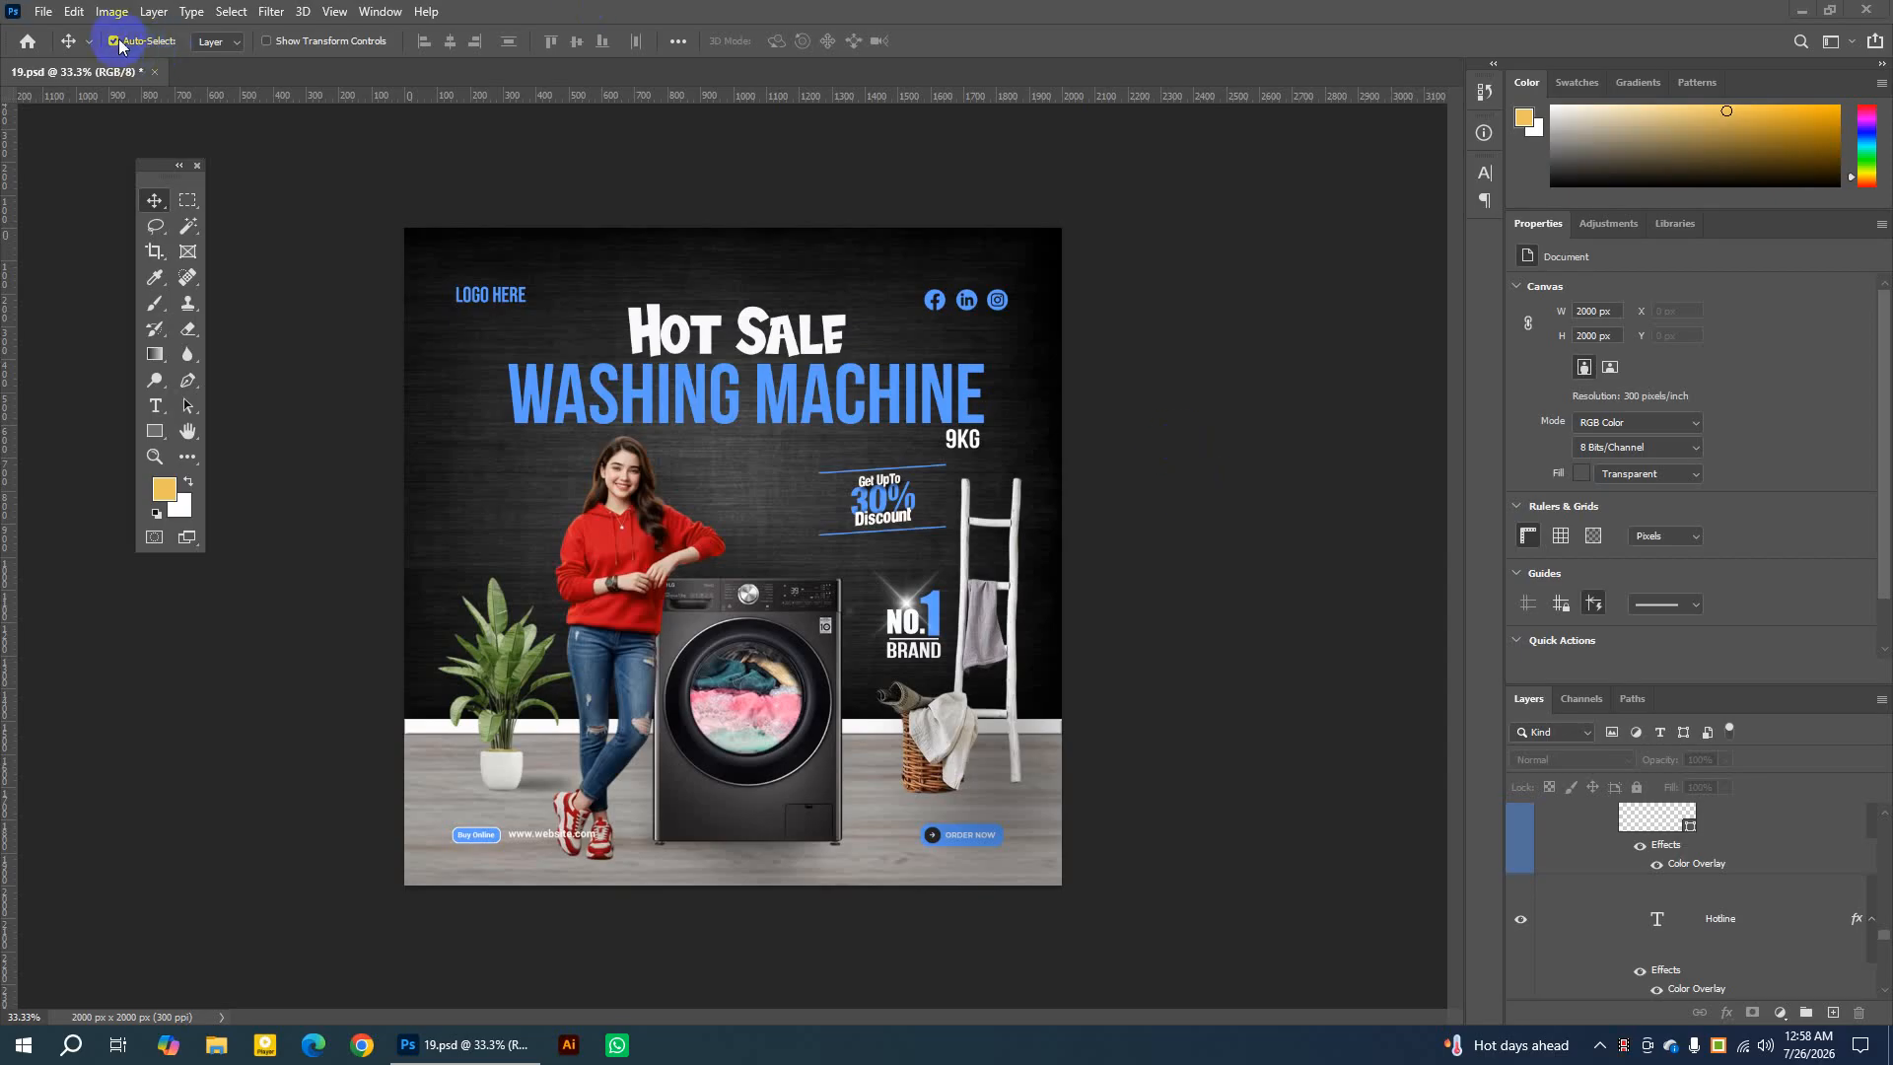
Start a new document from the Web presets, setting it to 2000 × 2000 pixels at 300 pixels/inch.
left_click(44, 13)
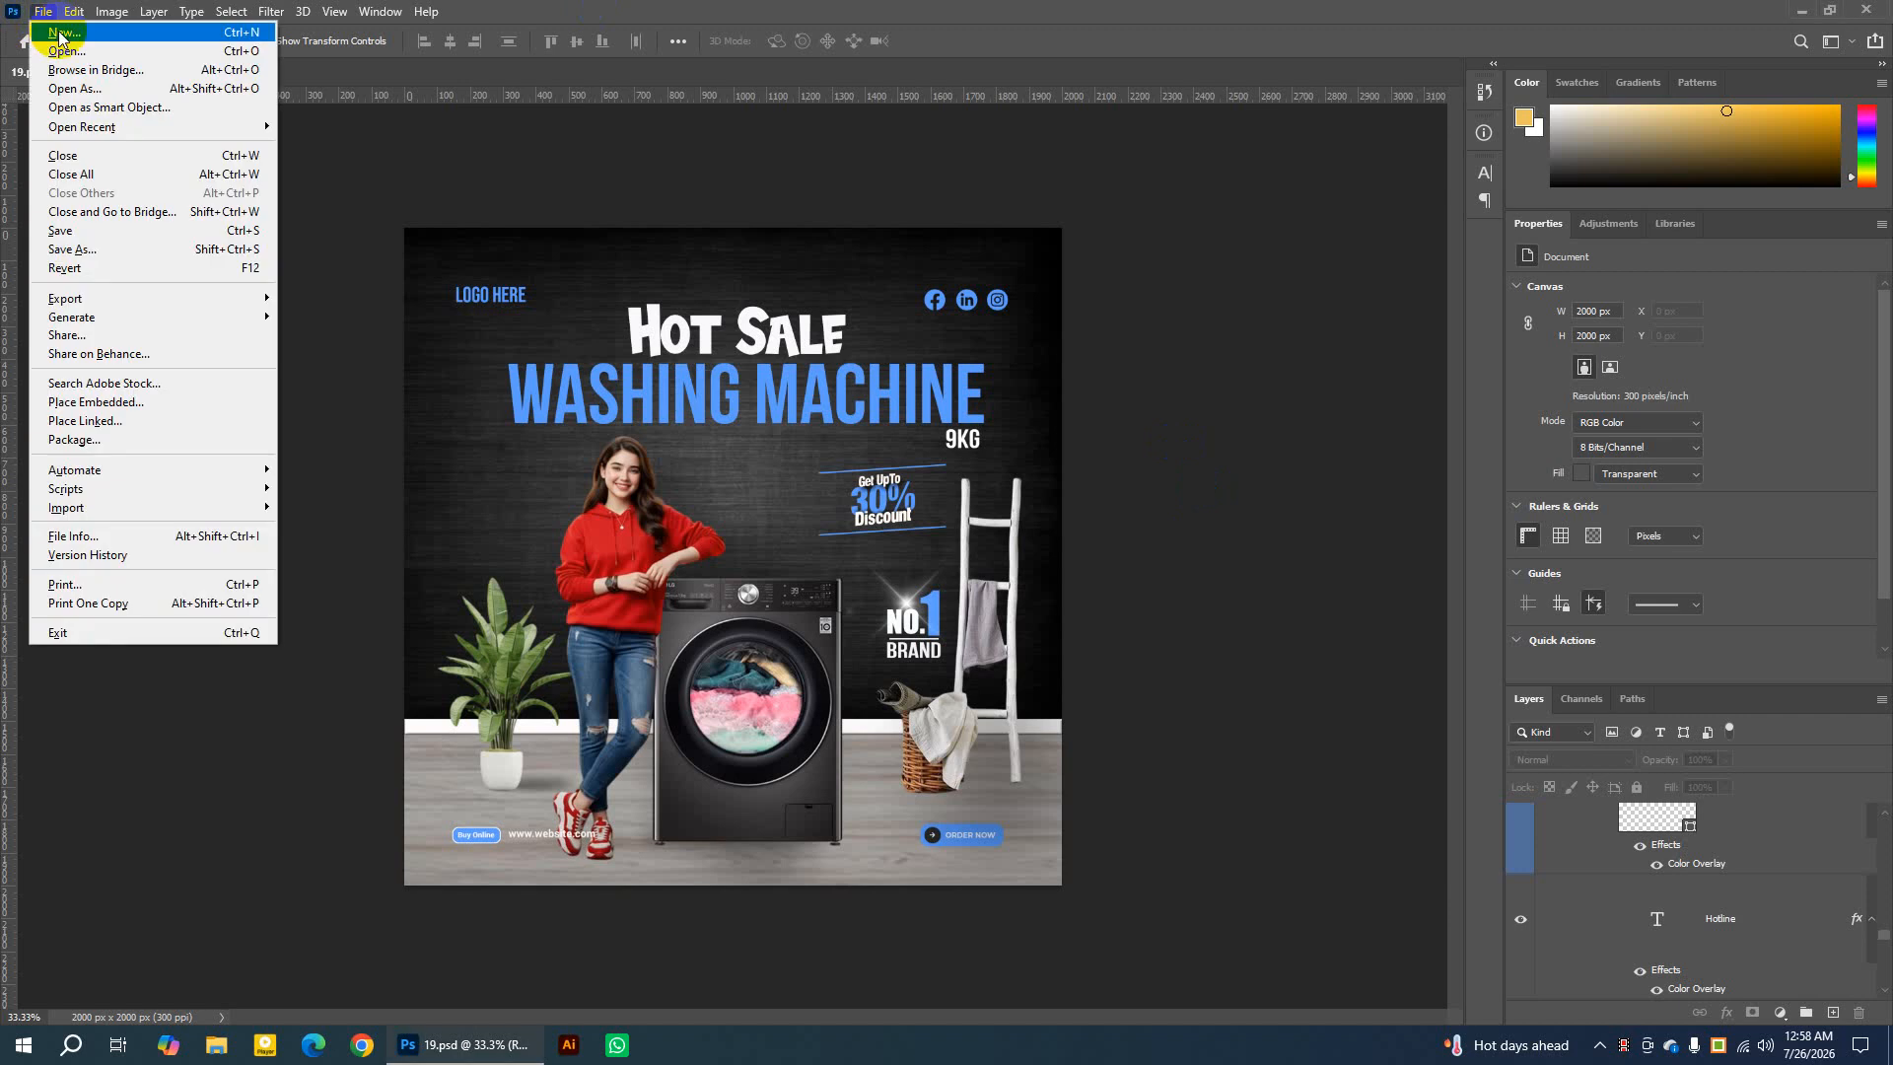
left_click(61, 34)
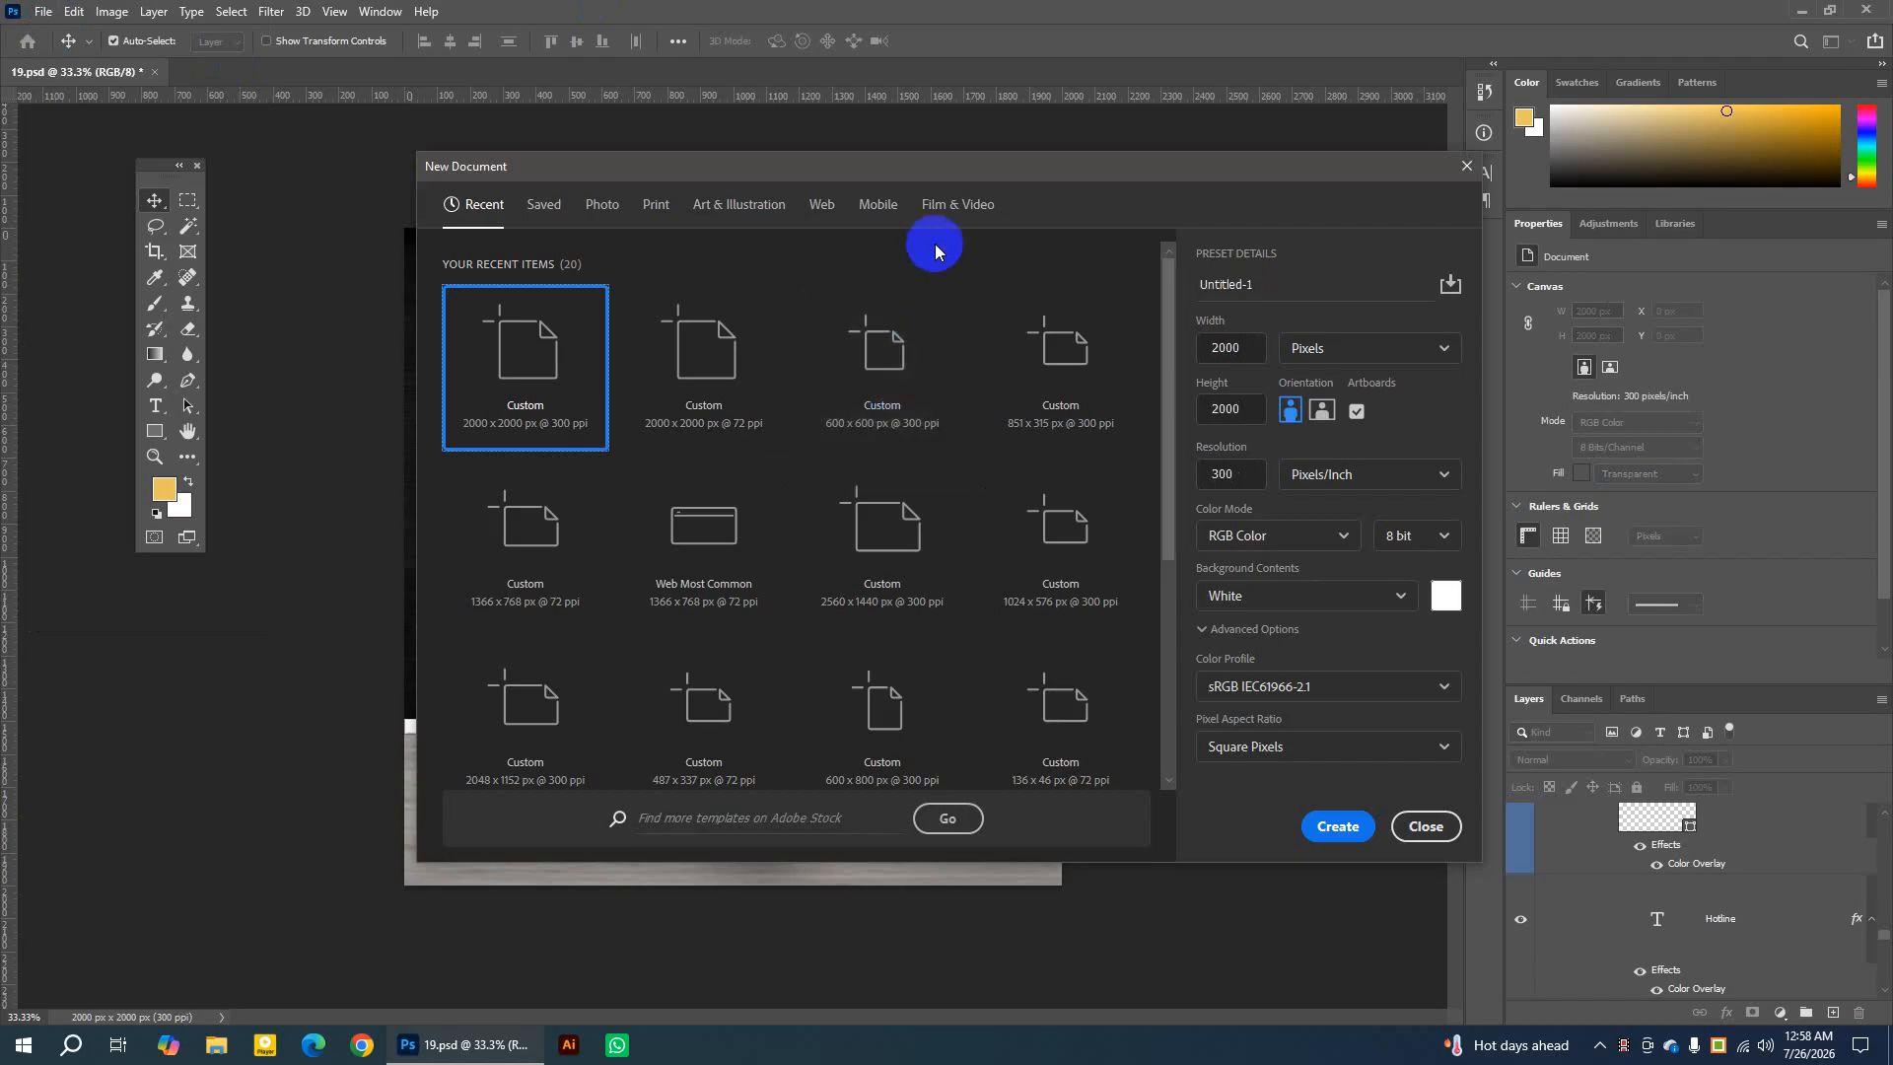
left_click_drag(900, 169, 799, 187)
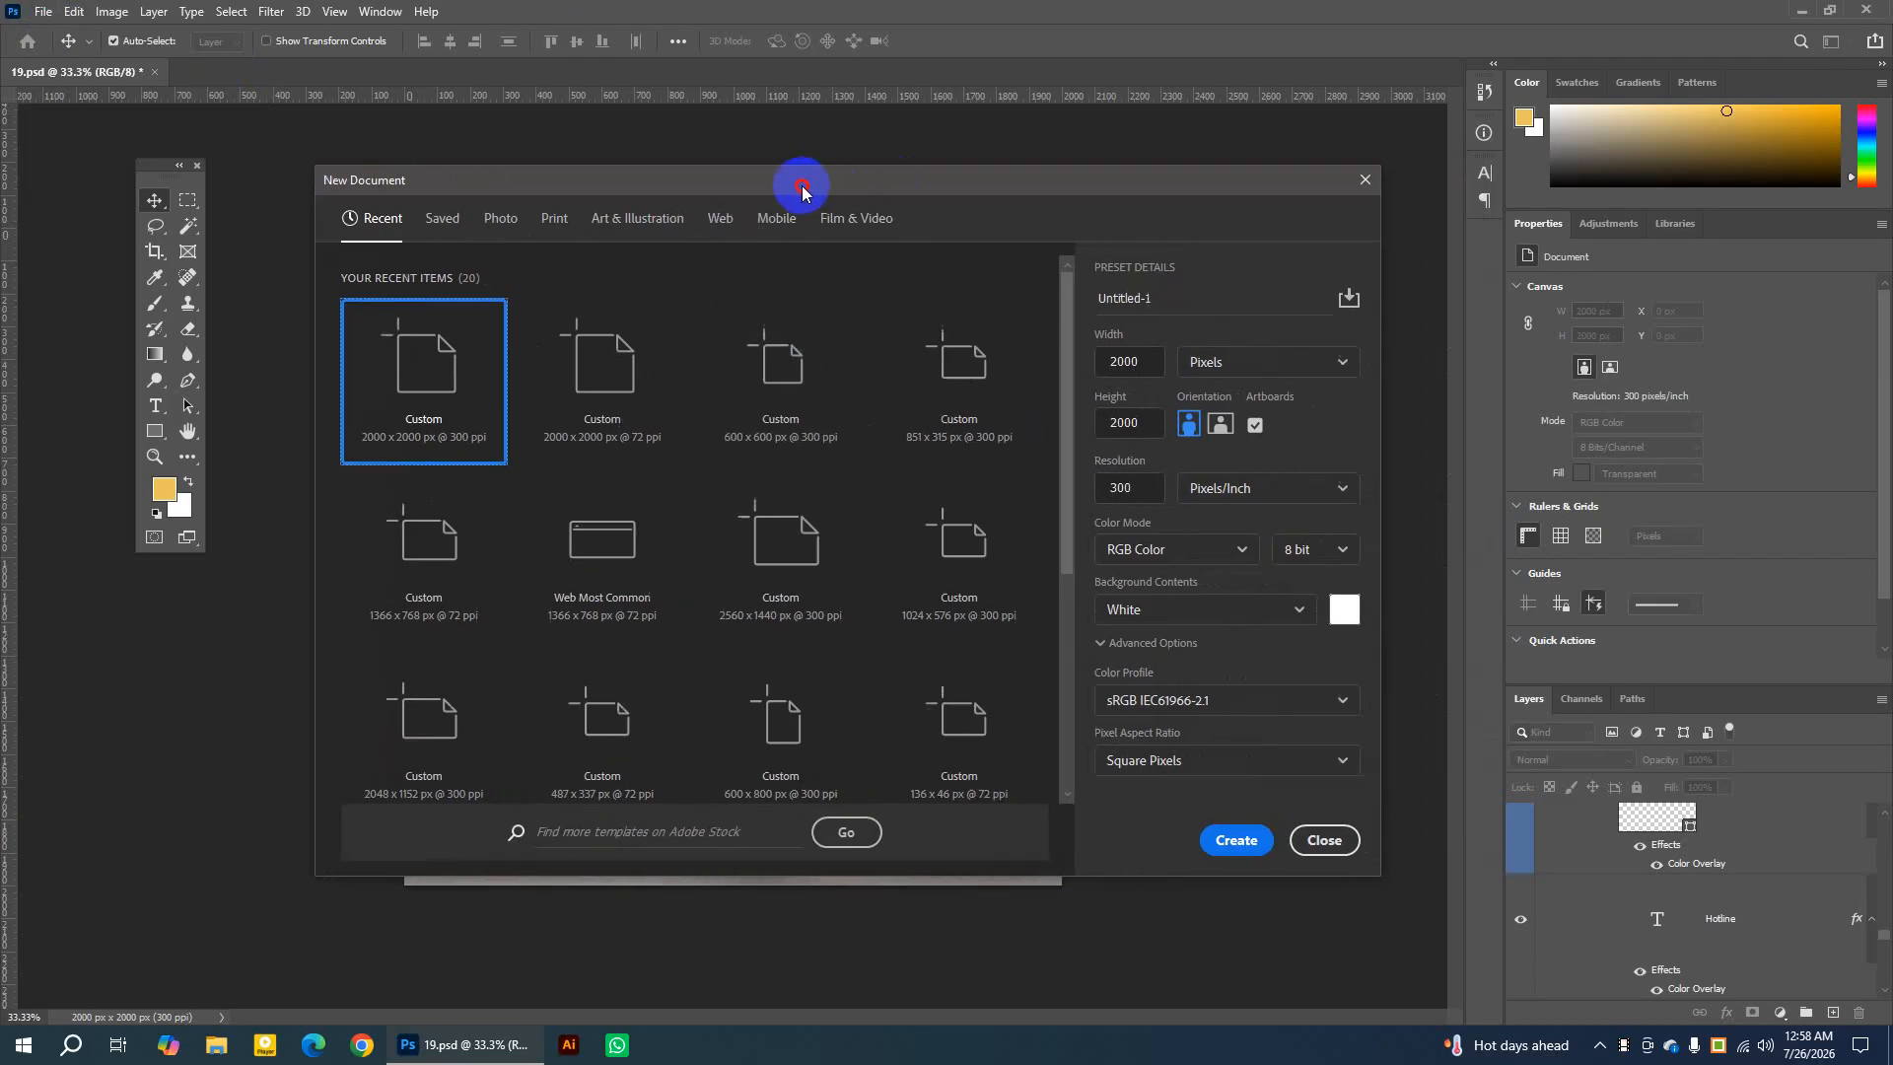
left_click(721, 224)
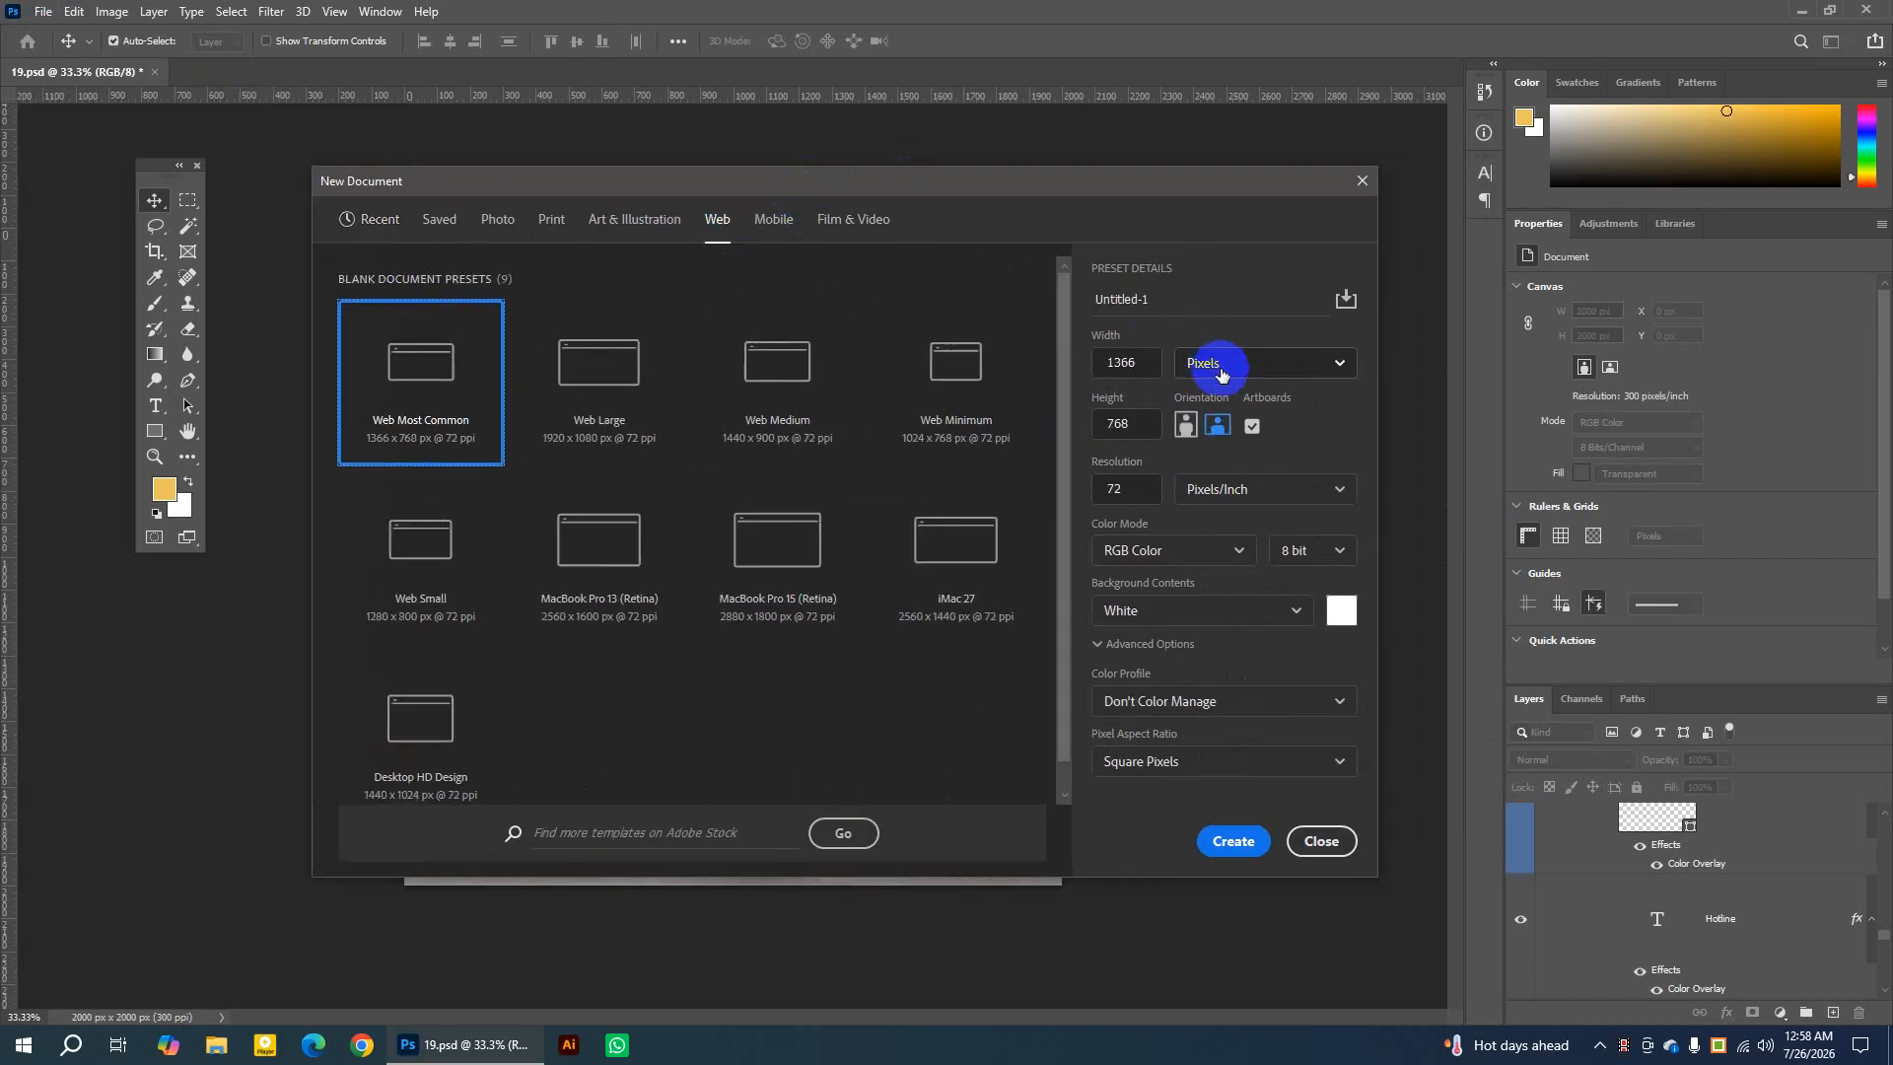
left_click_drag(1146, 359, 1062, 367)
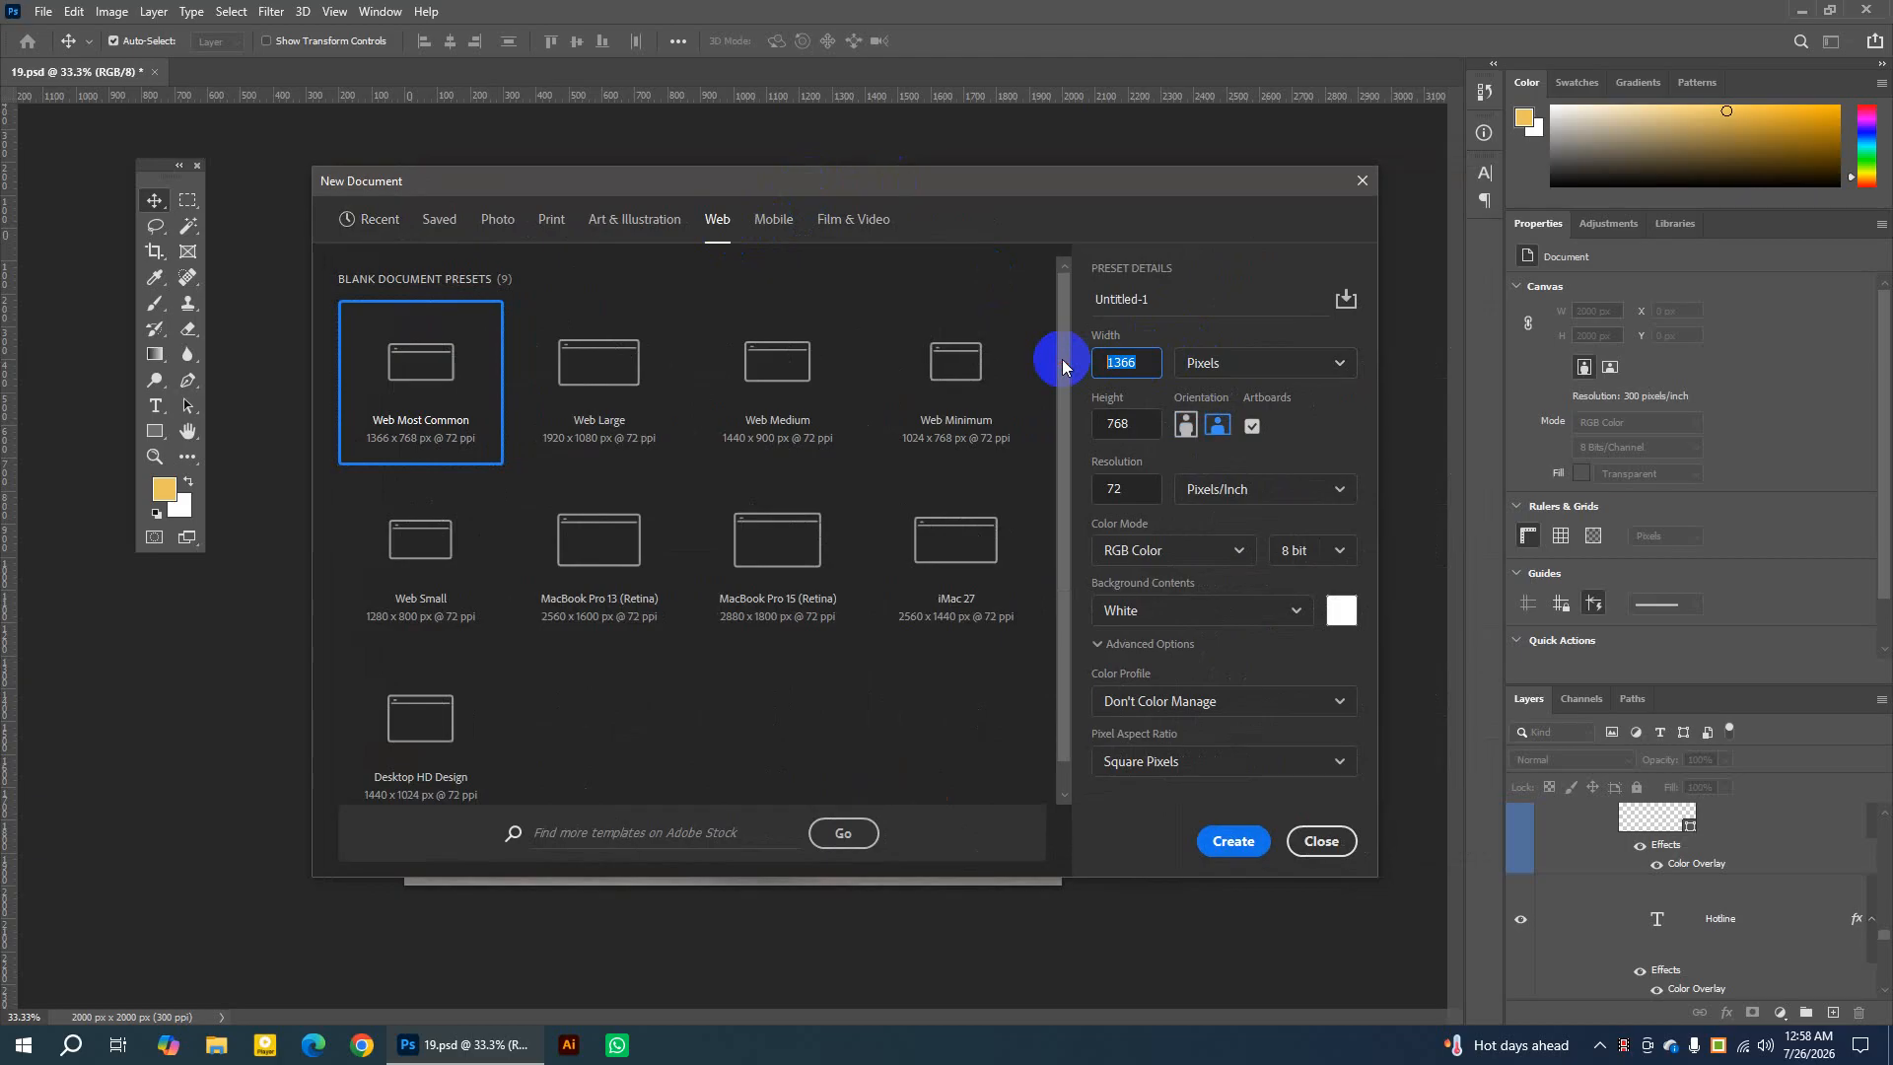
type("2000")
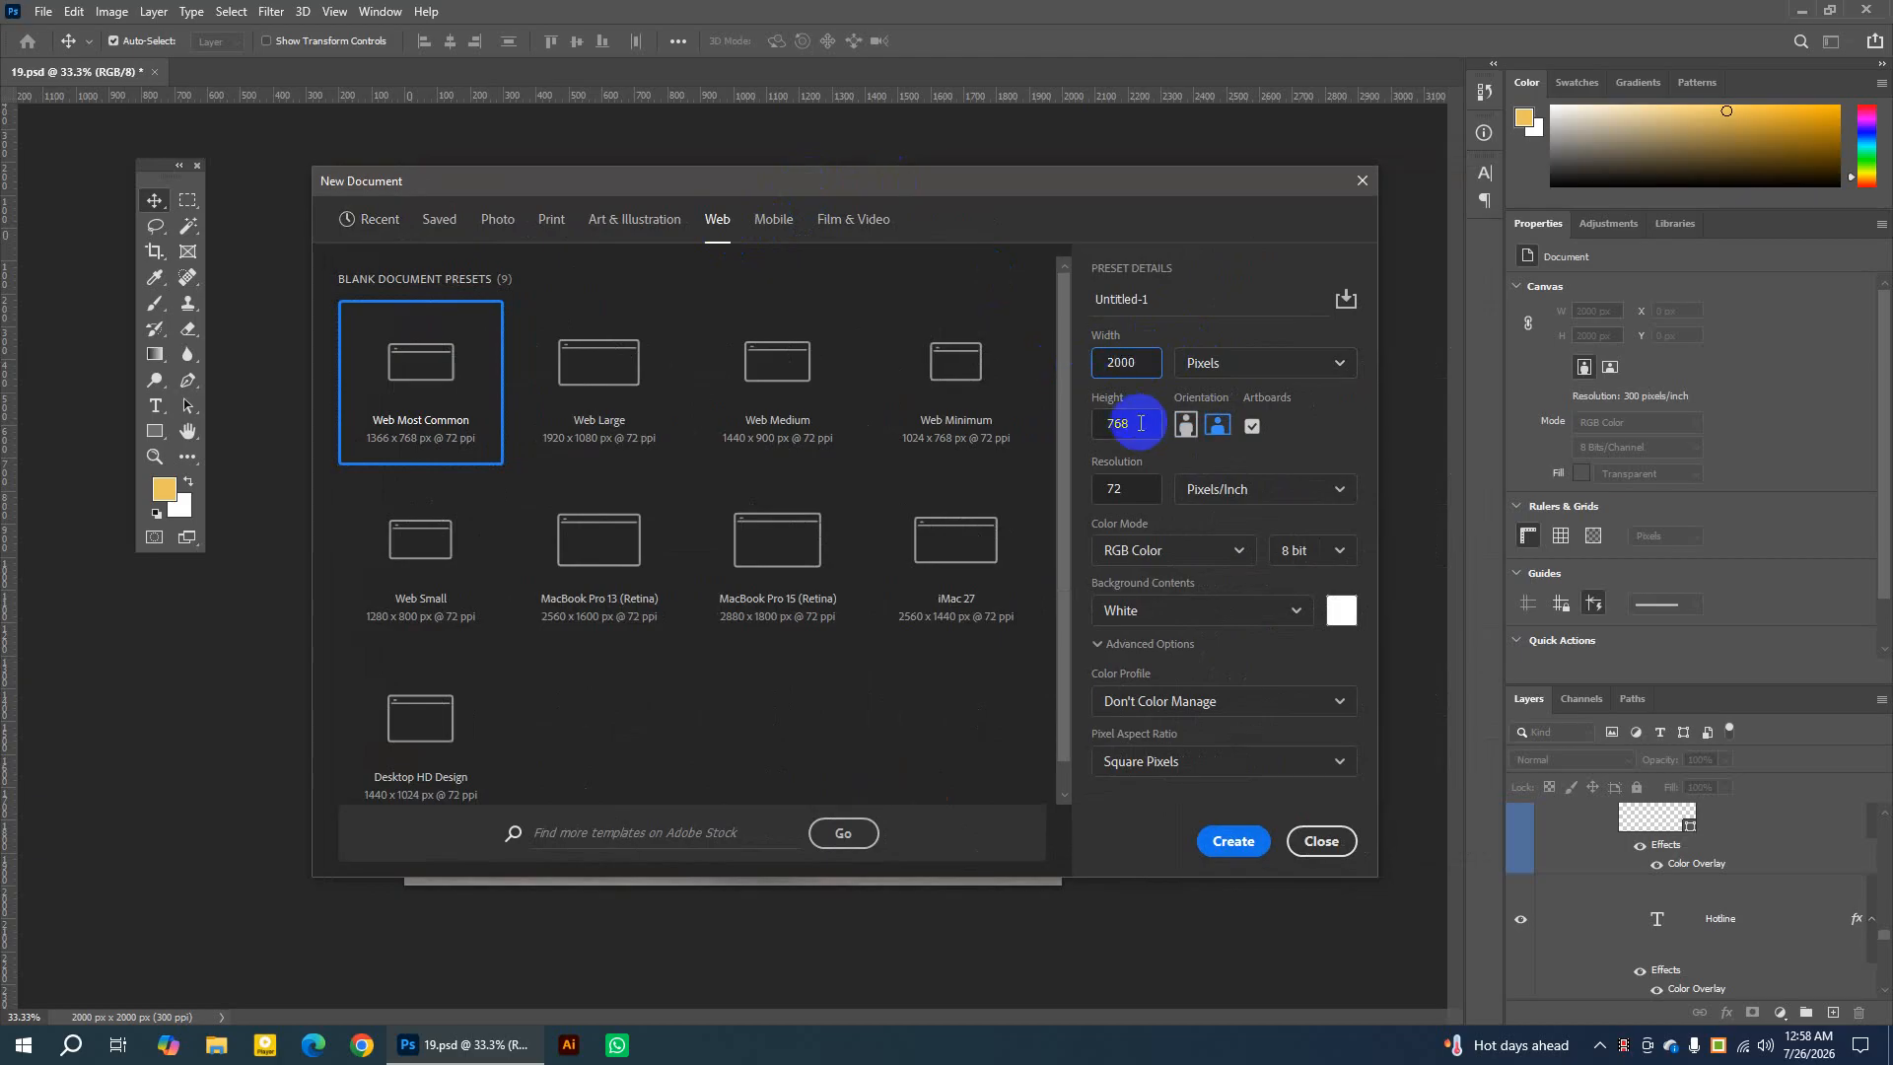
left_click_drag(1141, 423, 1100, 426)
type("2000")
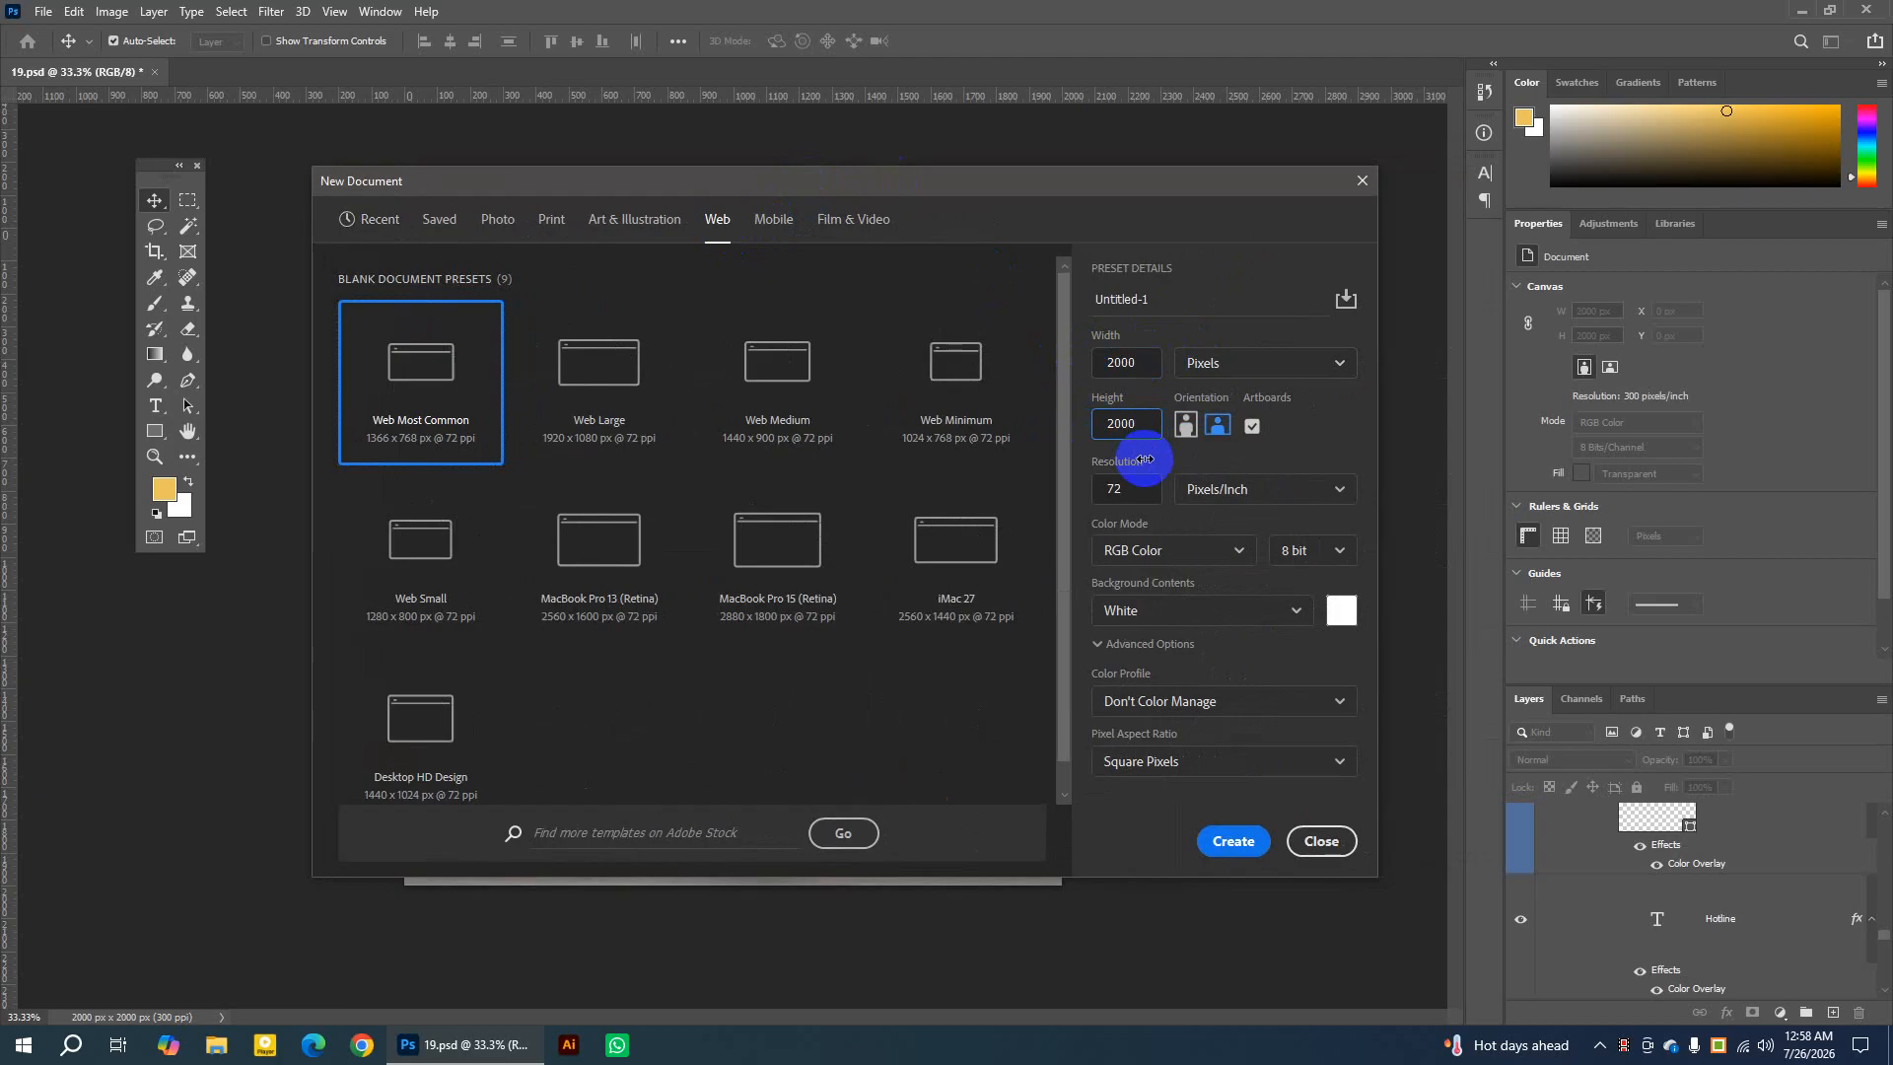
left_click_drag(1124, 493, 1102, 493)
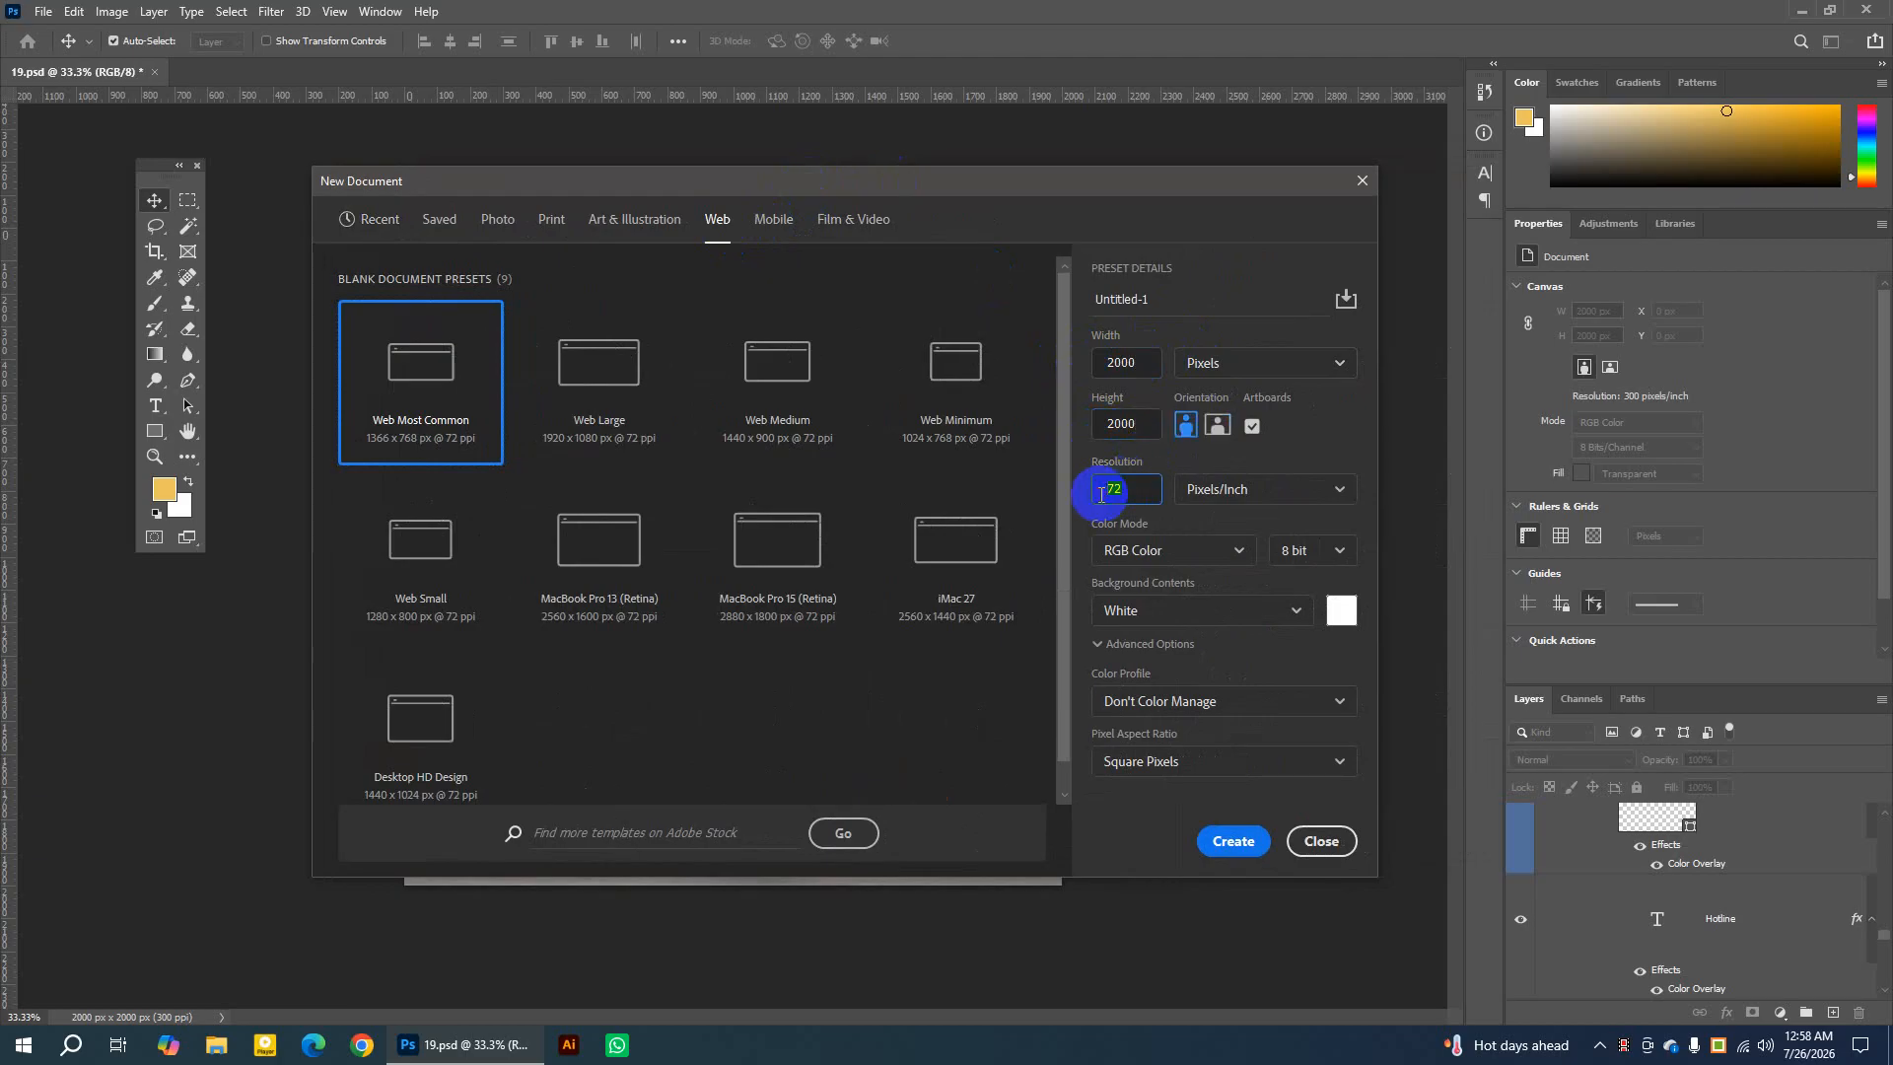
type("3000")
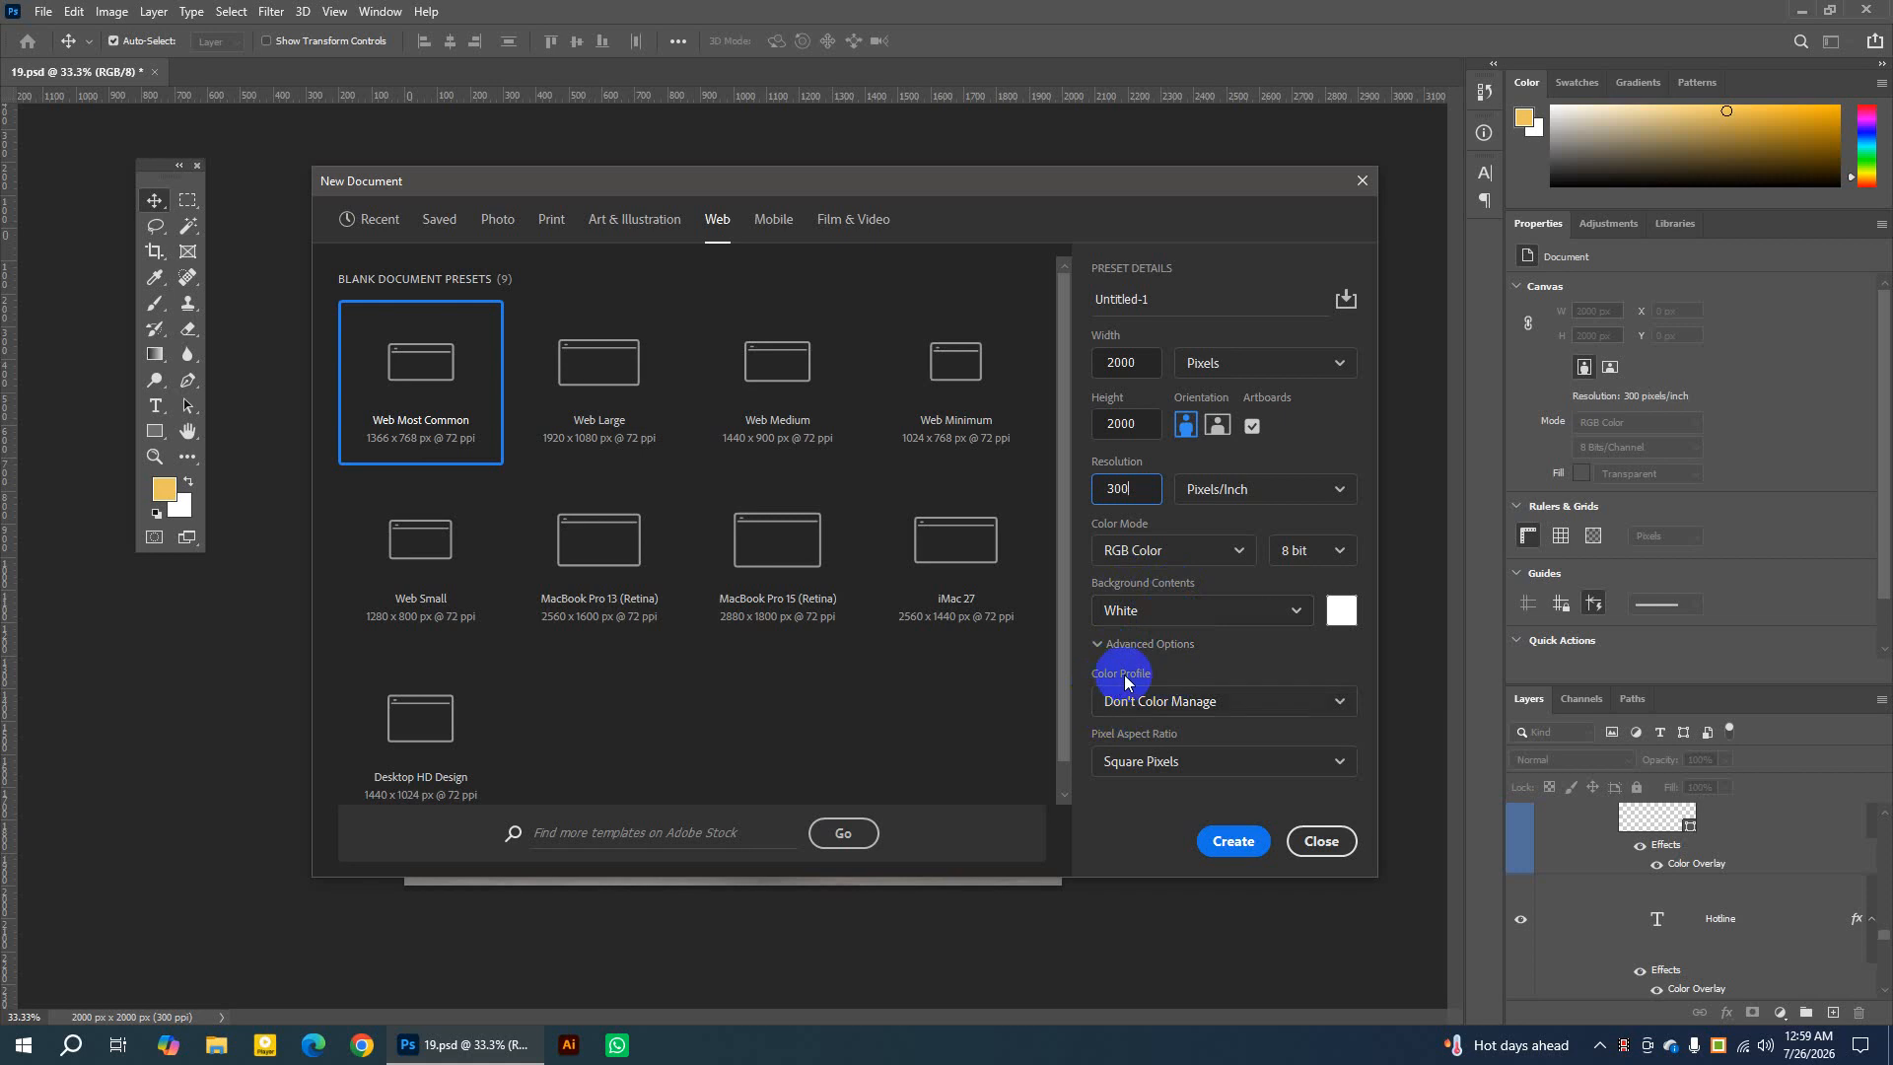
Set the color profile to Working RGB: sRGB IEC61966-2.1, name the document "Social media design" and create it.
left_click(1199, 704)
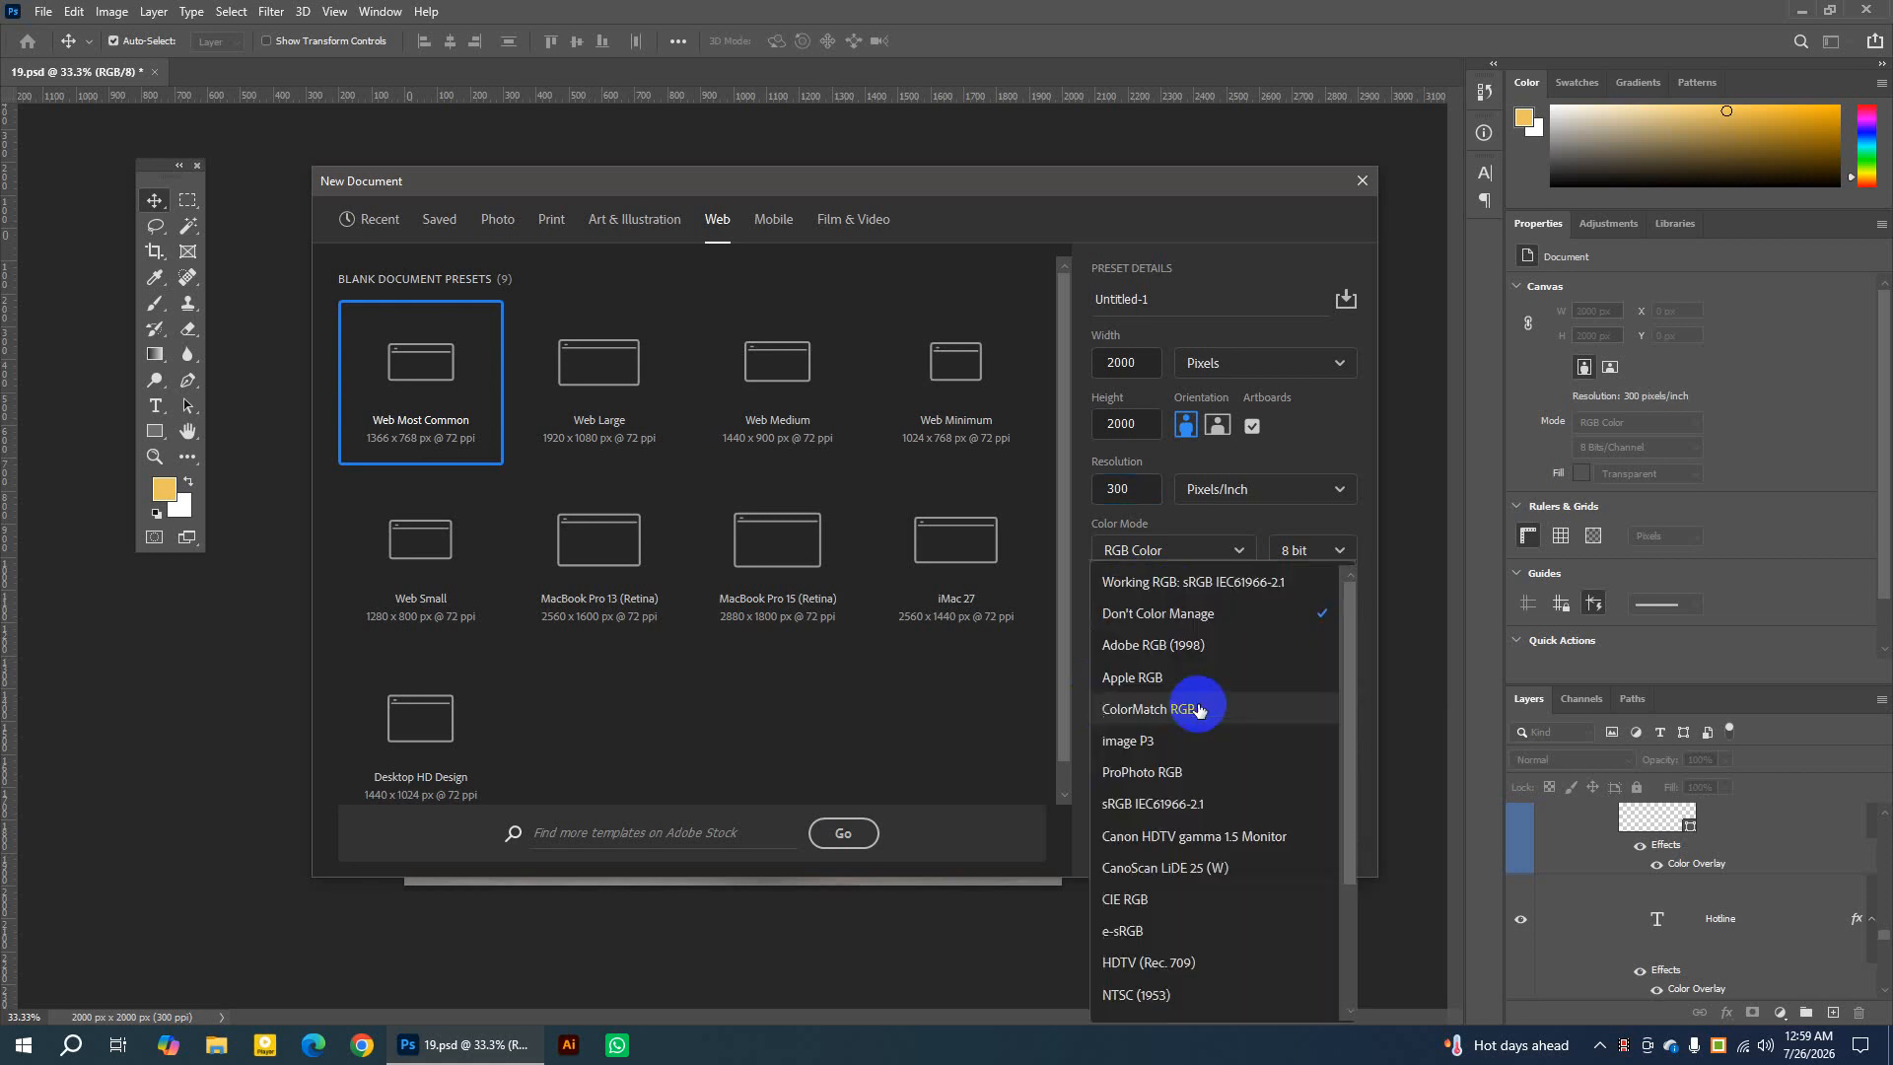
left_click(1204, 584)
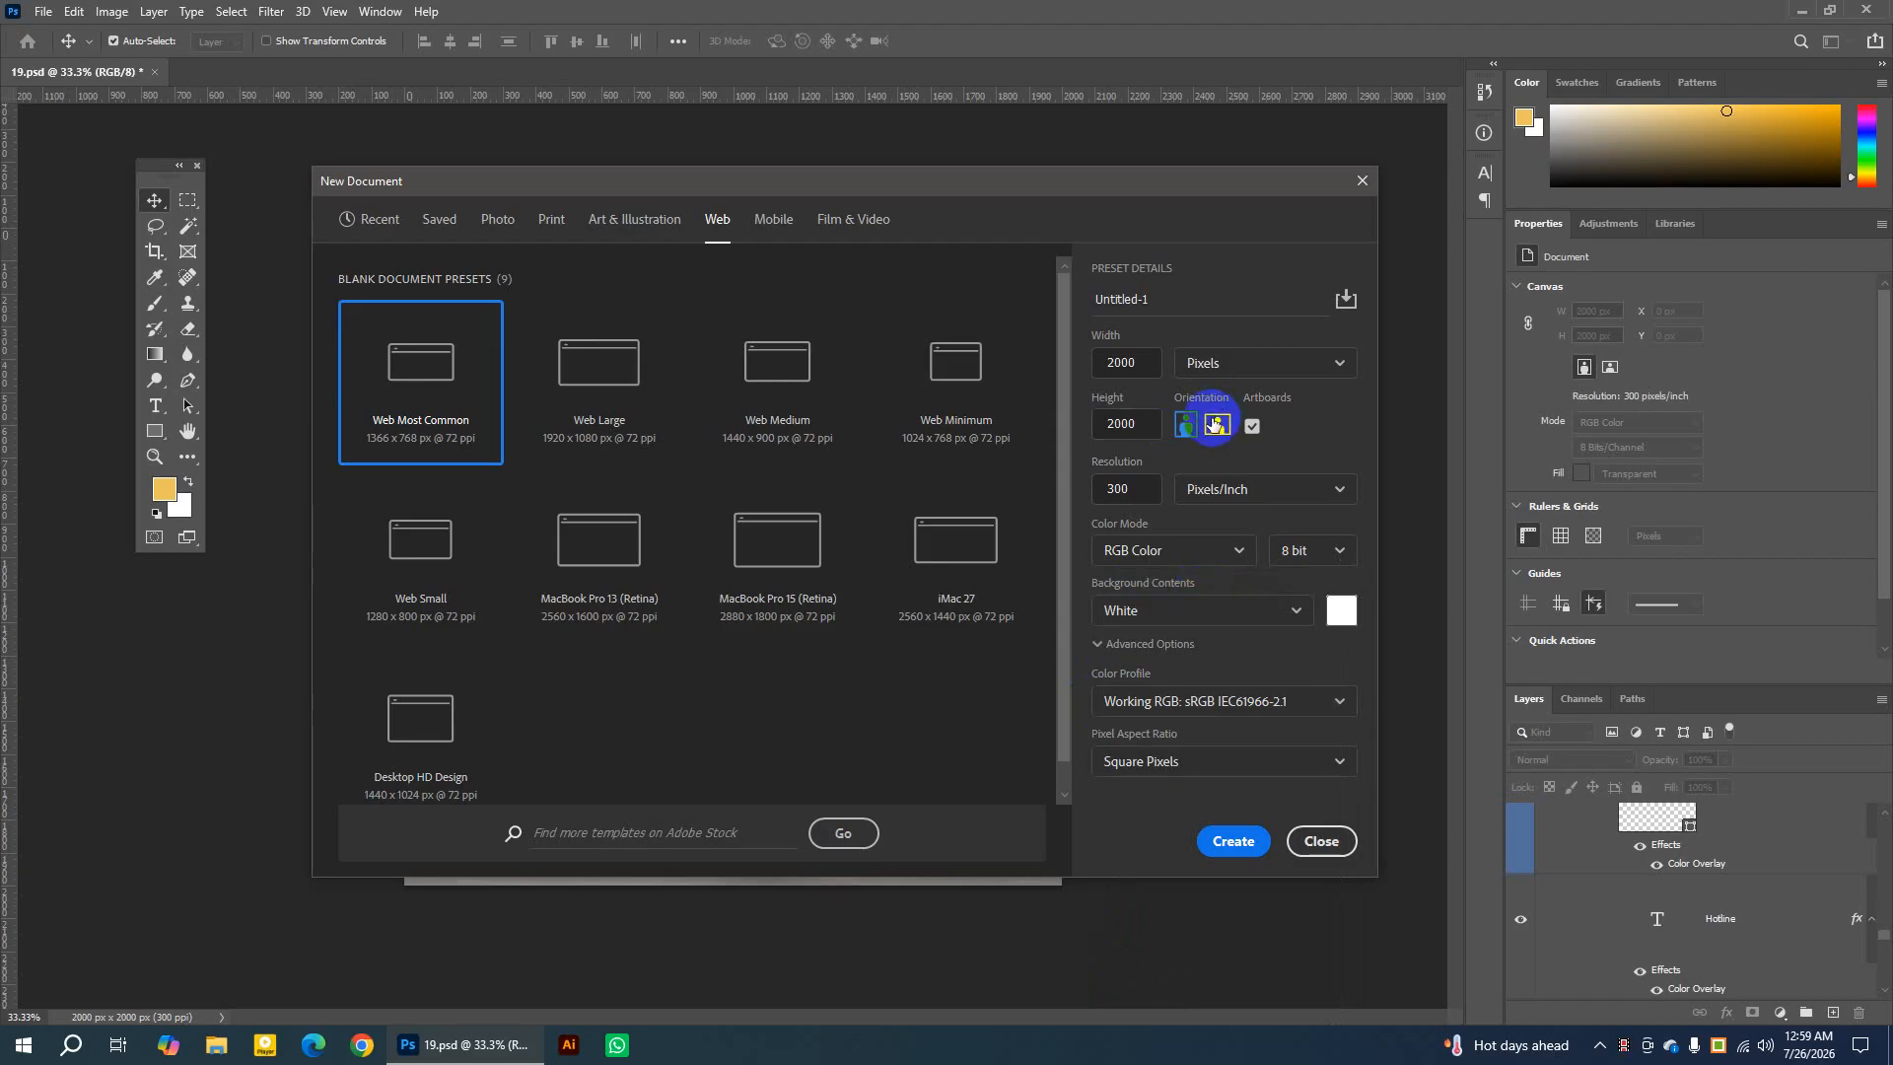
left_click(1151, 301)
left_click_drag(1151, 301, 1057, 298)
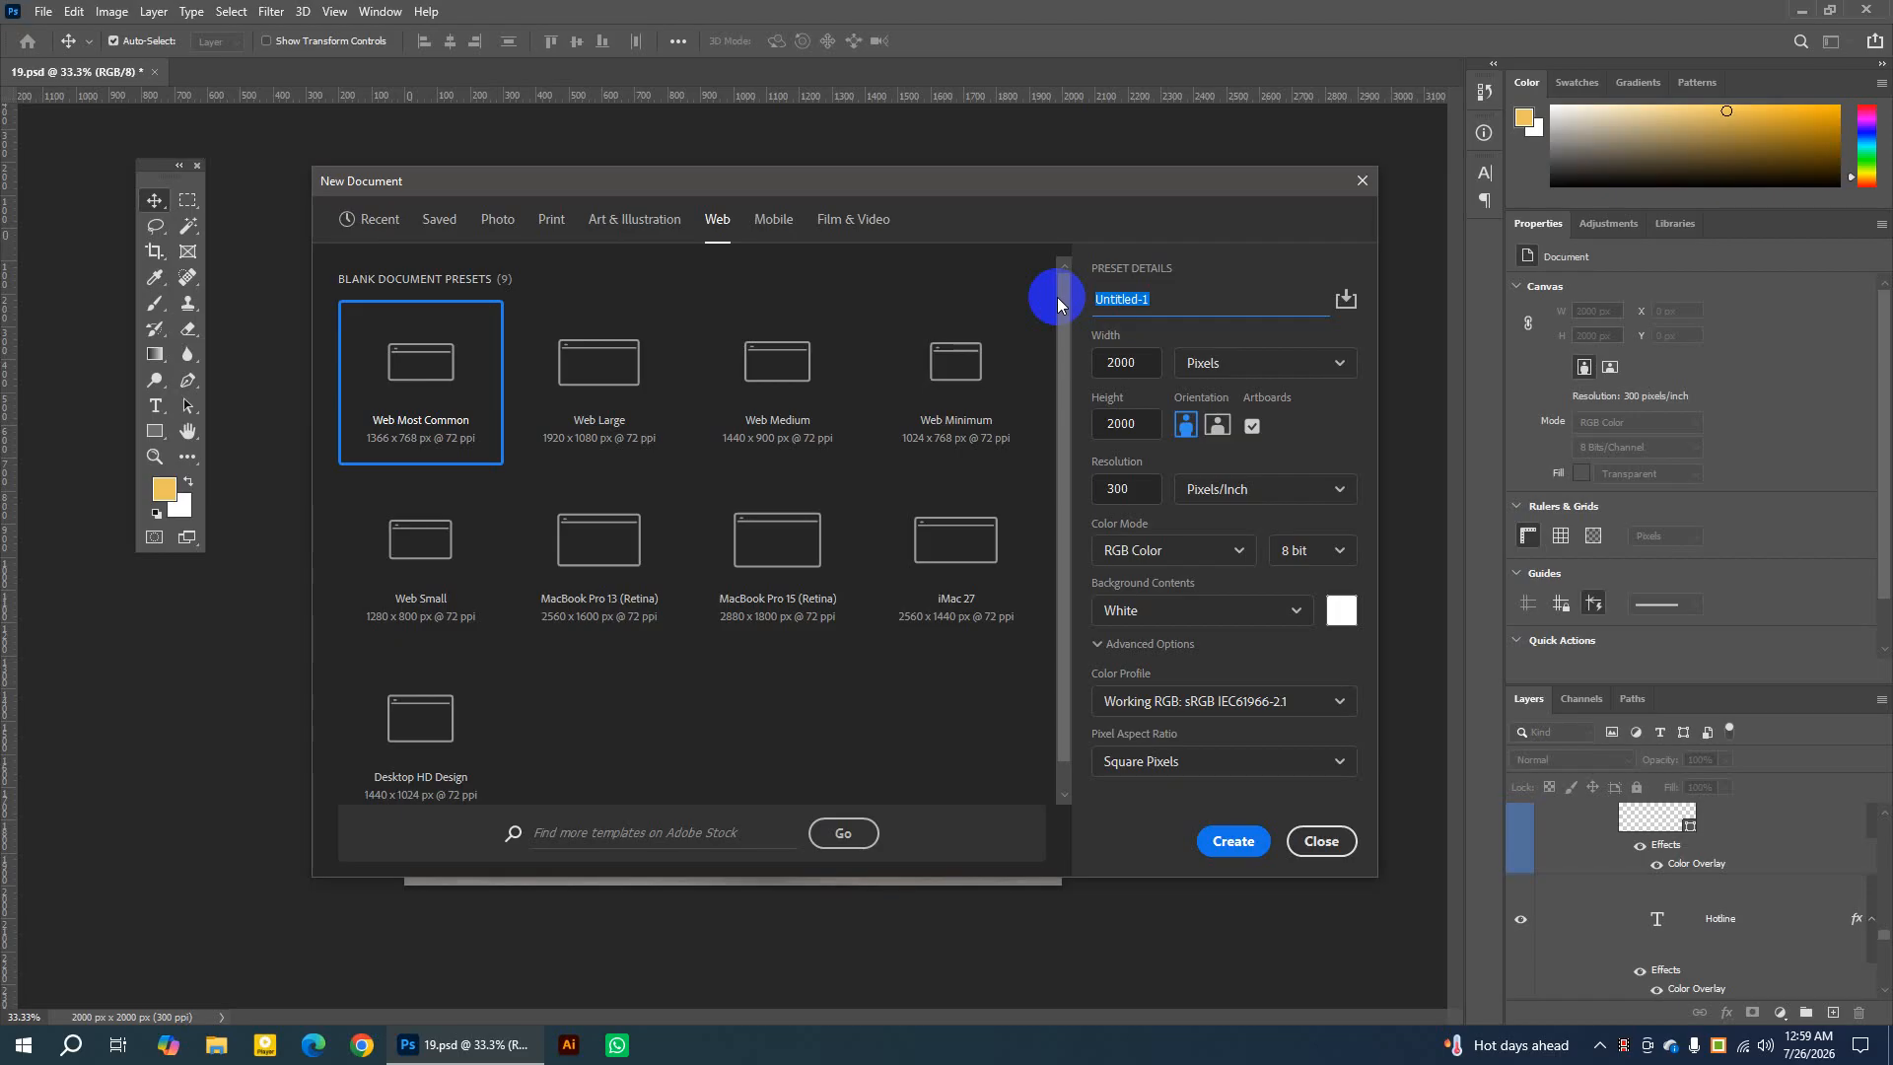
type("s")
type("s")
type("ocial media d")
type("esign")
left_click(1234, 841)
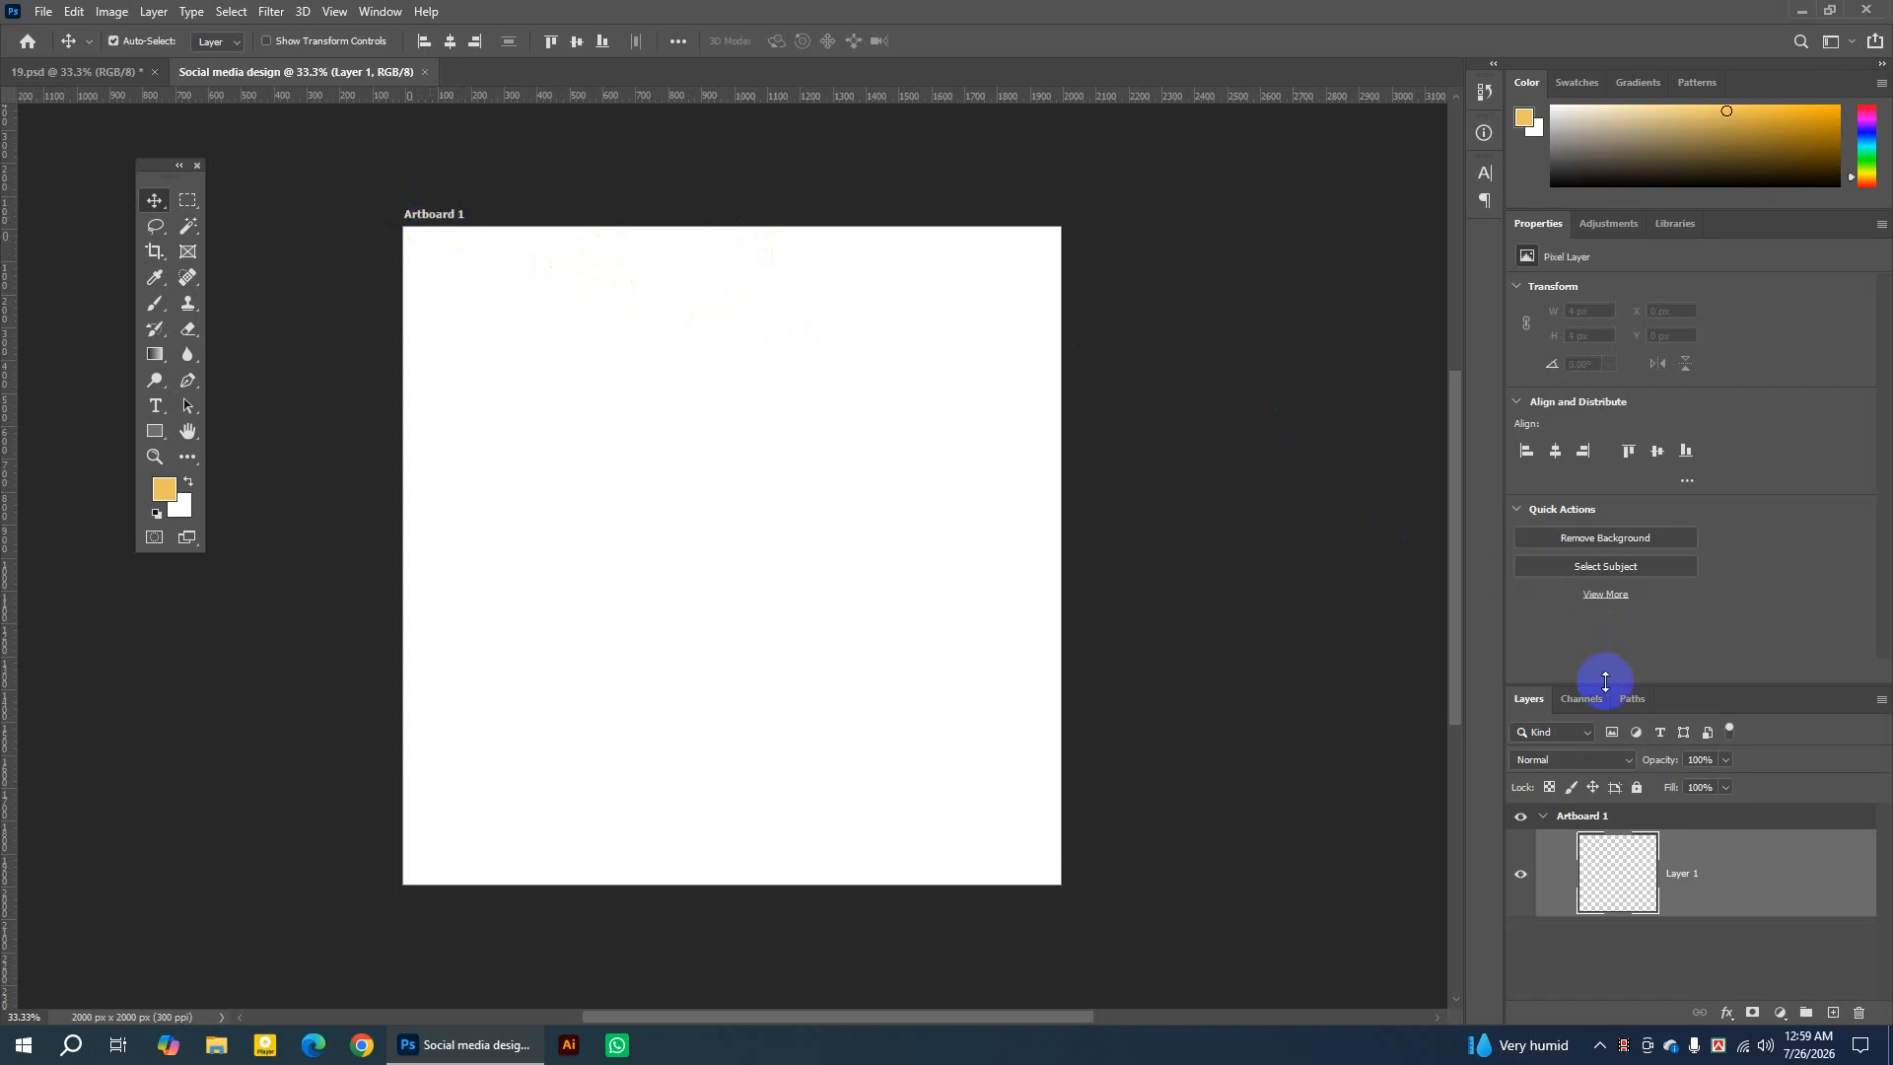
Give the layer list more height and ungroup Artboard 1 so that its layer stands alone.
left_click_drag(1605, 683, 1571, 516)
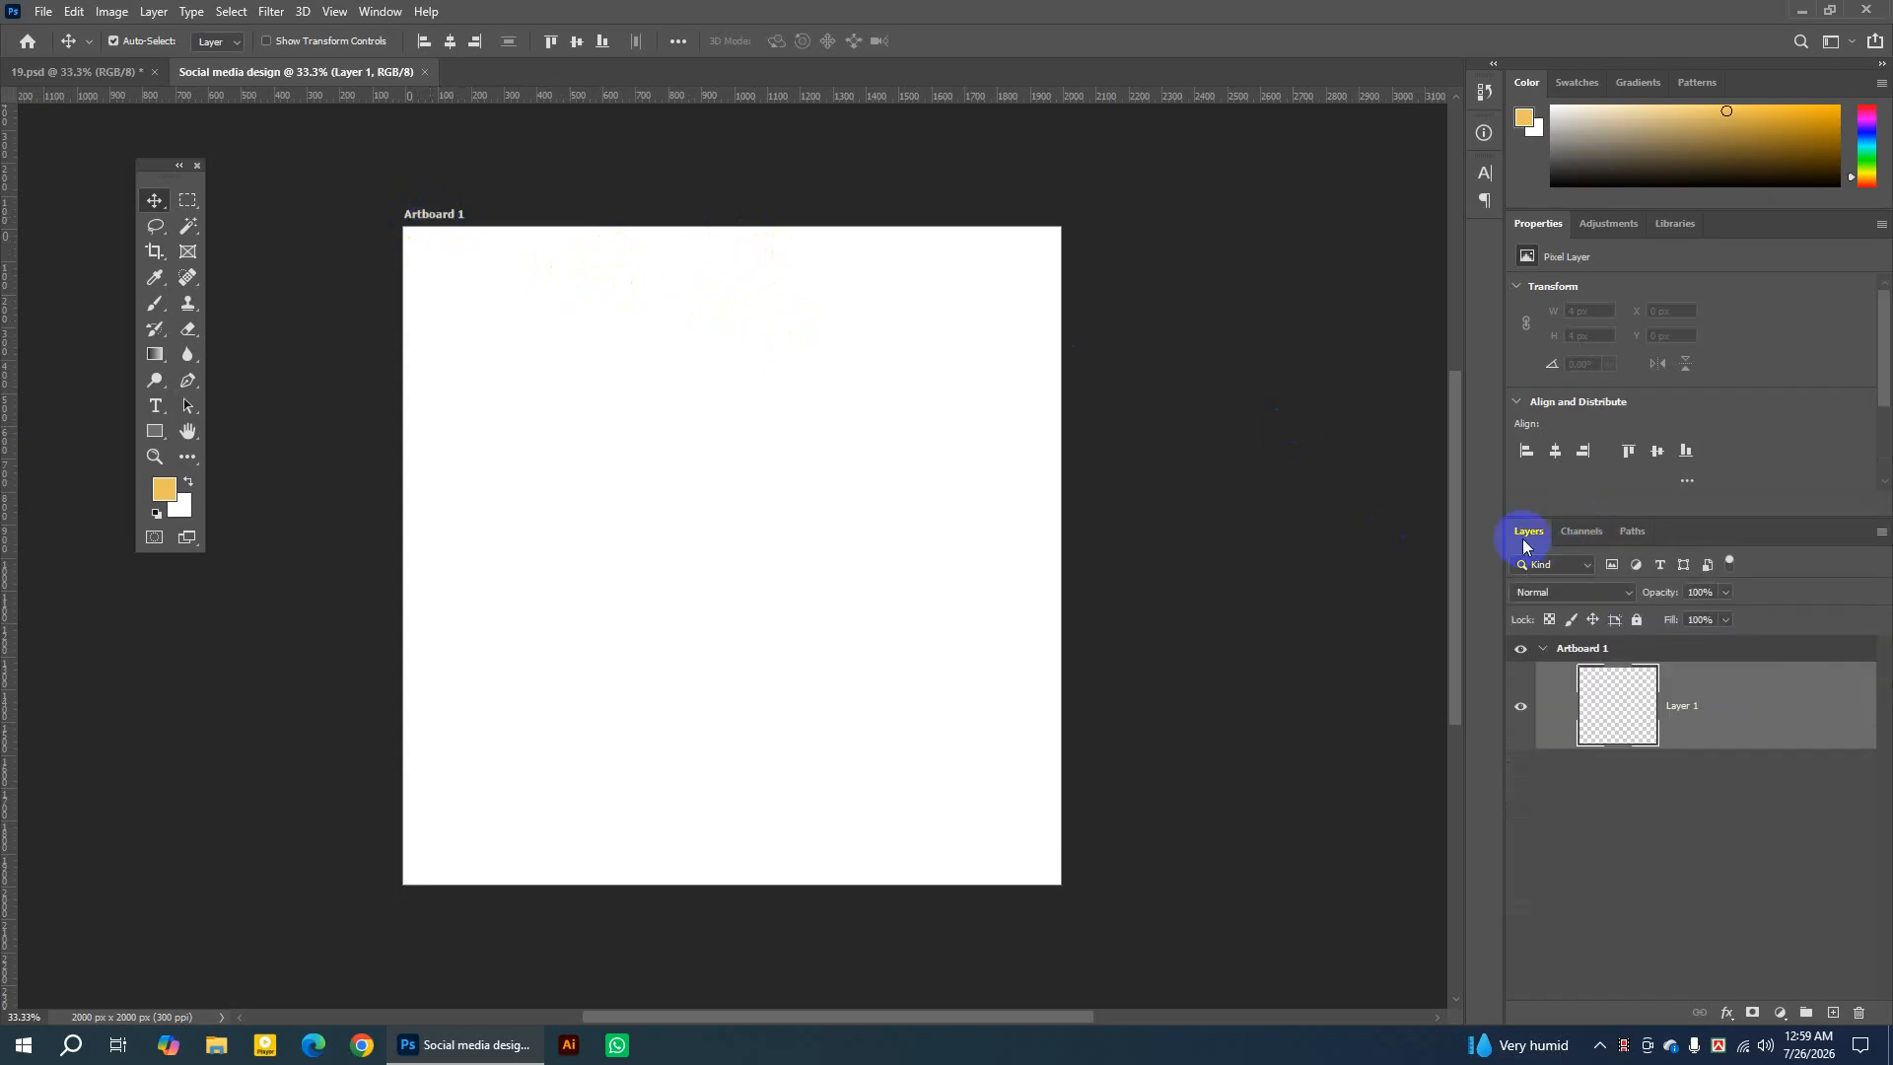
right_click(1572, 656)
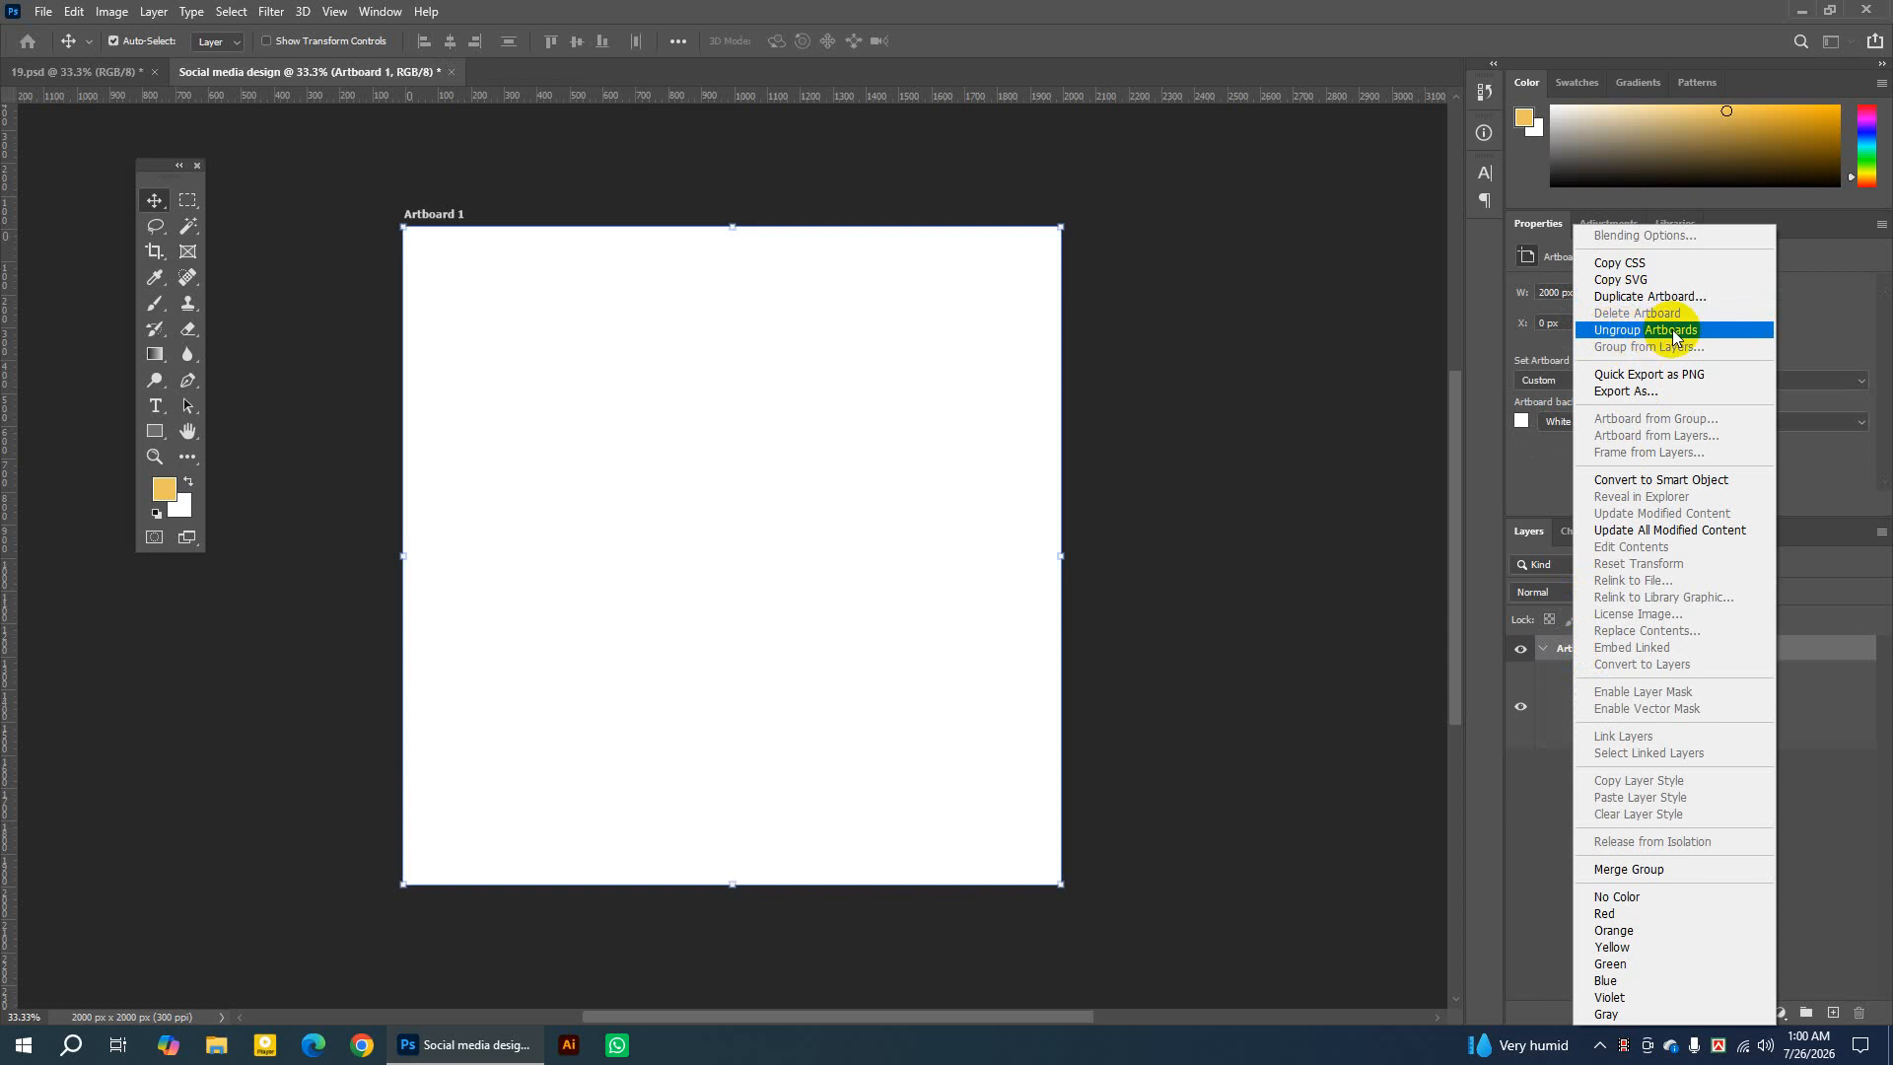
left_click(1673, 336)
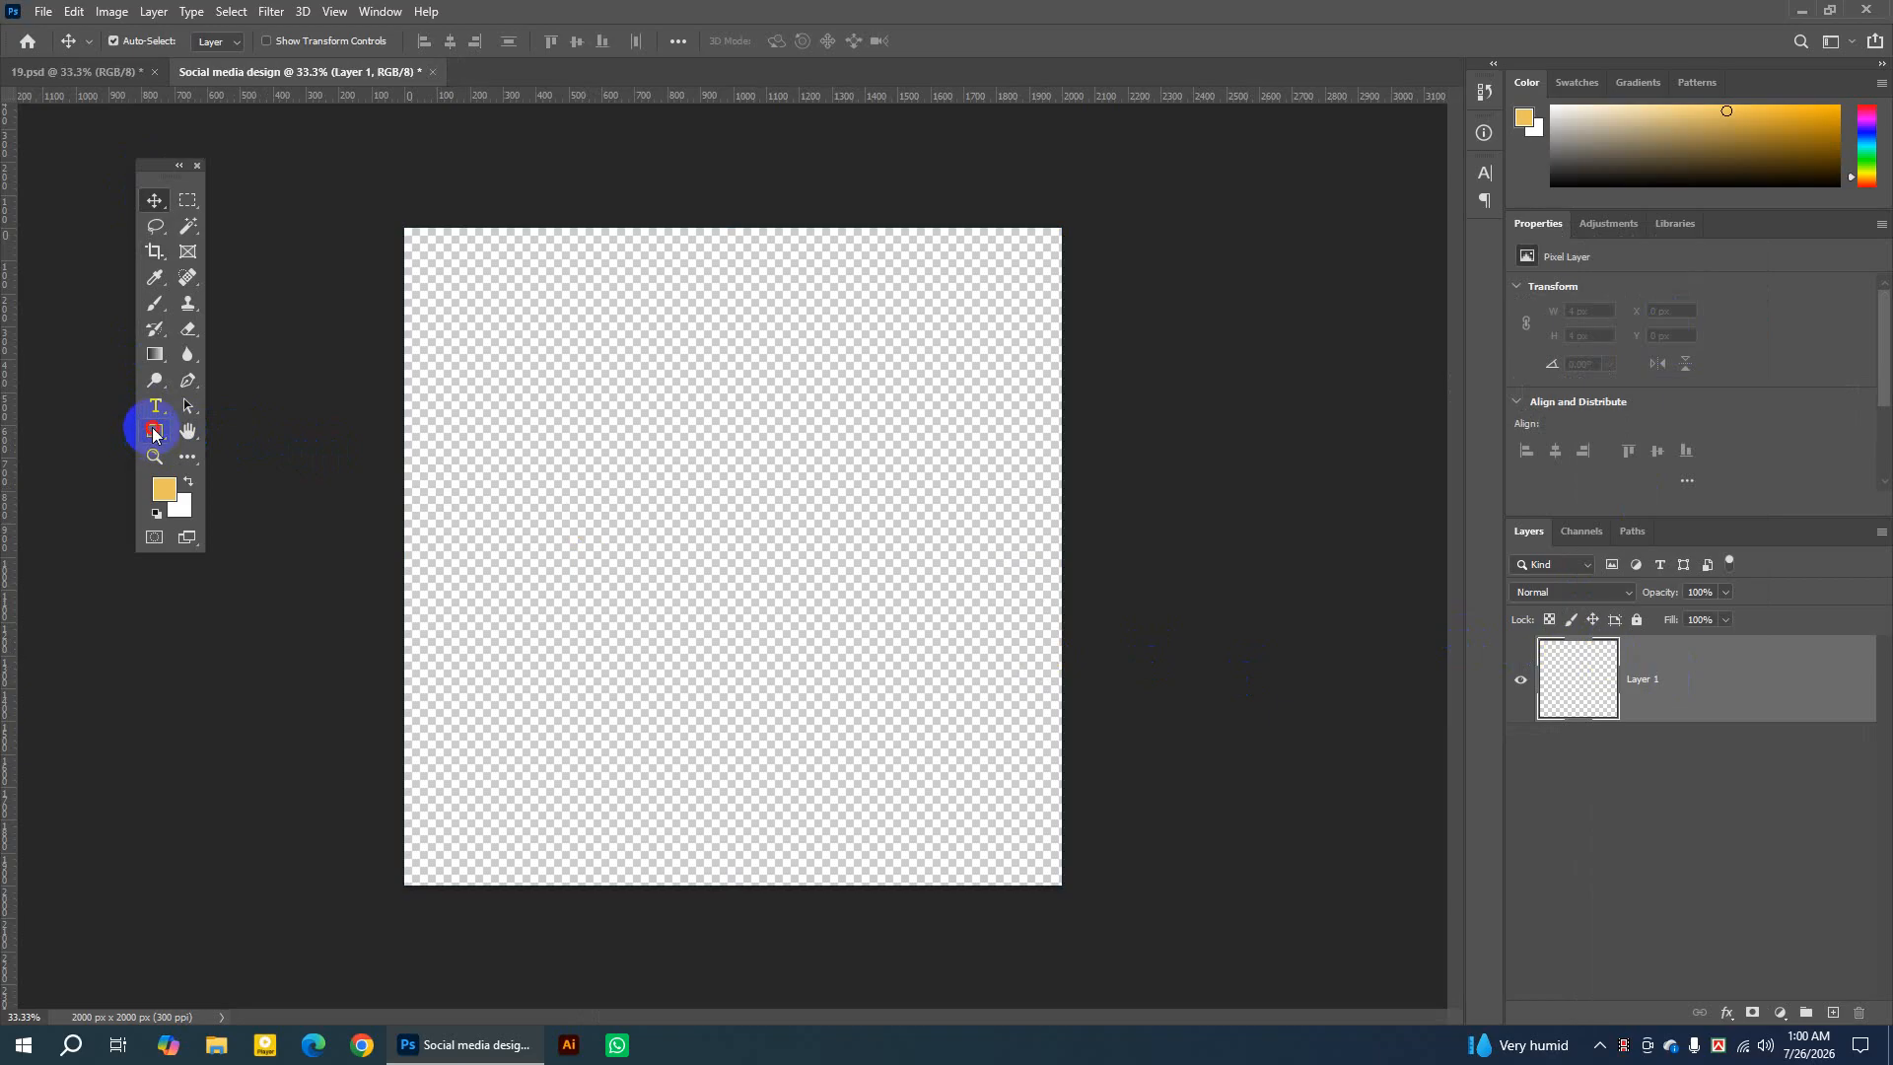
Draw an orange-yellow rectangle about 2012 × 2004 px covering the whole canvas, and return to the Move tool.
left_click_drag(154, 433, 262, 430)
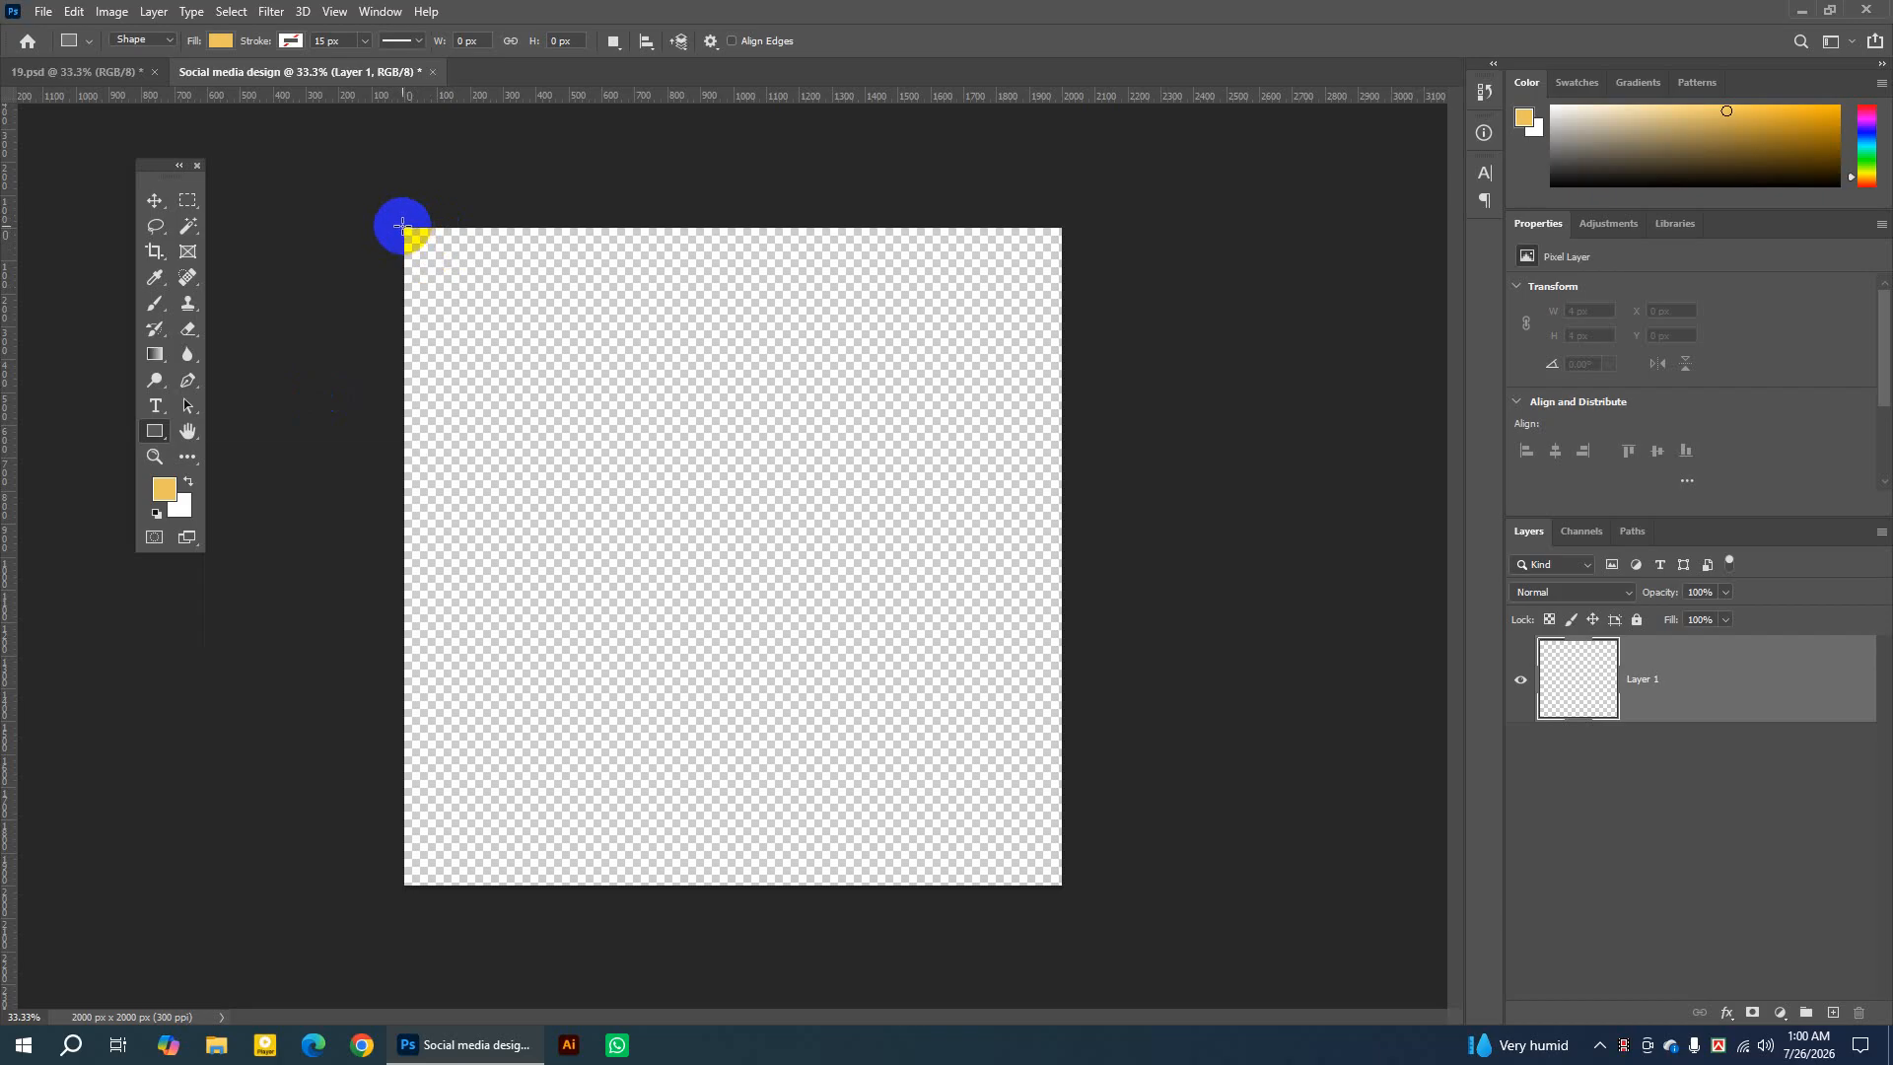
left_click_drag(405, 226, 1063, 884)
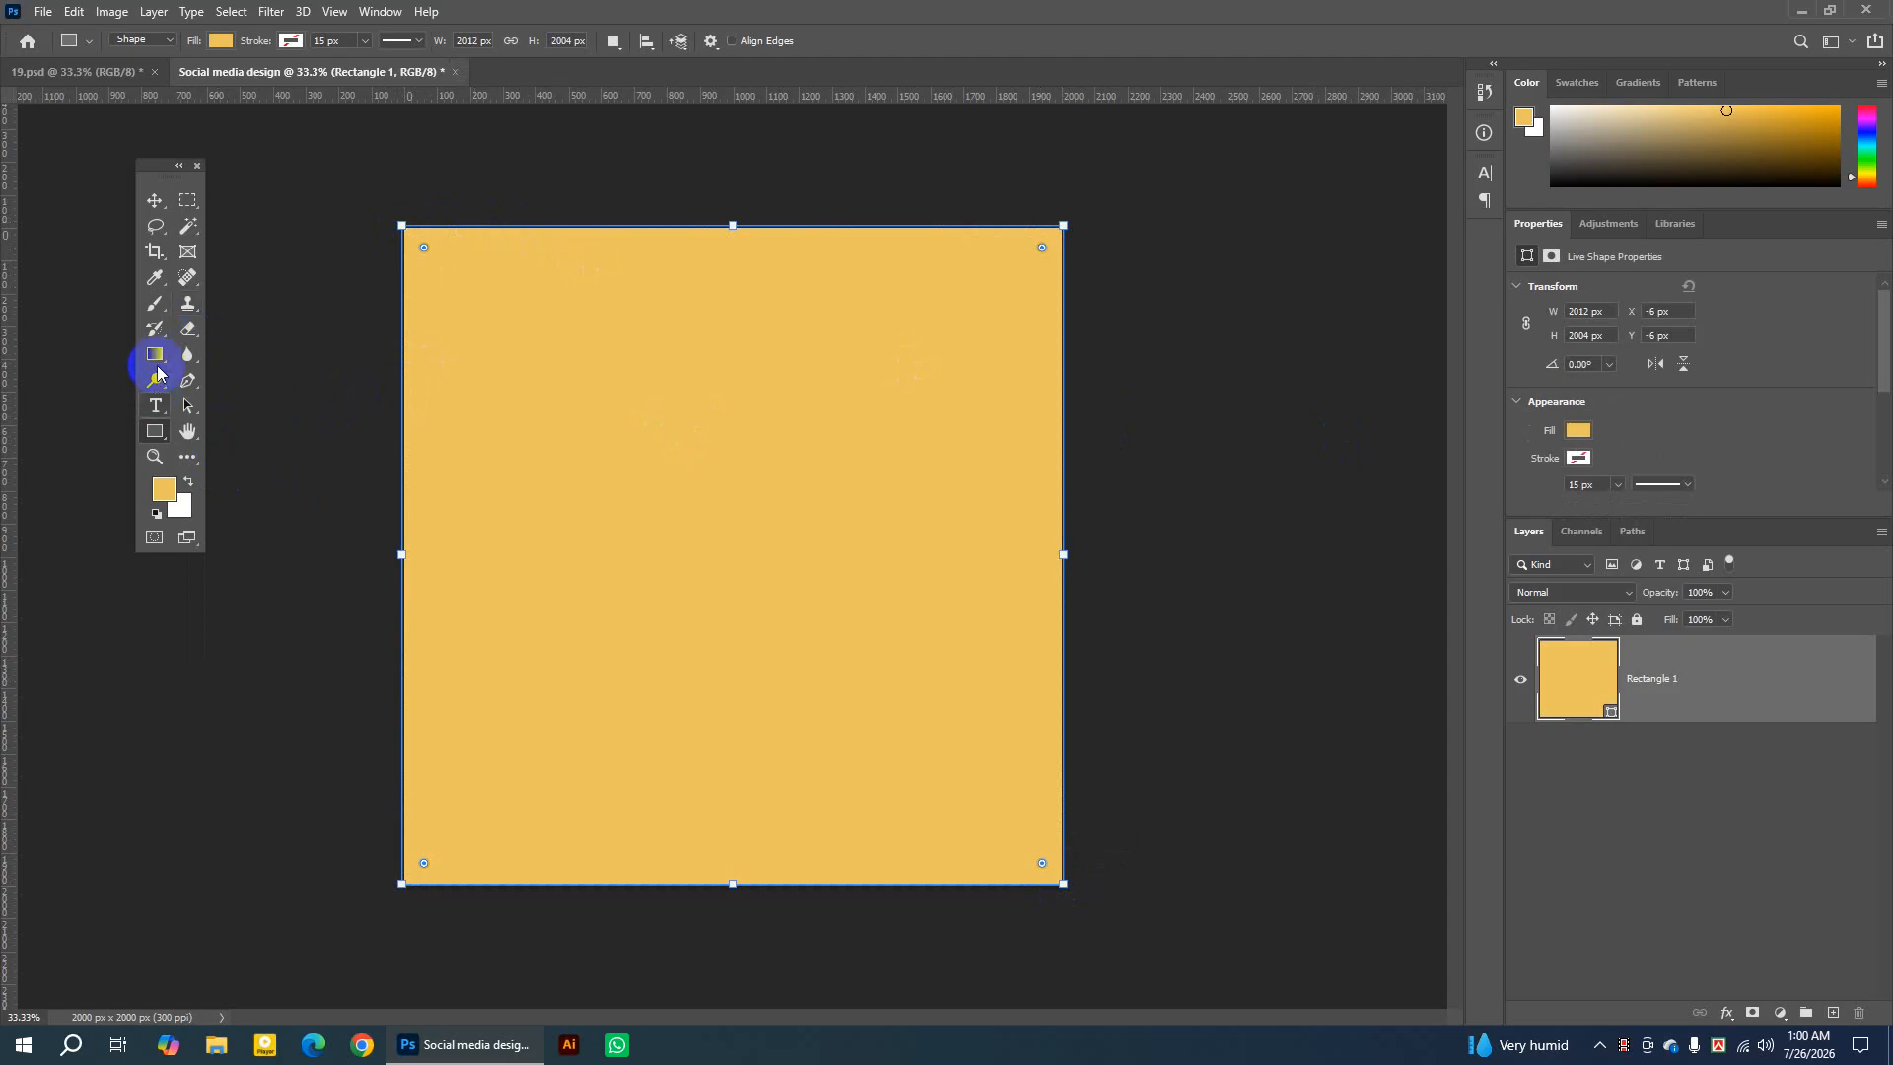
left_click(156, 201)
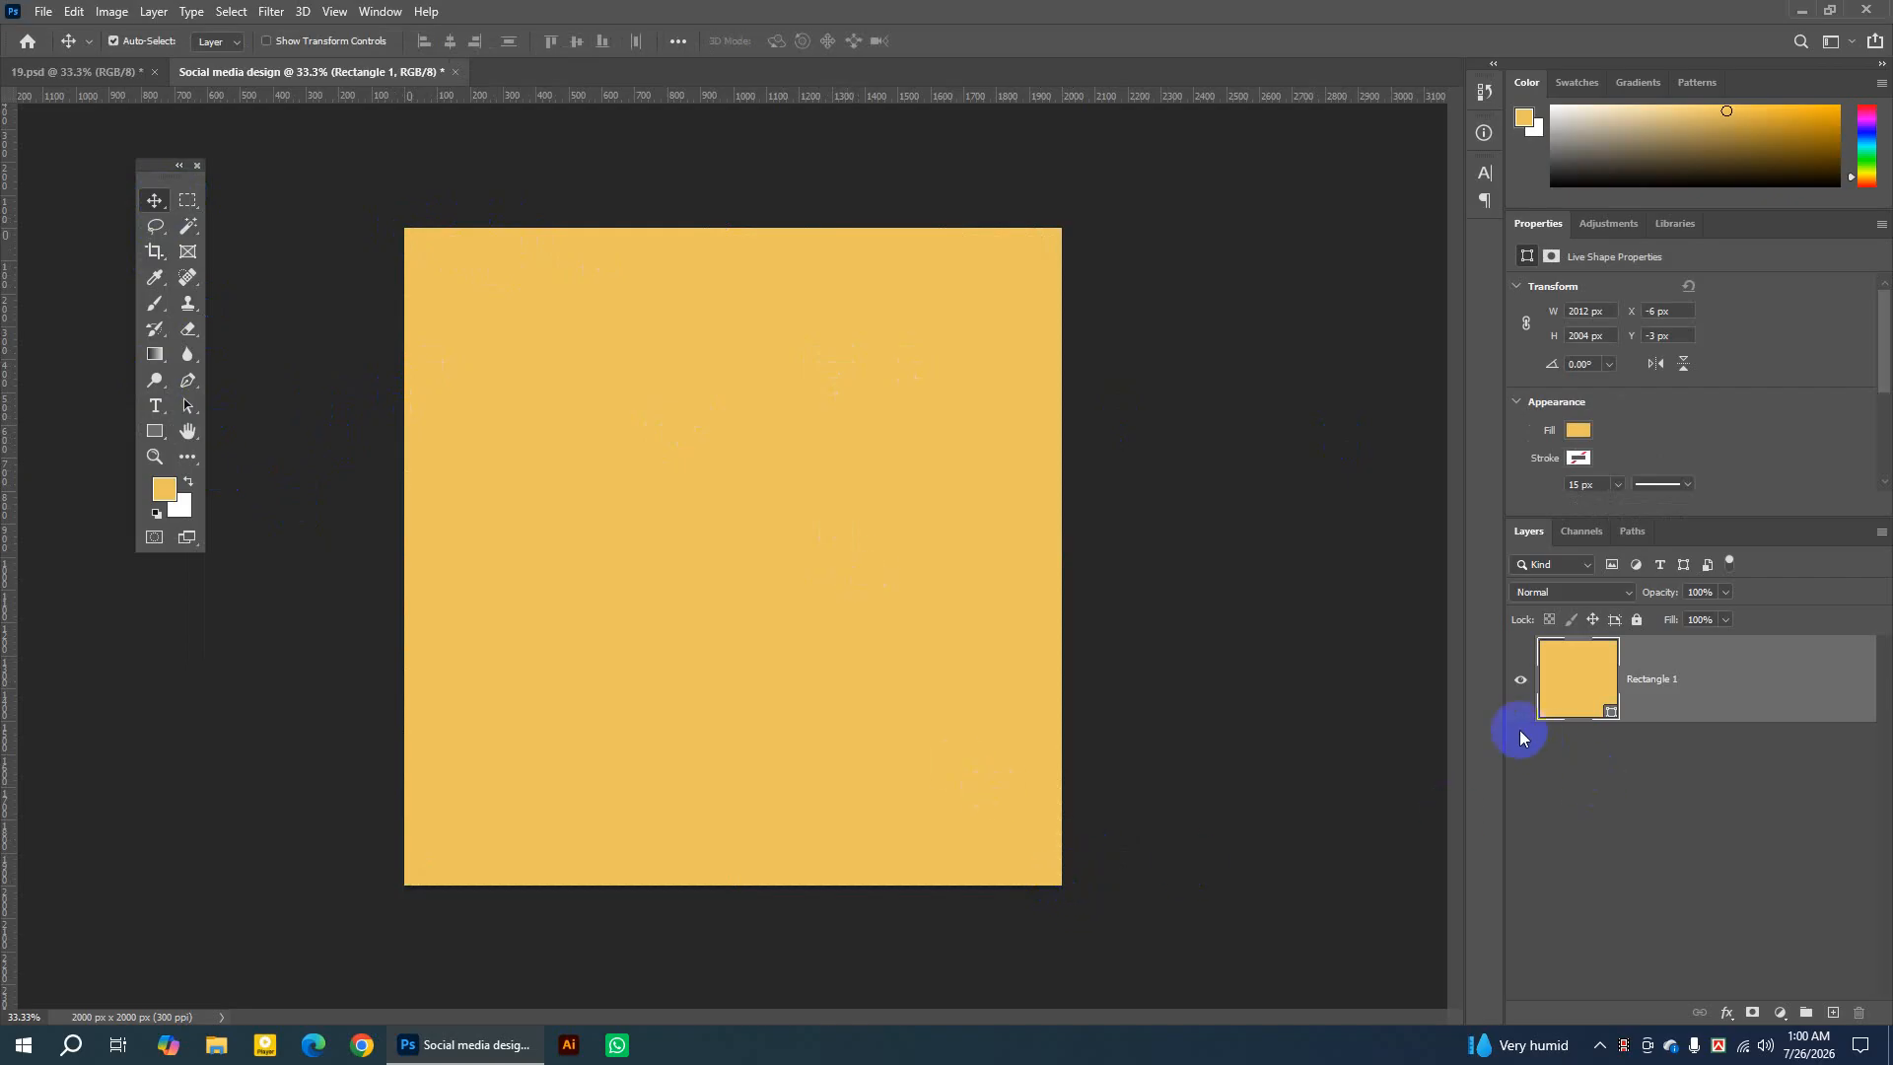
View the reference design in 19.psd, and switch to Chrome to search Google Images for "floor texture".
left_click(87, 72)
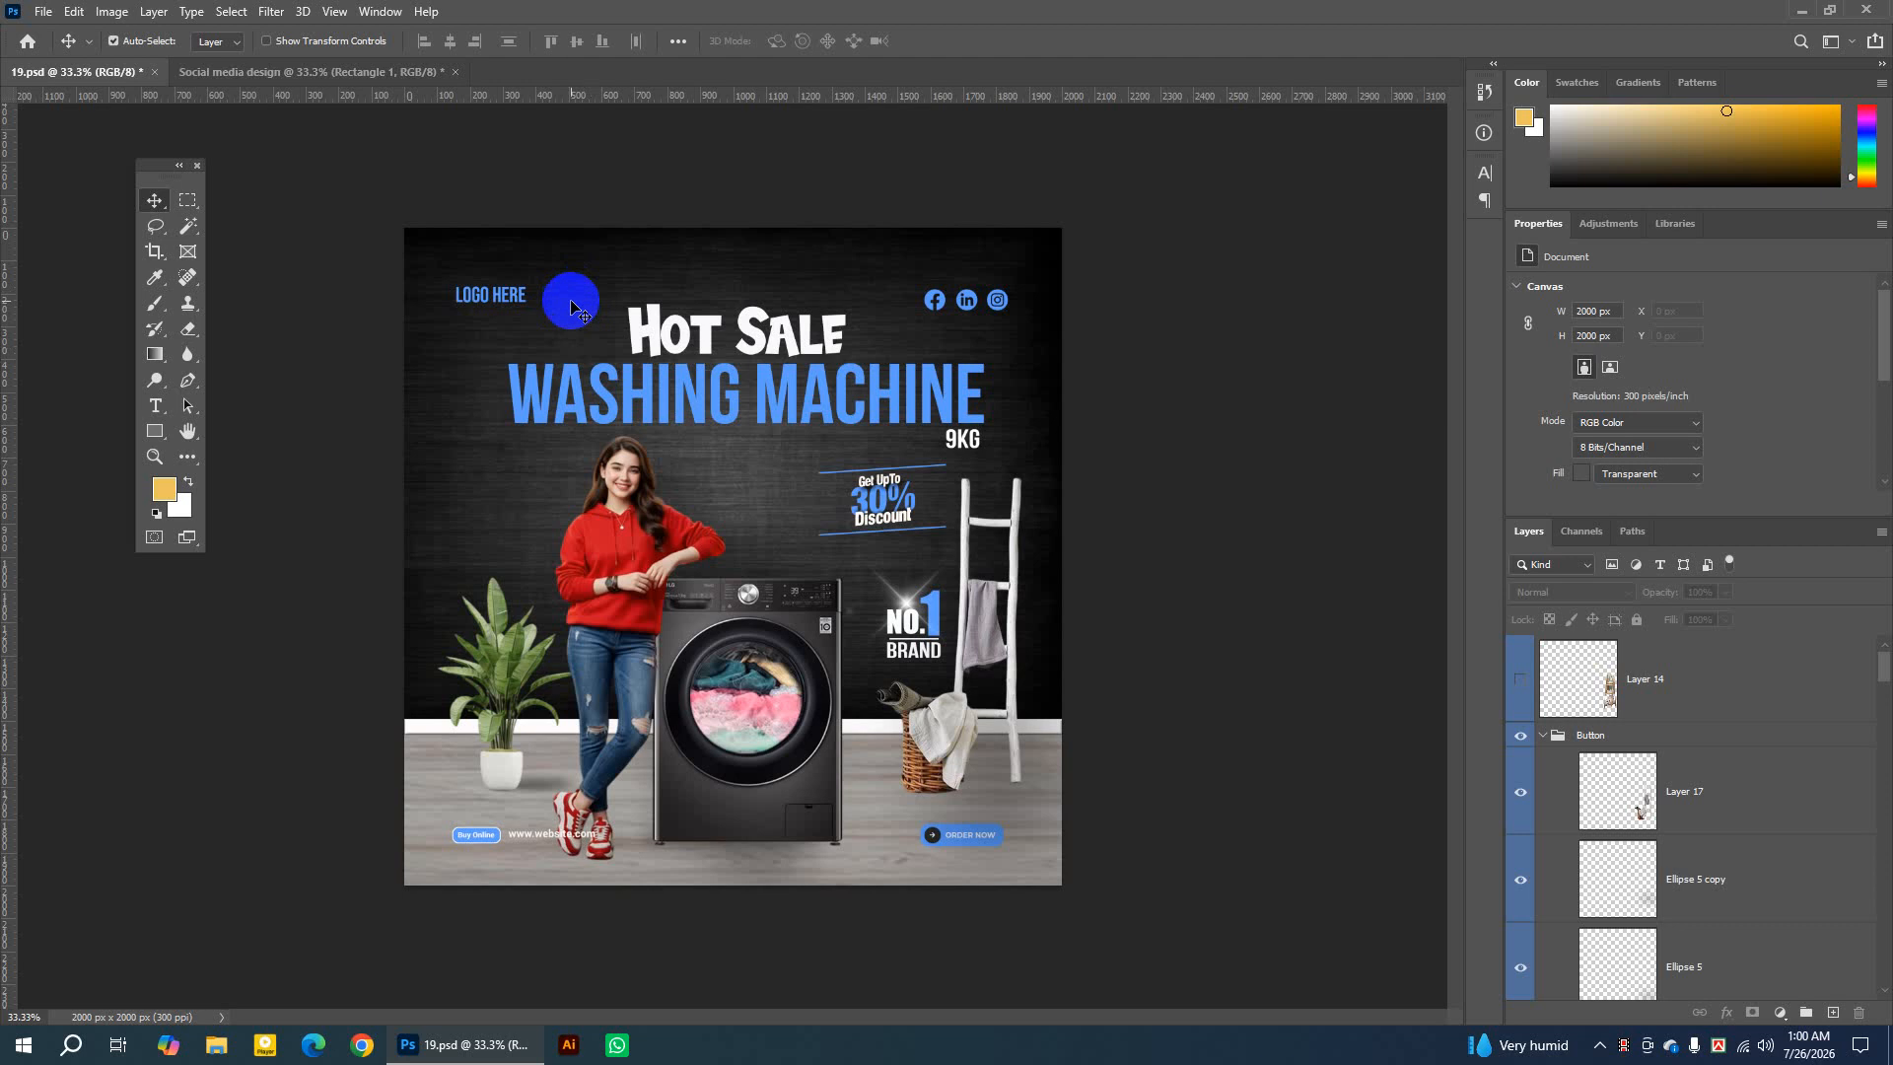
mouse_move(571, 301)
left_mouse_down()
mouse_move(602, 278)
mouse_move(591, 266)
mouse_move(594, 282)
left_mouse_up()
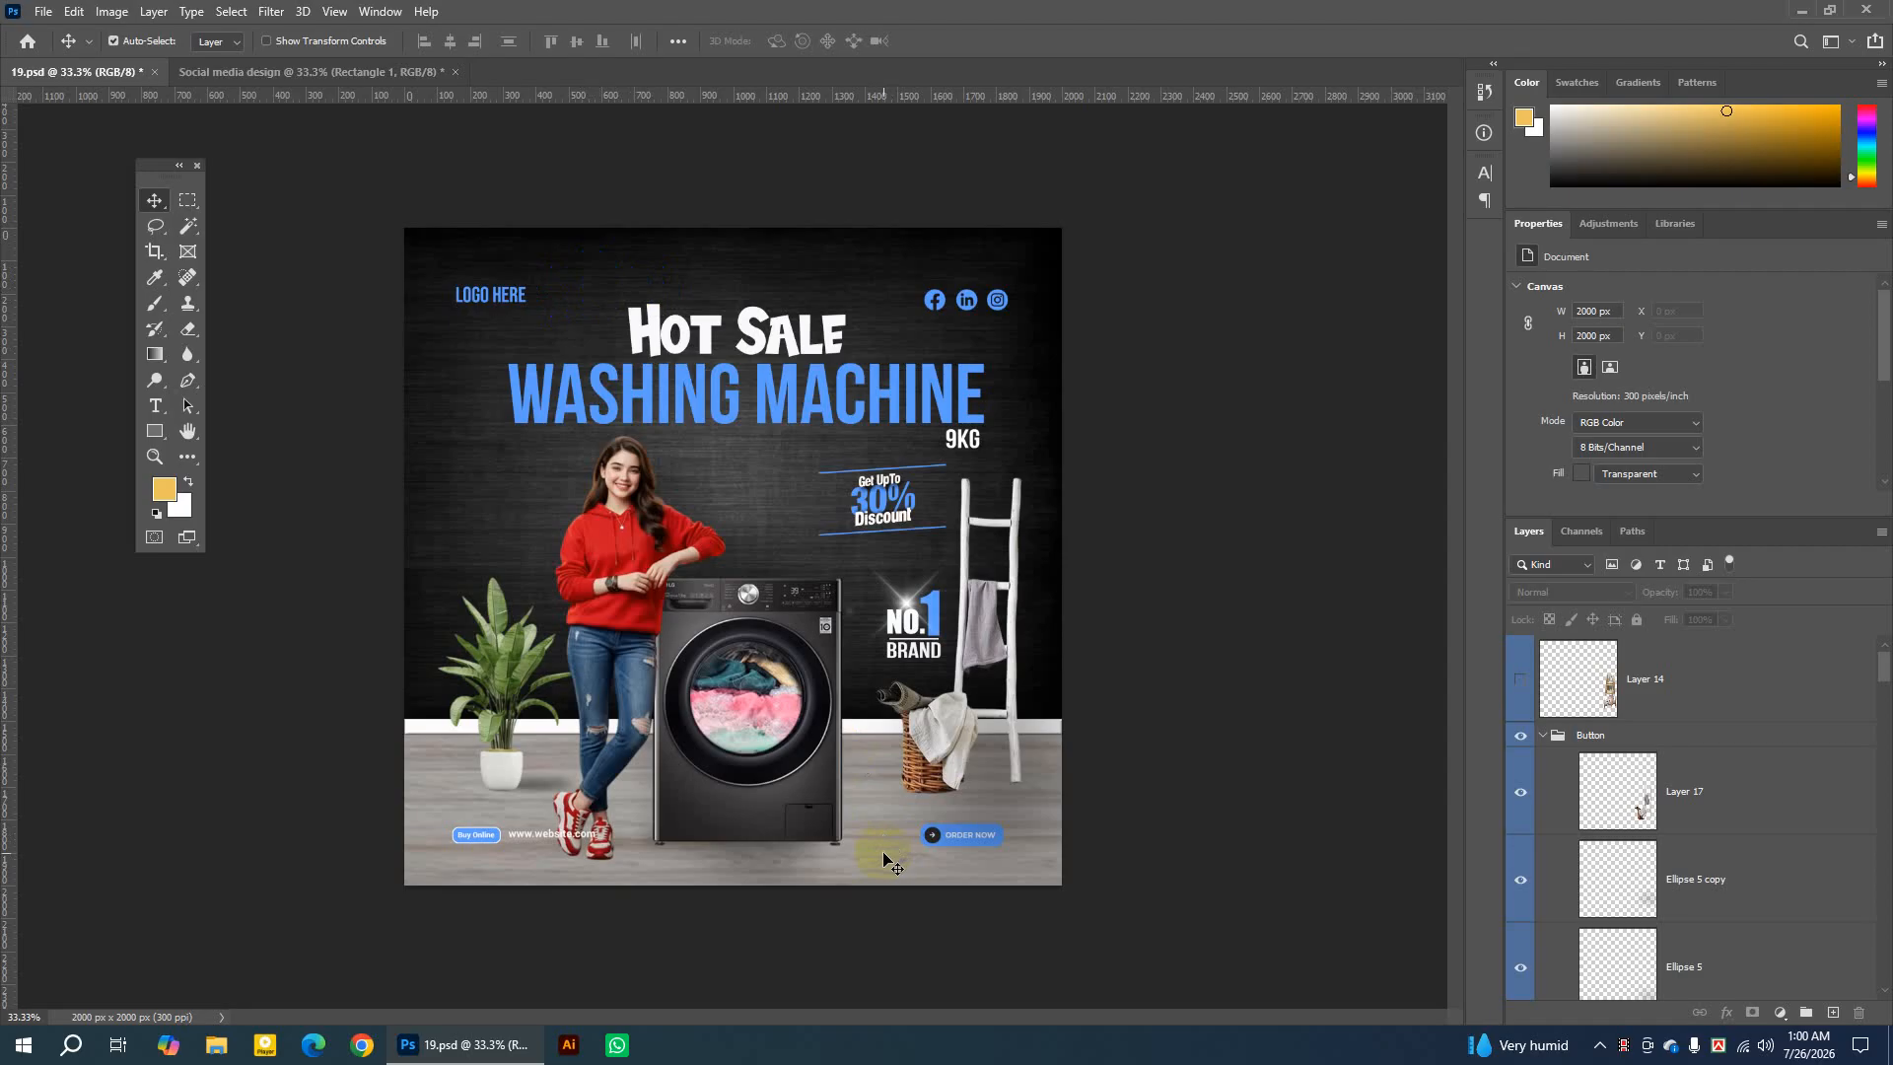
left_click(362, 1047)
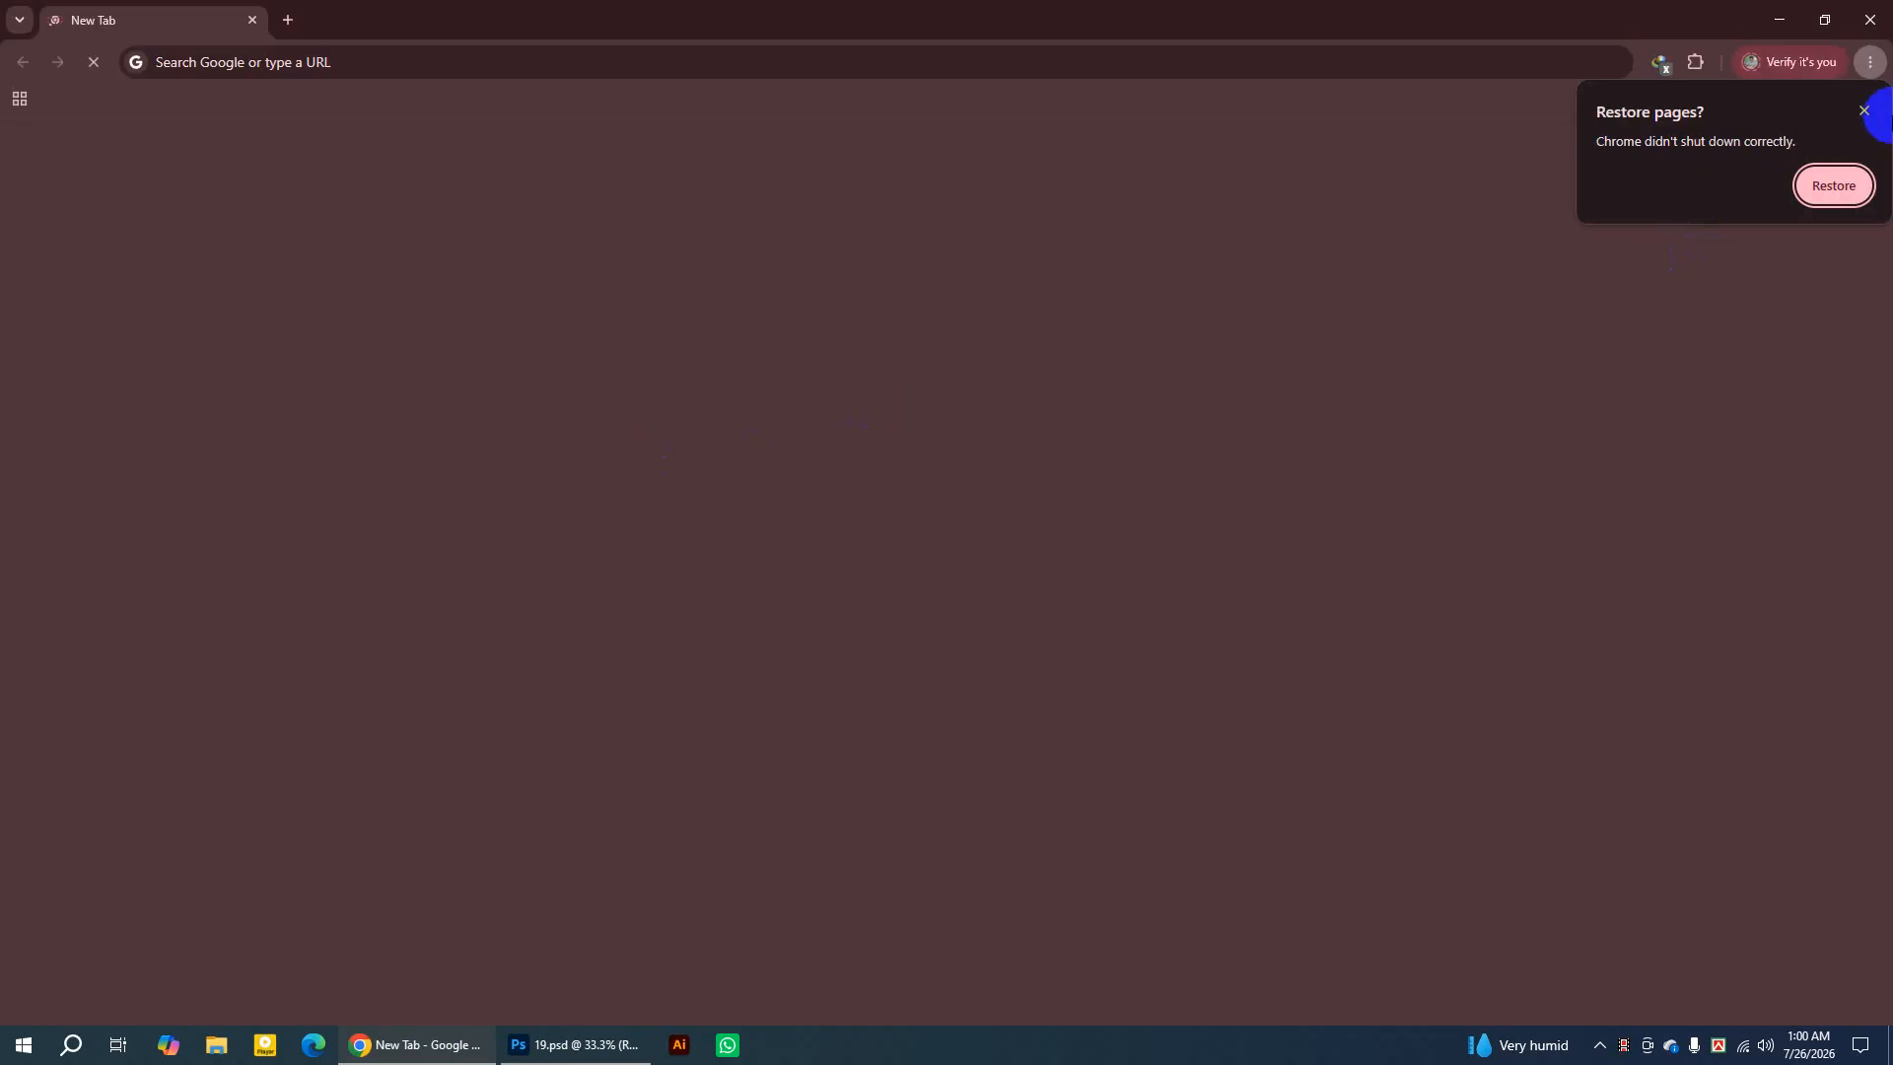
left_click(1863, 110)
left_click(849, 398)
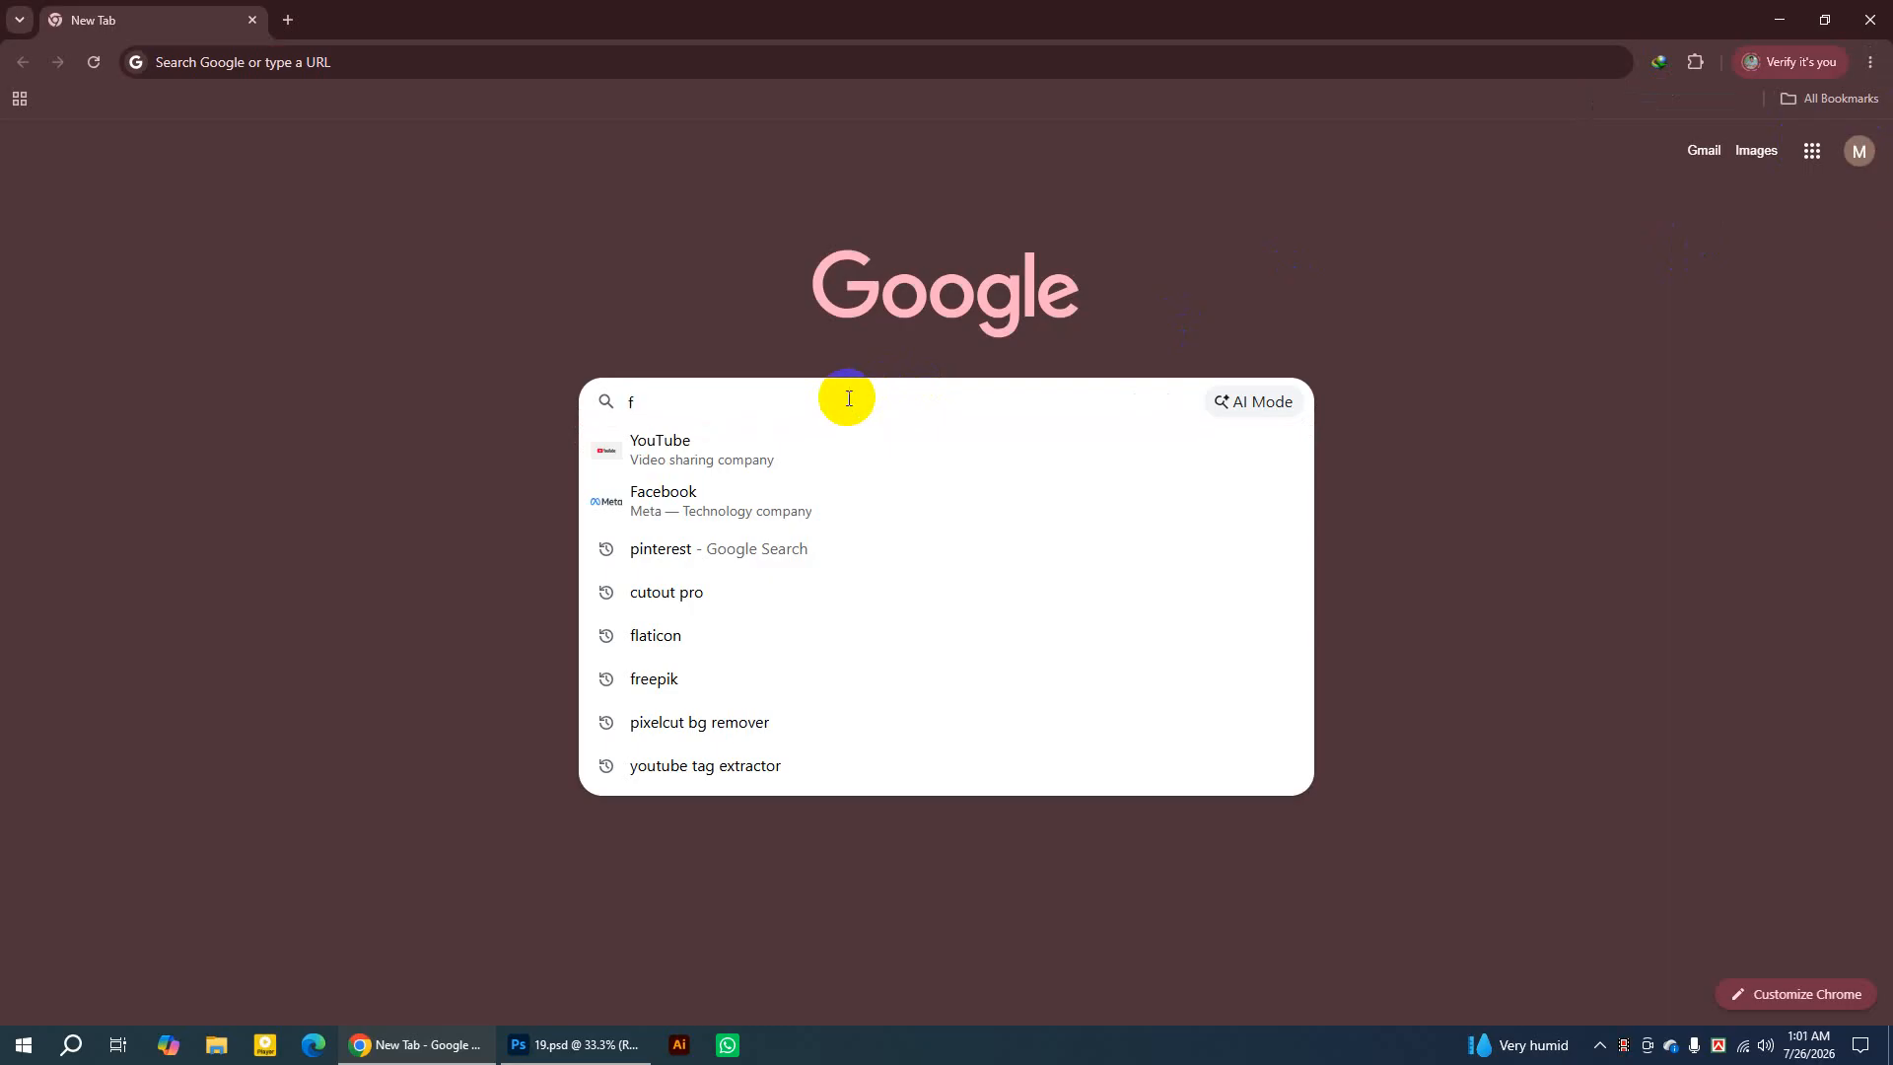
type("floor texture")
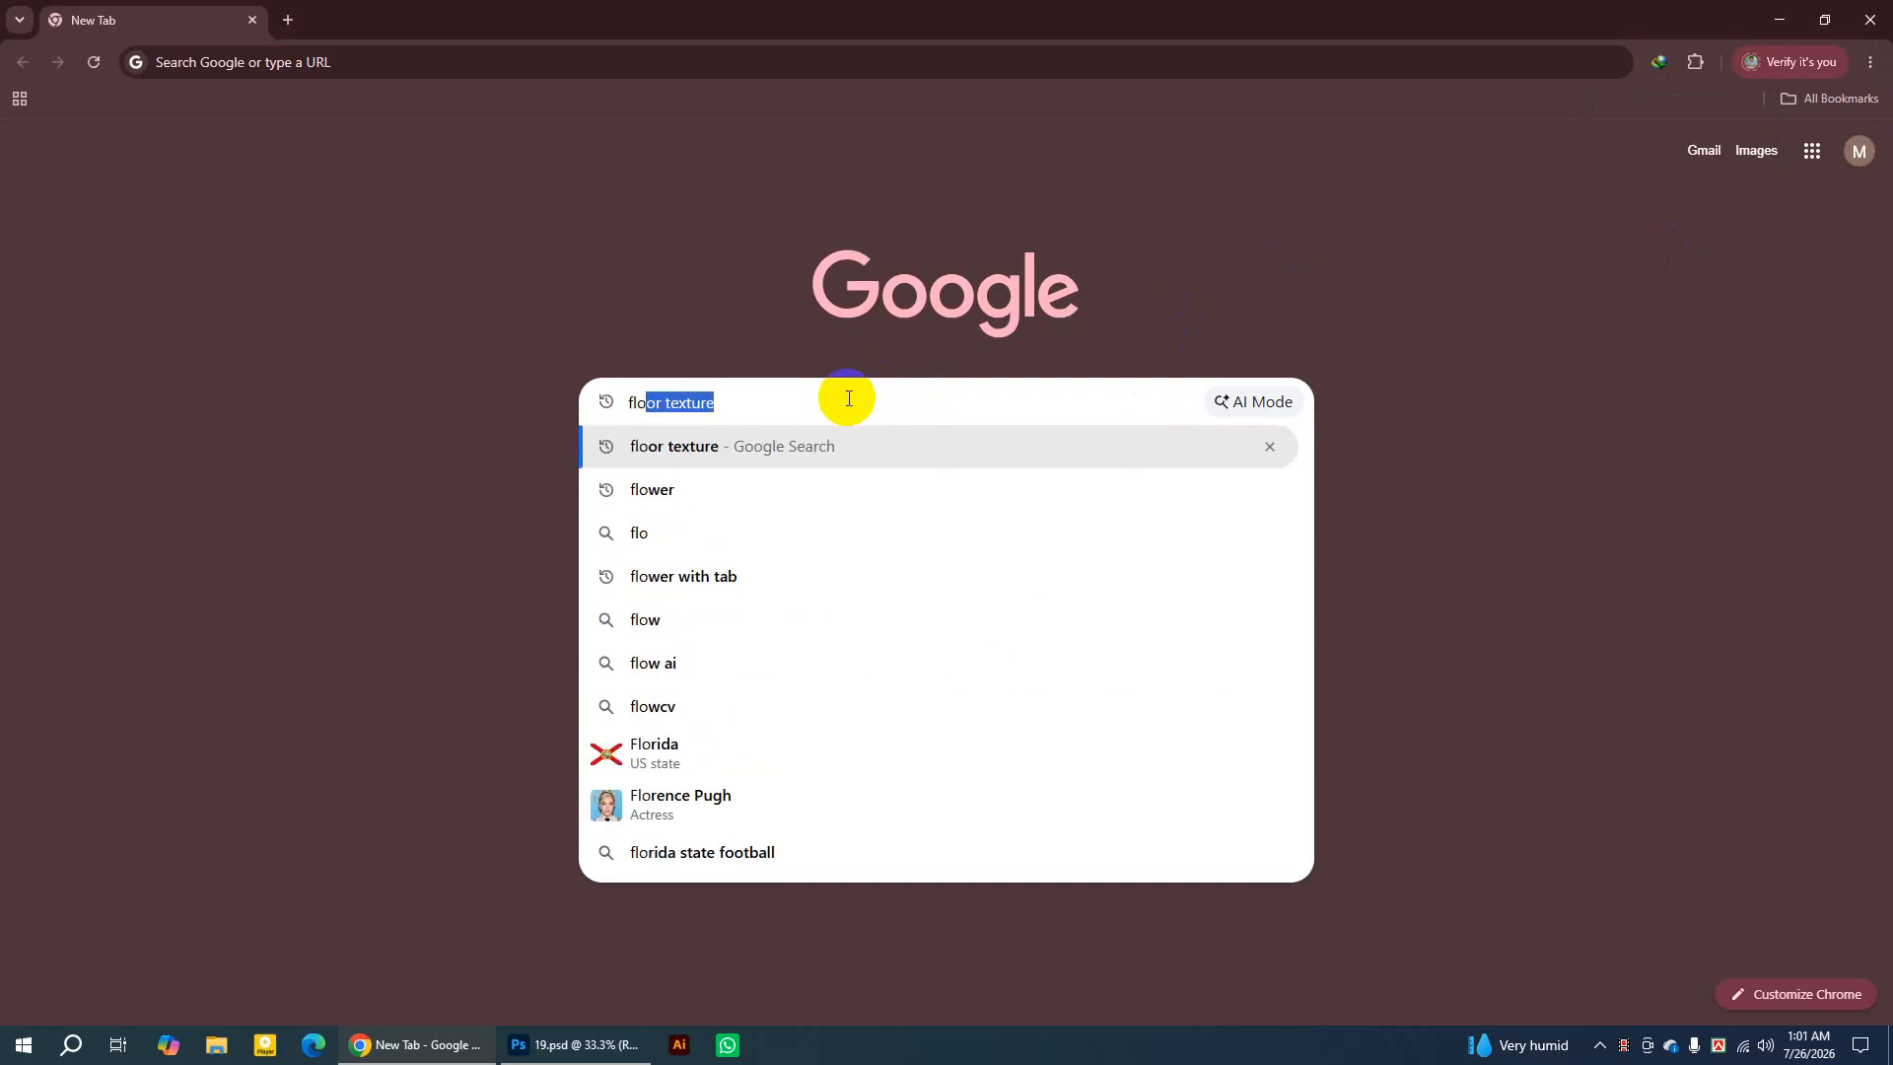
key("Return")
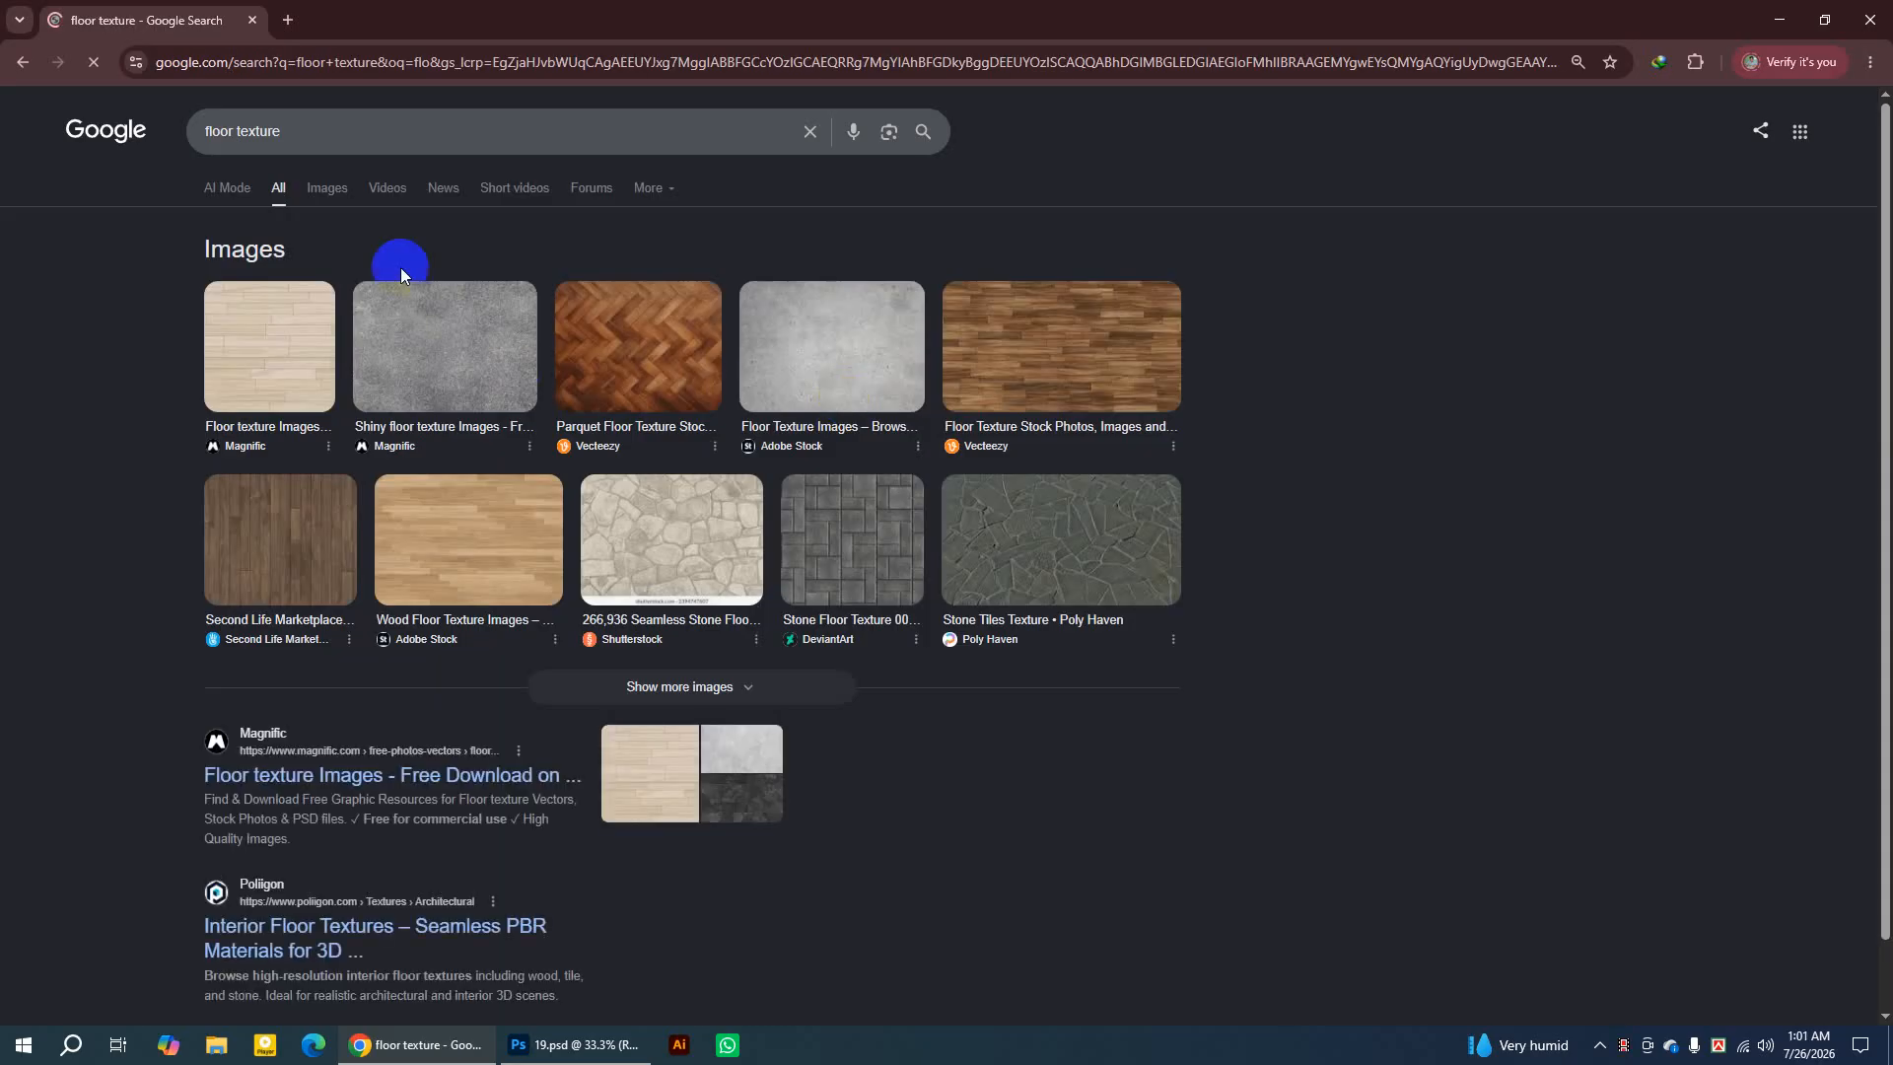
left_click(329, 187)
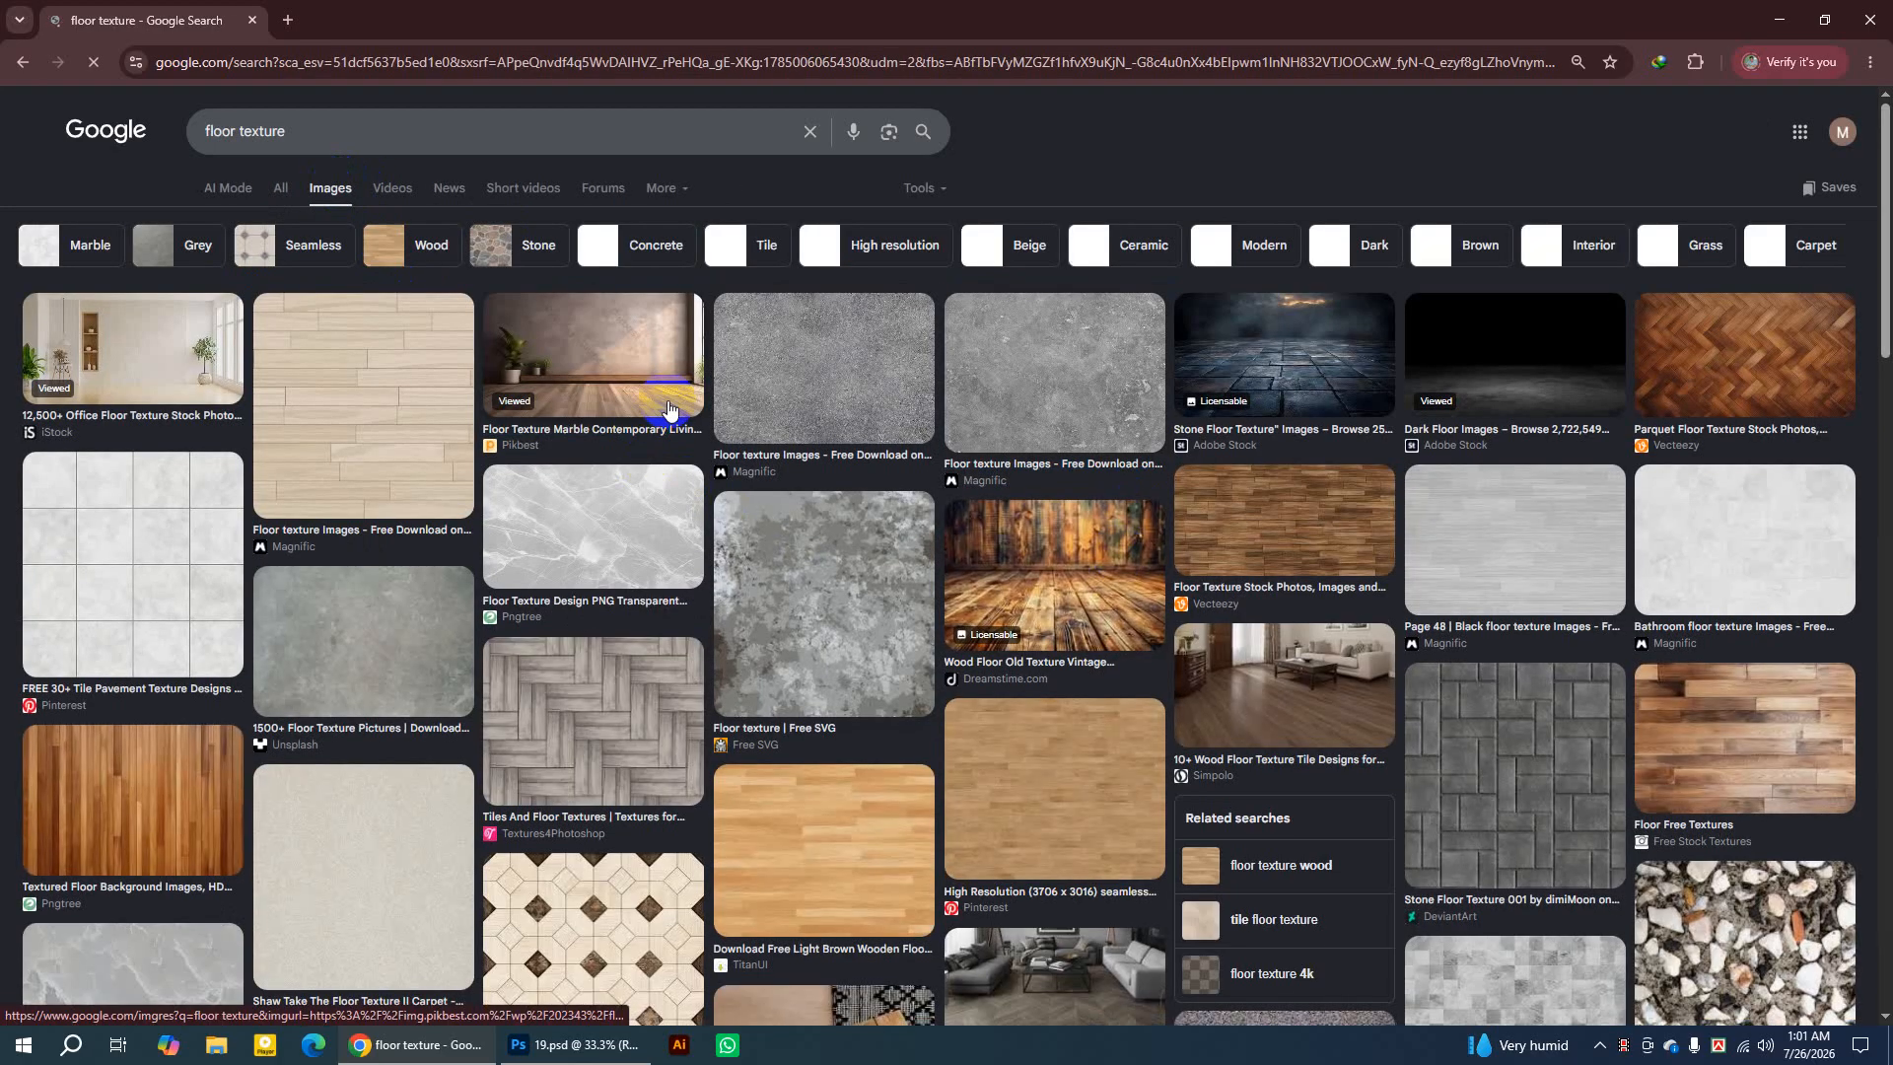
Browse the image related to the Pikbest living room floor and preview the Adobe Stock room with a concrete wall and wood floor.
left_click(668, 408)
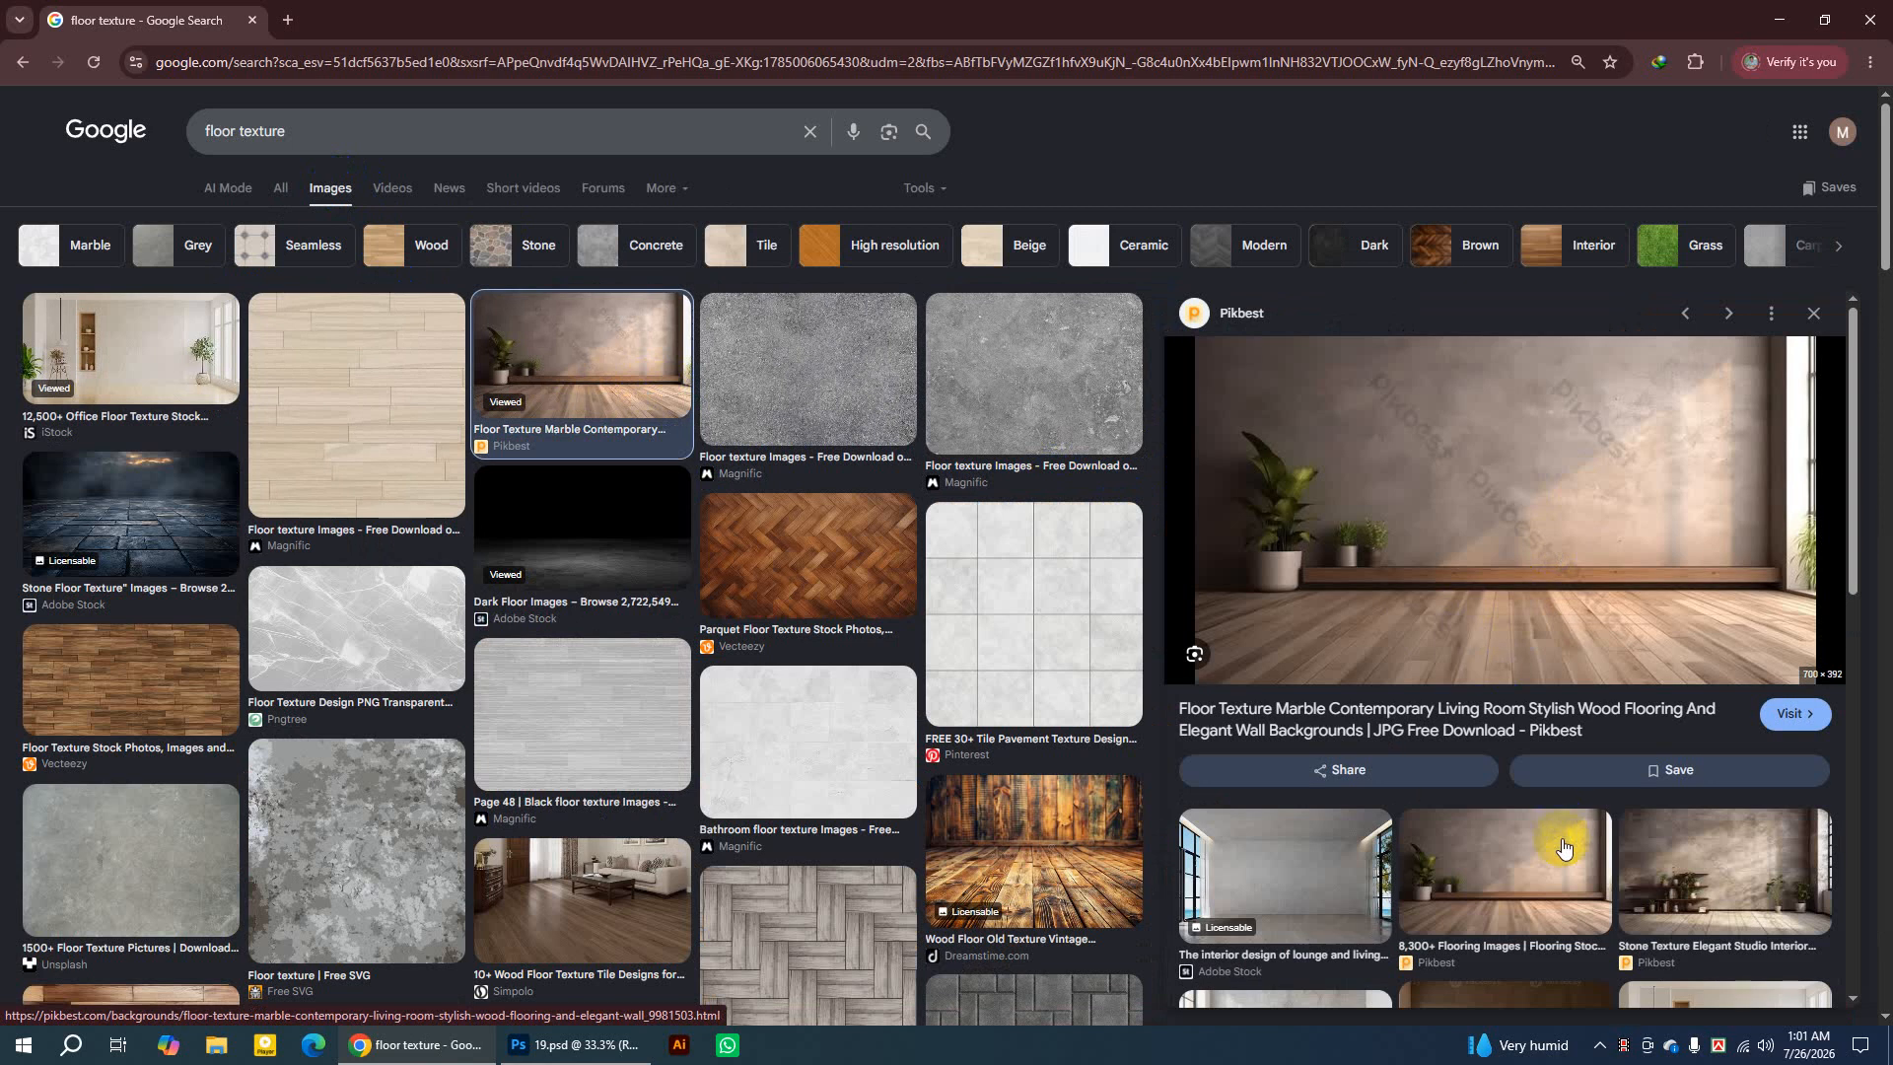
scroll(1558, 839, "down", 2)
scroll(1311, 793, "down", 1)
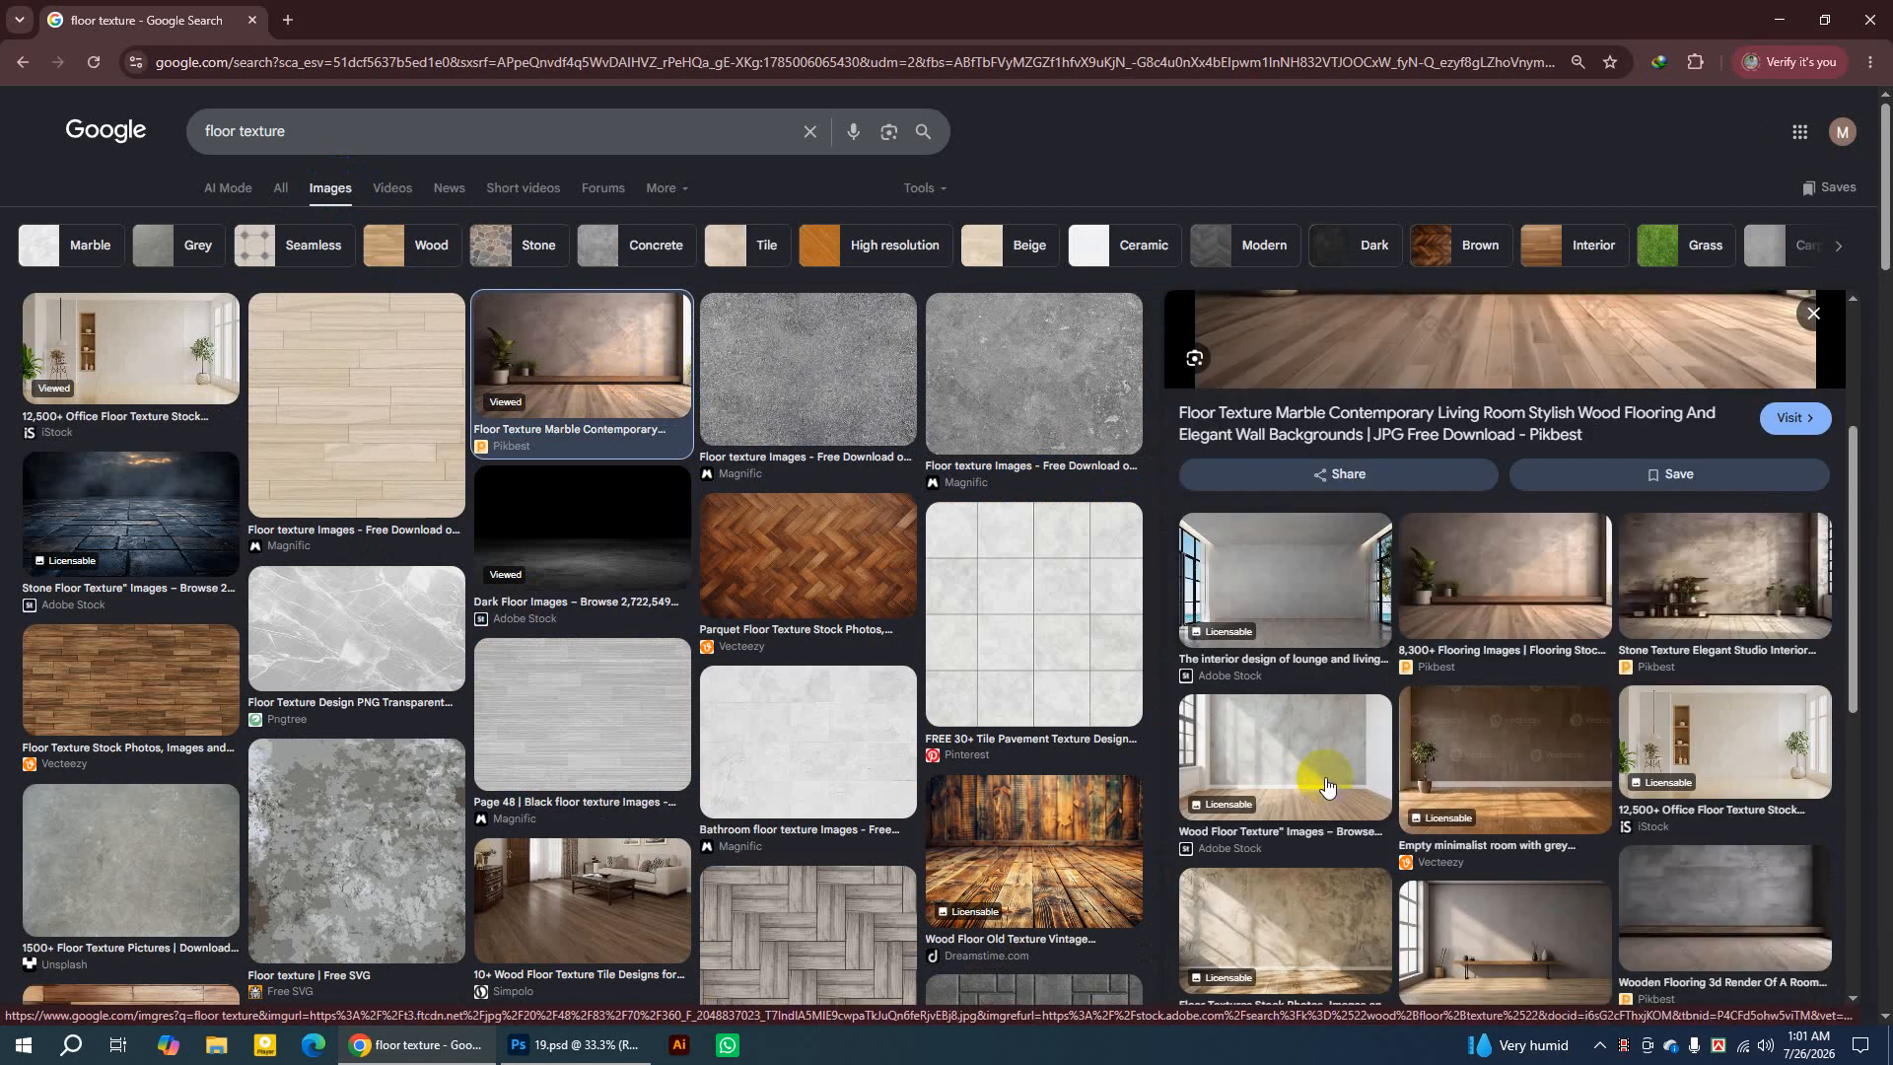
left_click(1326, 784)
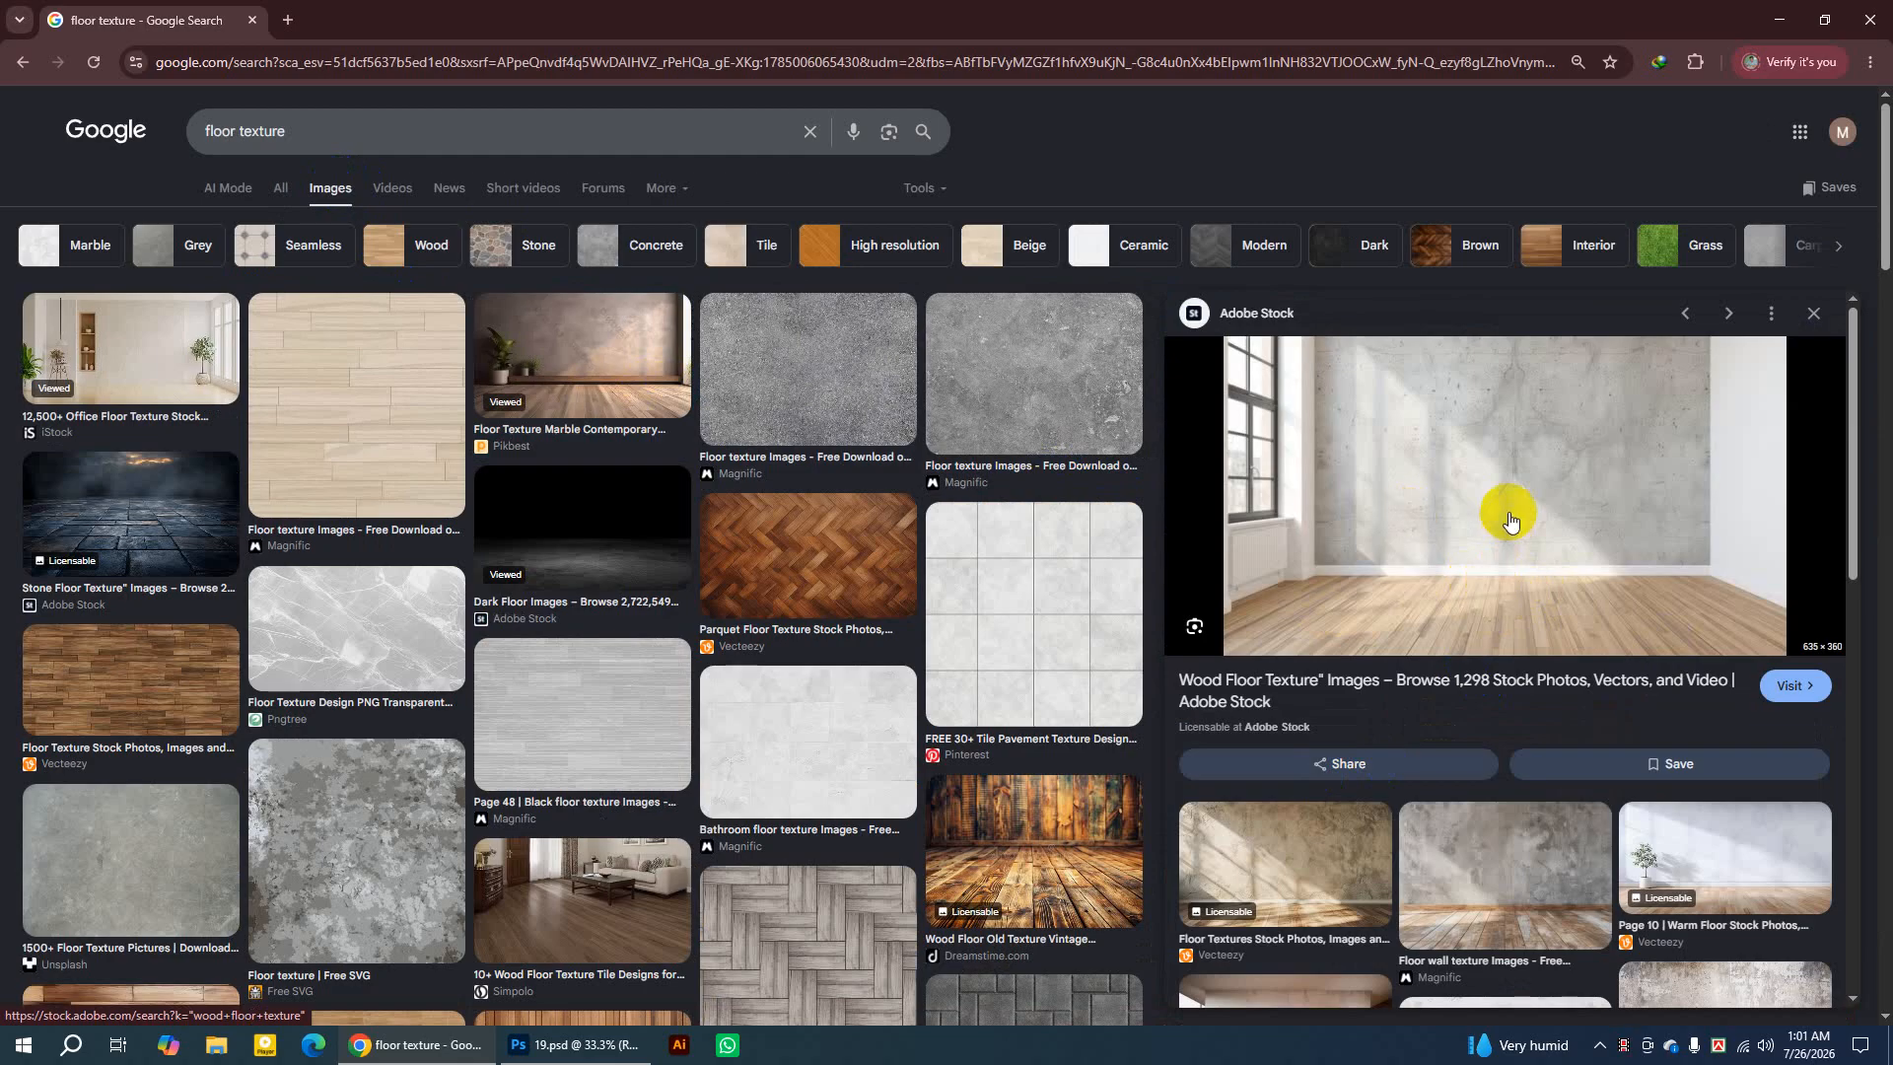
Save the previewed room image to the Desktop as a JPEG under its suggested name, and switch back to Photoshop.
right_click(1501, 503)
key("Escape")
right_click(1503, 507)
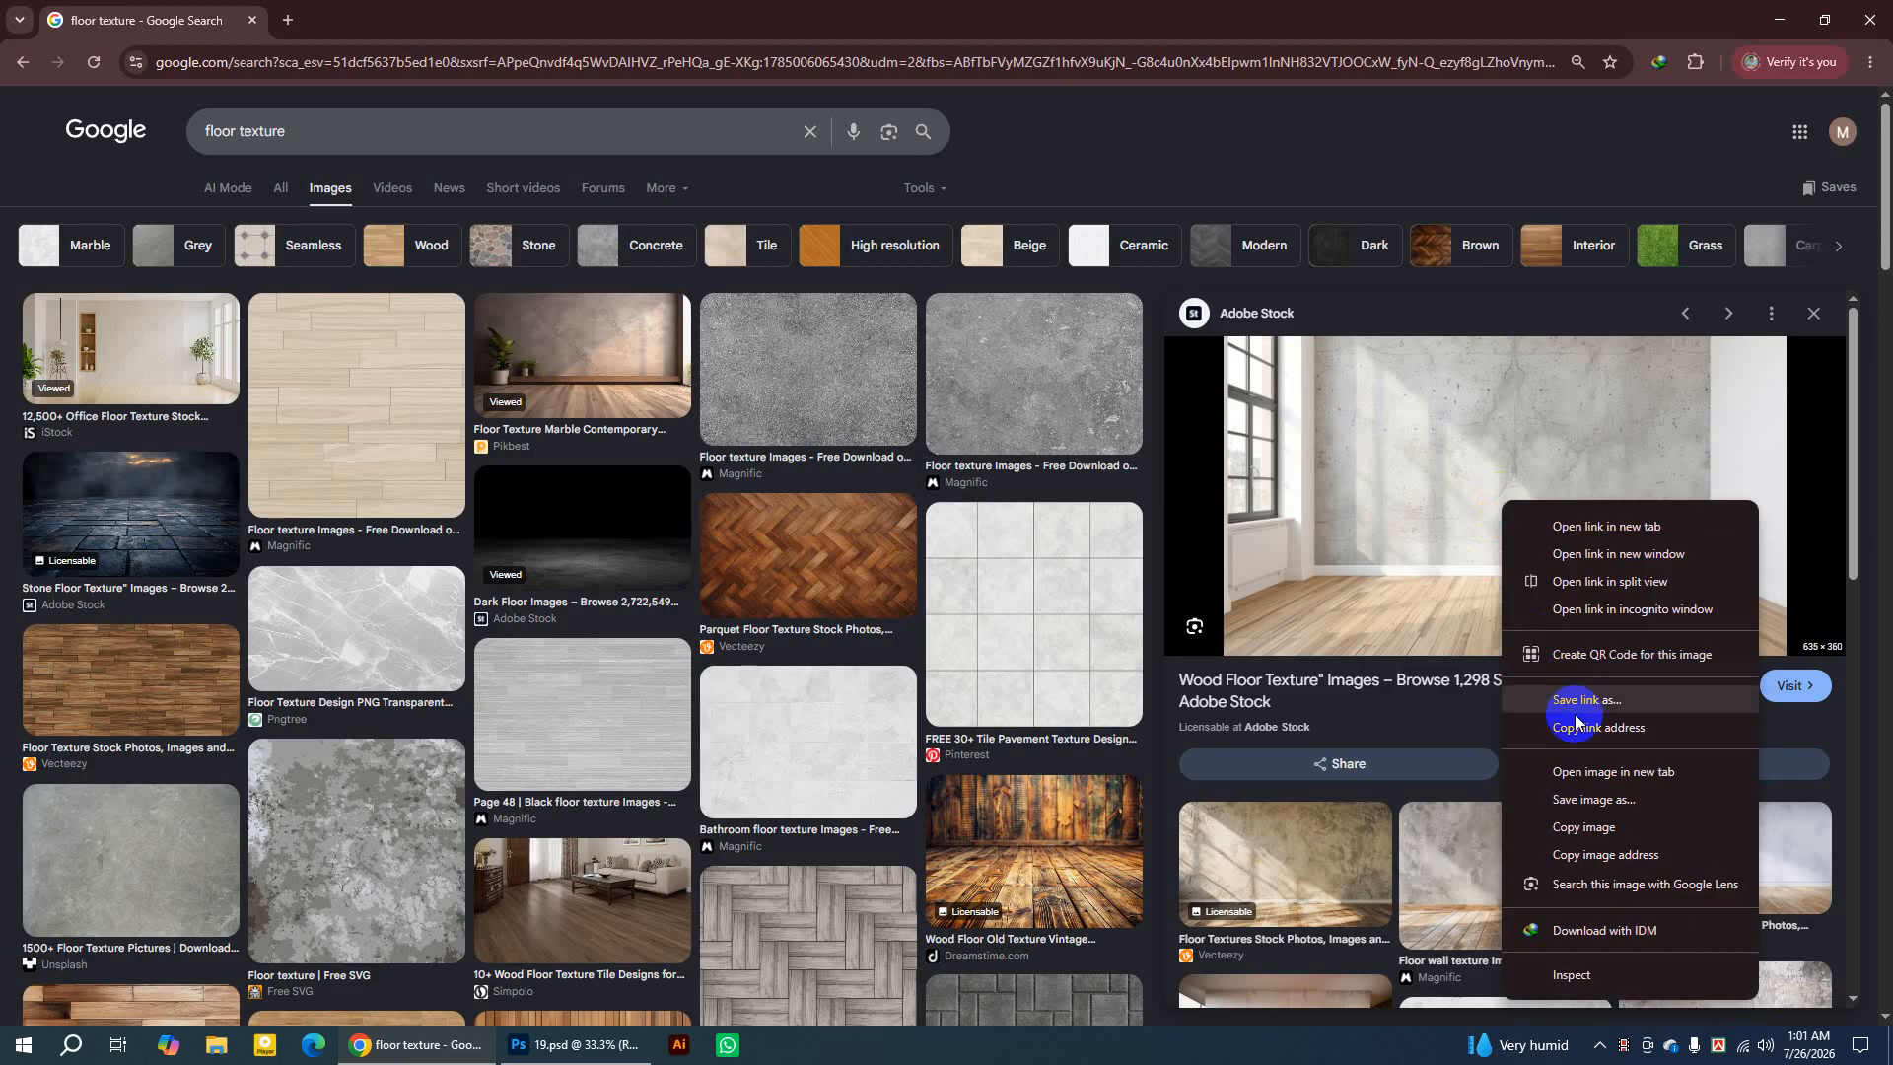
left_click(1583, 796)
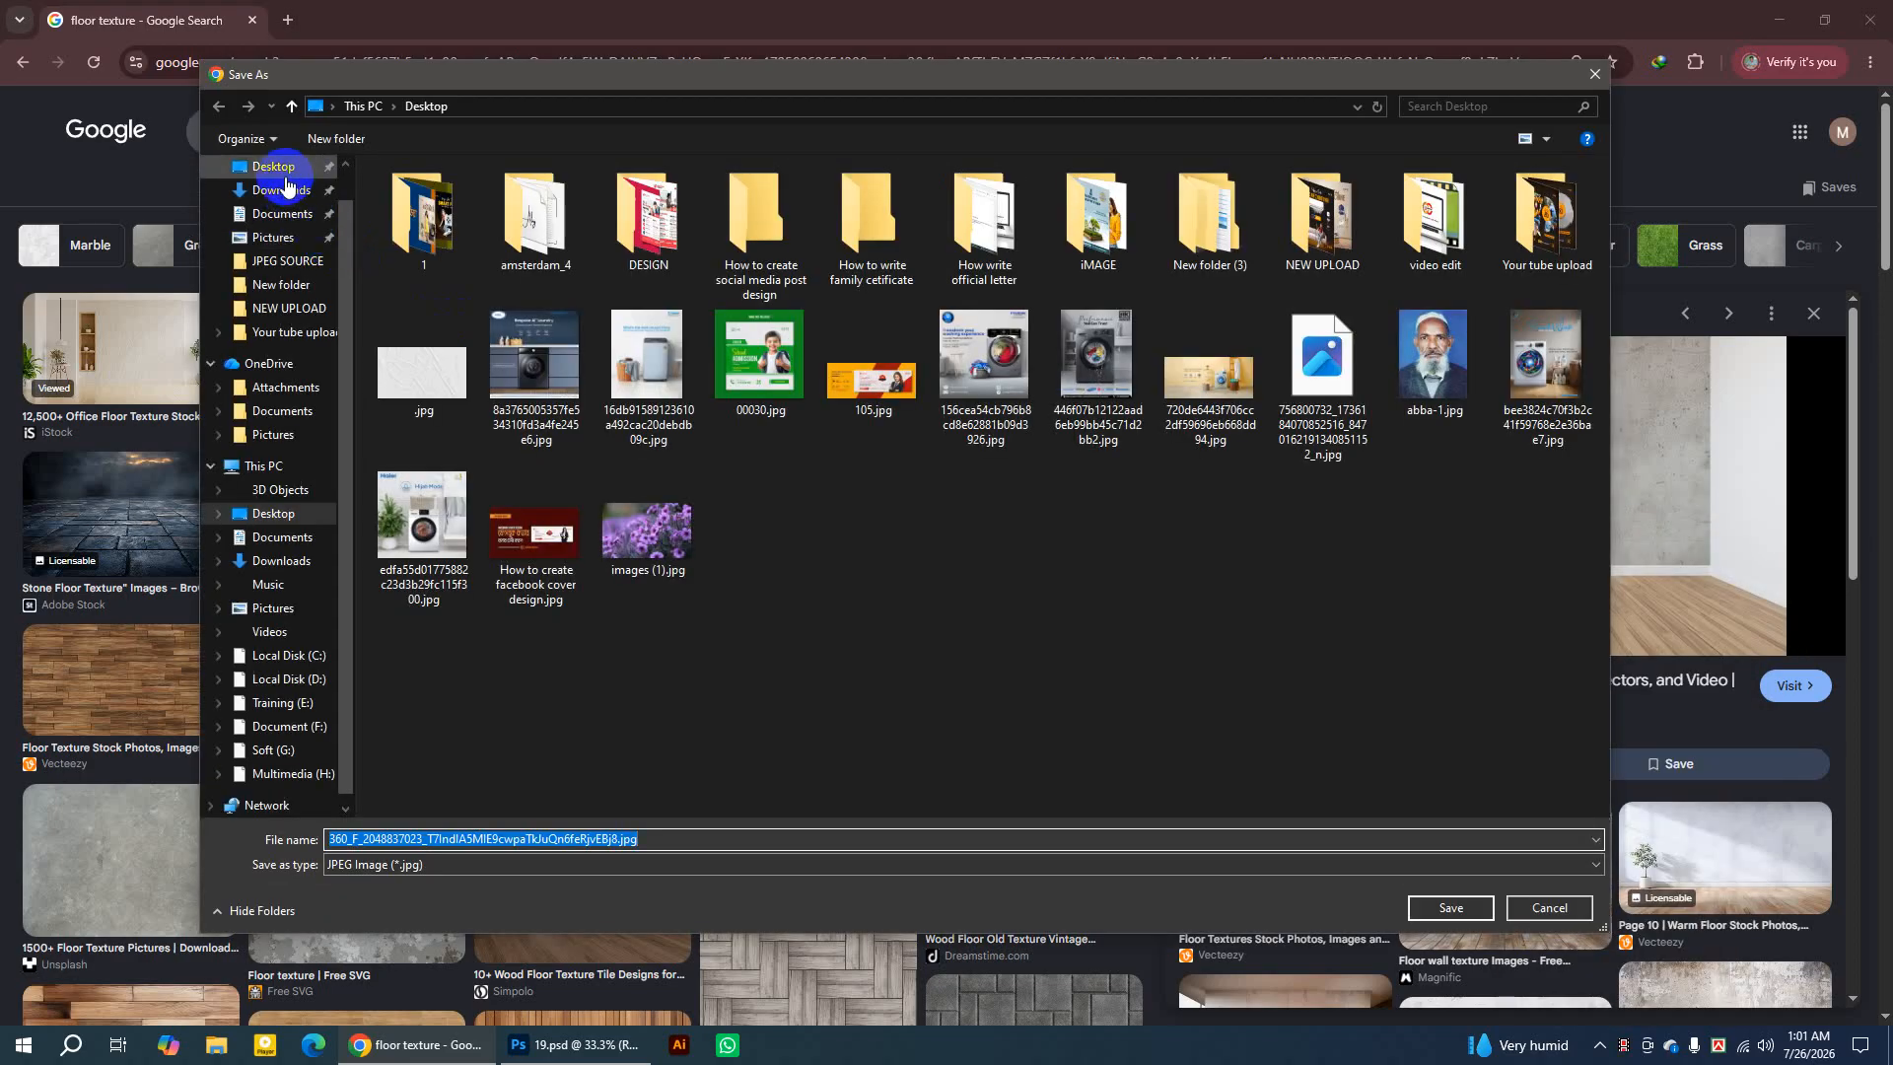
left_click(283, 176)
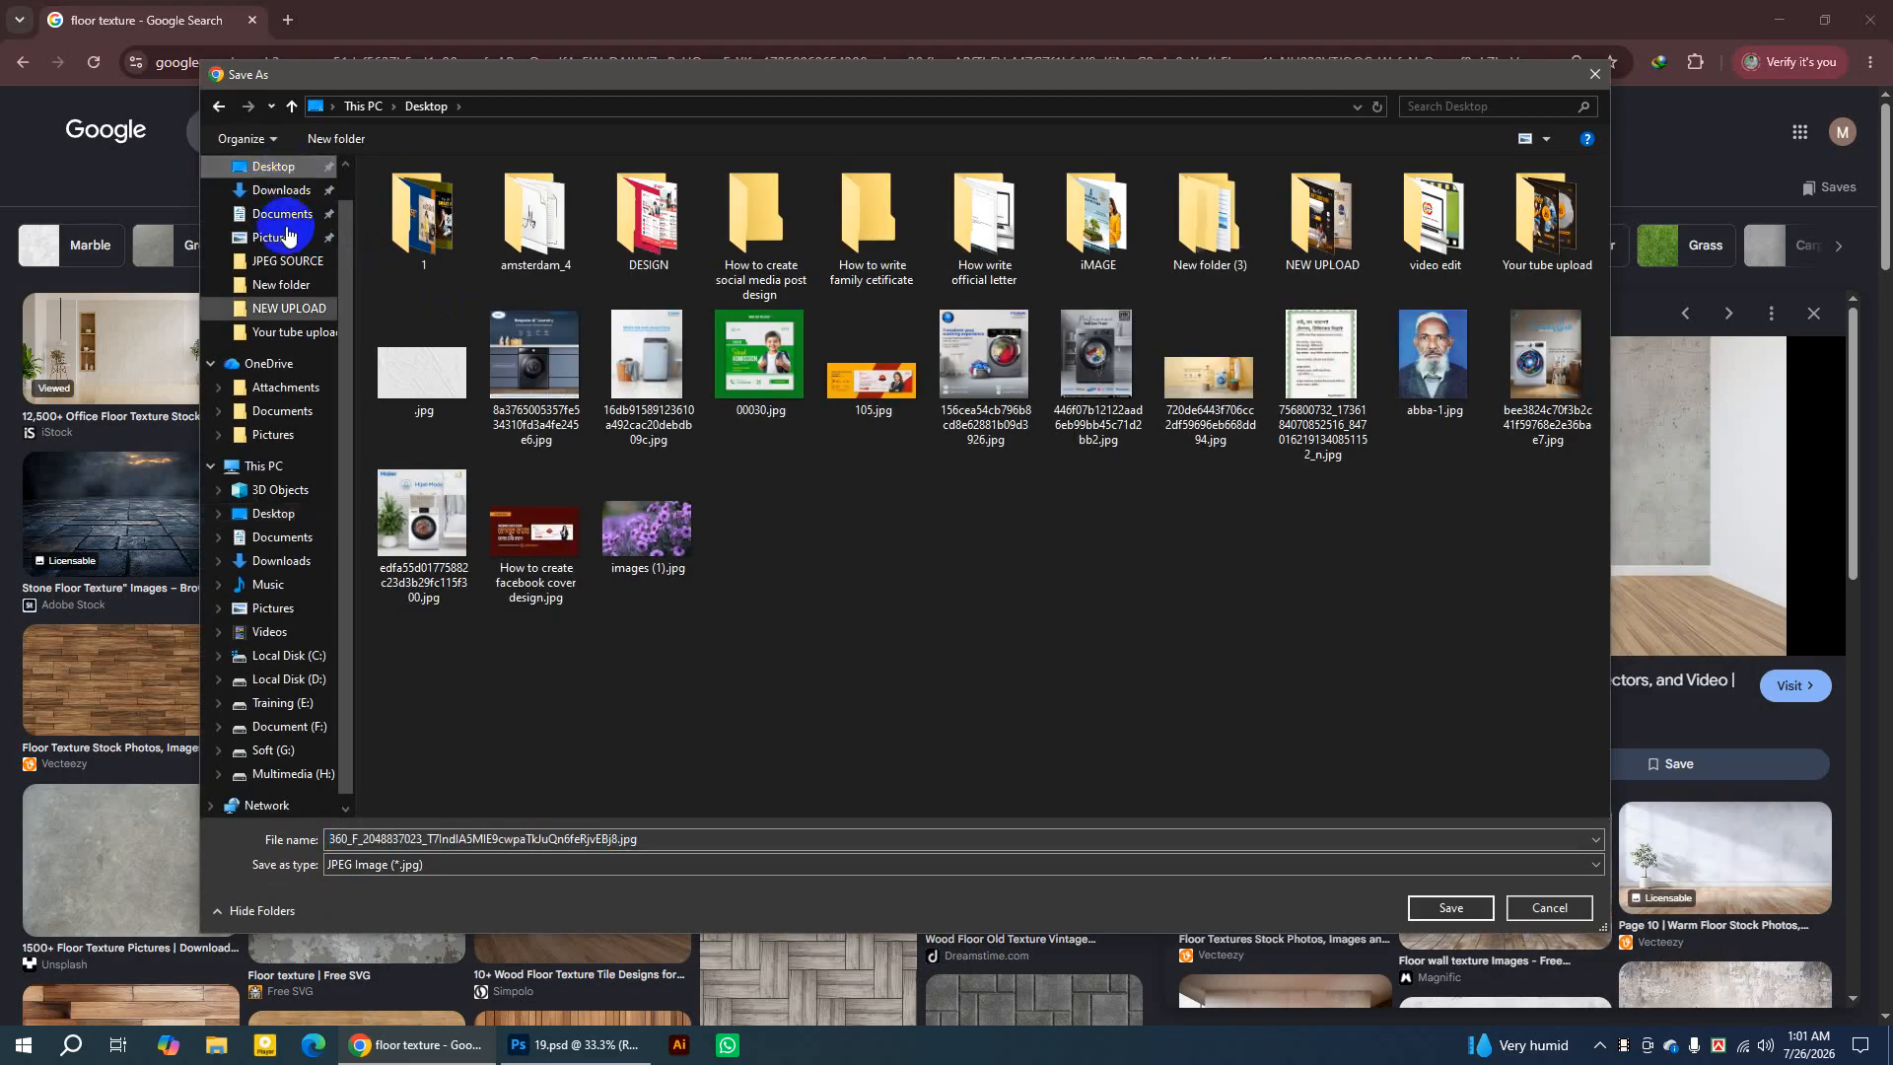
left_click(326, 867)
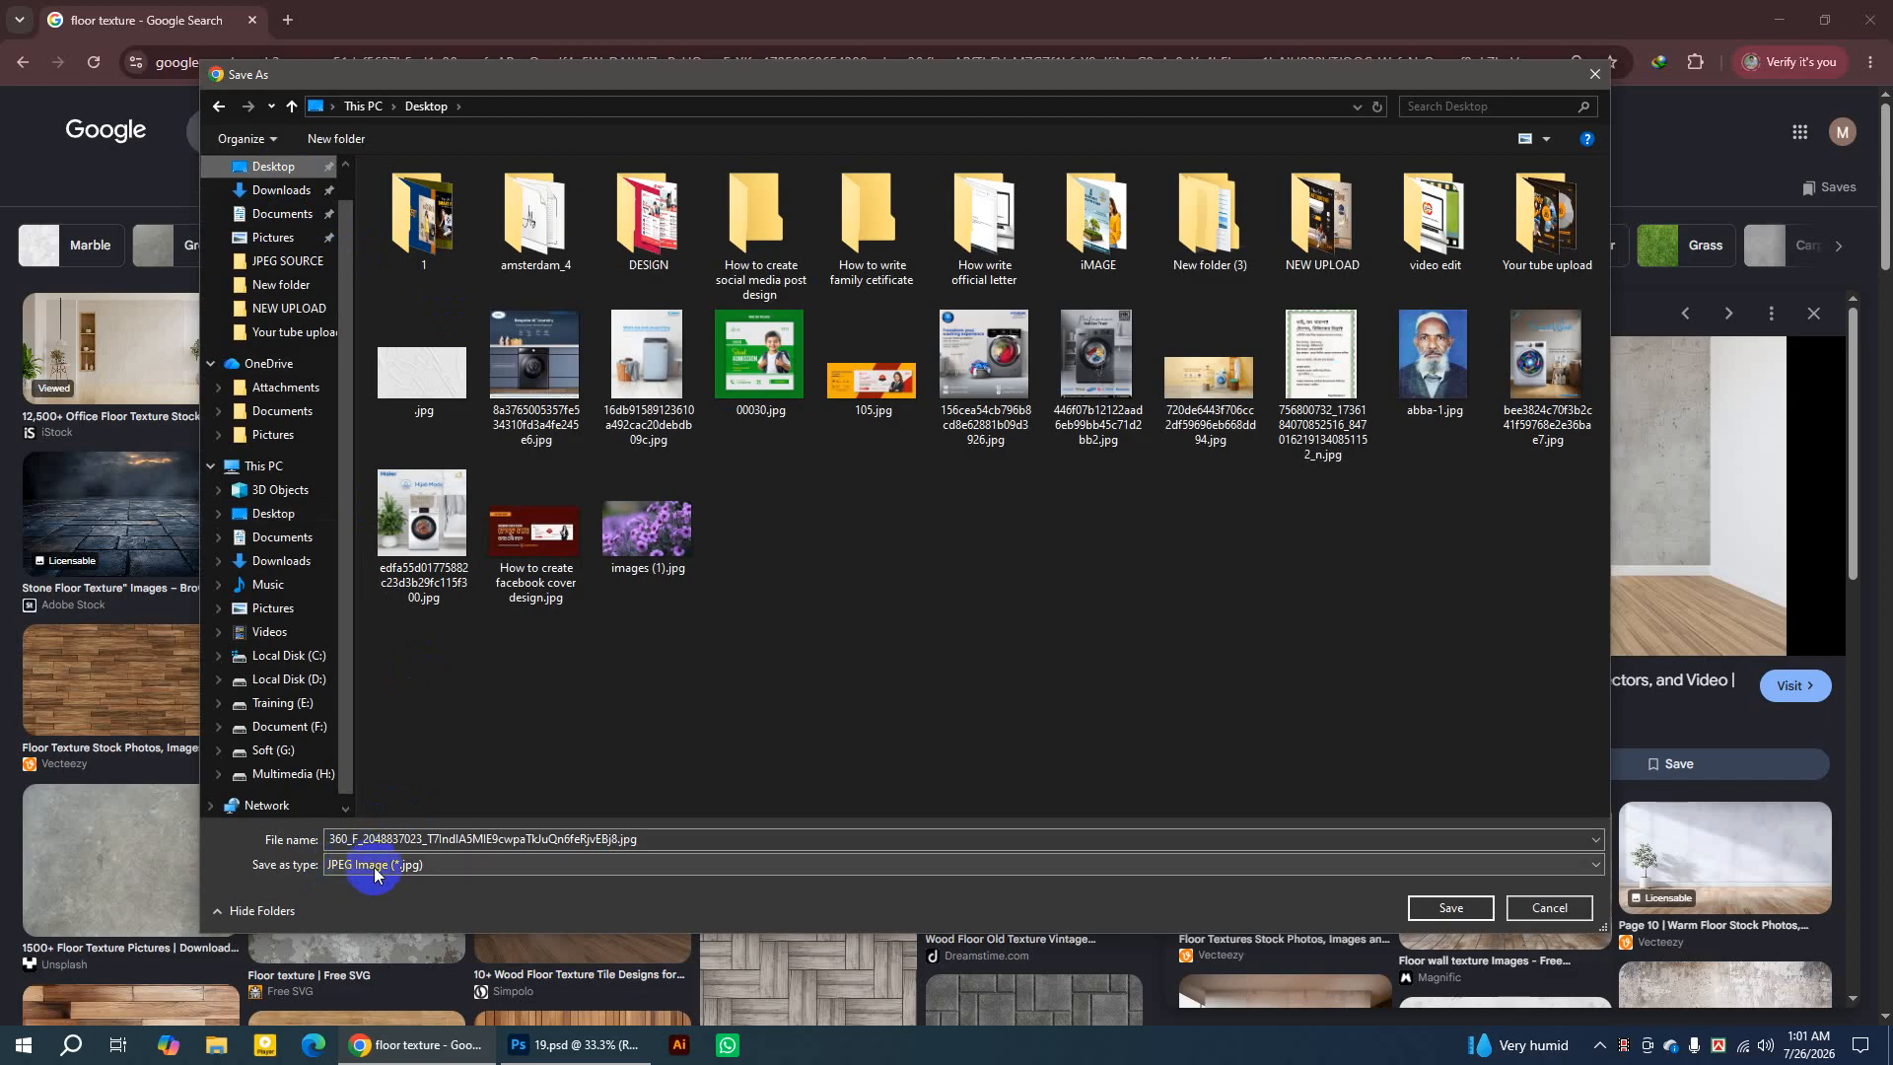
left_click(1463, 913)
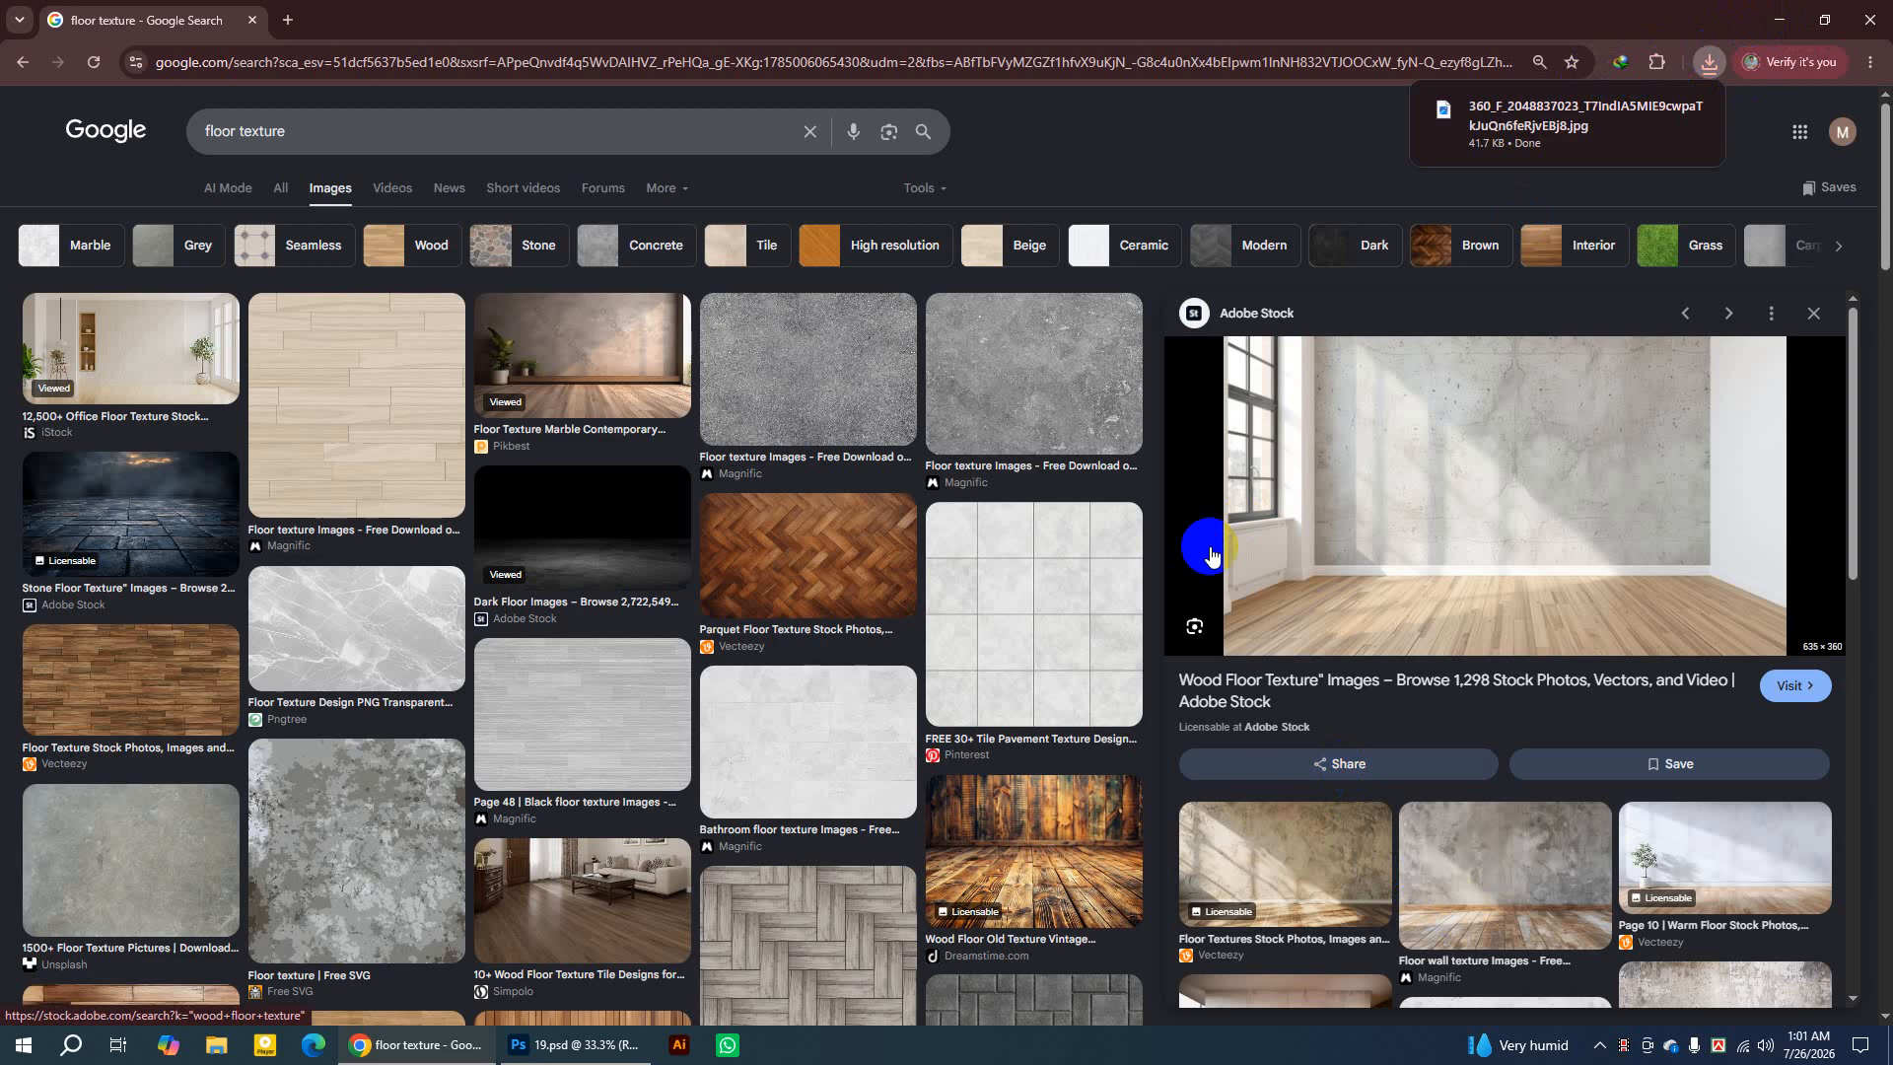
left_click(577, 1048)
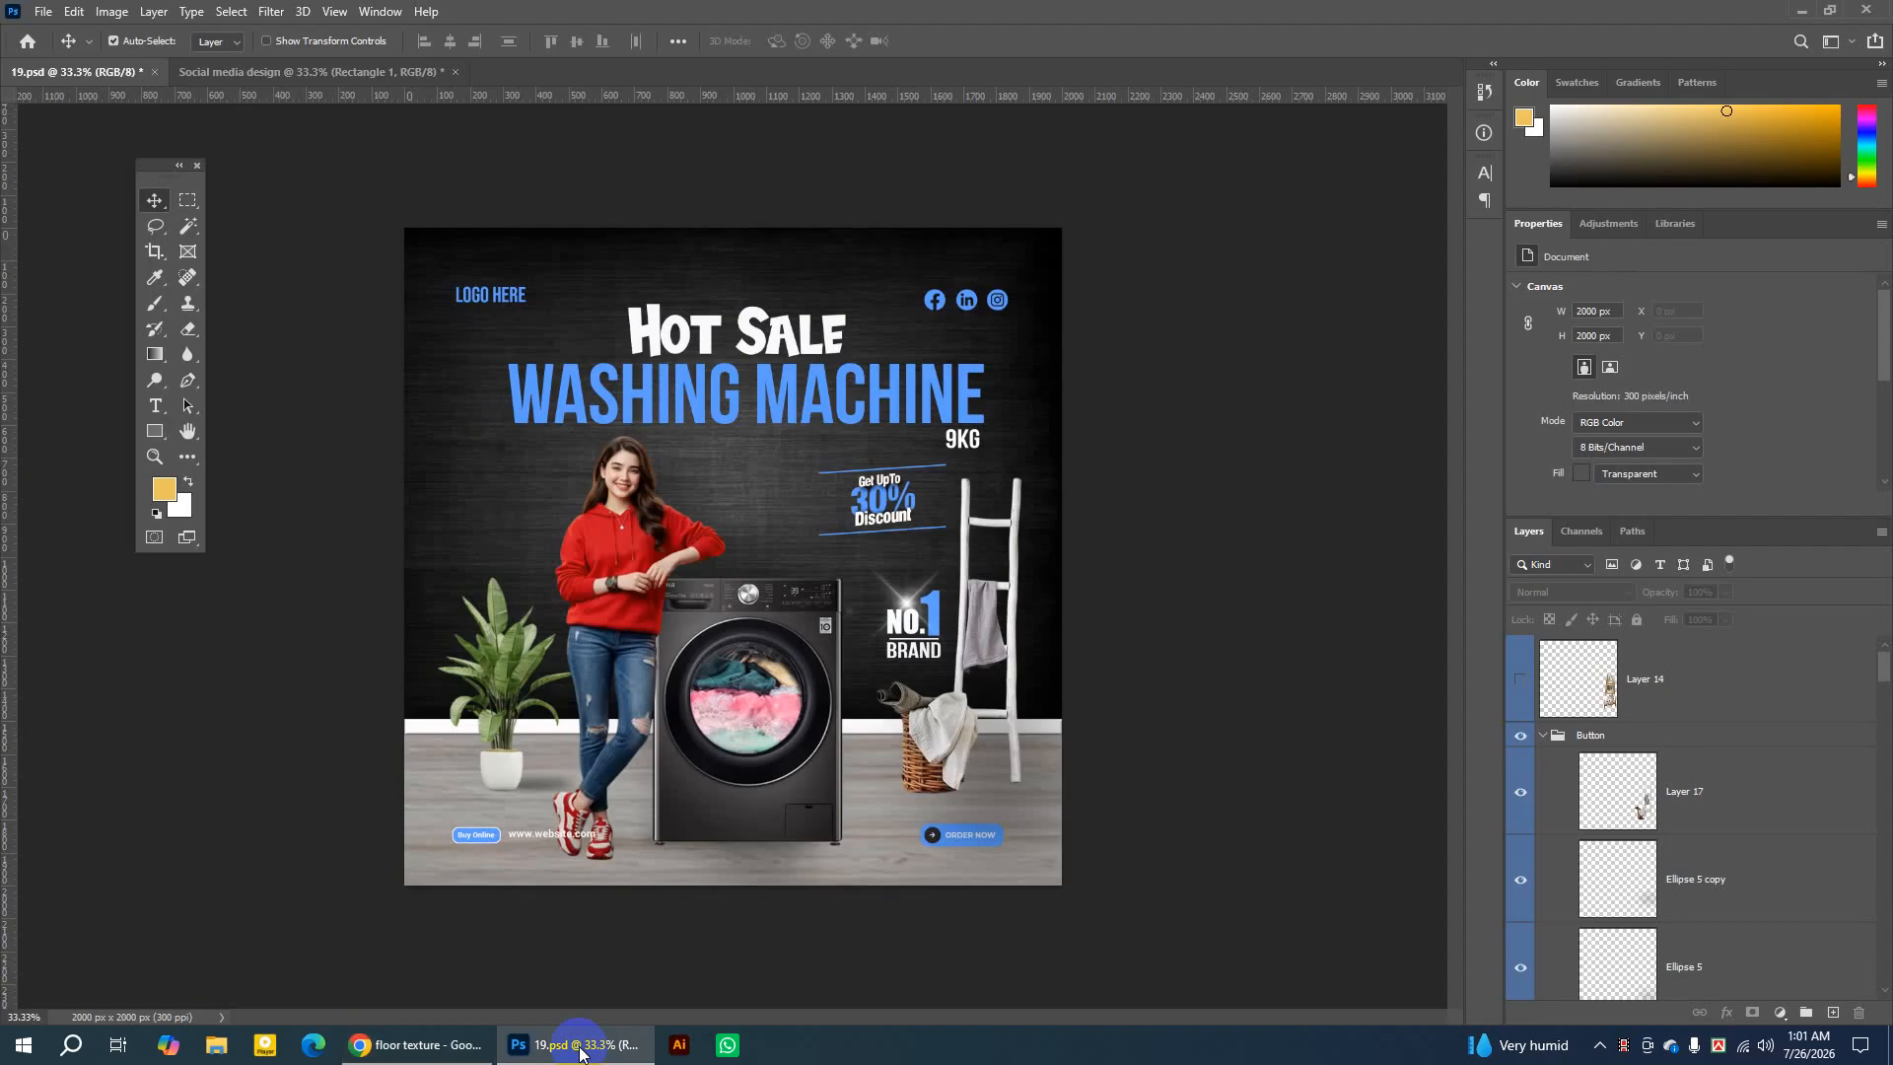
Place the downloaded room image from the Desktop into the Social media design document.
left_click(473, 818)
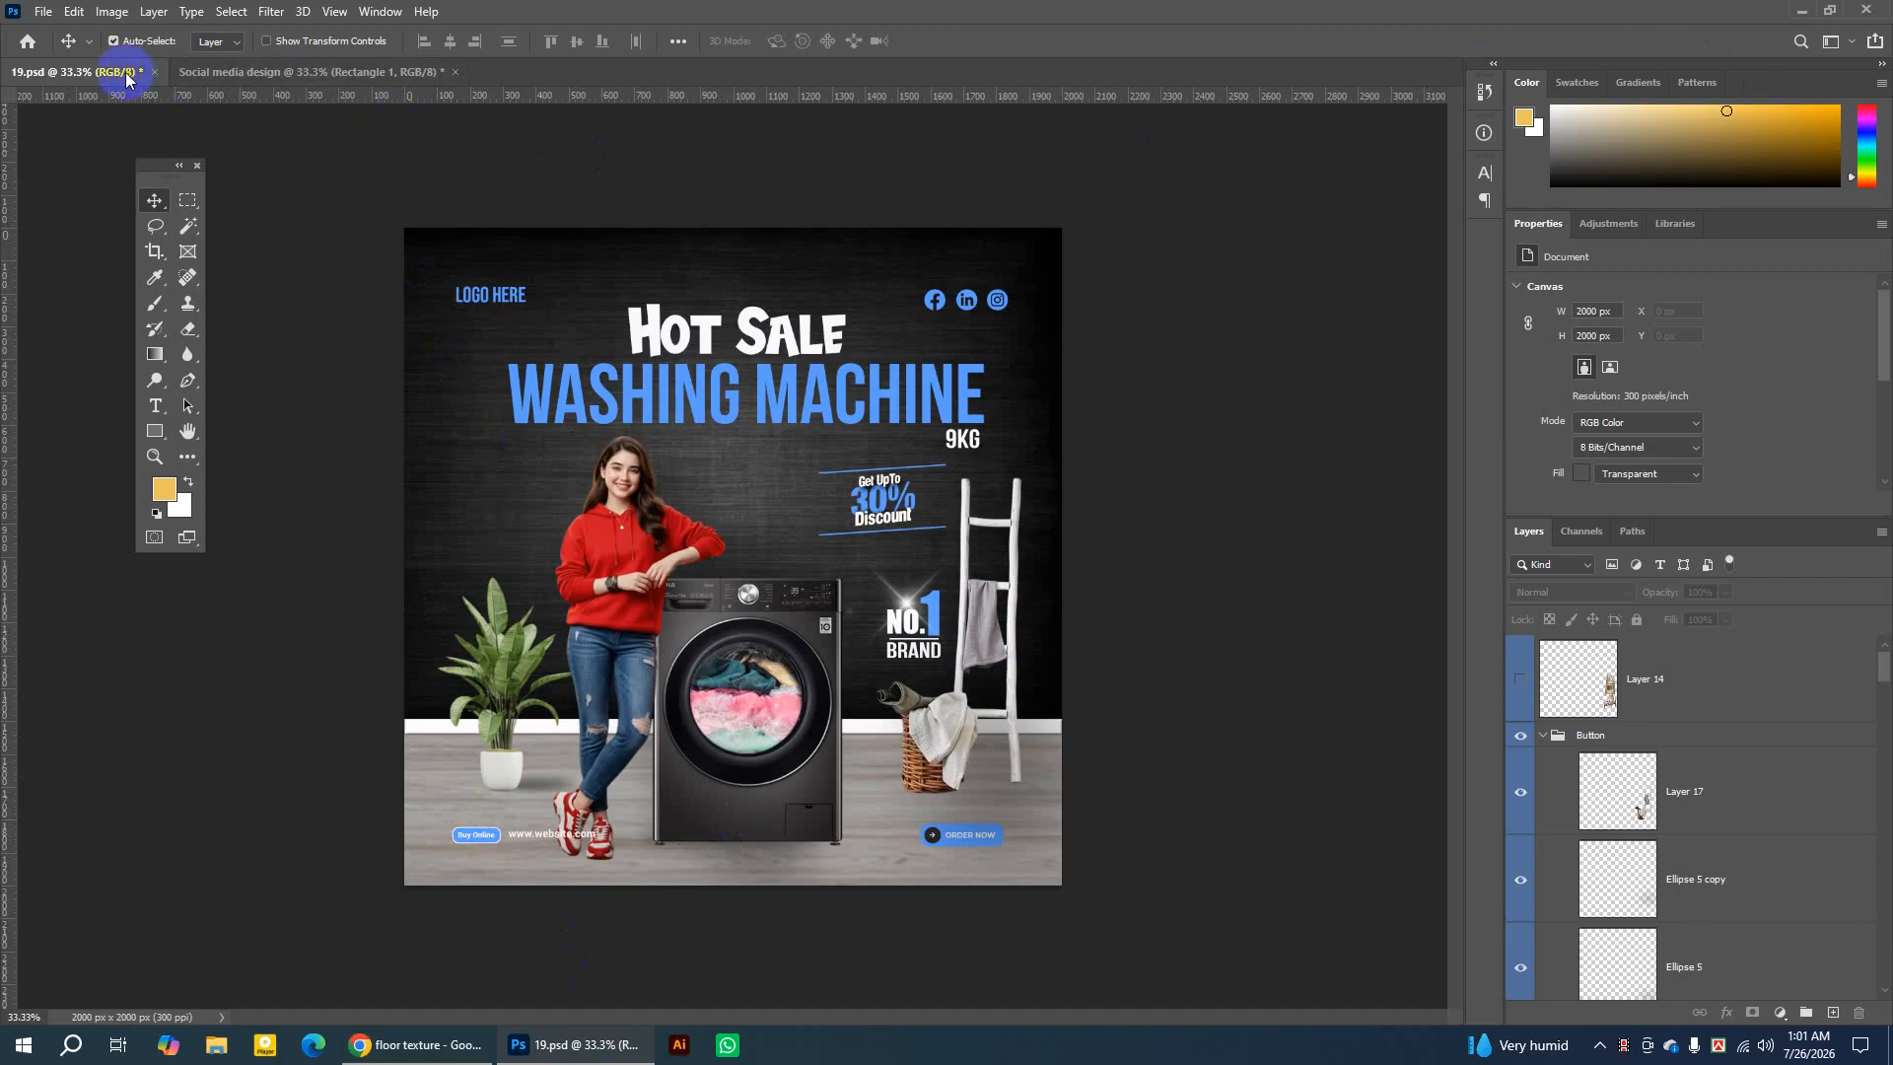
left_click(205, 72)
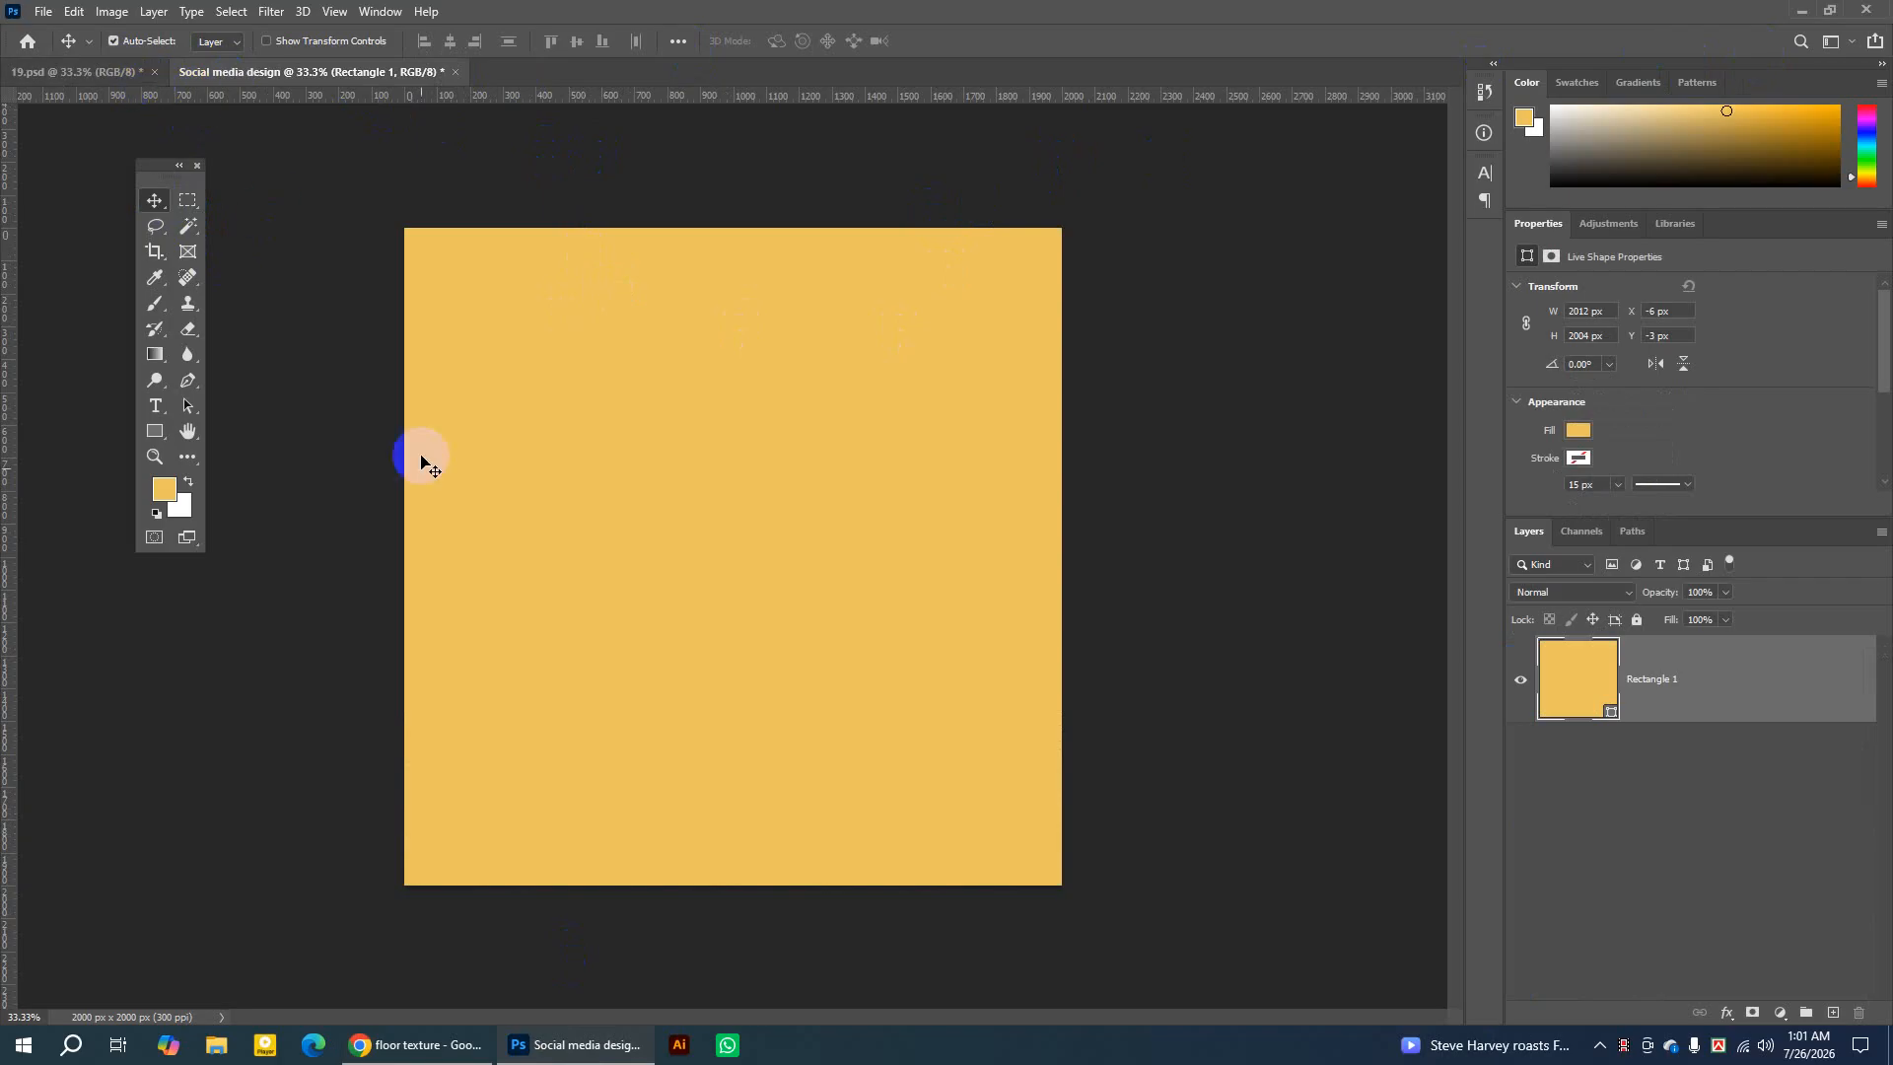
left_click(1798, 14)
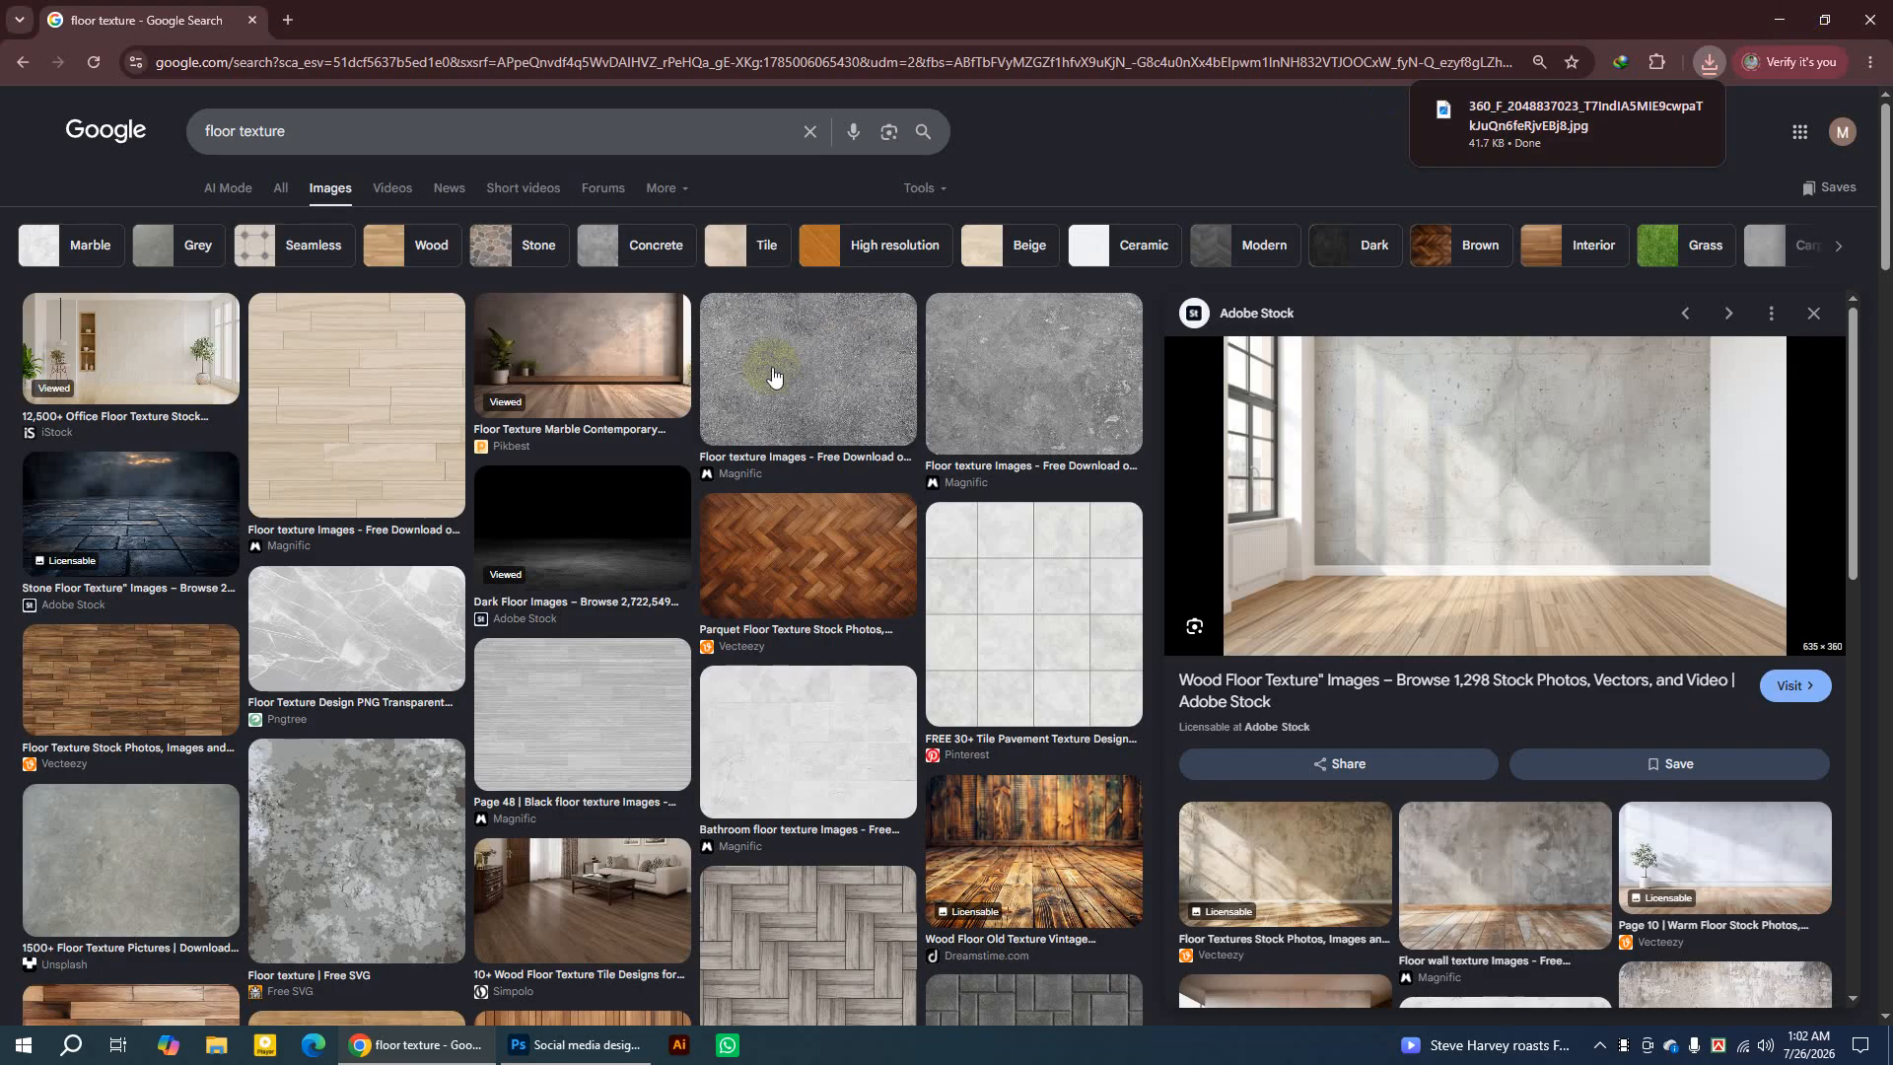
left_click(1791, 13)
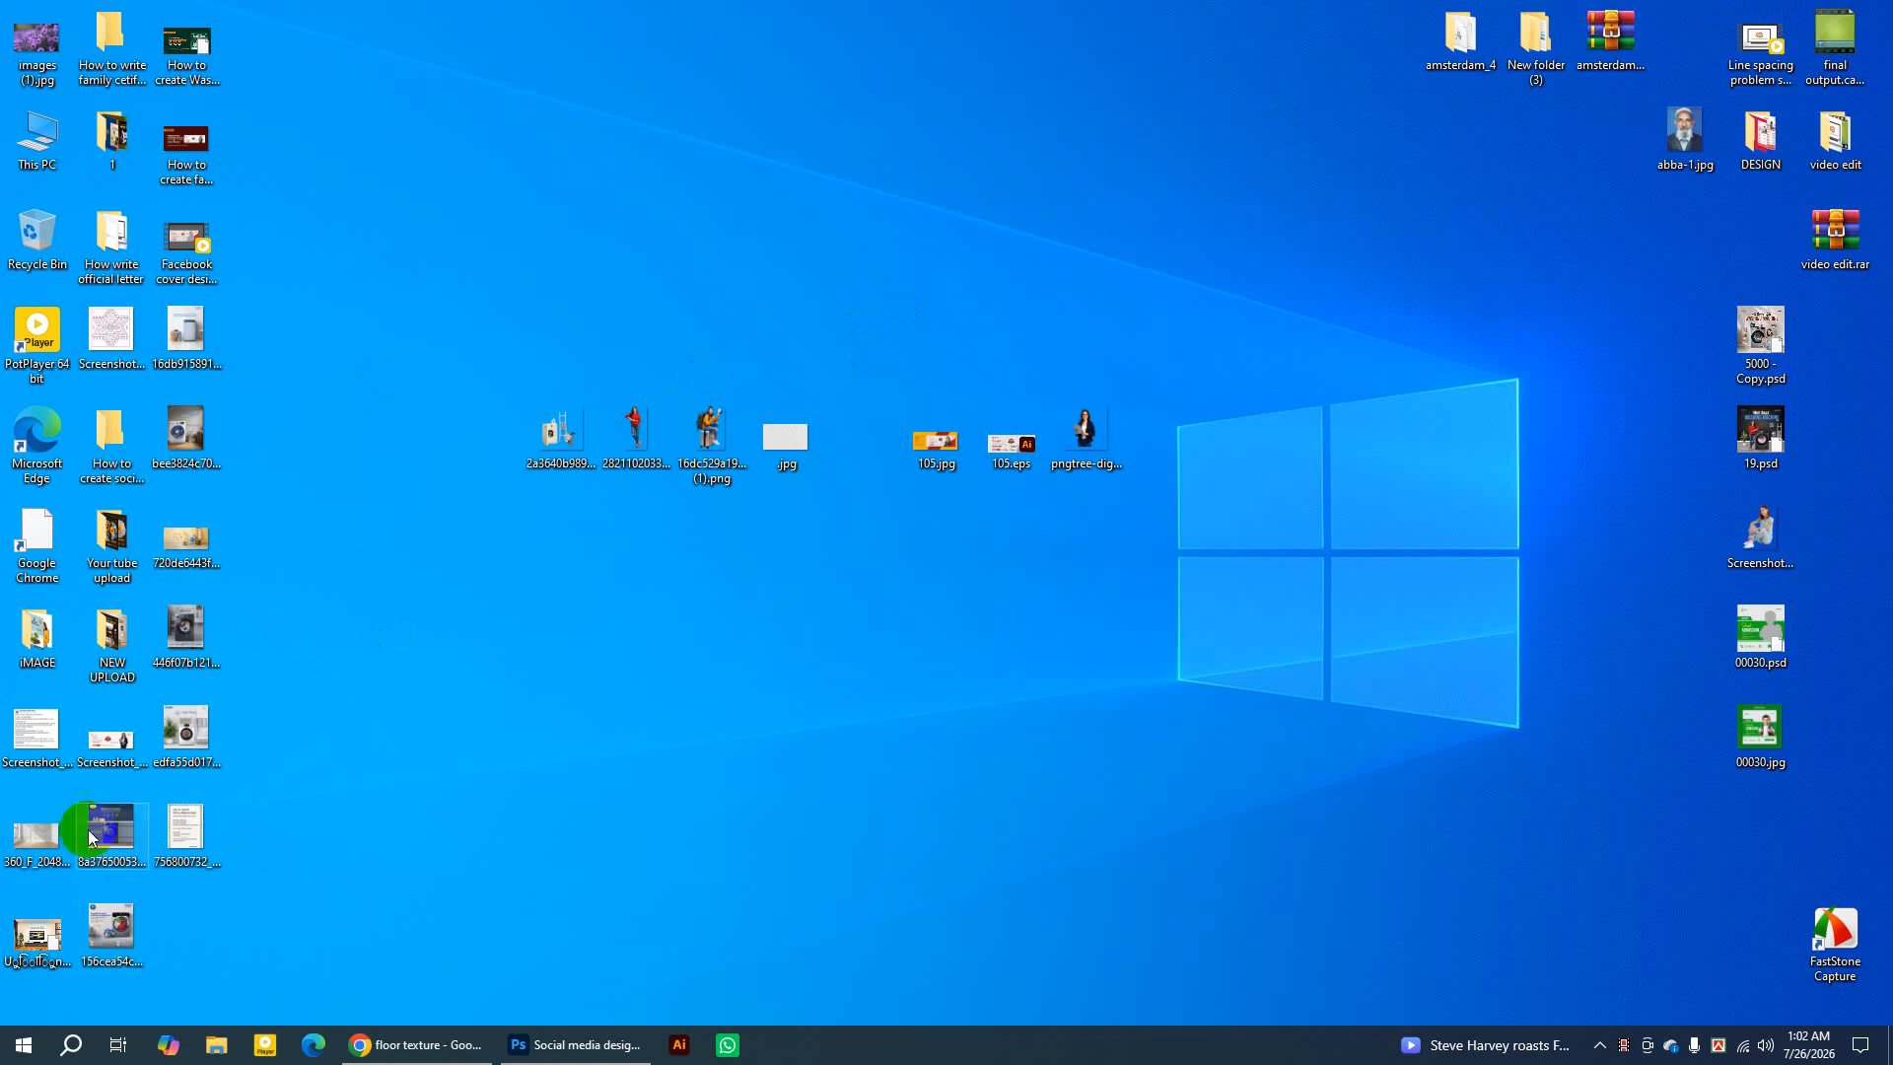
left_click_drag(40, 833, 759, 459)
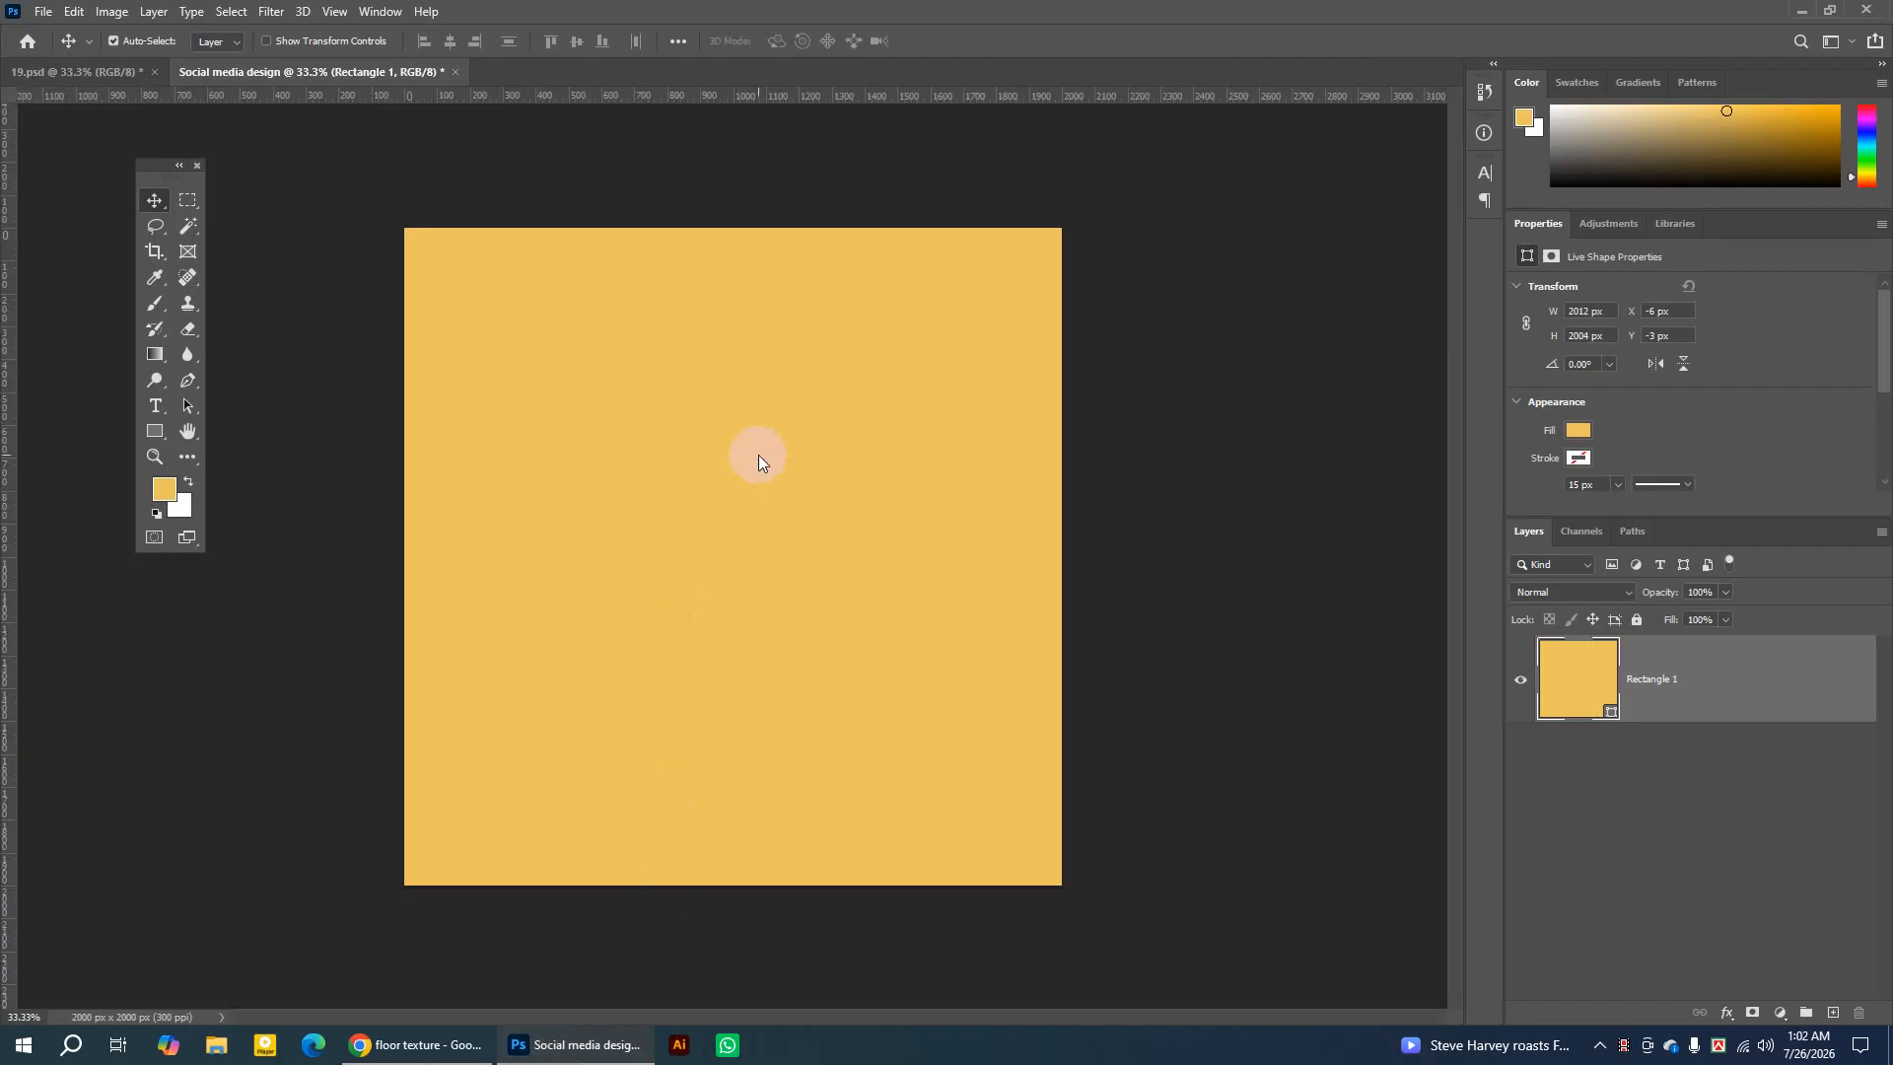
left_click_drag(759, 457, 749, 420)
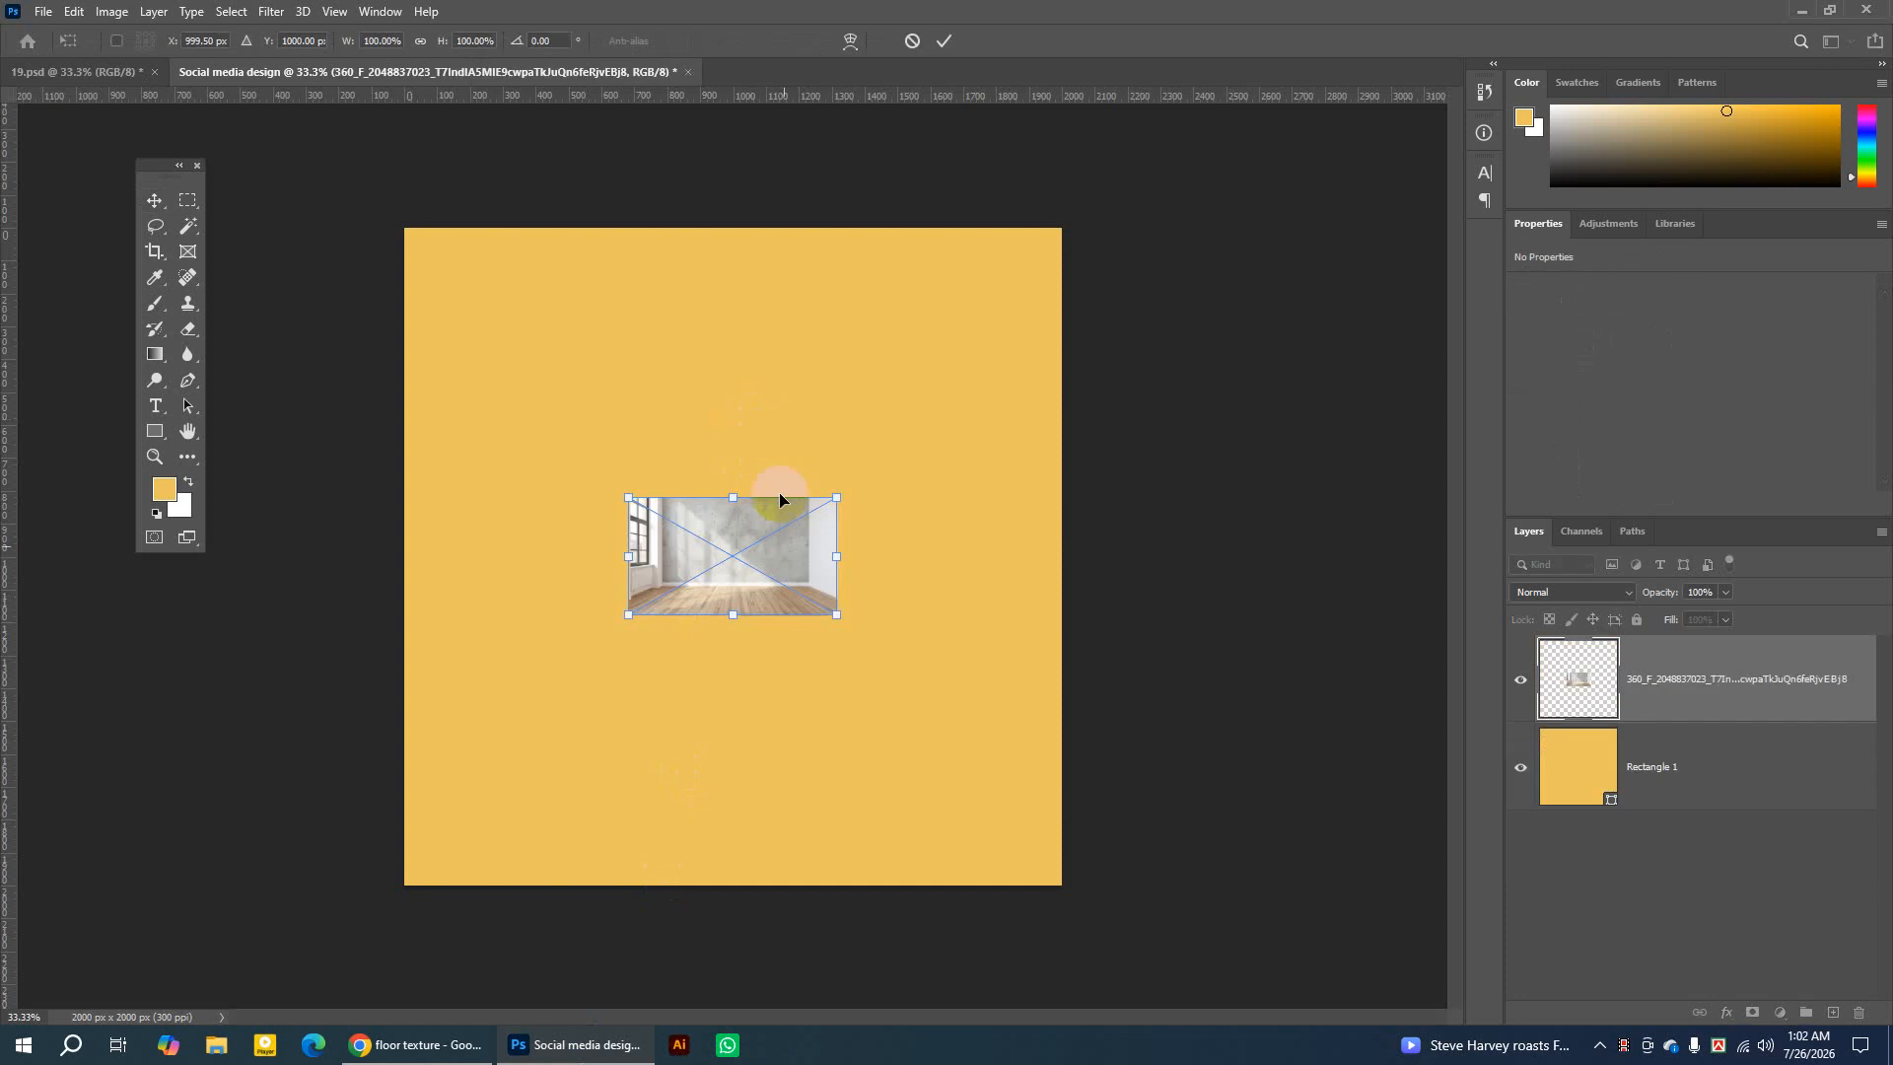
Move the placed room image to the canvas's left edge and scale it to about 2000 × 1001 px, filling the lower half.
left_click_drag(752, 565, 534, 624)
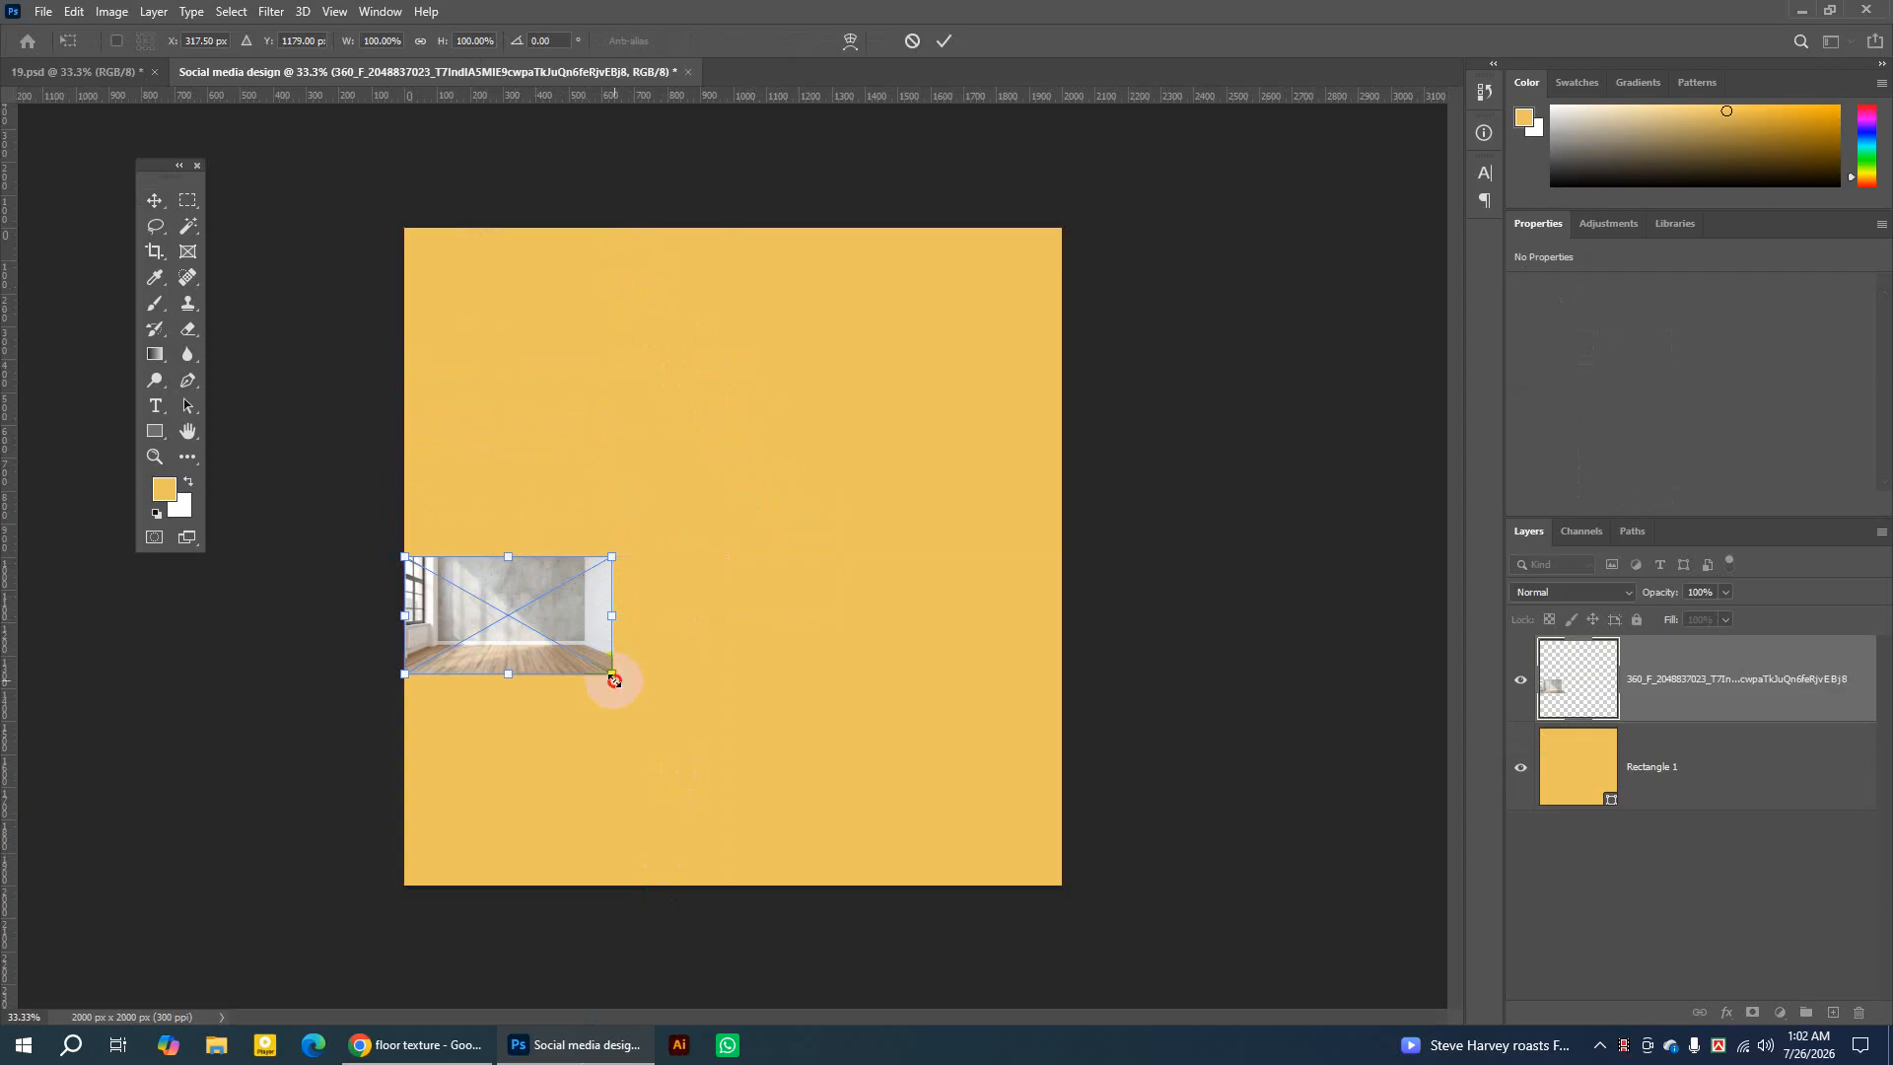
left_click_drag(613, 680, 1062, 884)
left_click(945, 43)
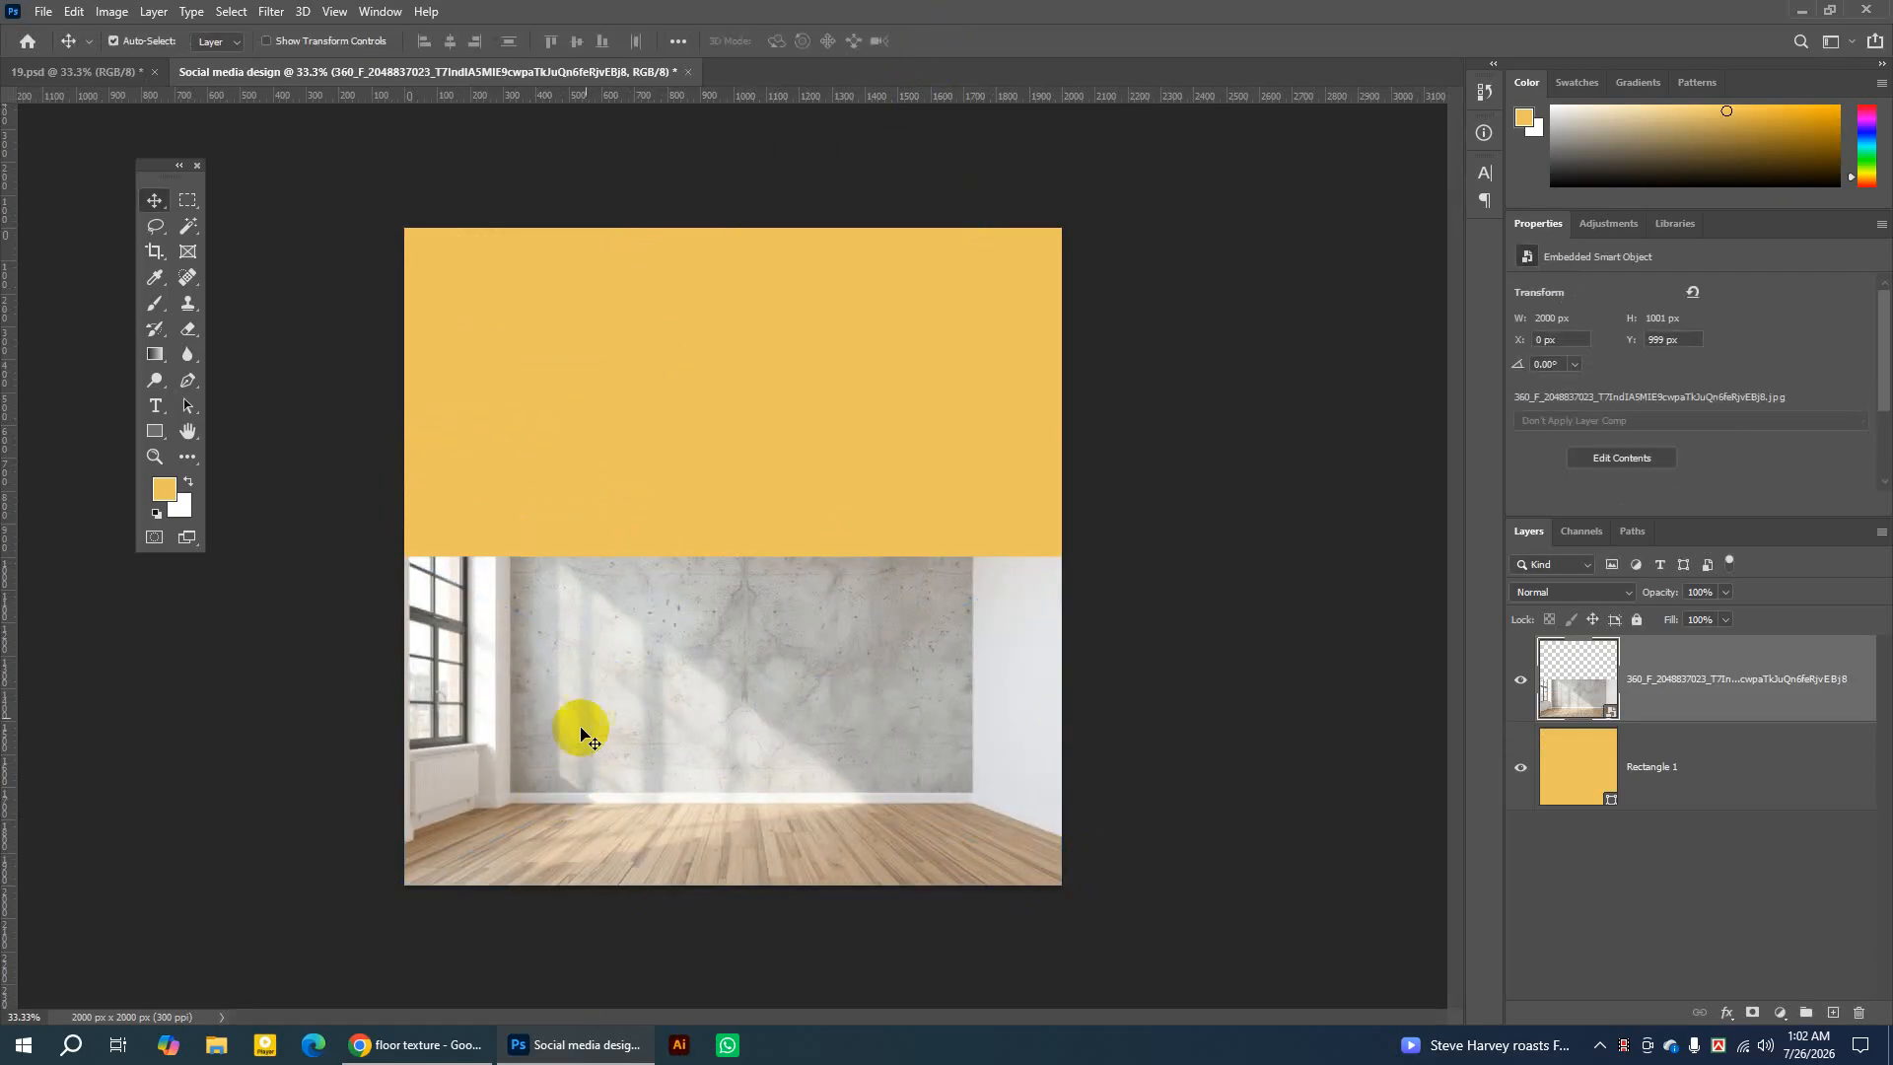
left_click(743, 624)
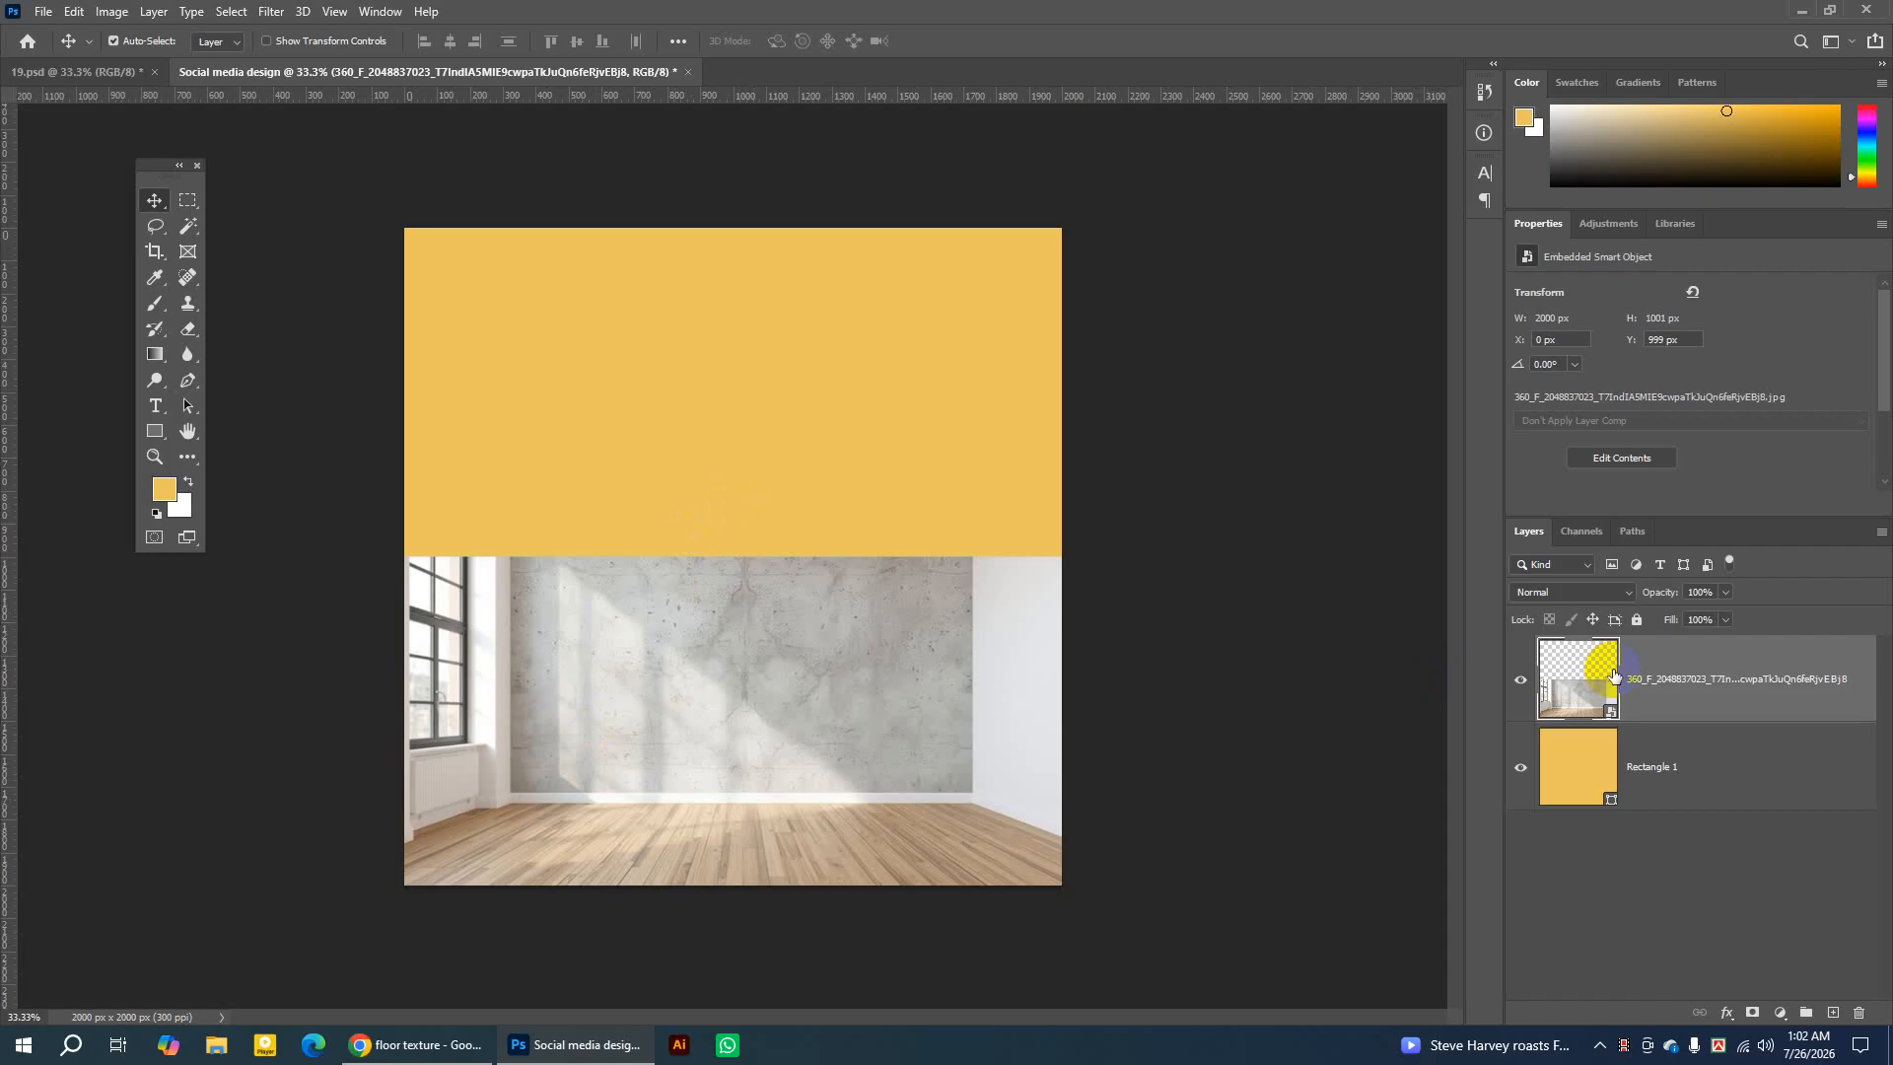
left_click(1519, 681)
left_click(1520, 681)
right_click(1667, 659)
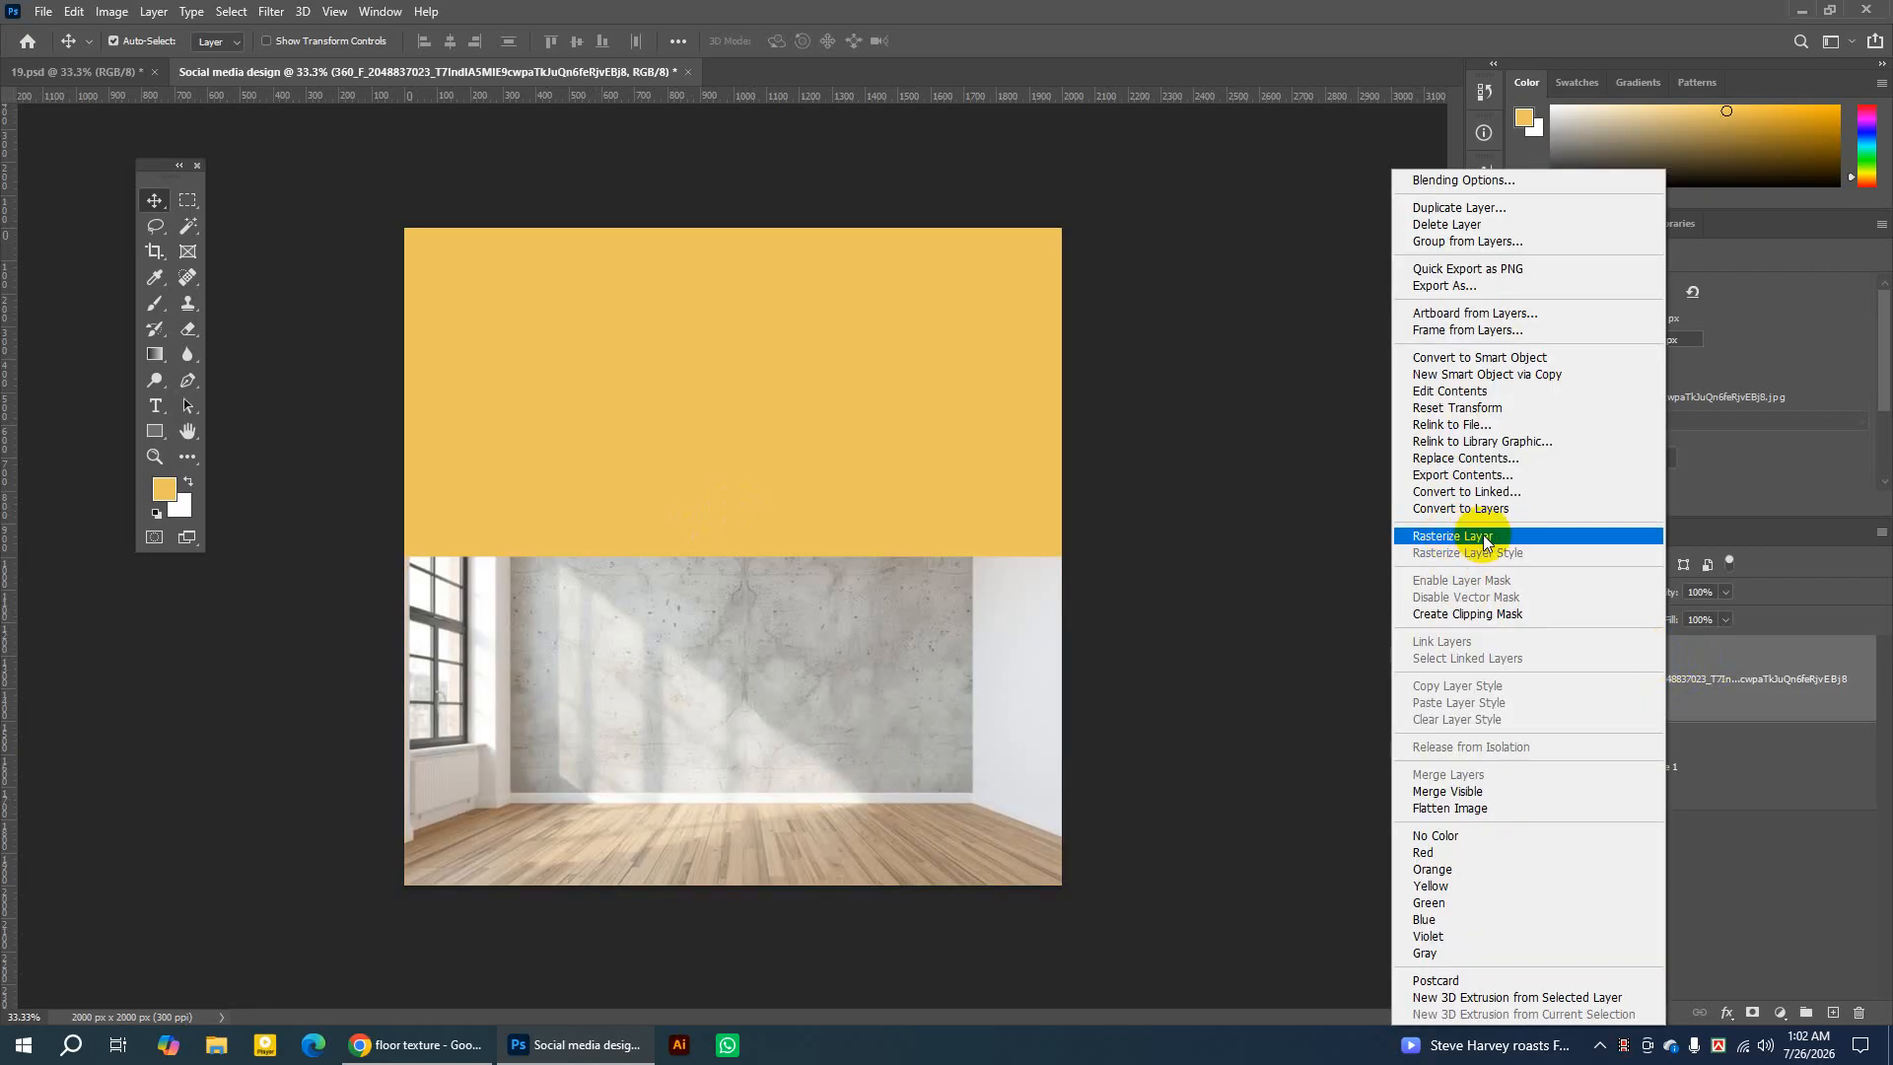
left_click(1143, 38)
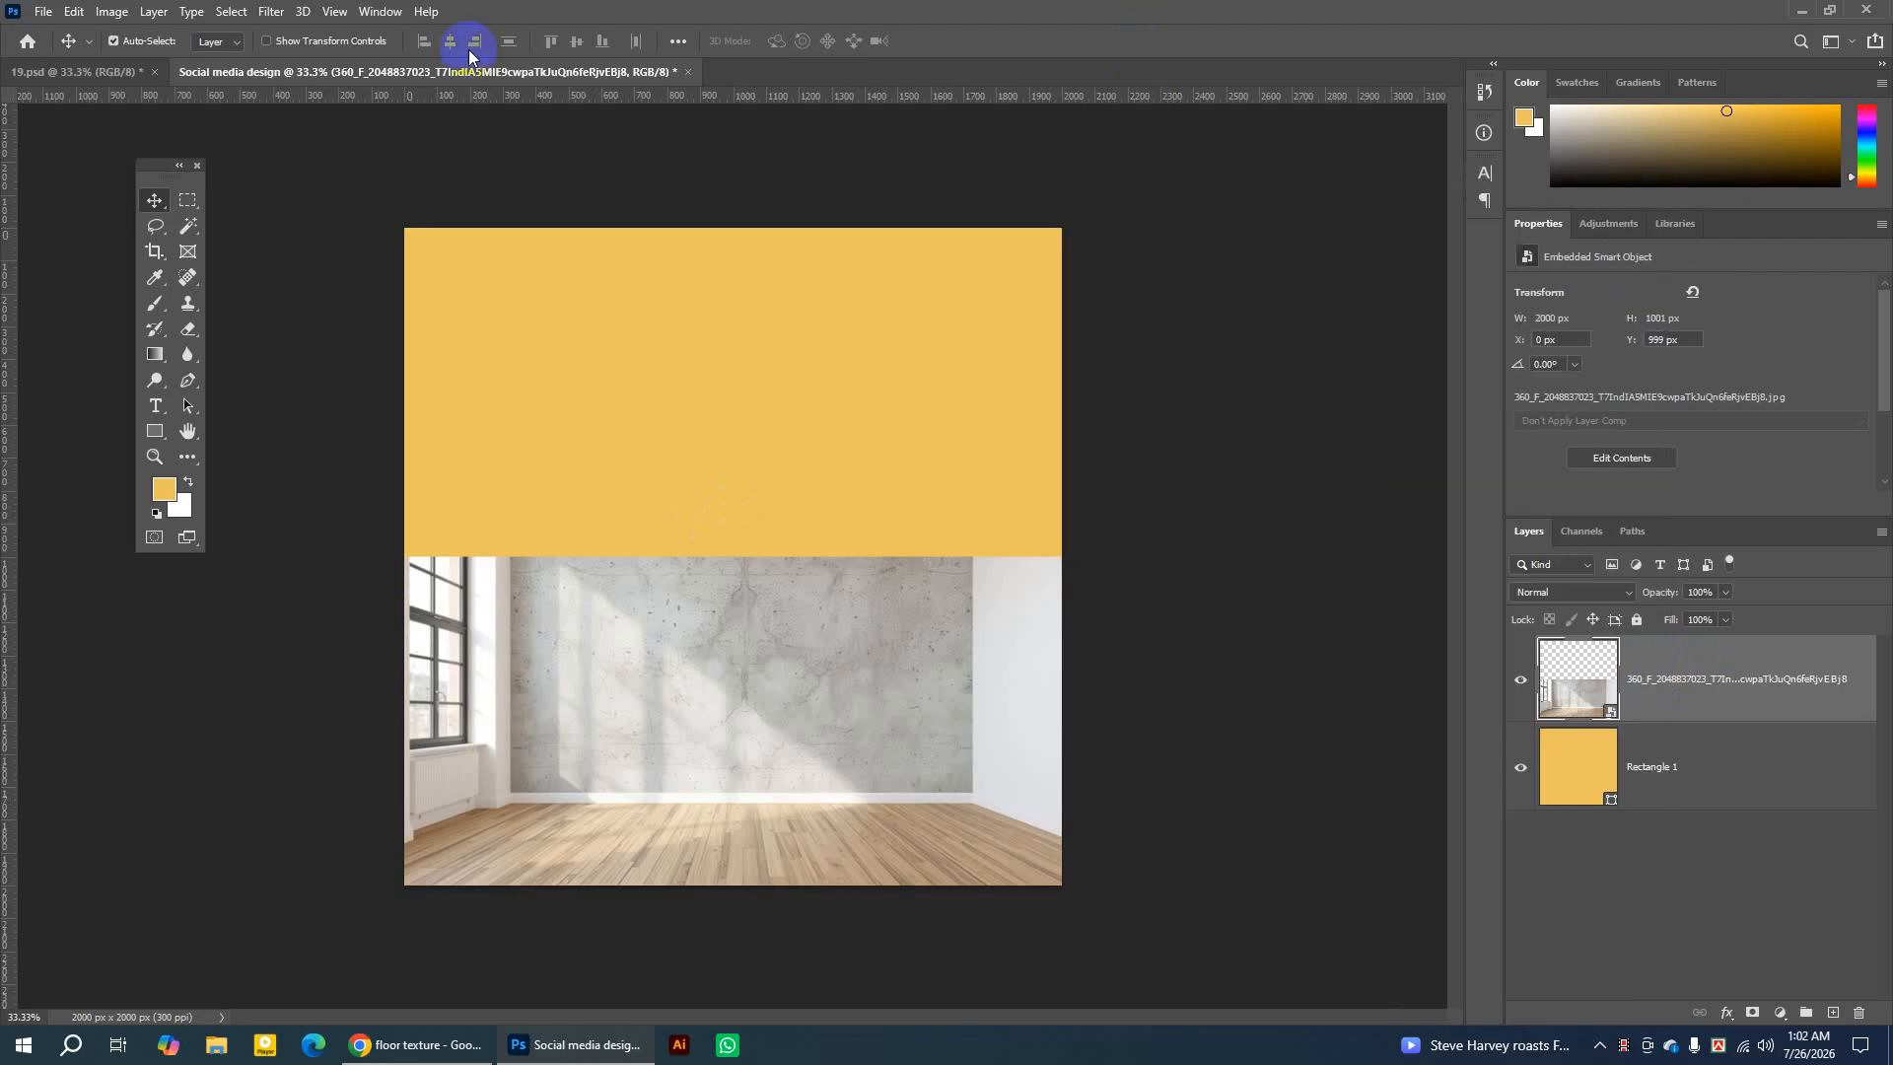
left_click(1519, 681)
left_click(1519, 681)
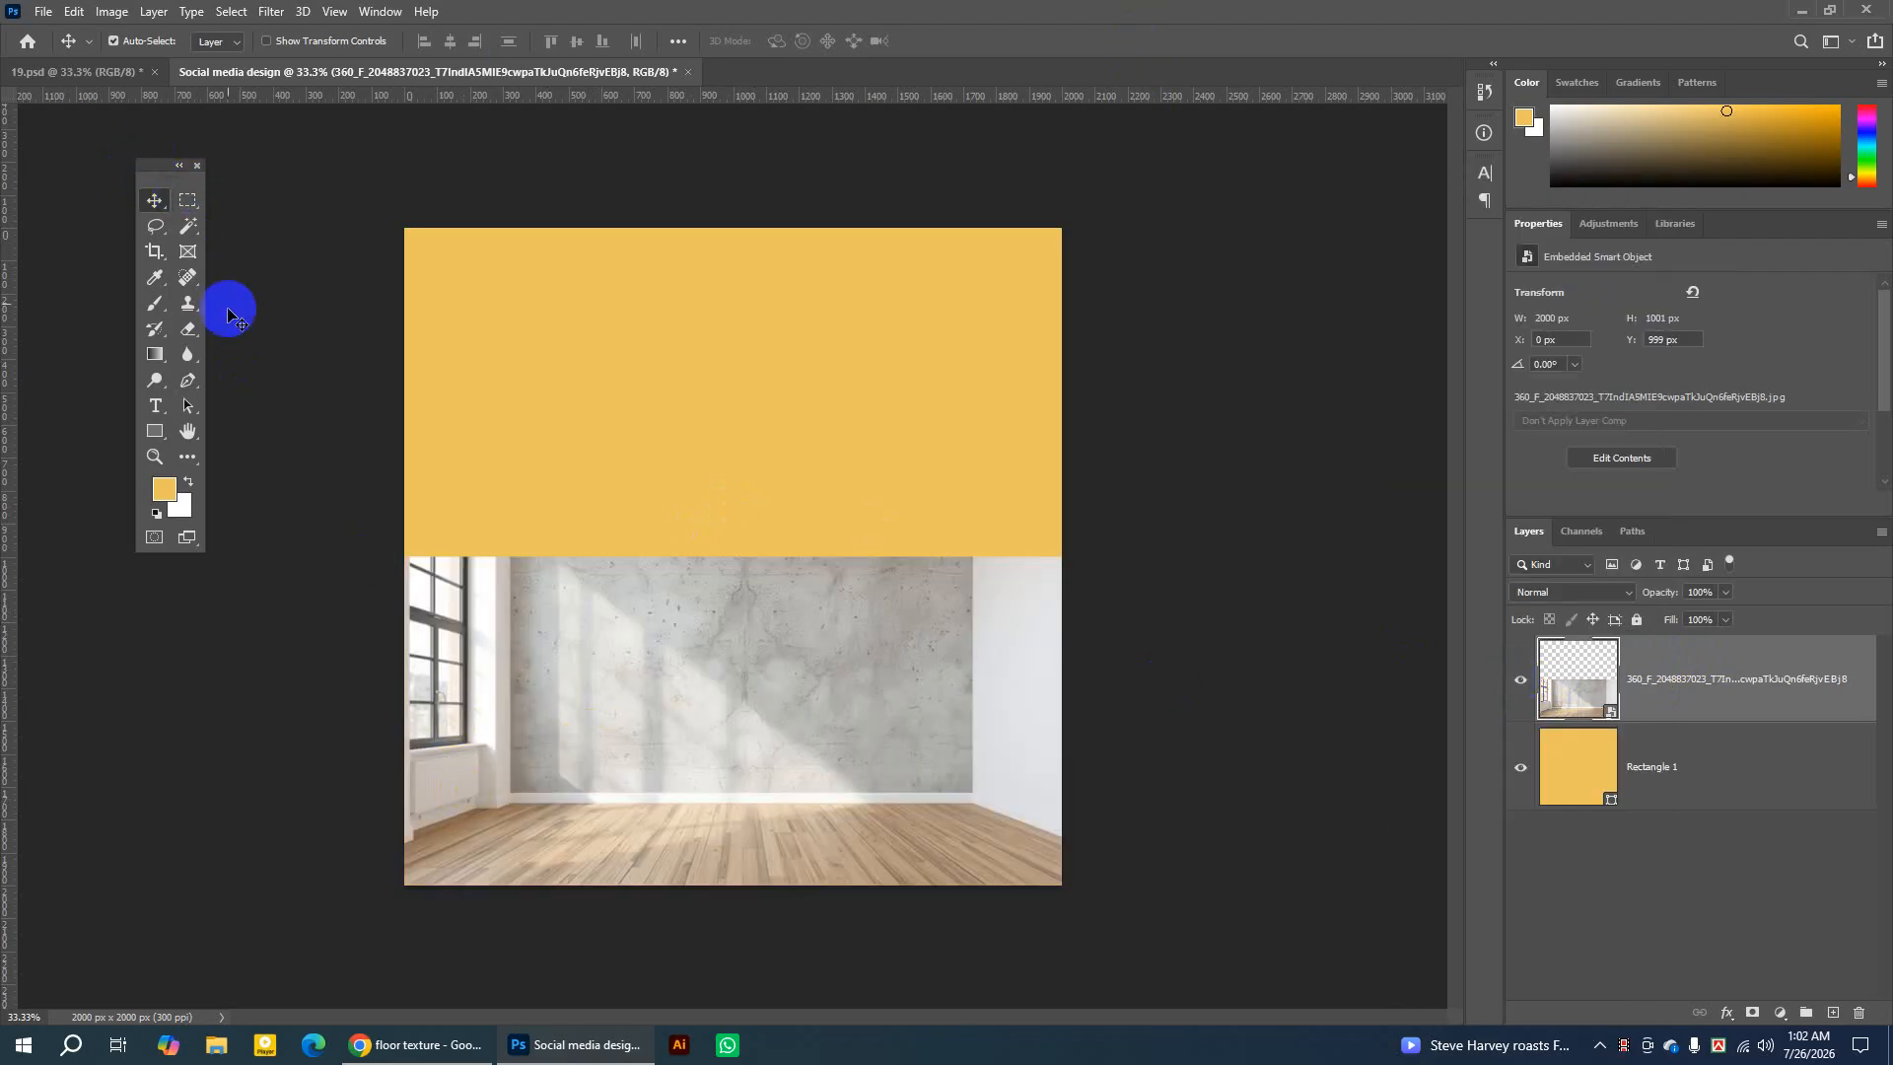
Make a rectangular marquee selection of about 2000 × 1210 px over the room's wall and upper floor, and try to delete its contents.
left_click(188, 201)
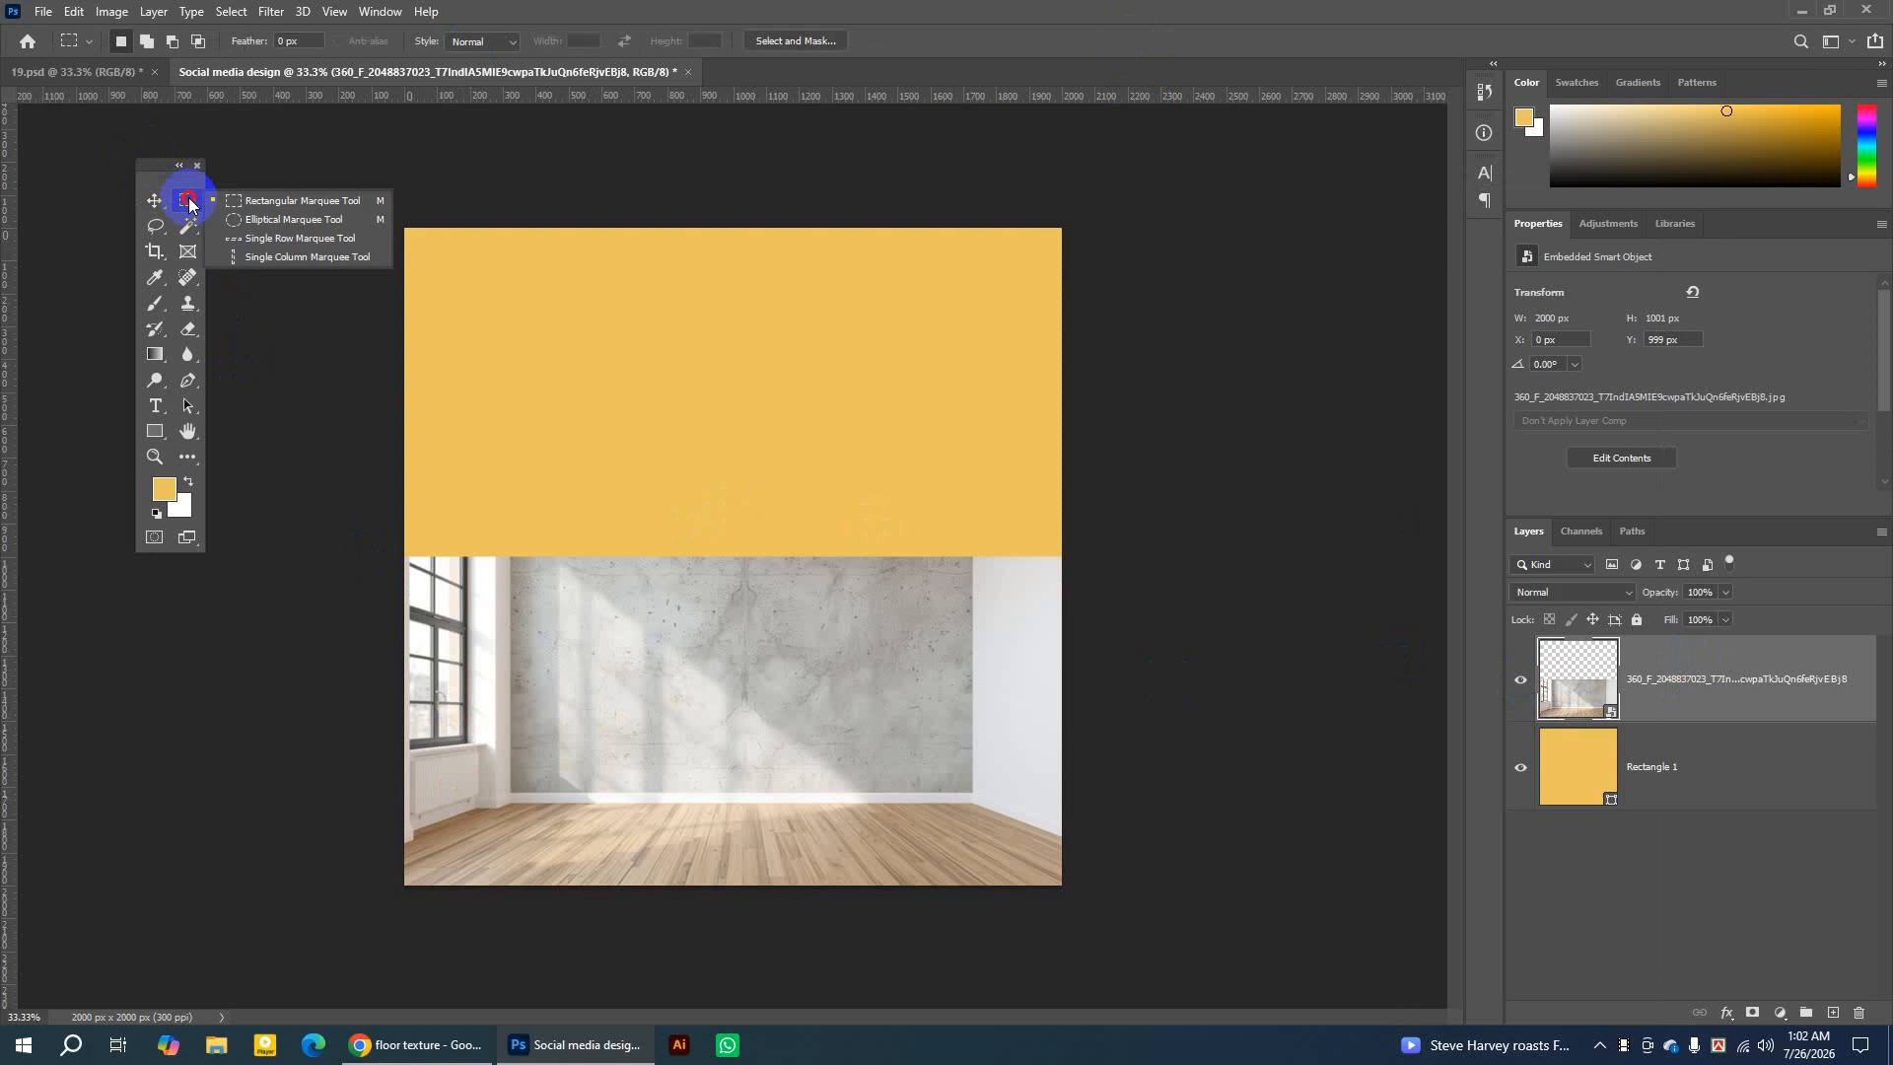
left_click(258, 202)
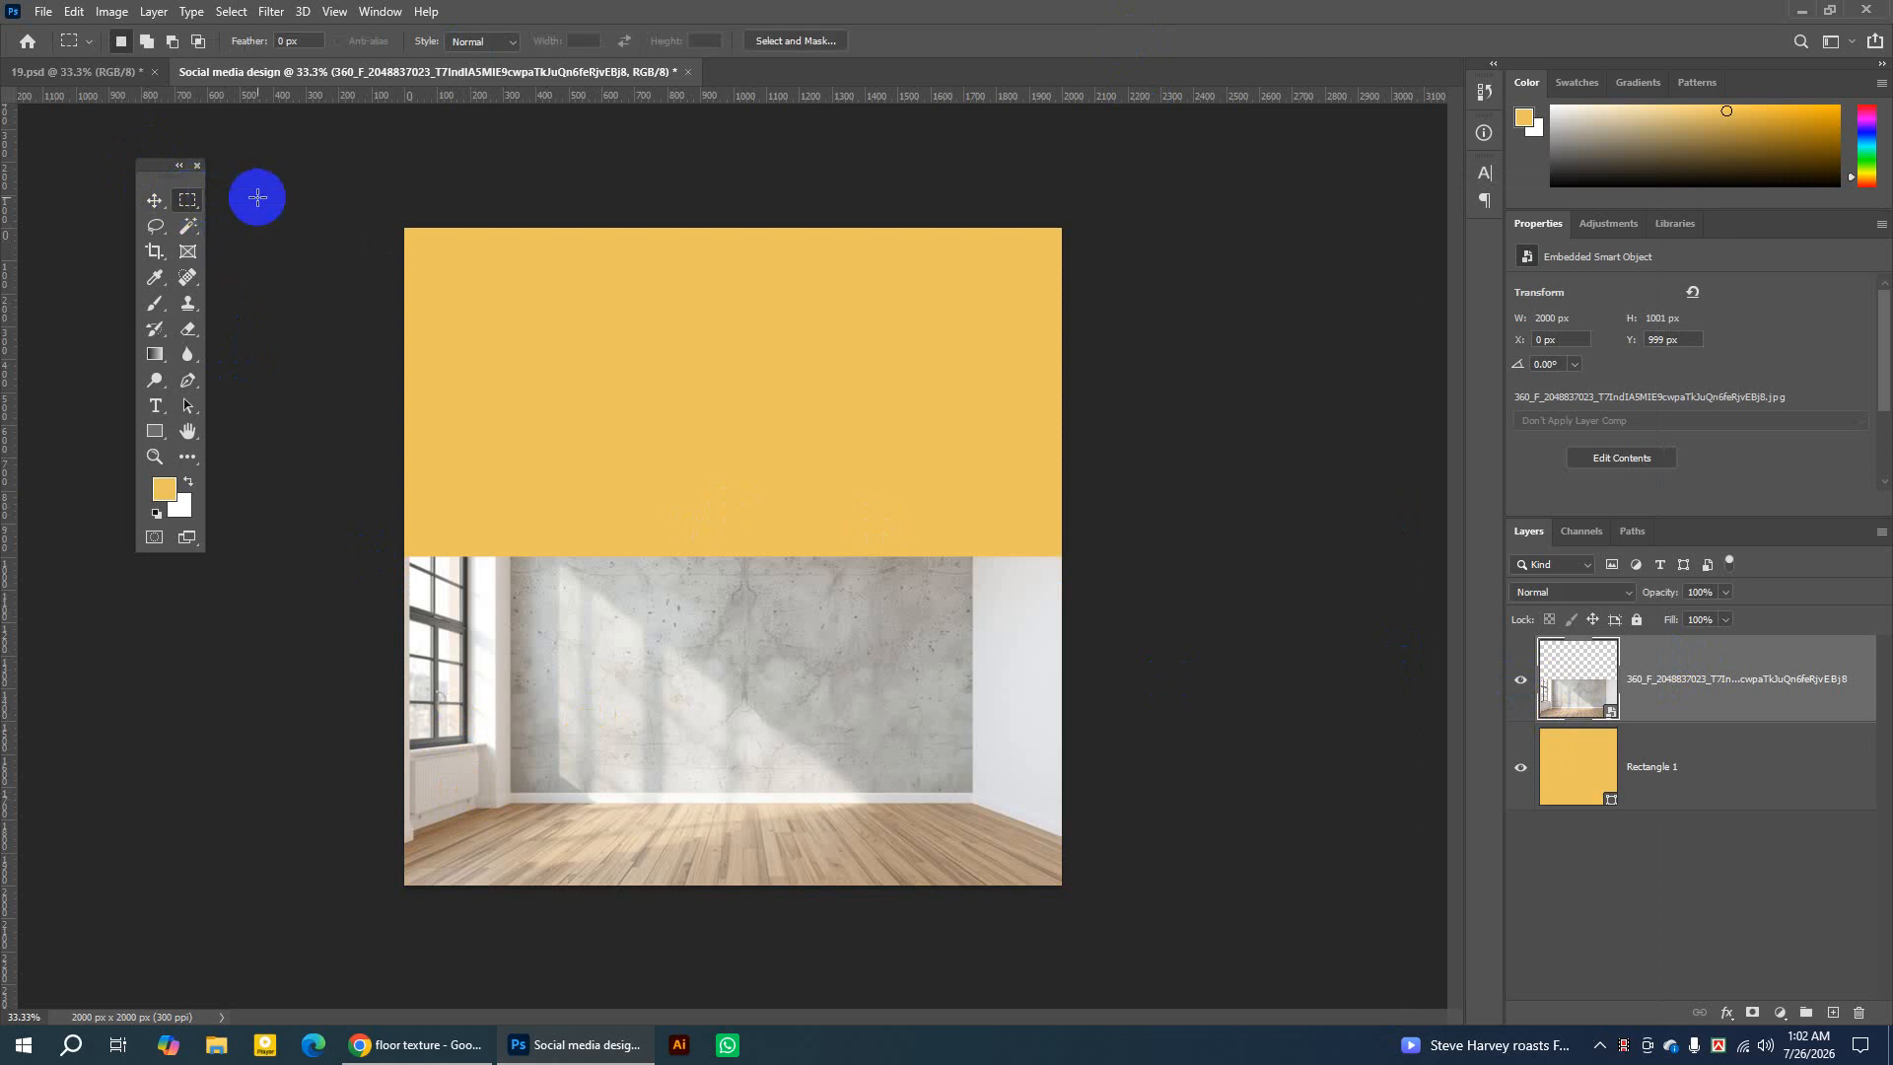
left_click_drag(312, 440, 1147, 838)
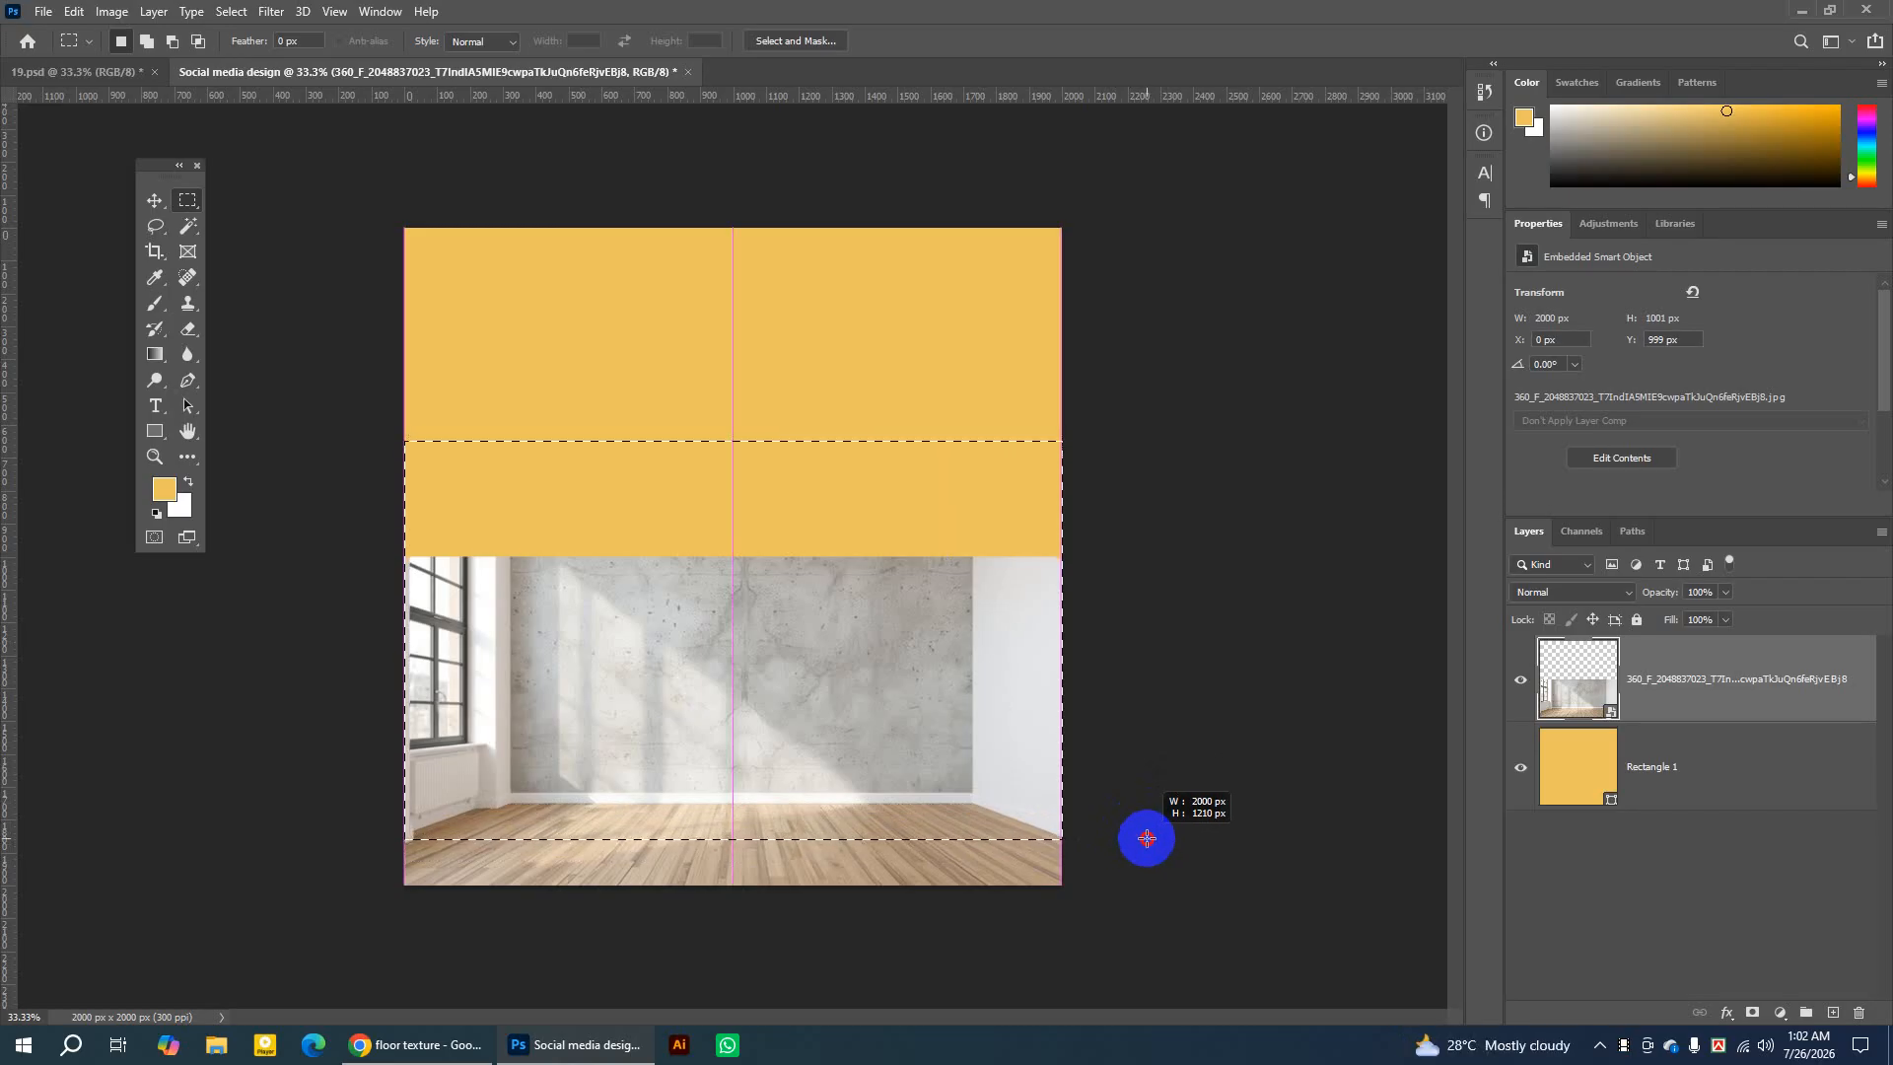
left_click_drag(1147, 838, 1147, 839)
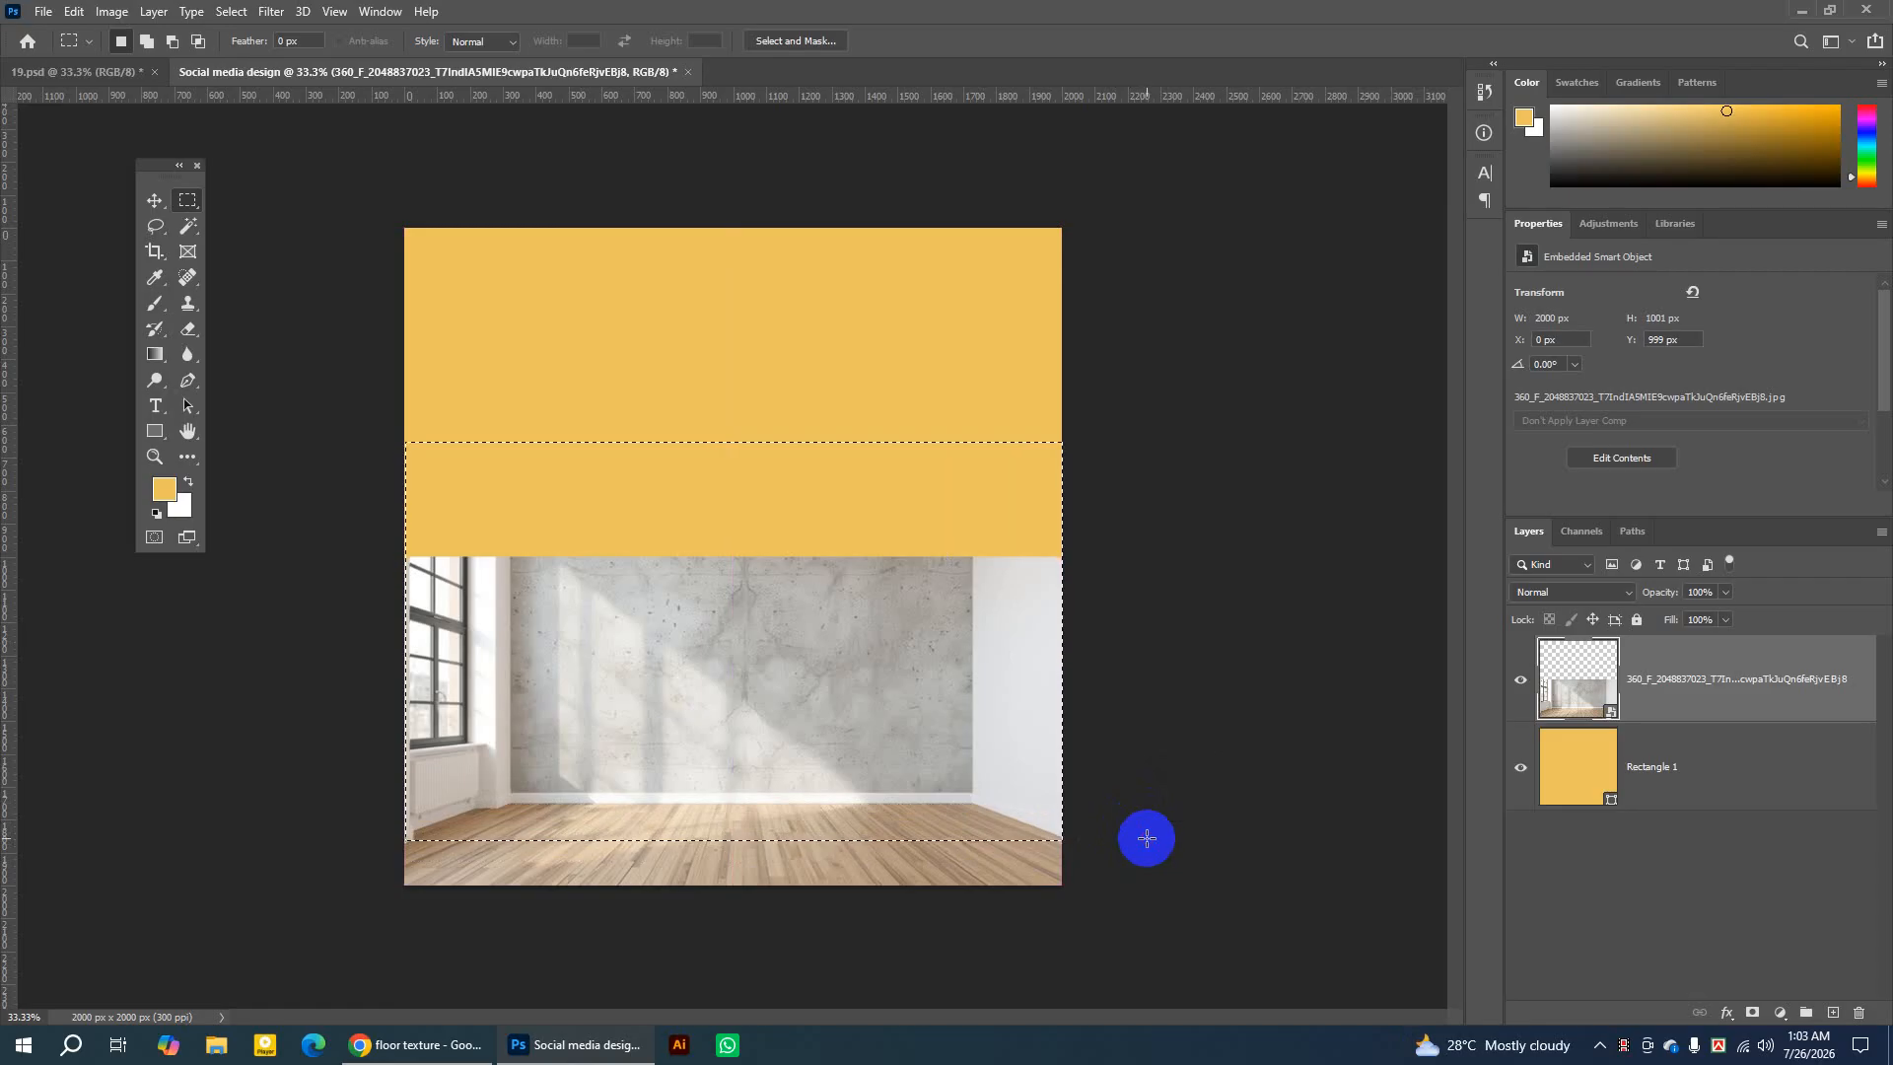
key("Delete")
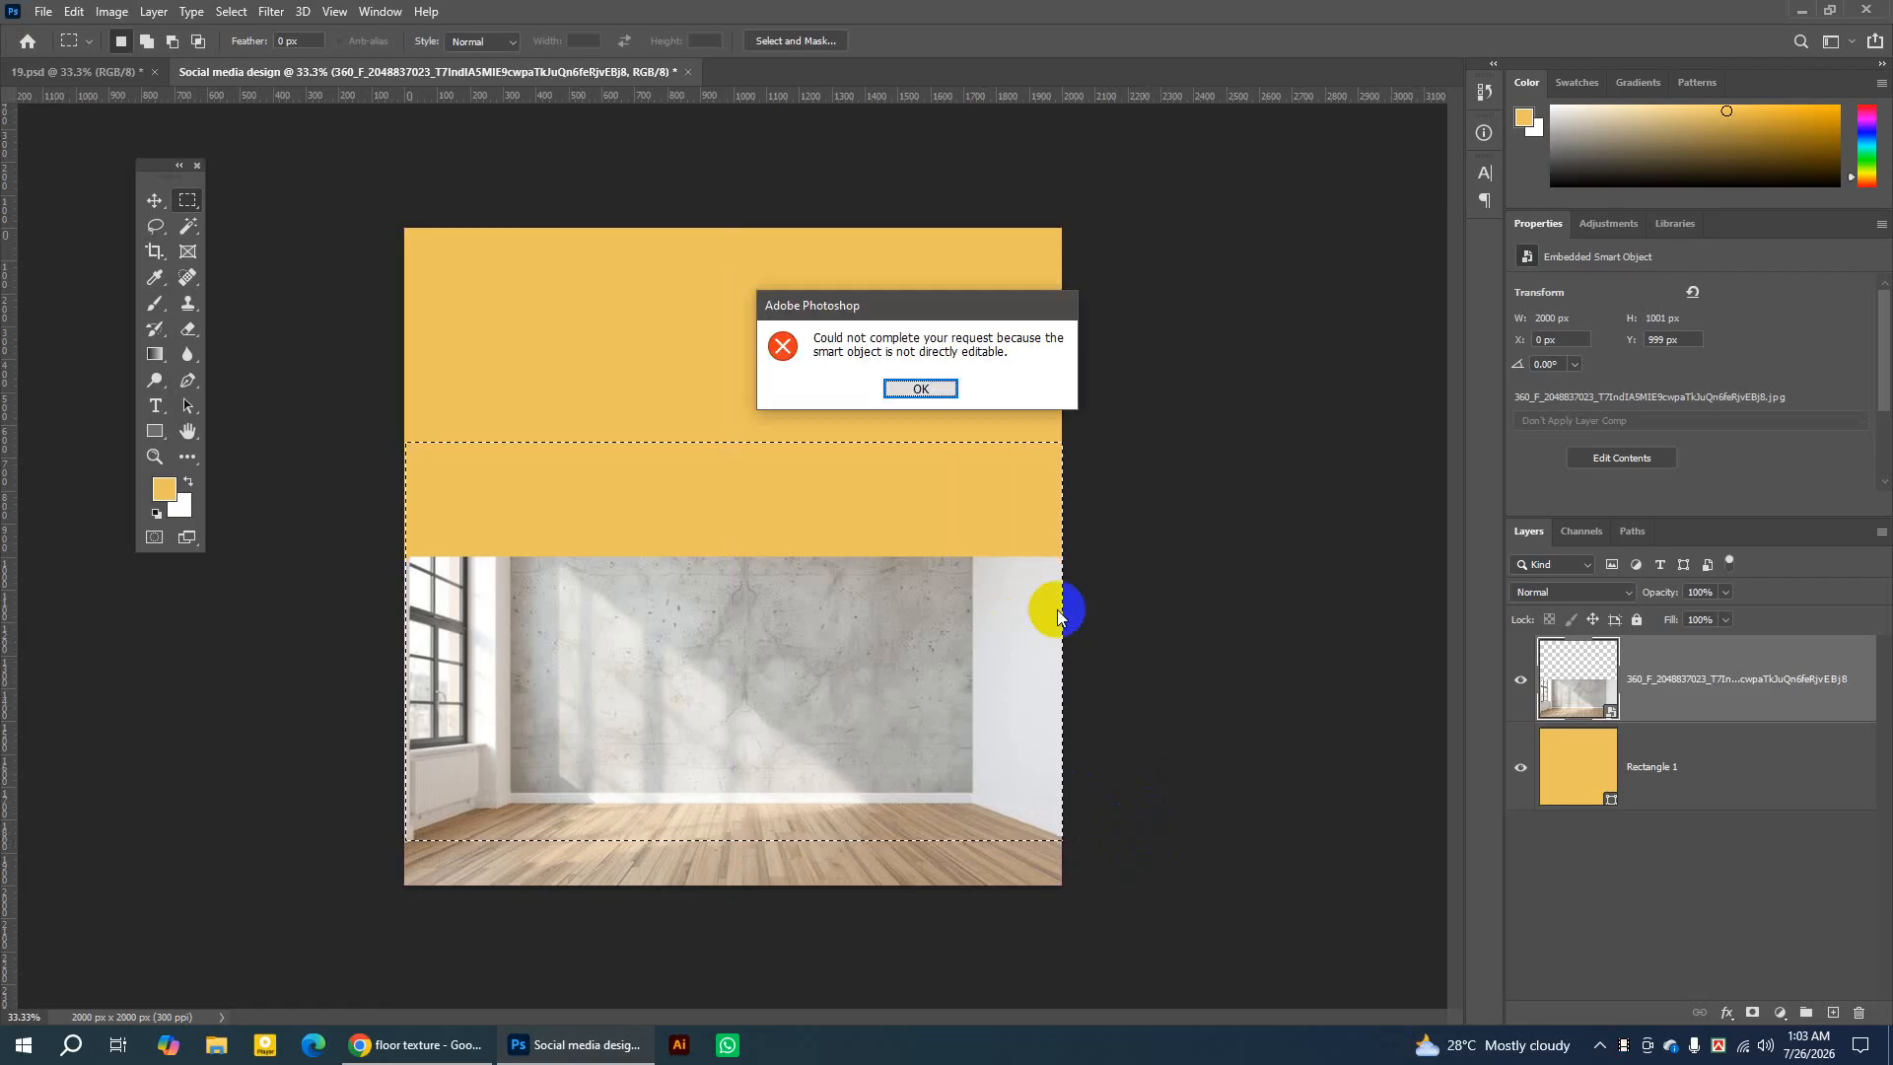
left_click_drag(892, 314, 744, 320)
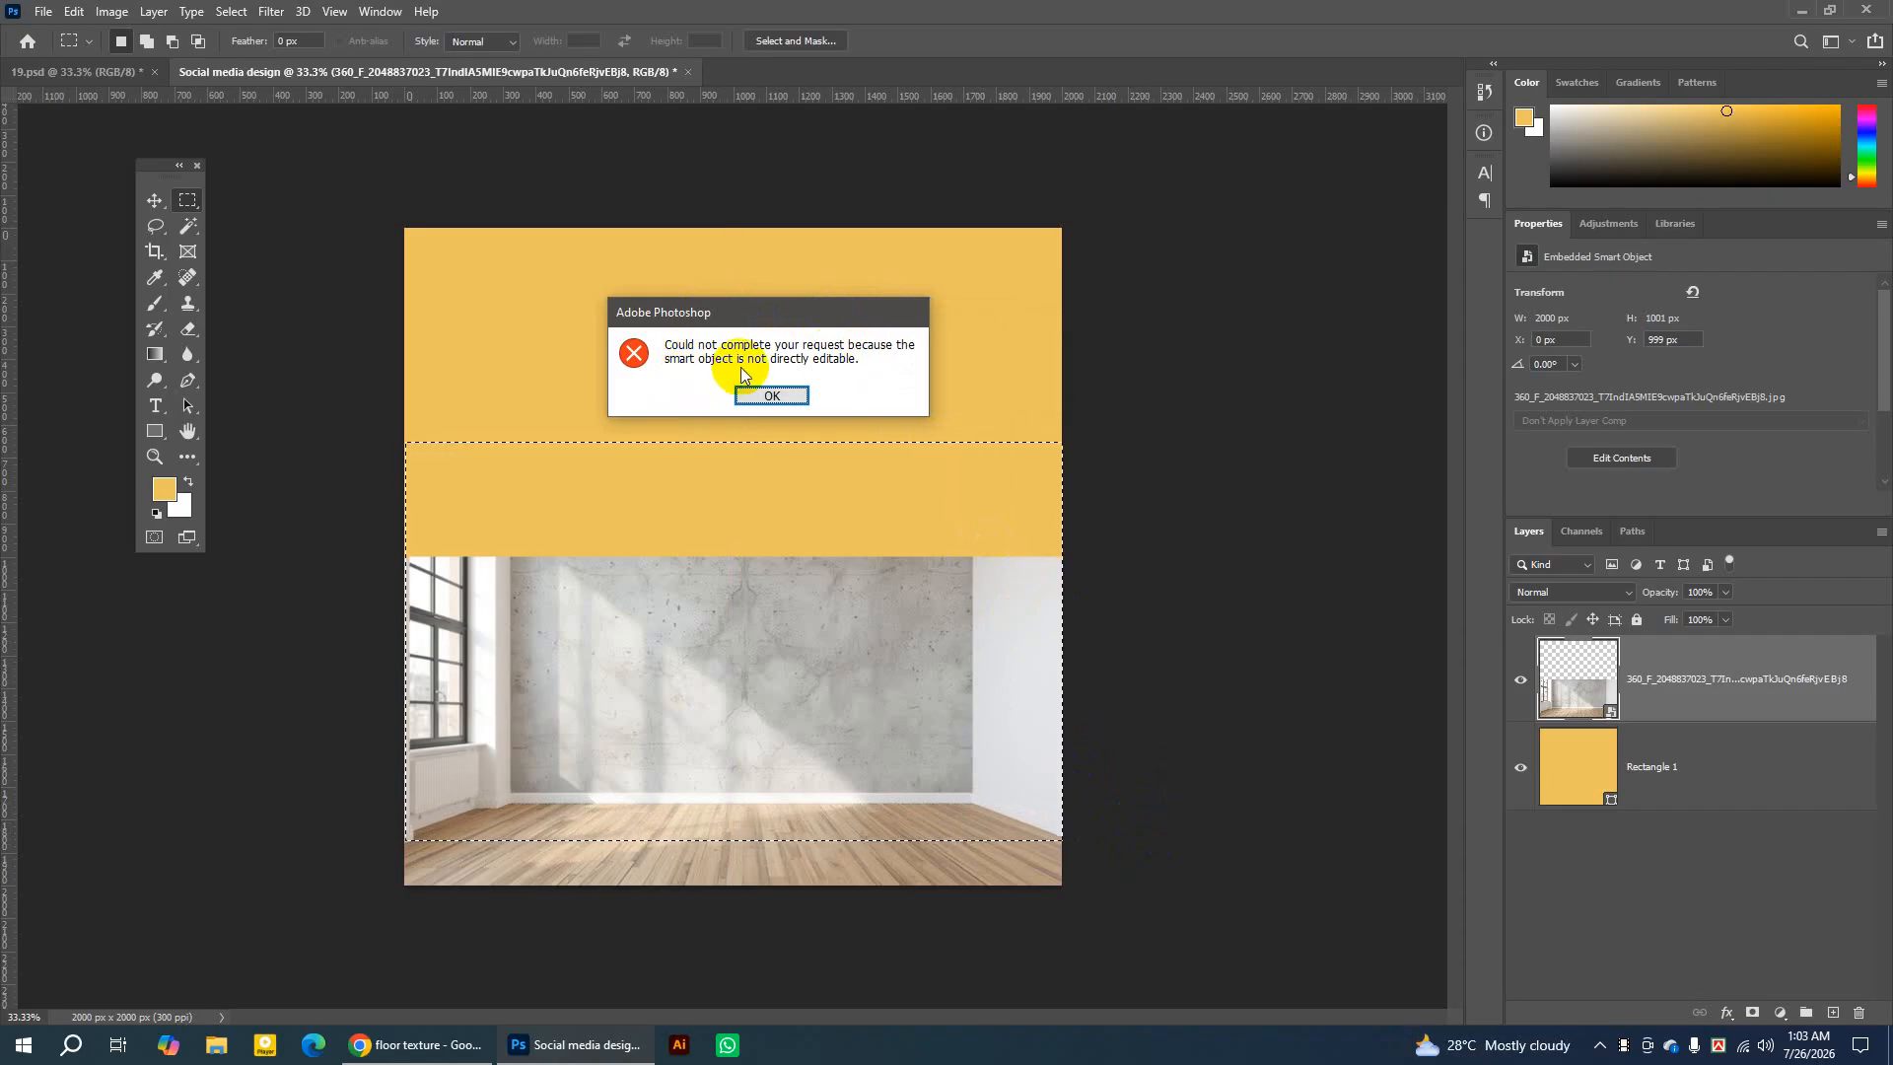
left_click(801, 395)
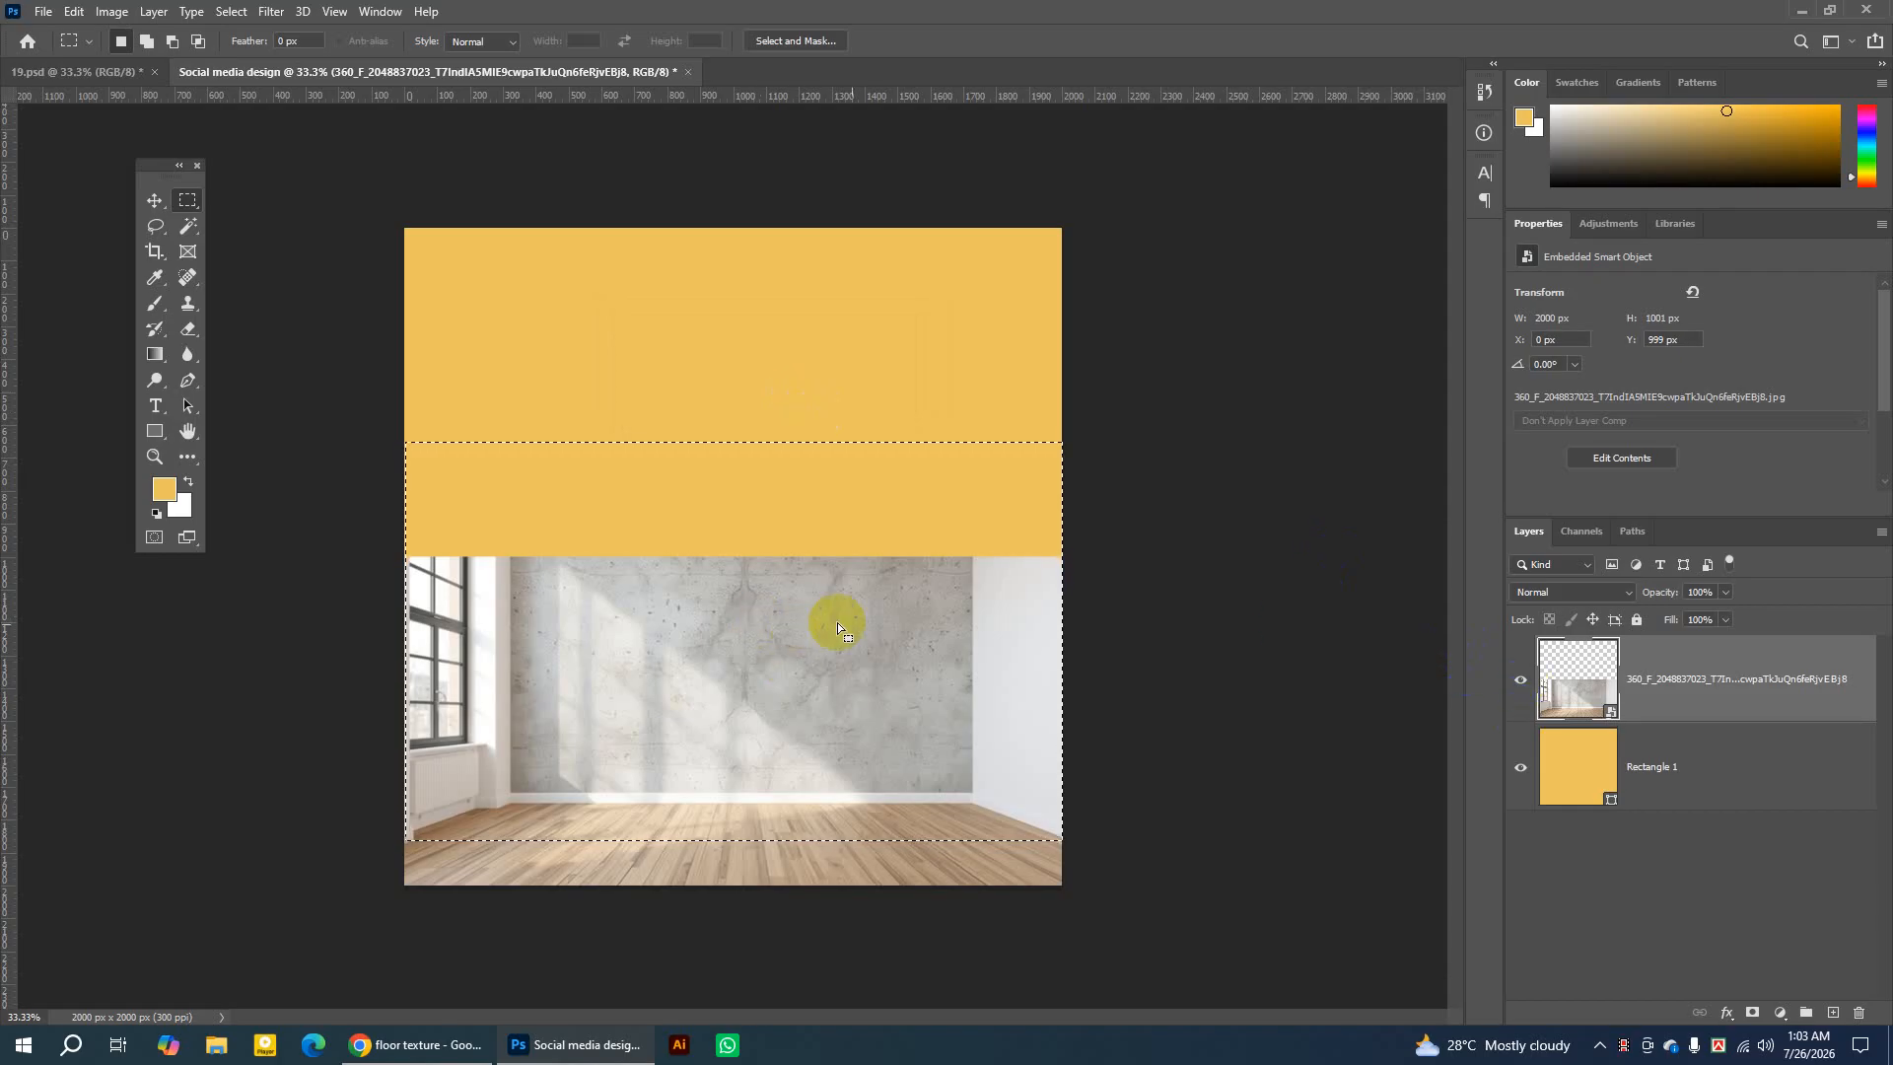
Rasterize the room image layer, delete the selected wall area so only the floor strip remains, and deselect.
left_click(1521, 680)
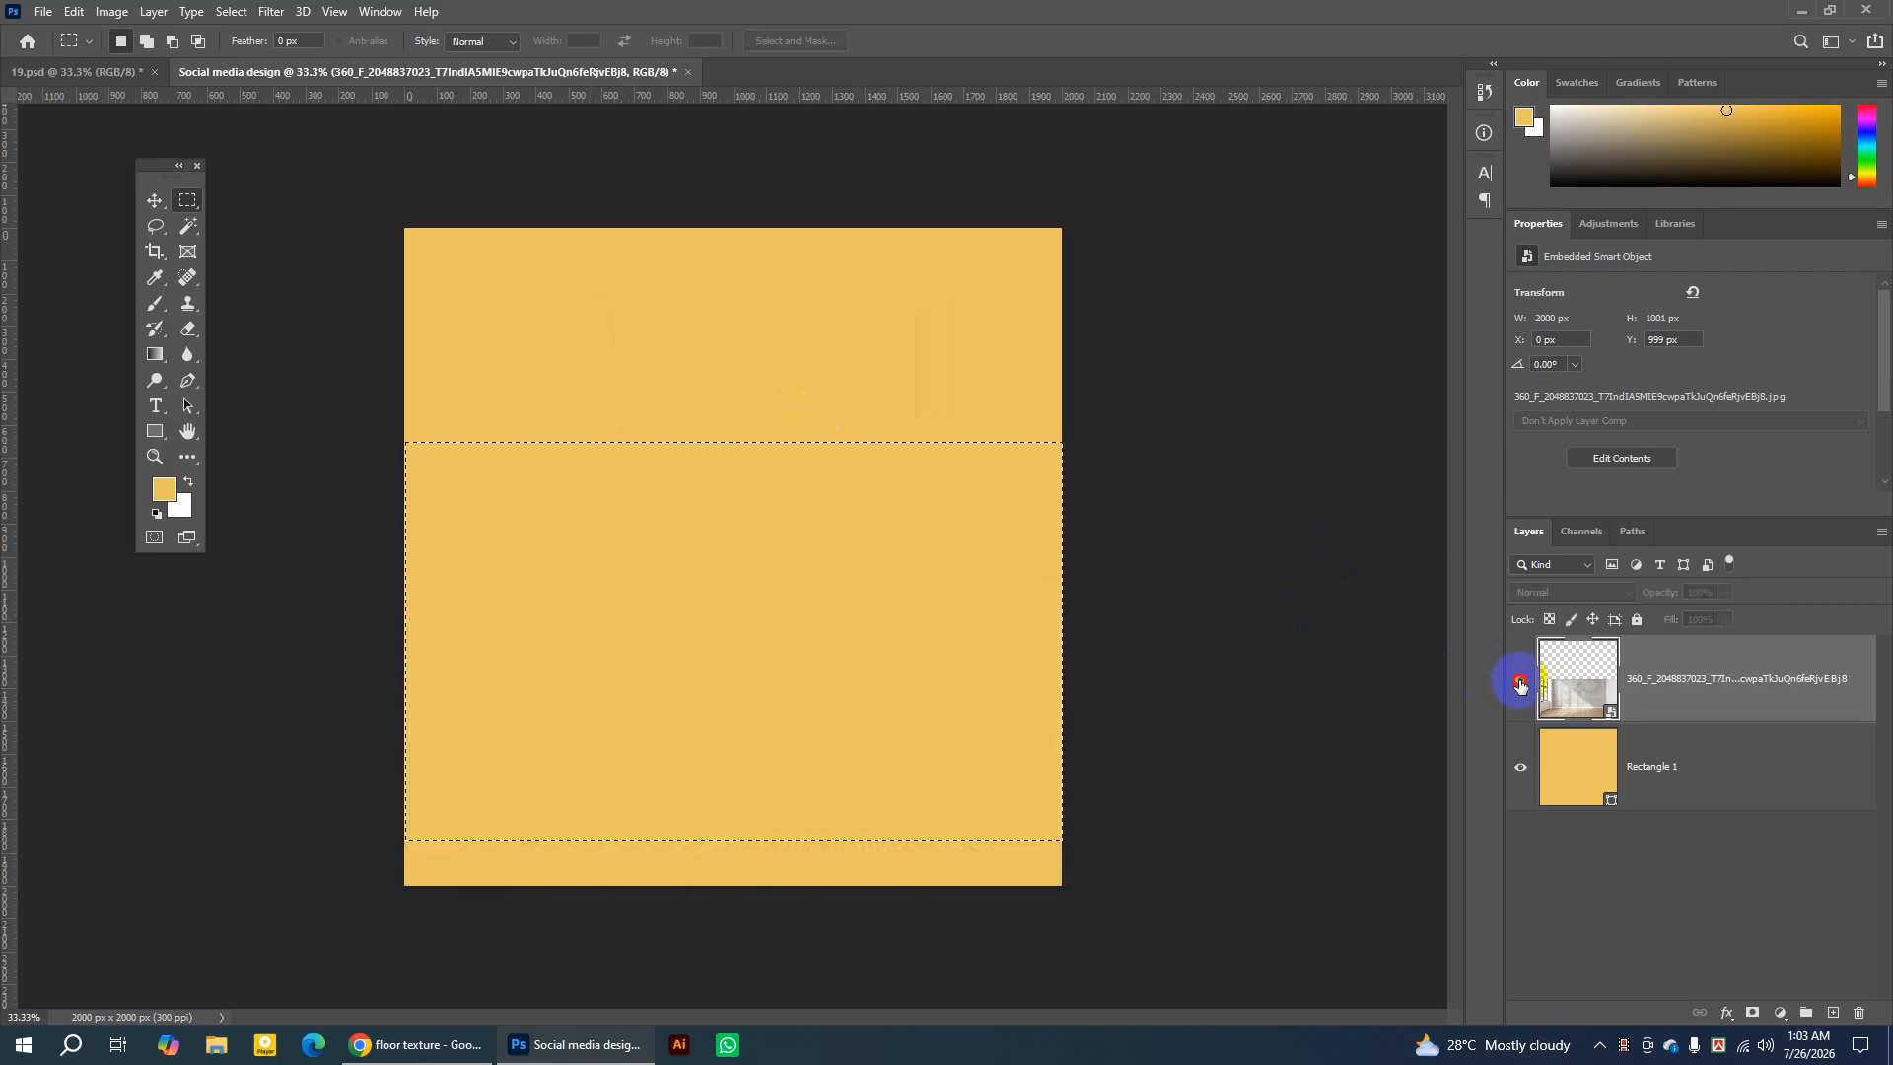
left_click(1521, 682)
left_click(1520, 685)
left_click(1521, 684)
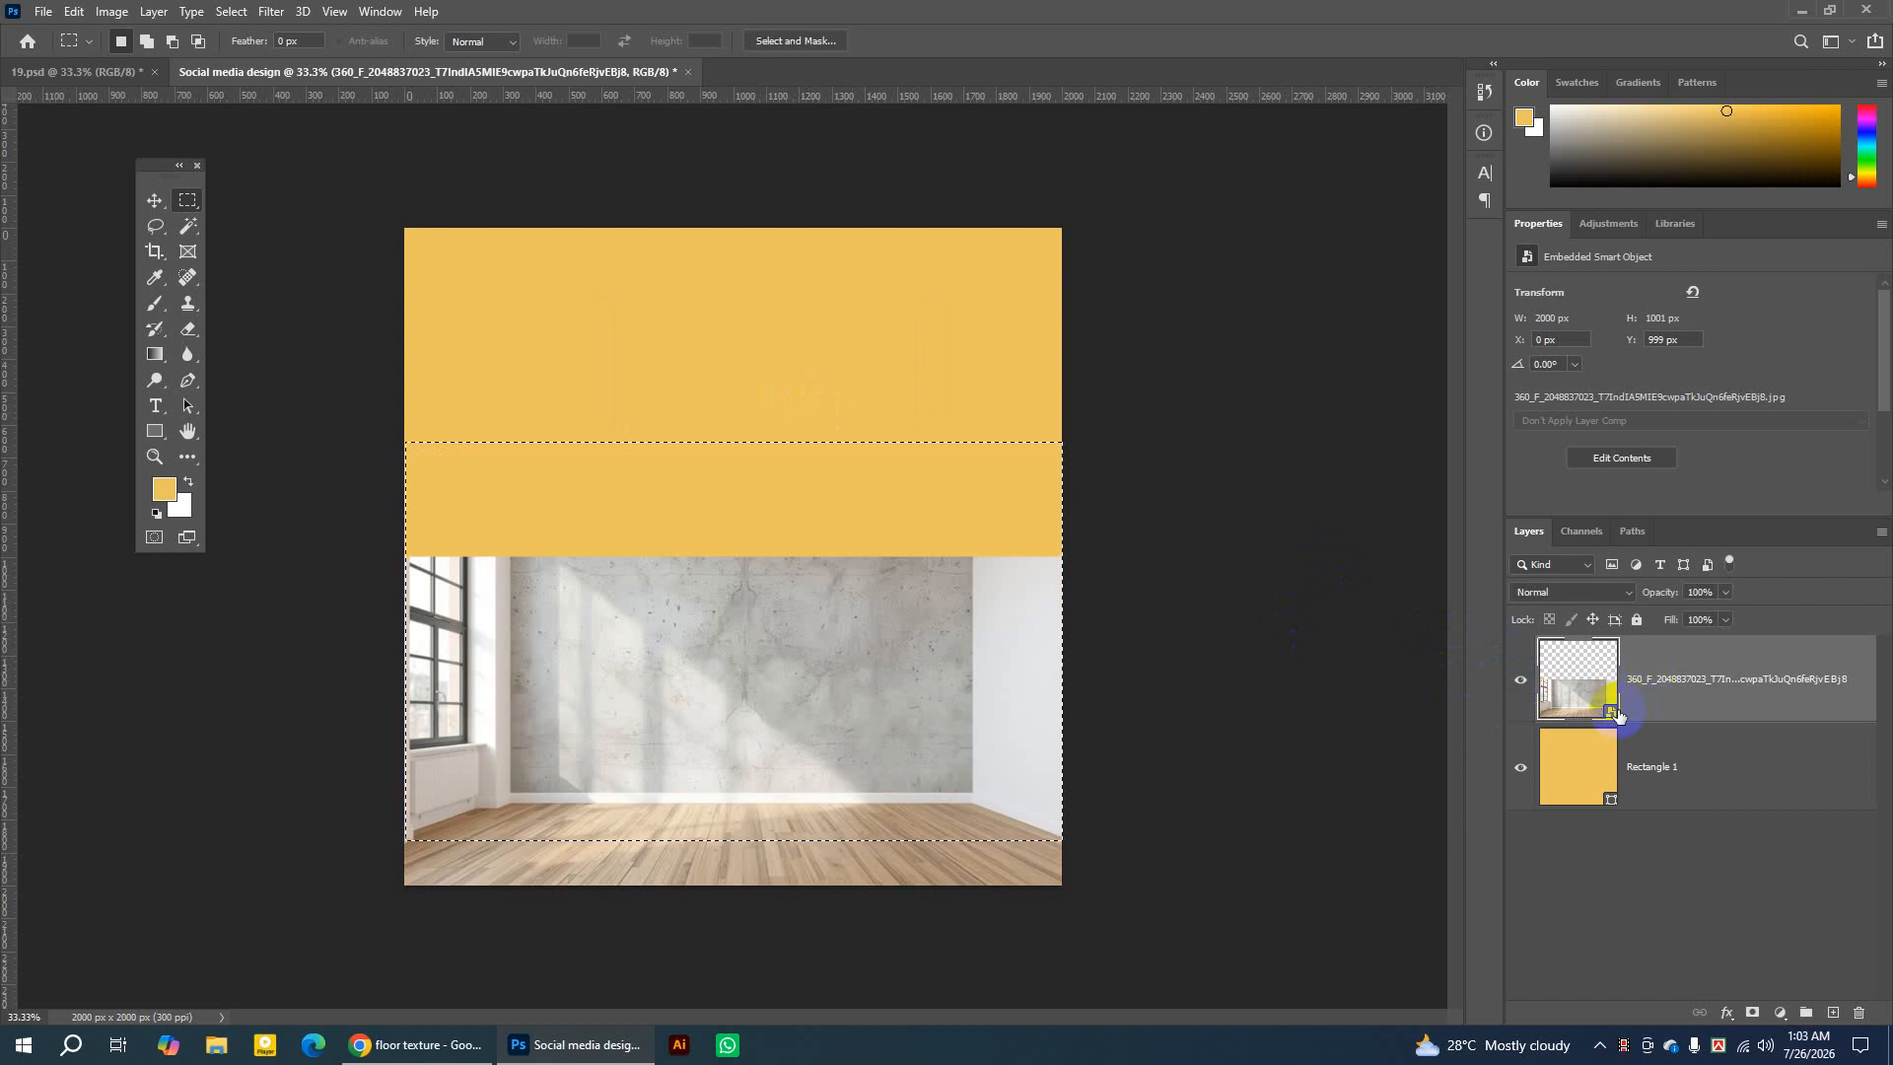
right_click(1644, 659)
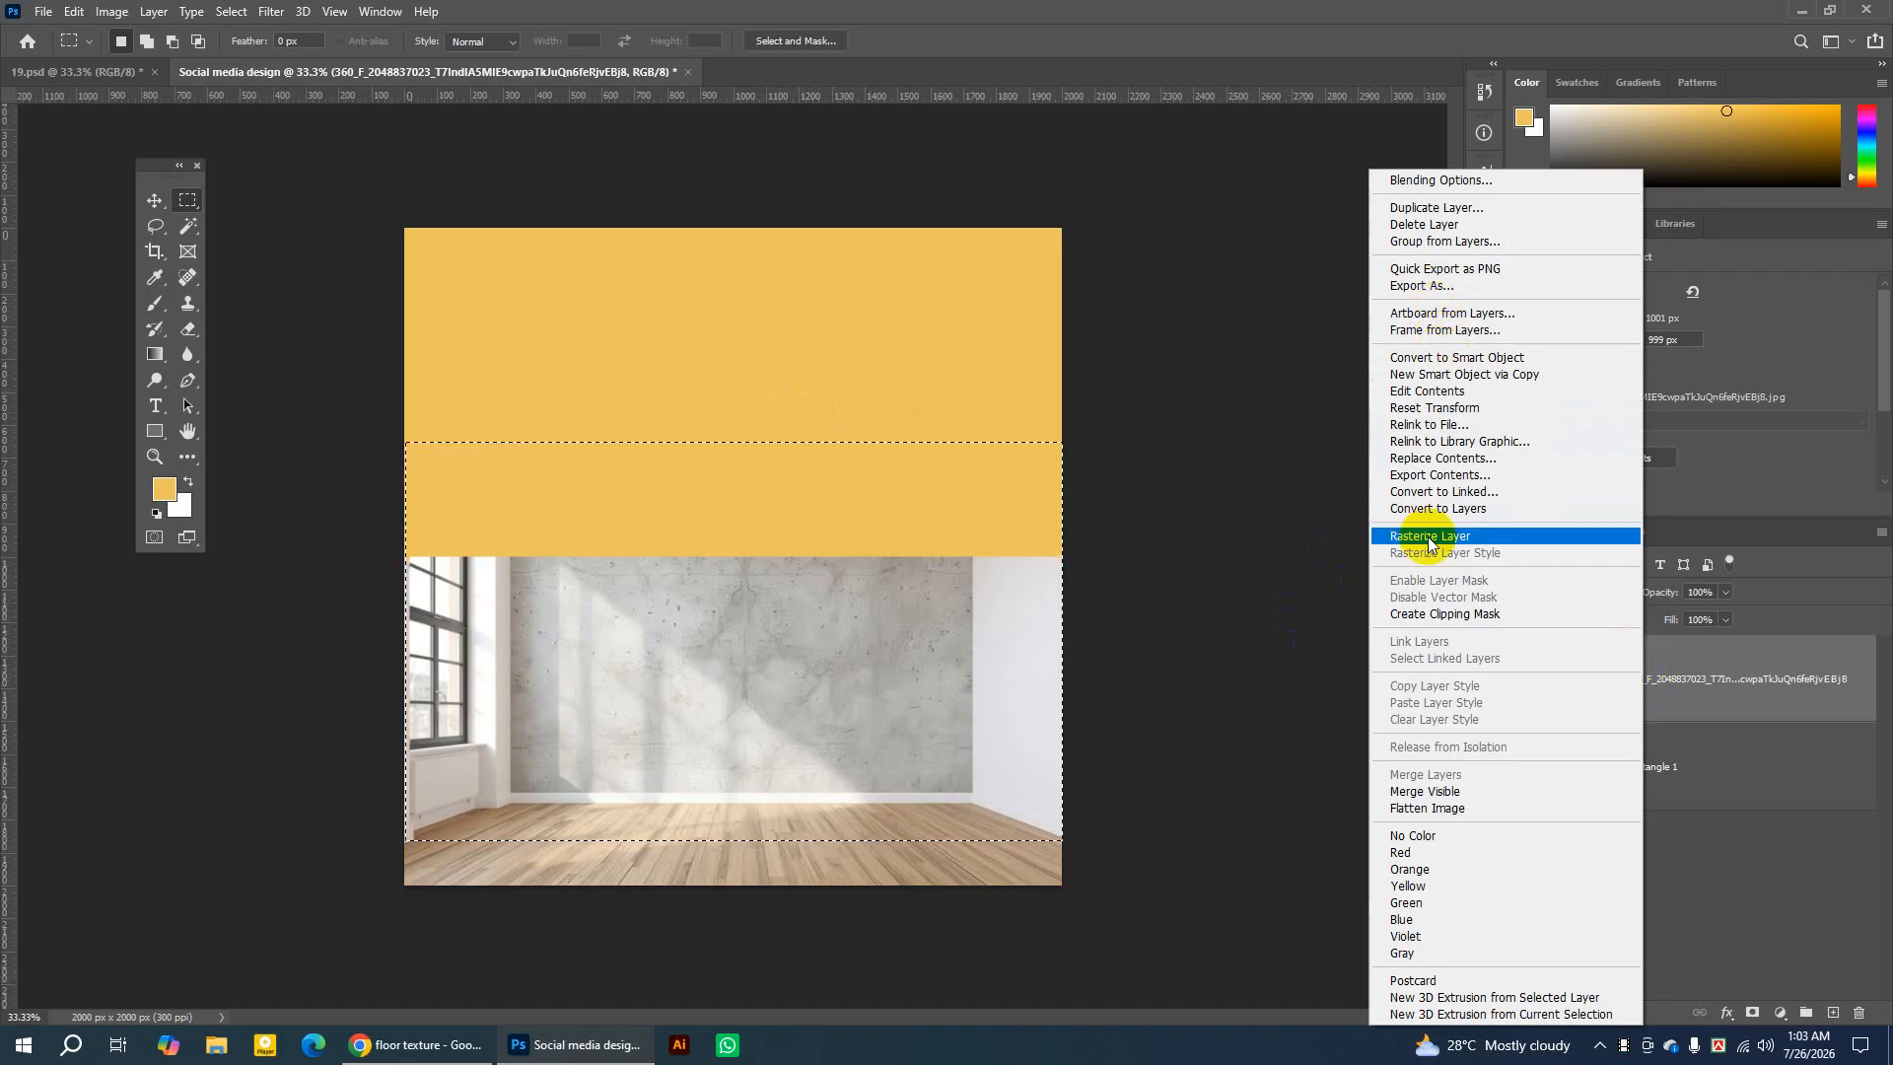
left_click(1460, 540)
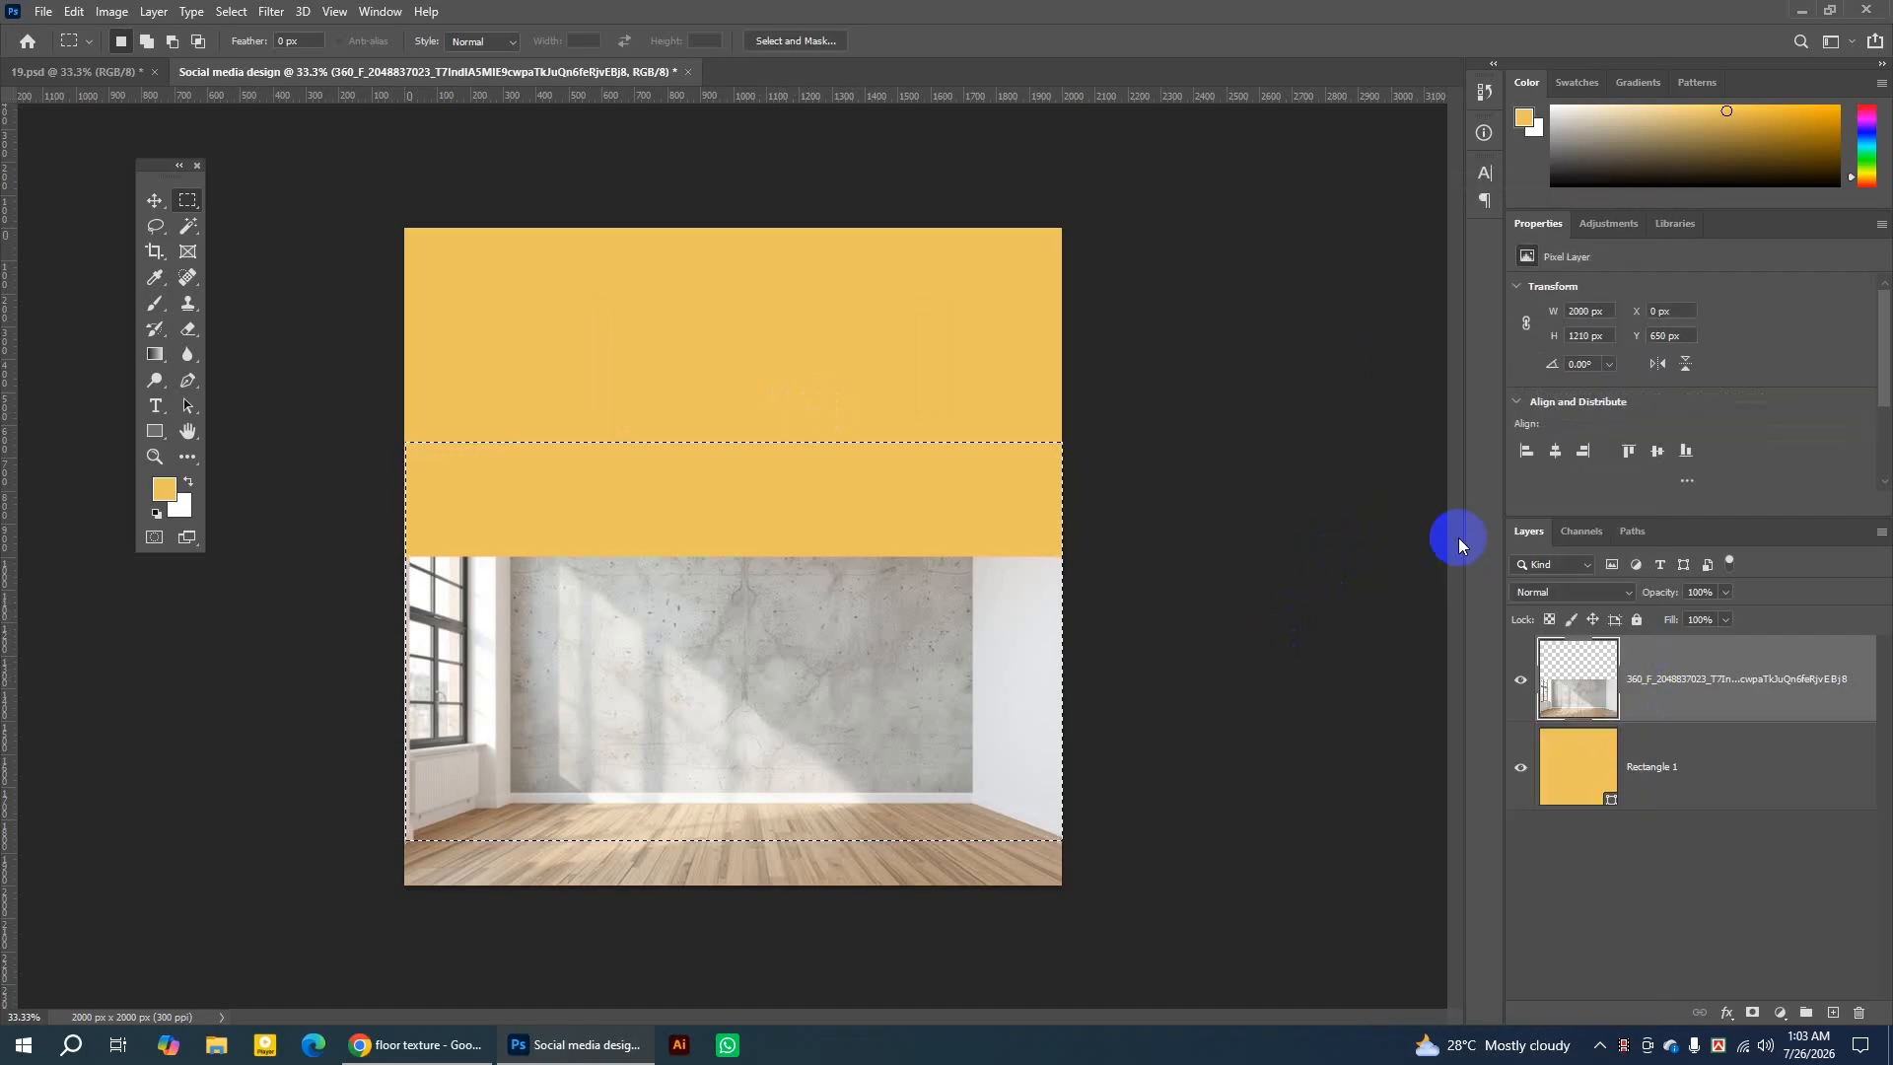
key("Delete")
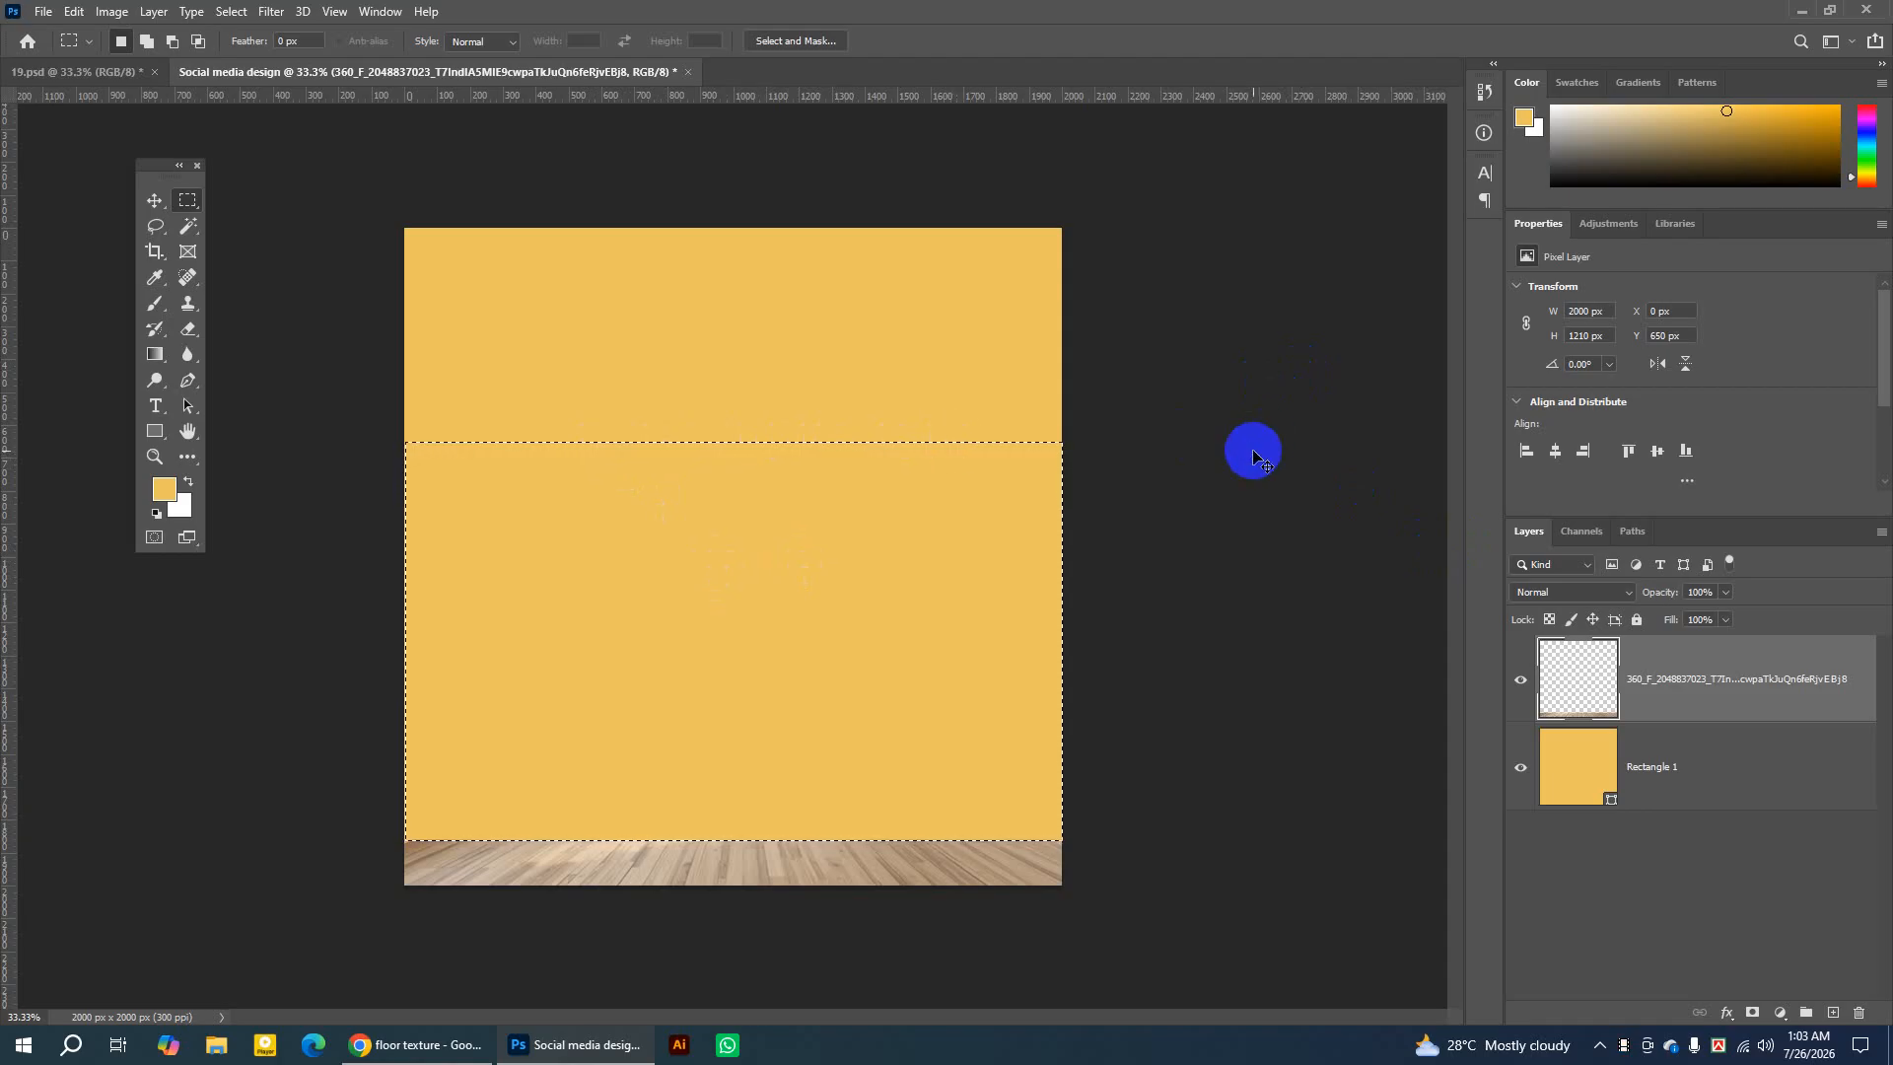
left_click(1253, 454)
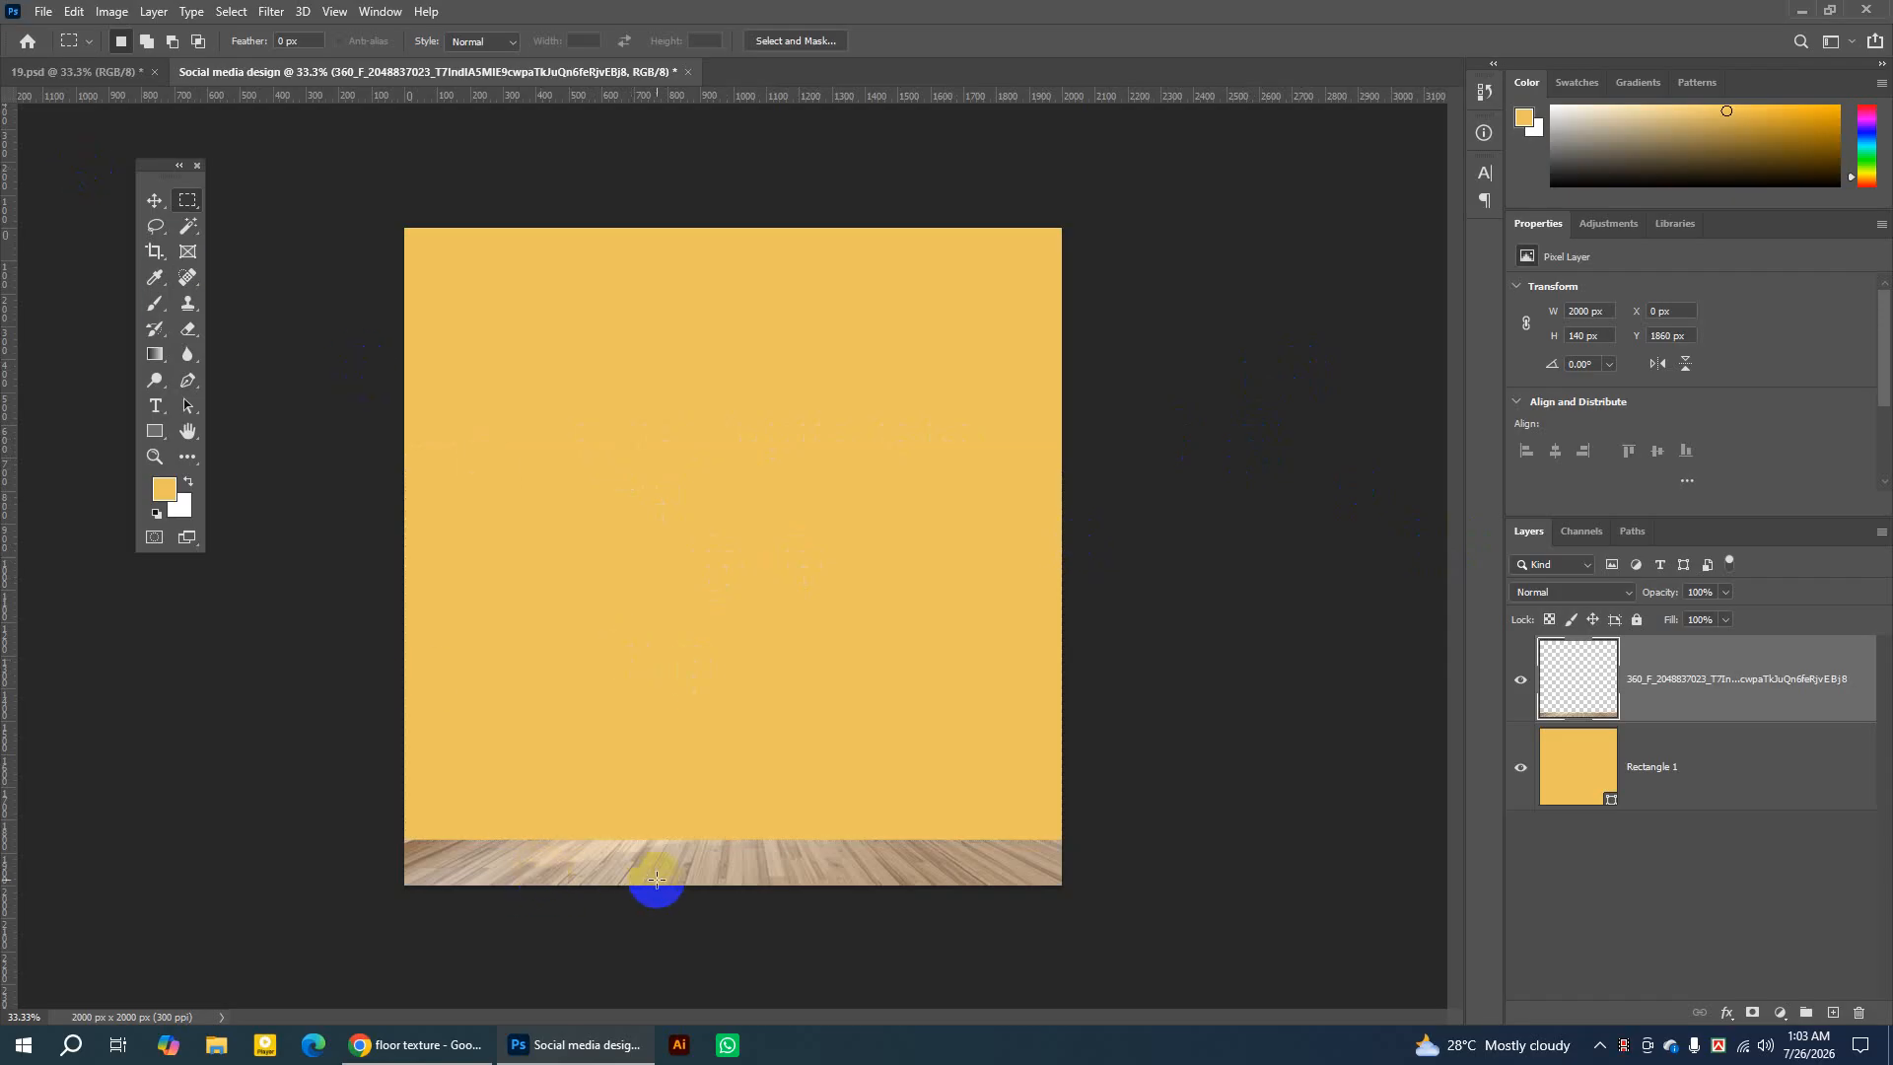
Stretch the wood floor strip upward with Free Transform to about 338 px high, keeping it at the canvas's bottom edge.
left_click(154, 202)
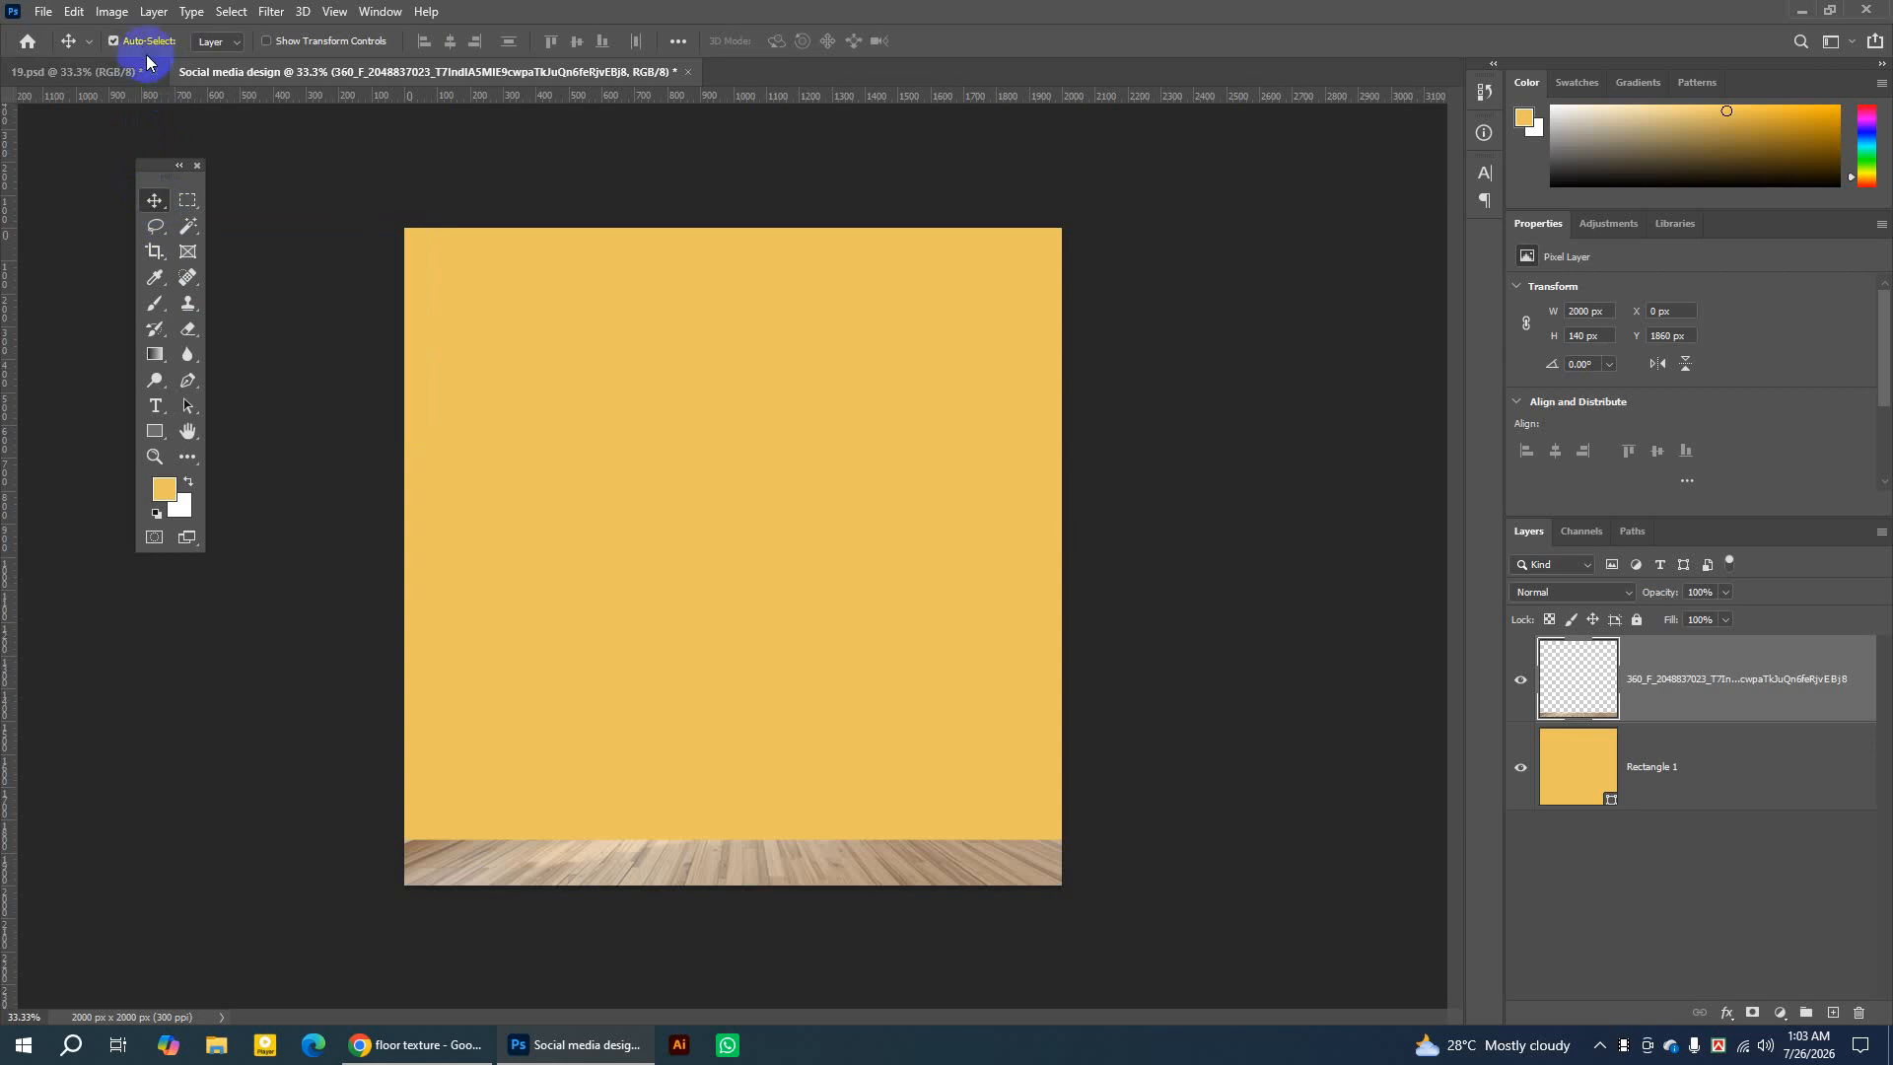
left_click(217, 41)
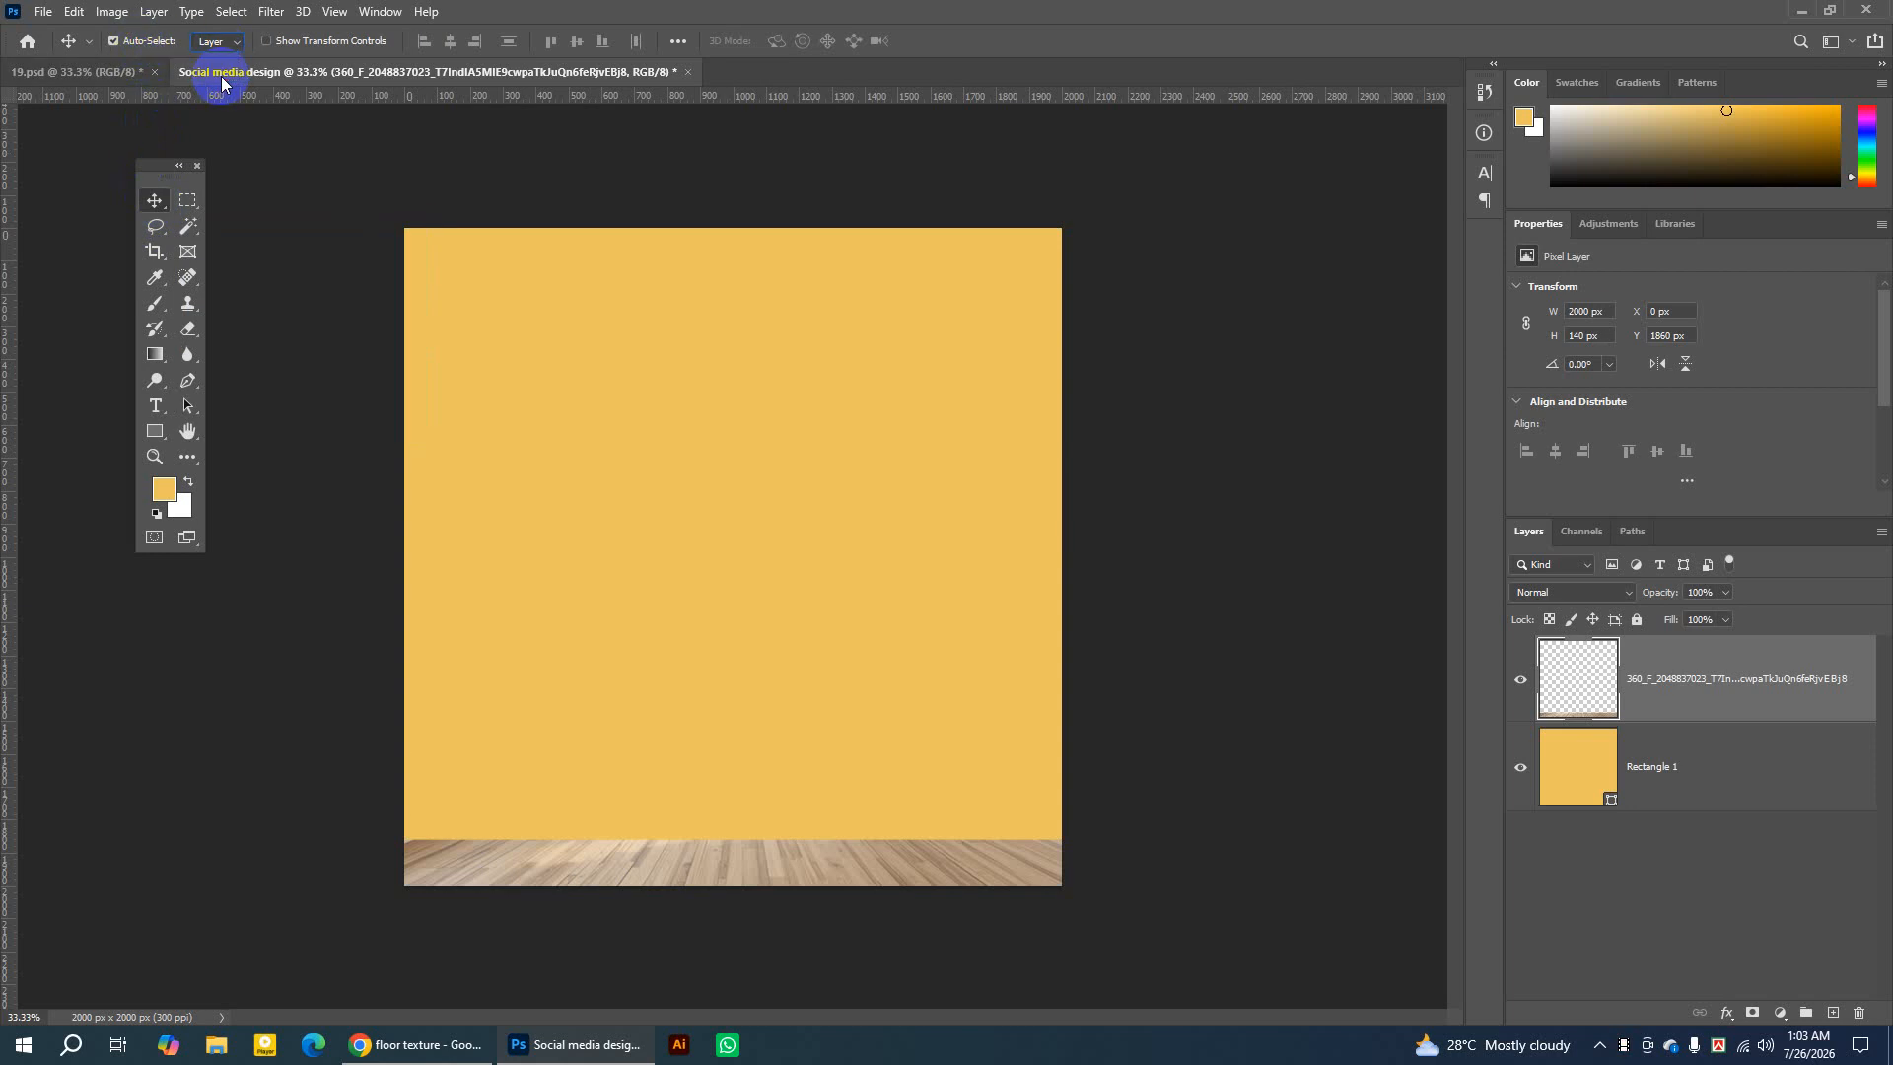
left_click(1523, 683)
left_click(1521, 680)
key("ctrl+t")
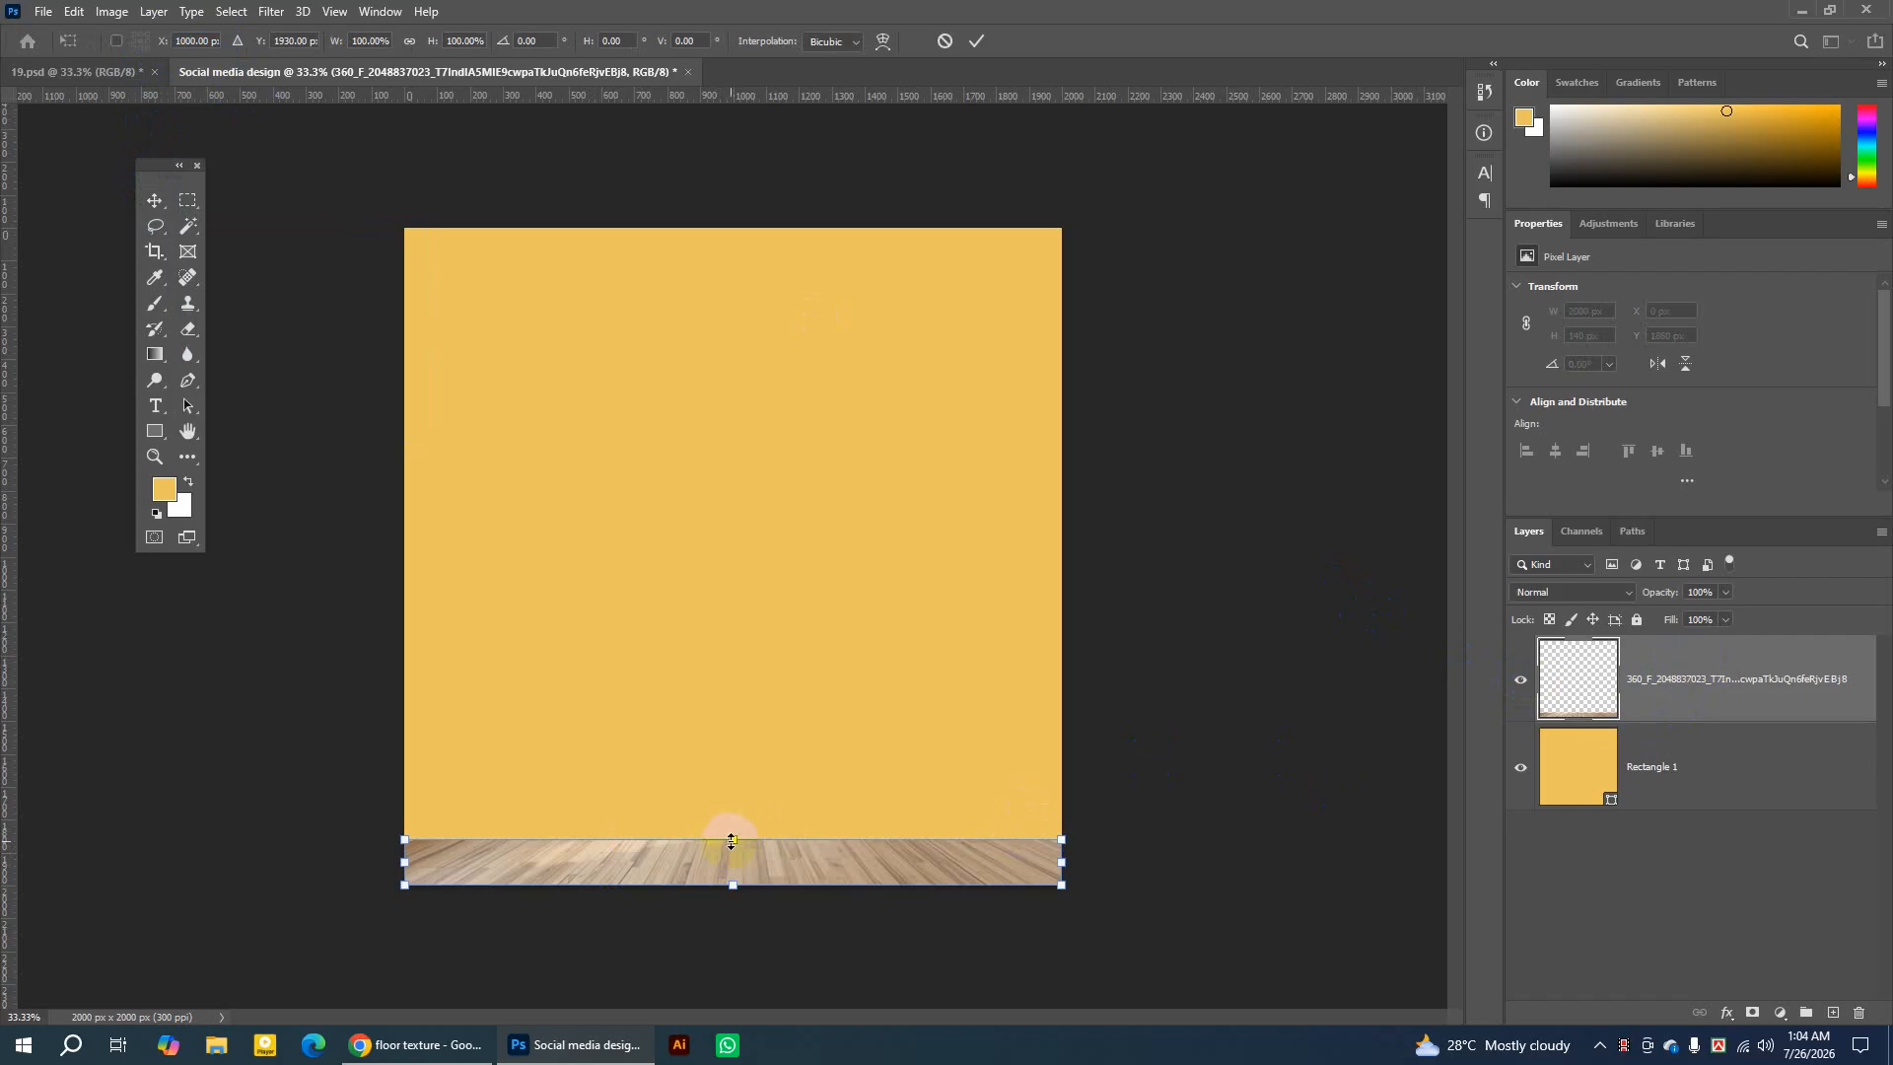
left_click_drag(732, 840, 738, 774)
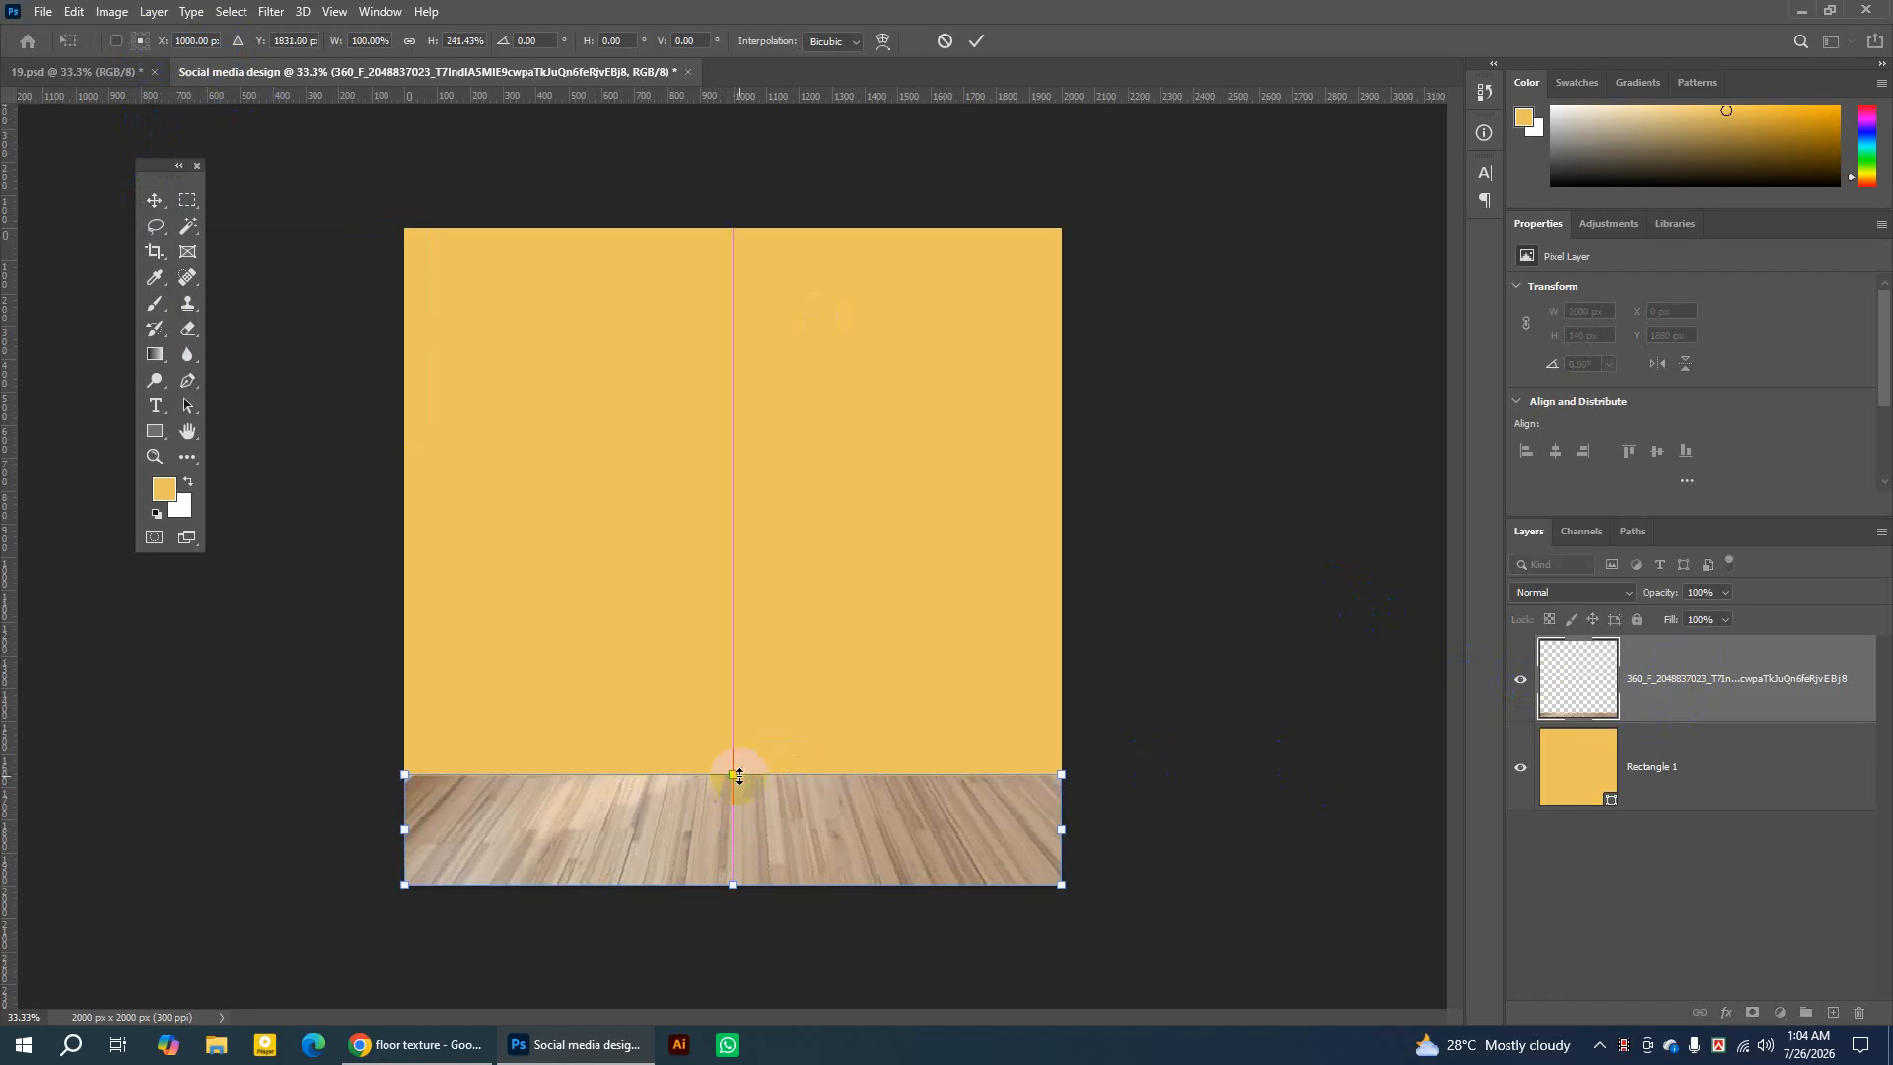
left_click(979, 39)
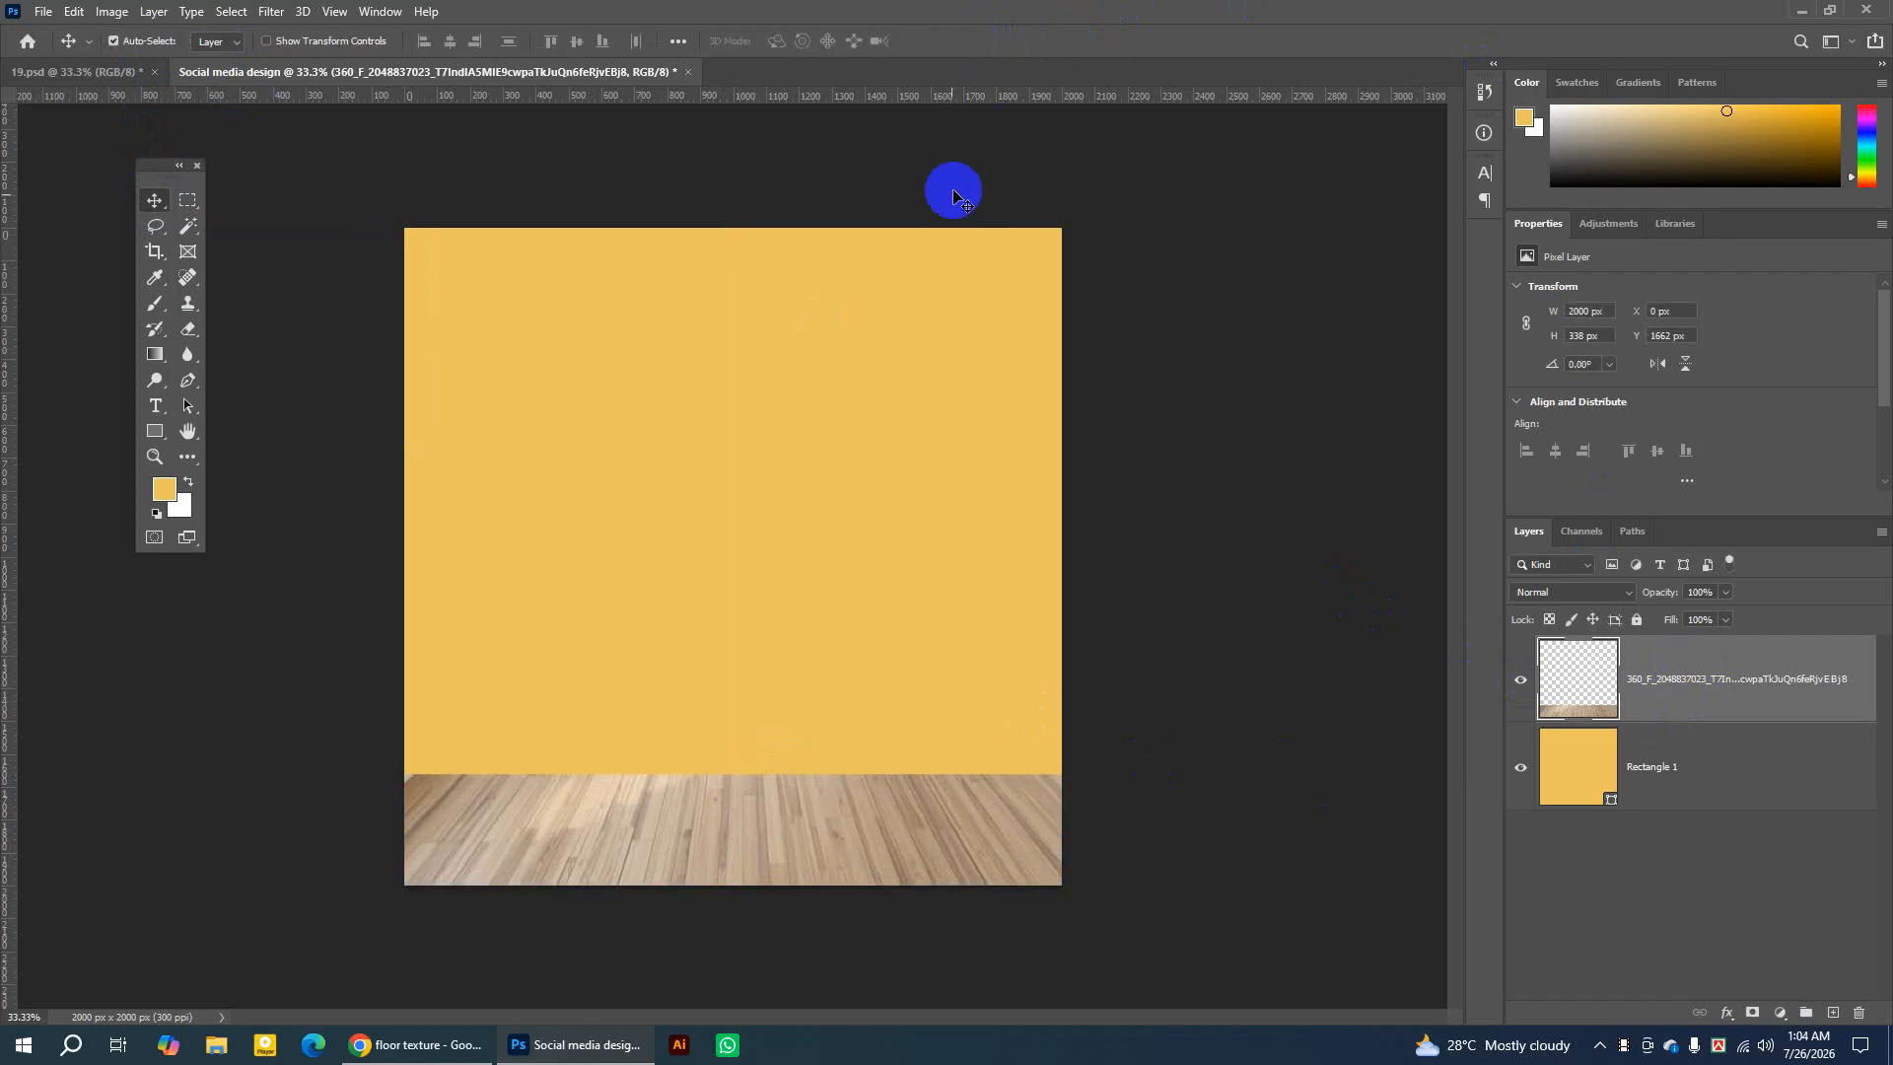
Add a new layer and draw an orange-yellow rectangle about 2001 × 61 px along the floor's top edge, toggling its visibility to check it.
left_click(1832, 1016)
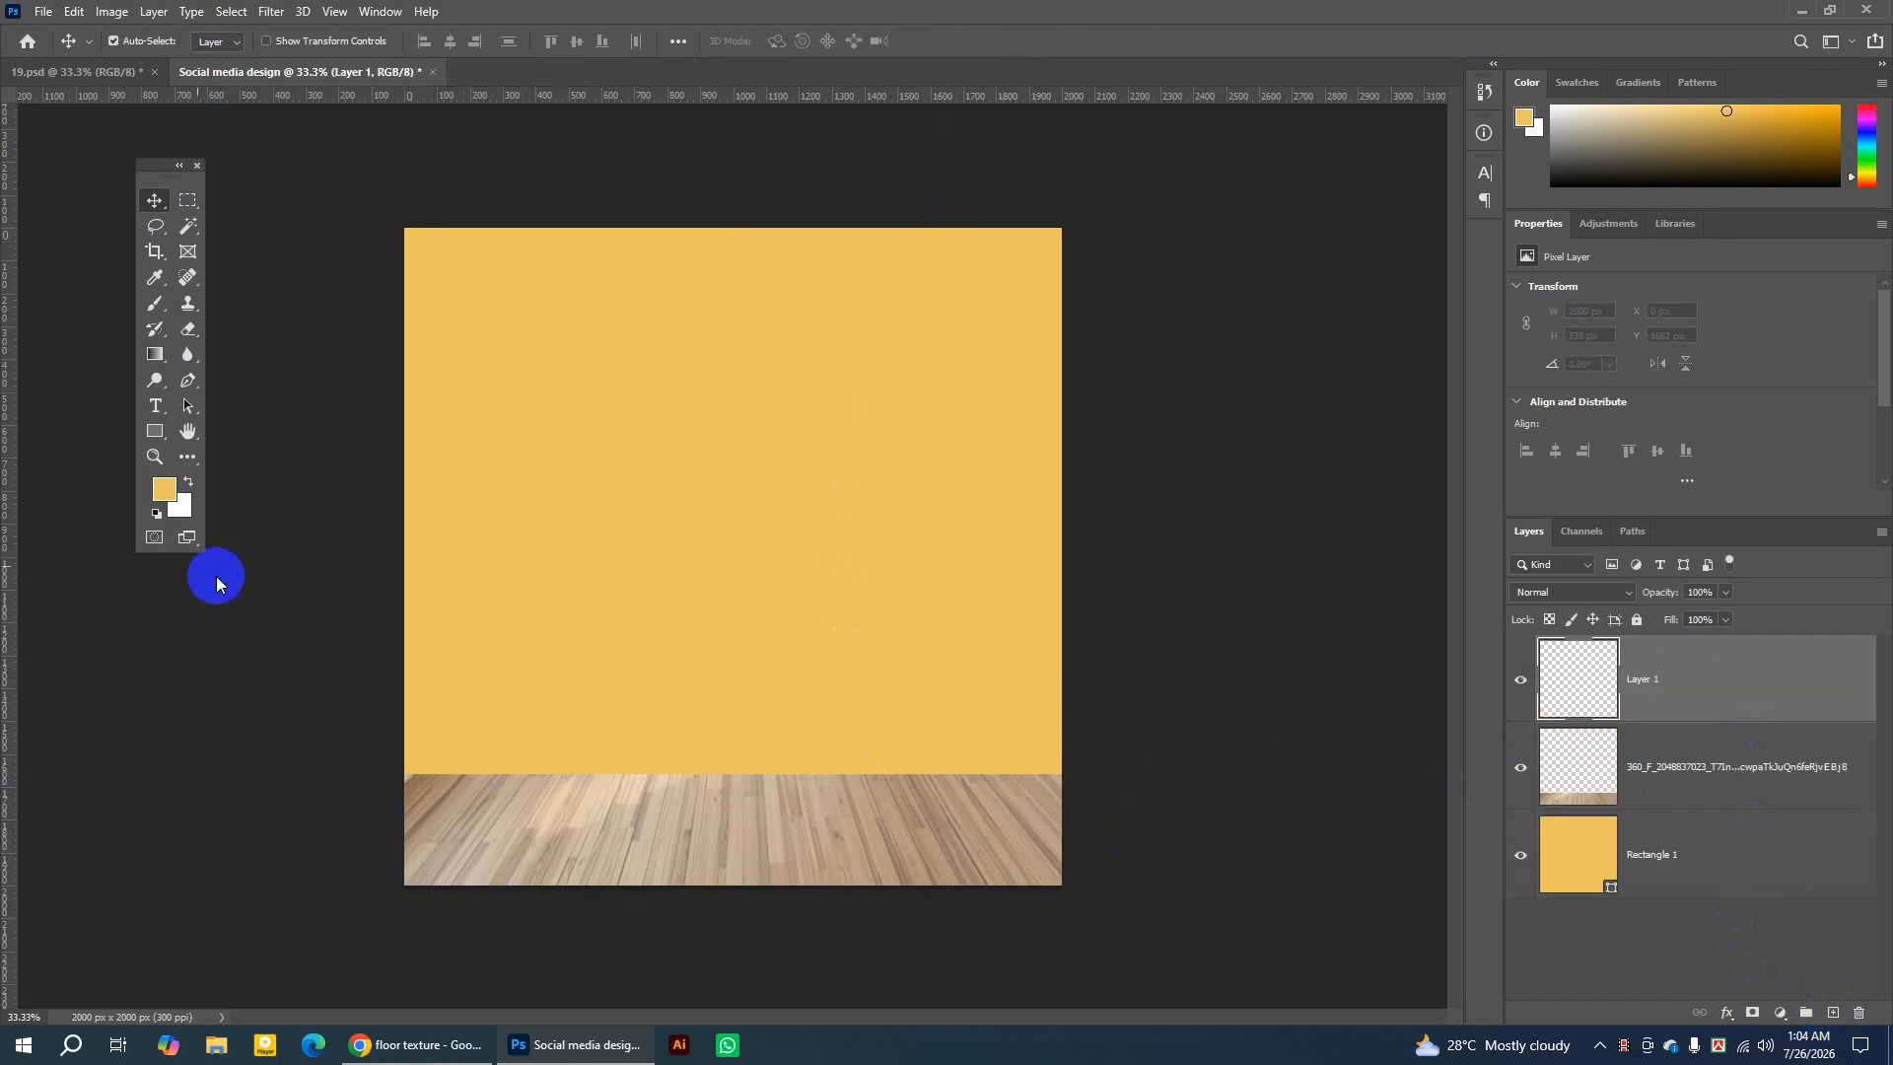
left_click(156, 434)
left_click_drag(157, 444, 255, 435)
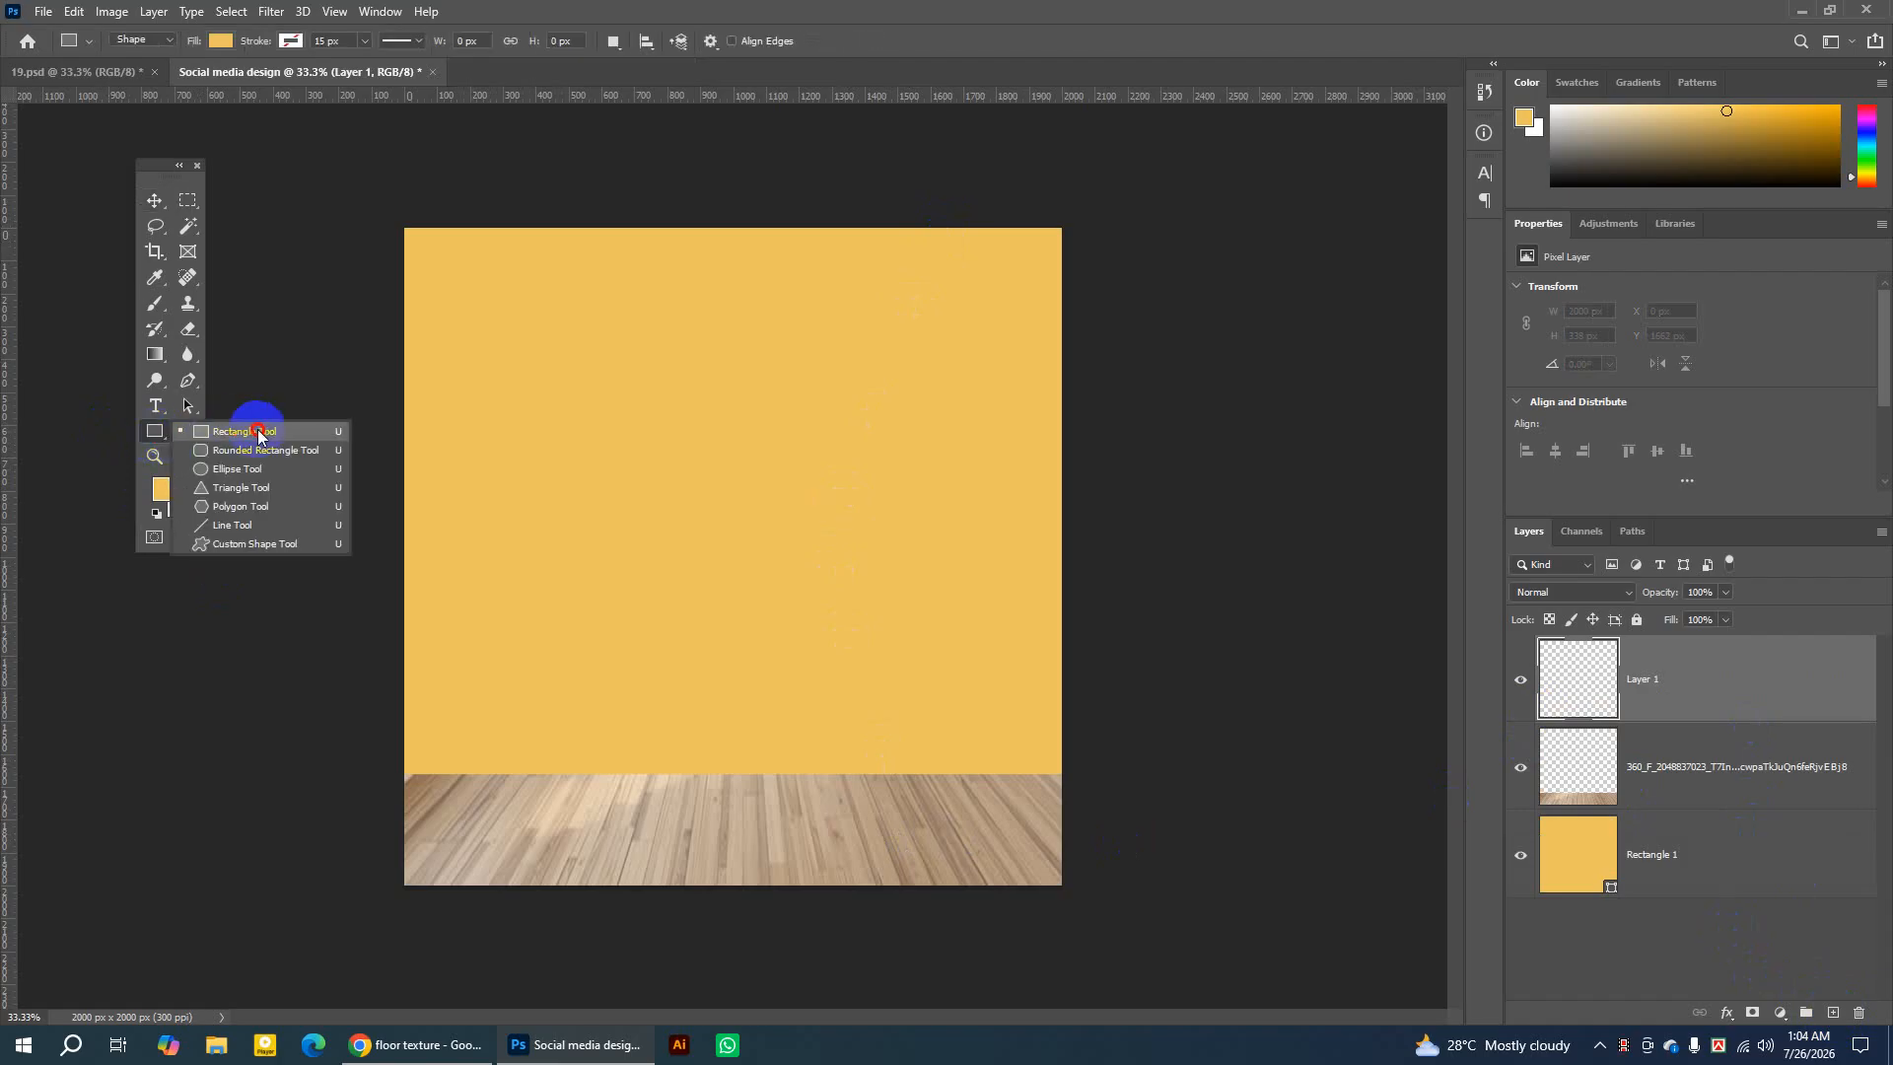
left_click(258, 434)
left_click_drag(404, 760, 1060, 779)
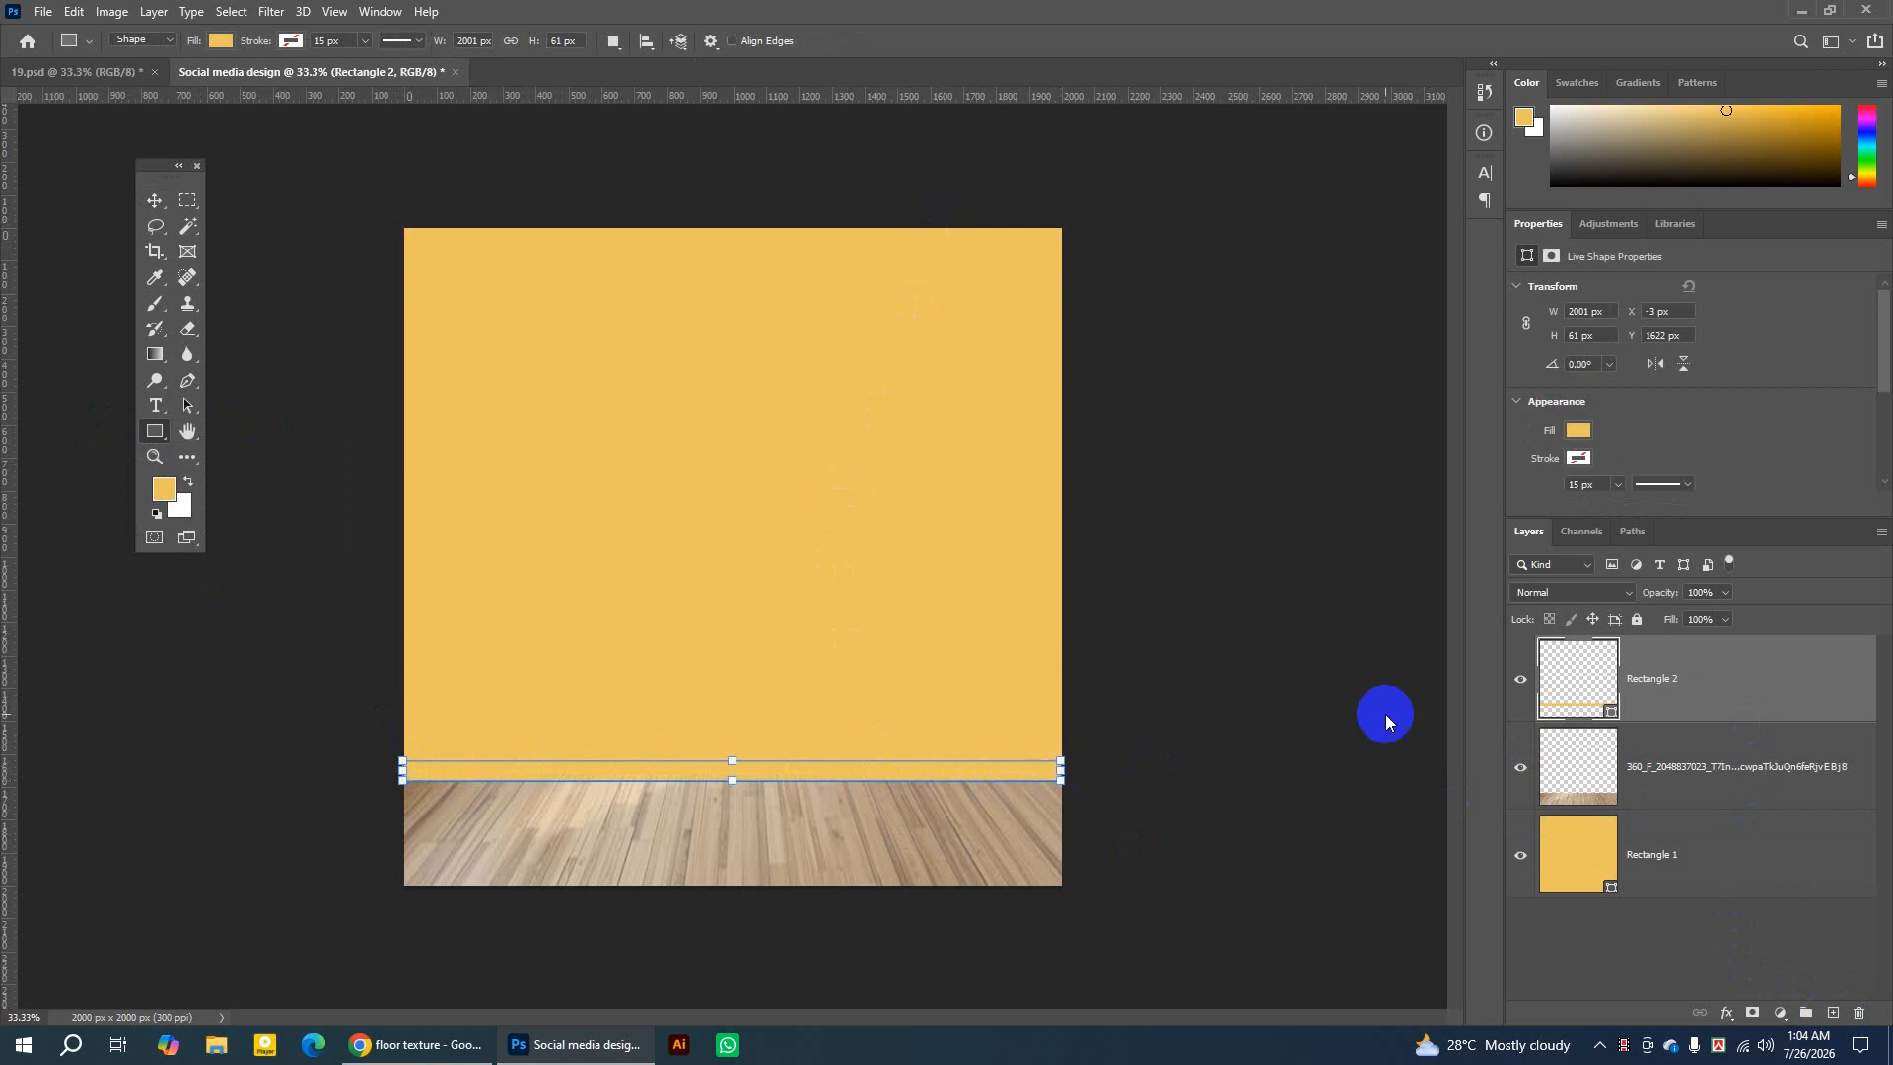
left_click(1521, 682)
left_click(1522, 681)
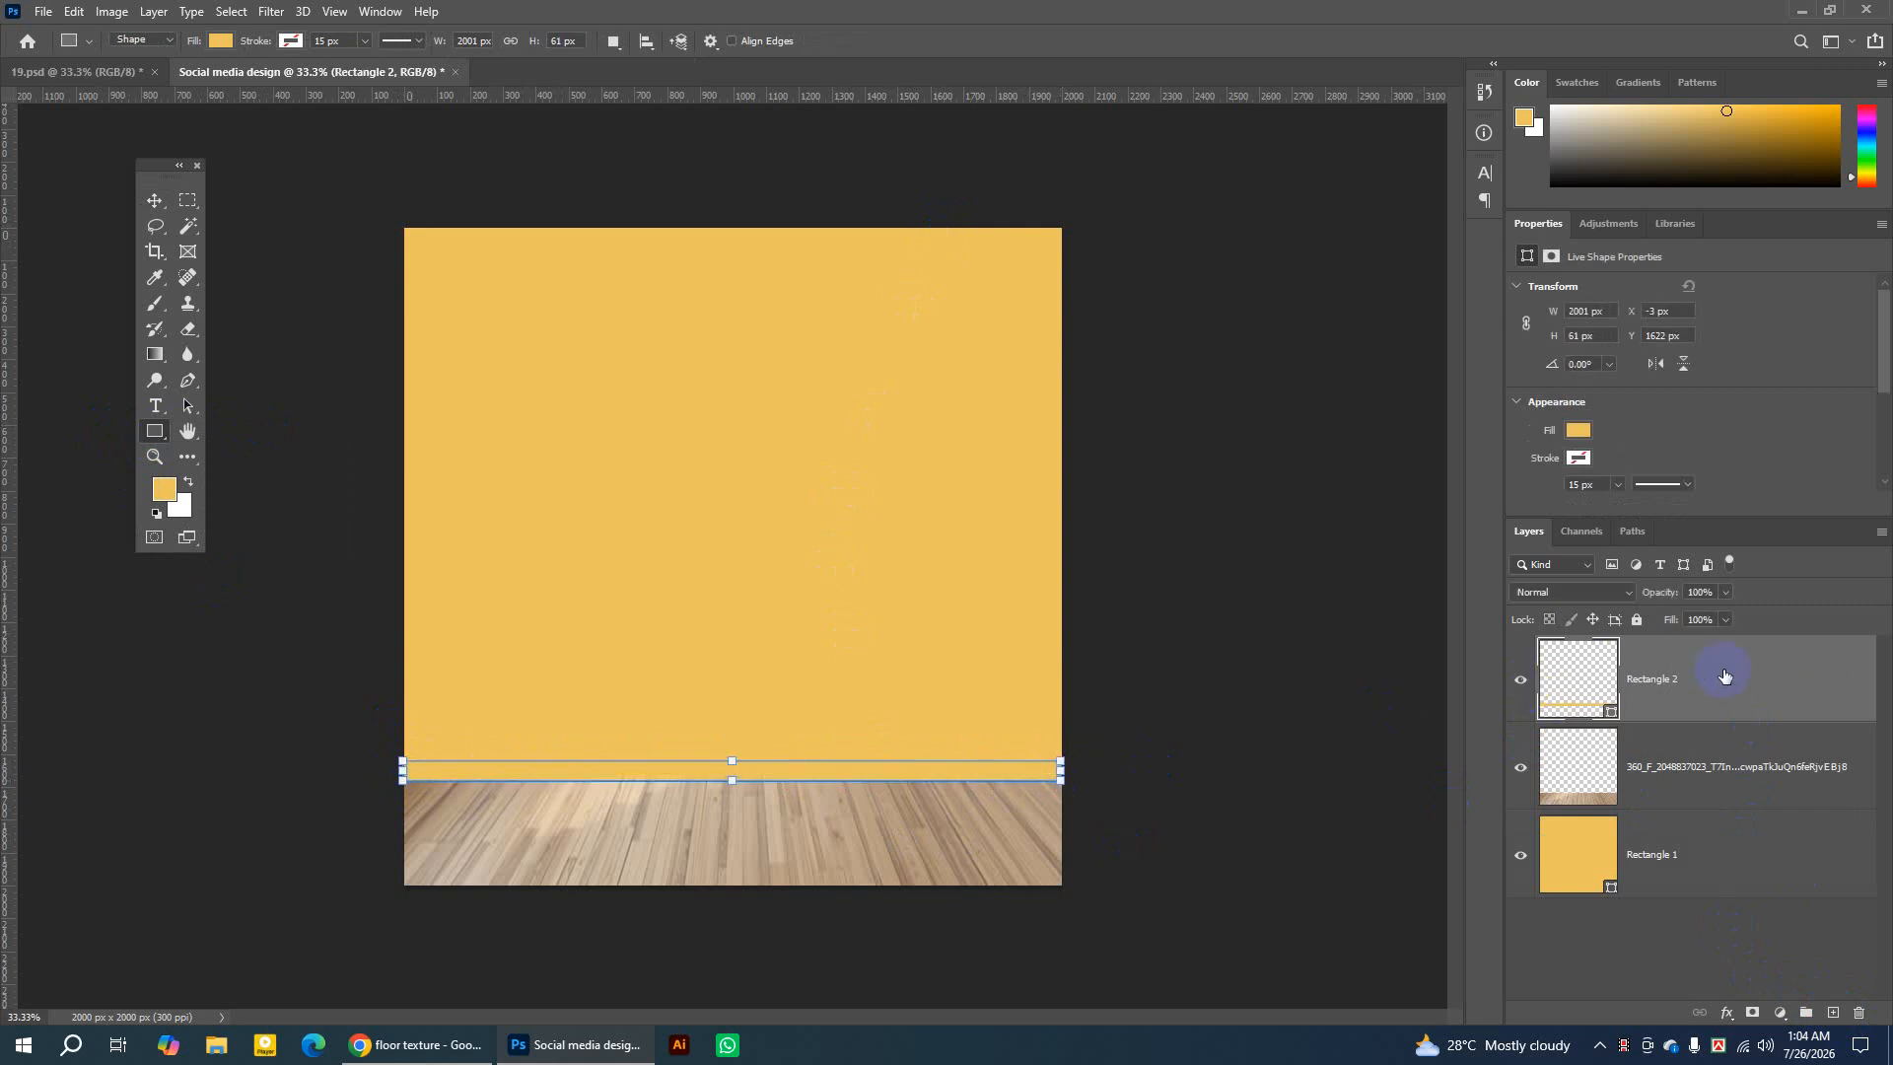
left_click(1520, 680)
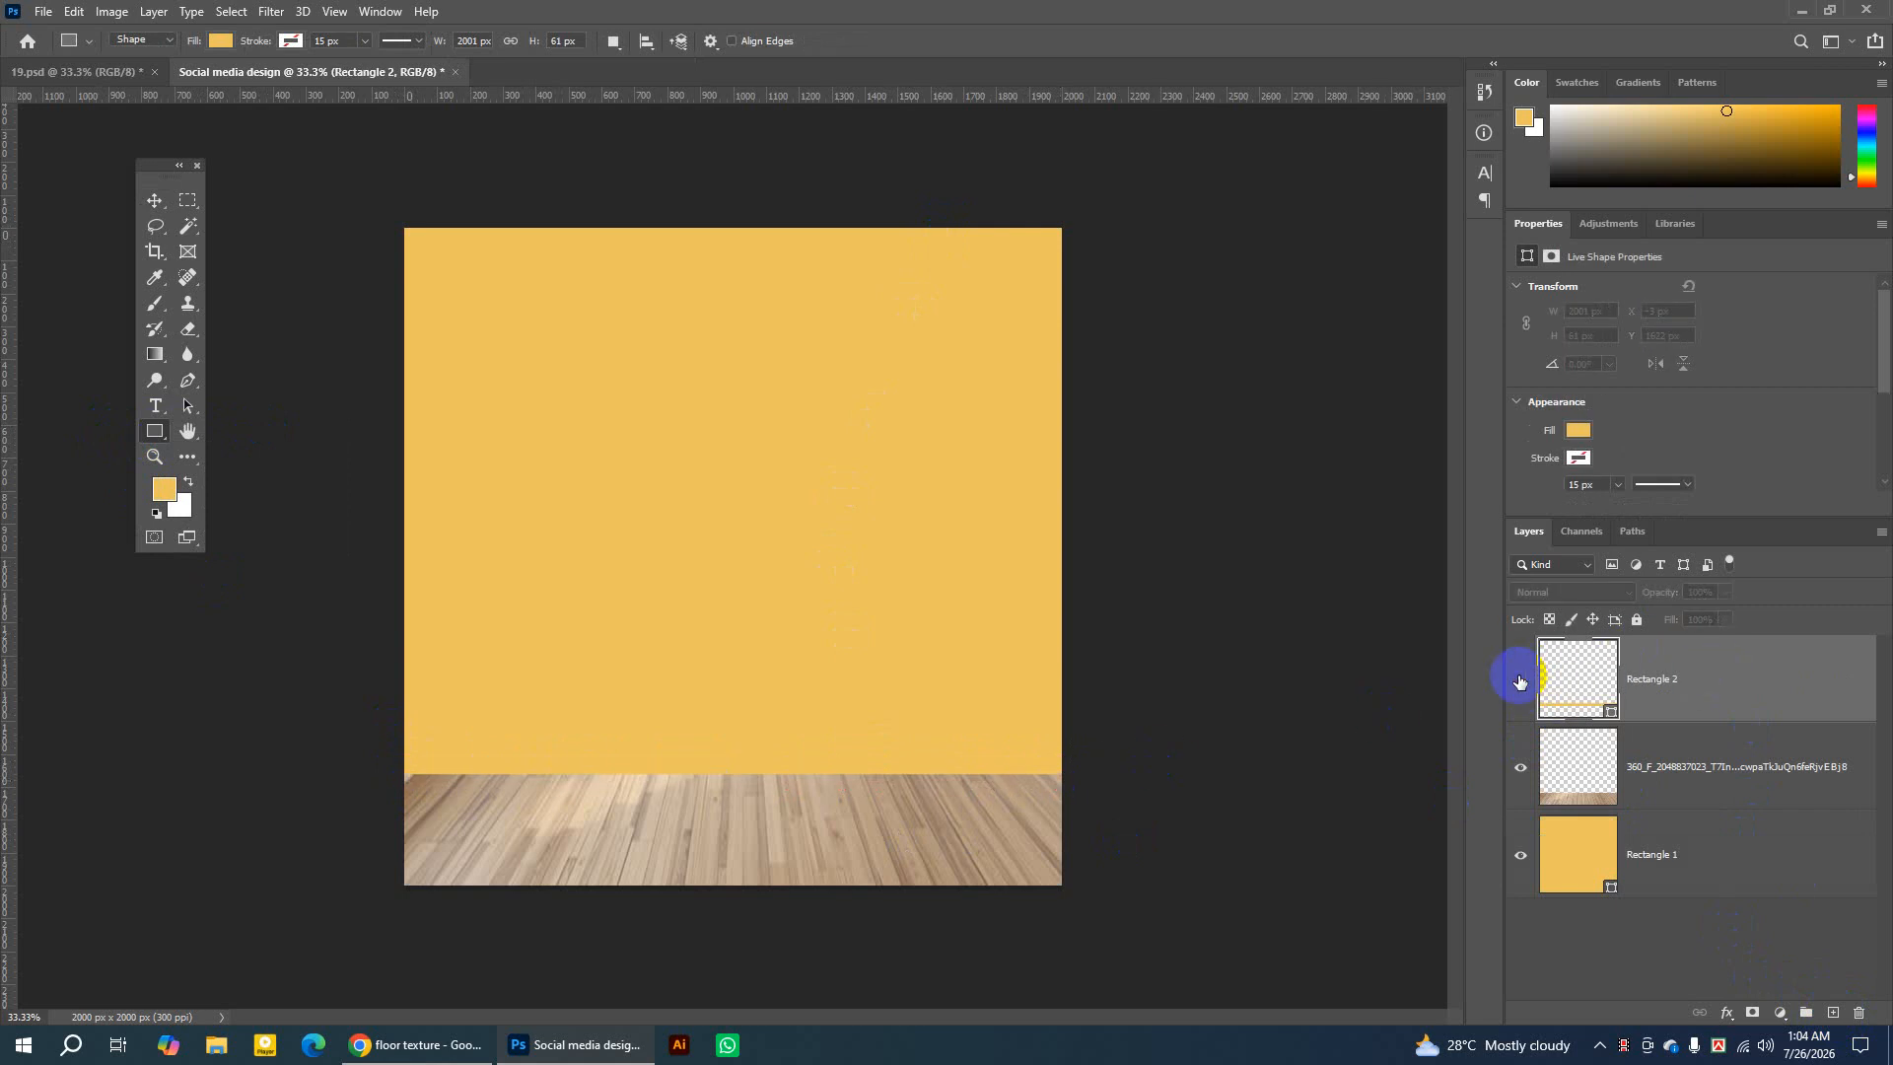
Show the rectangle along the floor's top edge again and give it a white Color Overlay layer style in Normal mode.
left_click(1520, 679)
double_click(1714, 679)
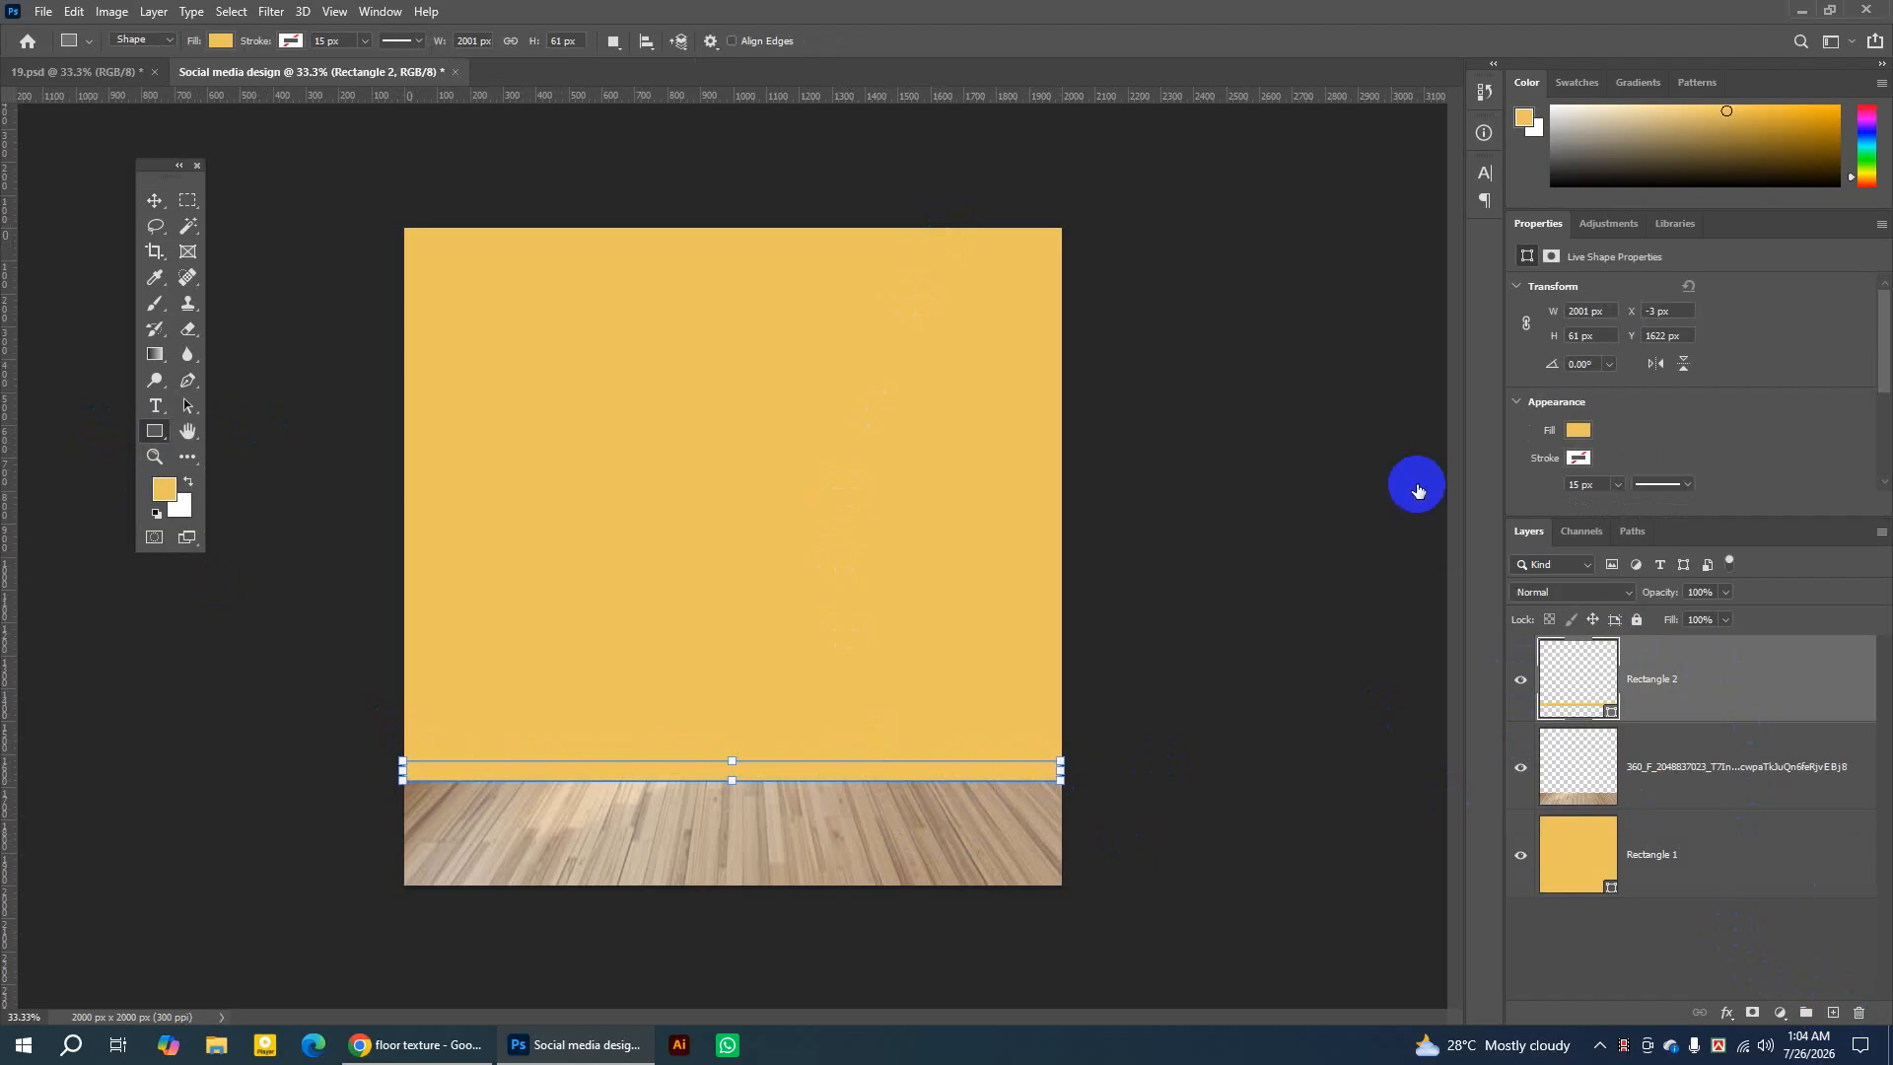
left_click_drag(1200, 239, 664, 216)
left_click(641, 482)
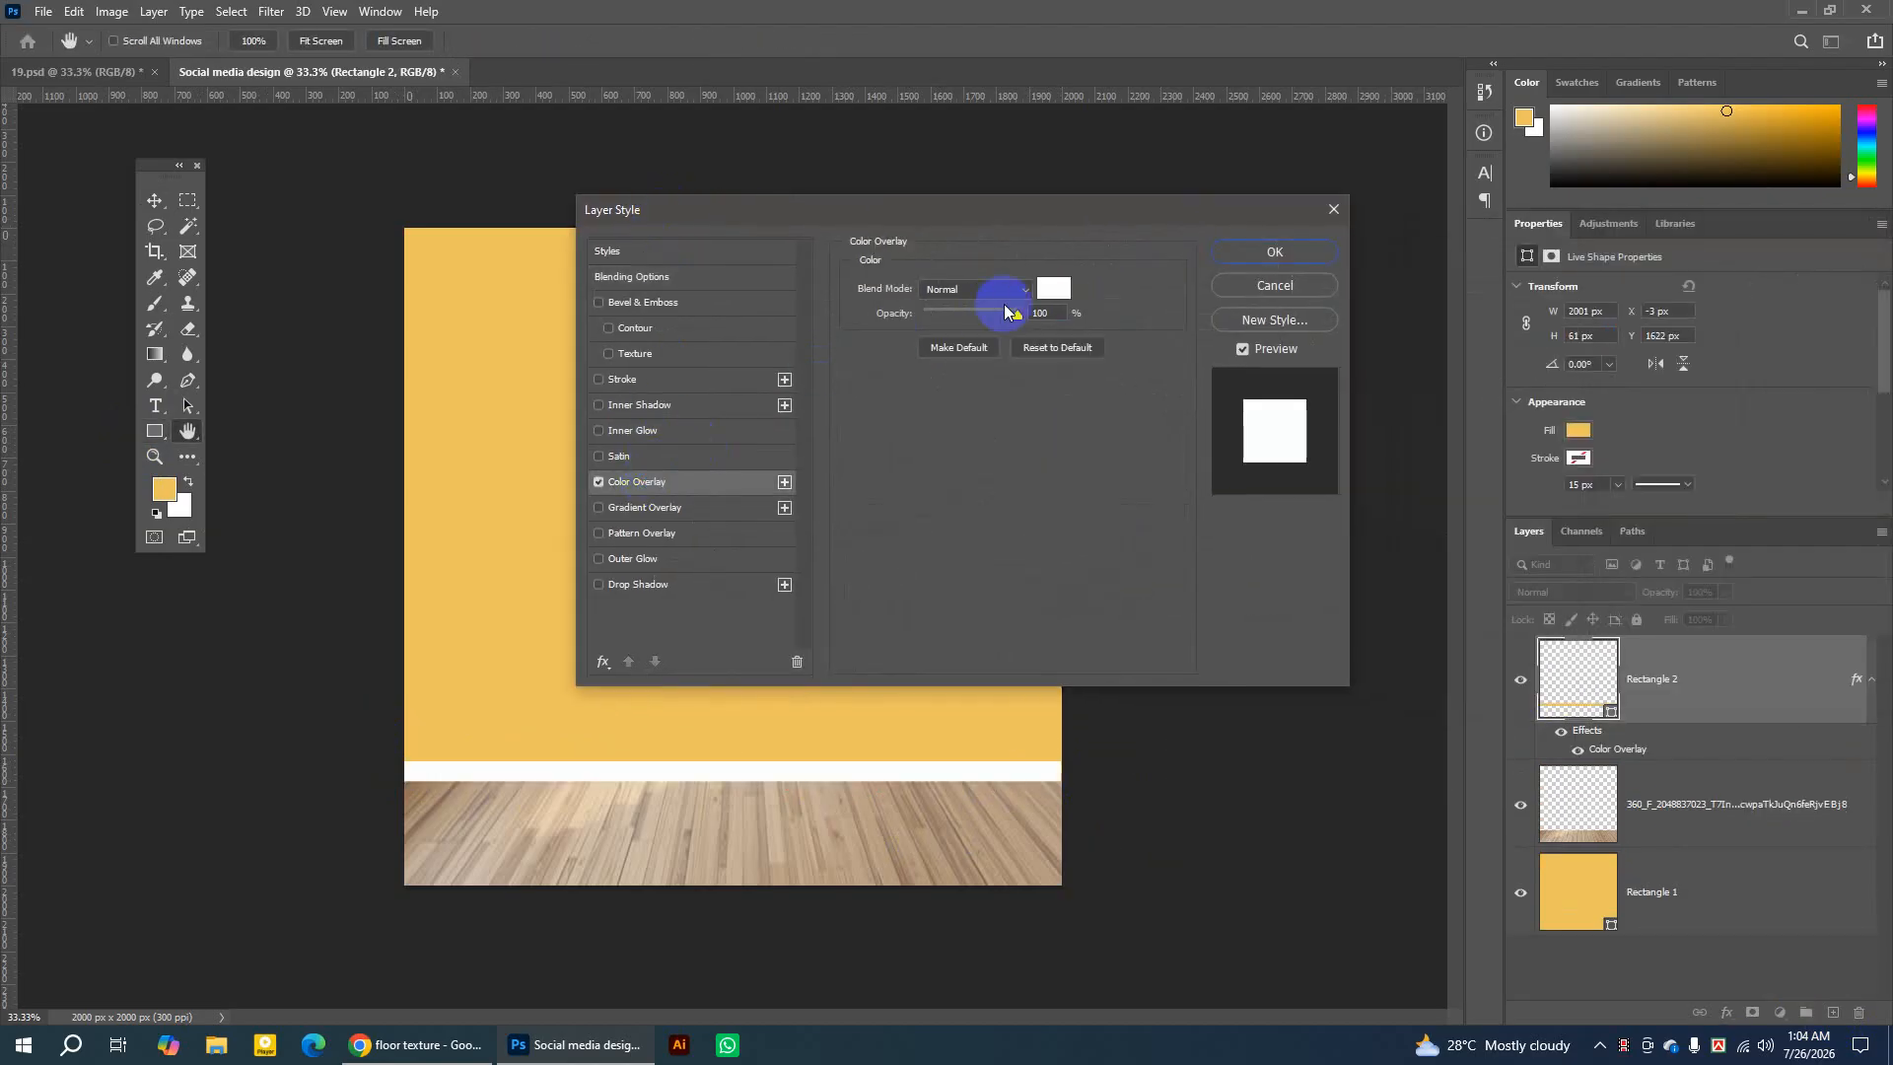
left_click(1048, 290)
left_click(1187, 405)
left_click(1154, 385)
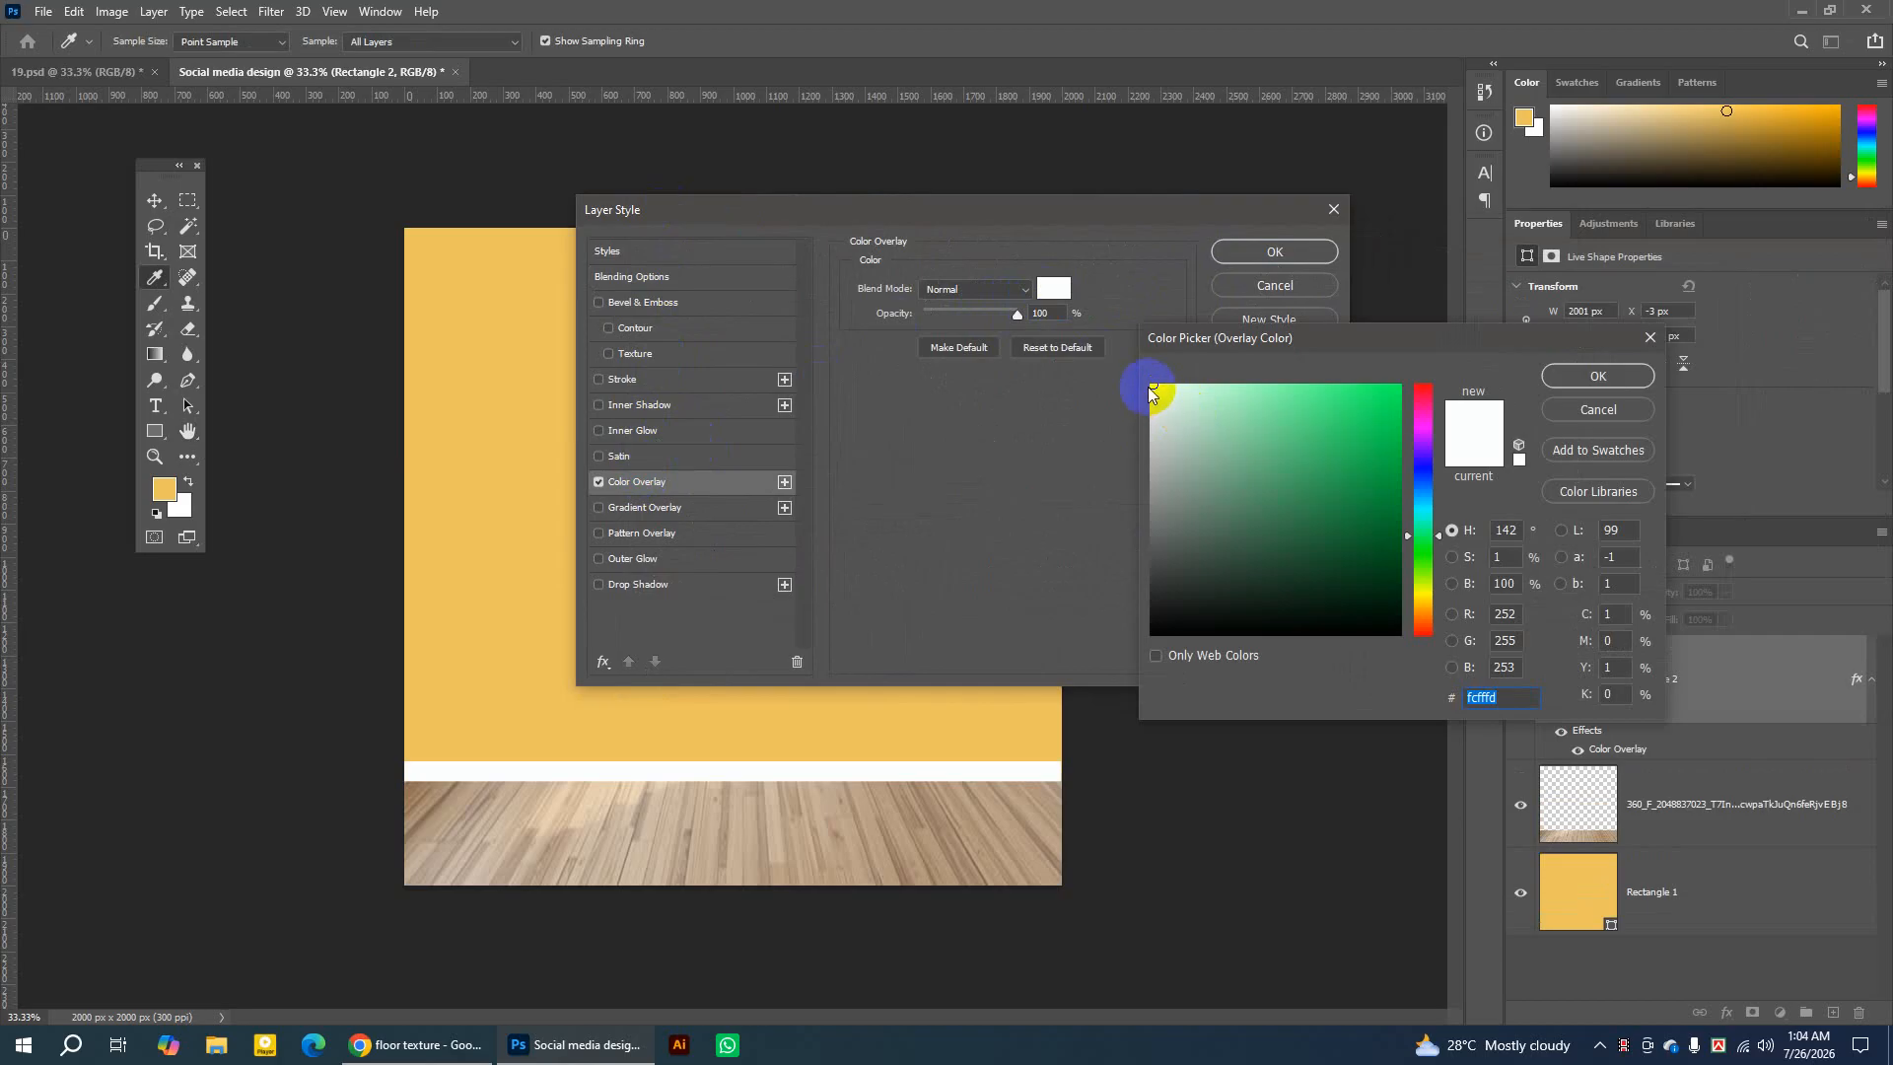
left_click(1519, 459)
left_click(1583, 374)
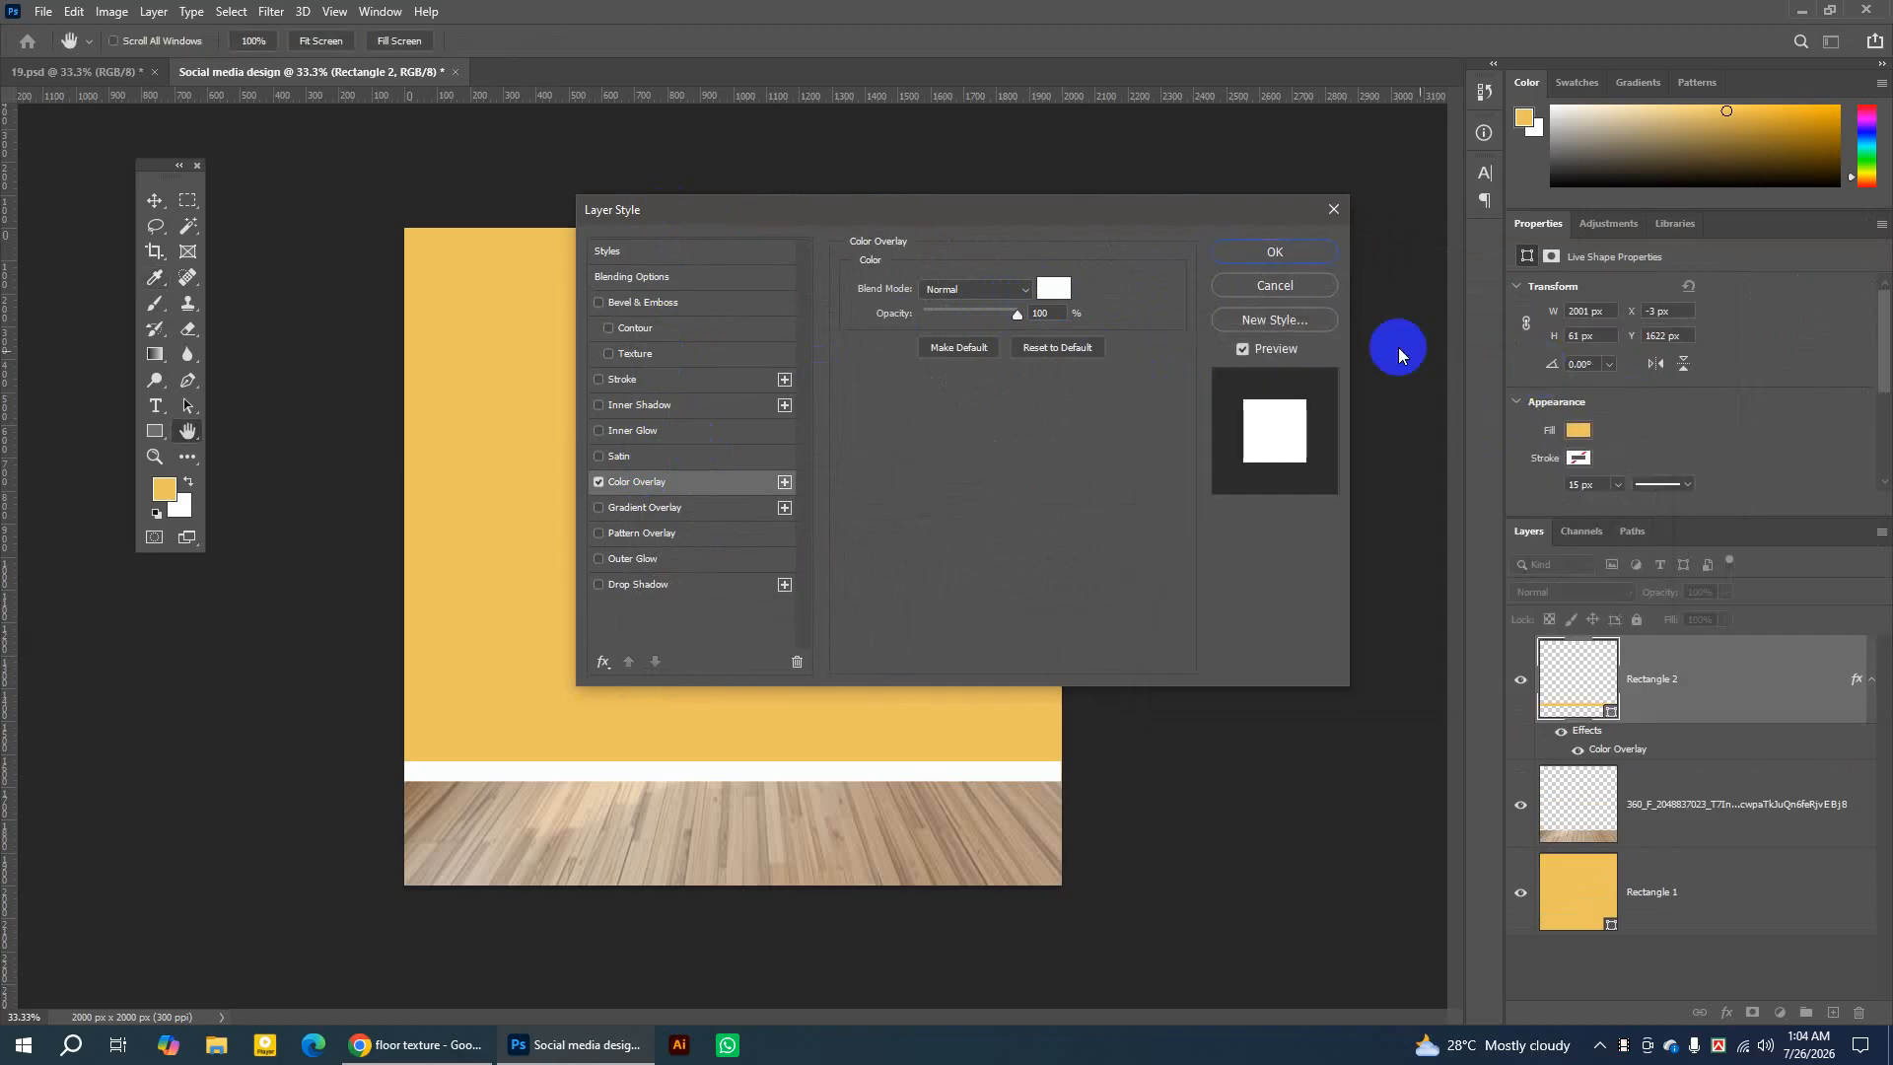
Add a Drop Shadow to the white skirting rectangle with its size set to 10 px and apply the layer style.
left_click(643, 585)
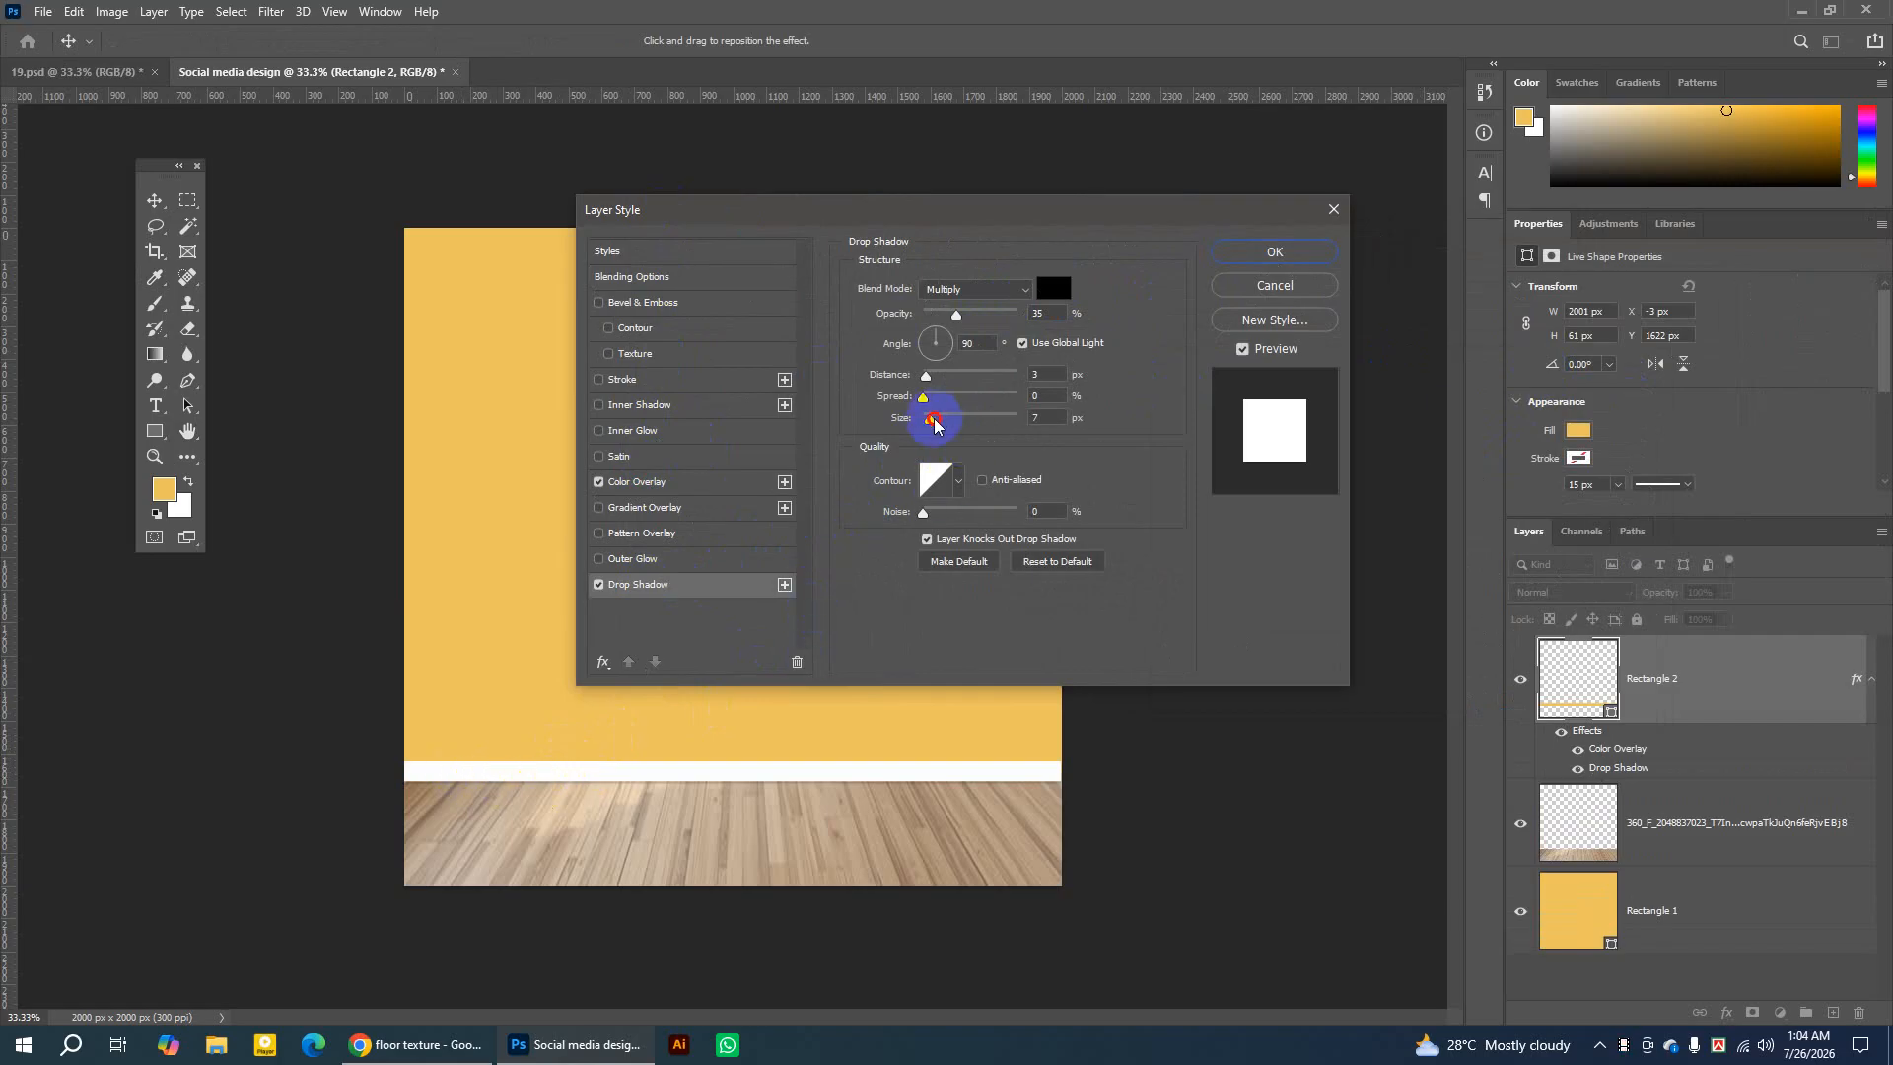
left_click_drag(934, 423, 942, 423)
left_click(1250, 254)
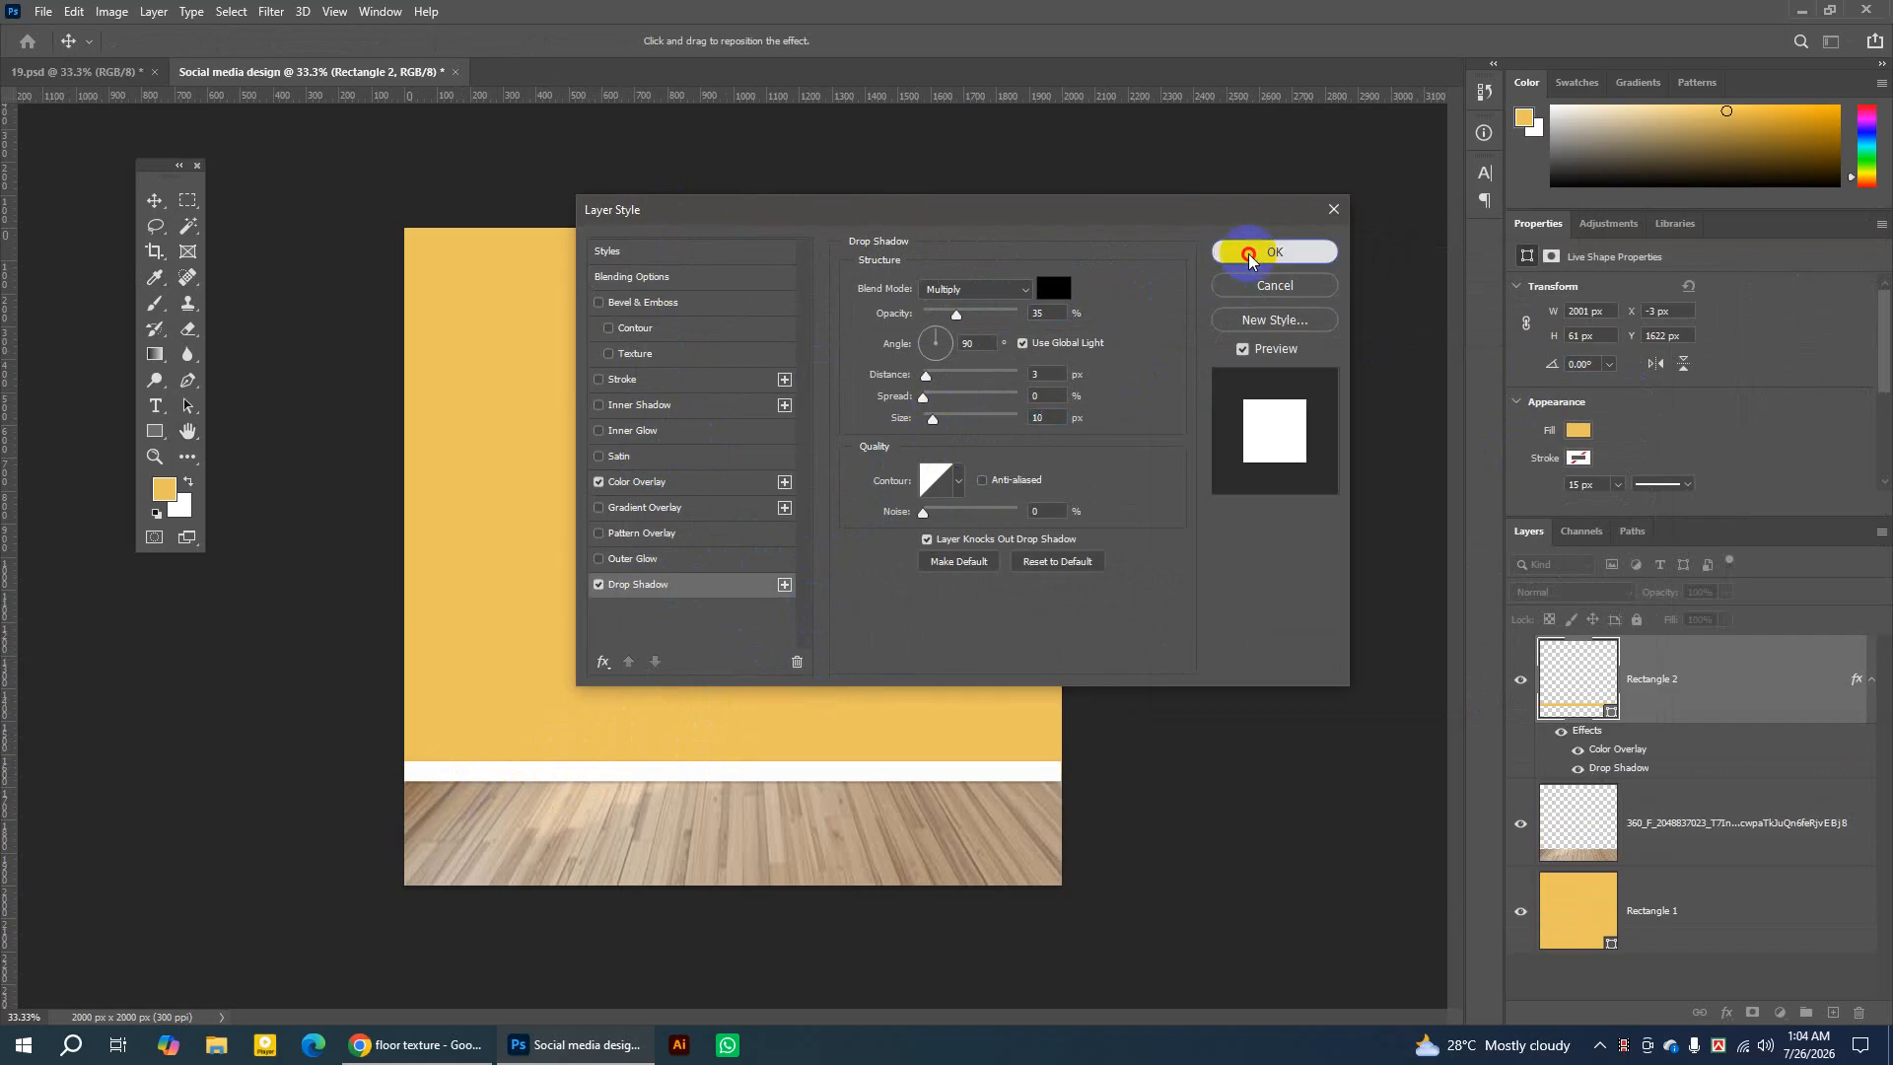
left_click(172, 207)
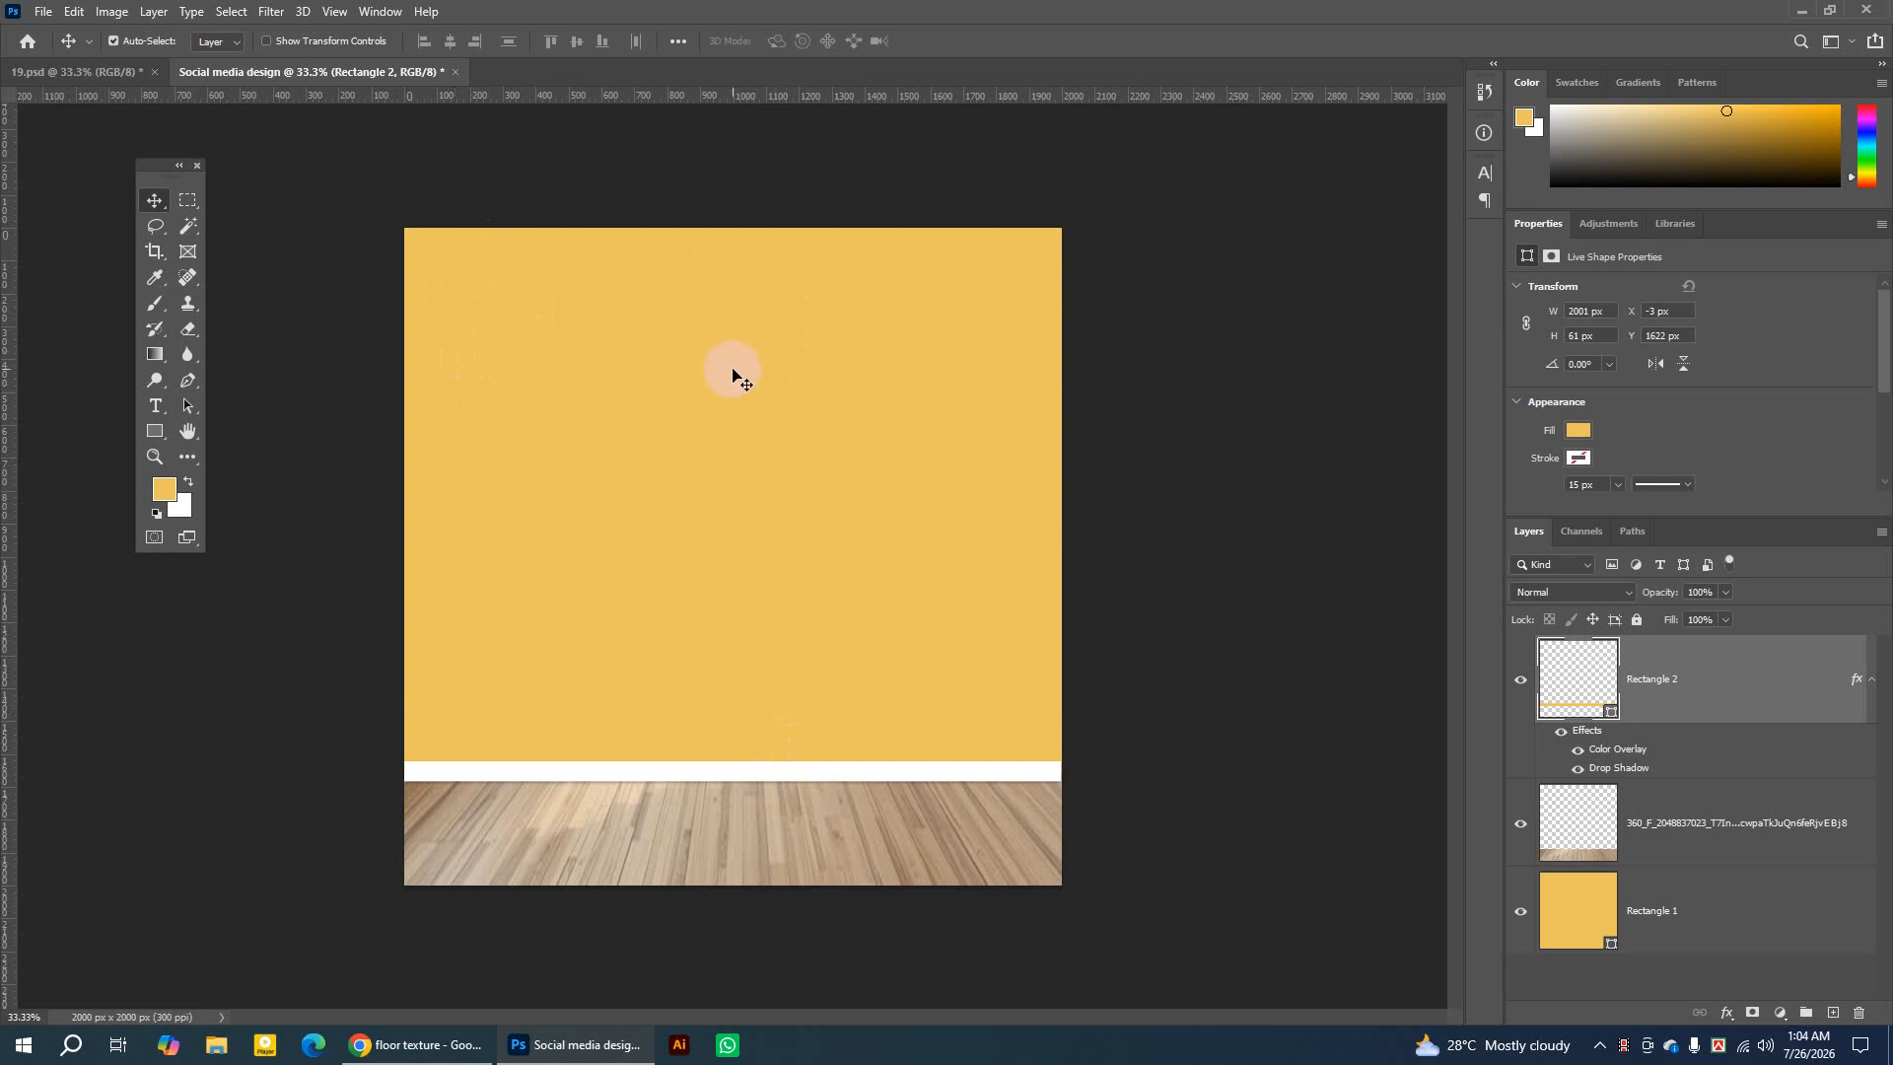
Examine the black wall layer Screenshot_48 in 19.psd's Background group by toggling its visibility, with Auto-Select kept on Layer.
left_click(69, 75)
left_click(473, 449)
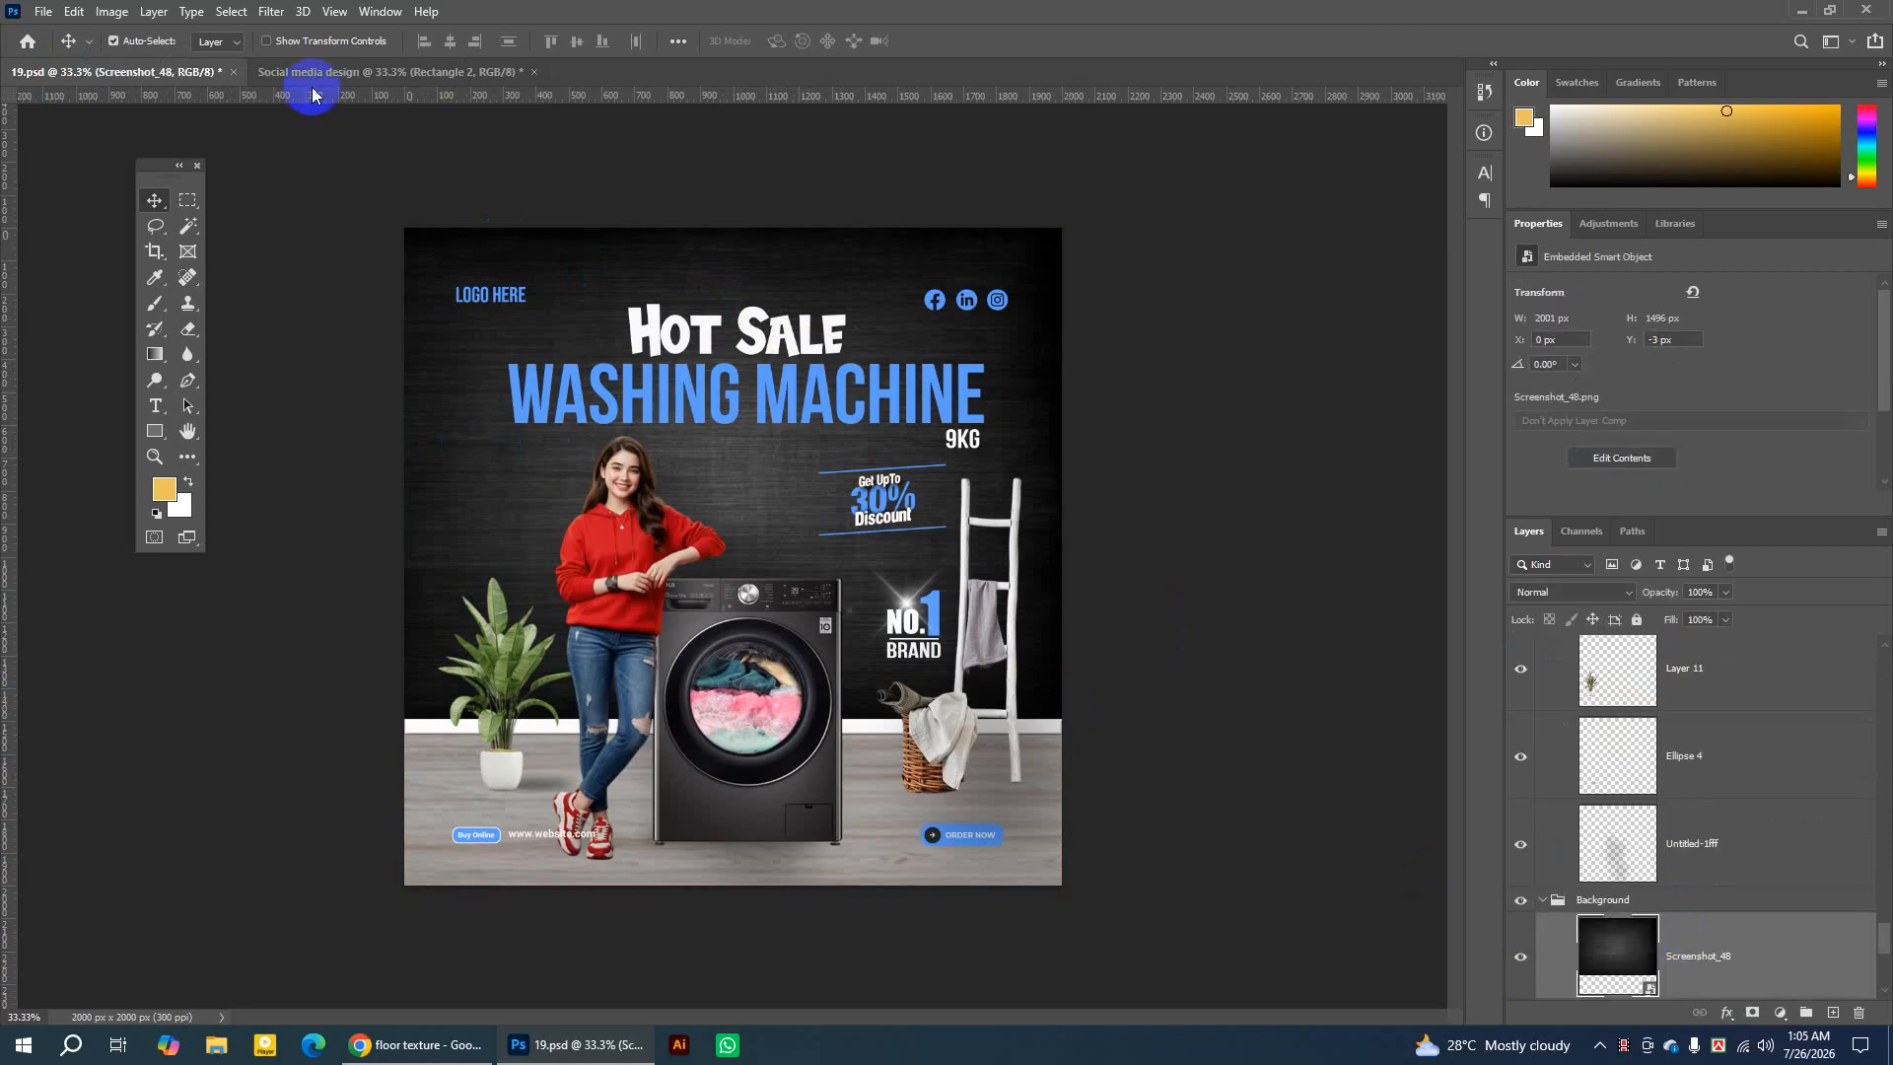
left_click(239, 40)
left_click(222, 69)
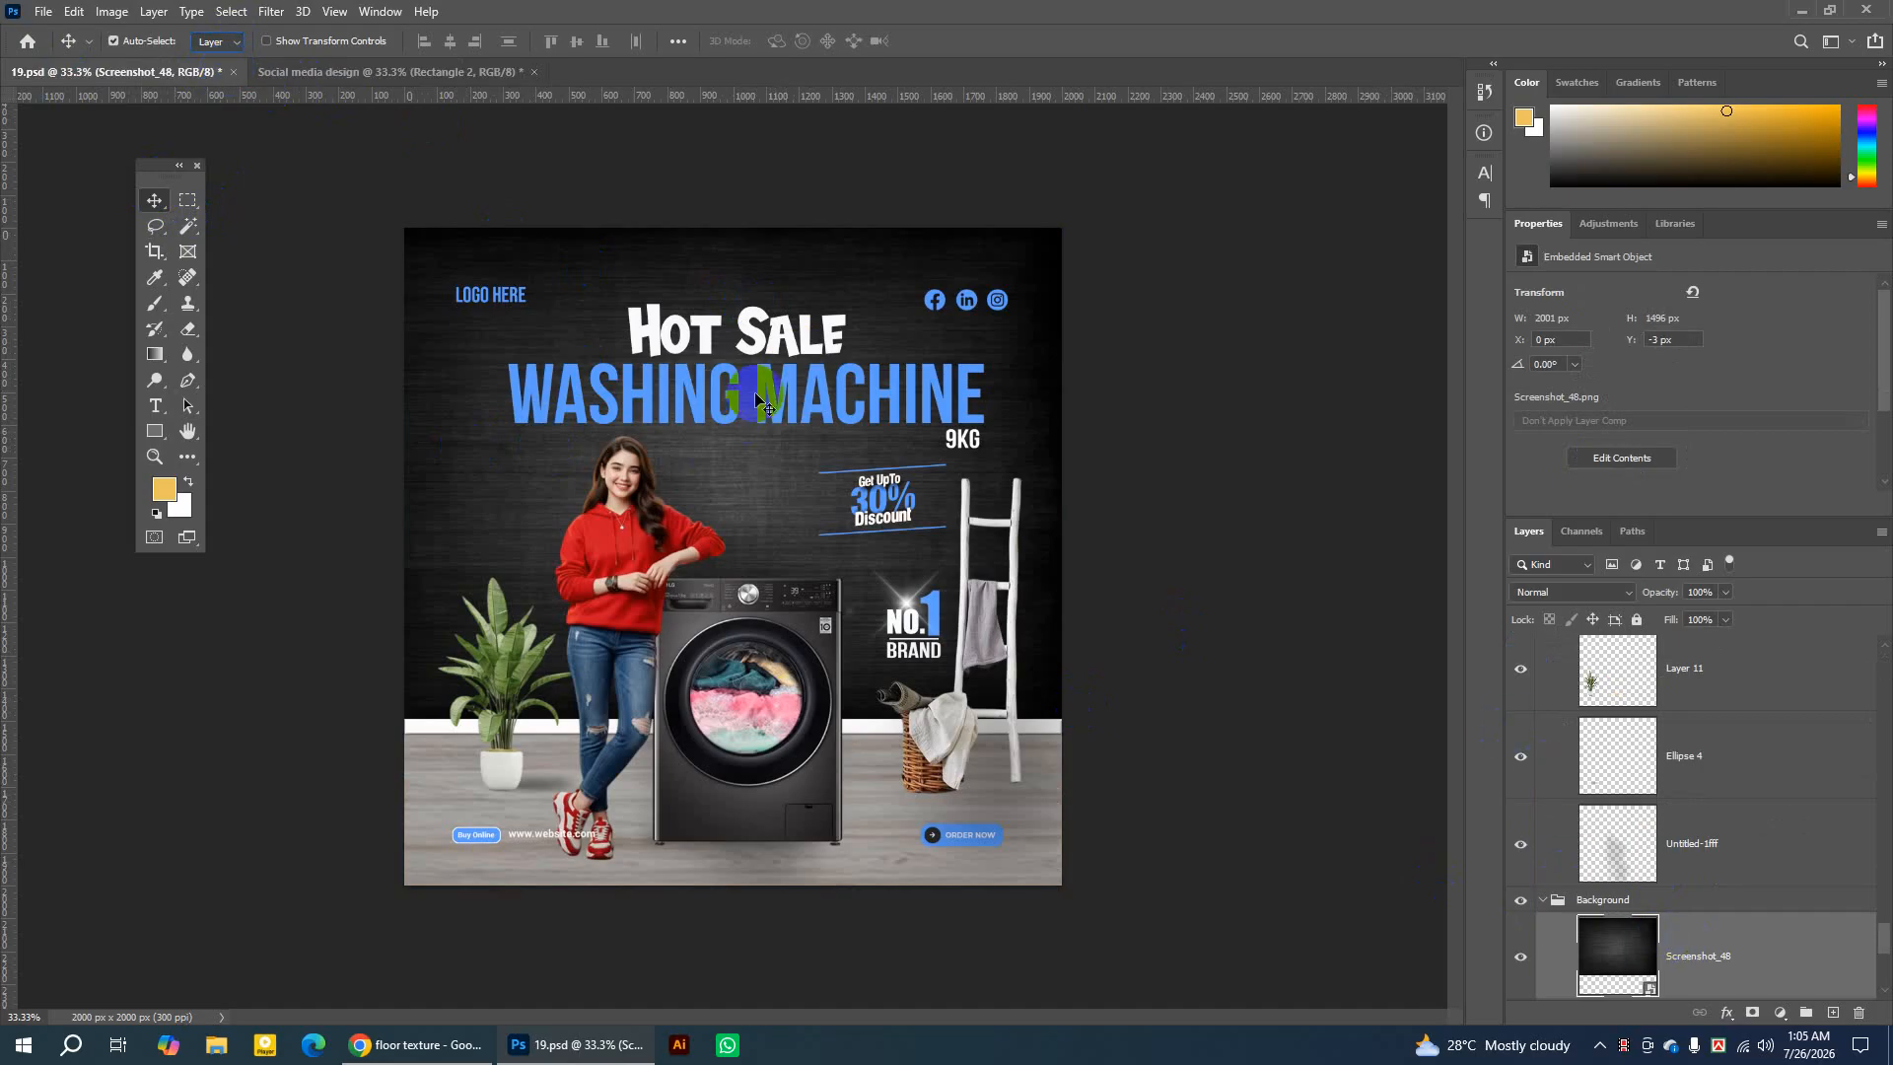
mouse_move(460, 355)
left_mouse_down()
mouse_move(580, 345)
mouse_move(476, 357)
left_mouse_up()
scroll(1732, 960, "down", 1)
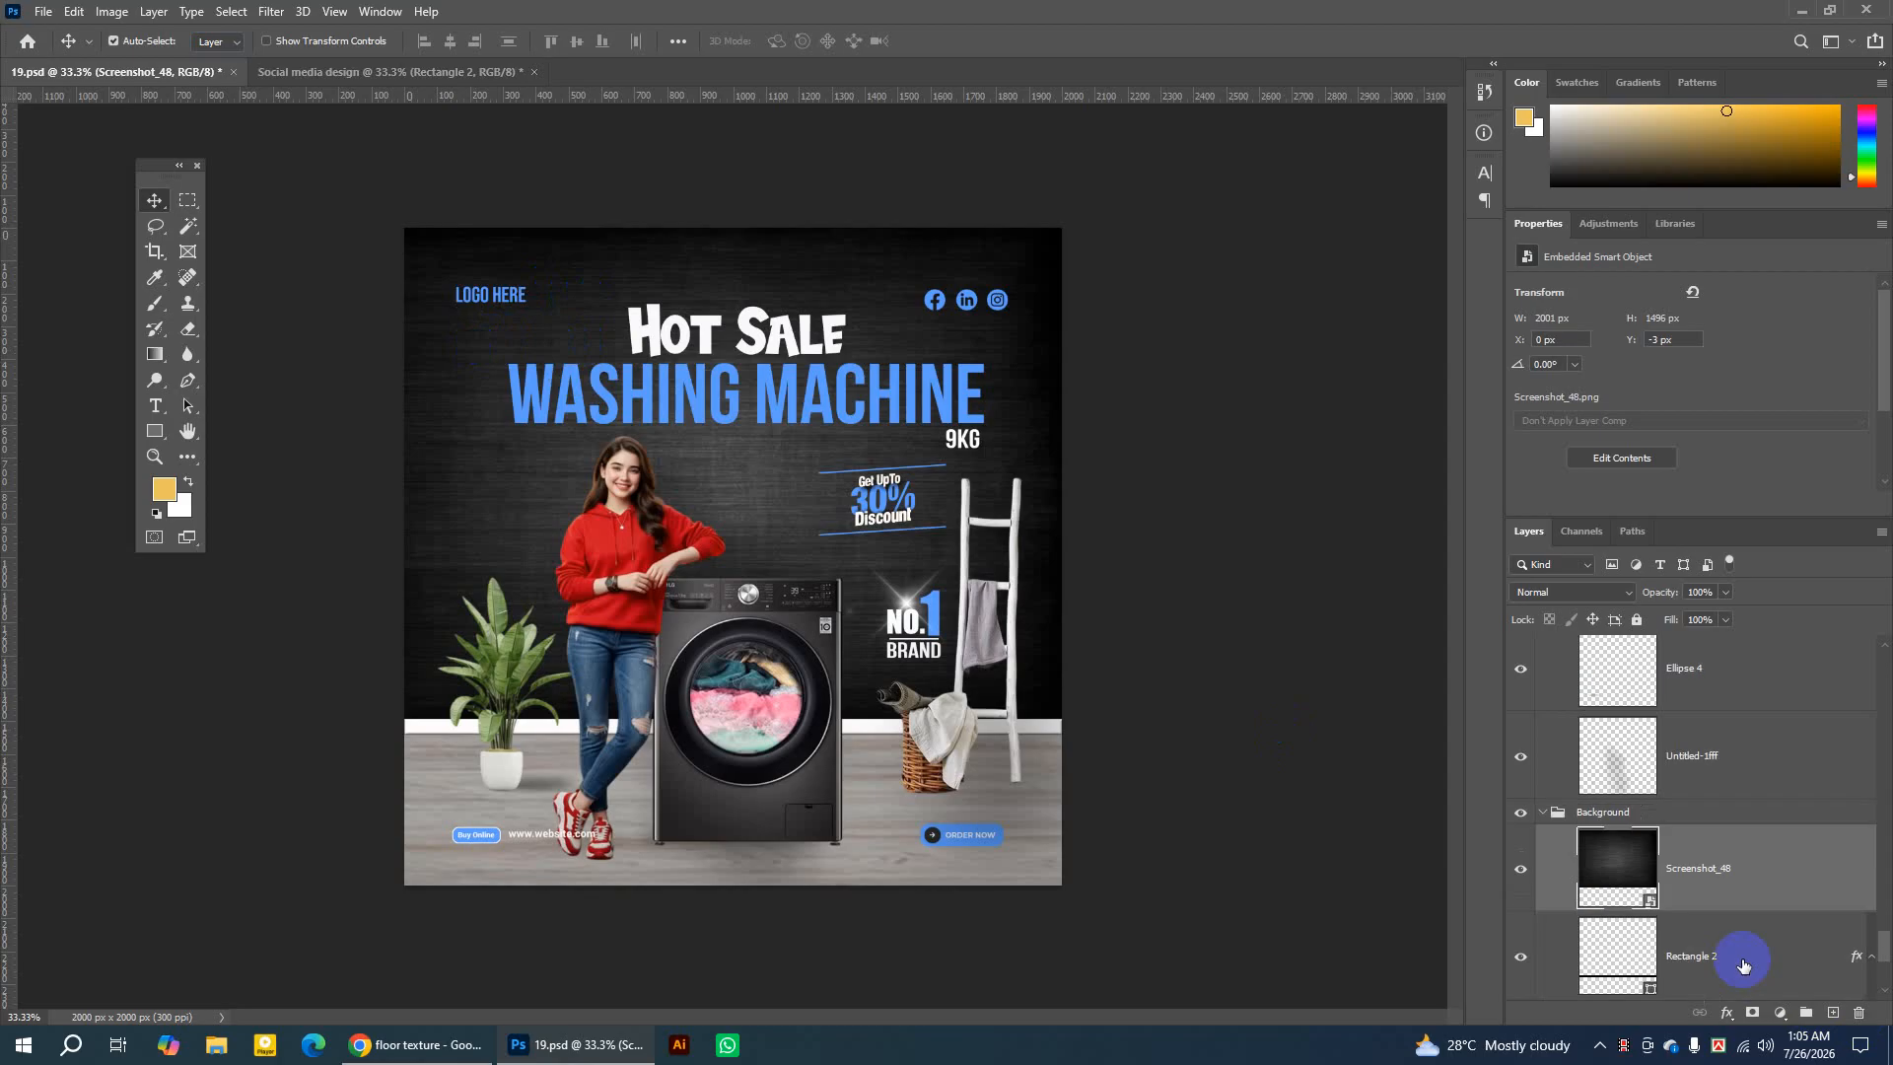
left_click(1521, 869)
left_click(1521, 872)
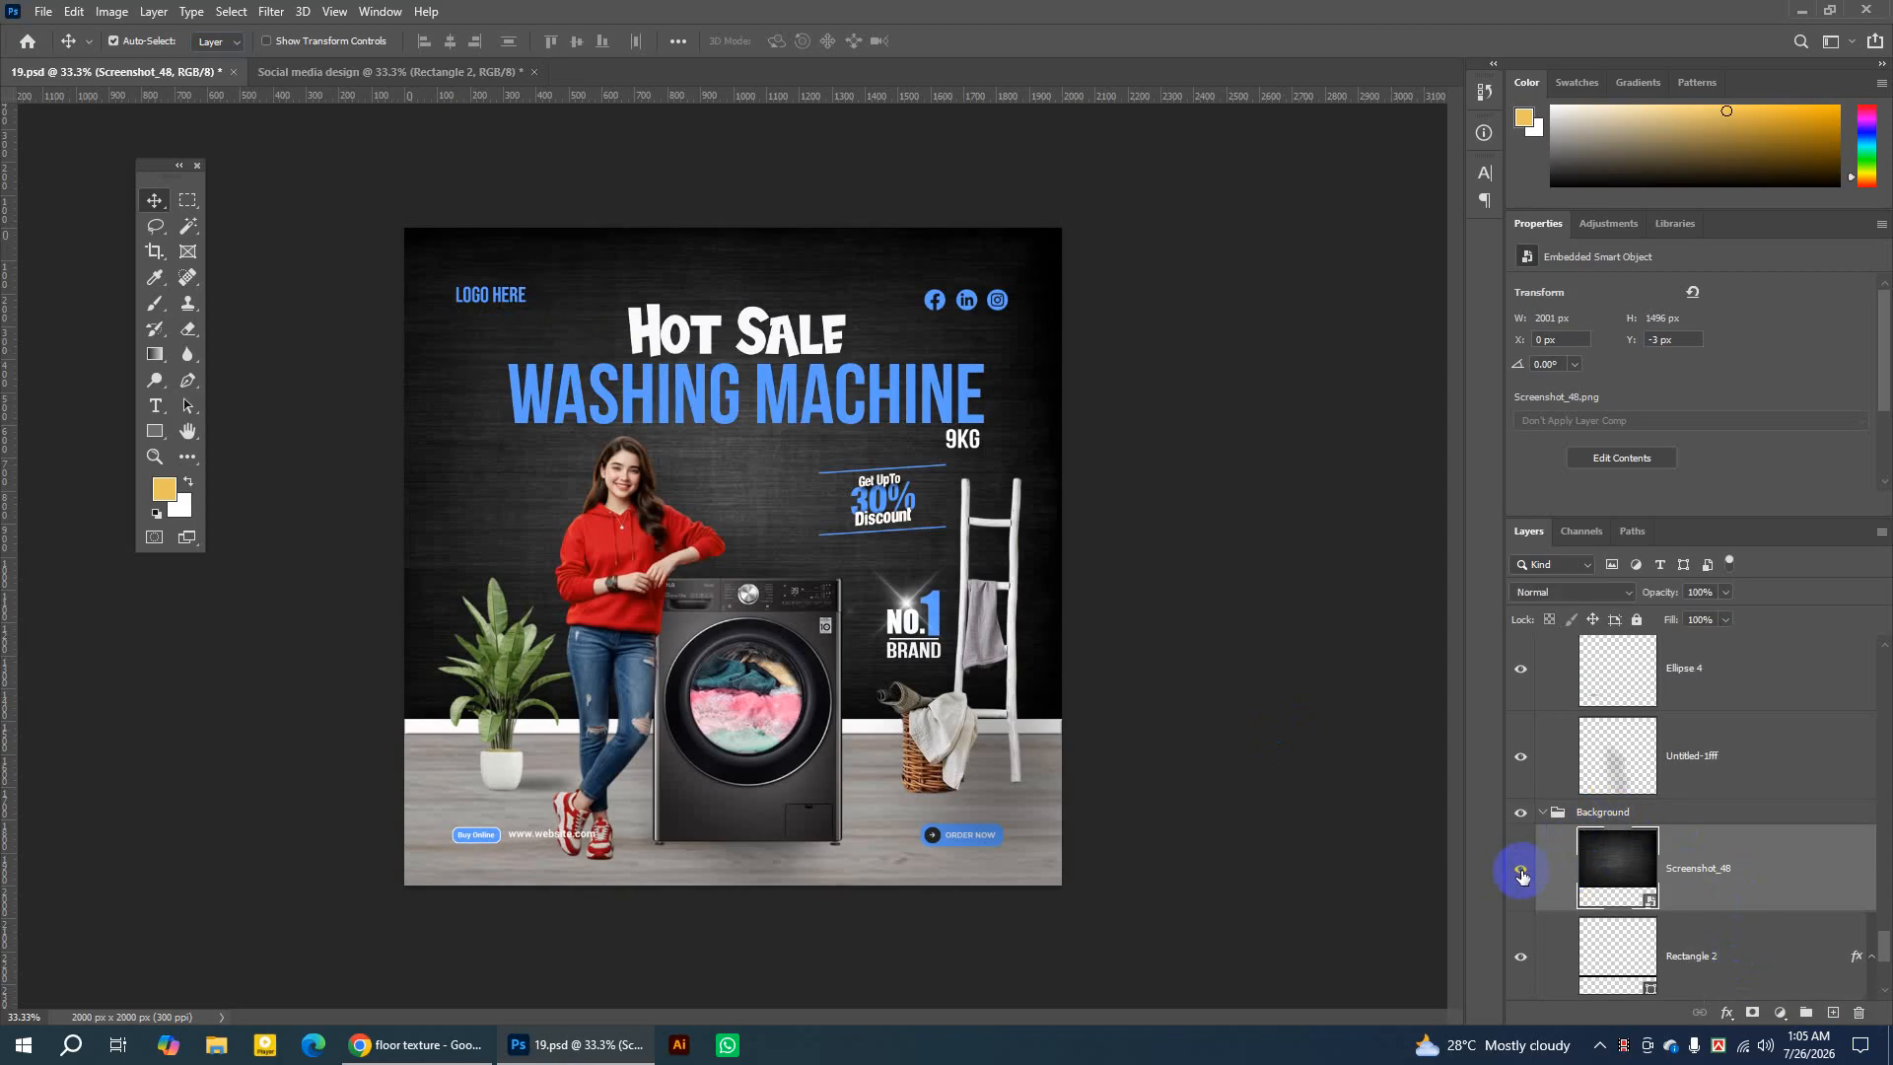
Switch to Chrome, open the Dark Floor image preview and browse the floor texture results for a dark wall texture.
left_click(433, 1049)
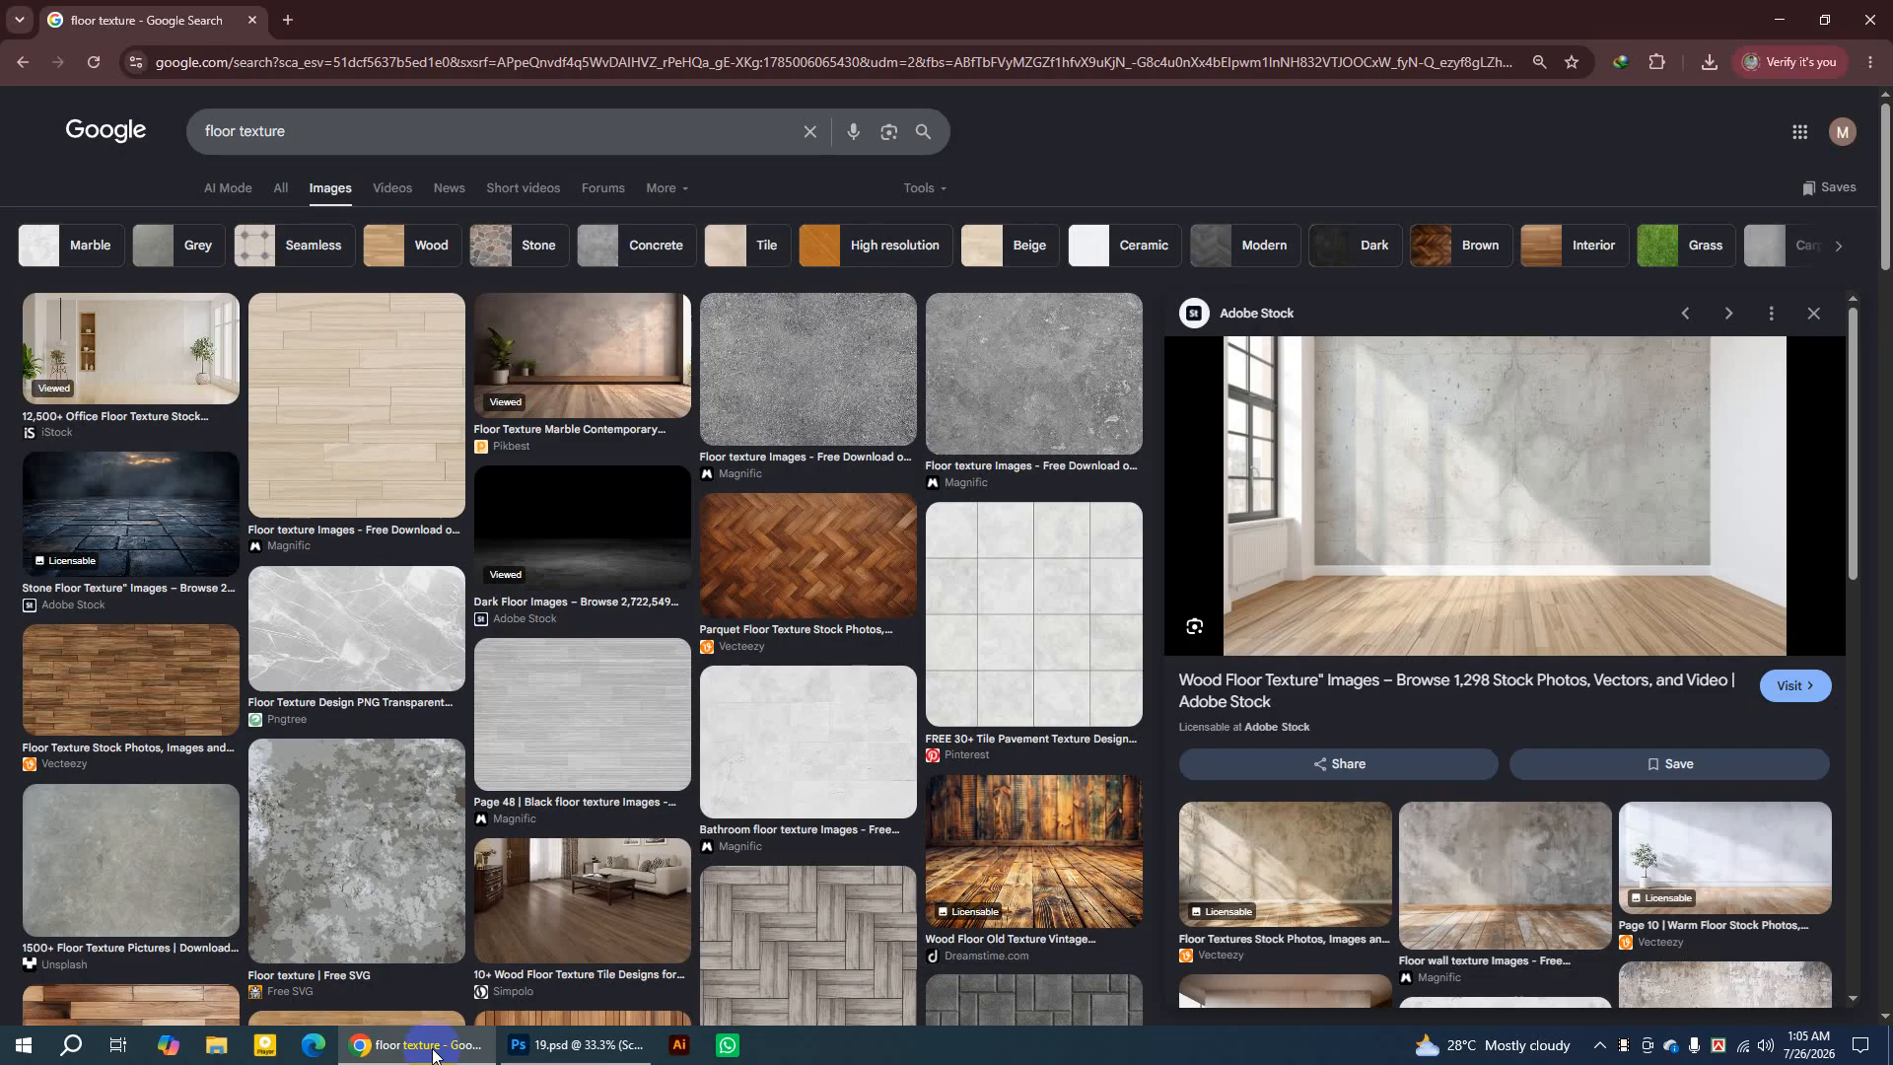
left_click(620, 542)
scroll(1450, 592, "down", 3)
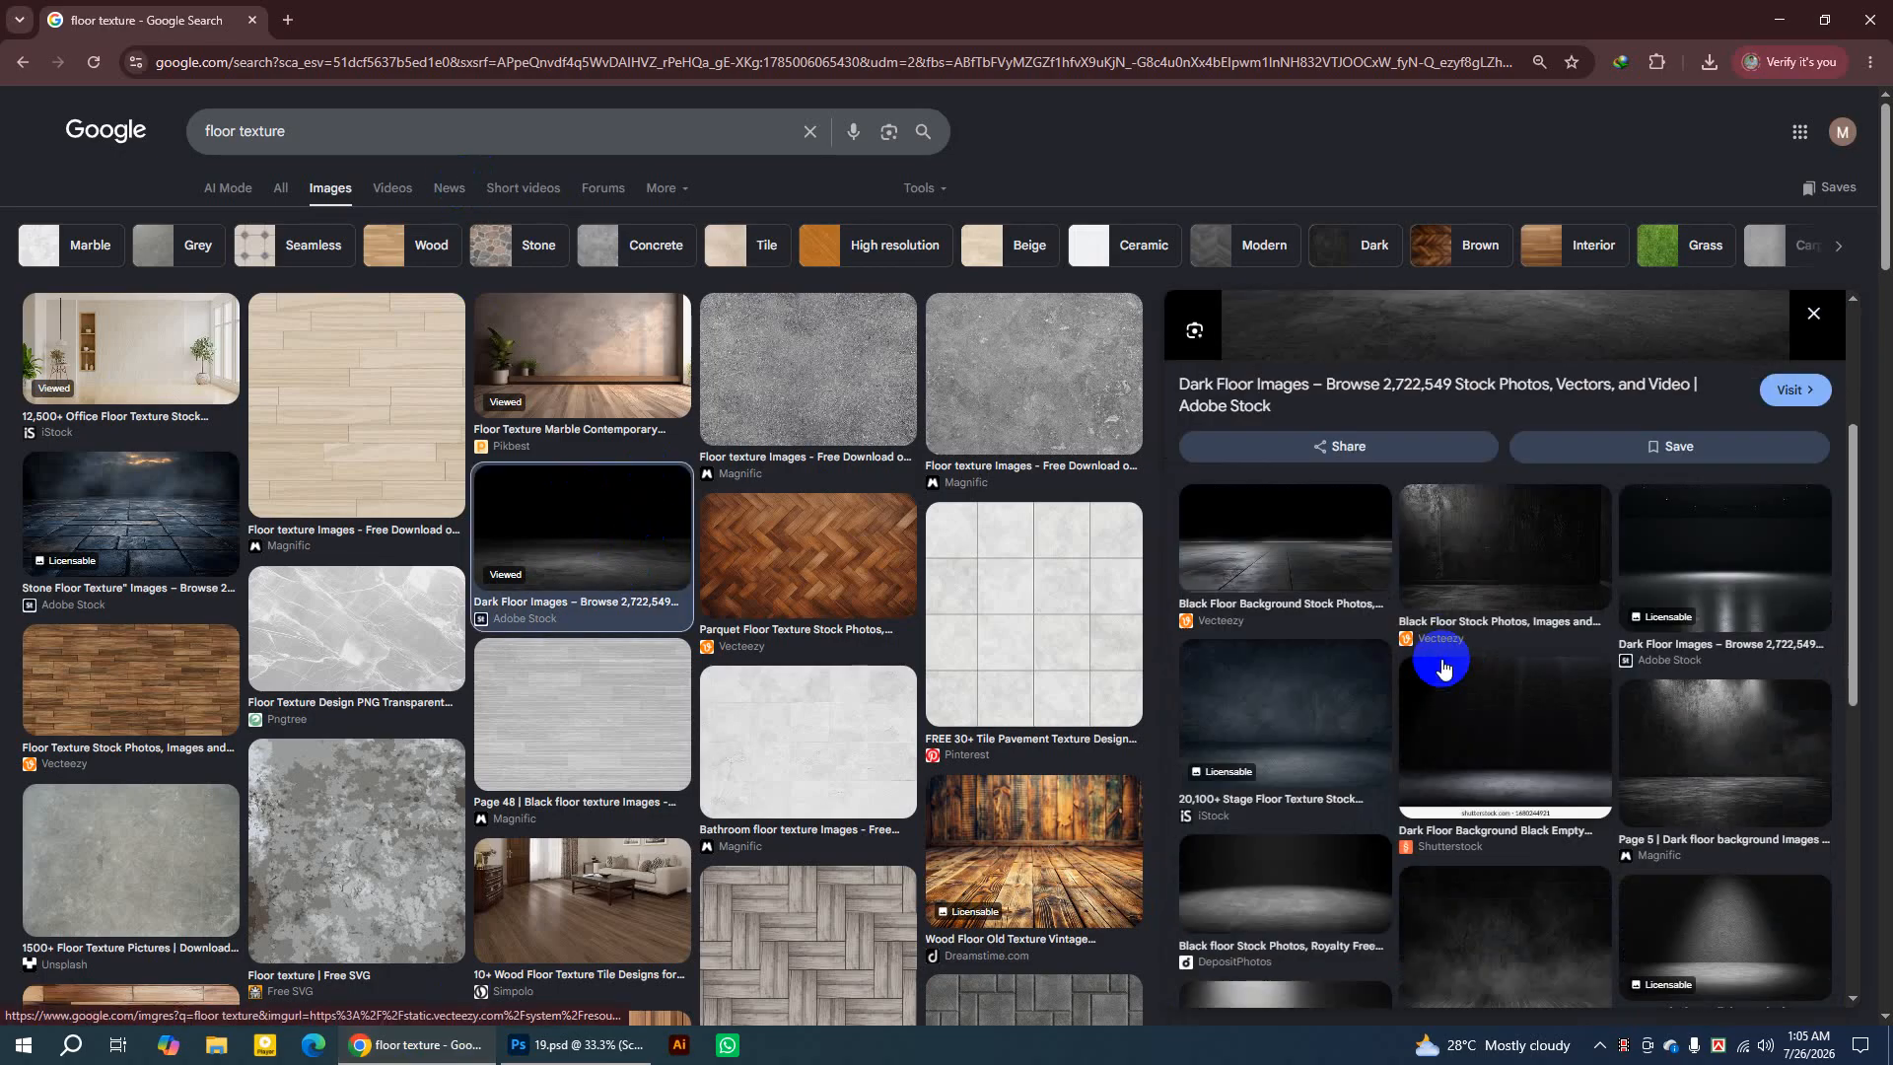
scroll(385, 614, "down", 7)
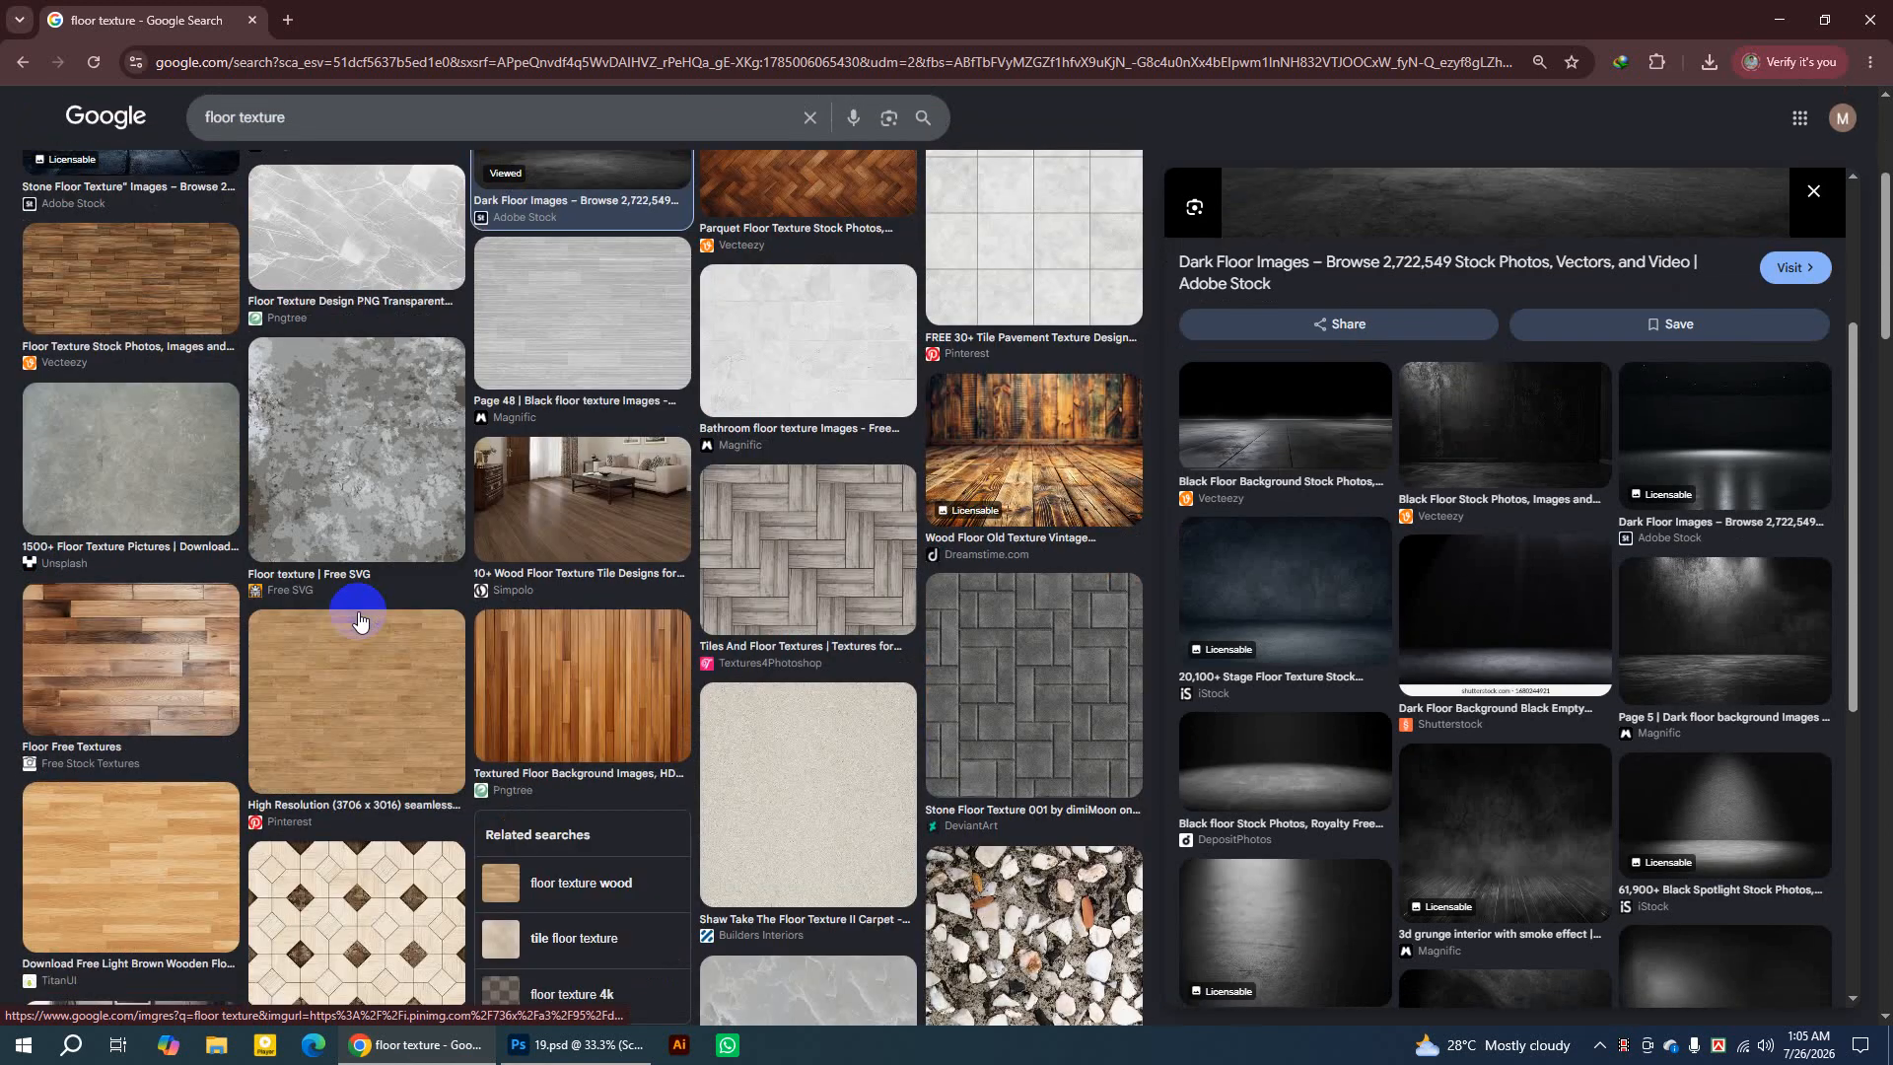
scroll(773, 579, "down", 3)
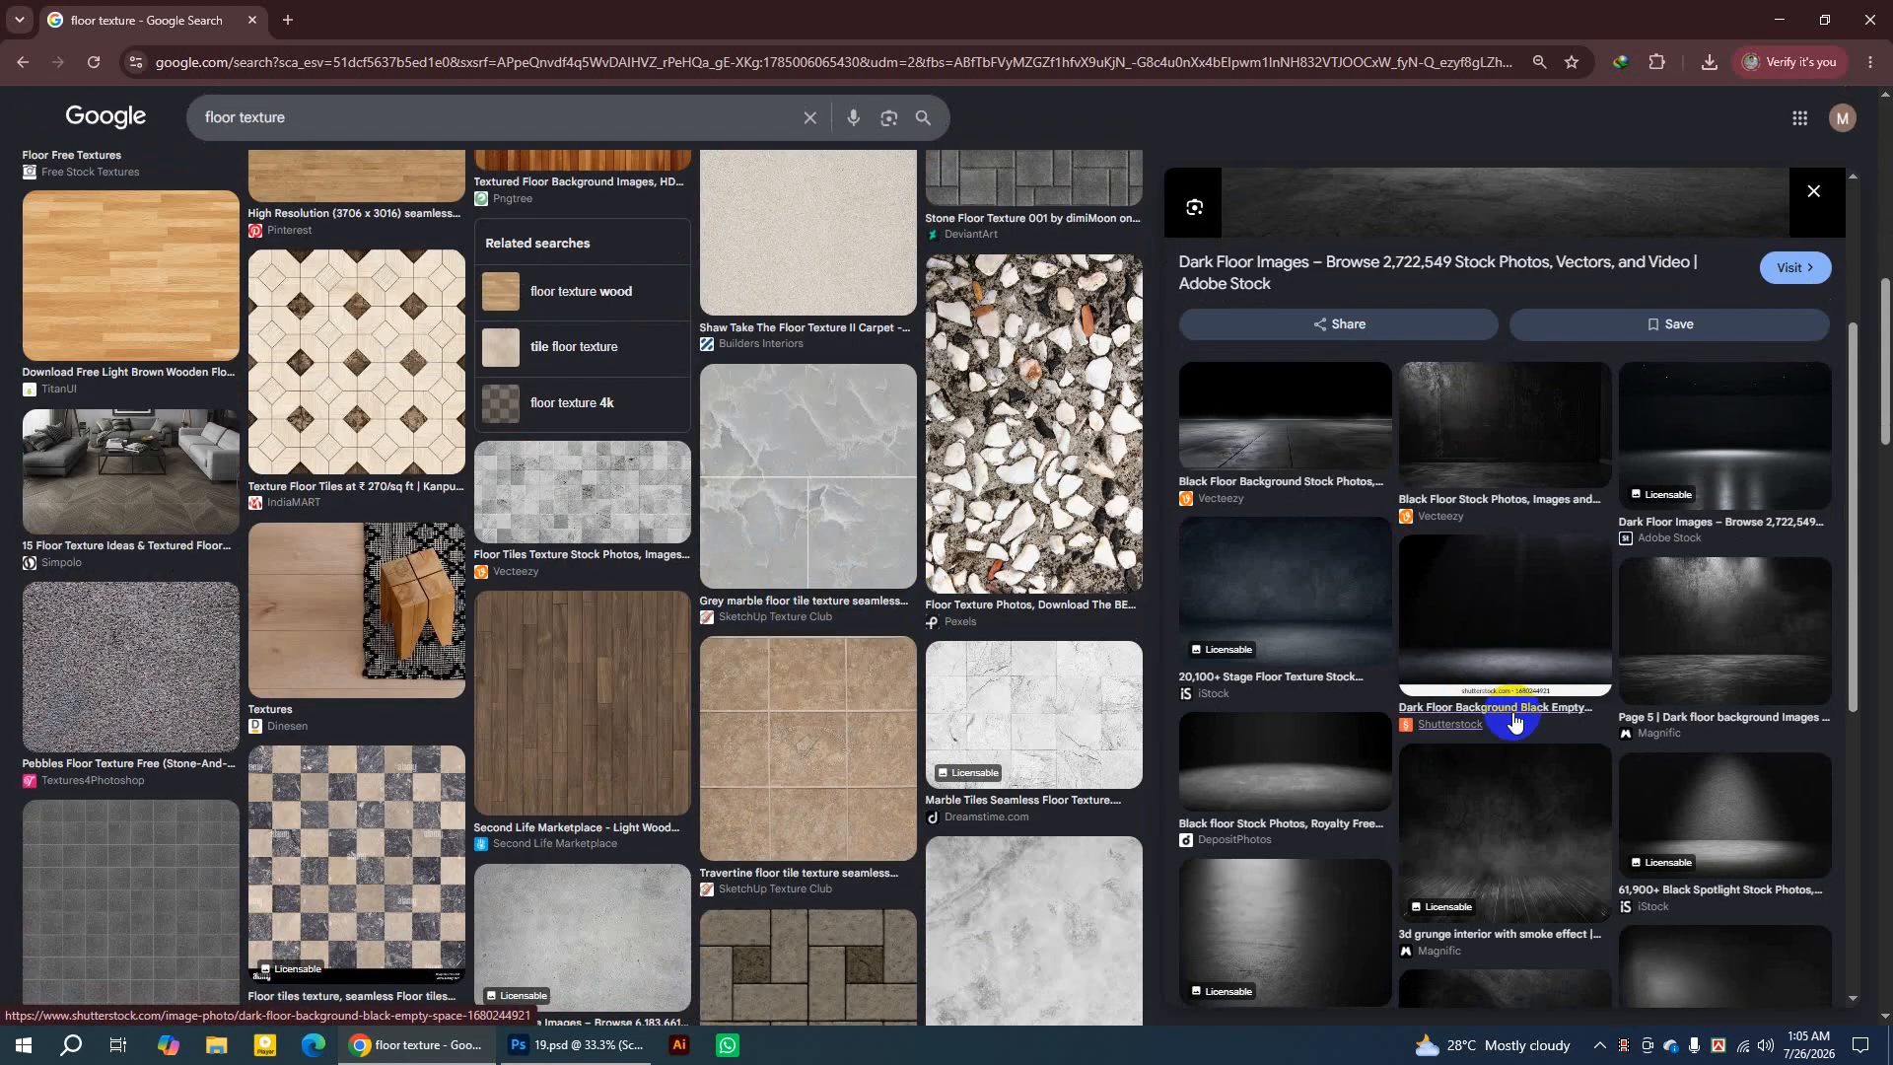
scroll(1514, 722, "down", 1)
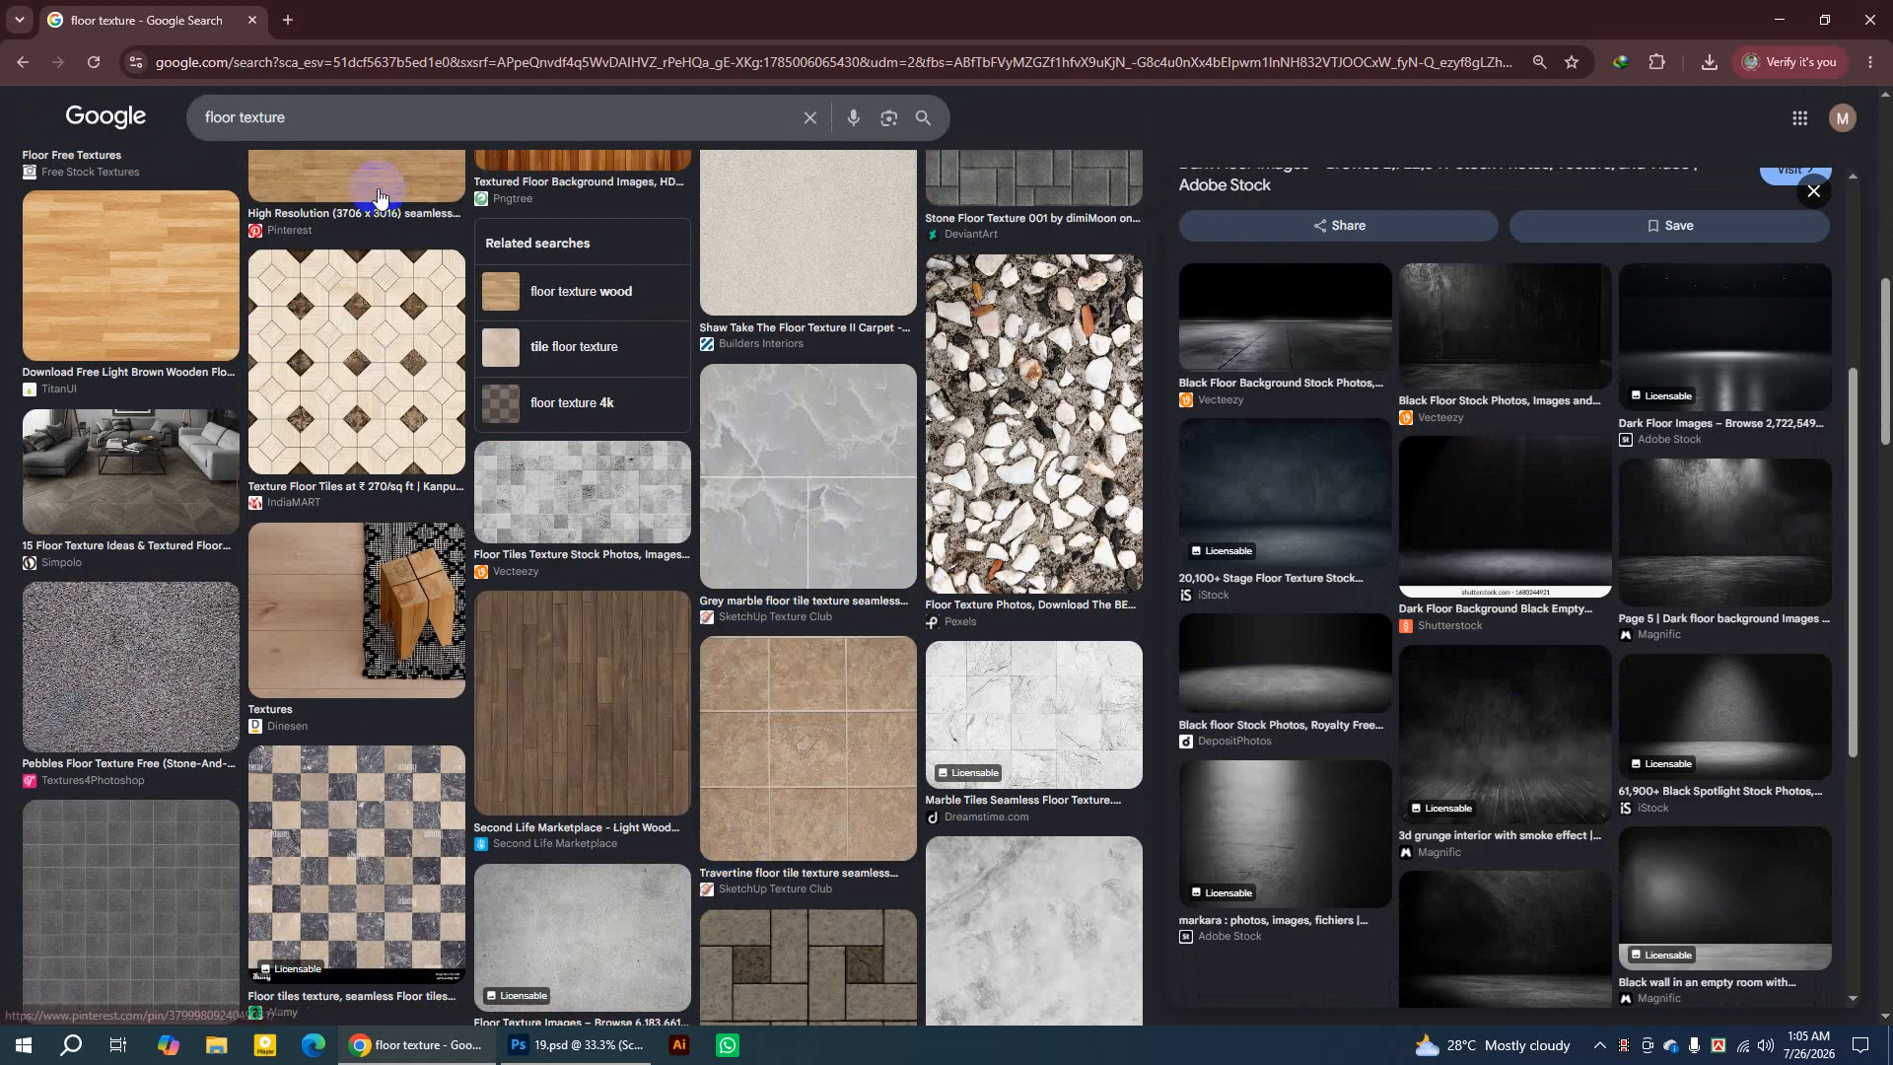
Replace the Google Images query with "black texture background" and run the search.
left_click(284, 119)
left_click_drag(284, 118, 192, 124)
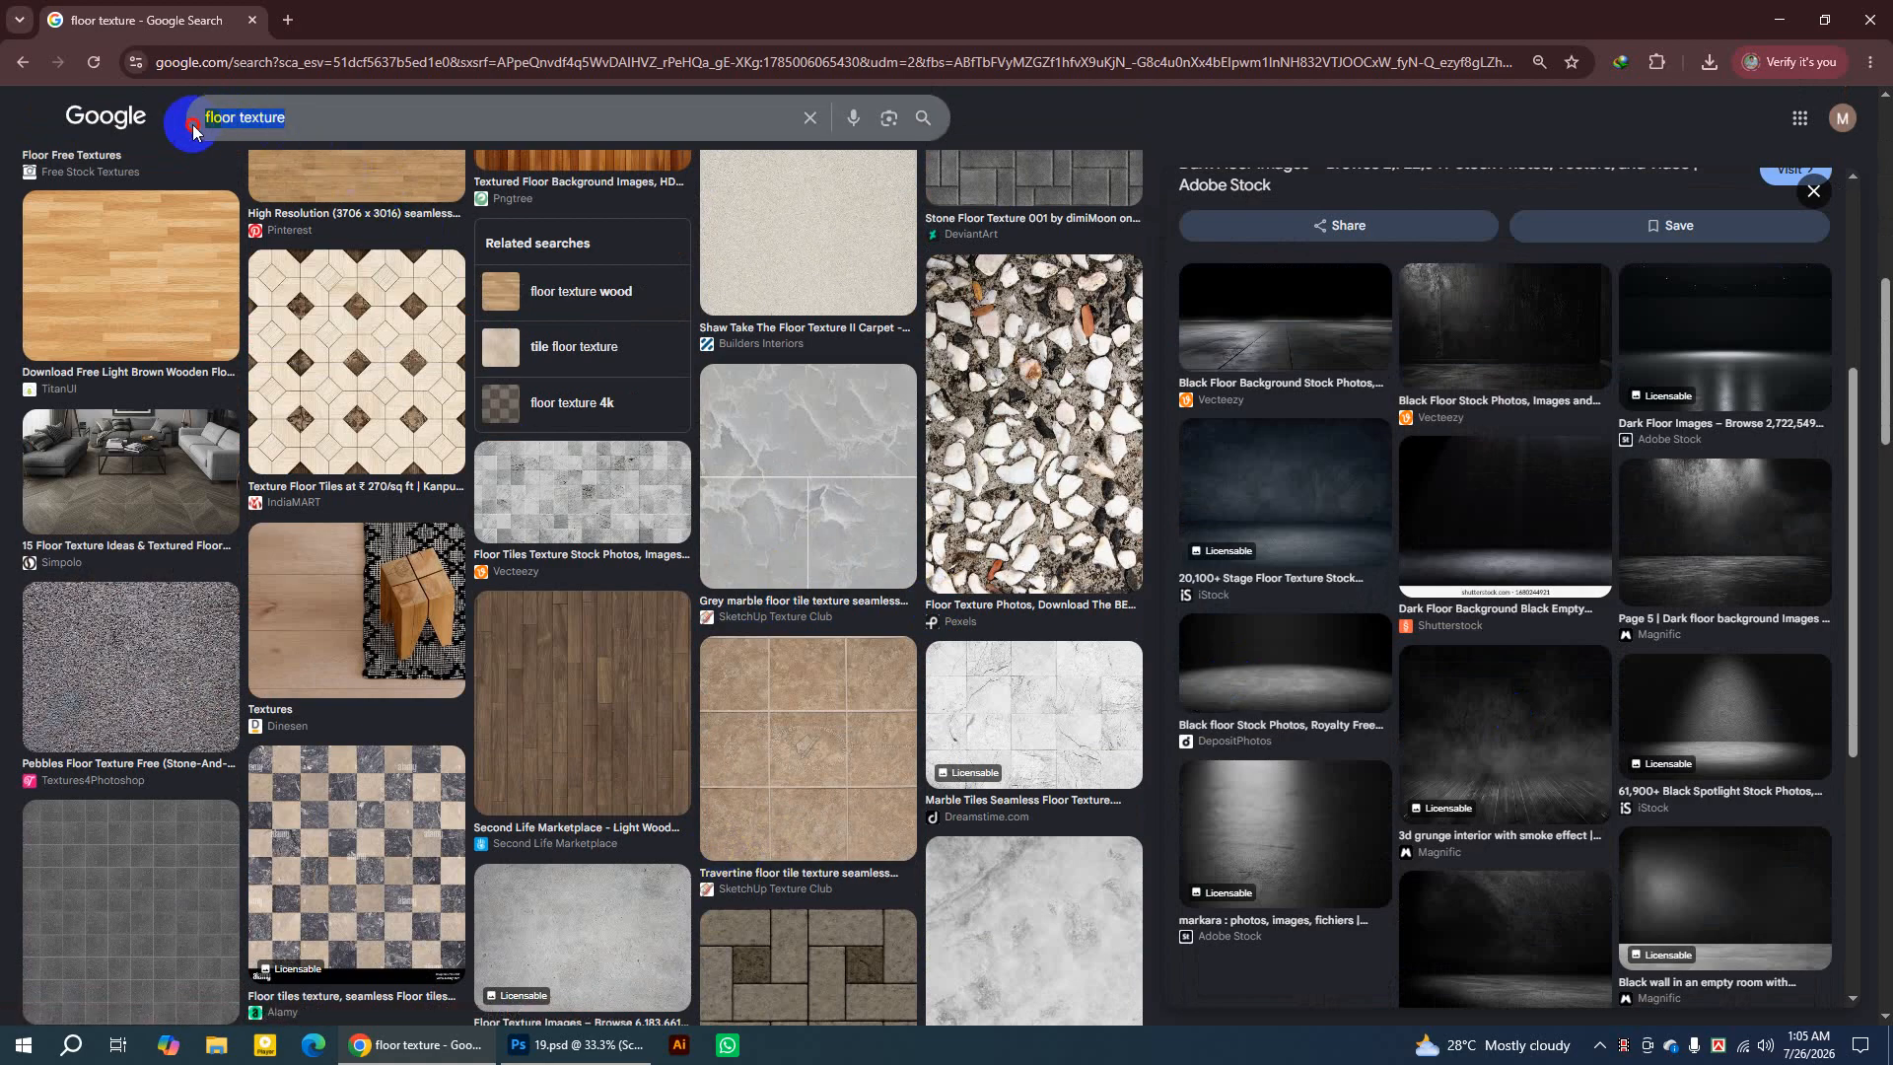
type("bl")
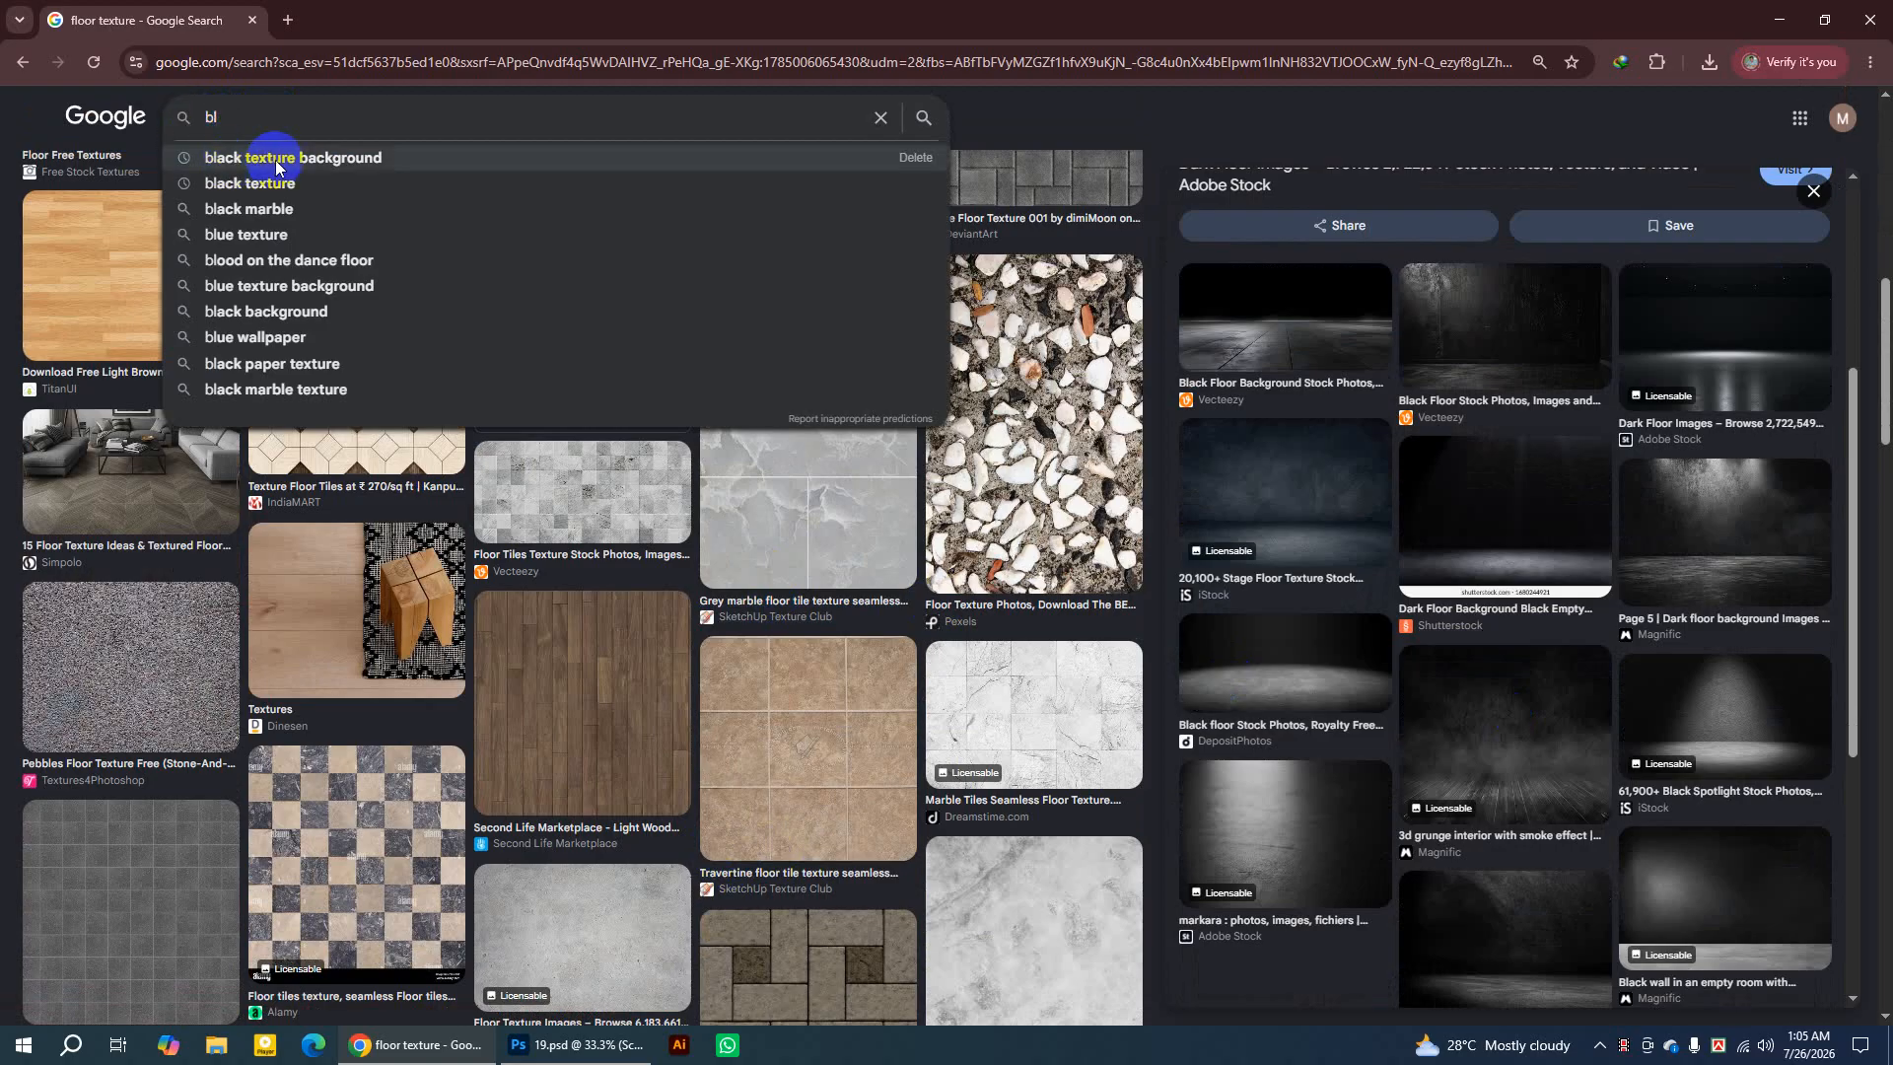
left_click(376, 160)
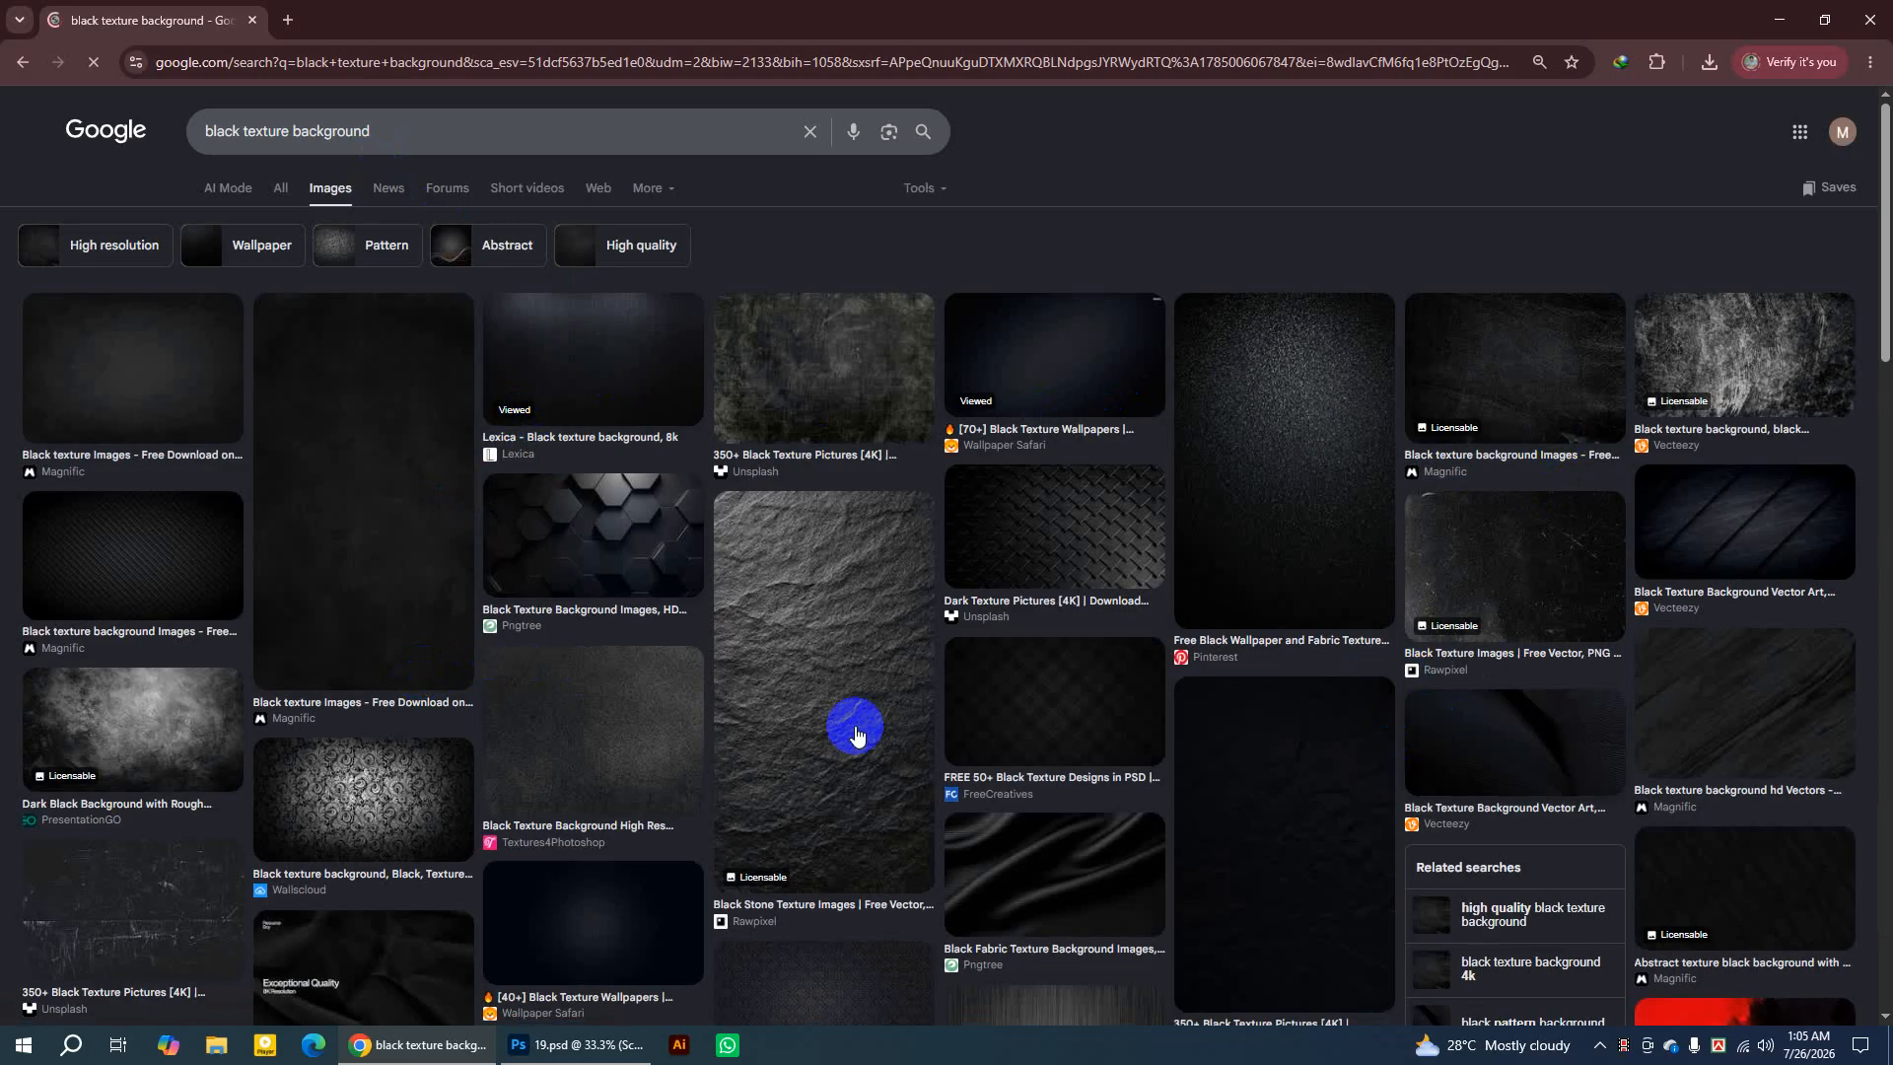
Open the FreeCreatives brushed black texture, and from its related images open the Lexica "Black texture background, 8k" preview.
scroll(858, 726, "down", 4)
scroll(1183, 680, "down", 1)
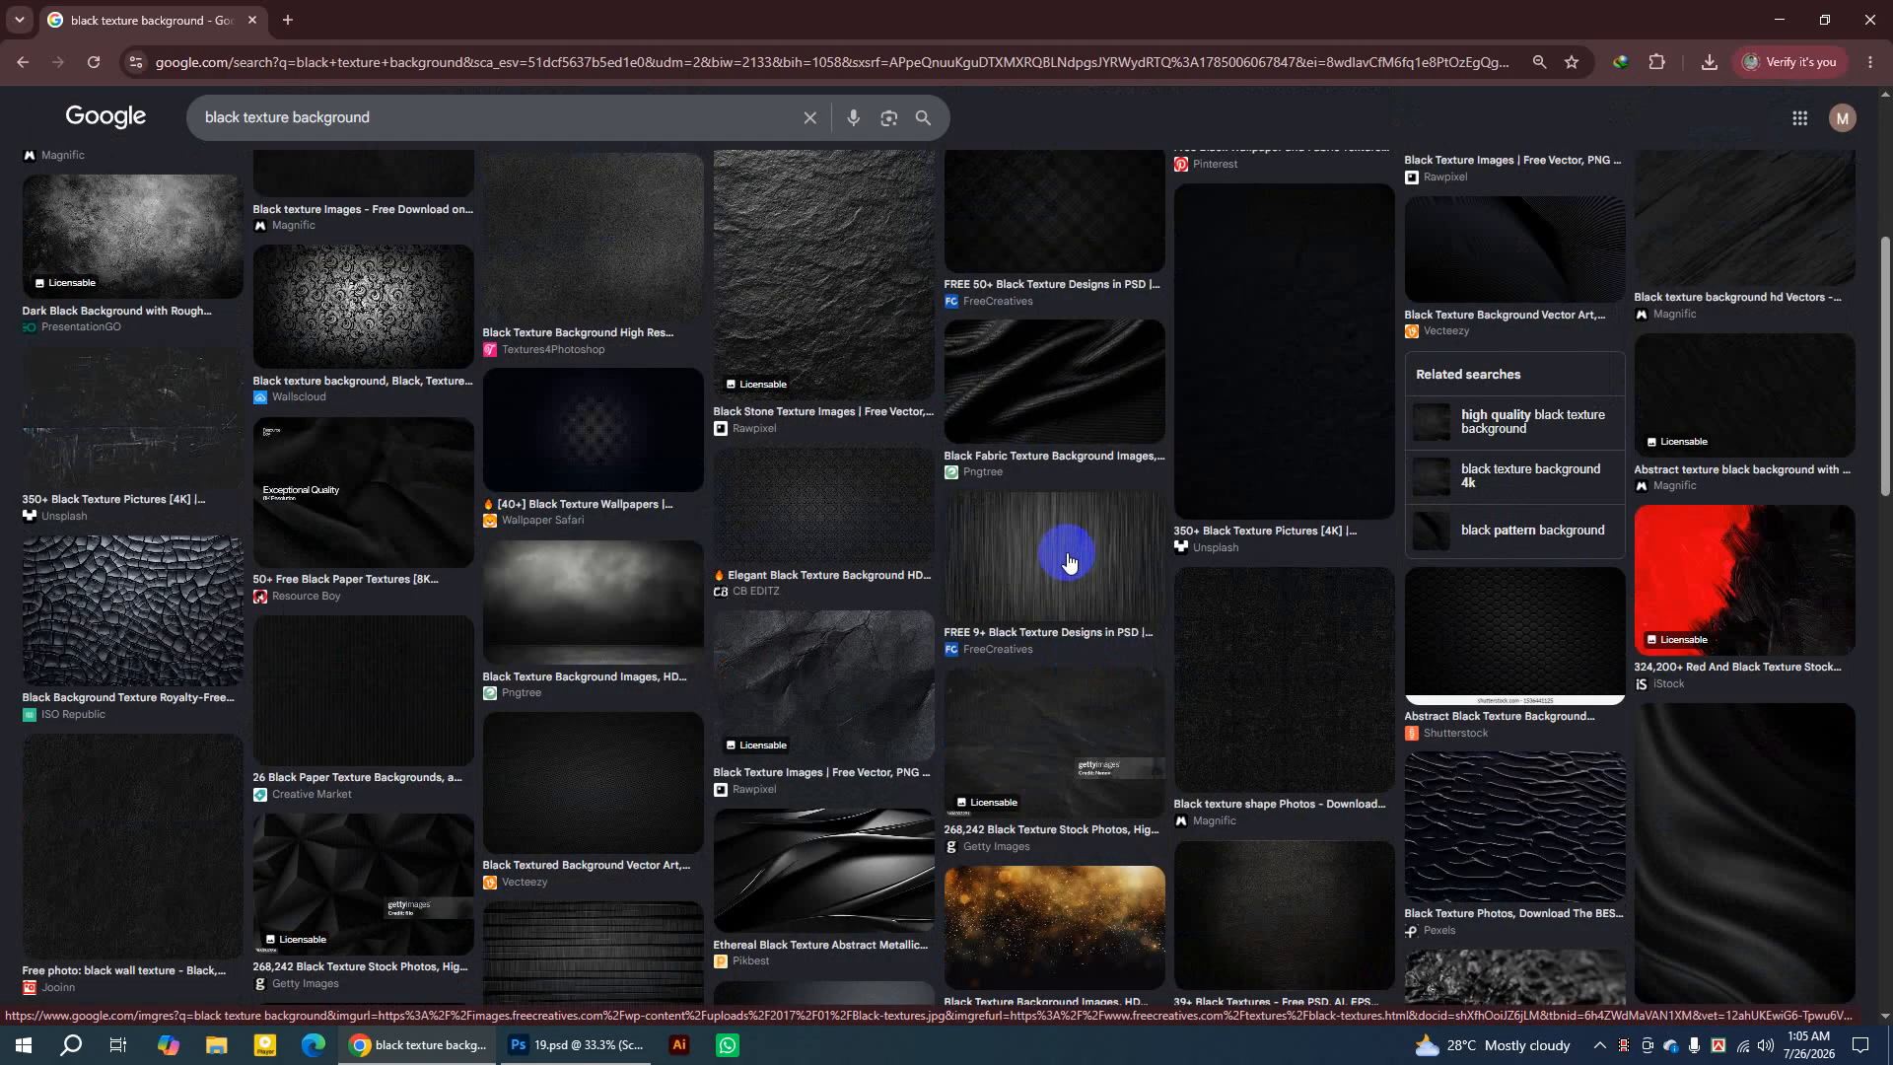
left_click(1067, 560)
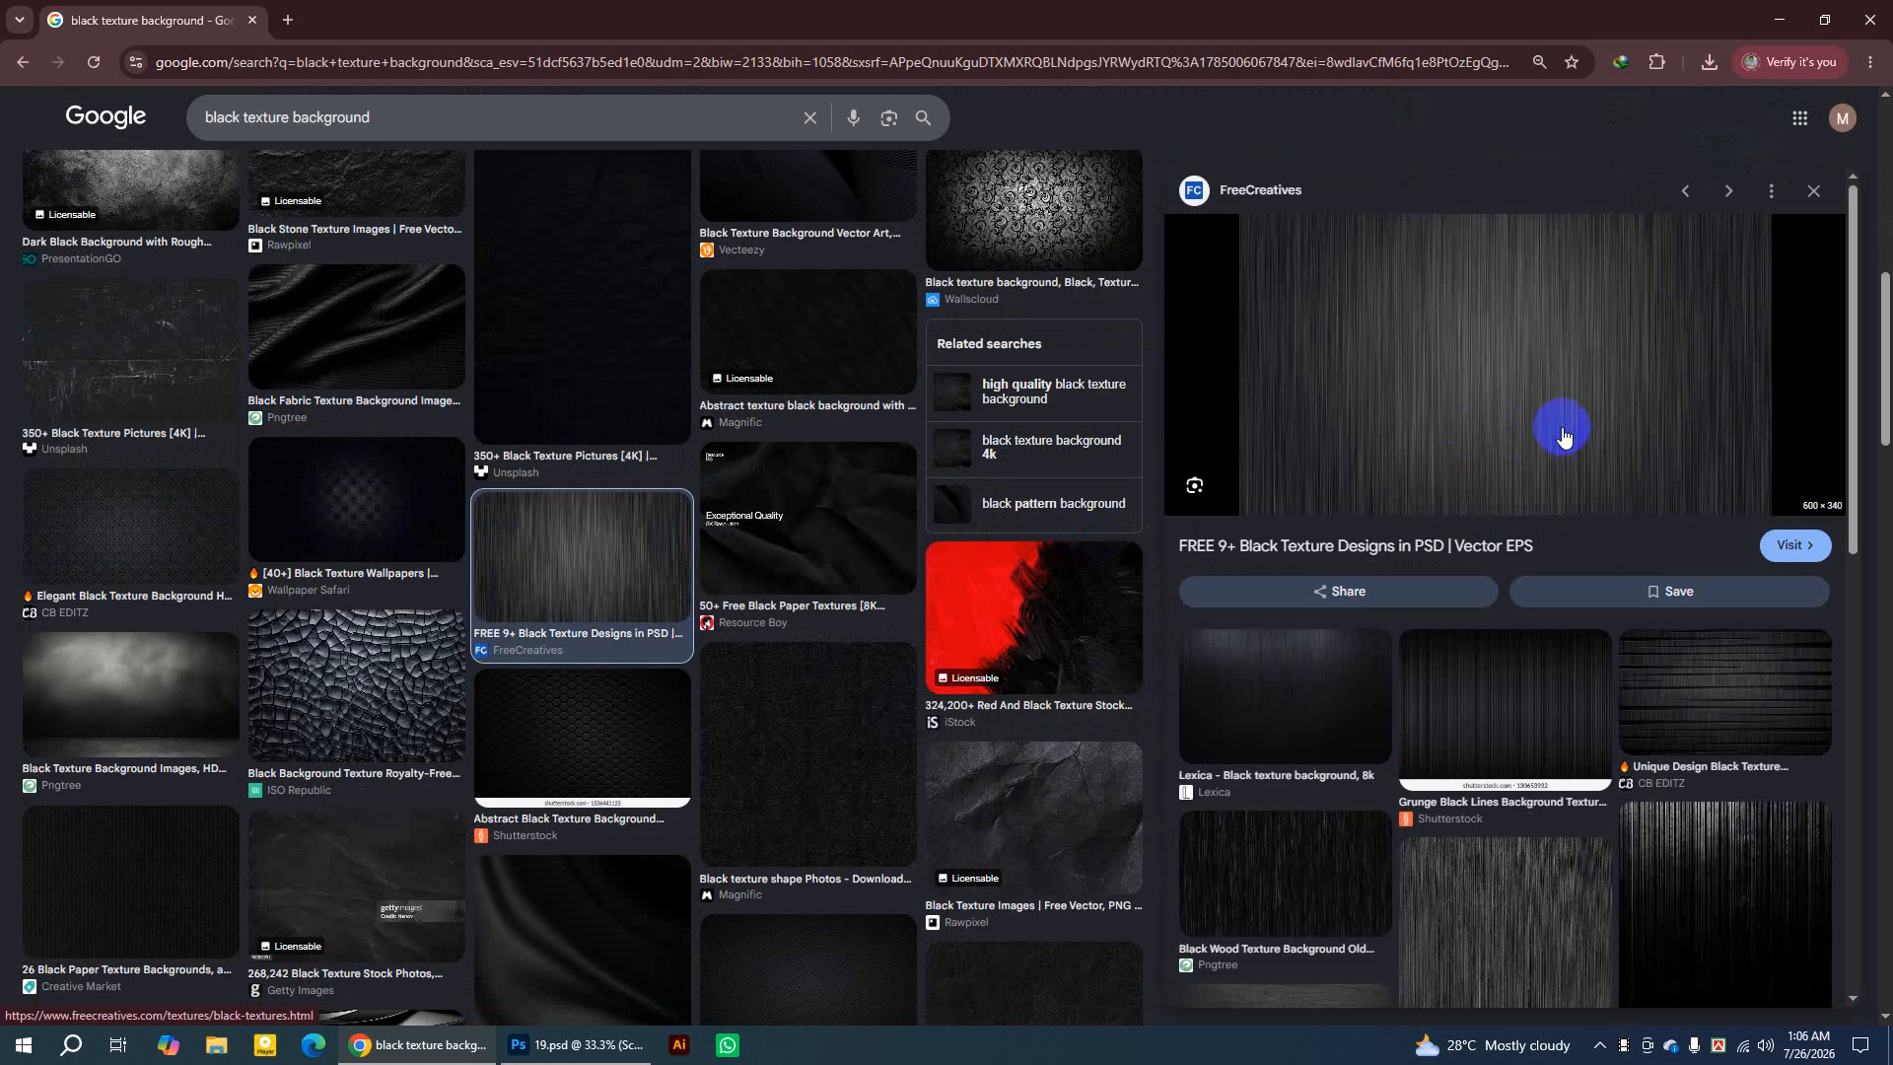
left_click(1343, 664)
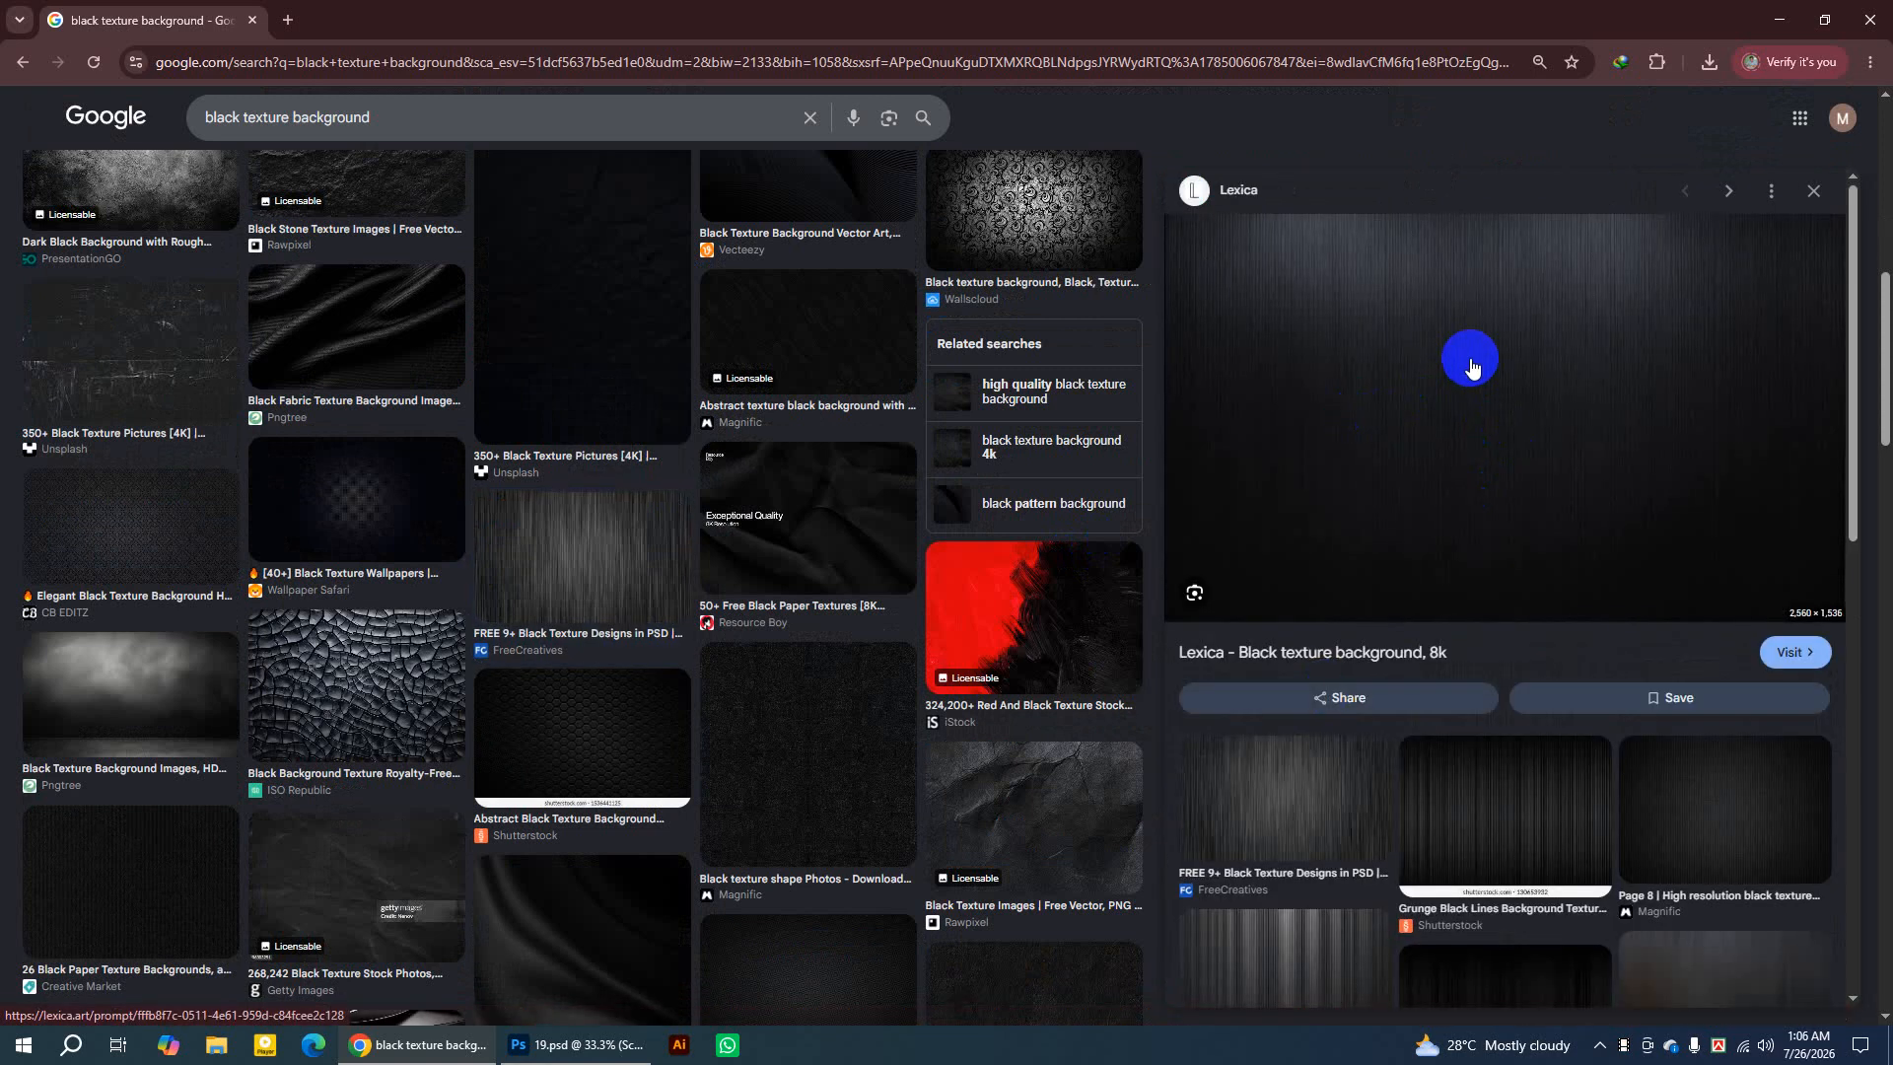
right_click(1470, 361)
left_click(1536, 658)
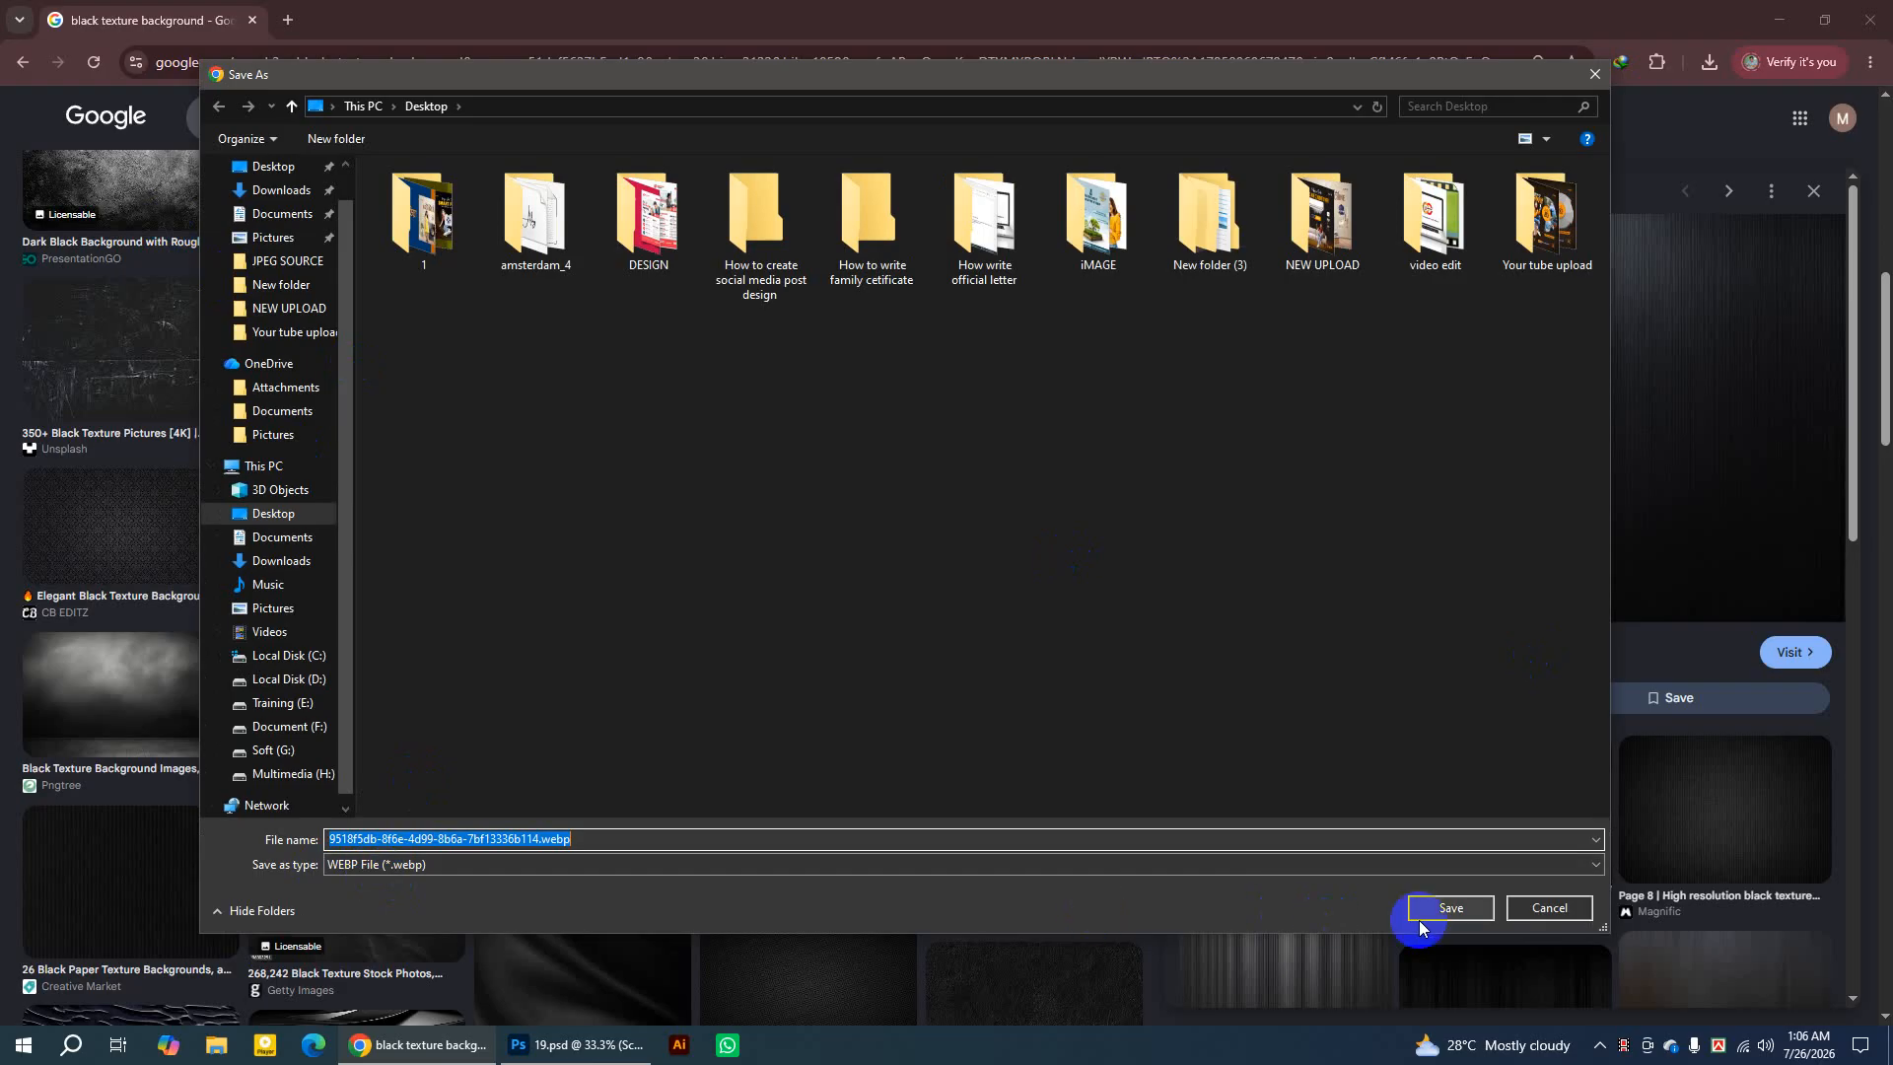
left_click(1548, 908)
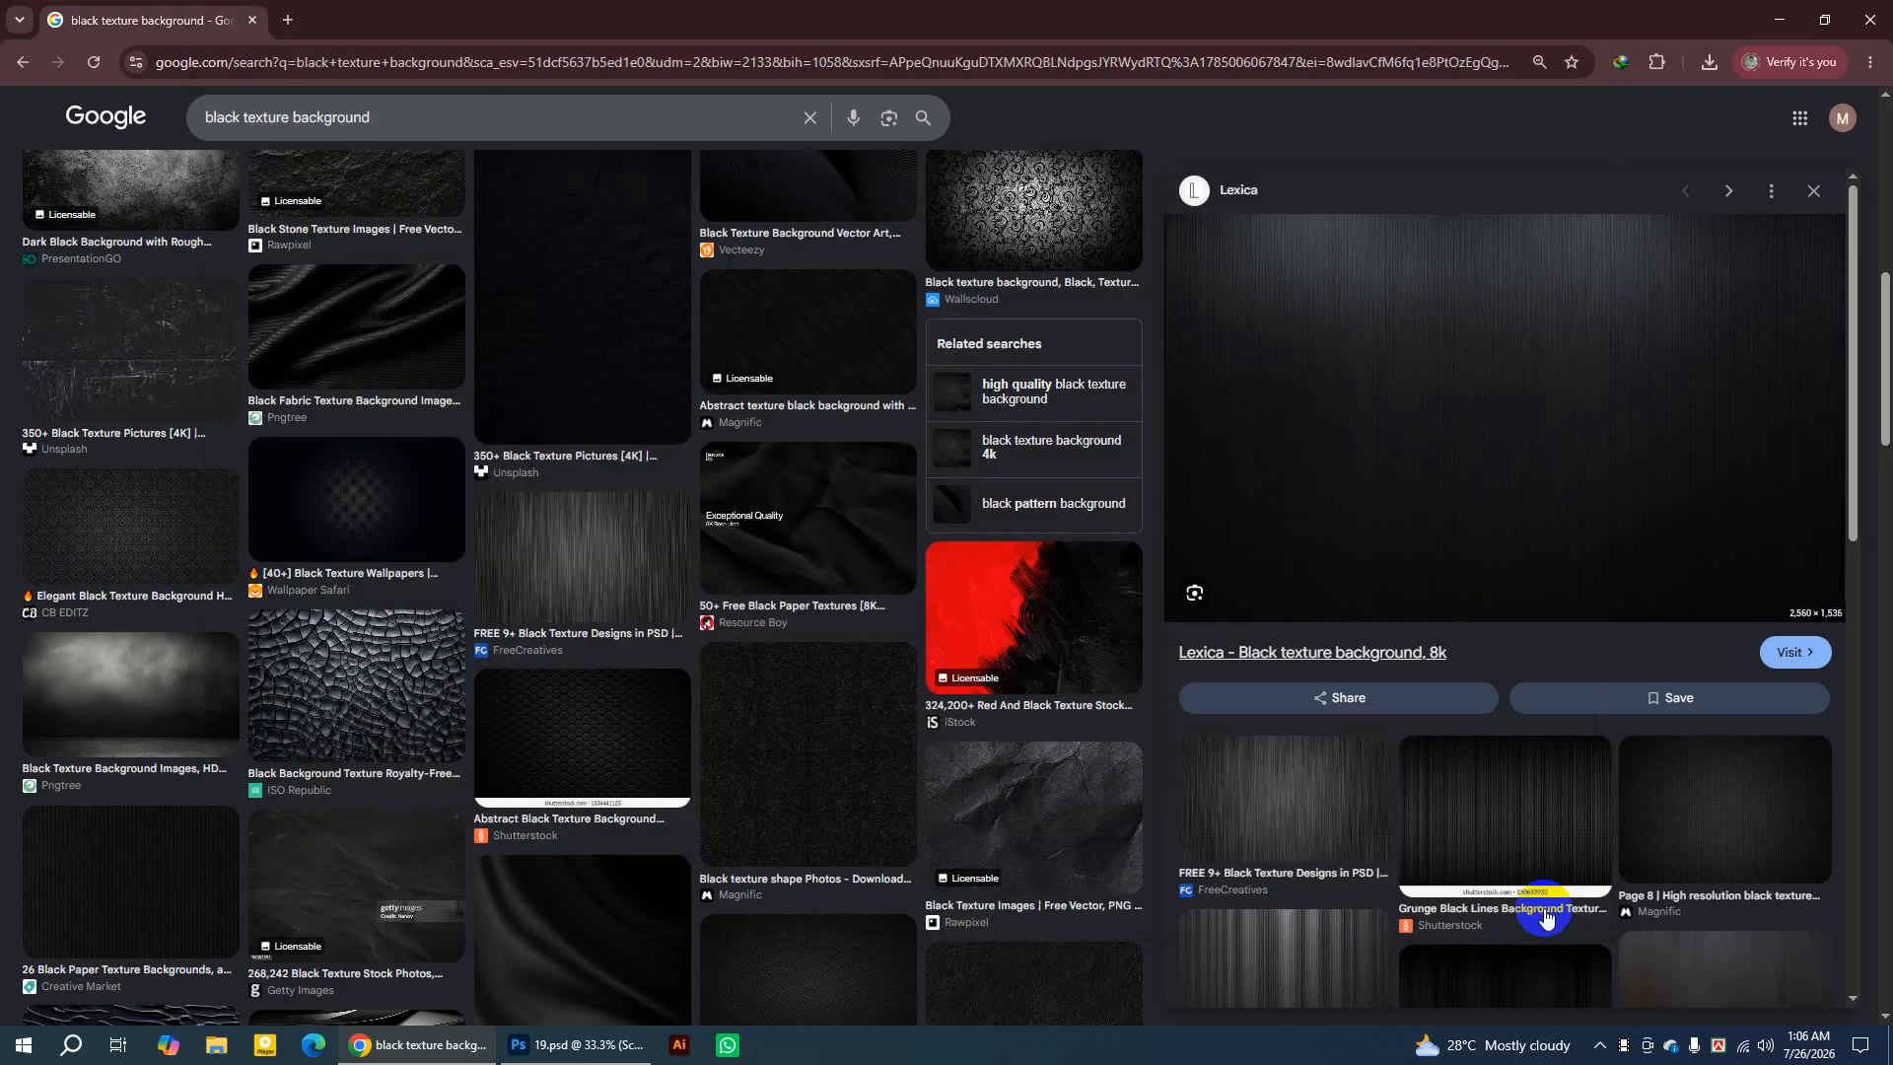
Capture the black texture preview with Lightshot as an area of about 682 × 355 px and save it to the Desktop as Screenshot_2.png.
key("Print")
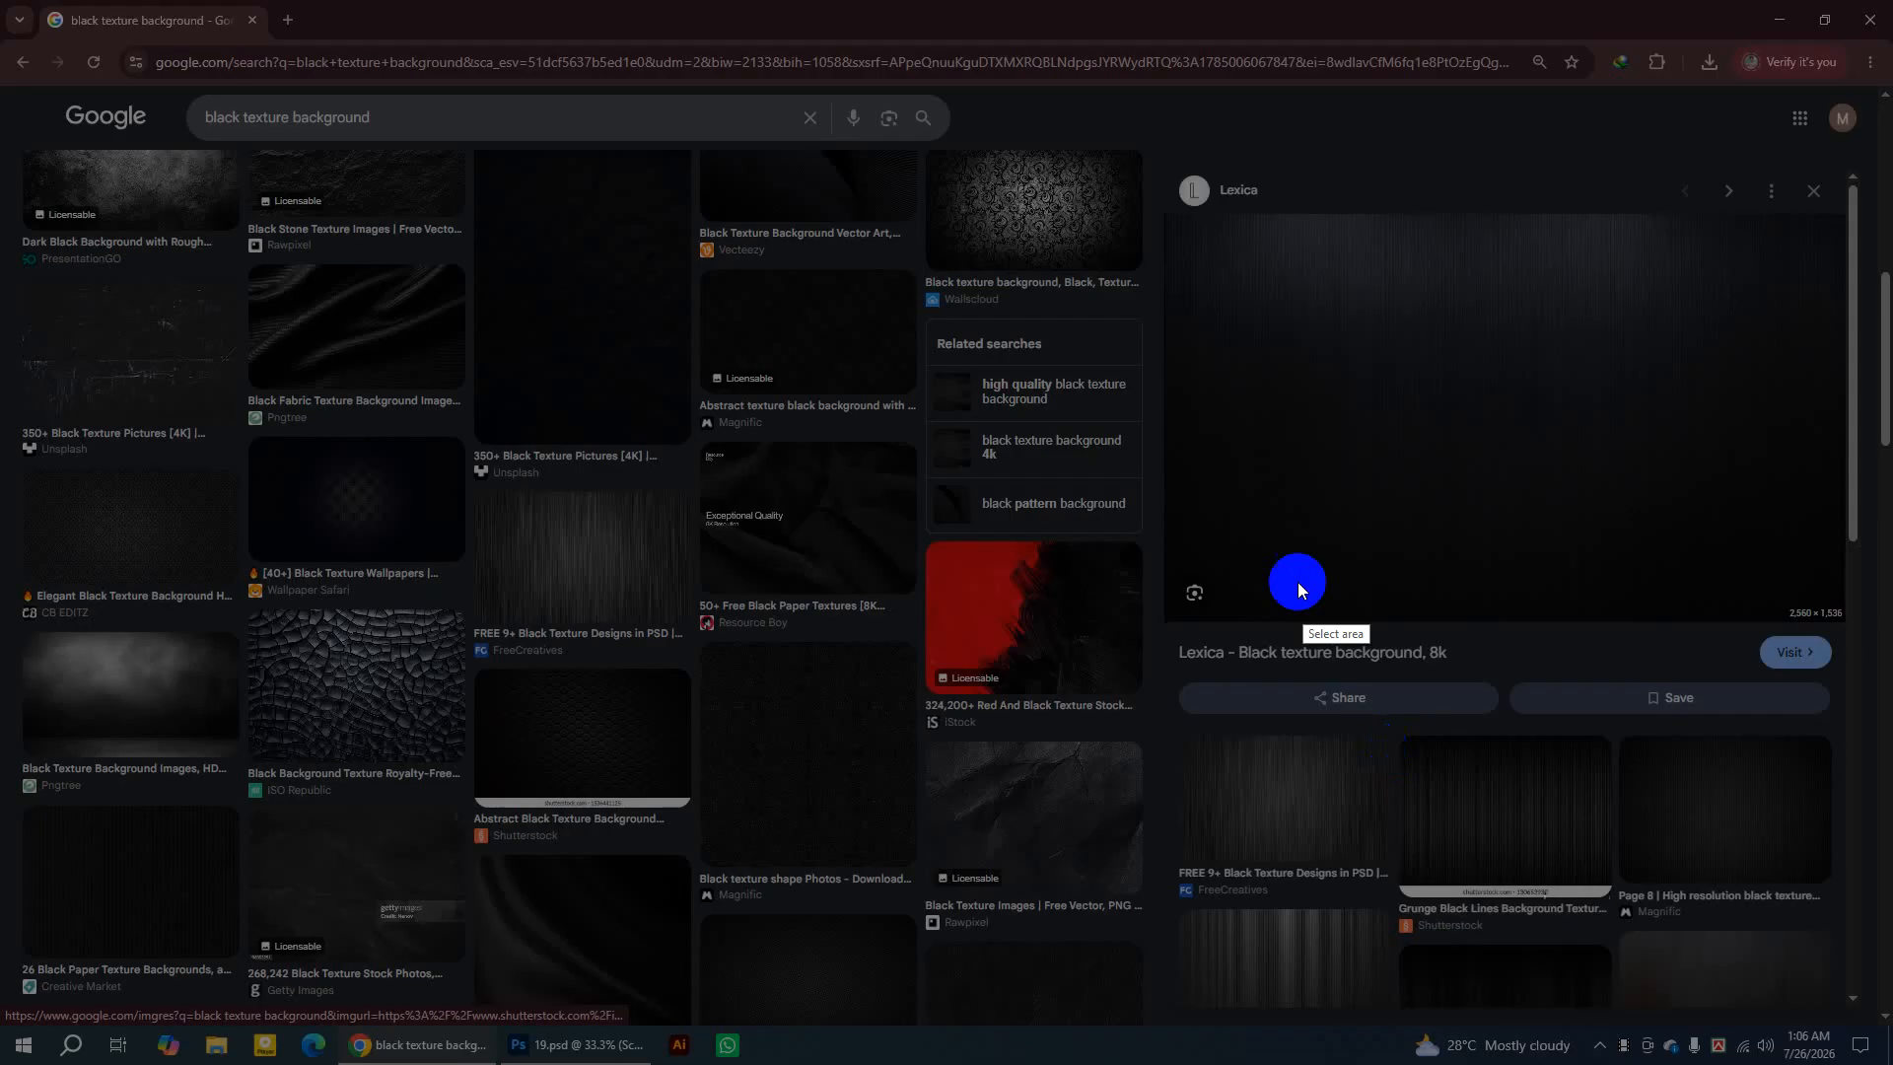
left_click_drag(1170, 221, 1842, 570)
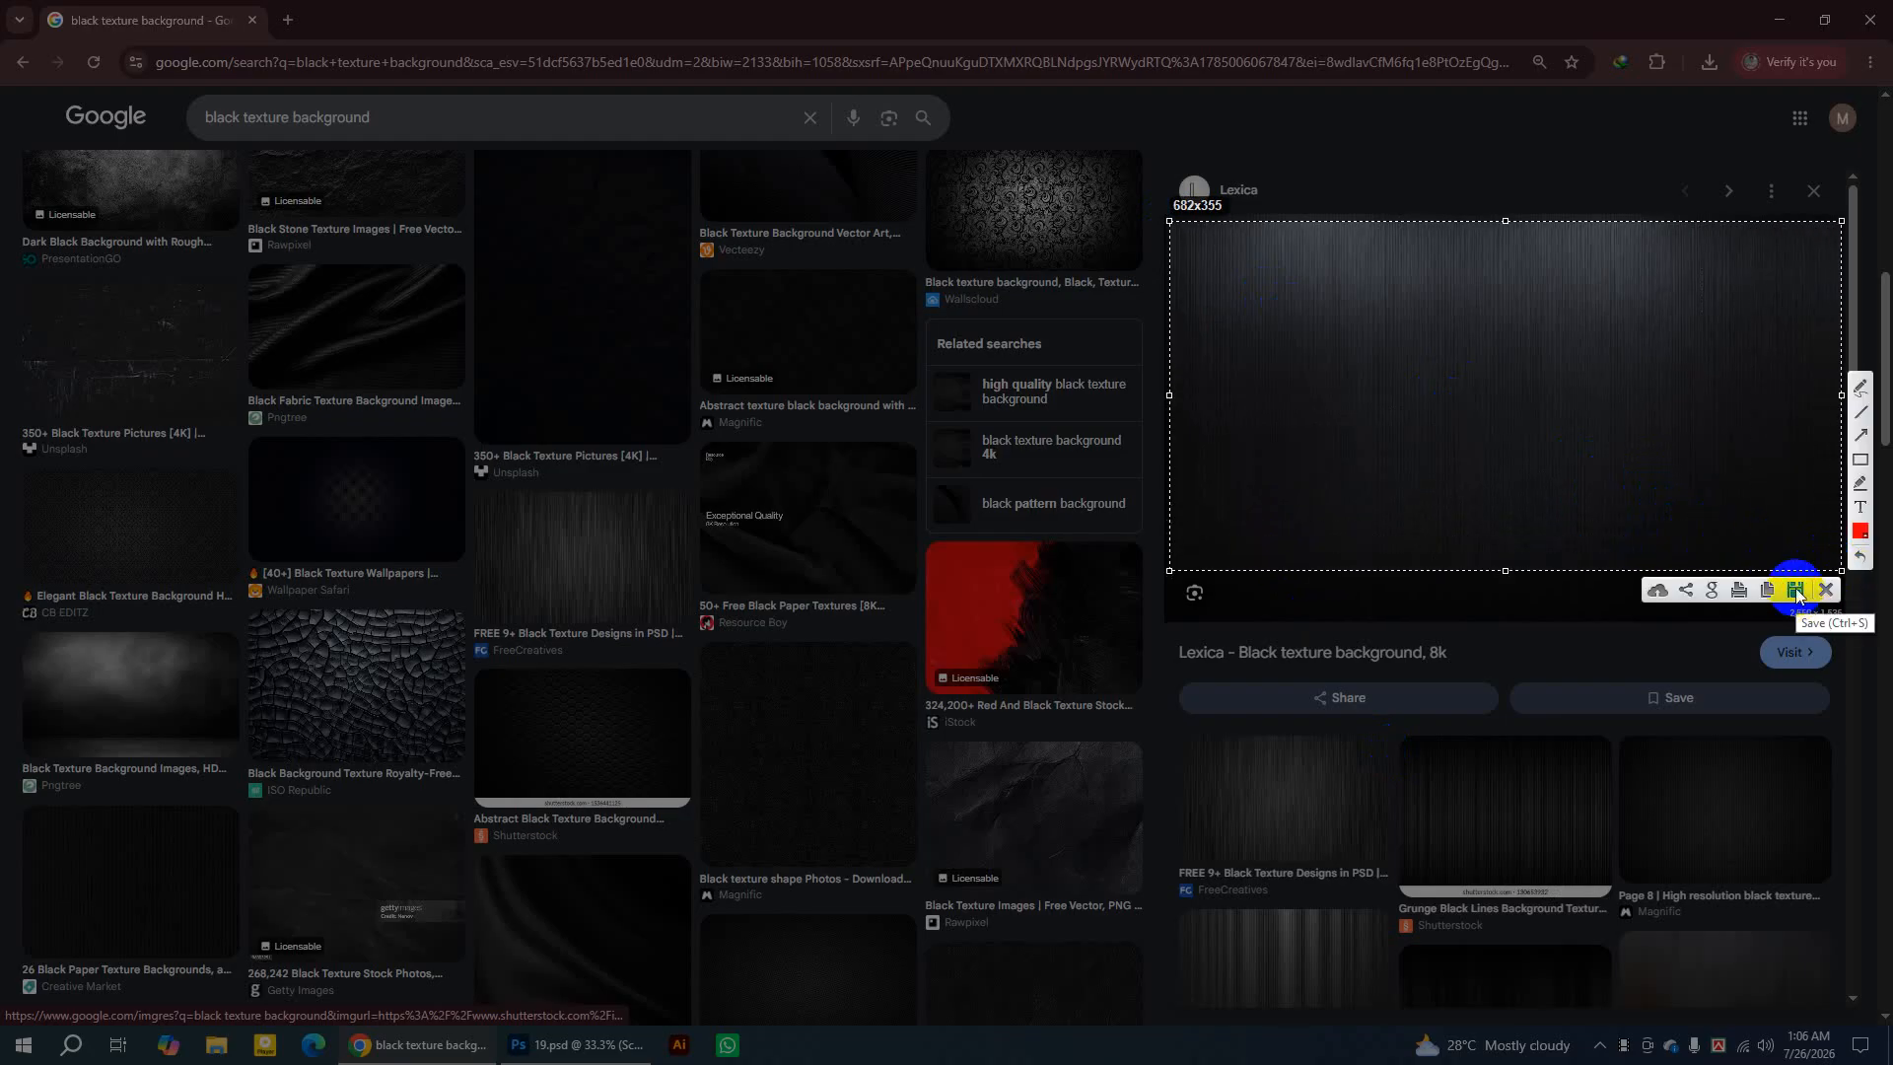
left_click(1795, 589)
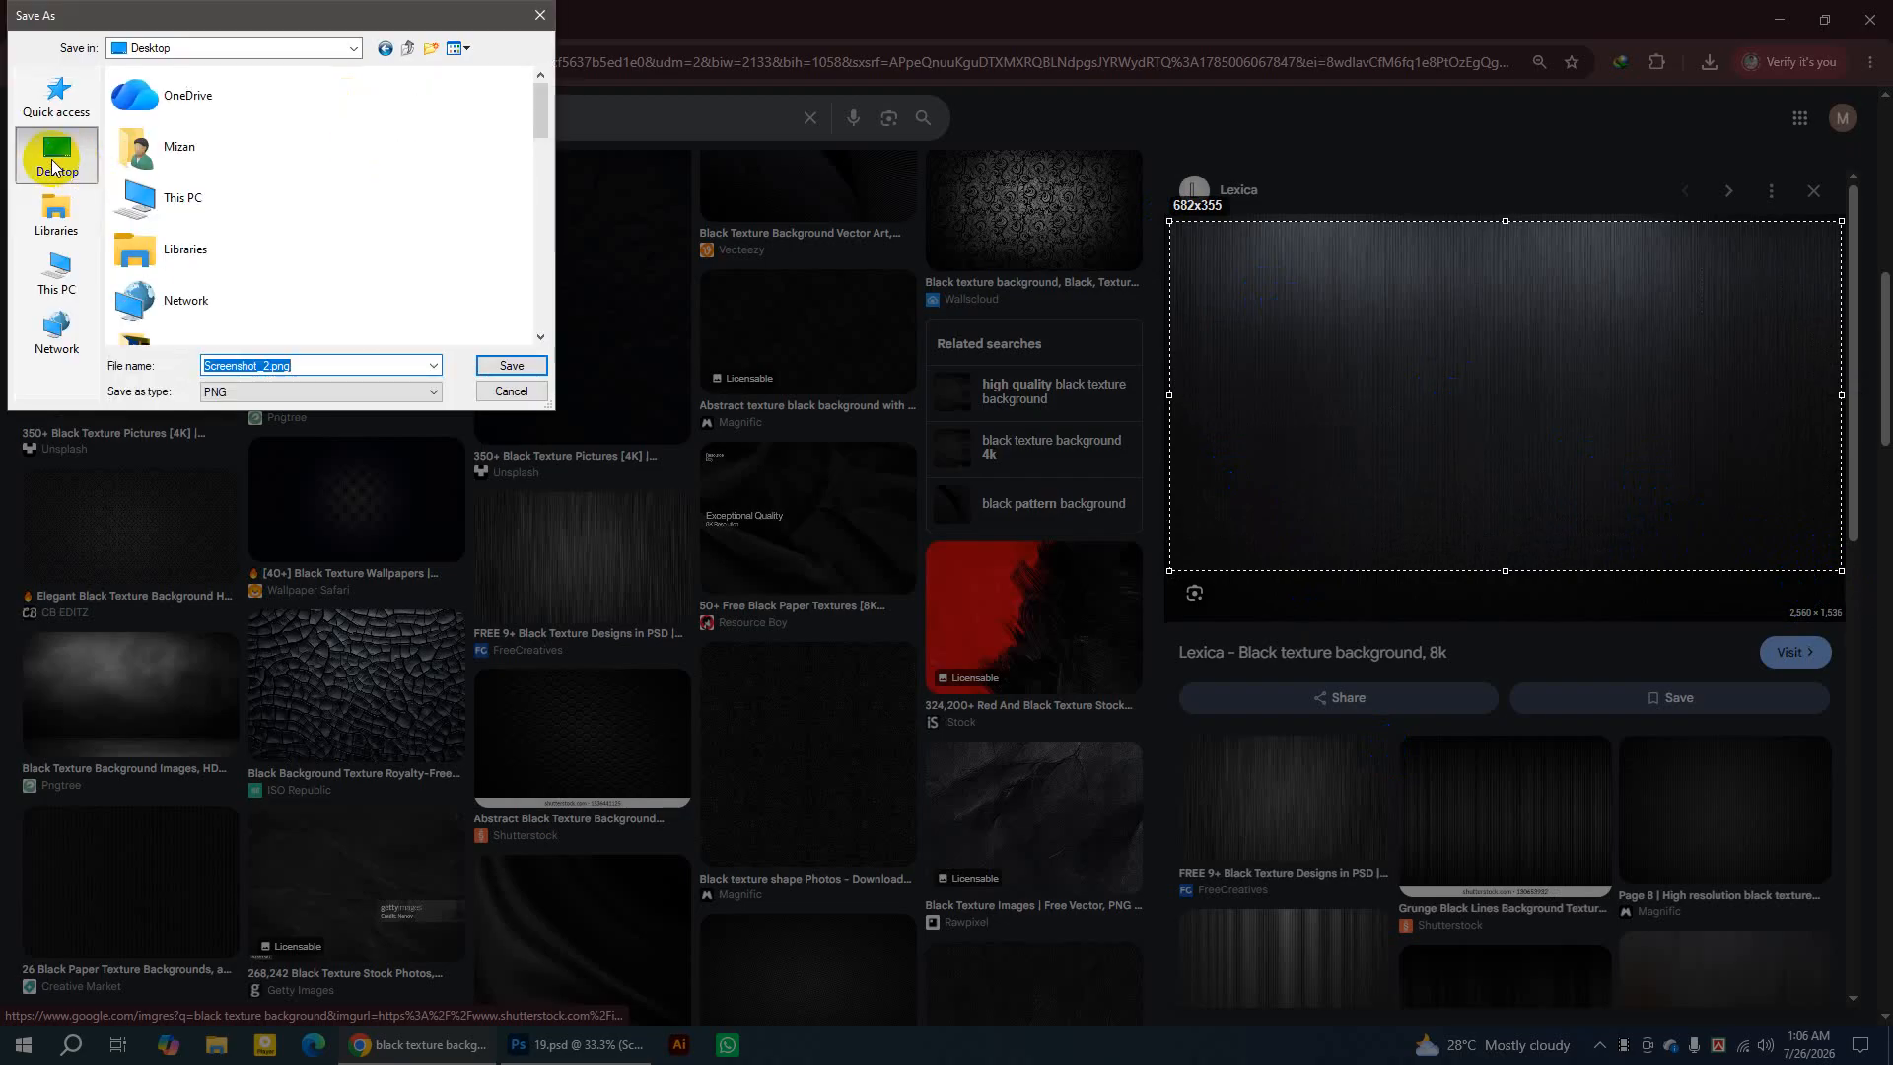
left_click(503, 365)
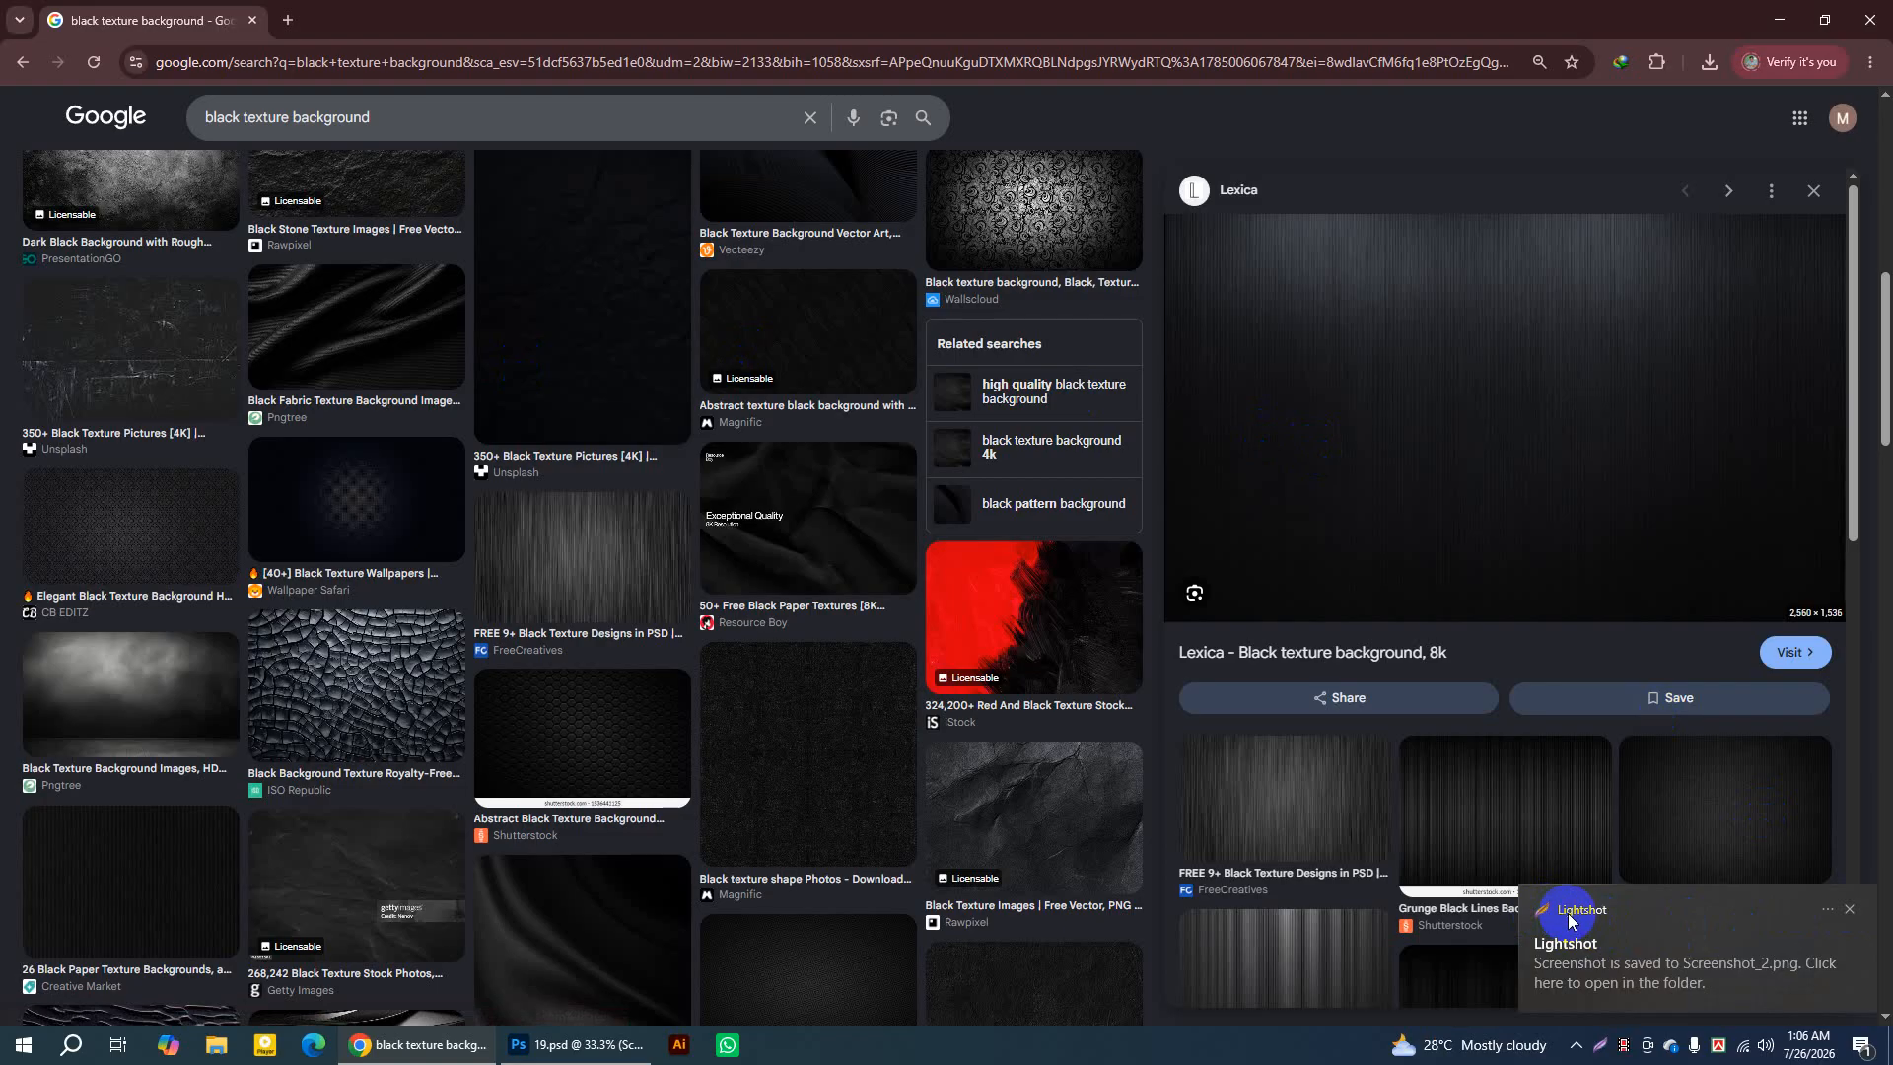
Switch to Photoshop's Social media design document and place Screenshot_2.png from the desktop onto its canvas.
left_click(577, 1047)
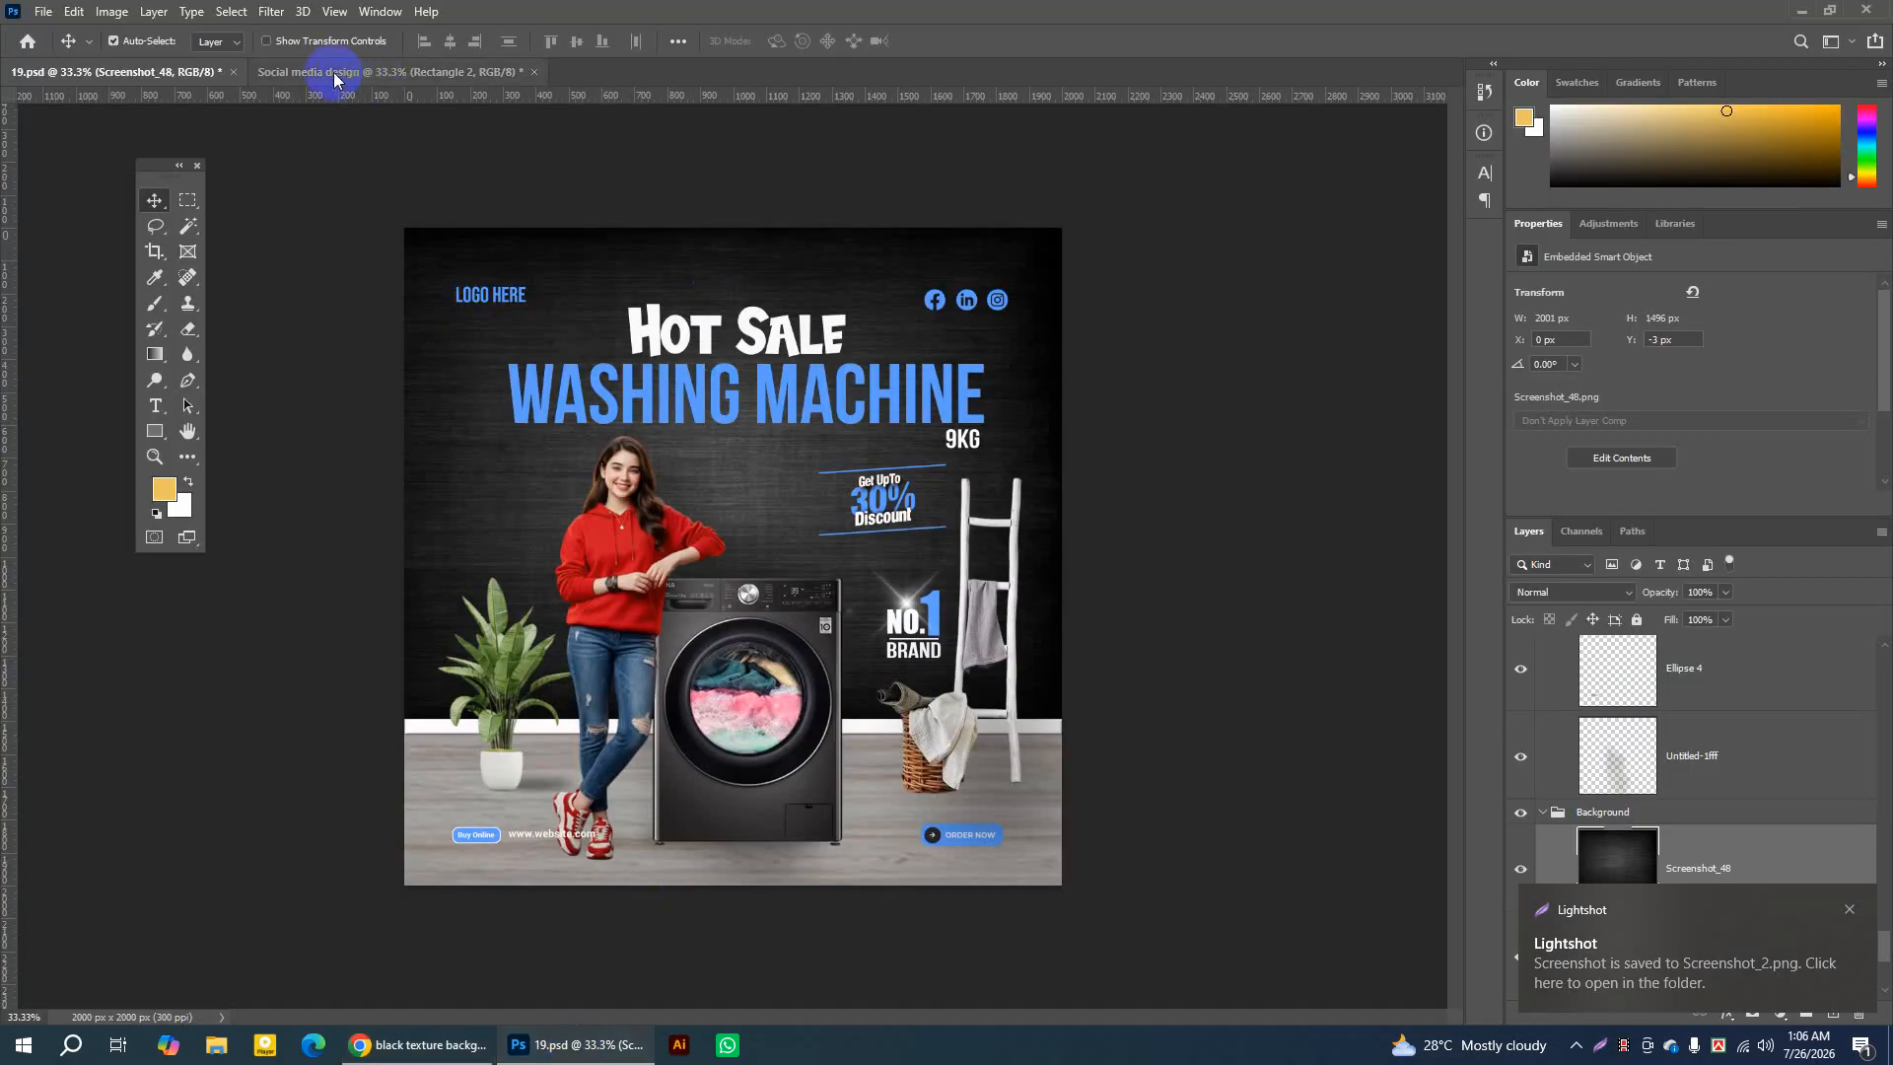
left_click(283, 75)
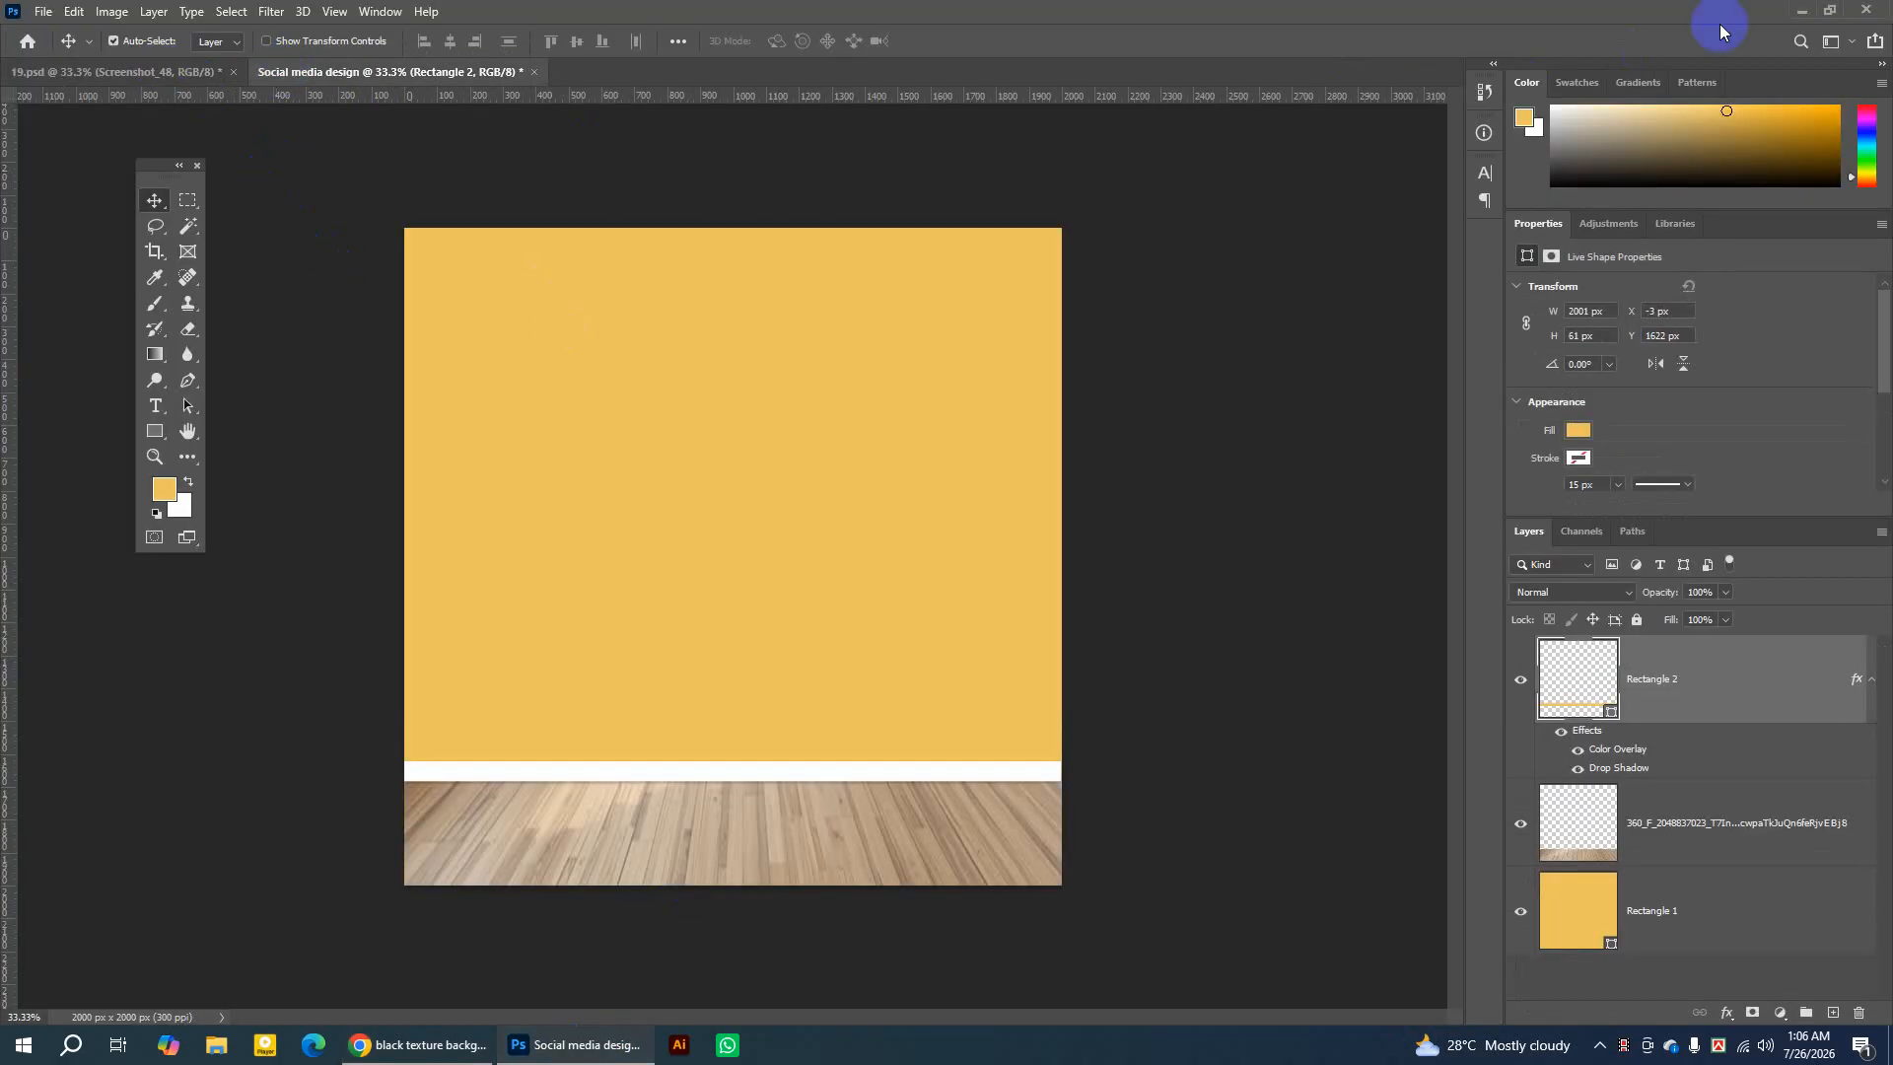
left_click(1801, 12)
left_click(1796, 16)
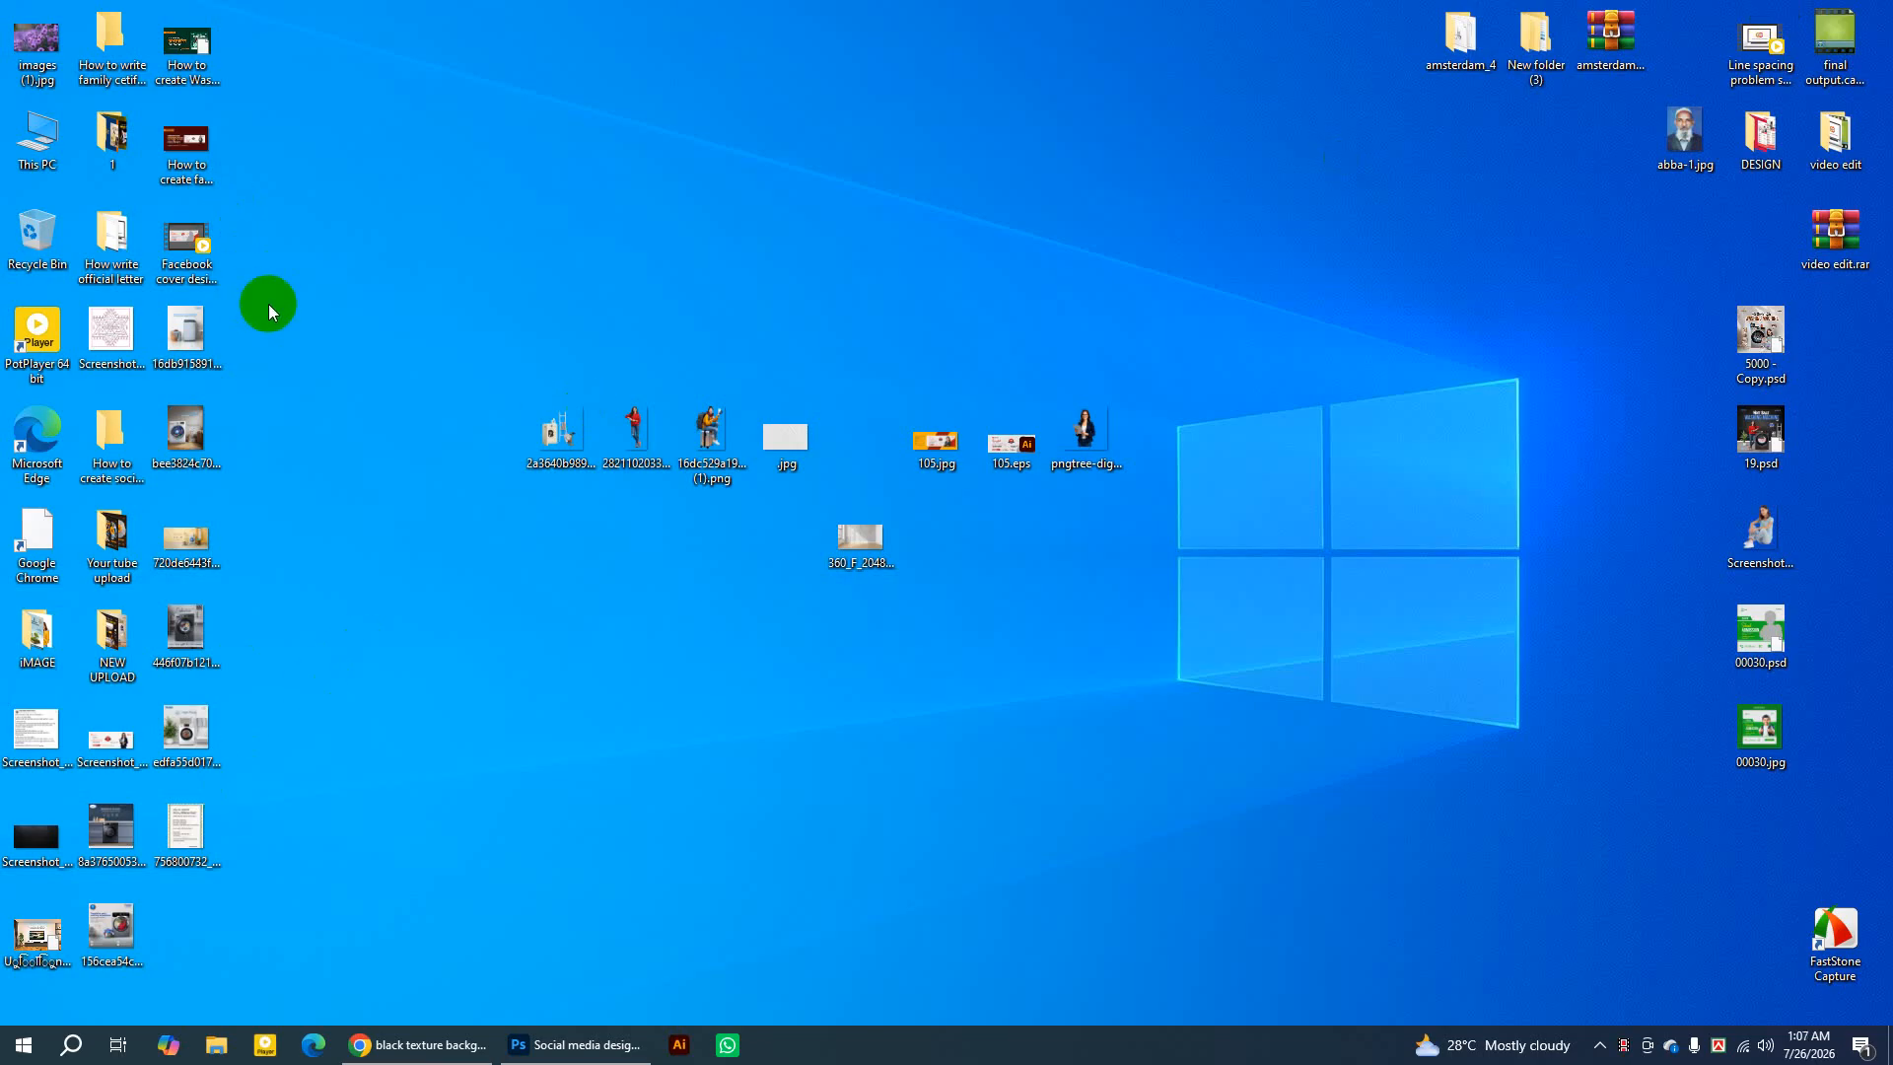
left_click_drag(34, 828, 753, 339)
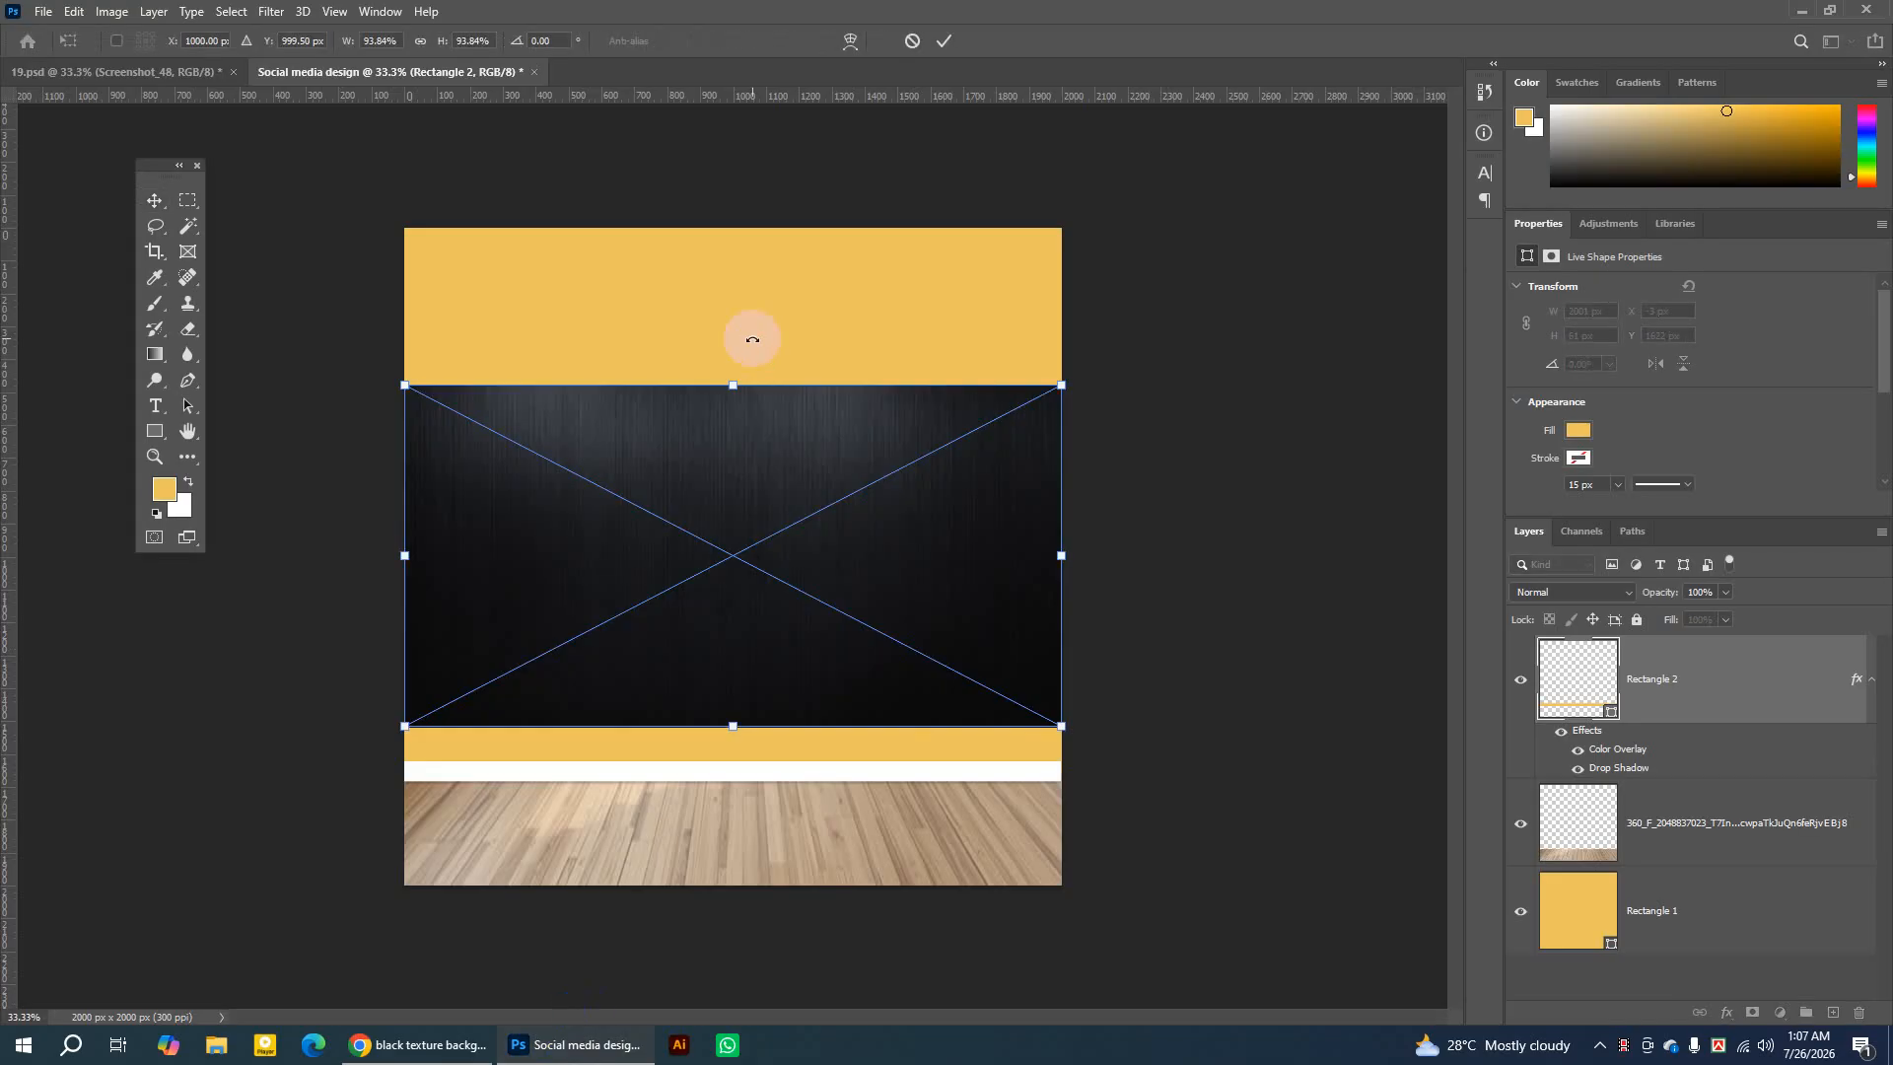
Align the black texture with the canvas's upper edge, stretch it to about 2000 × 1622 px down to the skirting, and hide the rulers.
left_click_drag(815, 486, 818, 336)
left_click_drag(734, 569, 741, 758)
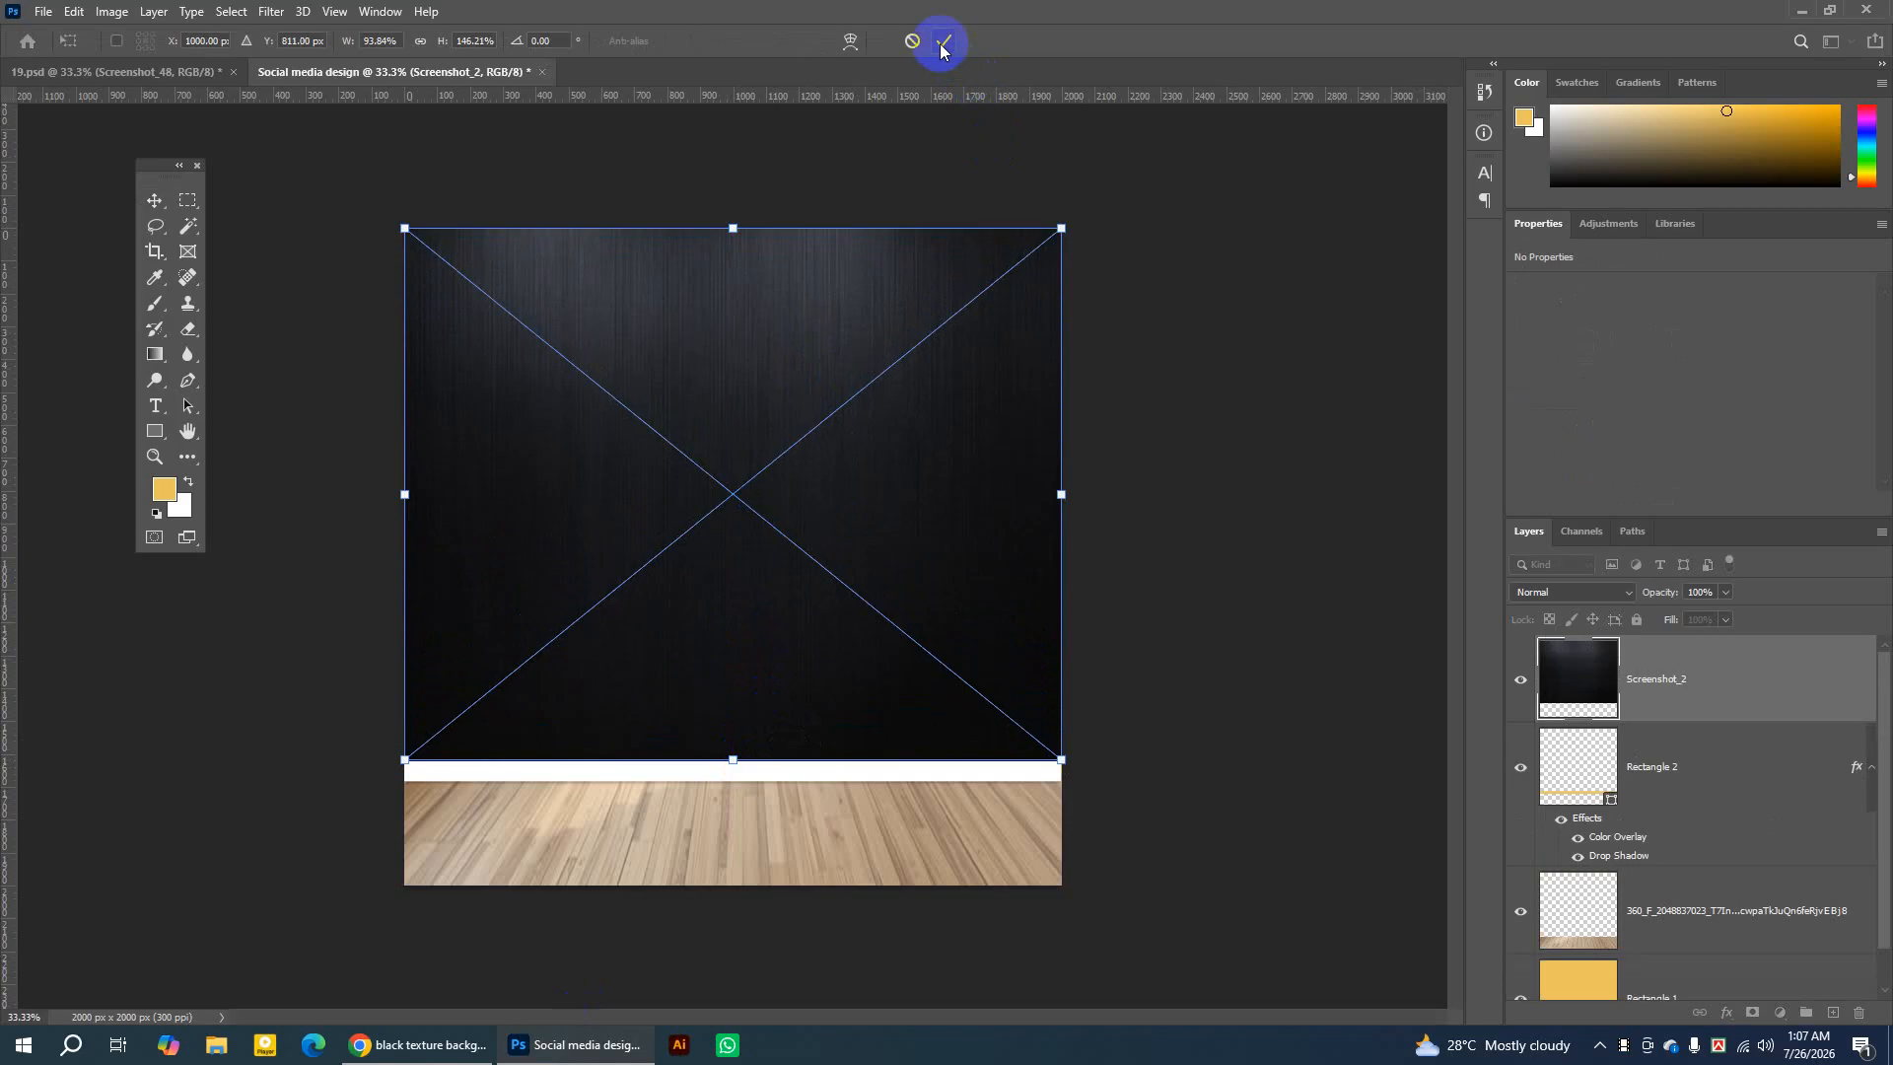
left_click(941, 44)
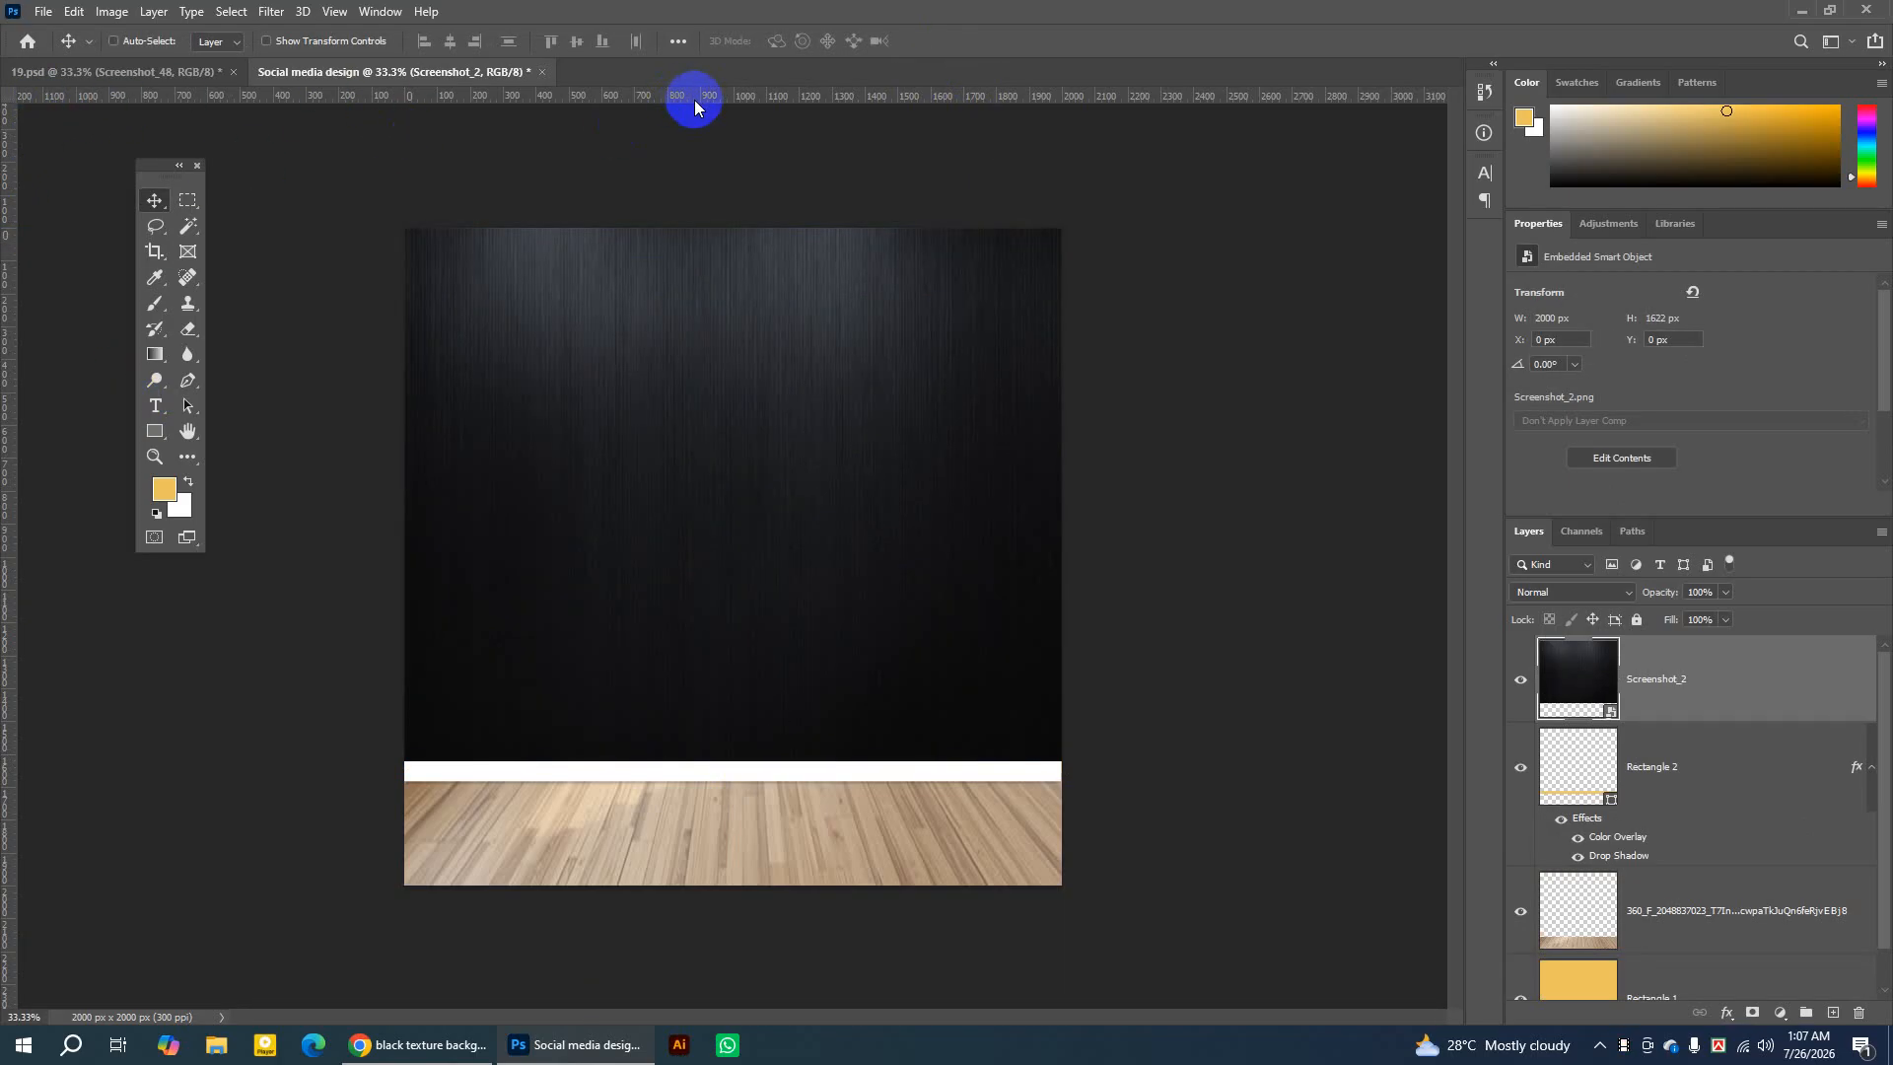
key("ctrl+r")
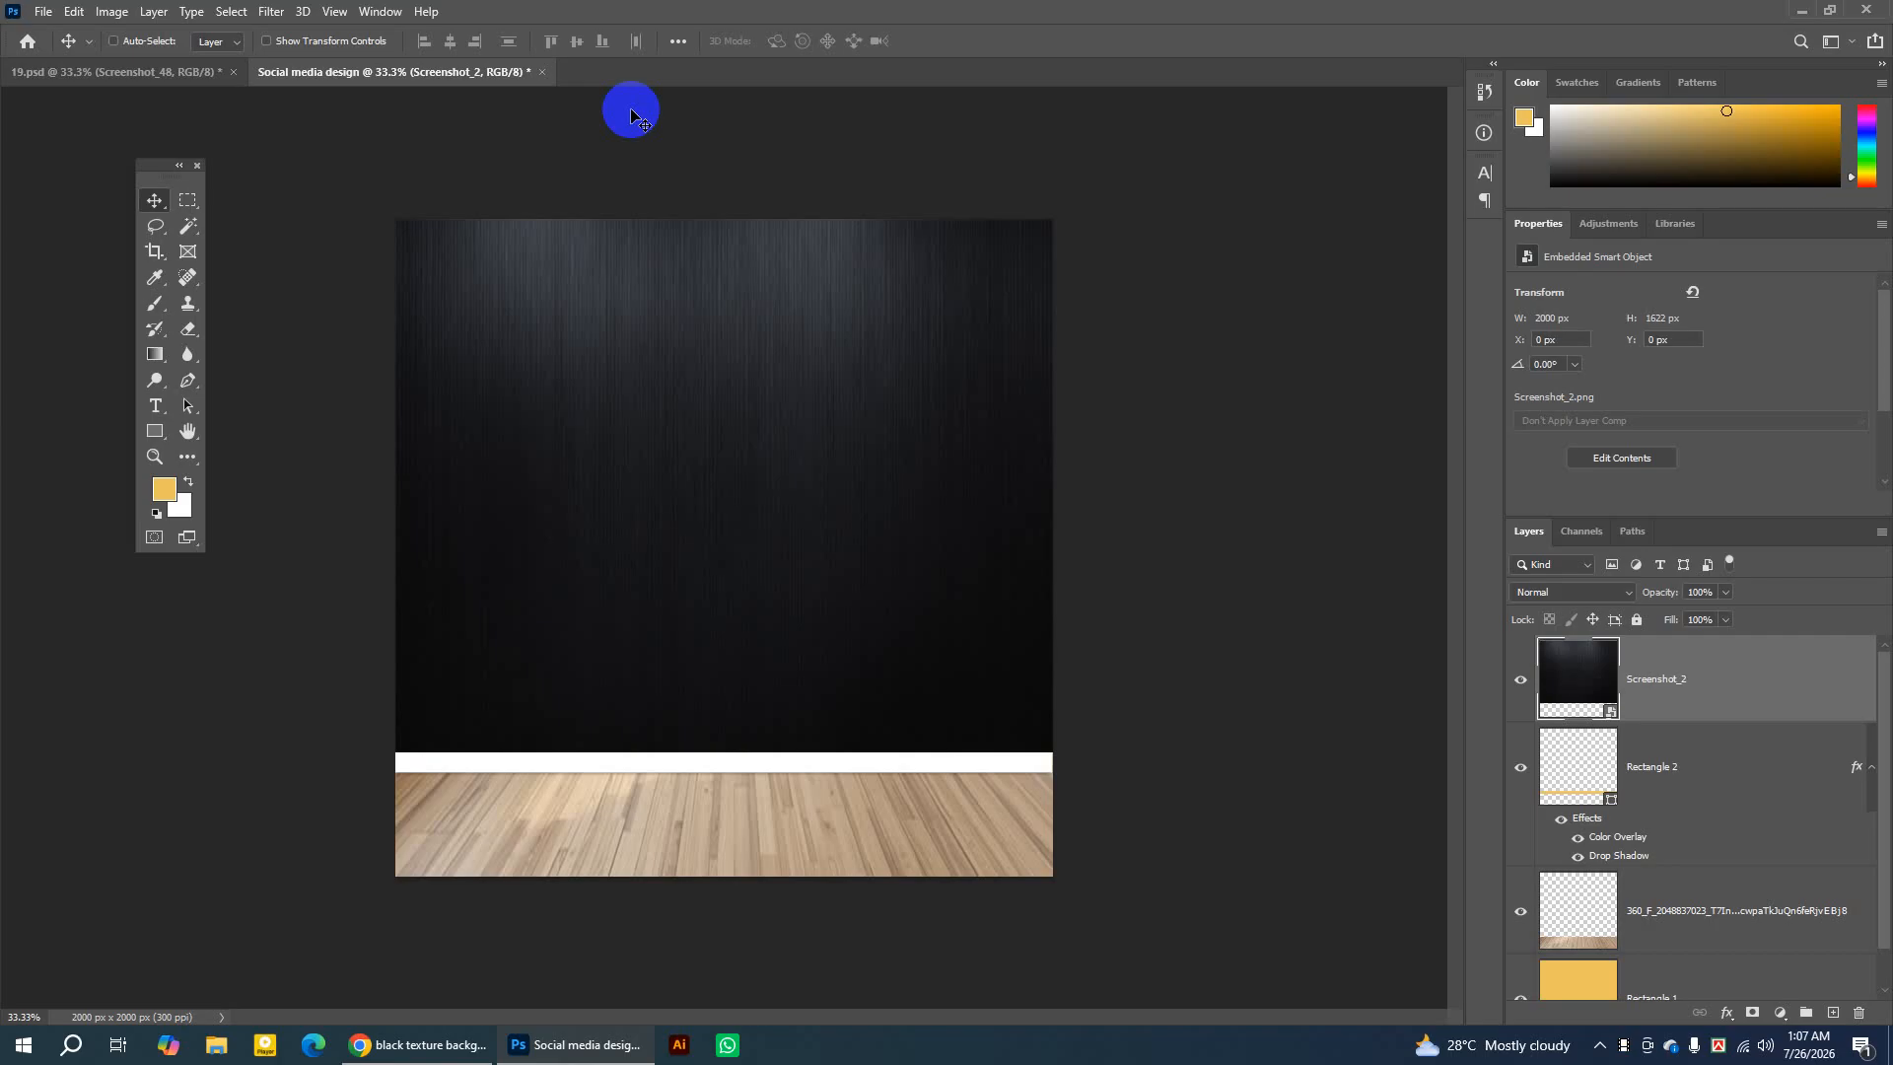
Show the rulers and place margin guides about 150 px inside both sides, 120 px below the upper edge and 100 px above the lower edge.
key("ctrl+r")
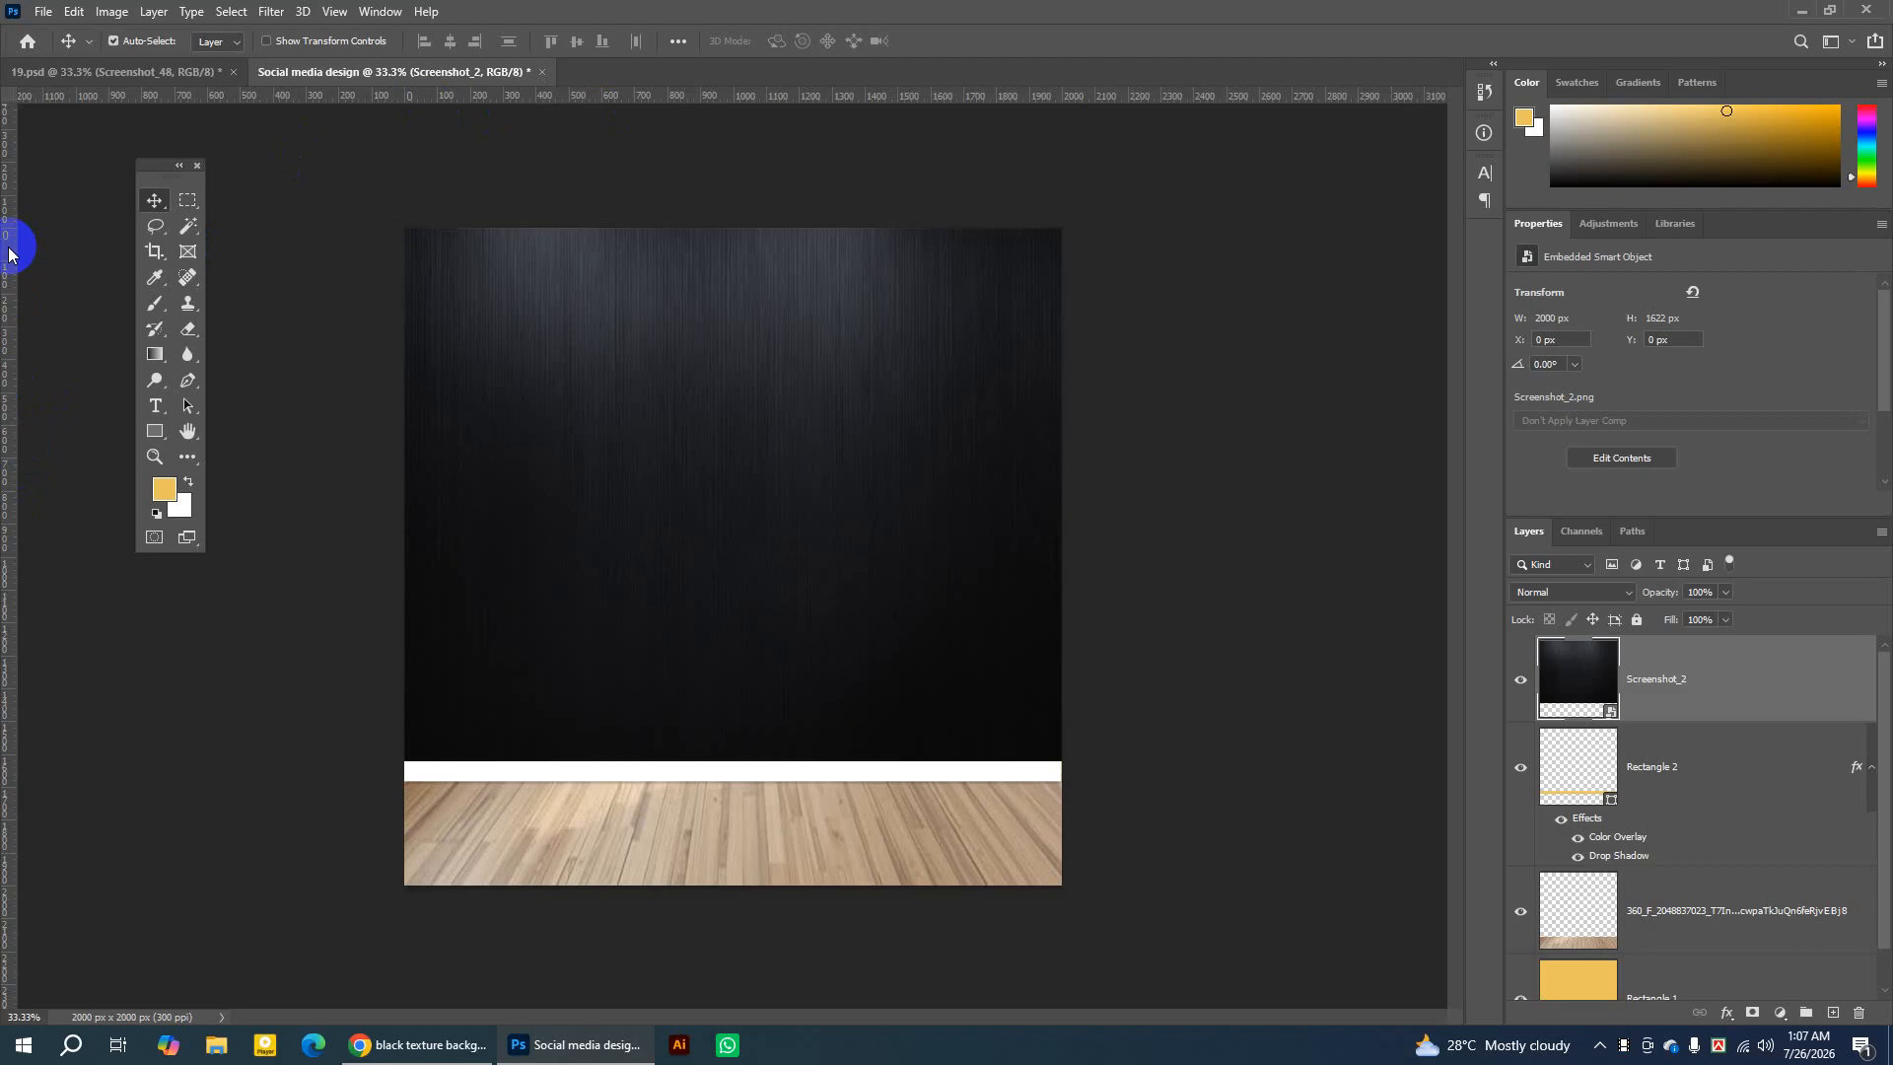
left_click_drag(5, 296, 455, 296)
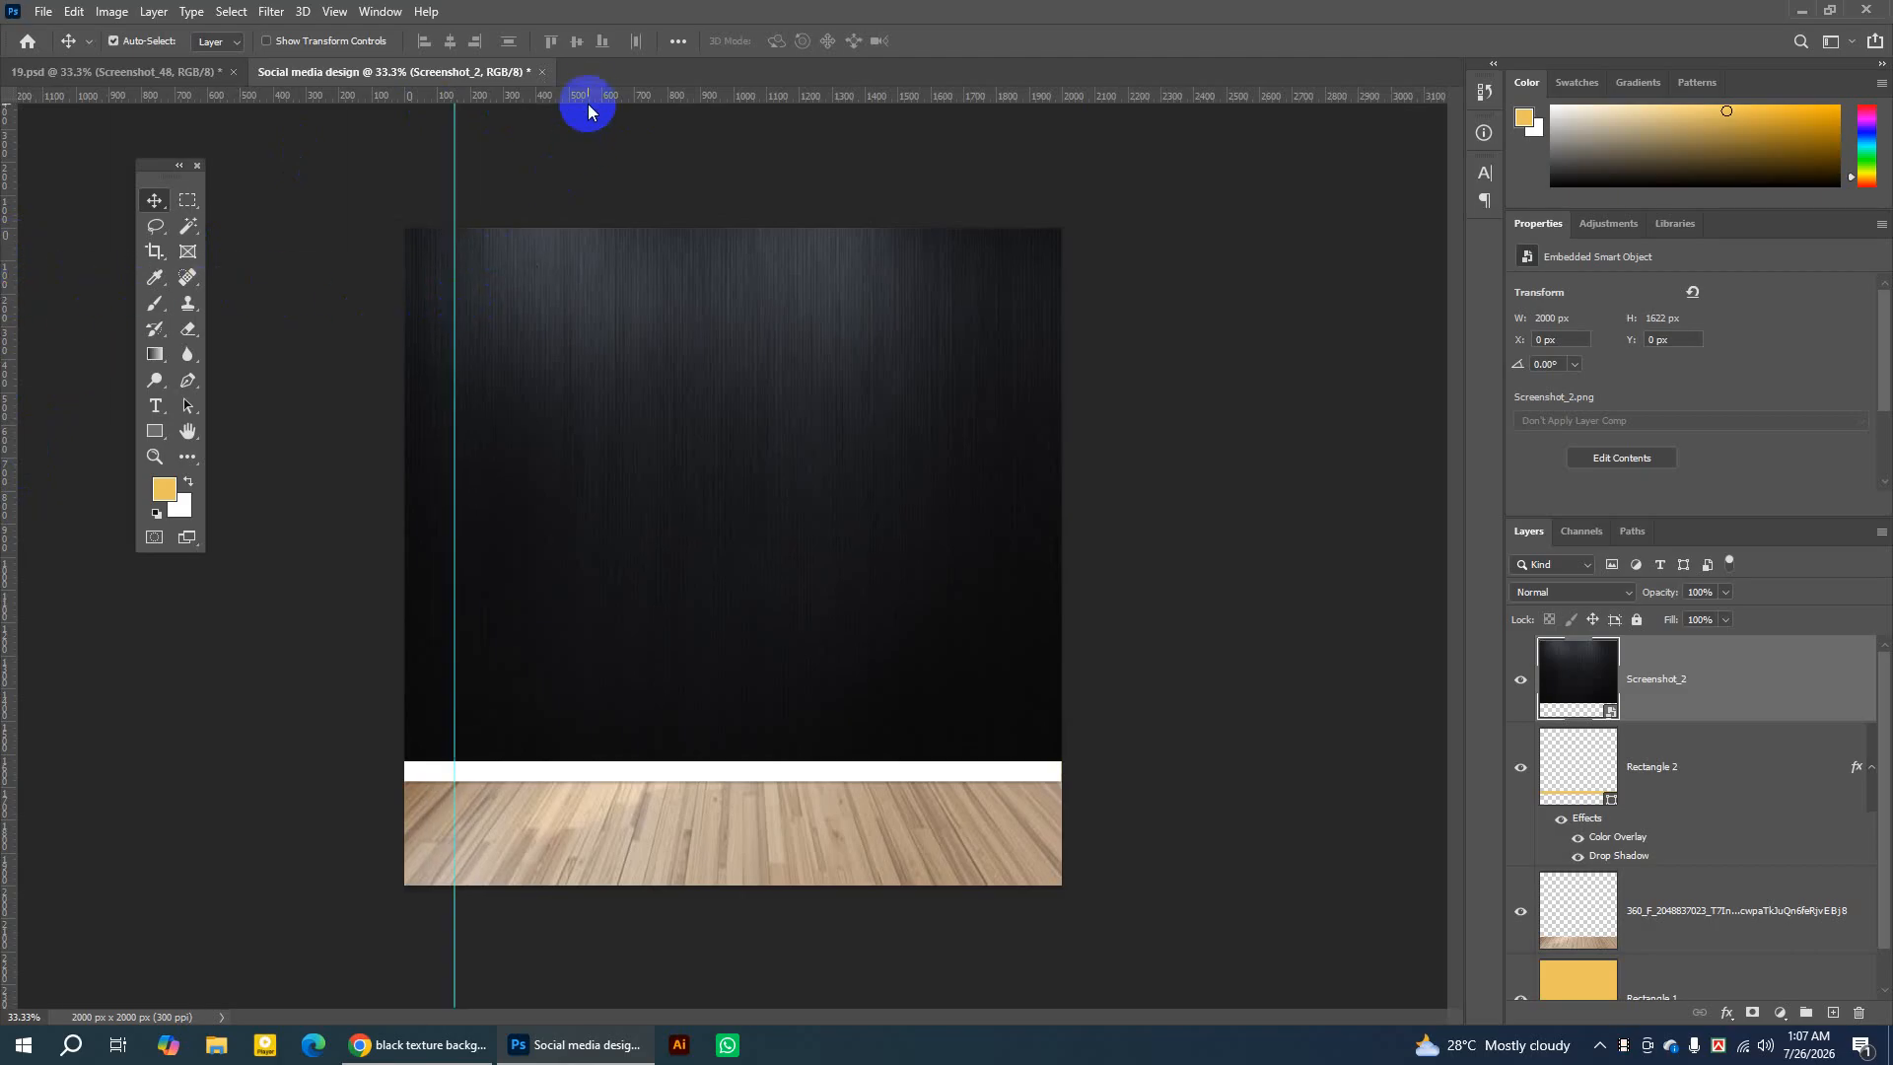
left_click_drag(590, 92, 625, 268)
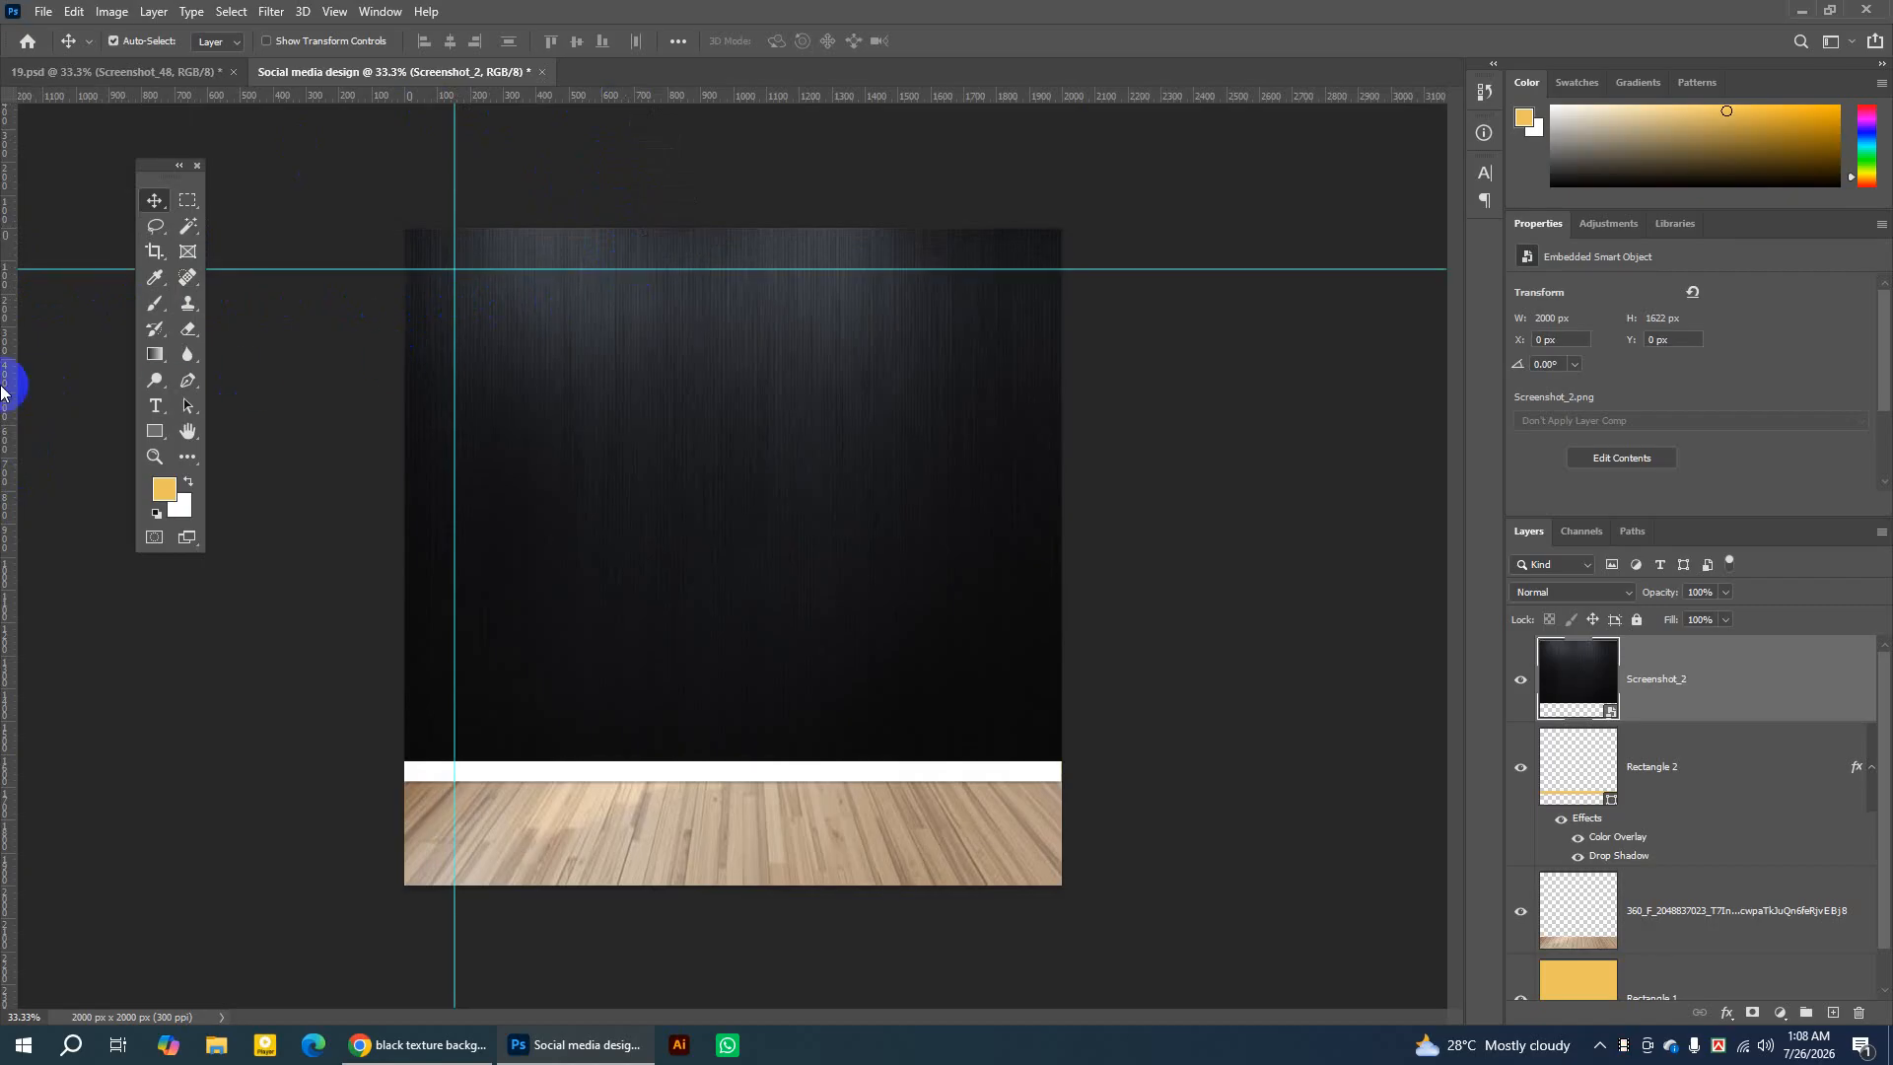
left_click_drag(9, 394, 1011, 383)
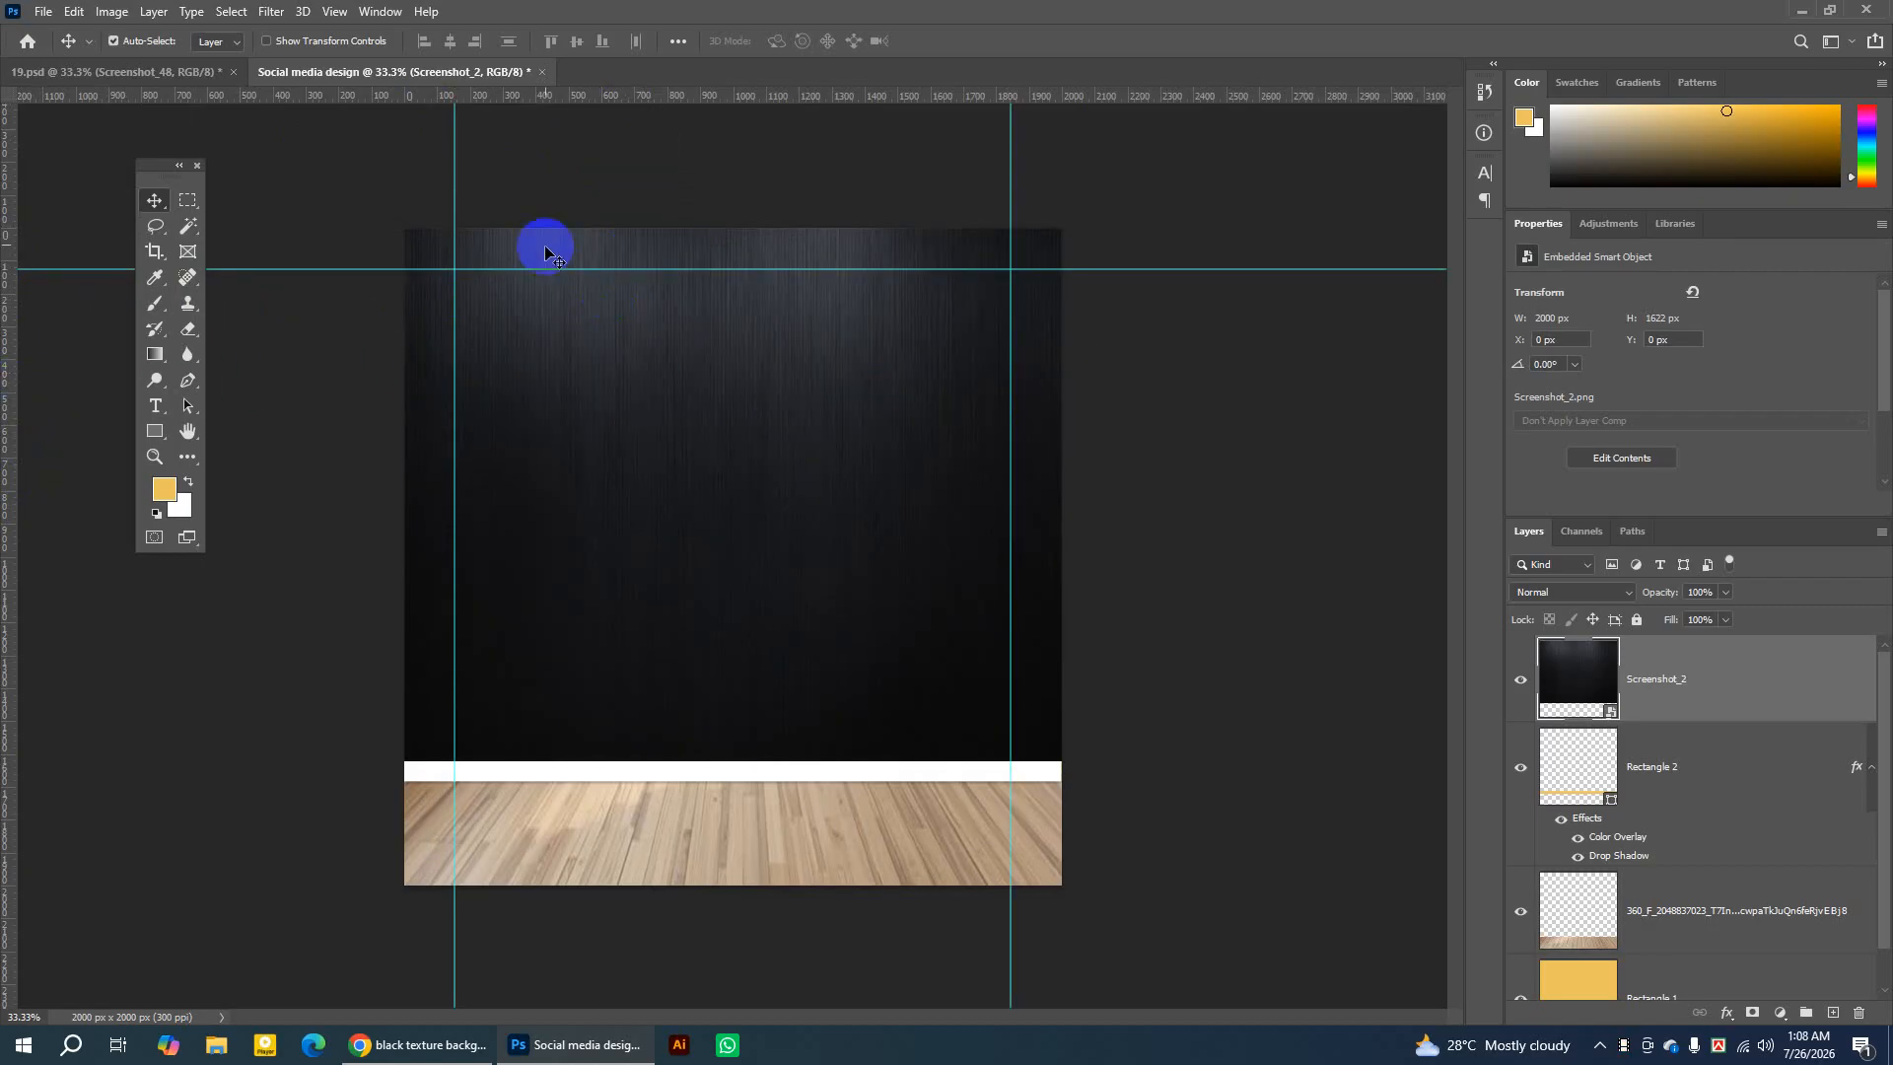
left_click_drag(457, 207, 451, 210)
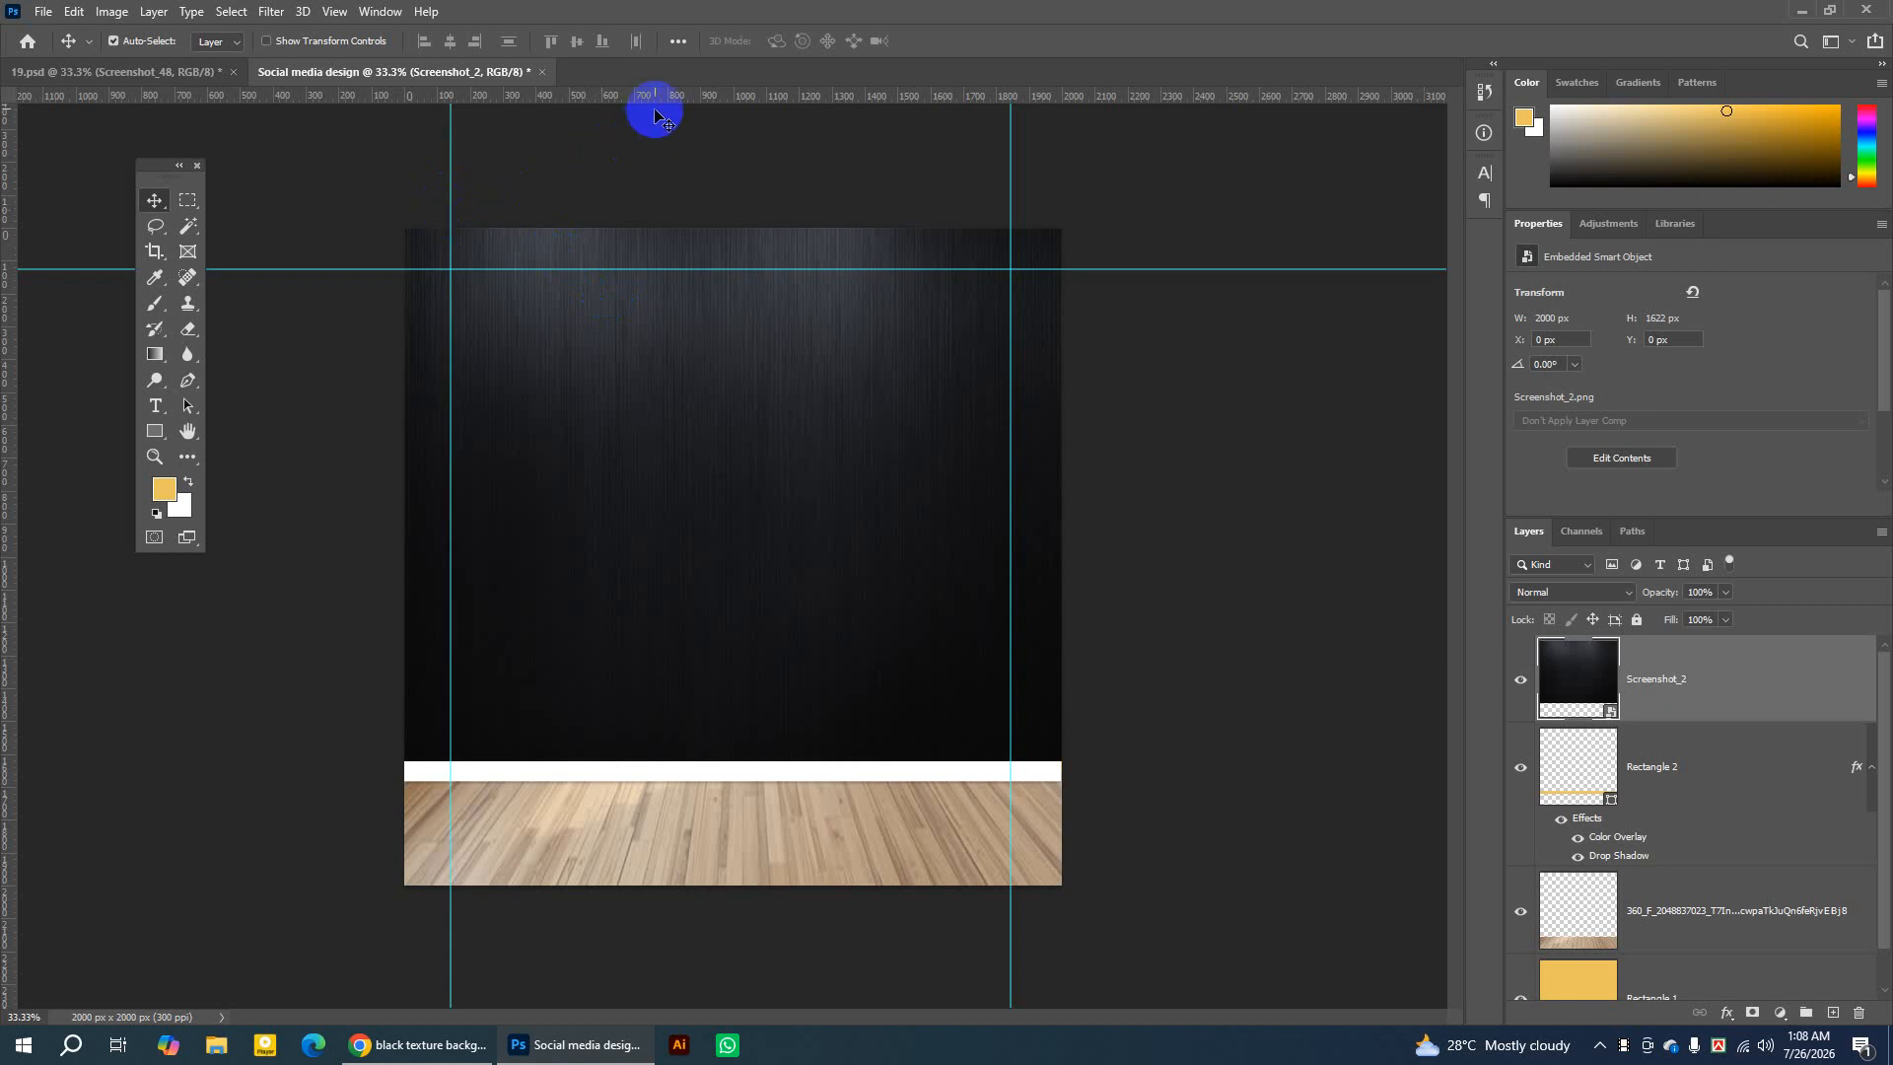
left_click_drag(659, 101, 659, 101)
left_click_drag(777, 745, 800, 853)
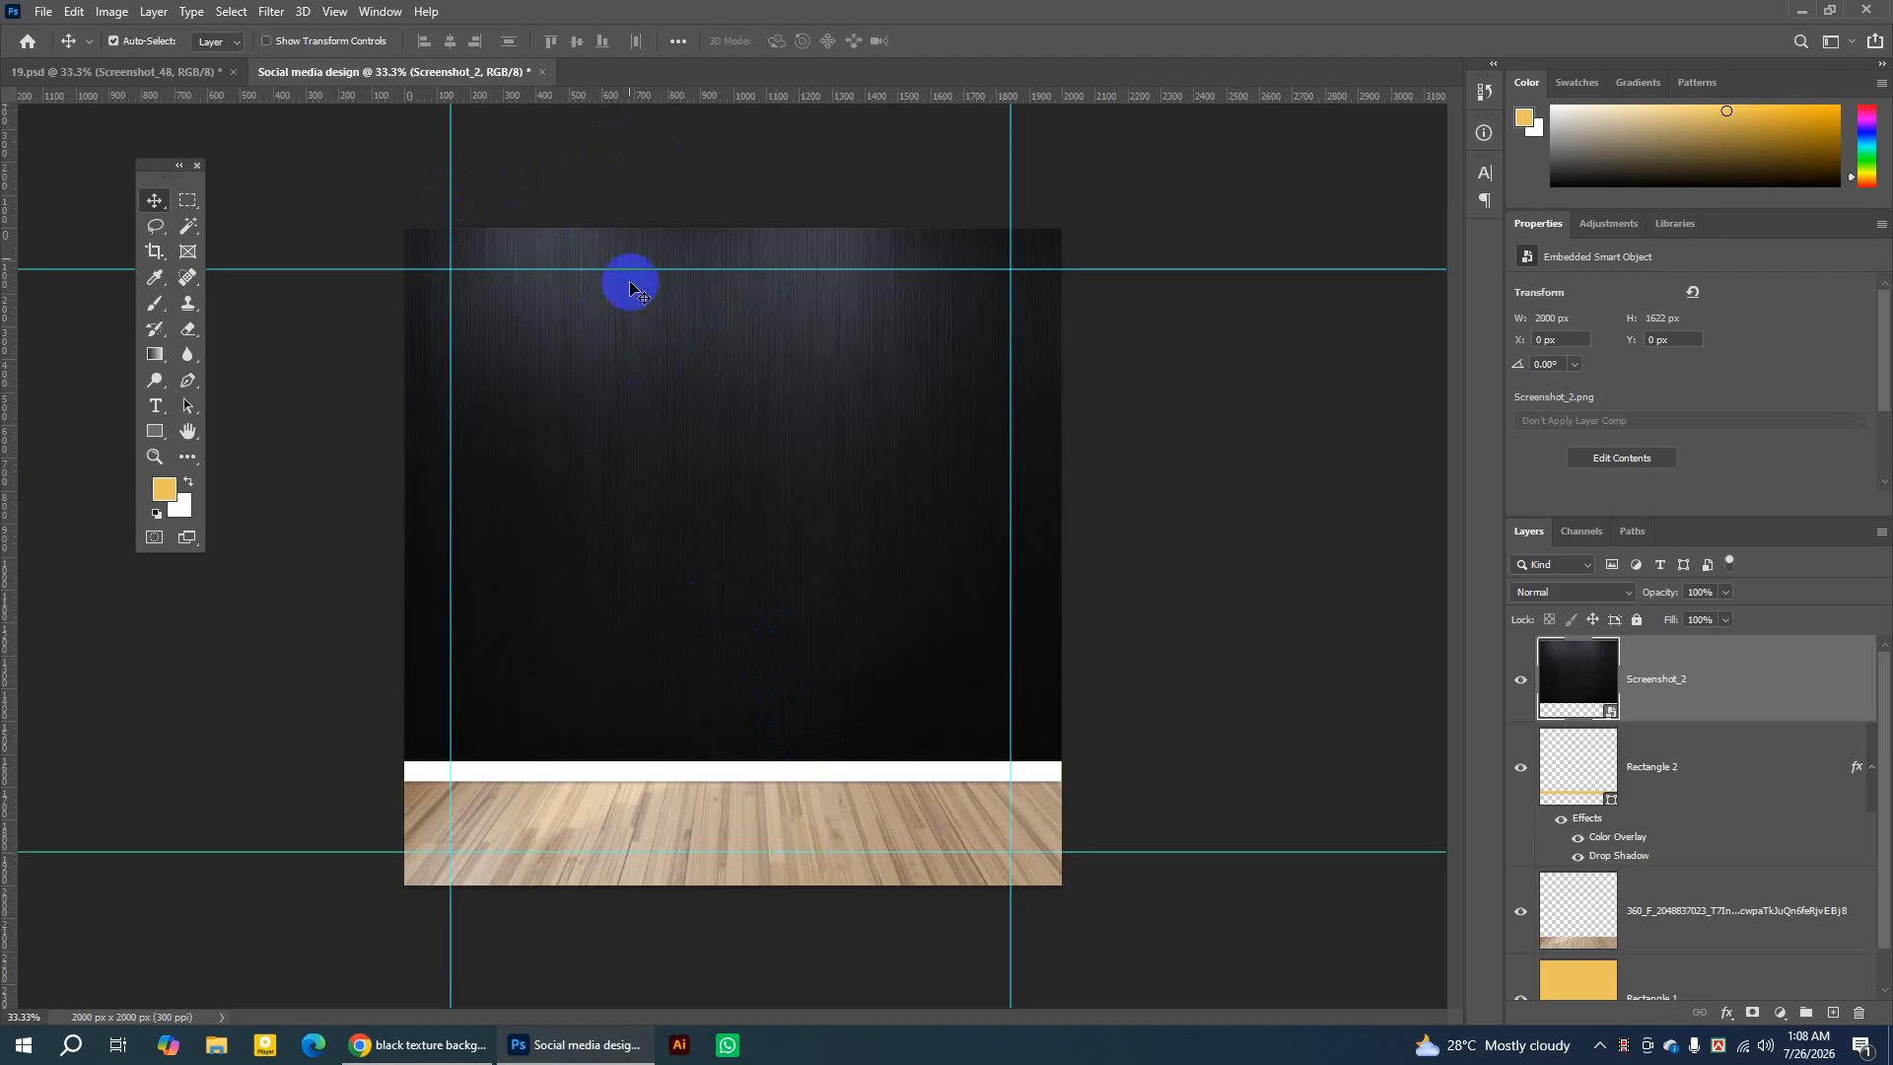
Switch to 19.psd, set the Move tool's auto-select to Group, select the group holding the LOGO HERE text and collapse it.
left_click(165, 72)
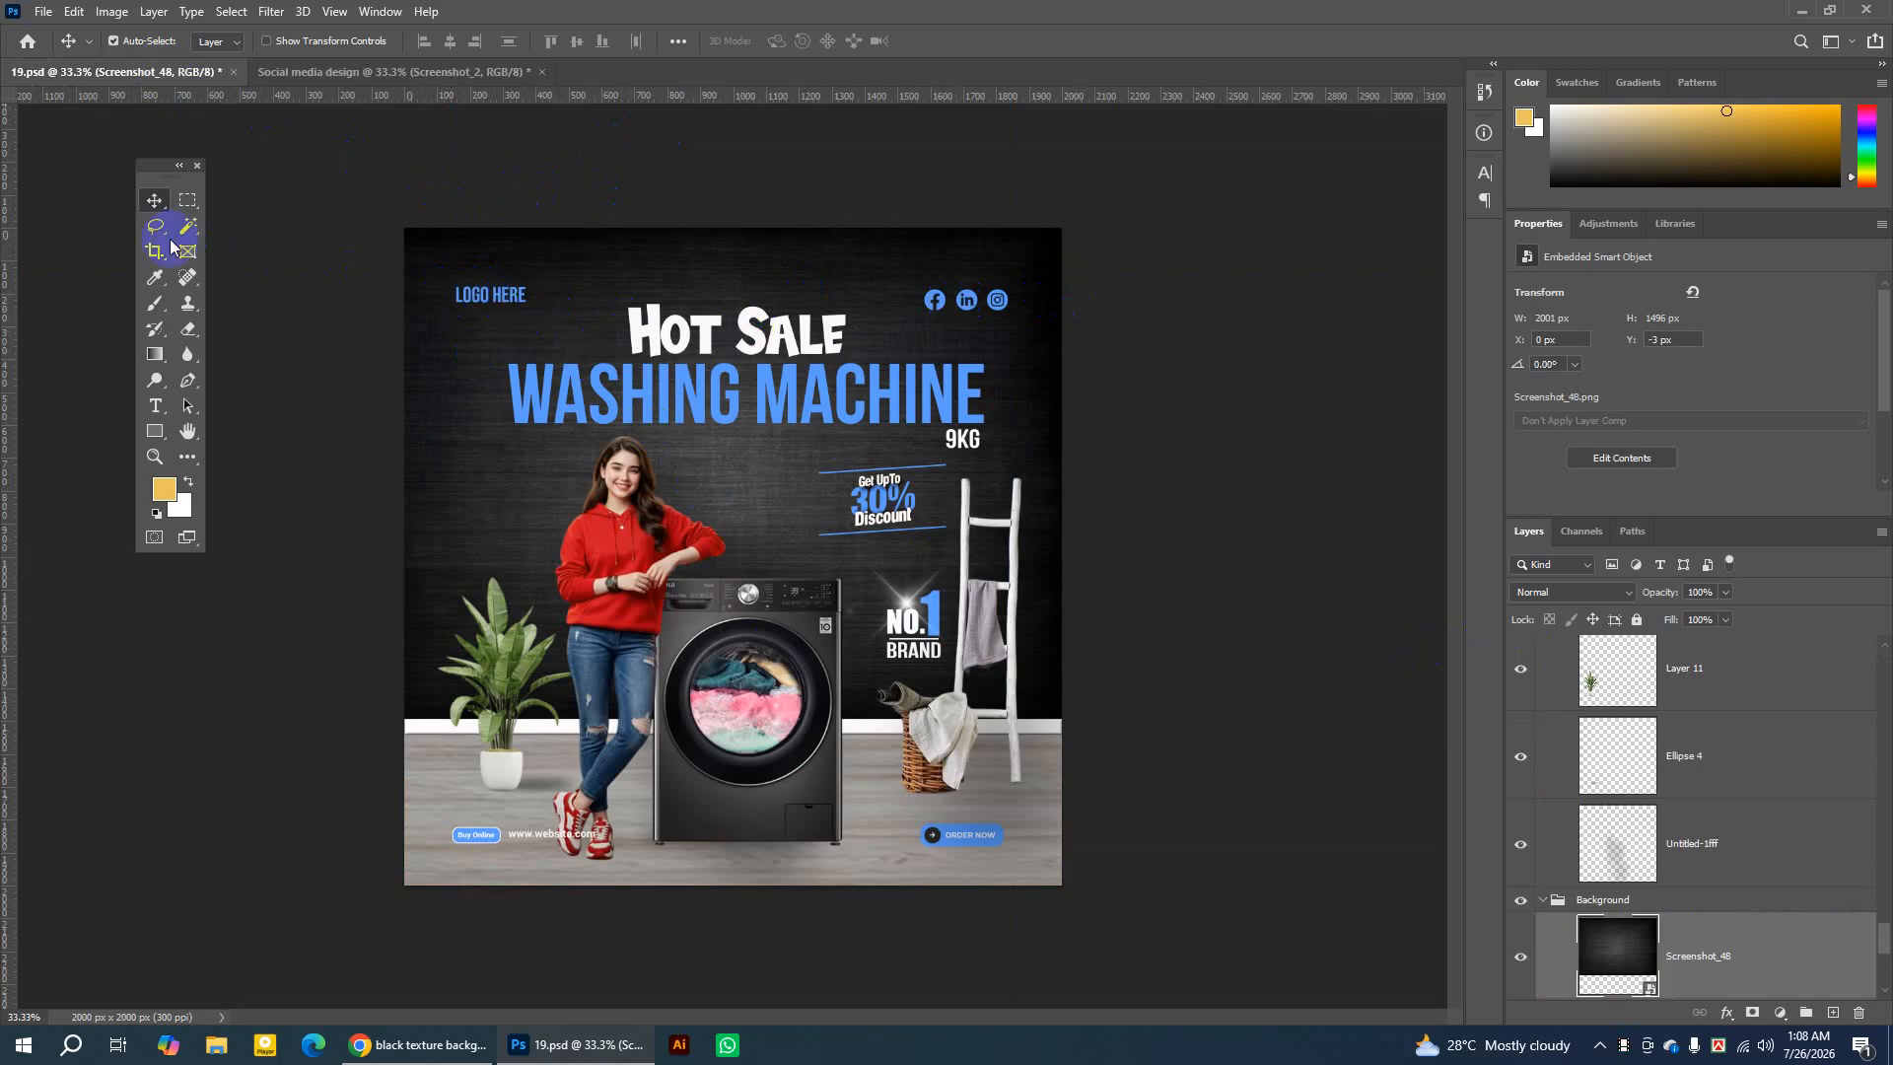
left_click(215, 41)
left_click(211, 59)
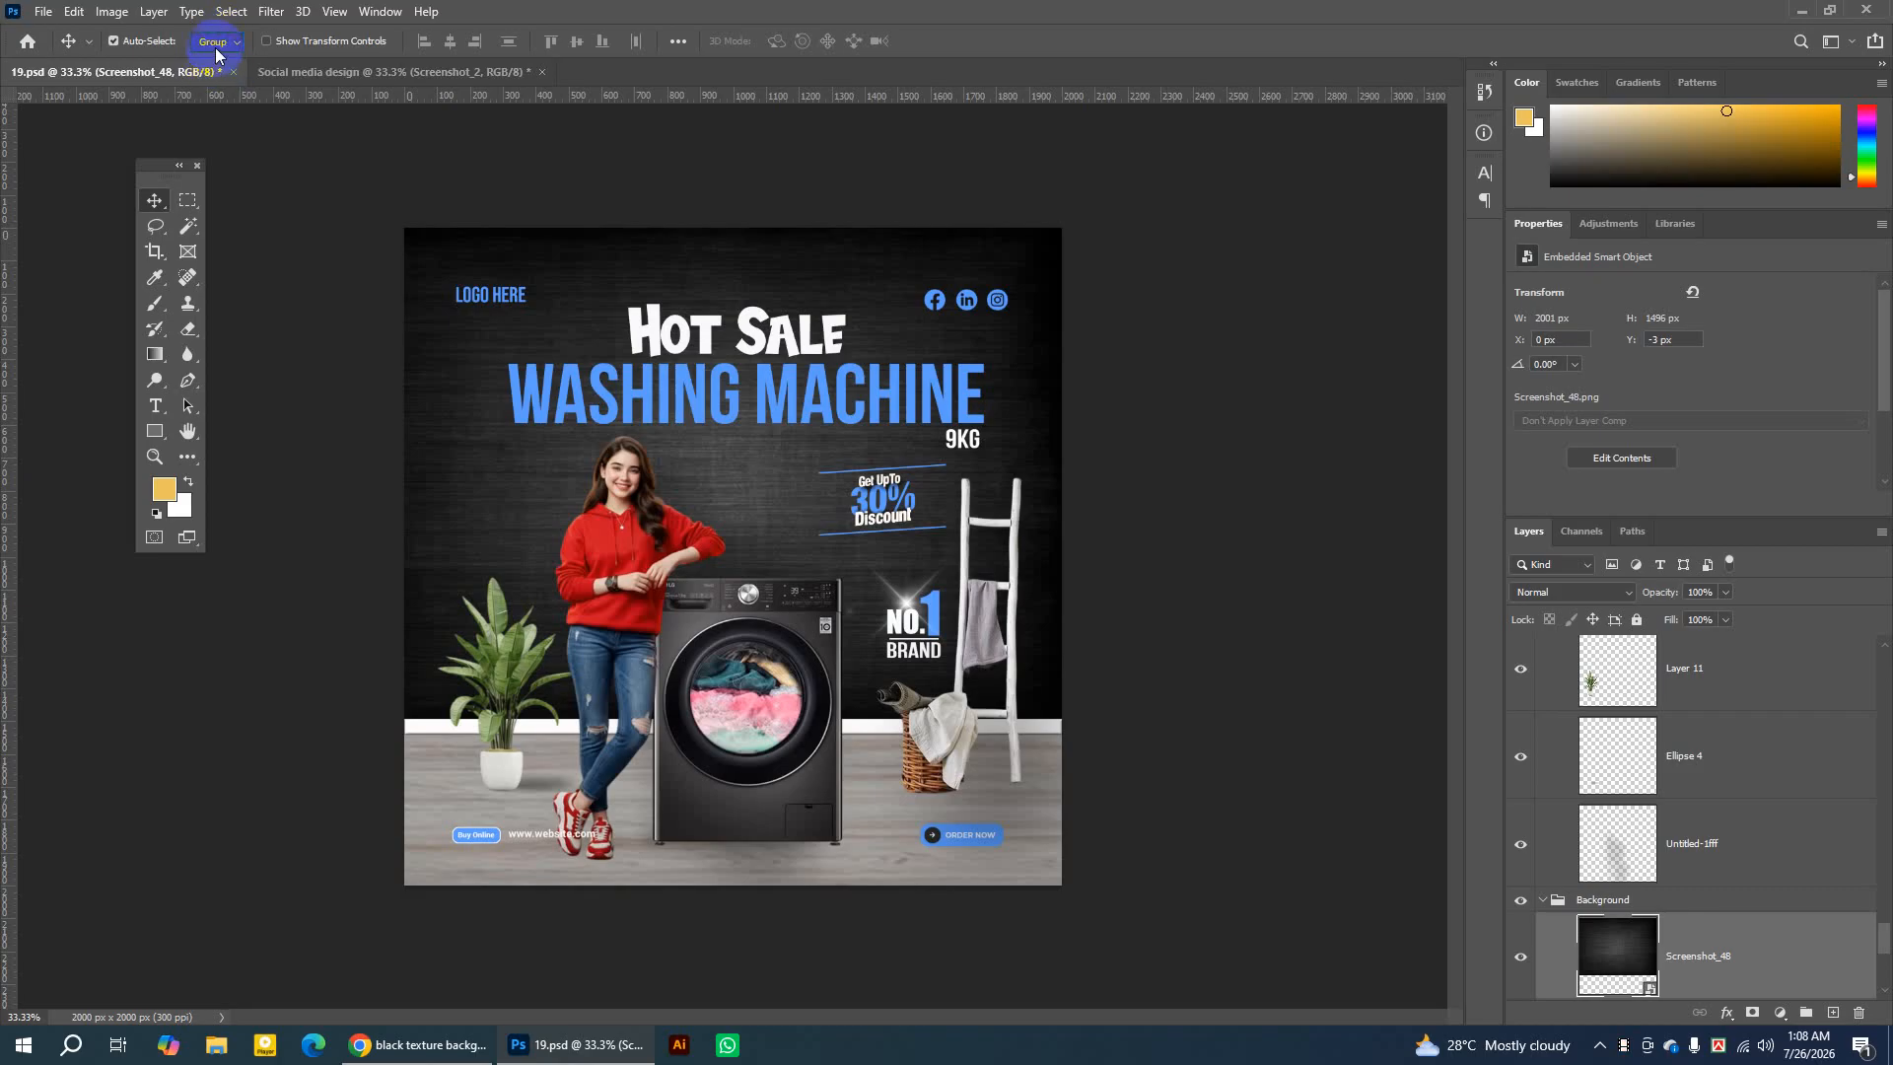
left_click(493, 299)
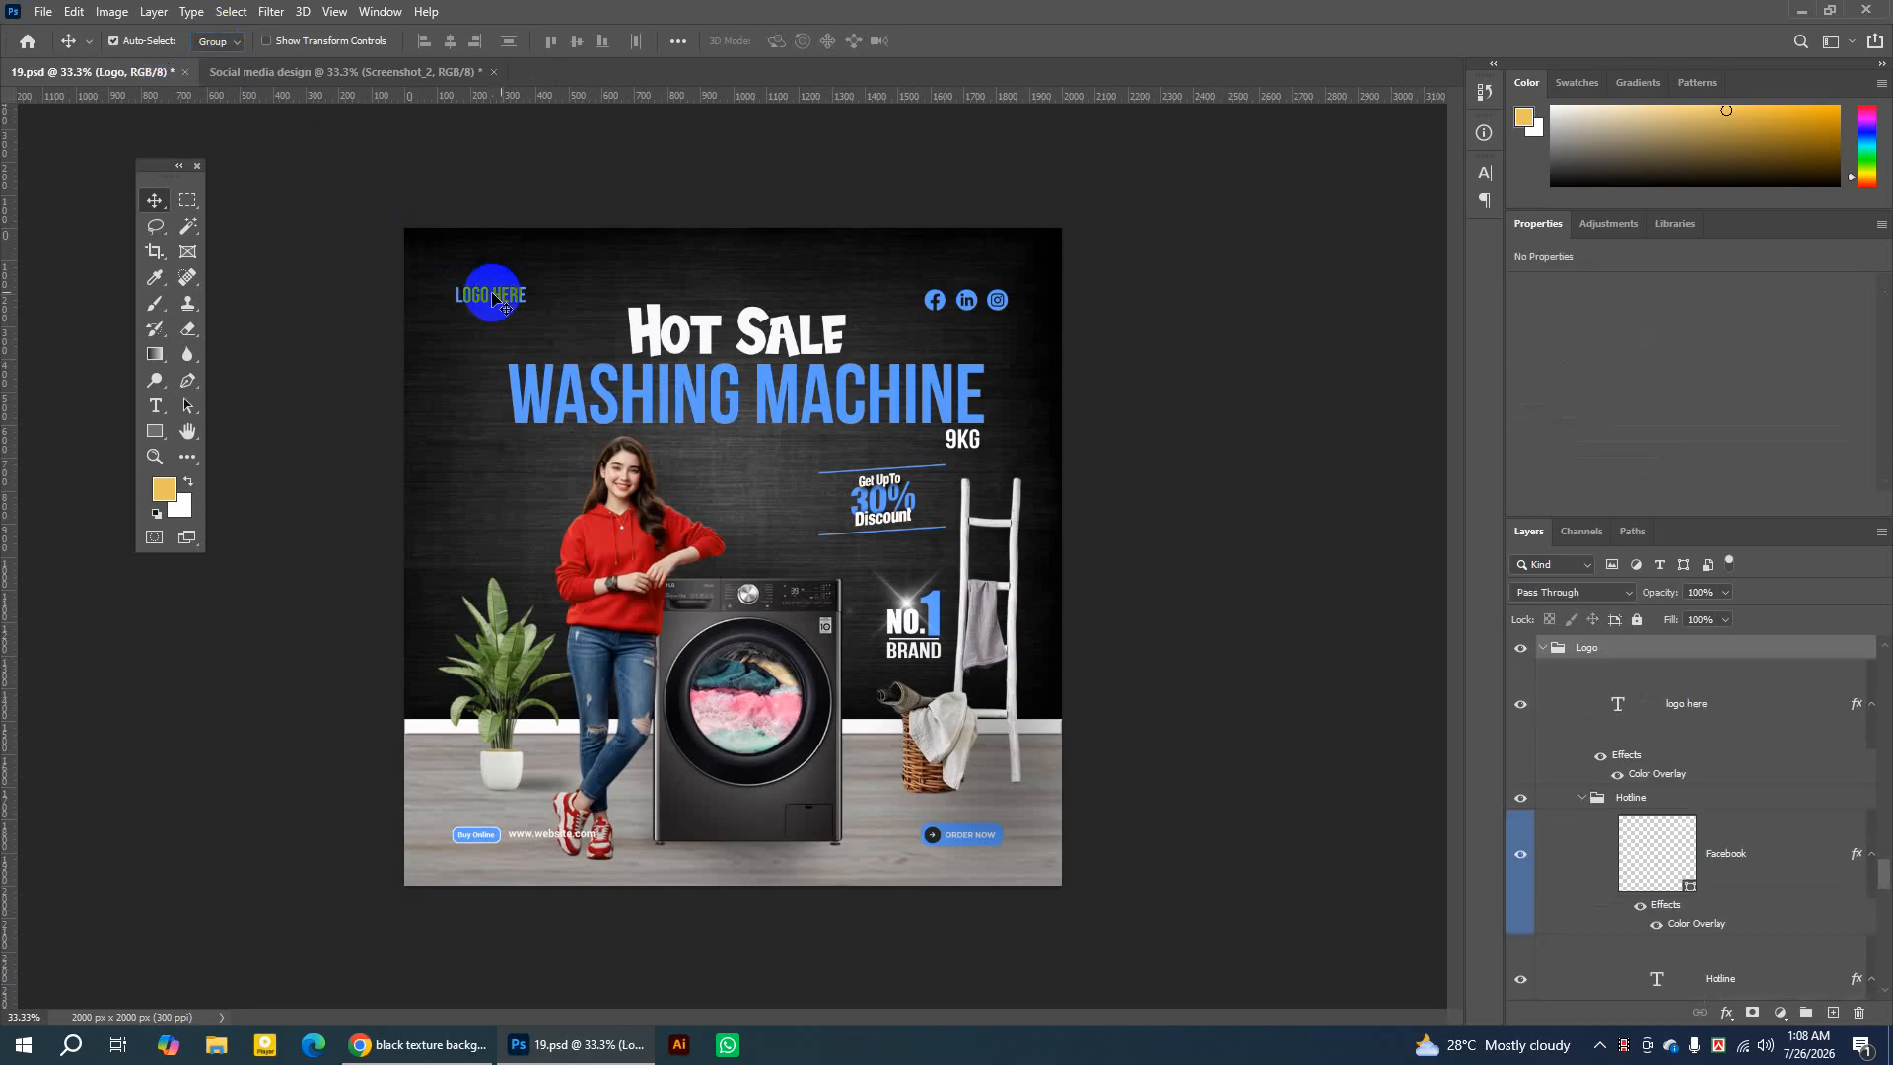
left_click(1543, 649)
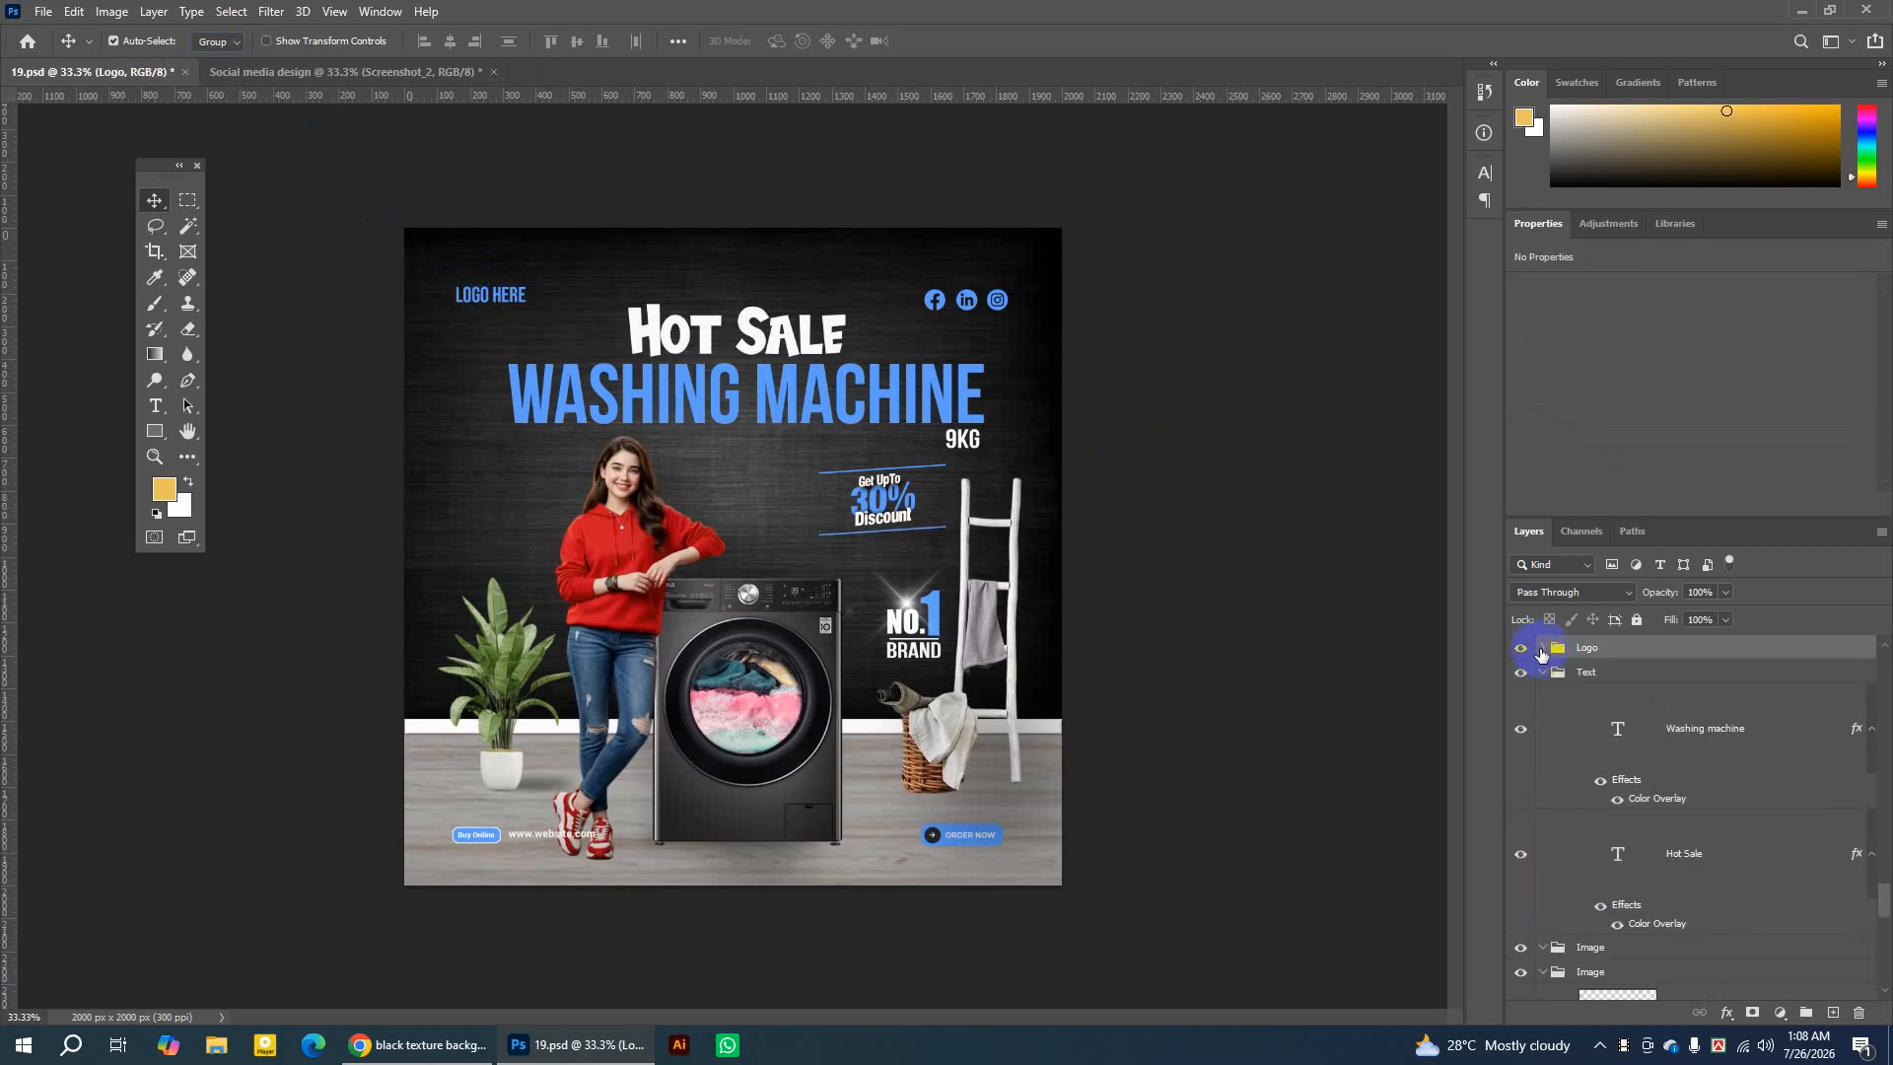
Hide and show the Logo group repeatedly to check which elements of the 19.psd design it contains.
left_click(1520, 655)
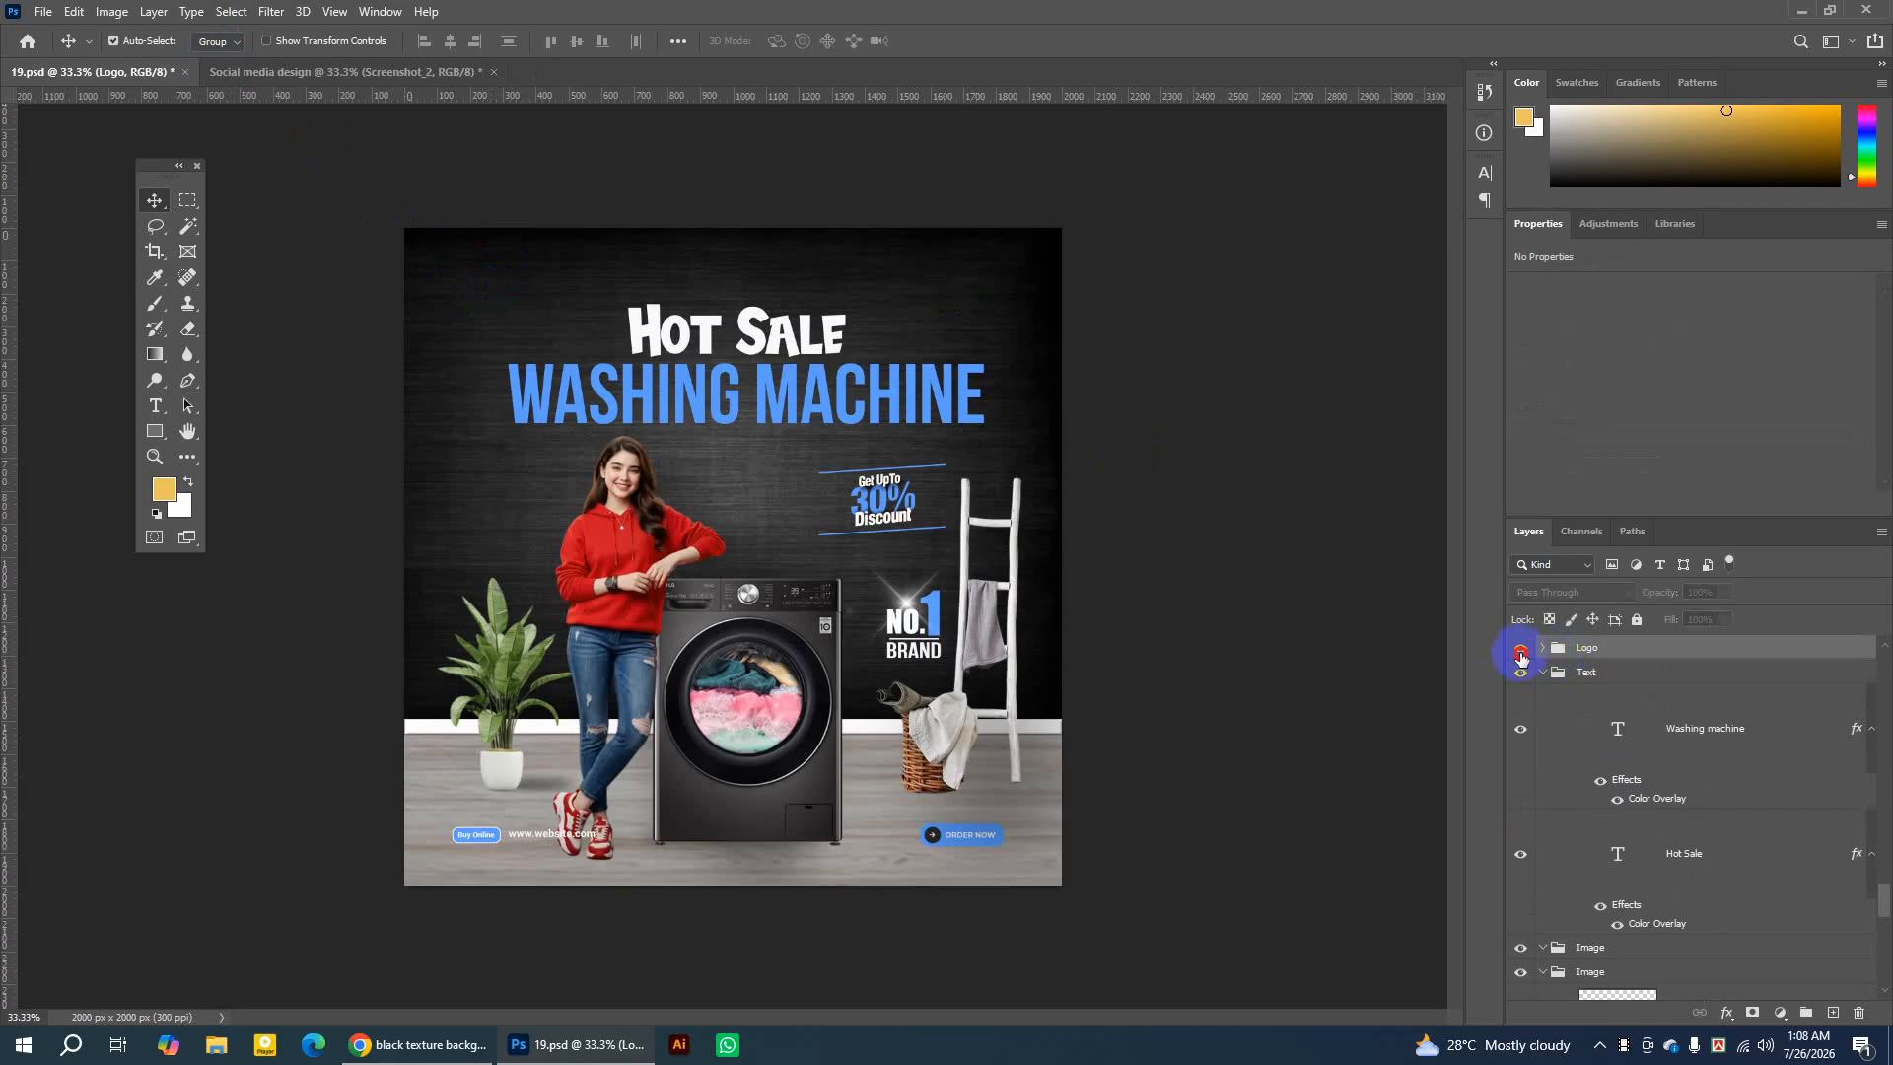
left_click(1520, 655)
left_click(1520, 654)
left_click(1520, 655)
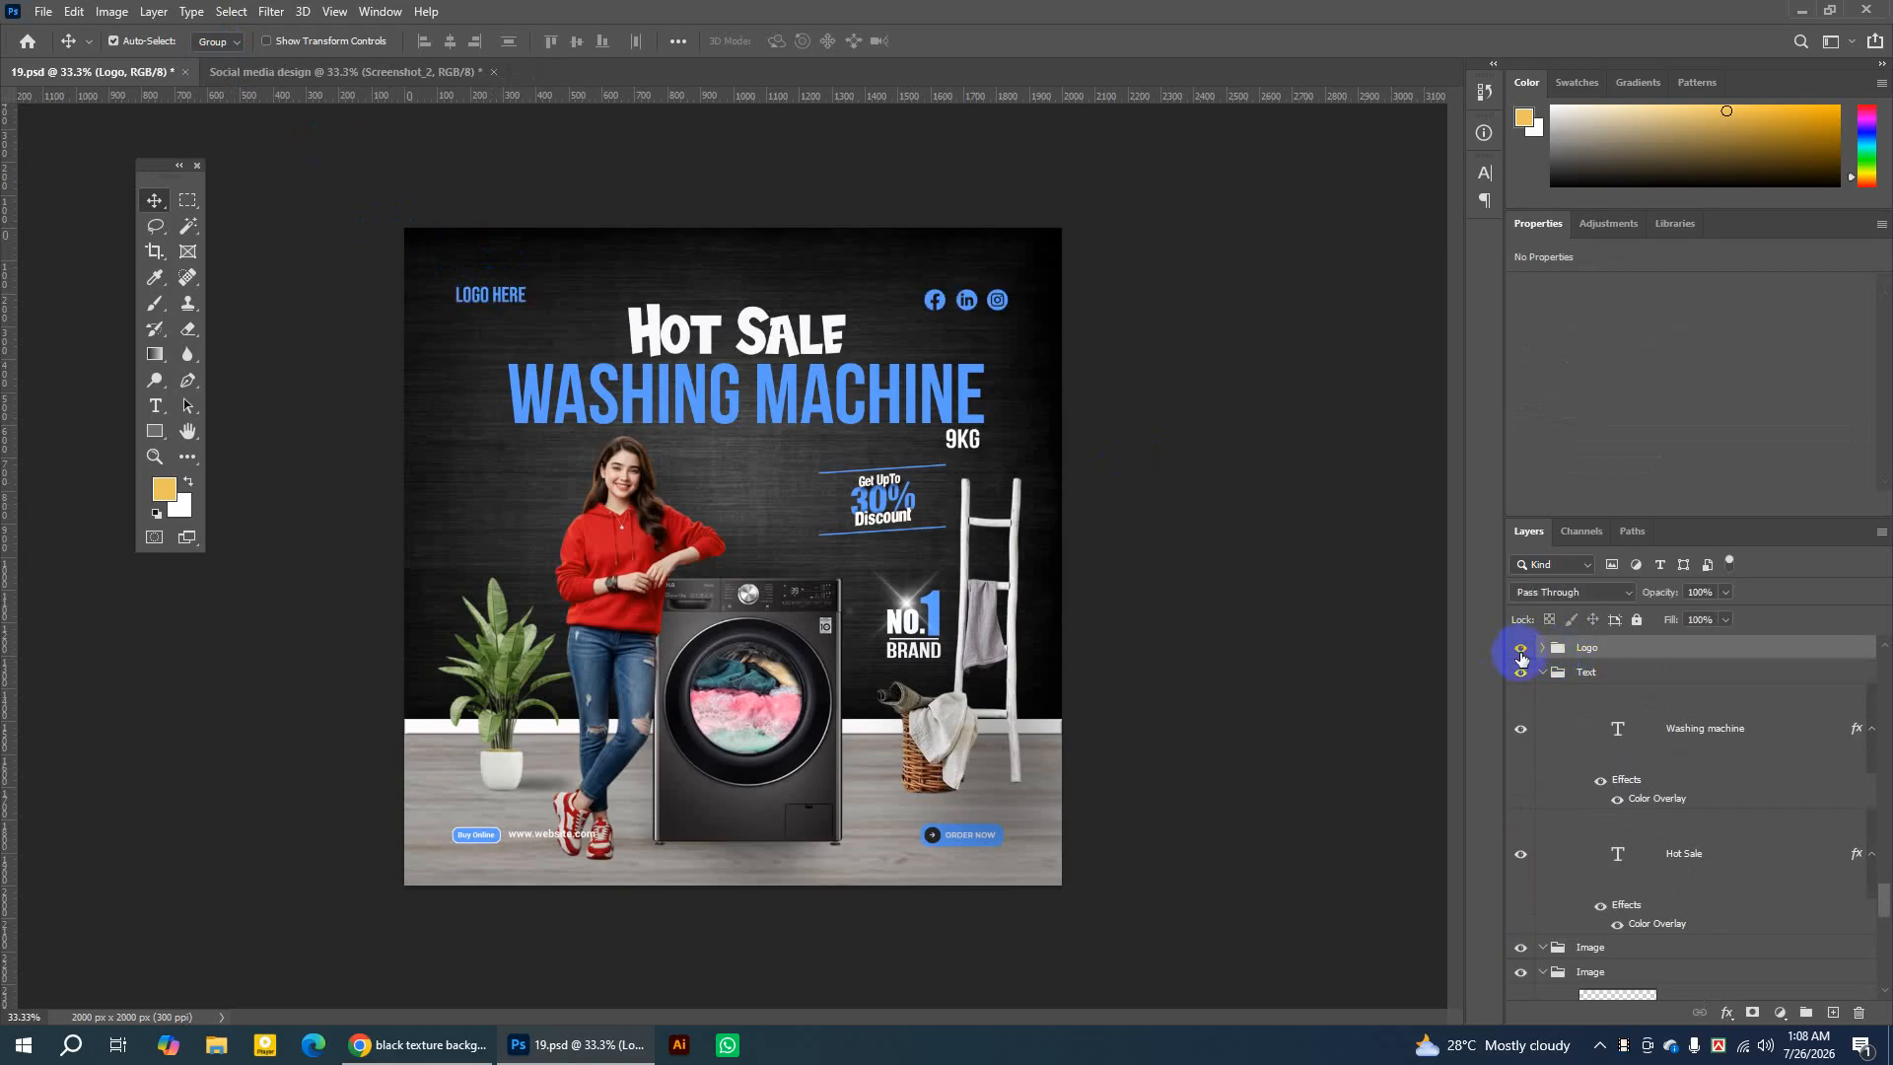
left_click(1521, 655)
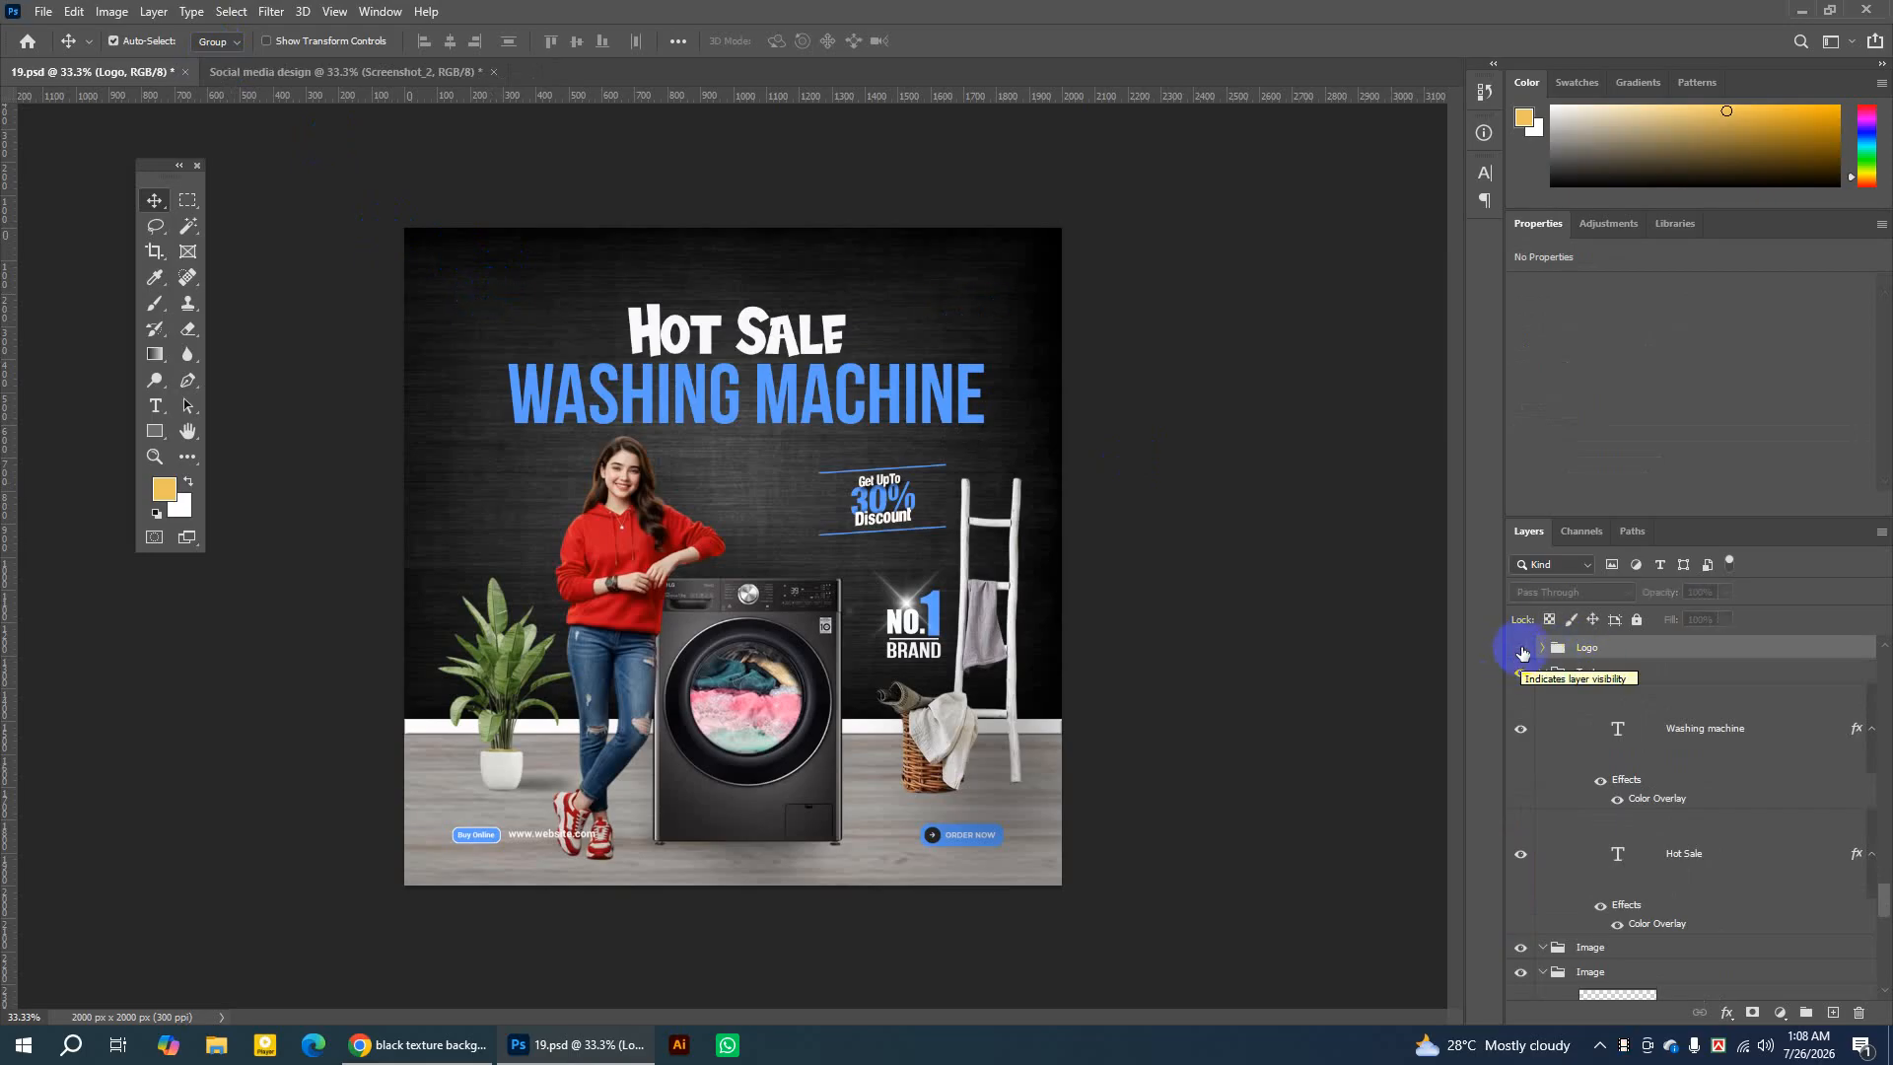
left_click(1521, 651)
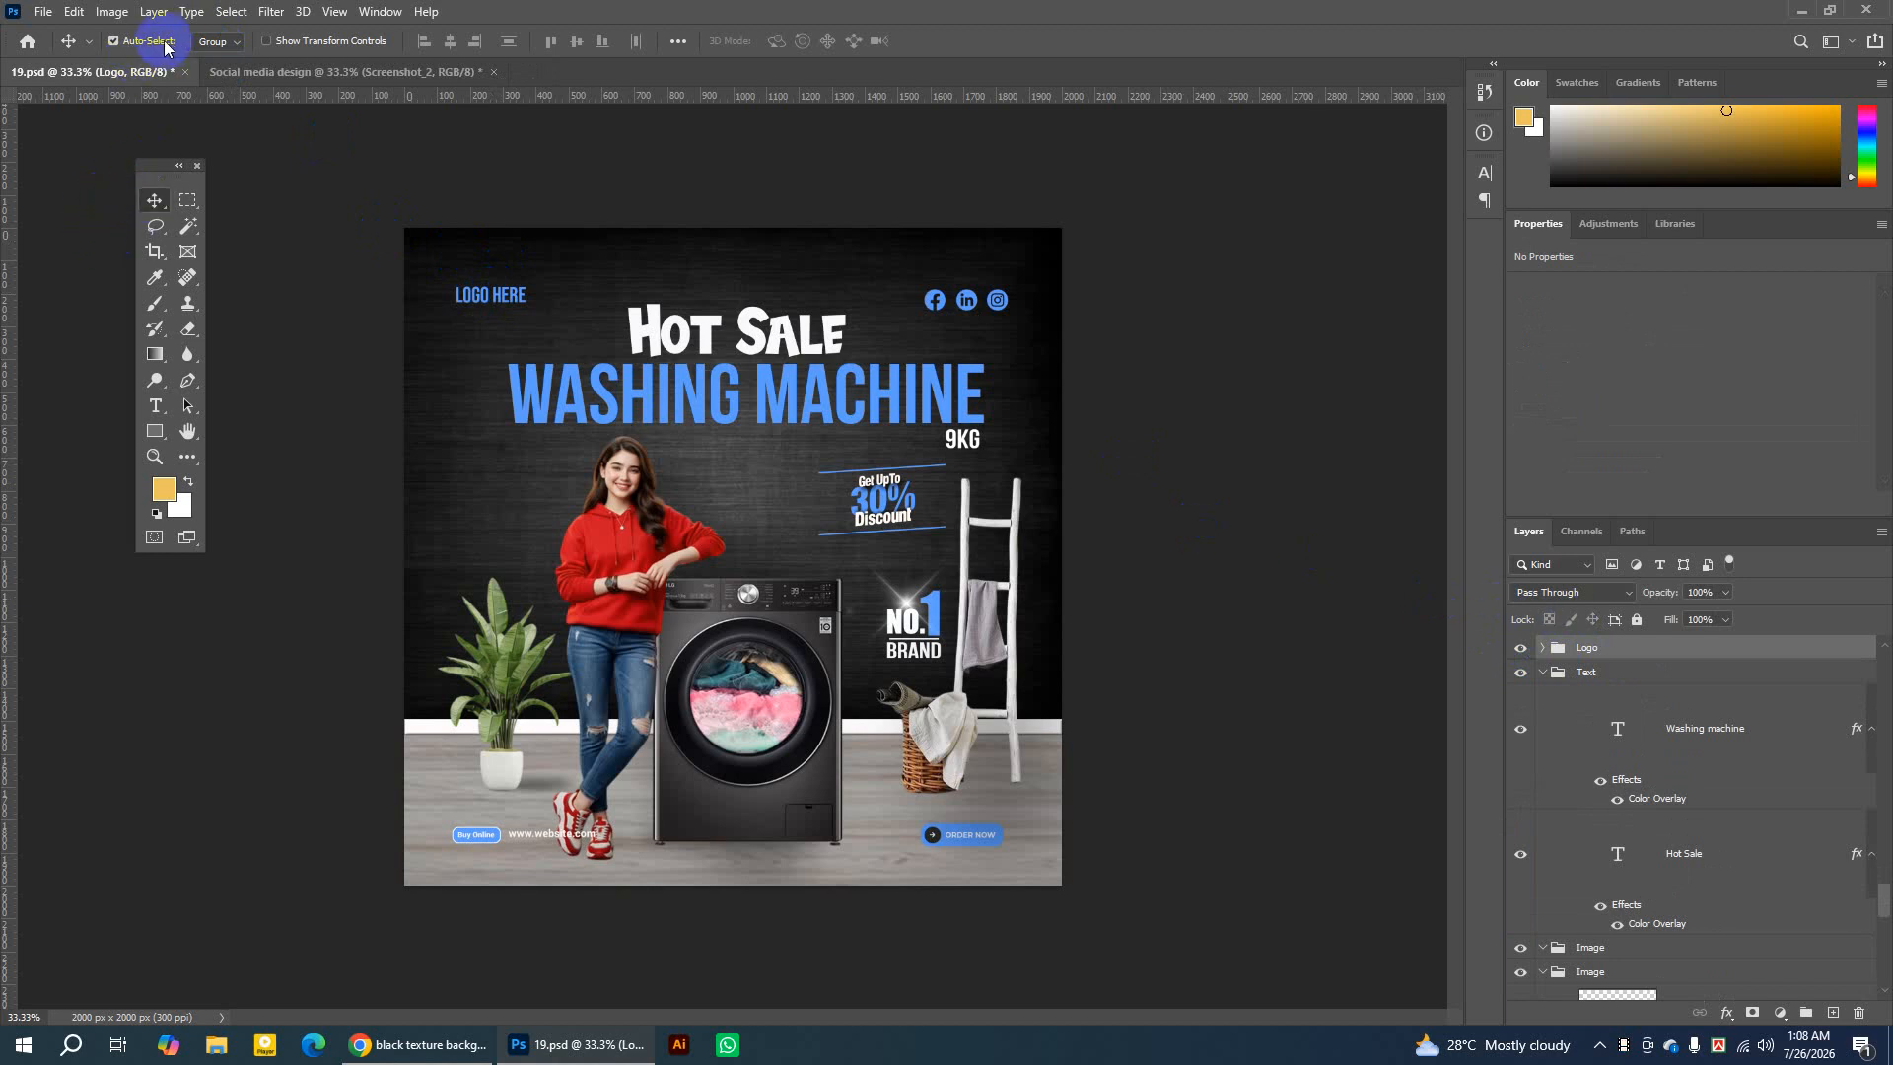
left_click(113, 41)
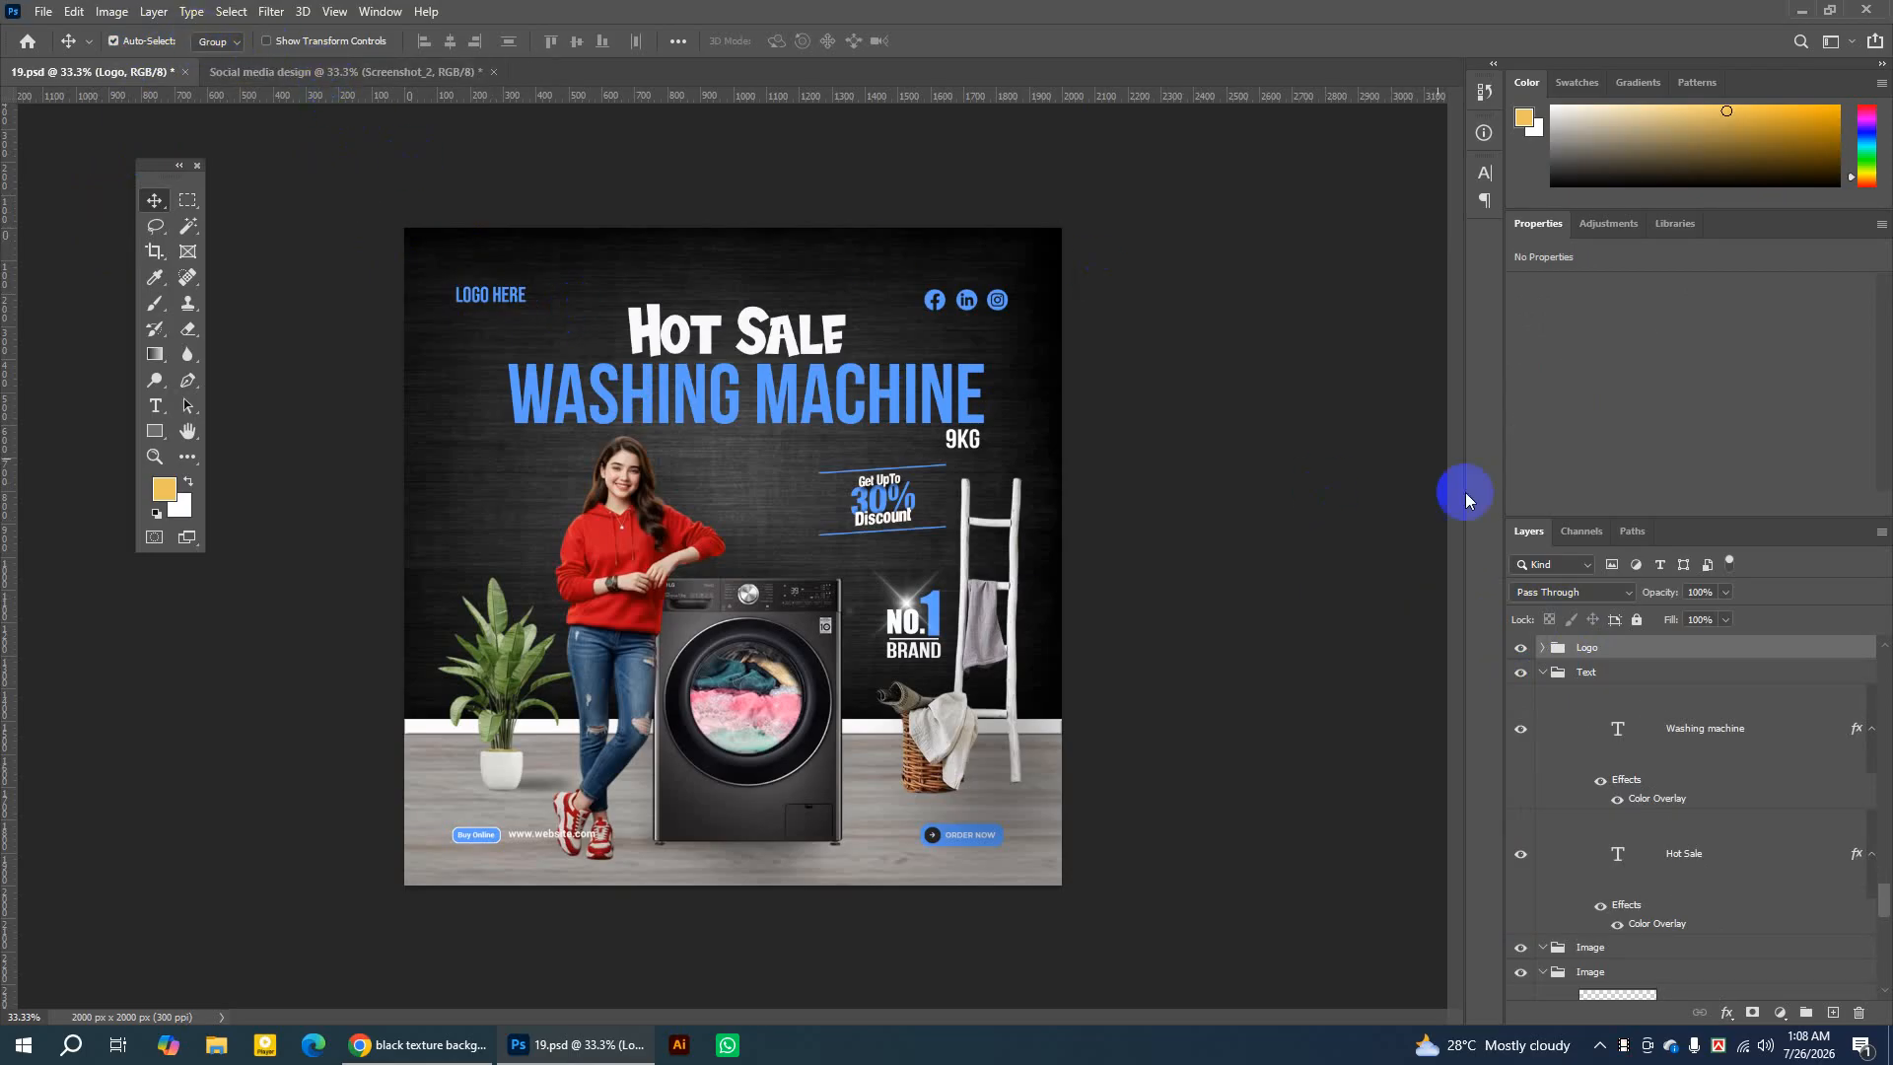
left_click(1521, 649)
left_click(1522, 649)
left_click(500, 307)
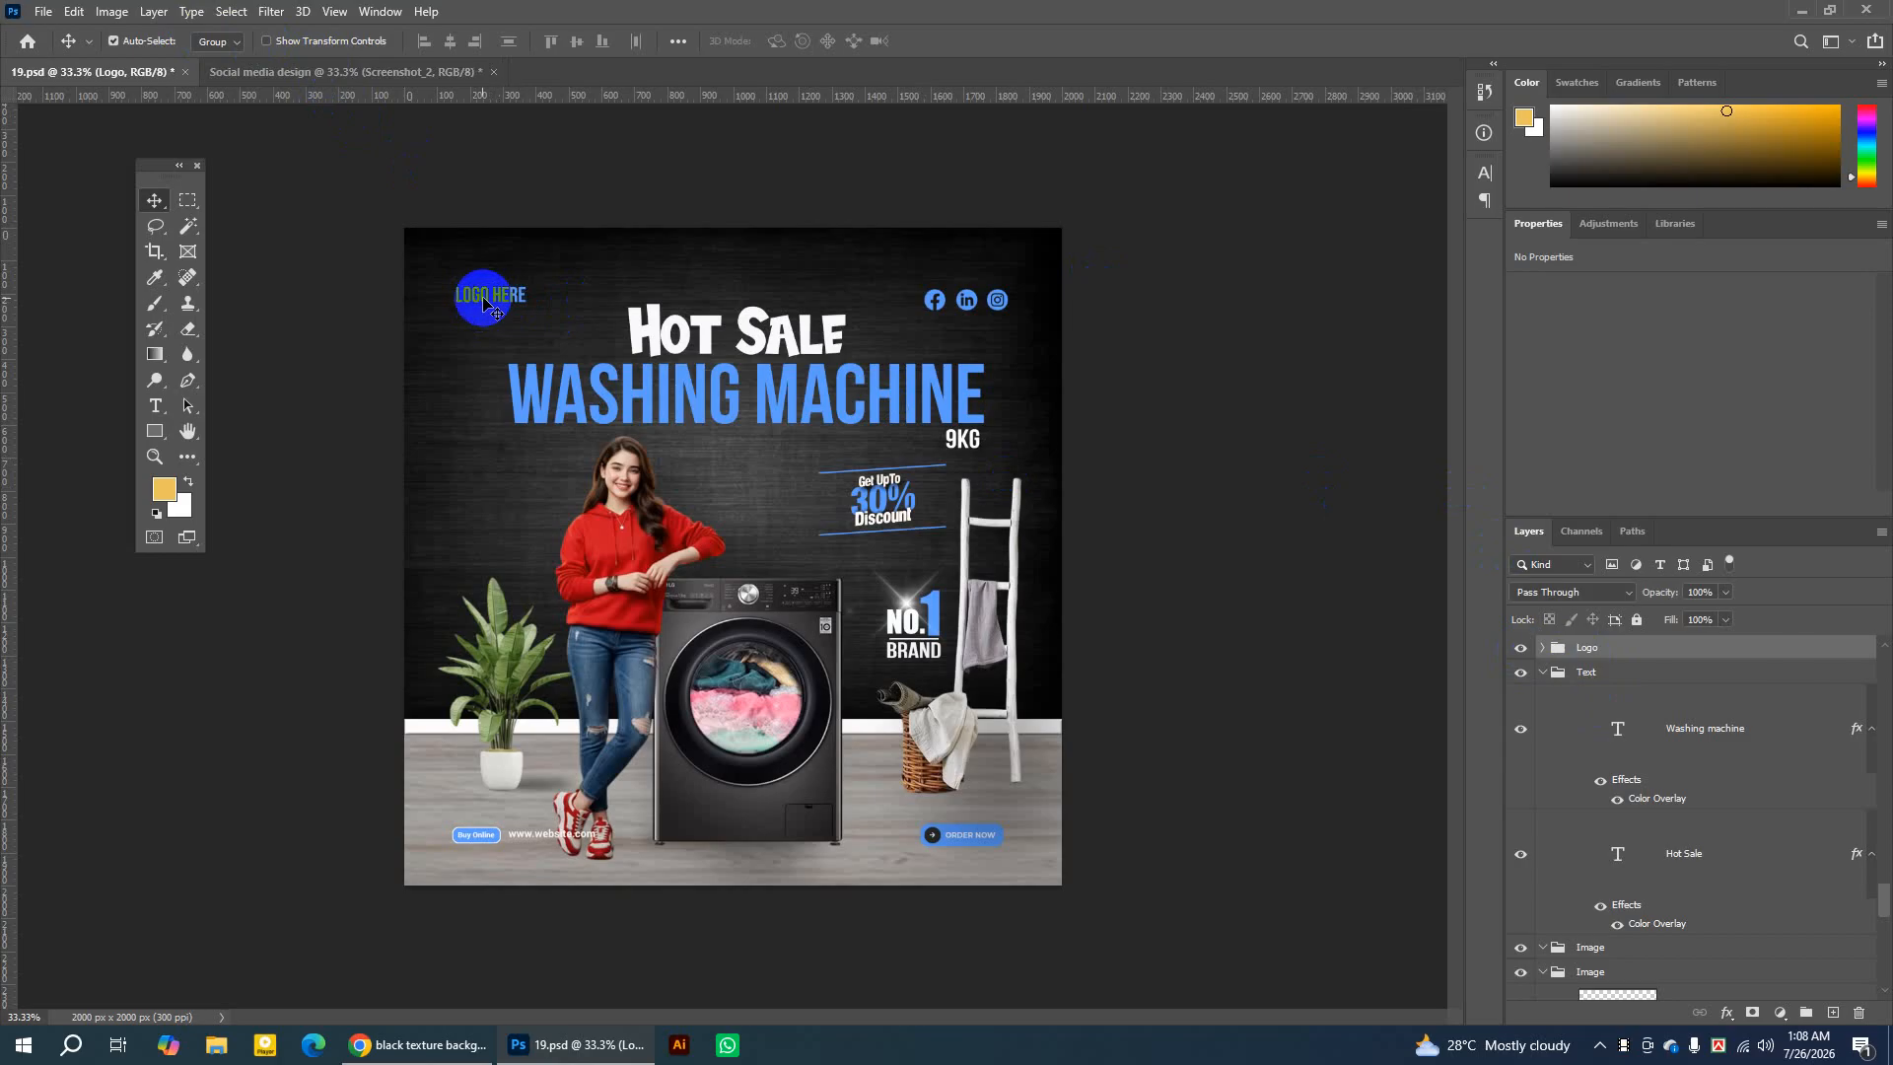
left_click(1522, 651)
left_click(1521, 651)
left_click(1521, 650)
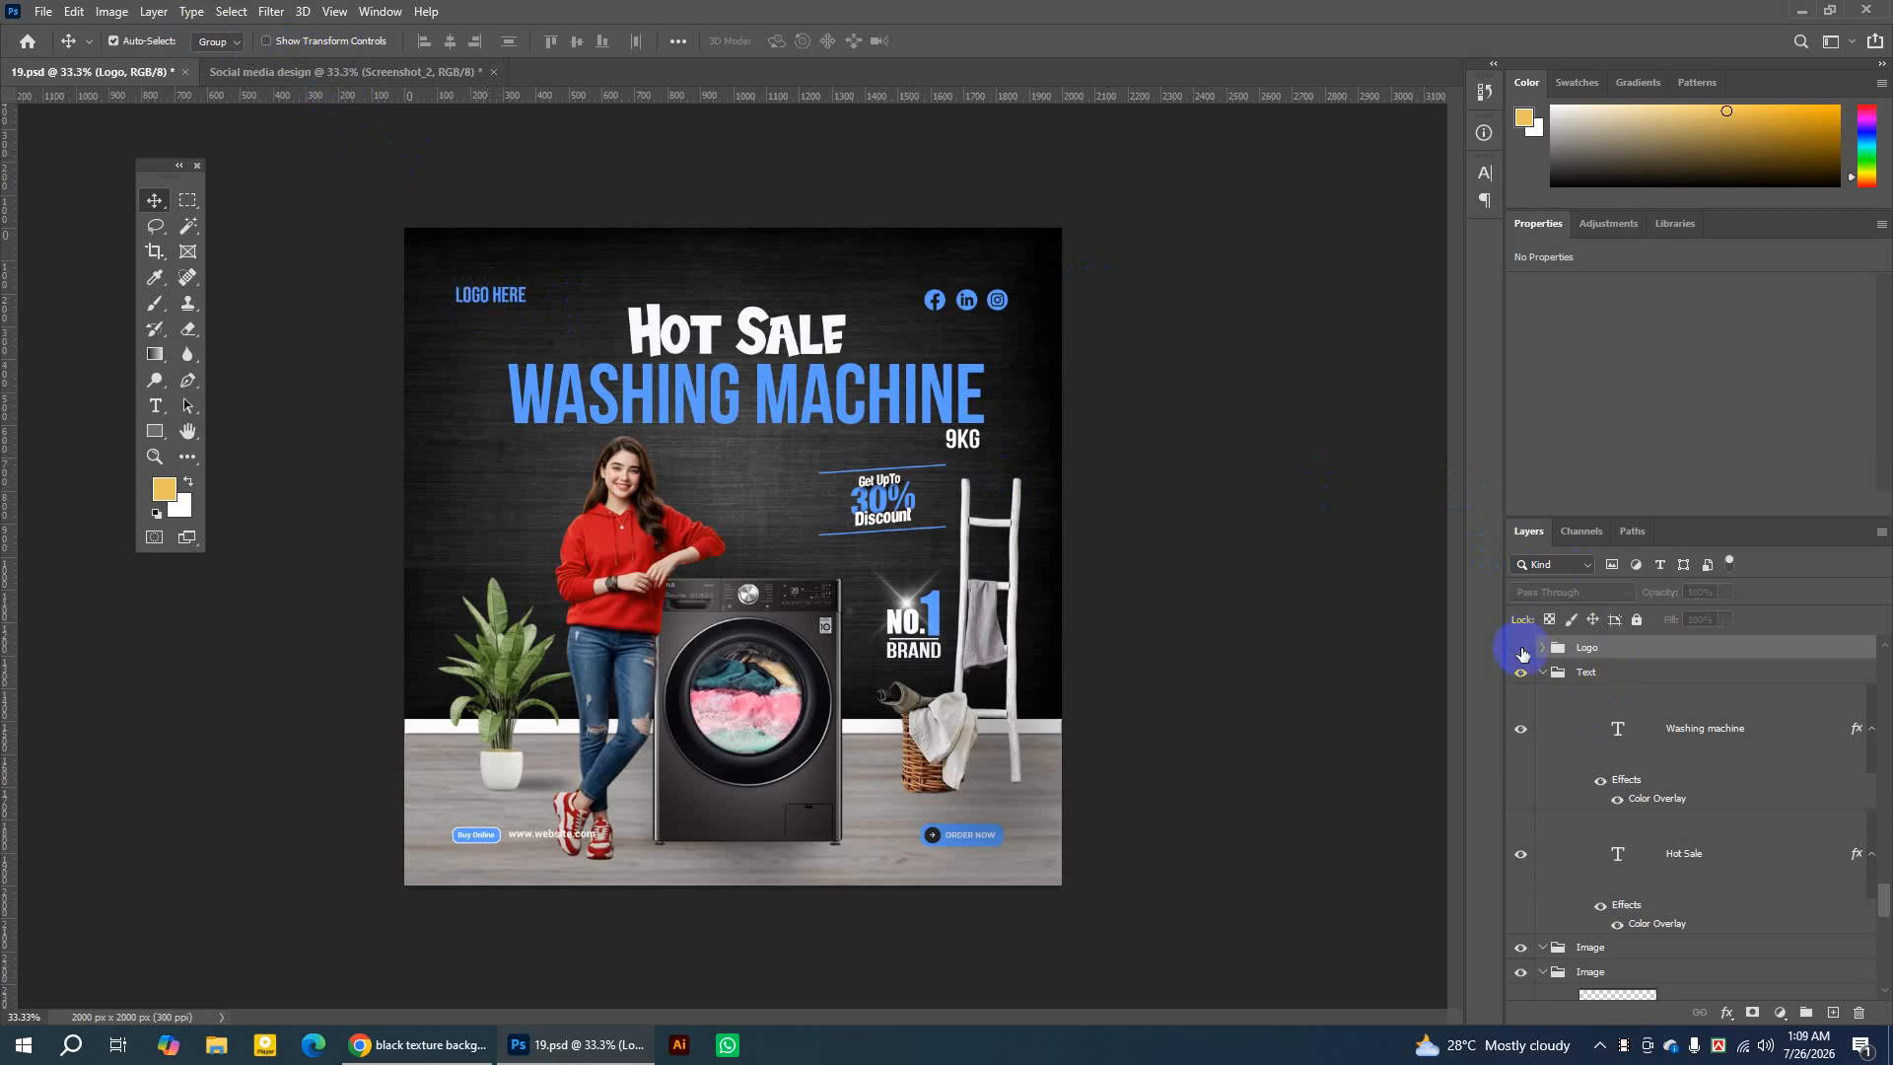
left_click(1521, 651)
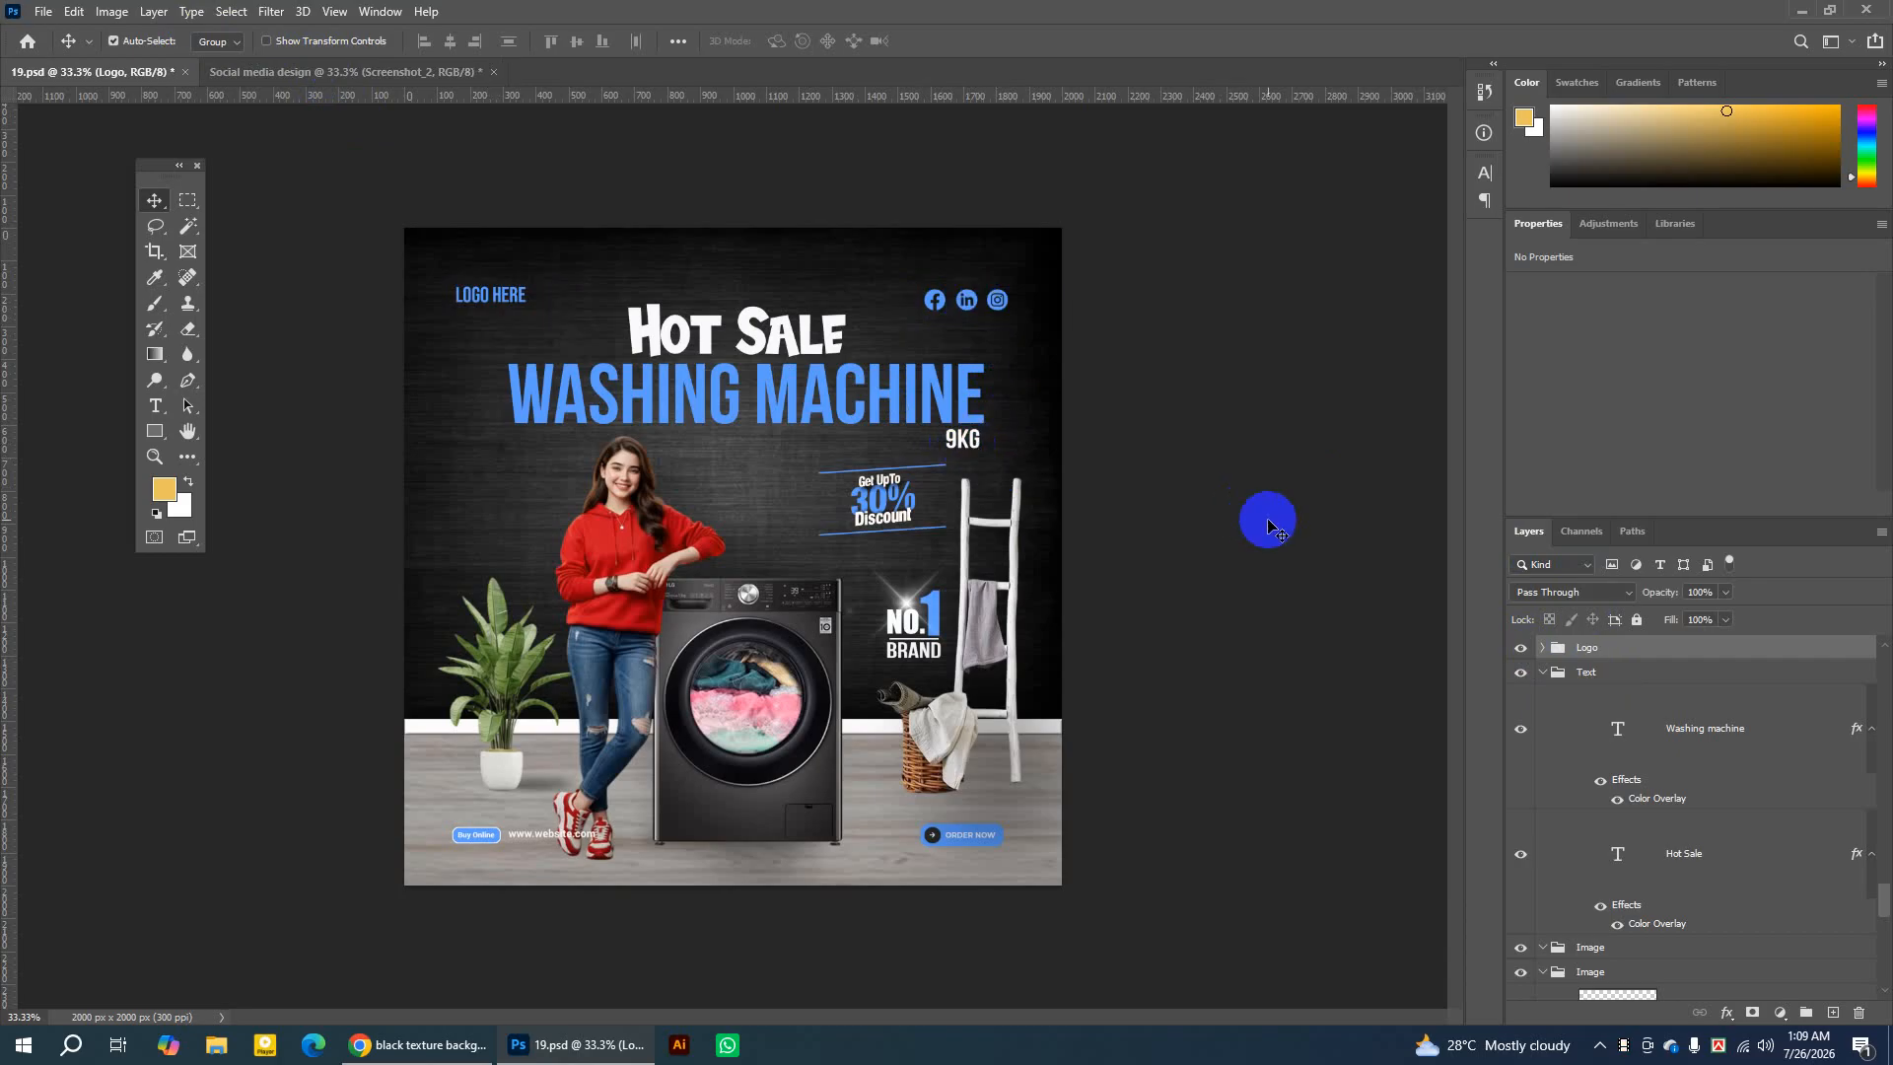
left_click(1522, 652)
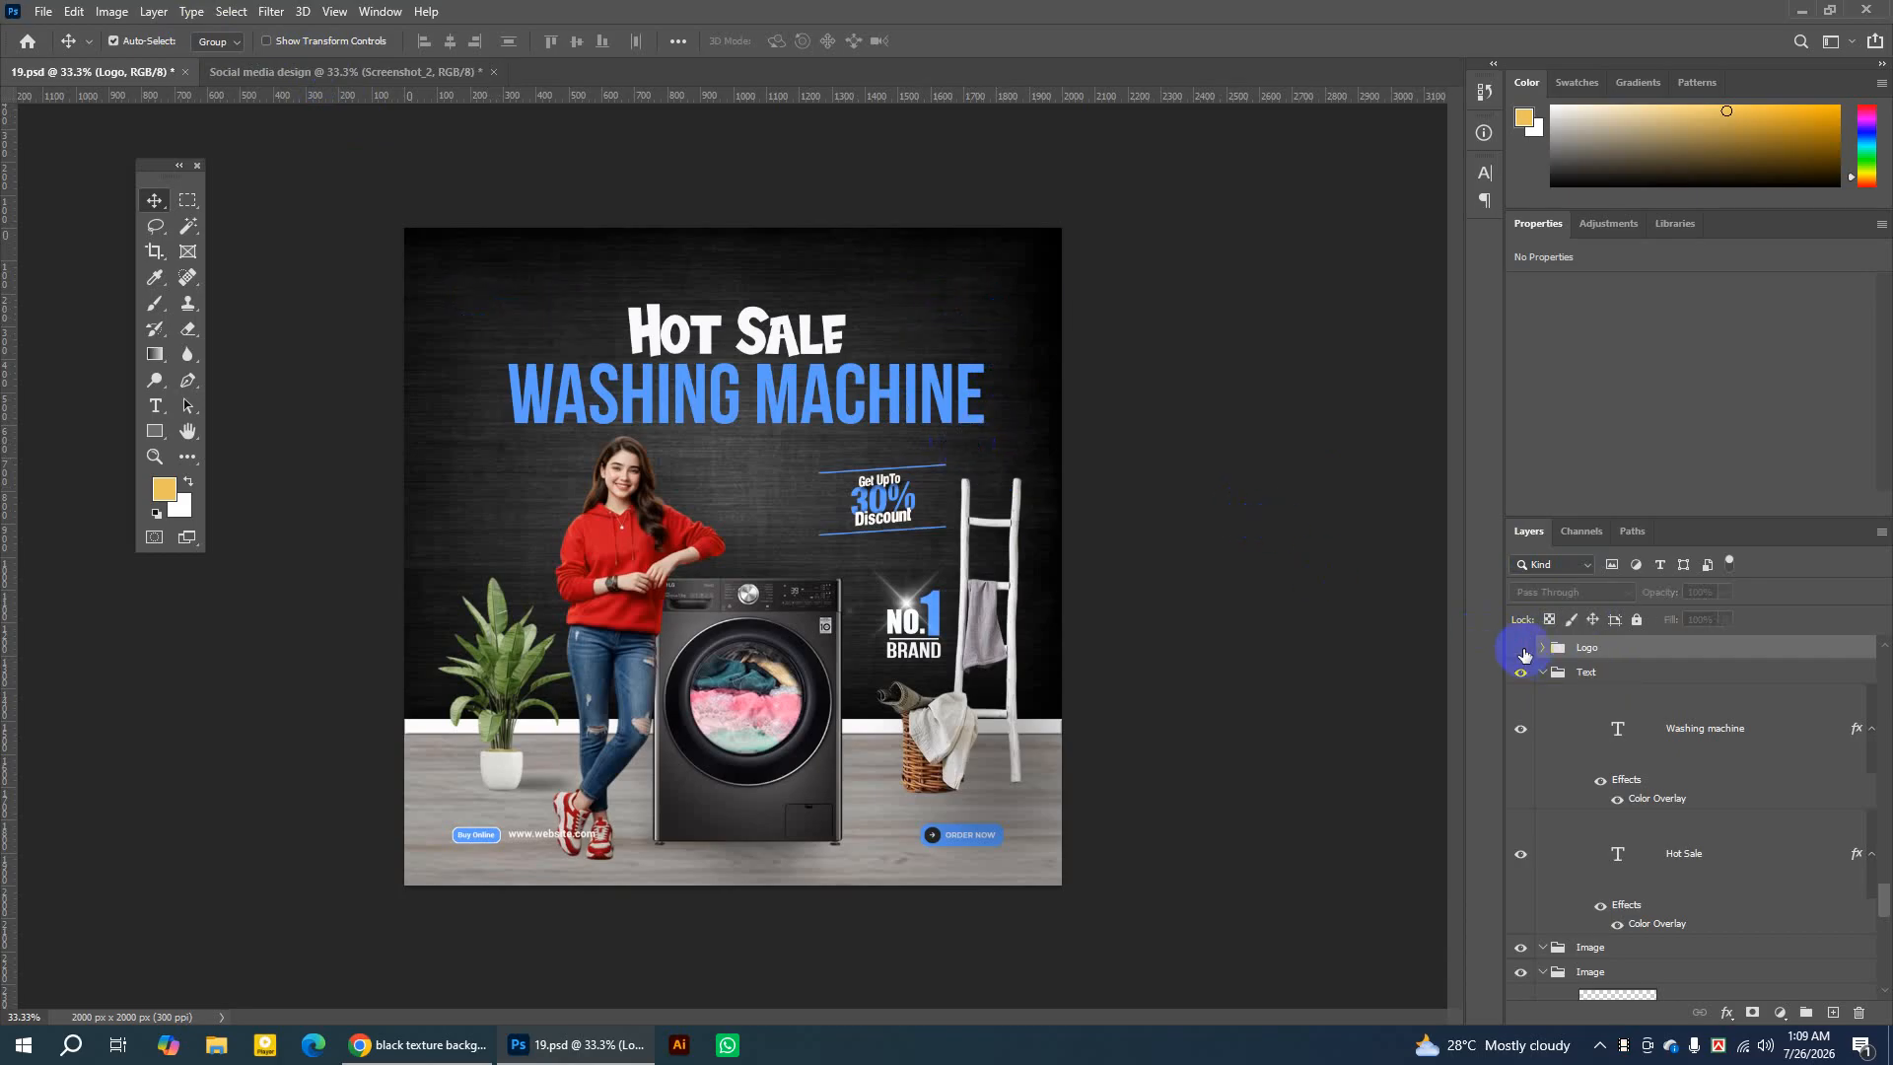
left_click(1522, 652)
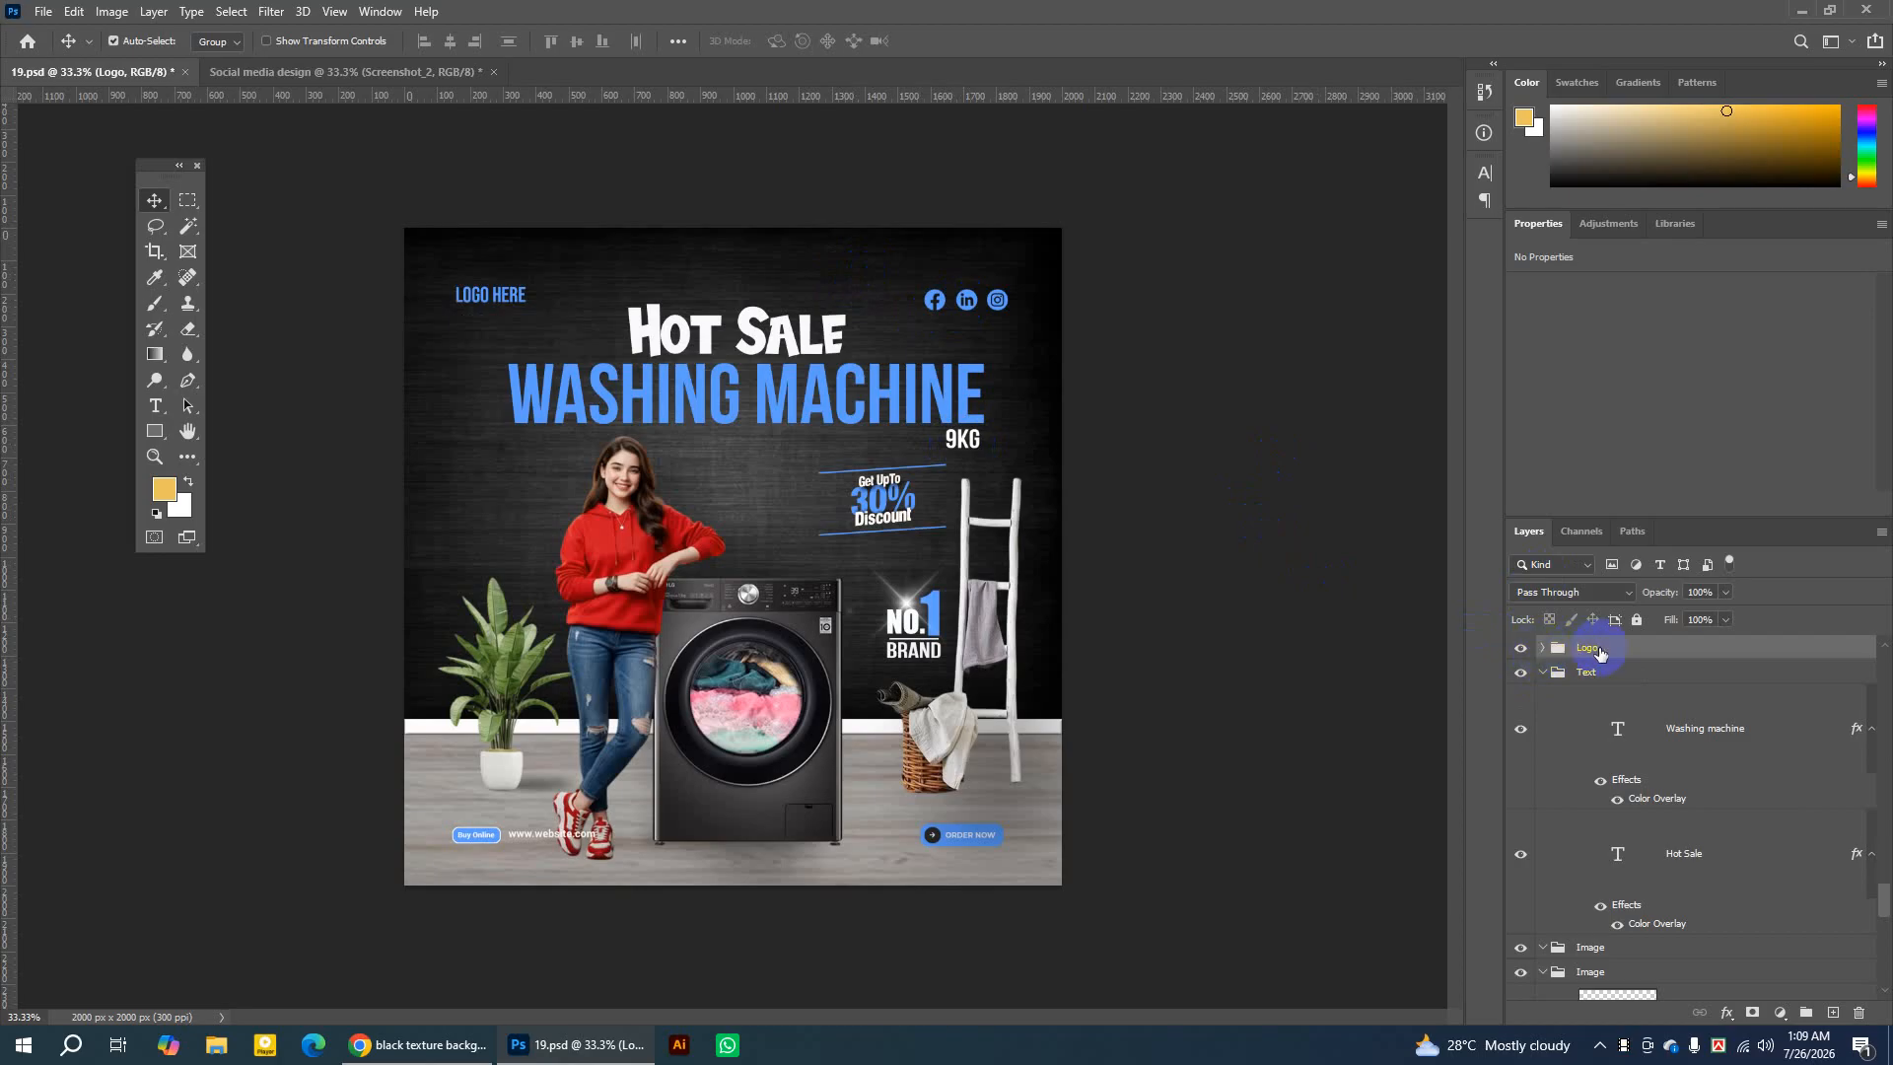
Move the Hotline group out of the Logo group to the very top of the layer stack and collapse it.
left_click(1542, 648)
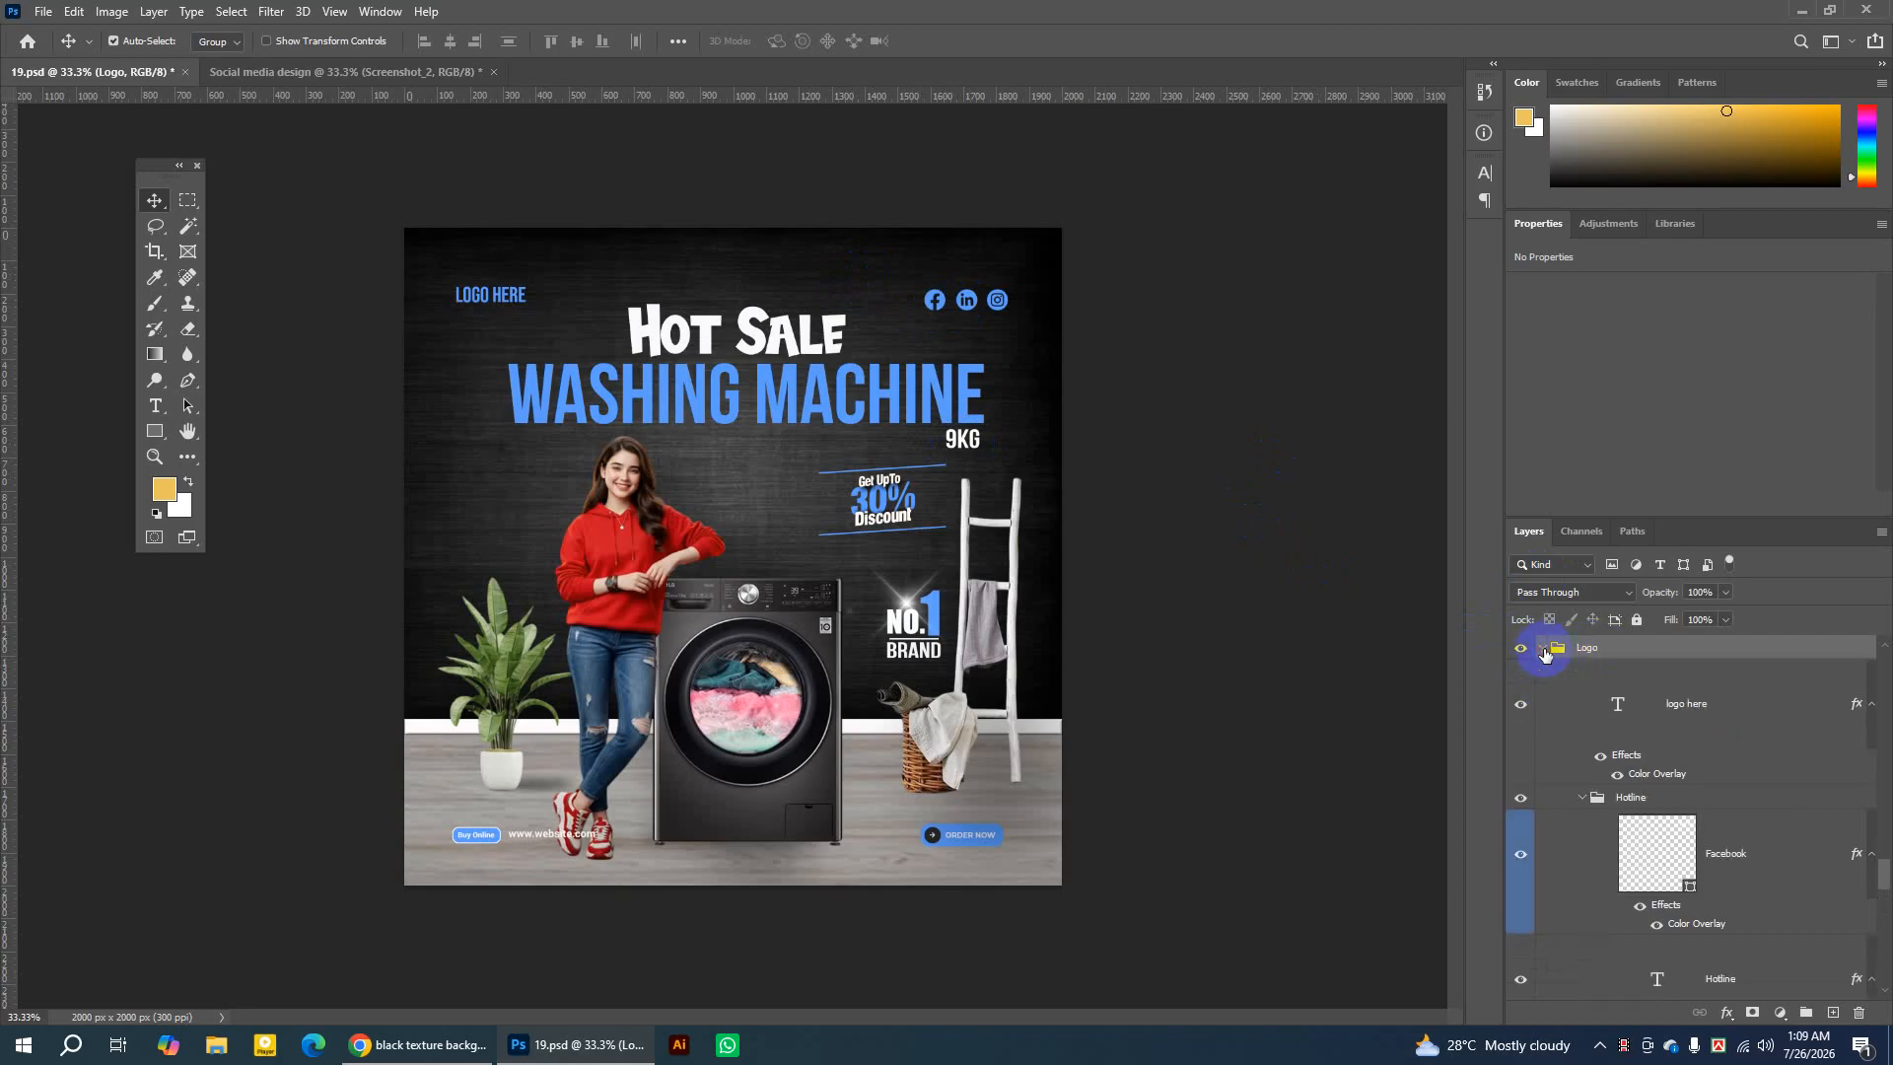
left_click(1622, 801)
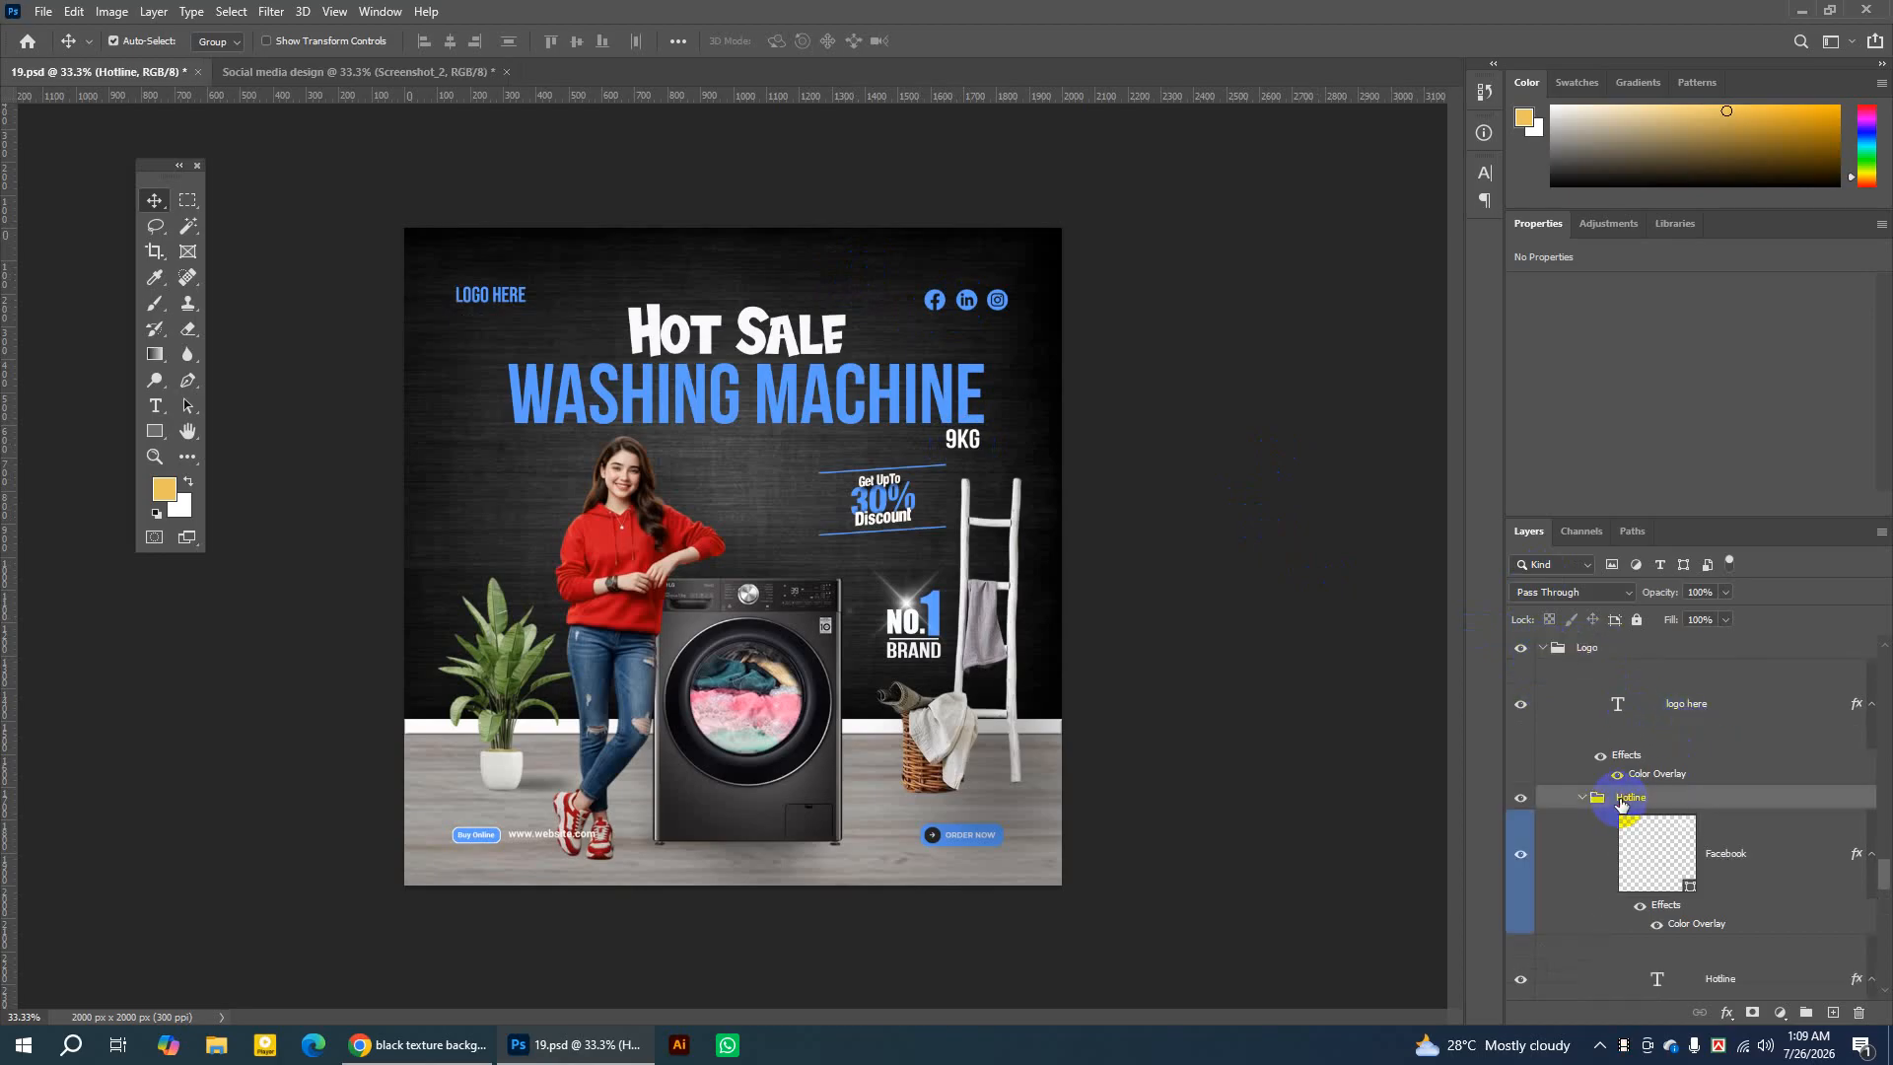
left_click_drag(1622, 803, 1586, 643)
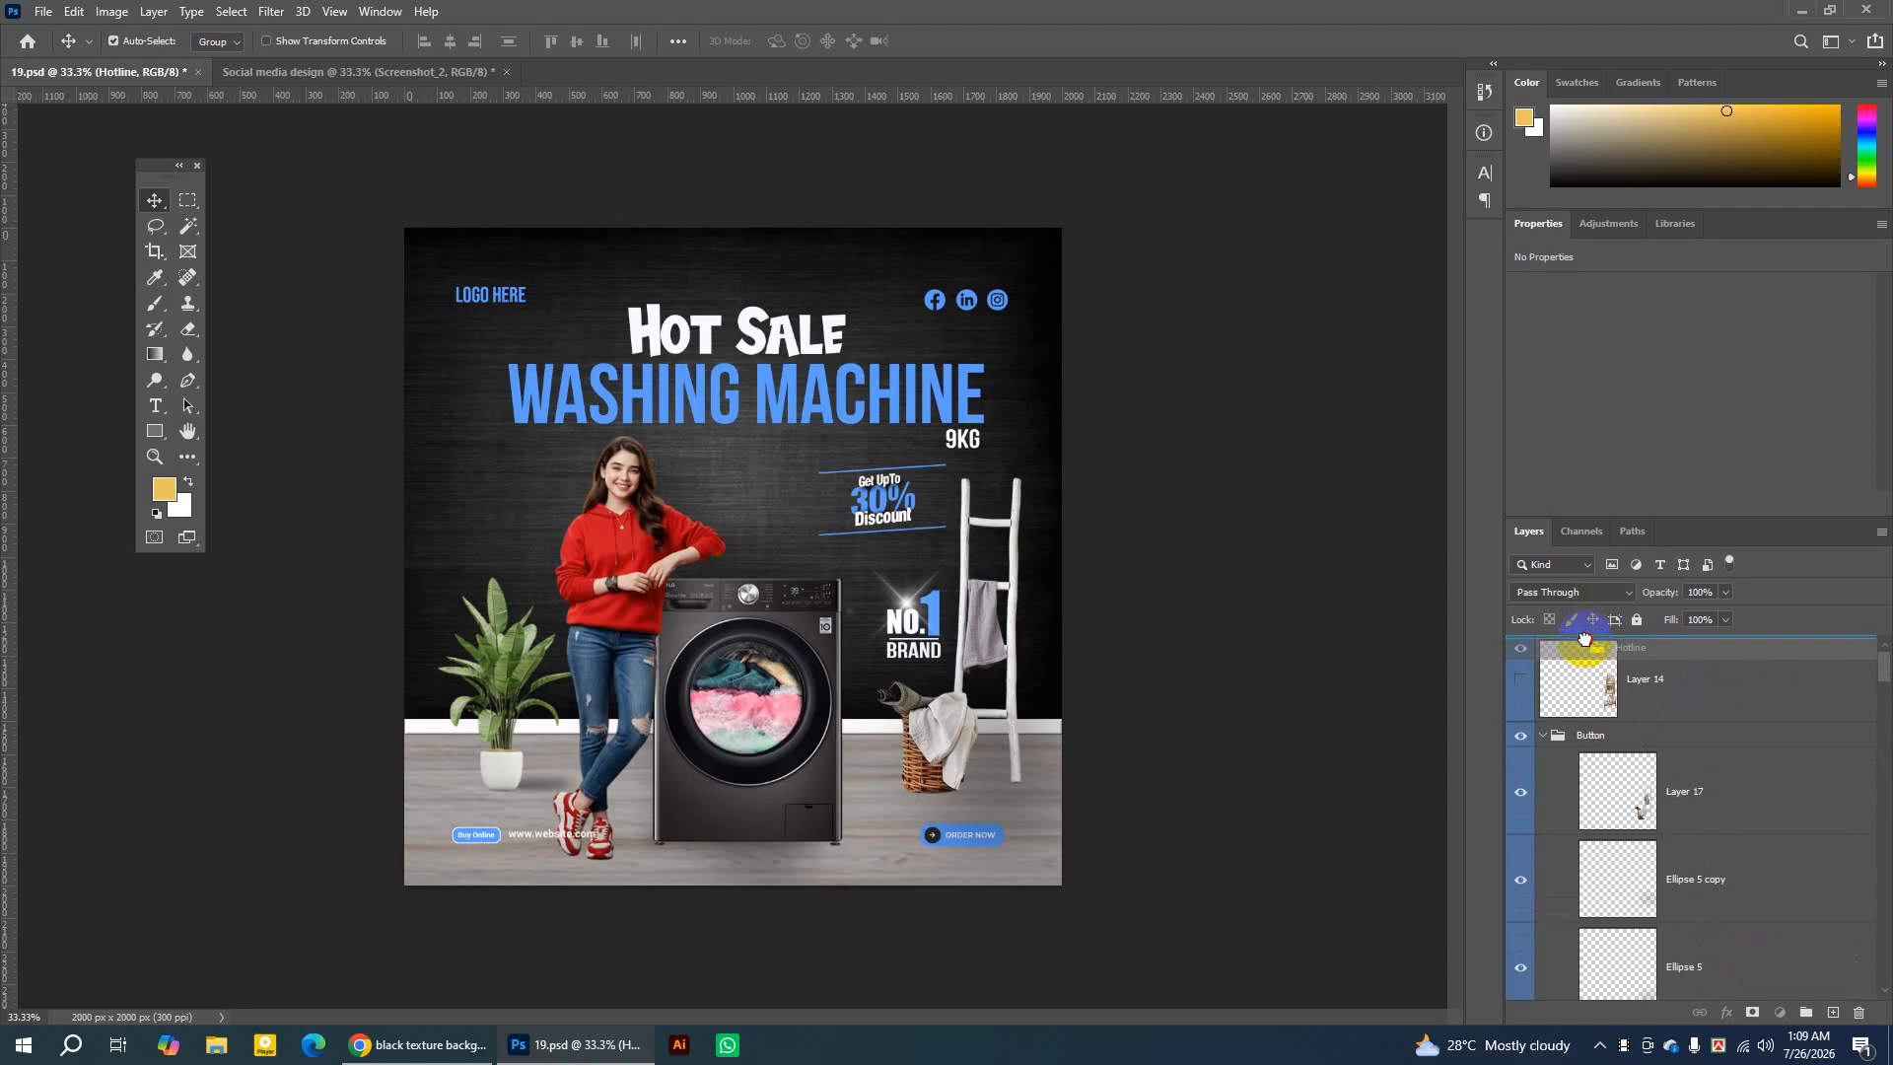
left_click_drag(1584, 639, 1586, 646)
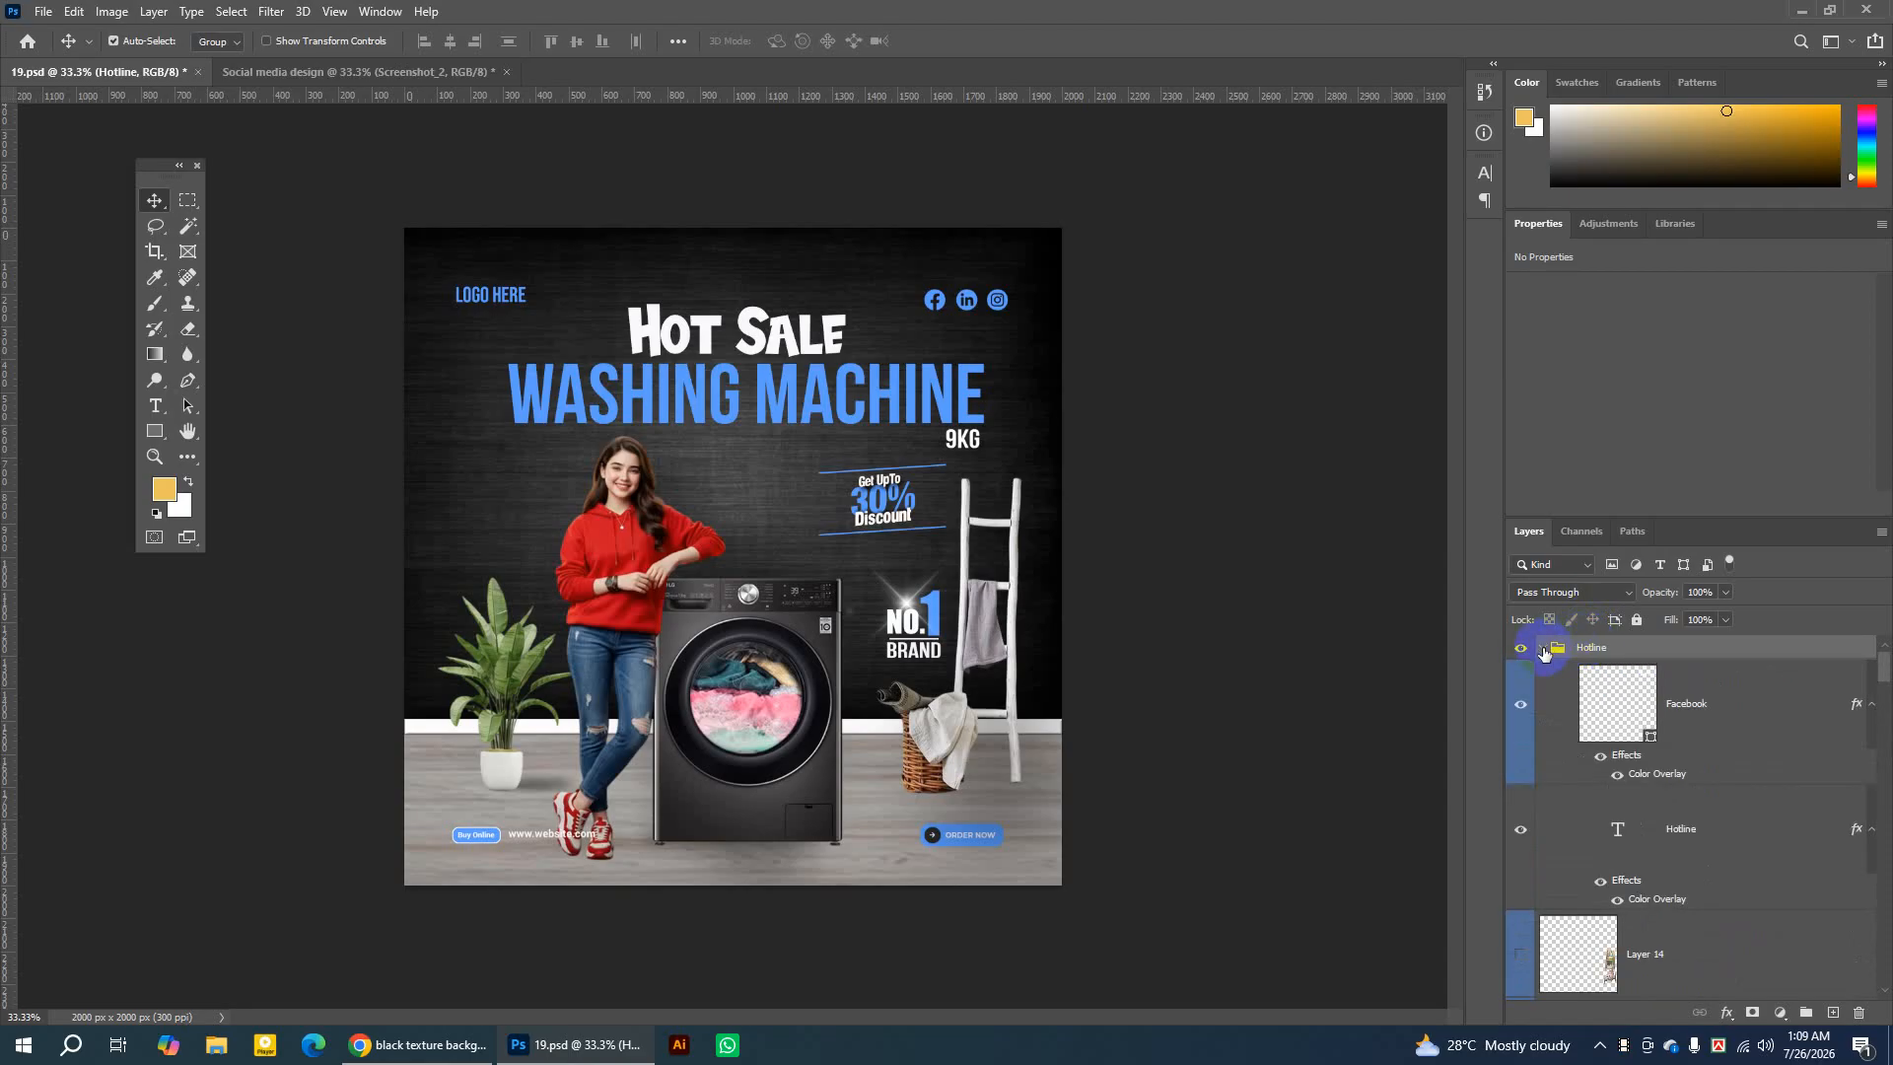
left_click(1544, 649)
left_click(1594, 651)
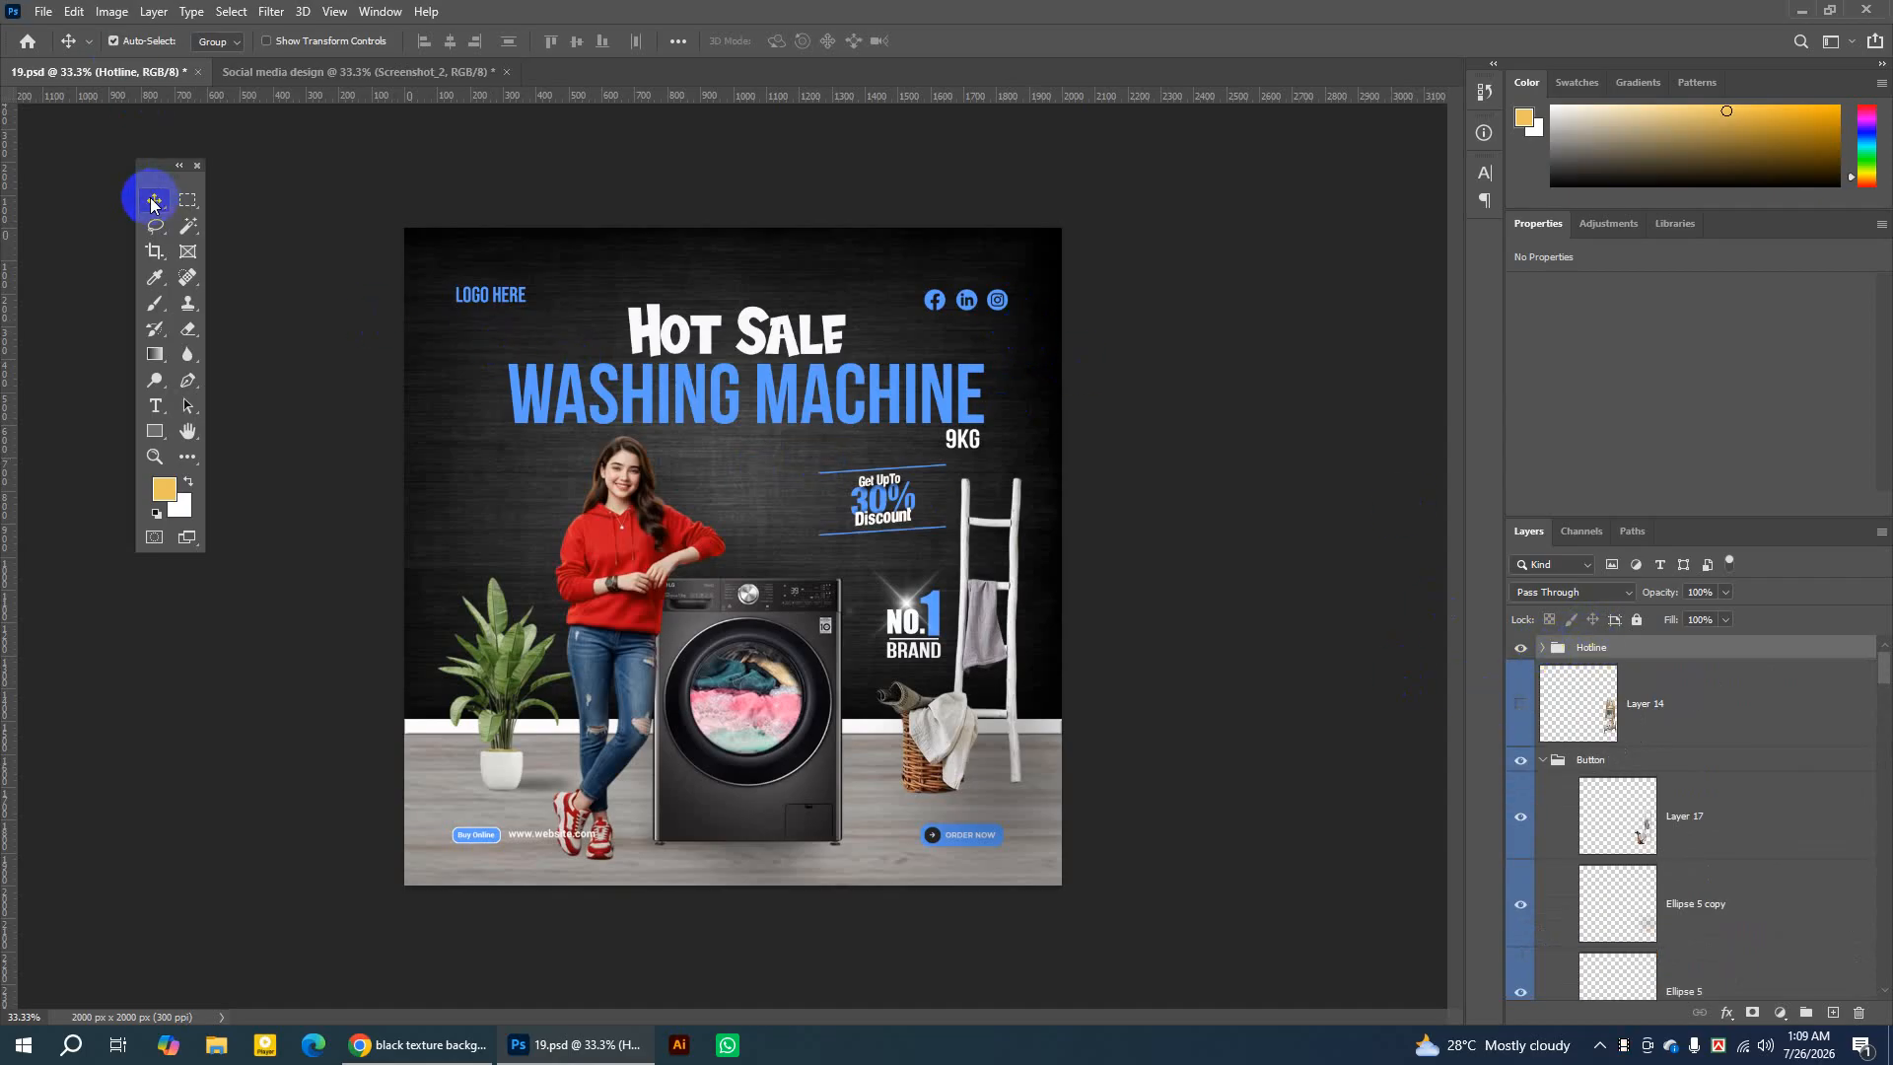
Select the Logo group from the LOGO HERE text on the canvas and toggle its visibility to check its contents without Hotline.
left_click(139, 45)
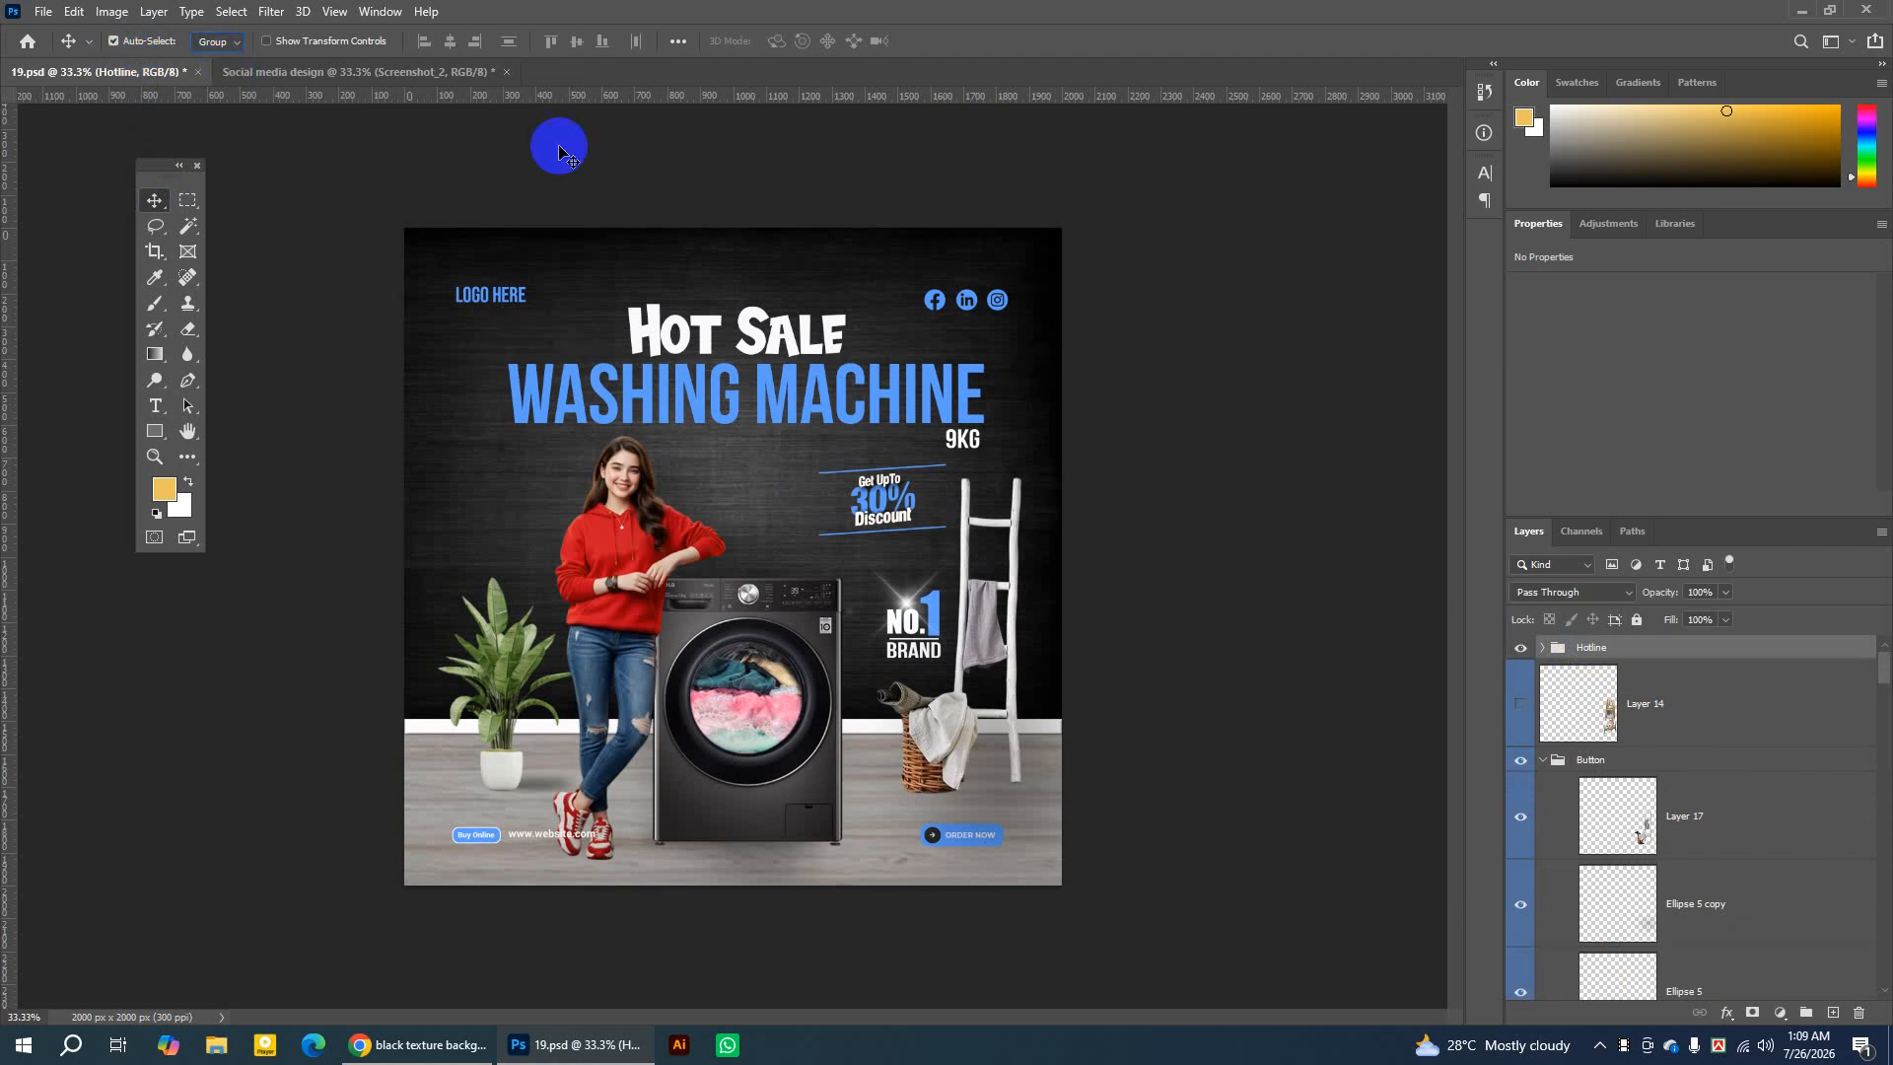
left_click(512, 301)
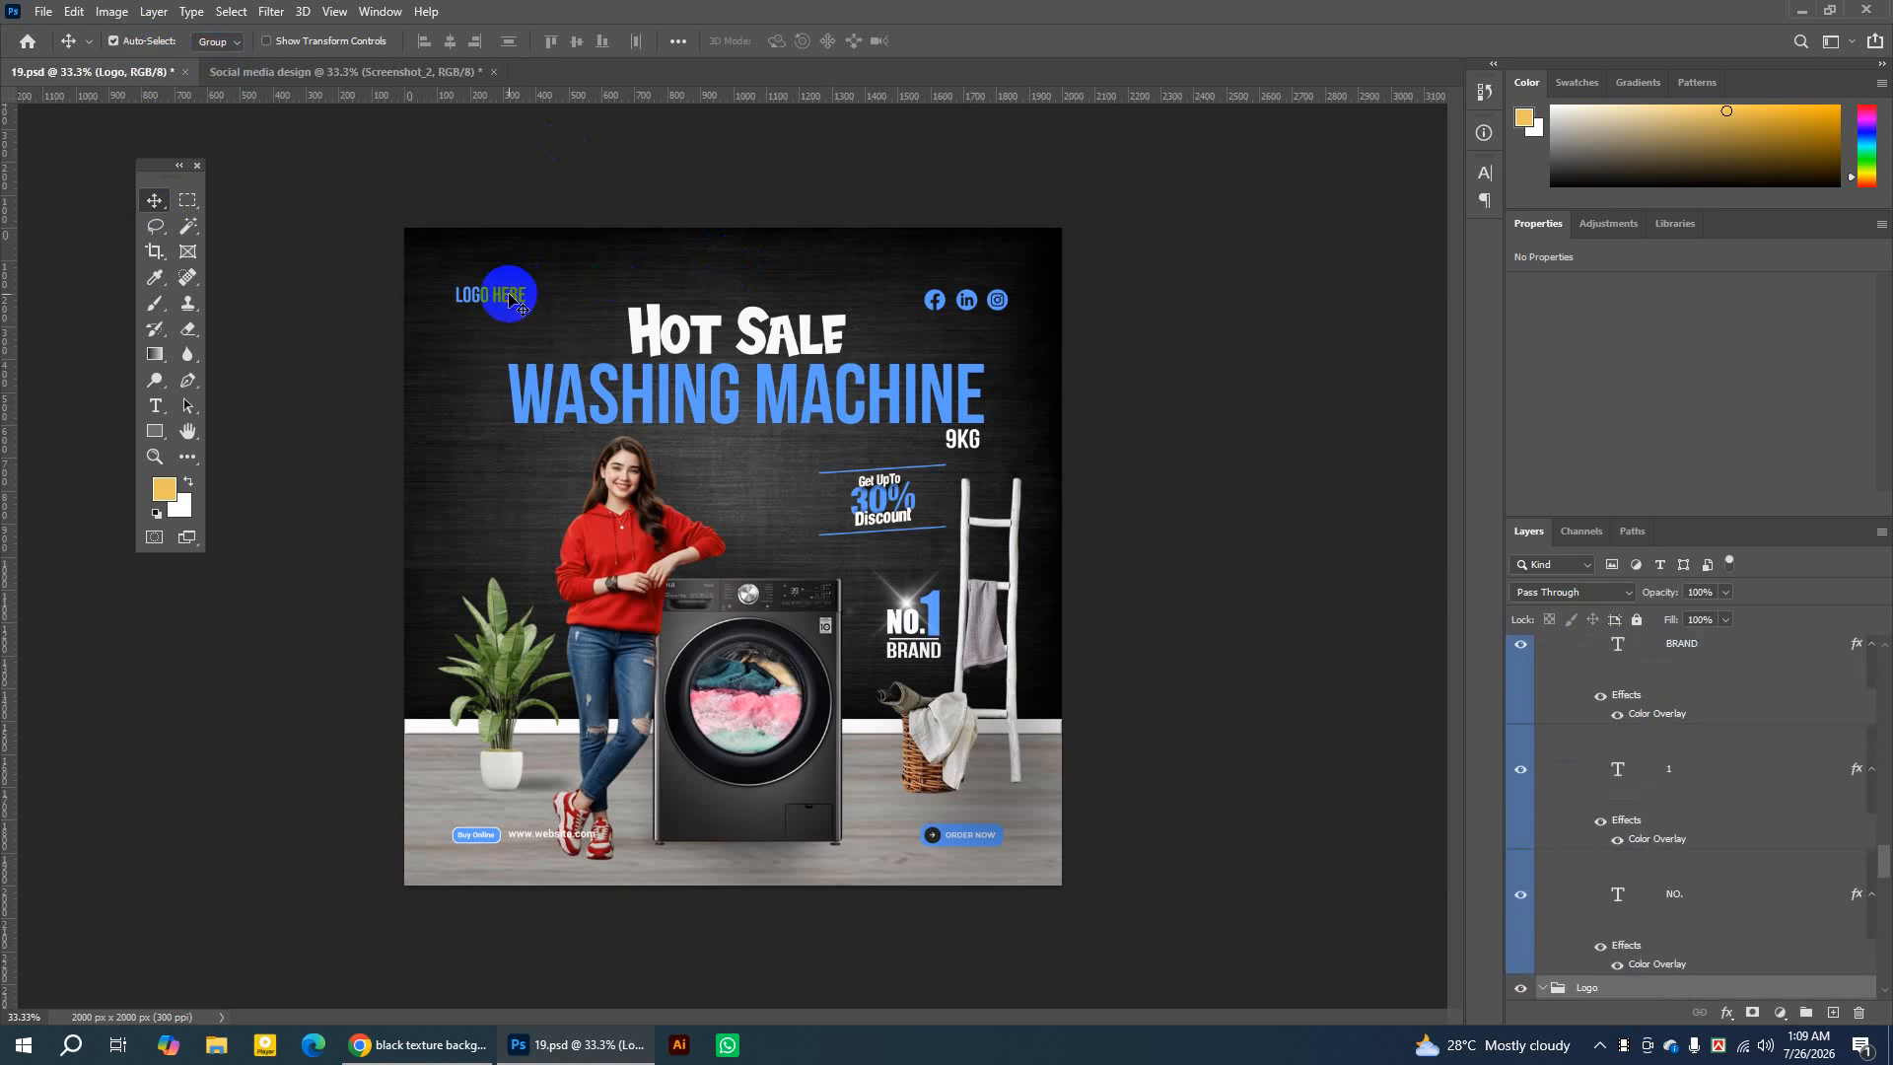
scroll(1677, 976, "down", 2)
scroll(1661, 950, "down", 1)
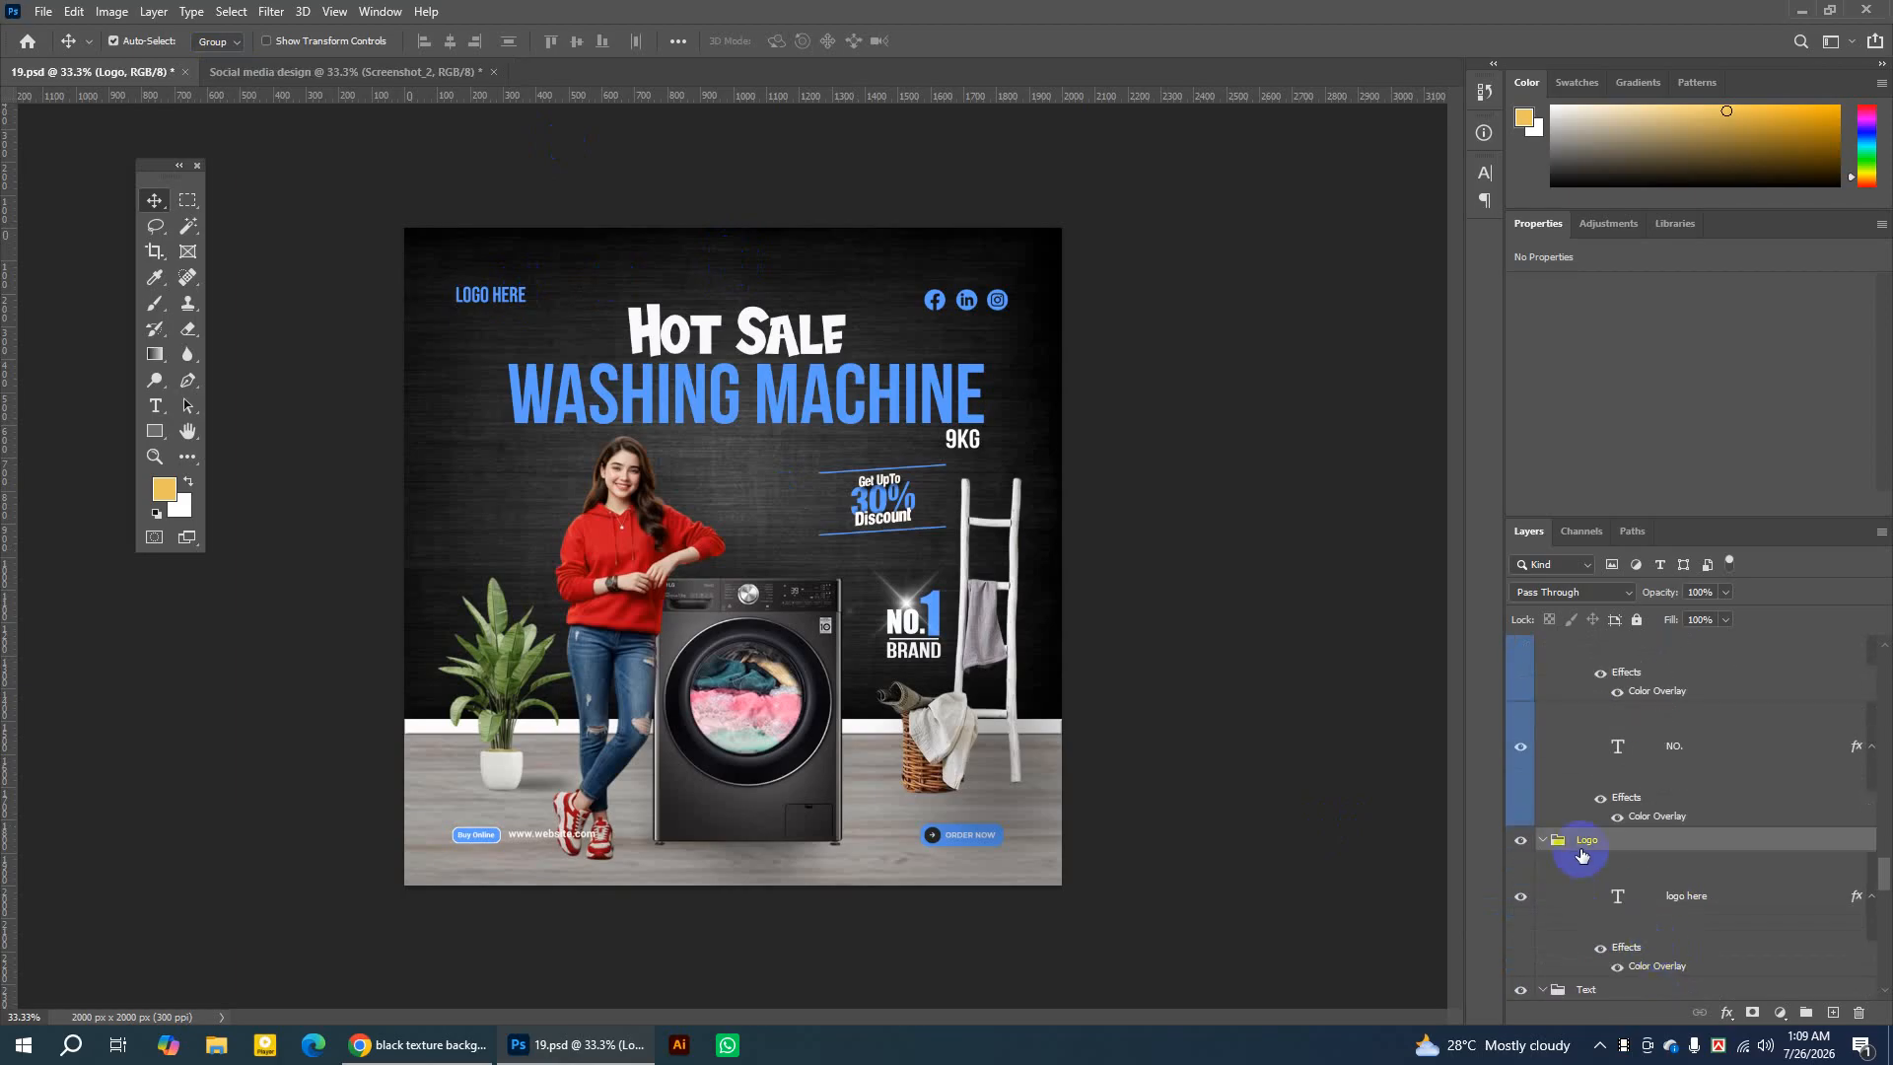
left_click(1525, 843)
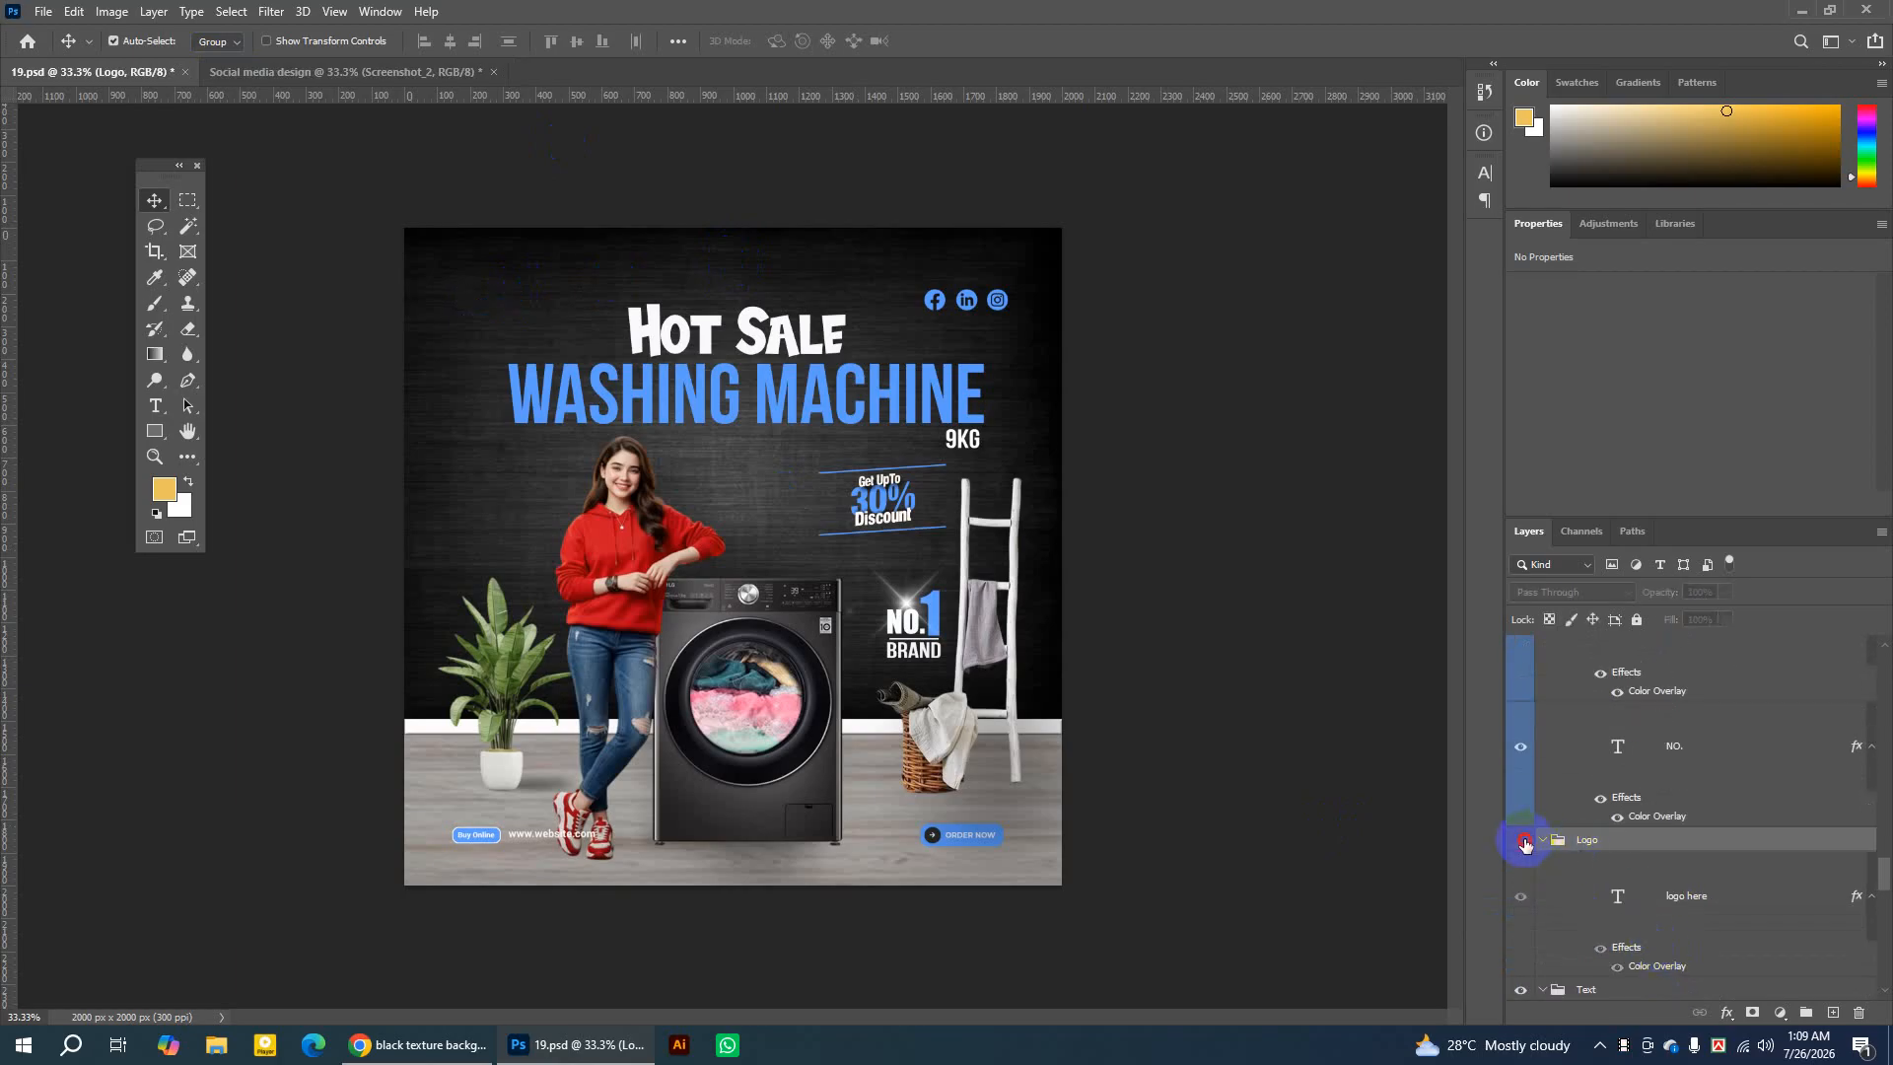
left_click(1525, 843)
left_click(1525, 843)
left_click(1524, 843)
left_click(1525, 843)
left_click(1524, 843)
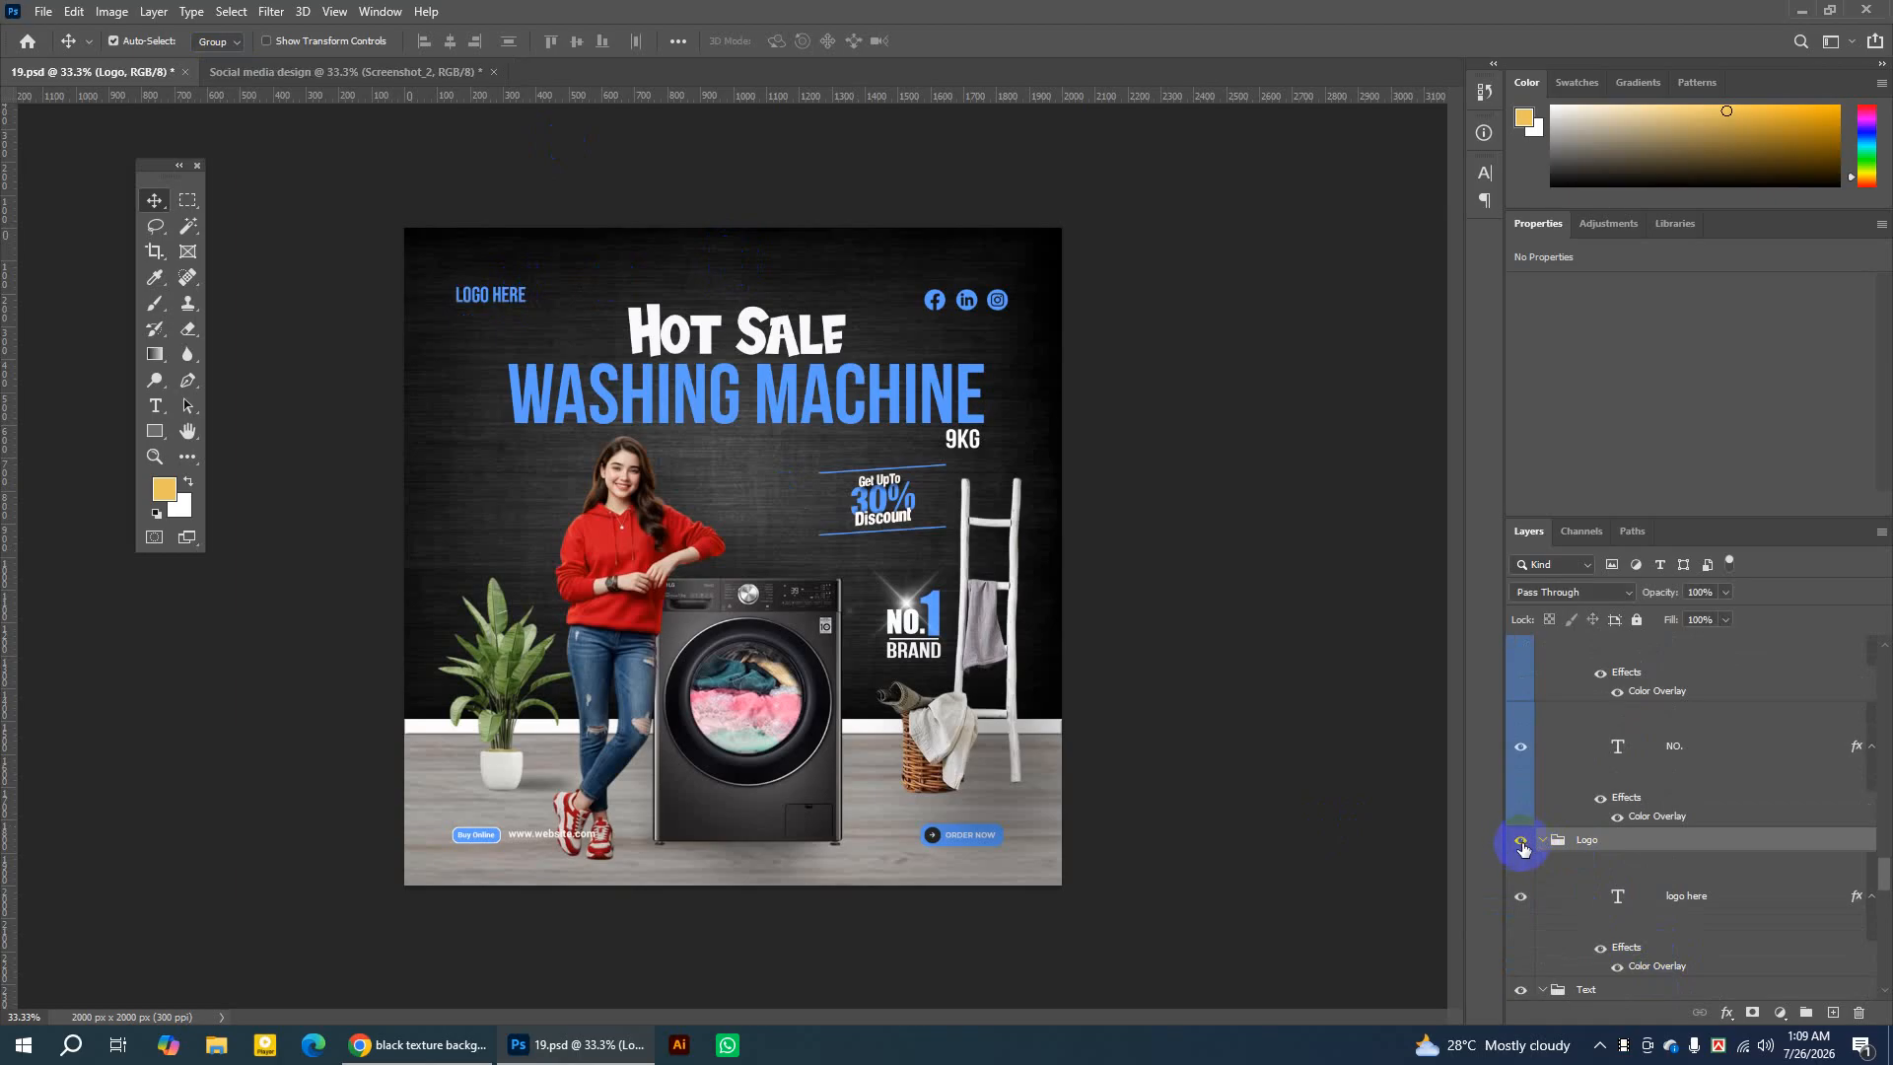
left_click(1523, 846)
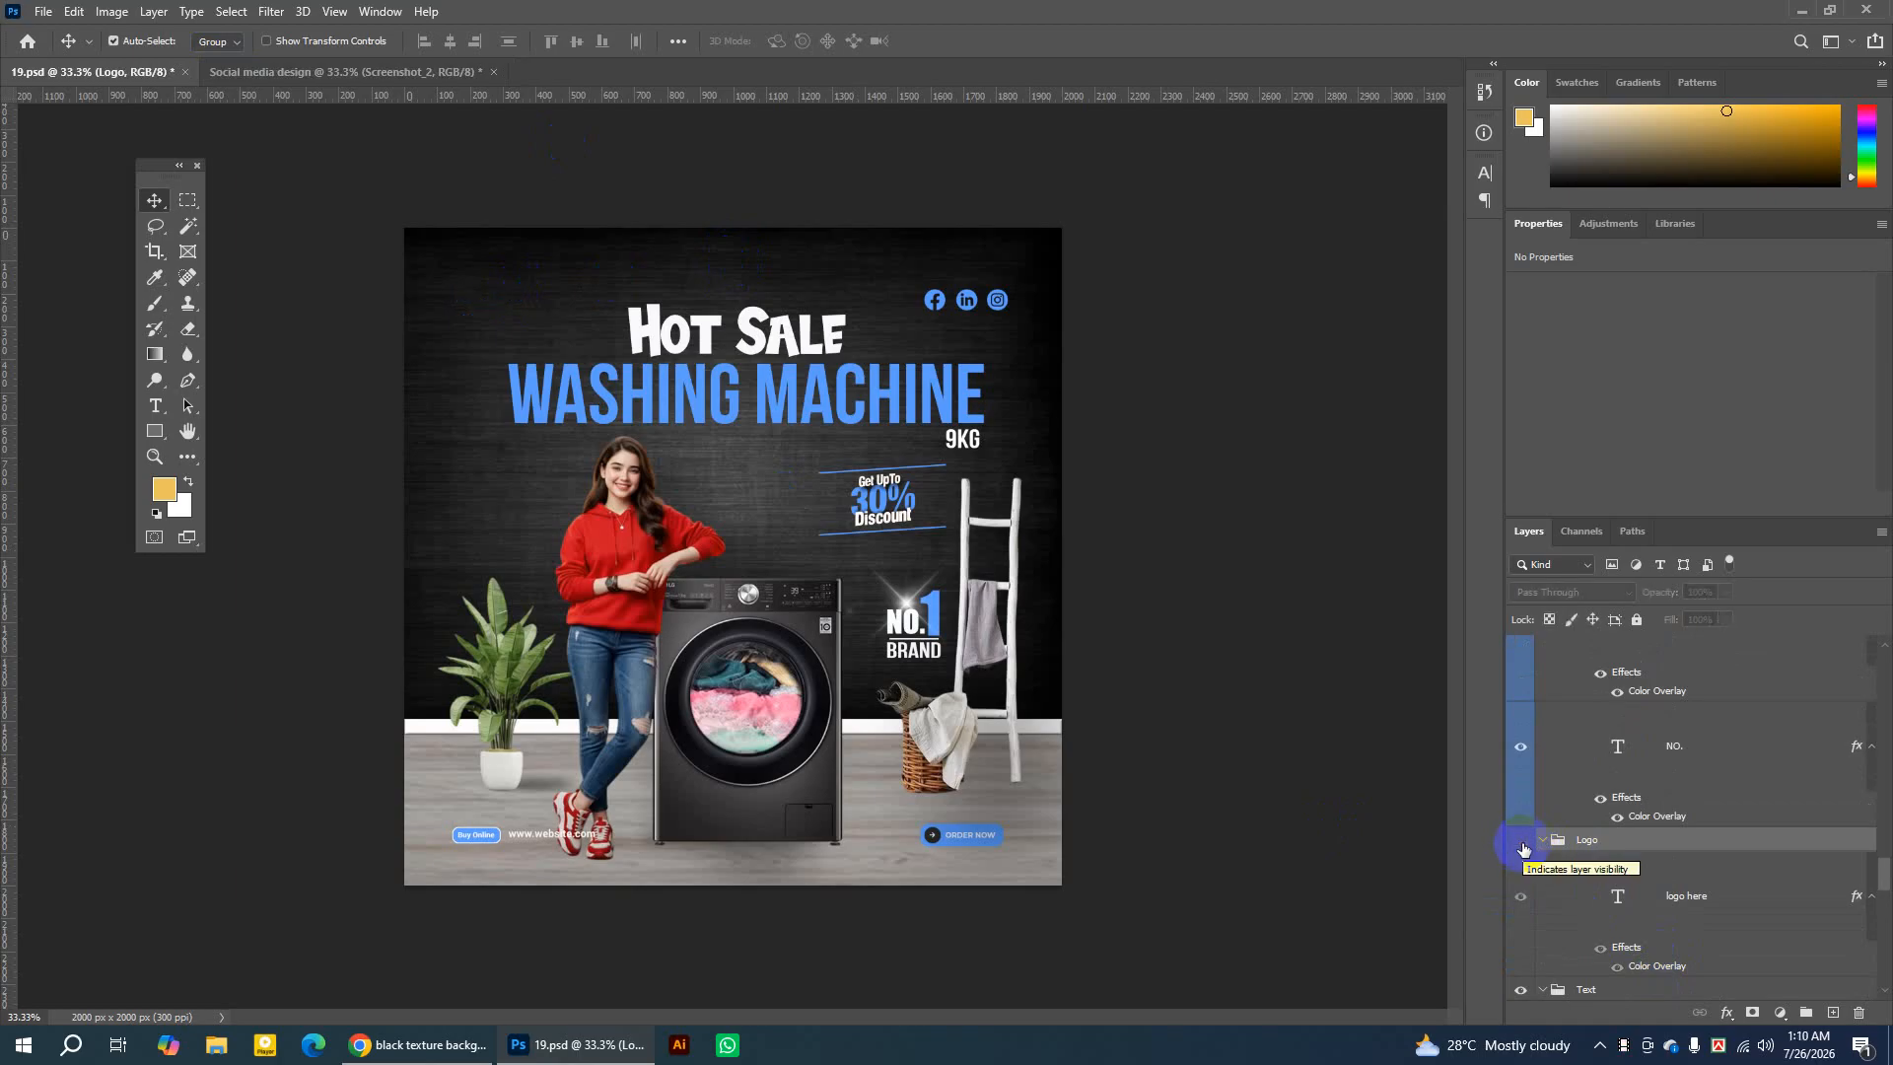
left_click(1523, 846)
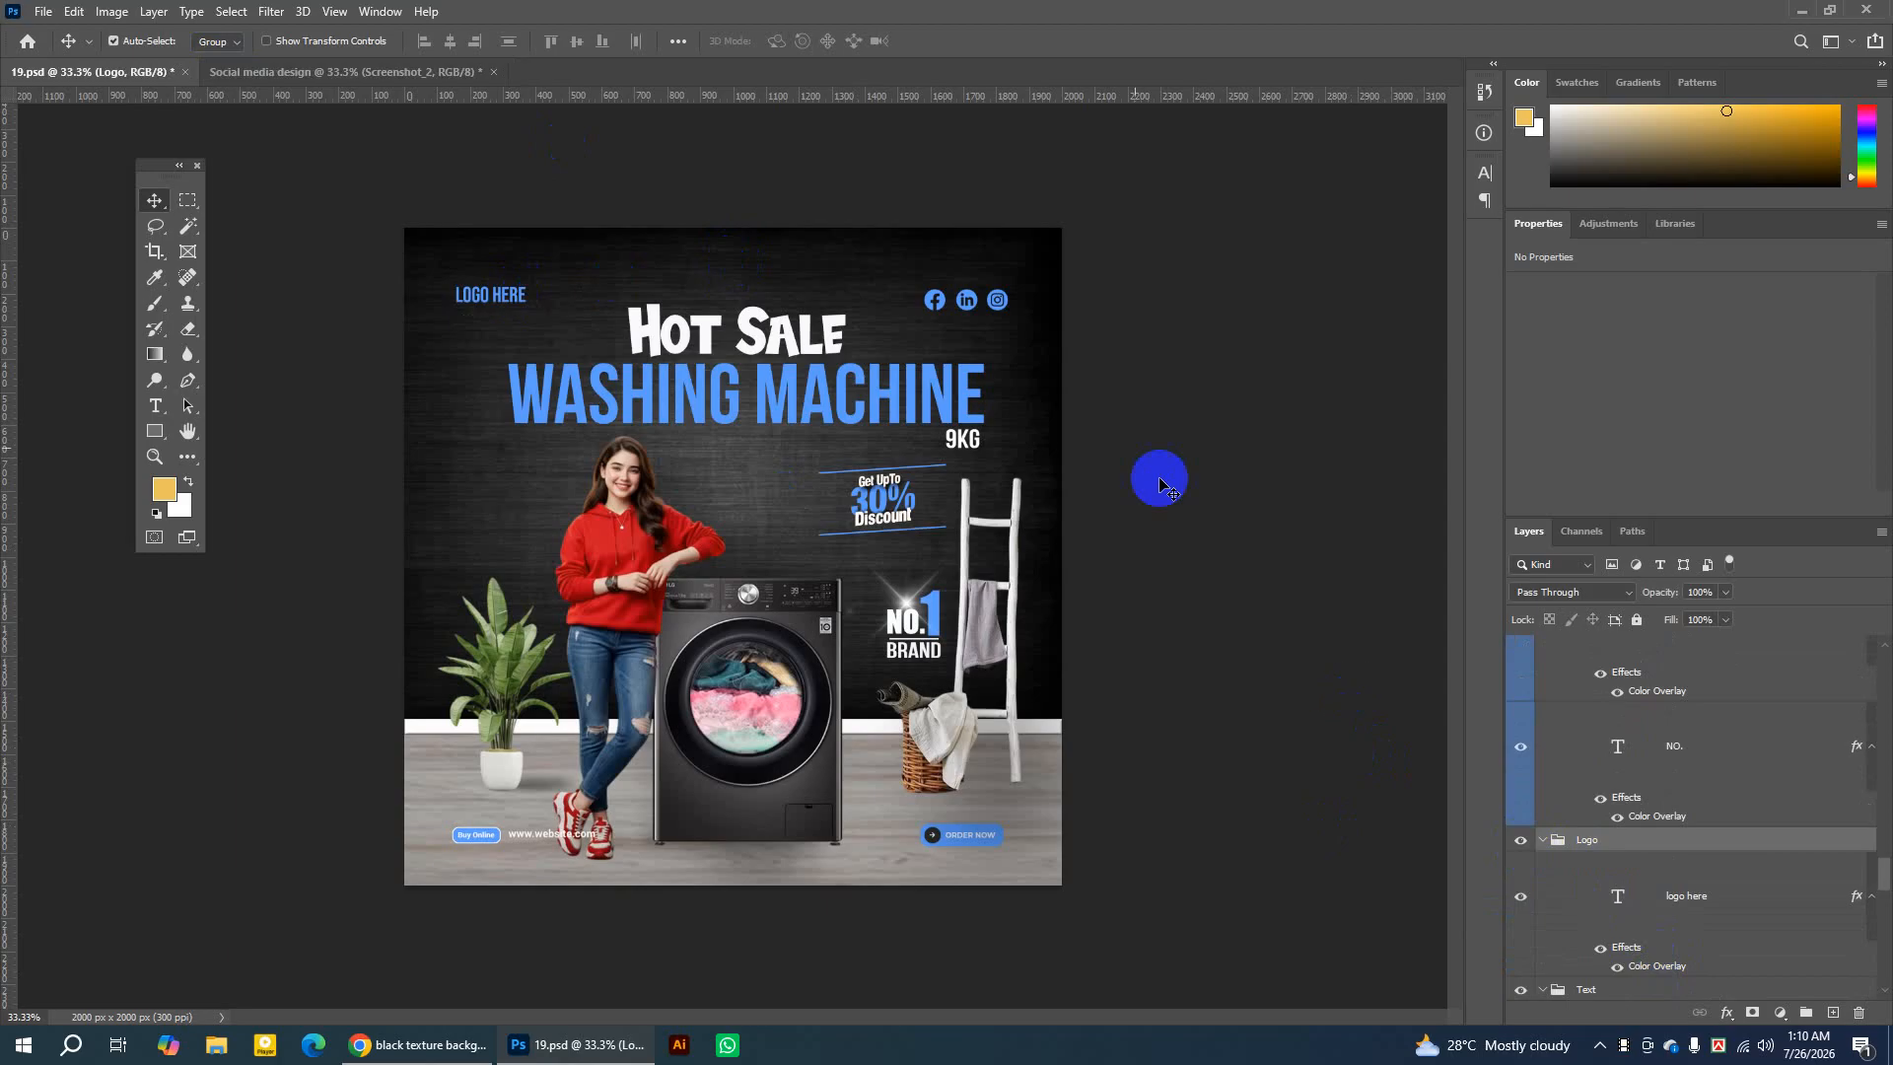
Select the Hotline group from the social media icons on the canvas and toggle its visibility to check its contents.
left_click(998, 306)
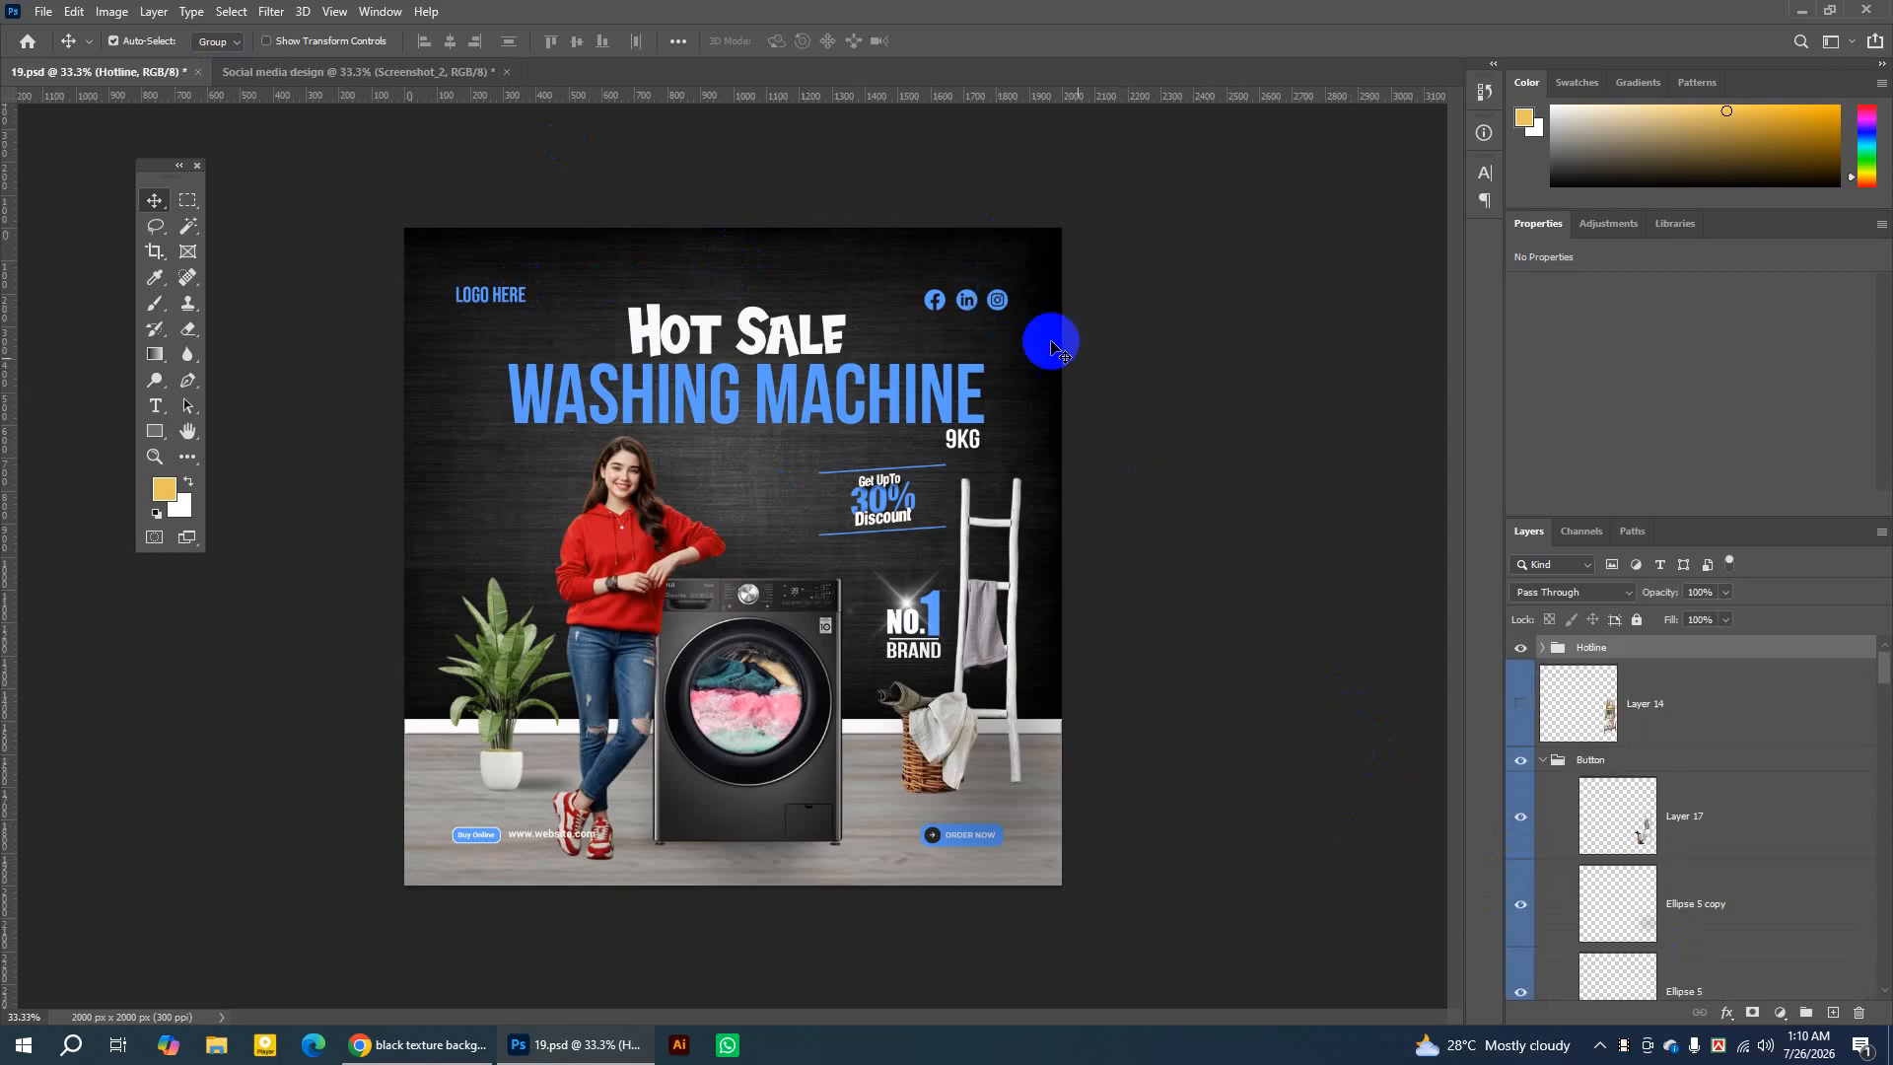
left_click(1522, 651)
left_click(1521, 650)
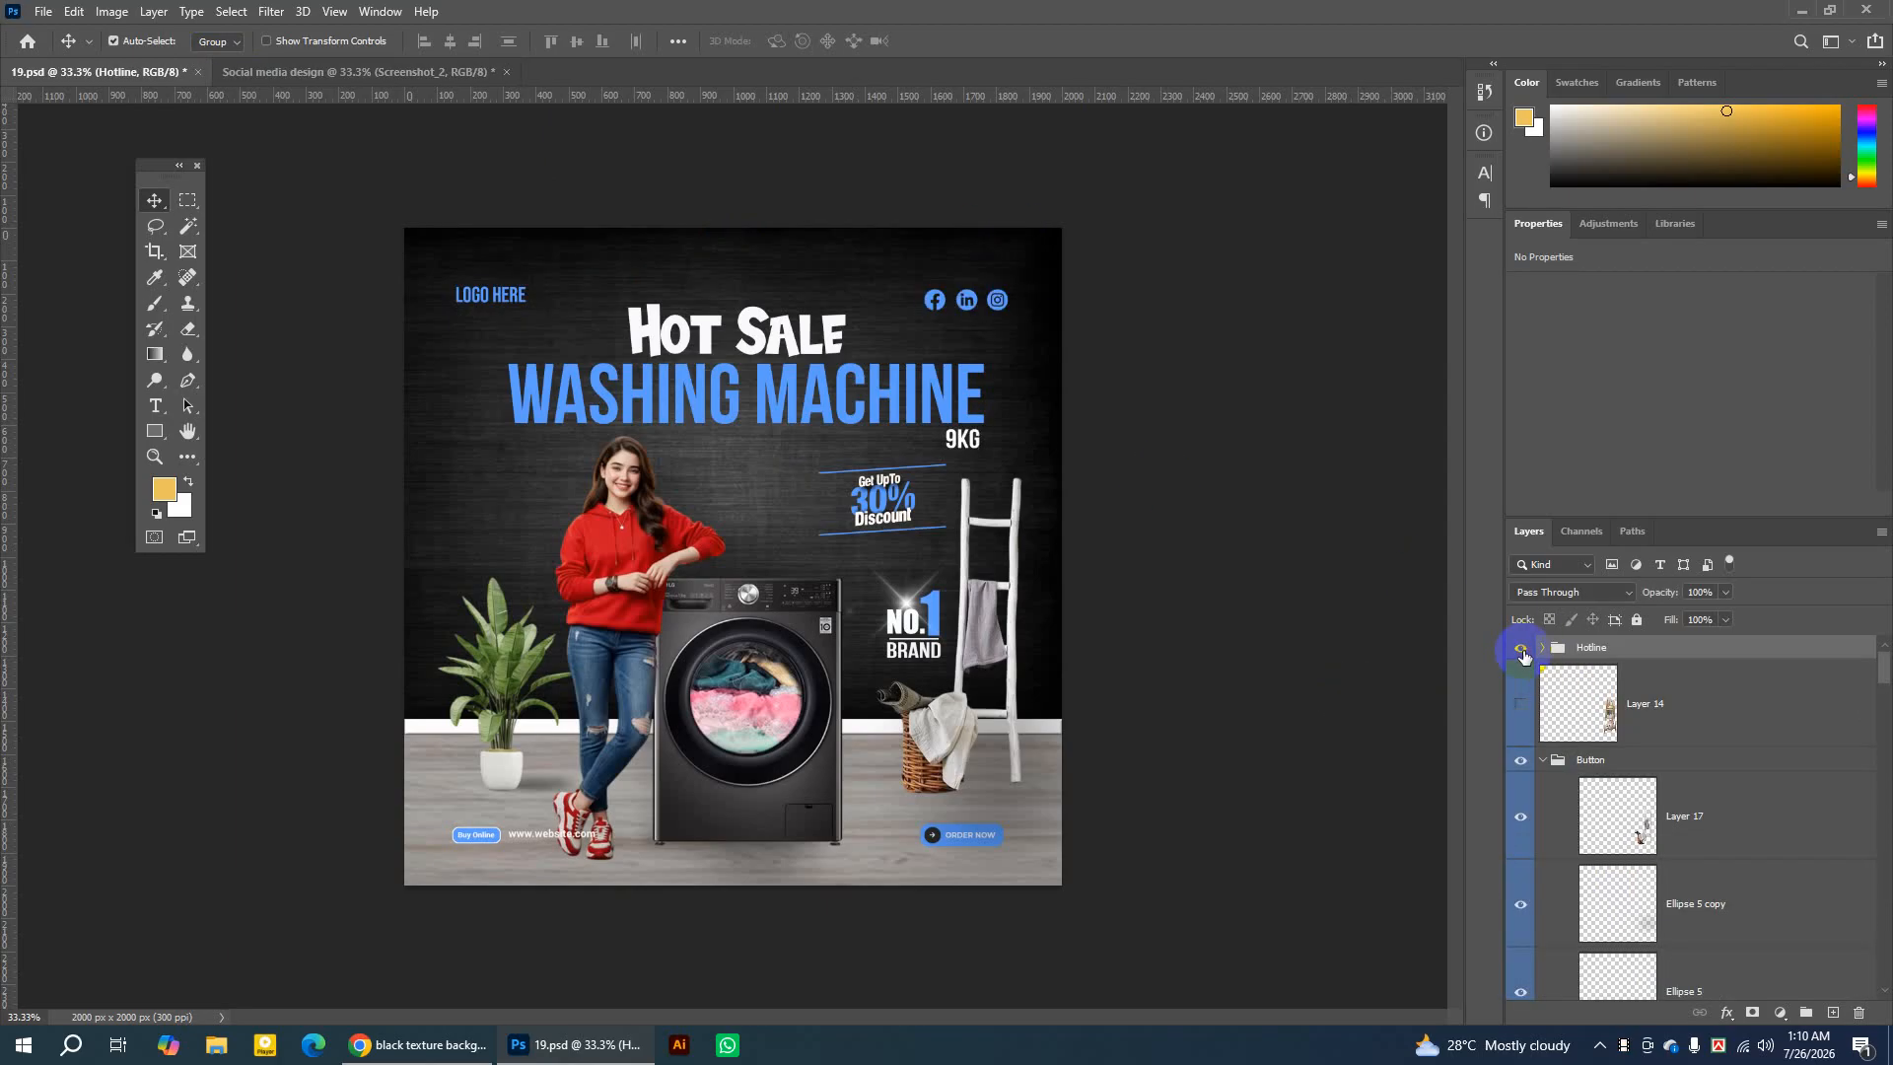
left_click(1521, 650)
left_click(1522, 651)
left_click(1580, 653)
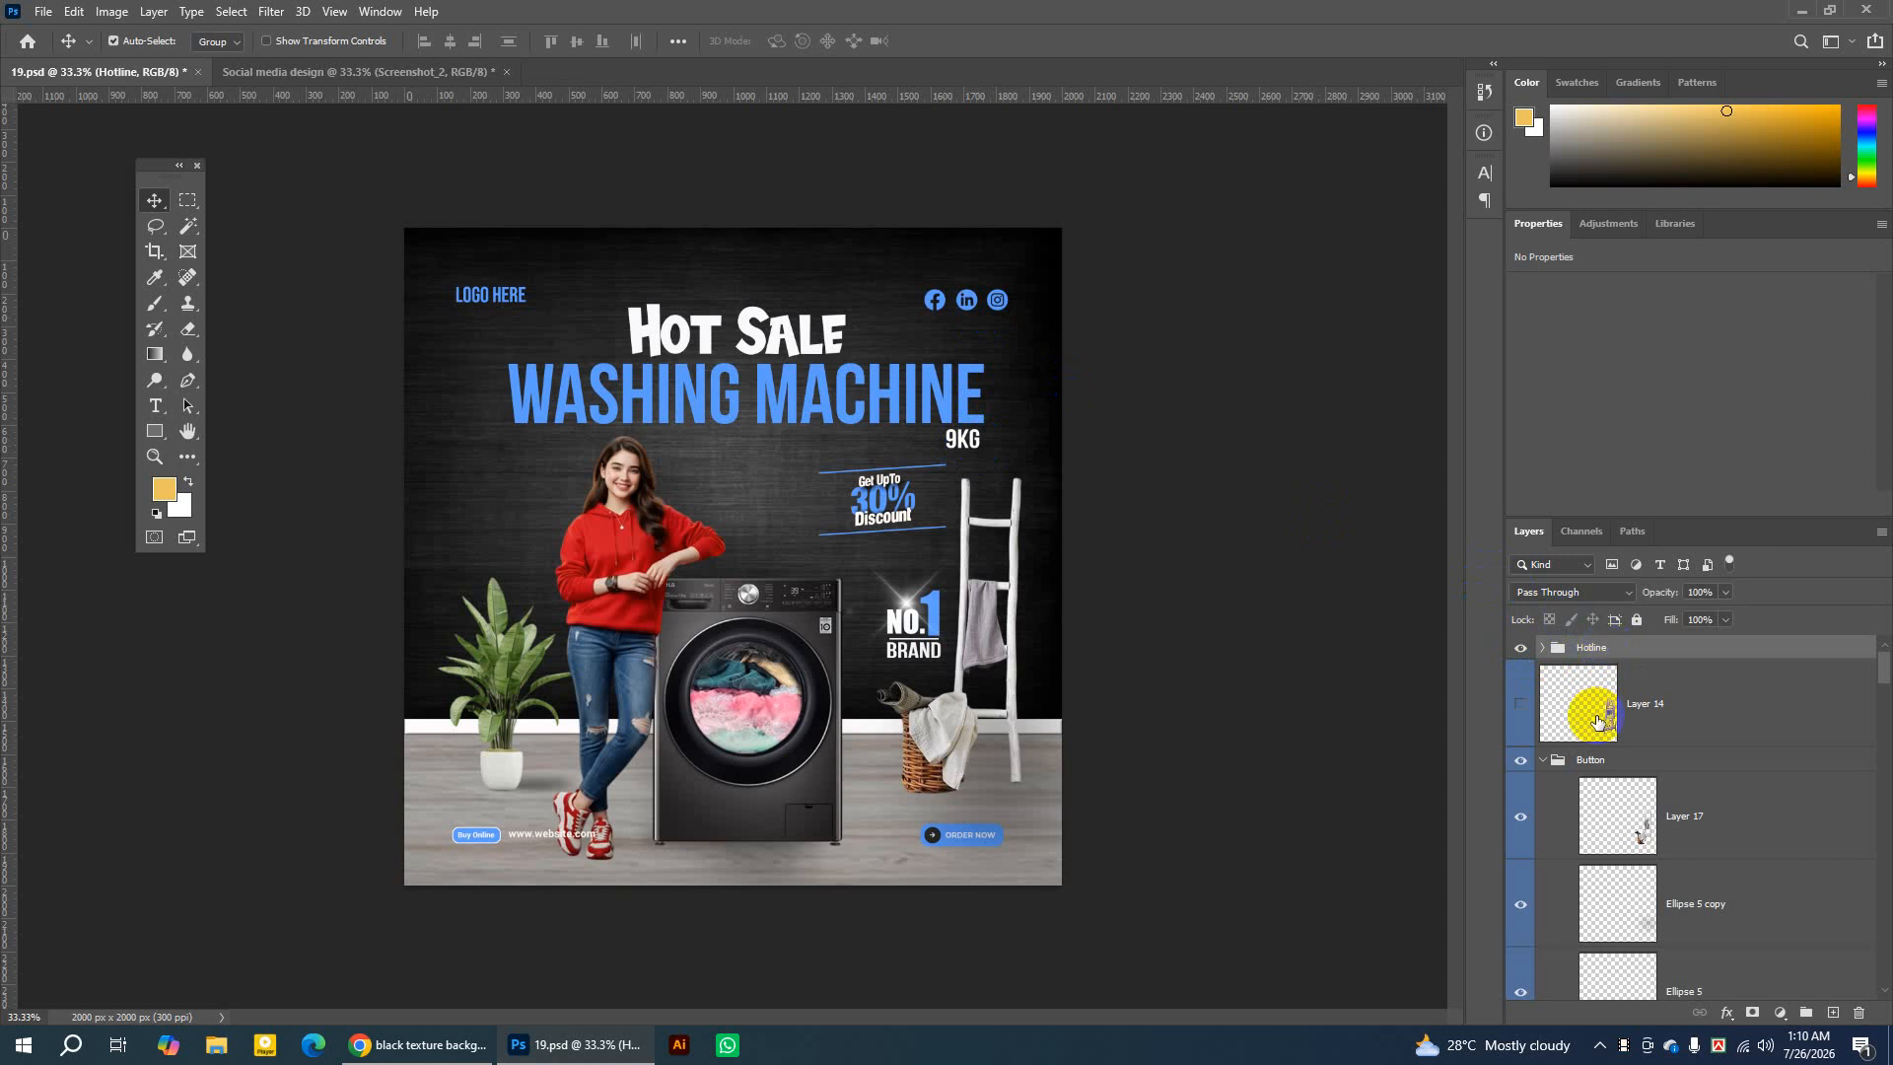
Set auto-select to Layer, move the 9KG text layer out of the Hotline group to the top of the stack, and collapse the group.
scroll(1625, 779, "down", 1)
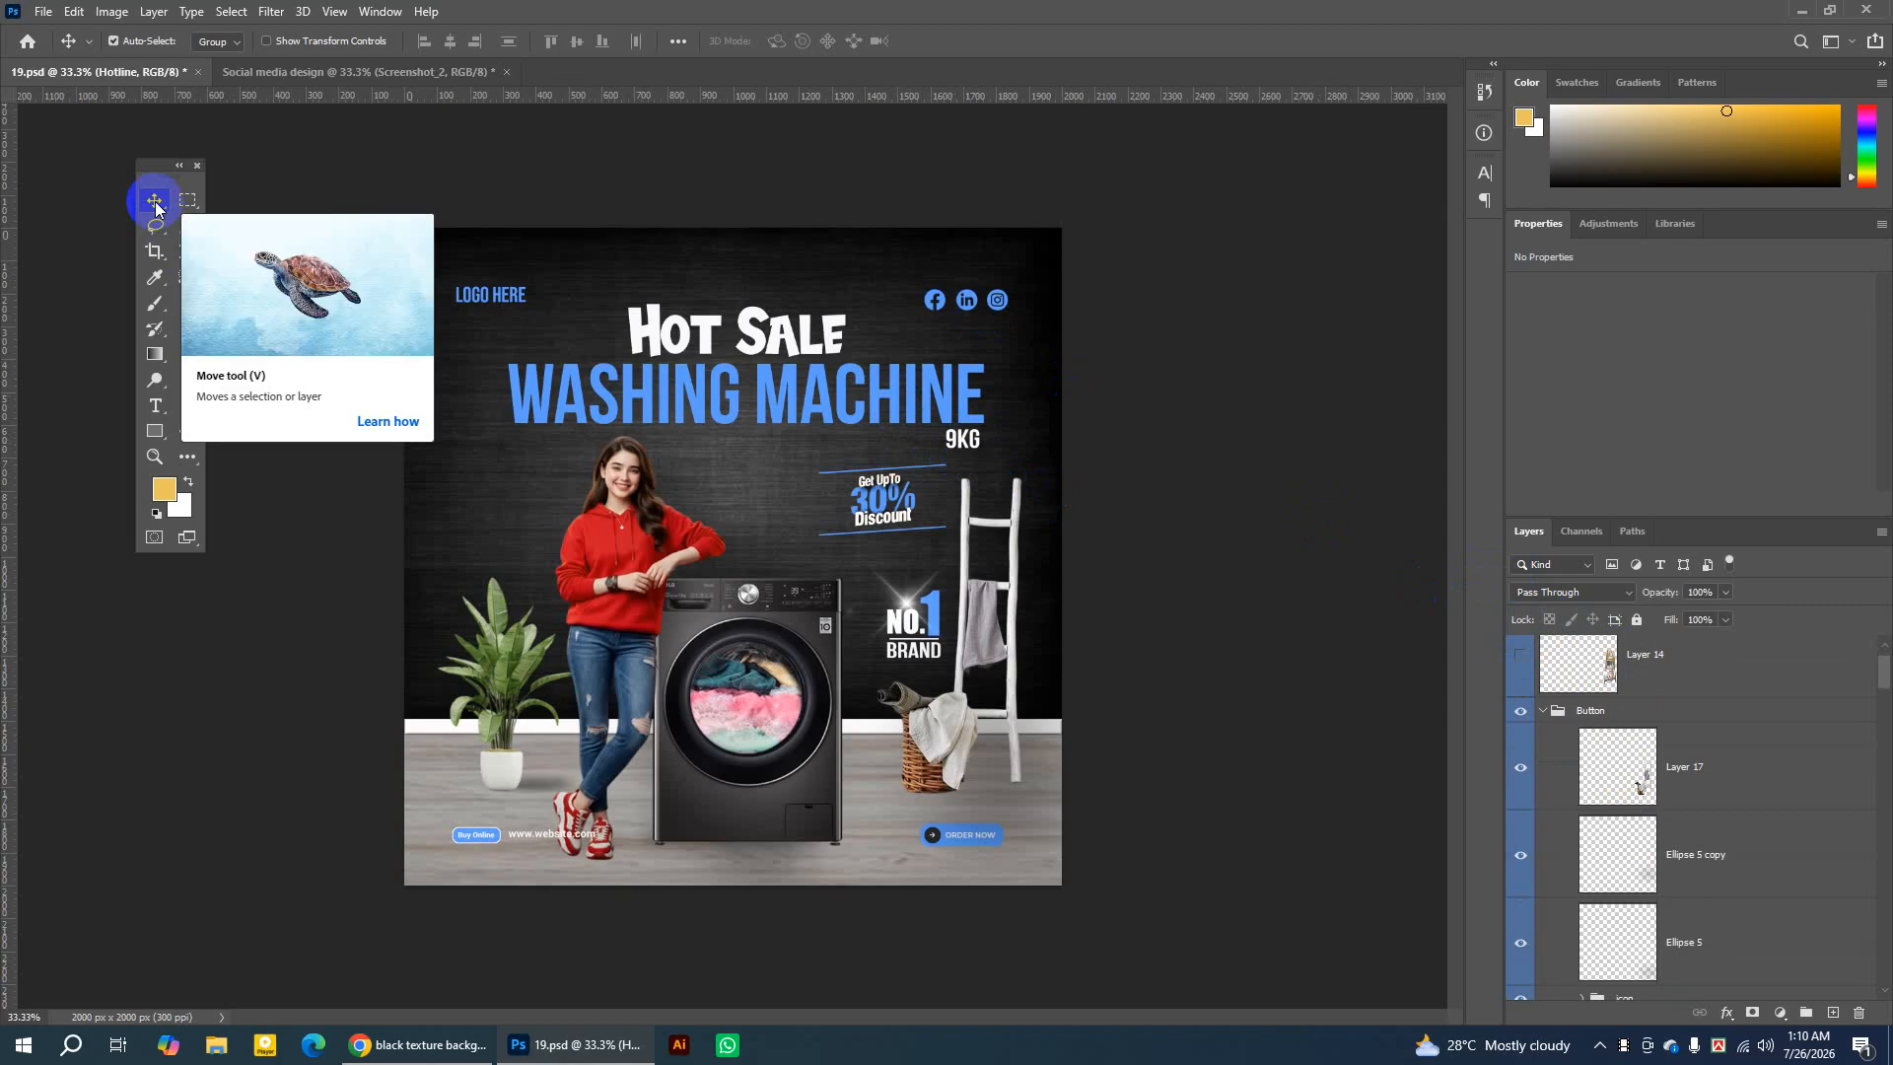
left_click(216, 45)
left_click(213, 62)
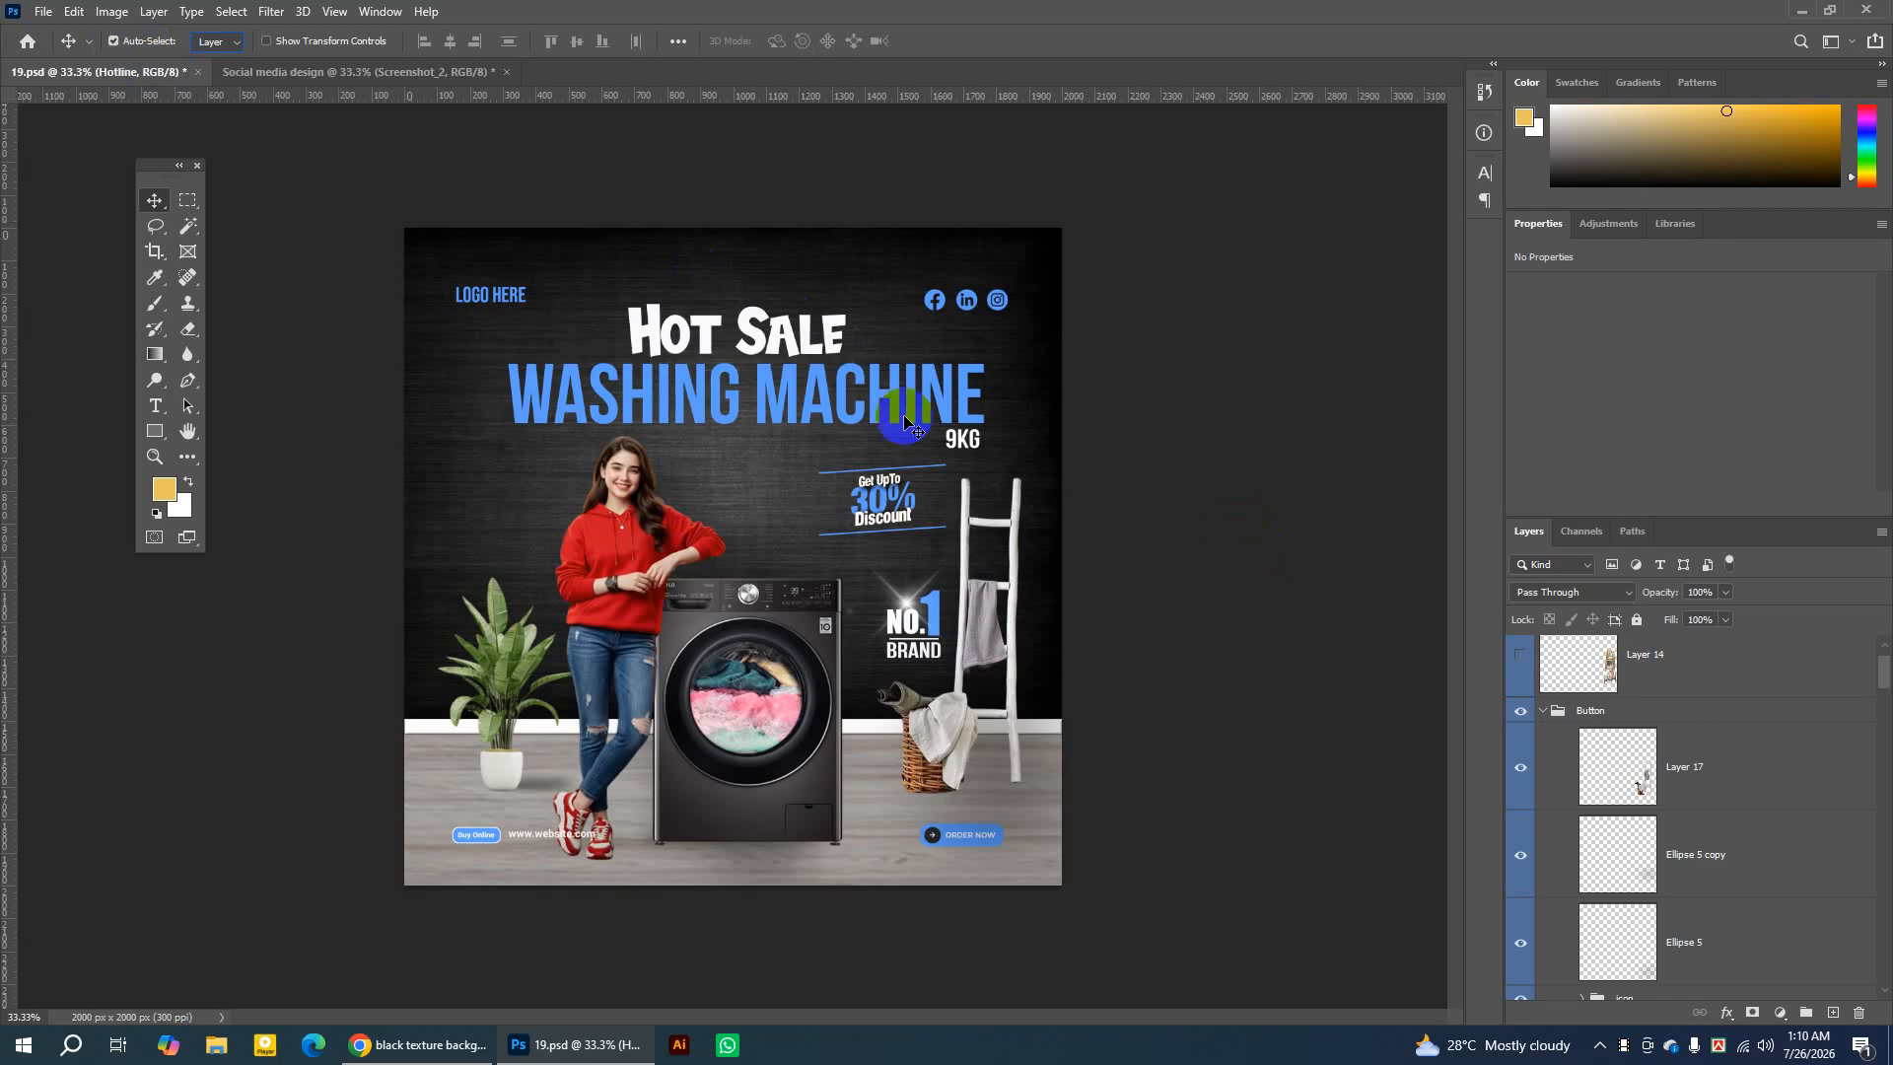
left_click(972, 450)
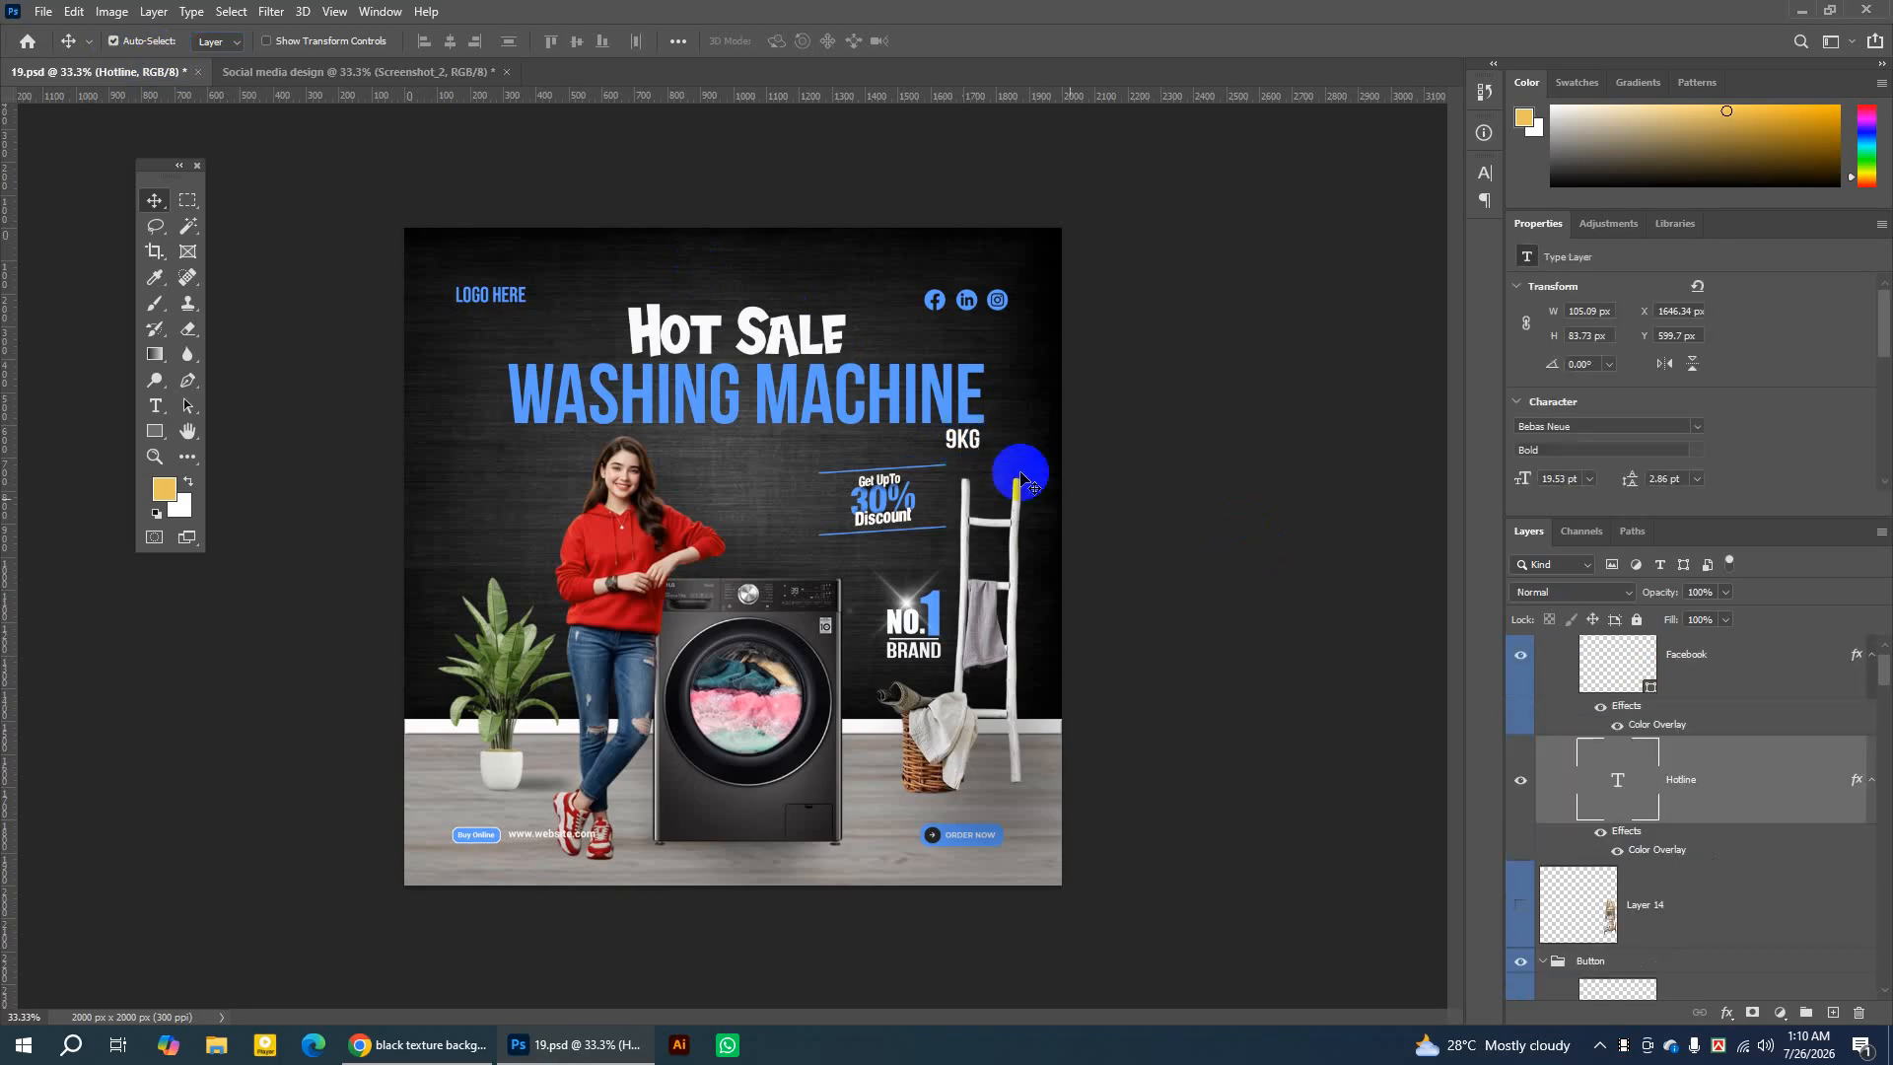
left_click_drag(1743, 786, 1620, 636)
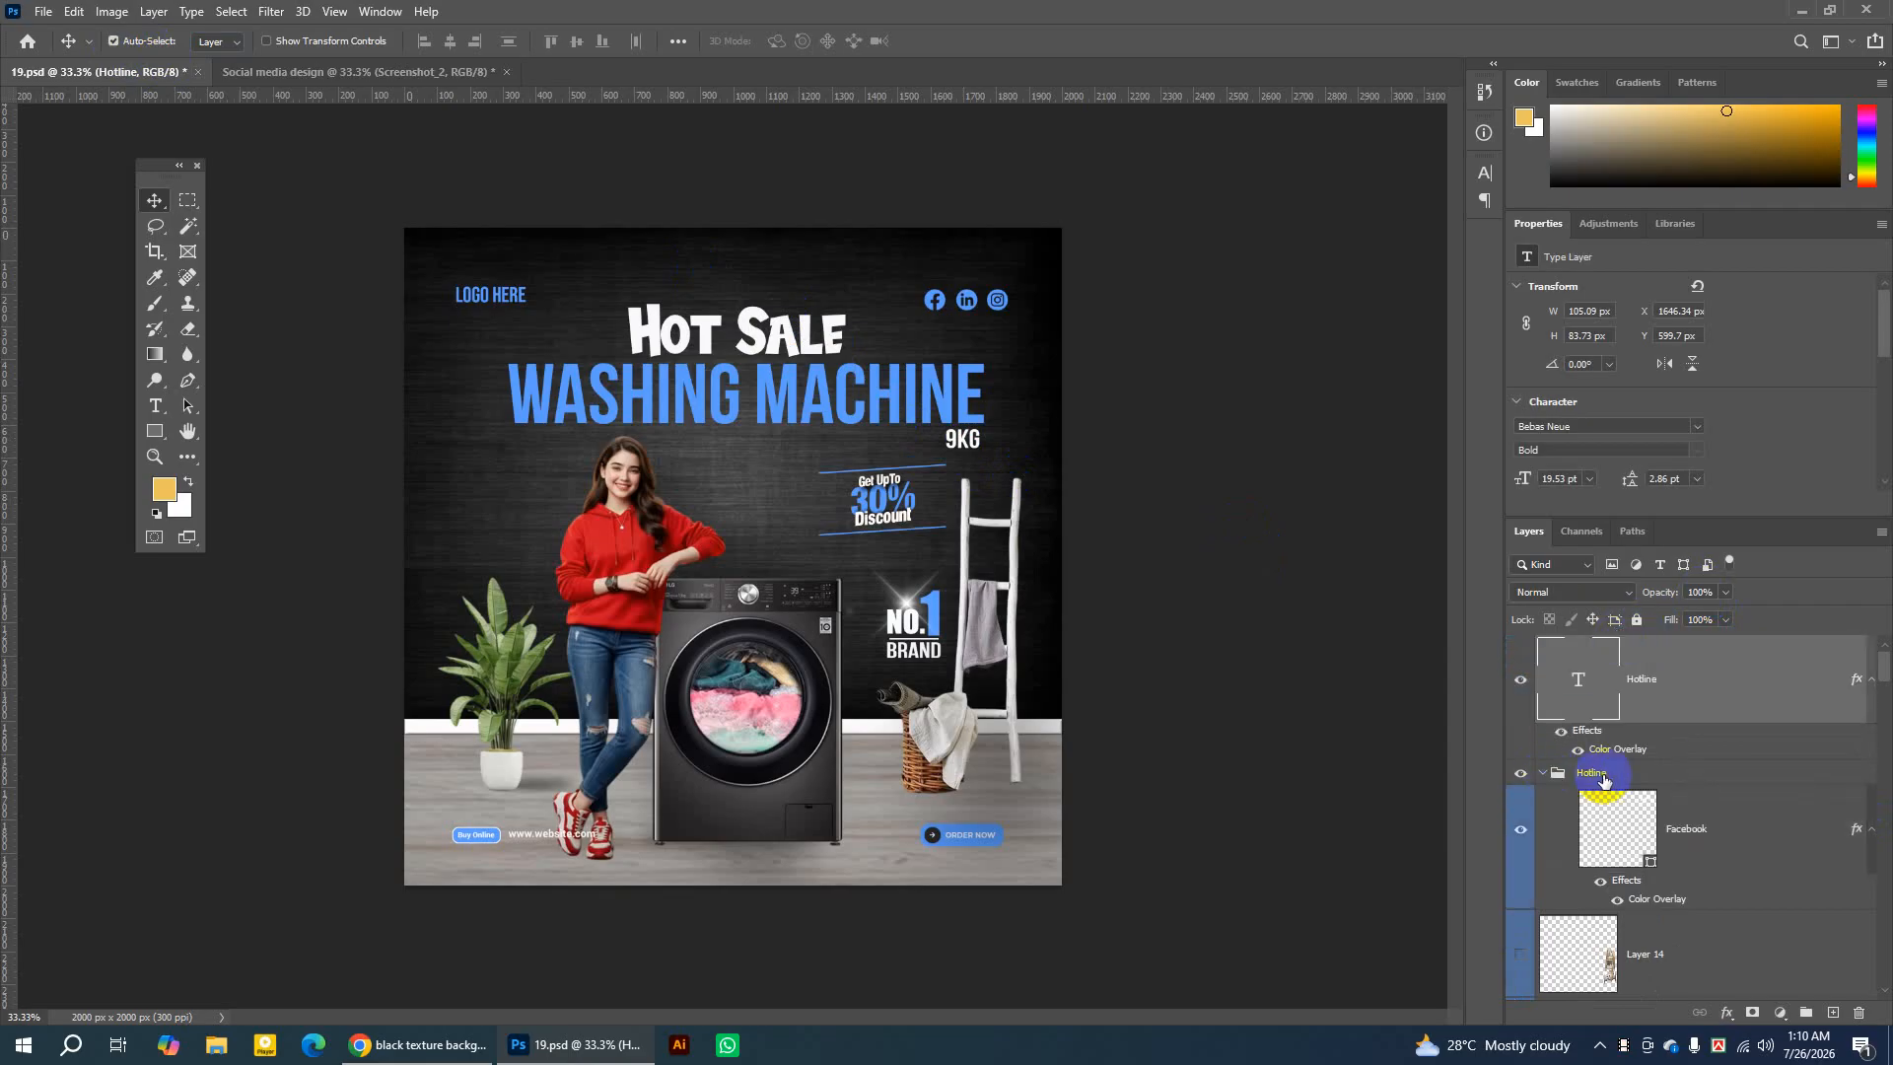
left_click(1543, 776)
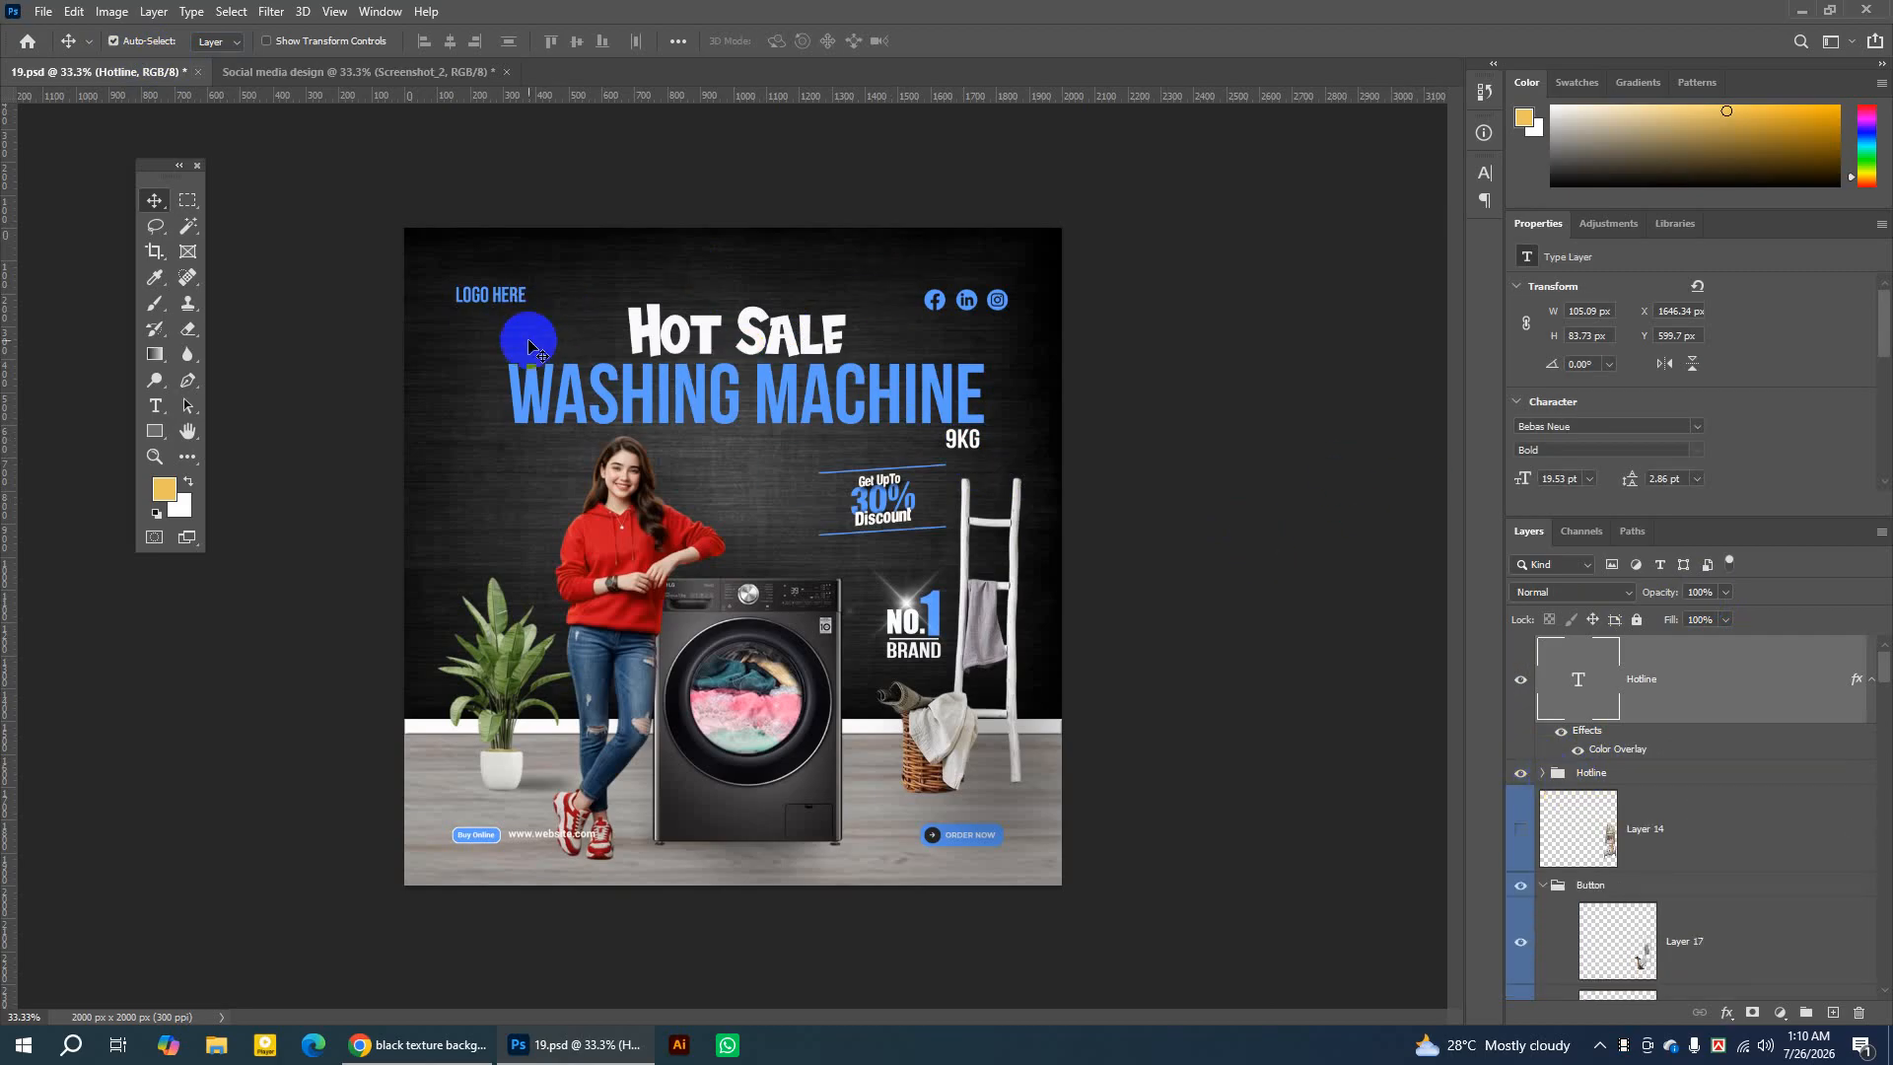
Set auto-select back to Group, select the Logo group from the LOGO HERE text and collapse it.
left_click(503, 295)
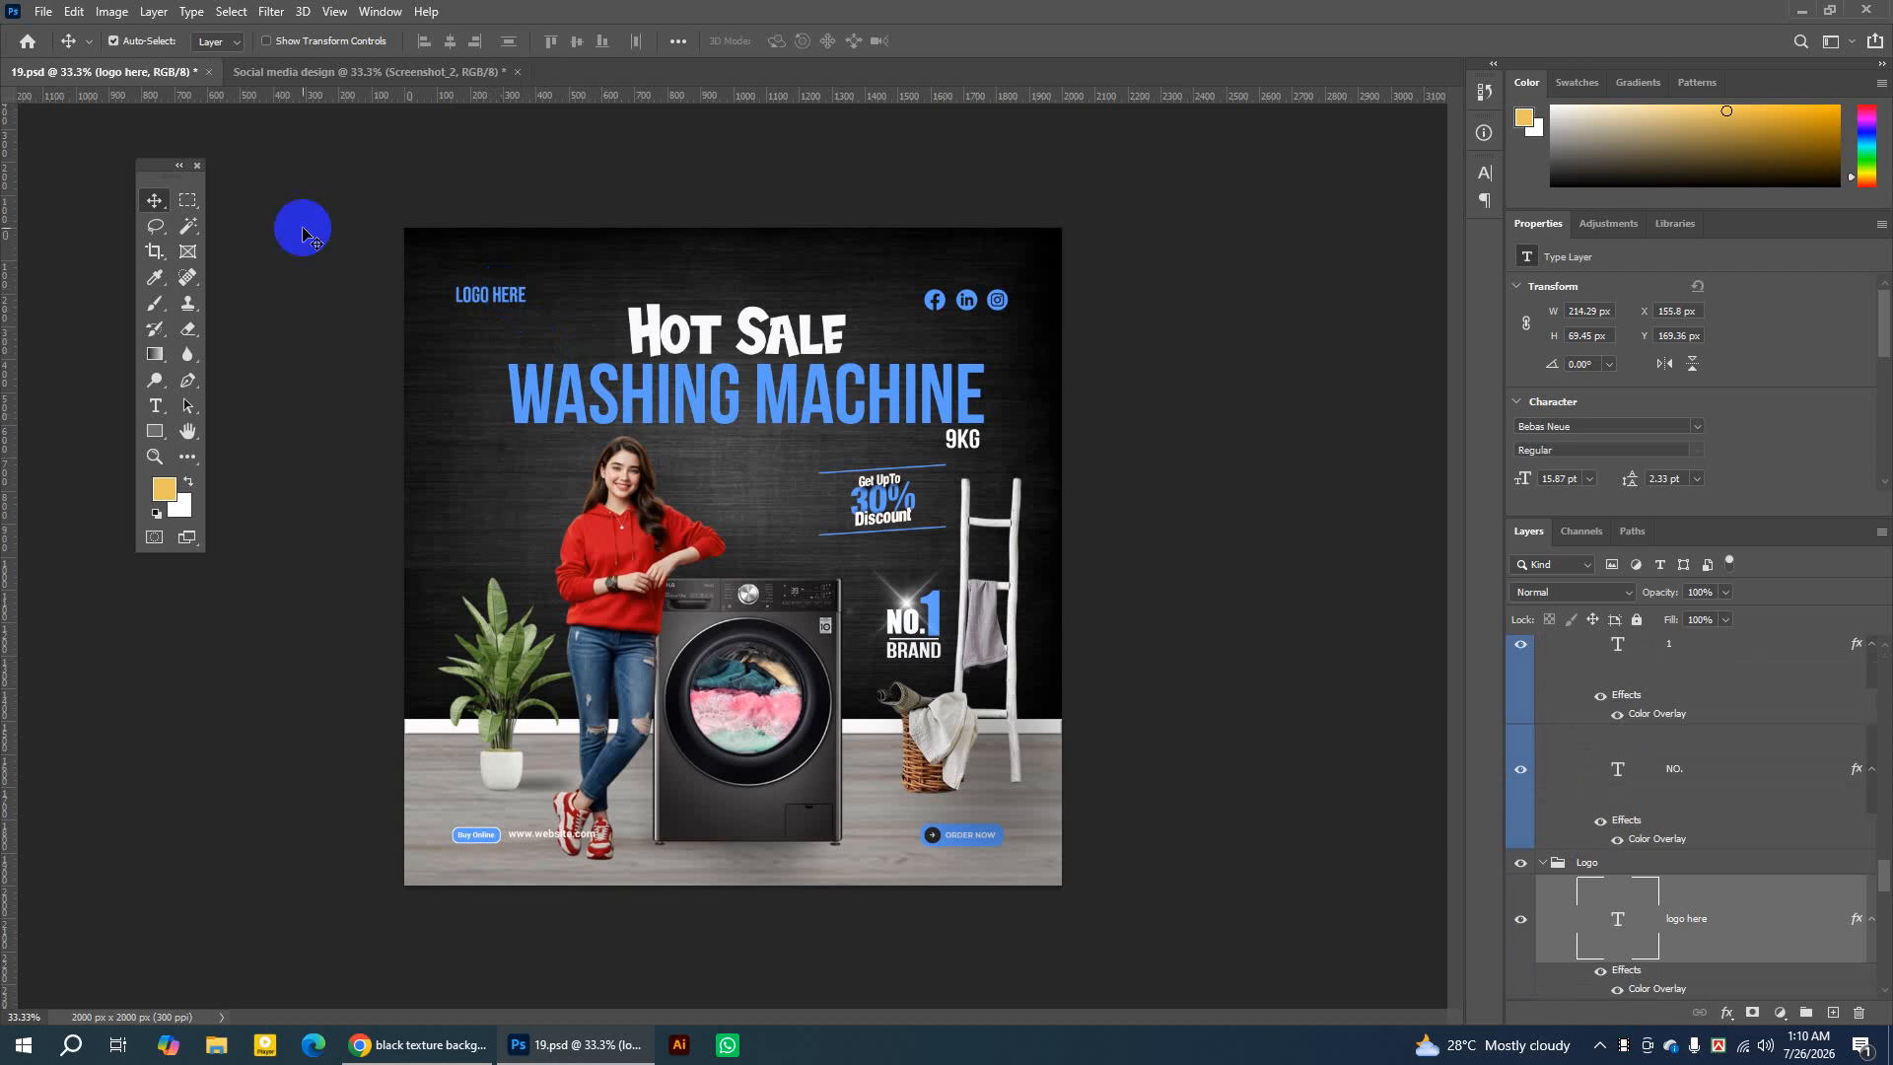
left_click(212, 41)
left_click(210, 60)
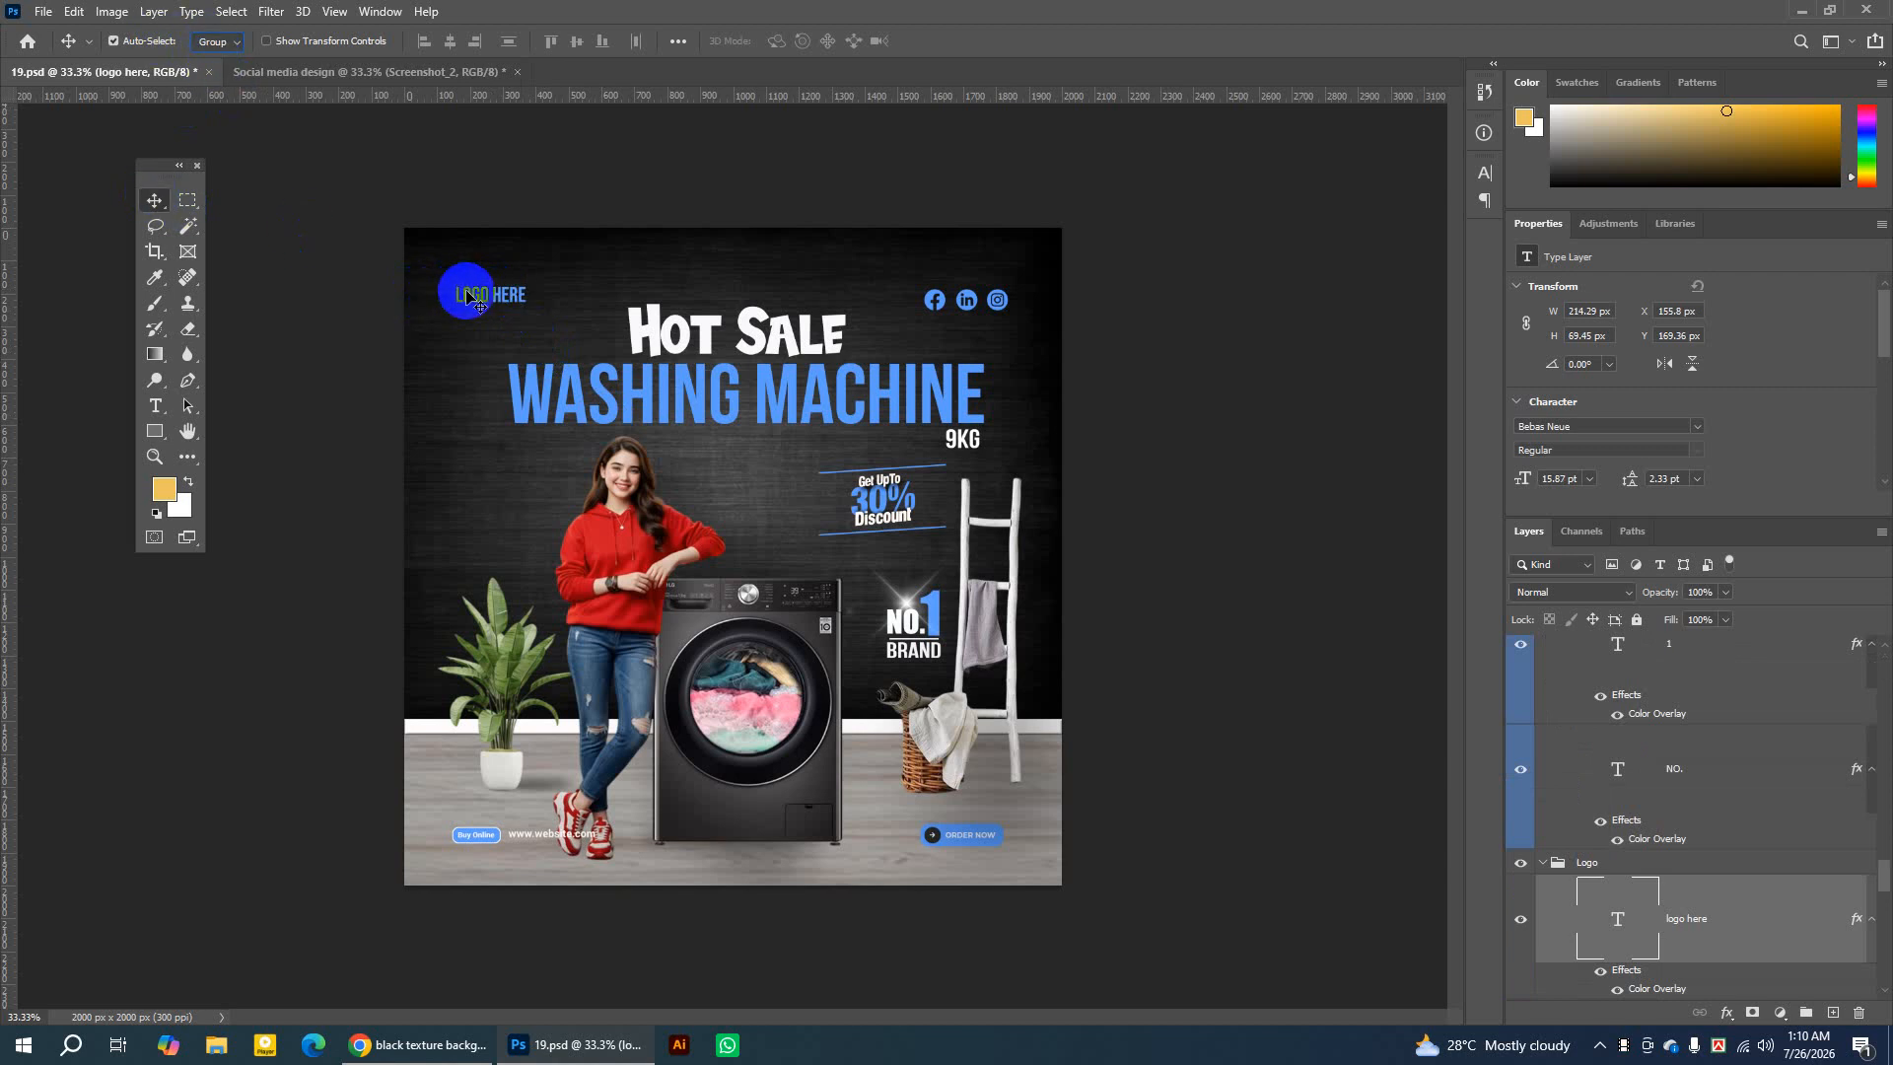
left_click(473, 295)
left_click(1544, 864)
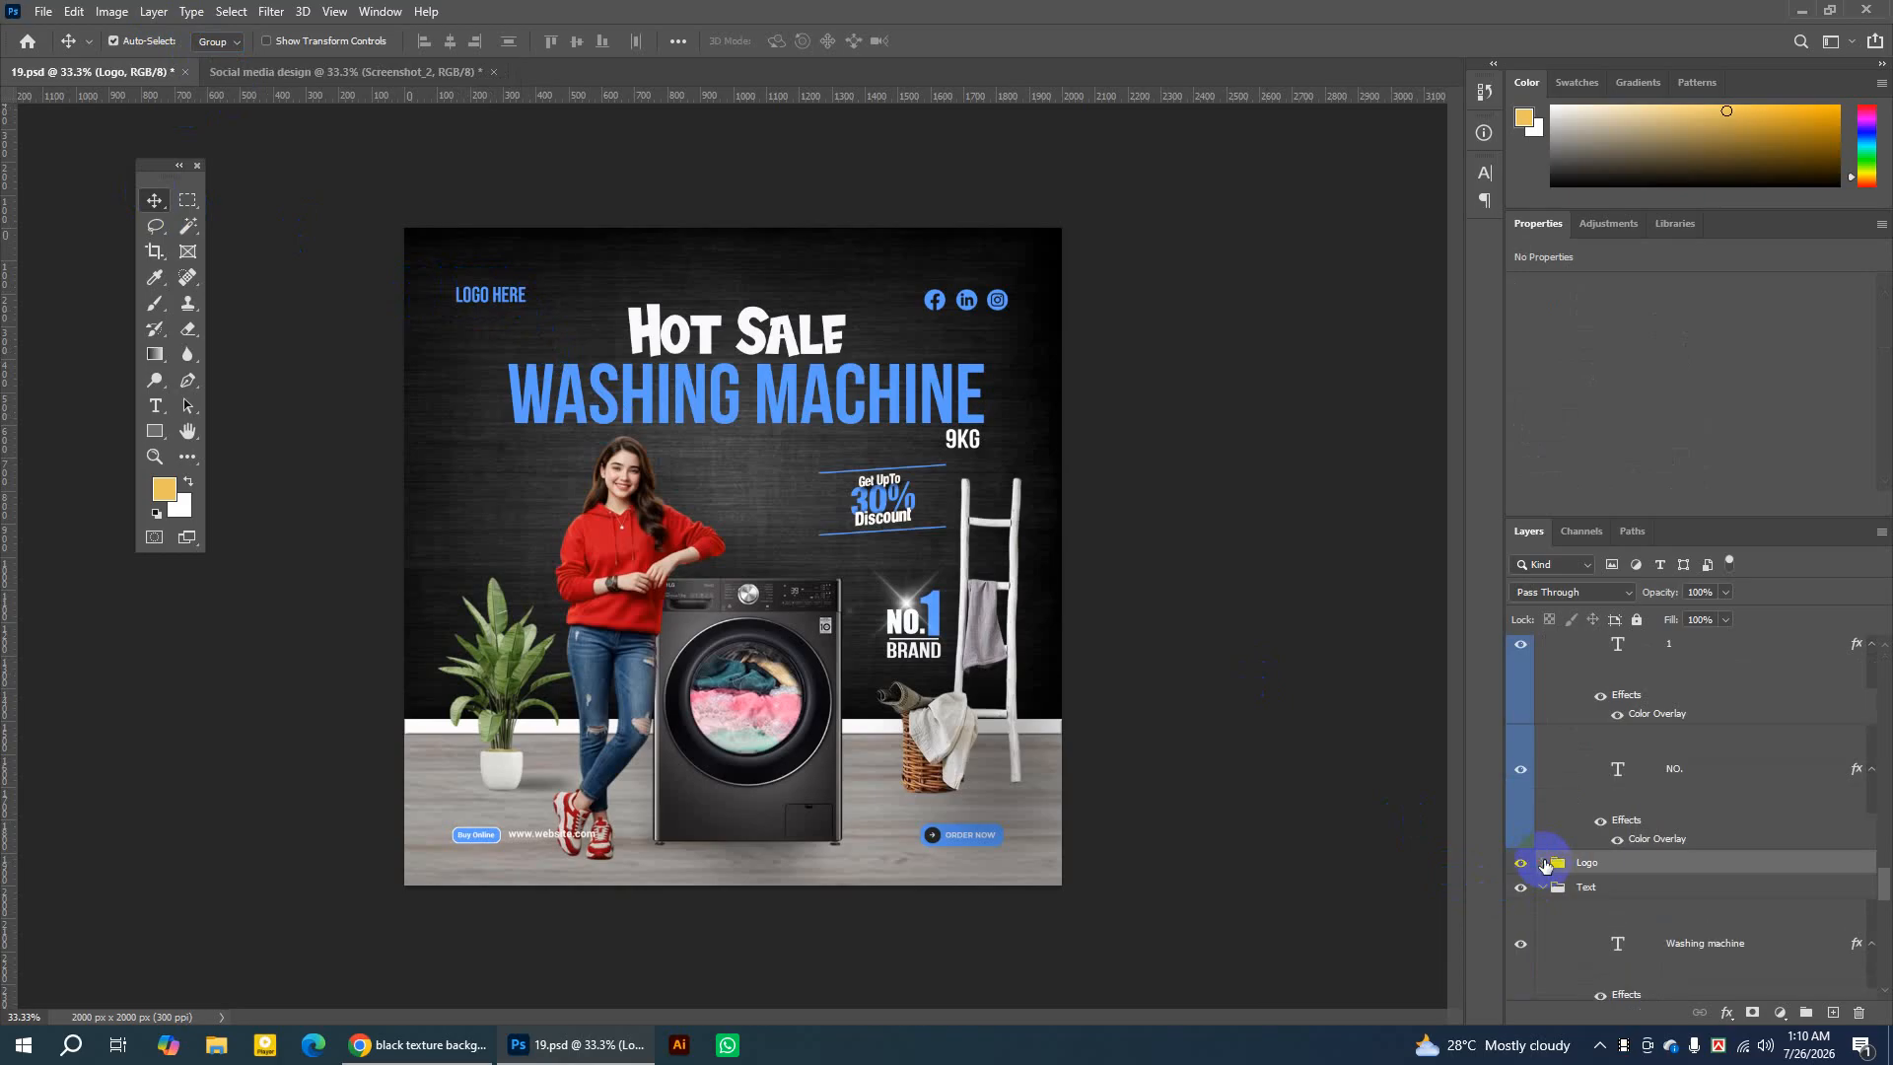
Duplicate the Logo group into the Social media design document.
right_click(1677, 864)
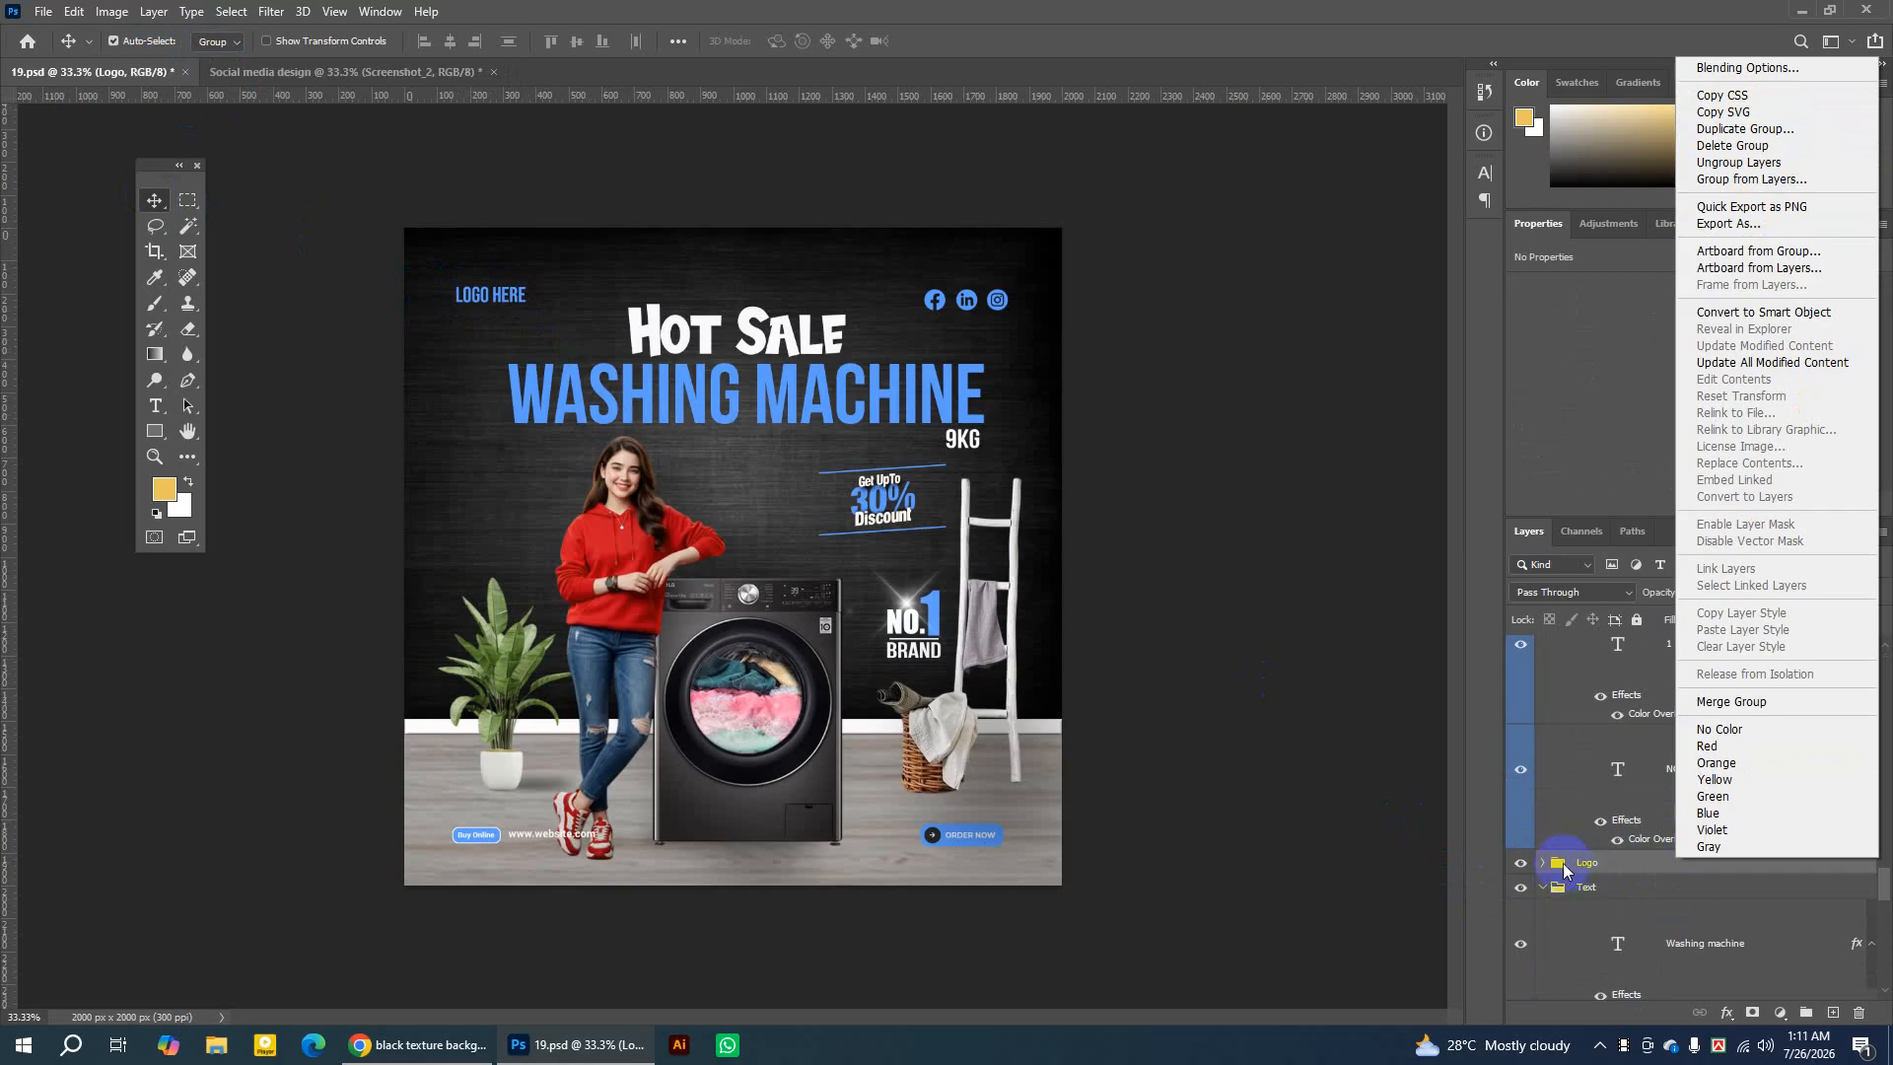
left_click(1712, 131)
left_click(780, 451)
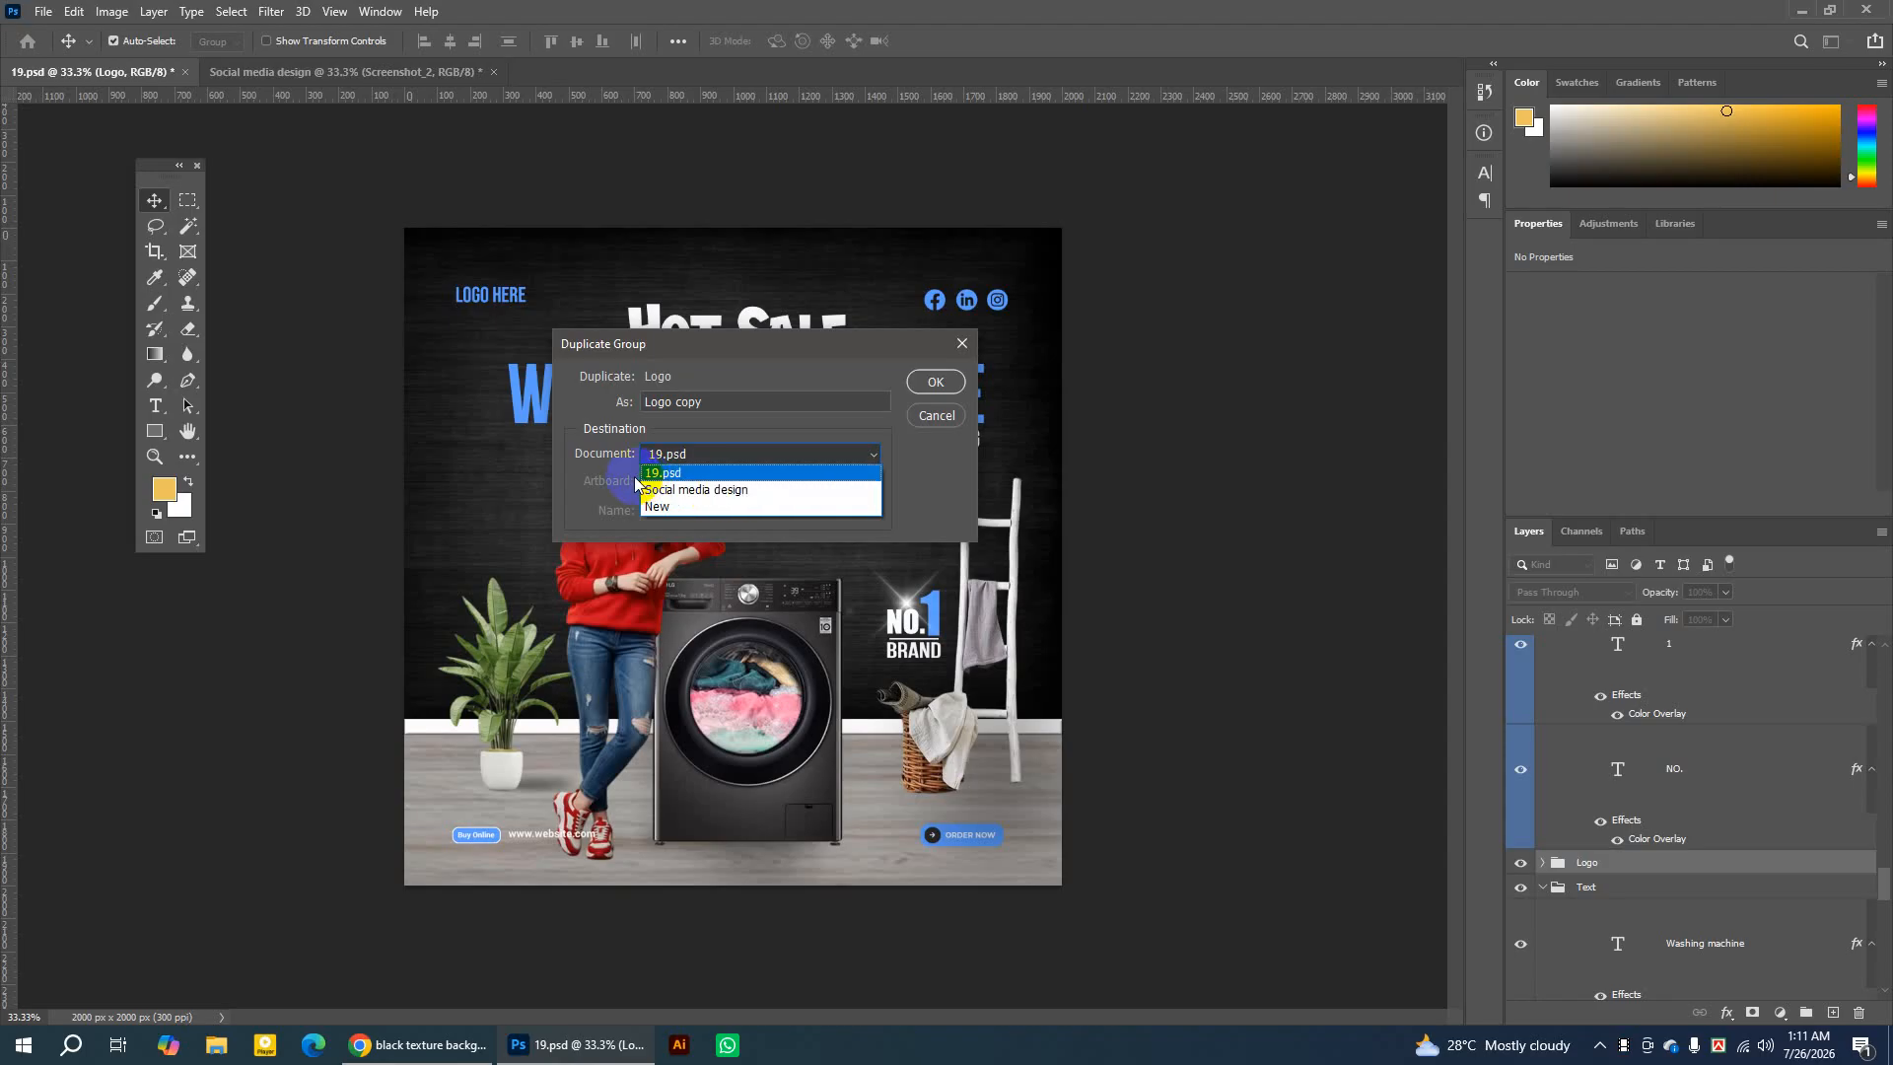
left_click(721, 490)
left_click(933, 392)
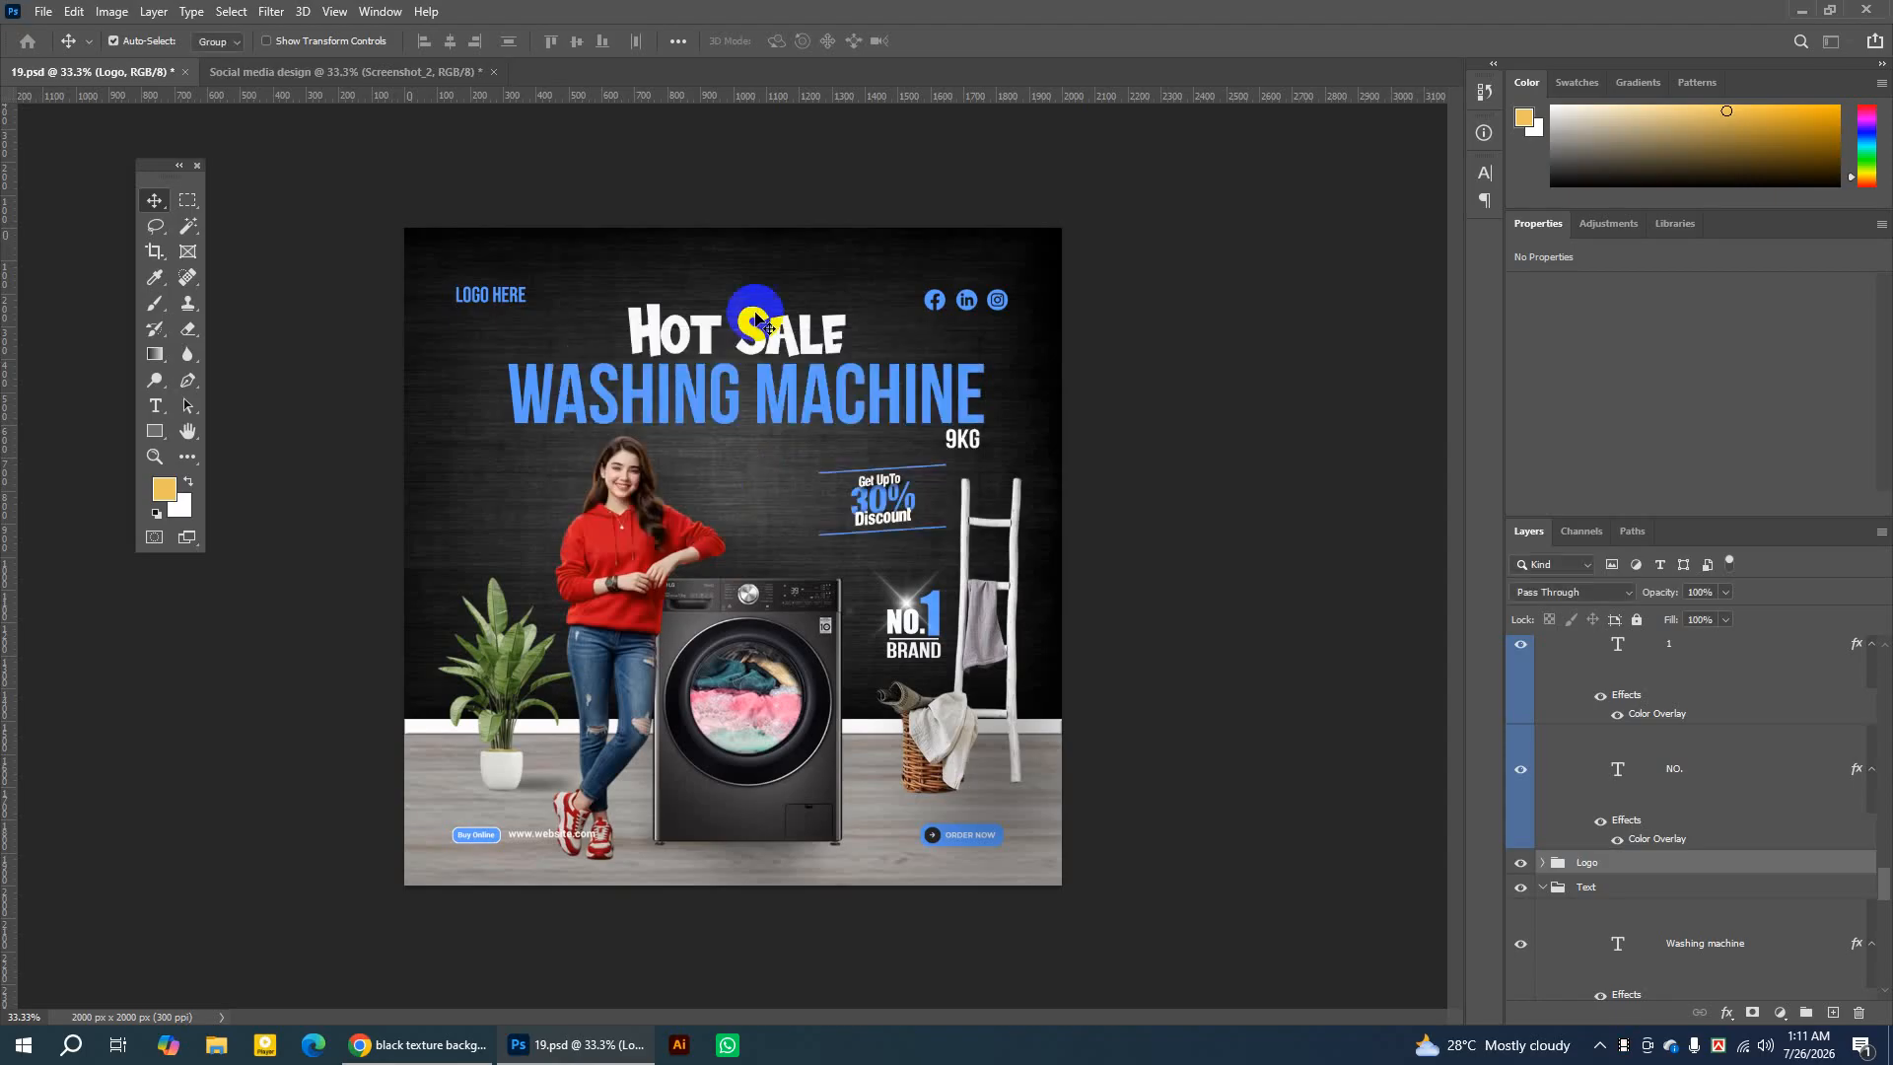
Select the Hotline group from the social media icons, check its visibility, and duplicate it into the Social media design document.
left_click(999, 306)
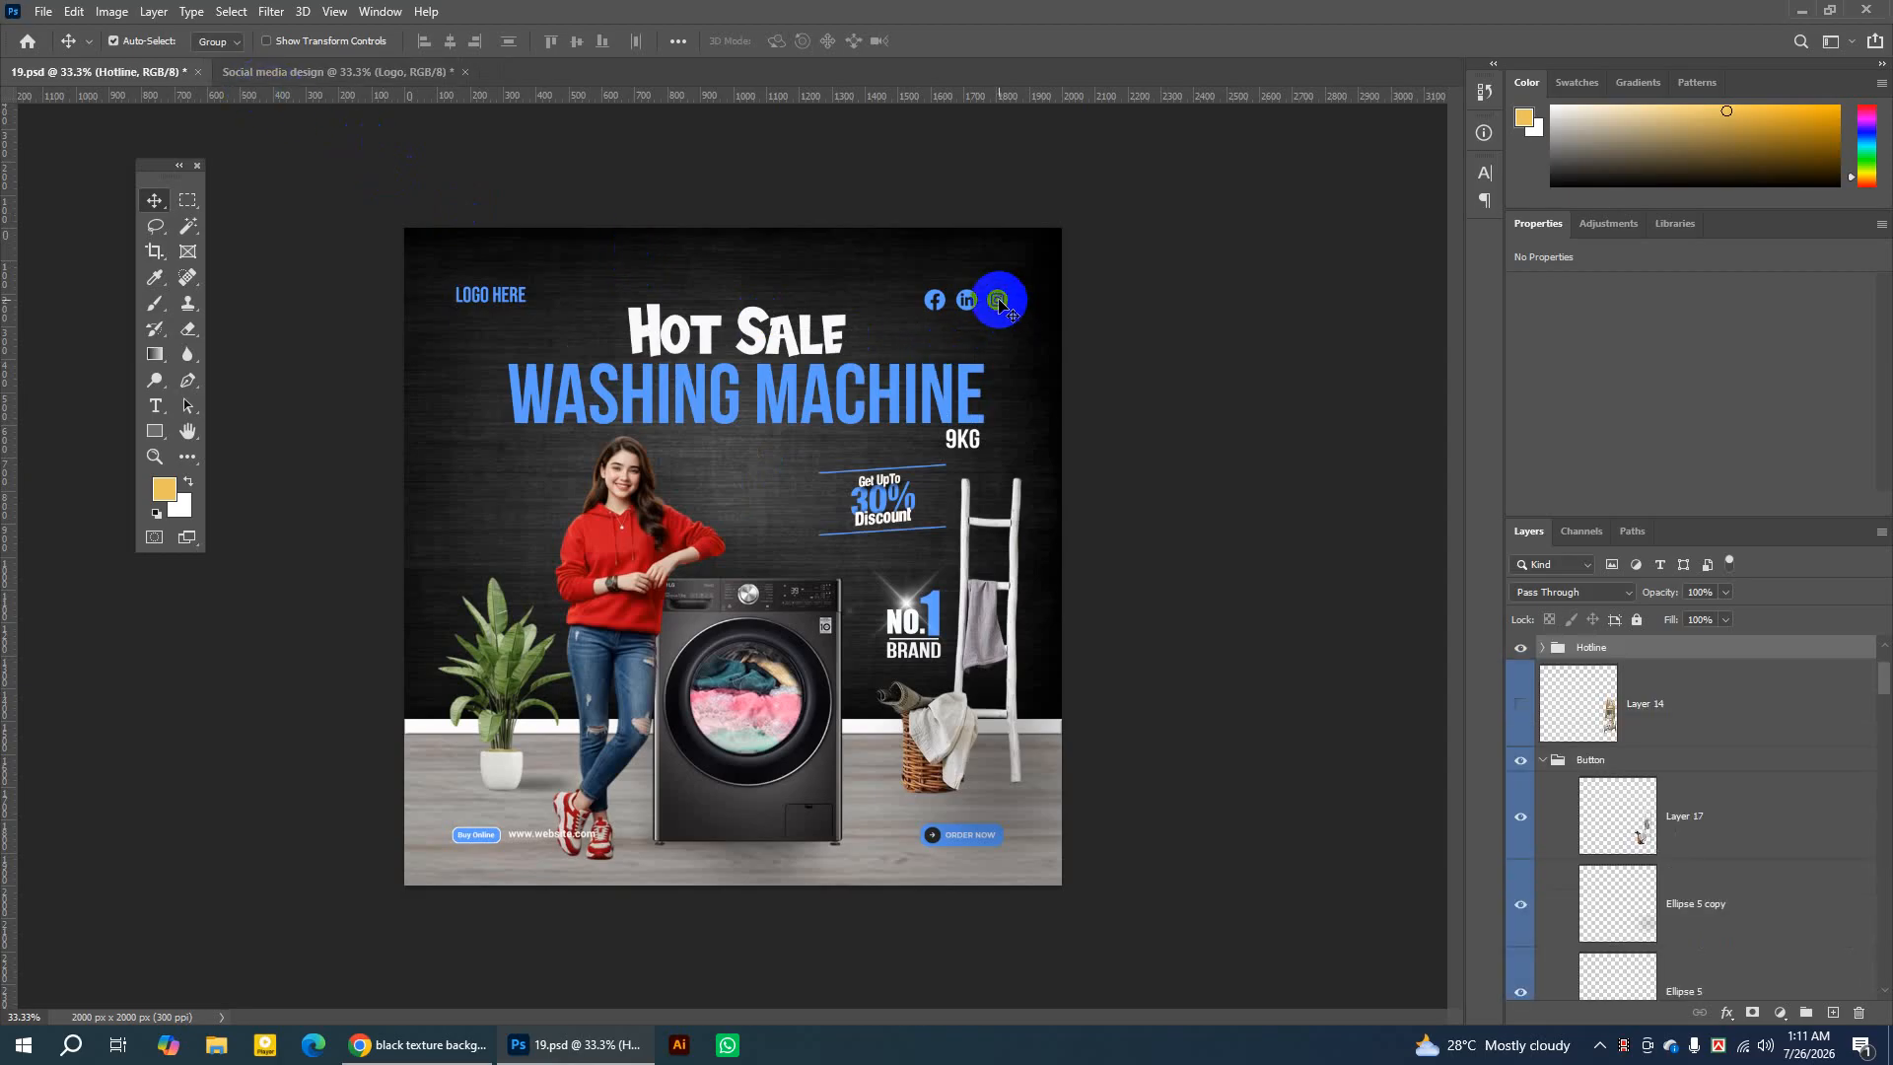
left_click(1525, 655)
left_click(1526, 655)
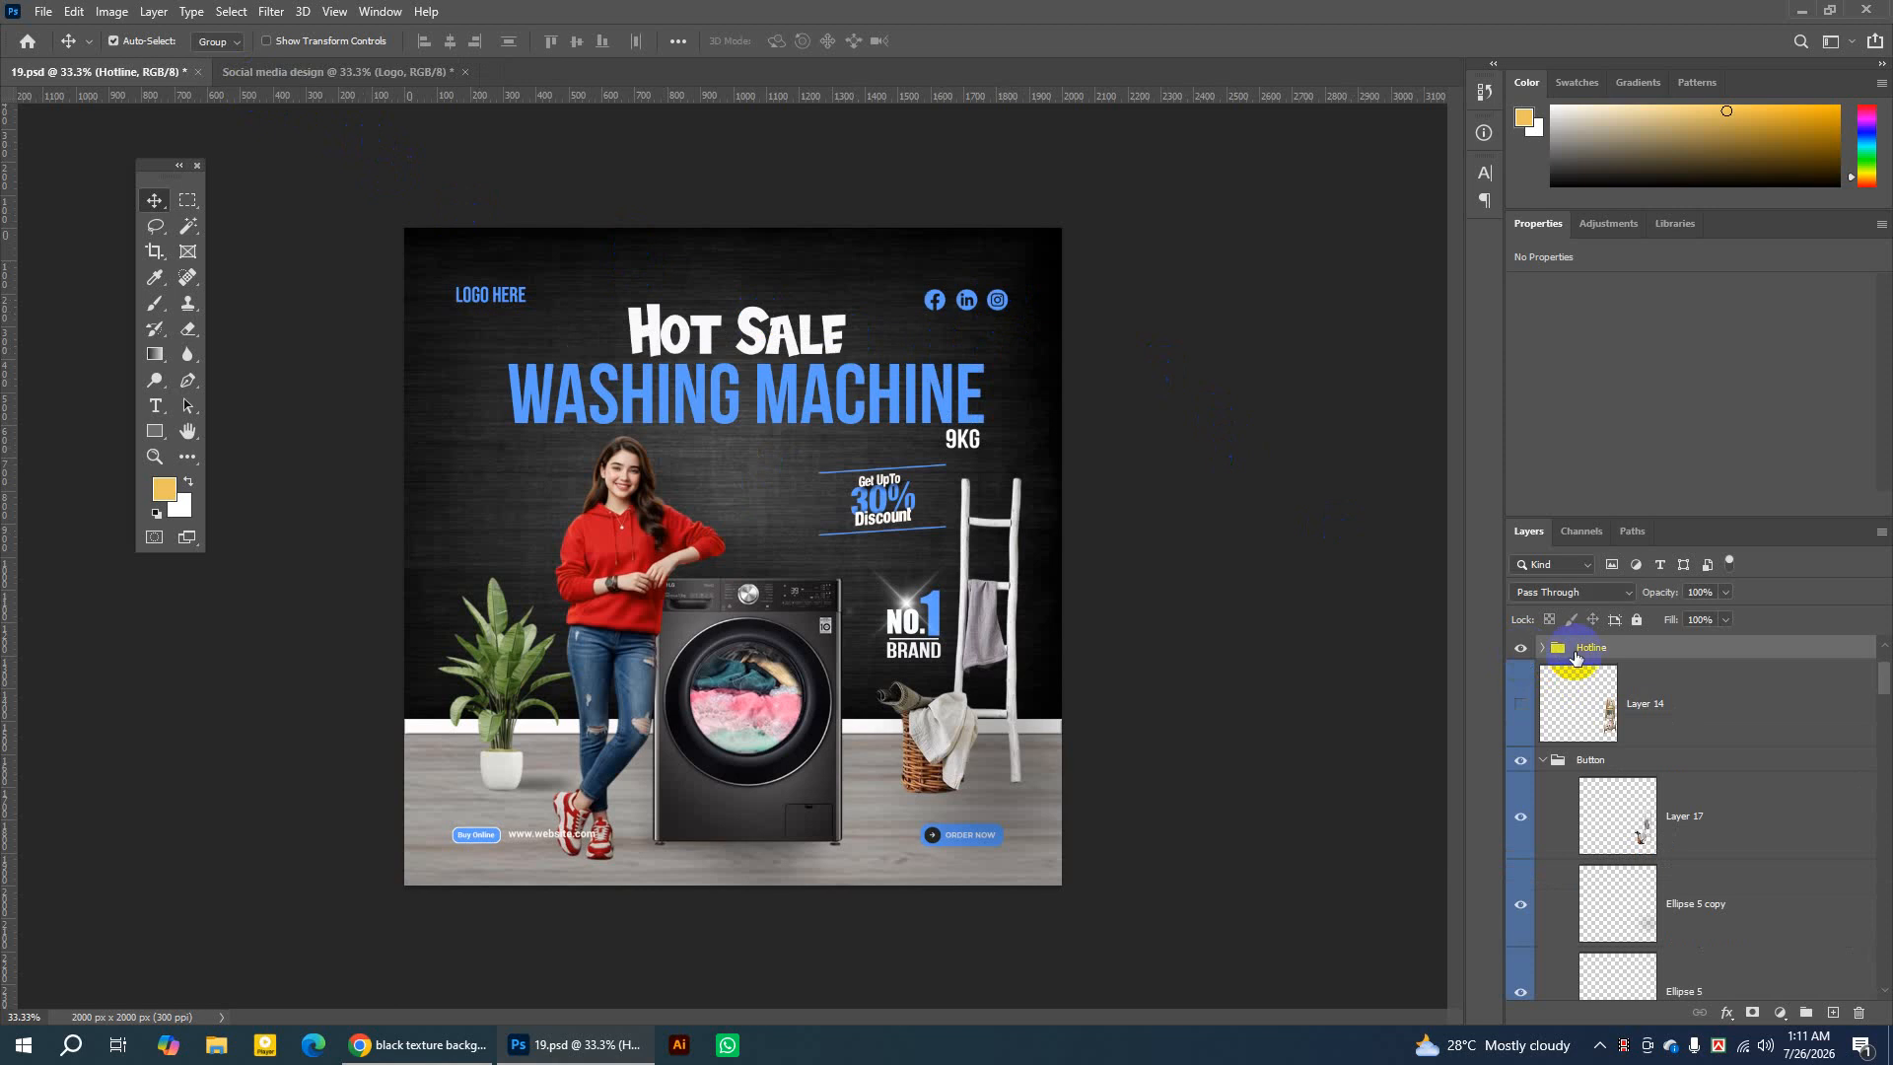
right_click(1647, 653)
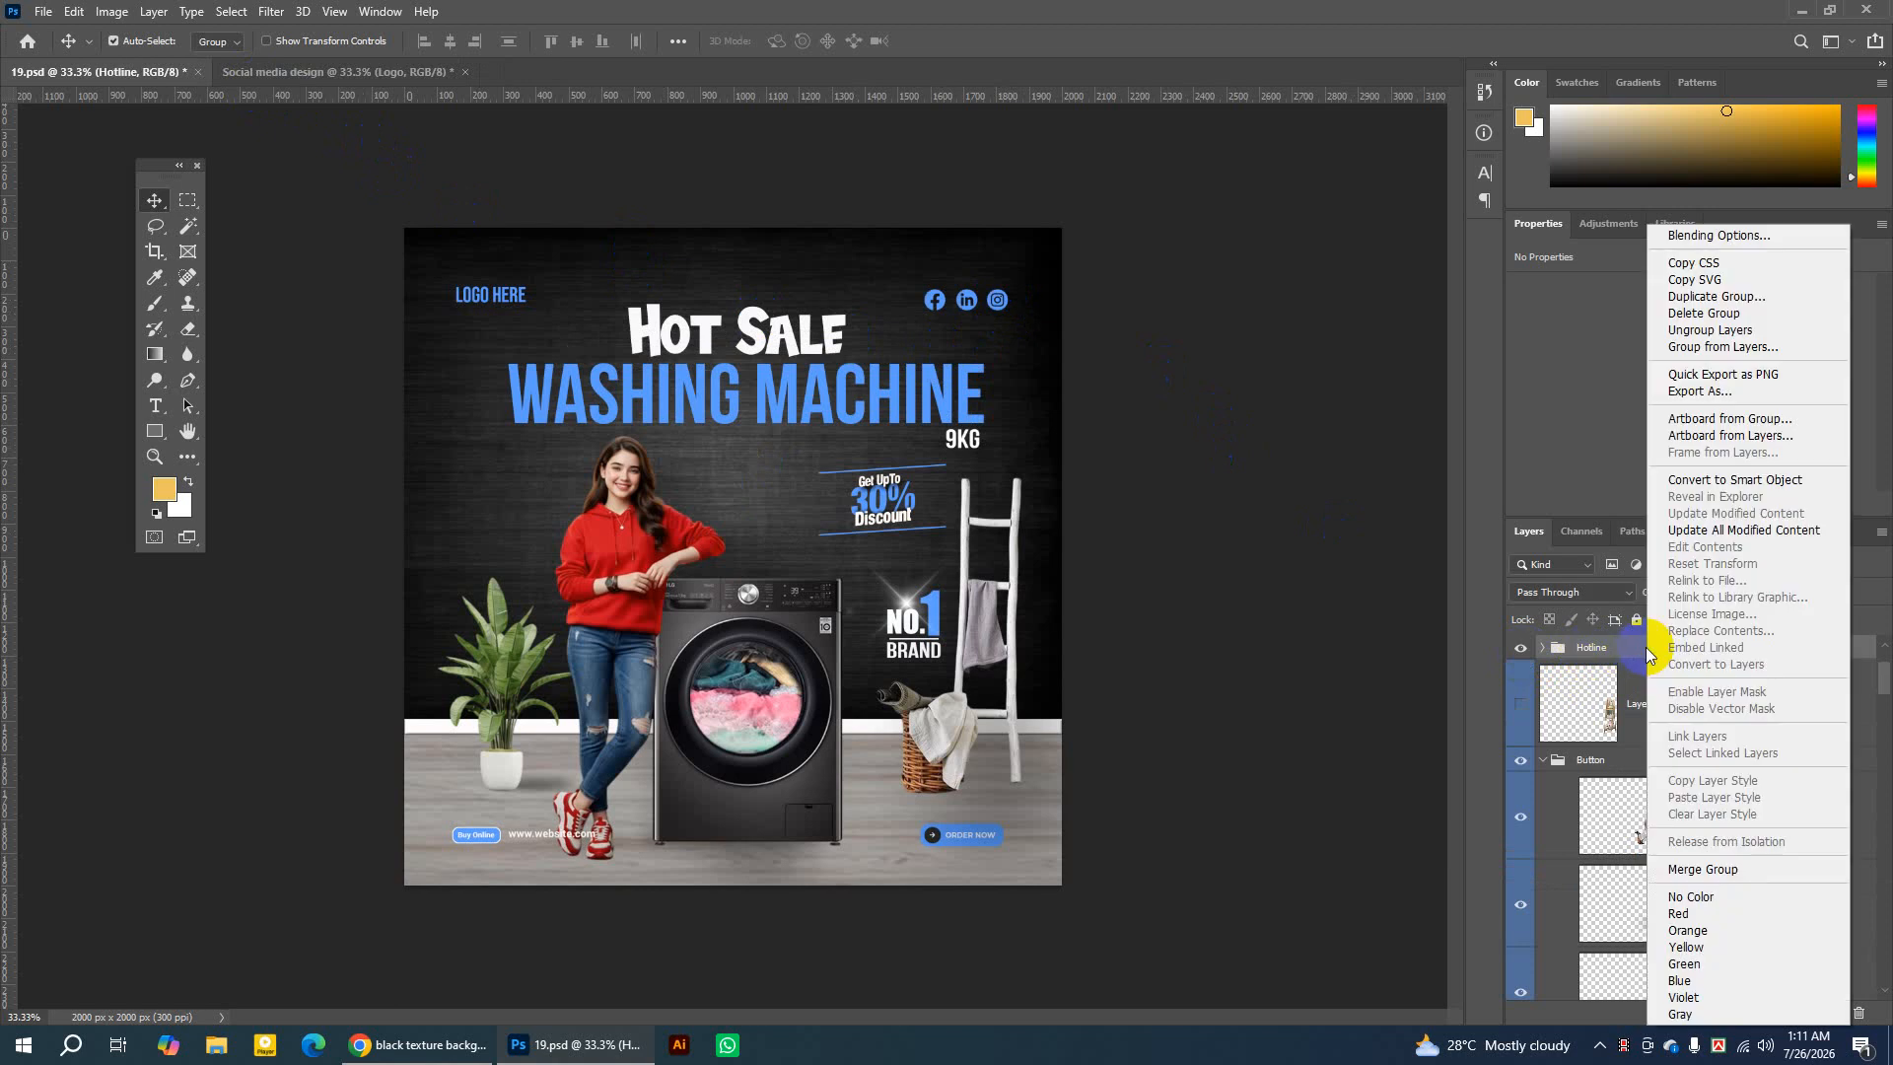
left_click(1696, 297)
left_click(833, 454)
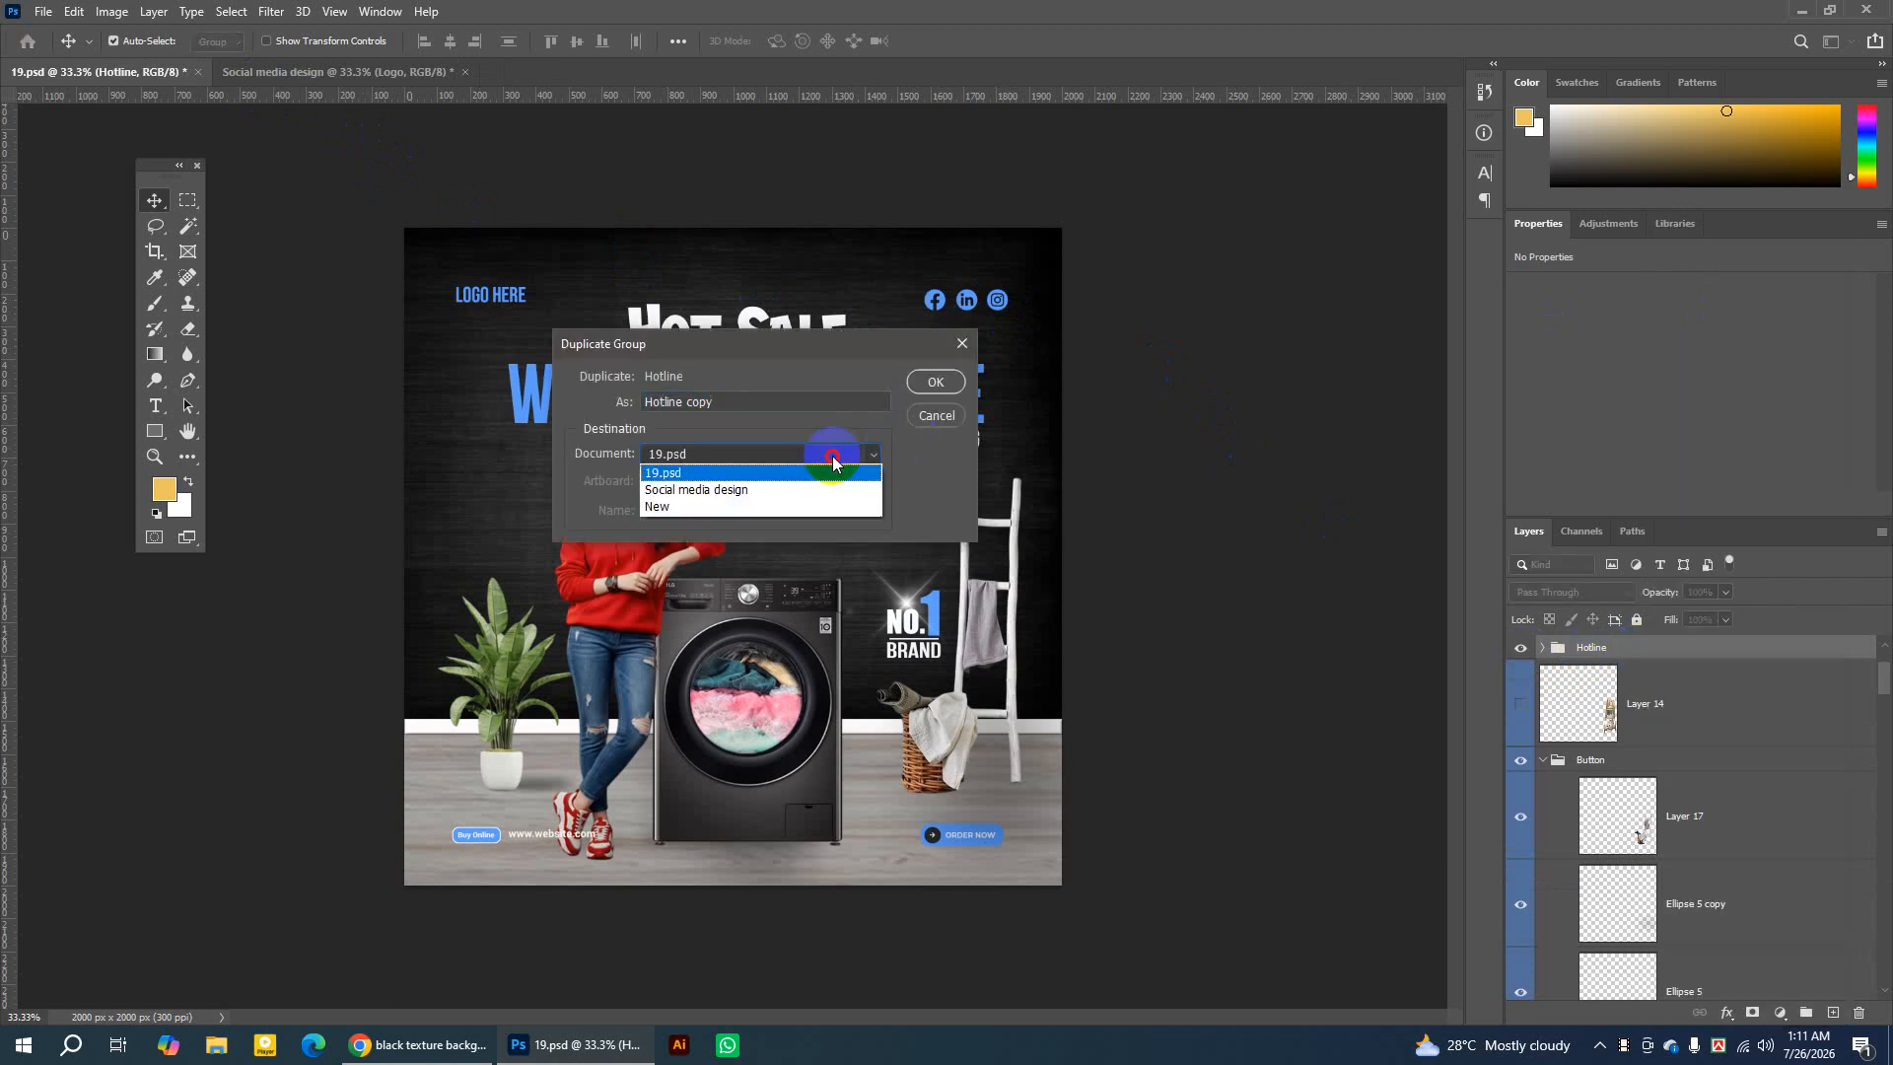
left_click(731, 487)
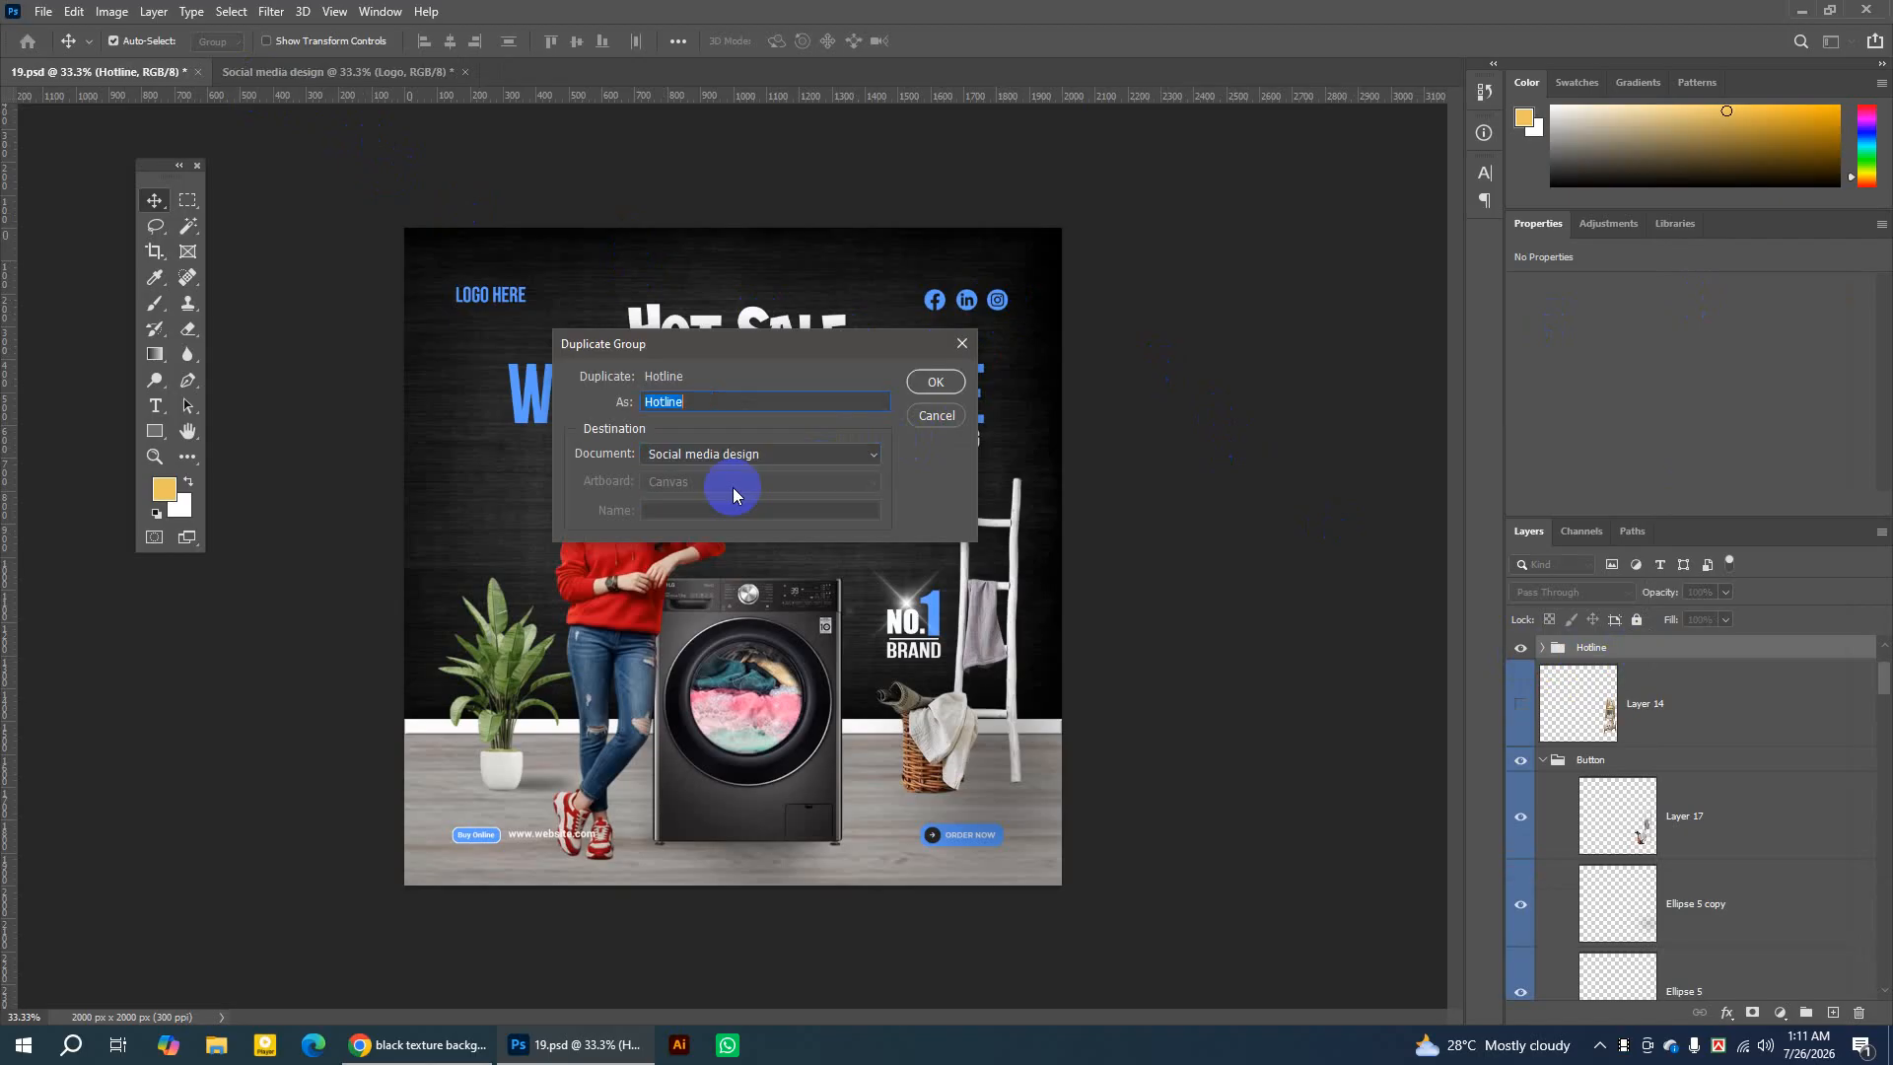
left_click(927, 381)
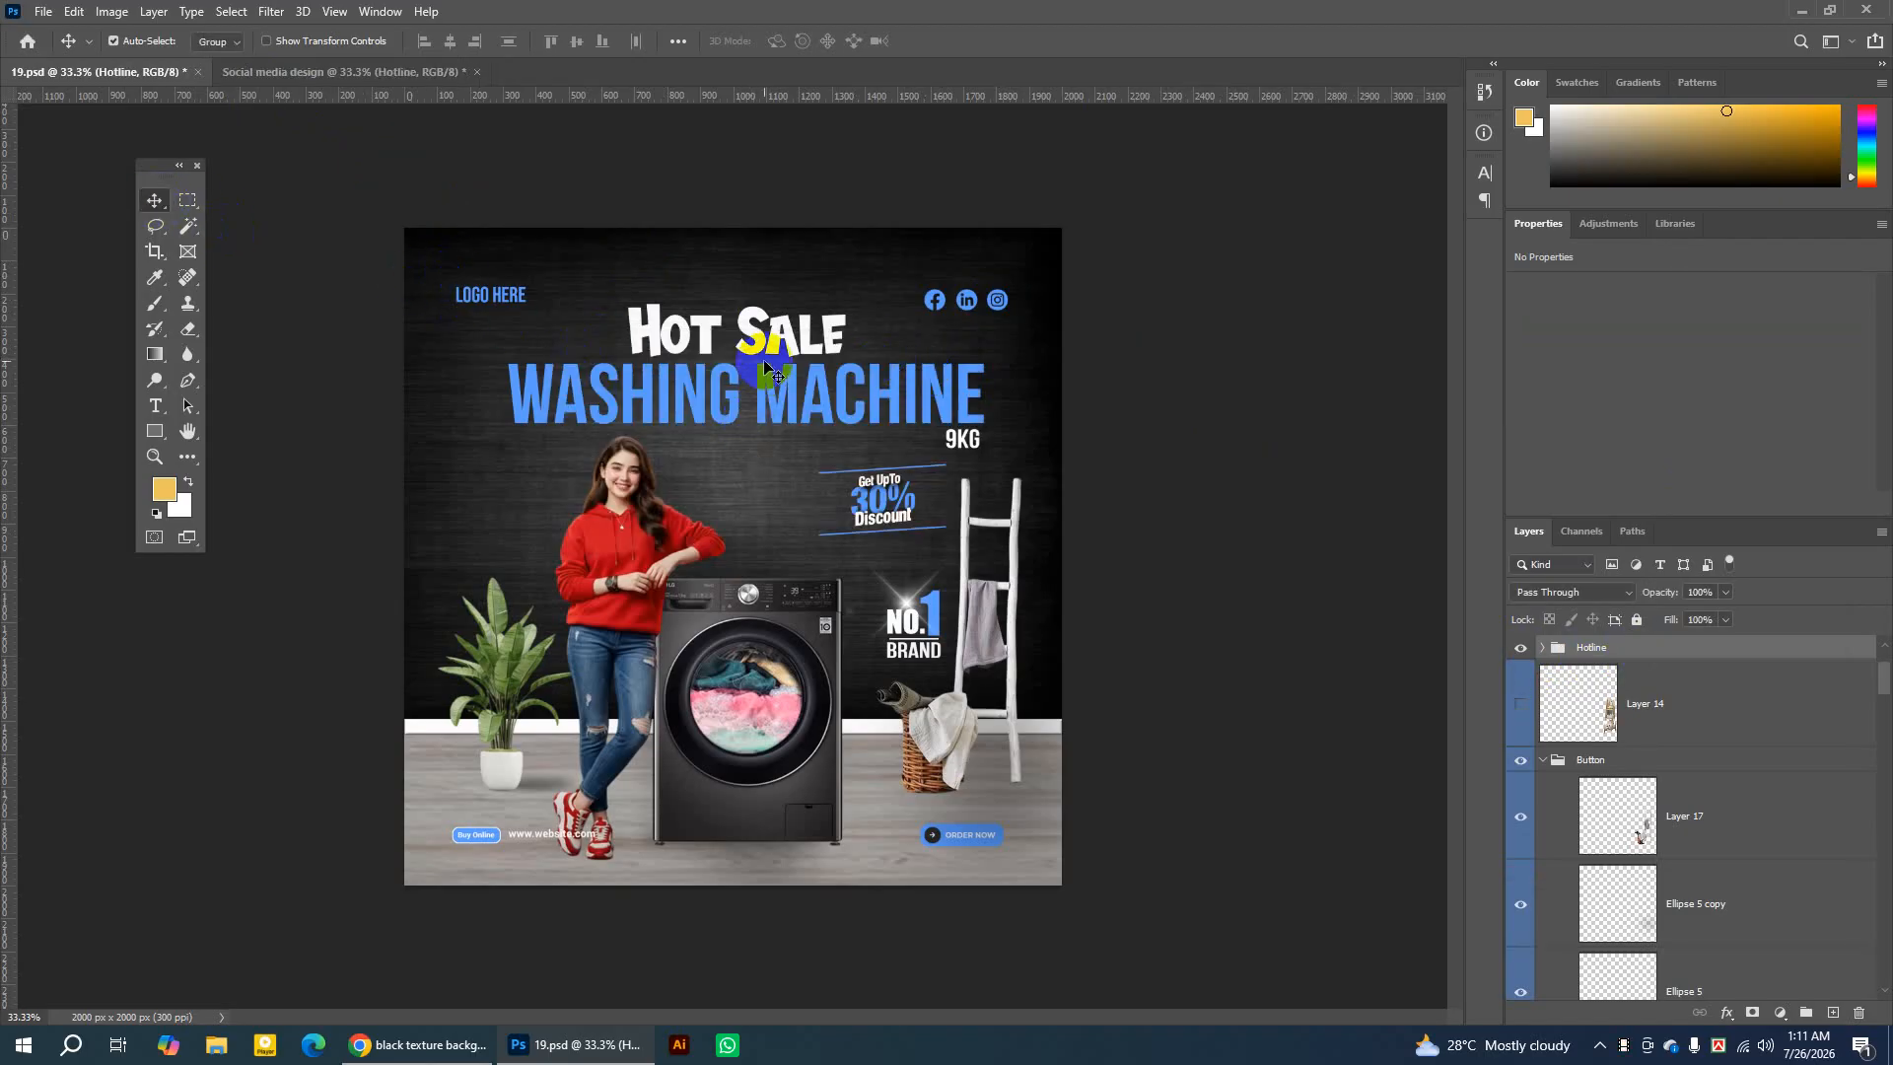
Nudge the Text group with the HOT SALE WASHING MACHINE headline slightly upward on the canvas.
left_click(724, 337)
left_click_drag(725, 336, 725, 396)
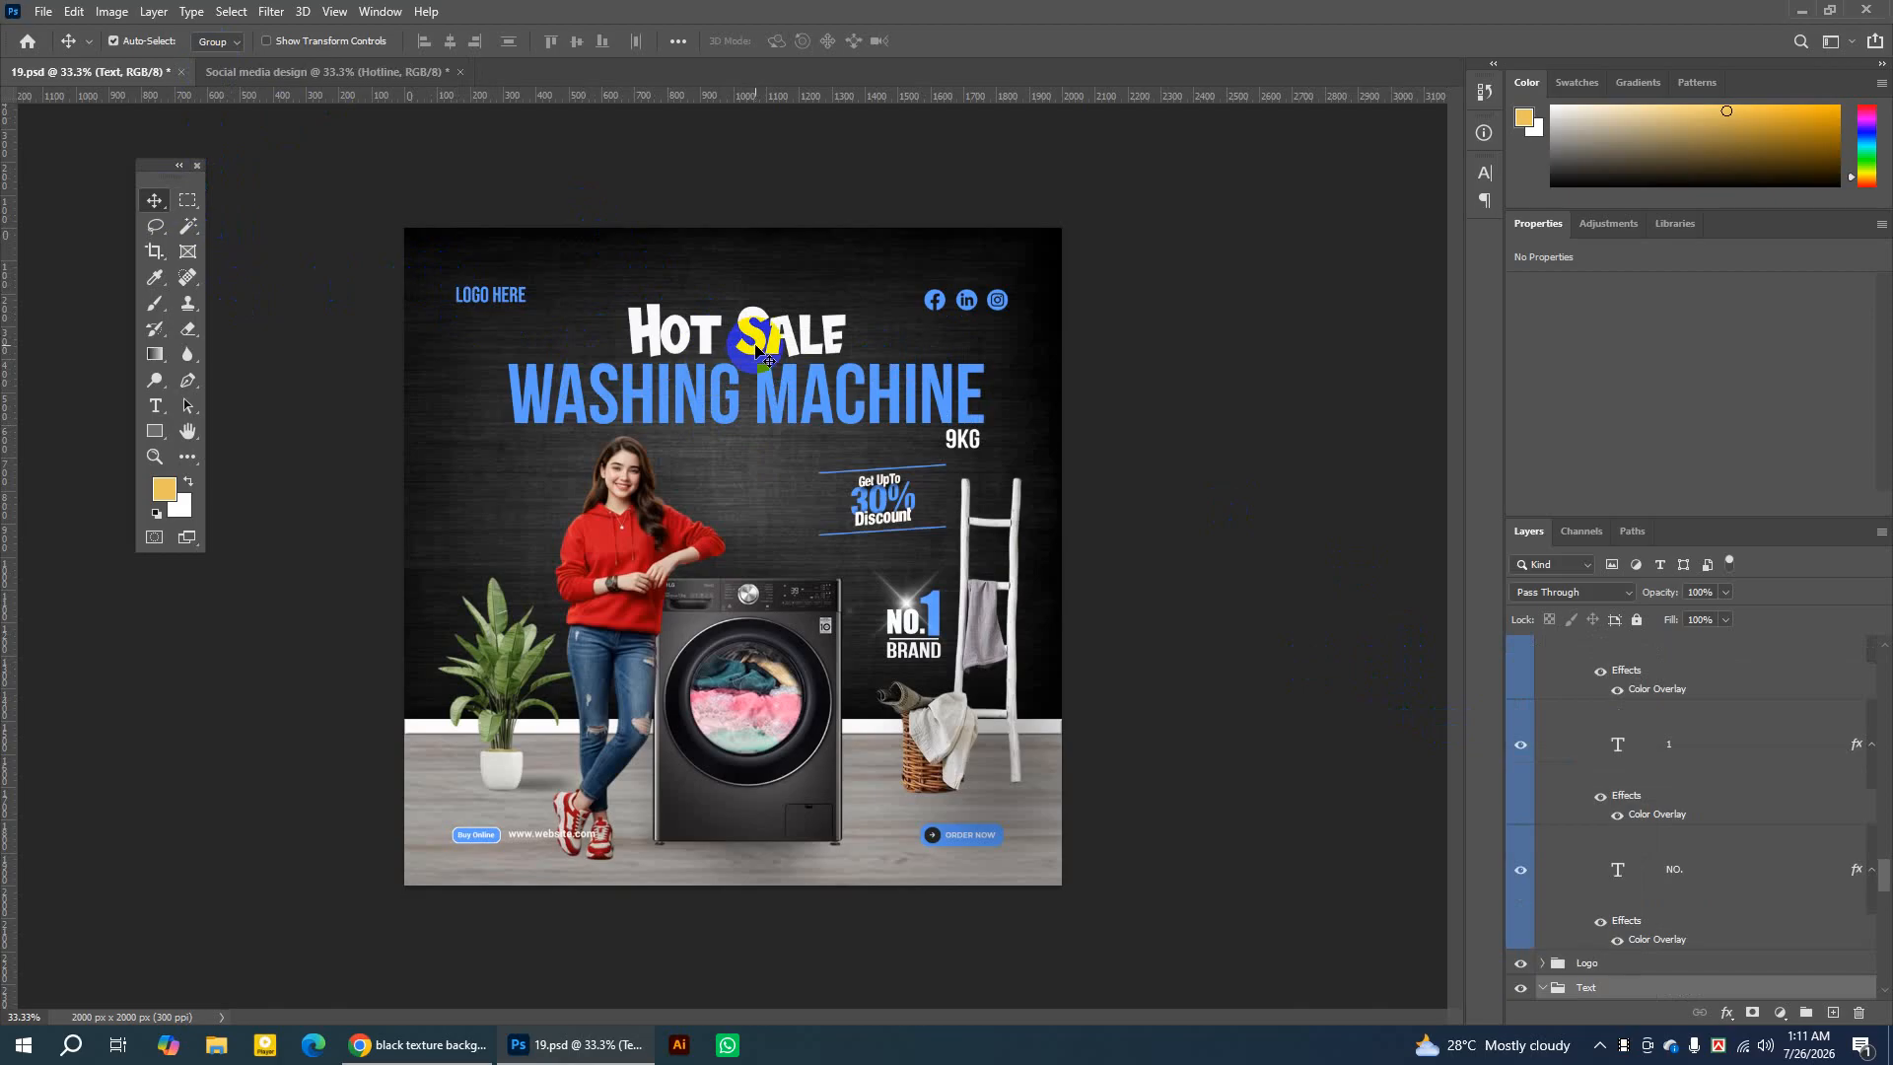
left_click_drag(757, 347, 754, 343)
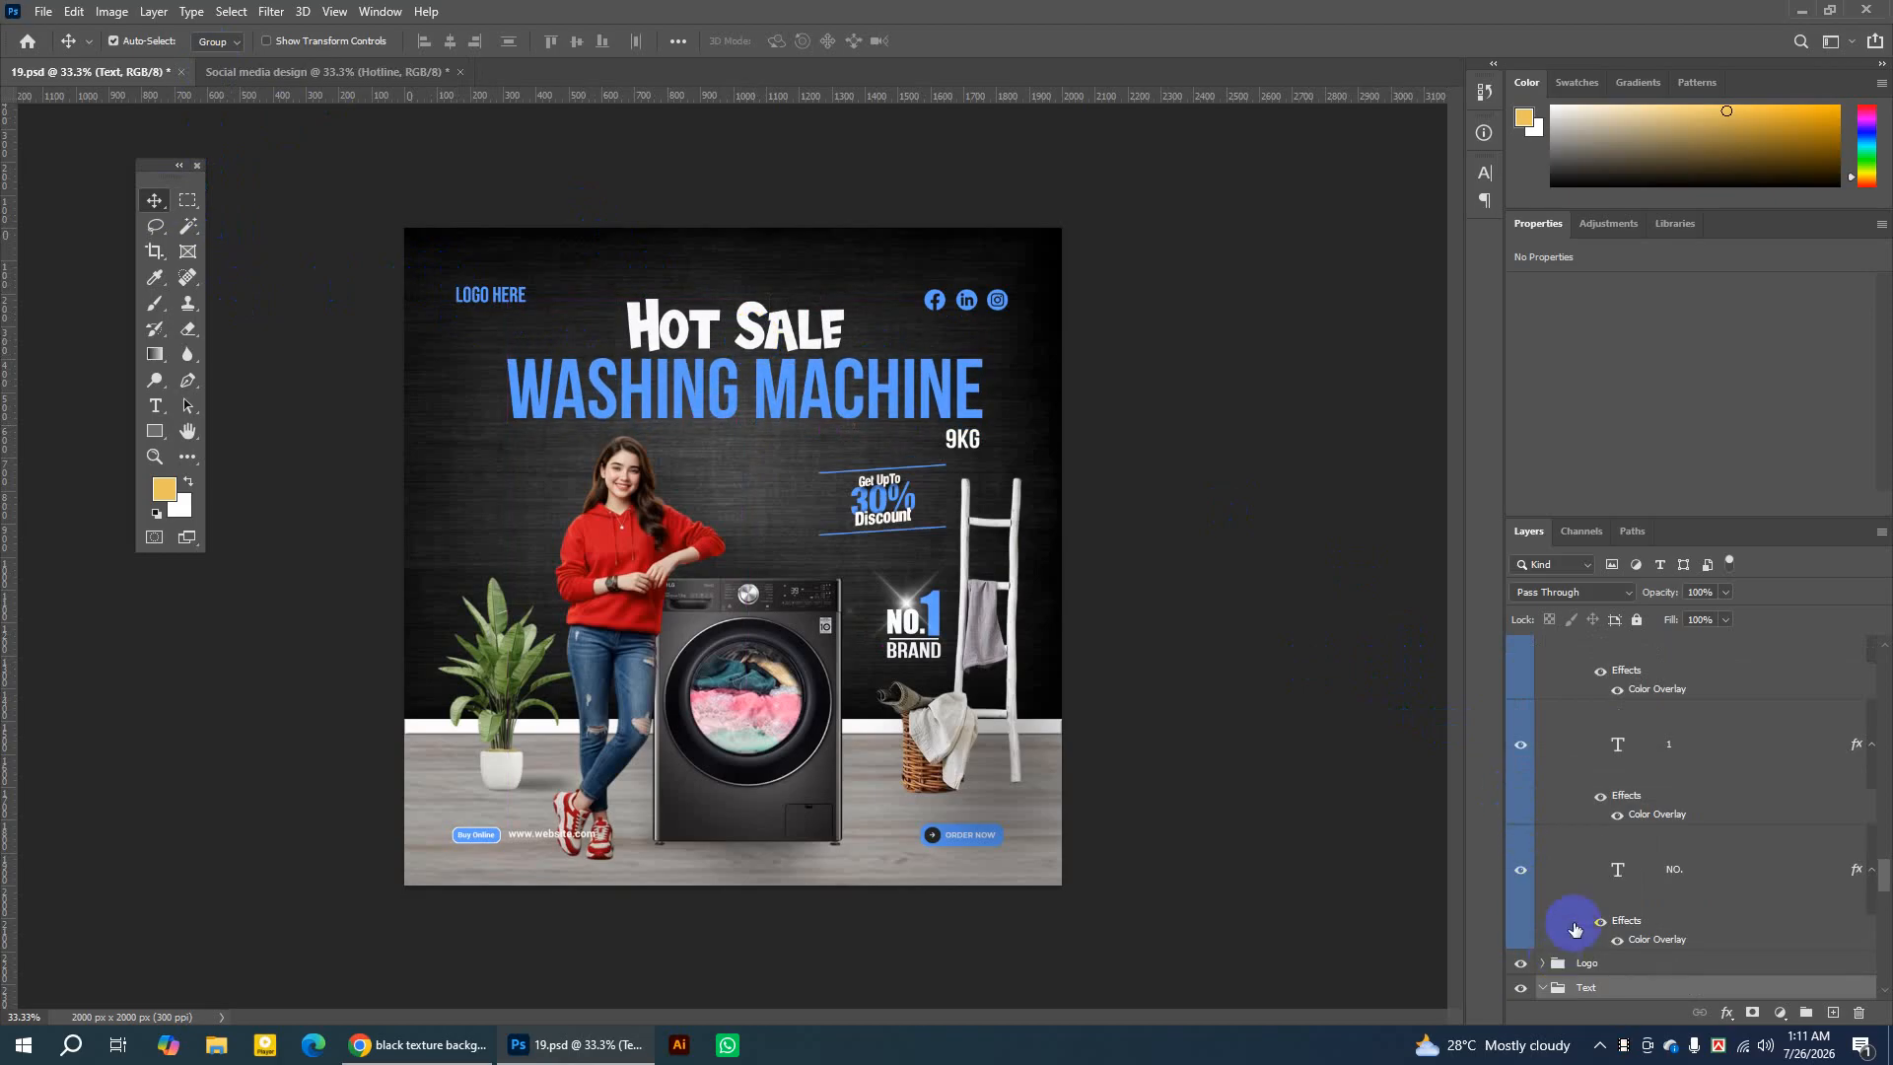
Hide and show the Text group to check which headline elements it contains.
left_click(1521, 988)
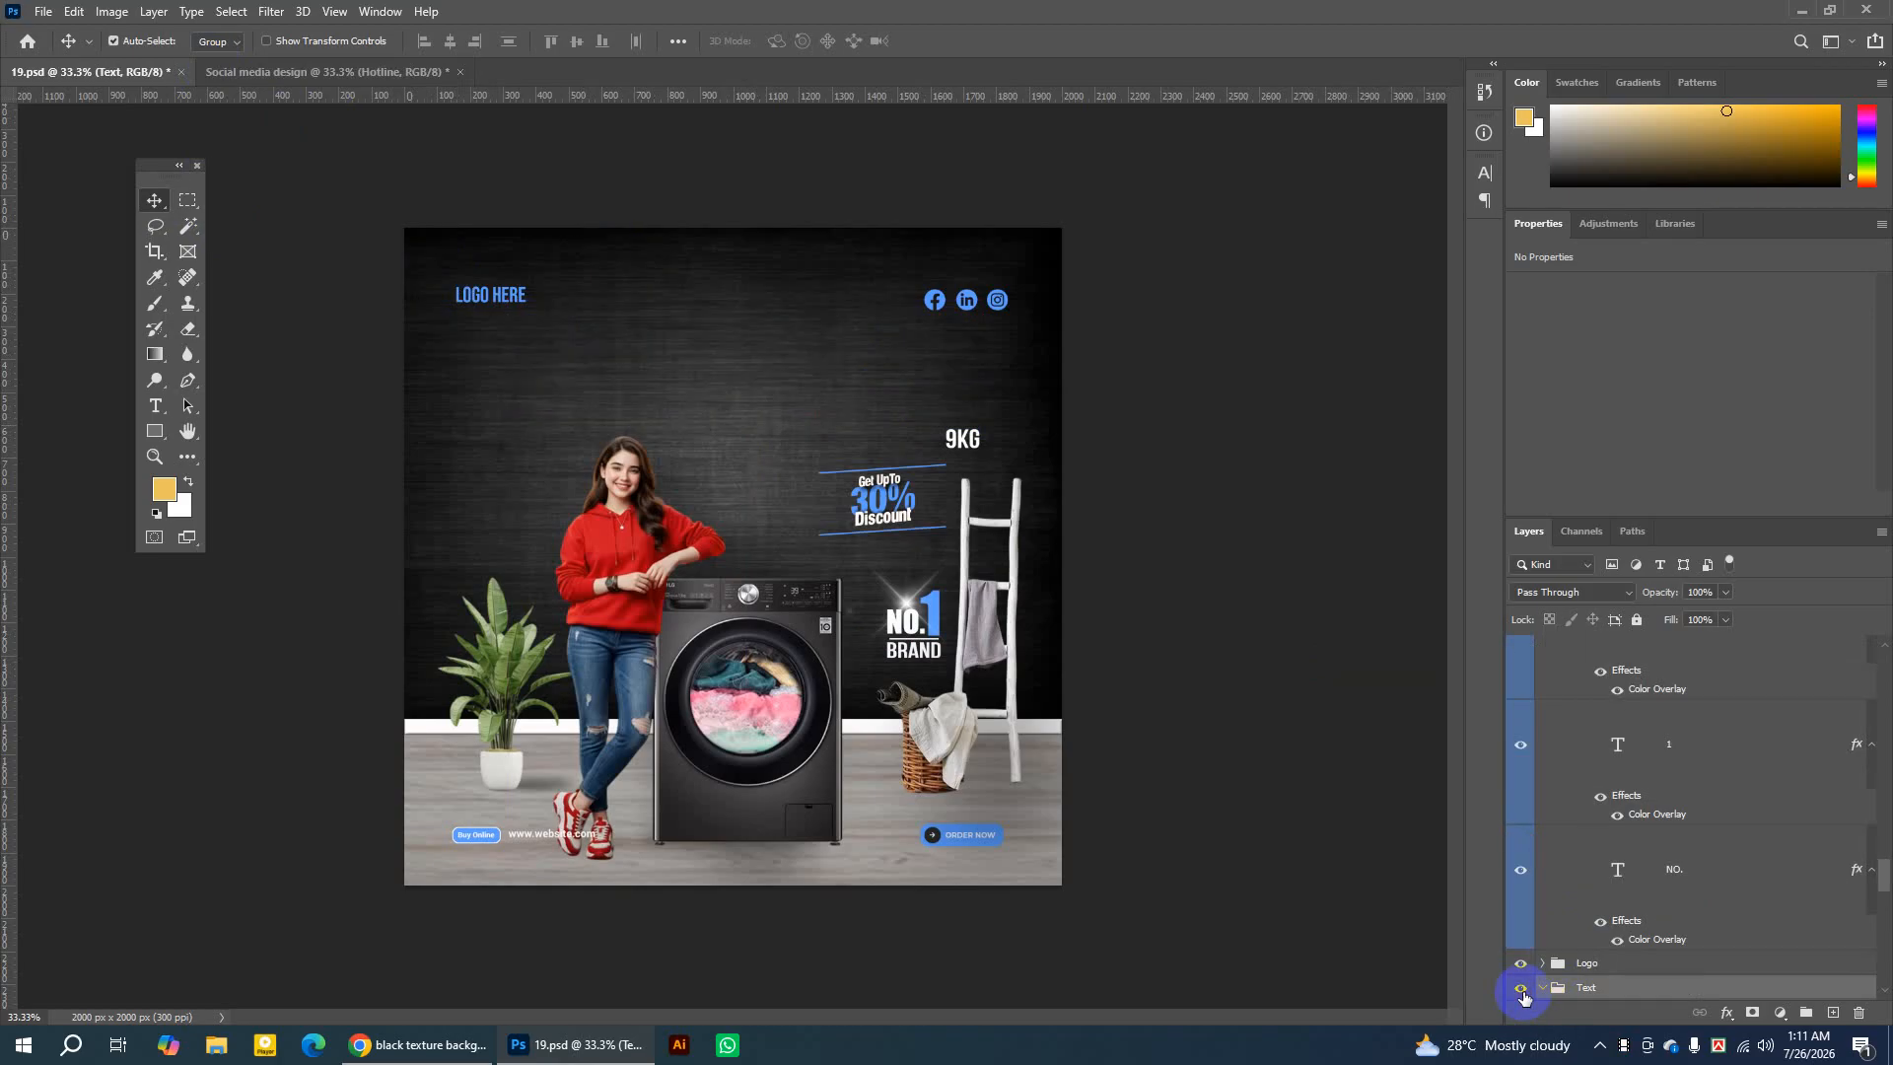
left_click(1522, 988)
scroll(1582, 952, "down", 3)
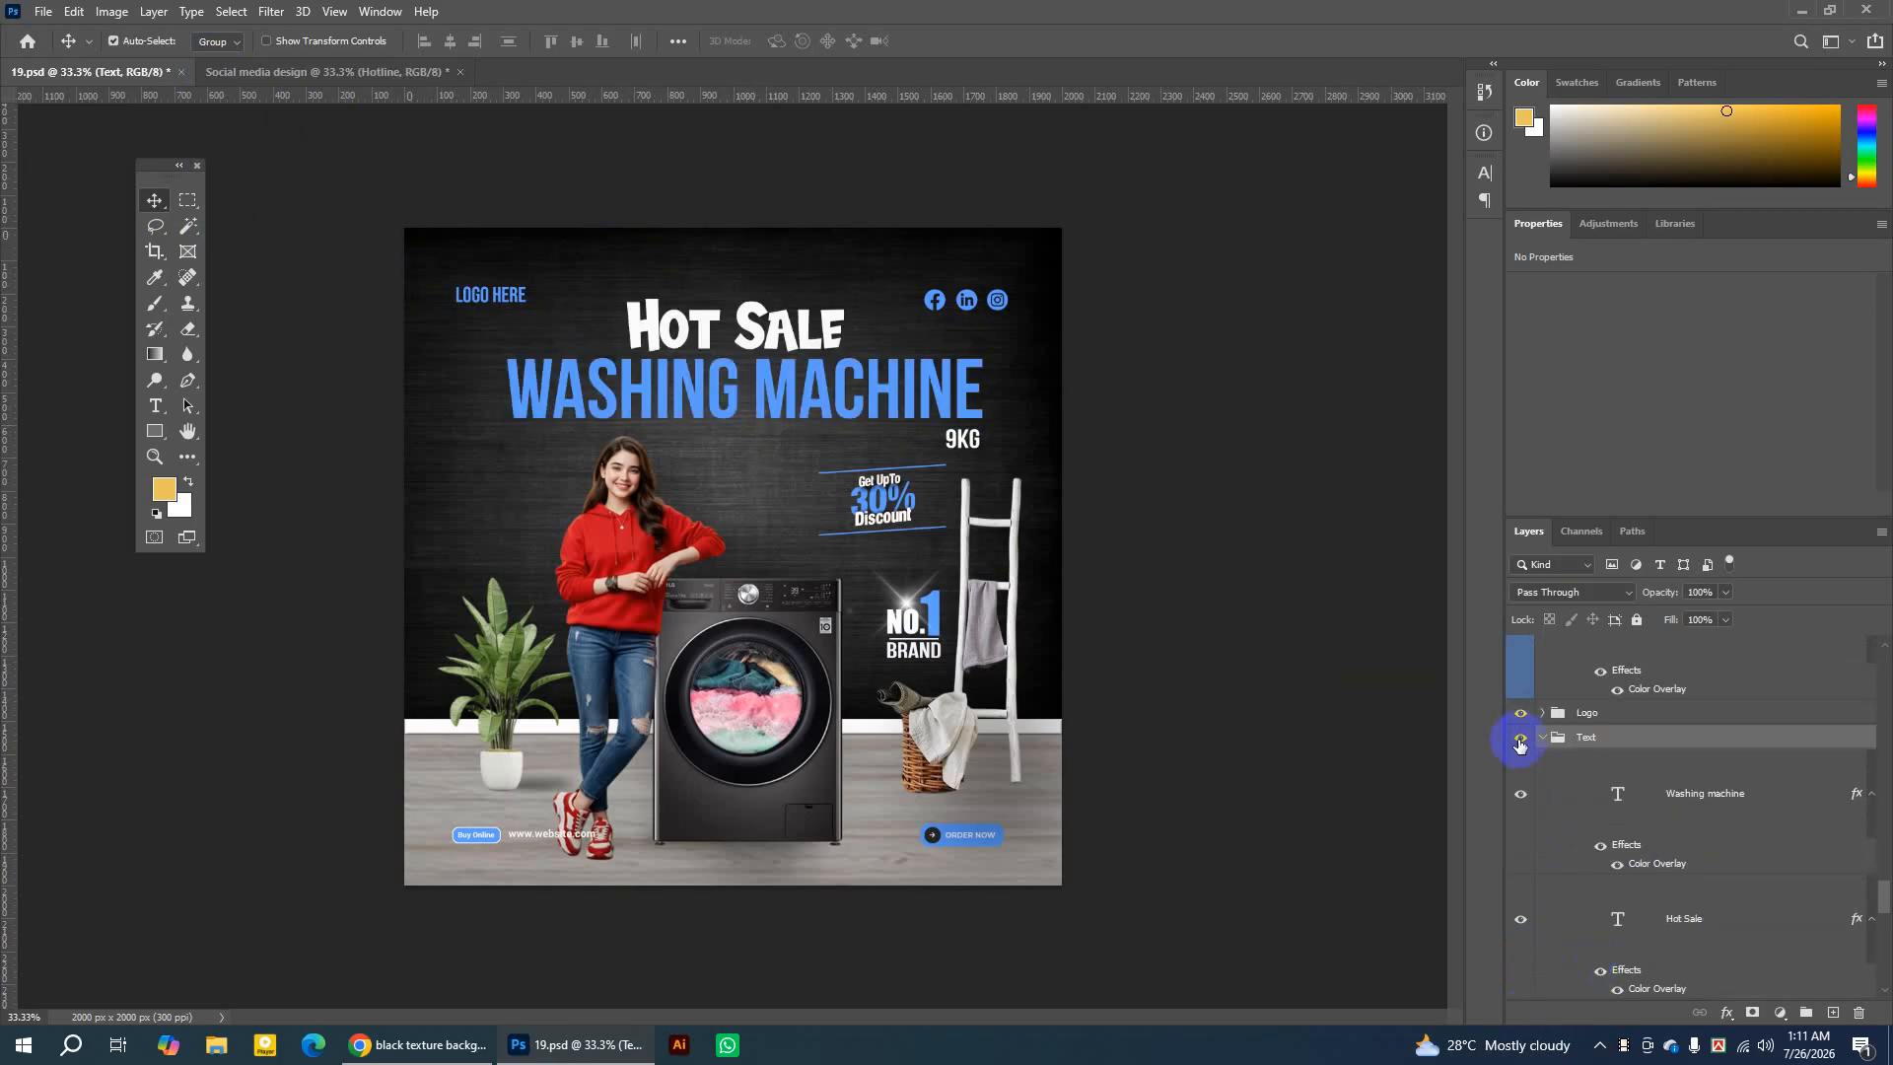
left_click(1520, 739)
left_click(1521, 740)
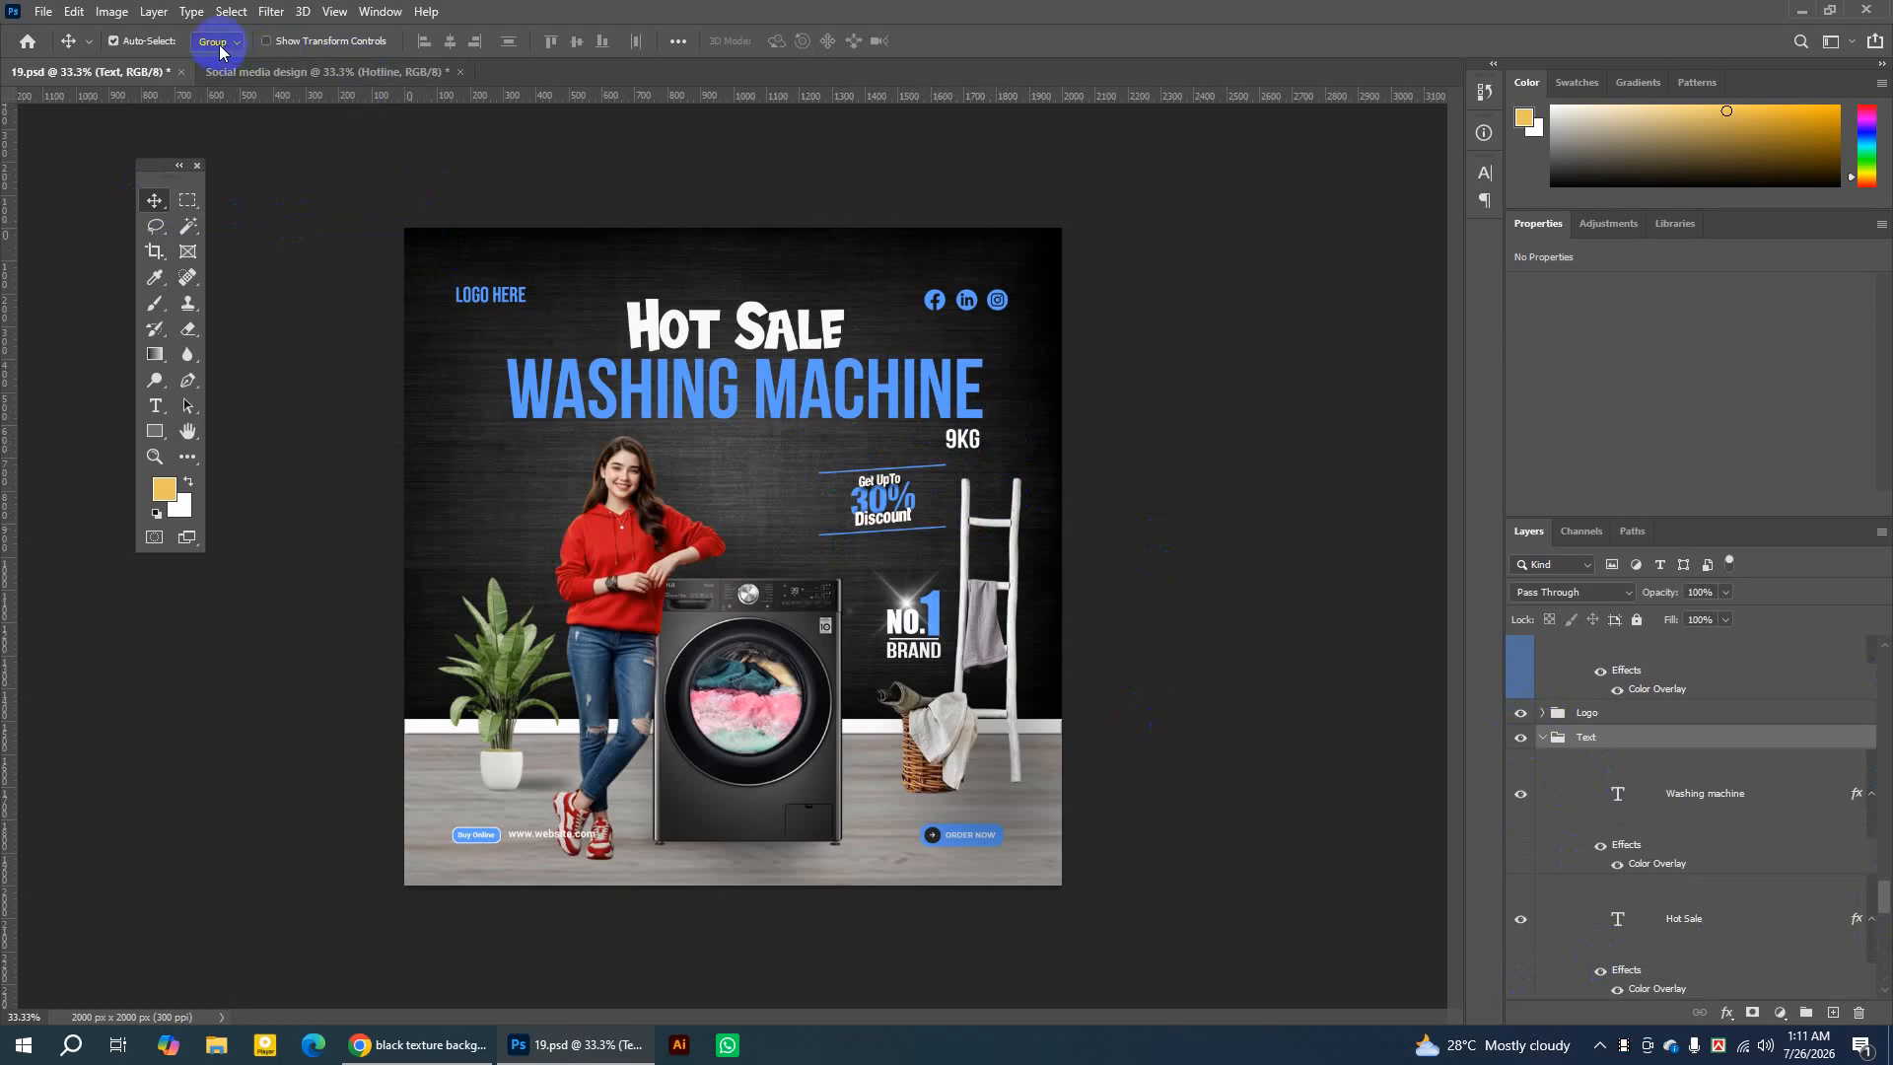
Set auto-select to Layer, select the 9KG text on the canvas and toggle its layer's visibility to identify it.
left_click(974, 445)
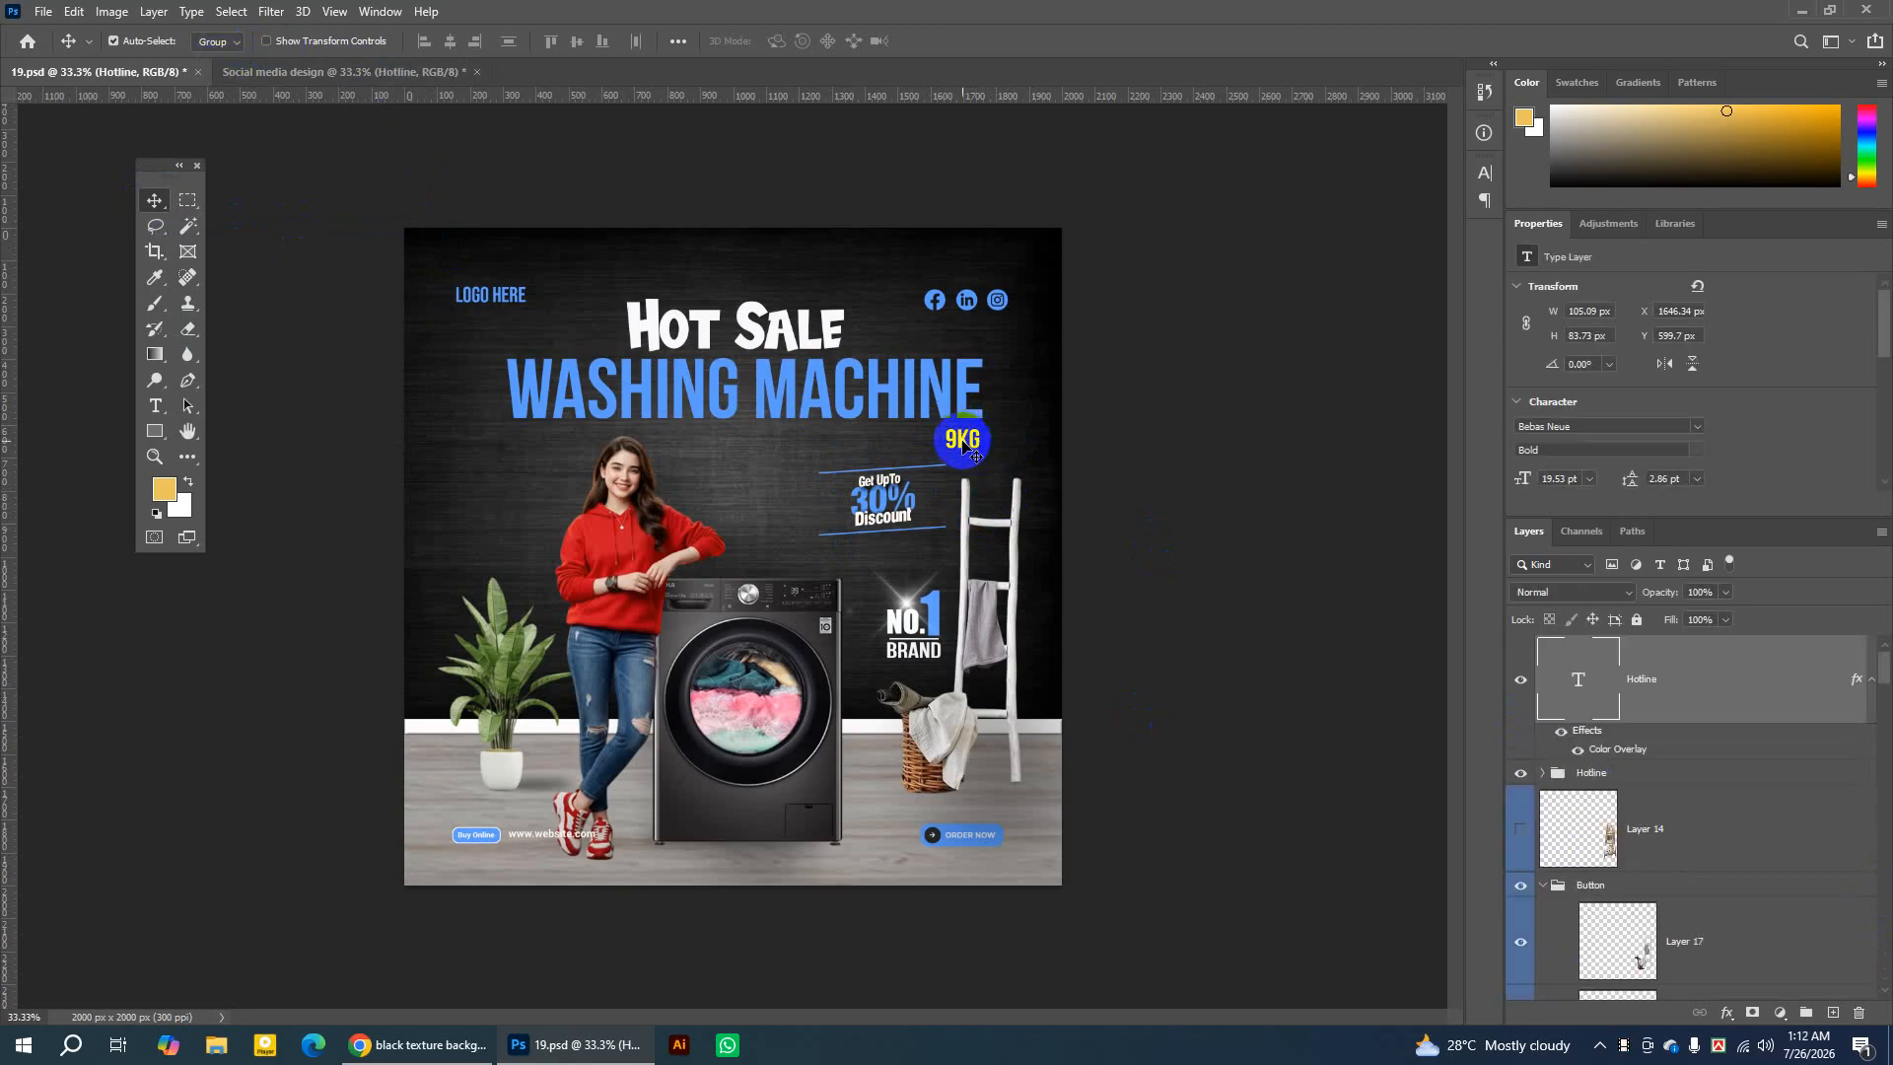
scroll(1657, 784, "down", 1)
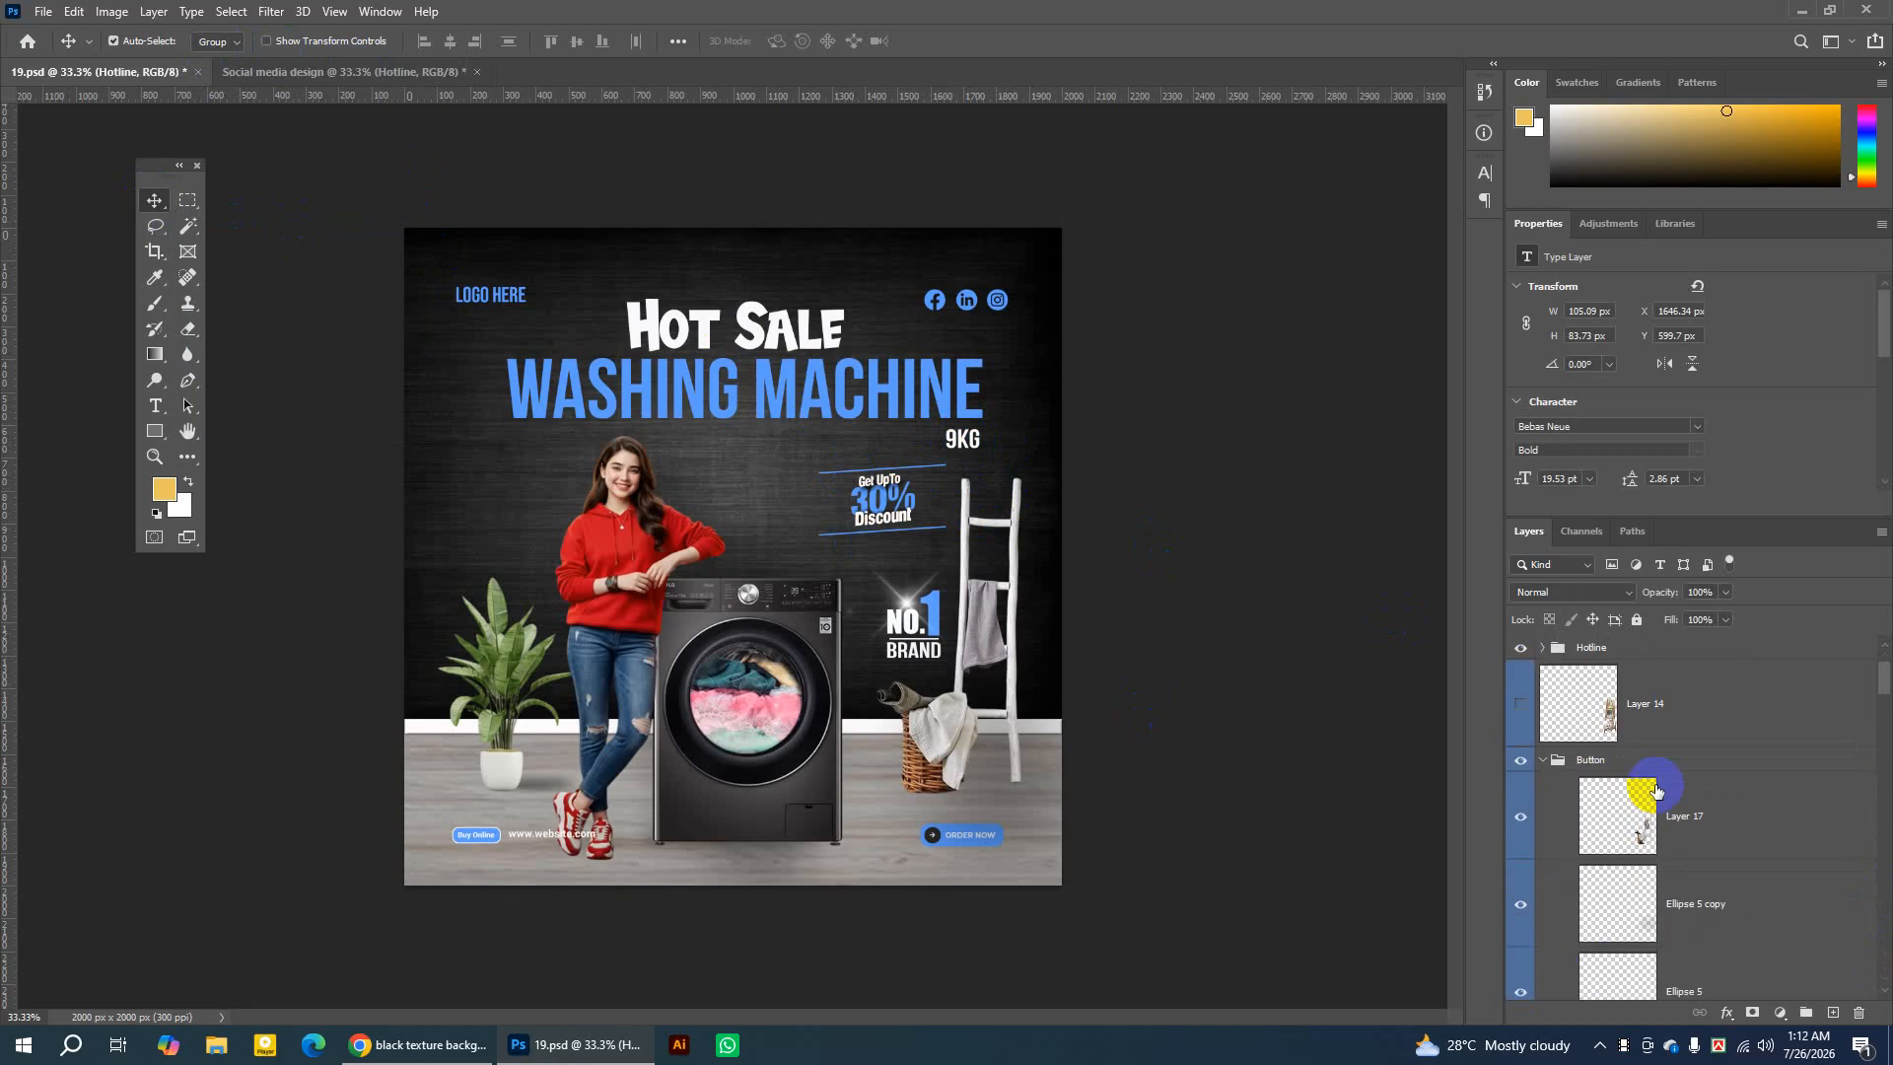
scroll(1663, 733, "up", 1)
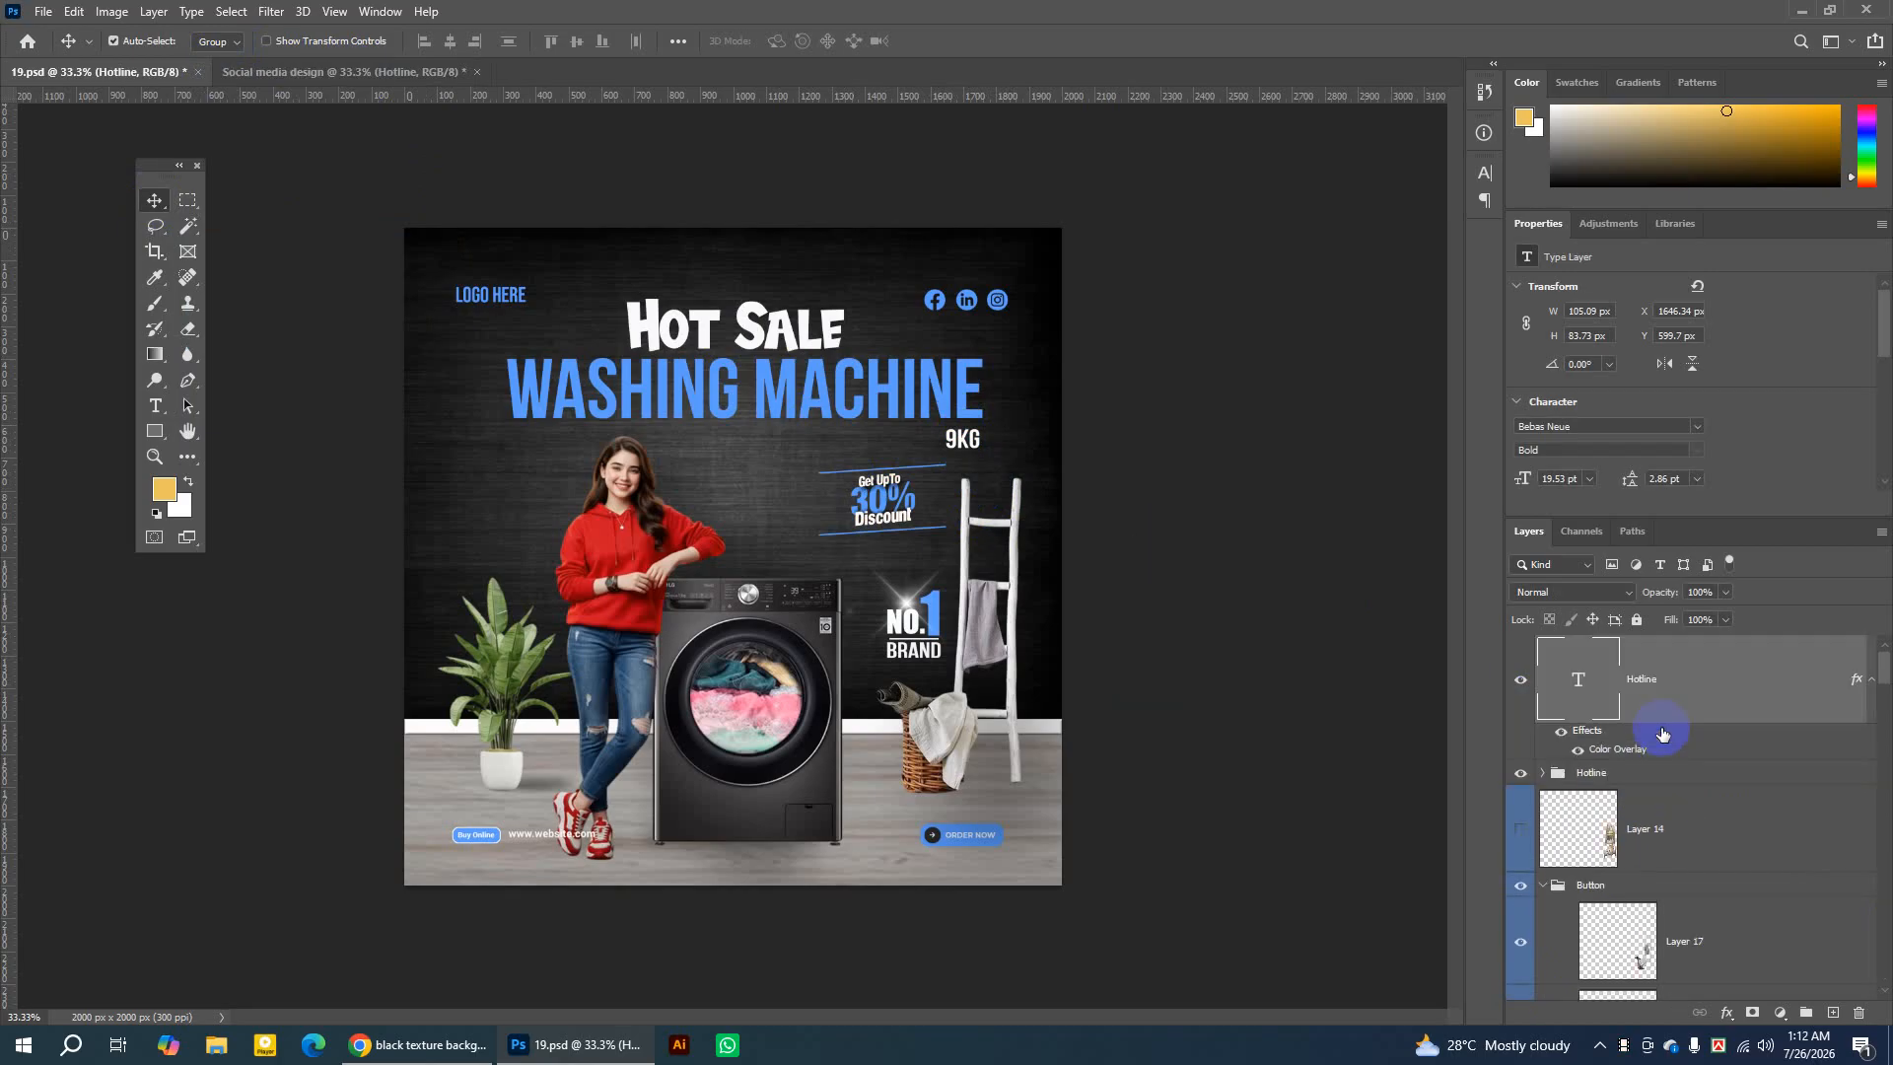
left_click(214, 41)
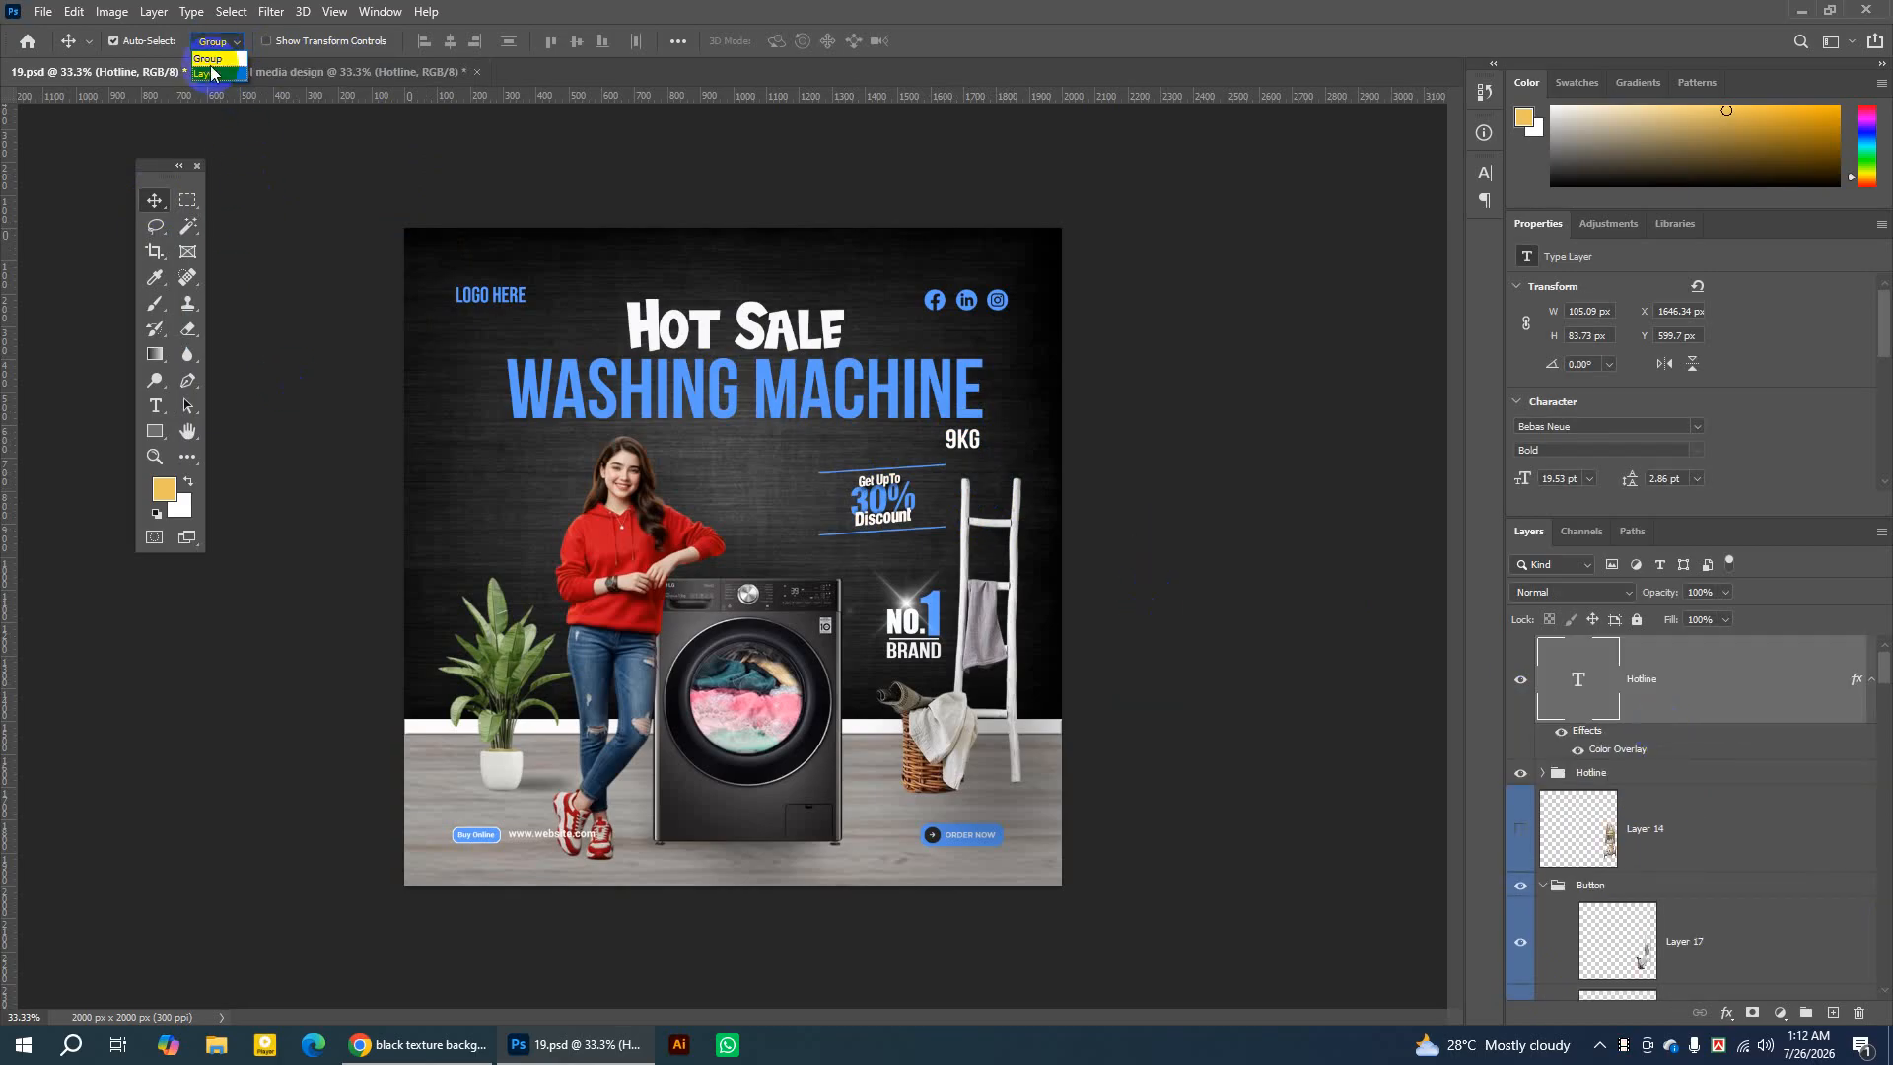
left_click(211, 72)
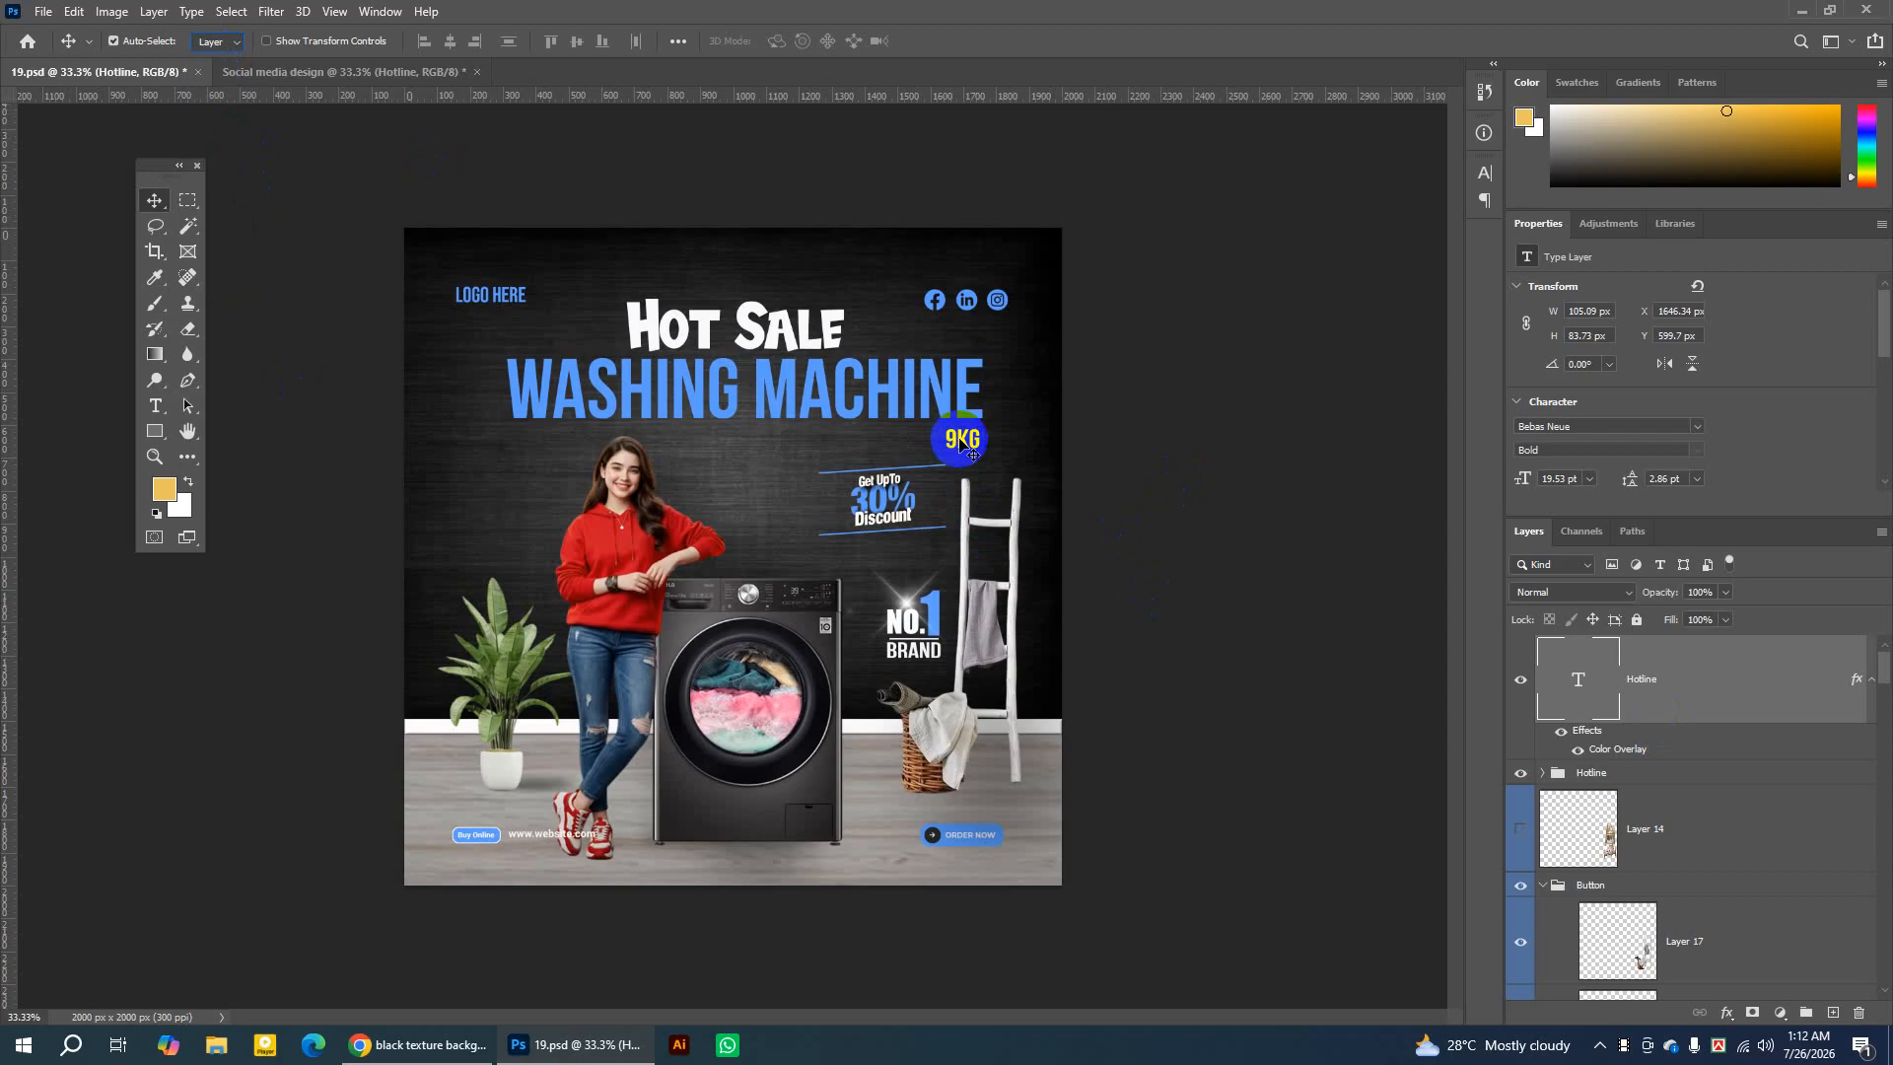
left_click_drag(962, 443, 956, 451)
left_click(1521, 680)
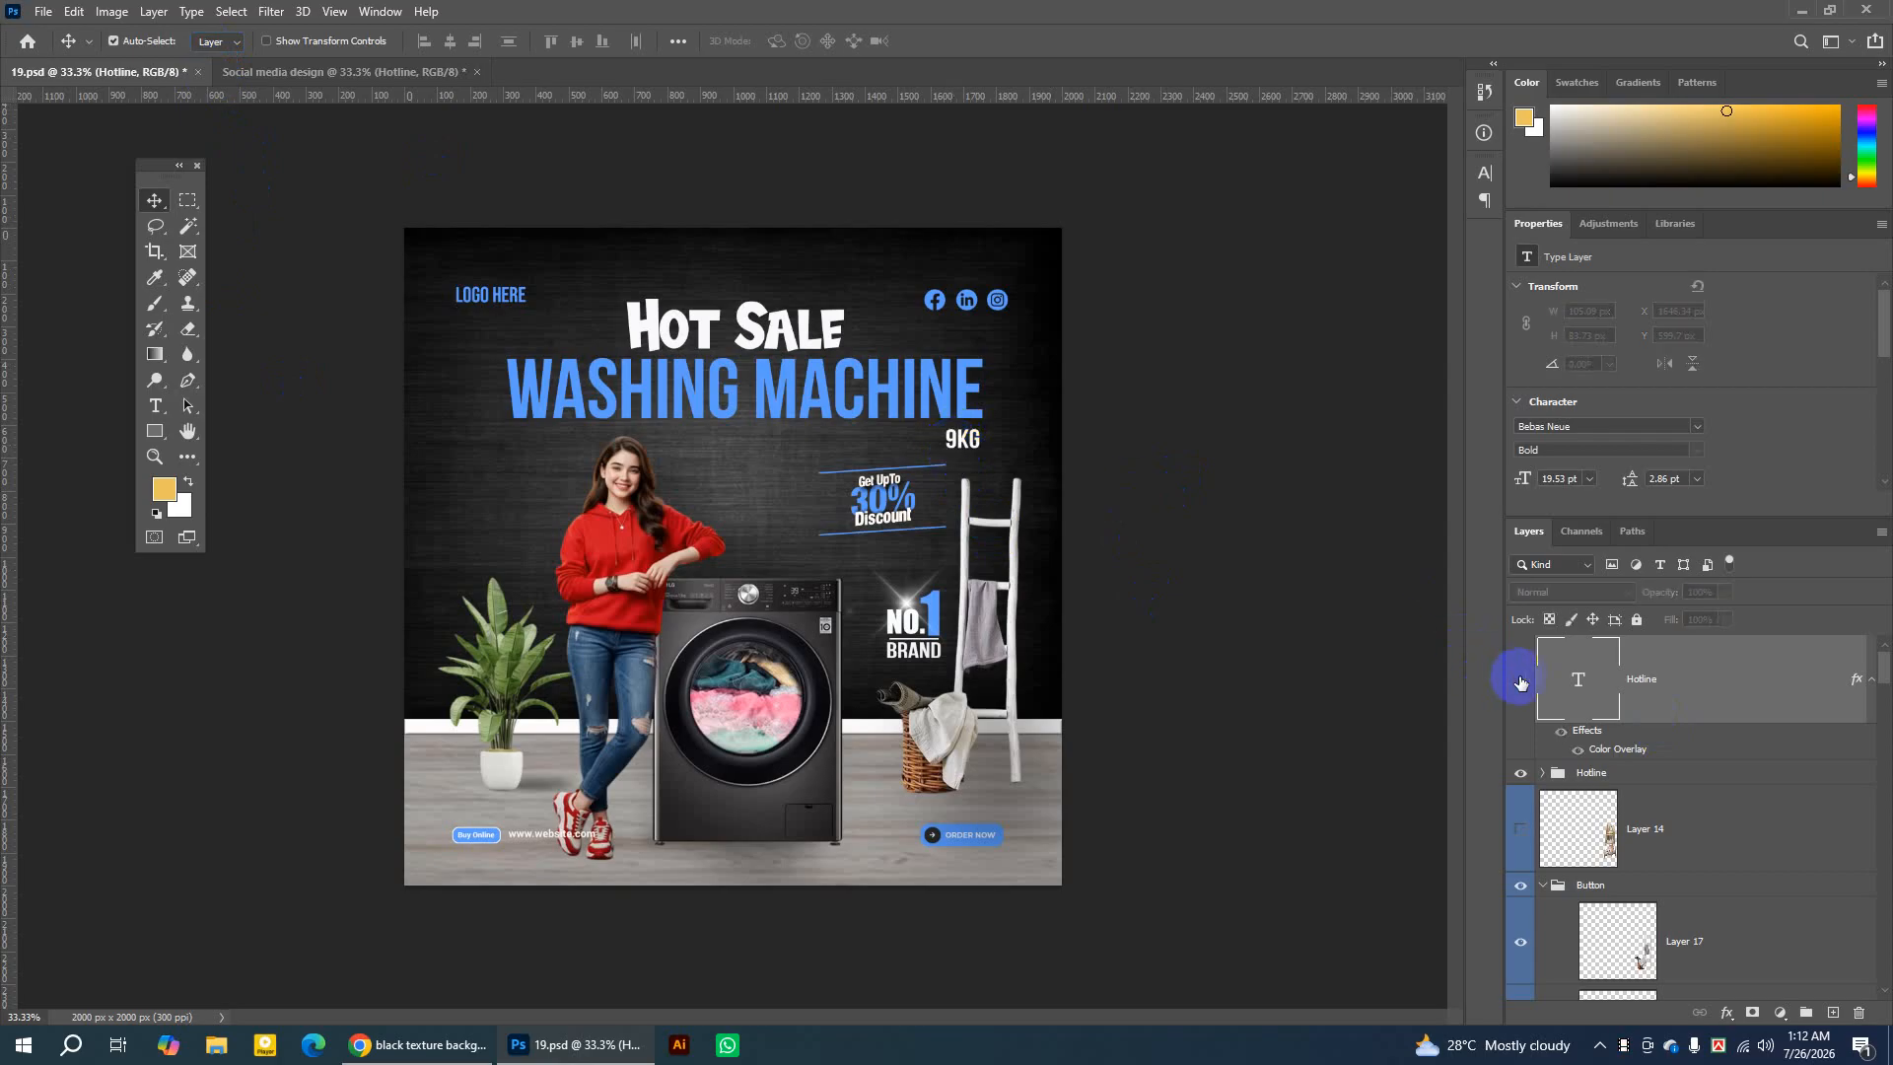
left_click(1520, 681)
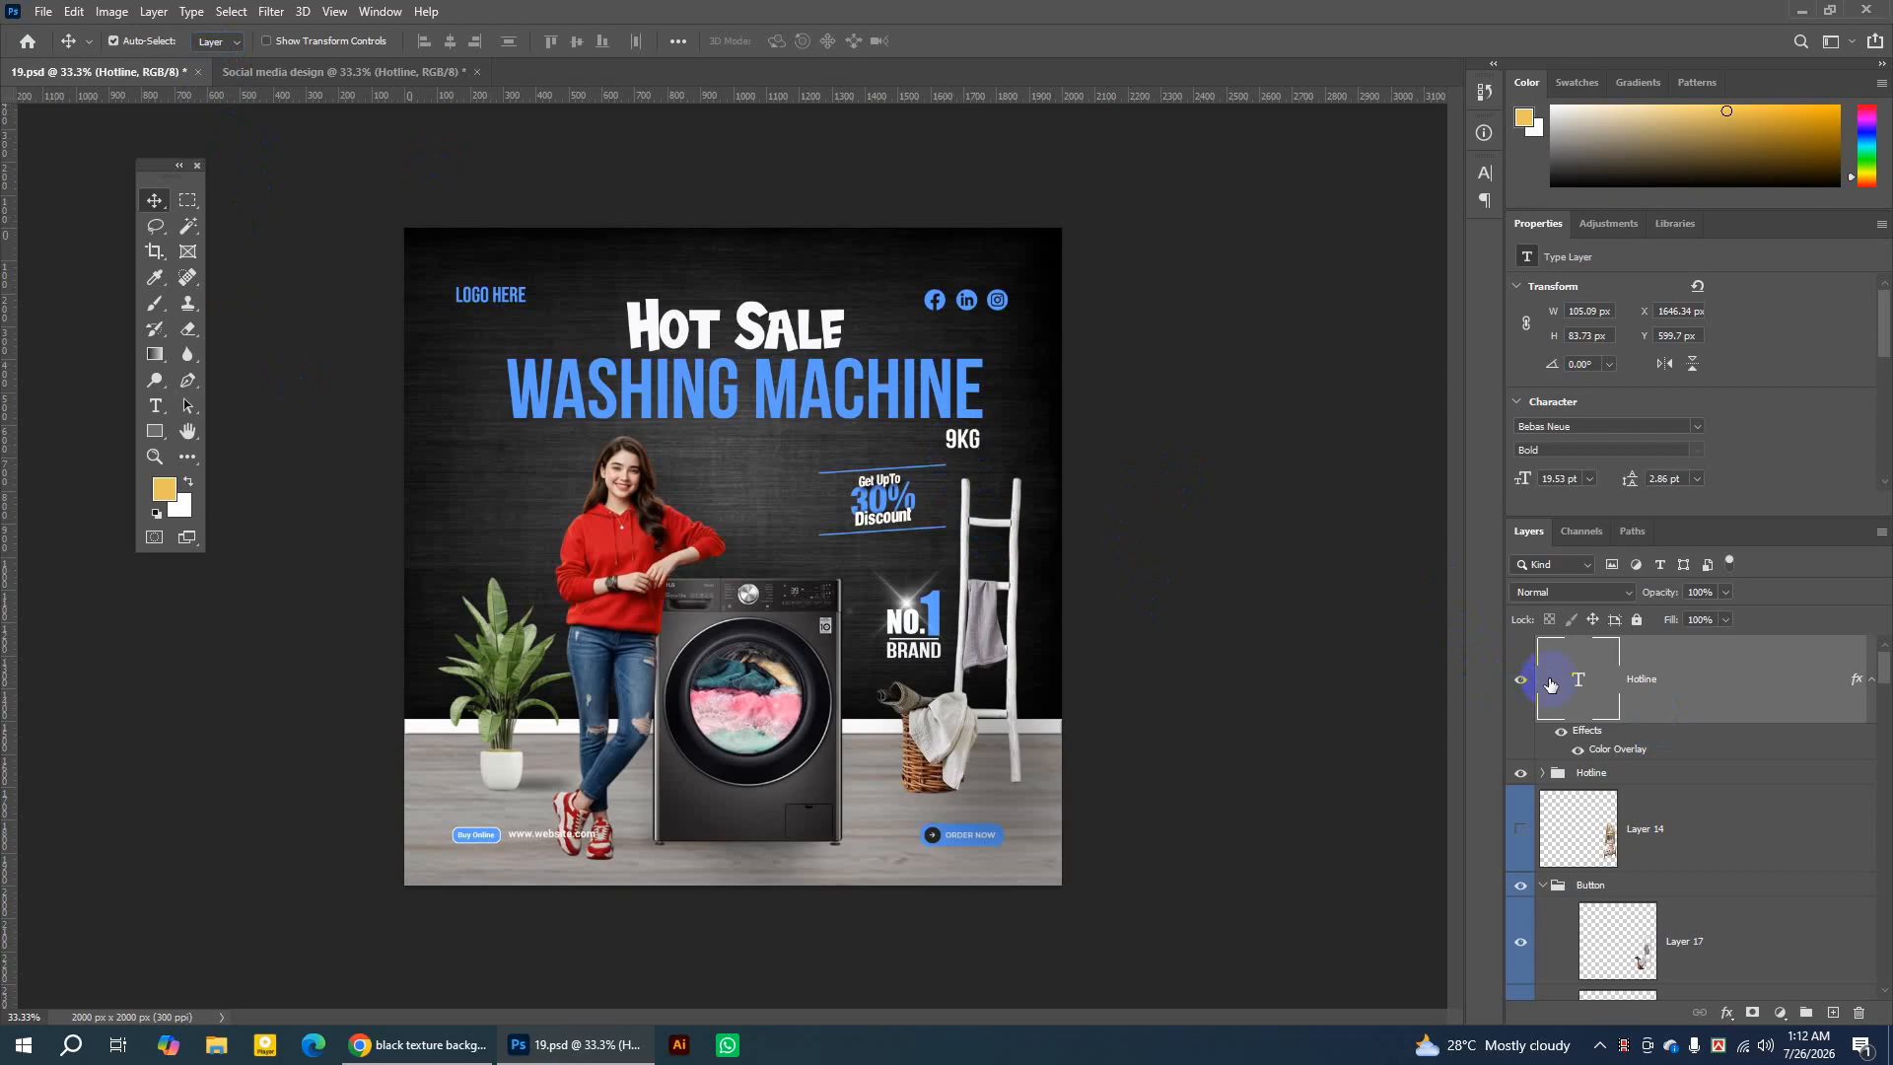
Rename the 9KG text's layer to 9KG and toggle its visibility to check it.
double_click(1644, 680)
key("Return")
left_click(1521, 681)
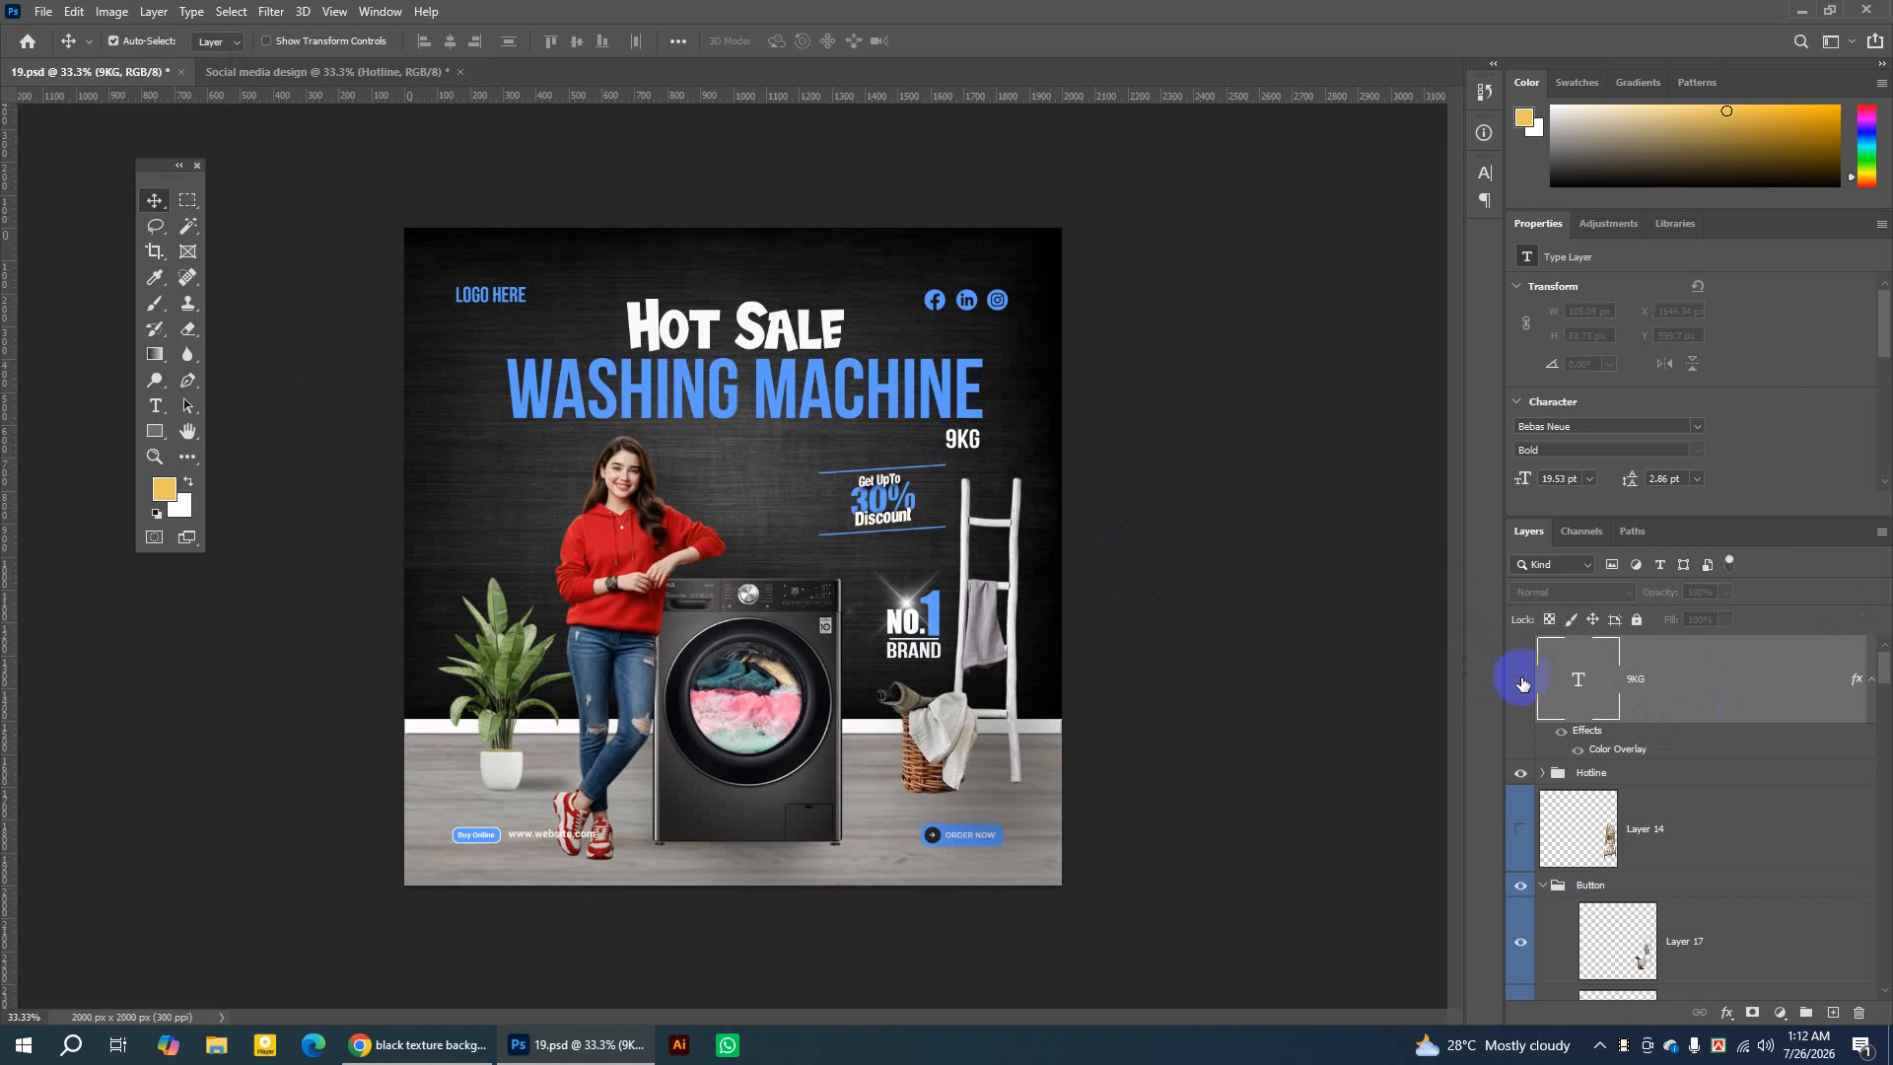
left_click(1520, 680)
Move the 9KG layer into the Text group above the Washing machine layer and collapse the group.
left_click_drag(1711, 669, 1605, 710)
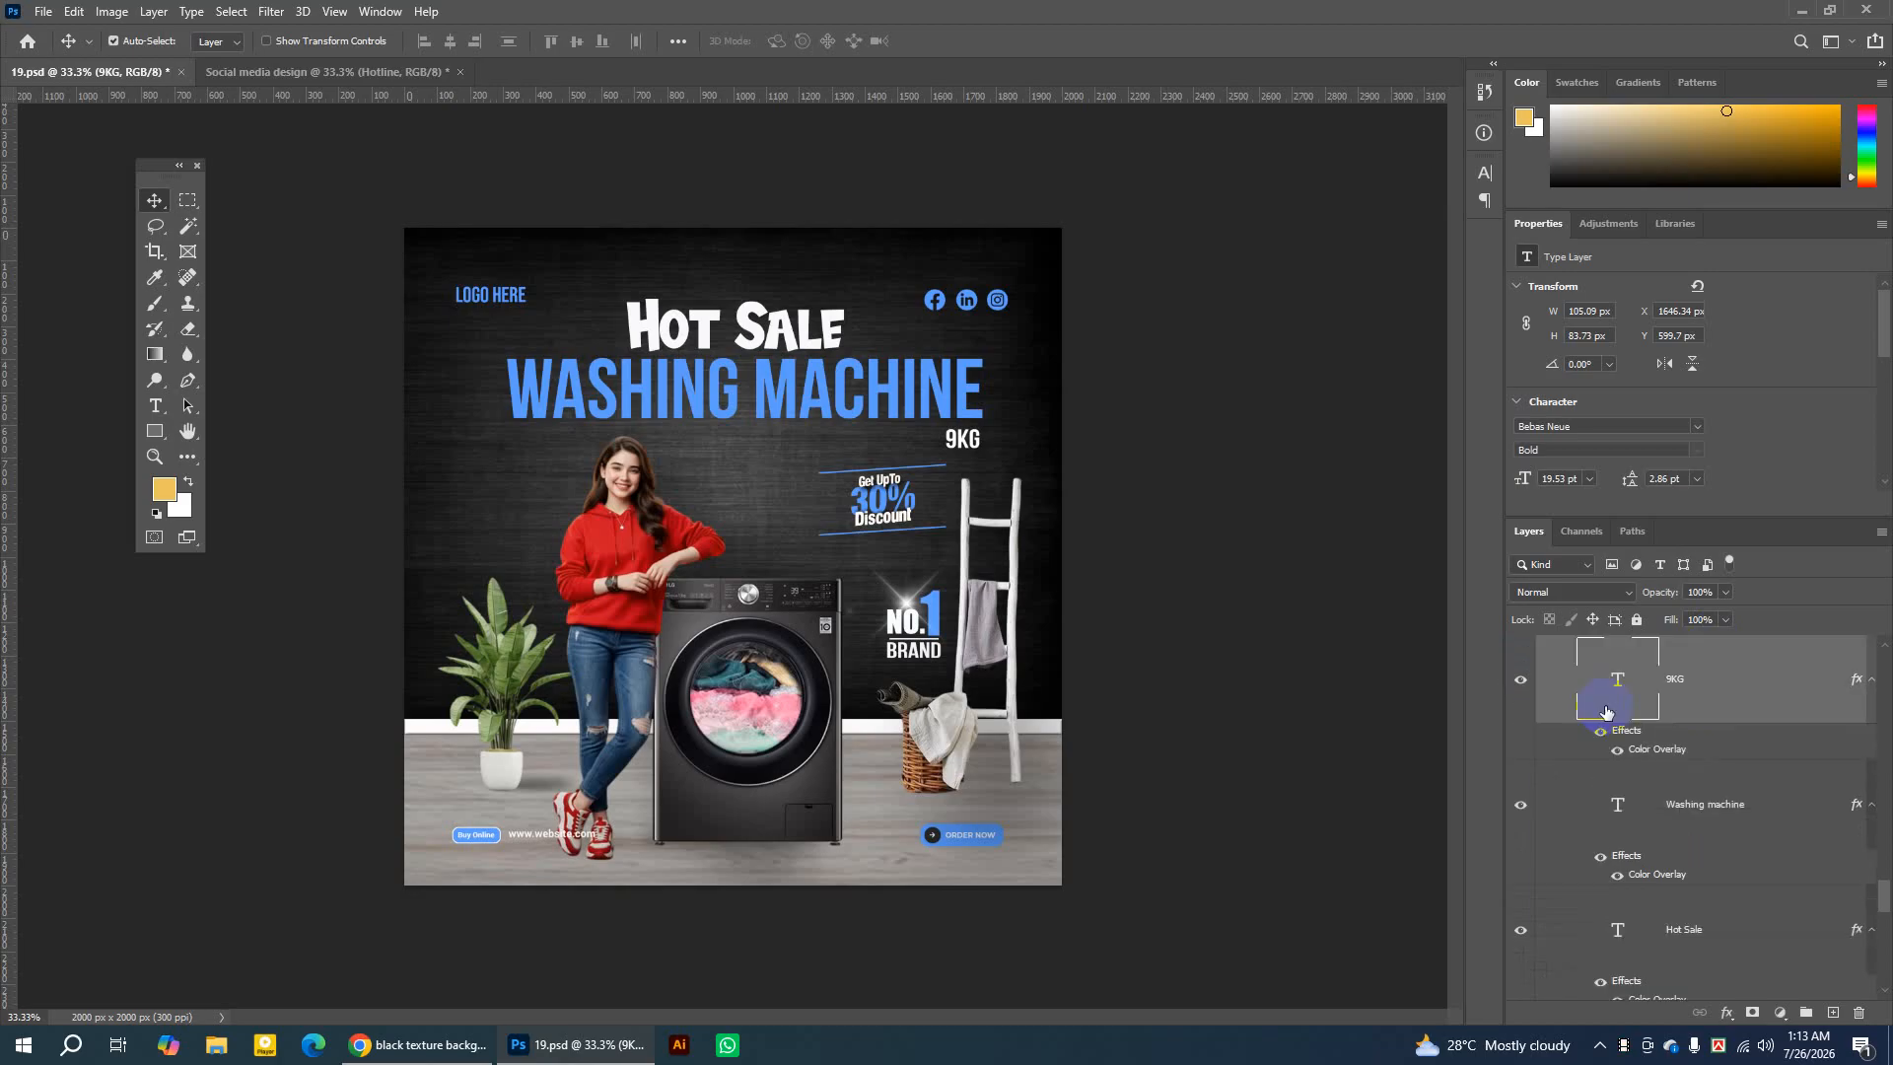
scroll(1566, 682, "up", 1)
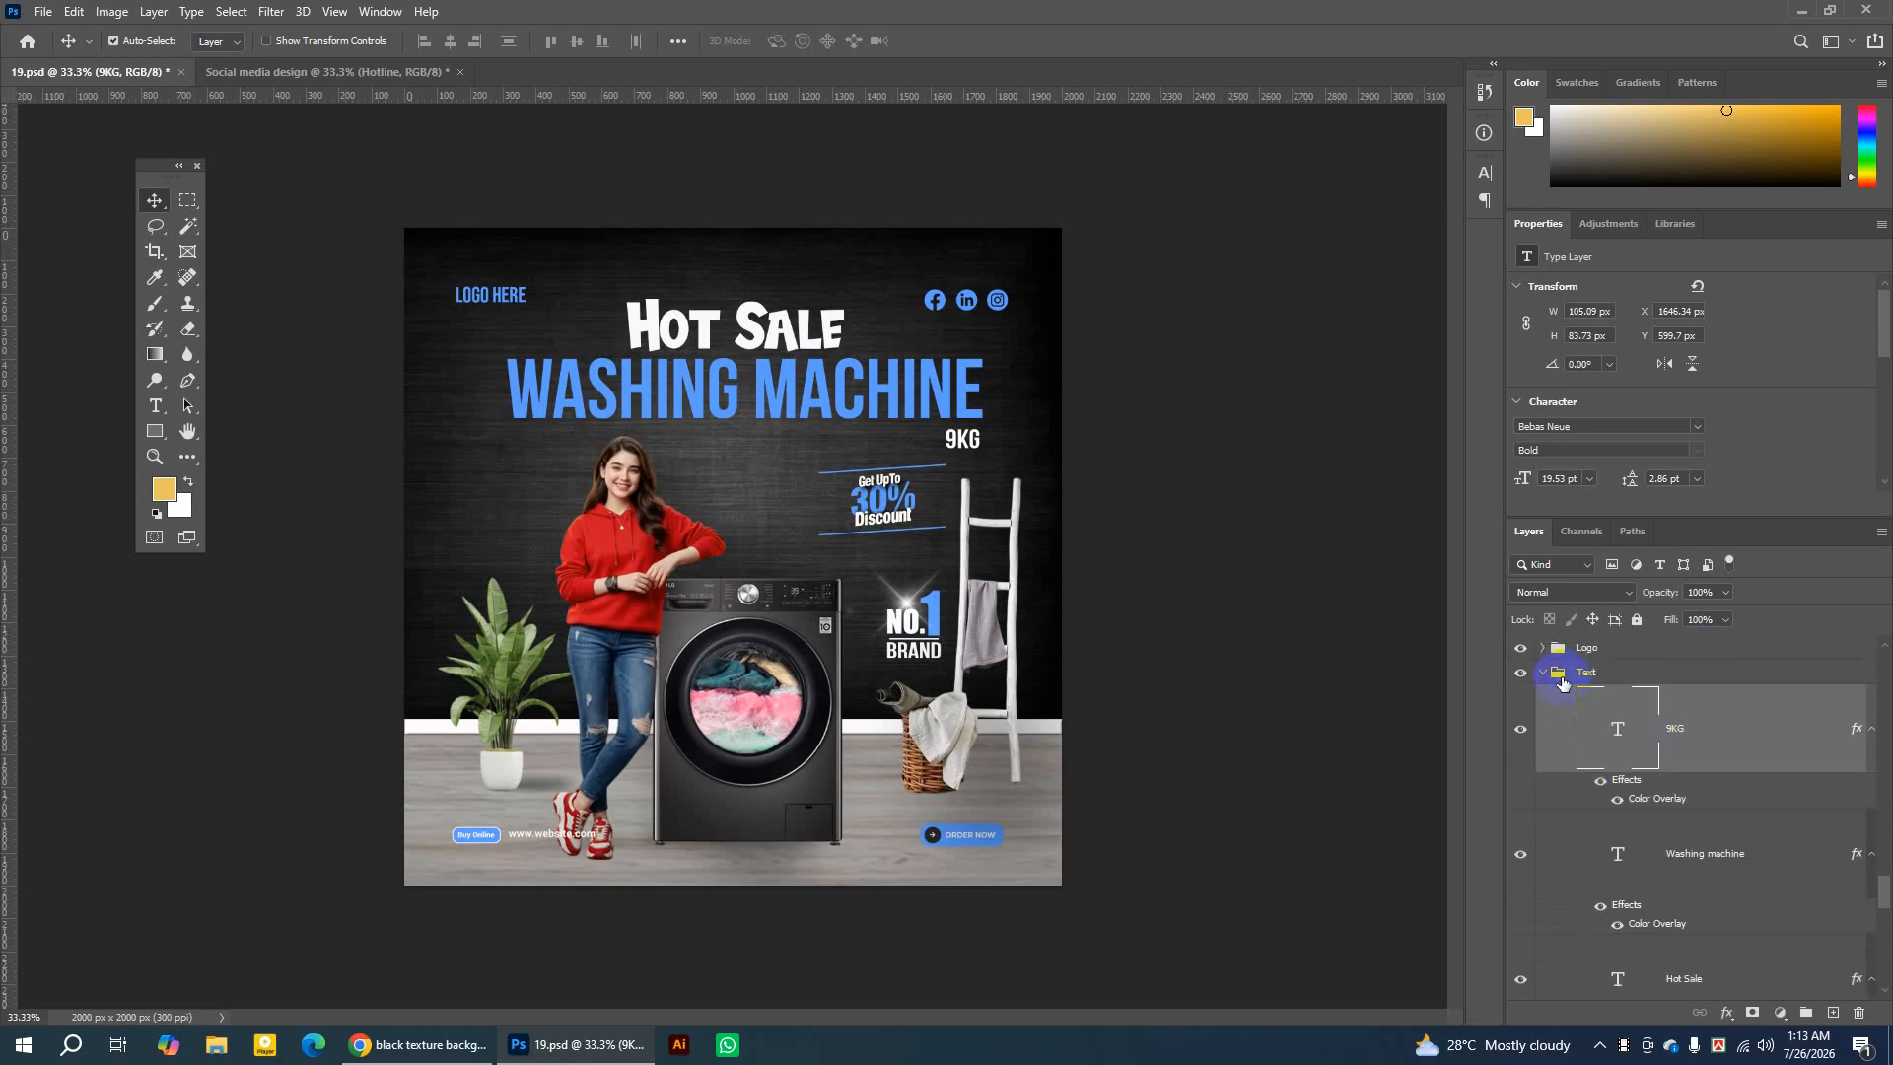
left_click(1543, 674)
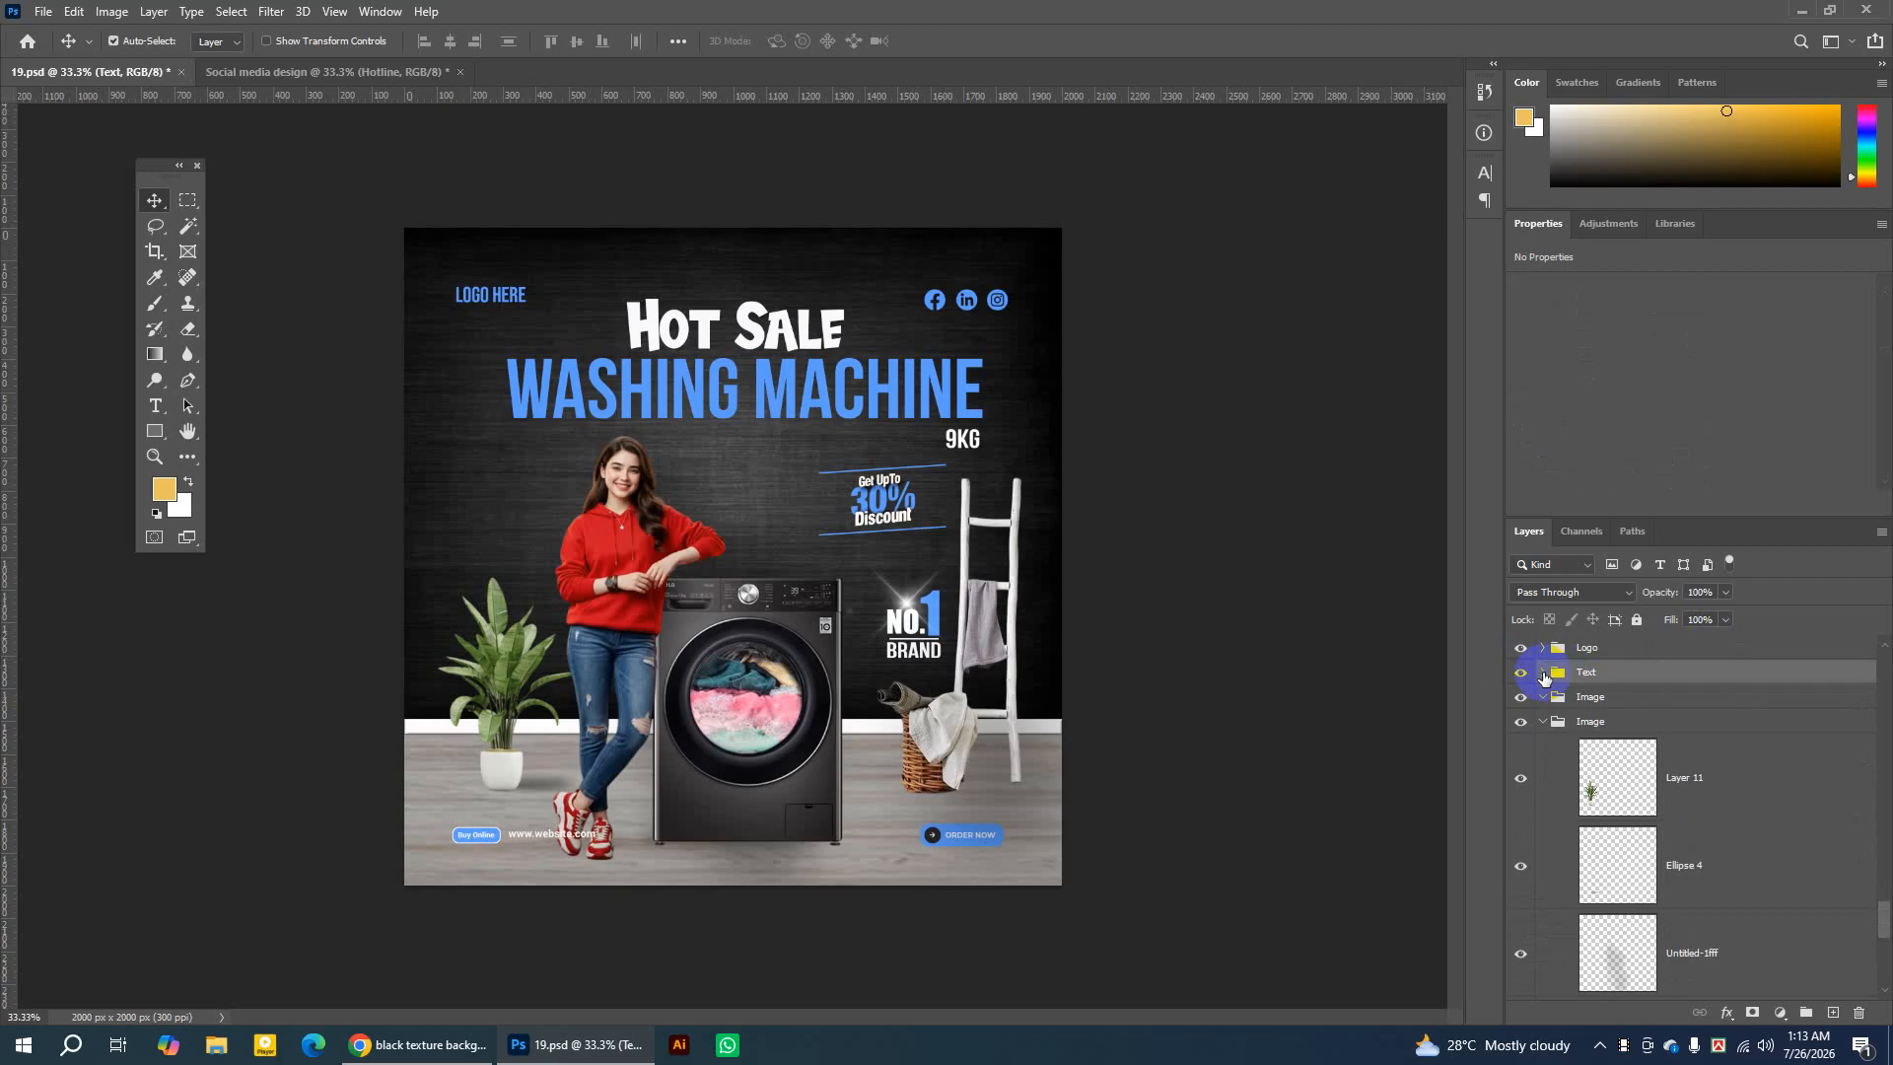
Toggle the collapsed Text group's visibility to check that 9KG belongs to it with the headline.
left_click(1522, 679)
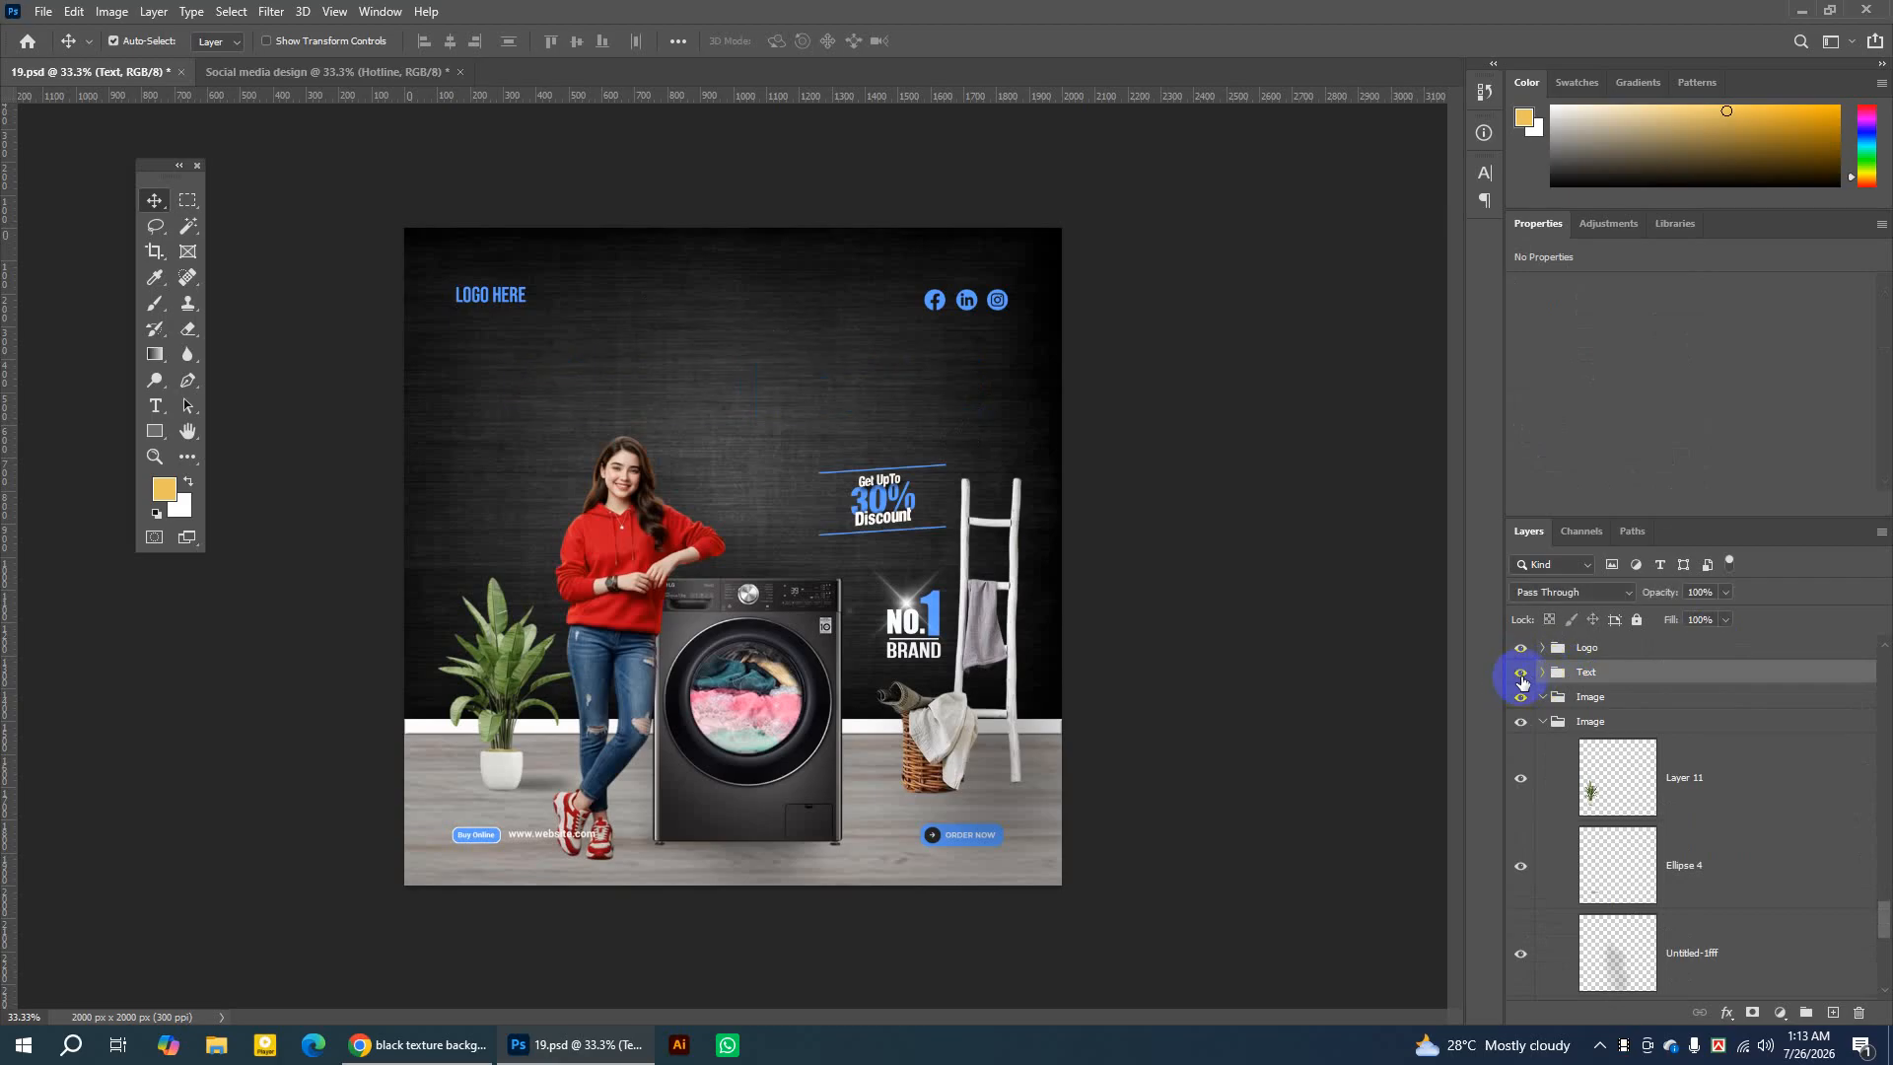
left_click(1522, 679)
left_click(1521, 679)
left_click(1522, 679)
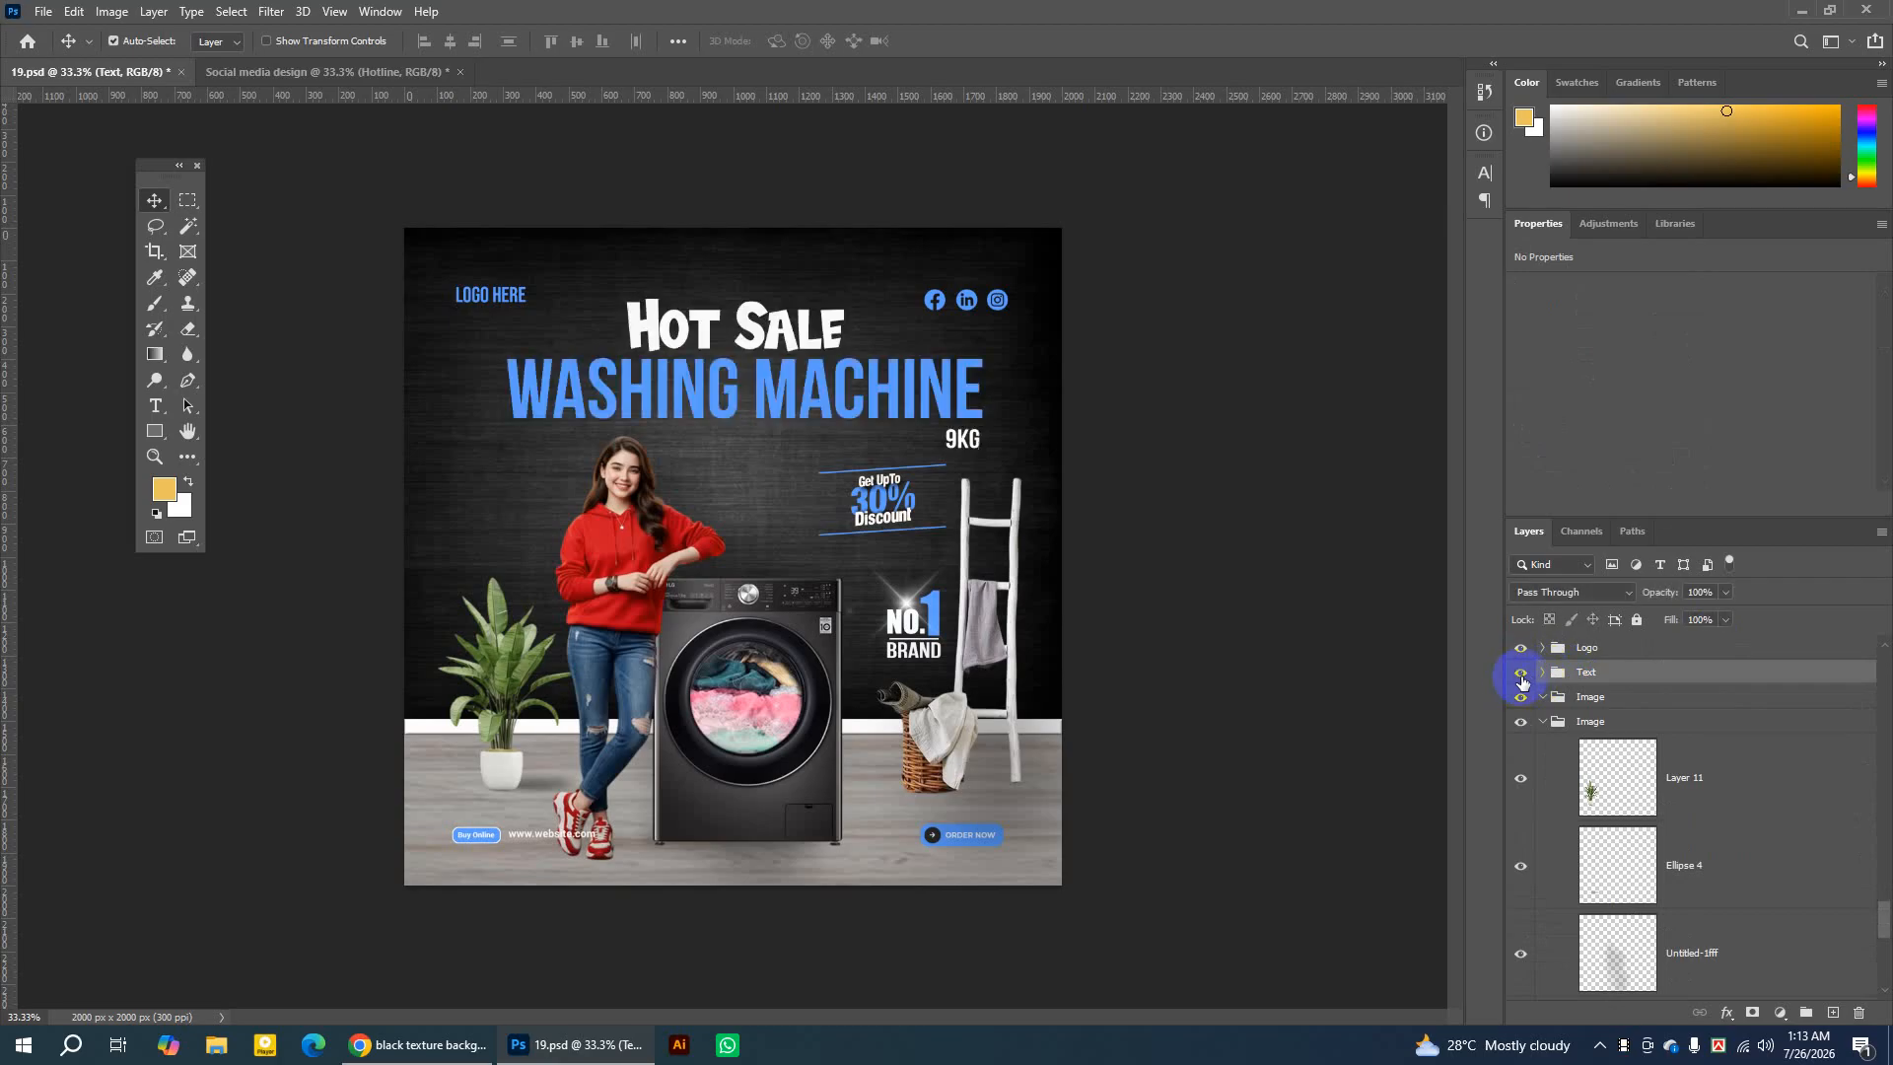
Duplicate the Text group from 19.psd into the Social media design document and switch to that document.
right_click(1623, 676)
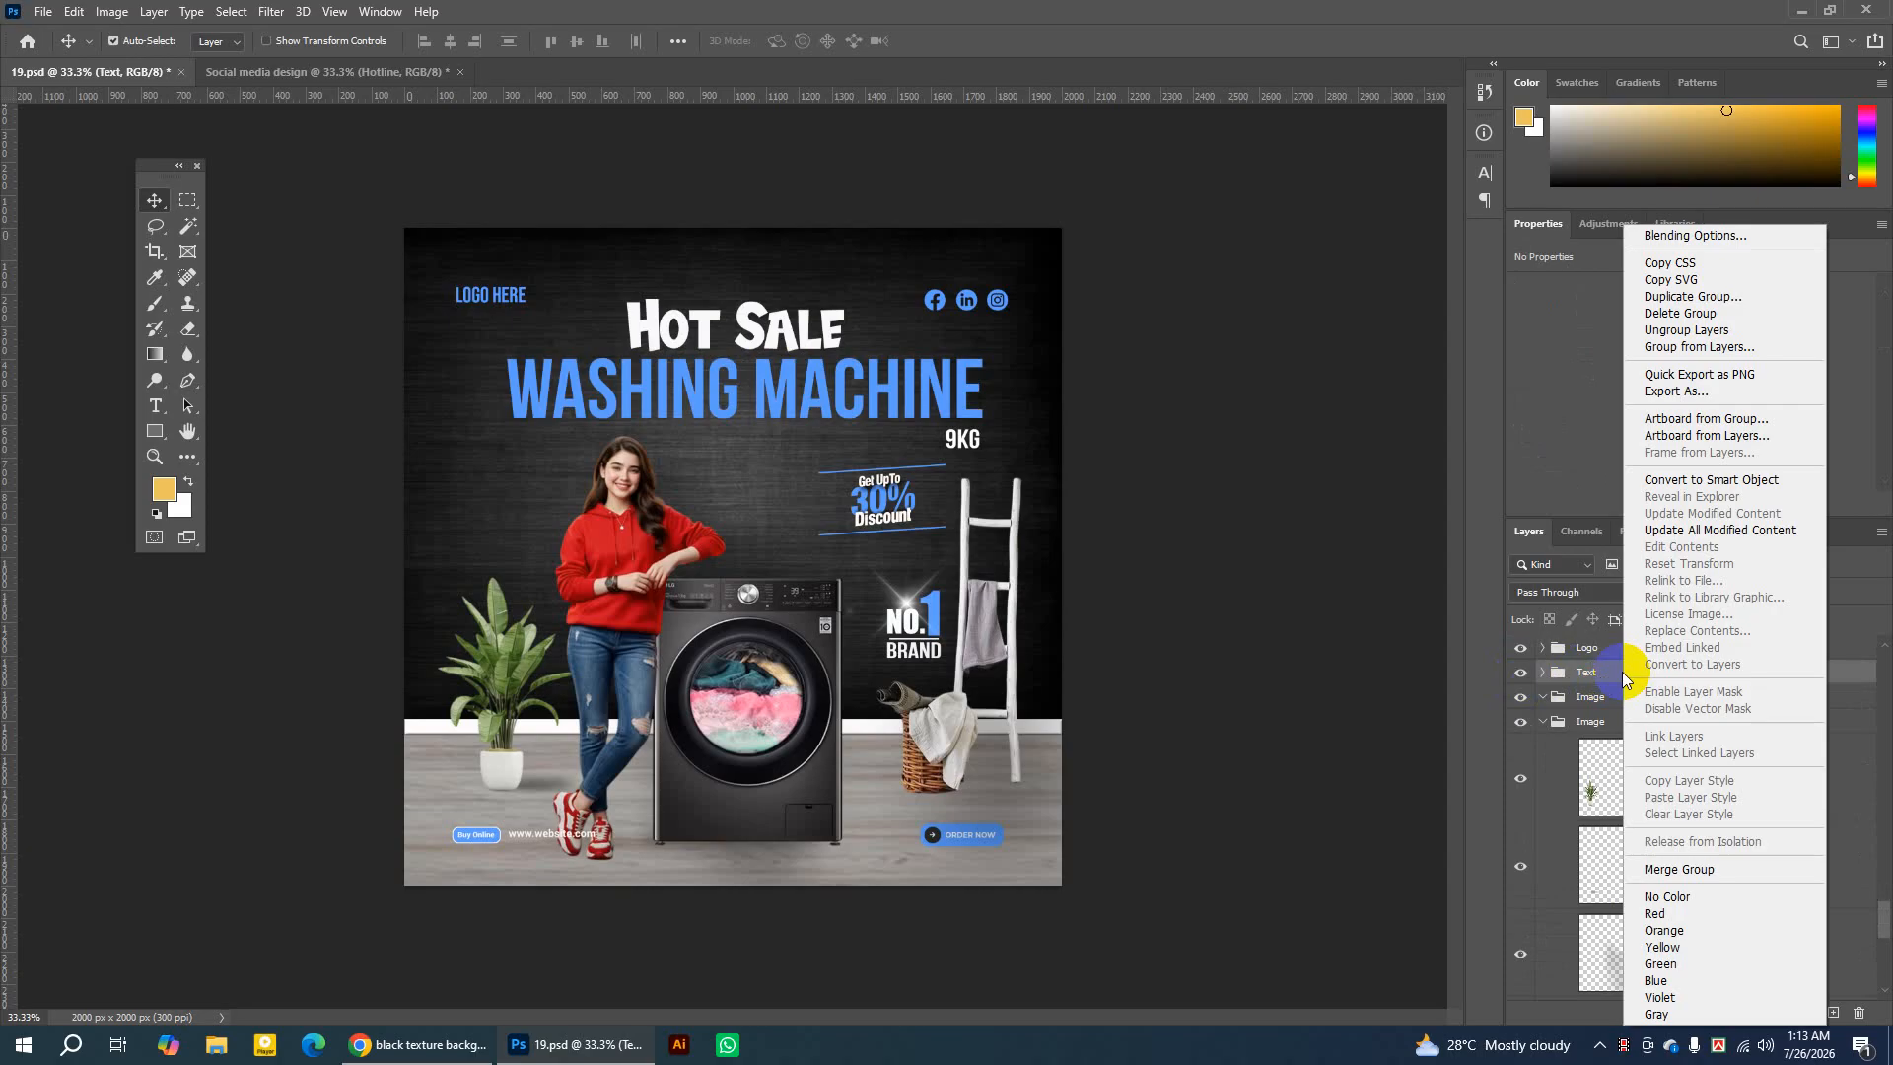
left_click(1713, 305)
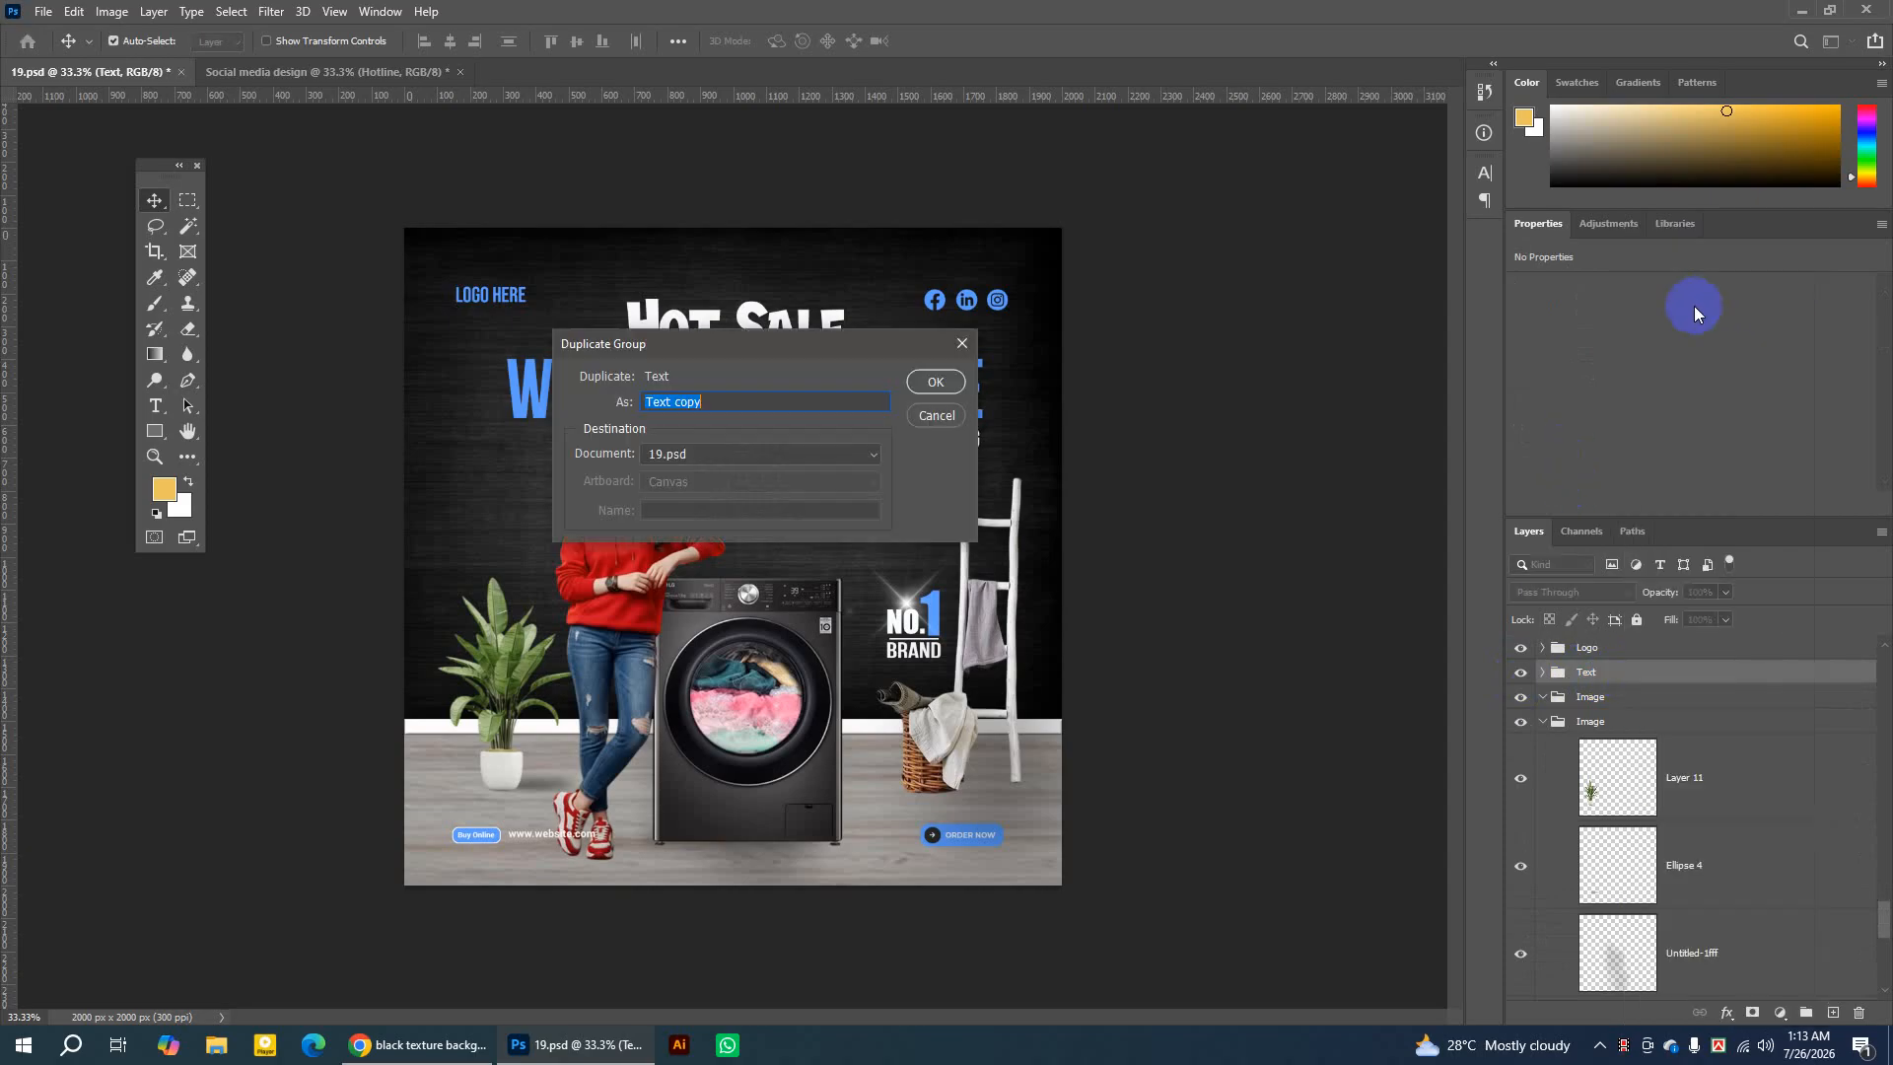
left_click(815, 463)
left_click(702, 489)
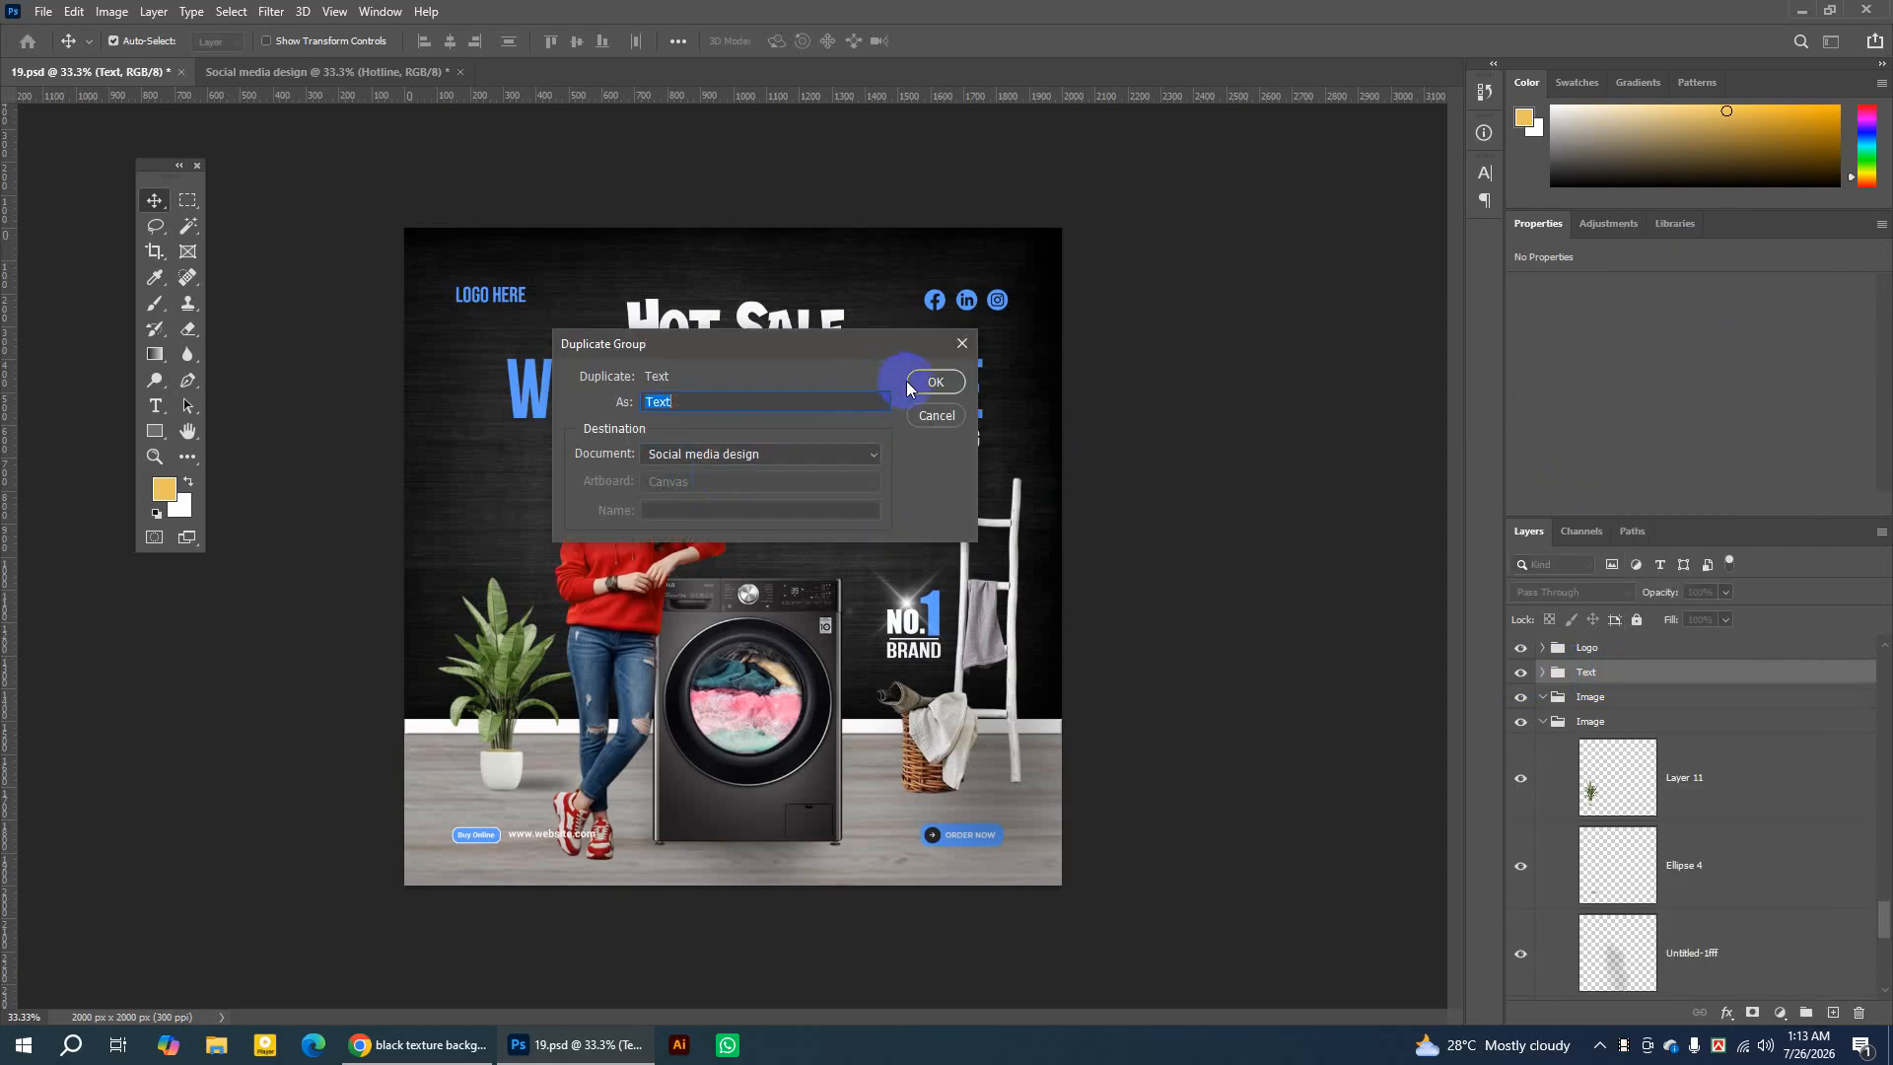
left_click(934, 381)
left_click(291, 72)
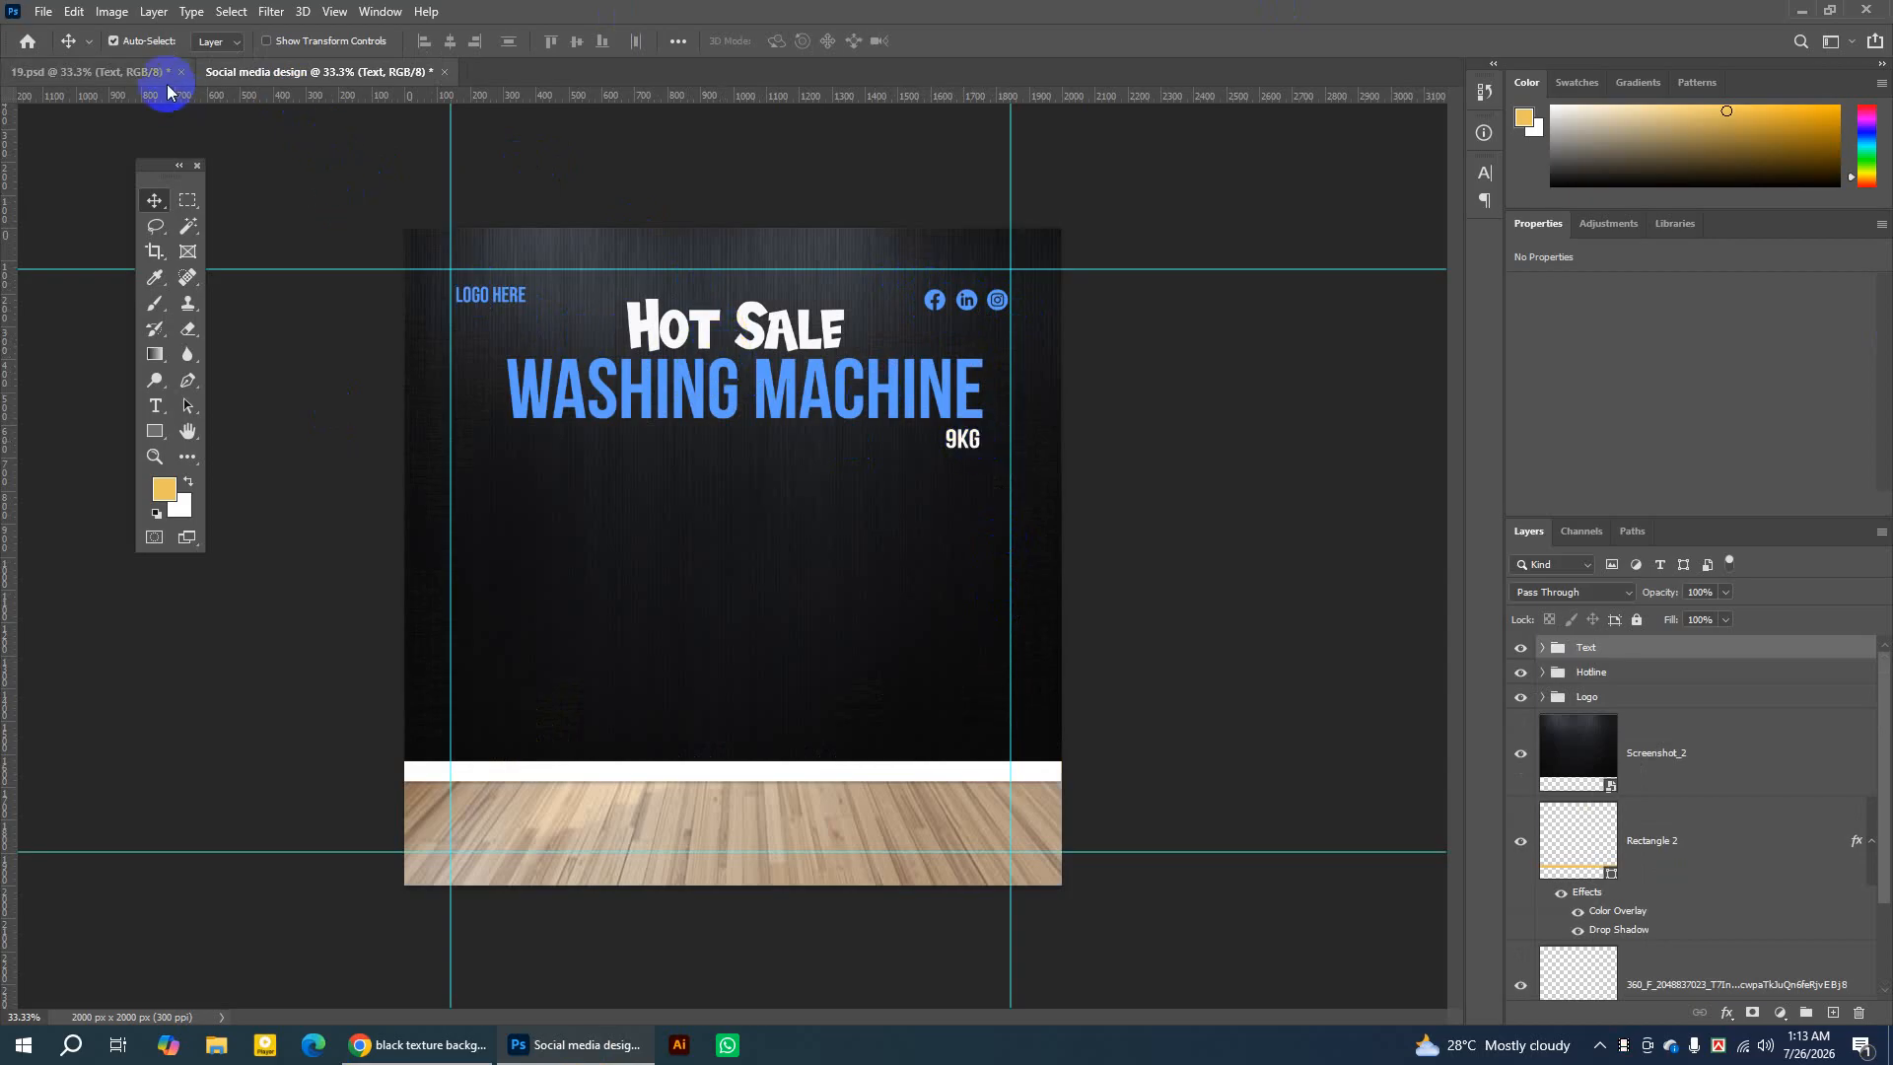
In 19.psd, select the woman's layer, toggle its visibility to identify it, and select the laundry inside the washing machine's drum.
left_click(138, 71)
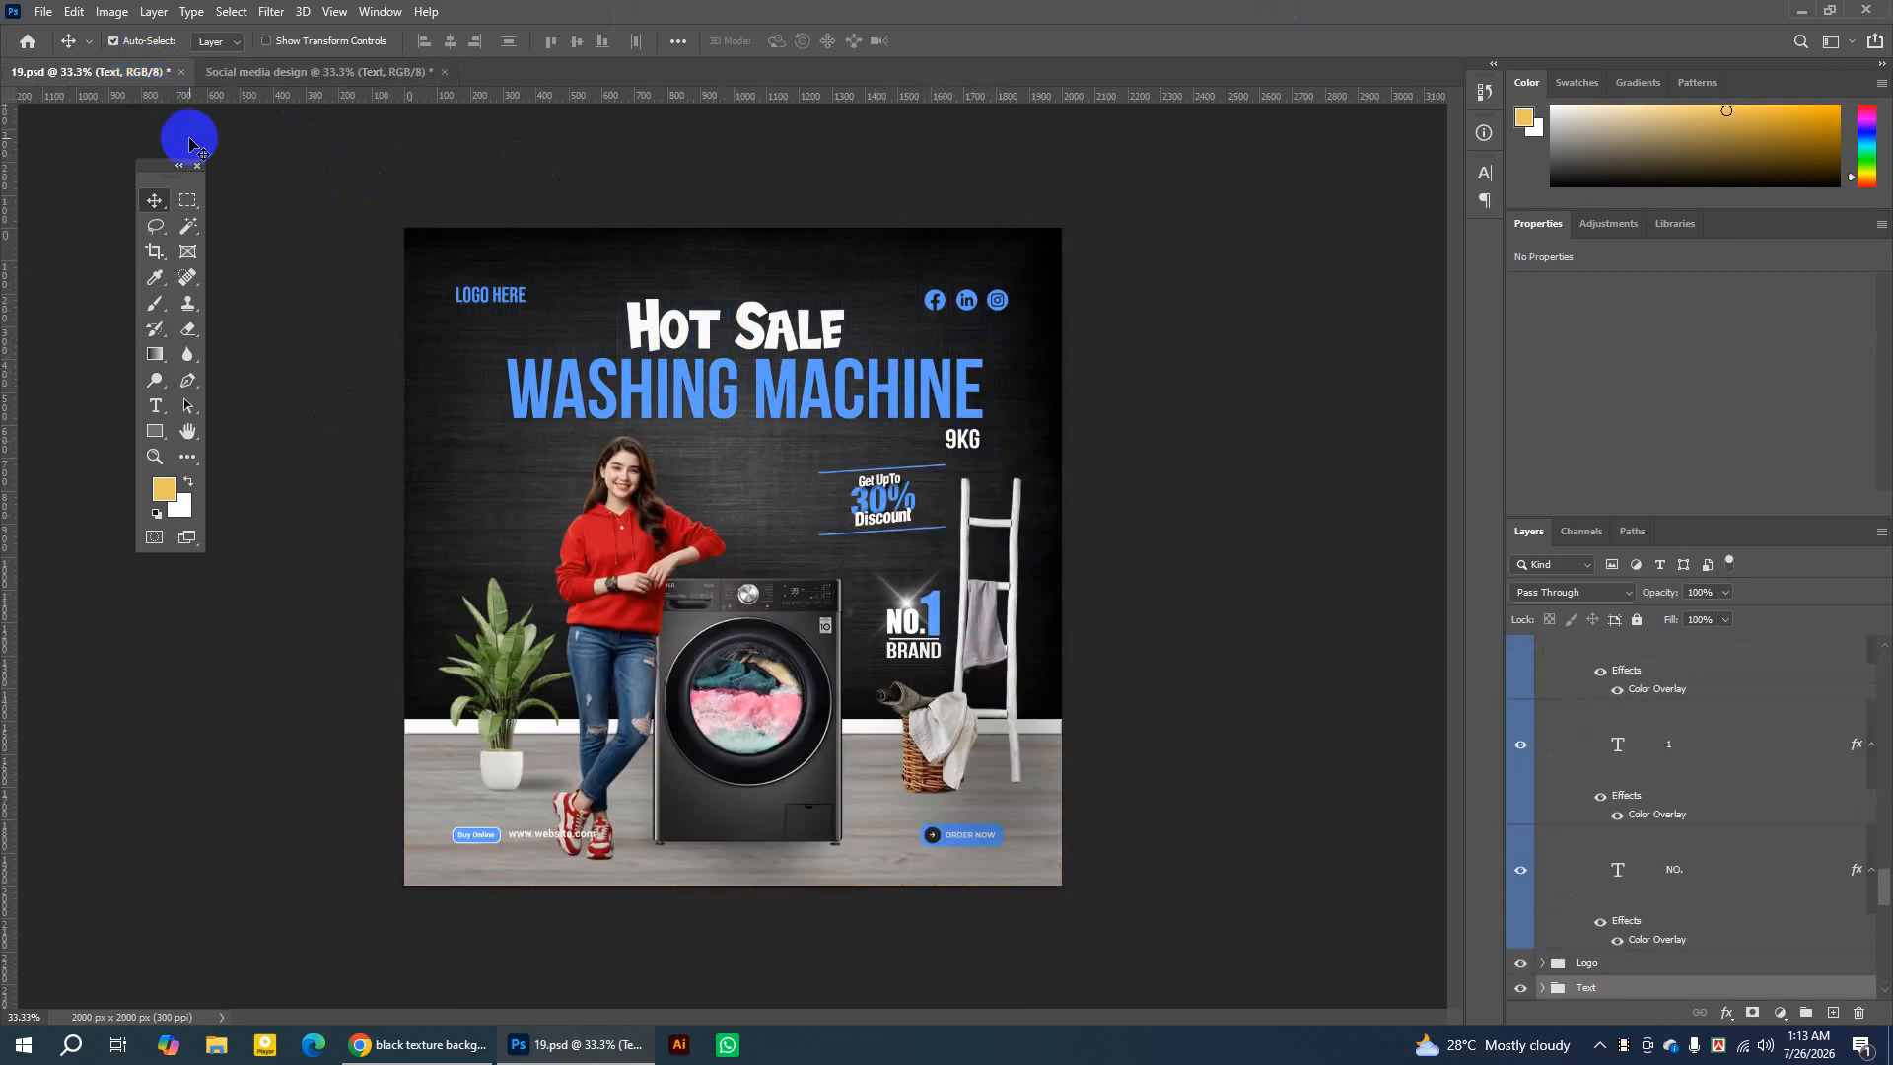
left_click(642, 540)
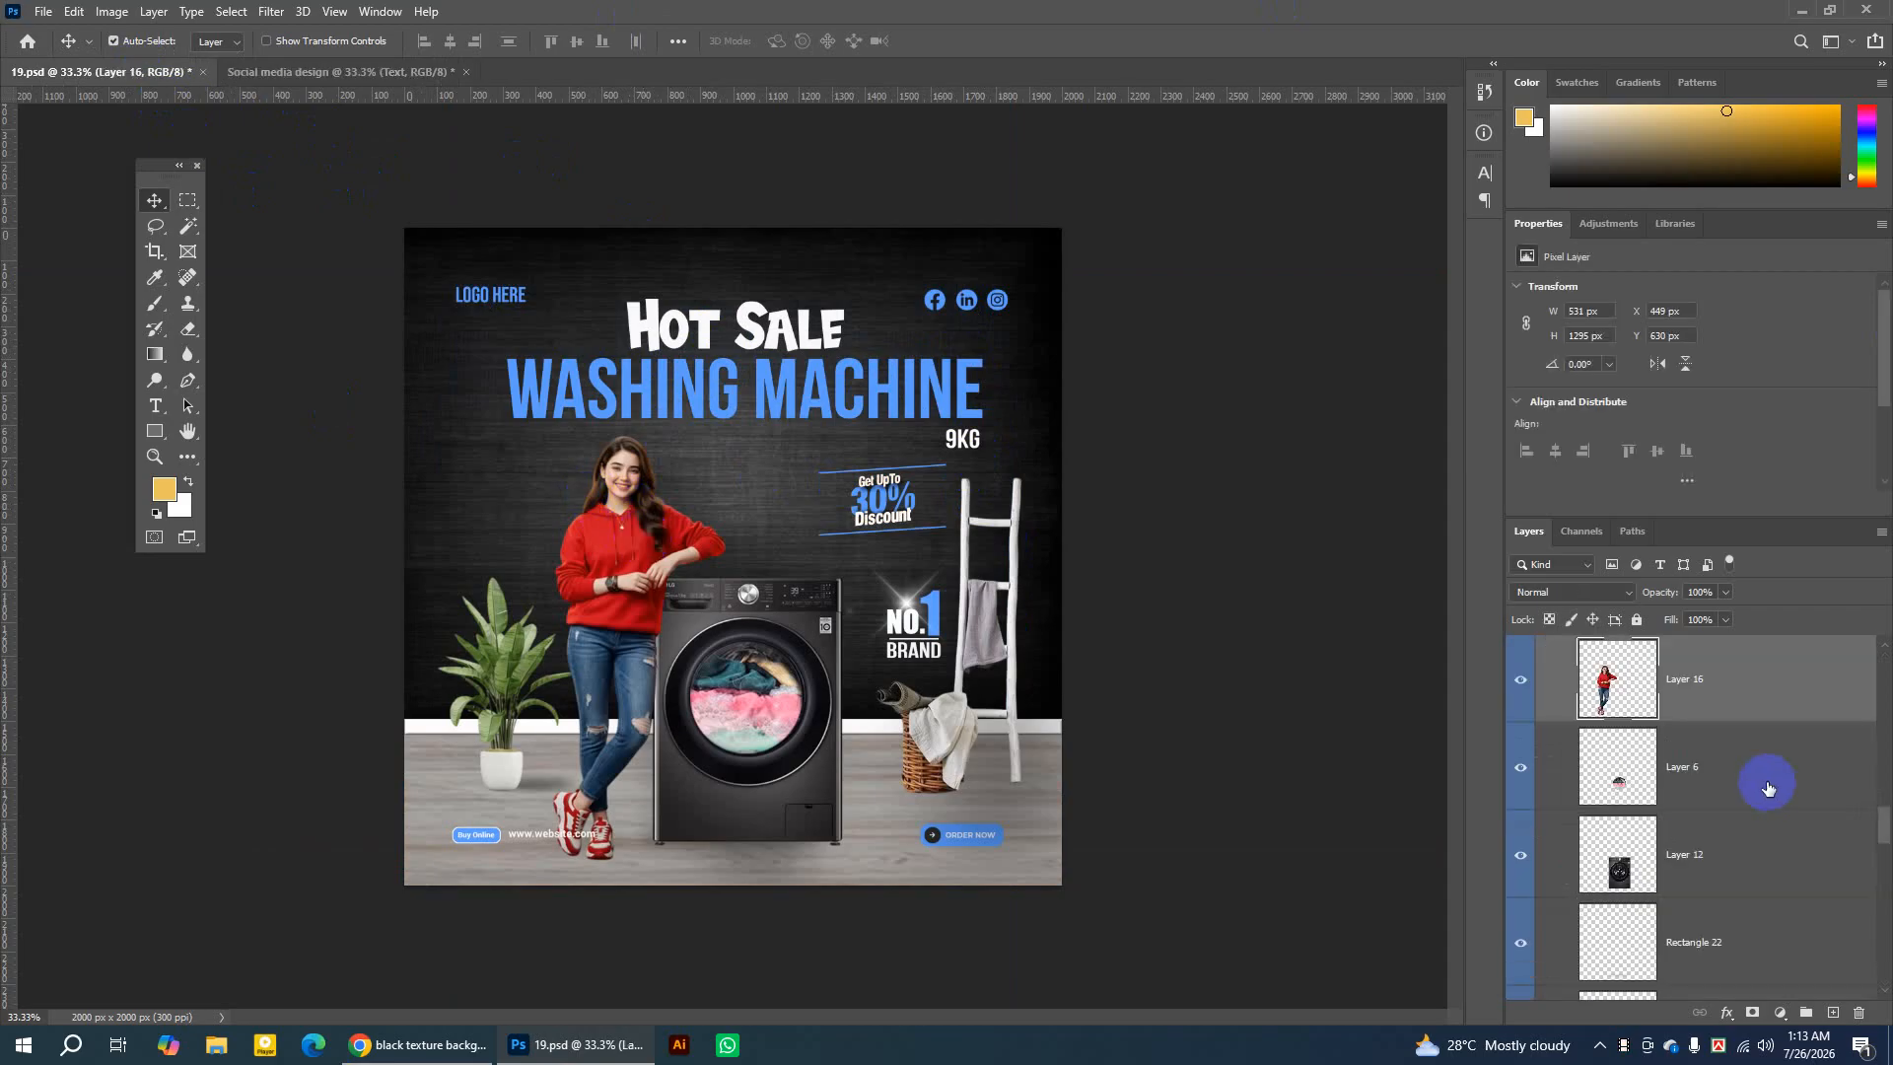
left_click(1520, 683)
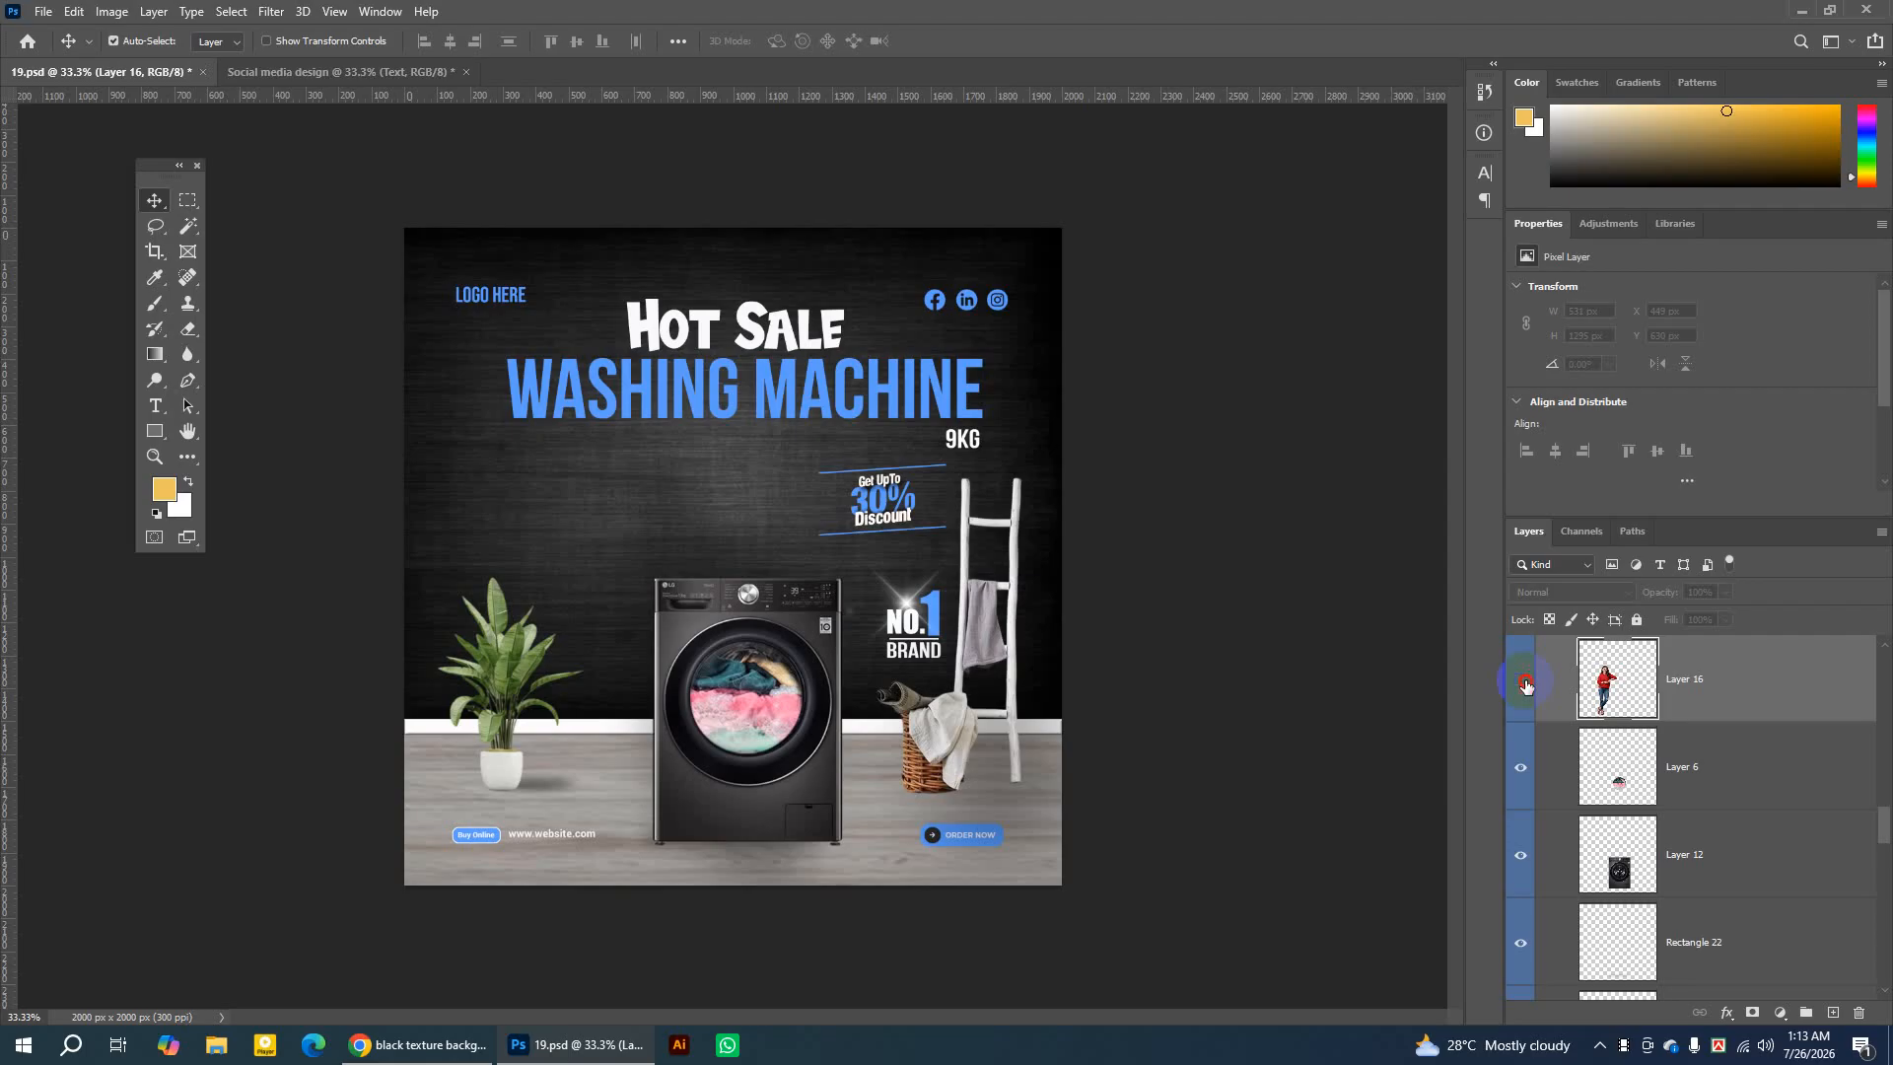
left_click(1524, 685)
left_click(1523, 684)
left_click(1524, 684)
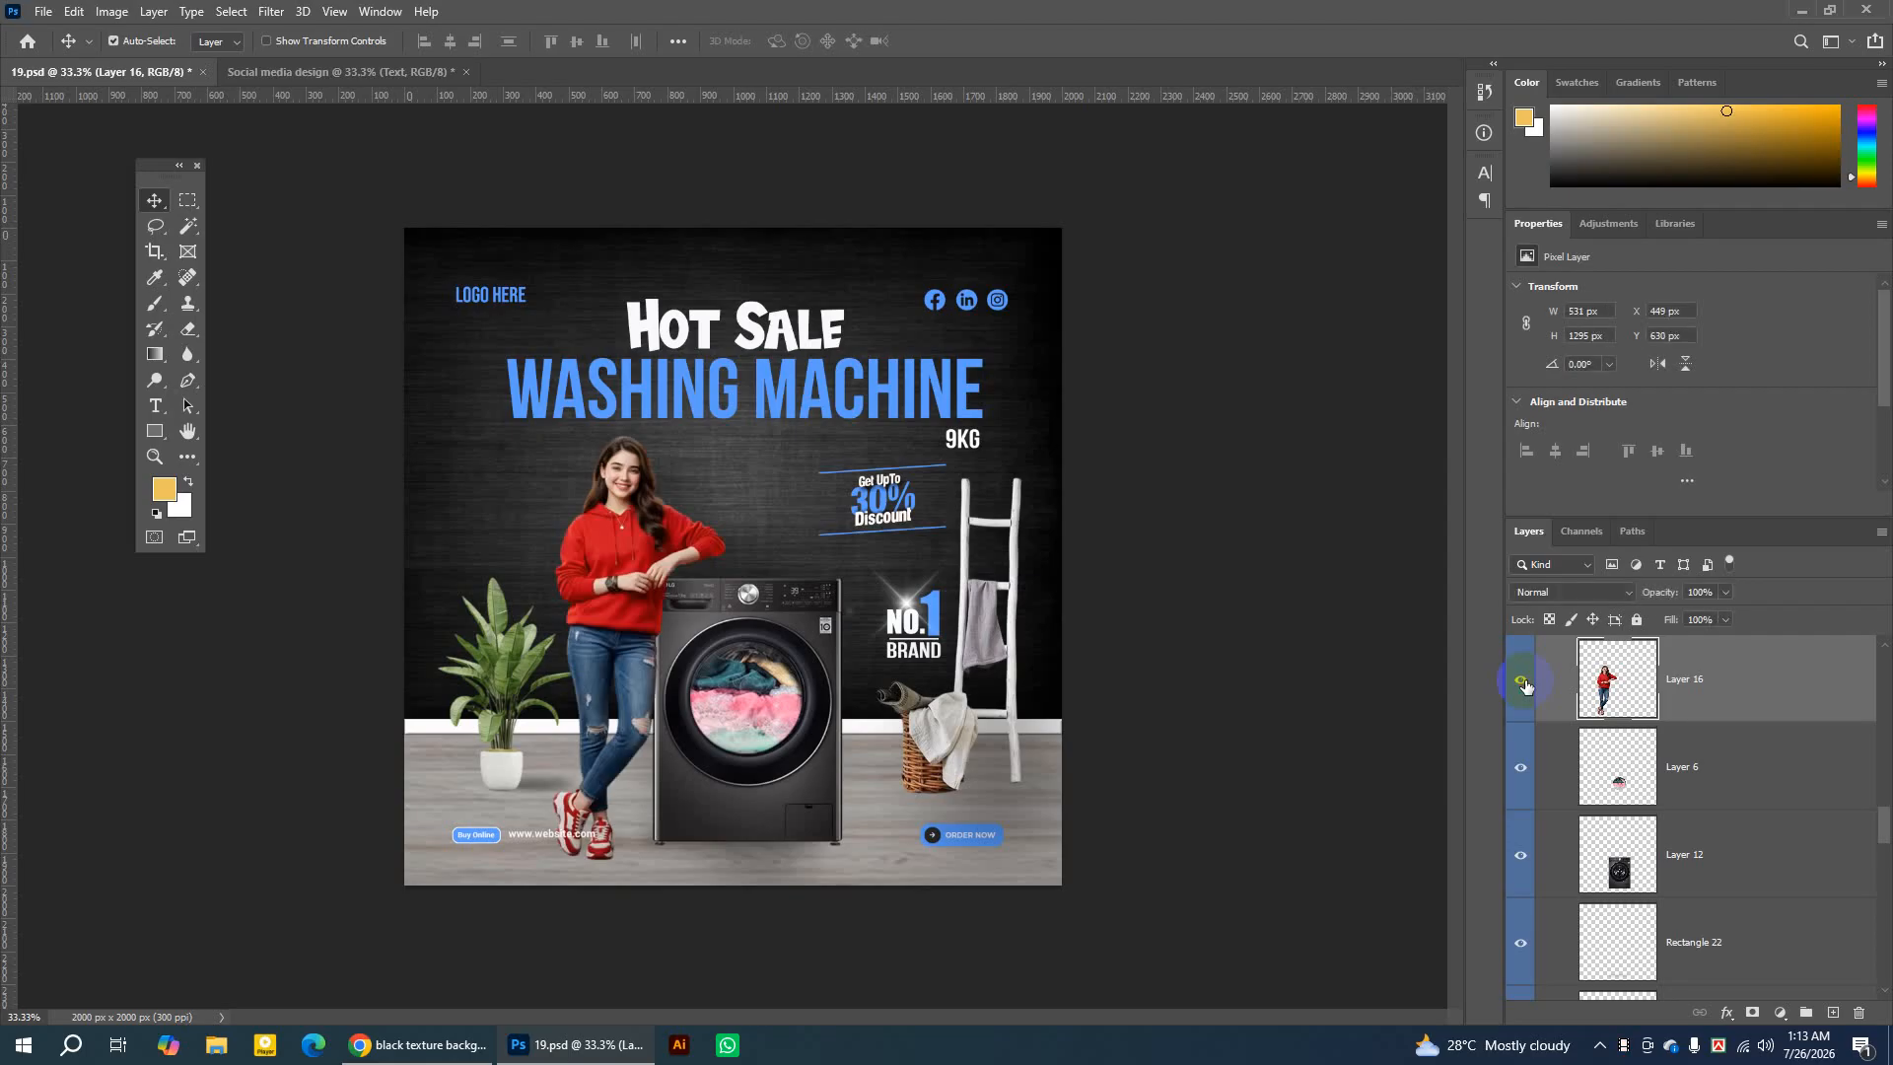
left_click(769, 696)
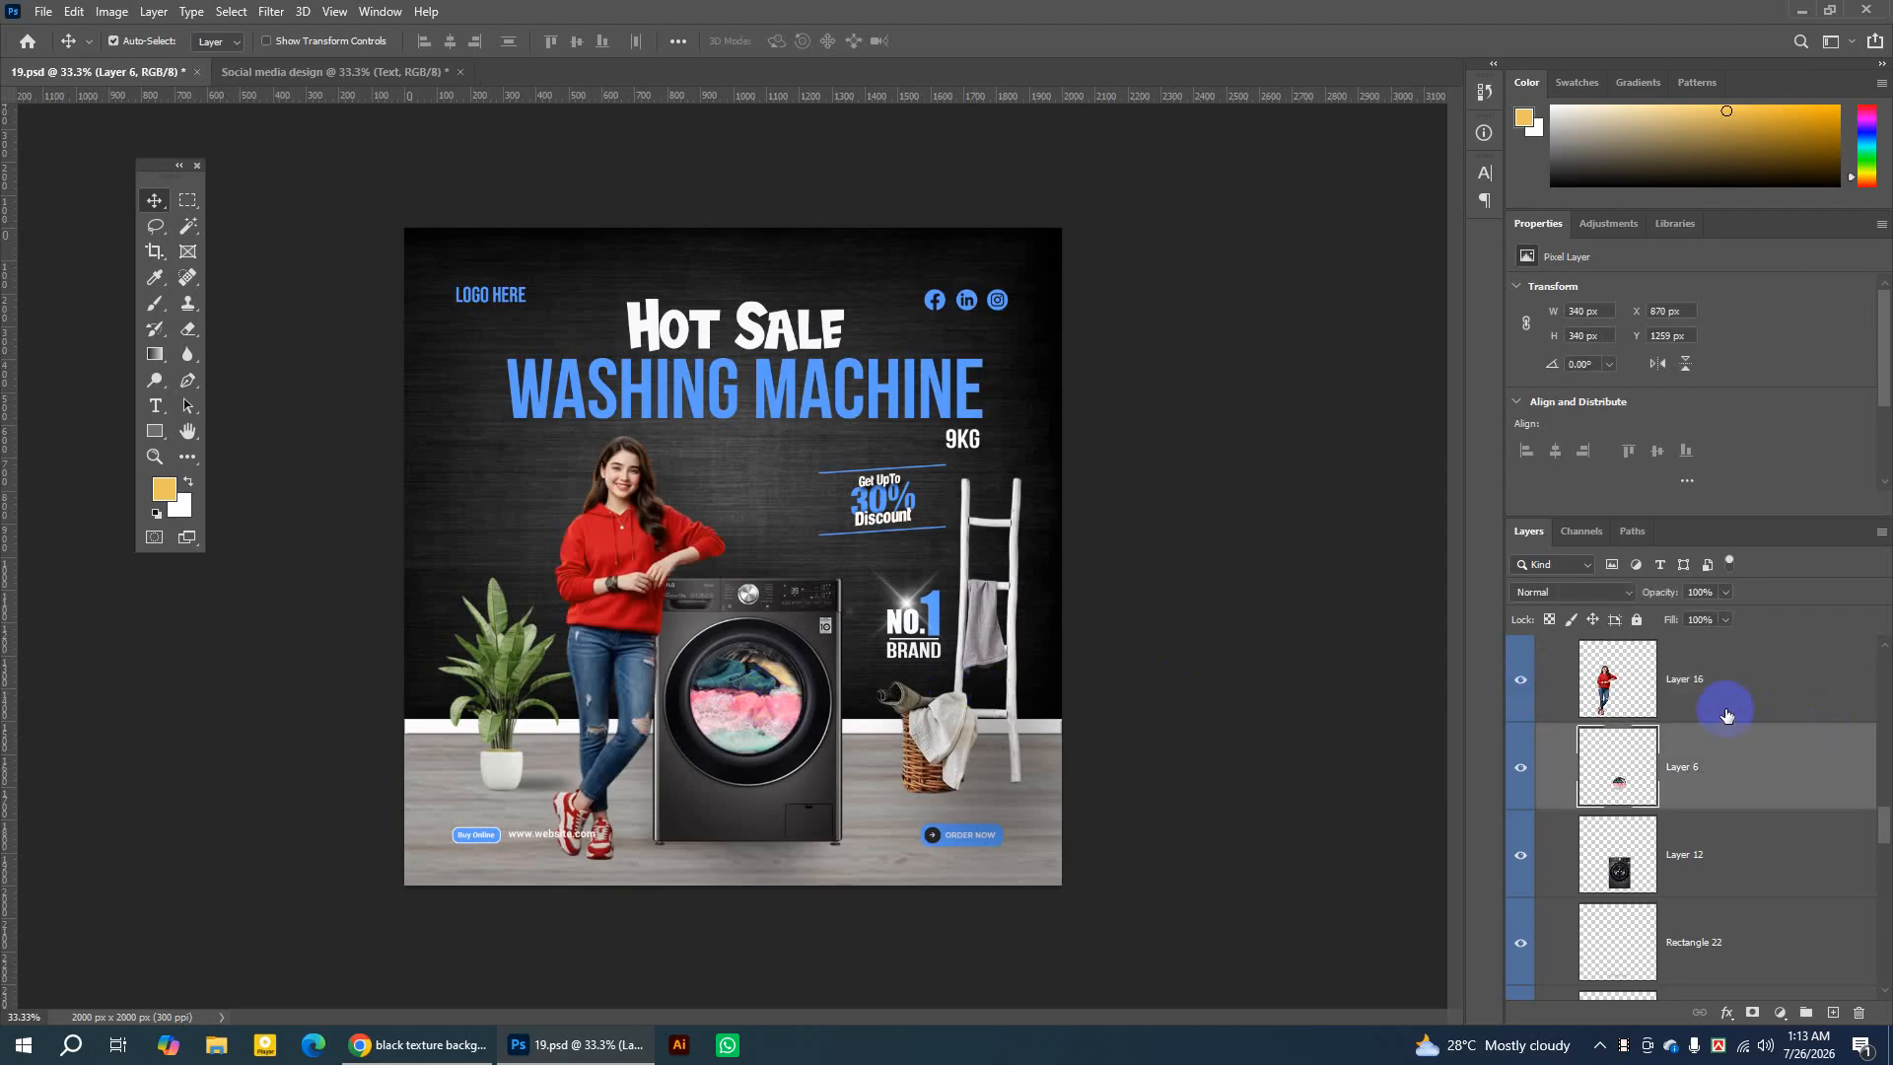
Duplicate Layer 16 and Layer 12 into Social media design and move the woman and washing machine together to about X 490, Y 640 px.
left_click(657, 513)
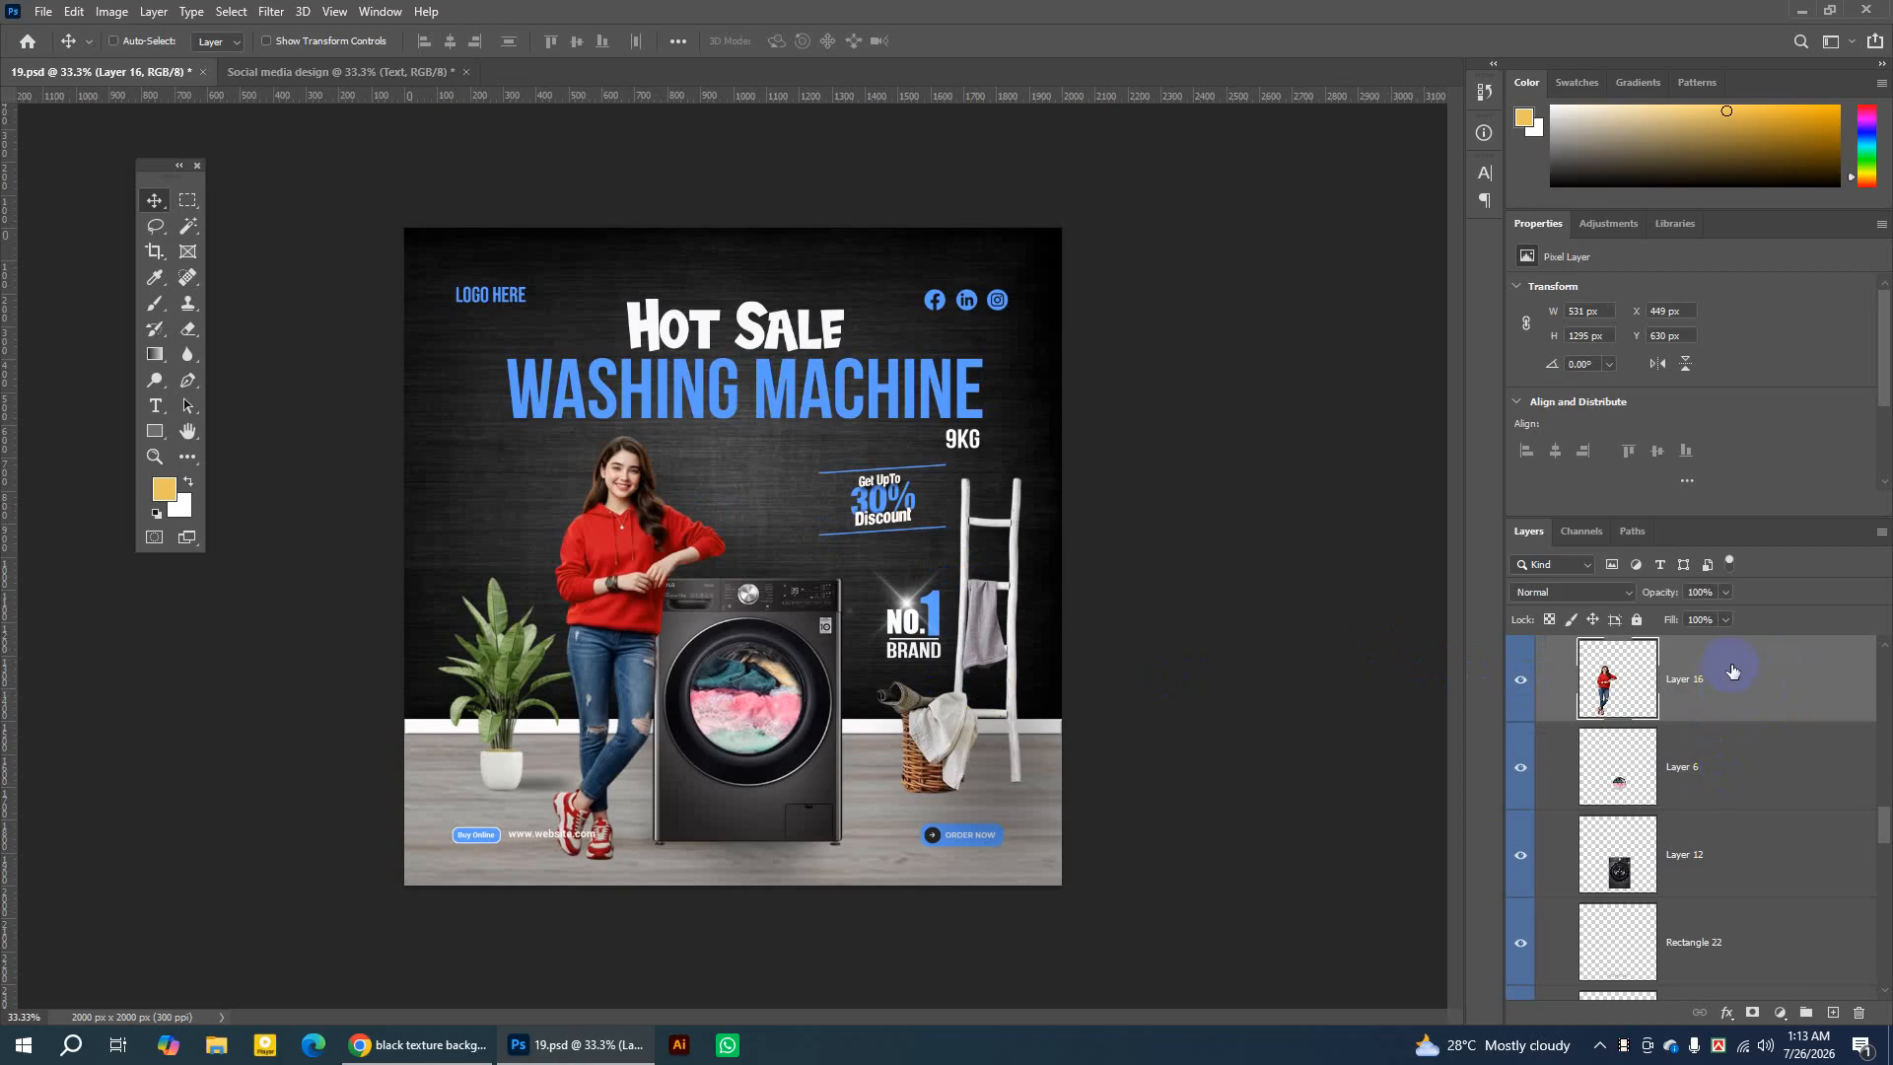
left_click(1727, 851, "ctrl")
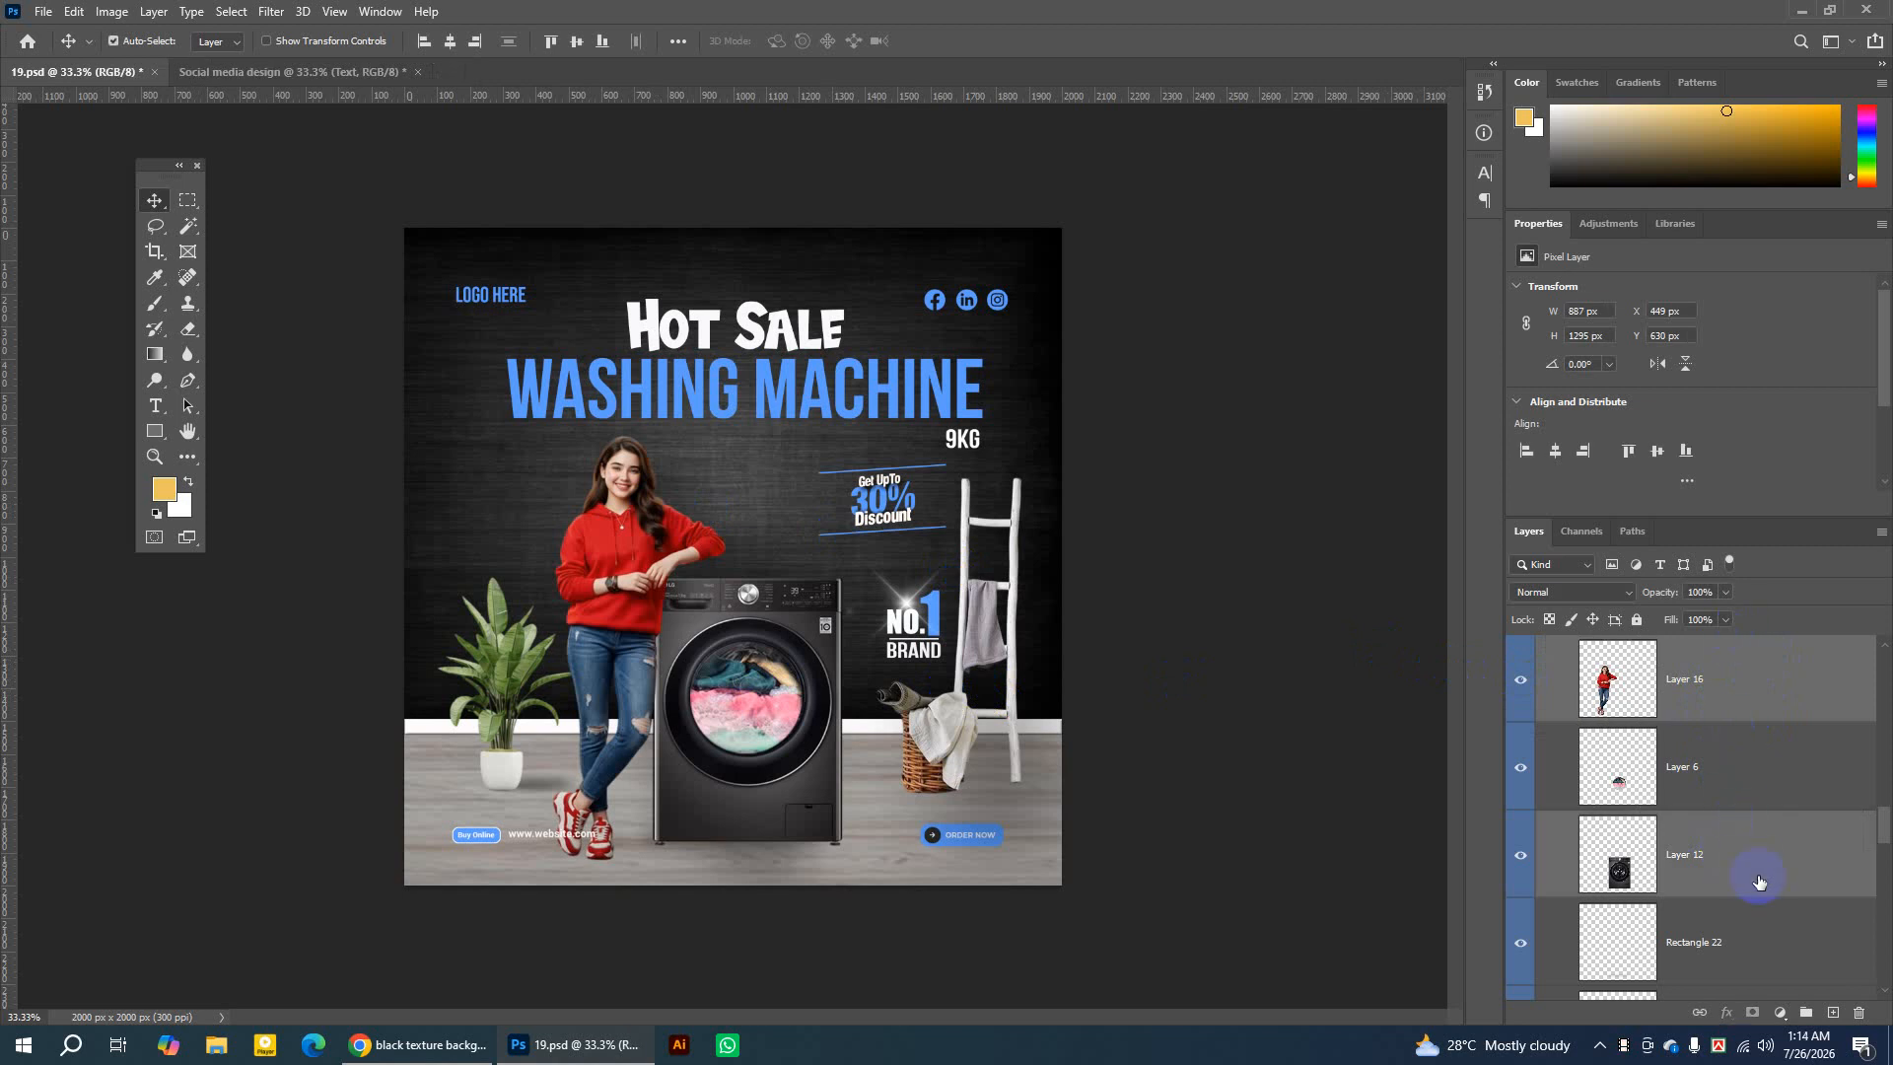
right_click(1757, 858)
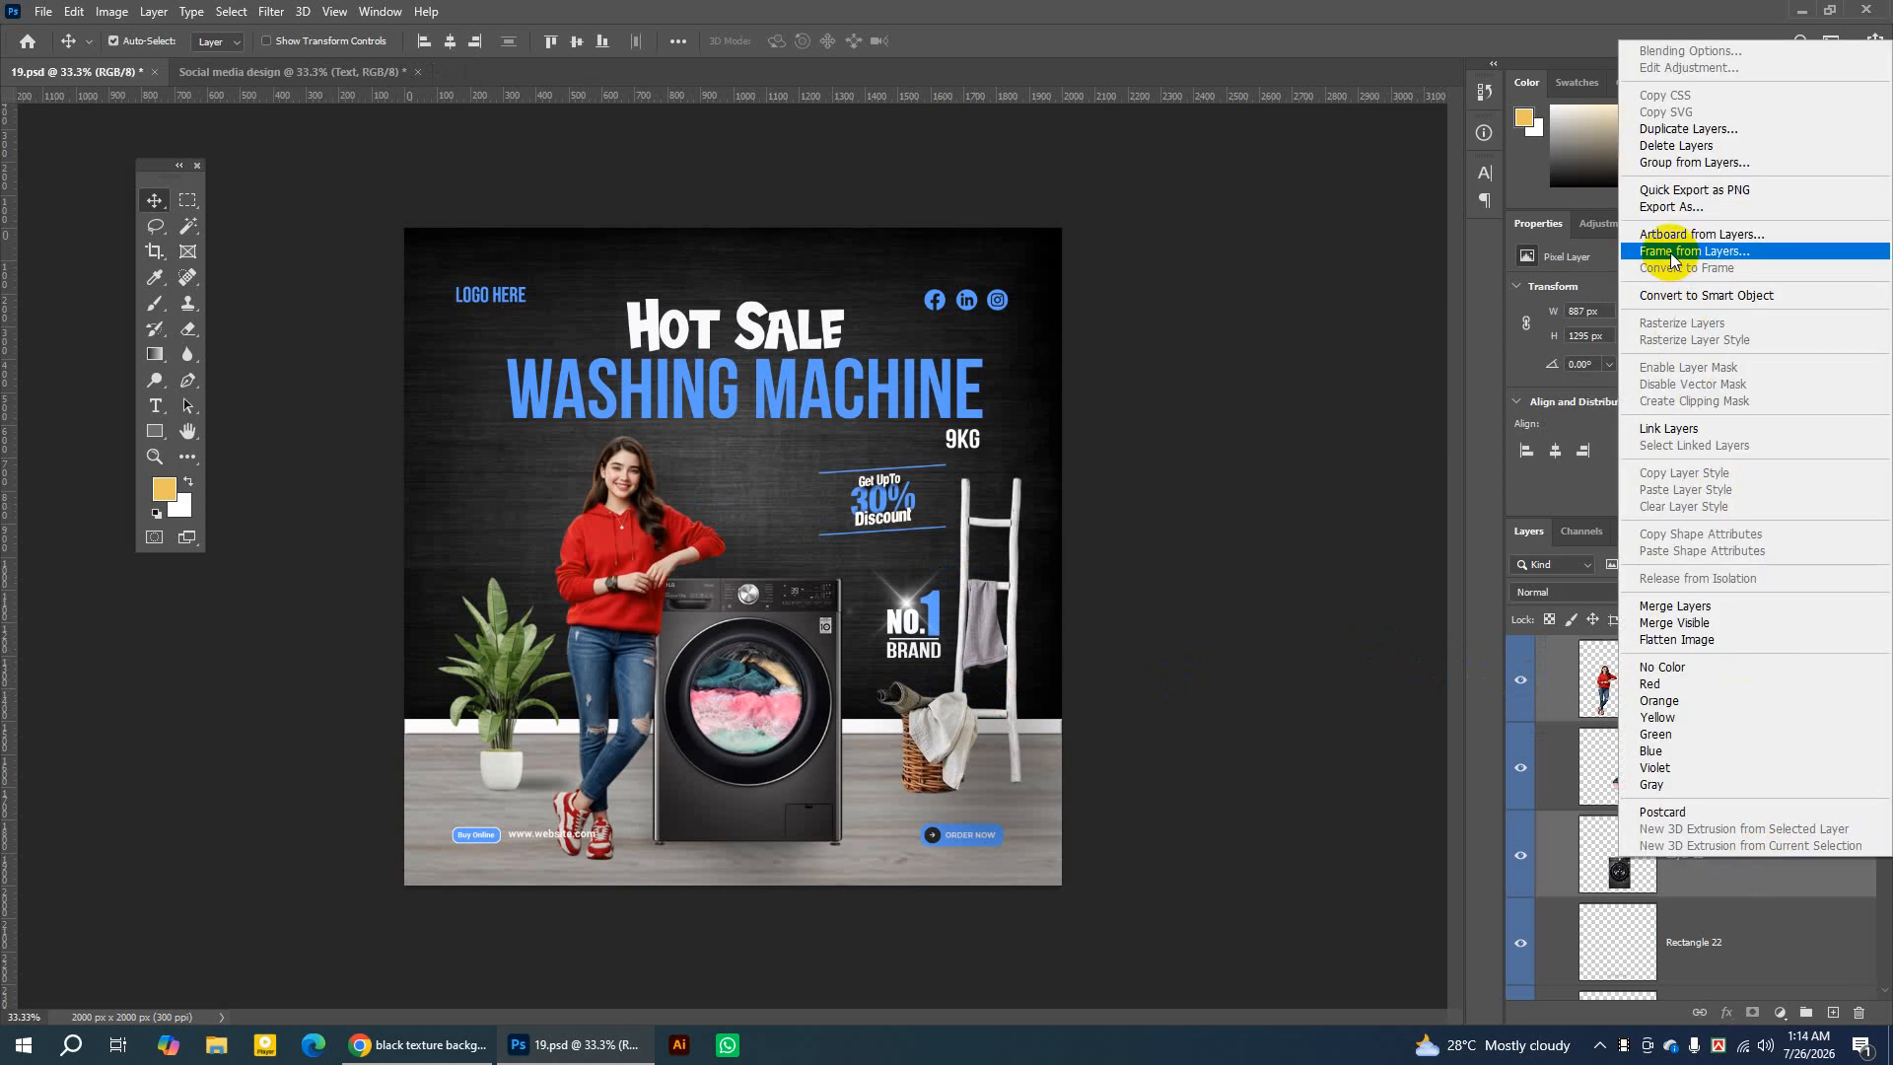
left_click(1676, 129)
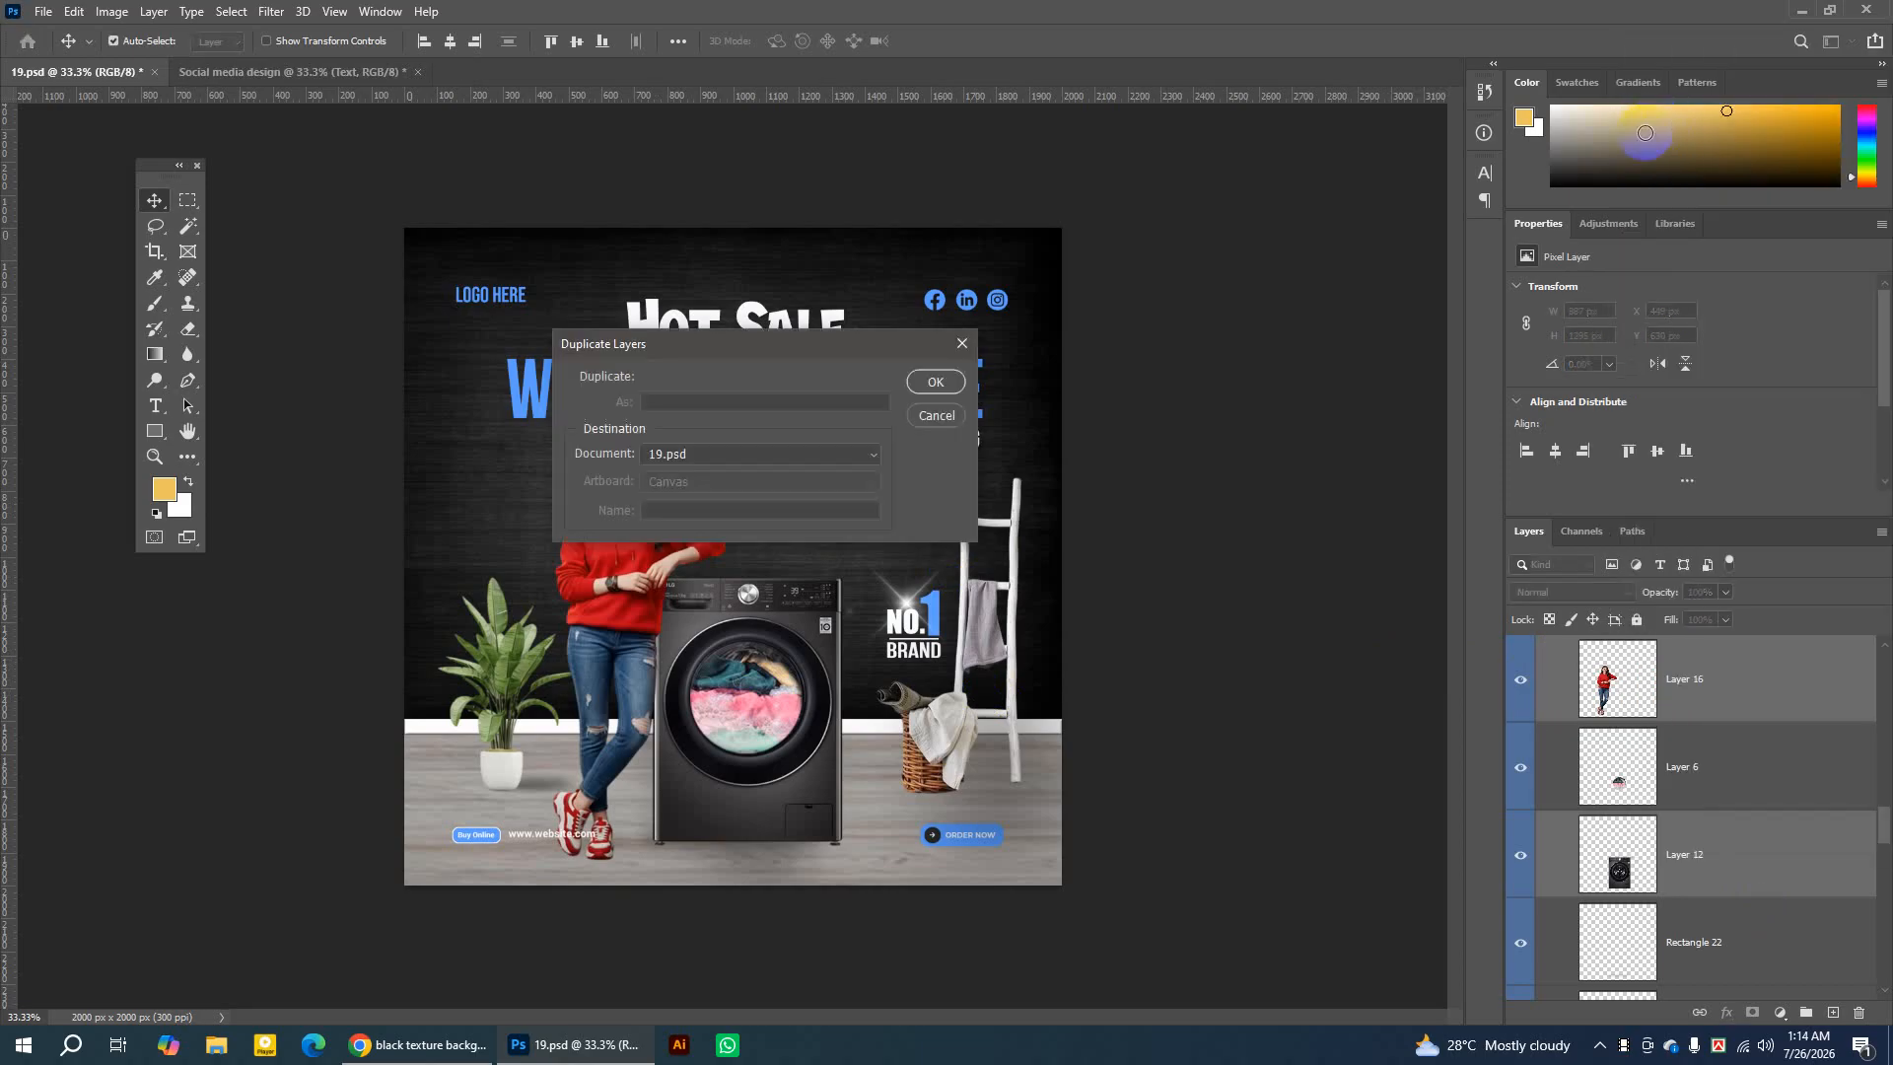
left_click(856, 455)
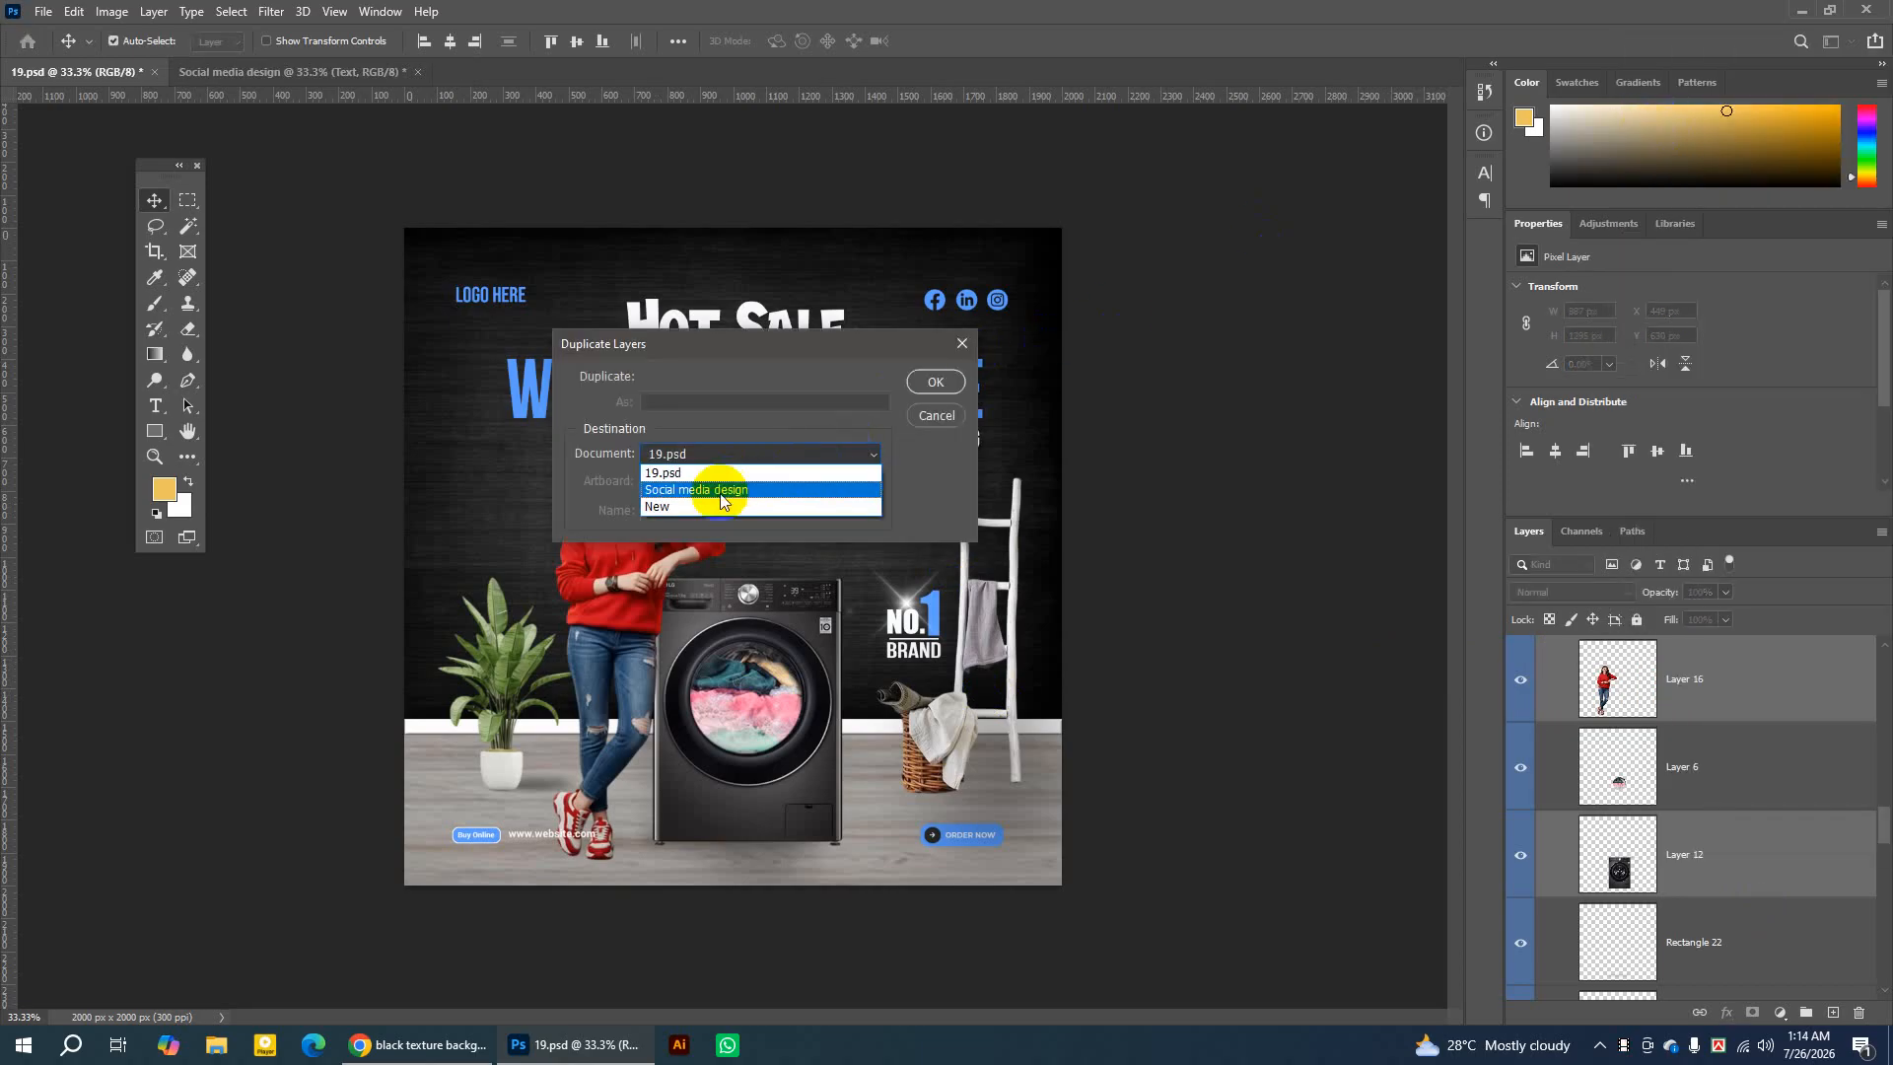
left_click(714, 490)
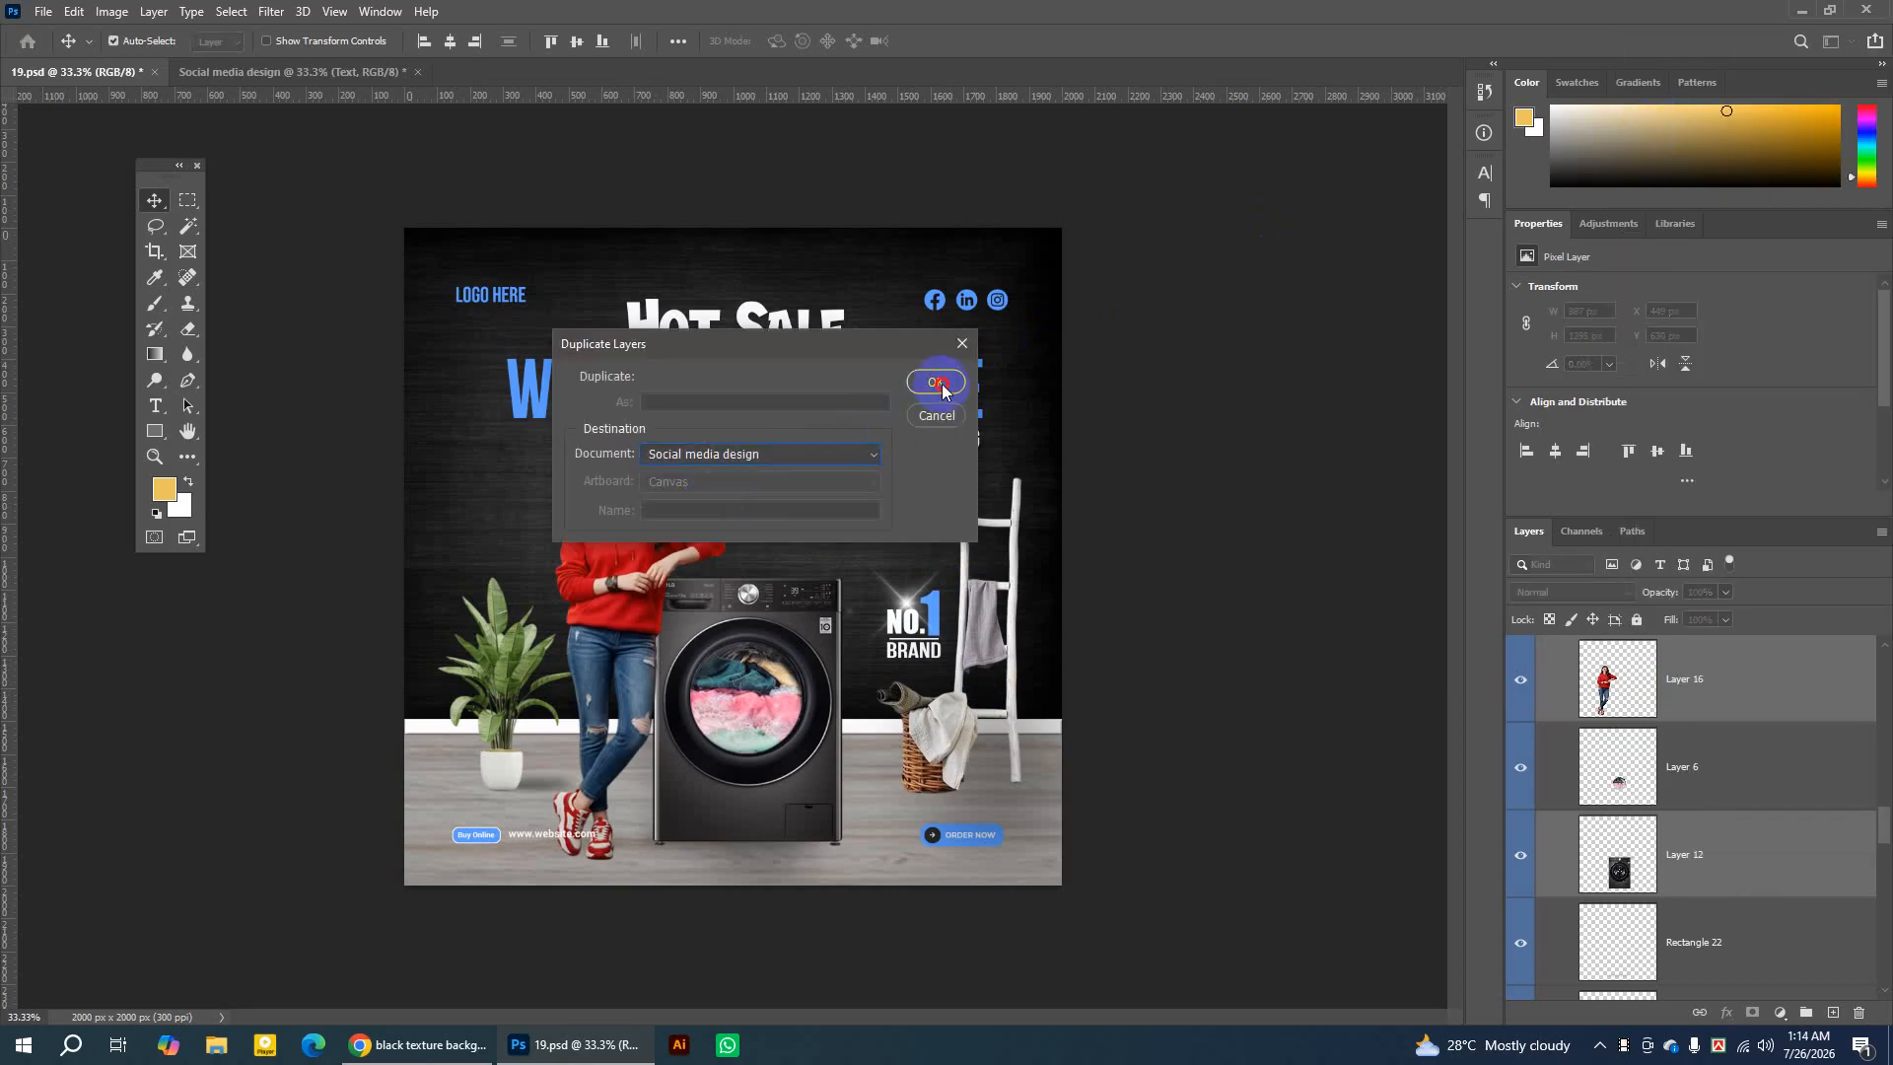
left_click(937, 383)
left_click(261, 72)
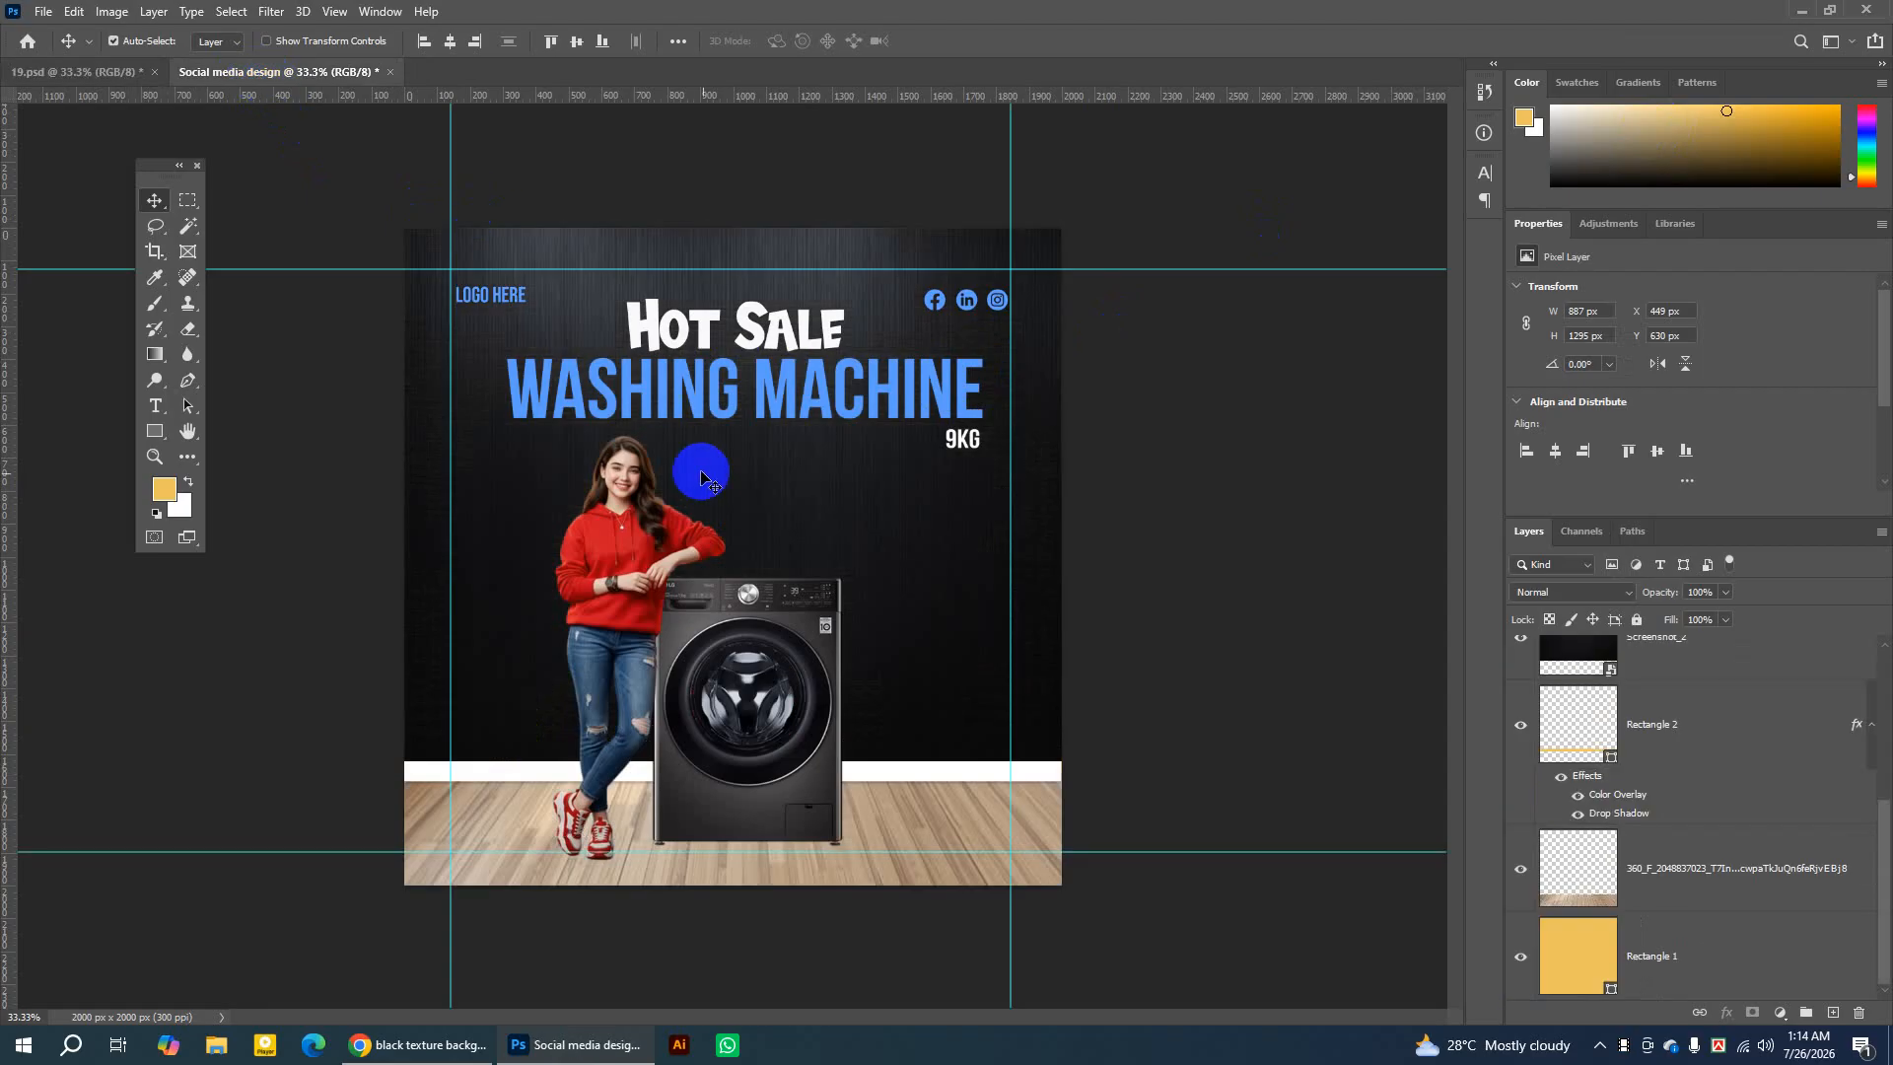
left_click_drag(729, 632, 743, 632)
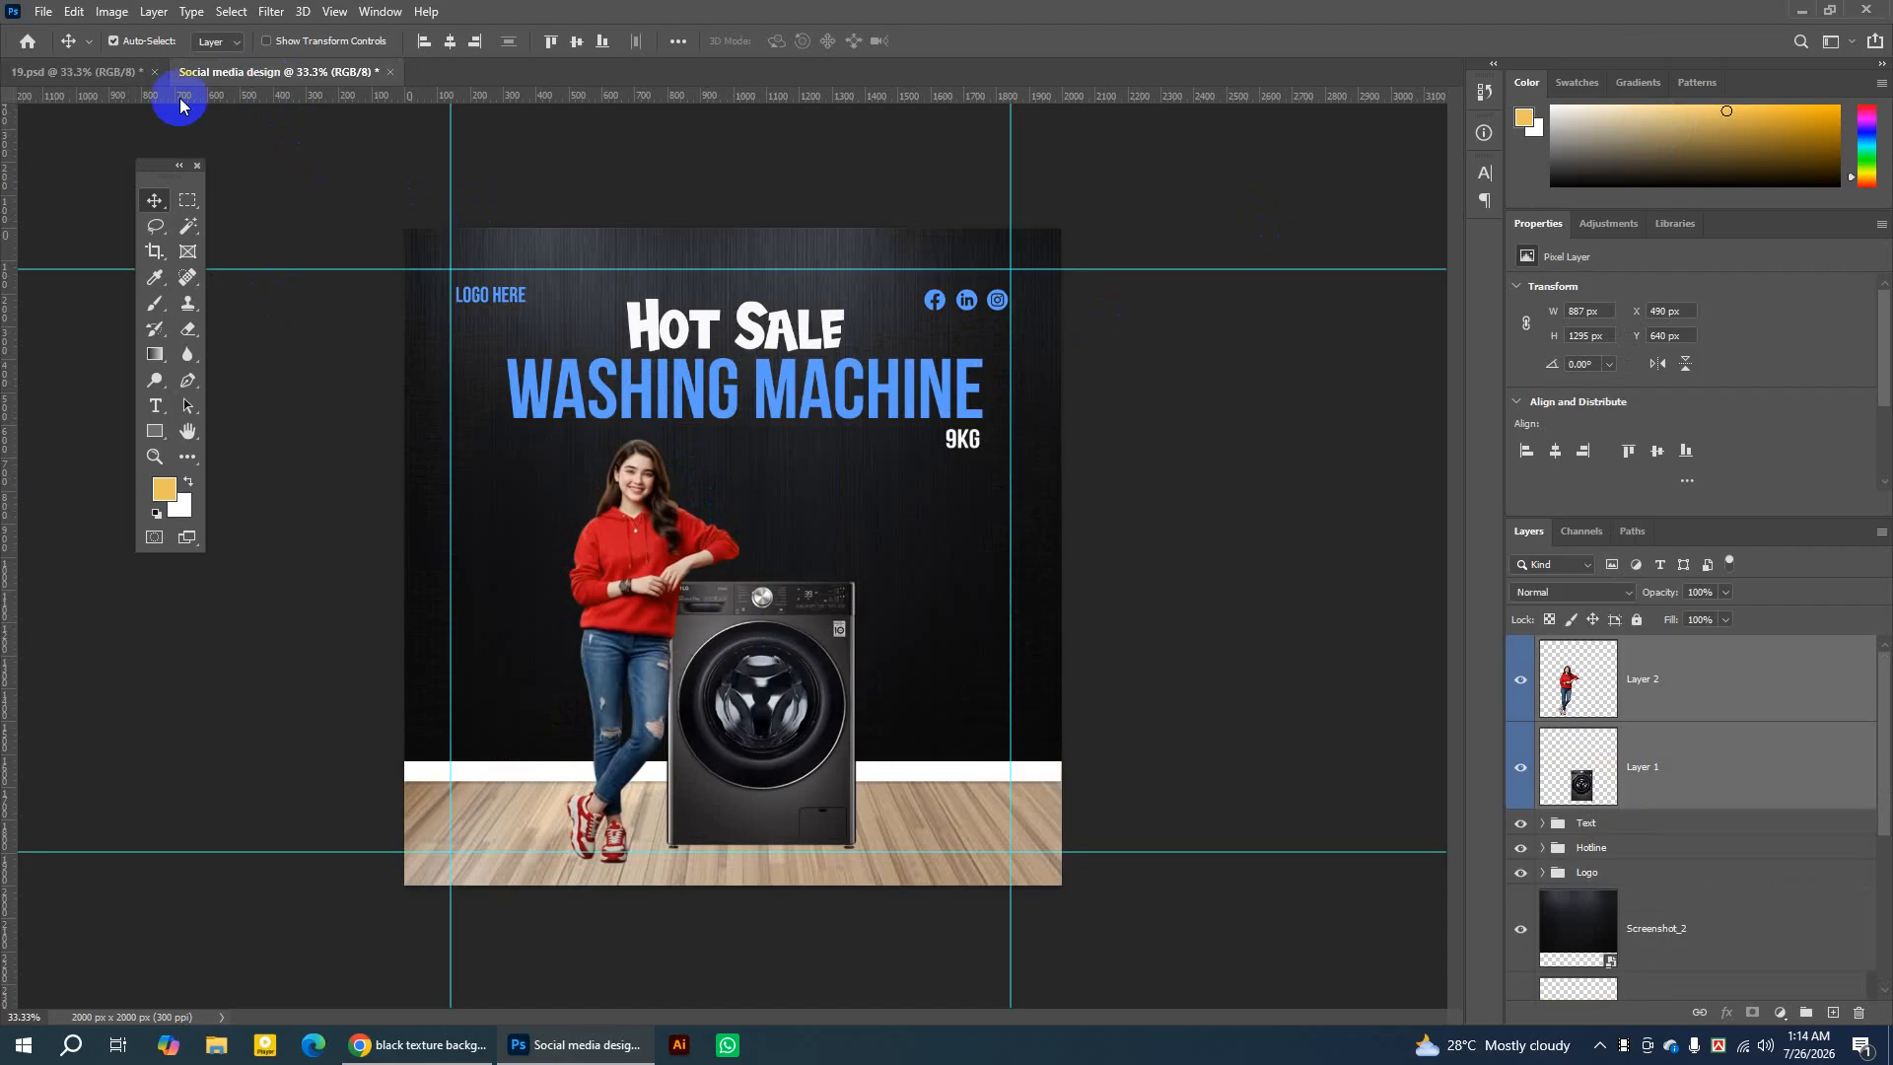
In 19.psd, move the ladder and laundry basket image to about X 1418, Y 802 px.
left_click(105, 75)
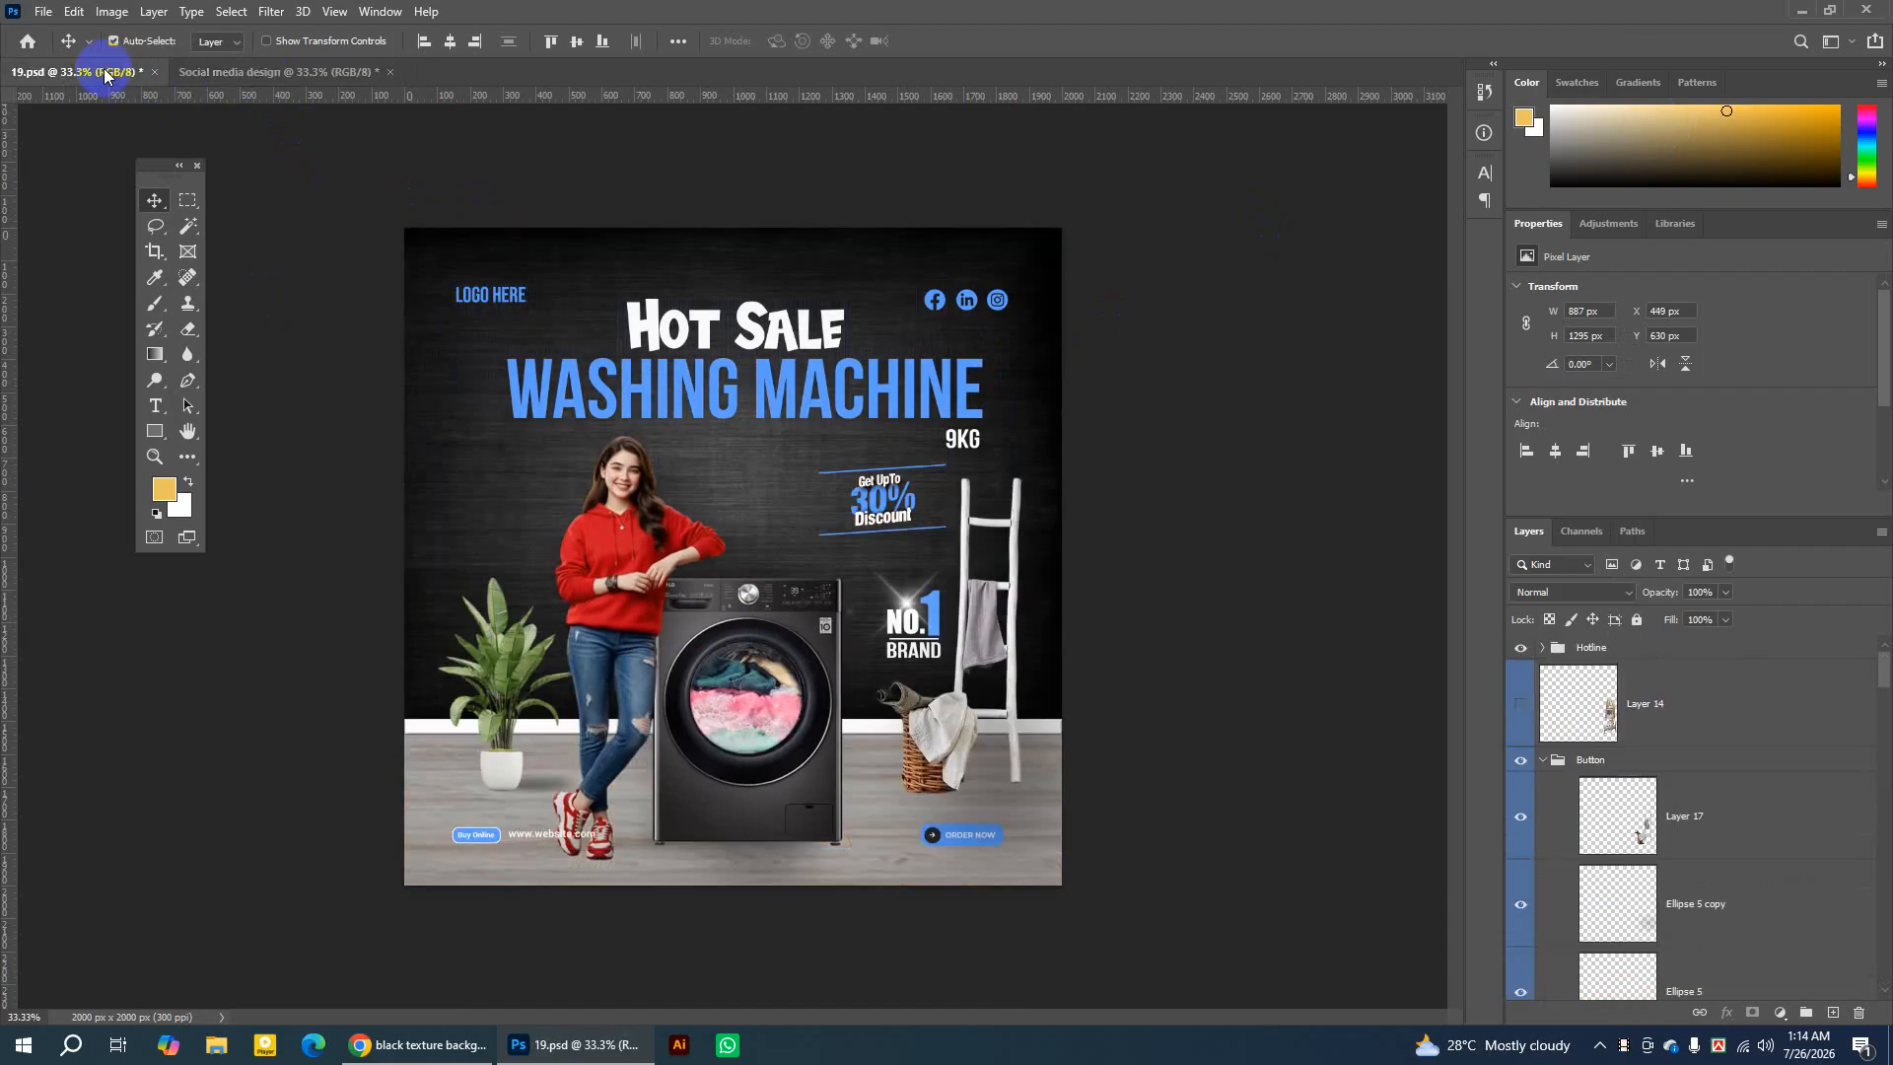
left_click_drag(994, 629, 930, 758)
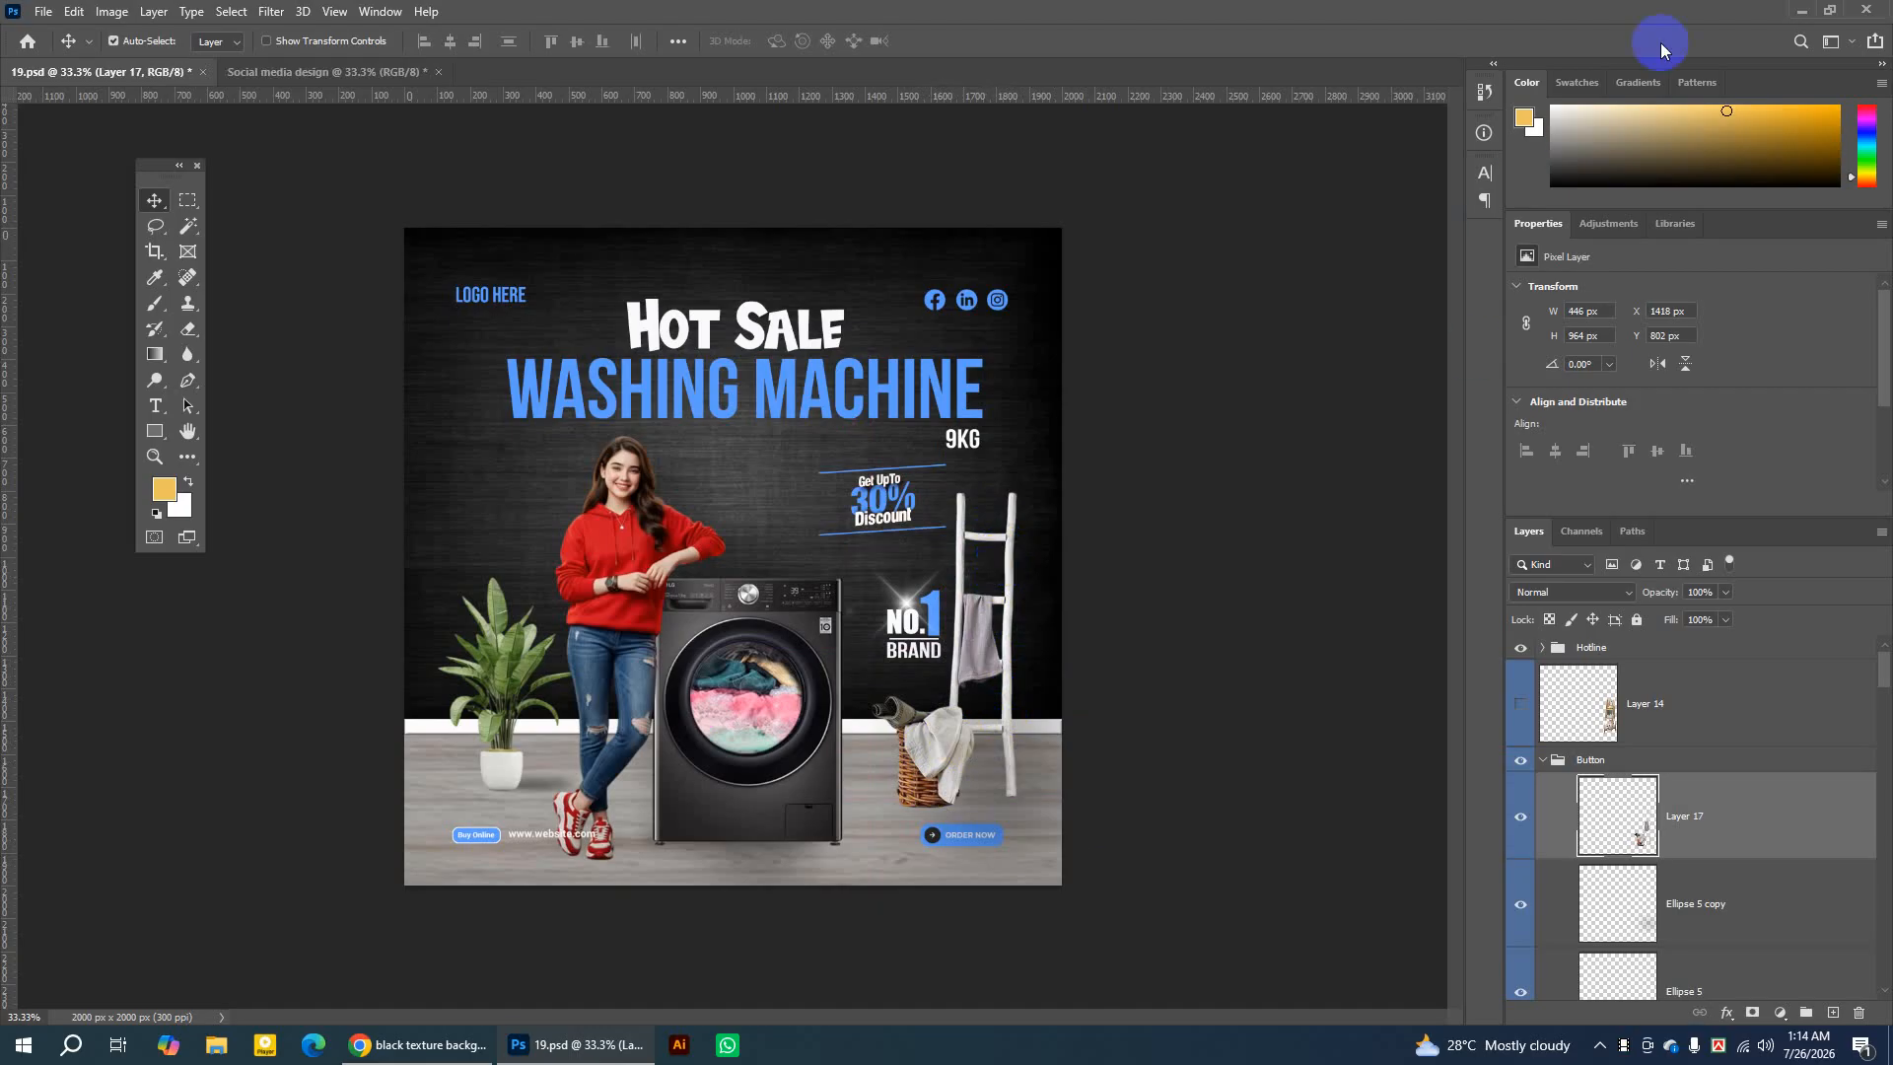
Preview the desktop file 2a3640b989ce89ed9e2c195c8e9e40d7.png to examine the ladder's source image, close it and return to a maximised Photoshop.
left_click(1798, 14)
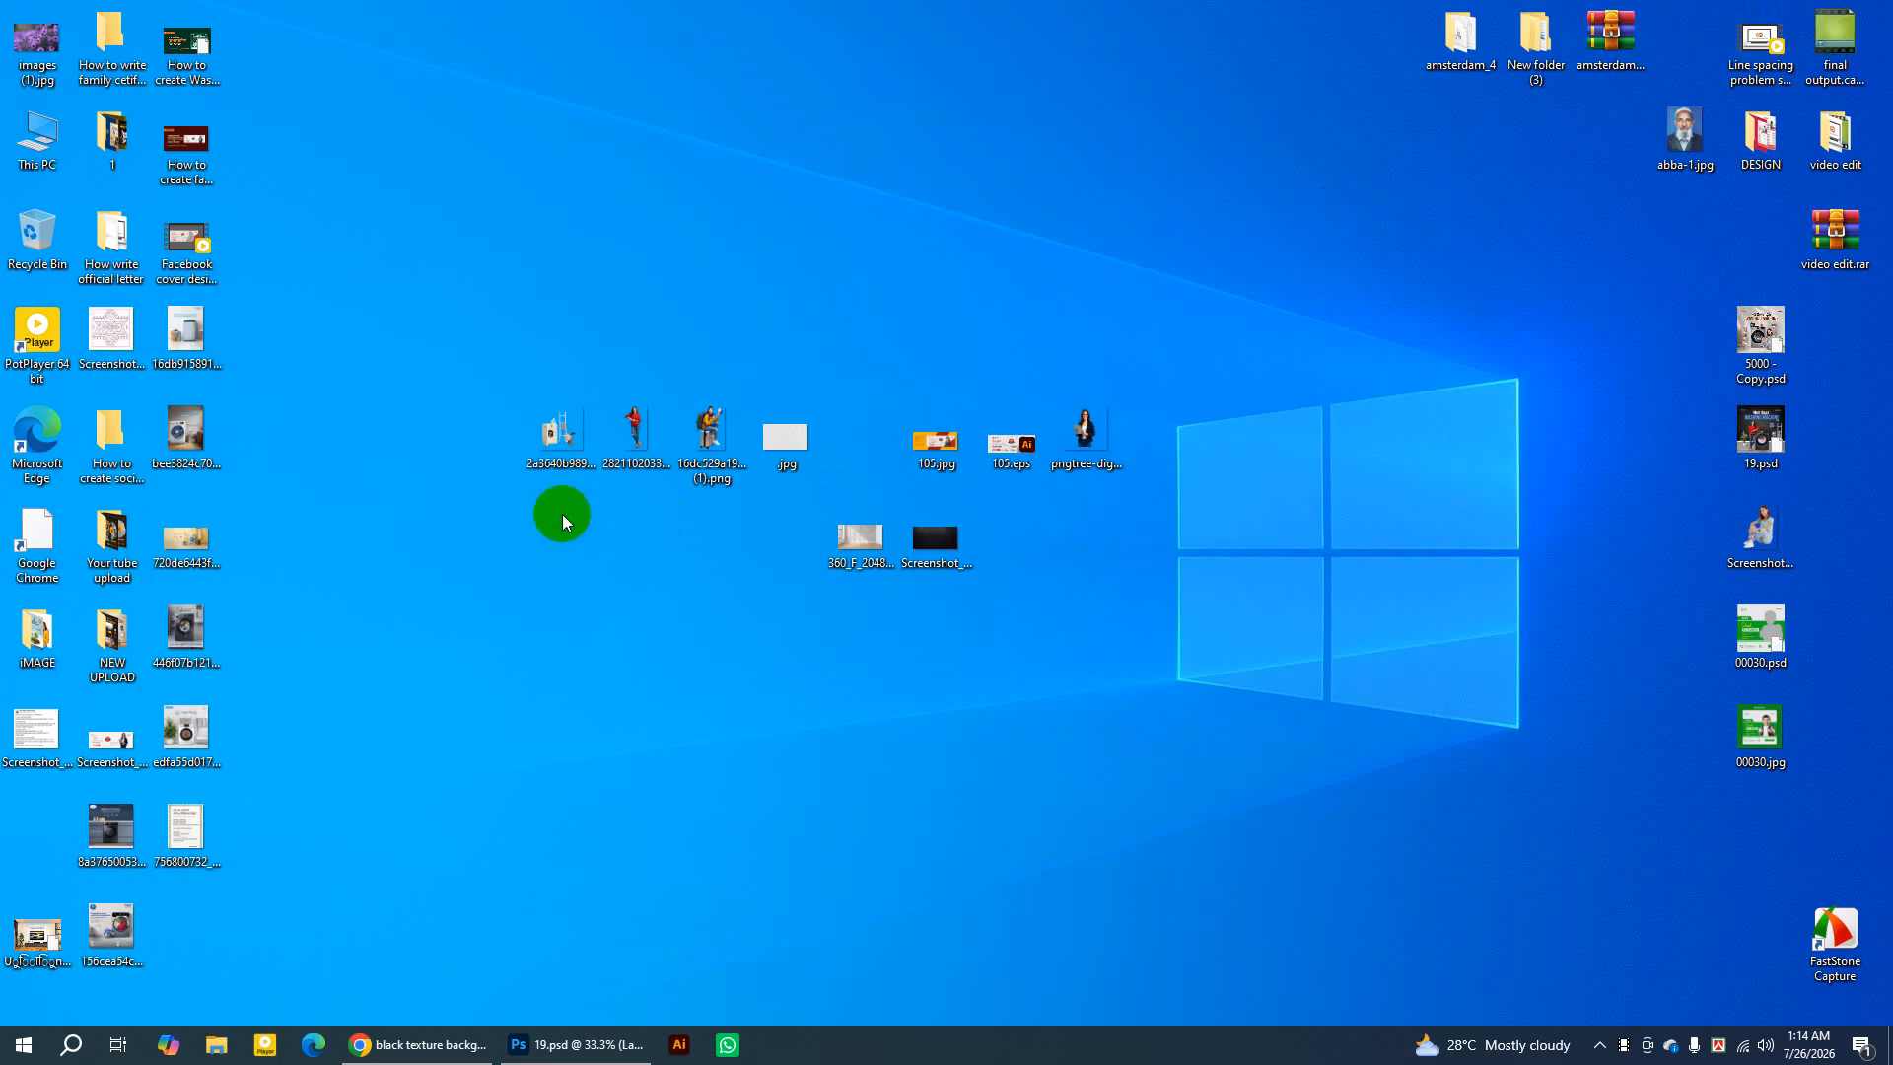
left_click(557, 438)
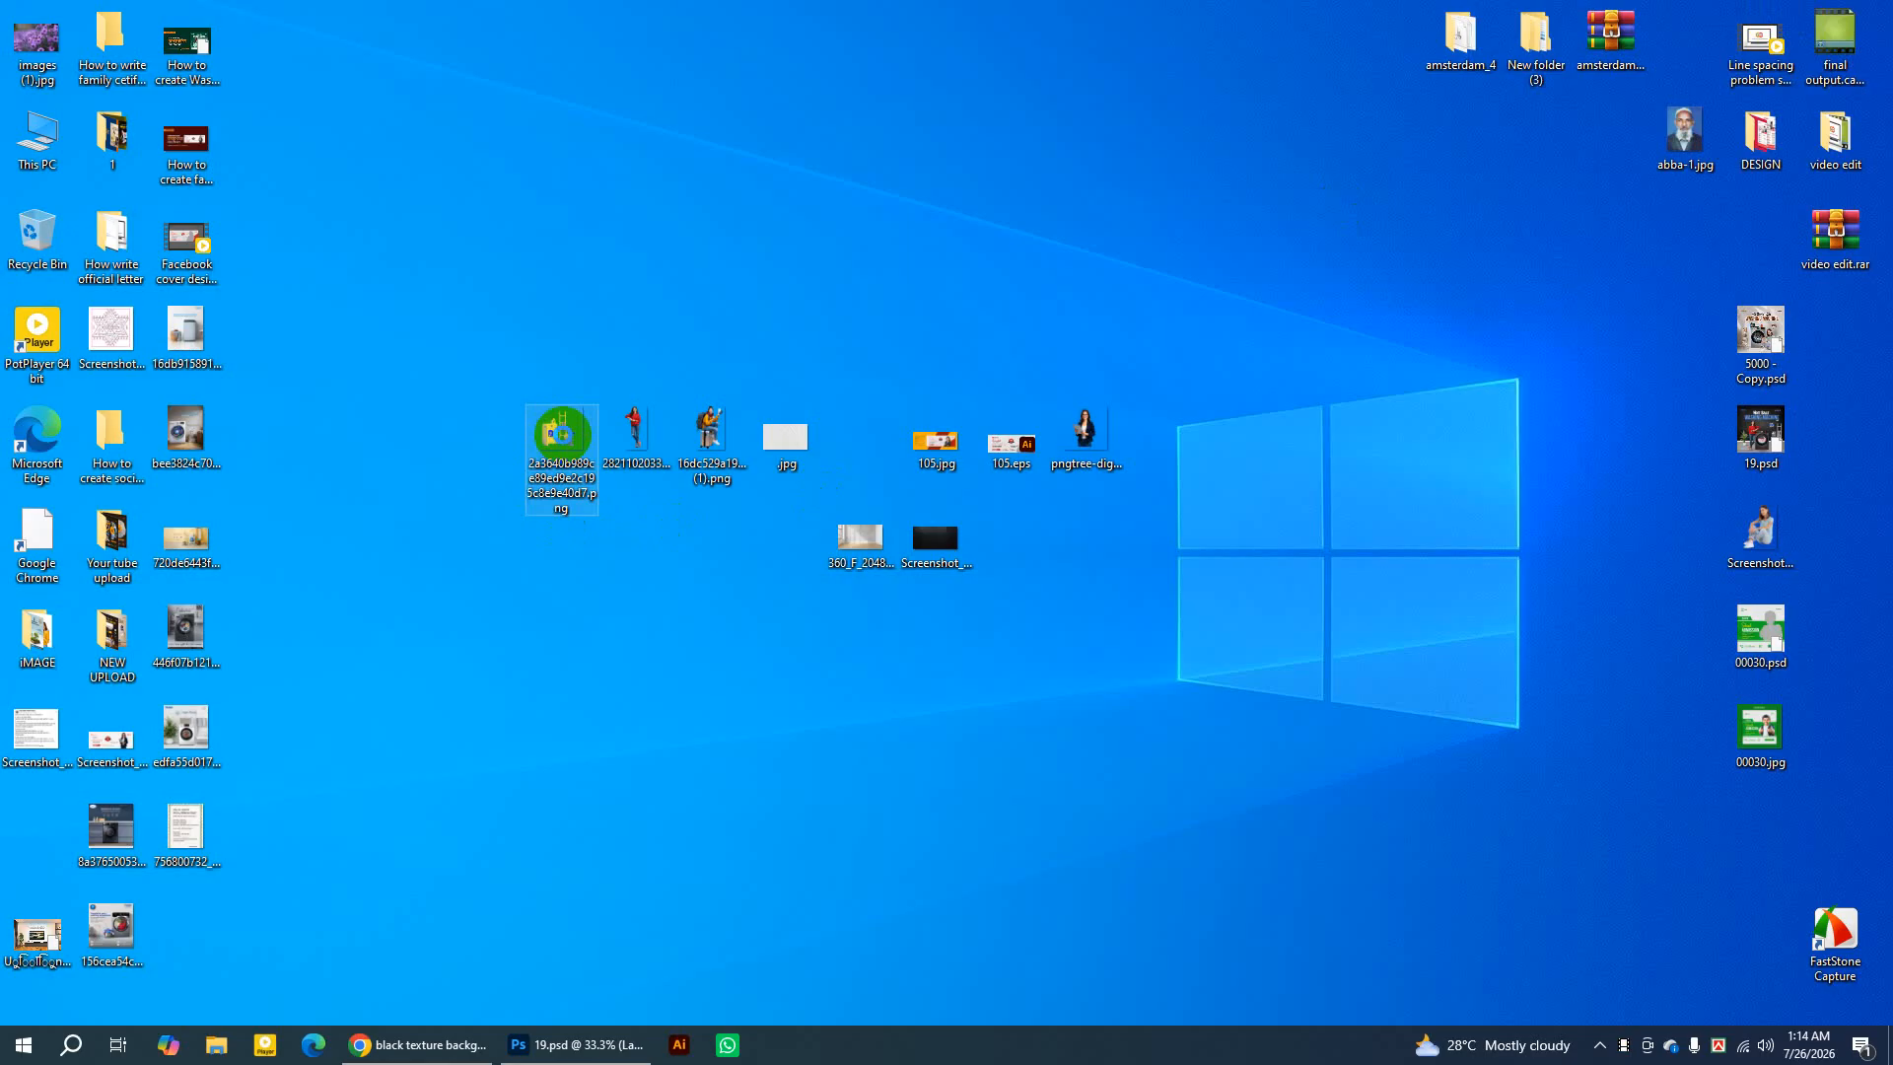
double_click(562, 441)
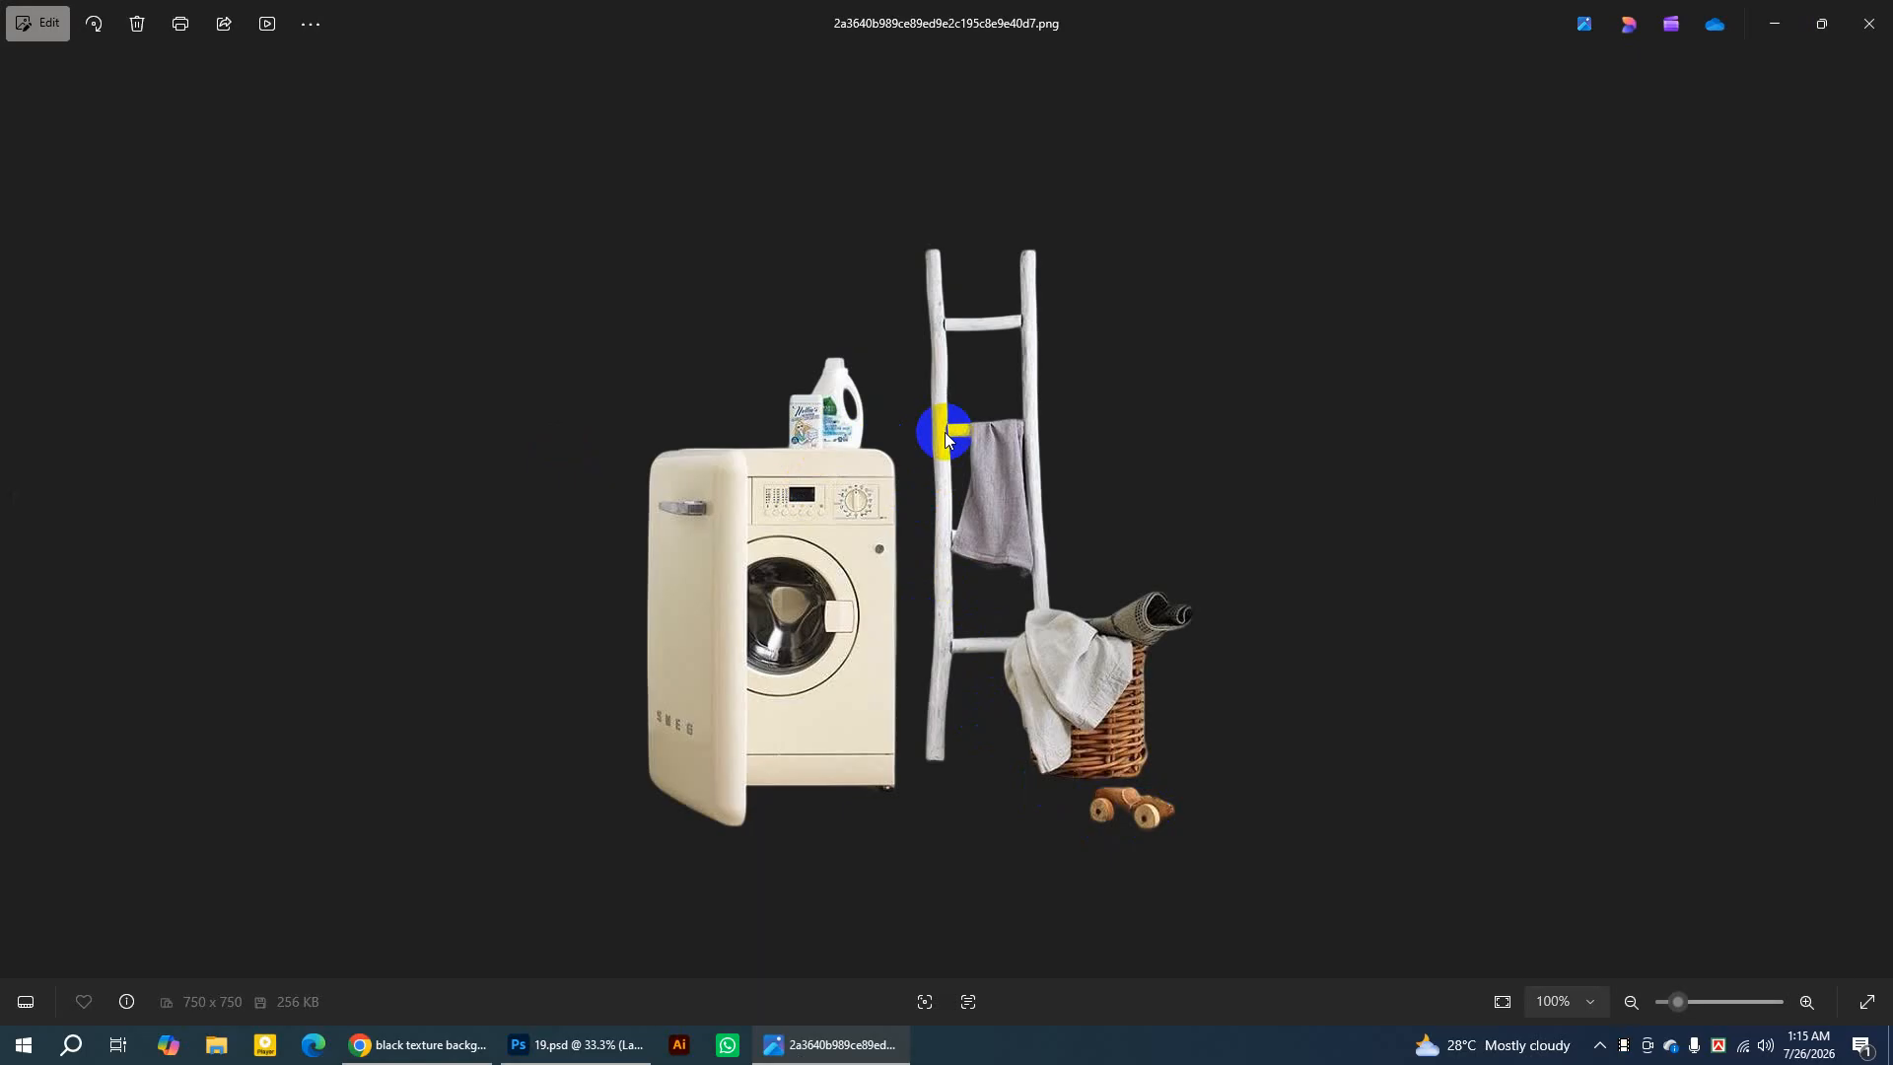
left_click(1869, 23)
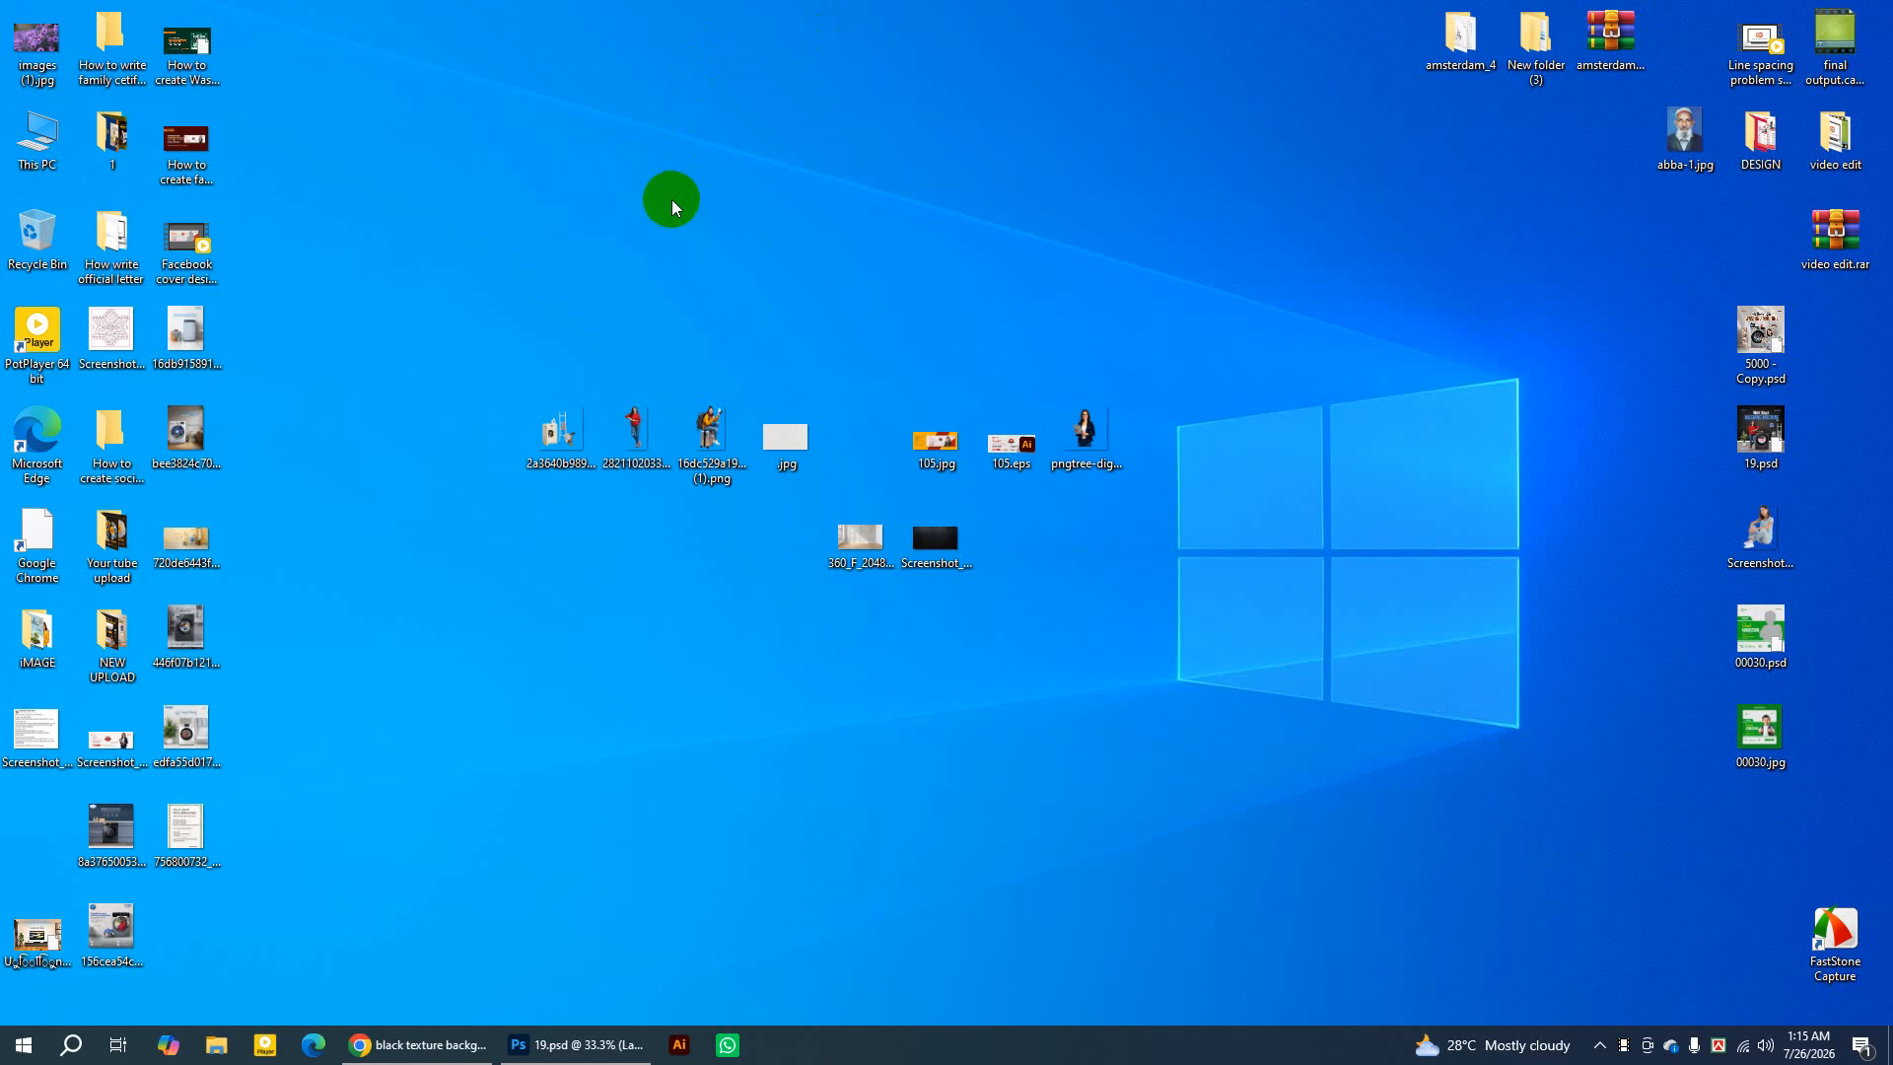
left_click(567, 1055)
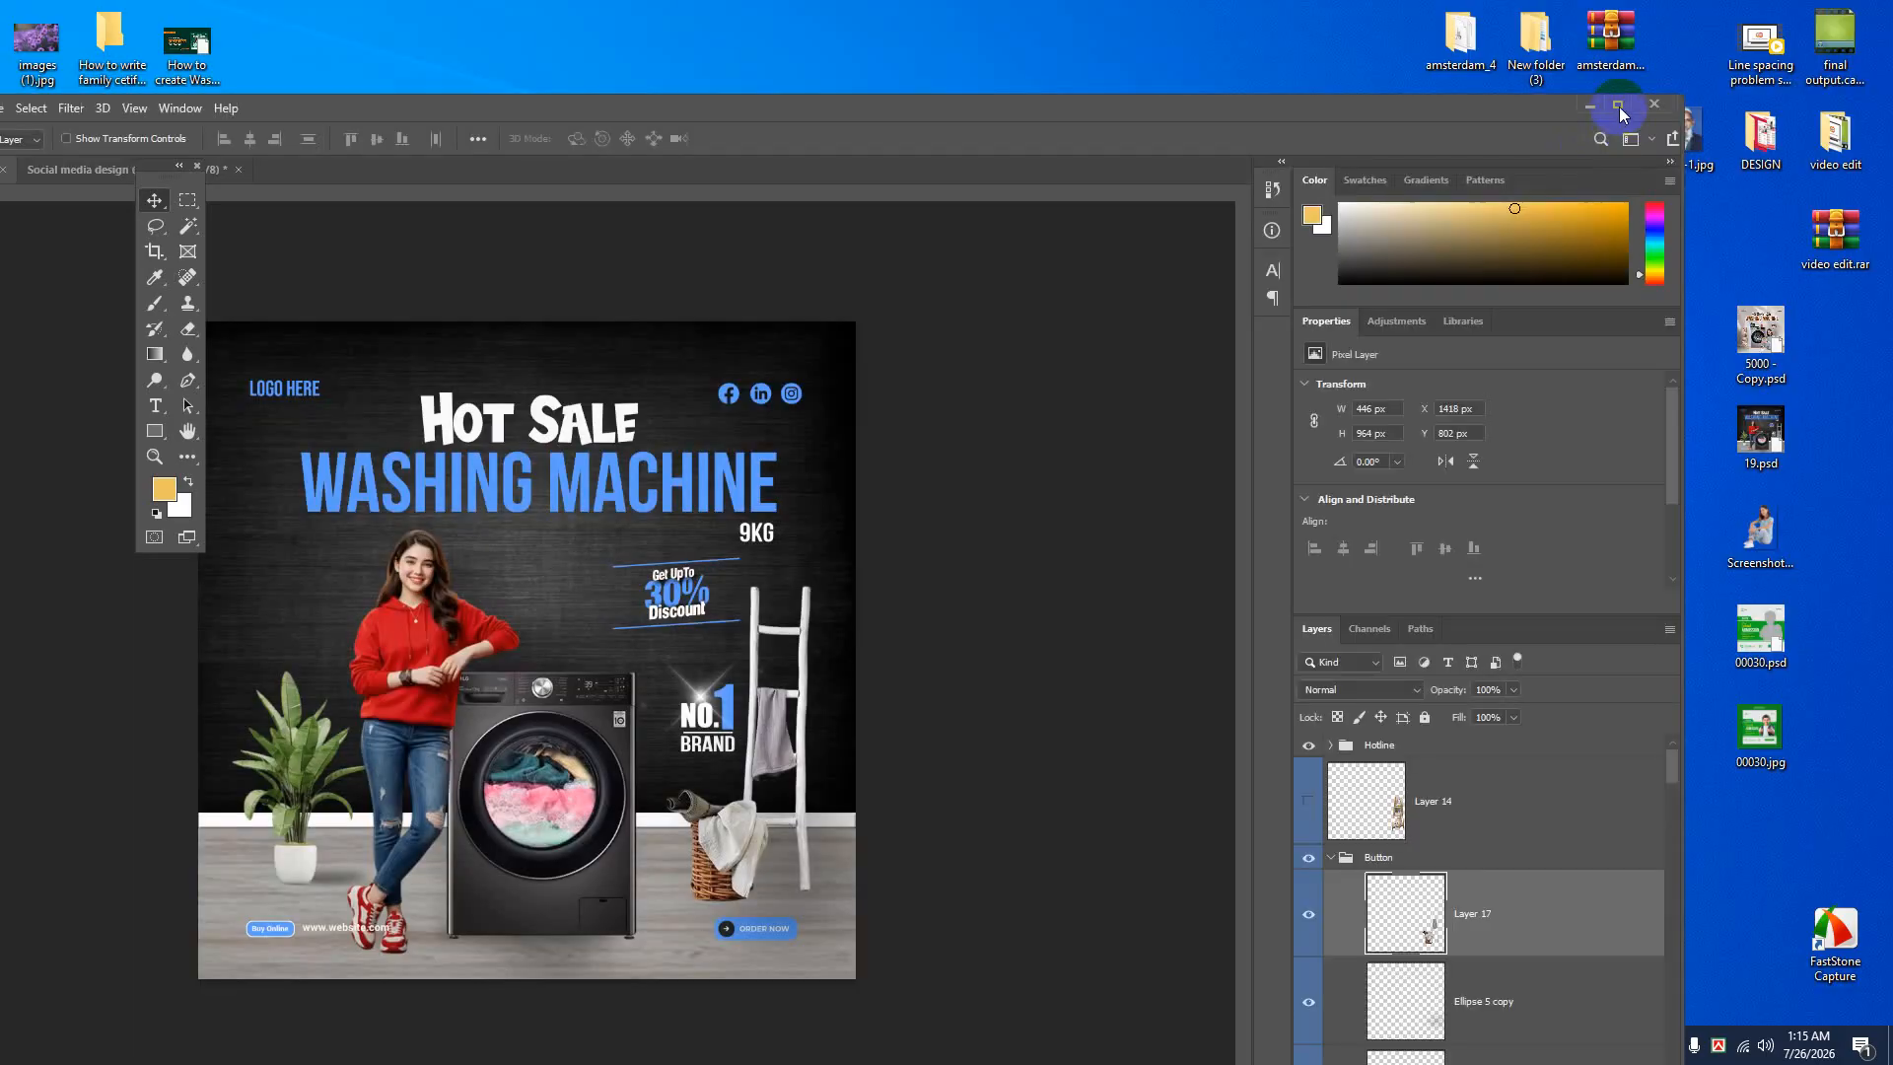
left_click(1618, 105)
Move the ladder and laundry basket to about X 1408, Y 797 px and toggle Layer 17's visibility to check it.
left_click(155, 198)
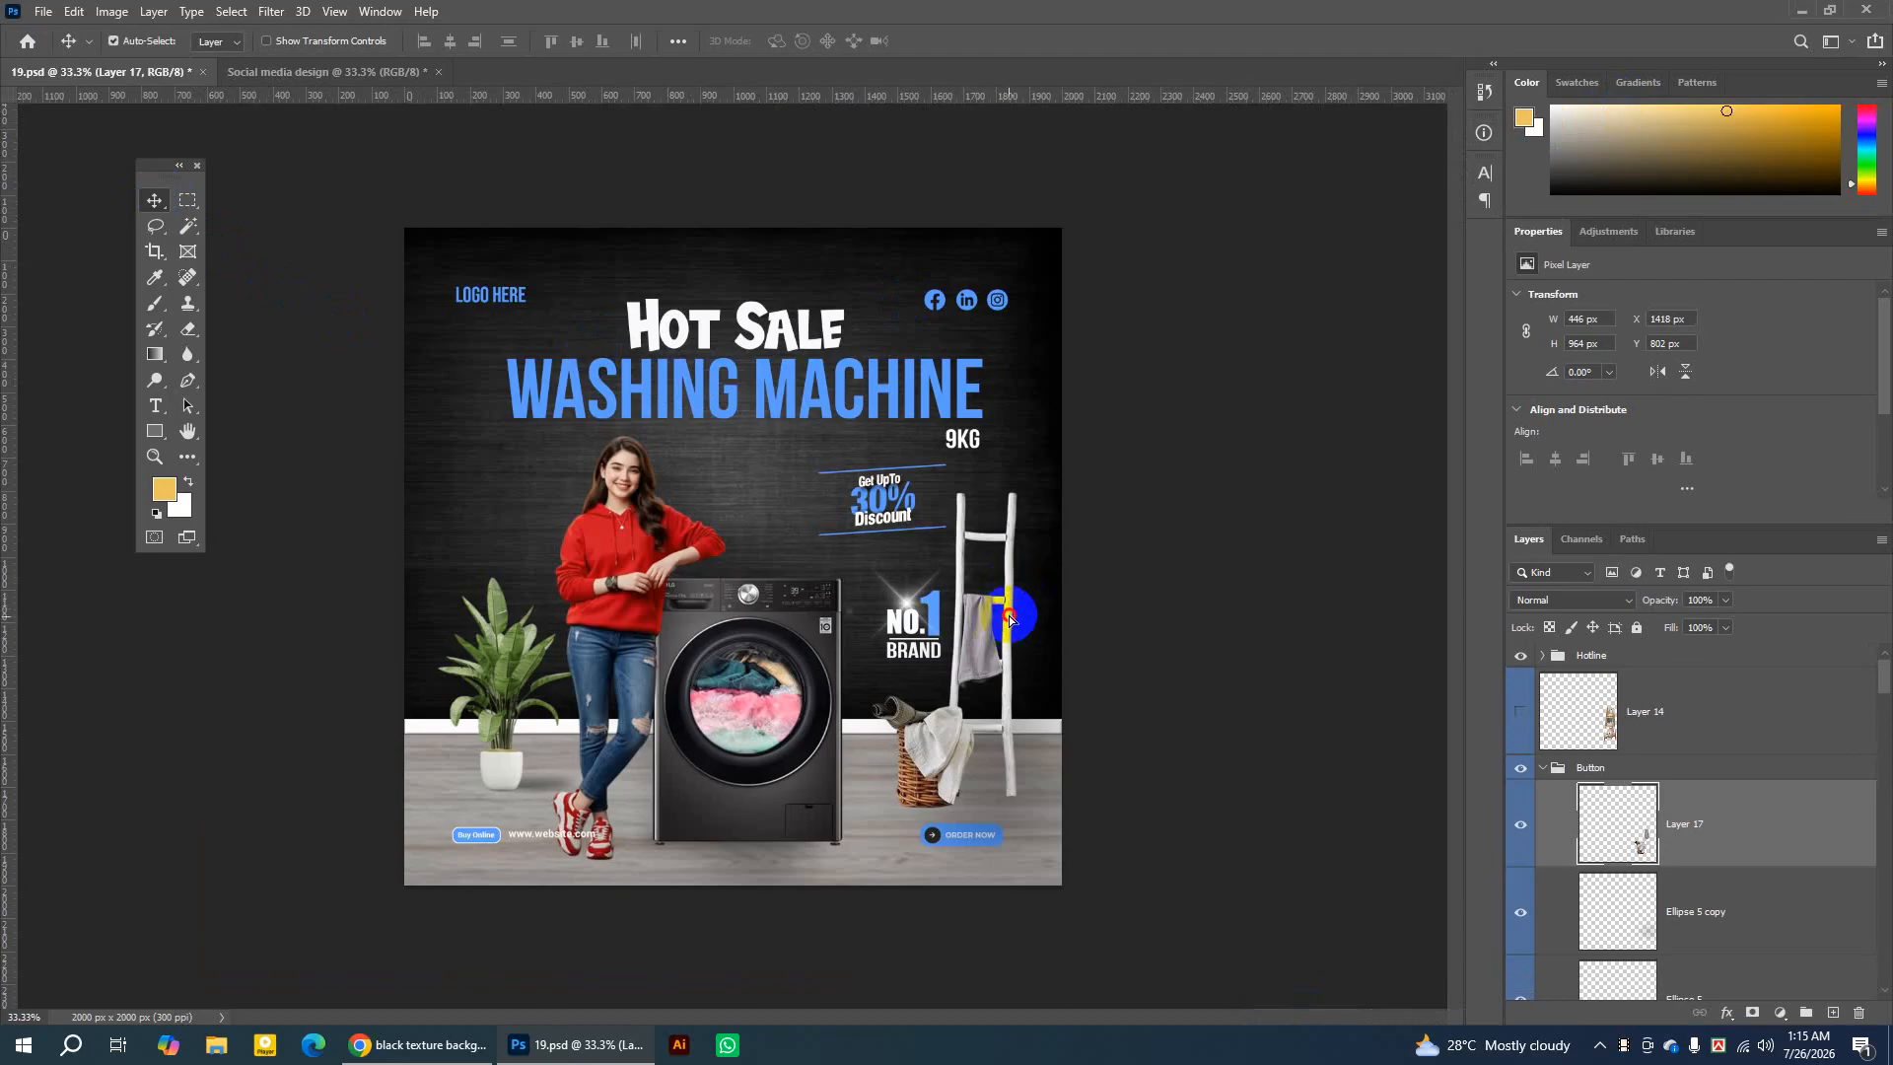
left_click_drag(1003, 626, 1000, 623)
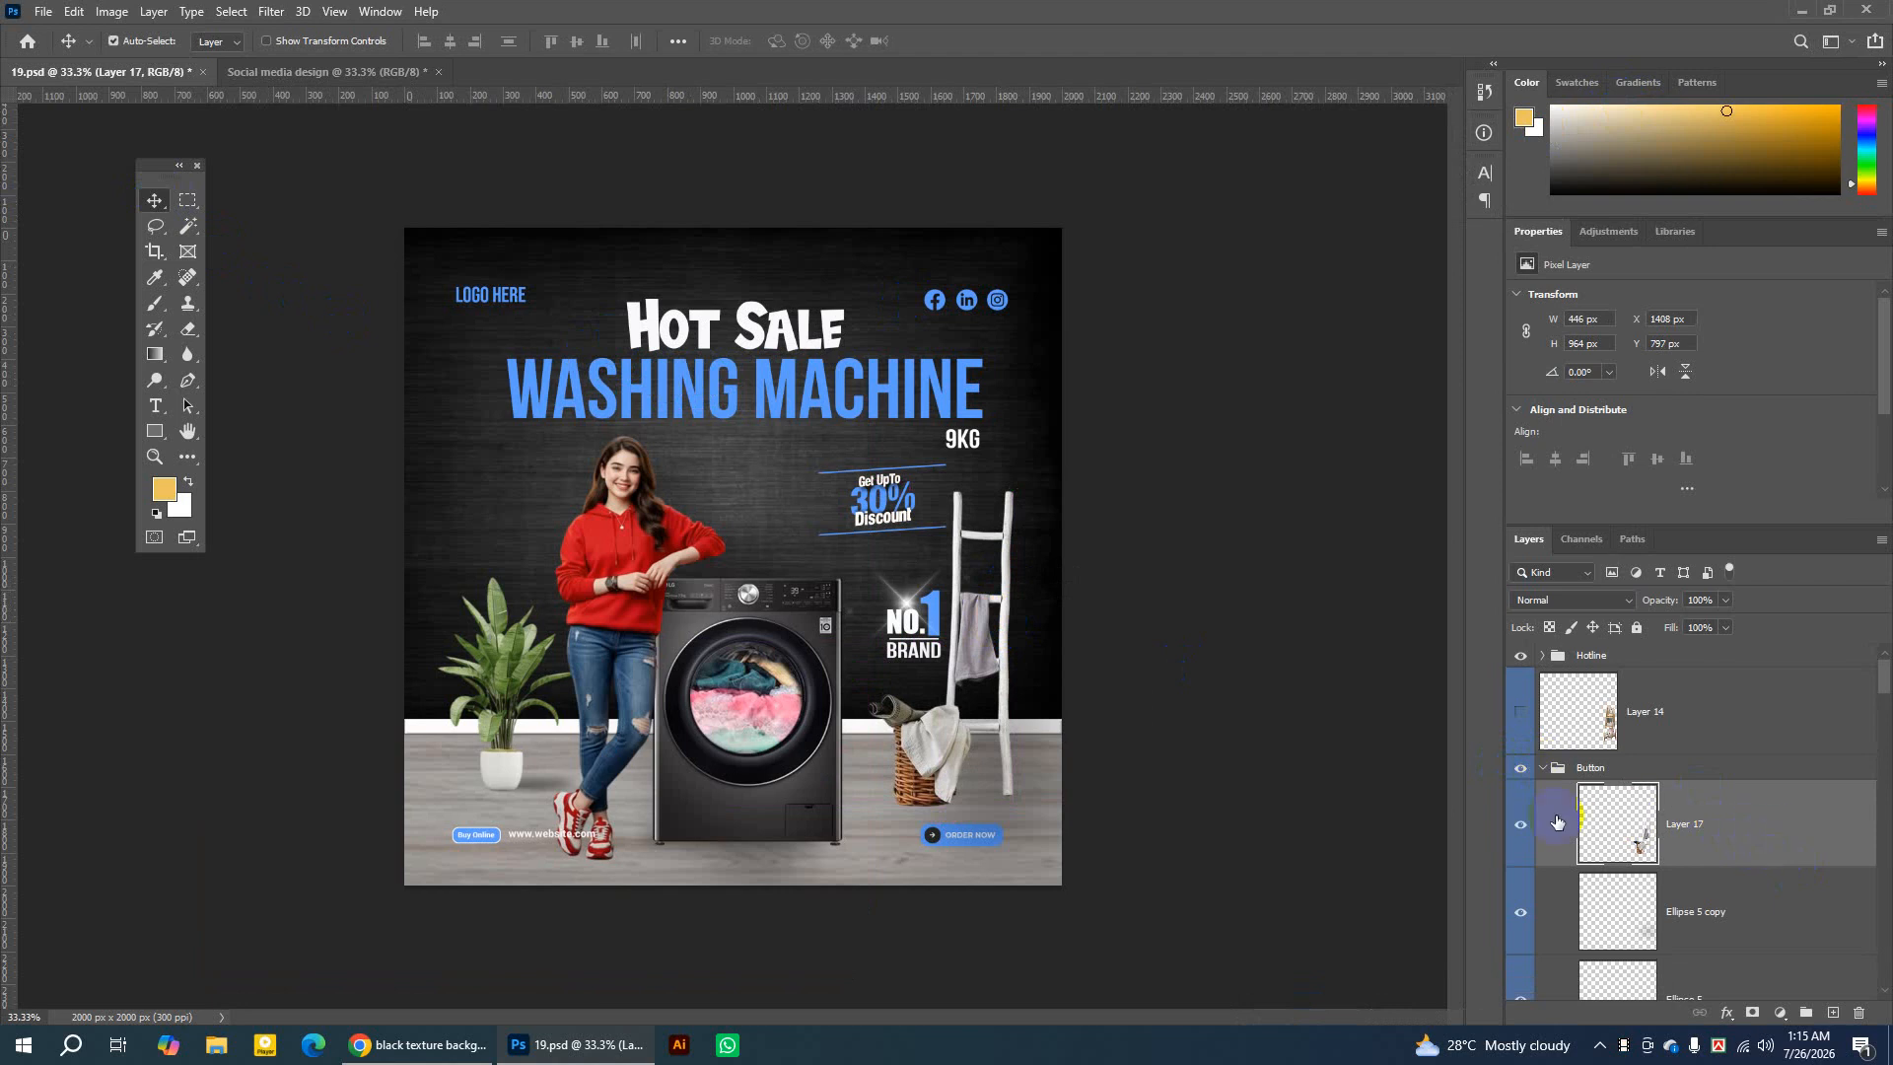
left_click(1520, 826)
left_click(1520, 826)
Collapse the Button group and toggle the visibility of the group and Layer 14 to check their contents.
left_click_drag(1750, 824, 1576, 779)
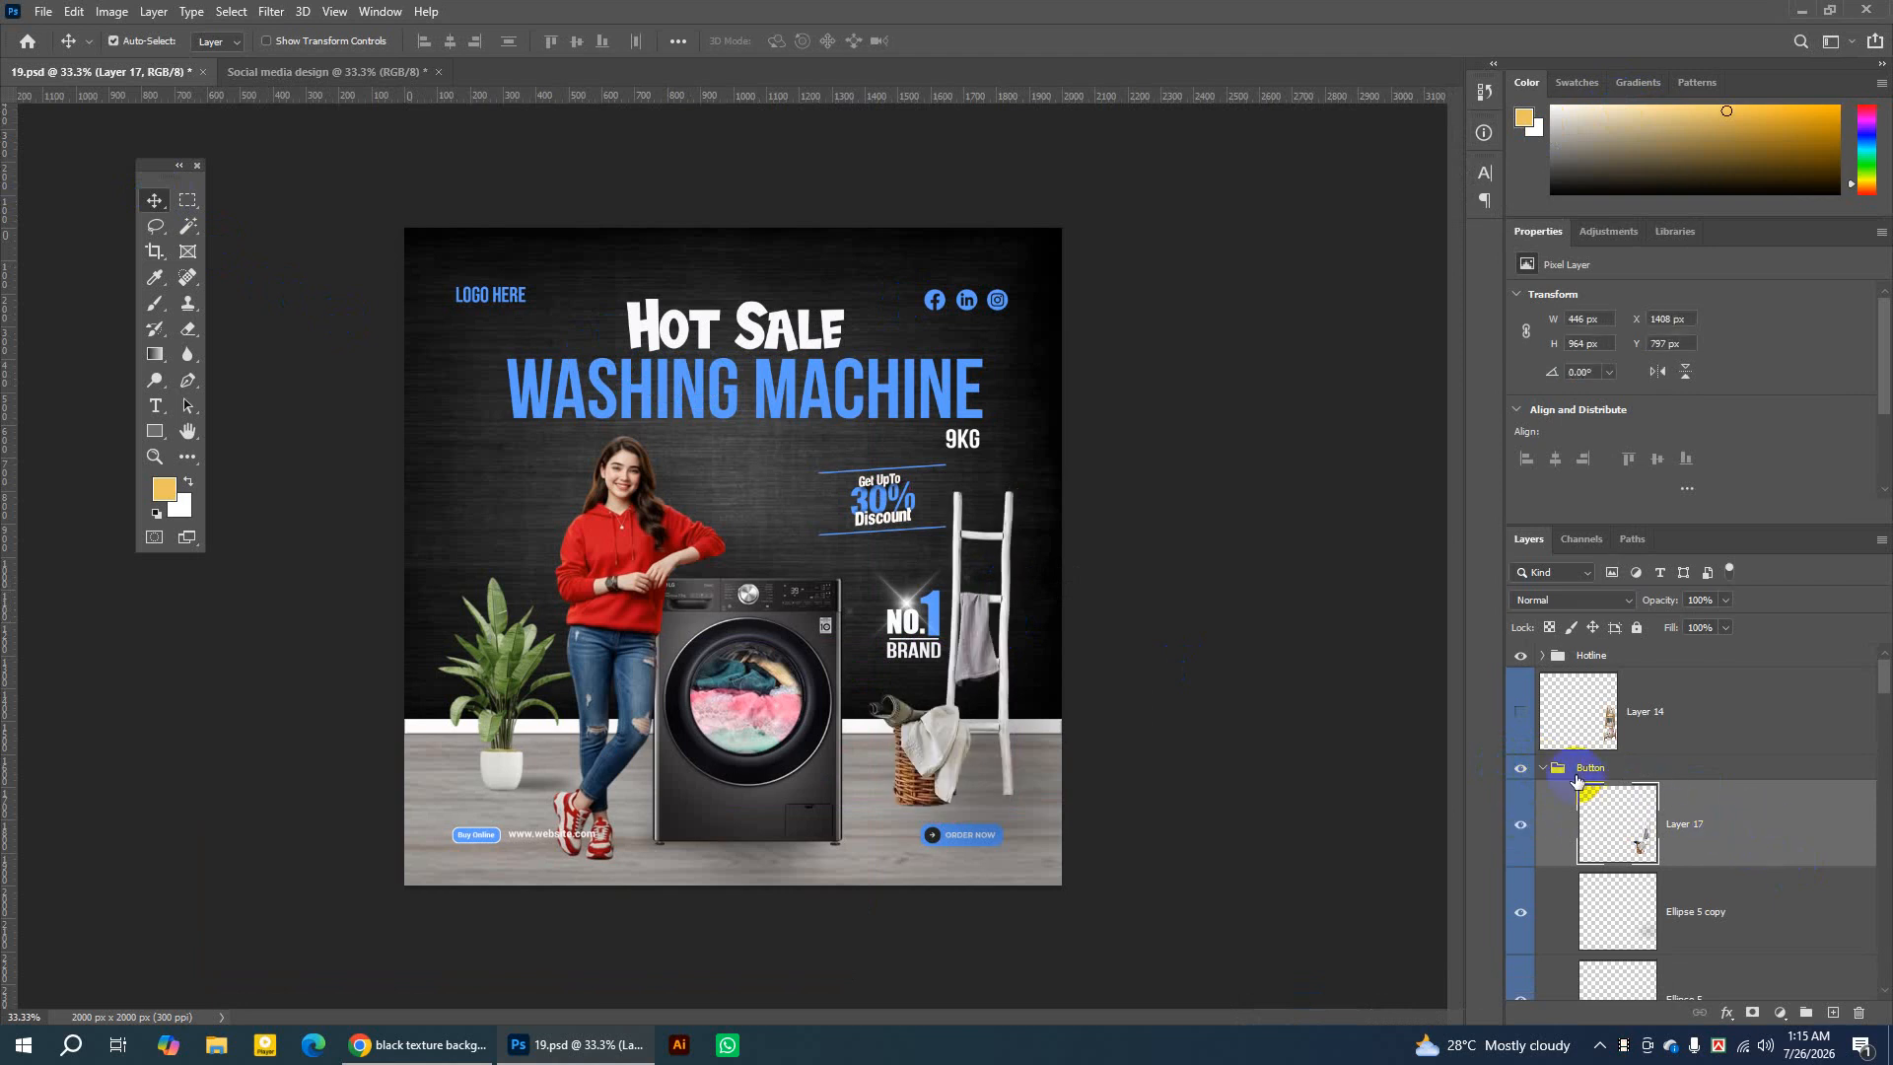
left_click(1520, 769)
left_click(1520, 769)
left_click(1544, 770)
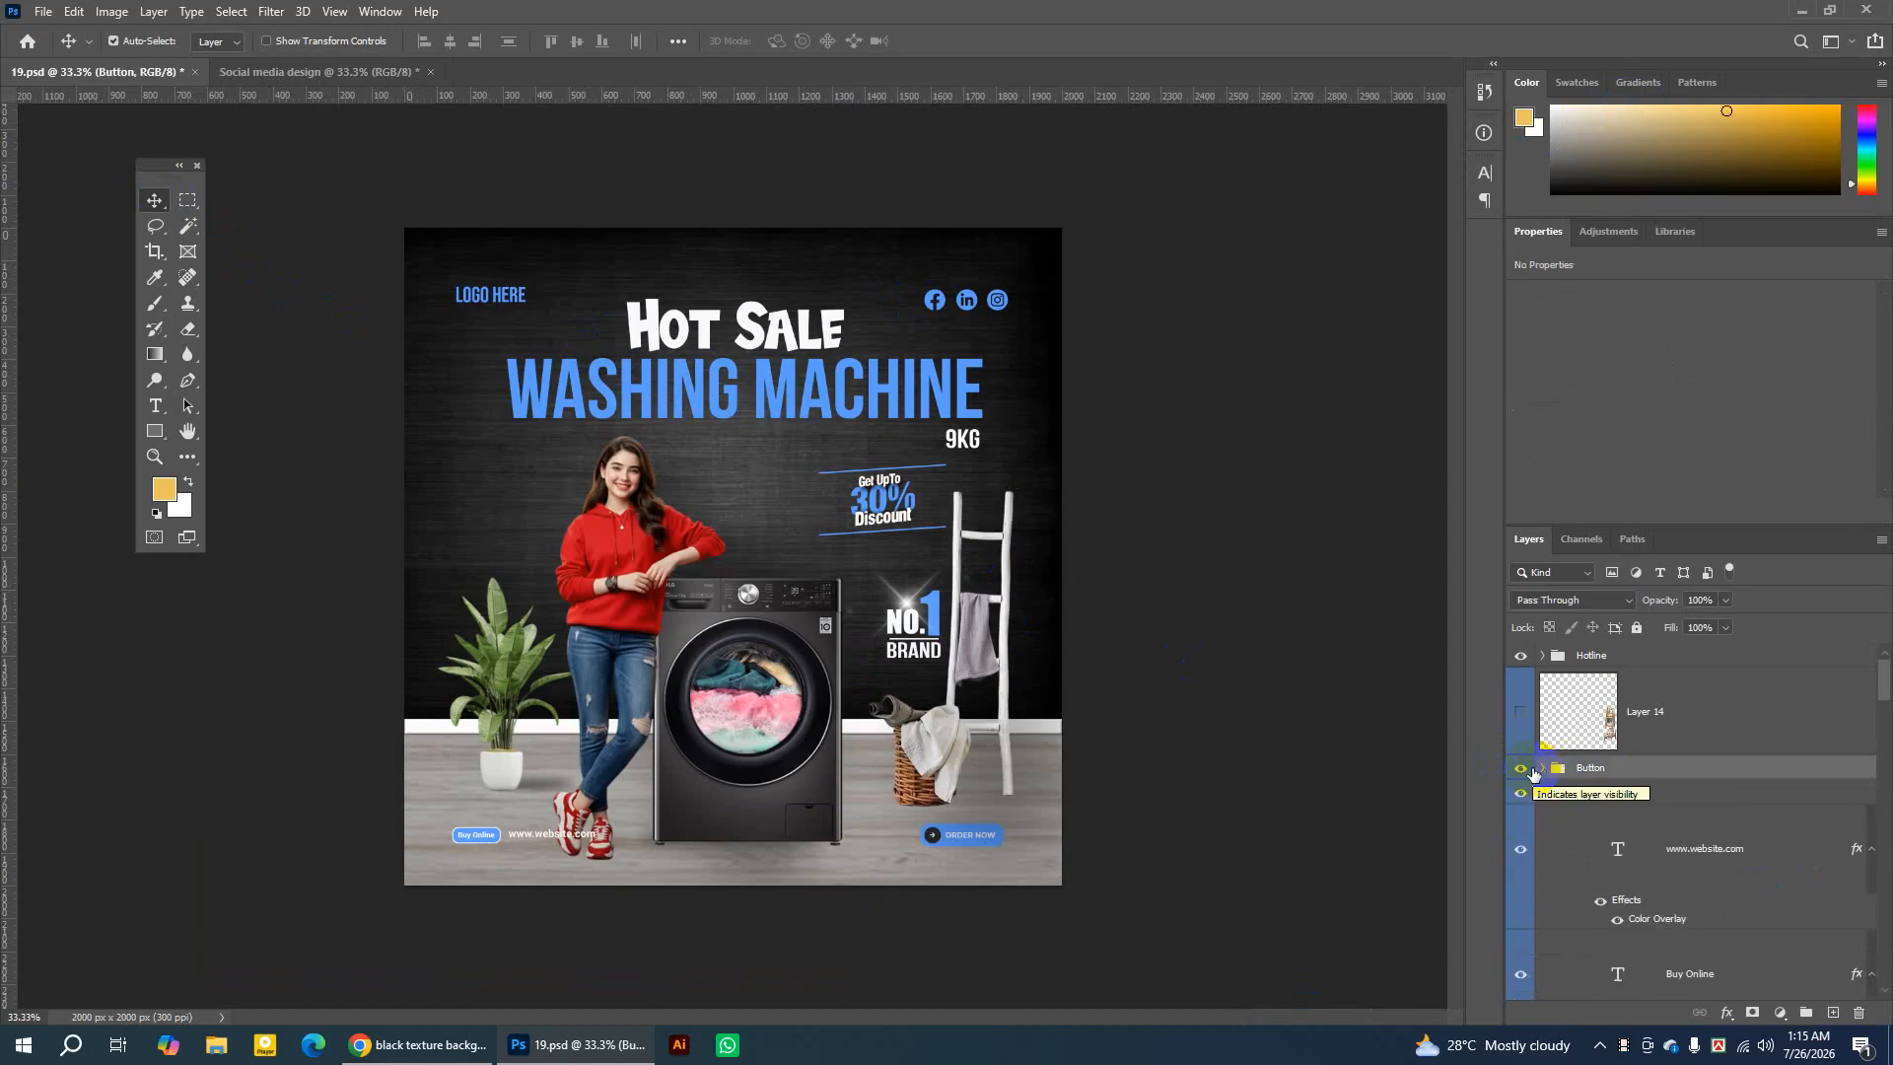
left_click(1640, 772)
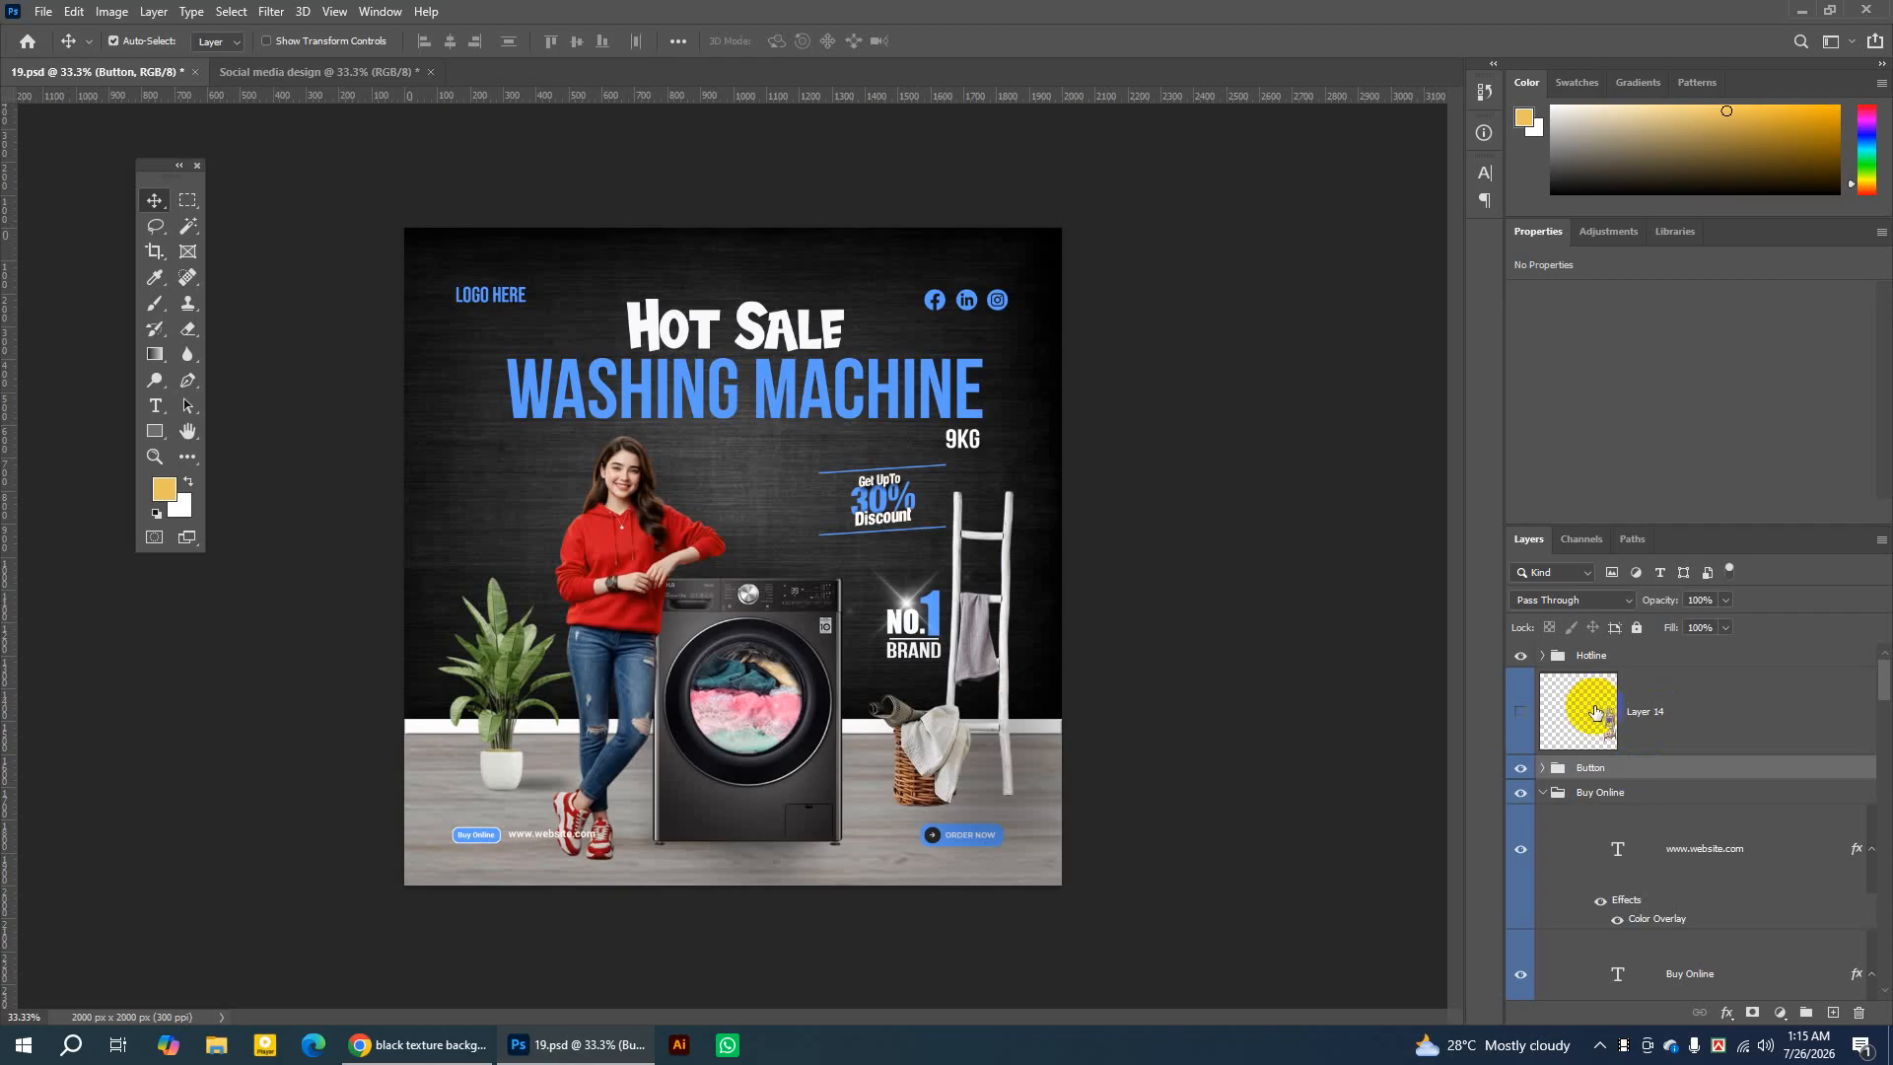
left_click(1526, 718)
left_click(1527, 718)
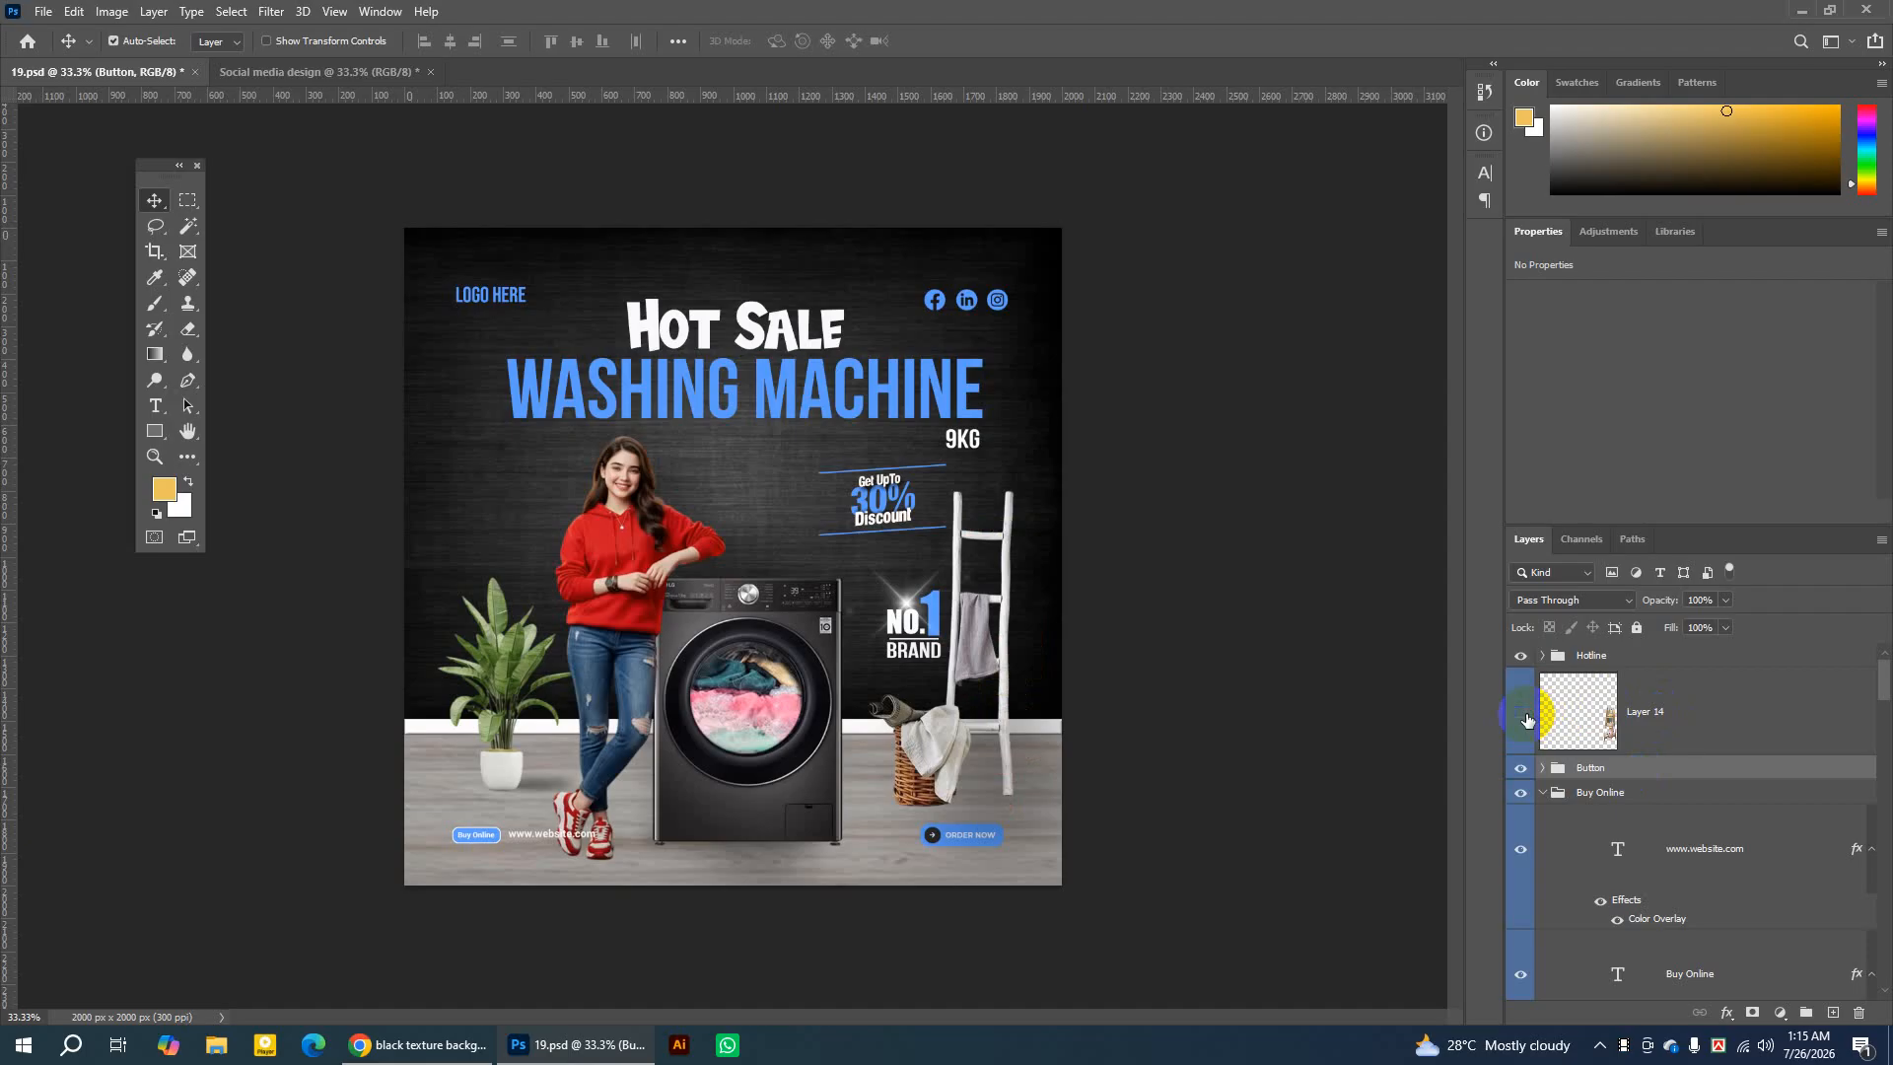
left_click(1520, 769)
left_click(1519, 771)
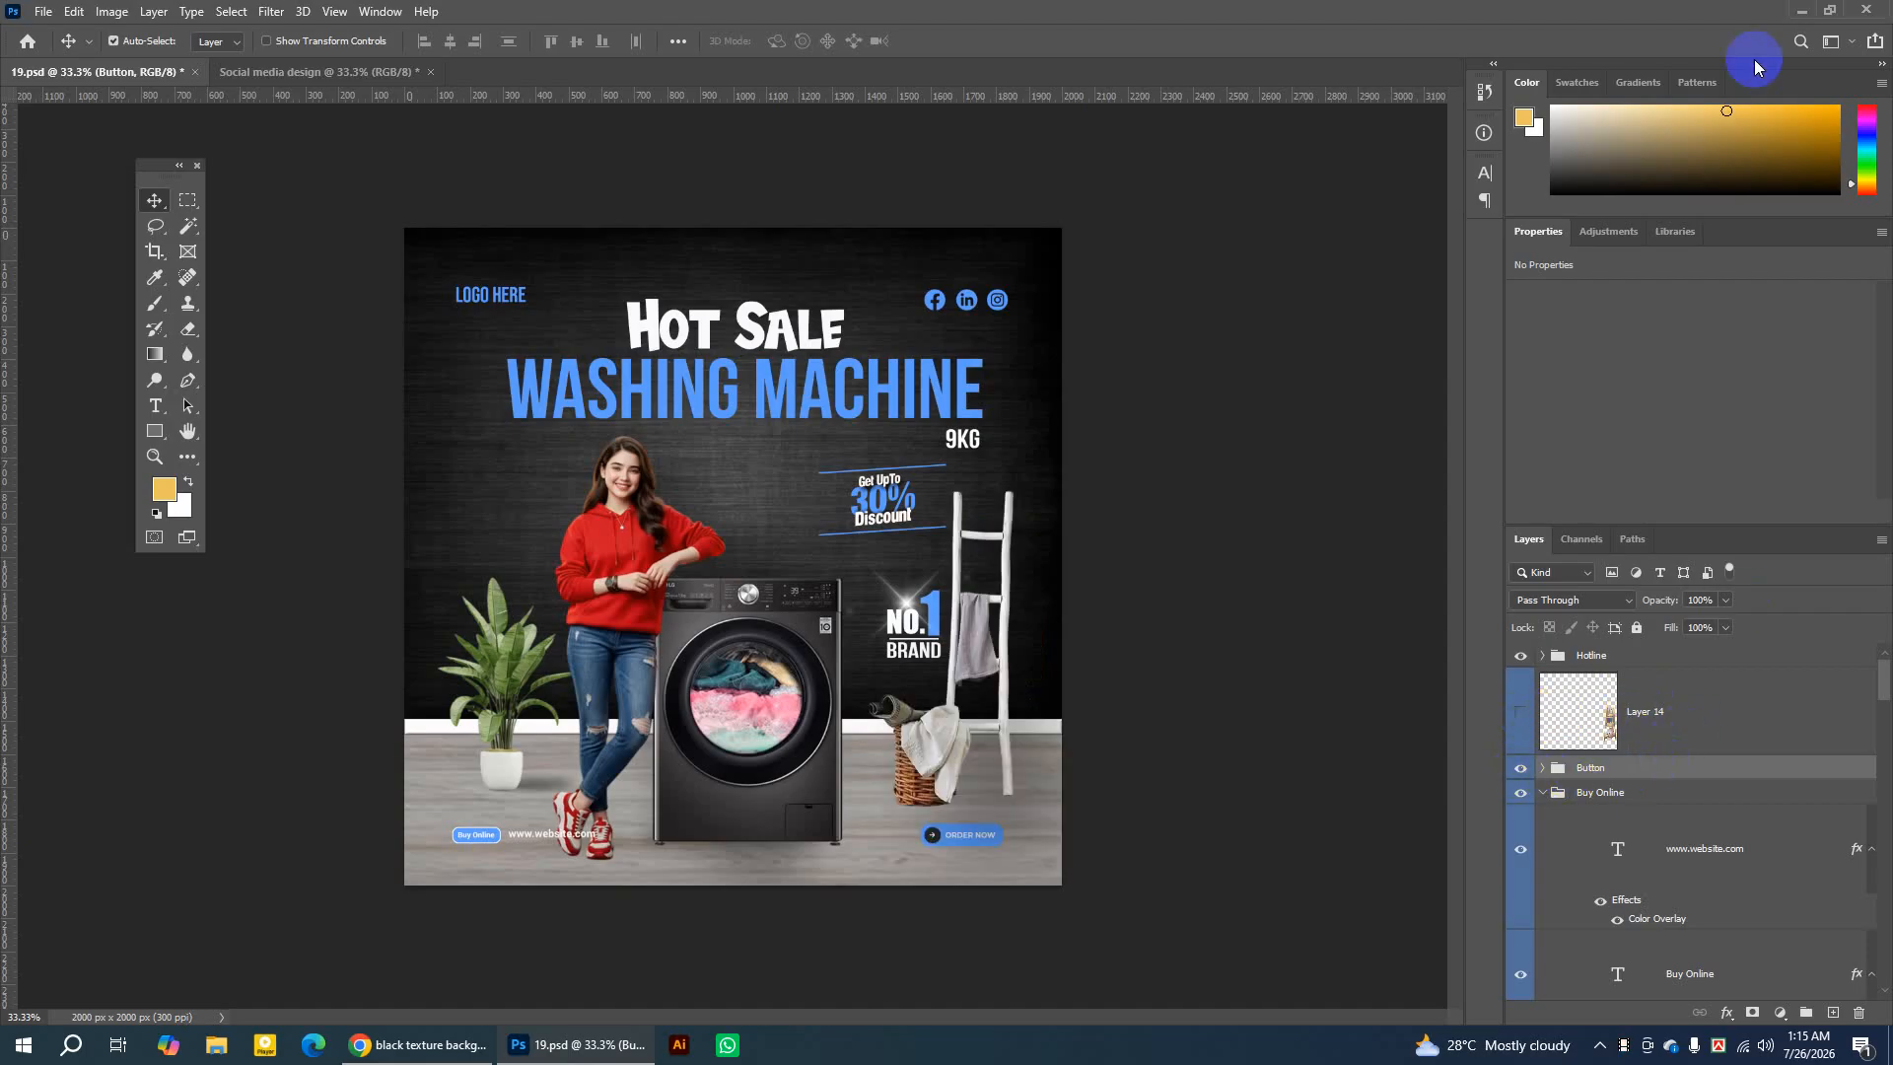
Open 2a3640b989ce89ed9e2c195c8e9e40d7.png from the desktop as a separate document in Photoshop.
left_click(248, 73)
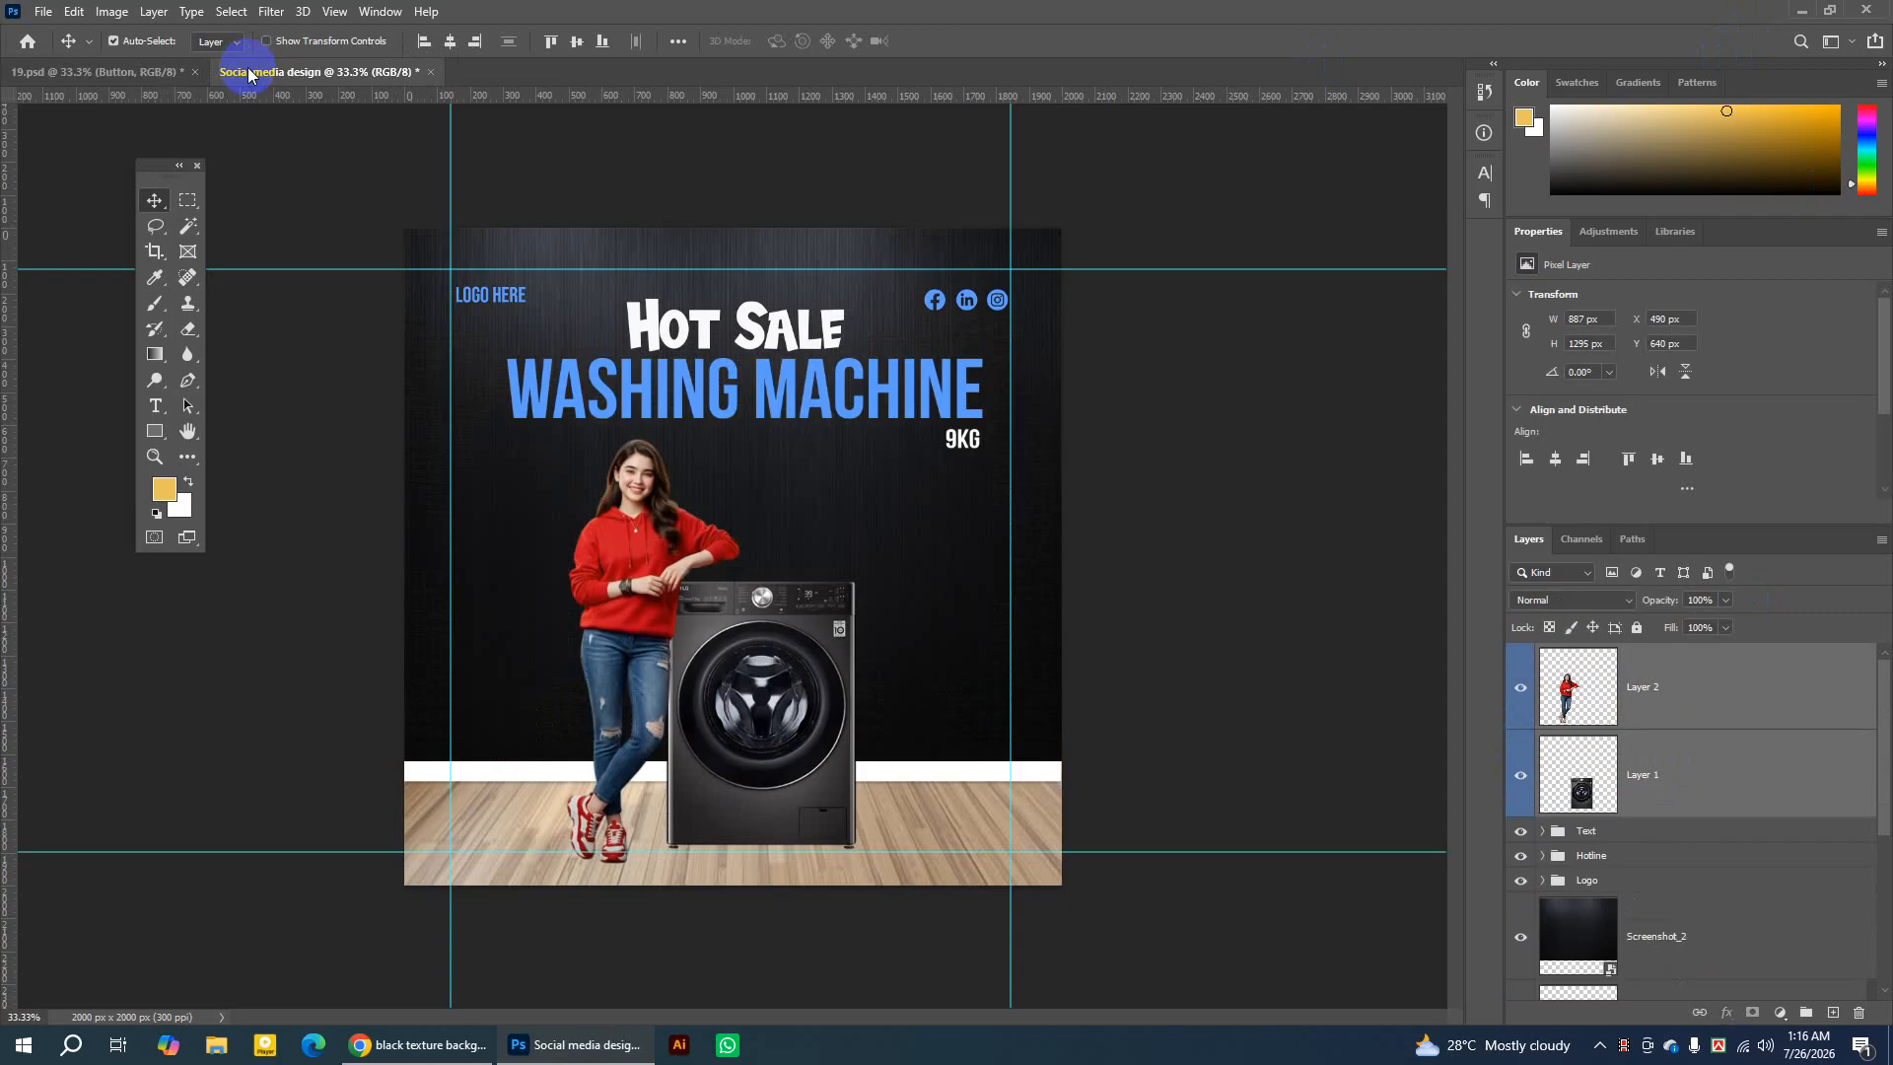
left_click(1802, 16)
left_click_drag(558, 436, 809, 88)
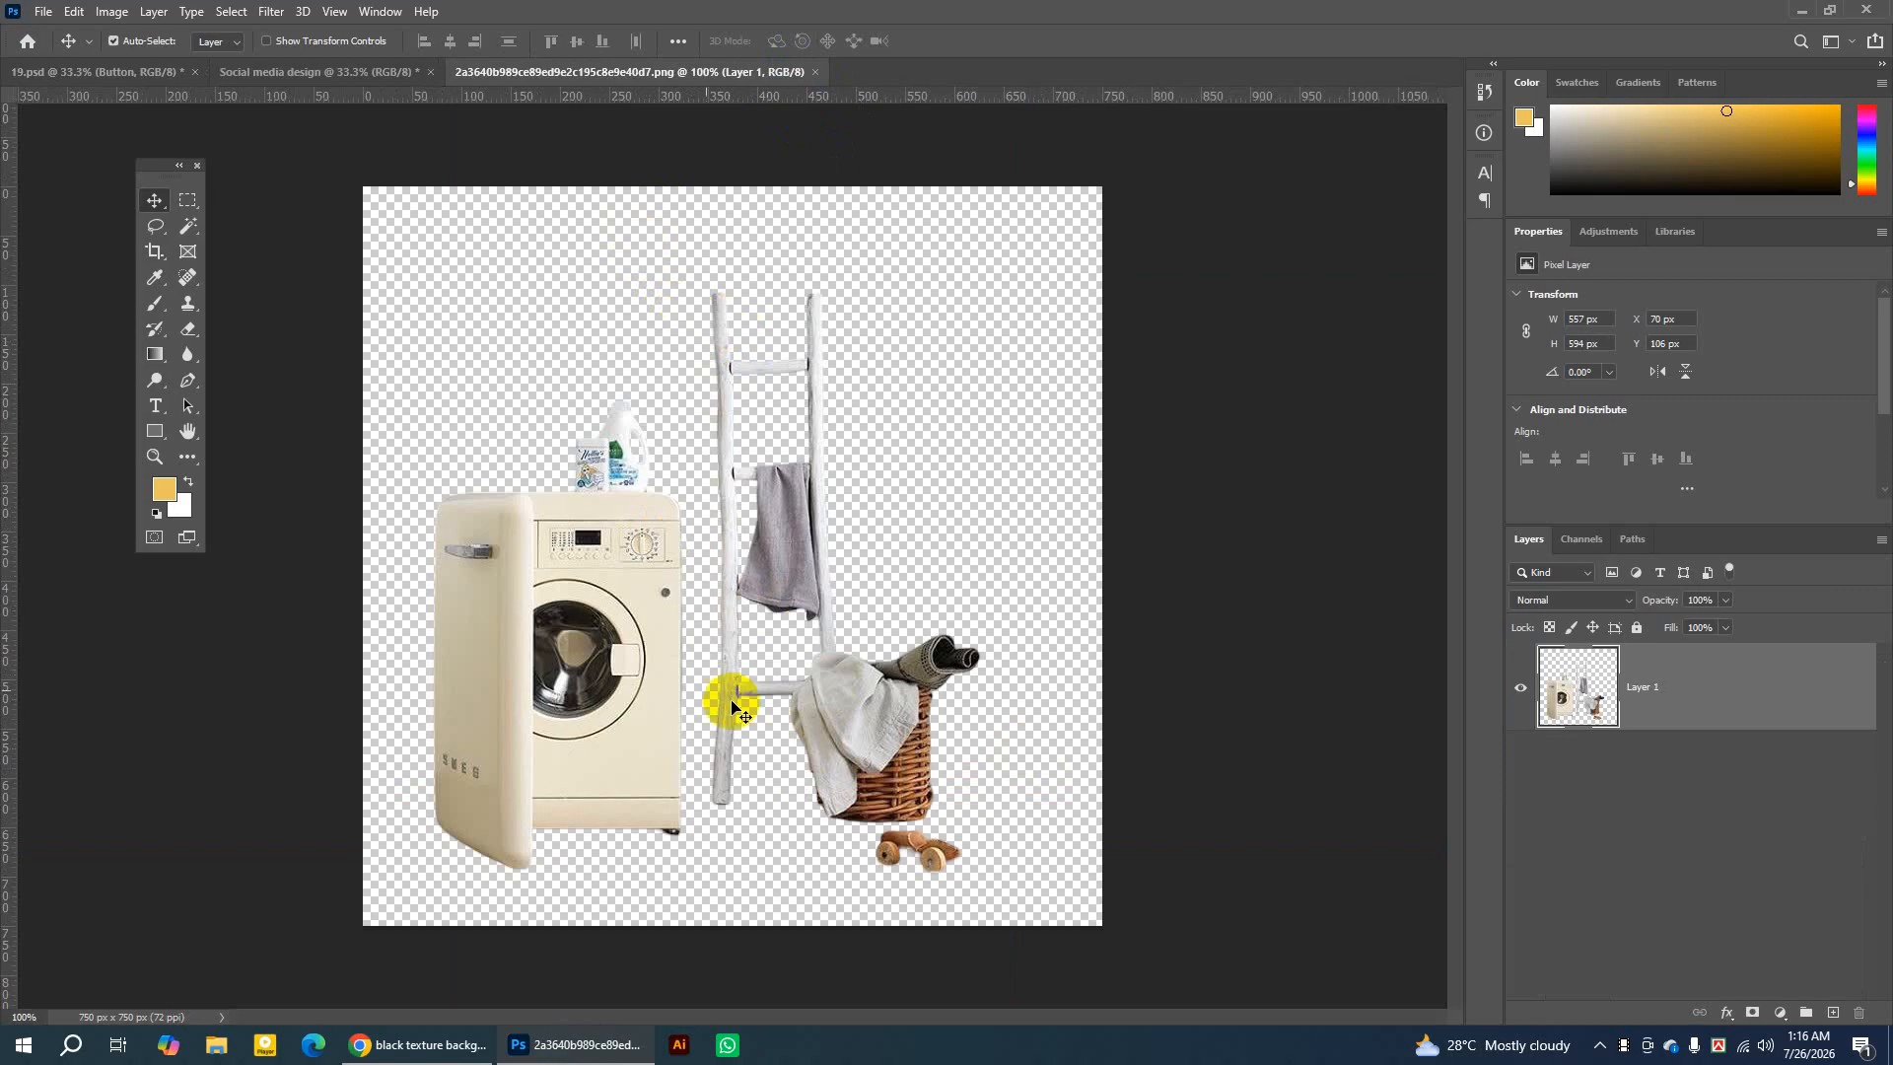
Outline the ladder with the laundry basket using a freehand Lasso selection, leaving out the washing machine and the brown items below the basket.
left_click(589, 680)
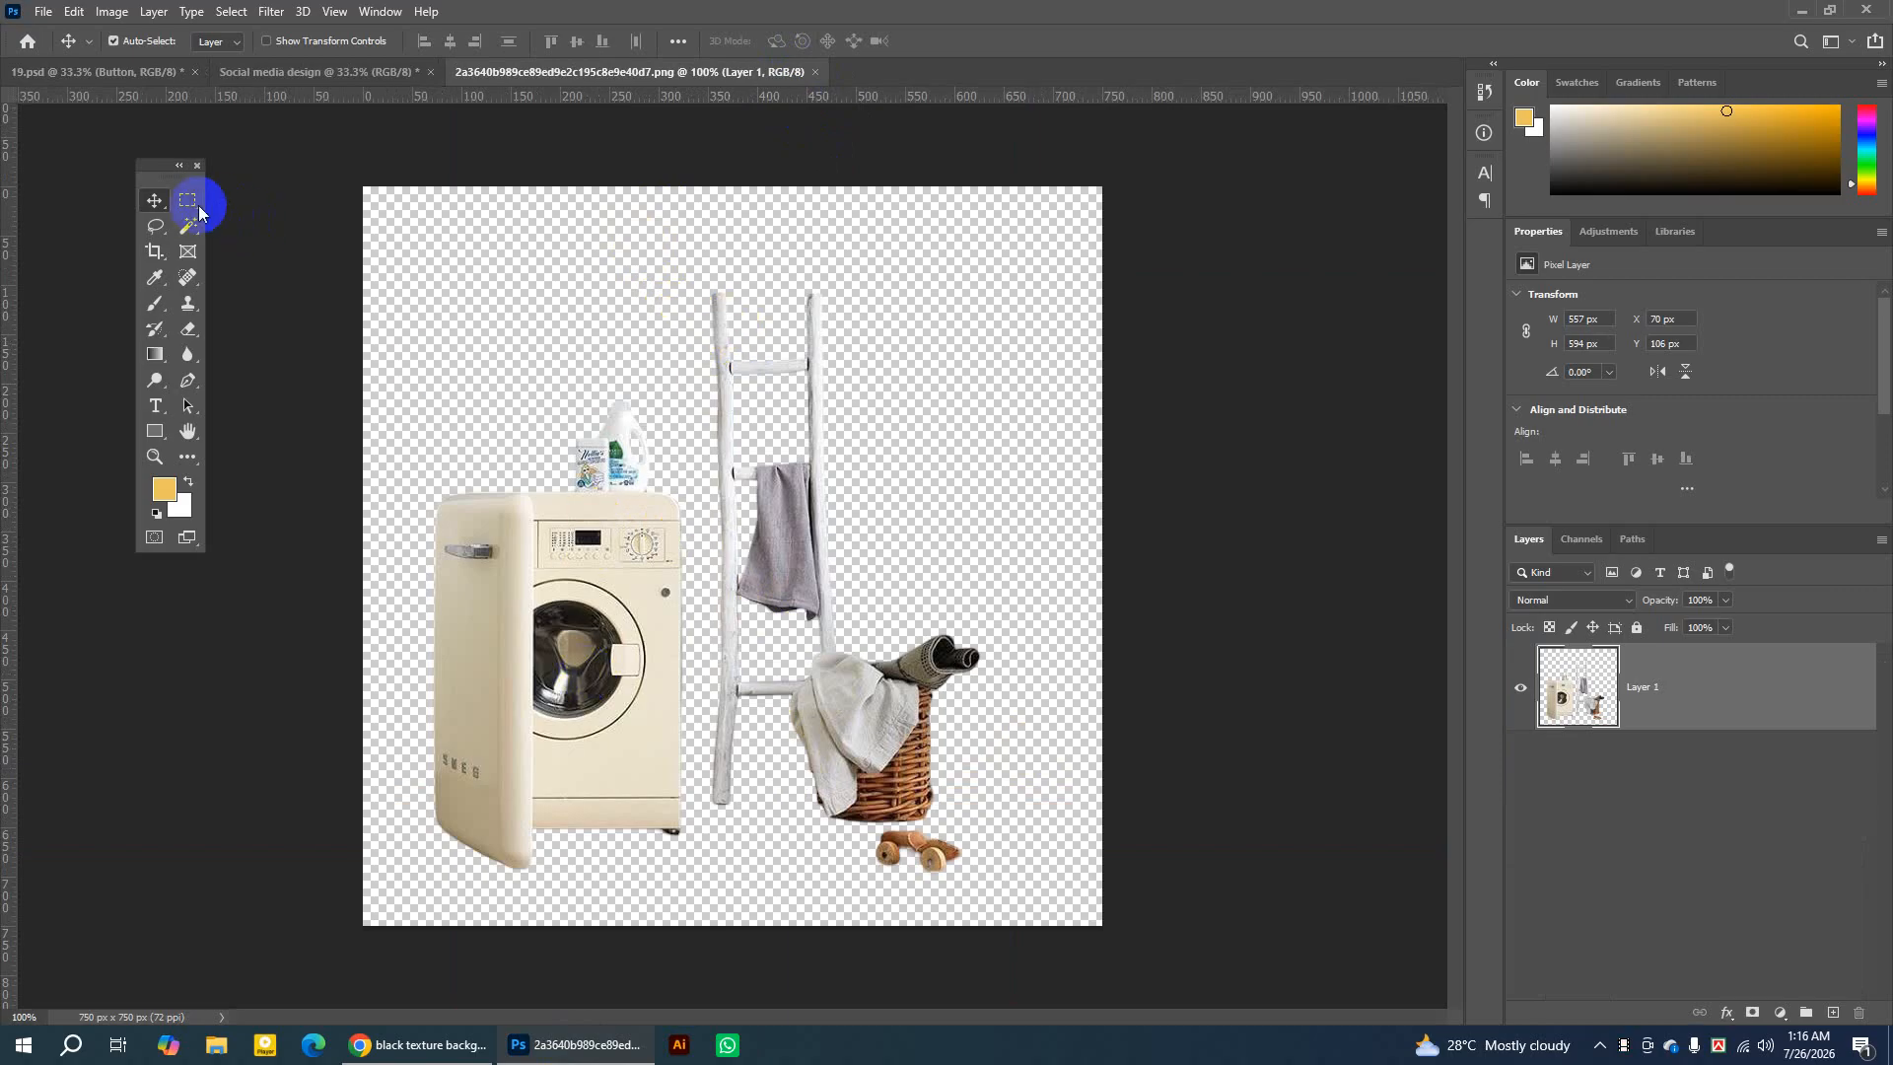
left_click(154, 227)
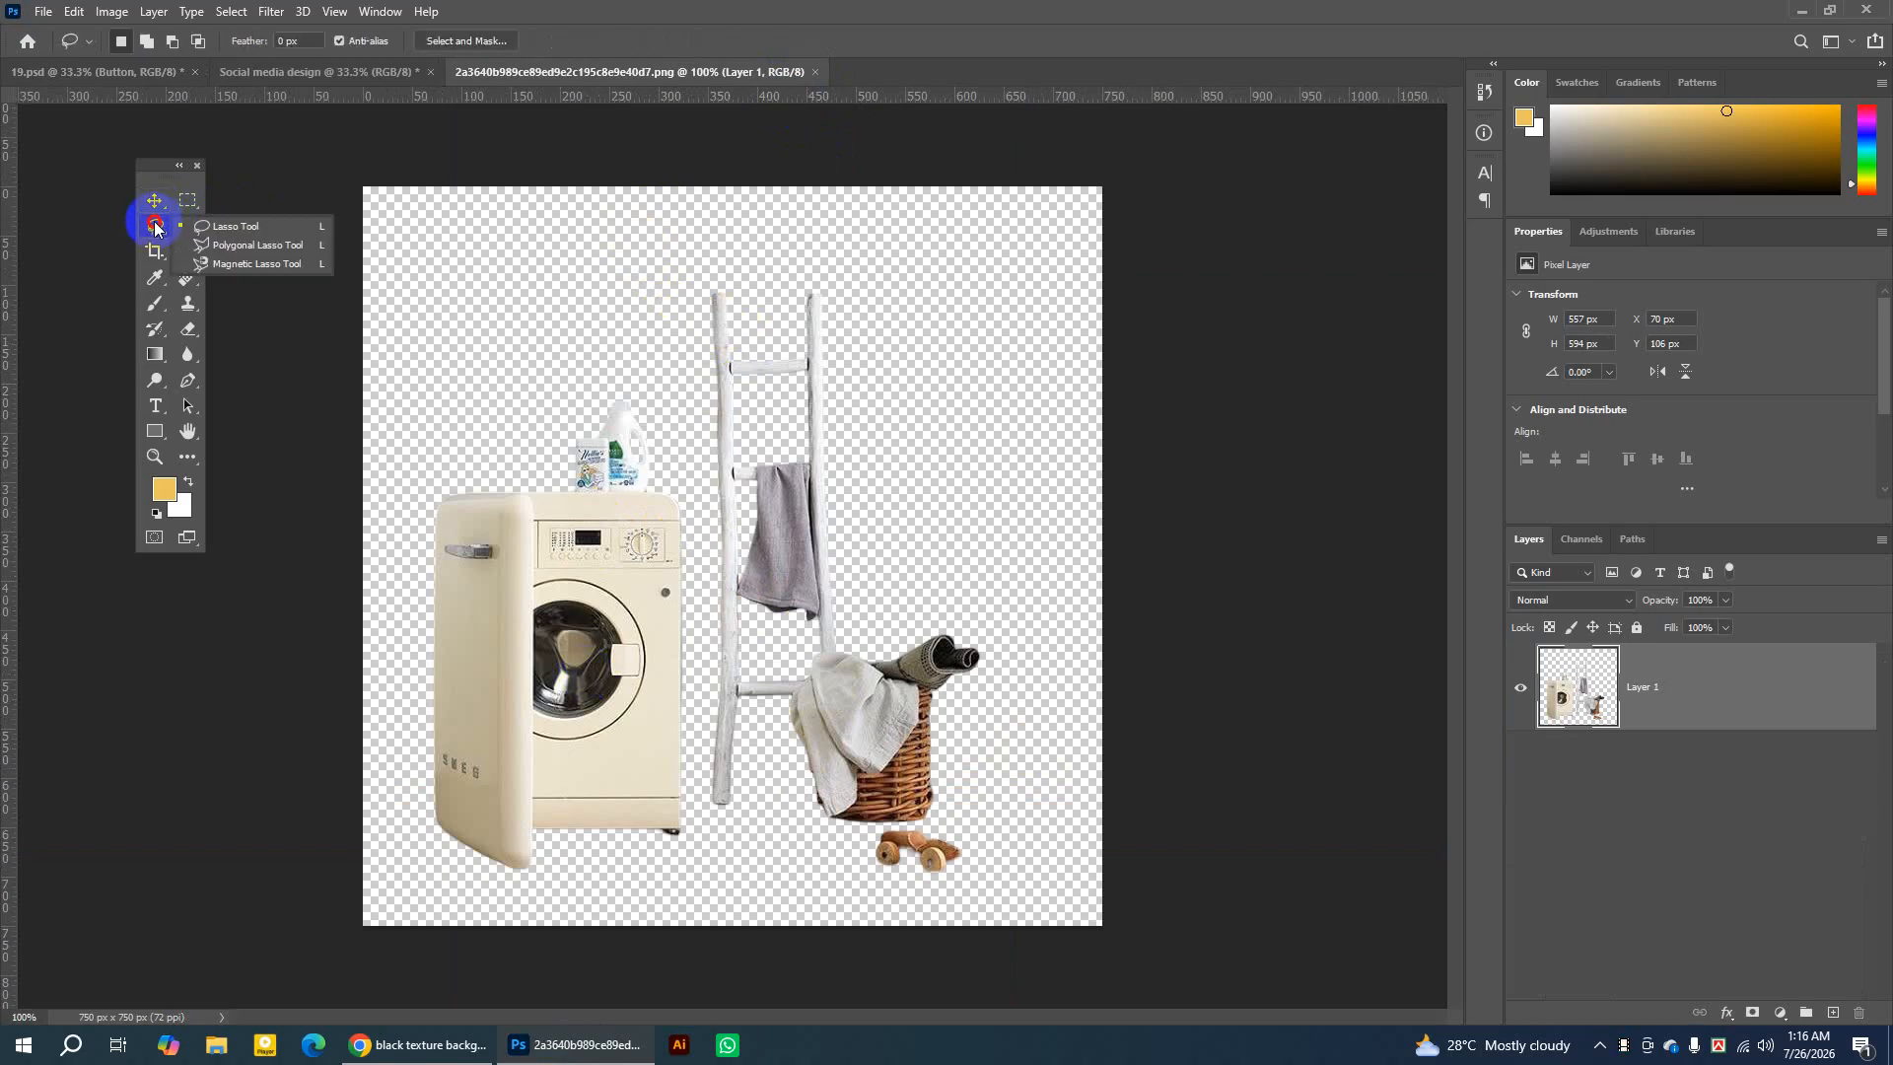
left_click_drag(155, 228, 270, 232)
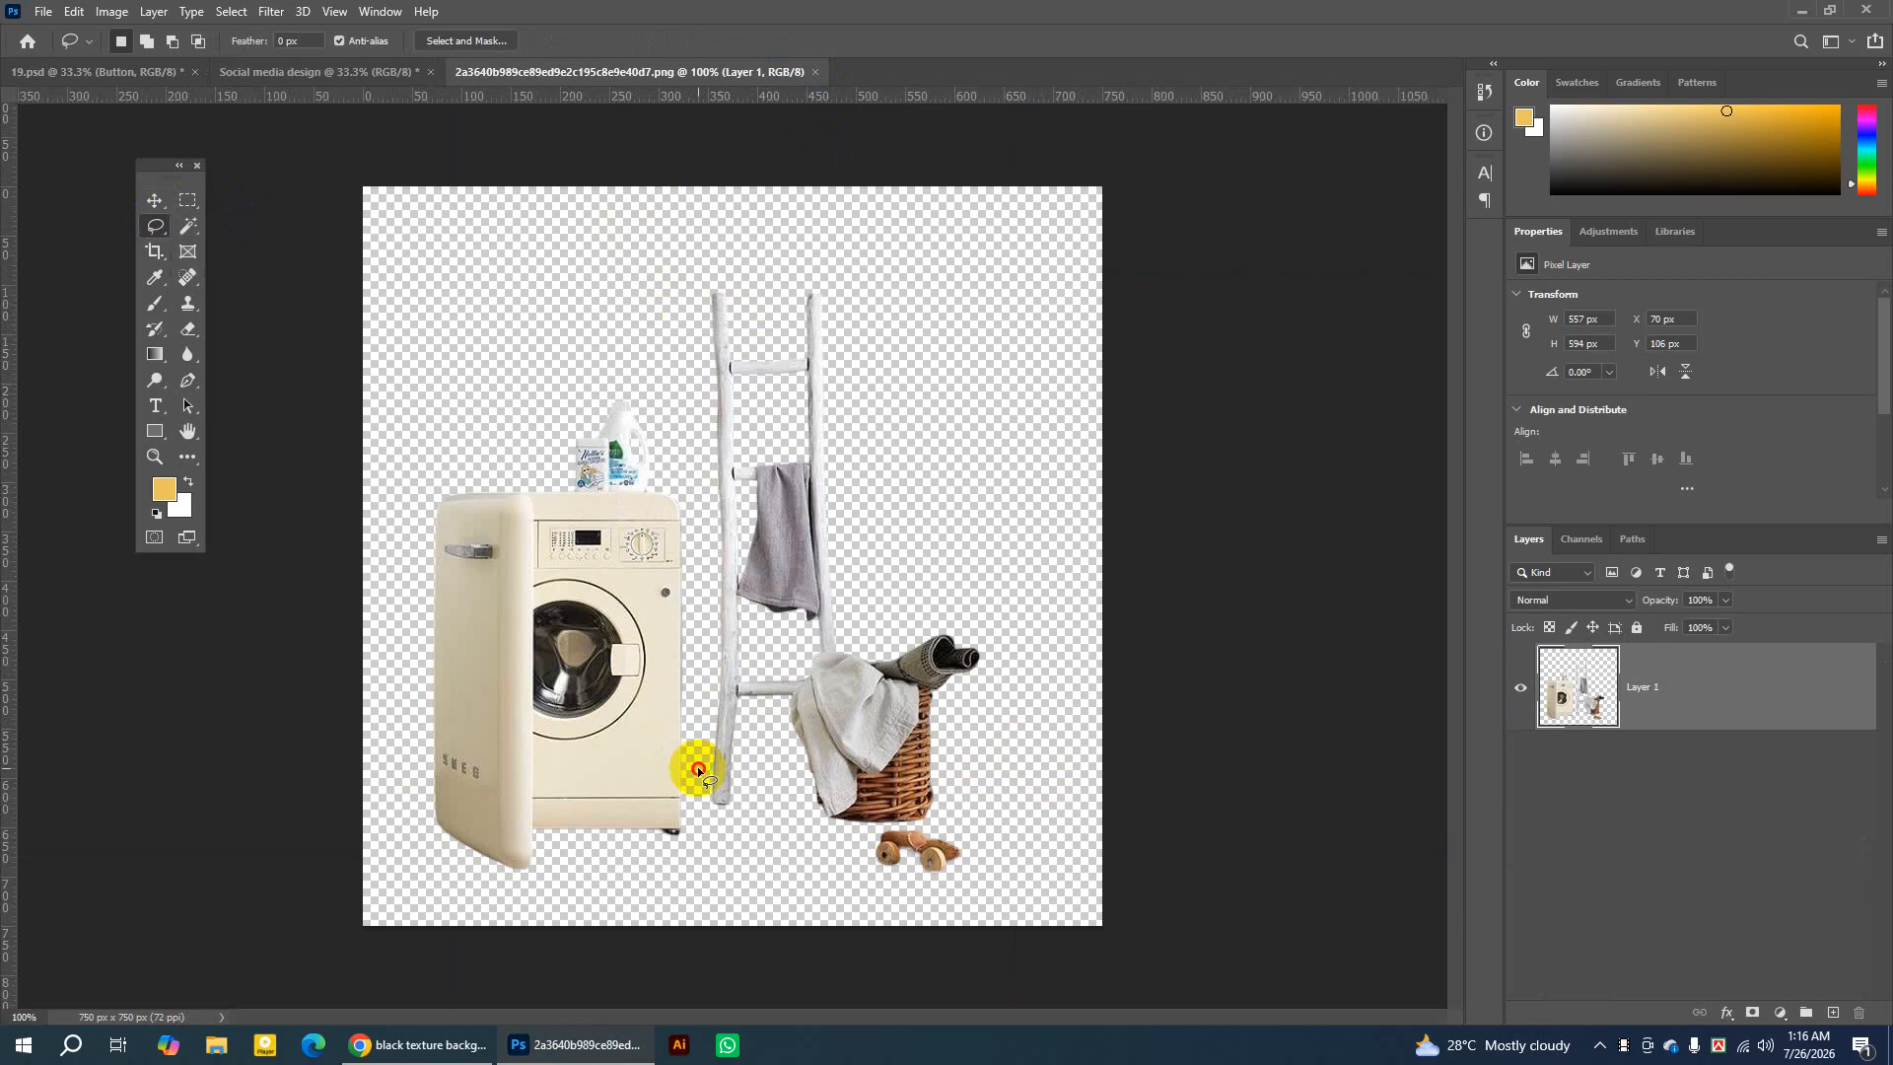
mouse_move(698, 770)
left_mouse_down()
mouse_move(694, 353)
mouse_move(701, 282)
mouse_move(727, 264)
mouse_move(807, 277)
mouse_move(830, 301)
mouse_move(850, 619)
mouse_move(893, 636)
mouse_move(964, 623)
mouse_move(986, 642)
mouse_move(944, 708)
mouse_move(944, 804)
mouse_move(916, 831)
mouse_move(718, 815)
mouse_move(697, 767)
left_mouse_up()
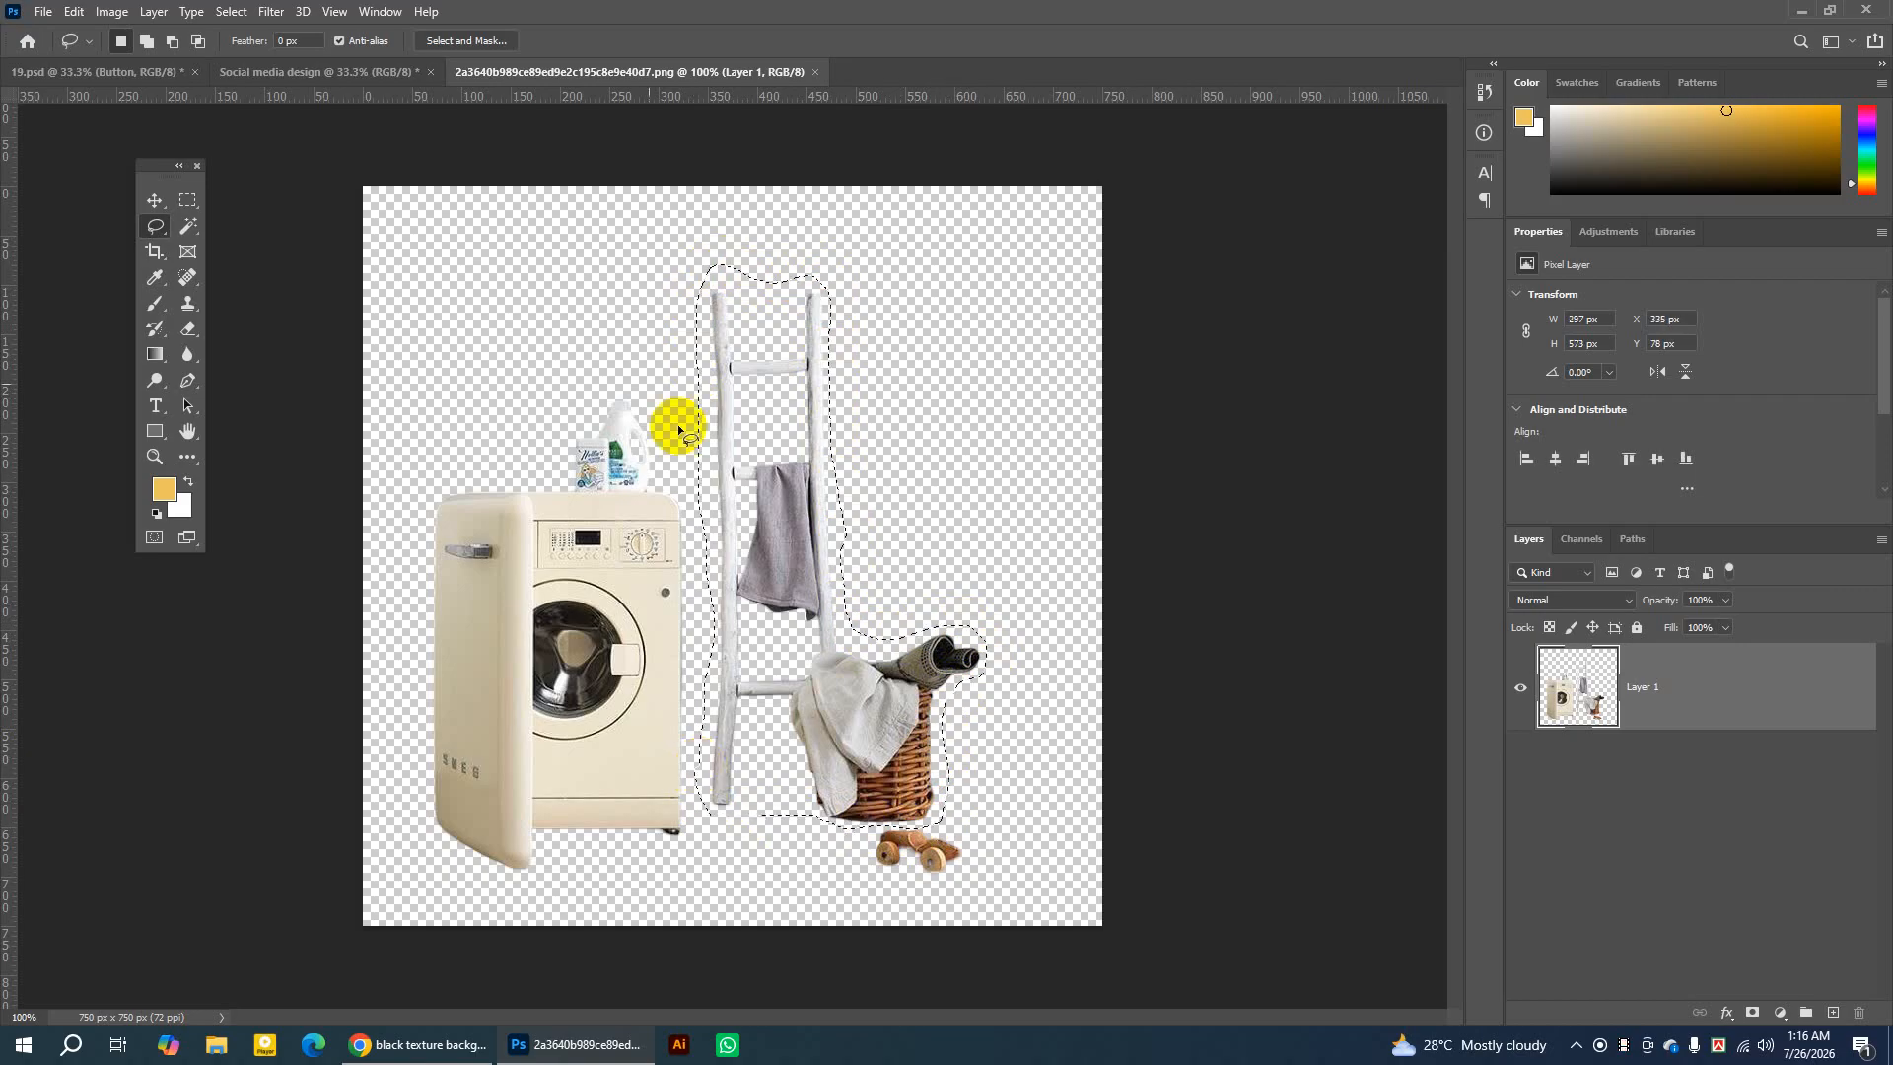
Copy the selected ladder and laundry basket and paste them into the Social media design document.
left_click(103, 16)
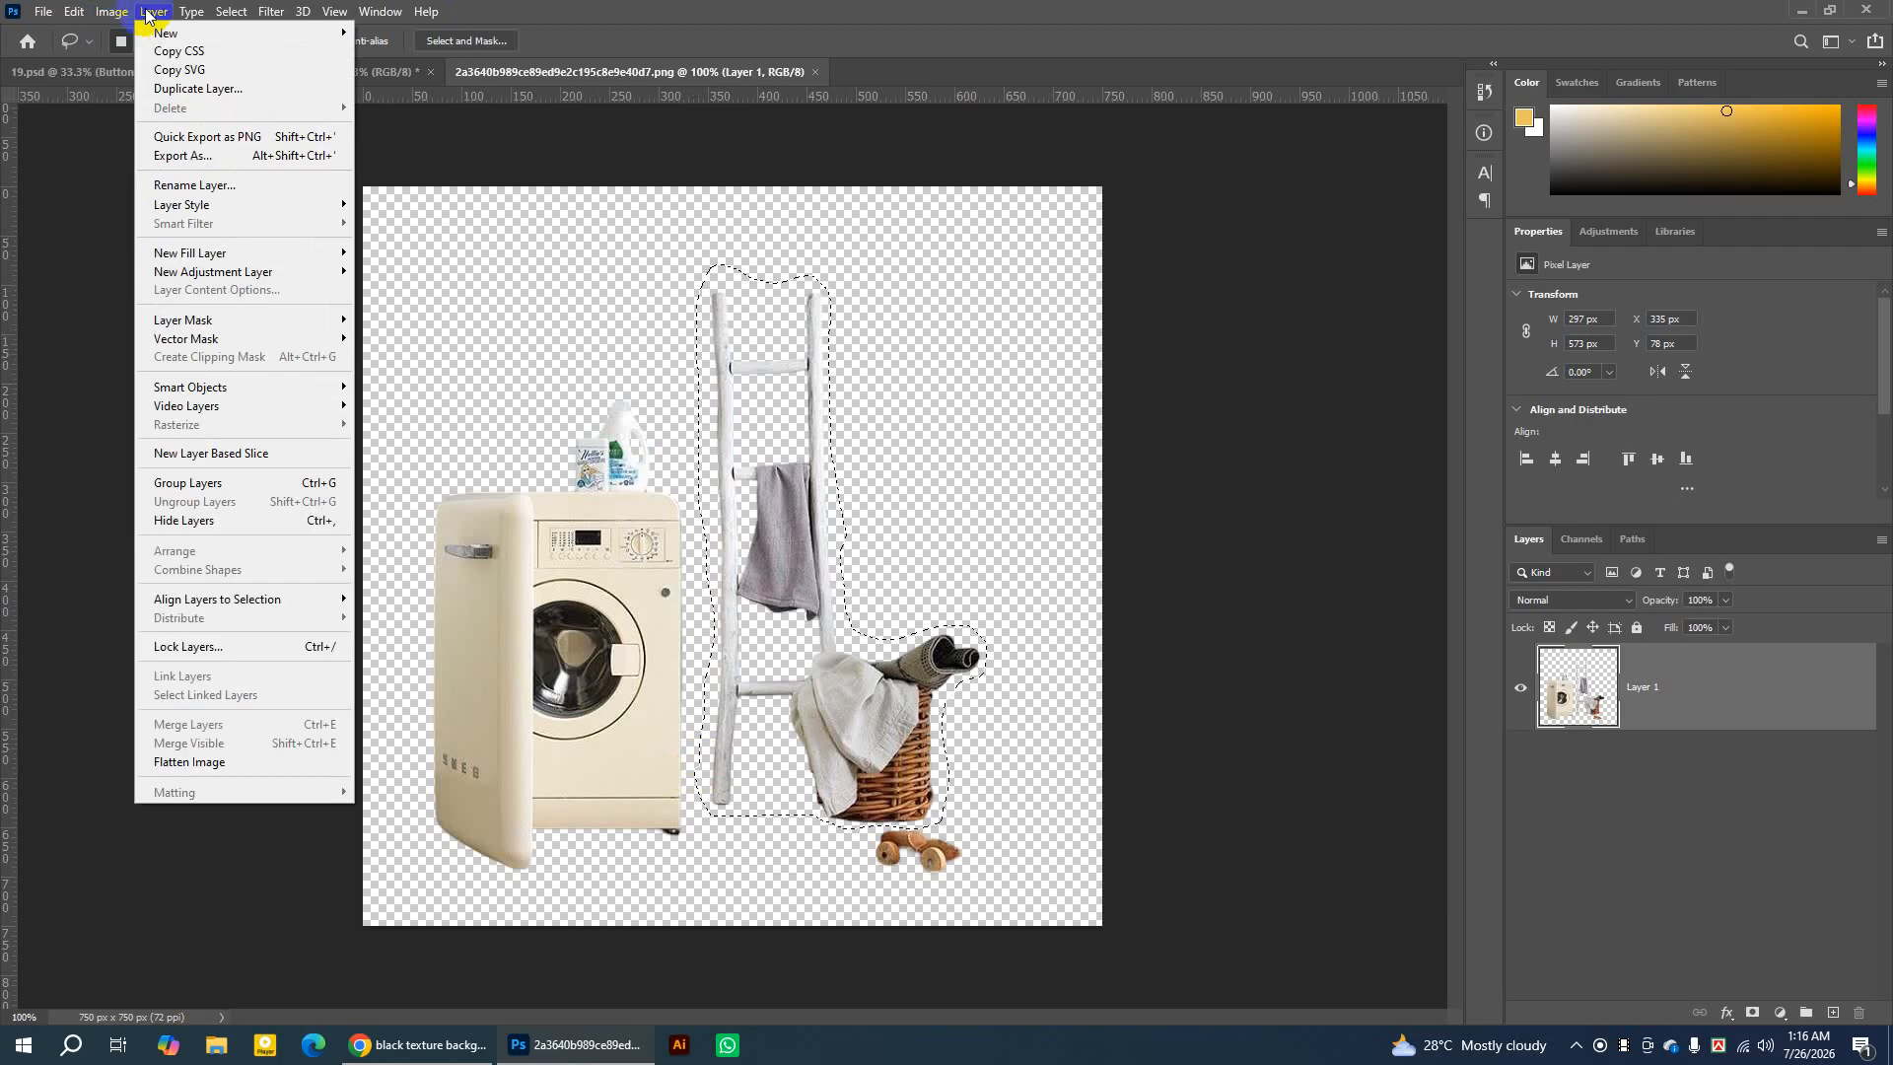
mouse_move(78, 21)
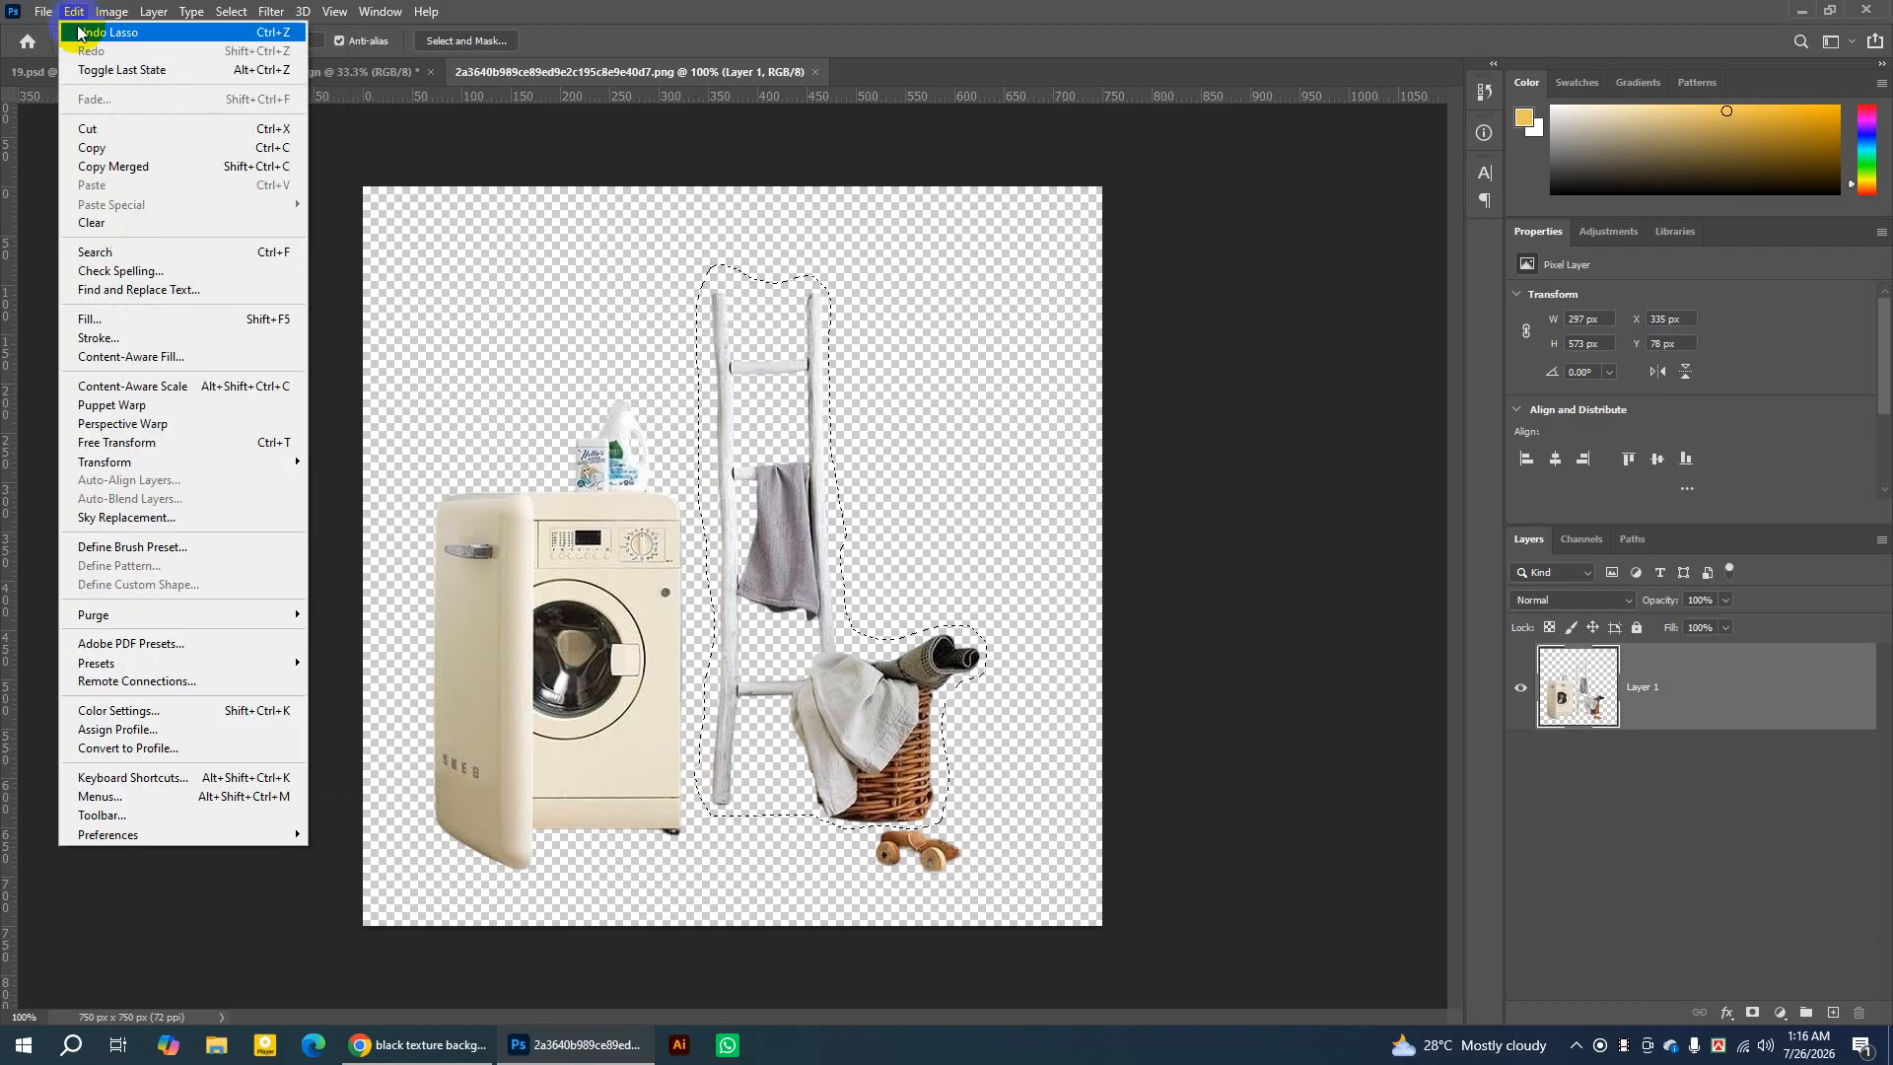
left_click(119, 170)
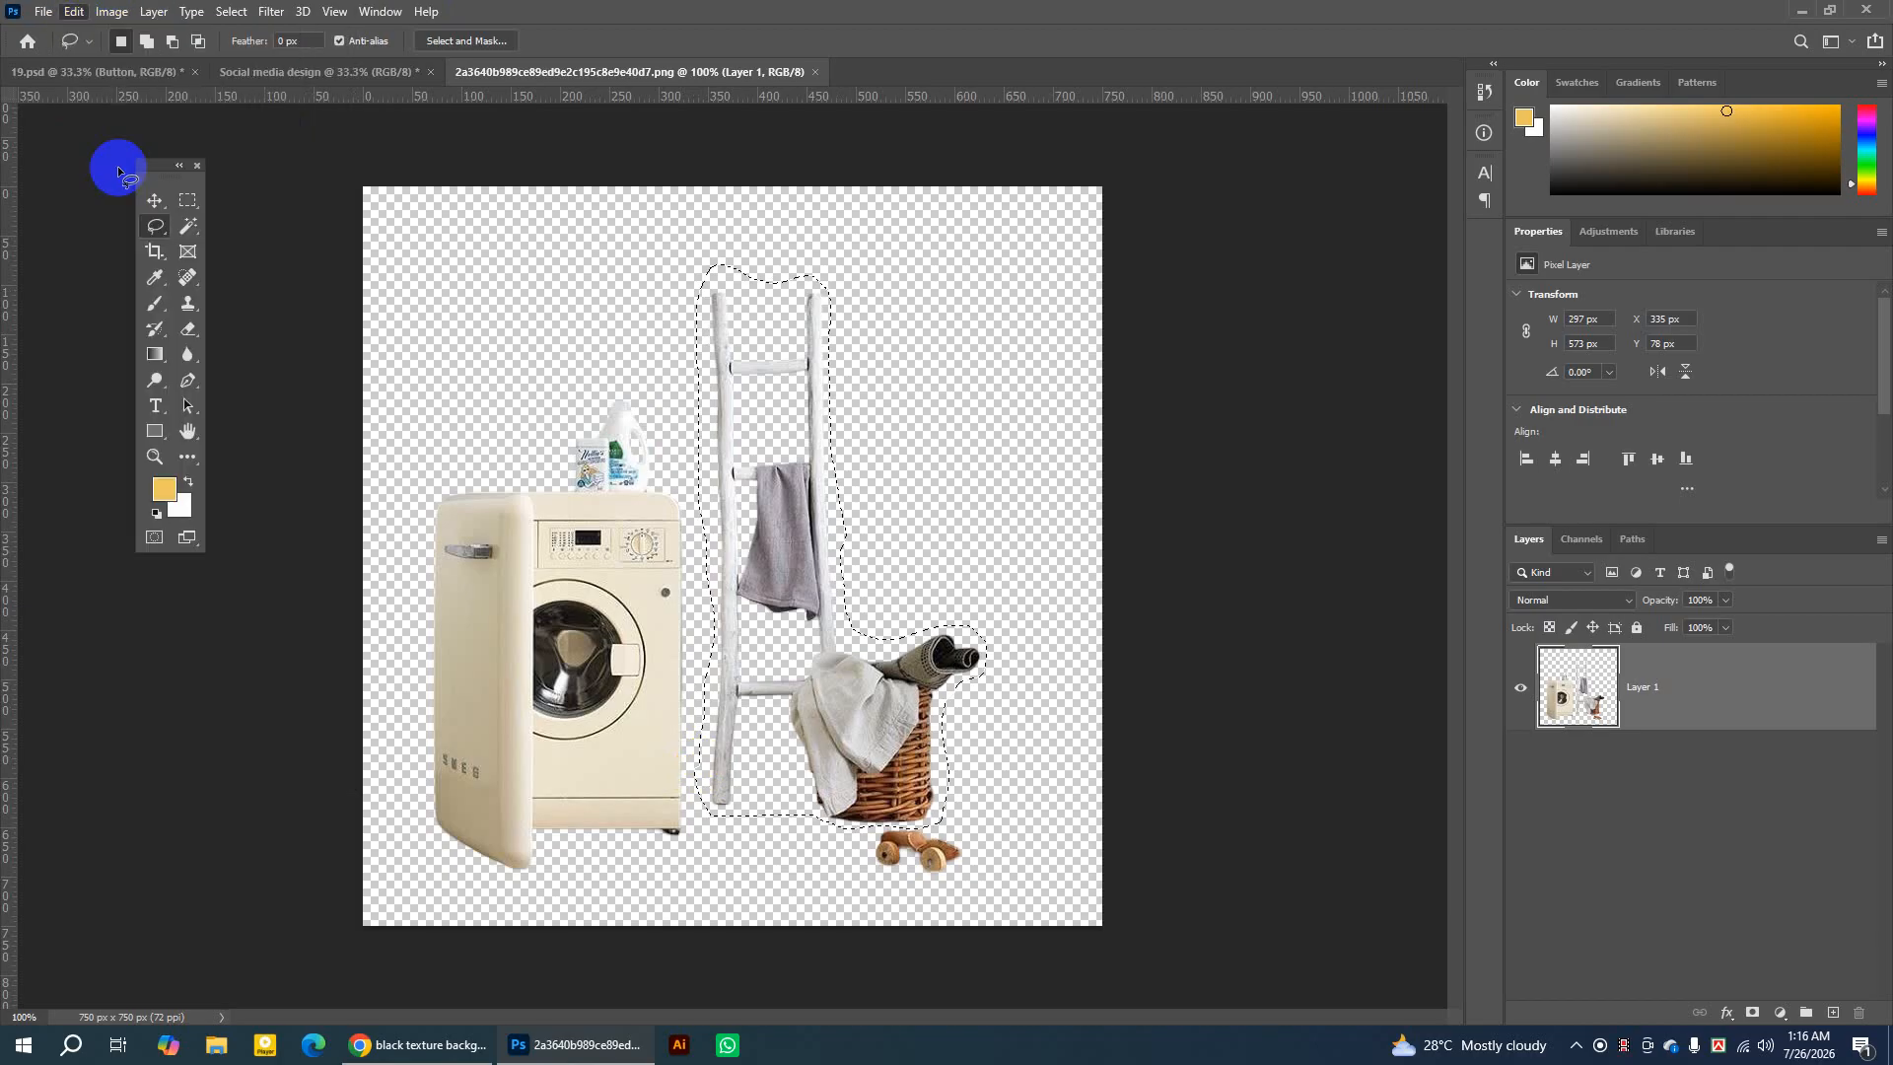
left_click(256, 75)
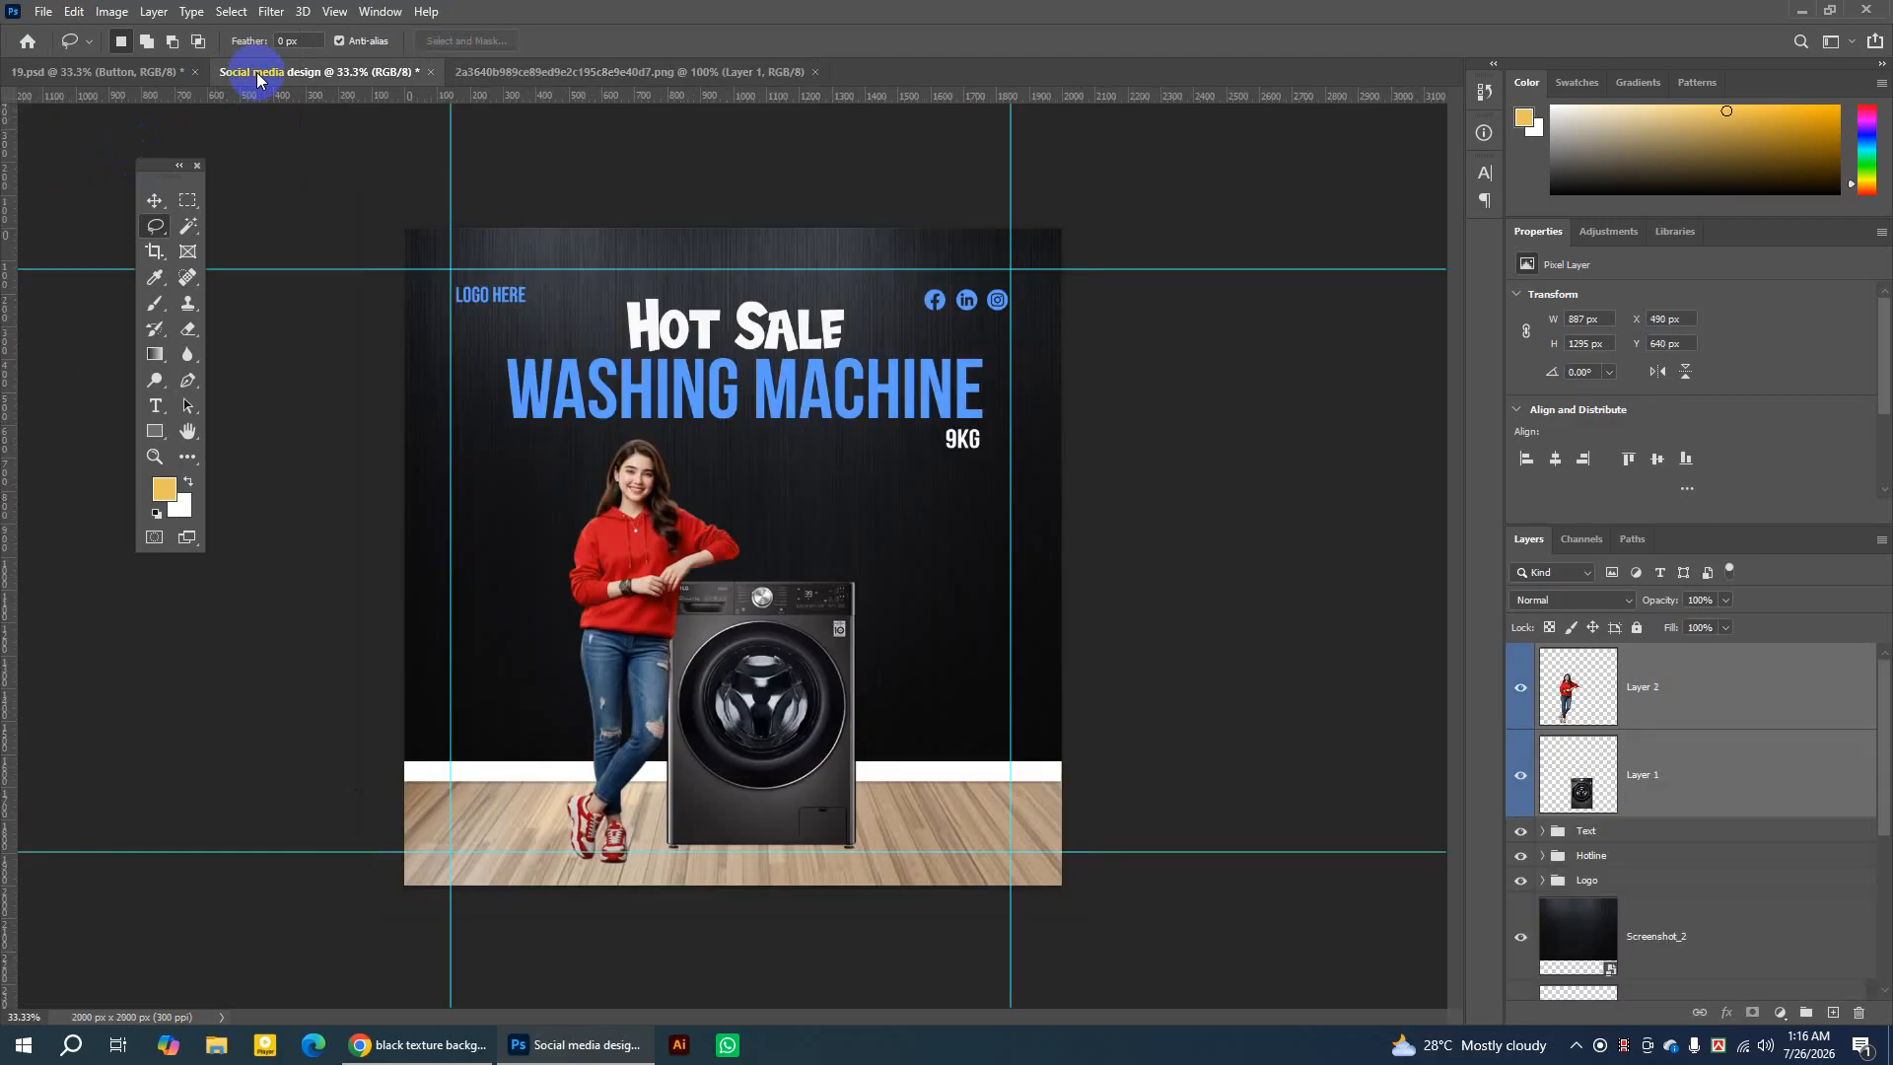
left_click(74, 12)
left_click(92, 184)
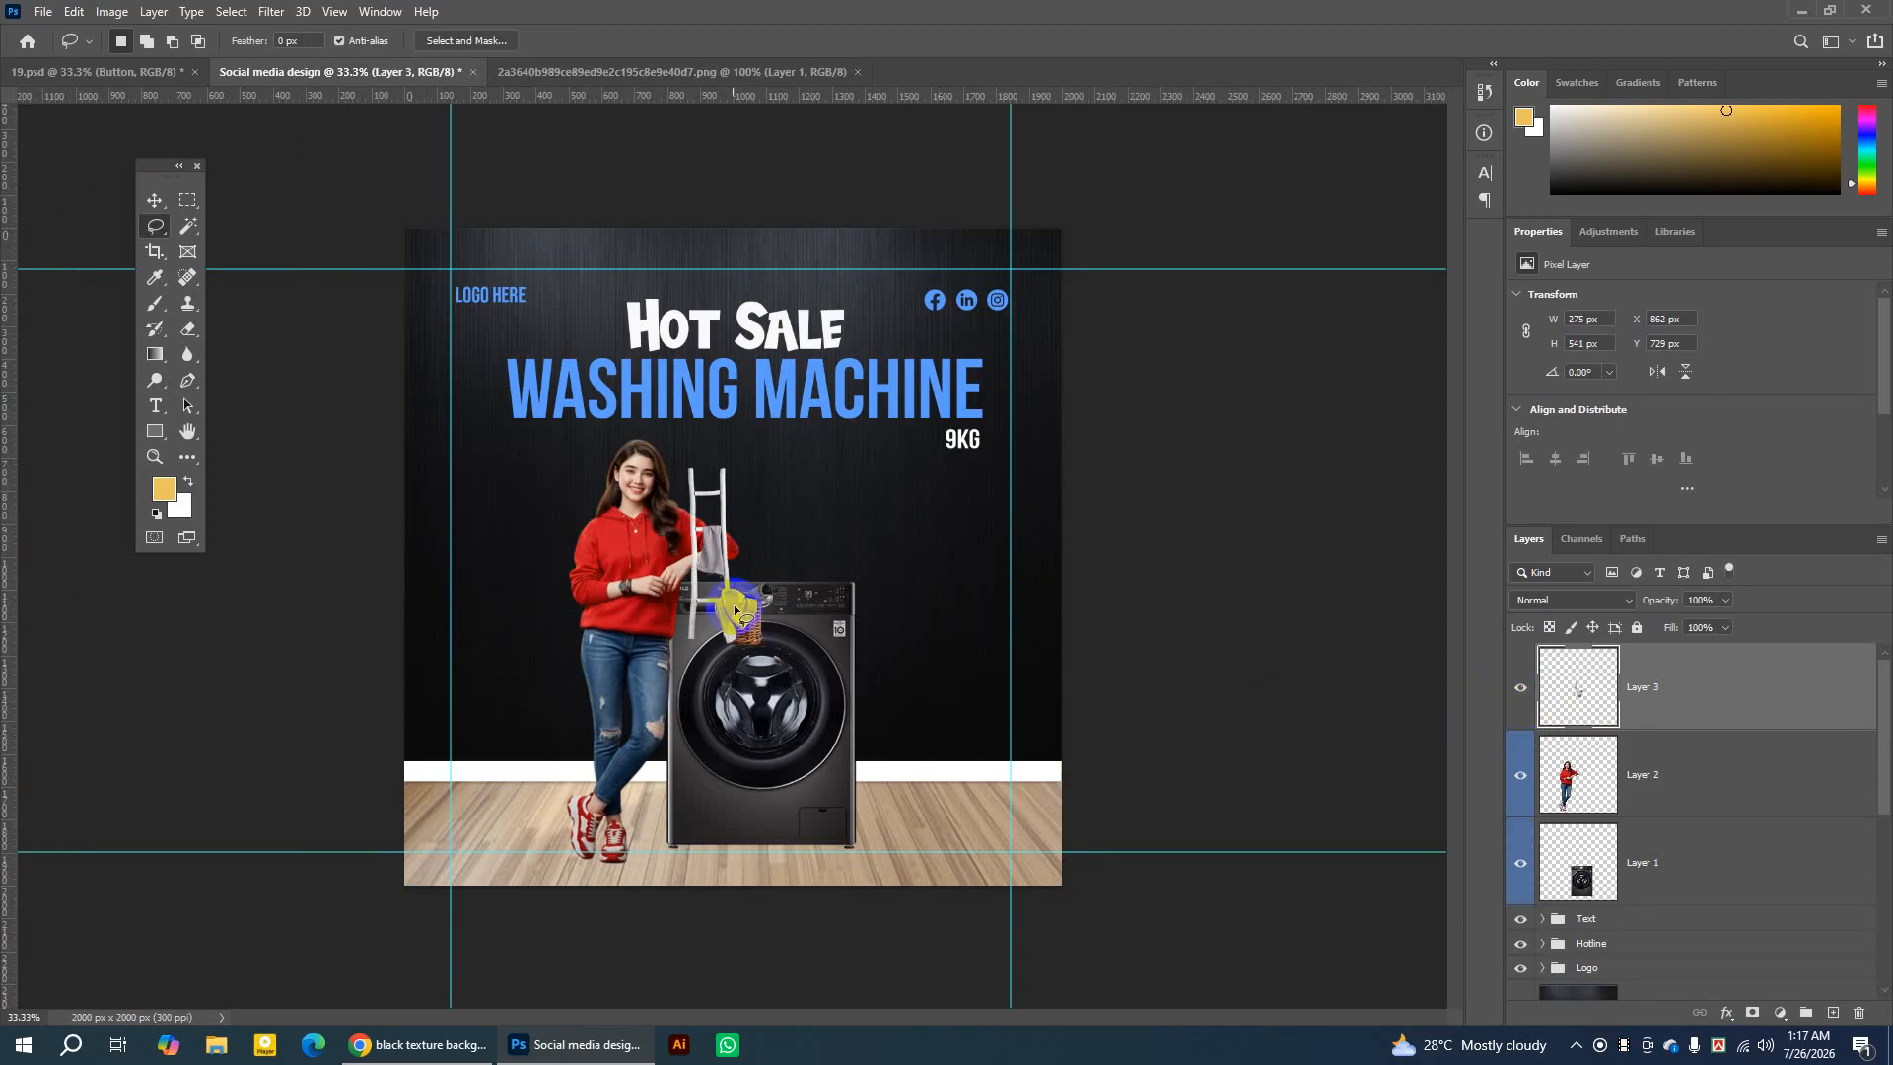
Move the pasted ladder and basket to the floor right of the washing machine, at about X 1561, Y 1245 px.
left_click(155, 200)
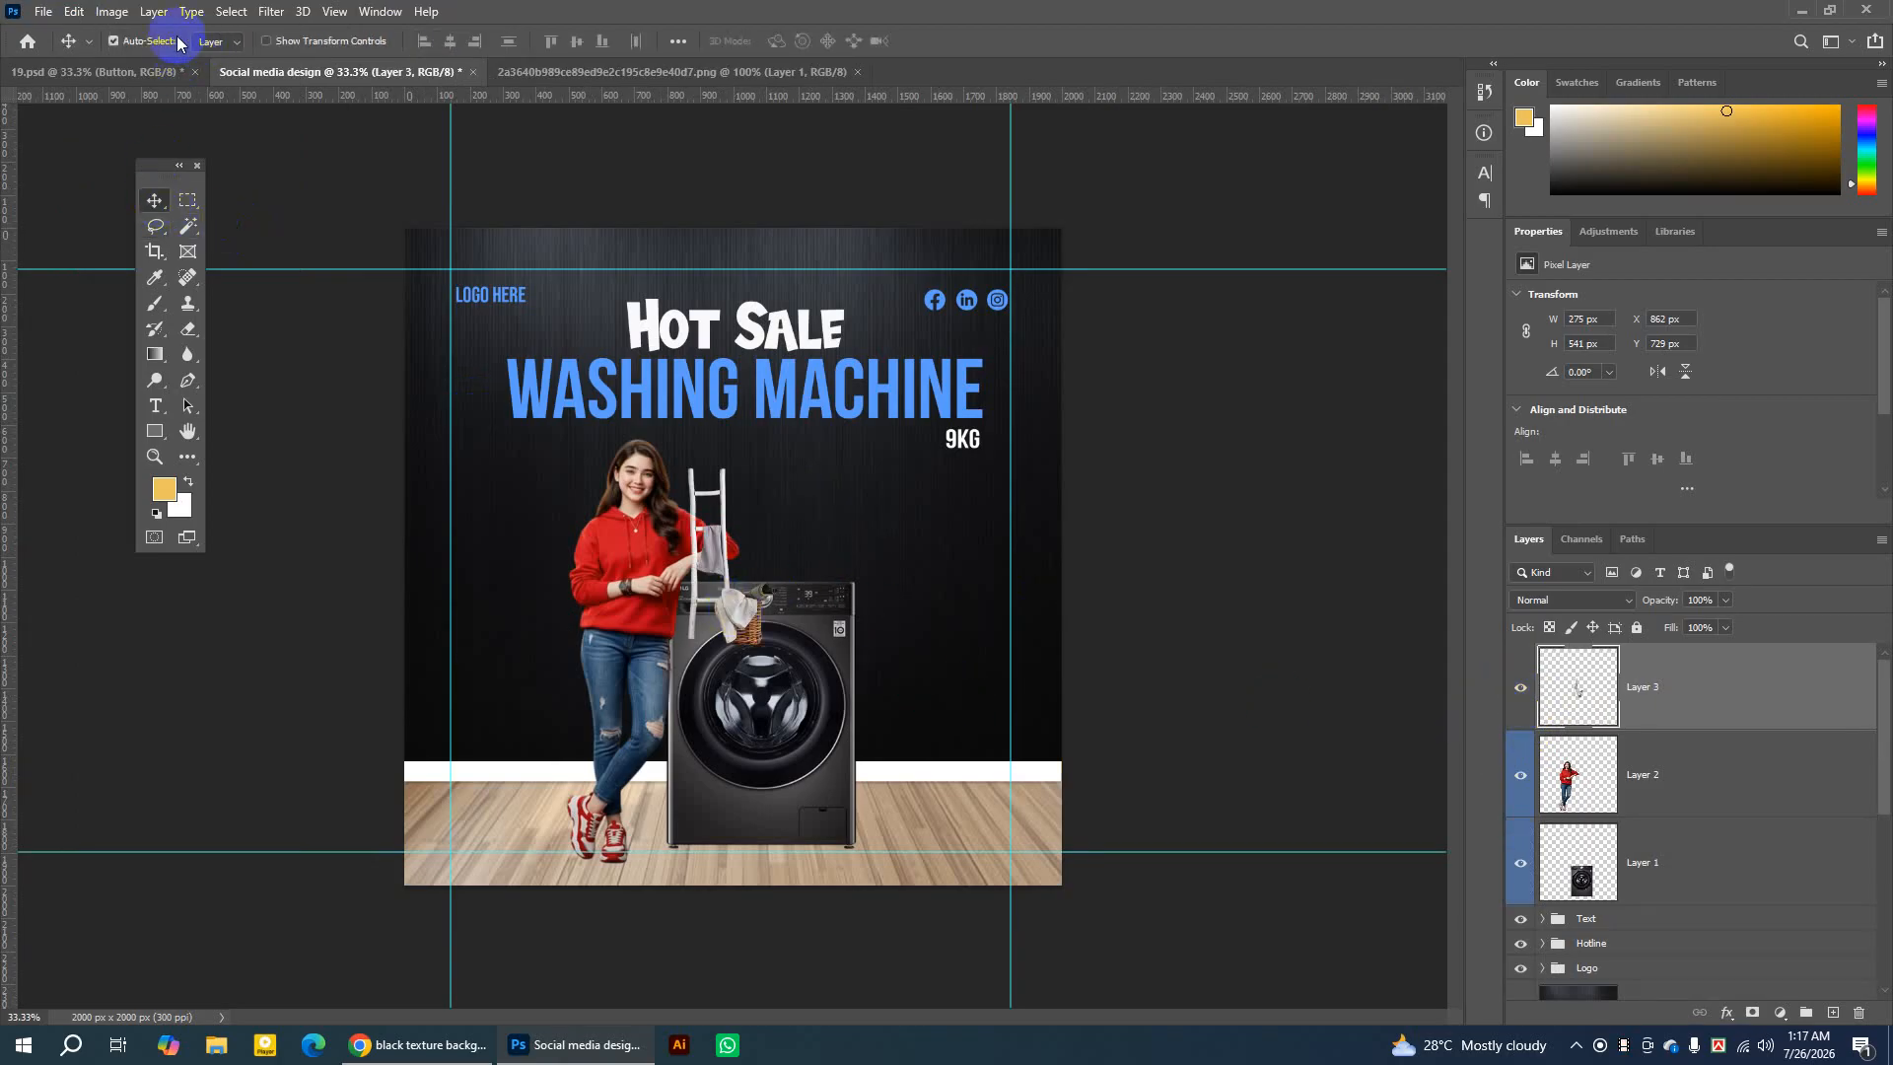
left_click(214, 43)
left_click(214, 73)
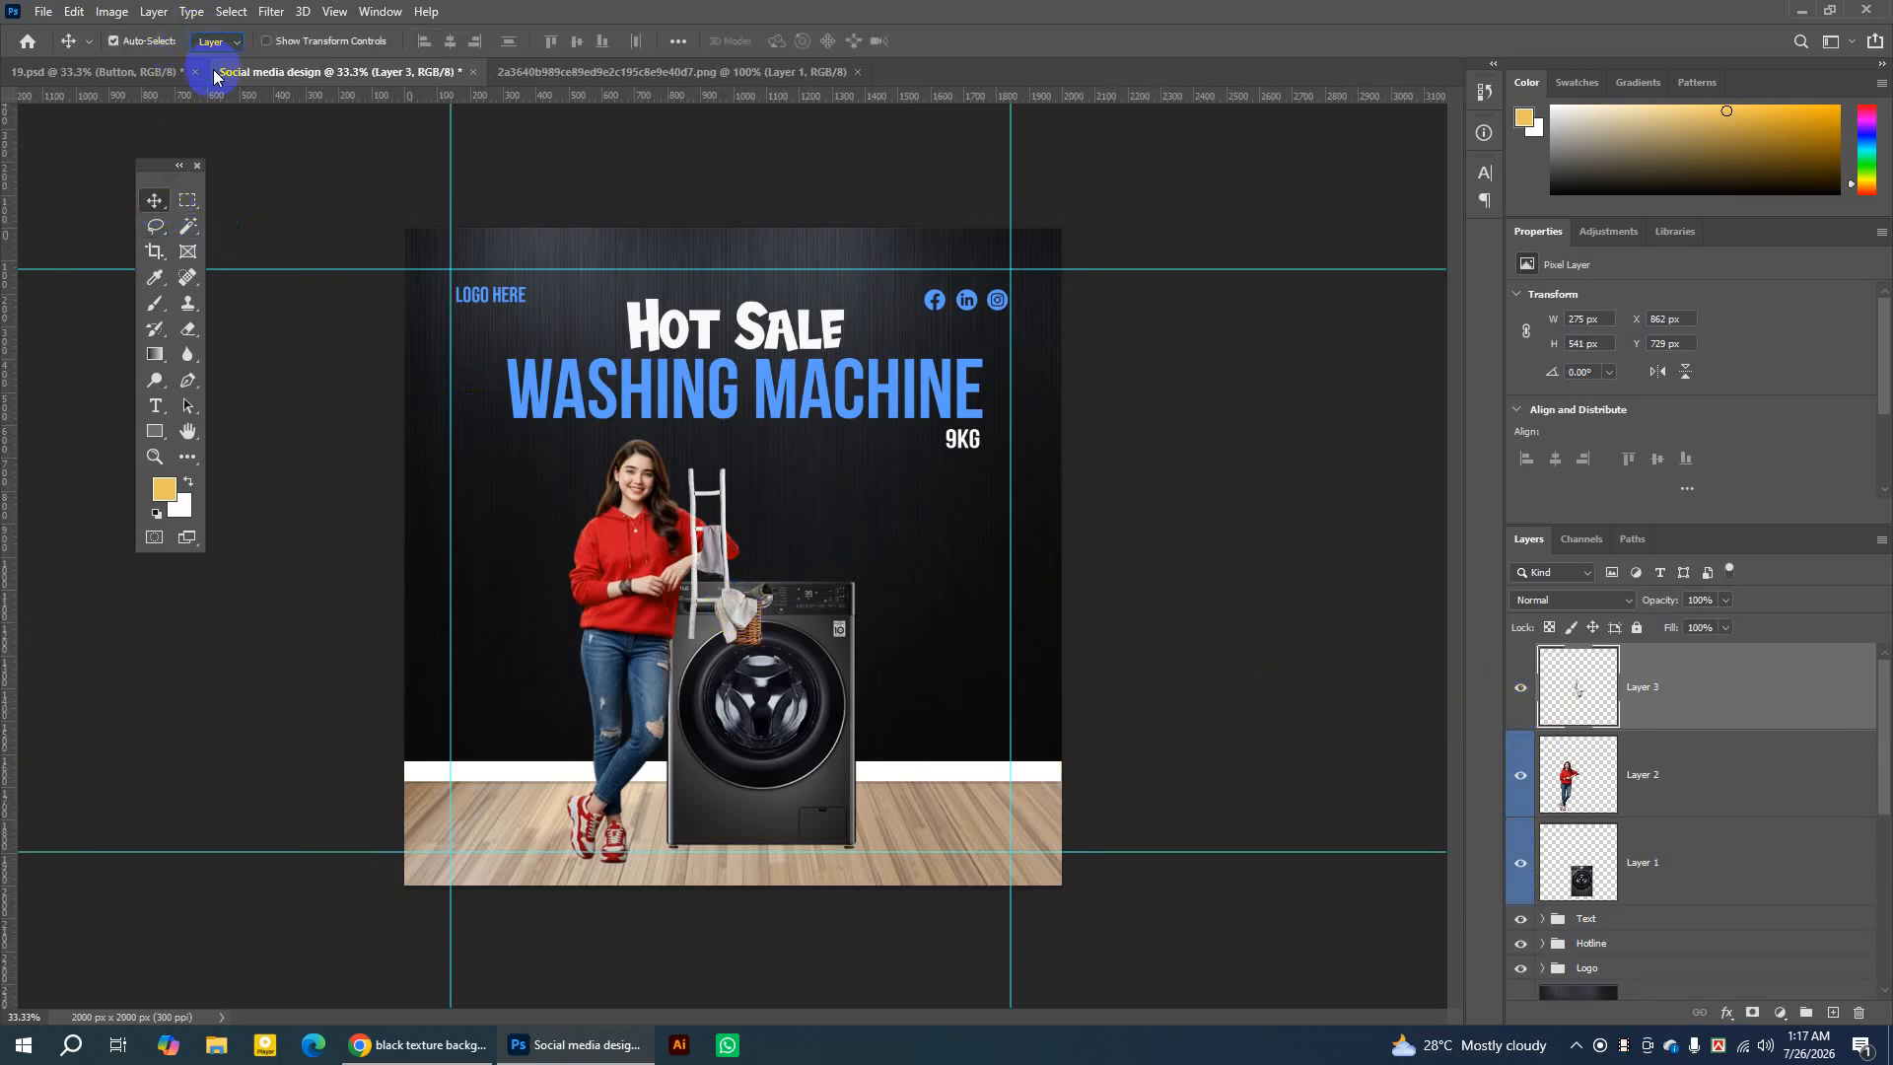
left_click(153, 44)
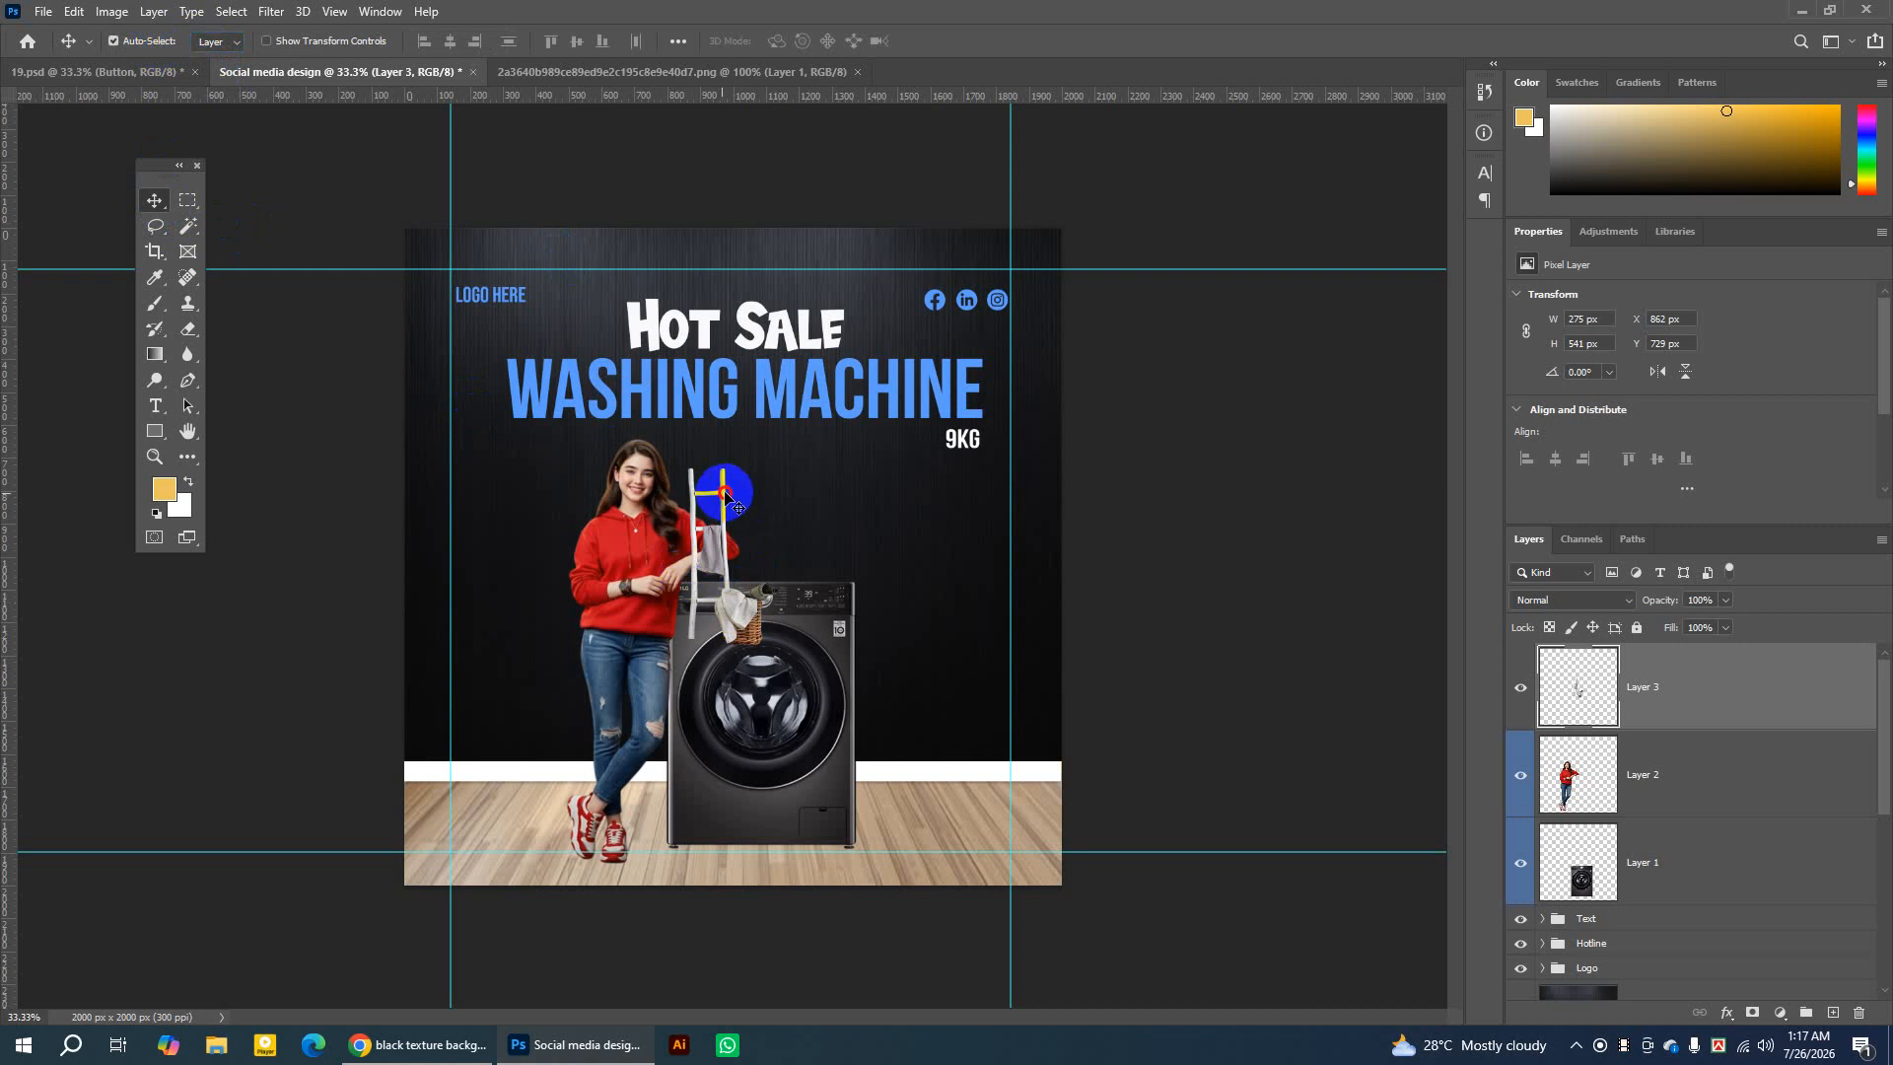
left_click_drag(724, 493, 971, 781)
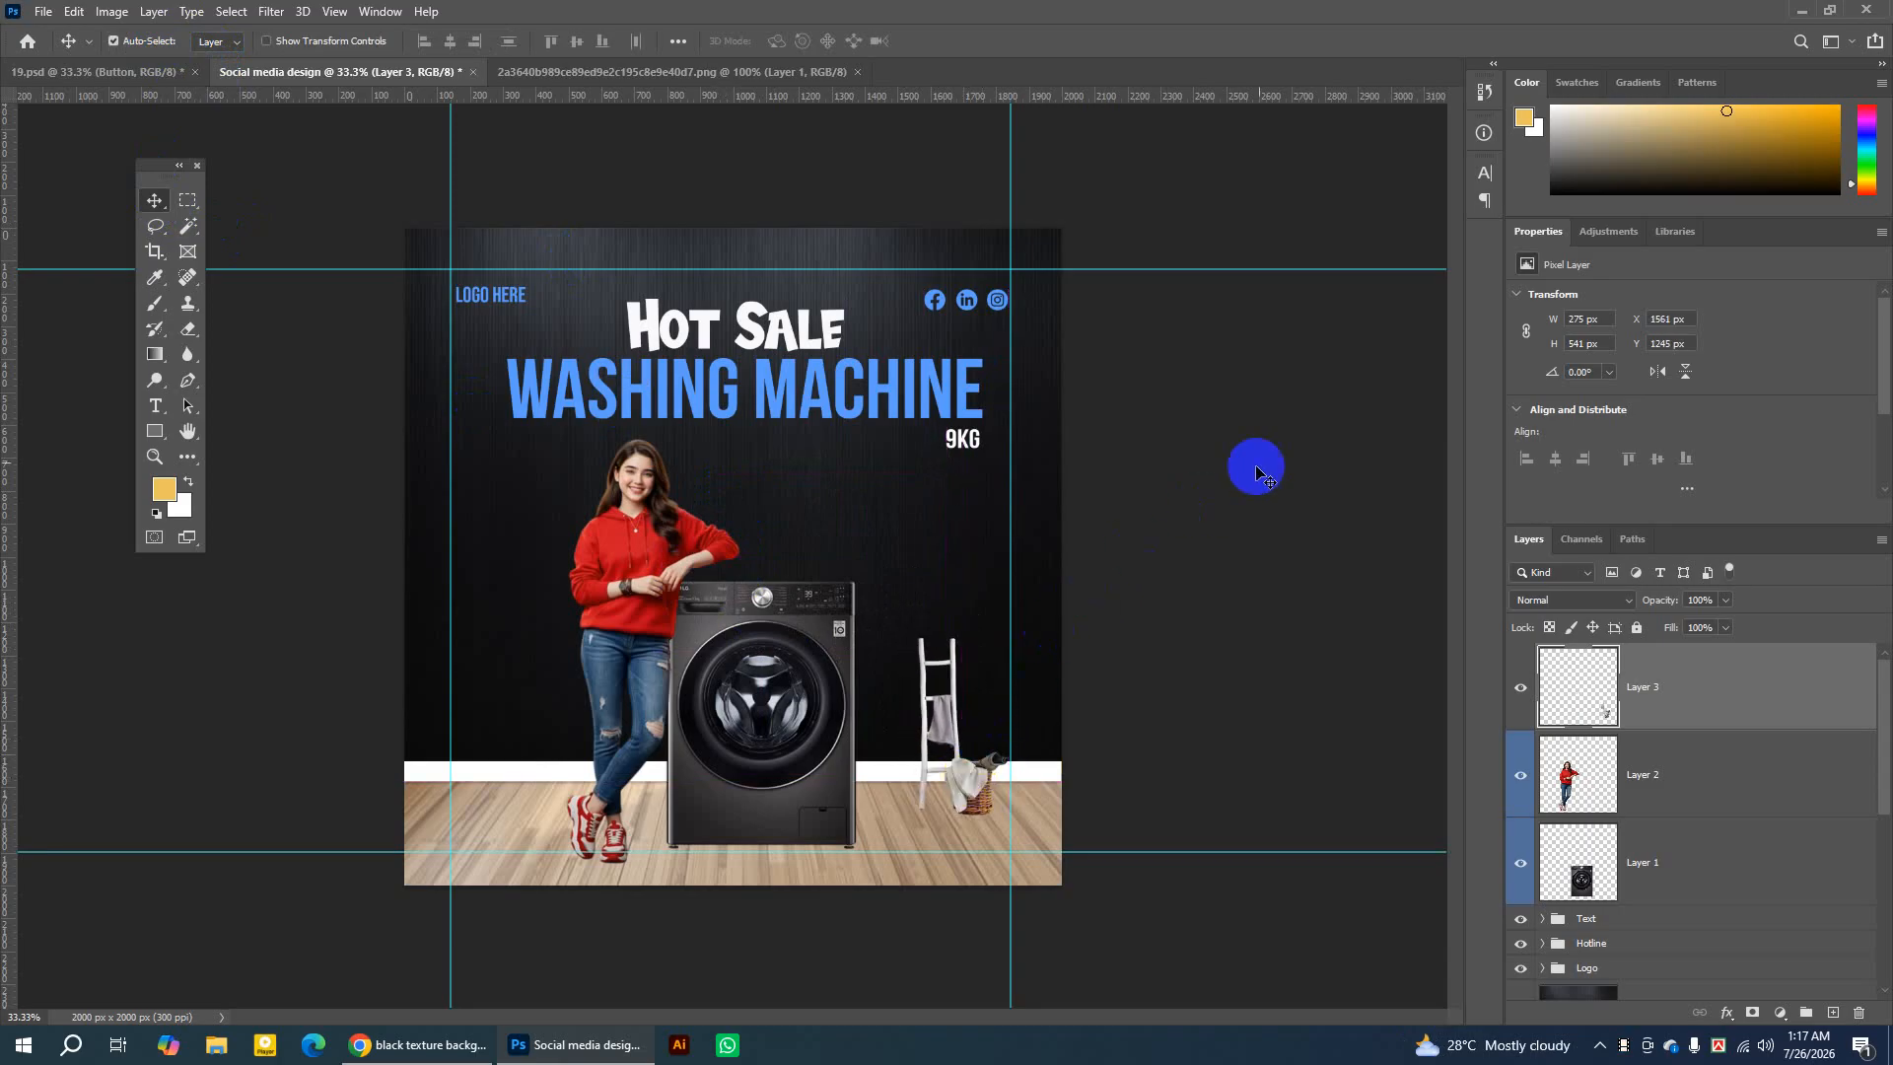
Scale the ladder and basket to about 178%, place them at about X 1464, Y 841 px and toggle their layer's visibility to check.
key("ctrl+t")
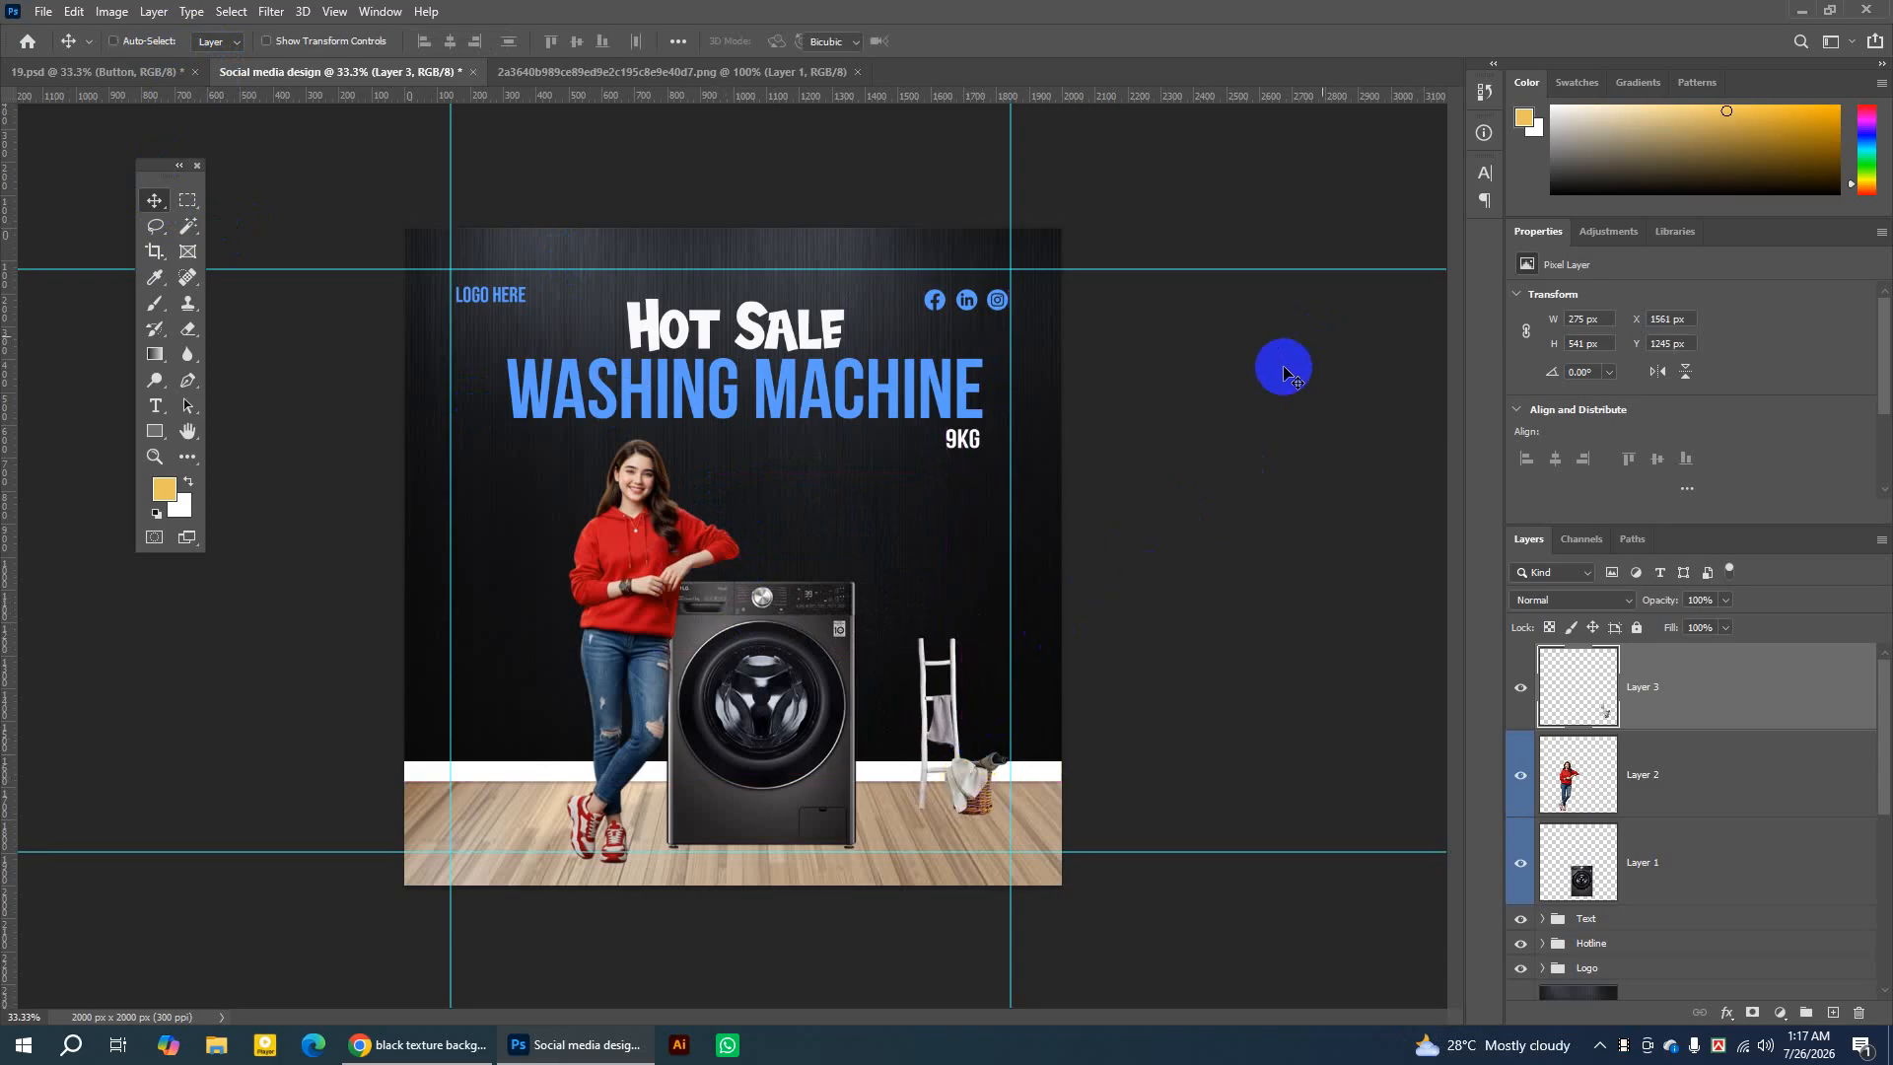
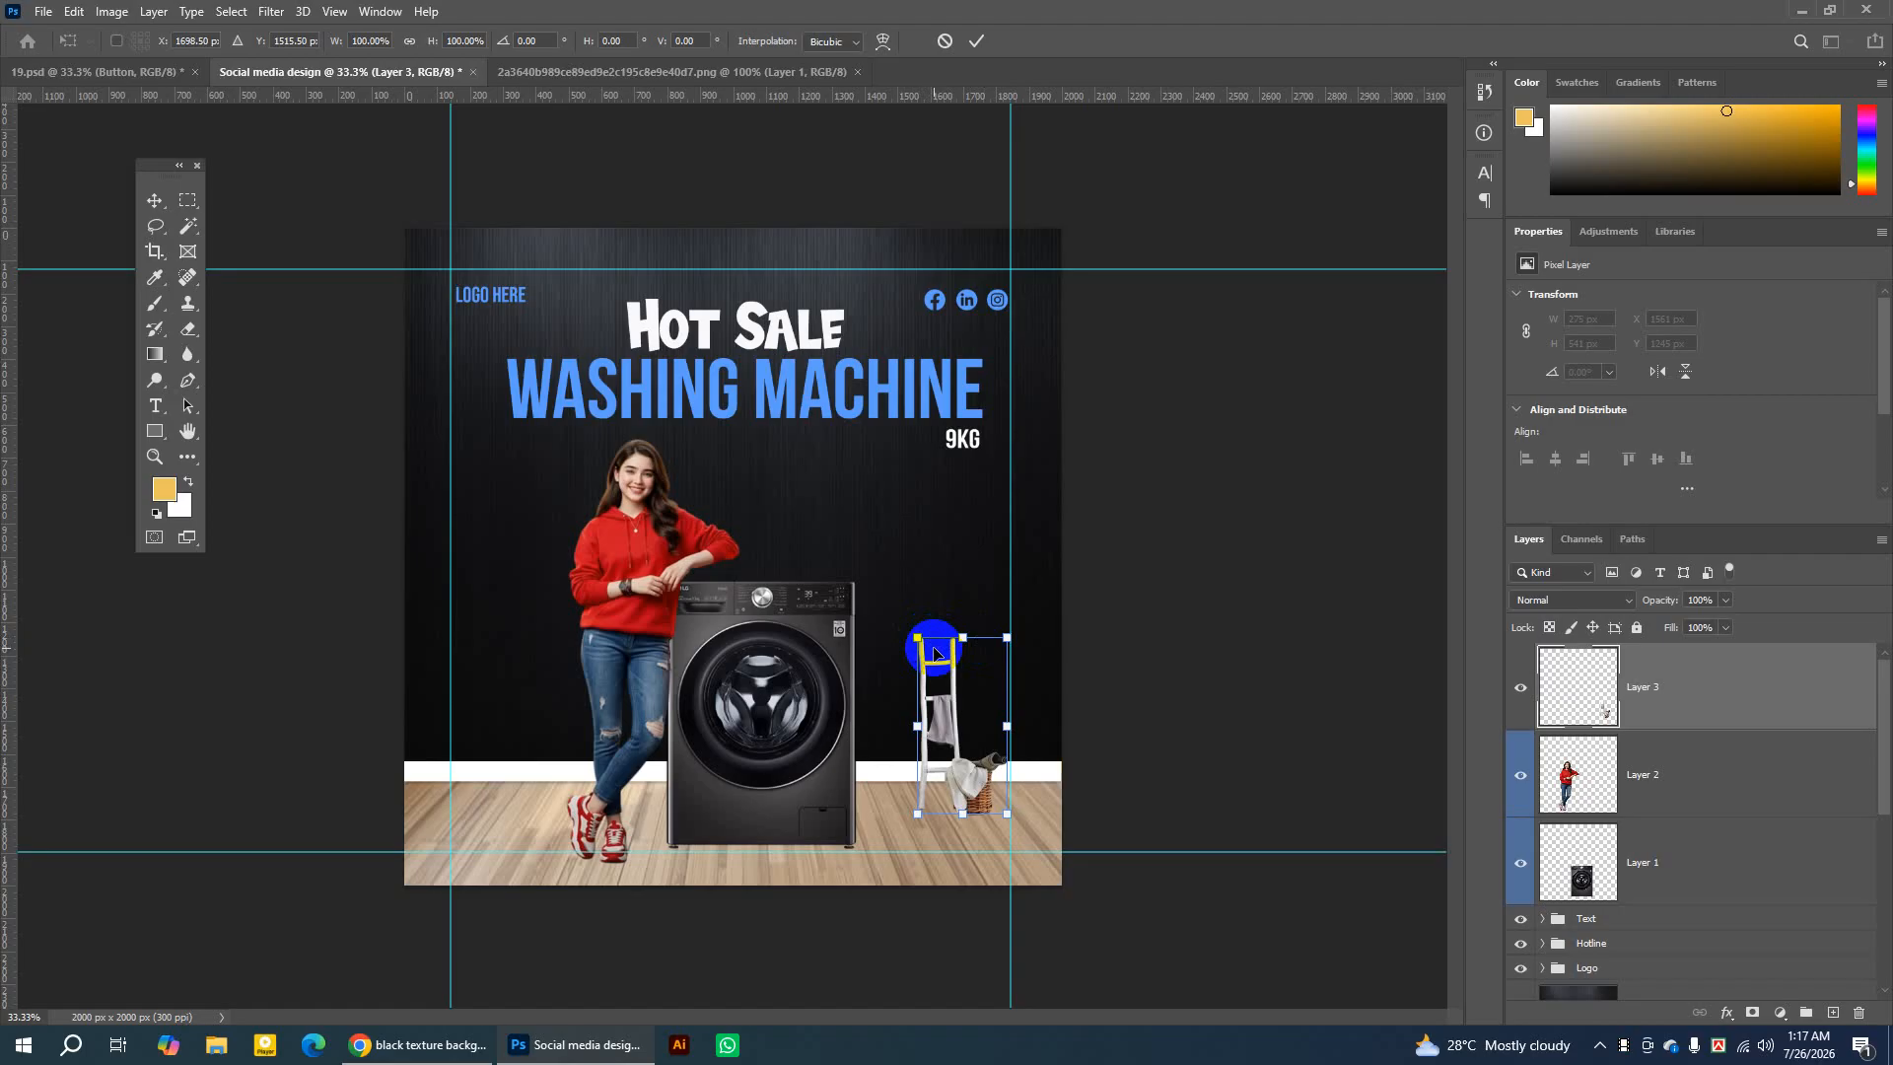
left_click_drag(913, 634, 897, 478)
left_click_drag(915, 550, 947, 592)
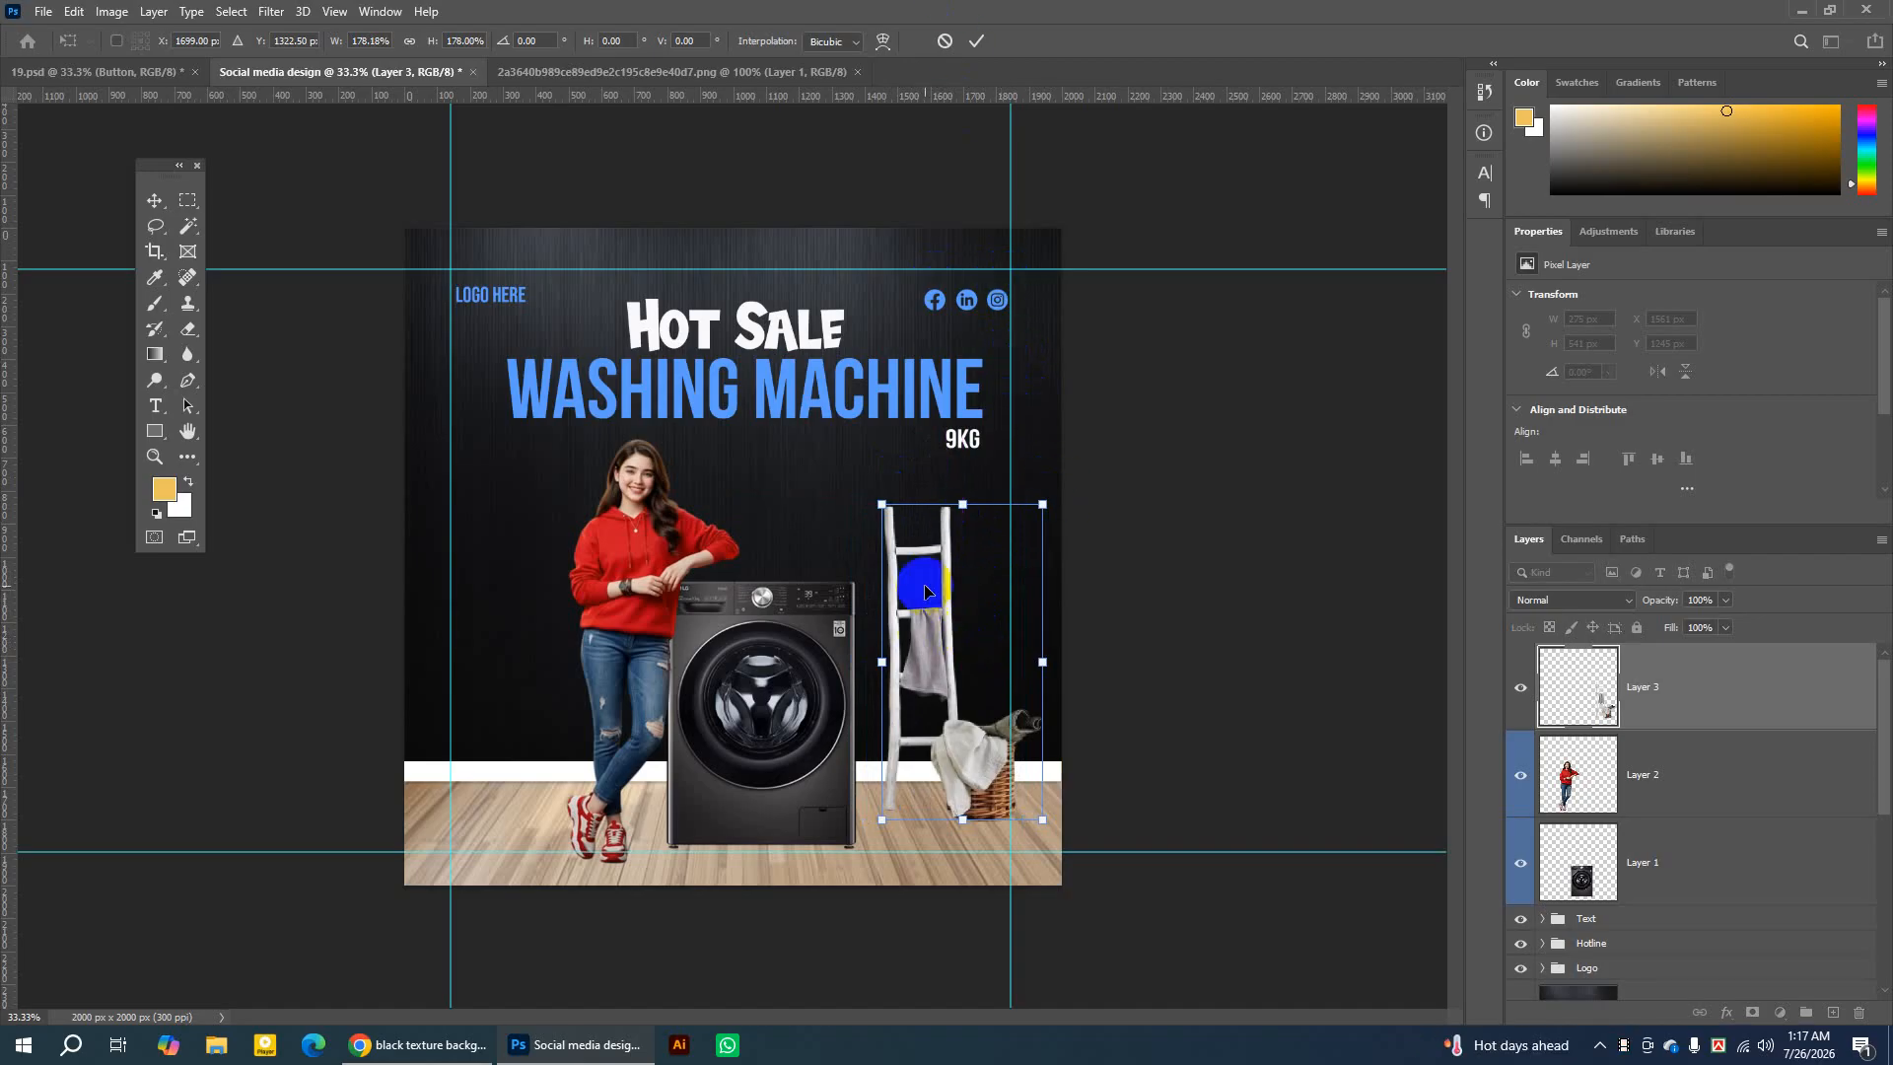
left_click(977, 40)
left_click(943, 634)
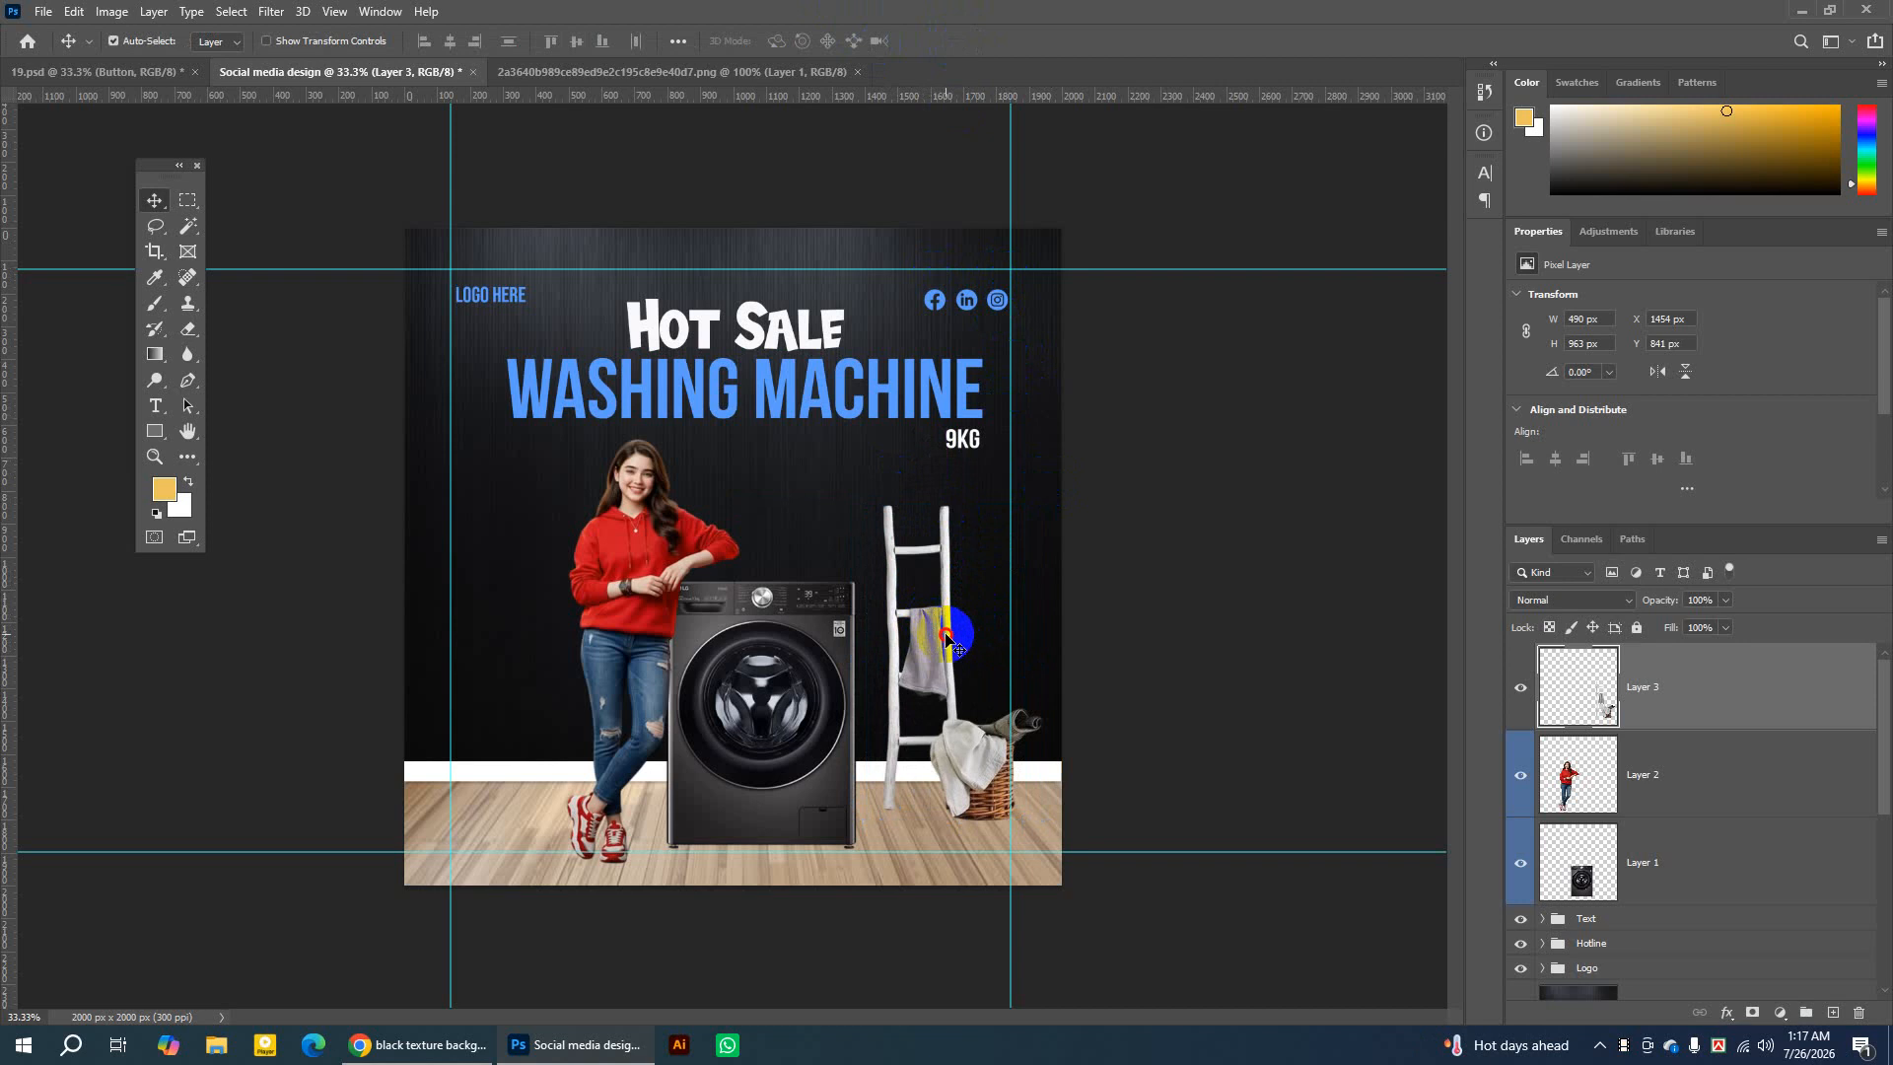
left_click_drag(945, 637, 945, 639)
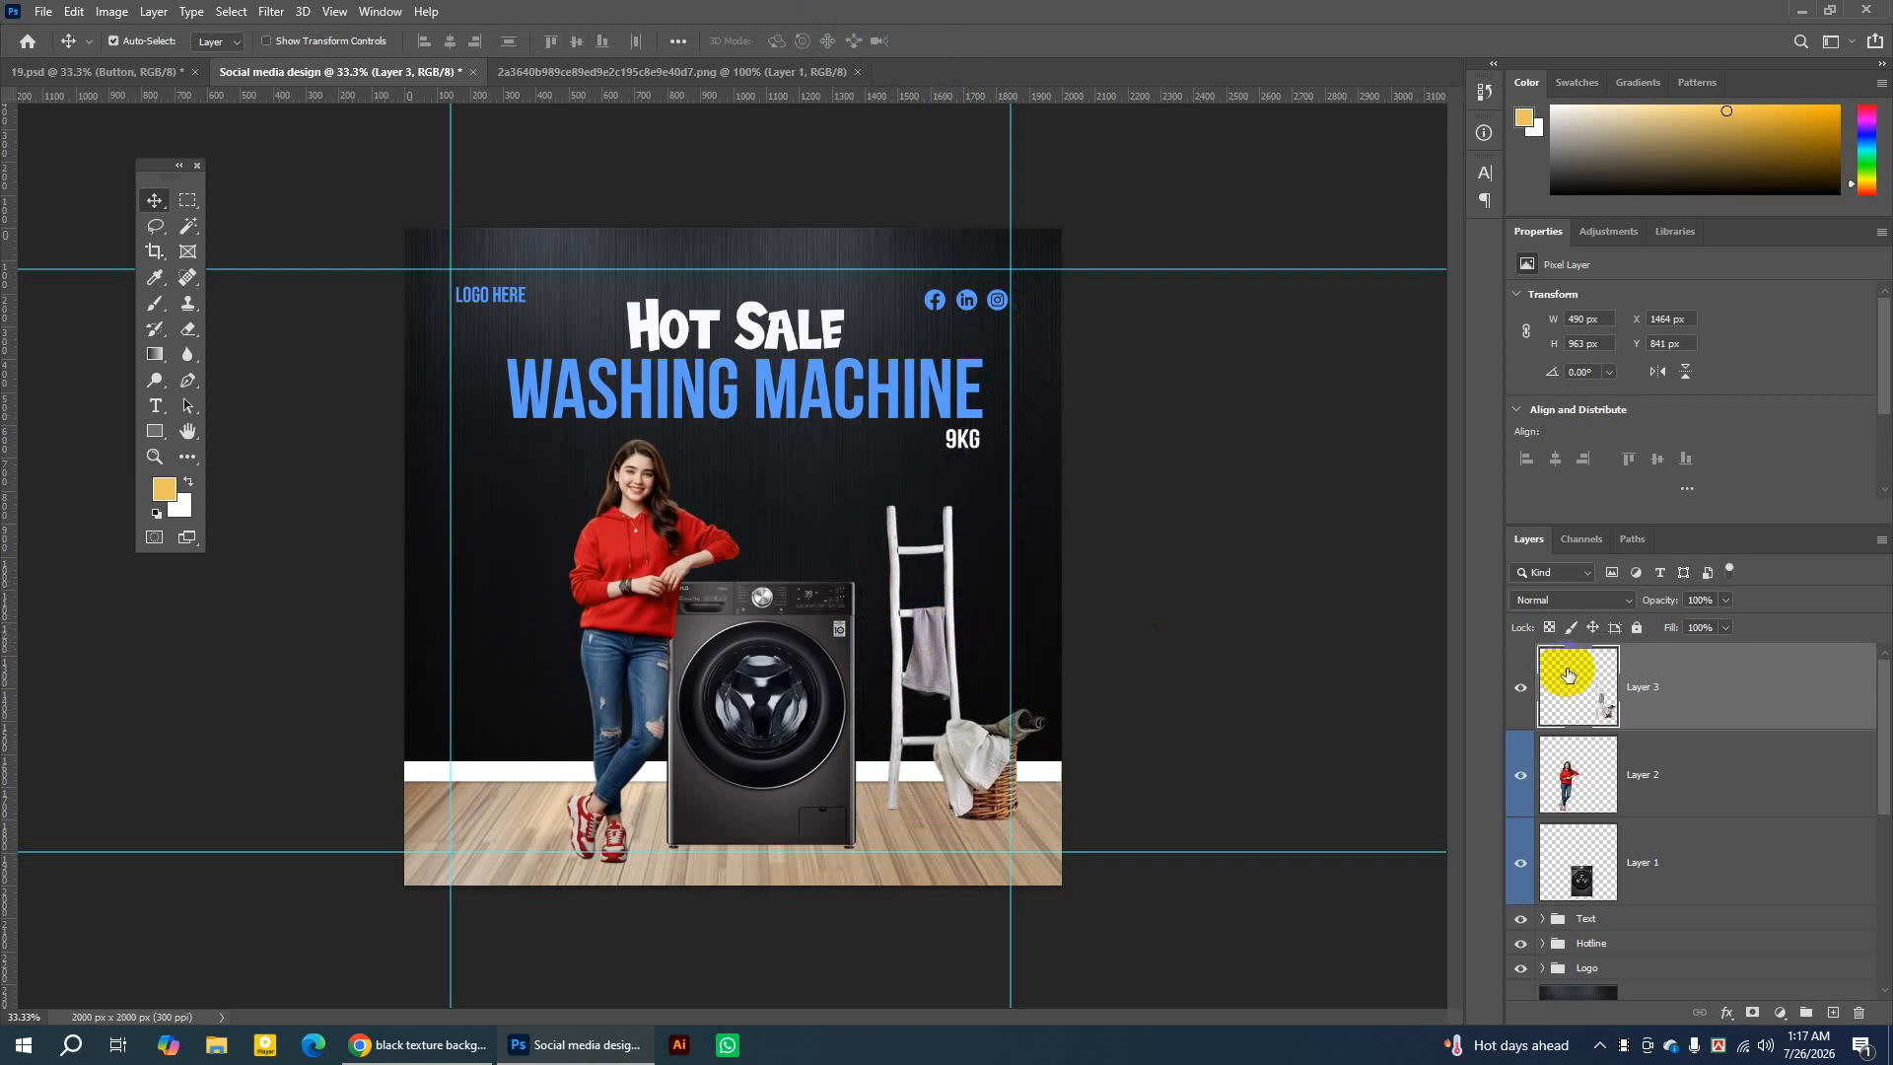
left_click(1519, 688)
left_click(1519, 688)
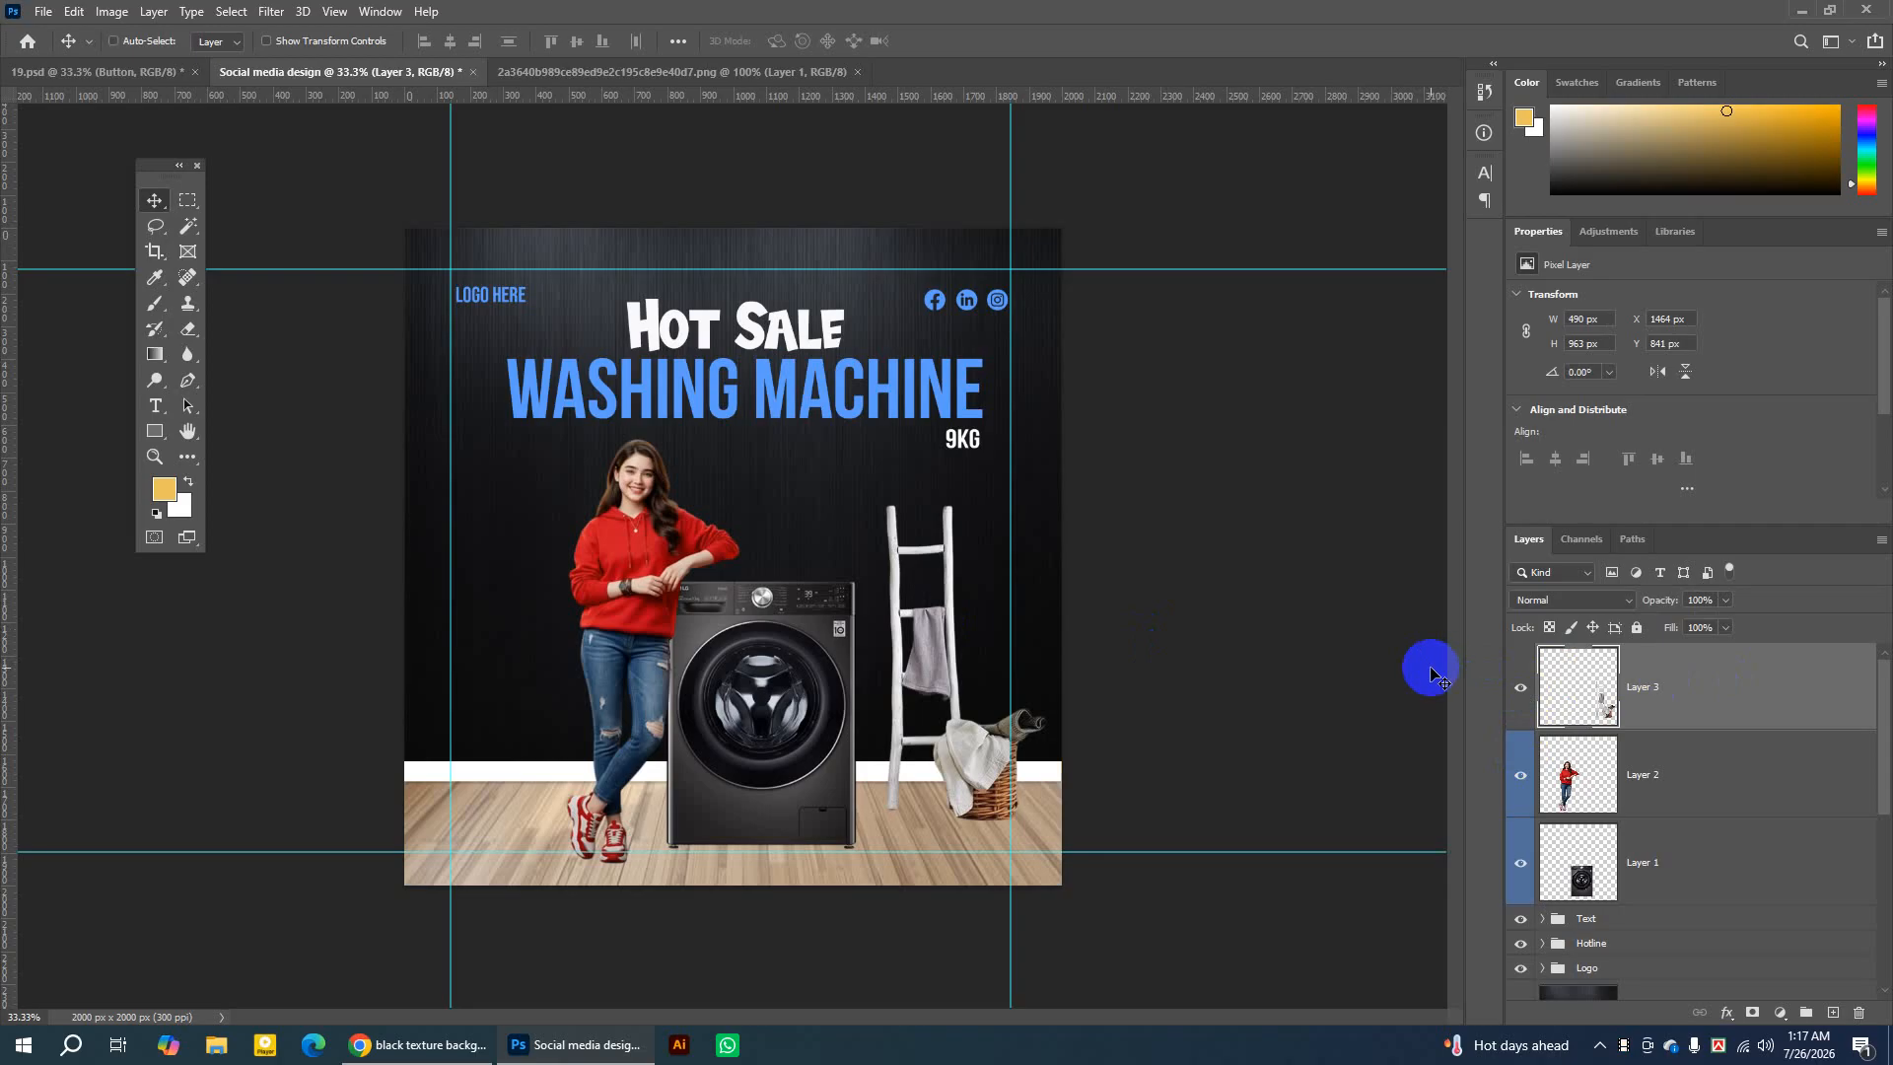
Flip the ladder and basket horizontally and move them to about X 1337, Y 868 px.
key("ctrl+t")
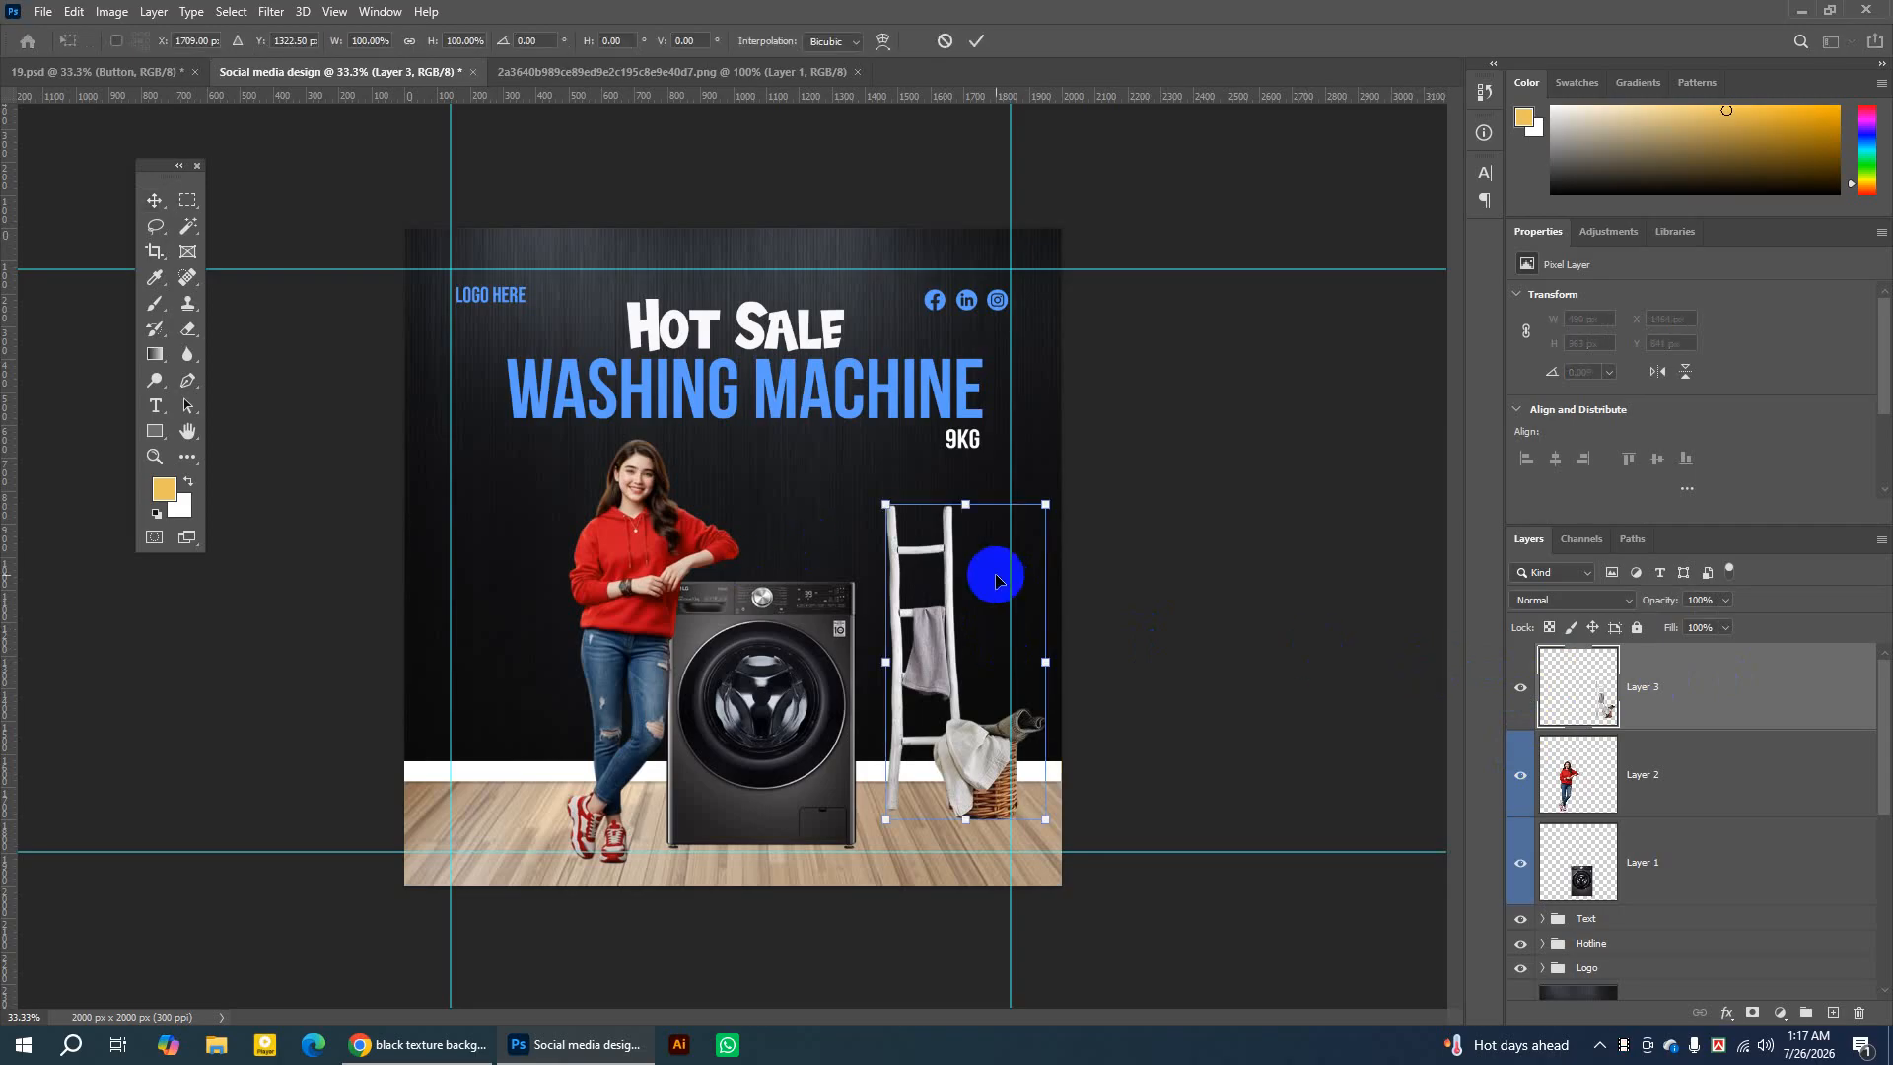
right_click(953, 572)
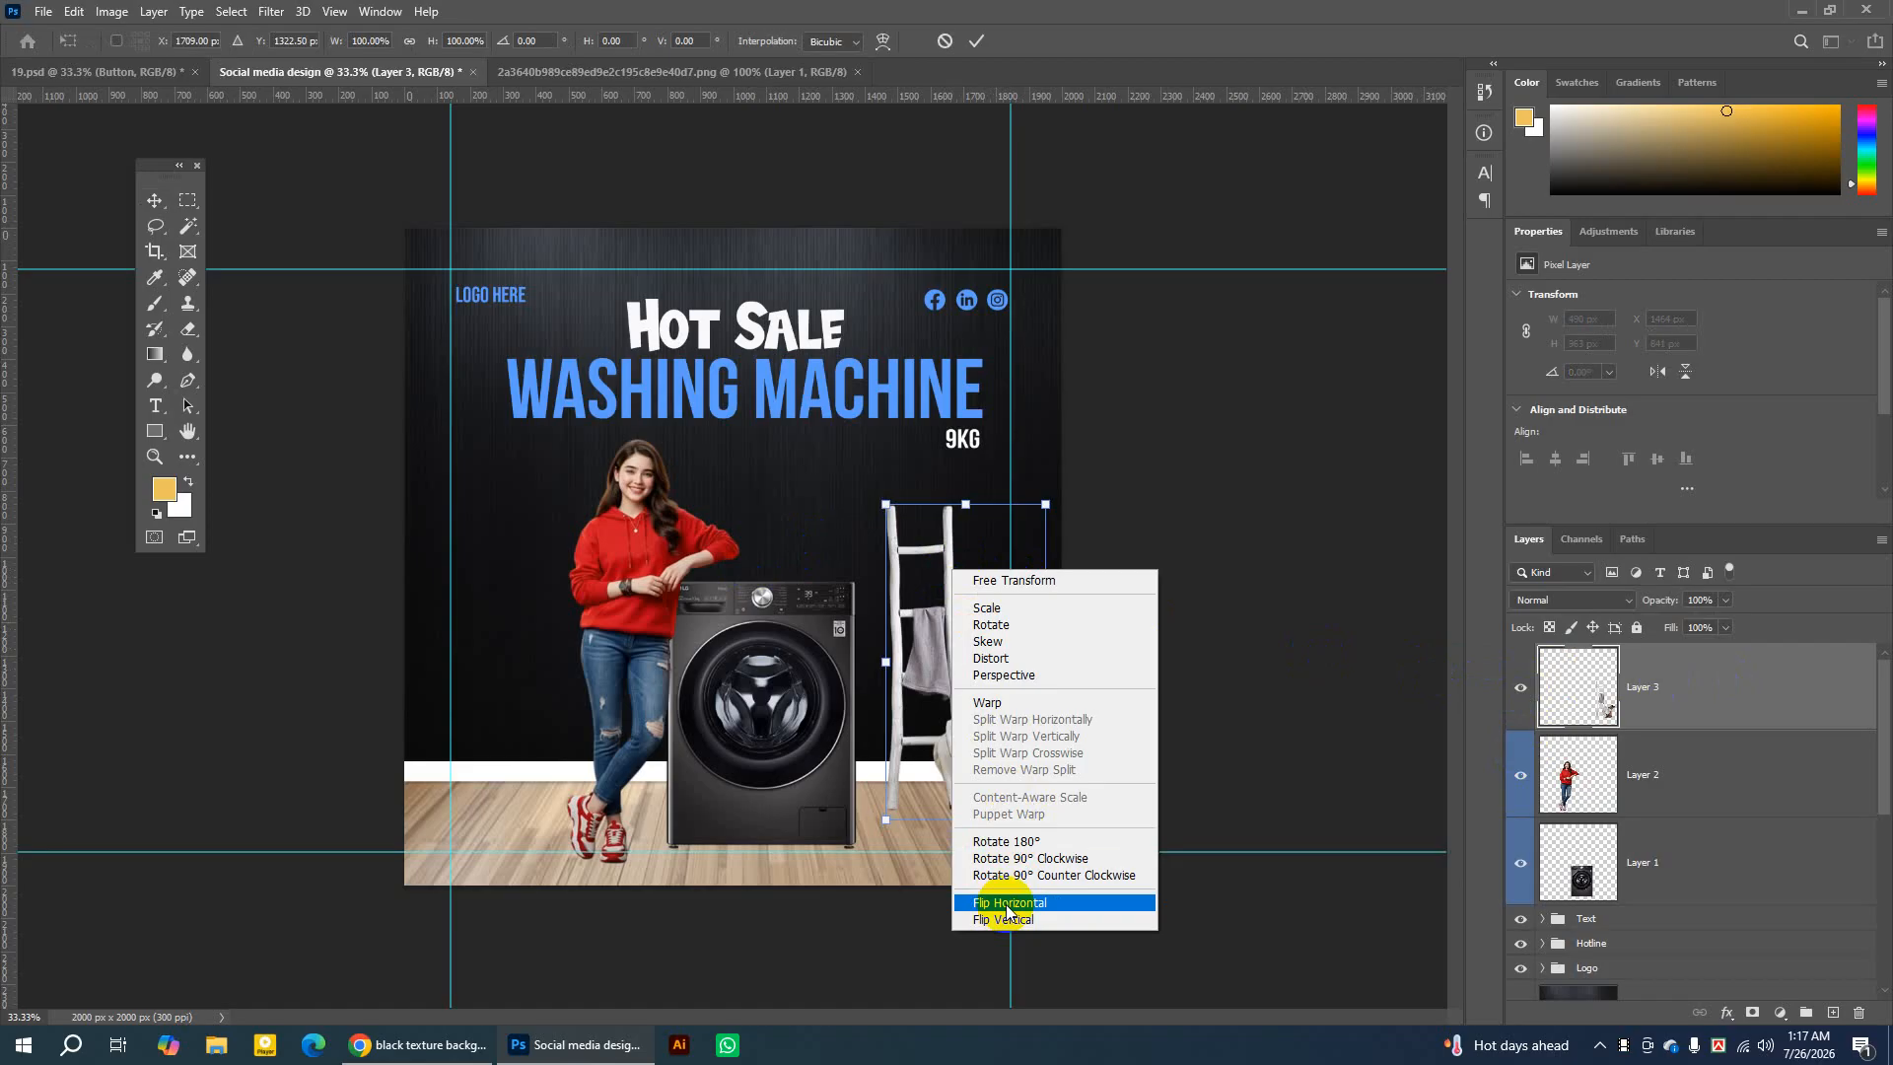
left_click(1048, 903)
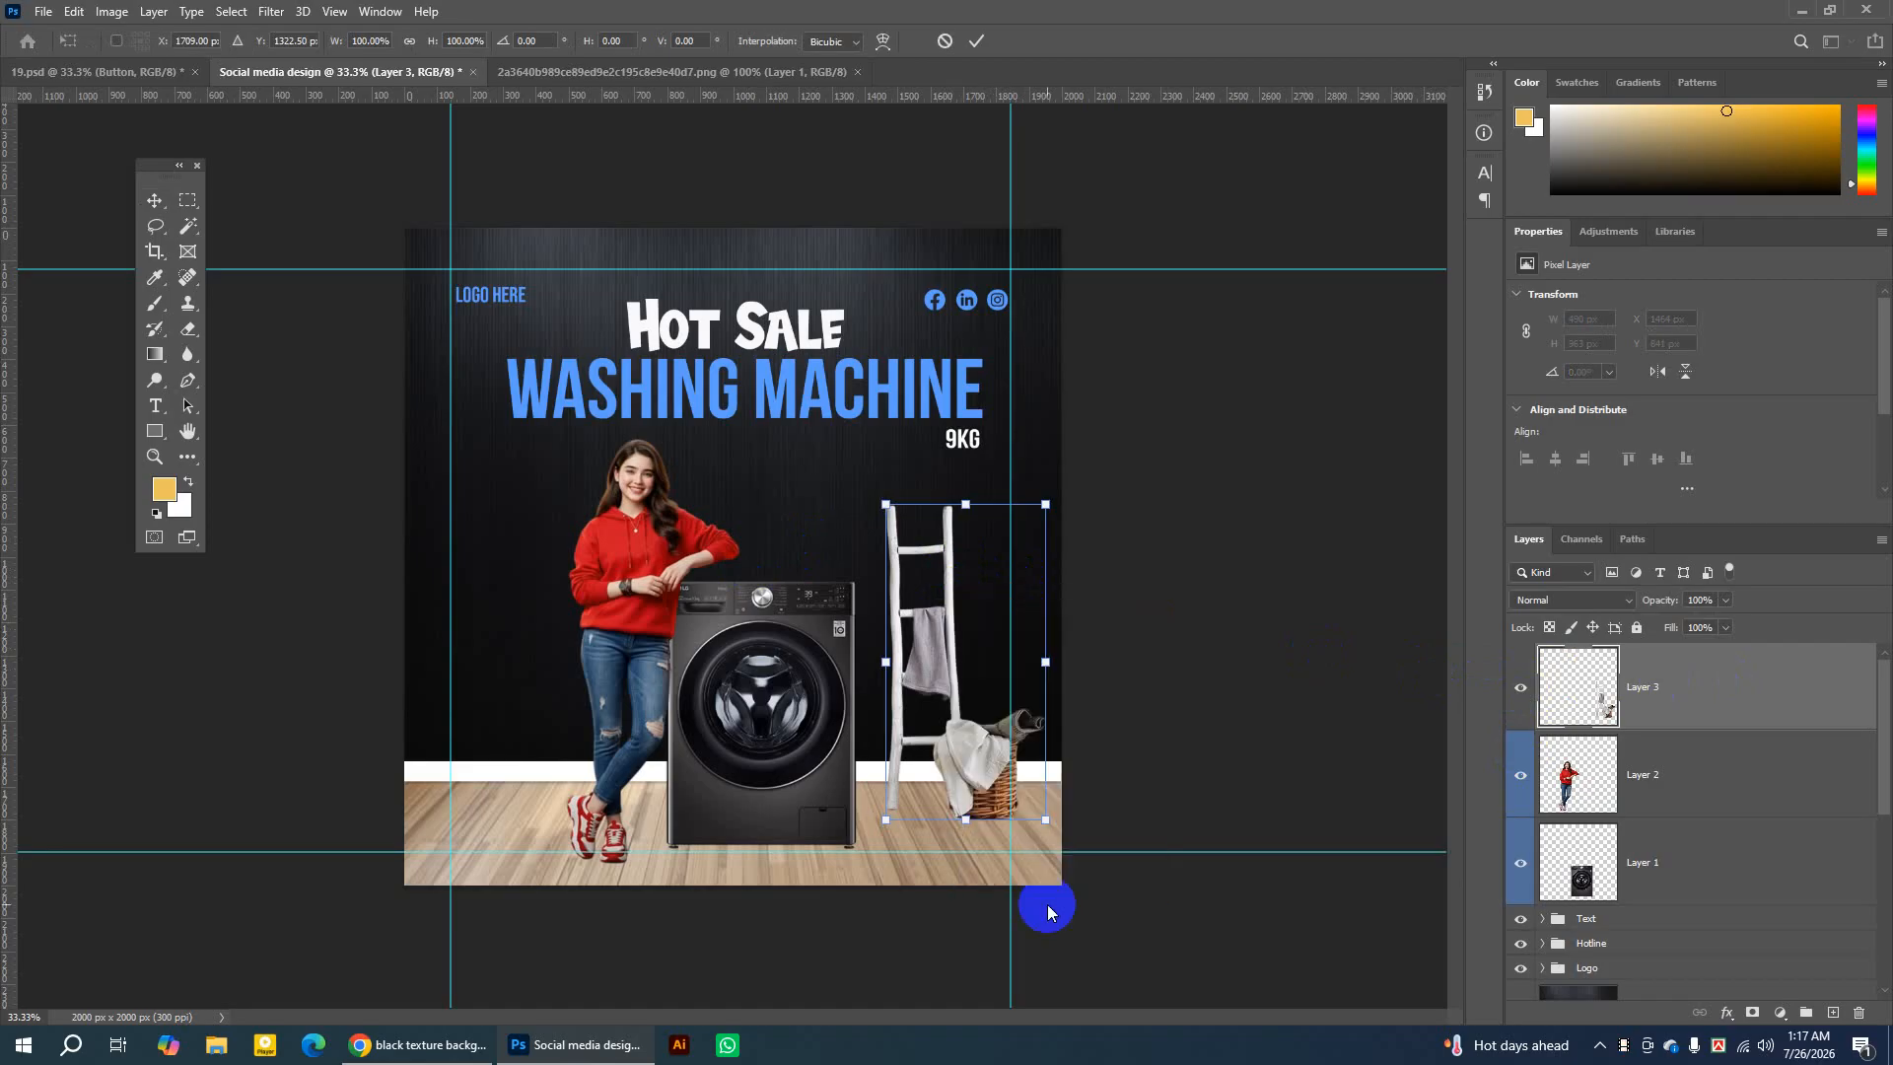
left_click_drag(973, 759, 927, 764)
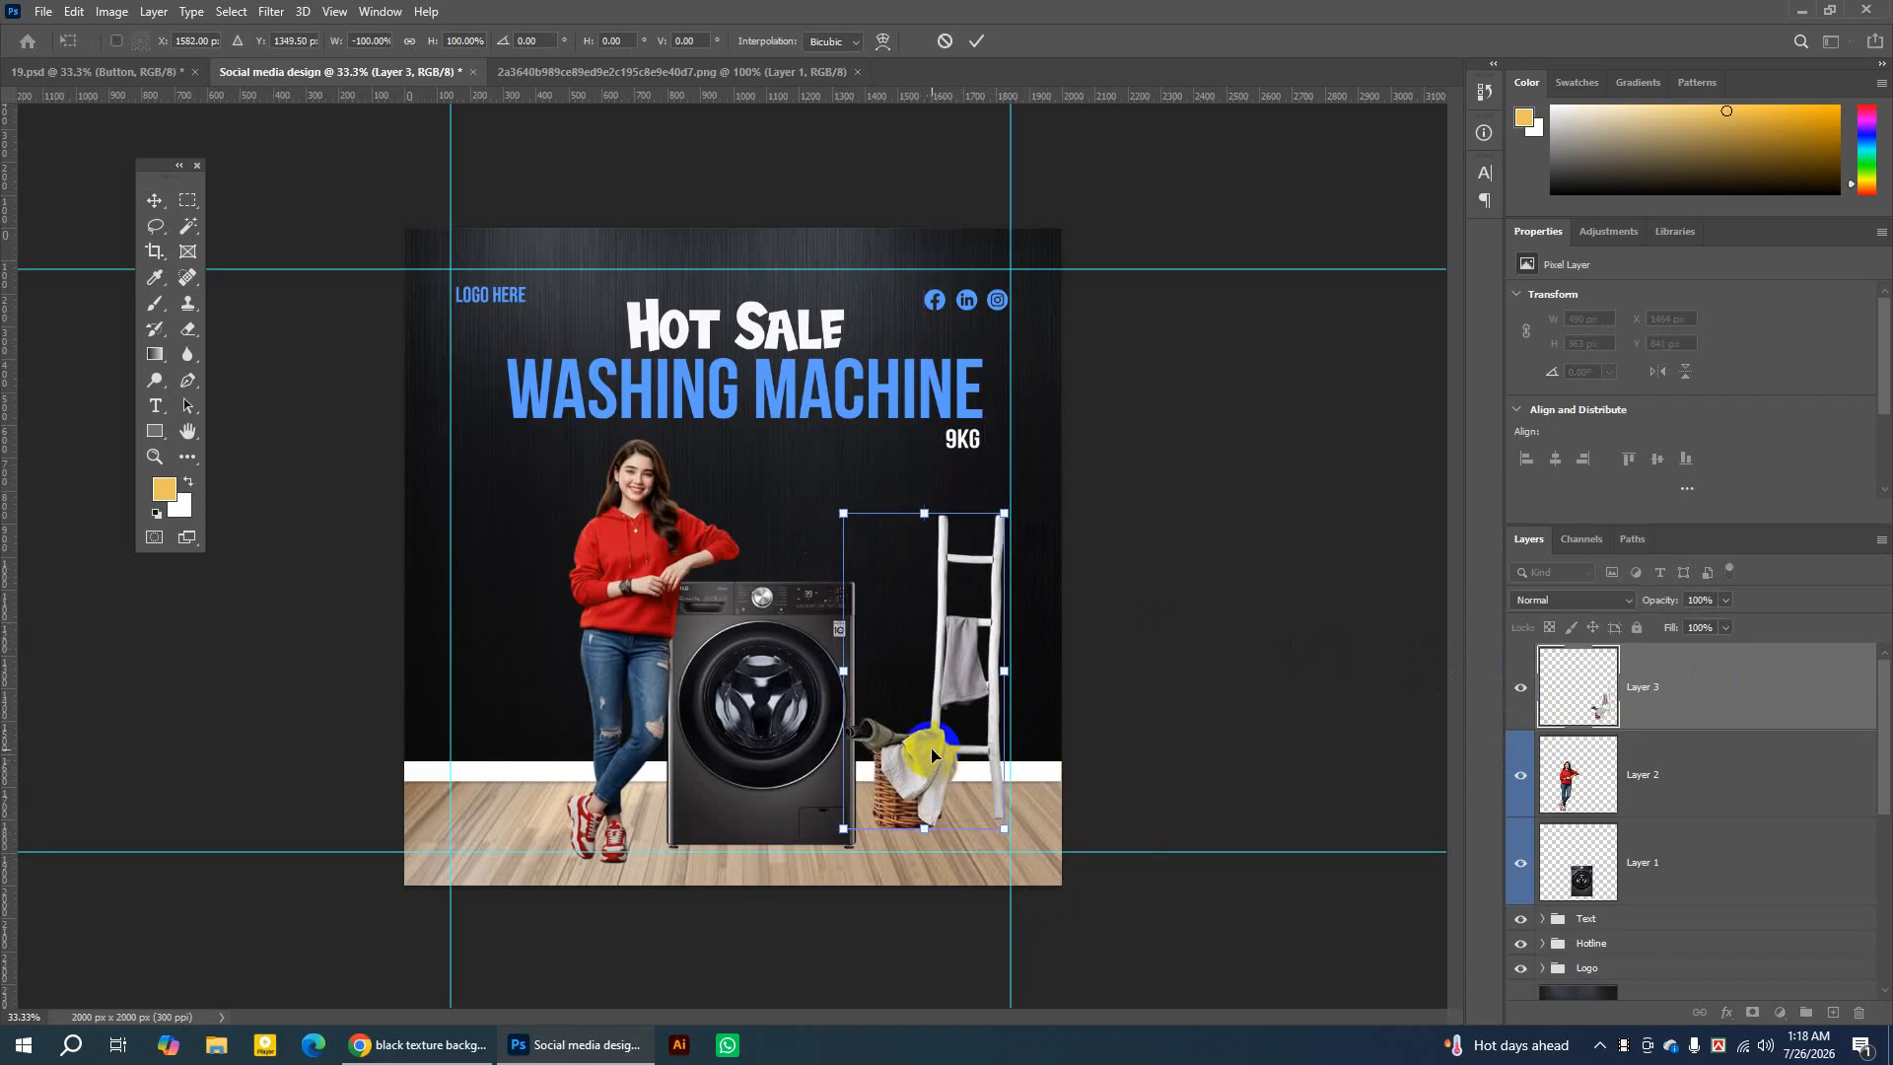
left_click(985, 41)
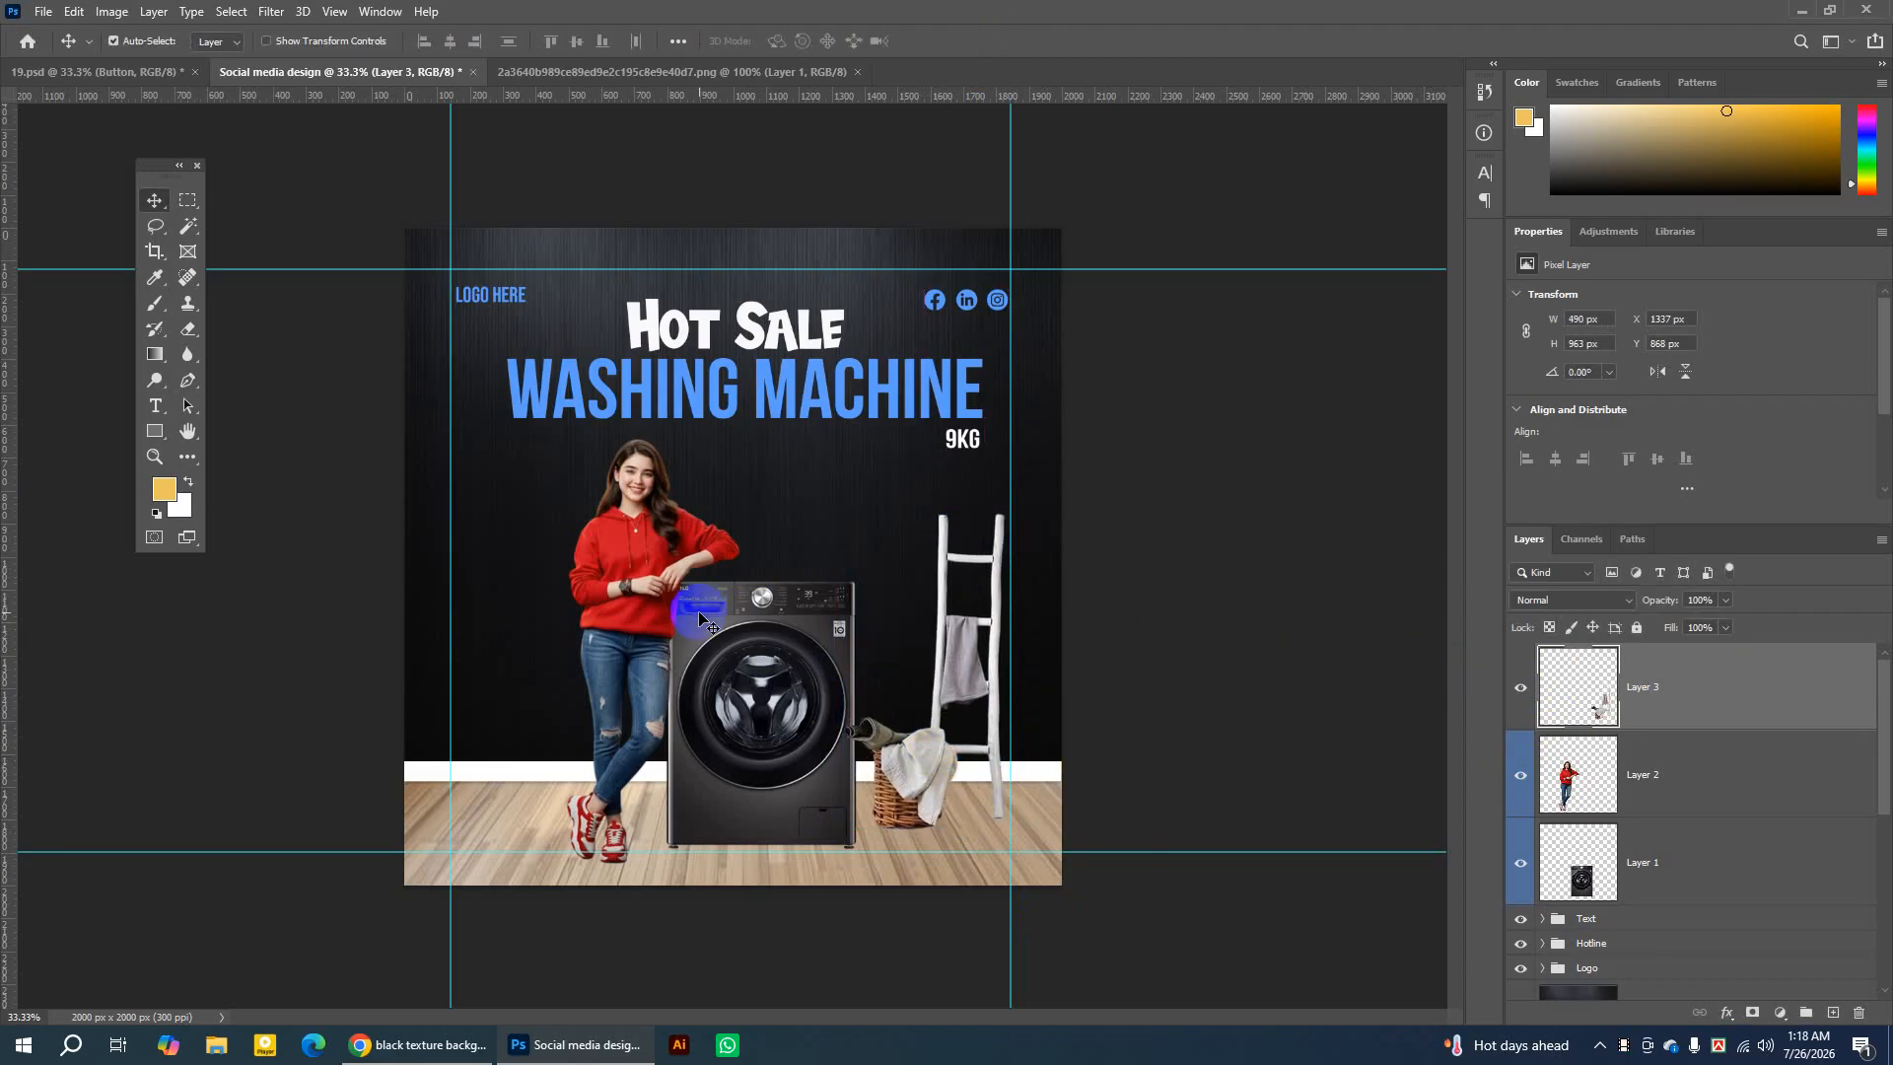
Shift the washing machine slightly left and up, and move the woman to about X 412, Y 640 px so she leans on it.
left_click_drag(700, 607, 688, 613)
left_click_drag(635, 592, 609, 595)
mouse_move(710, 636)
left_mouse_down()
mouse_move(727, 625)
mouse_move(711, 627)
left_mouse_up()
left_click_drag(714, 623, 714, 613)
left_click(627, 618)
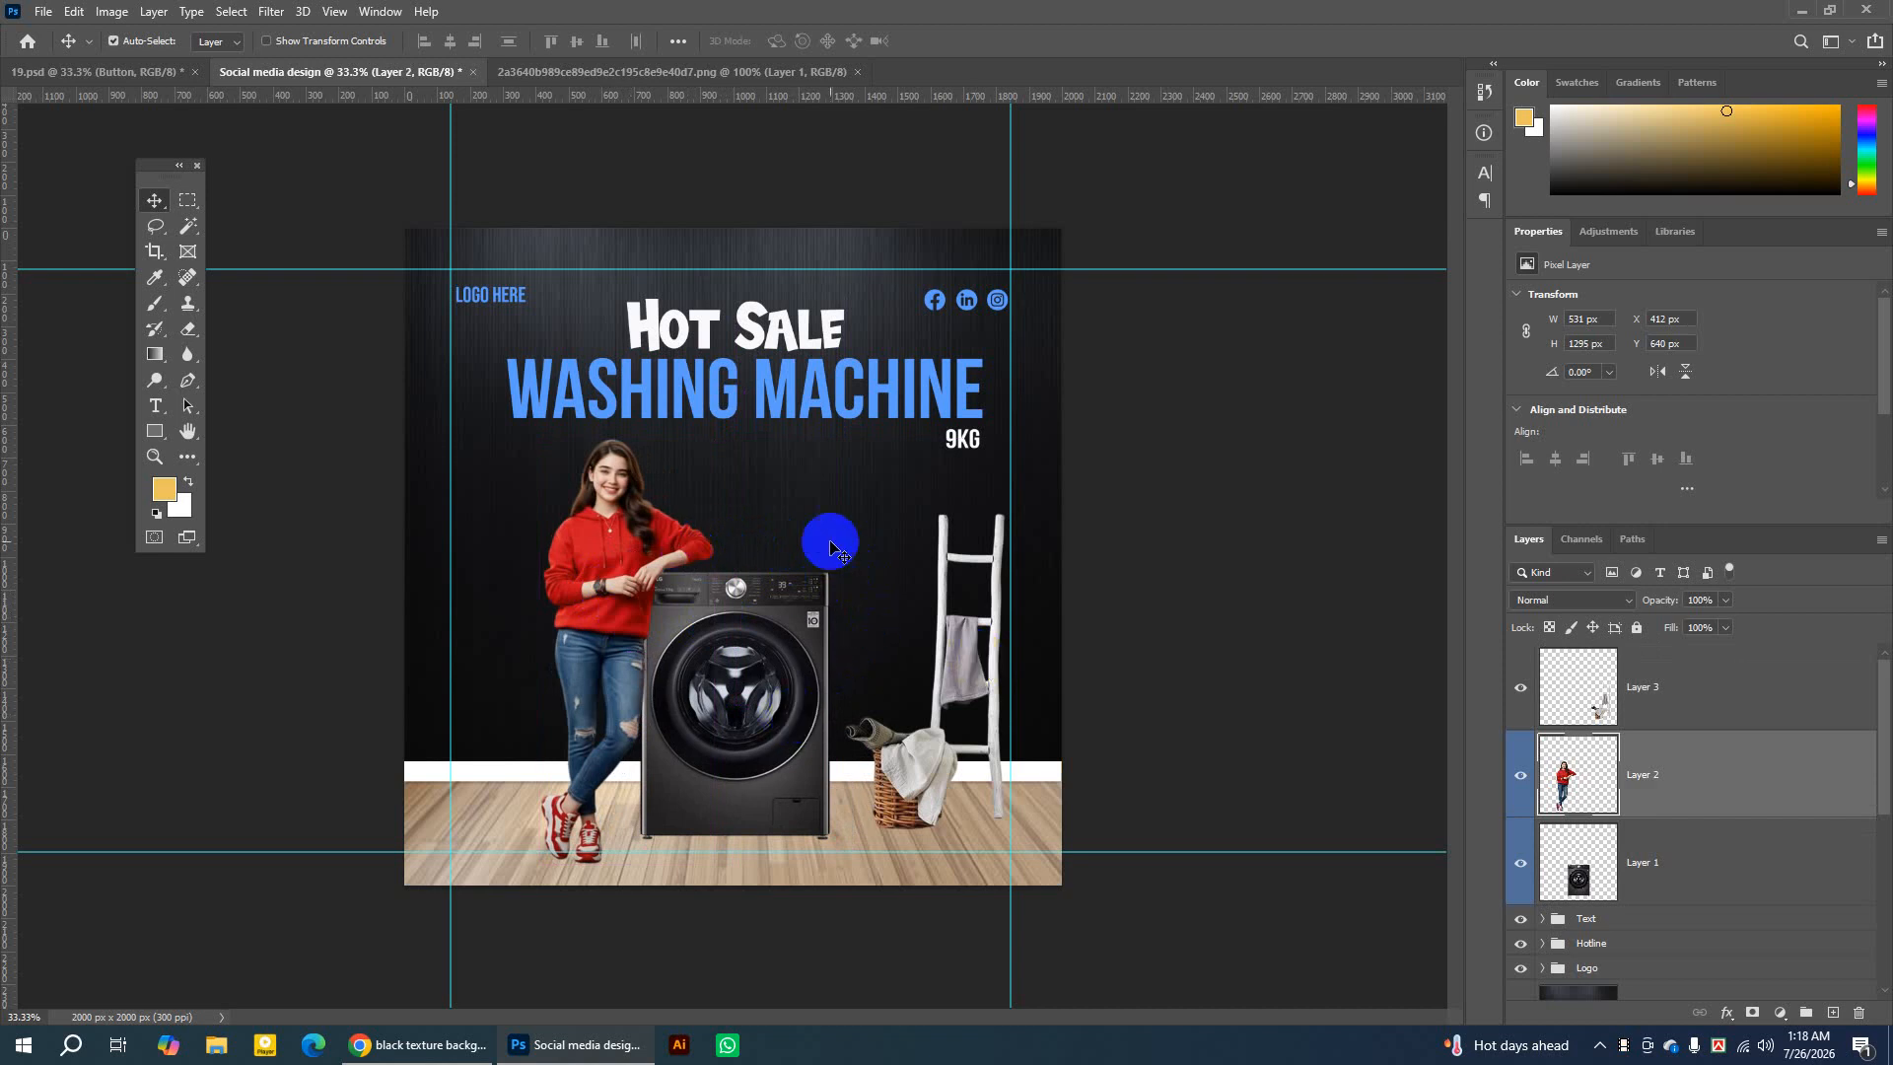
Check the discount badge in 19.psd and draw a yellow rectangle about 330 × 140 px between the woman and the ladder in Social media design.
left_click(138, 71)
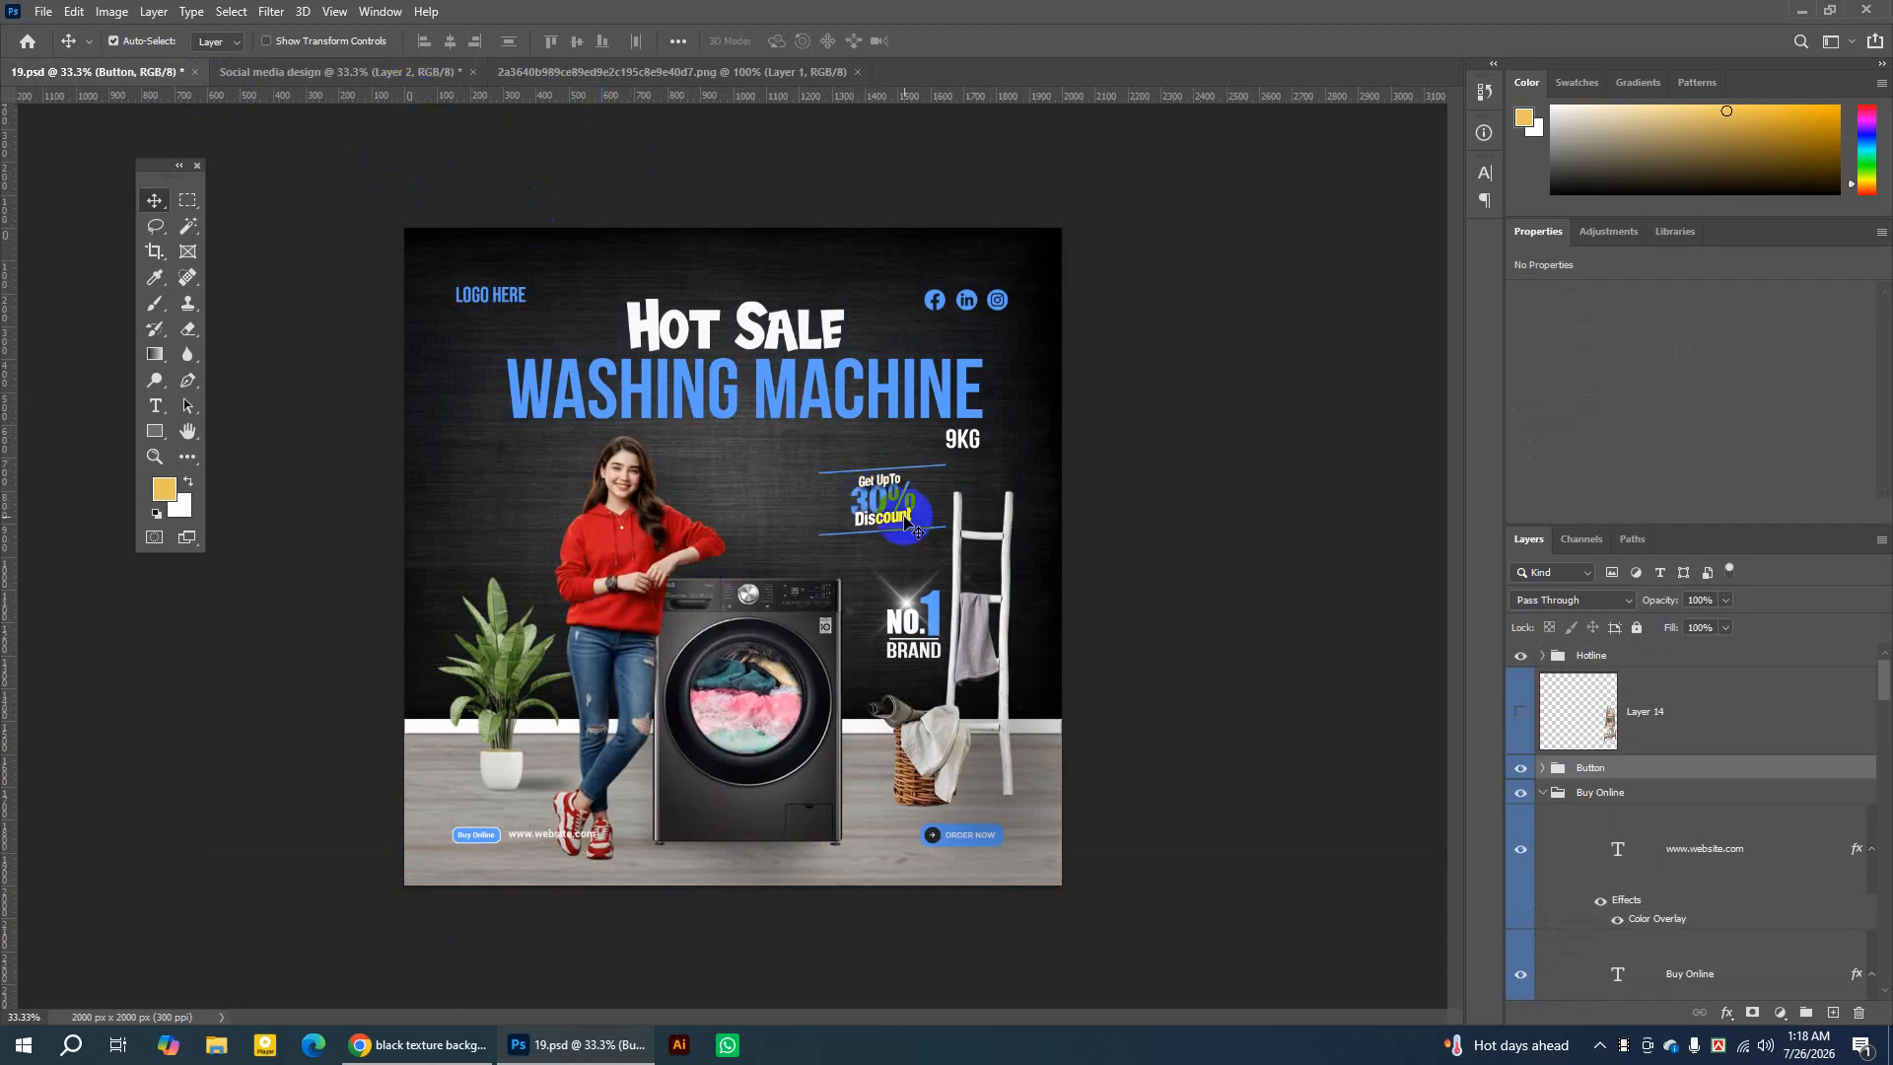
left_click(398, 73)
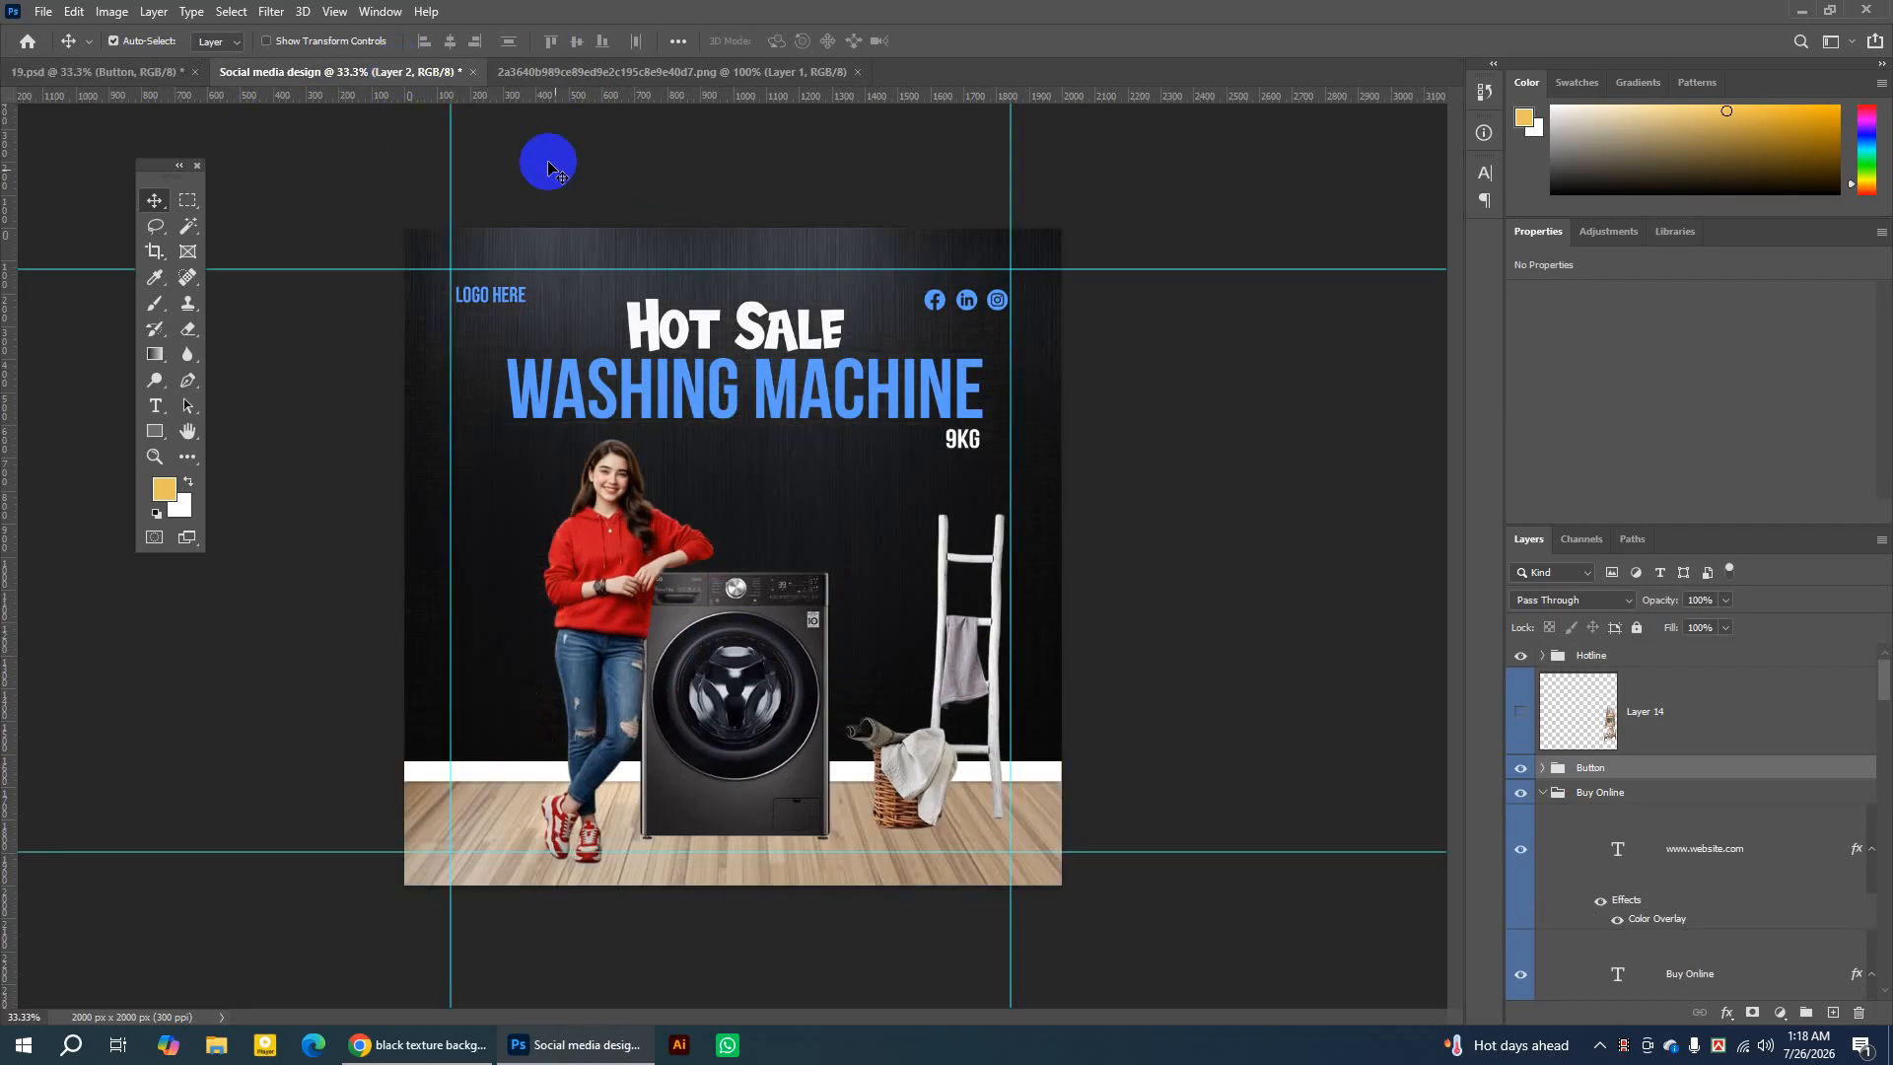
left_click(154, 457)
left_click(857, 508)
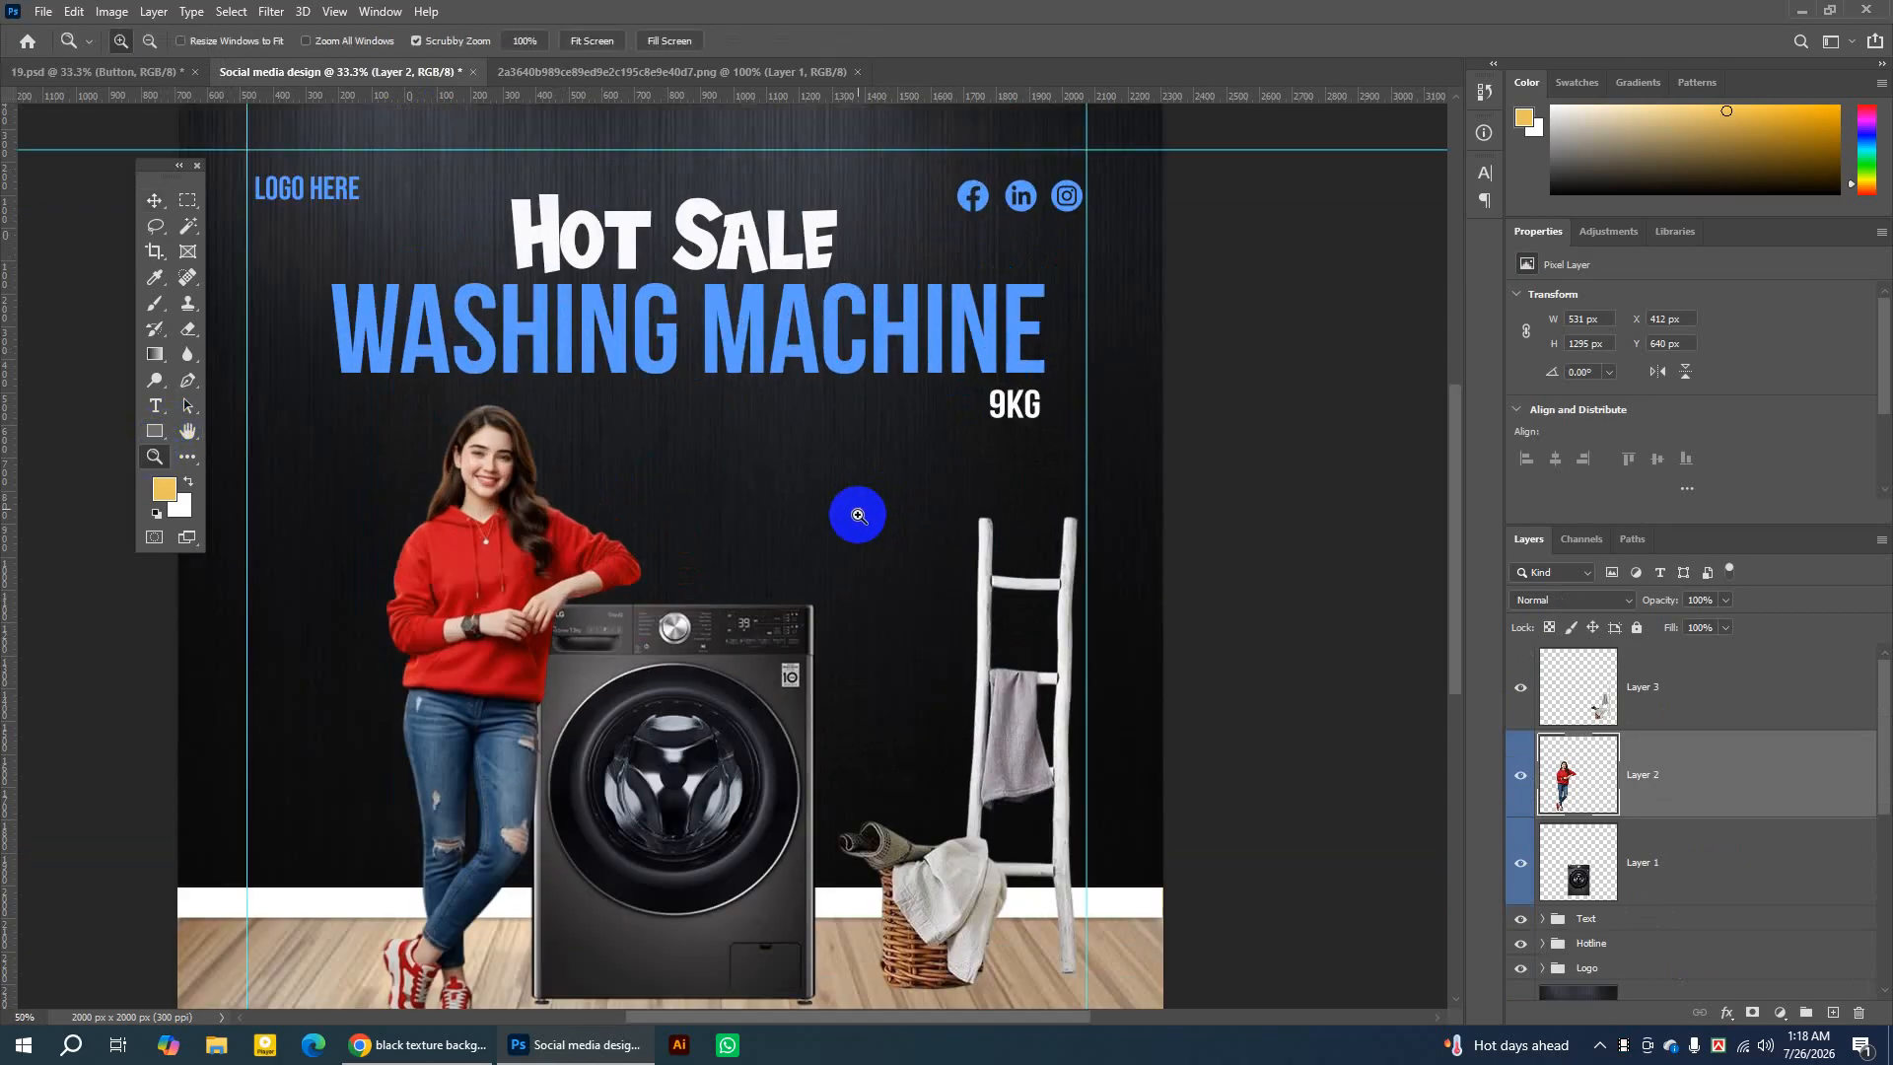
left_click(743, 537)
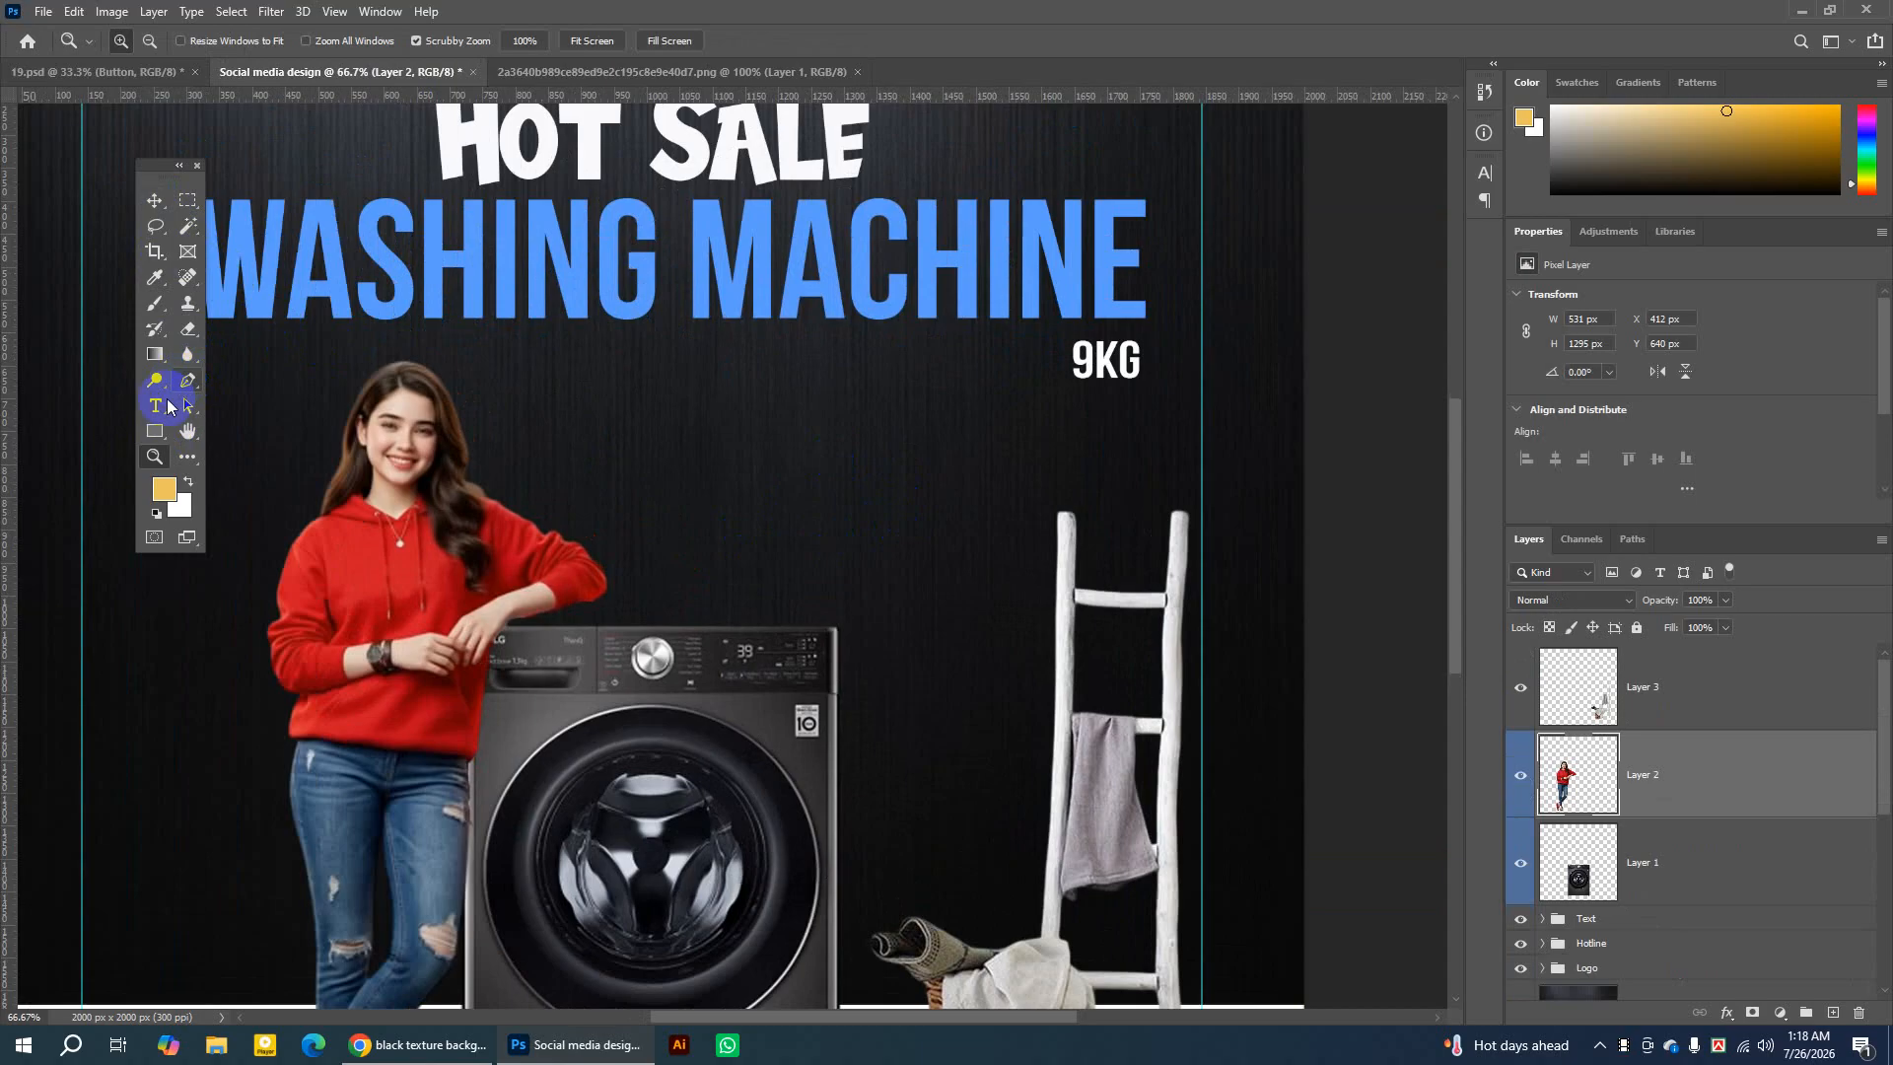
left_click_drag(153, 434, 230, 437)
left_click_drag(779, 424, 994, 514)
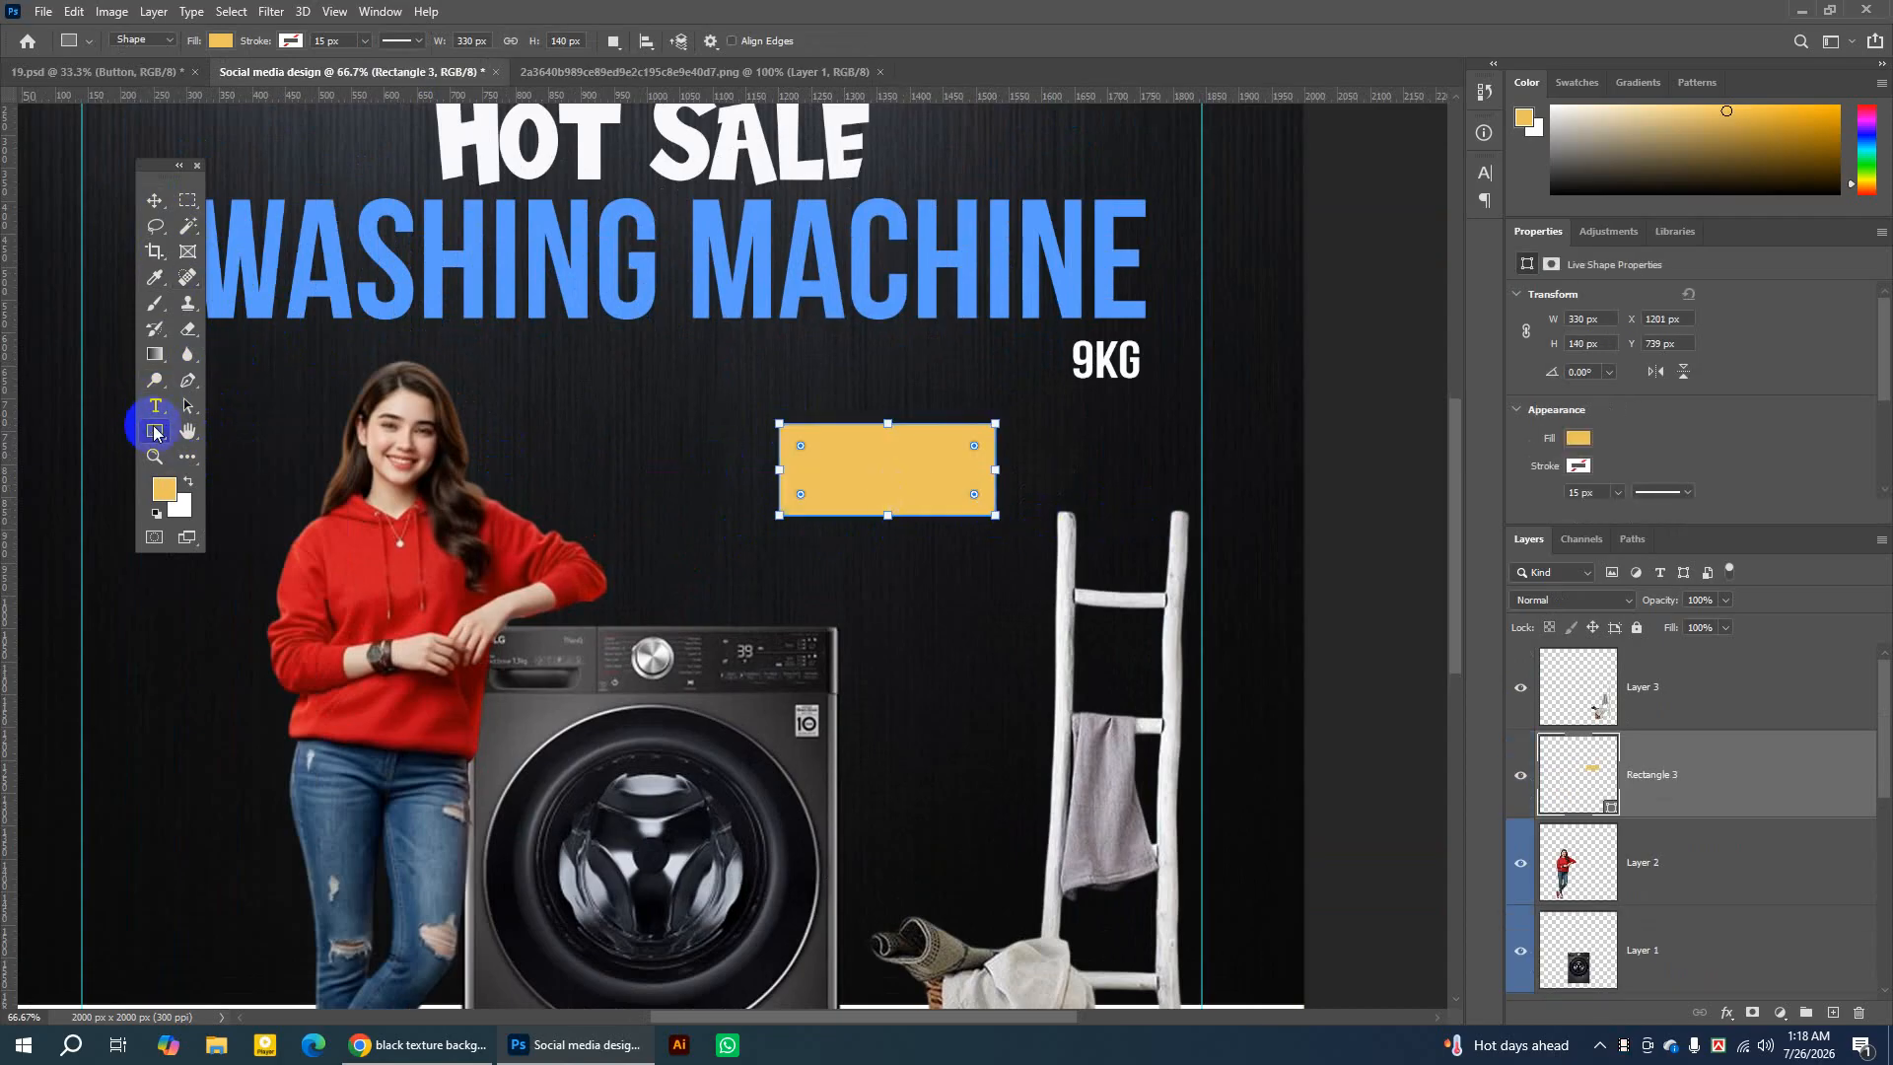
Remove the rectangle's fill and give it a white stroke.
left_click(220, 41)
left_click(106, 79)
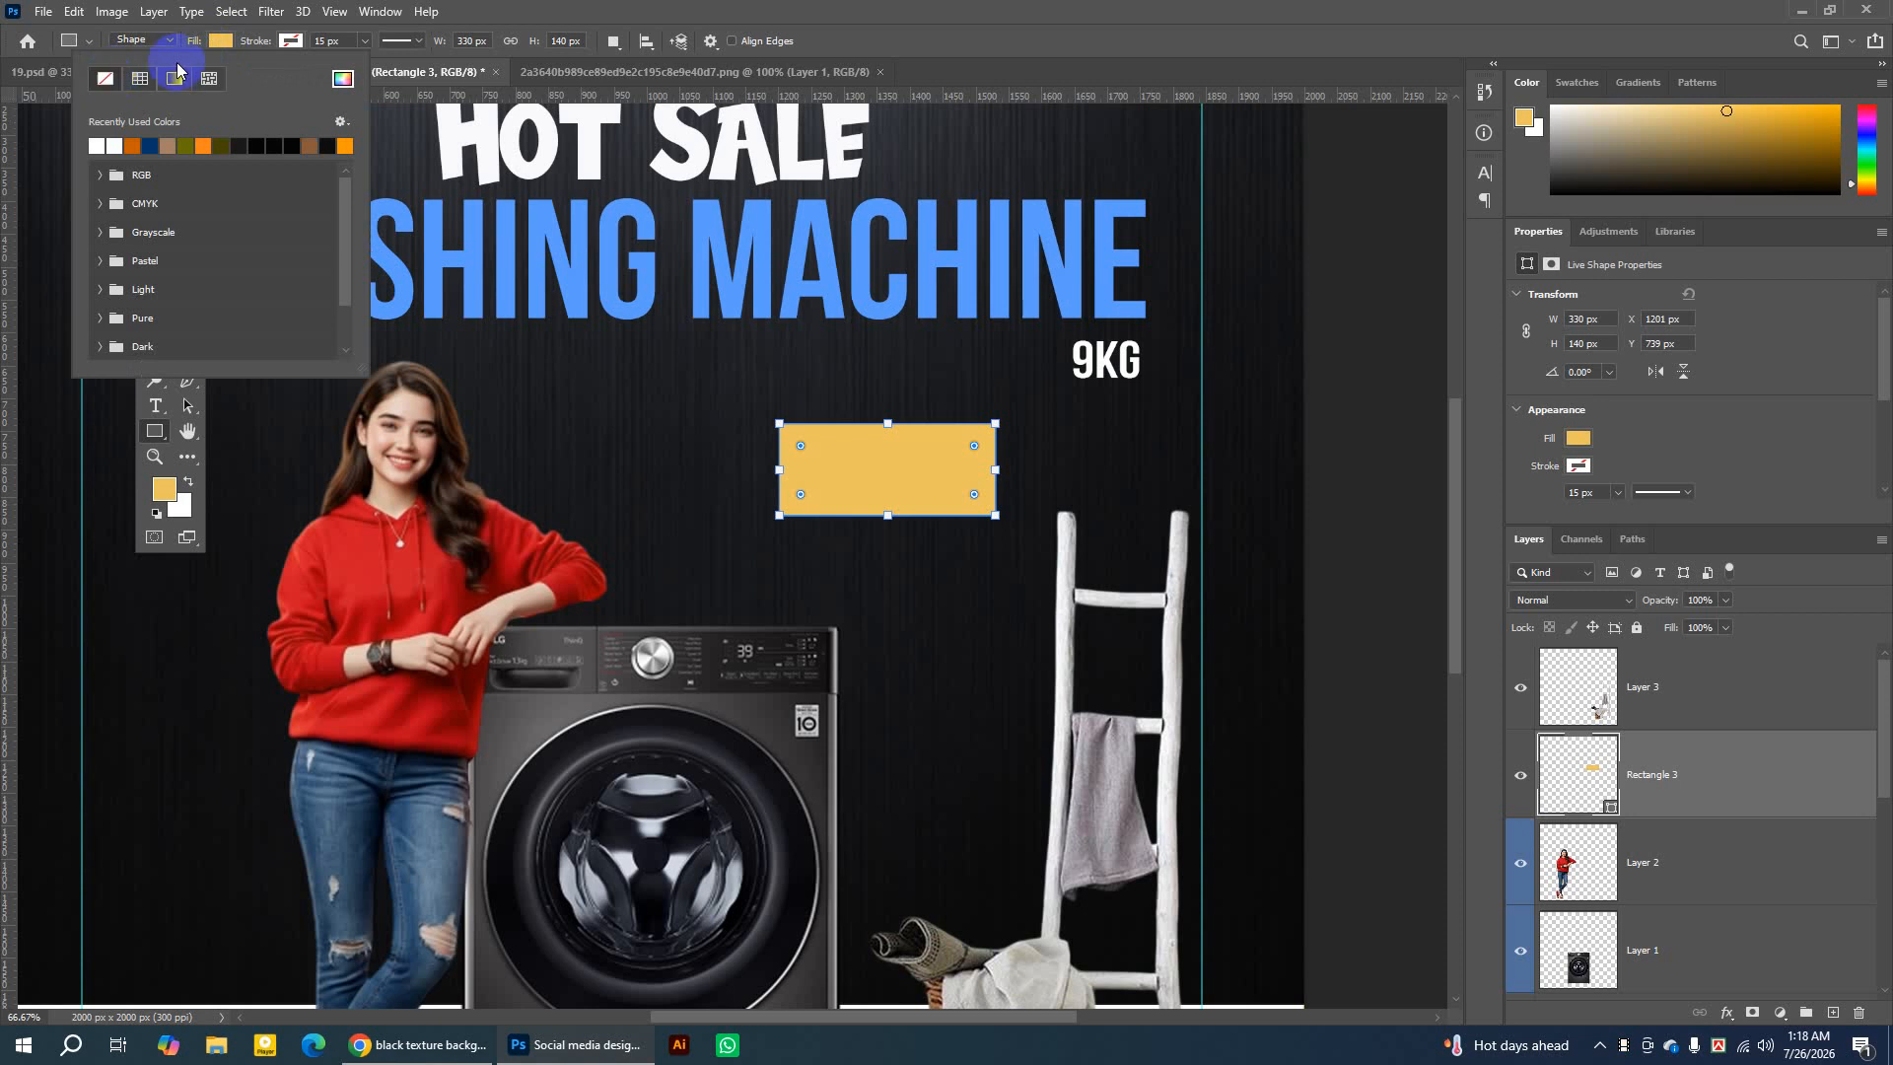
left_click(289, 40)
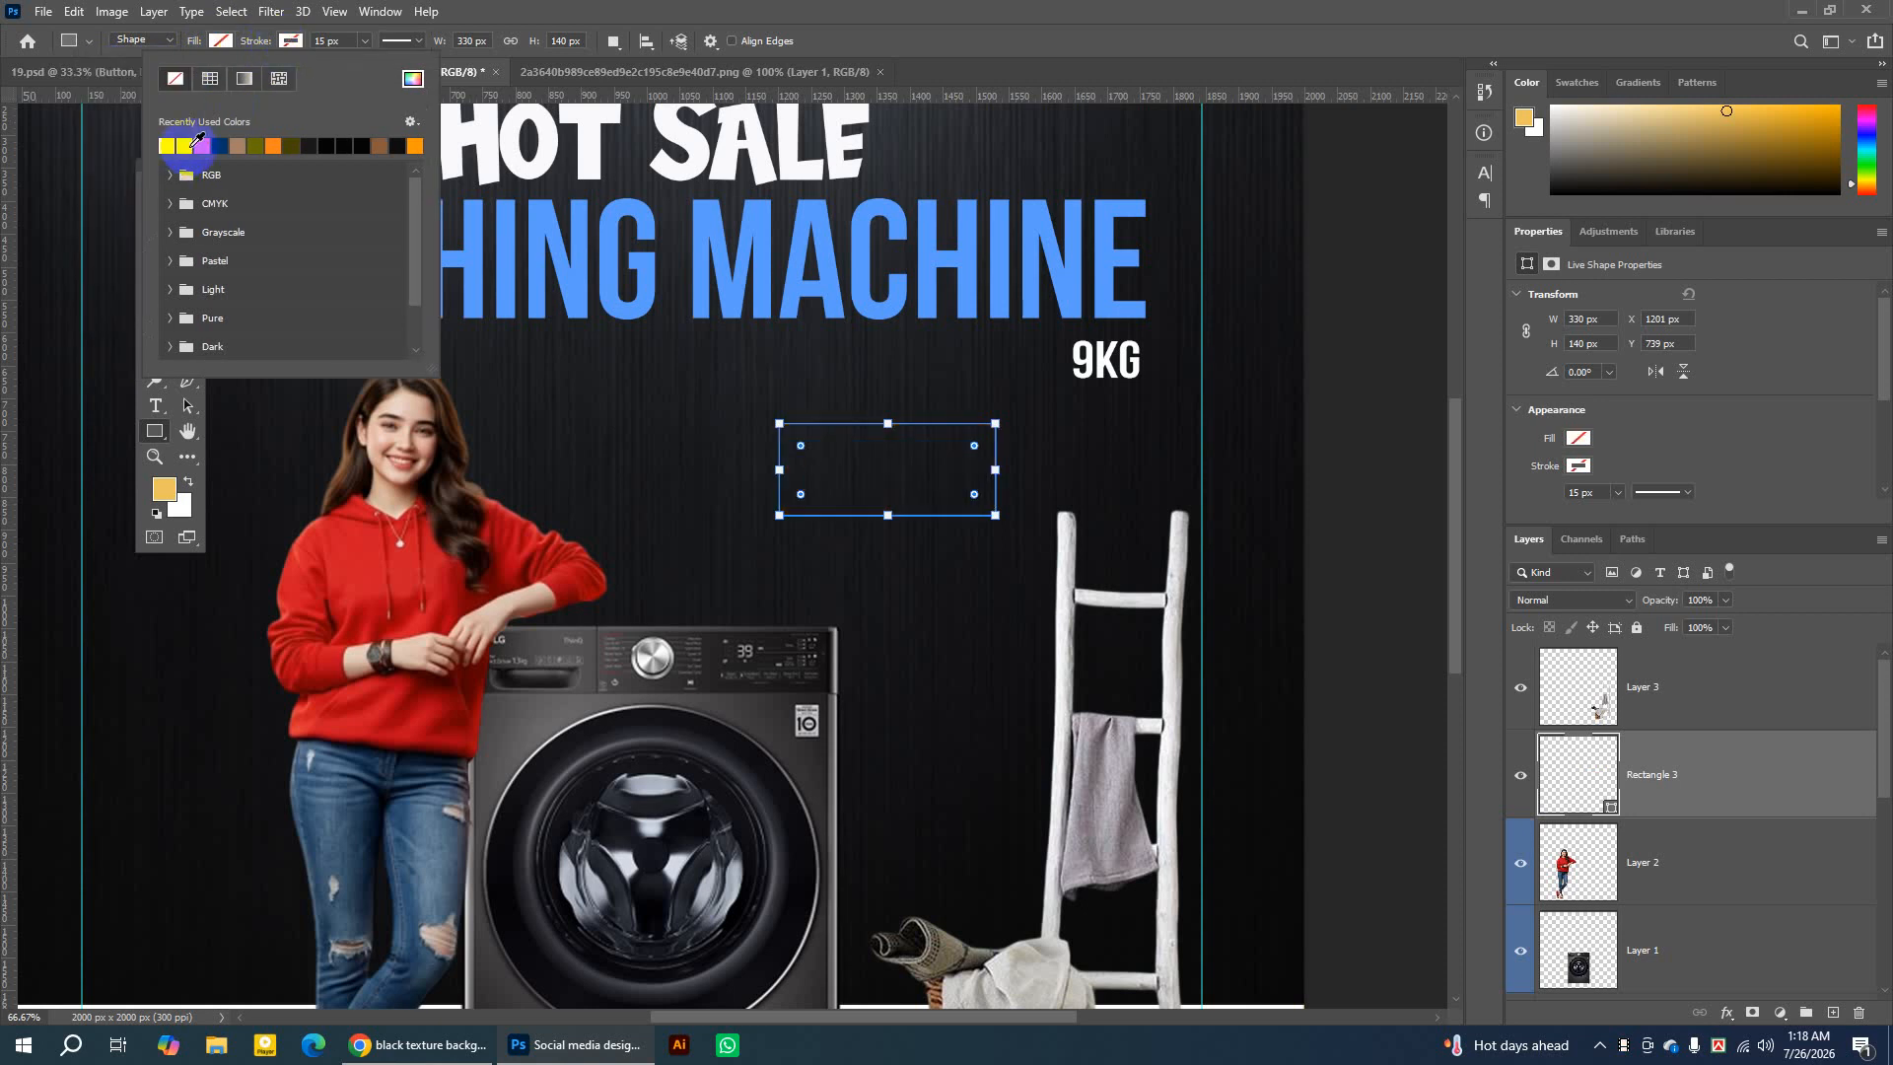
left_click(190, 144)
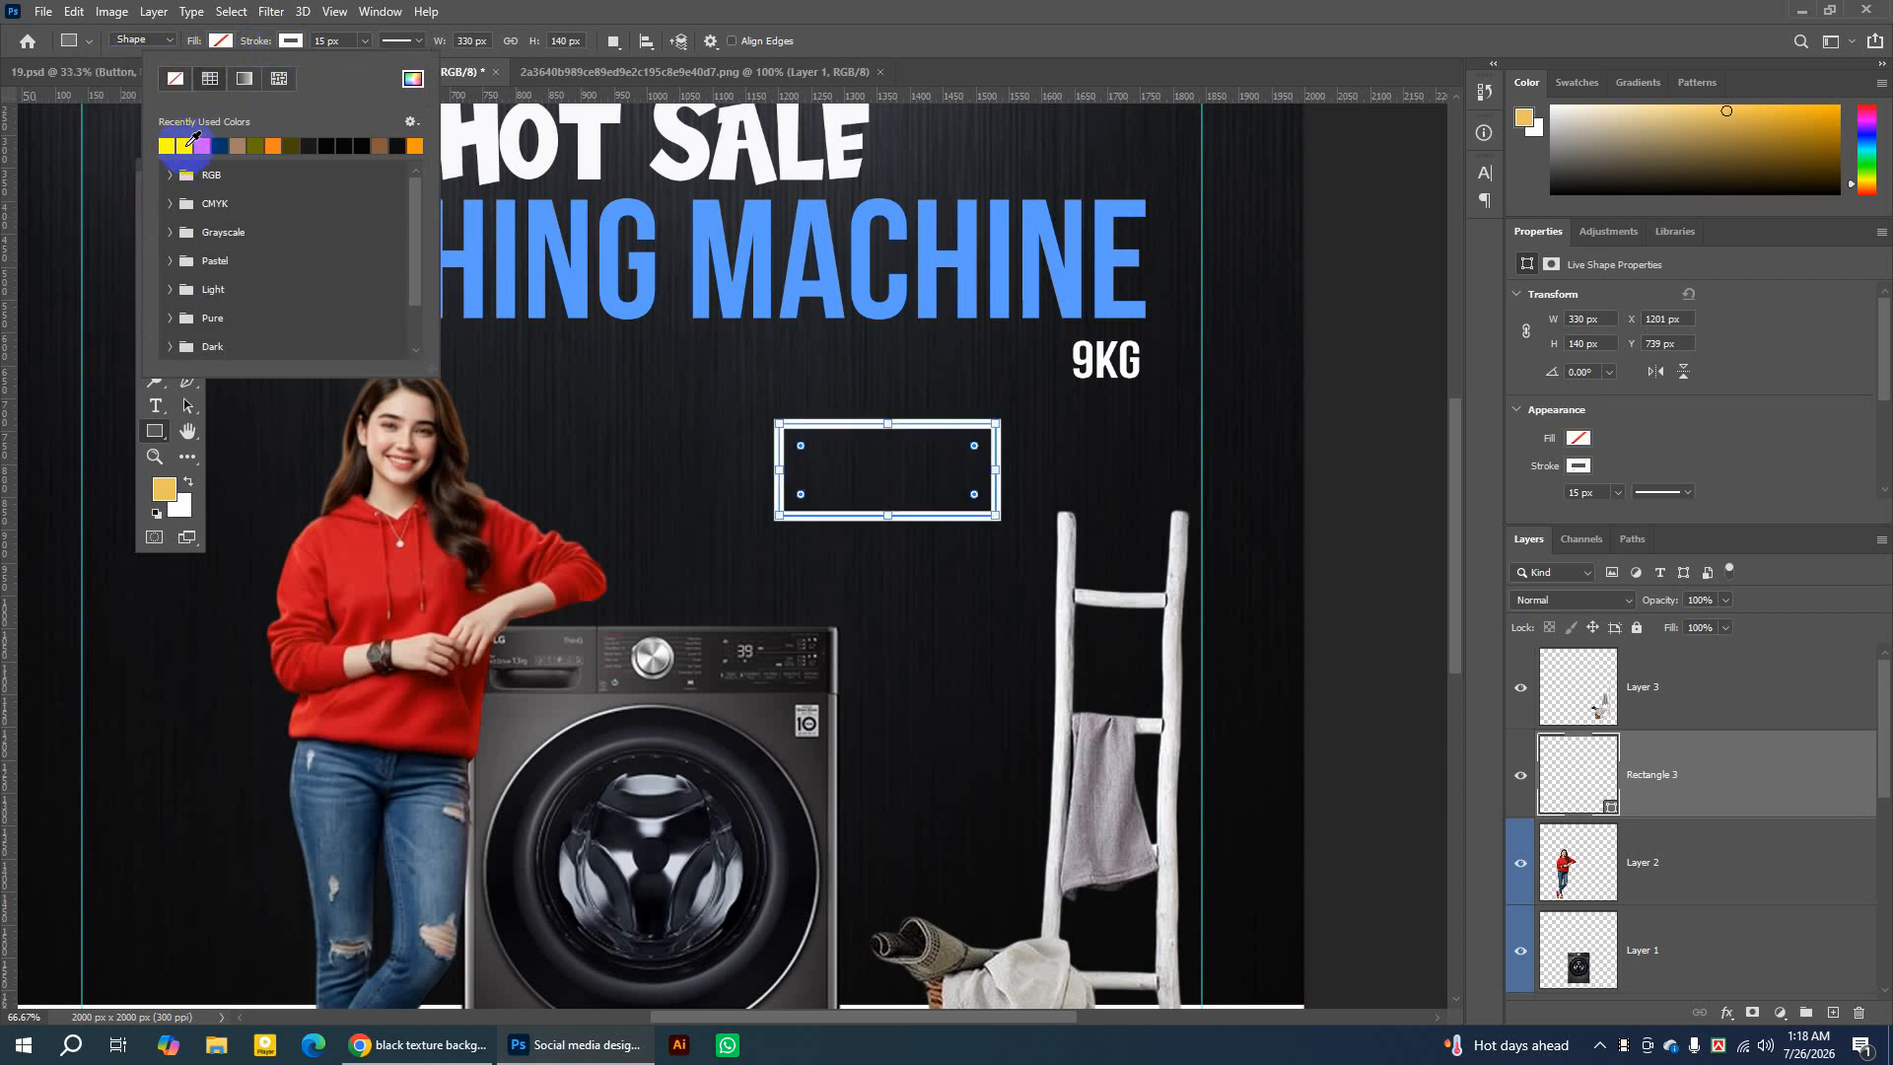
left_click(475, 211)
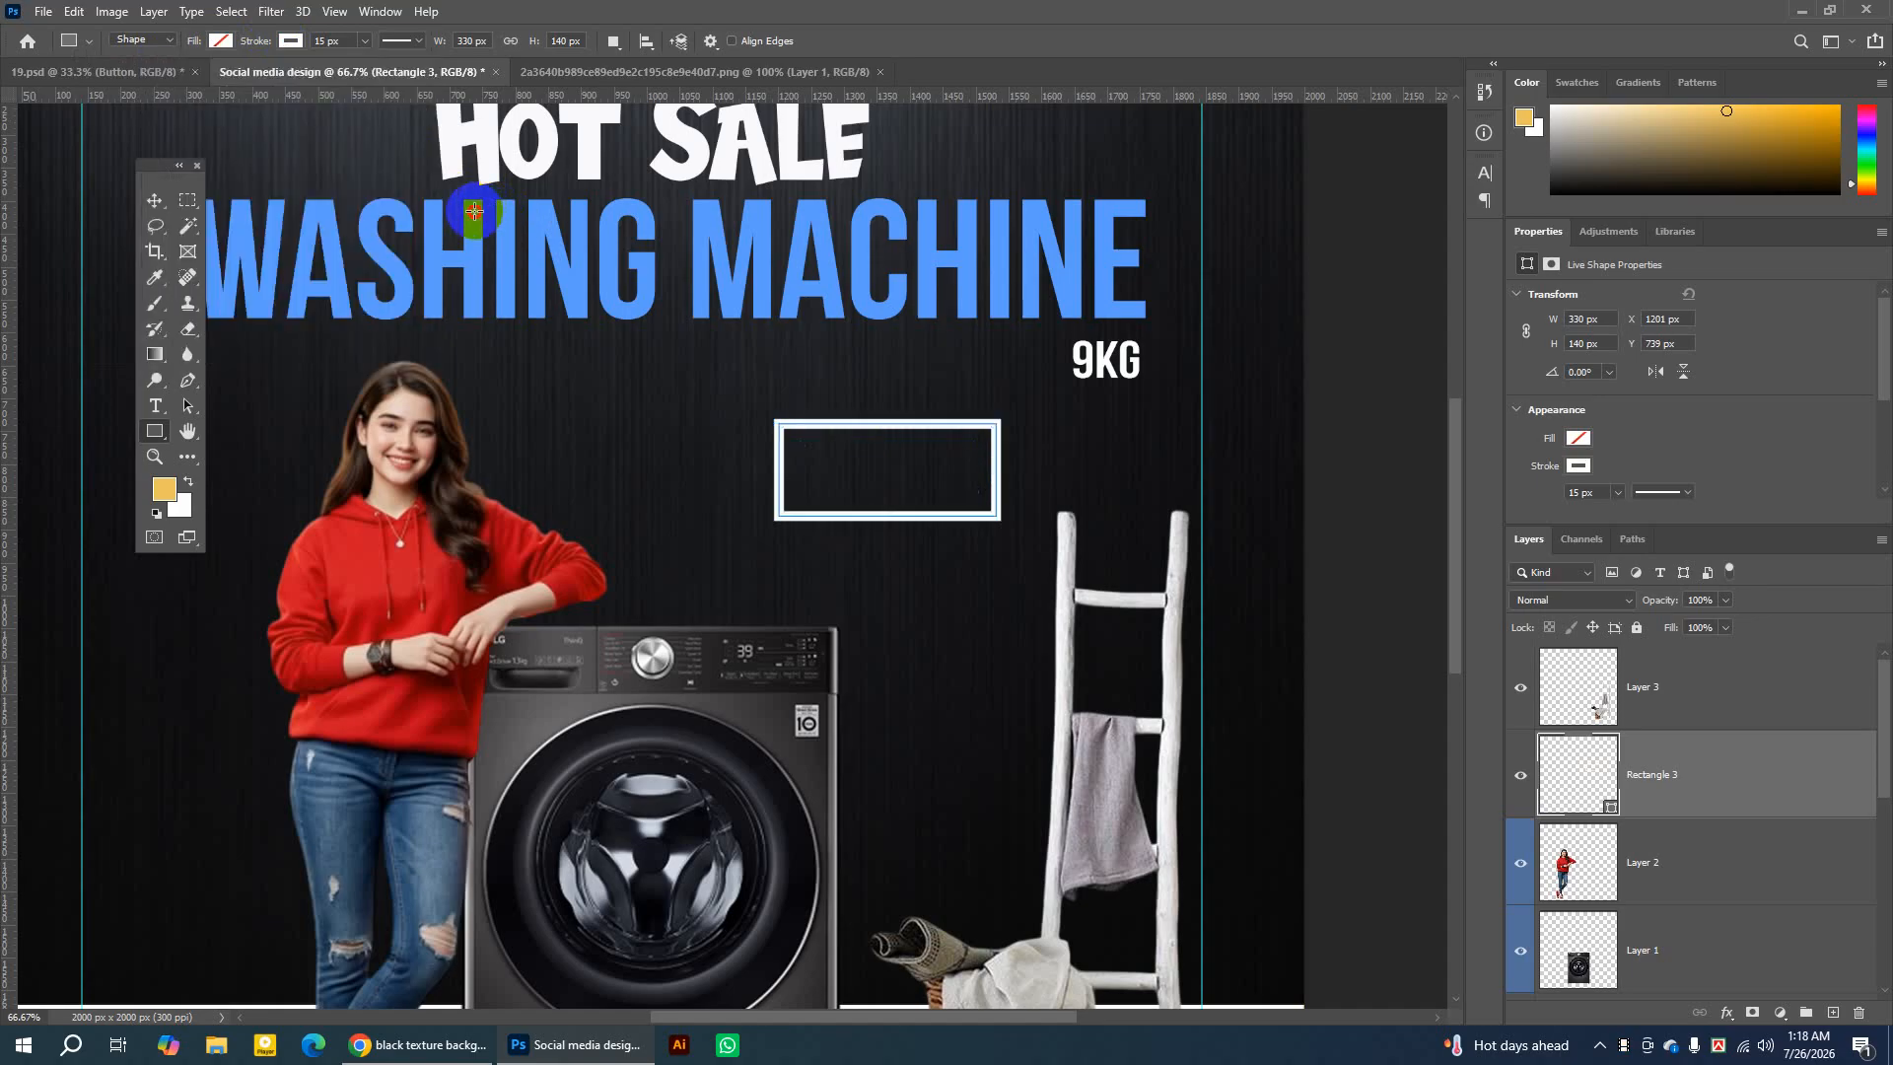
Open the stroke colour options of the white-outlined rectangle.
left_click(1015, 318)
left_click(1016, 381)
left_click(224, 235)
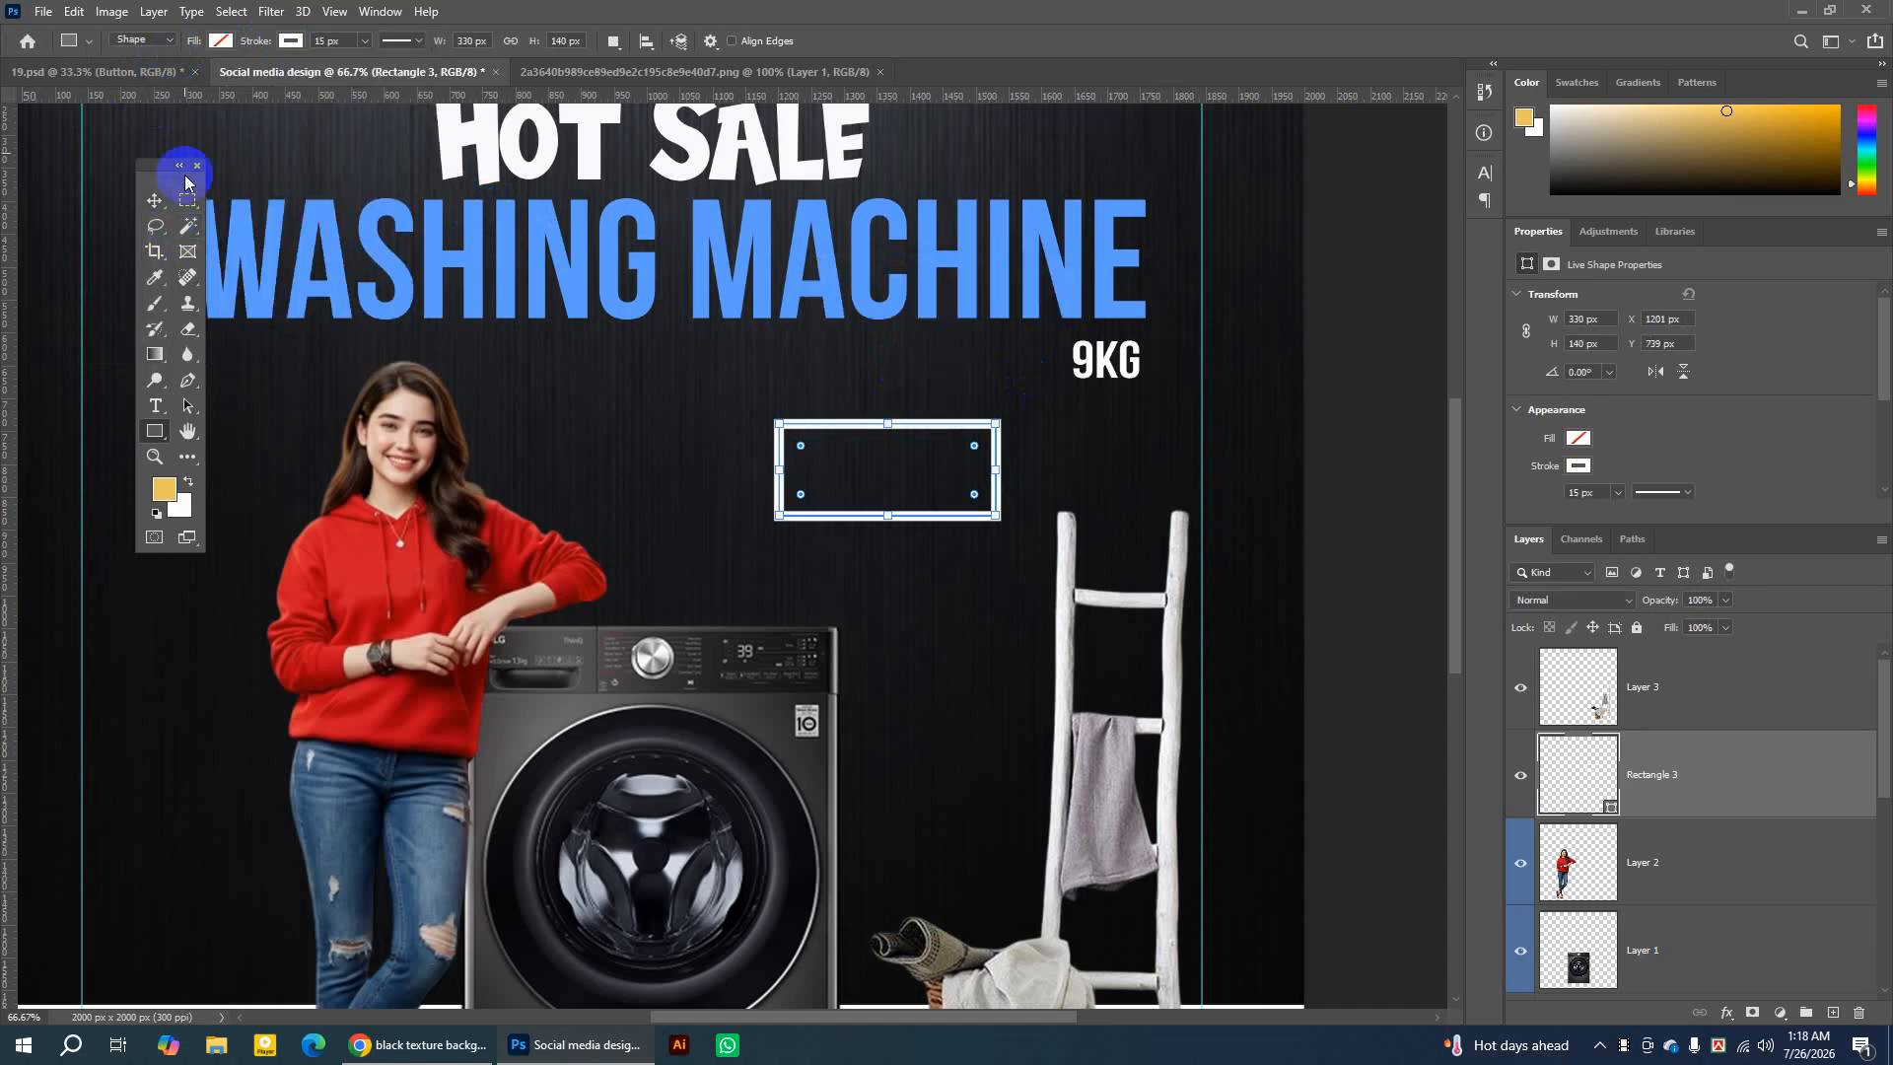
left_click(292, 41)
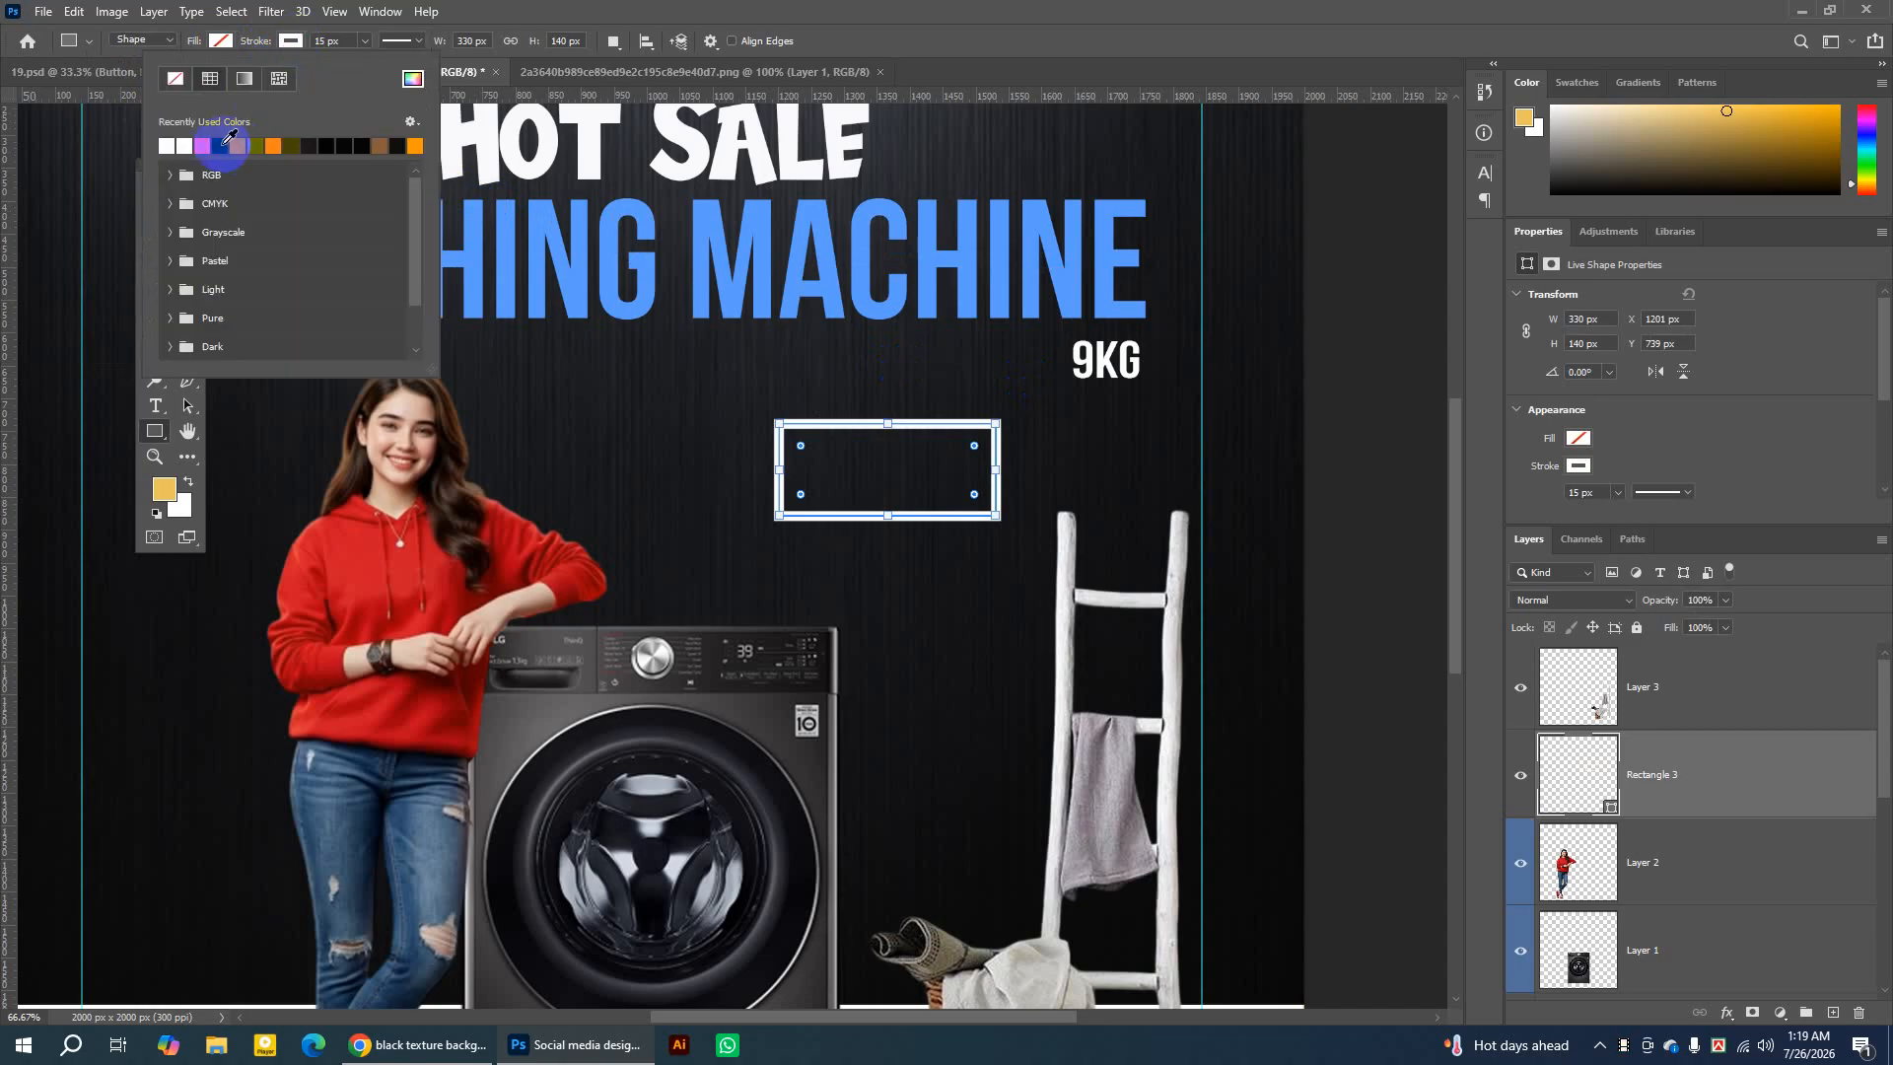
Recolour the rectangle's outline dark blue and set its stroke width to 5 px.
left_click(223, 144)
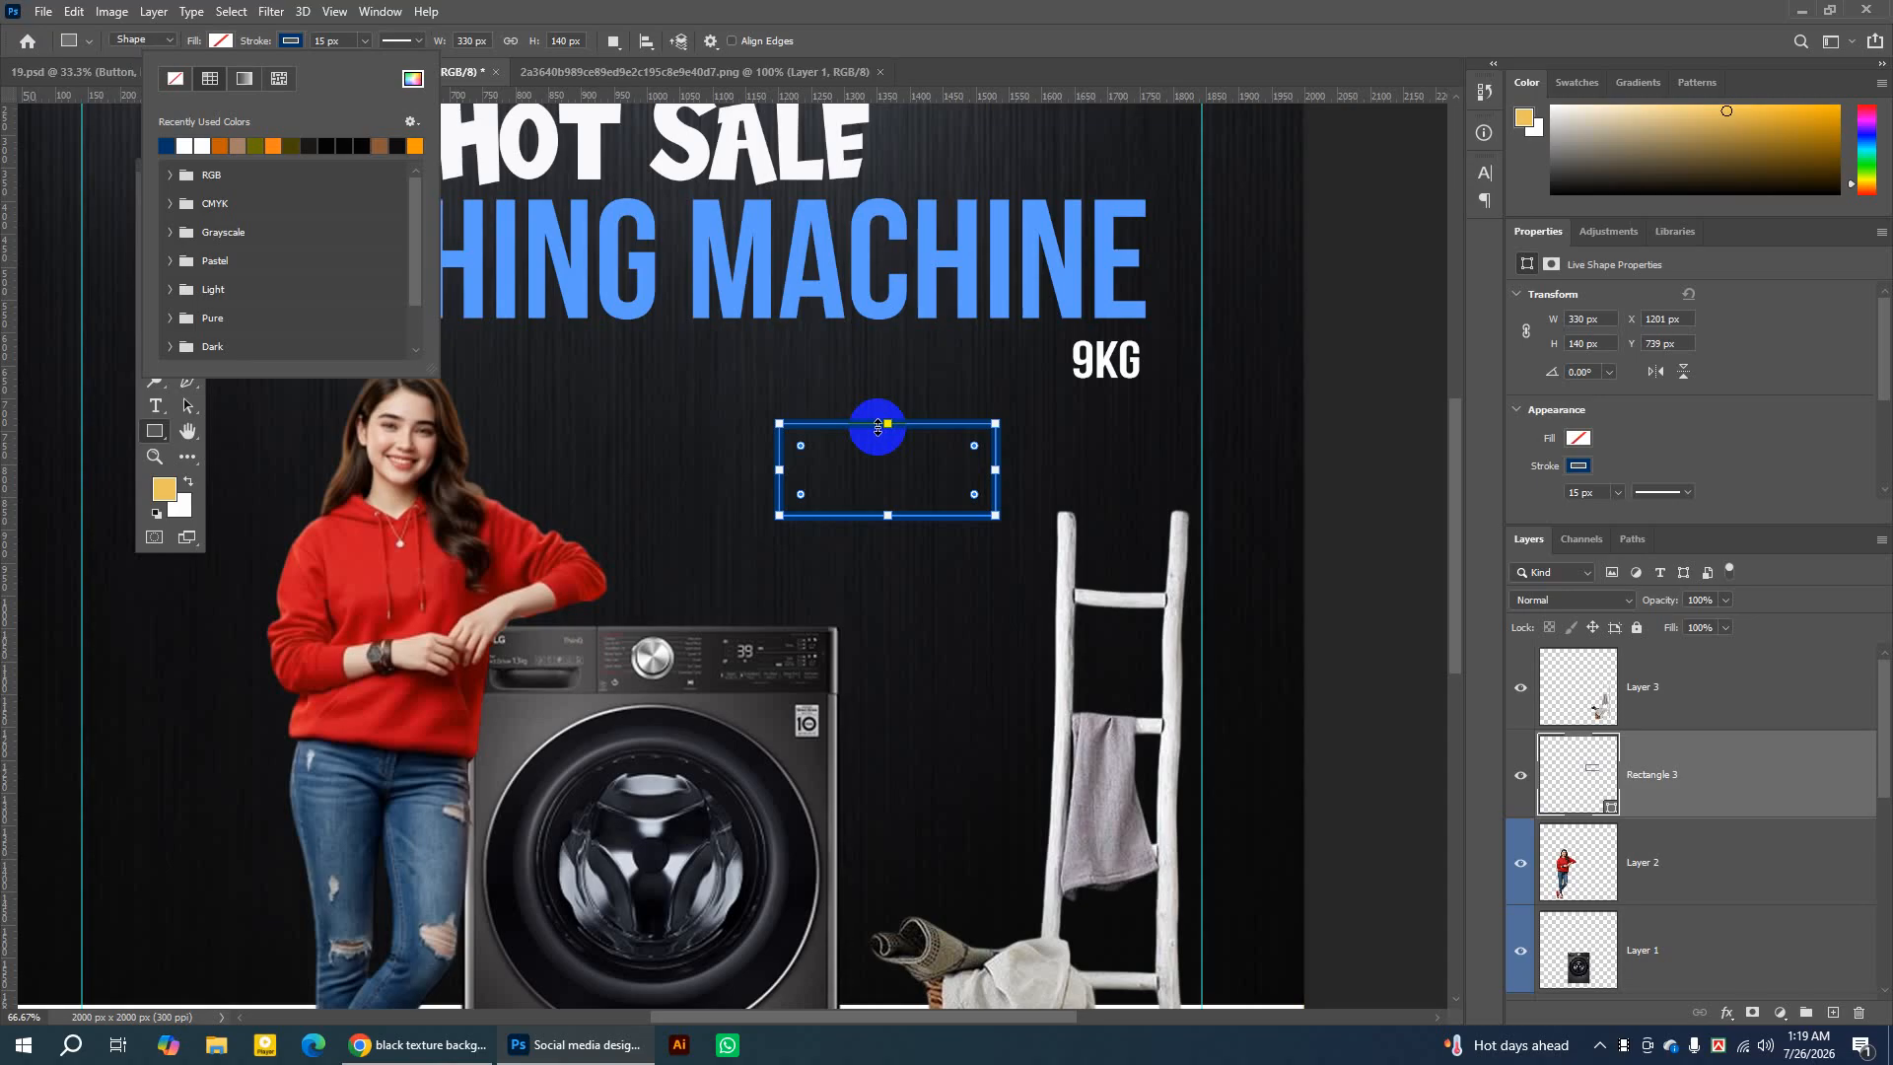
left_click(1520, 410)
left_click(1519, 410)
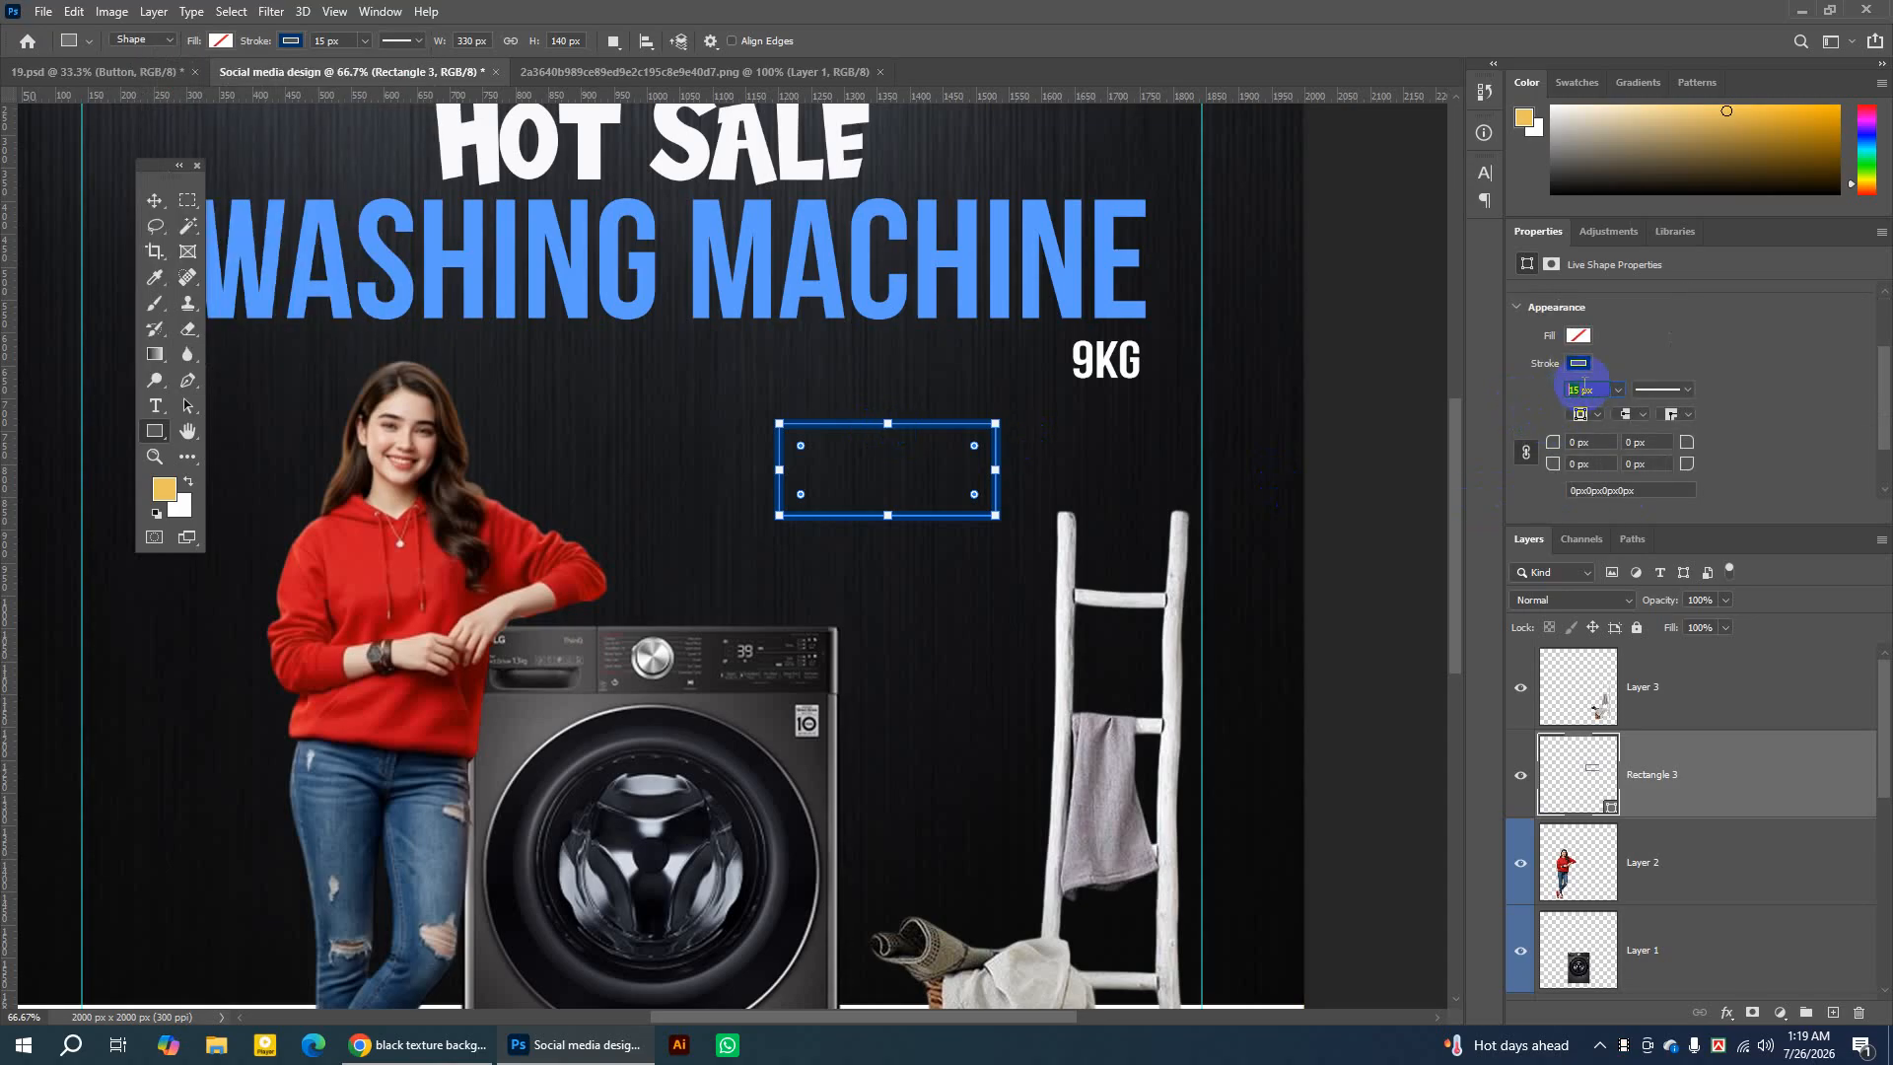
key("Return")
Set the Move tool's auto-select to Layer and select the outlined rectangle below the 9KG text, checking its layer by toggling visibility.
left_click(155, 201)
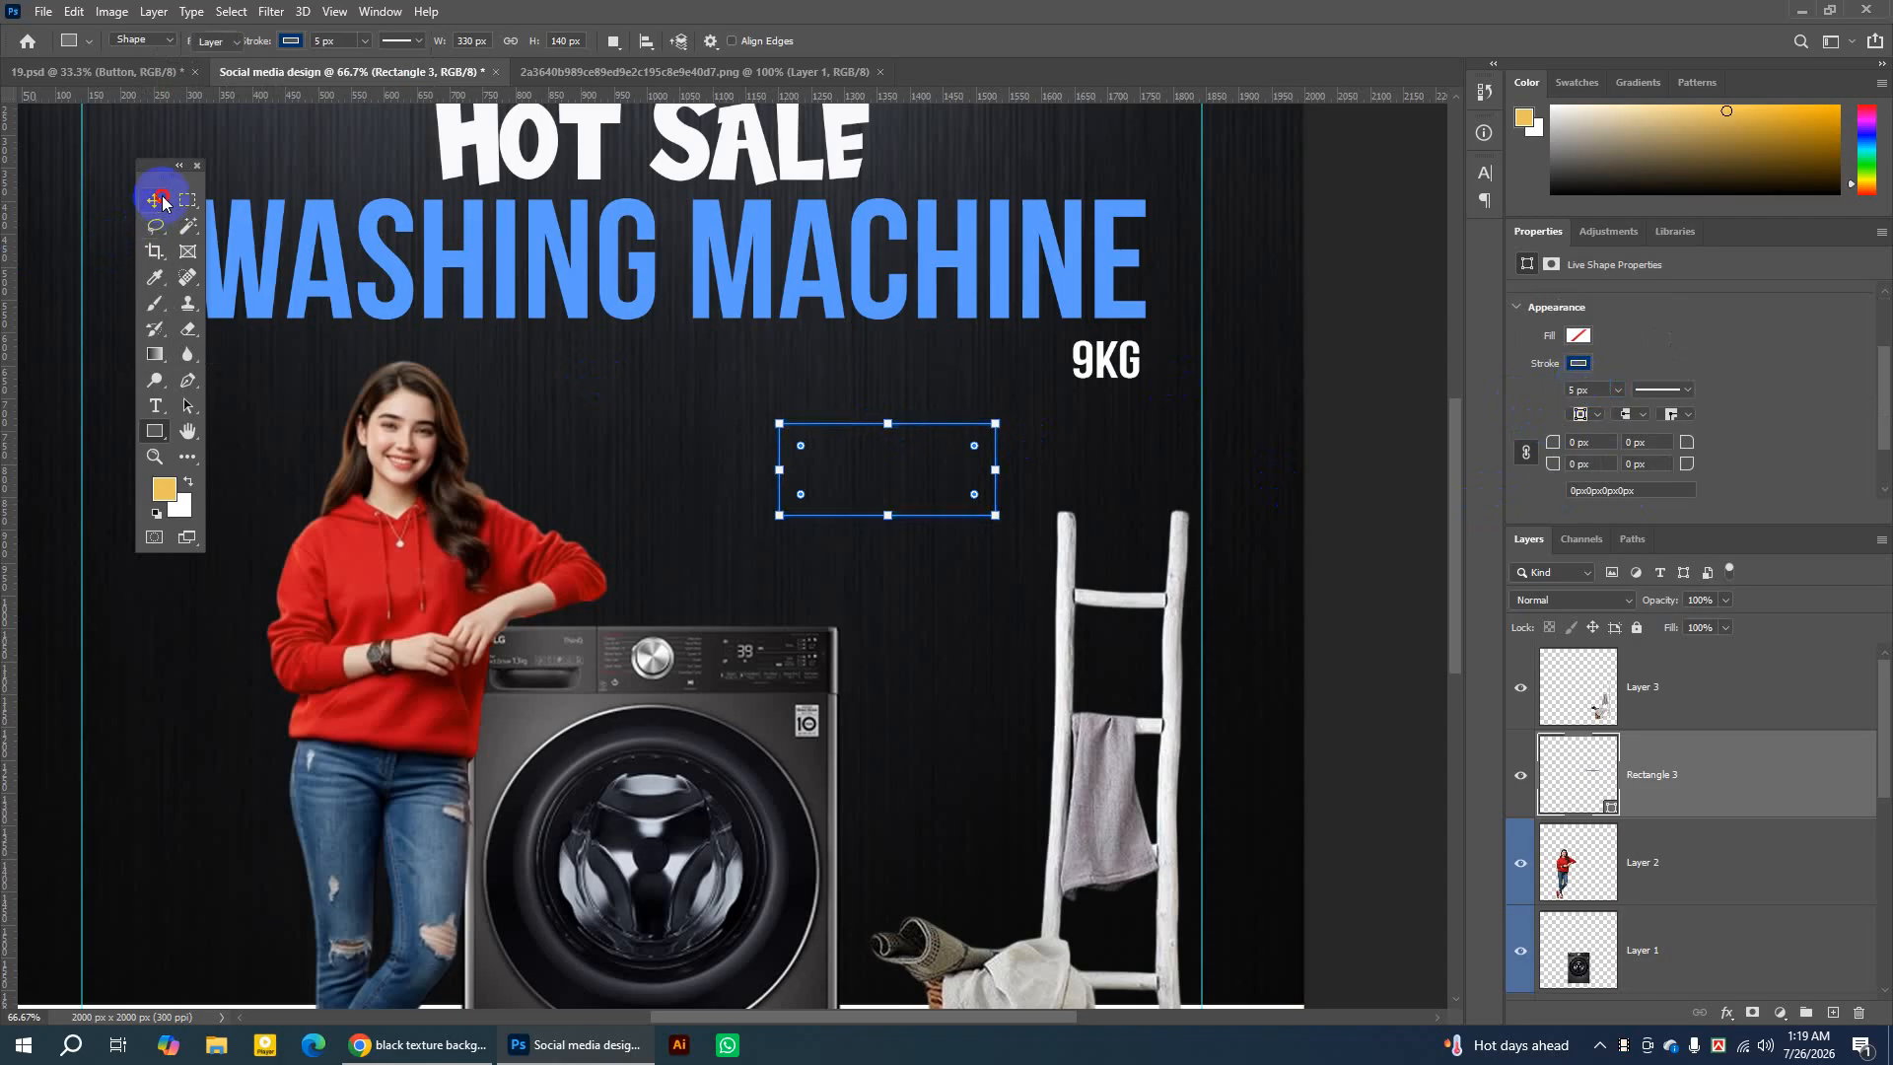
left_click(998, 434)
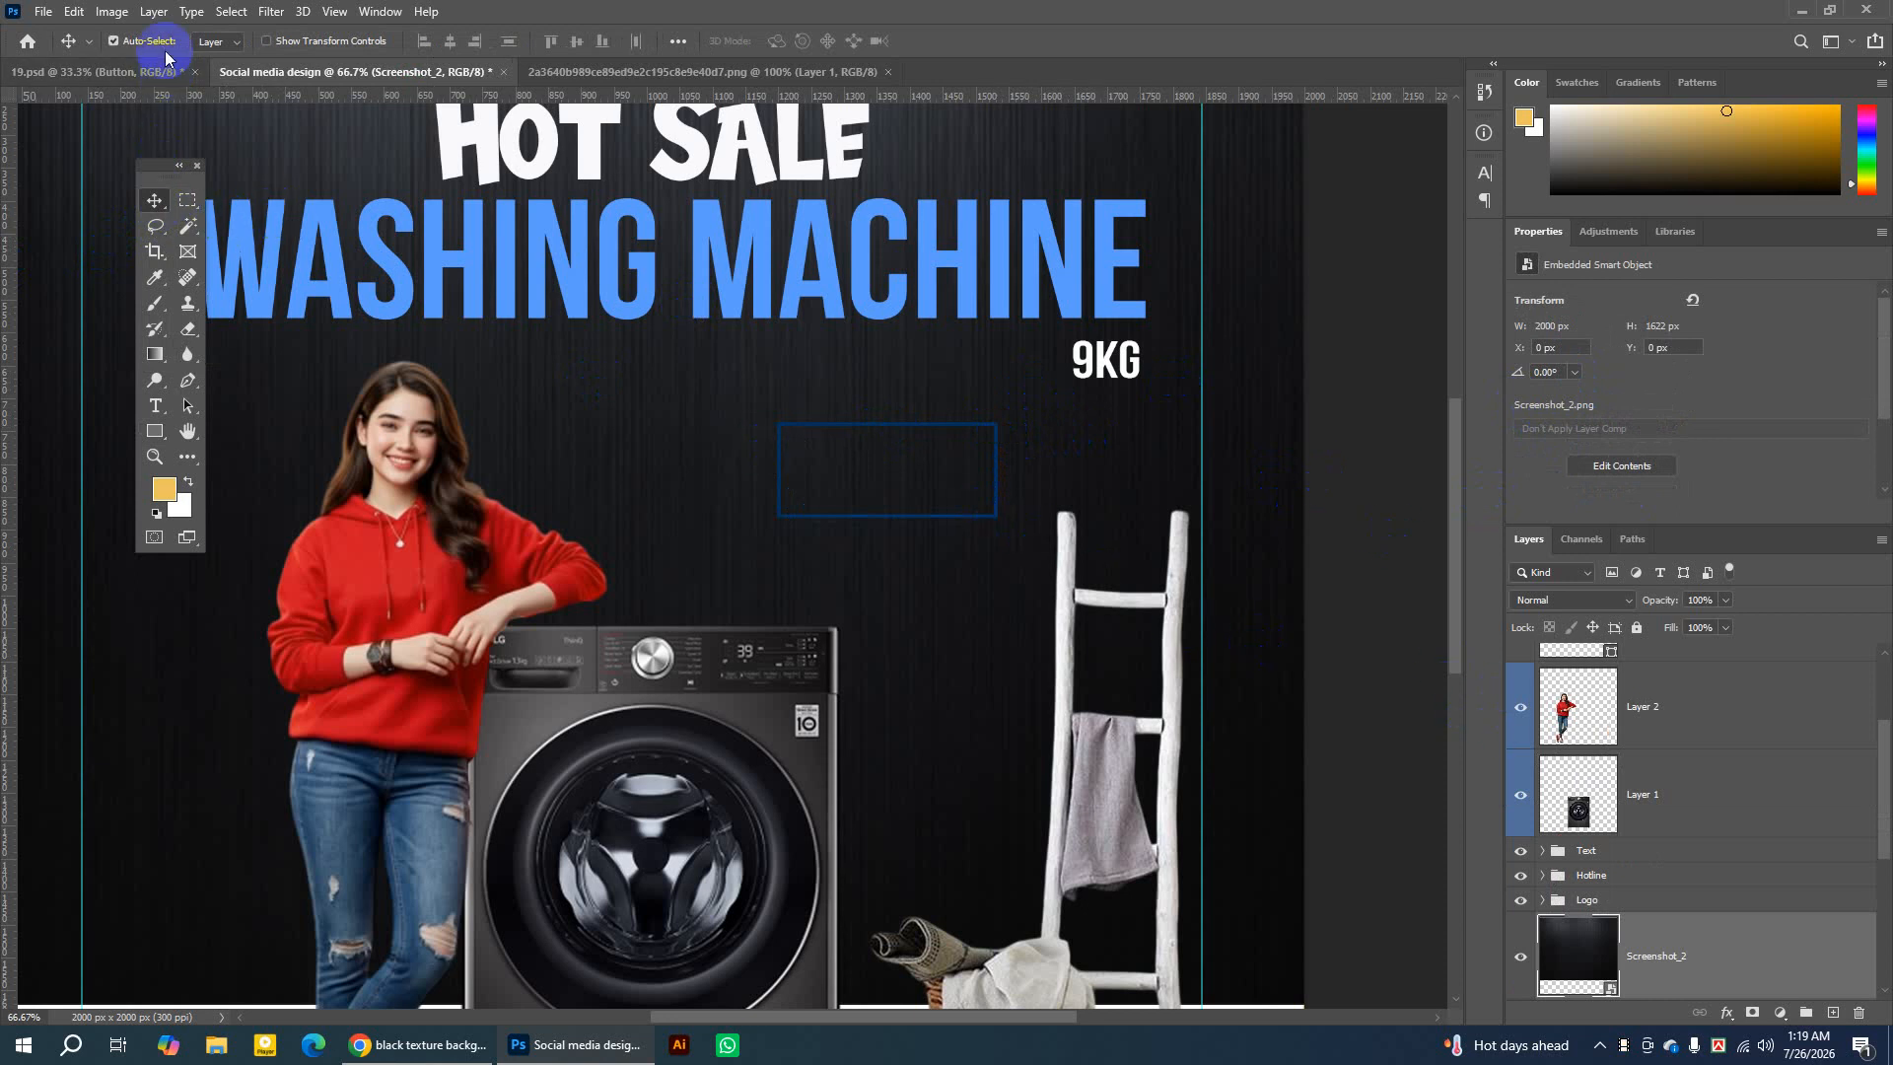
left_click(214, 45)
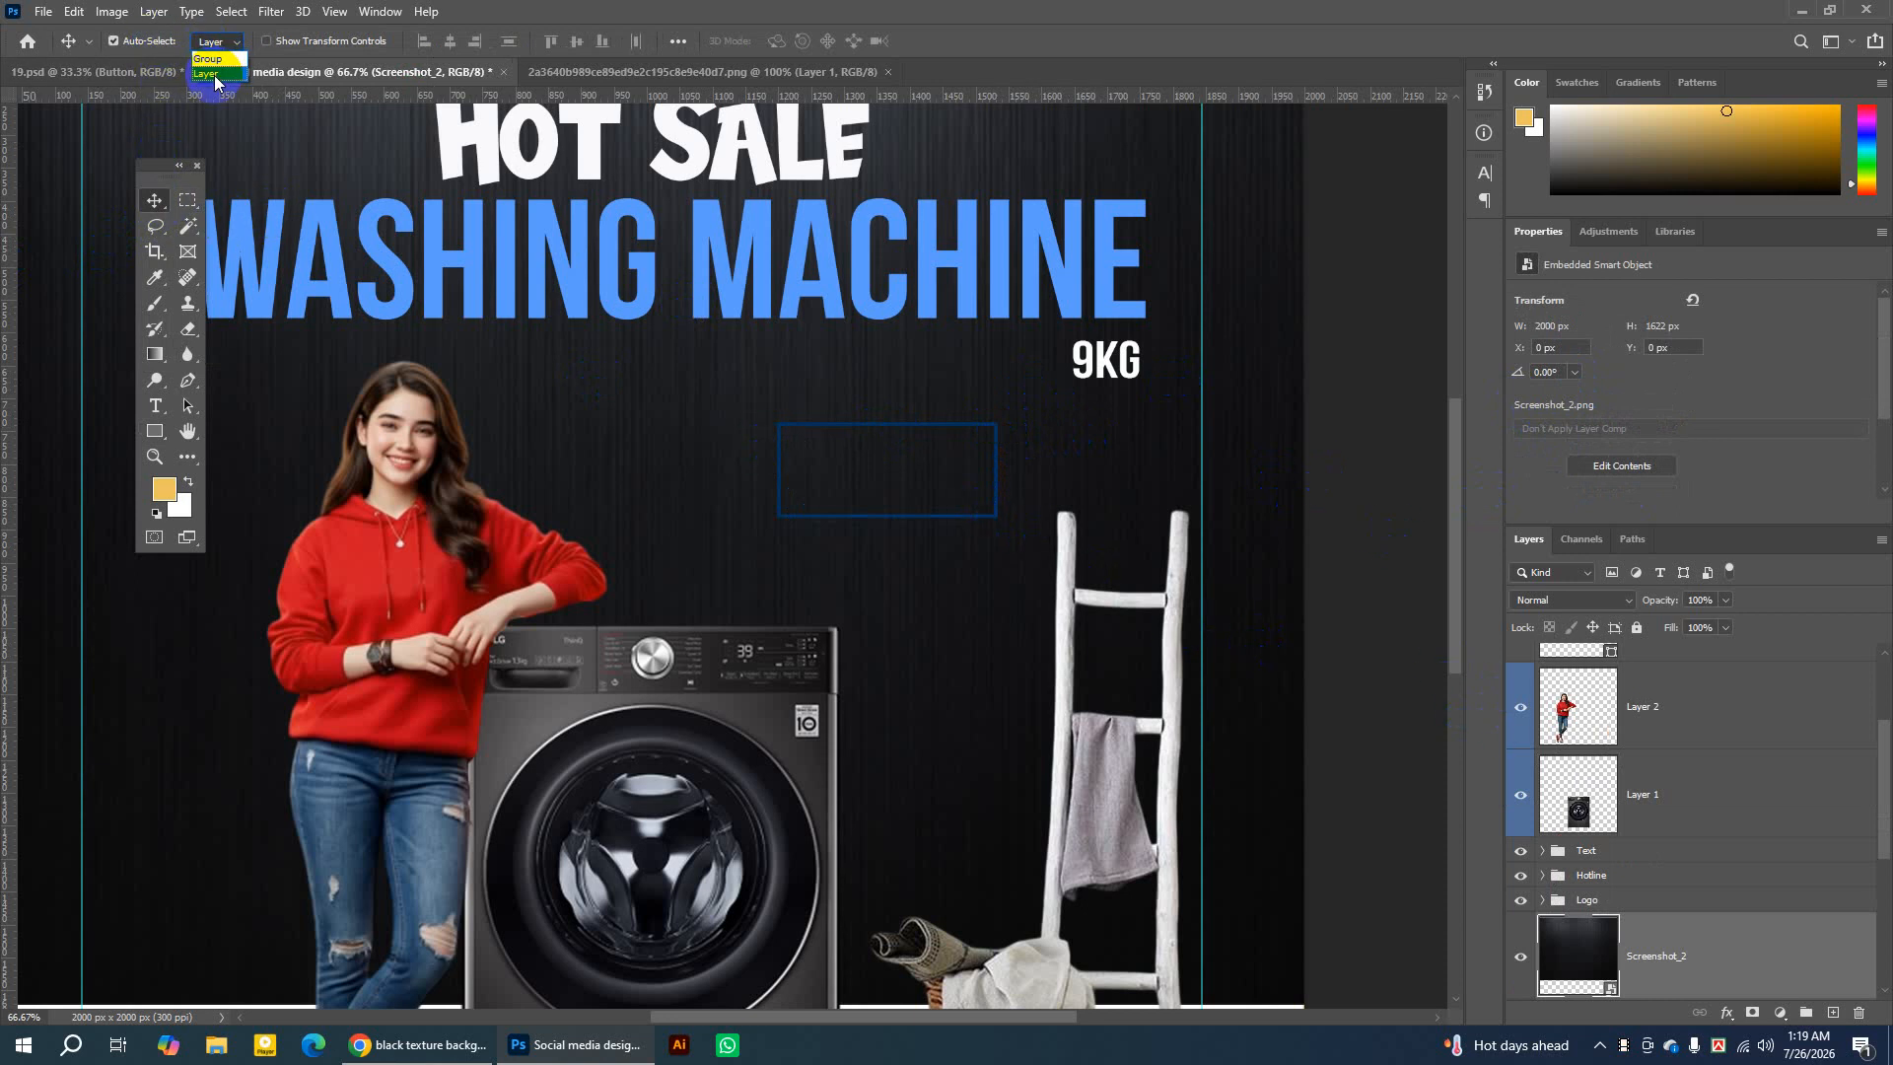
left_click(214, 75)
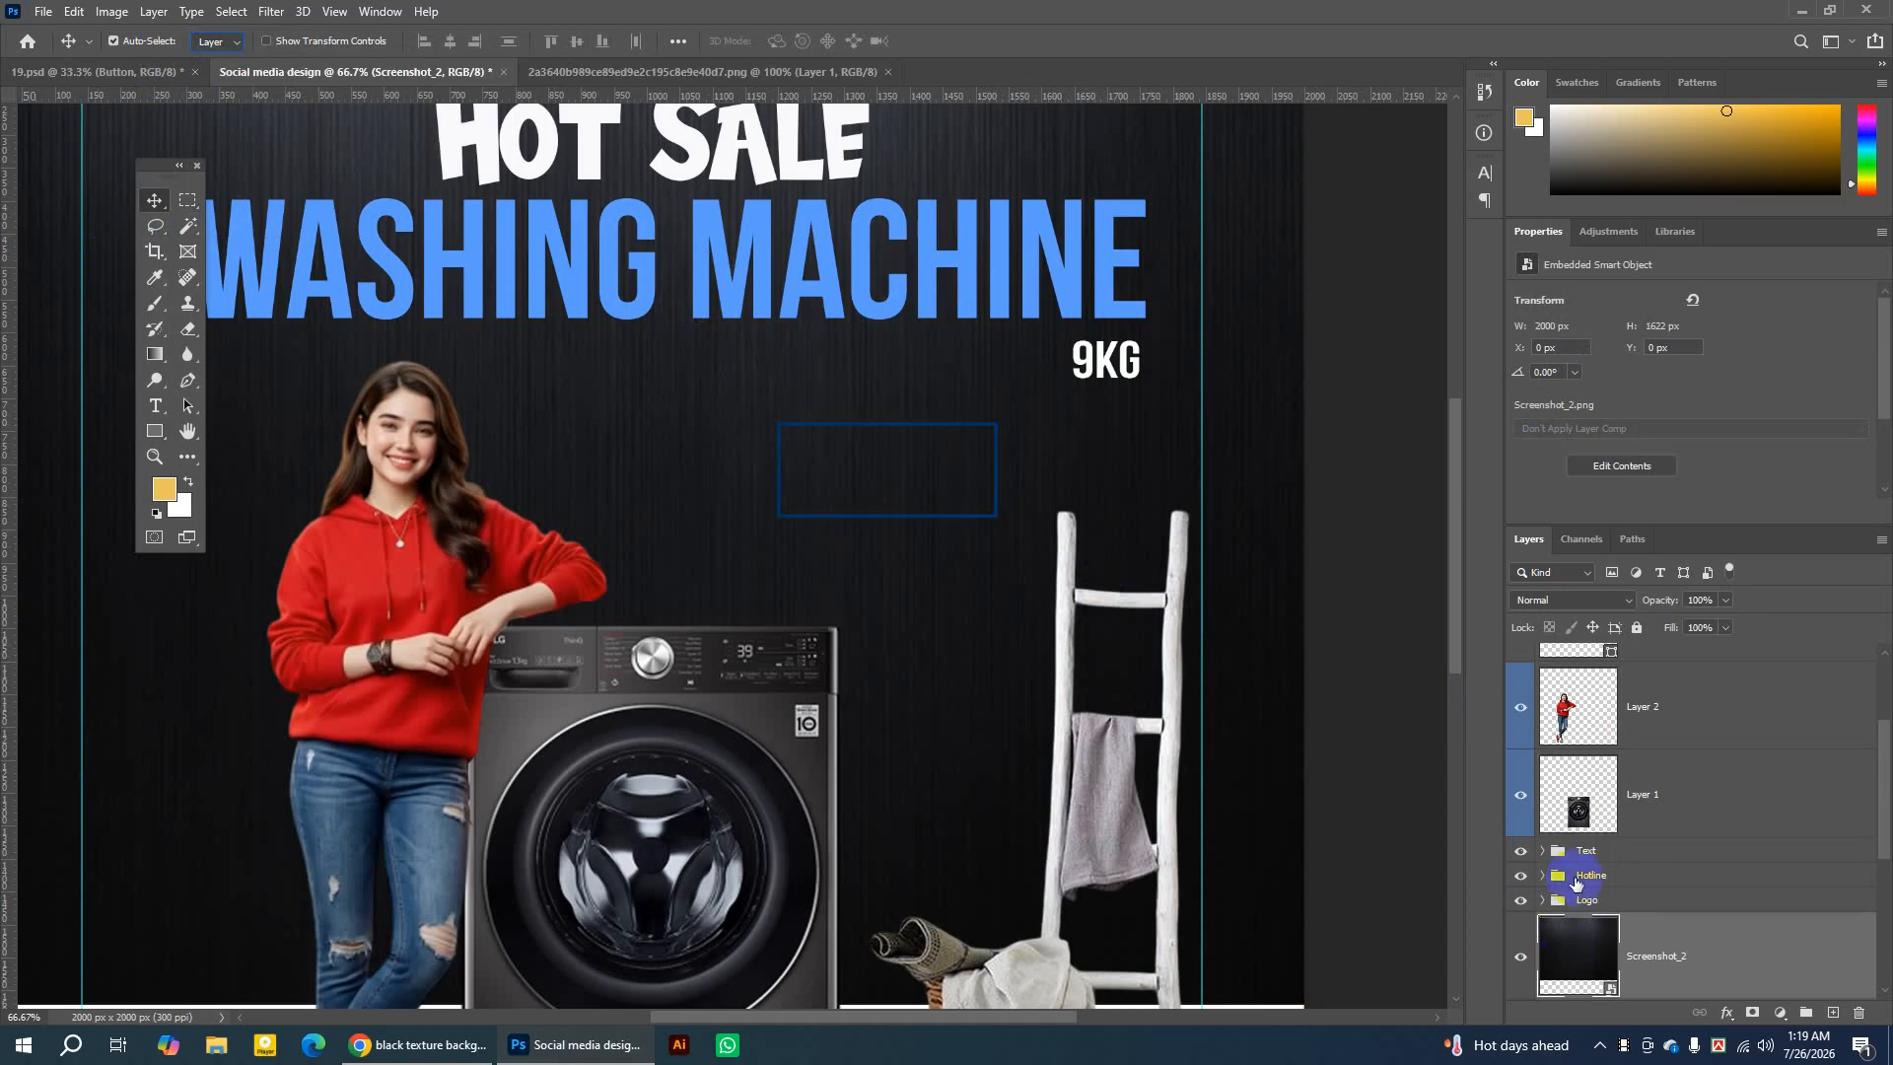
left_click(997, 434)
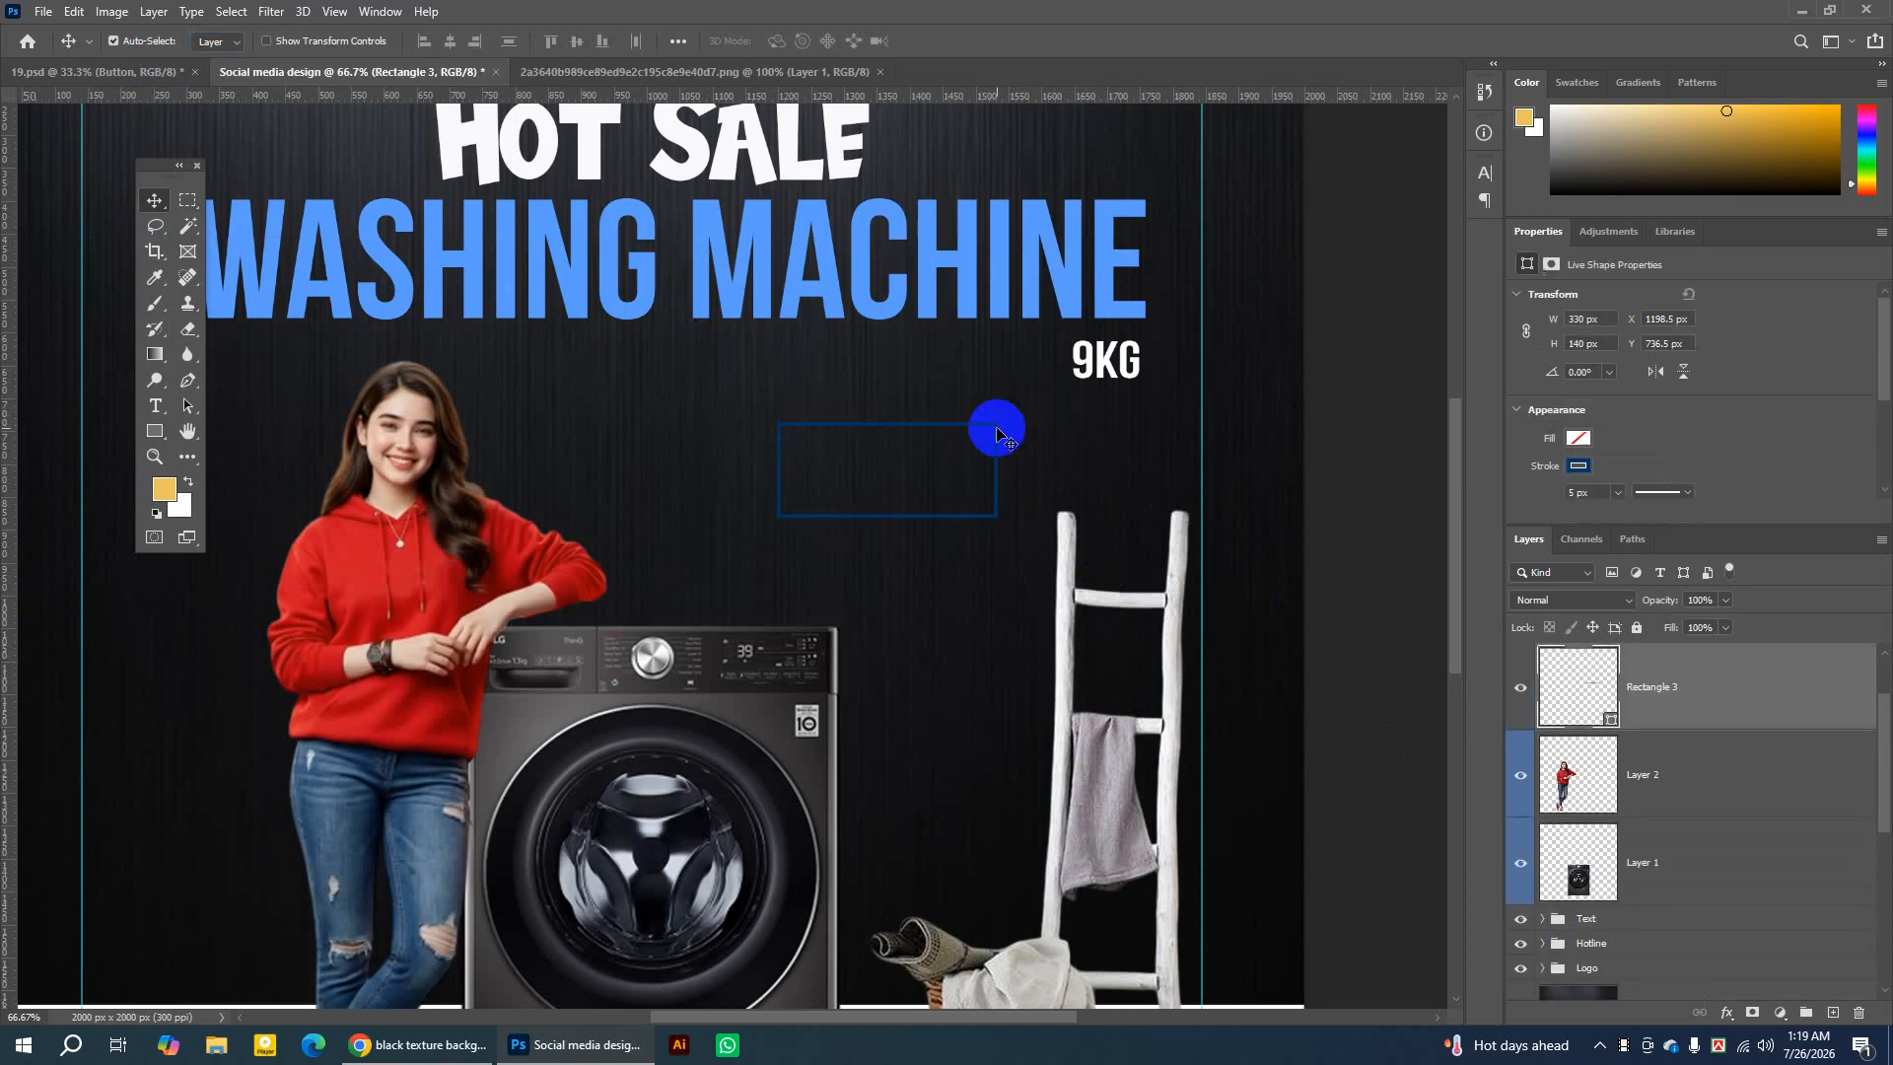
left_click(1524, 696)
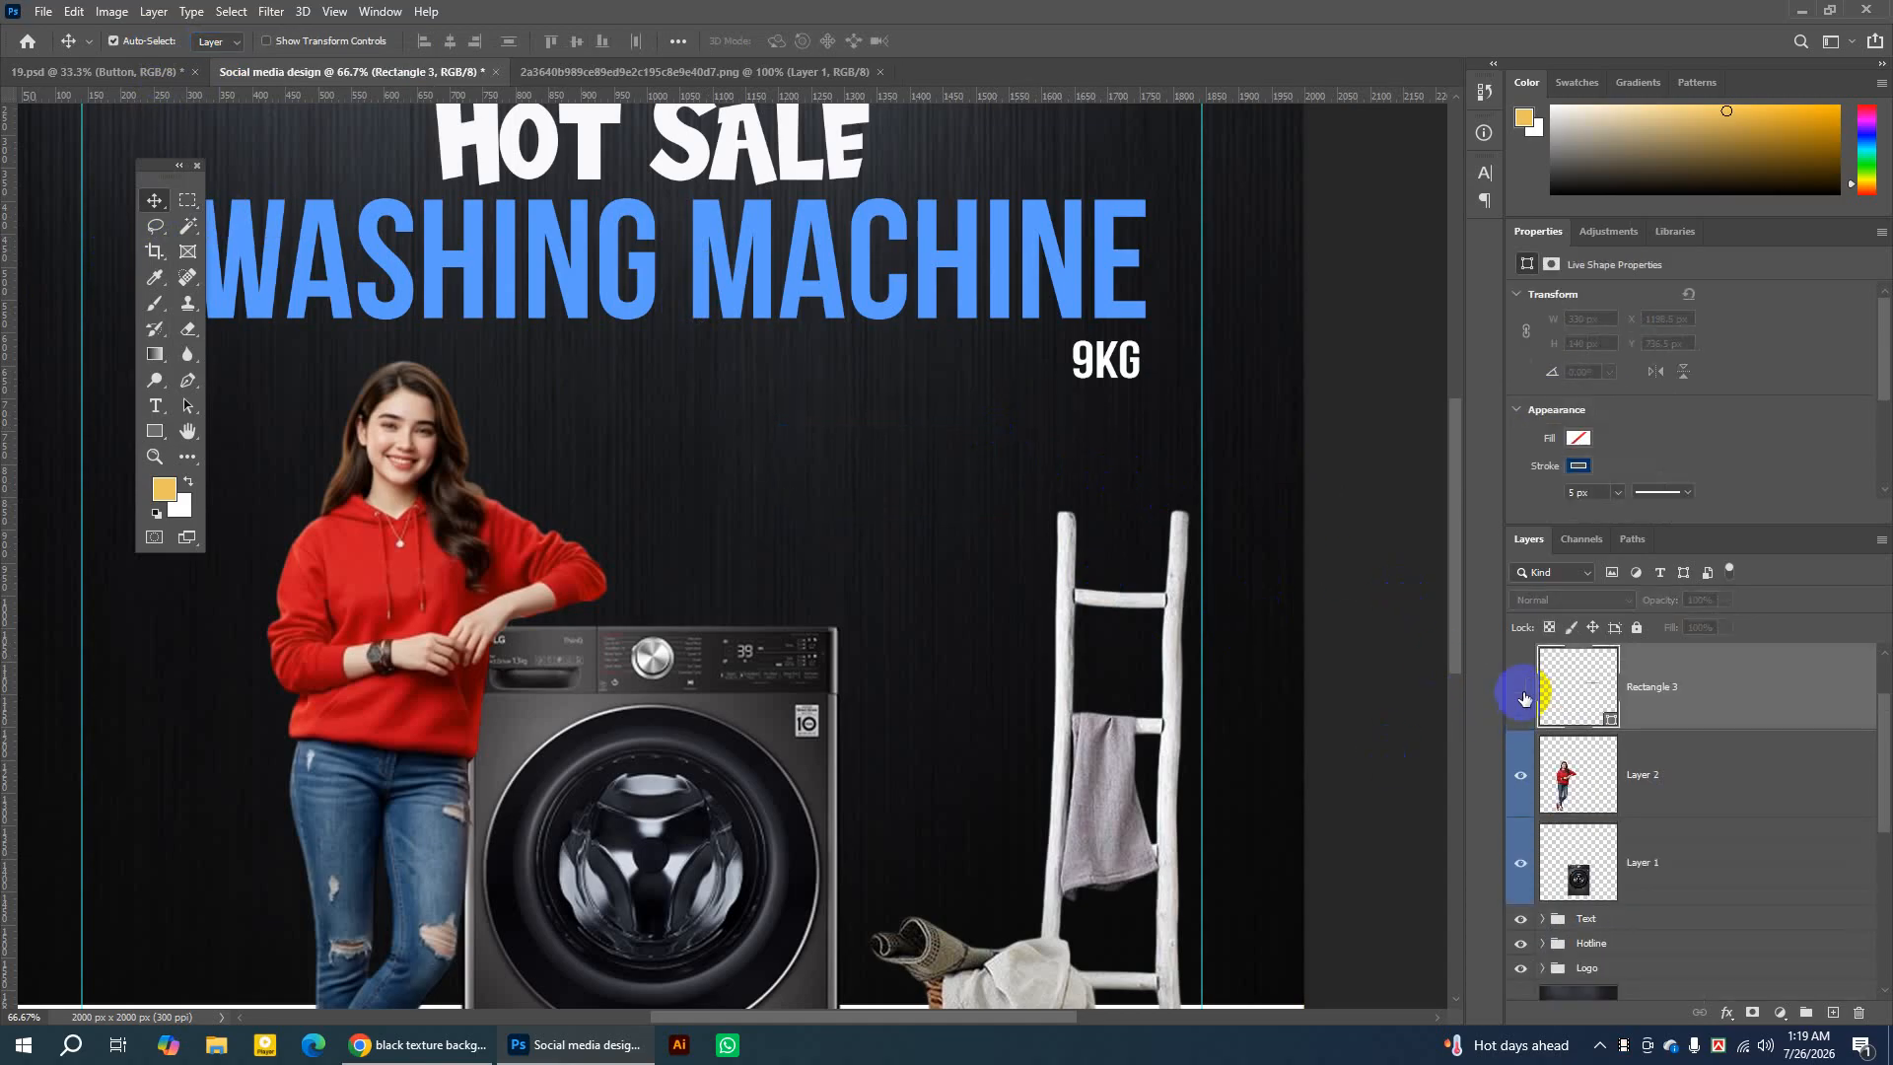
left_click(1524, 696)
Give the rectangle a Color Overlay sampled from the WASHING MACHINE heading (5c9dfc) and set its stroke width to 4 px.
double_click(1747, 689)
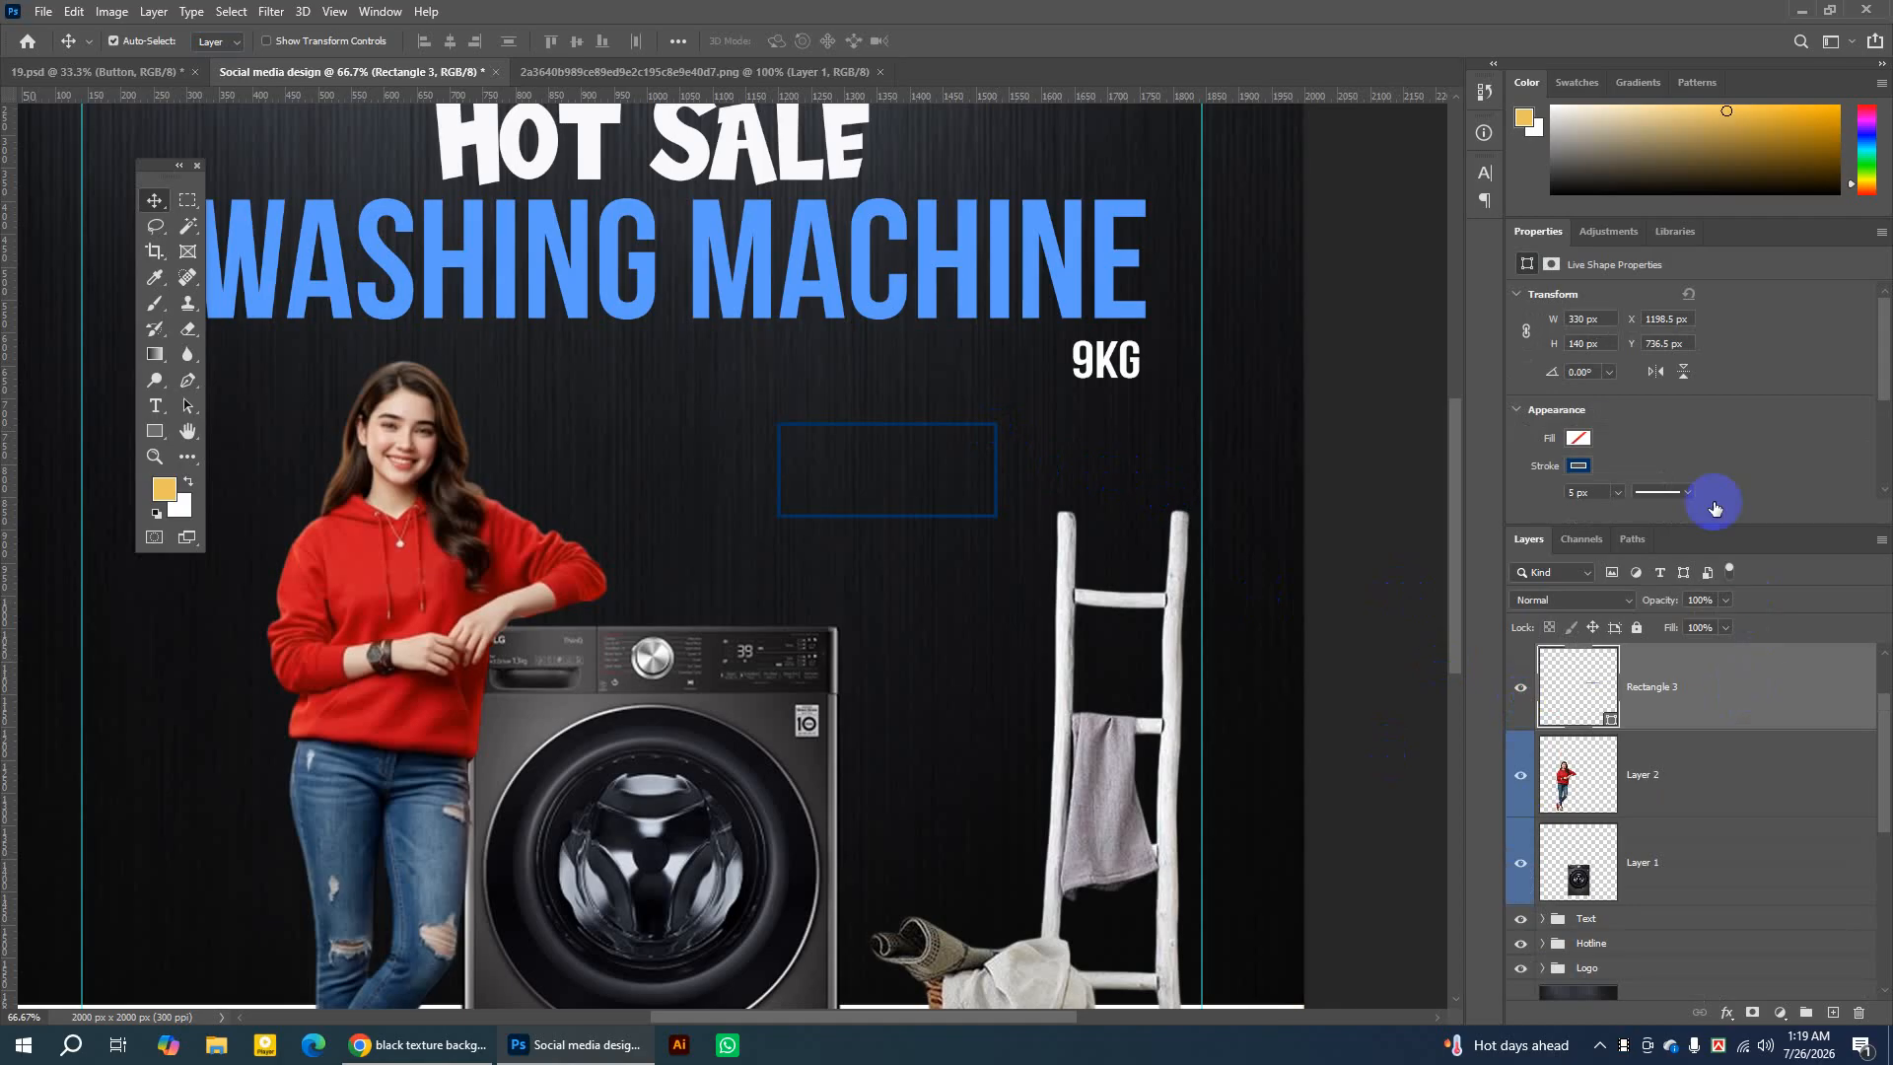
left_click_drag(912, 209, 1410, 207)
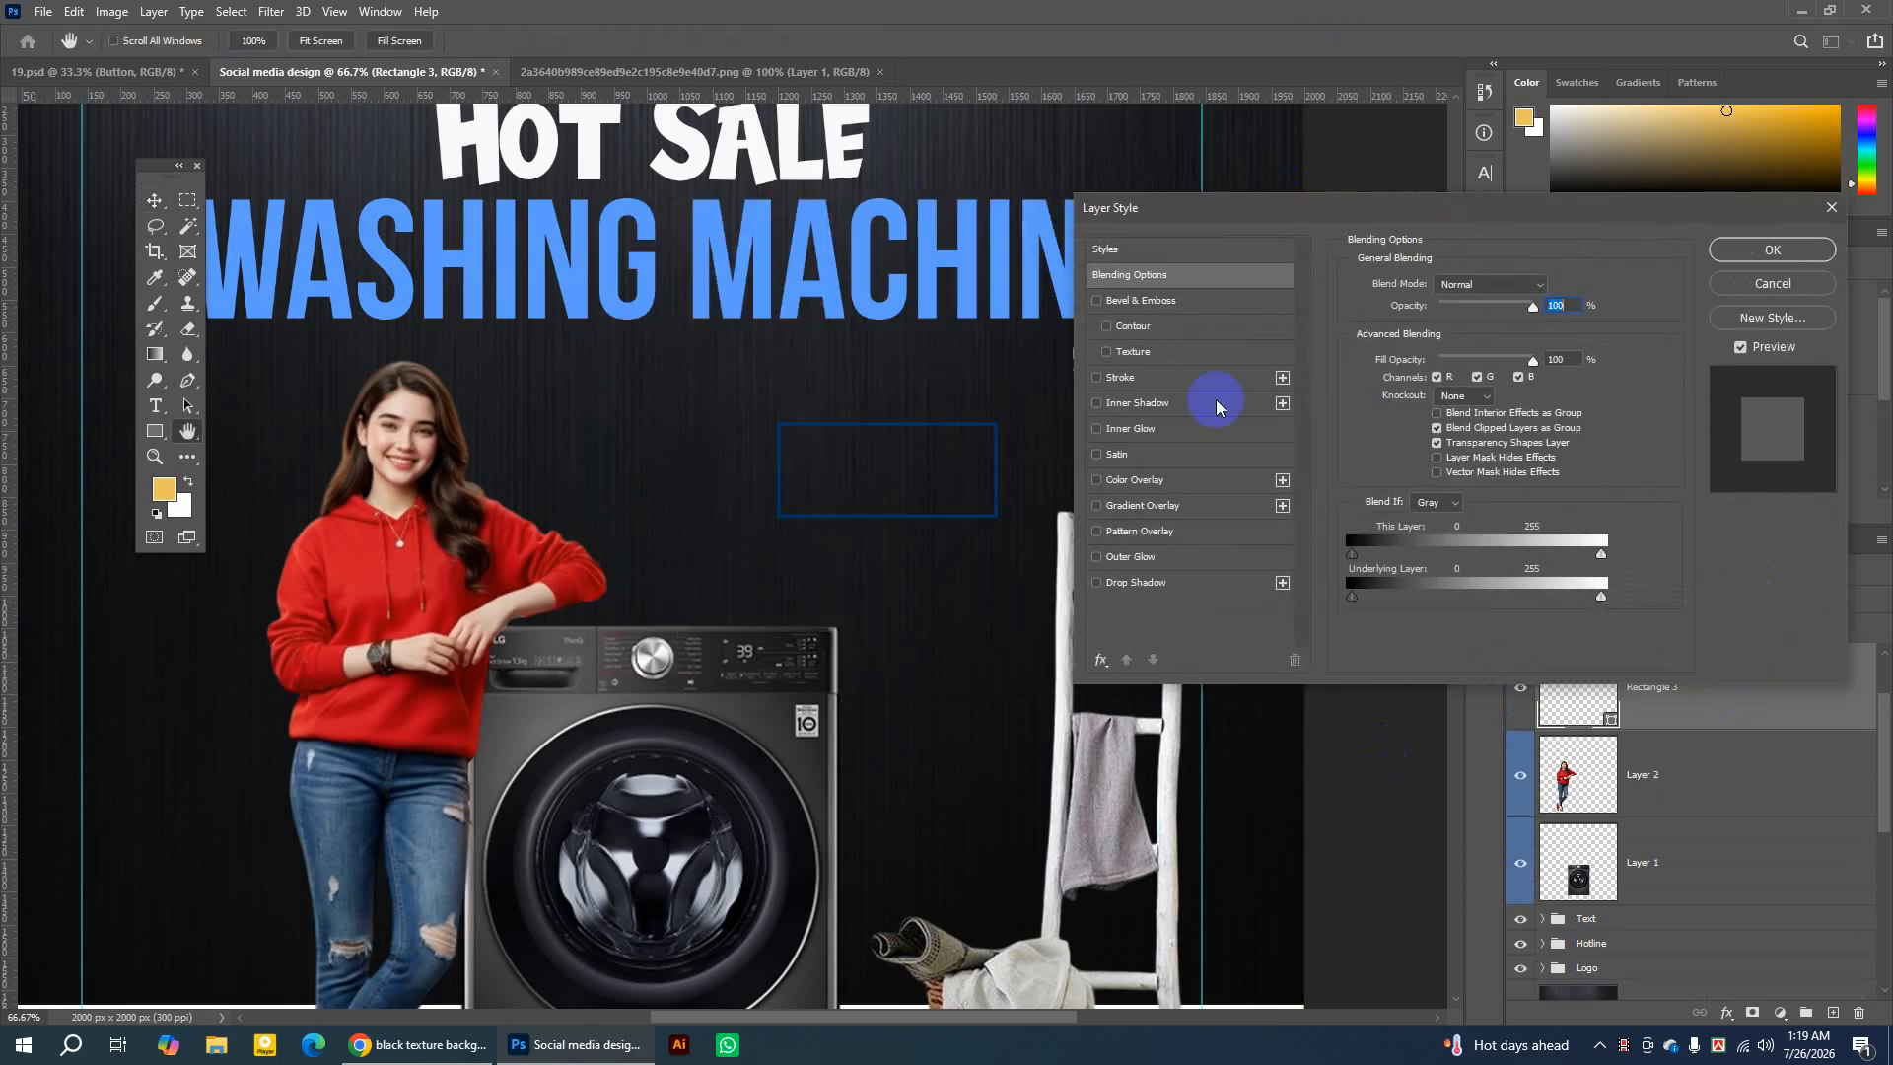
left_click(1152, 481)
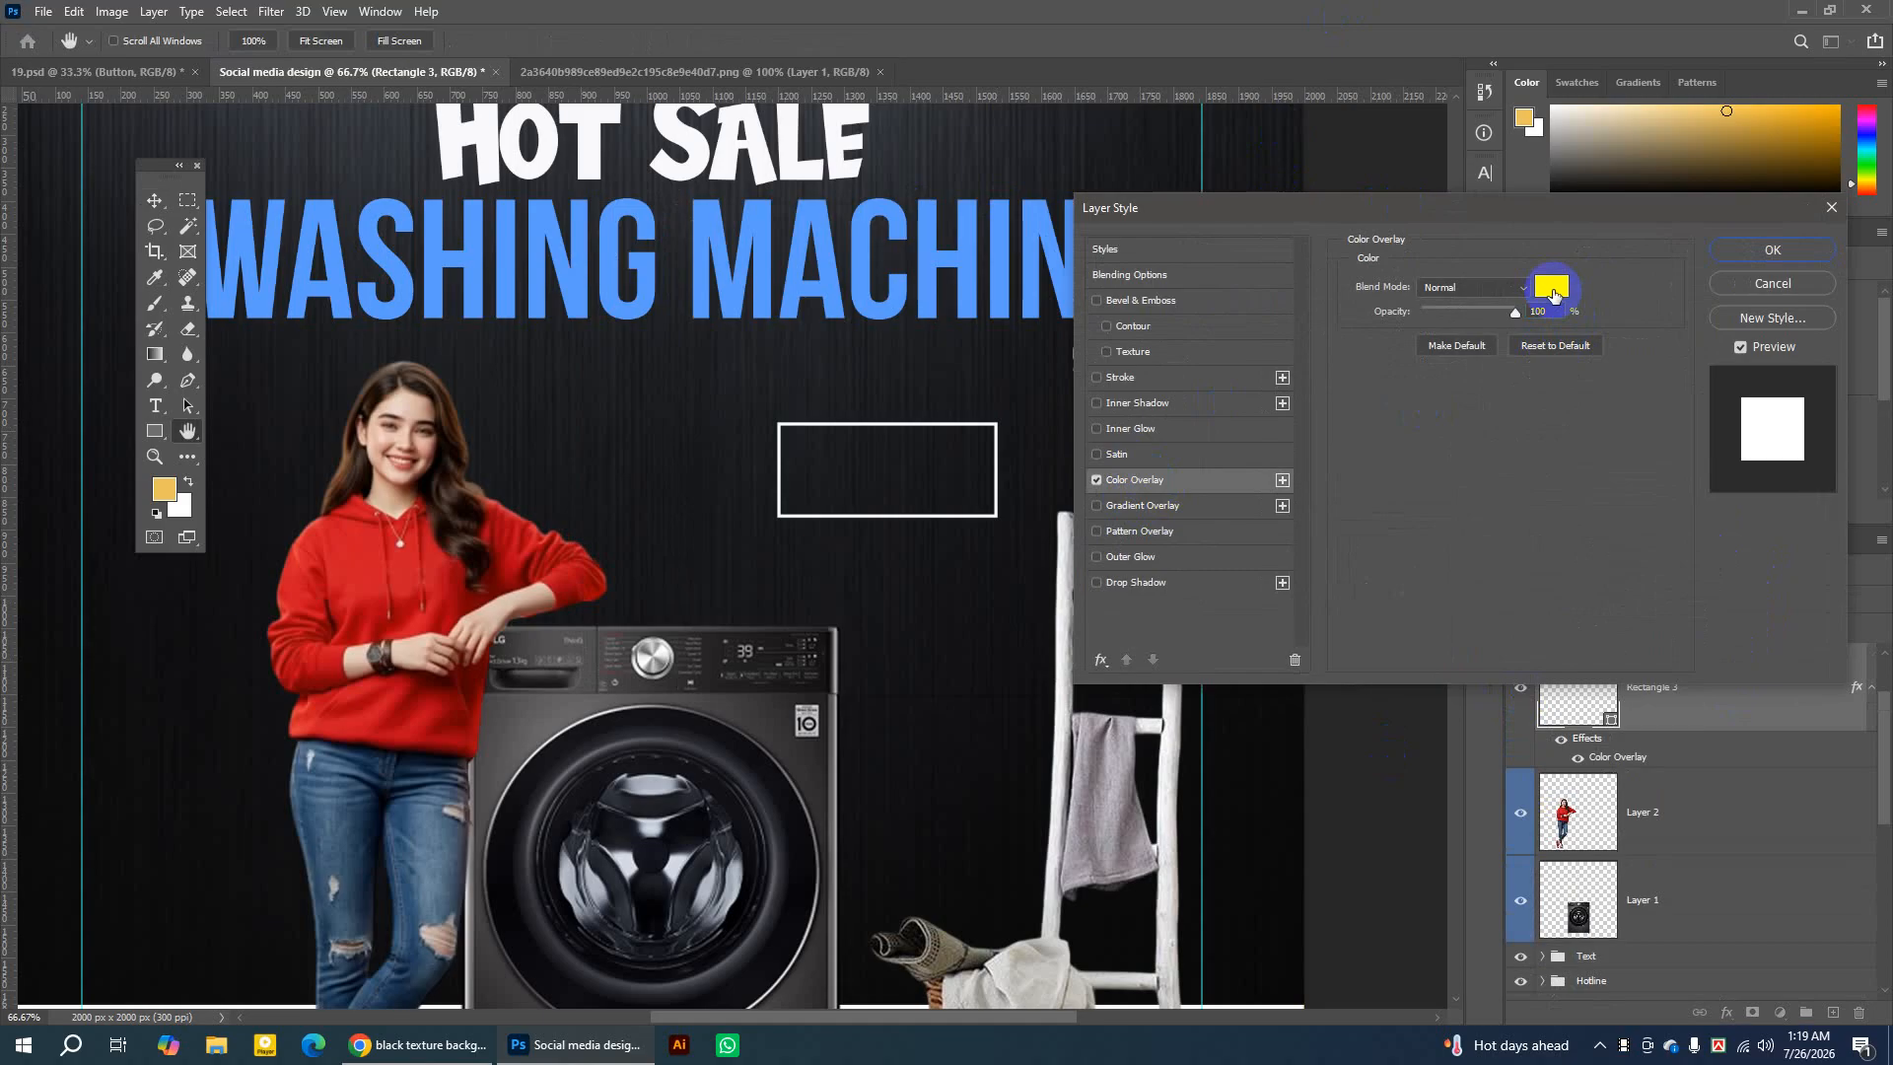
left_click(1552, 290)
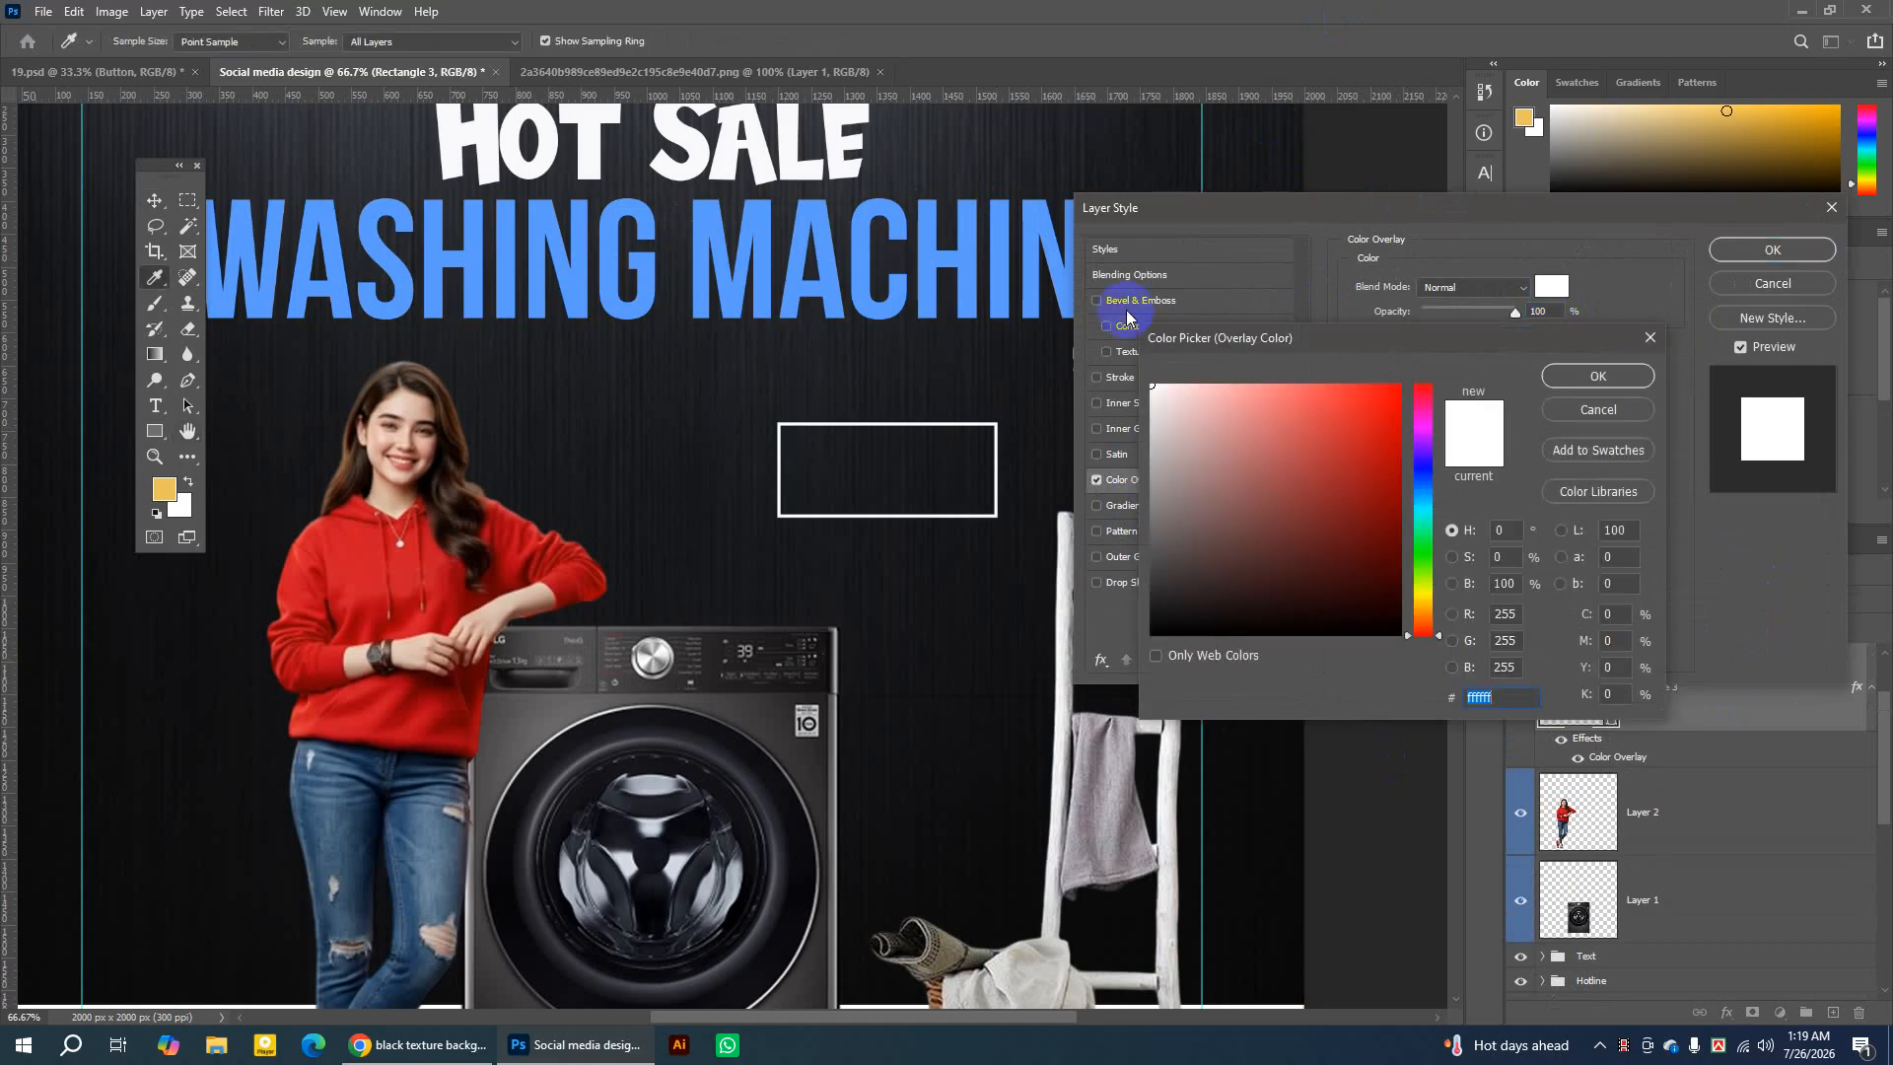
left_click(1003, 297)
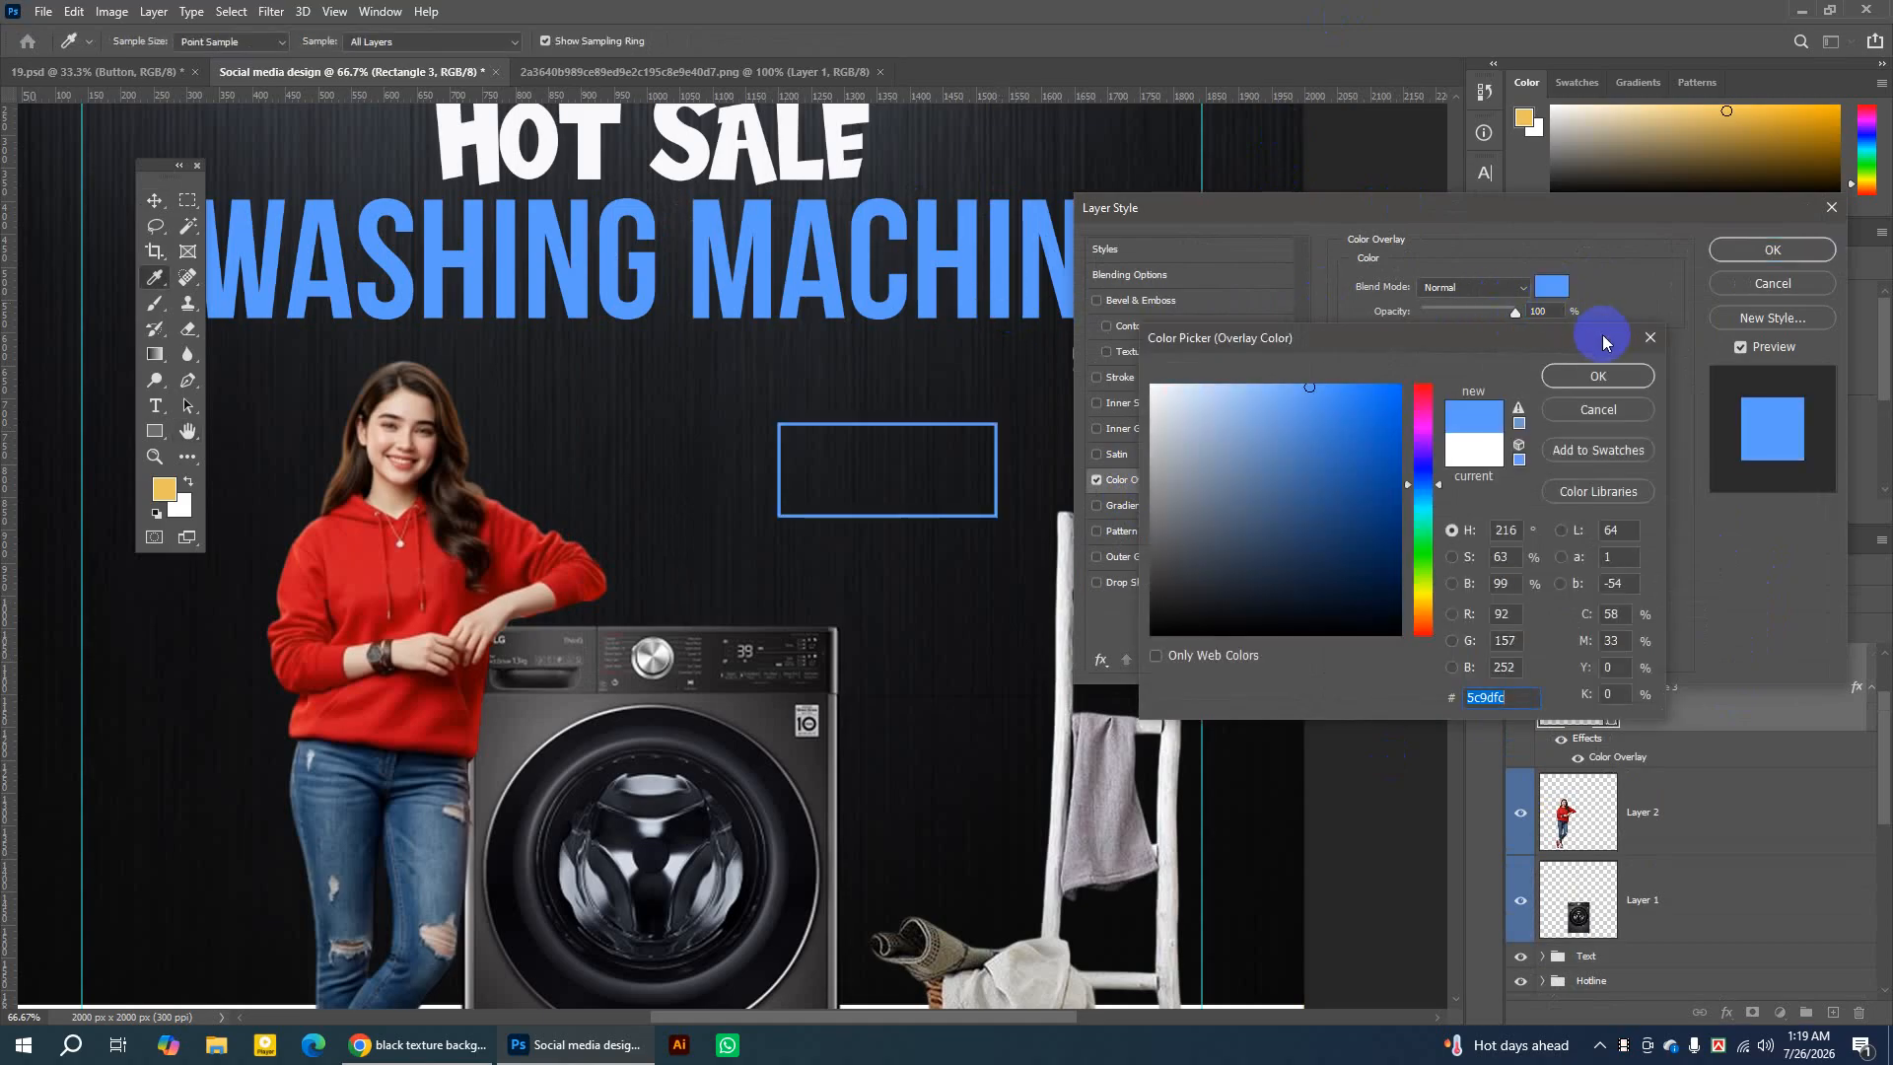
left_click(1608, 374)
left_click(1770, 250)
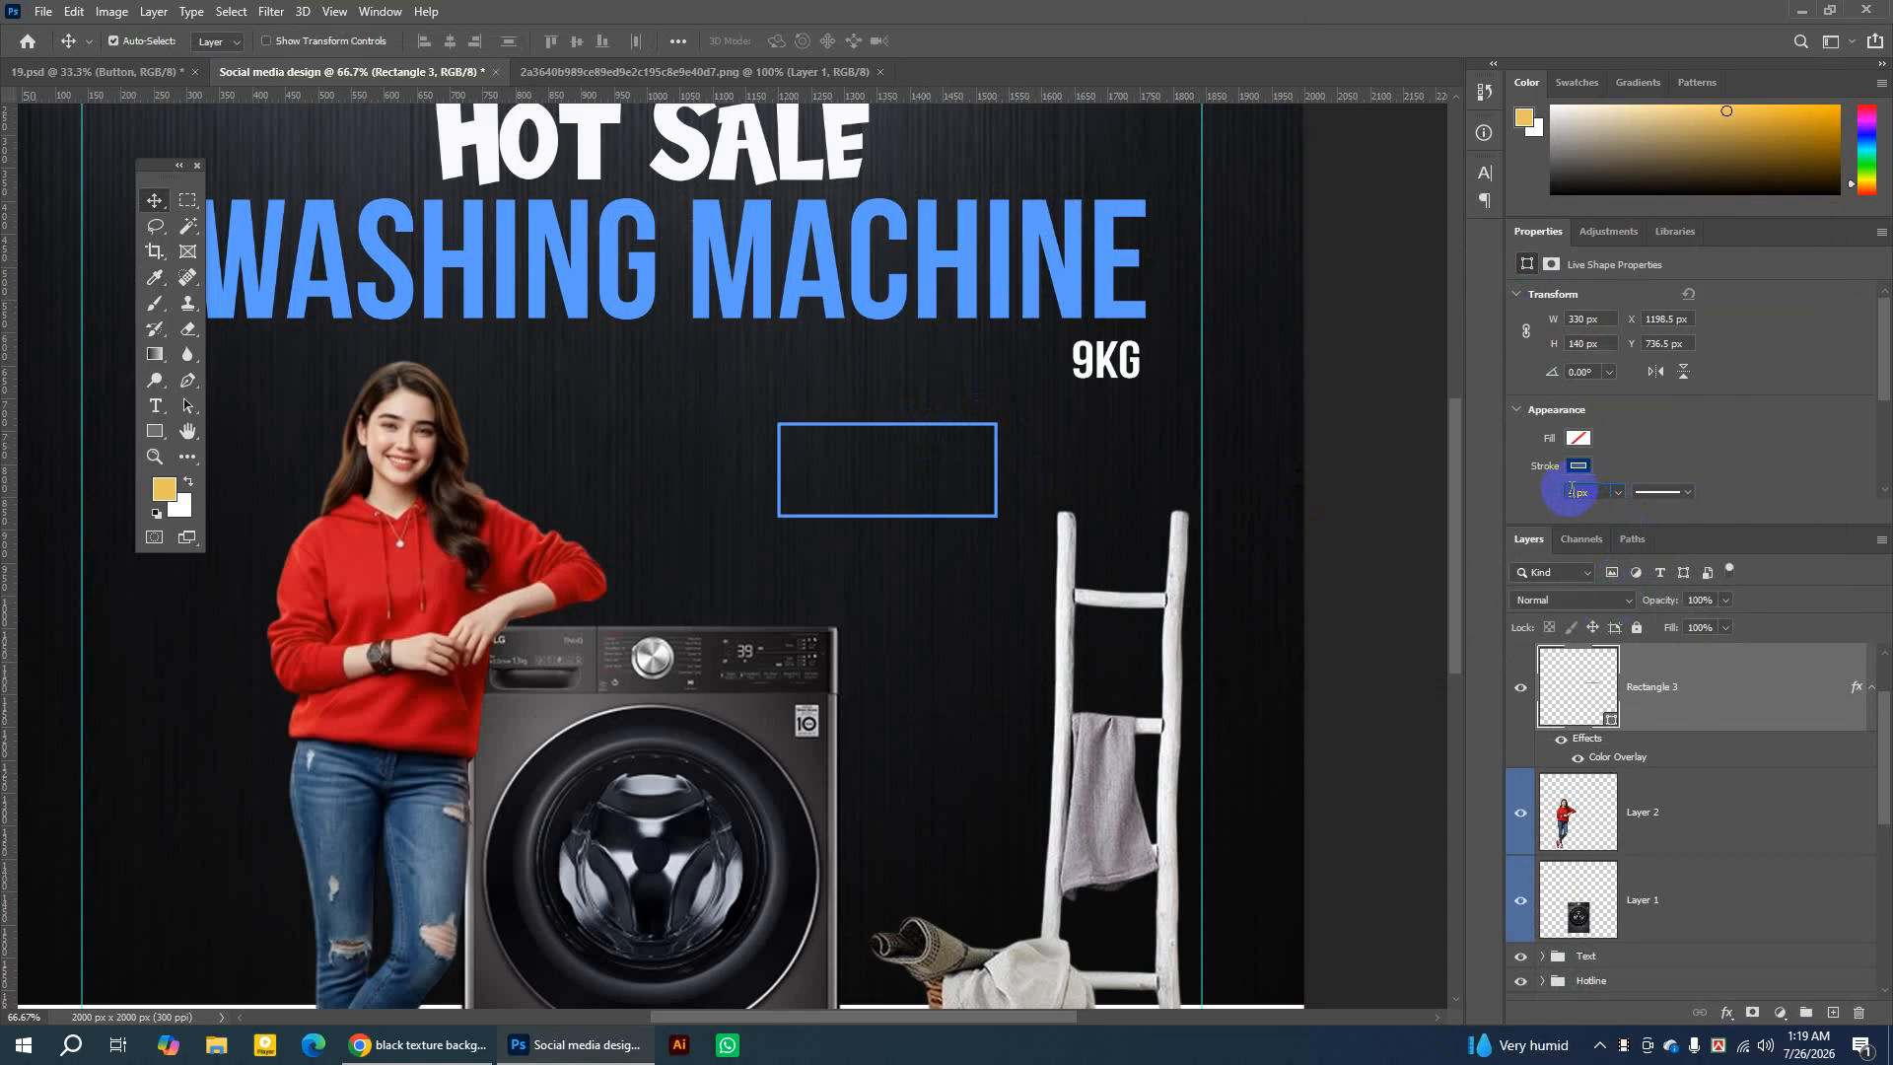
key("Return")
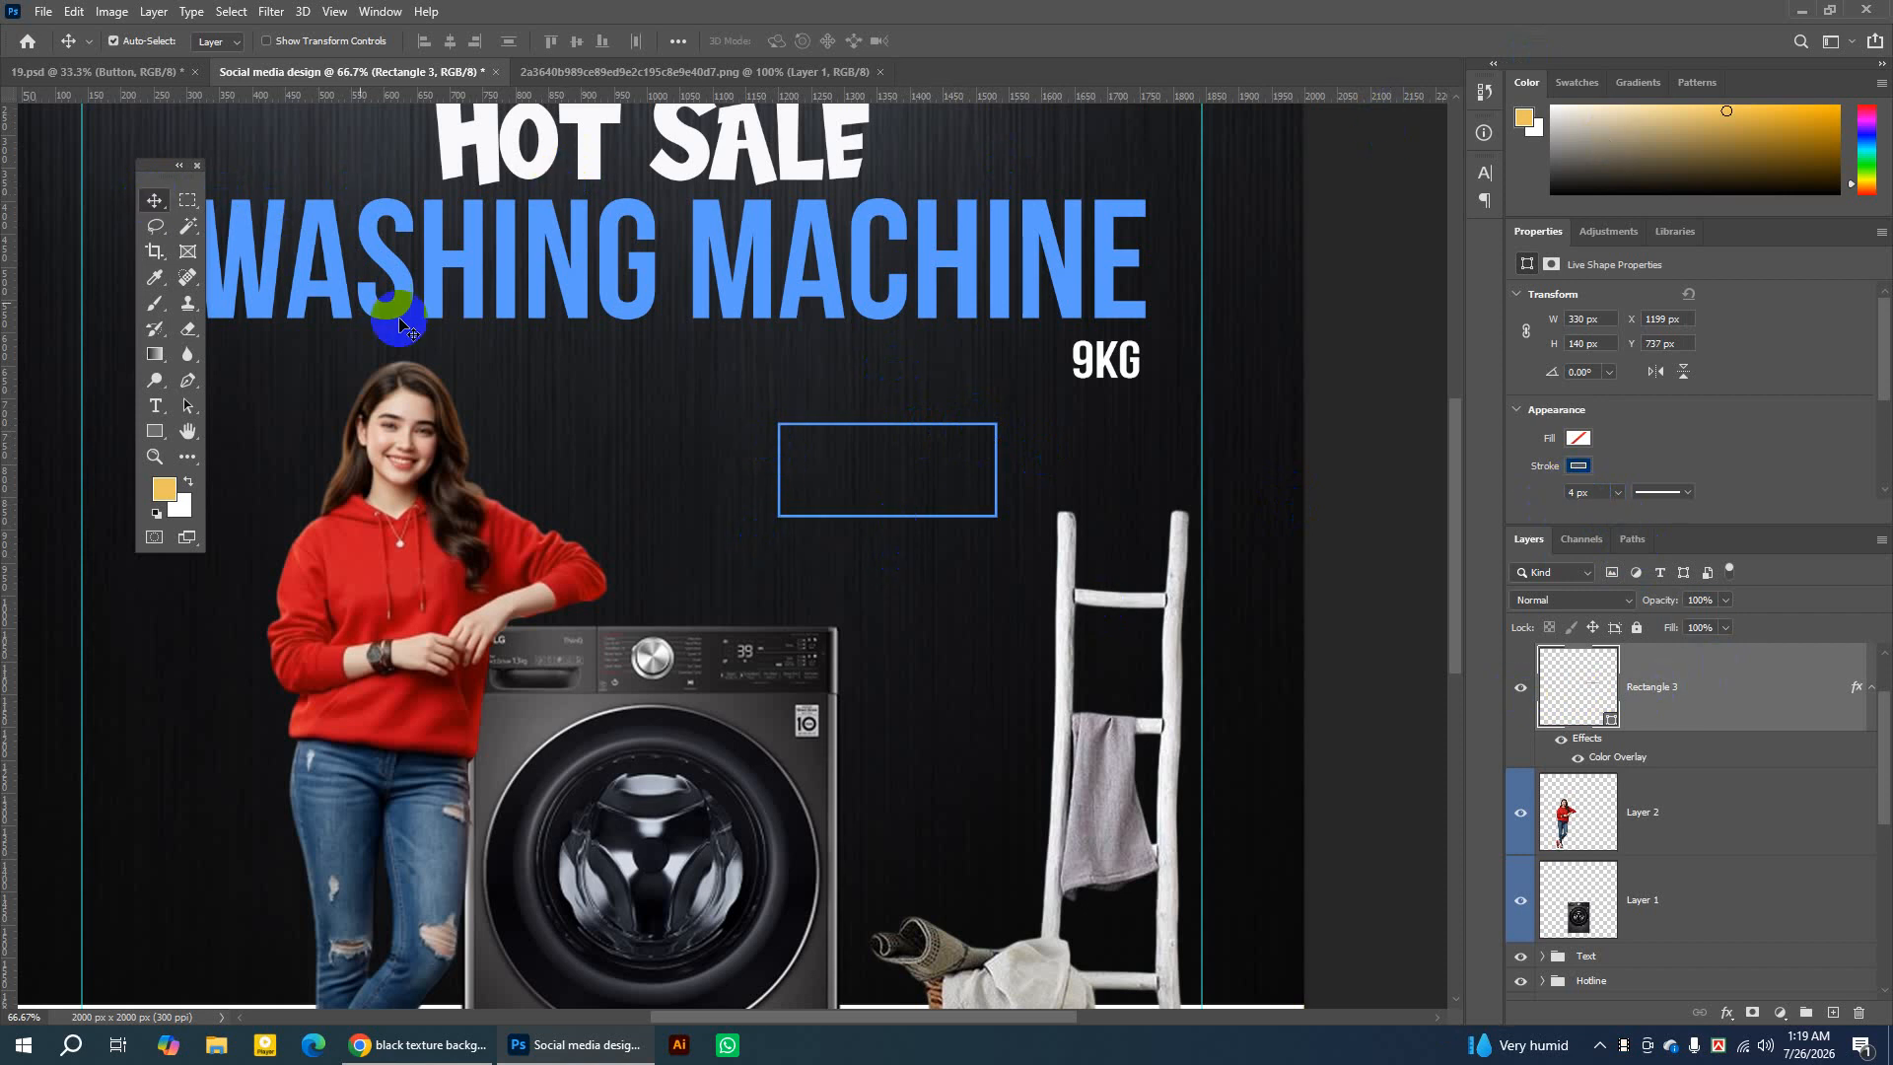
Draw a rectangular marquee of about 56 × 190 px over the rectangle's left edge and try to delete that part.
left_click(186, 203)
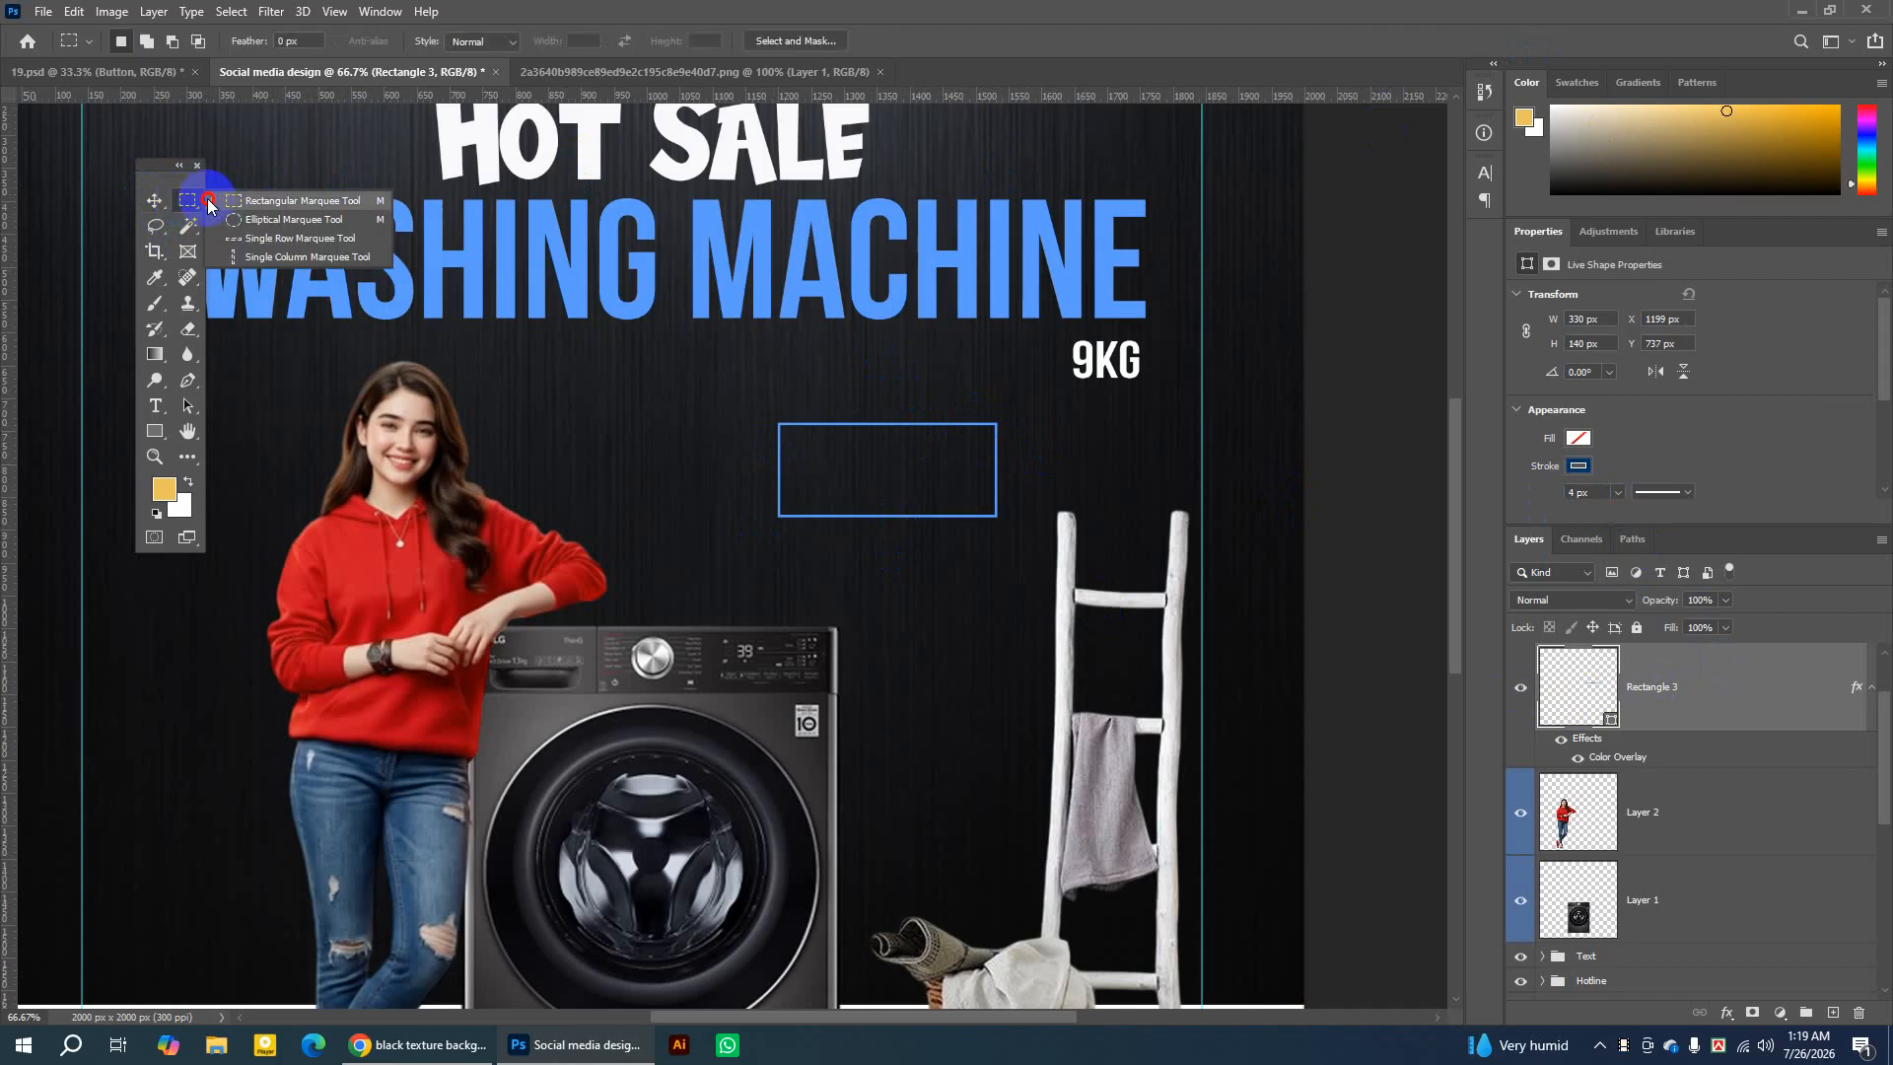
left_click(256, 202)
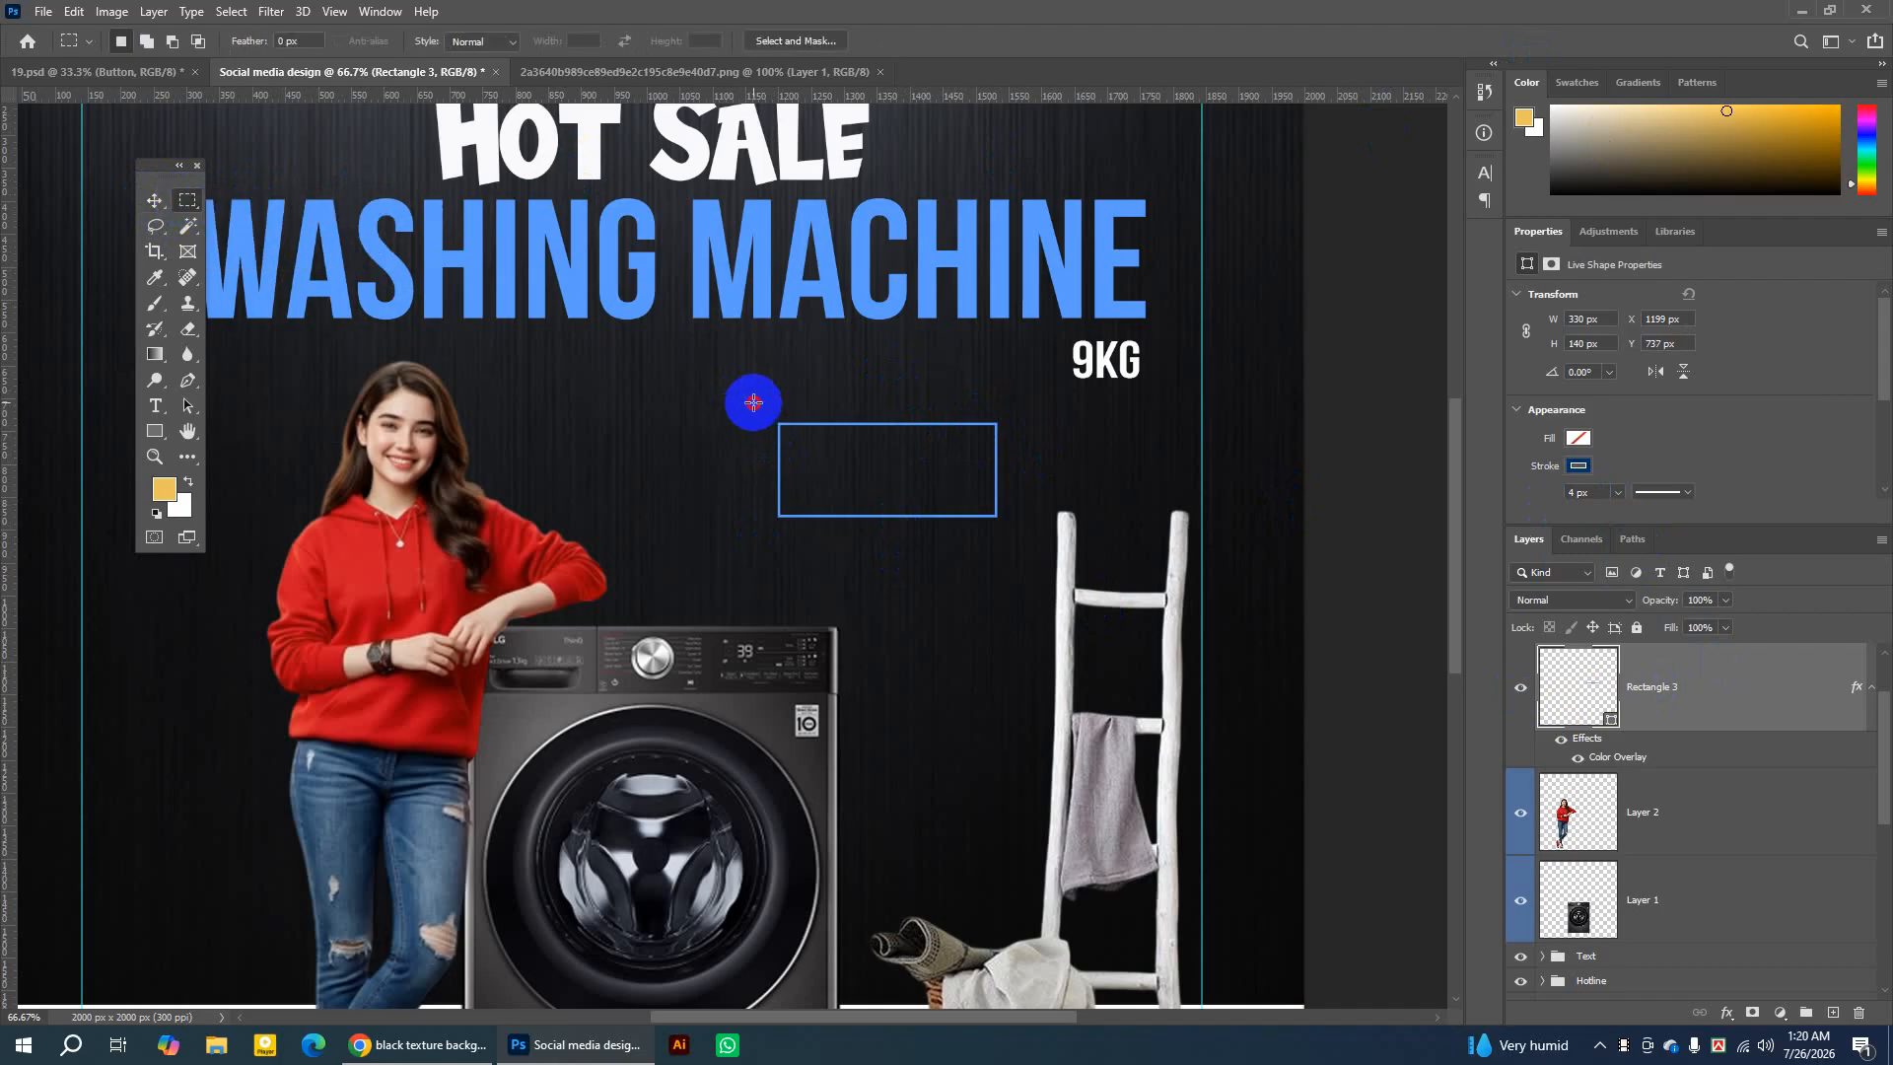
left_click_drag(753, 402, 789, 530)
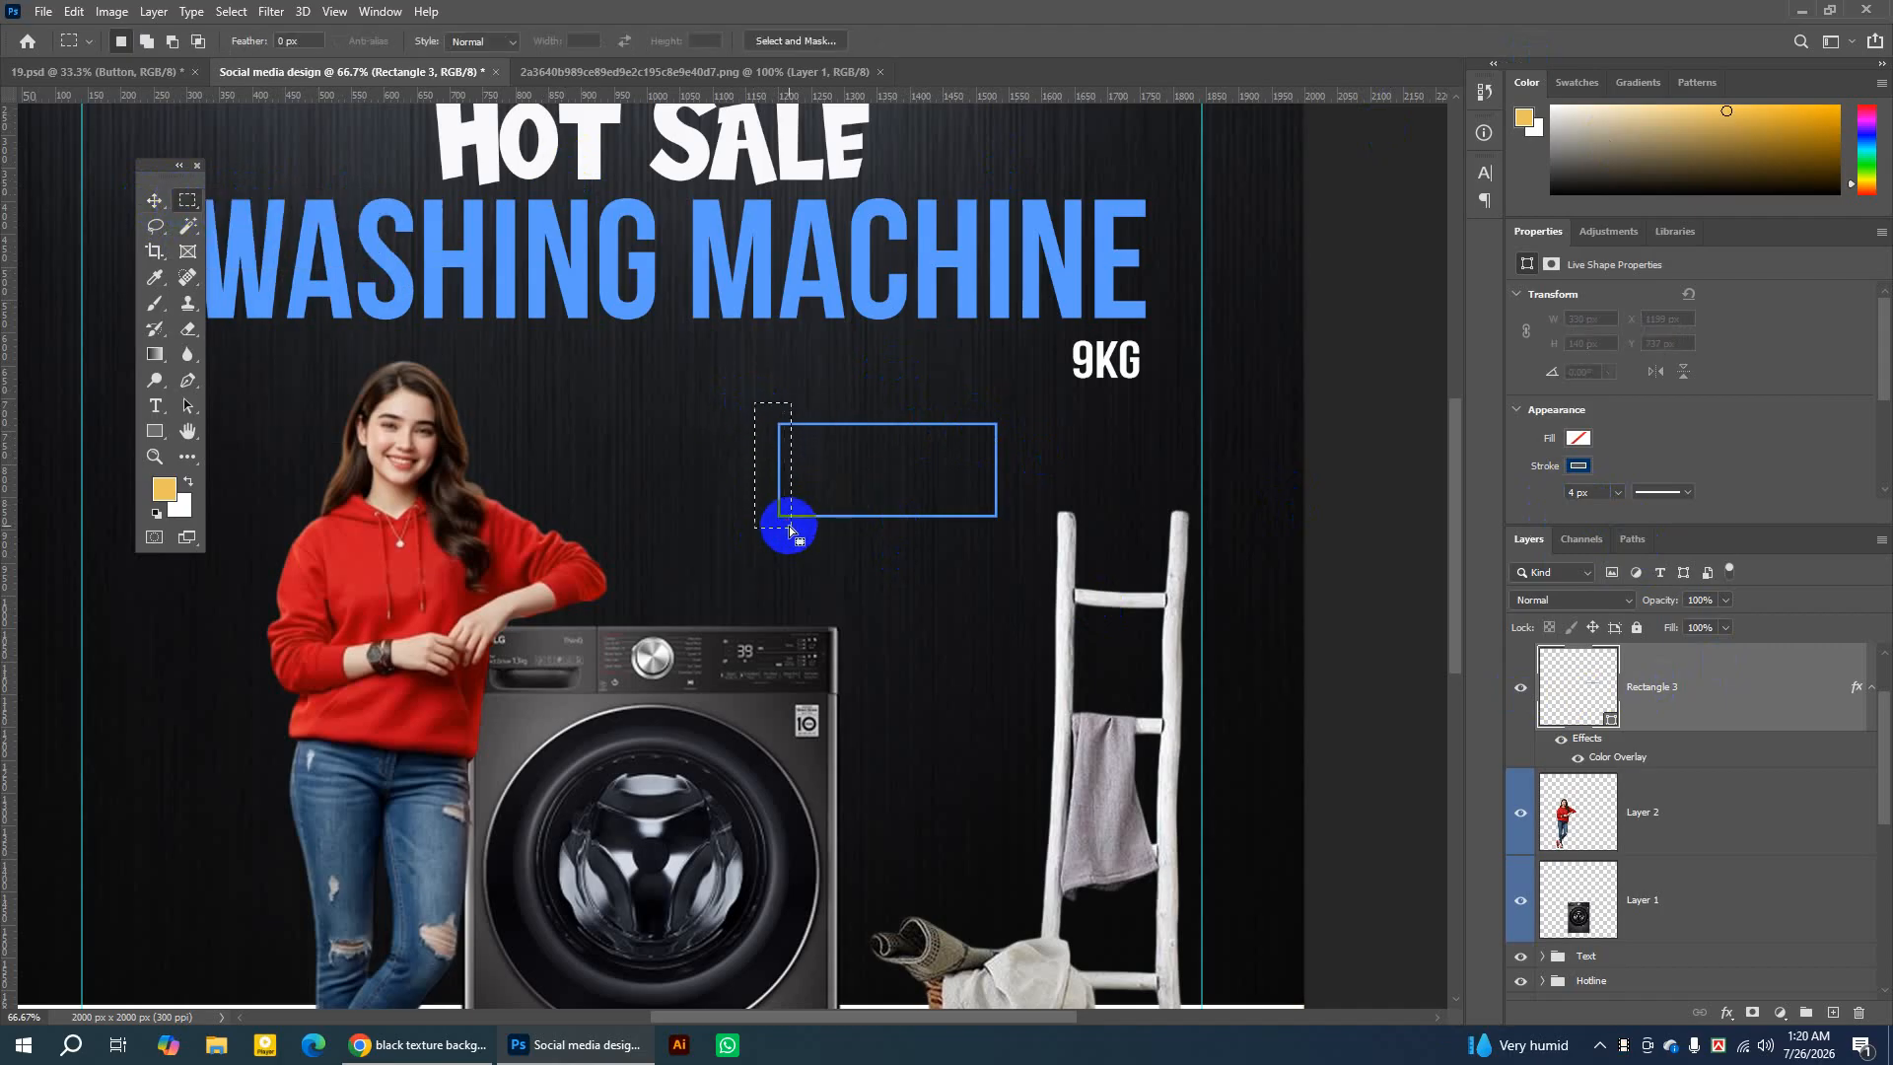
key("Delete")
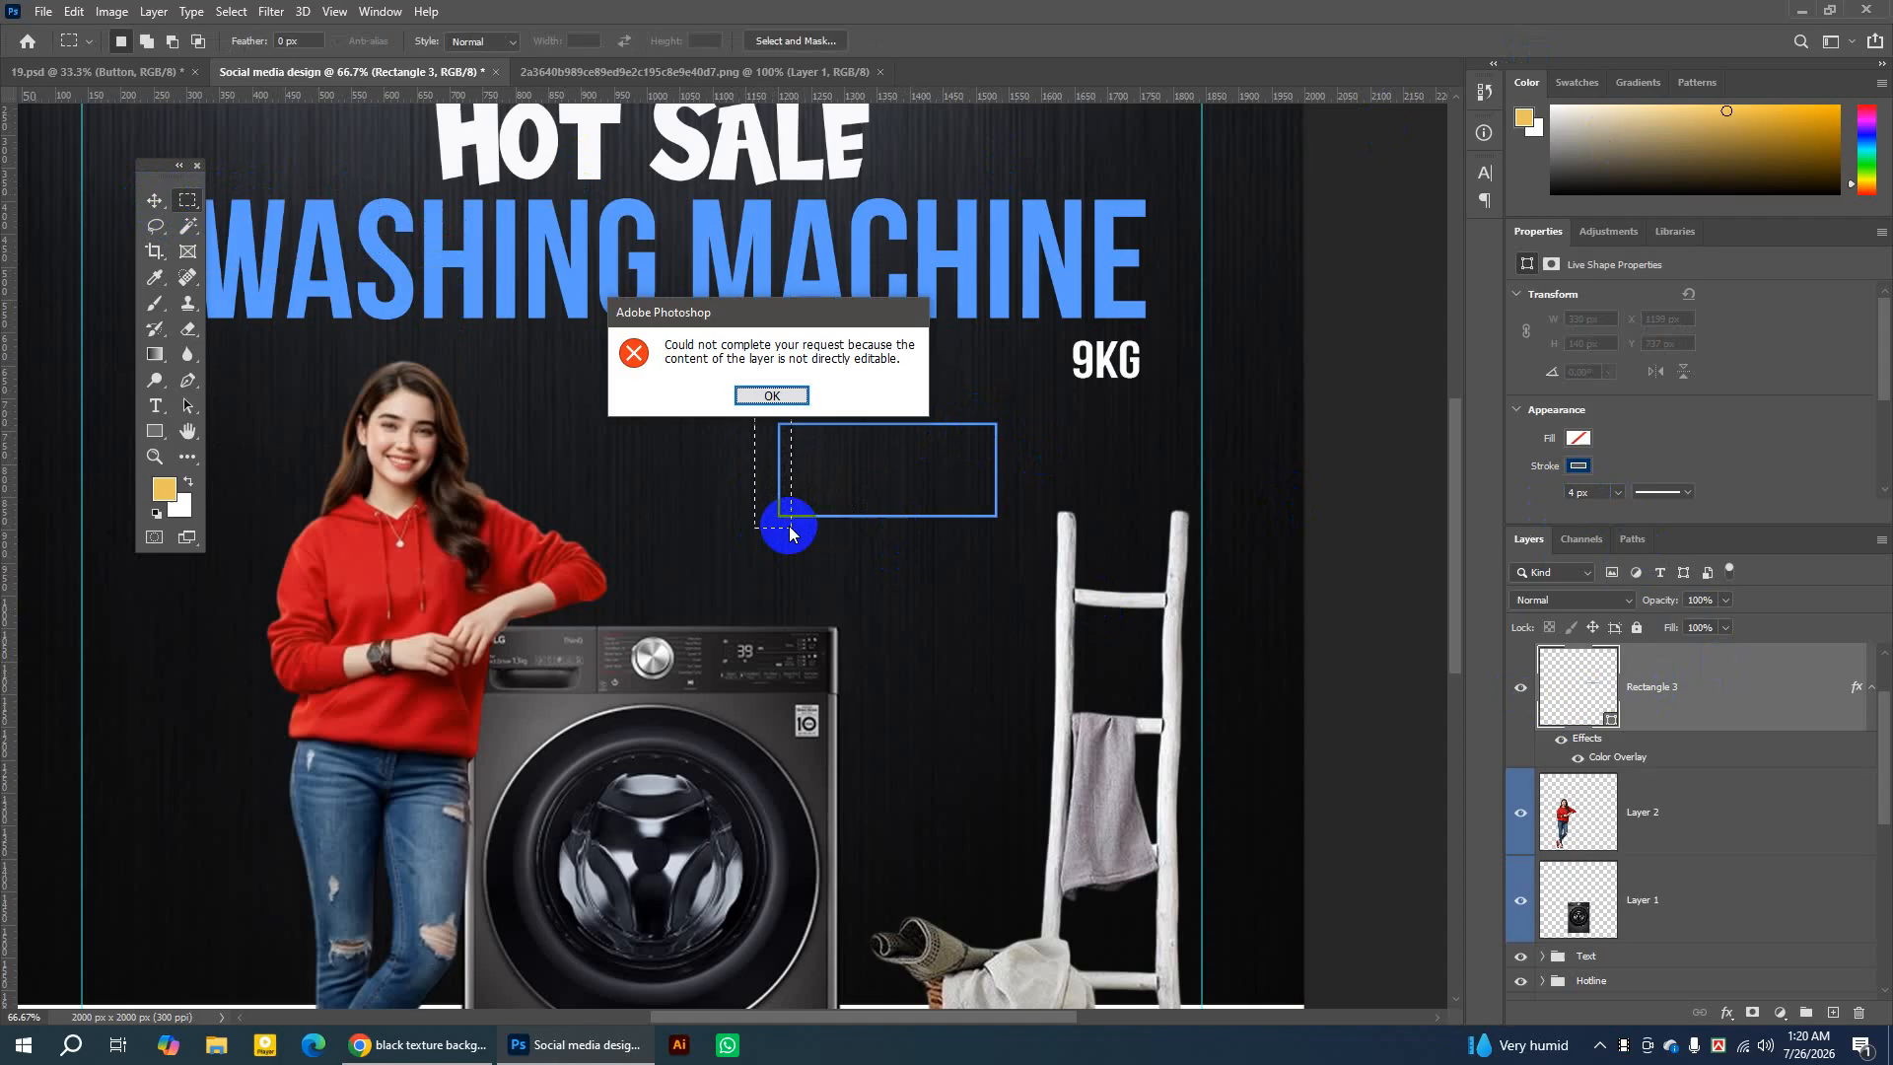
left_click(774, 395)
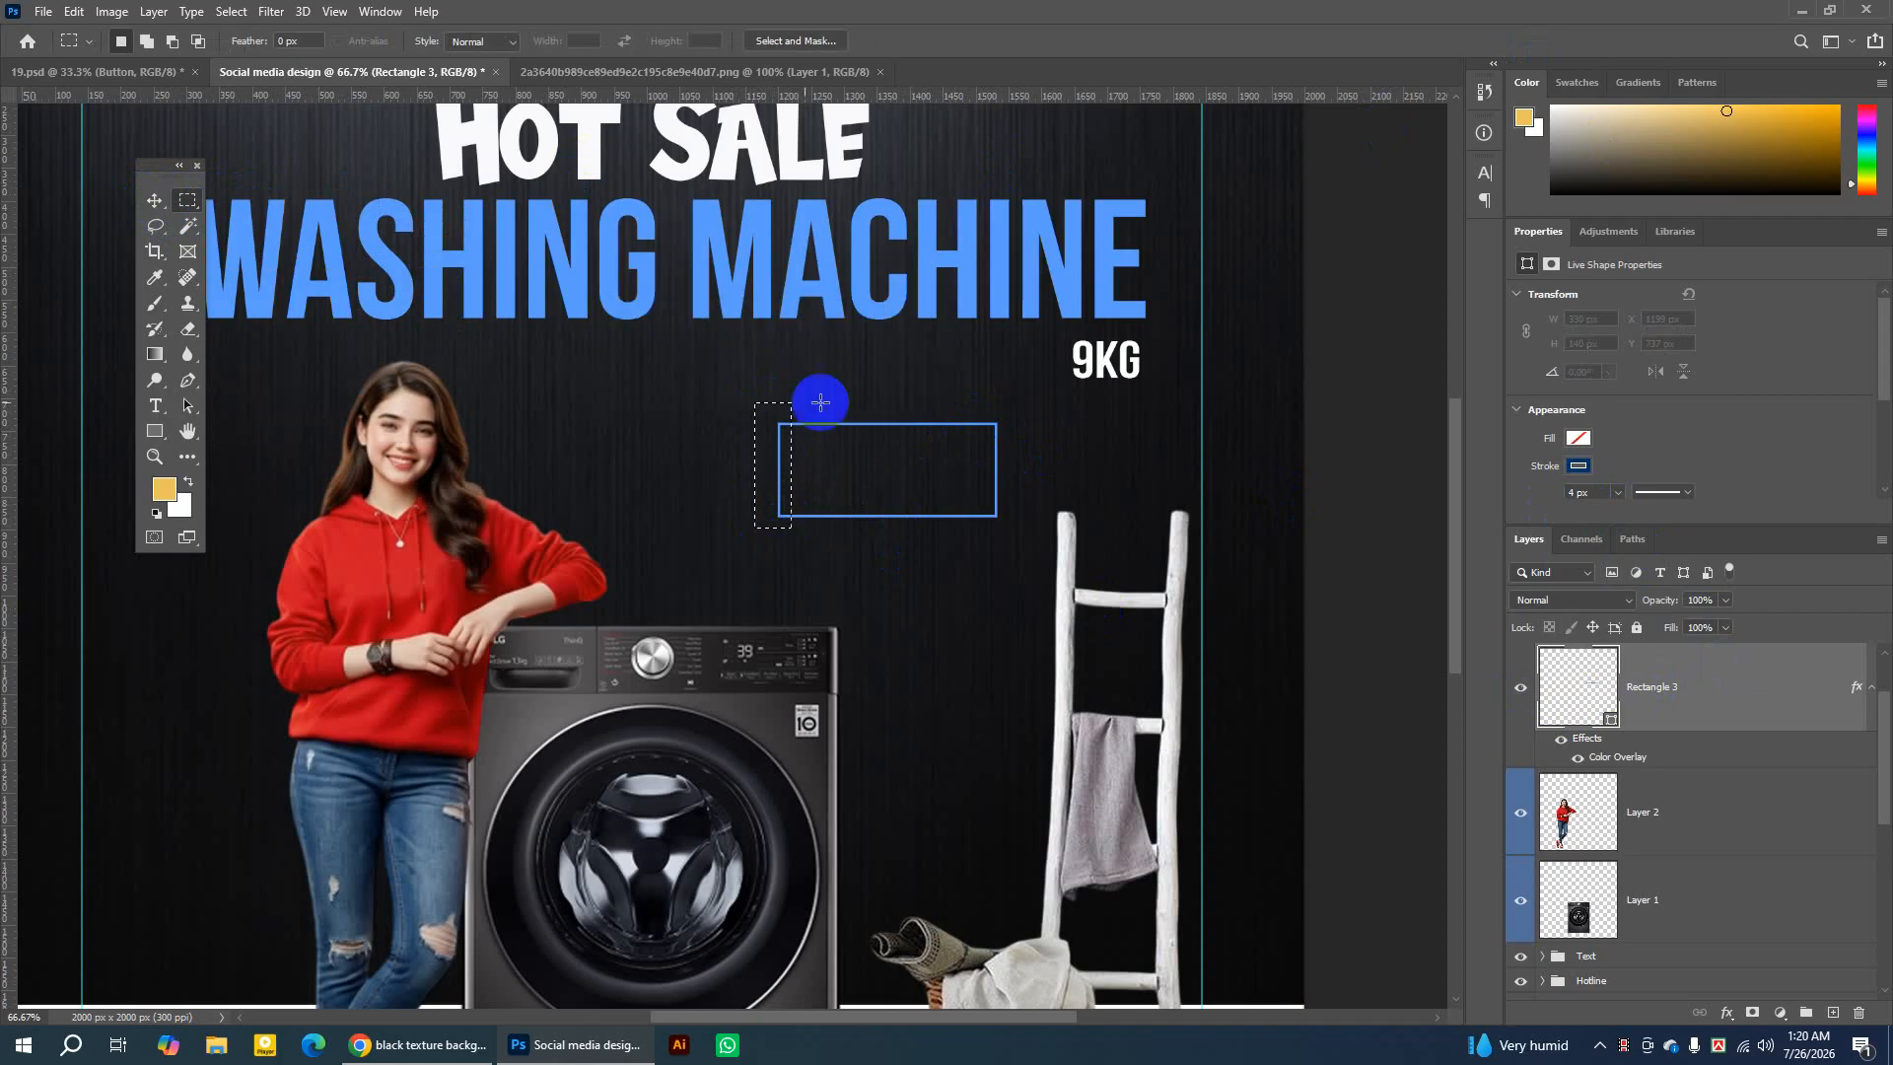
Rasterize the rectangle layer, delete its left and right edges so only the two horizontal lines remain, and clear the selection.
left_click(1520, 687)
left_click(1520, 688)
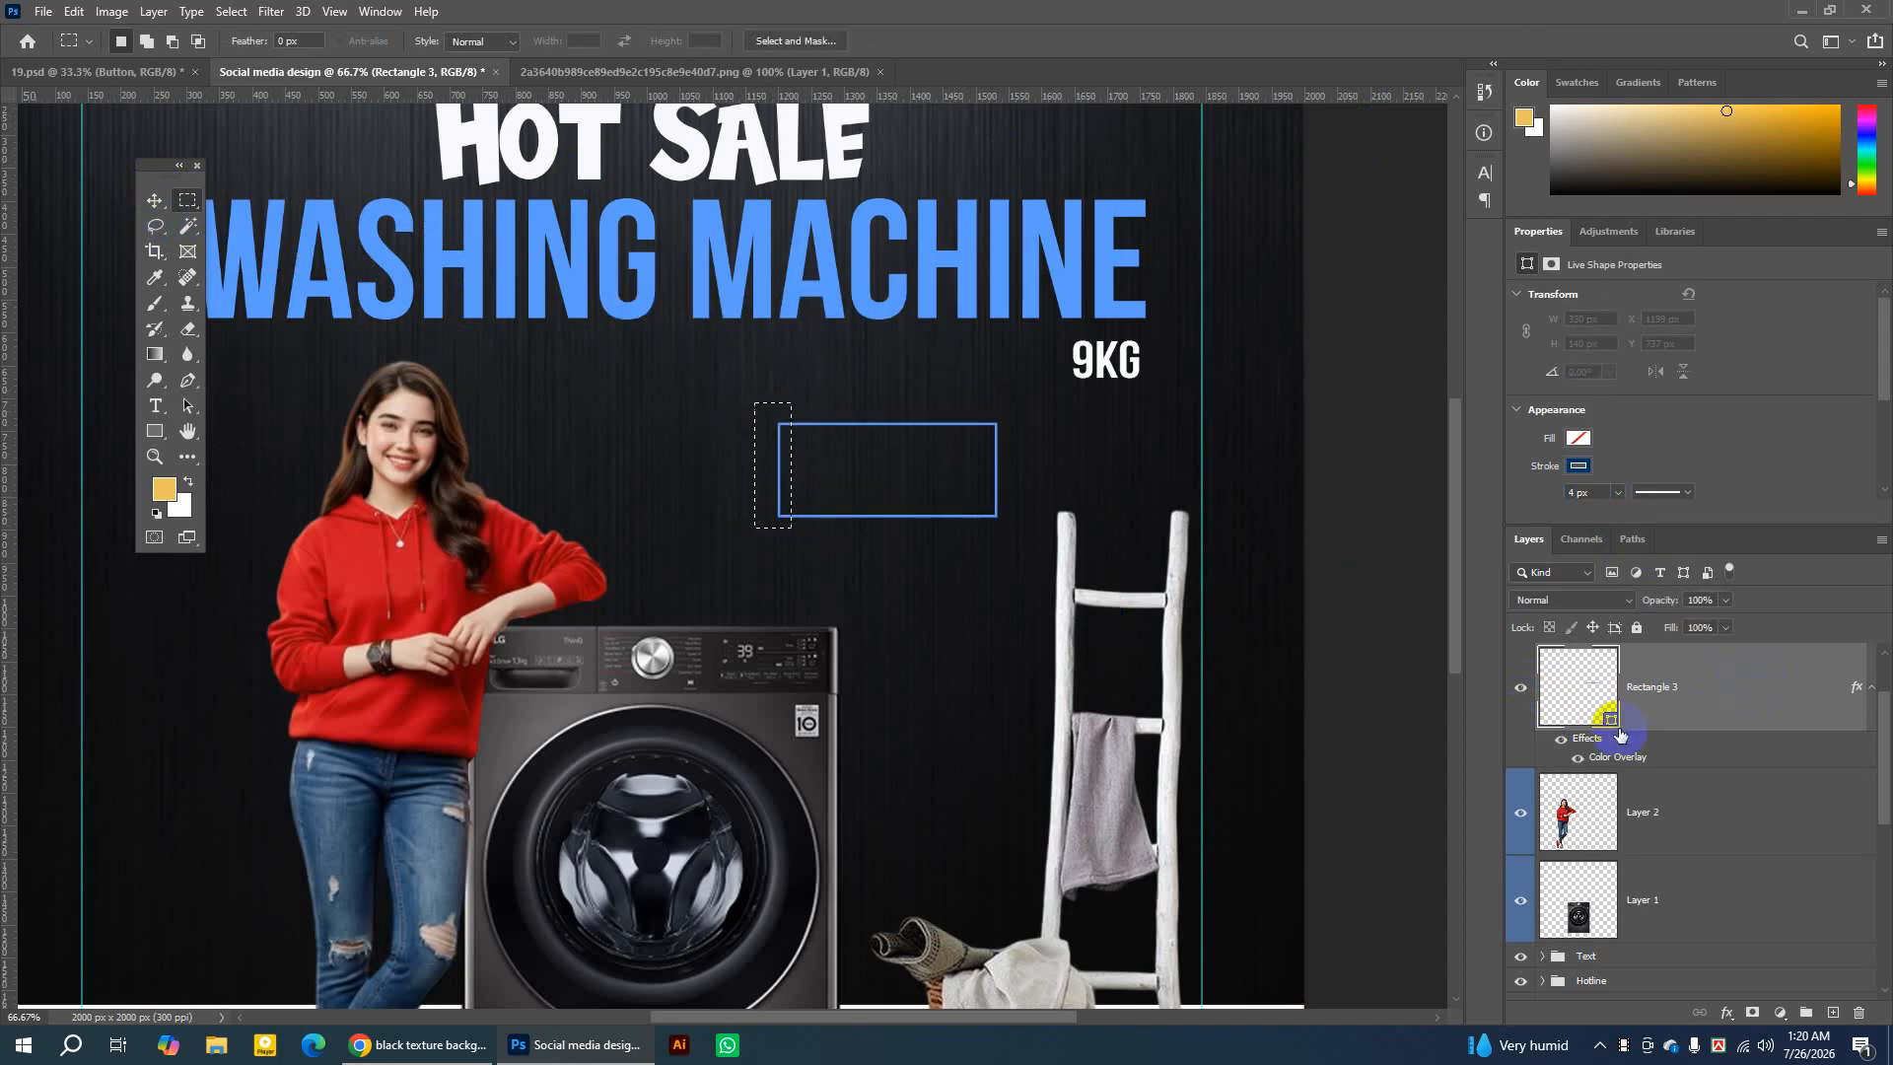
right_click(1713, 685)
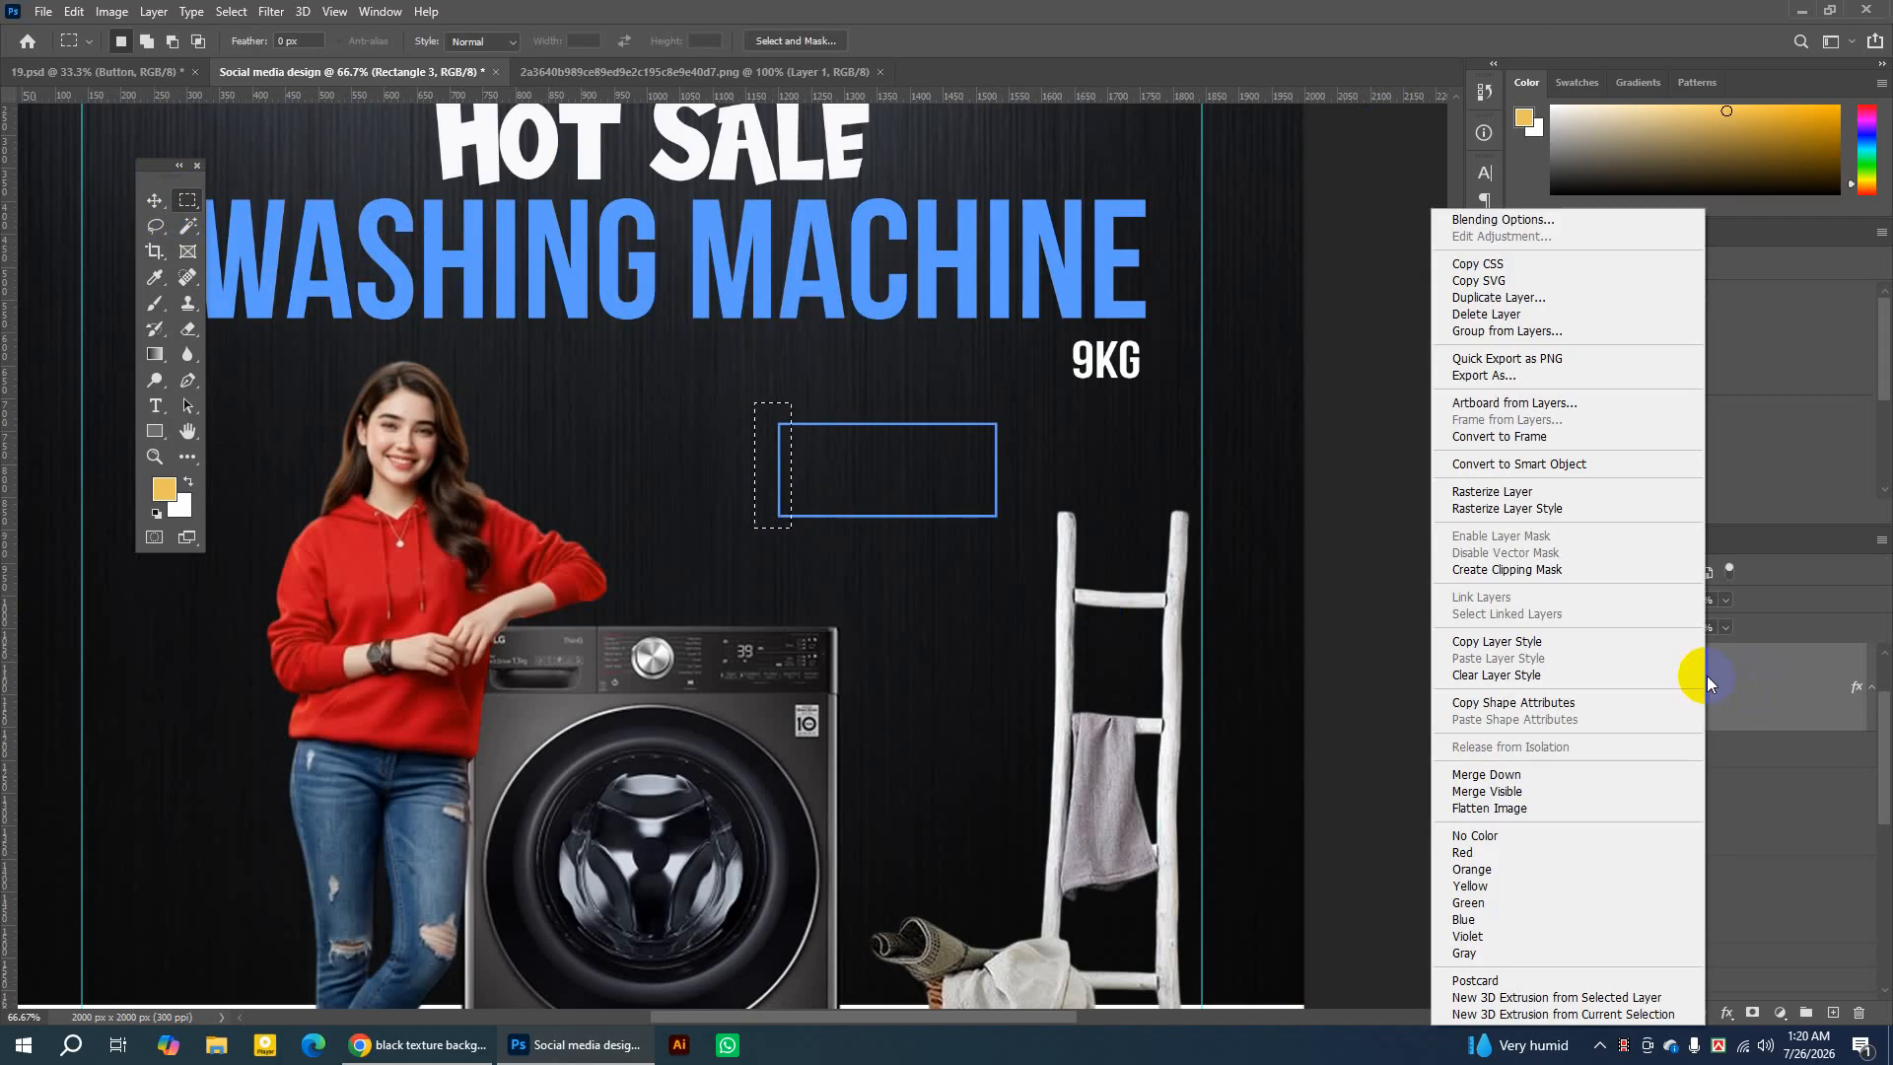
left_click(1503, 492)
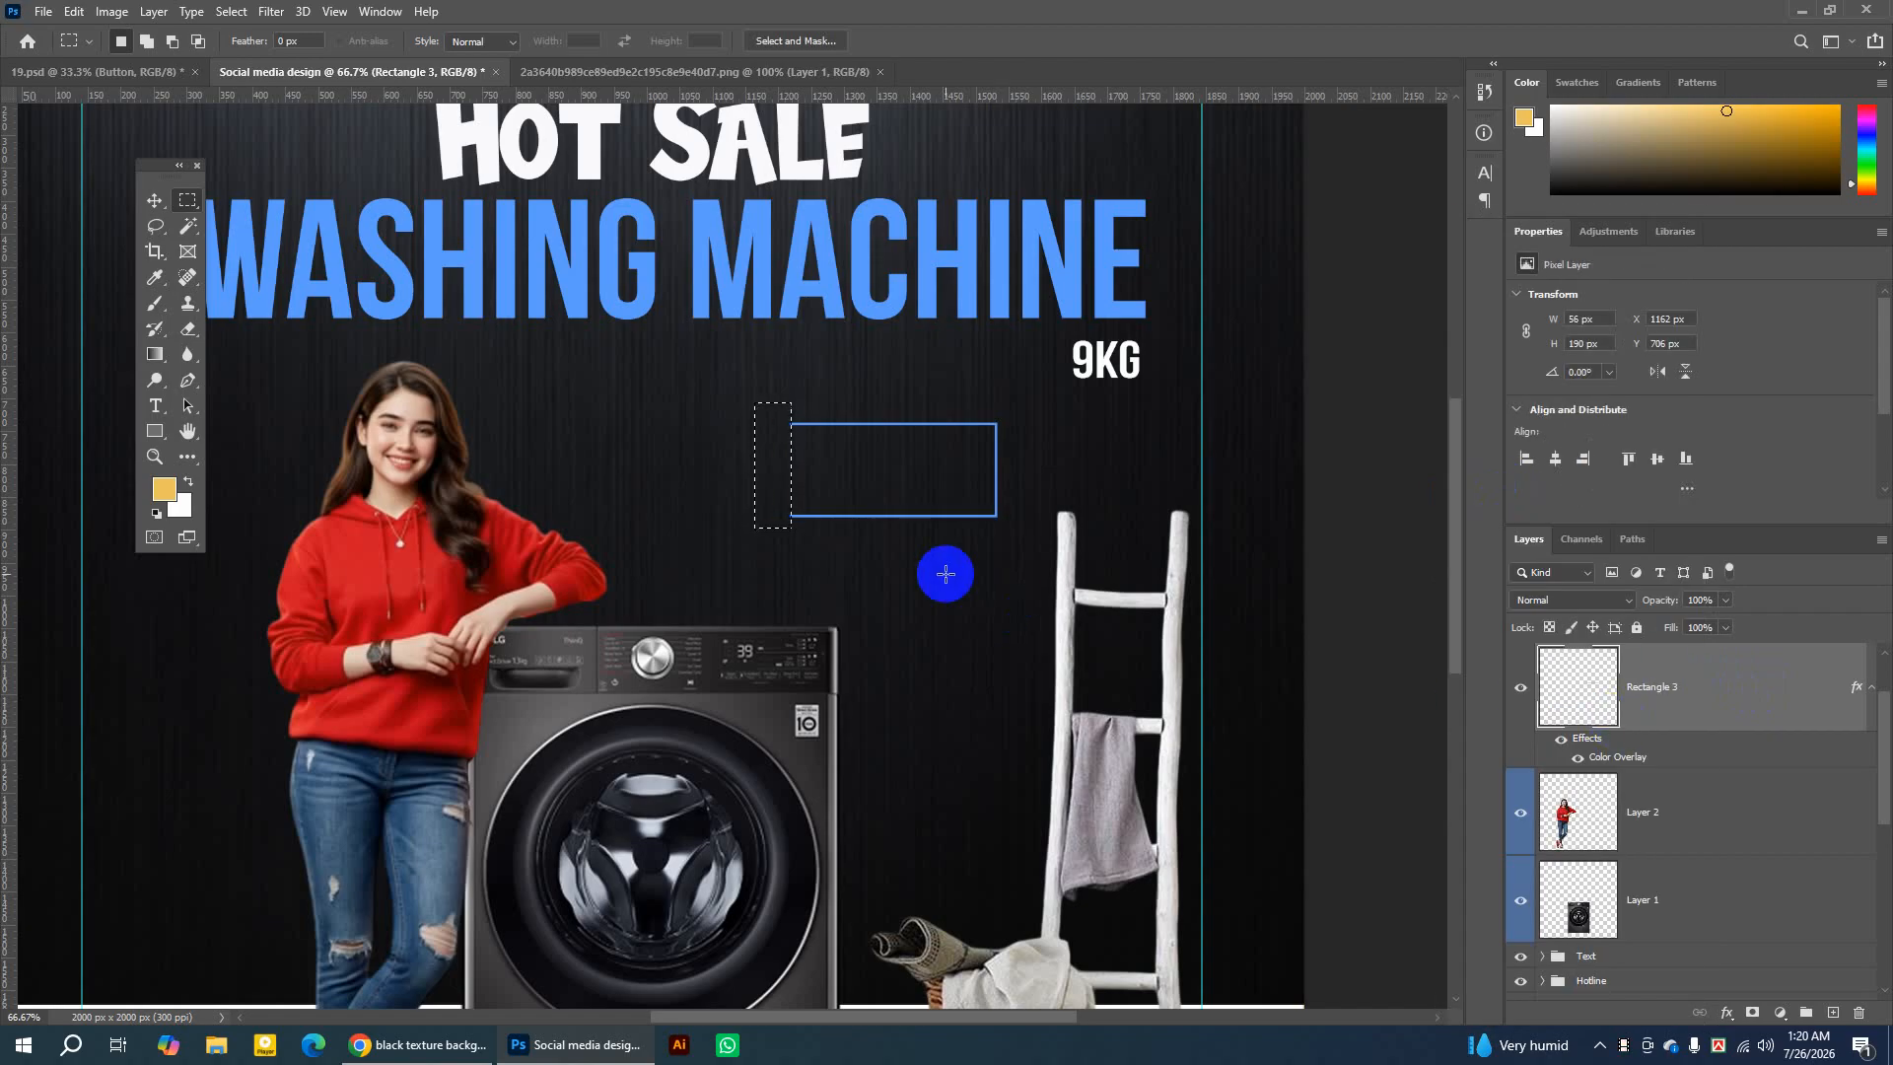
left_click_drag(985, 402, 1006, 529)
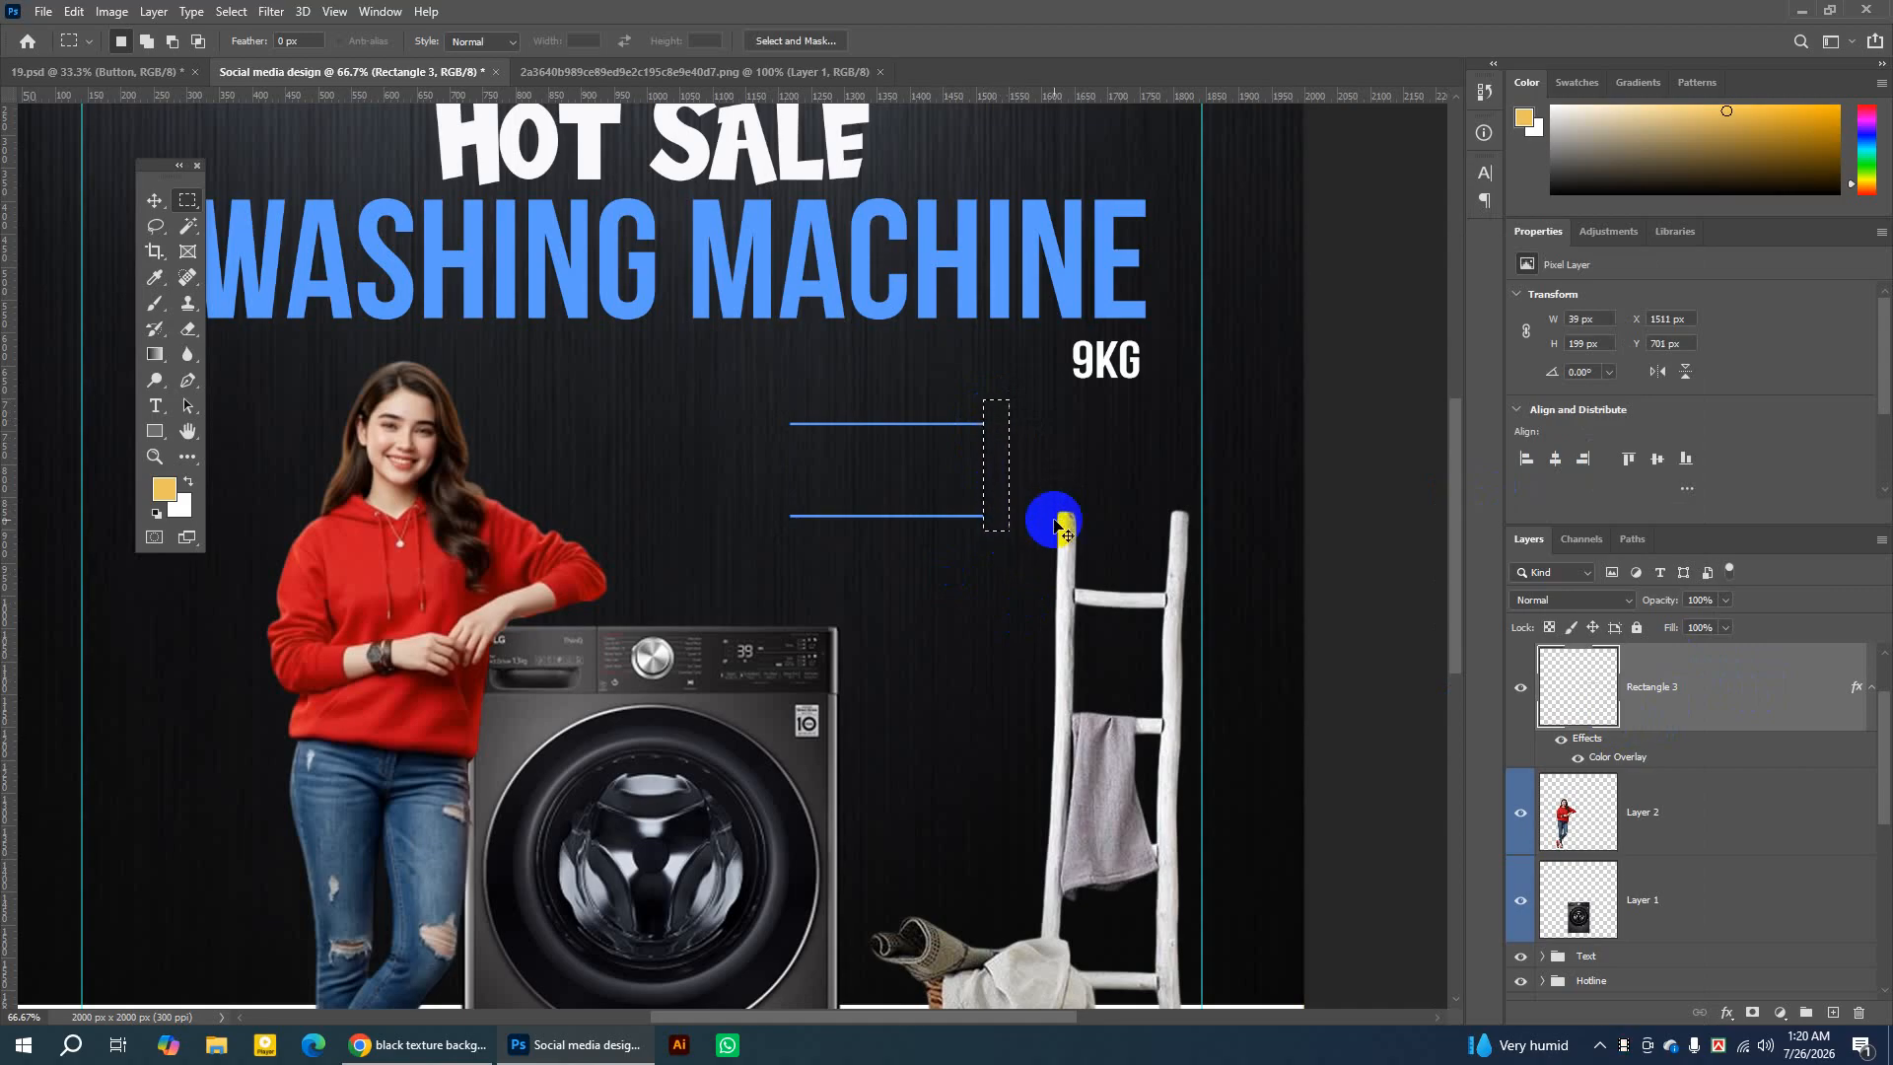
key("ctrl+d")
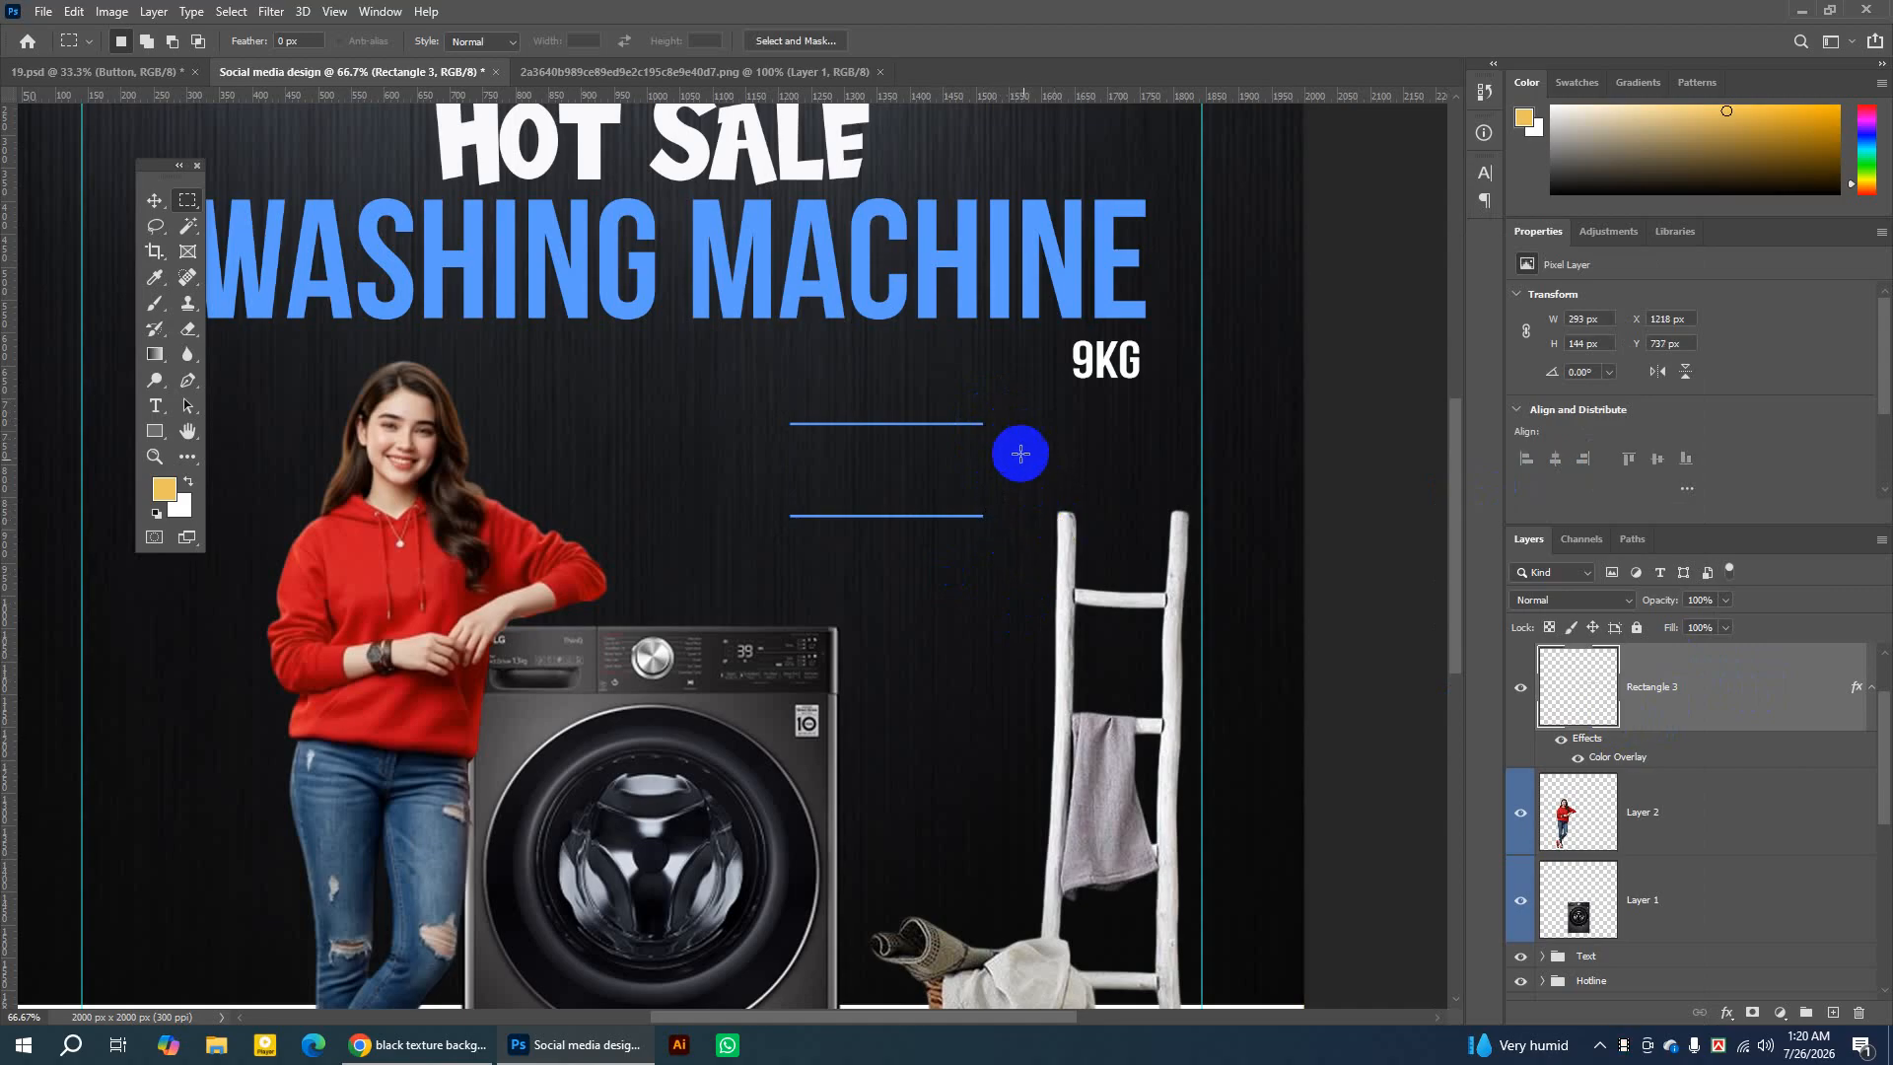
Rotate the two blue lines by about -6.52° with Free Transform.
left_click(153, 225)
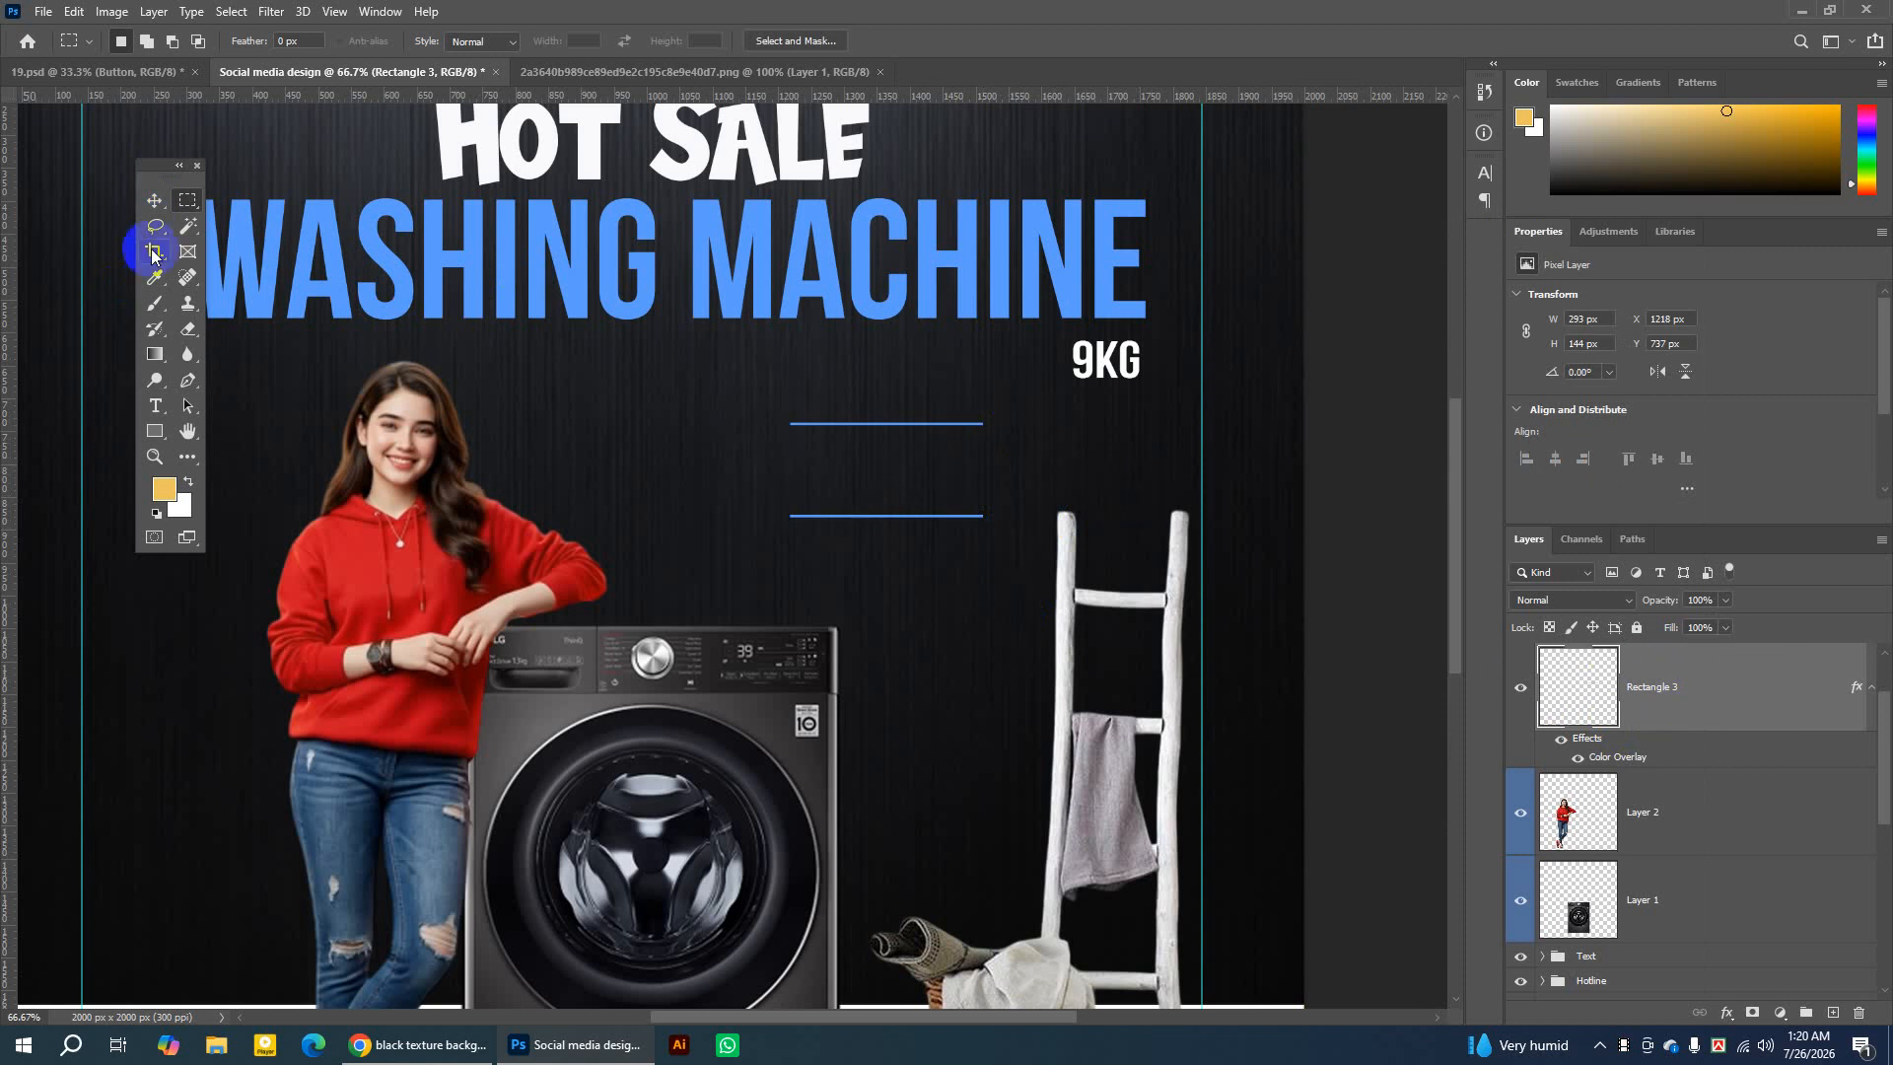
left_click(155, 204)
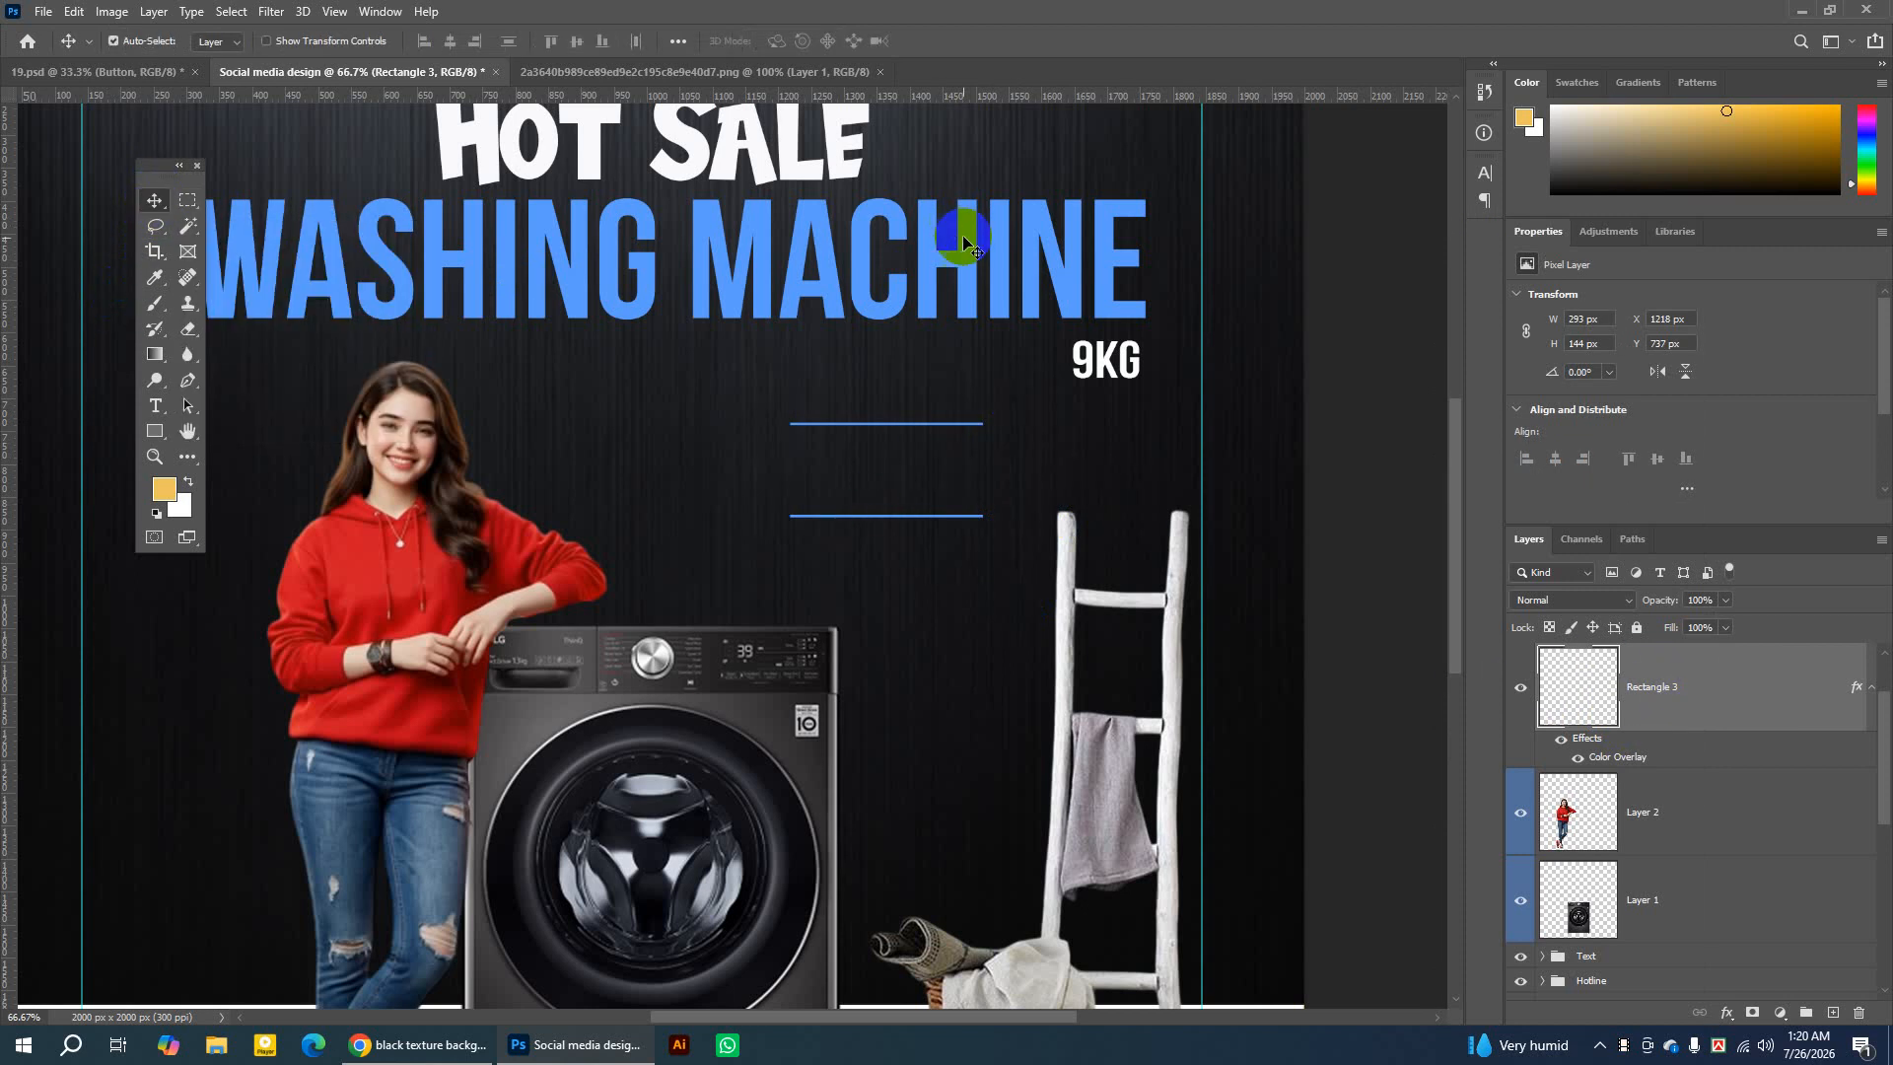
key("ctrl+t")
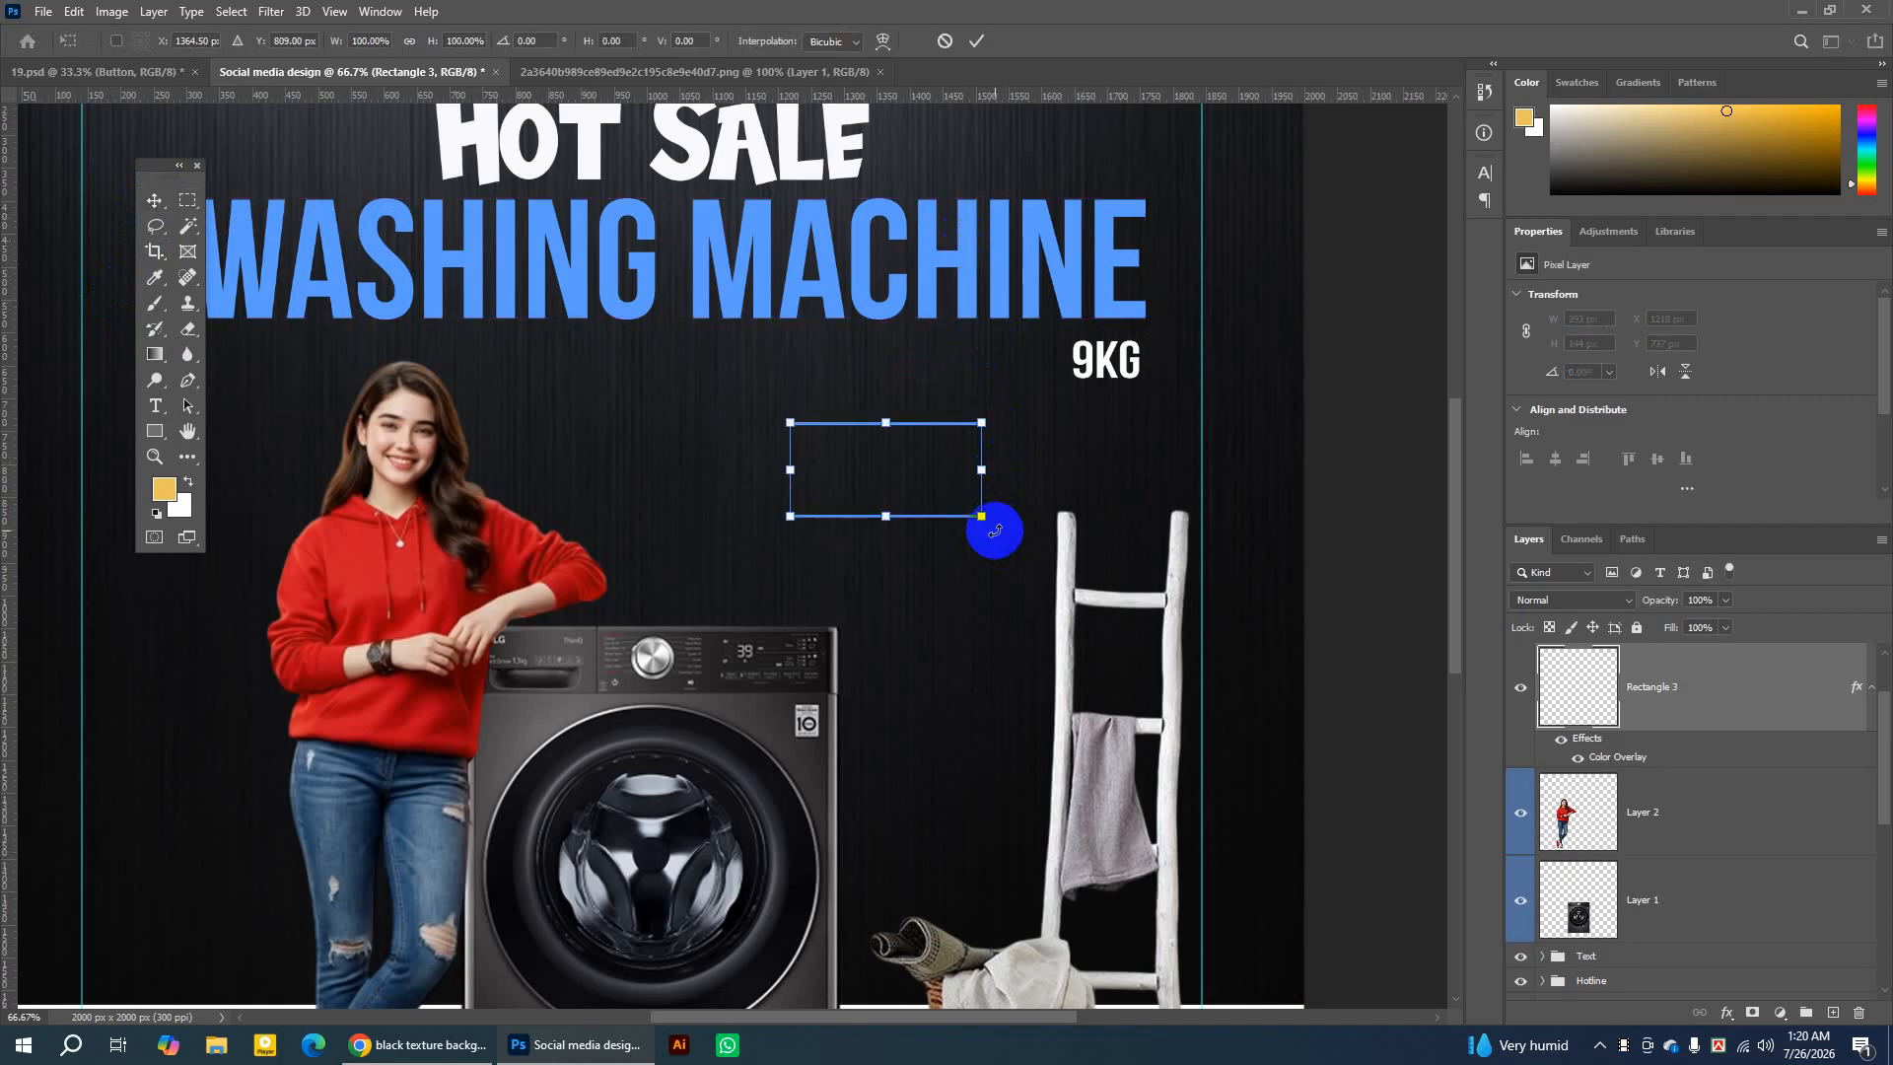
mouse_move(1000, 527)
left_mouse_down()
mouse_move(1004, 496)
mouse_move(1013, 521)
left_mouse_up()
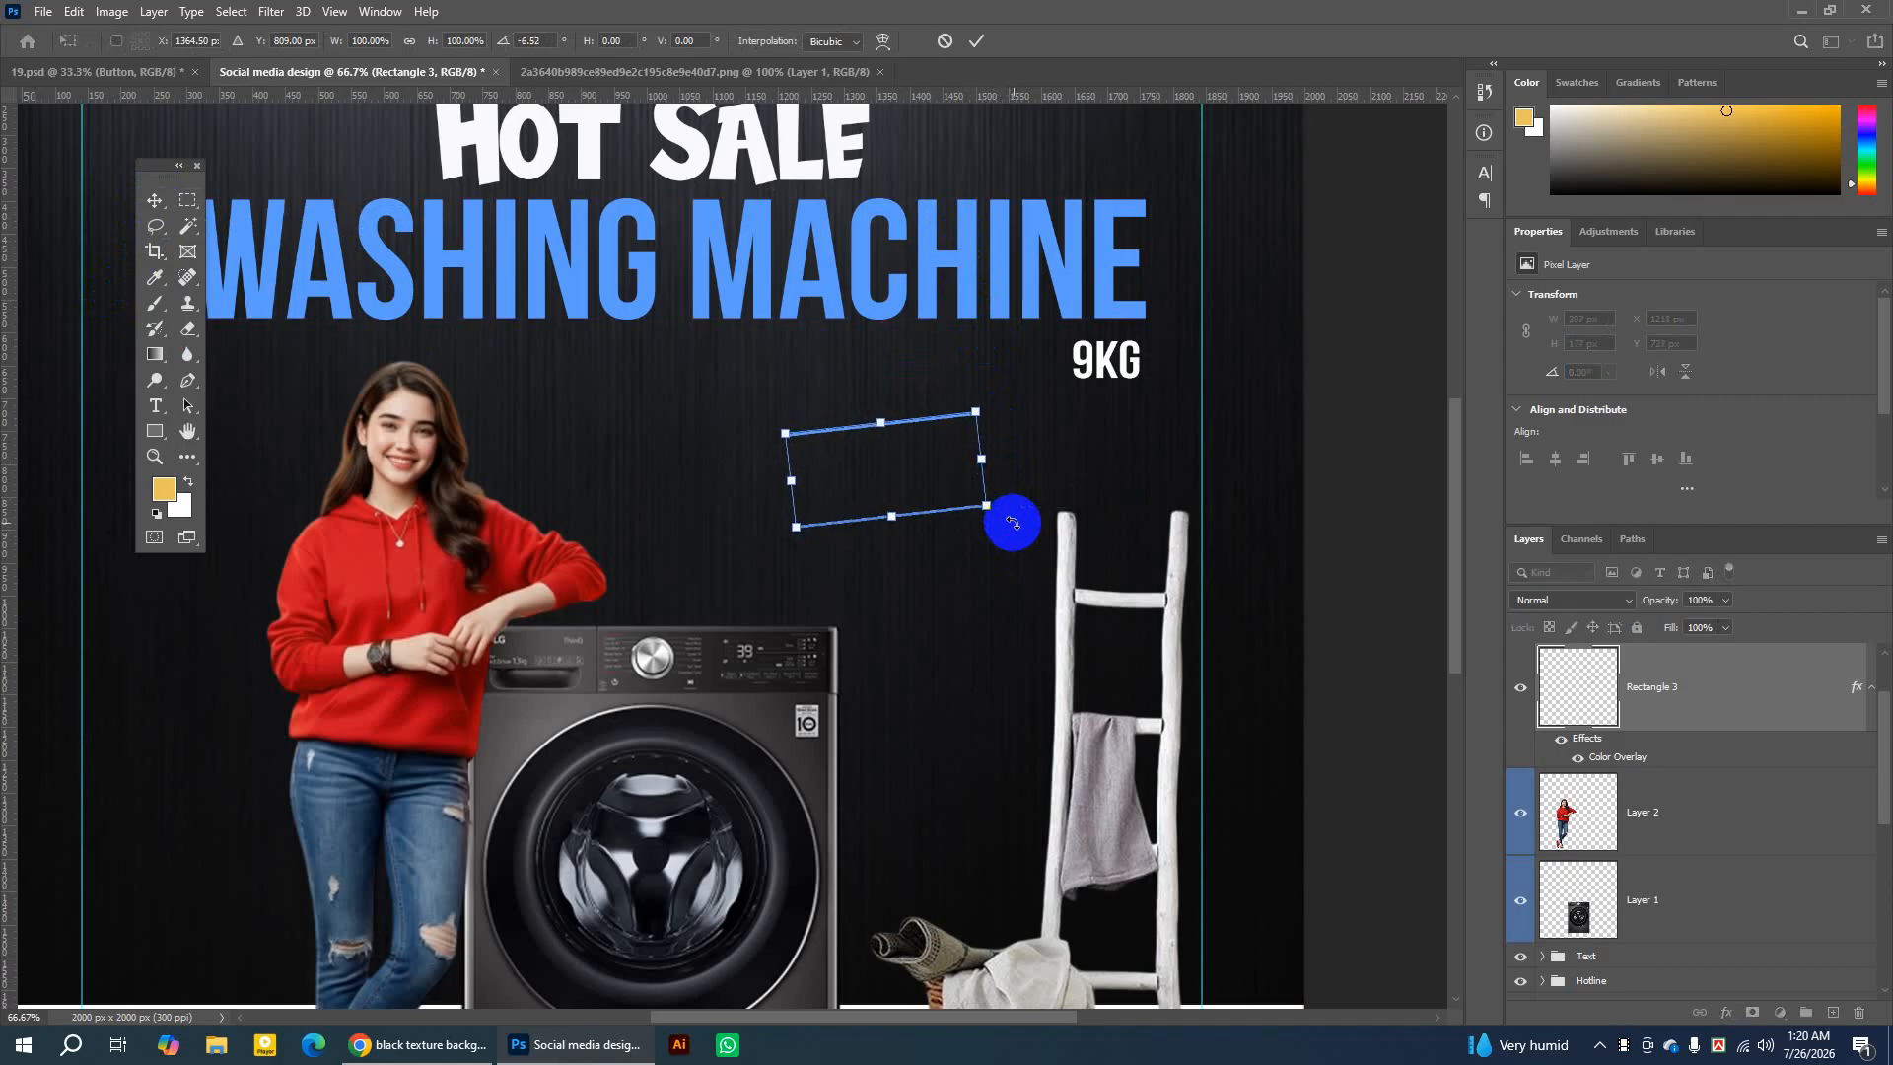
left_click(976, 40)
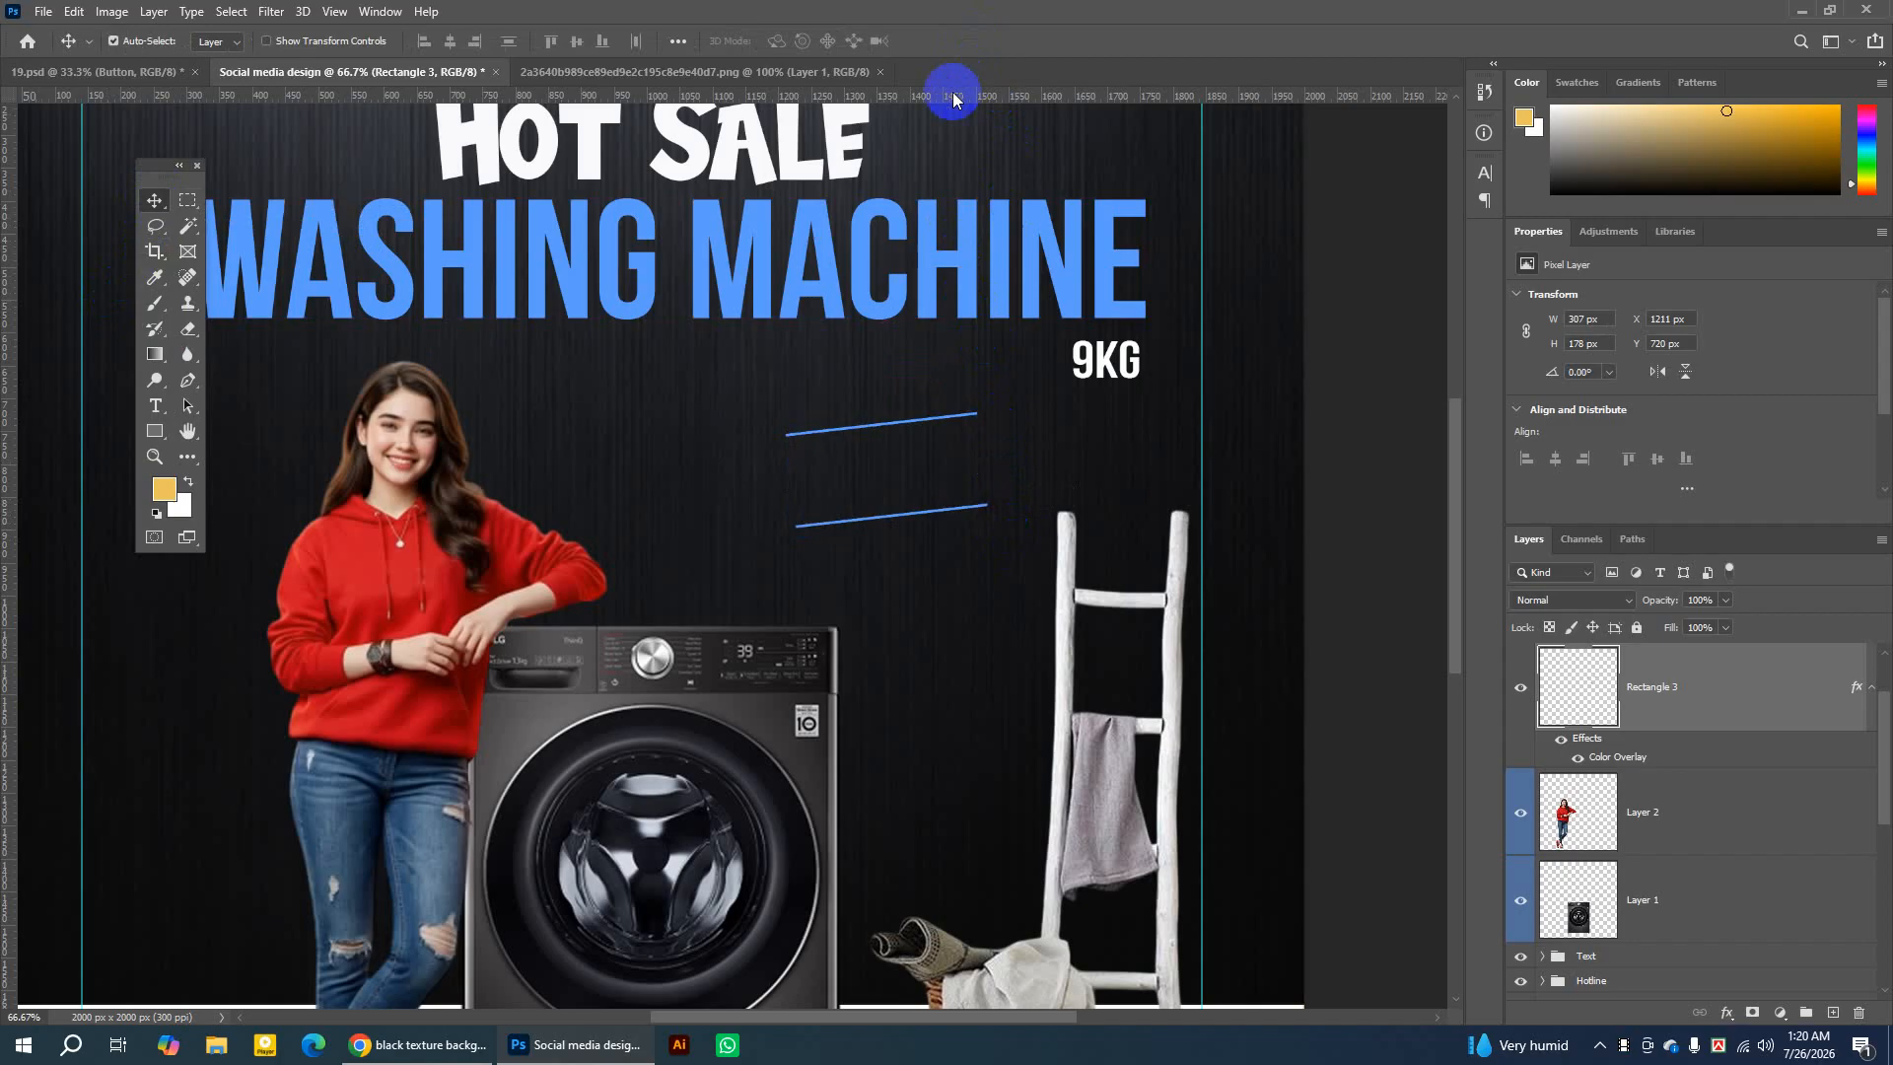
In 19.psd, select the Get UpTo, Discount and 30% text layers of the Discount-Tag group together.
left_click(123, 71)
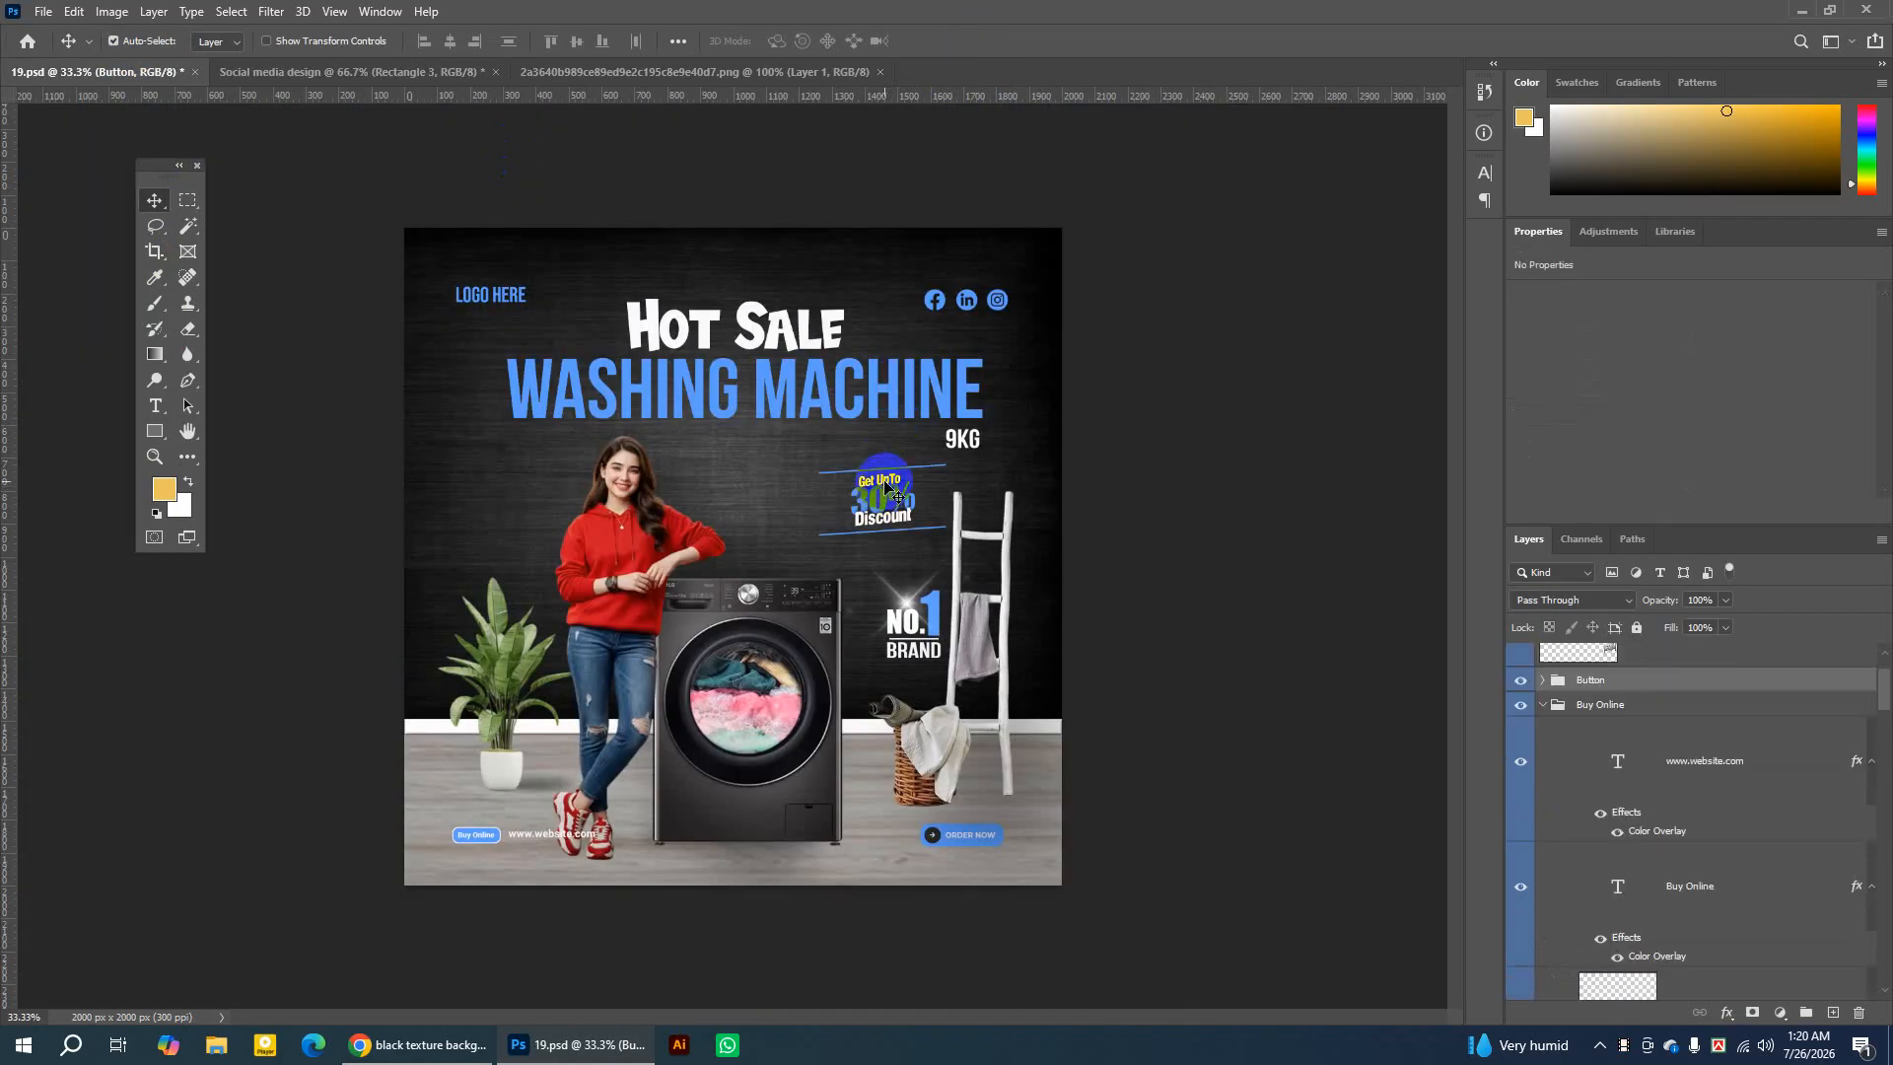
left_click_drag(894, 482, 901, 505)
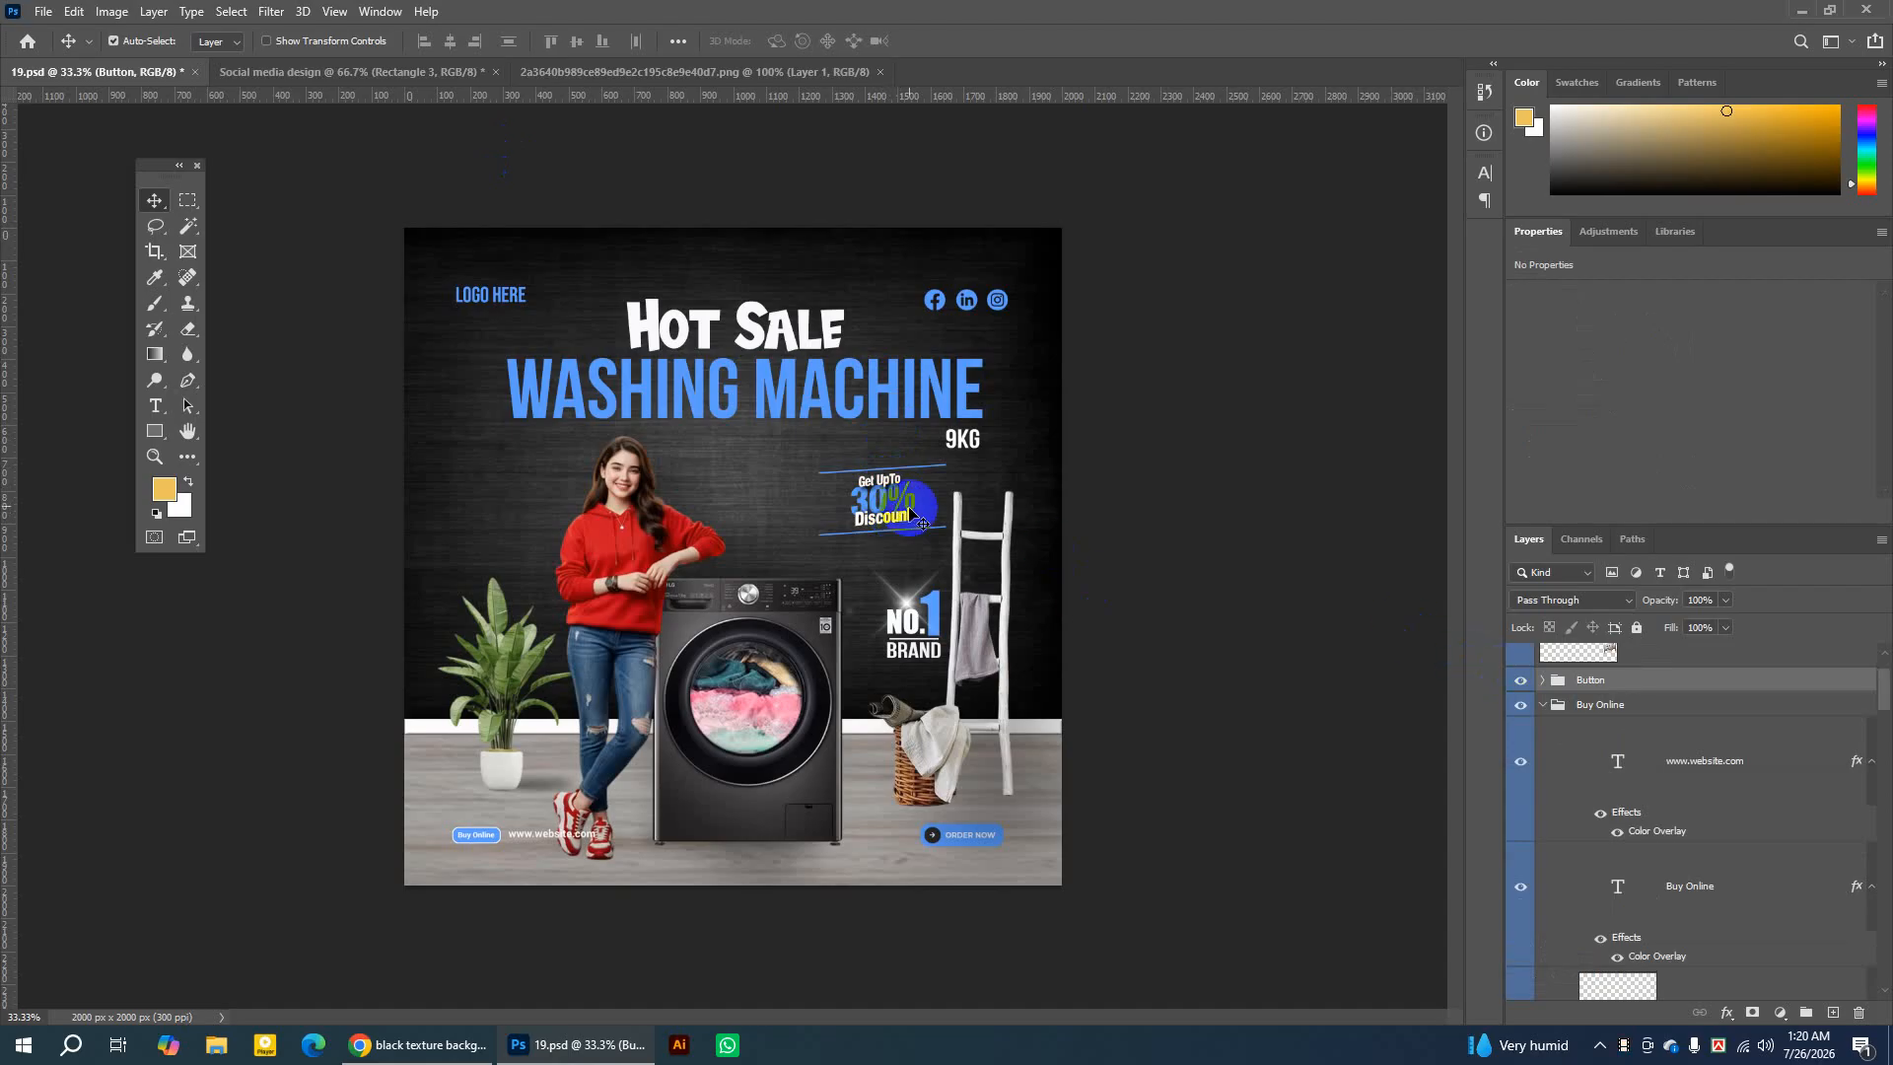
left_click(887, 495)
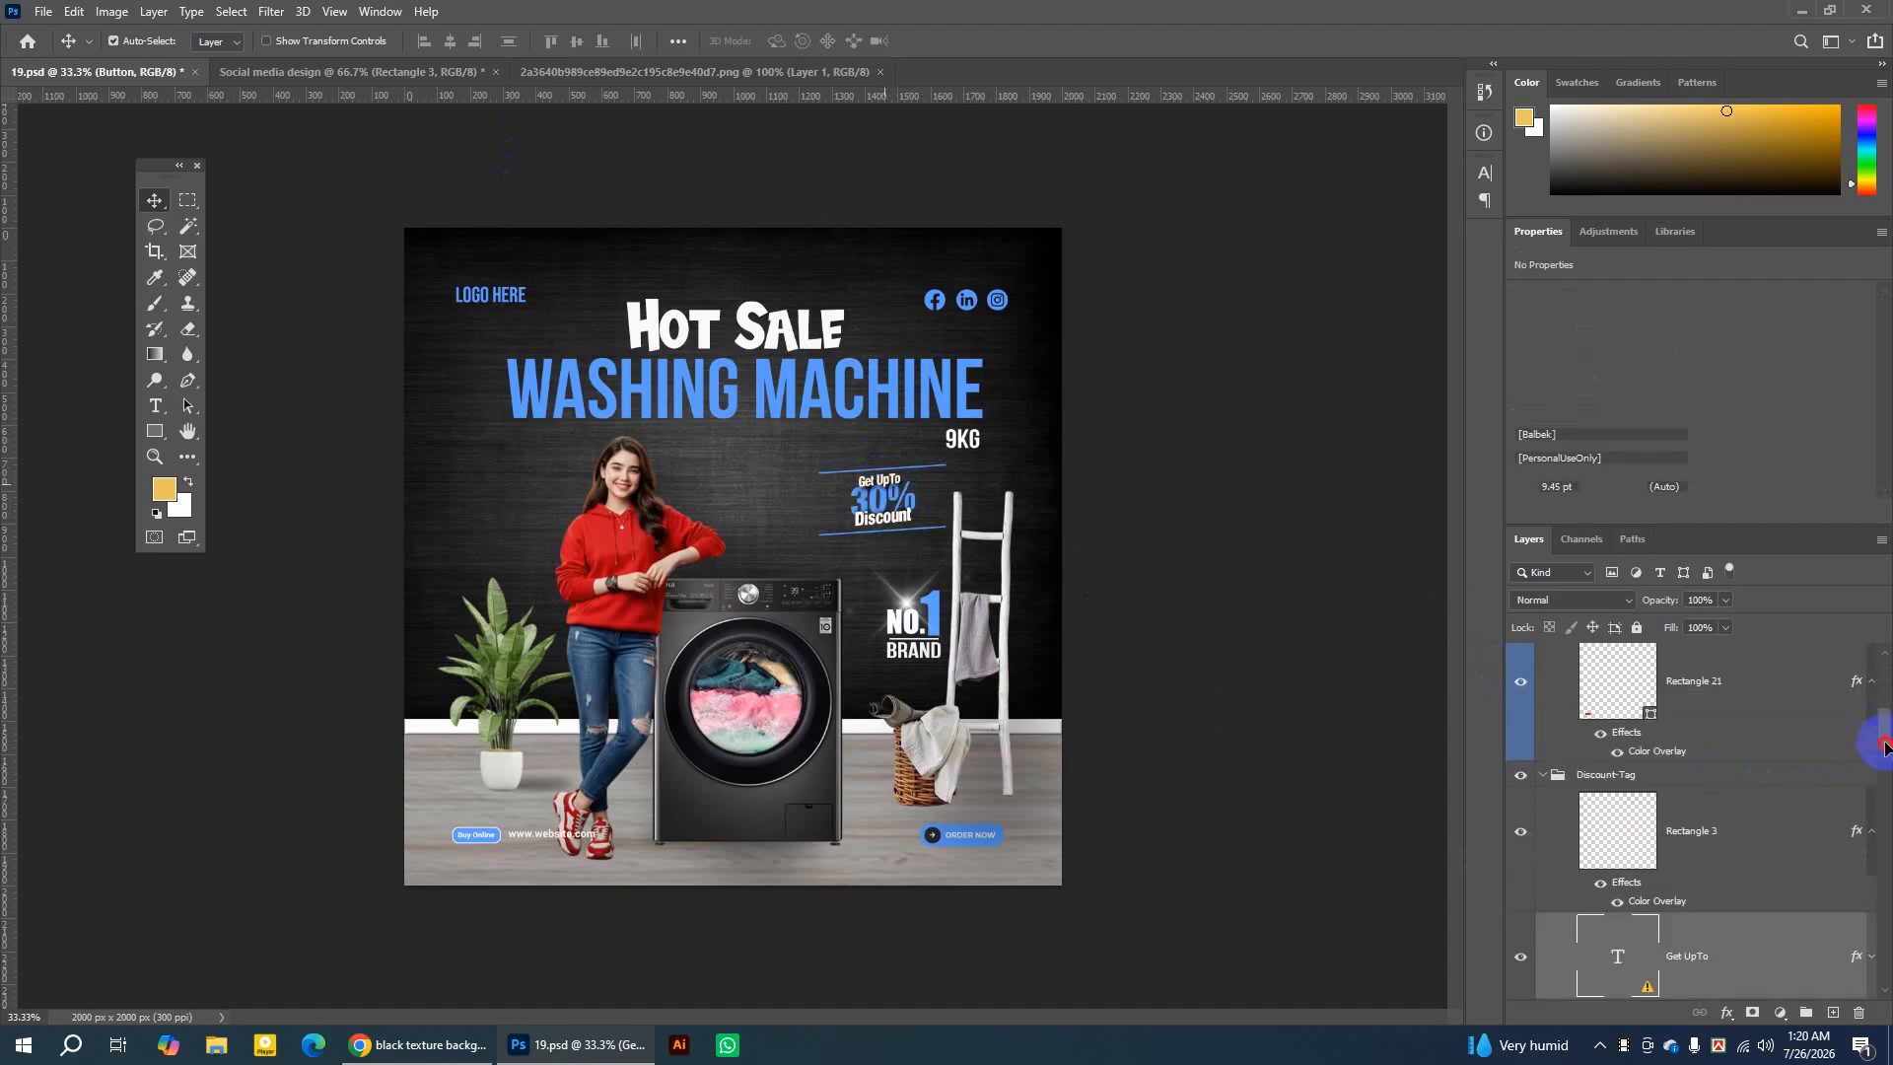
mouse_move(1886, 744)
left_mouse_down()
mouse_move(1886, 777)
mouse_move(1885, 755)
left_mouse_up()
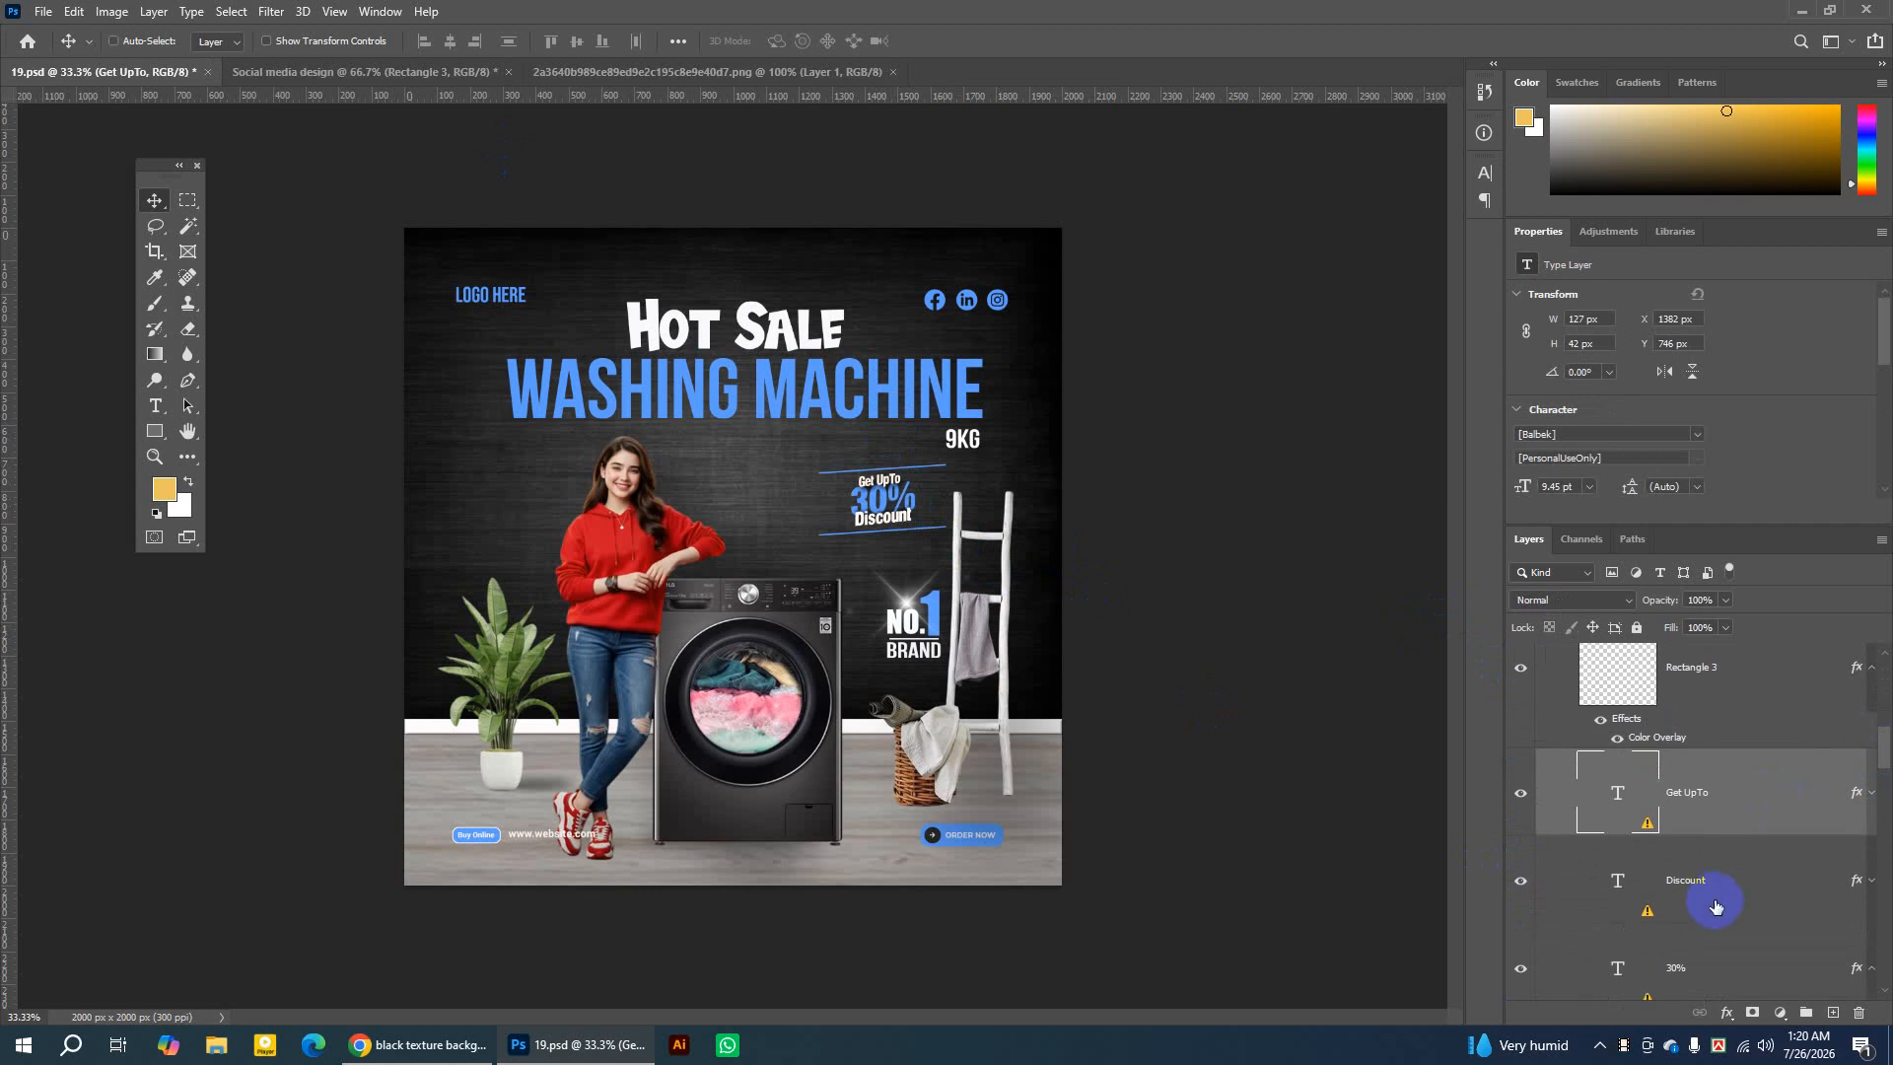
left_click(1728, 965, "ctrl")
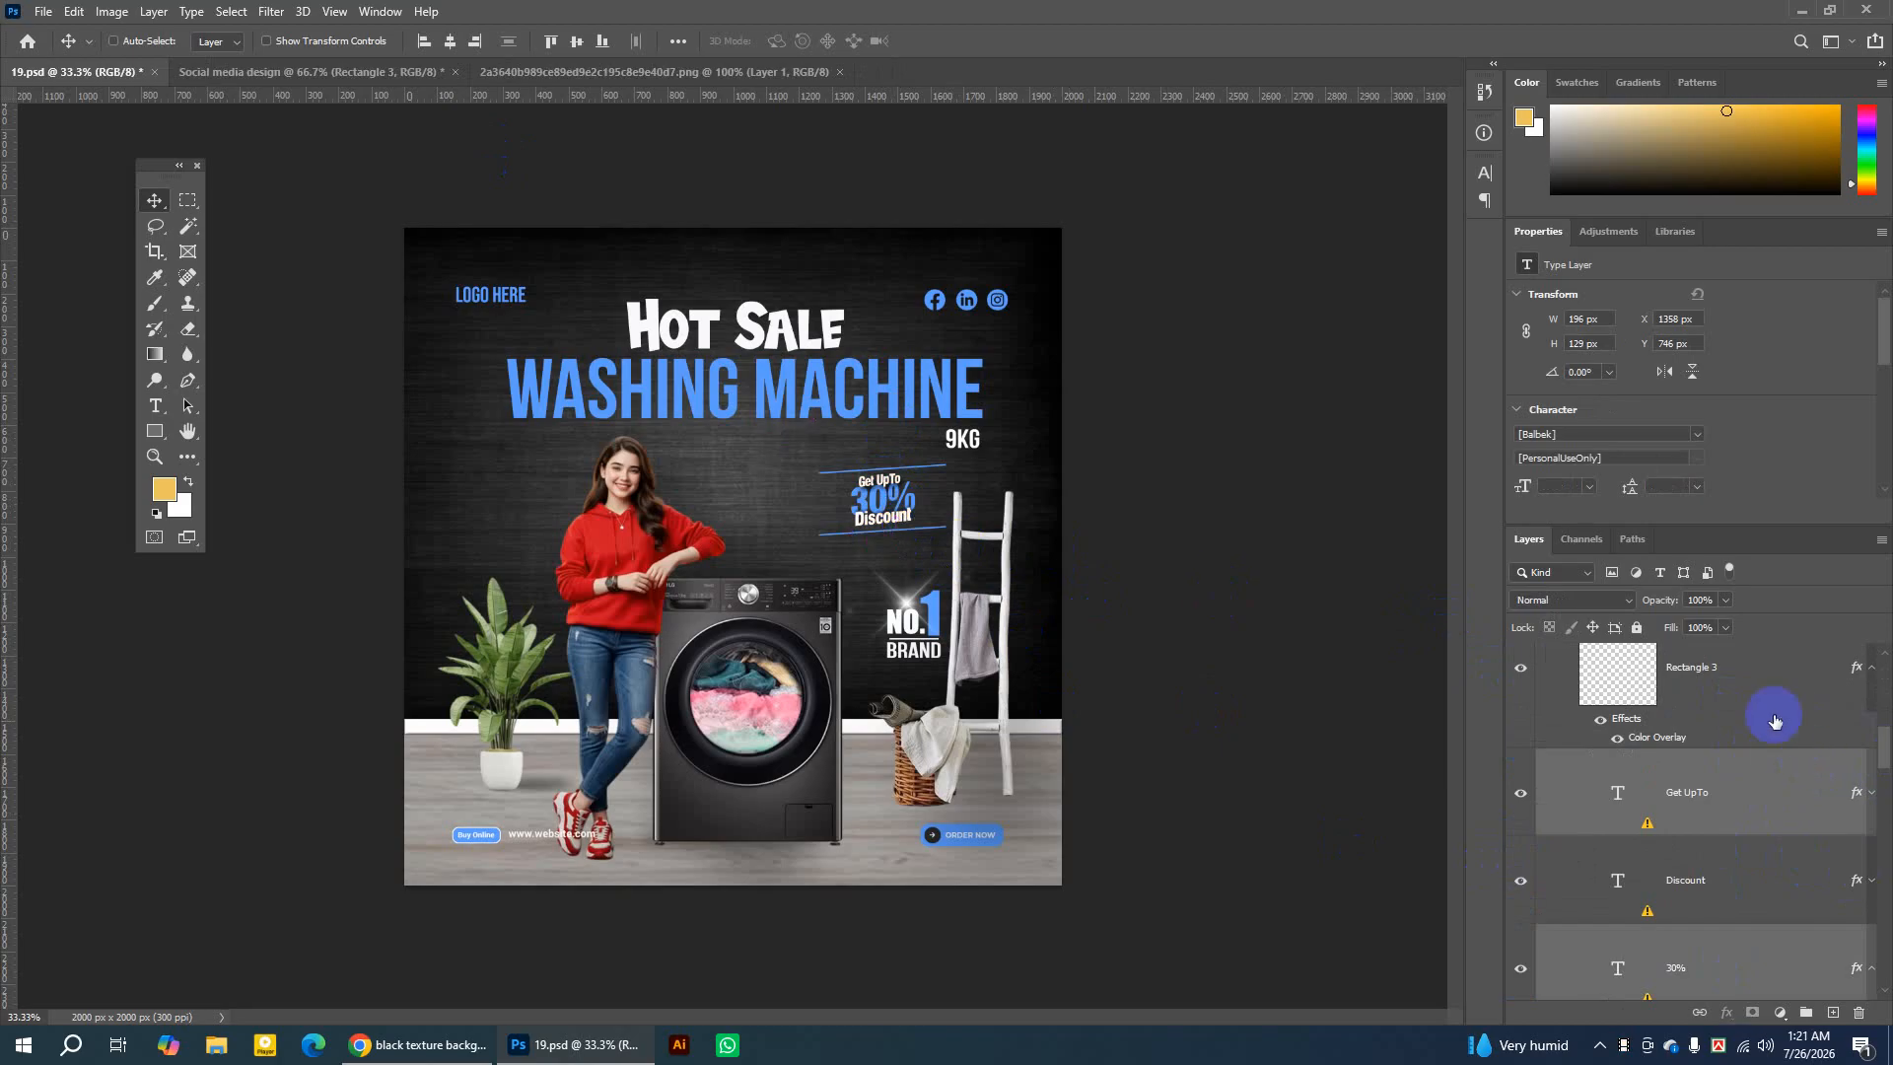
mouse_move(1887, 759)
left_mouse_down()
mouse_move(1887, 781)
mouse_move(1887, 761)
left_mouse_up()
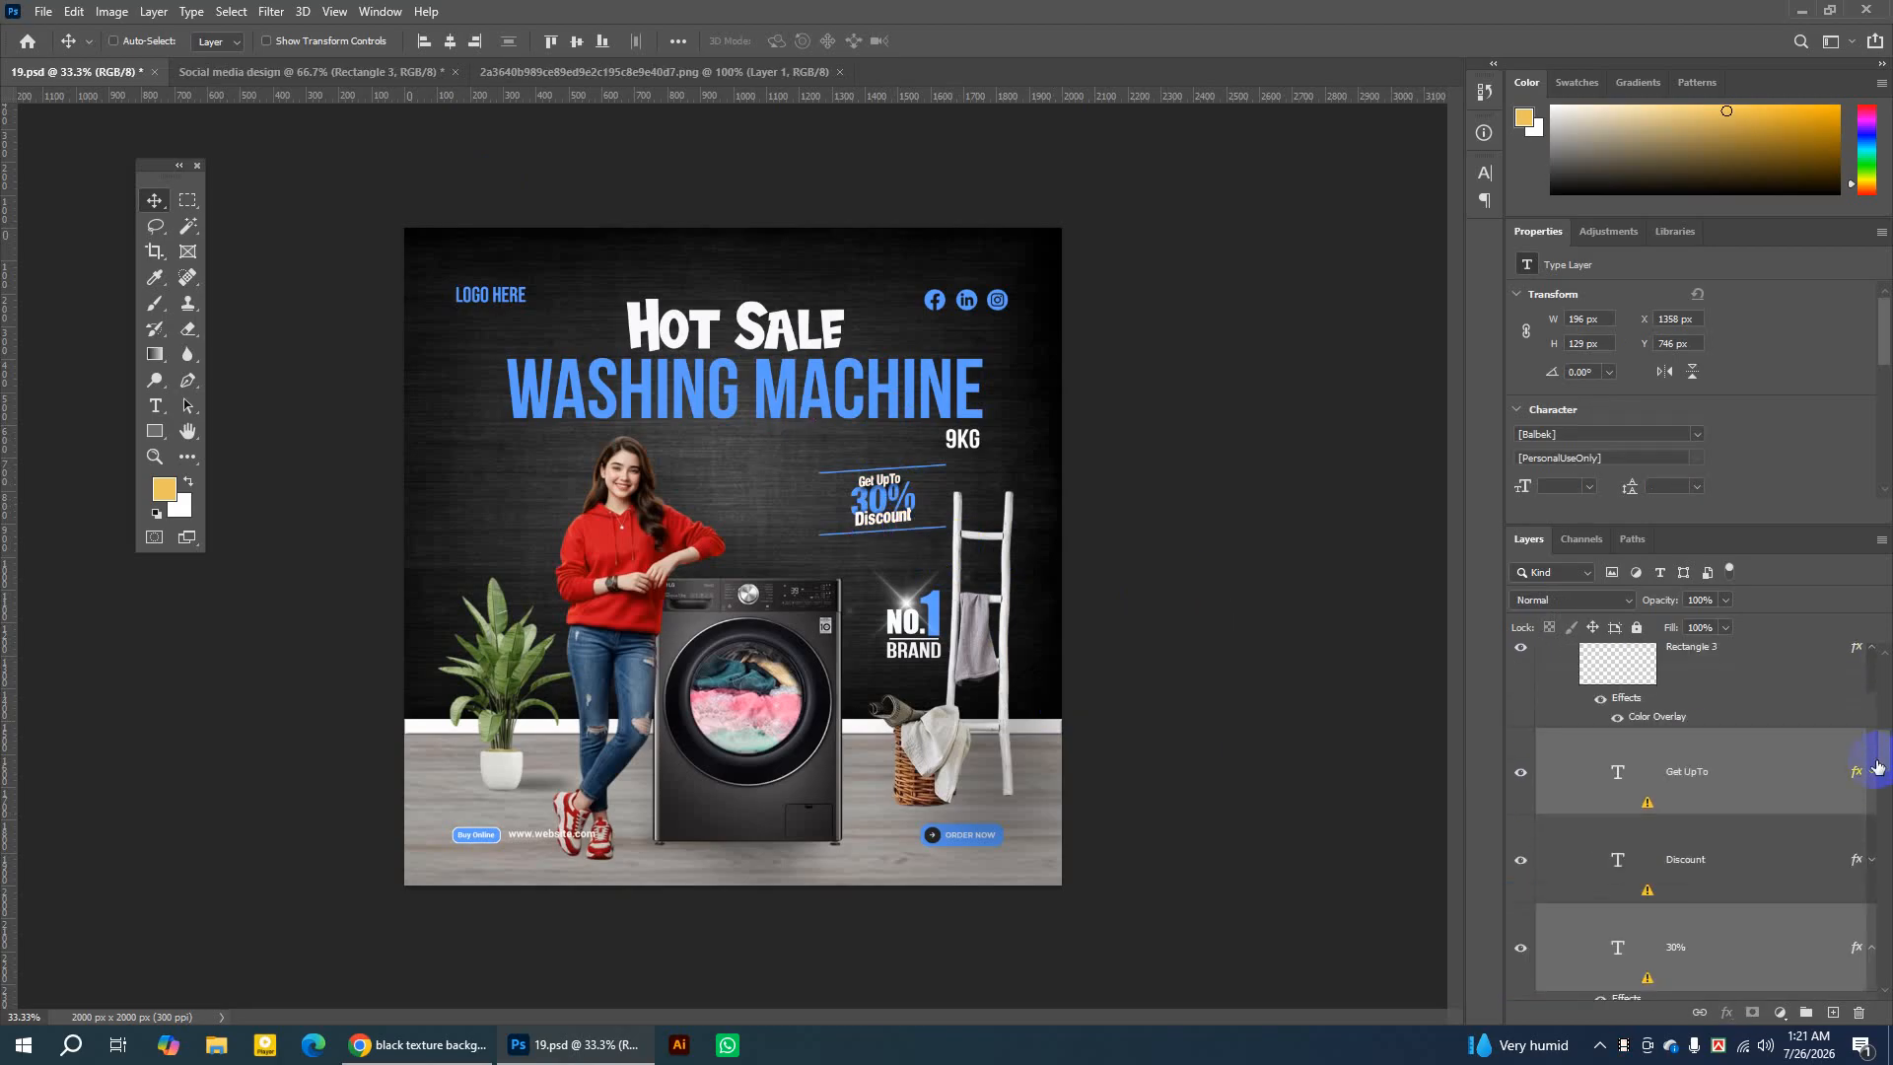
left_click(1700, 852, "ctrl")
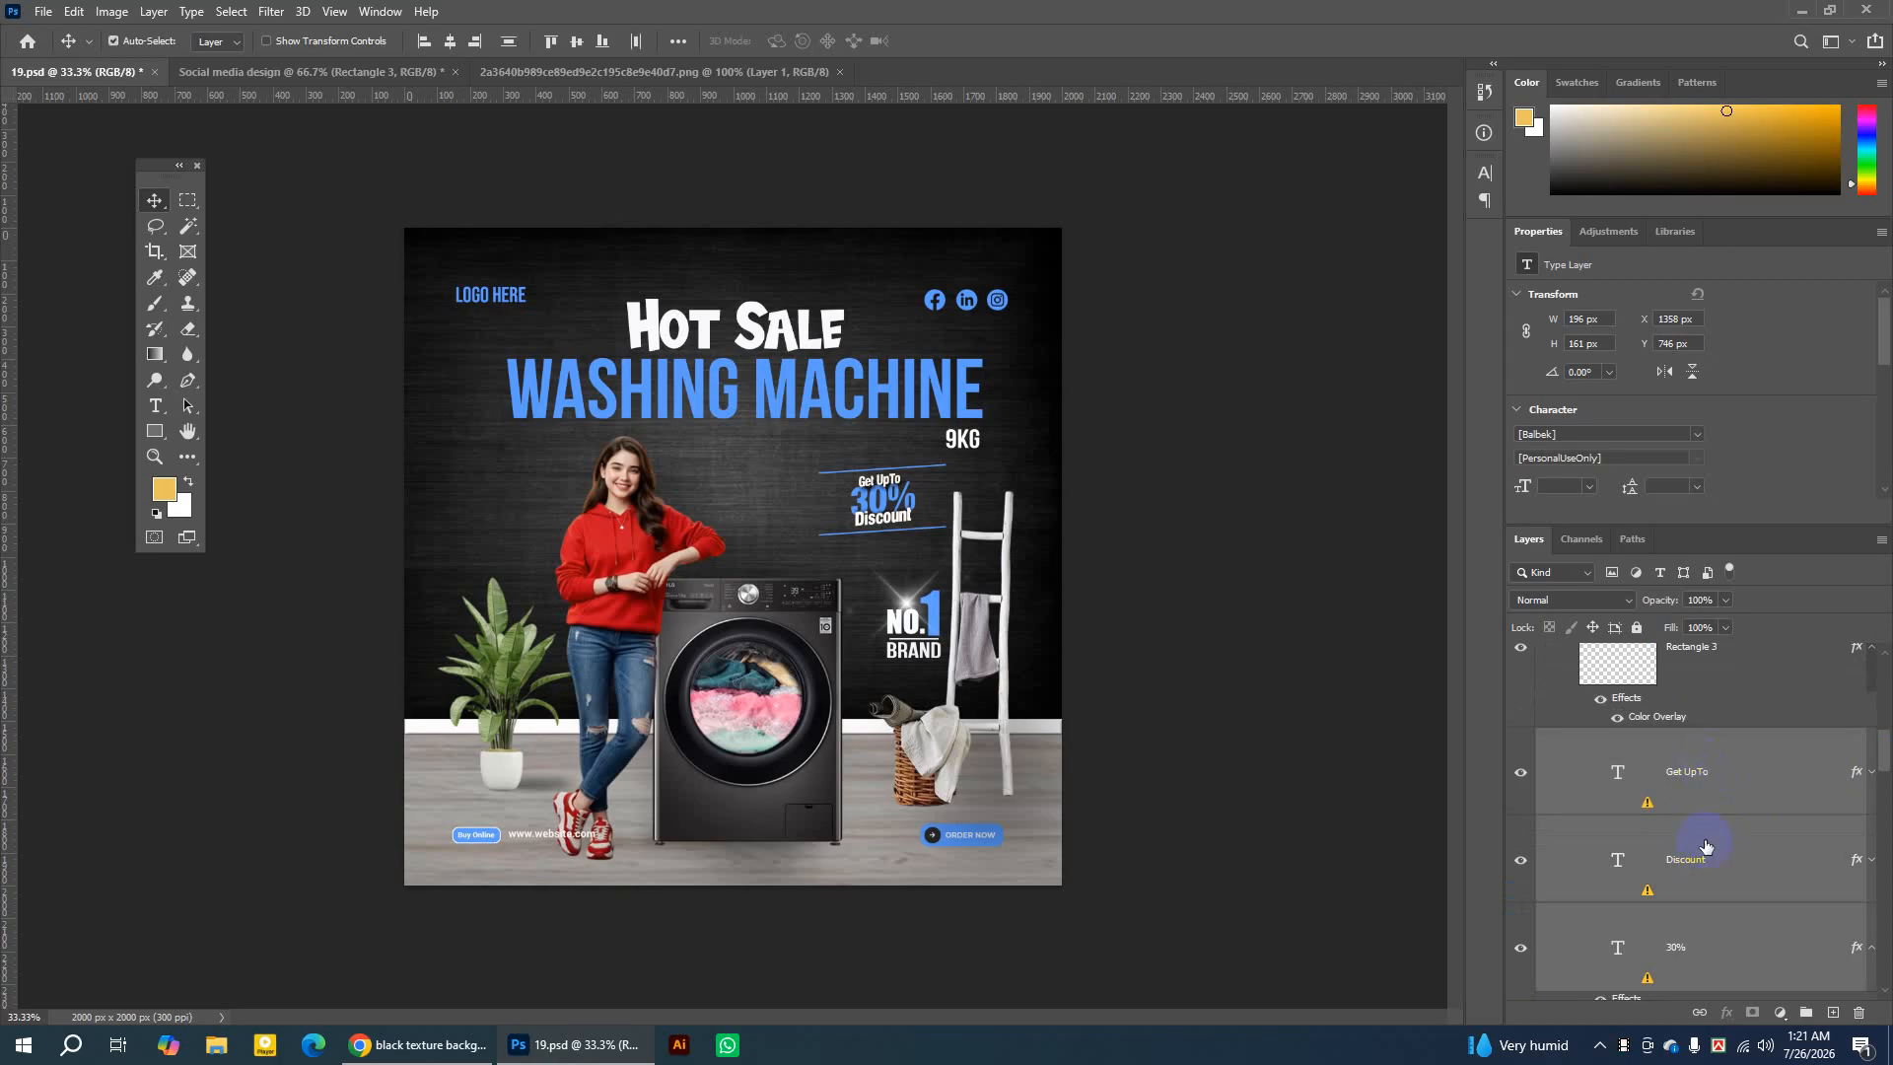
Duplicate the three selected text layers into the Social media design document and bring that document to the front.
right_click(1741, 757)
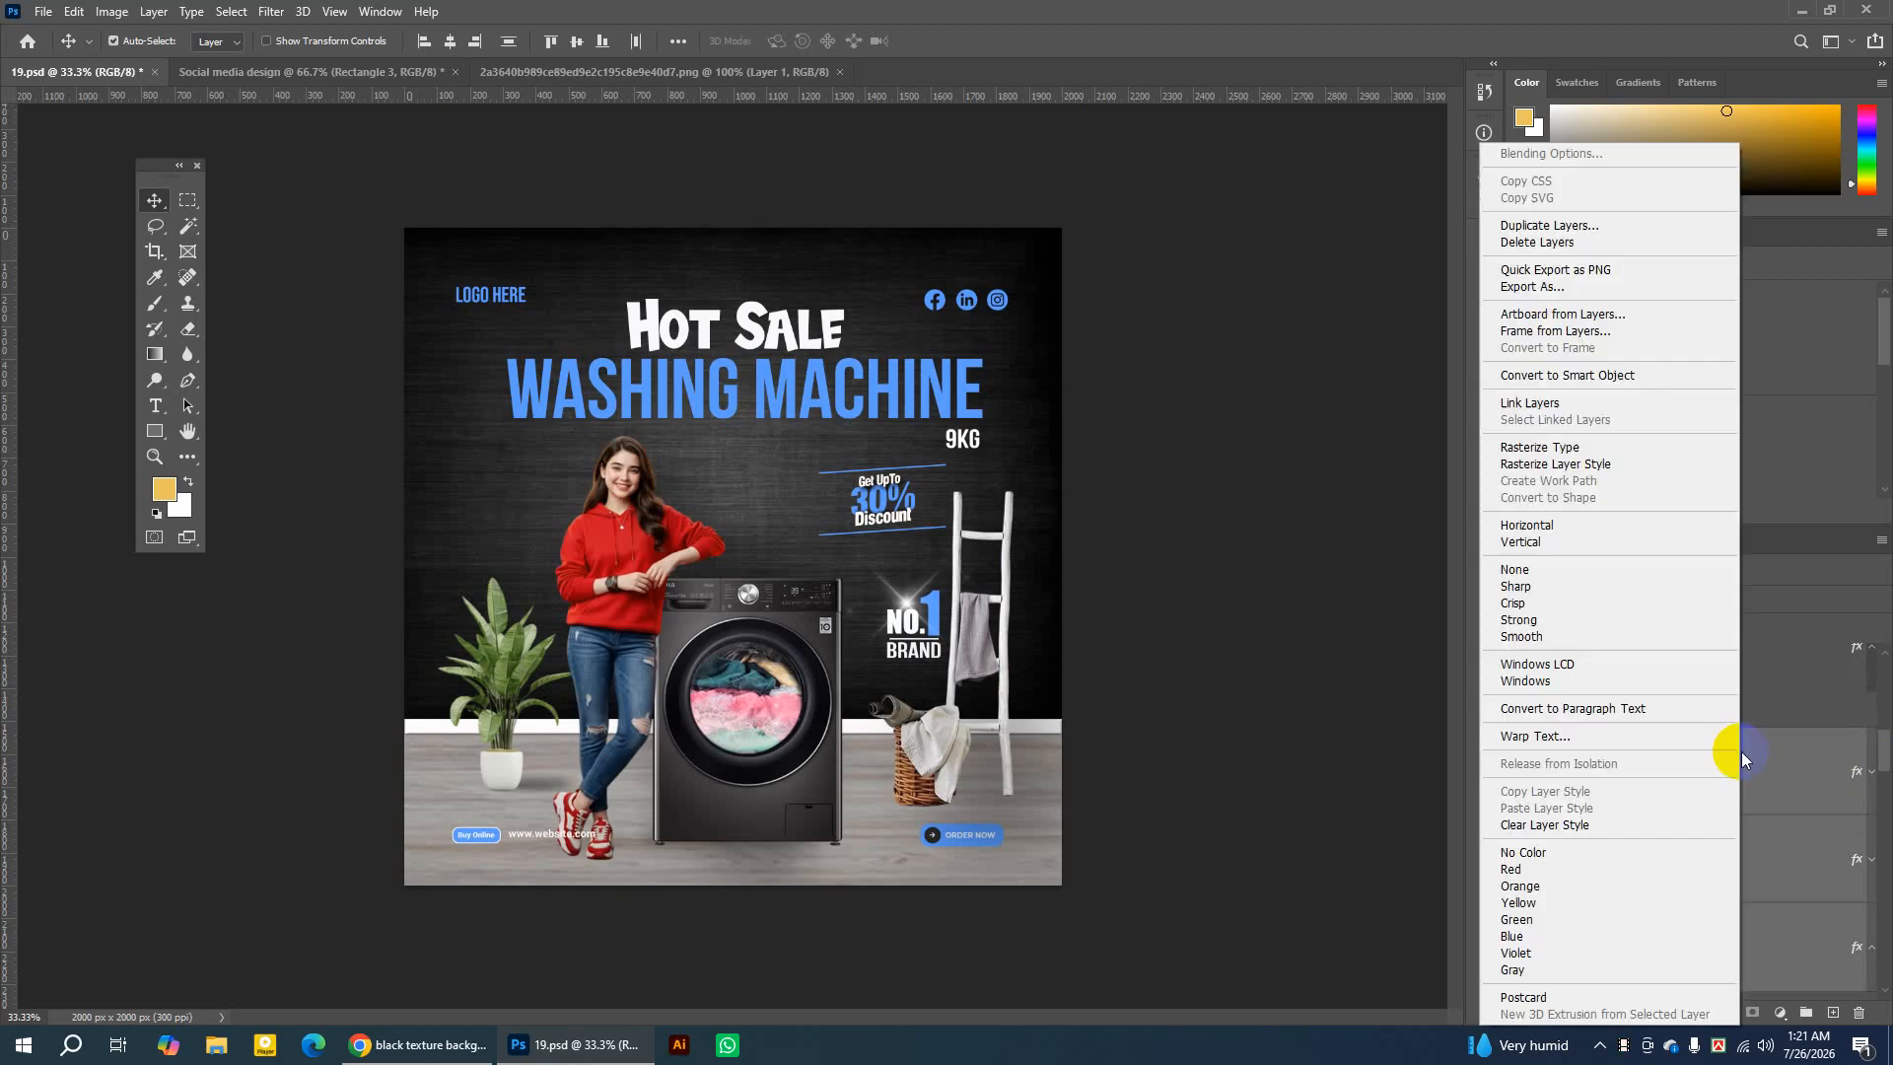
left_click(1538, 226)
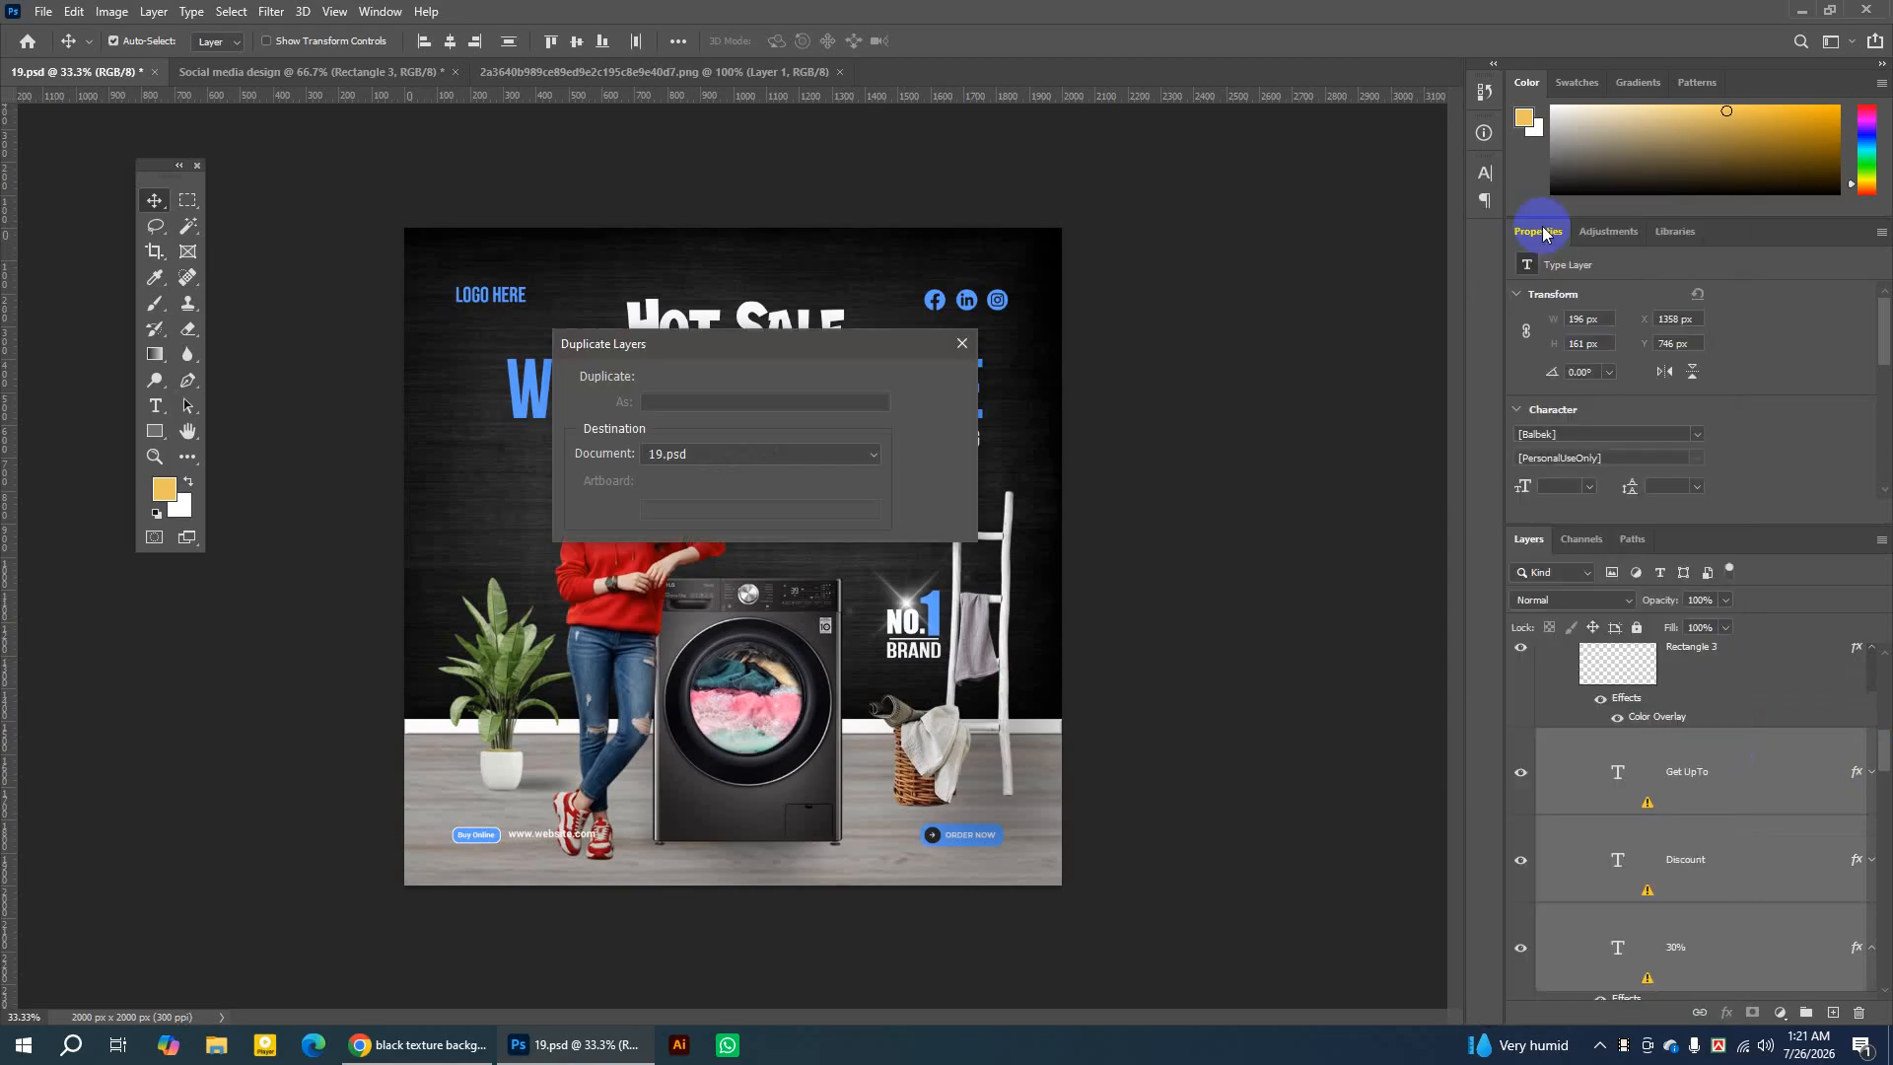
left_click(845, 455)
left_click(700, 490)
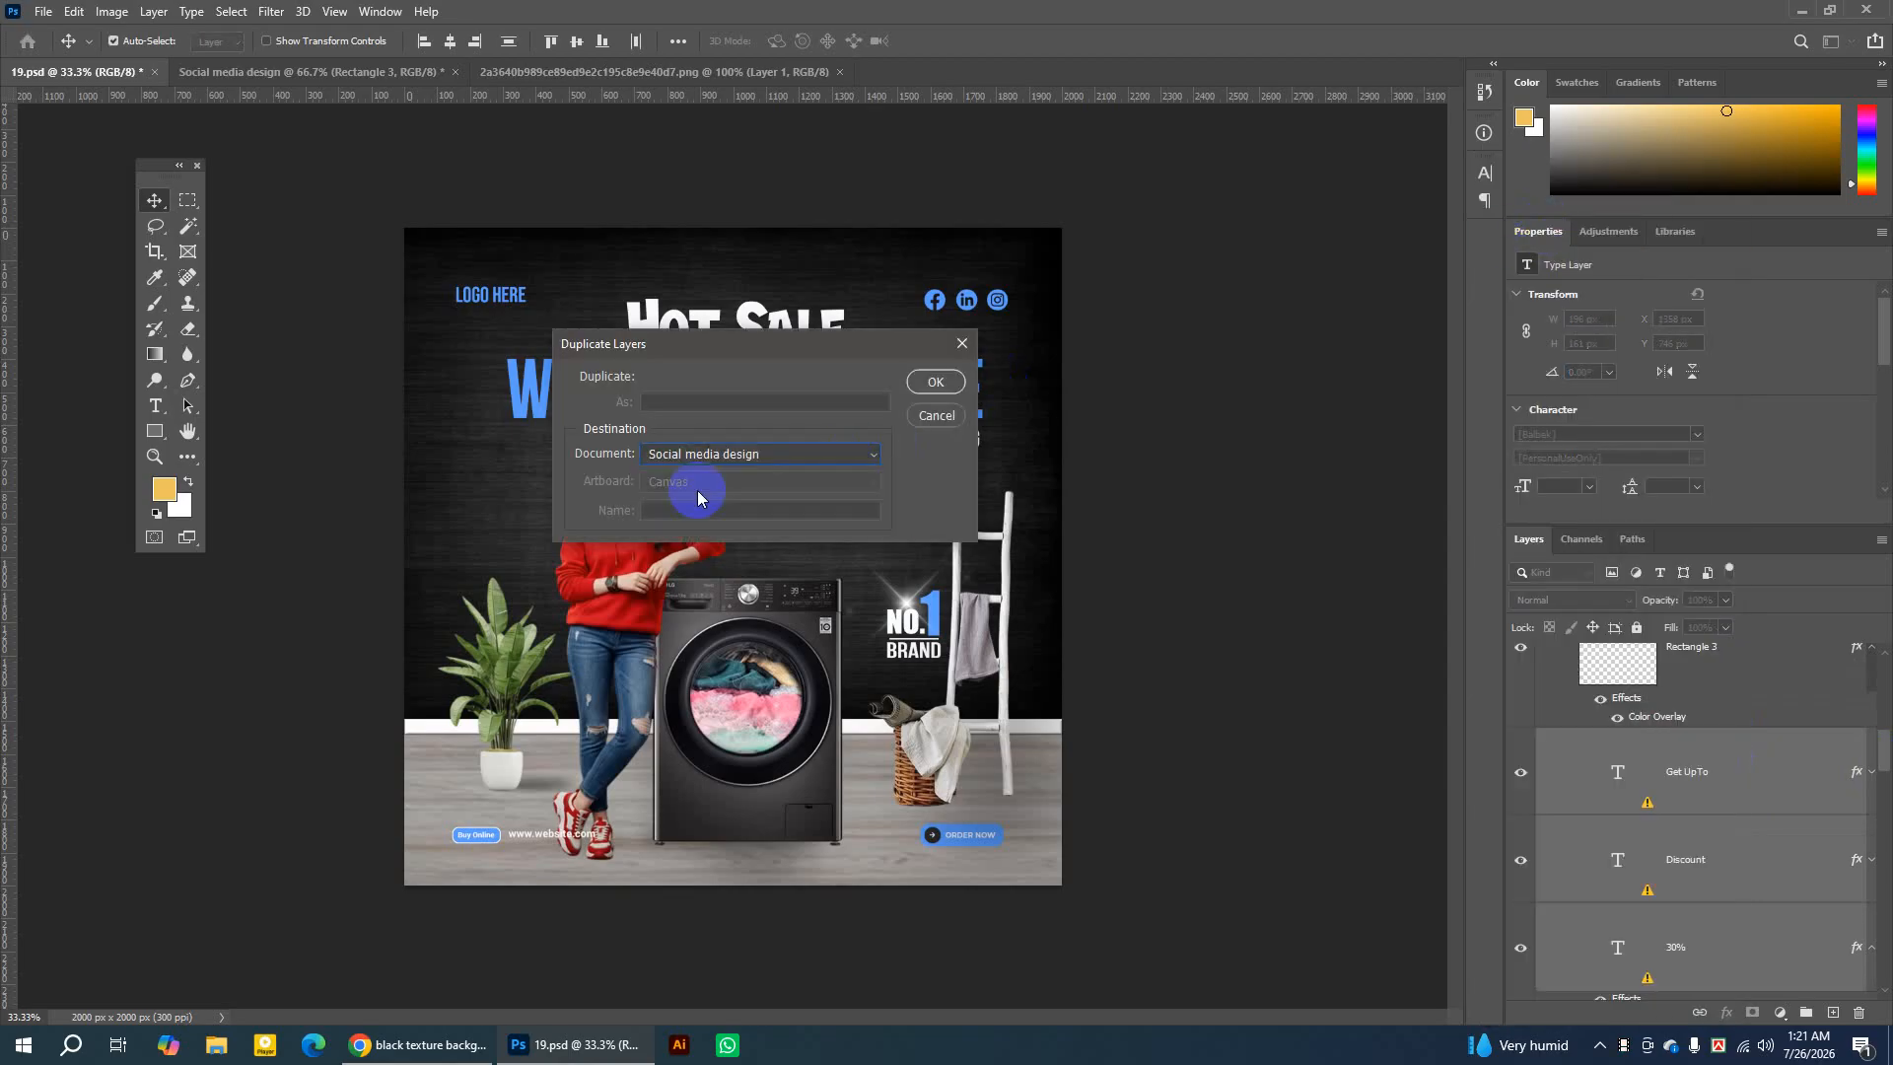
left_click(936, 380)
left_click(289, 77)
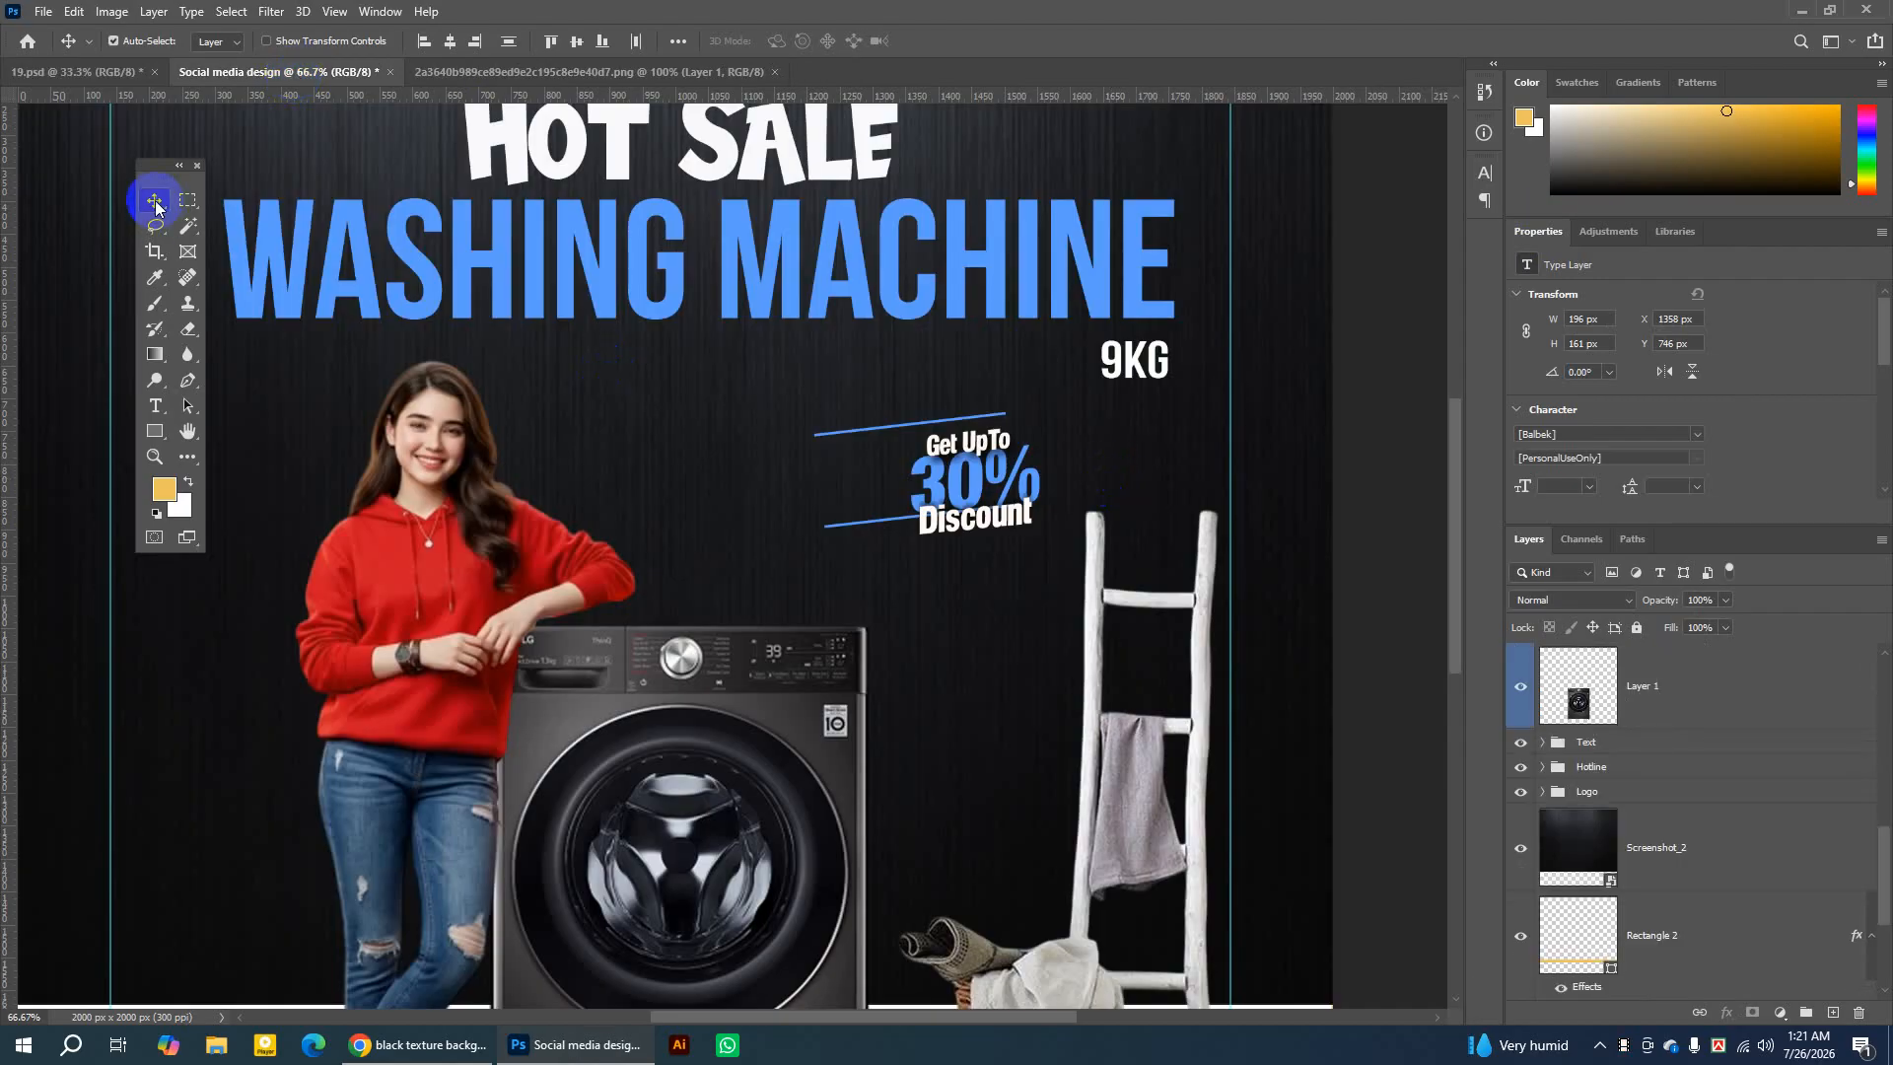
Set the Move tool's auto-select to Group and move the discount text between the blue lines, to about X 1298, Y 729 px.
left_click(215, 42)
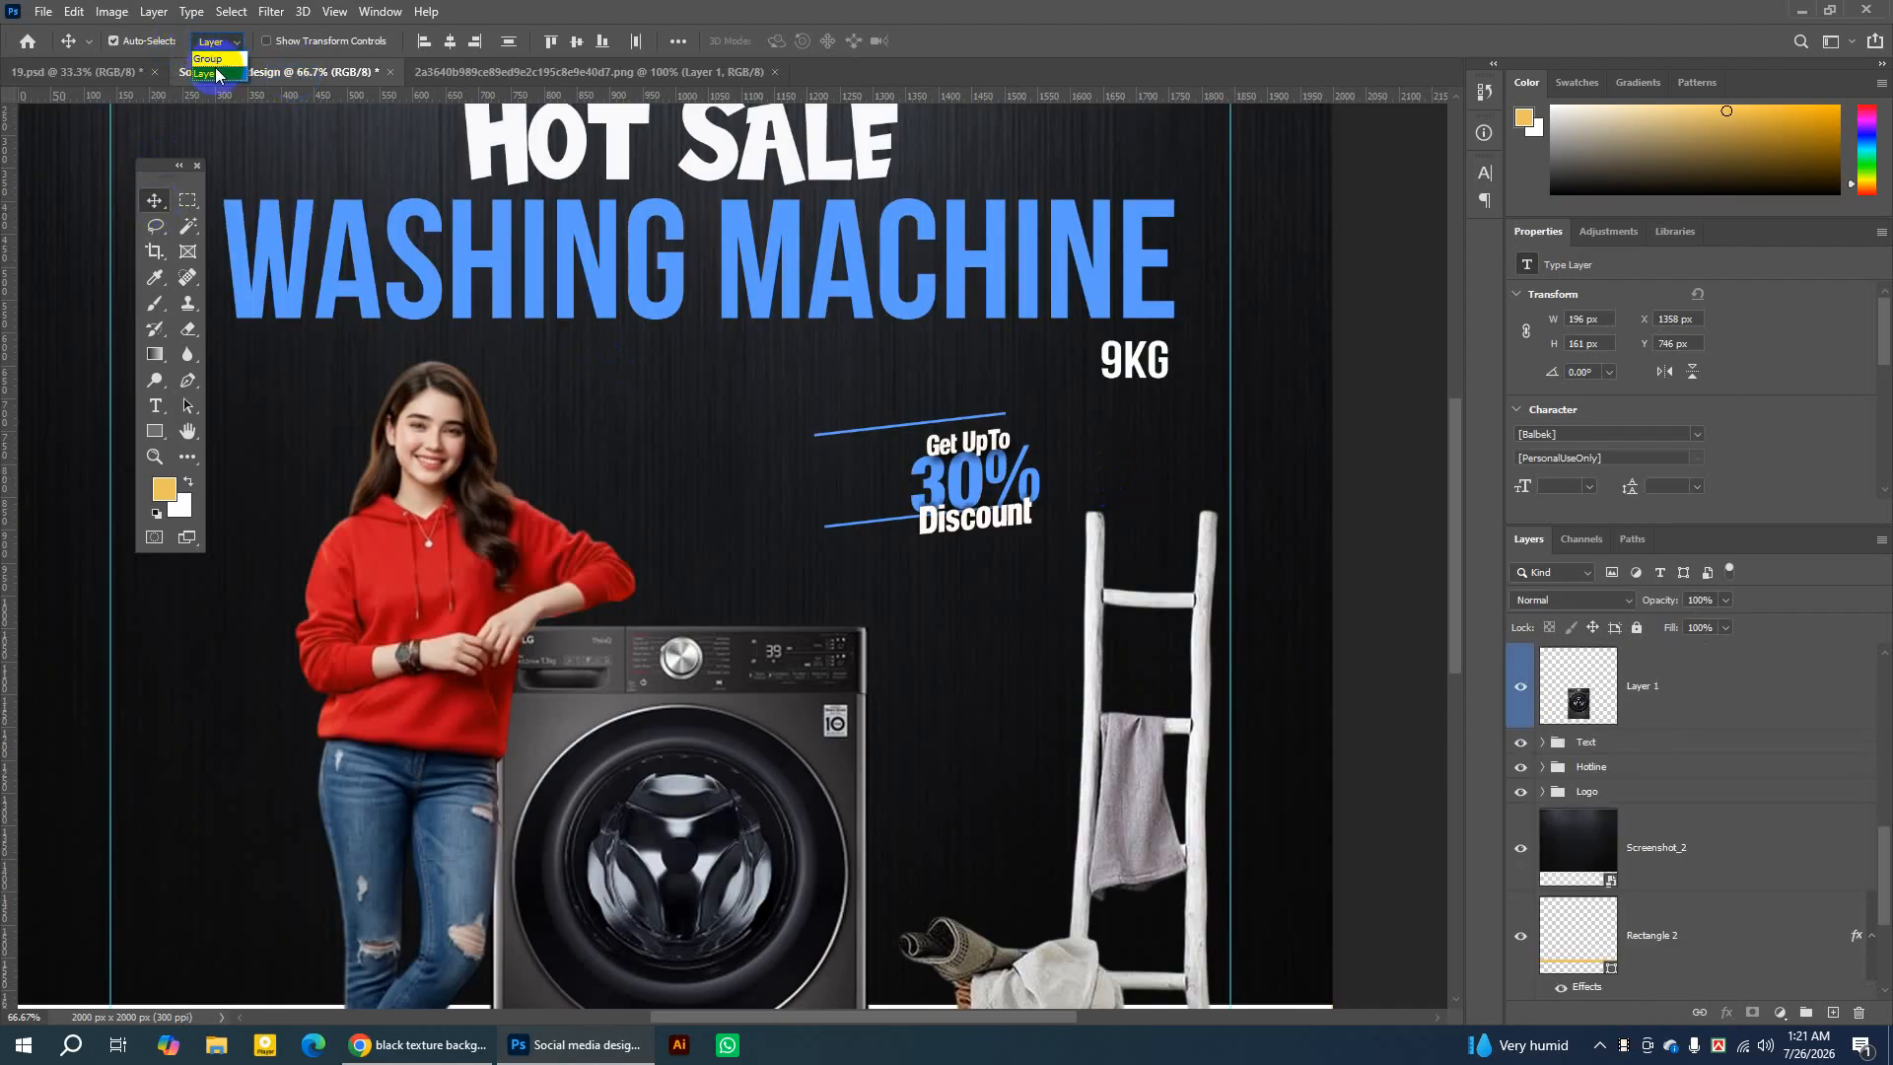
left_click(209, 59)
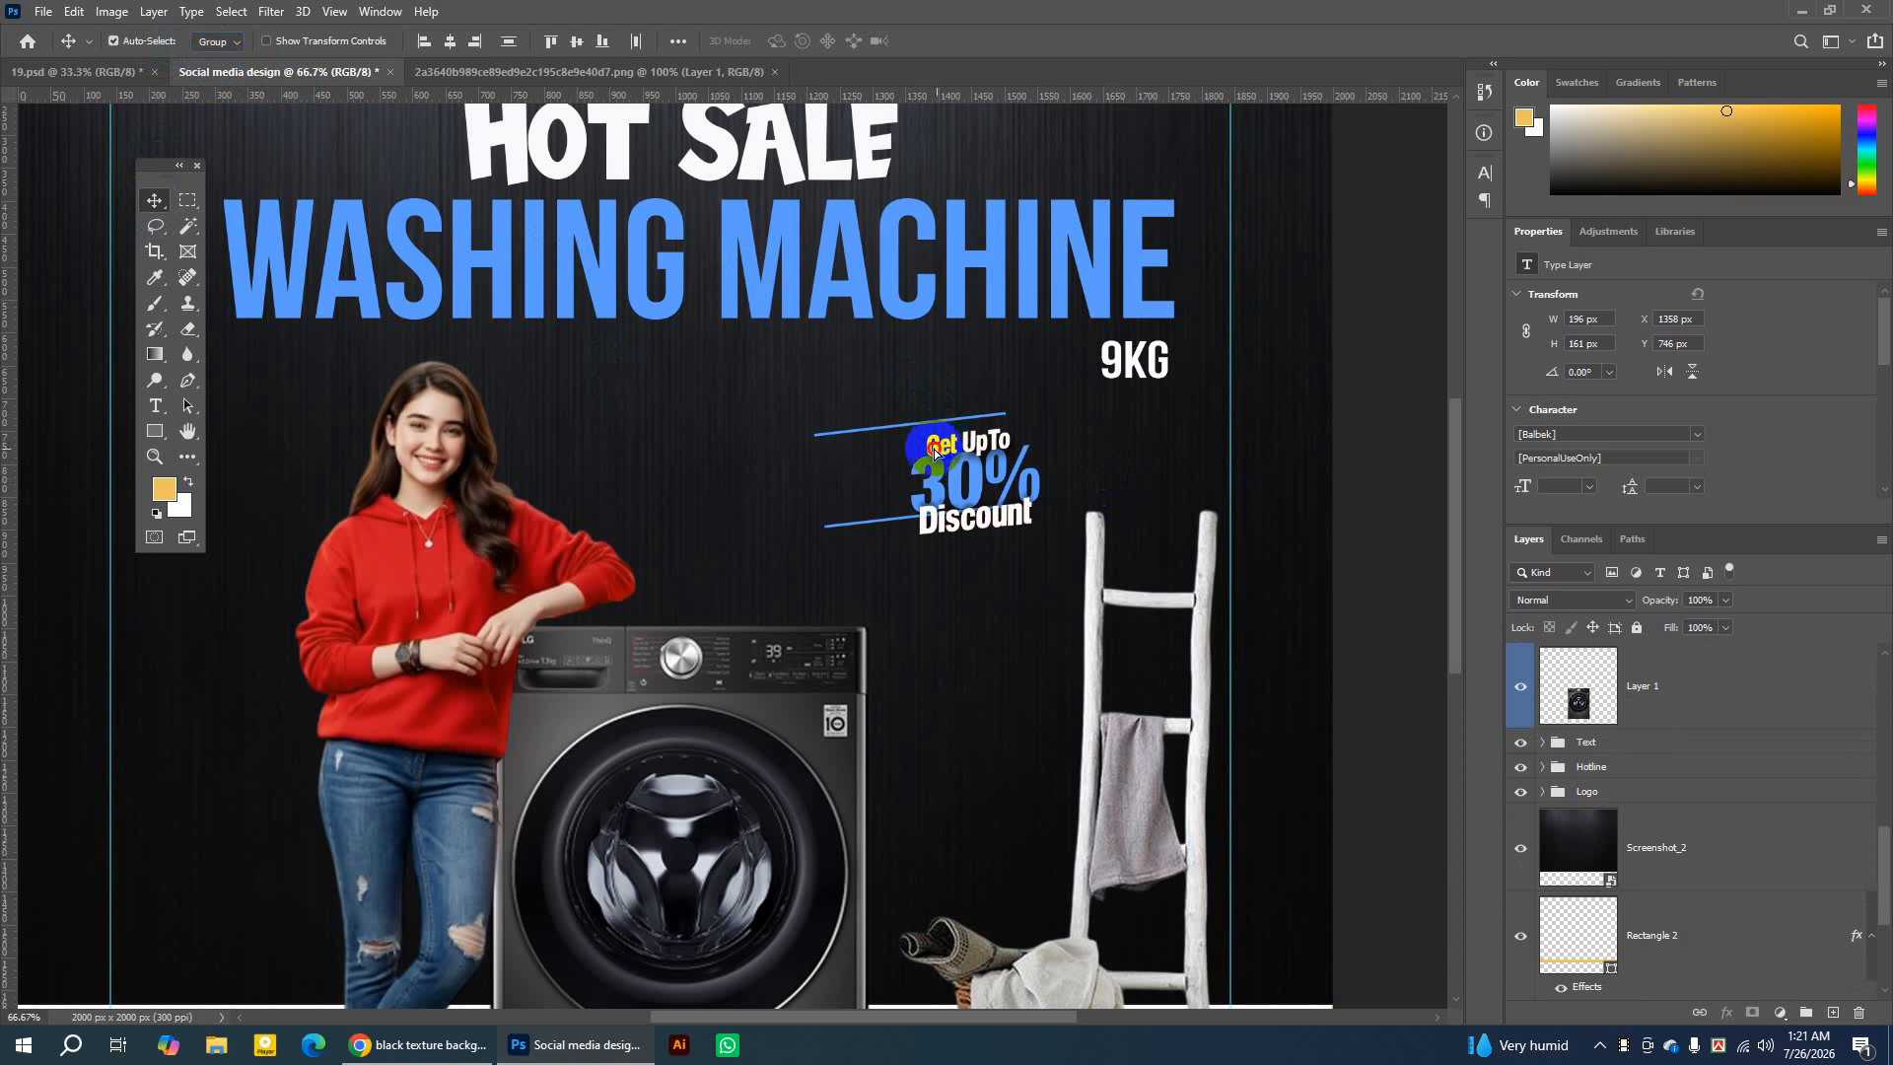
left_click_drag(935, 452, 890, 435)
key("ctrl")
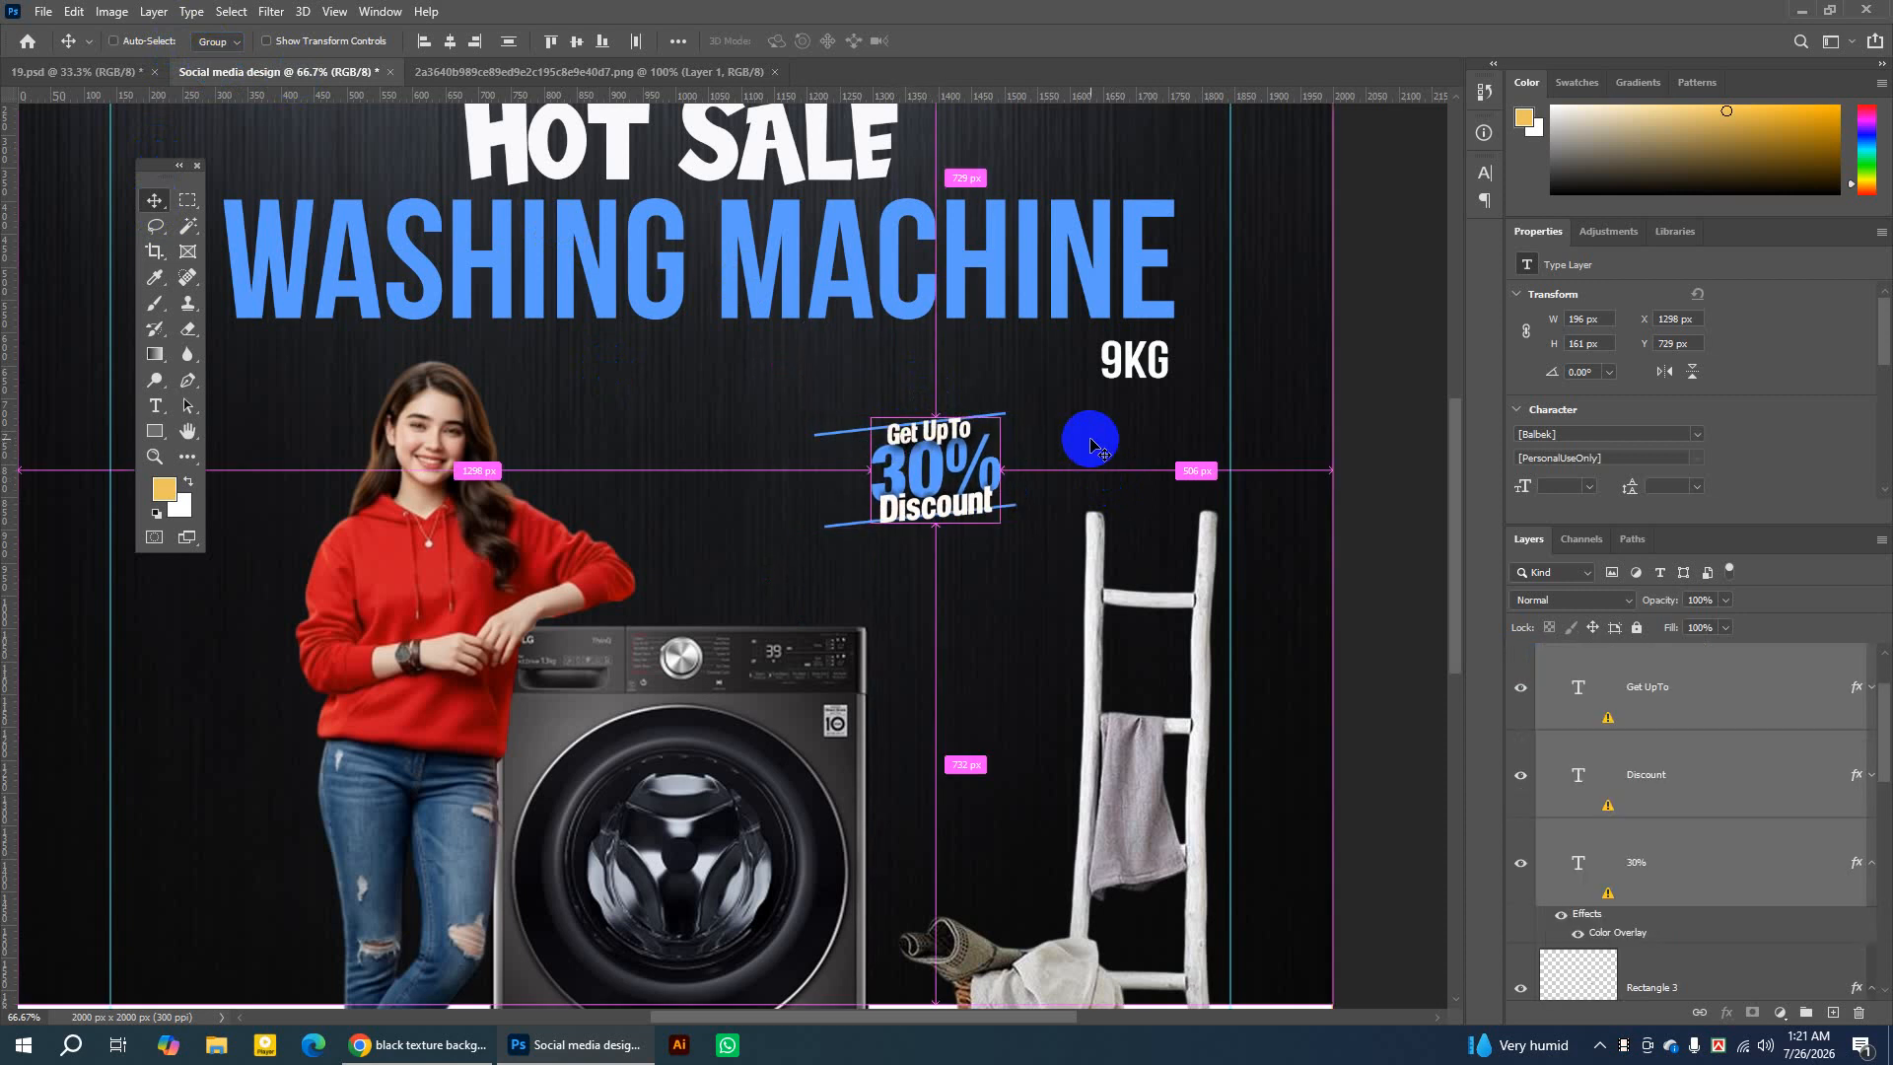
Free Transform the discount text despite its missing font, scaling it to about 66.23% and rotating it by about -7.49°.
key("ctrl+t")
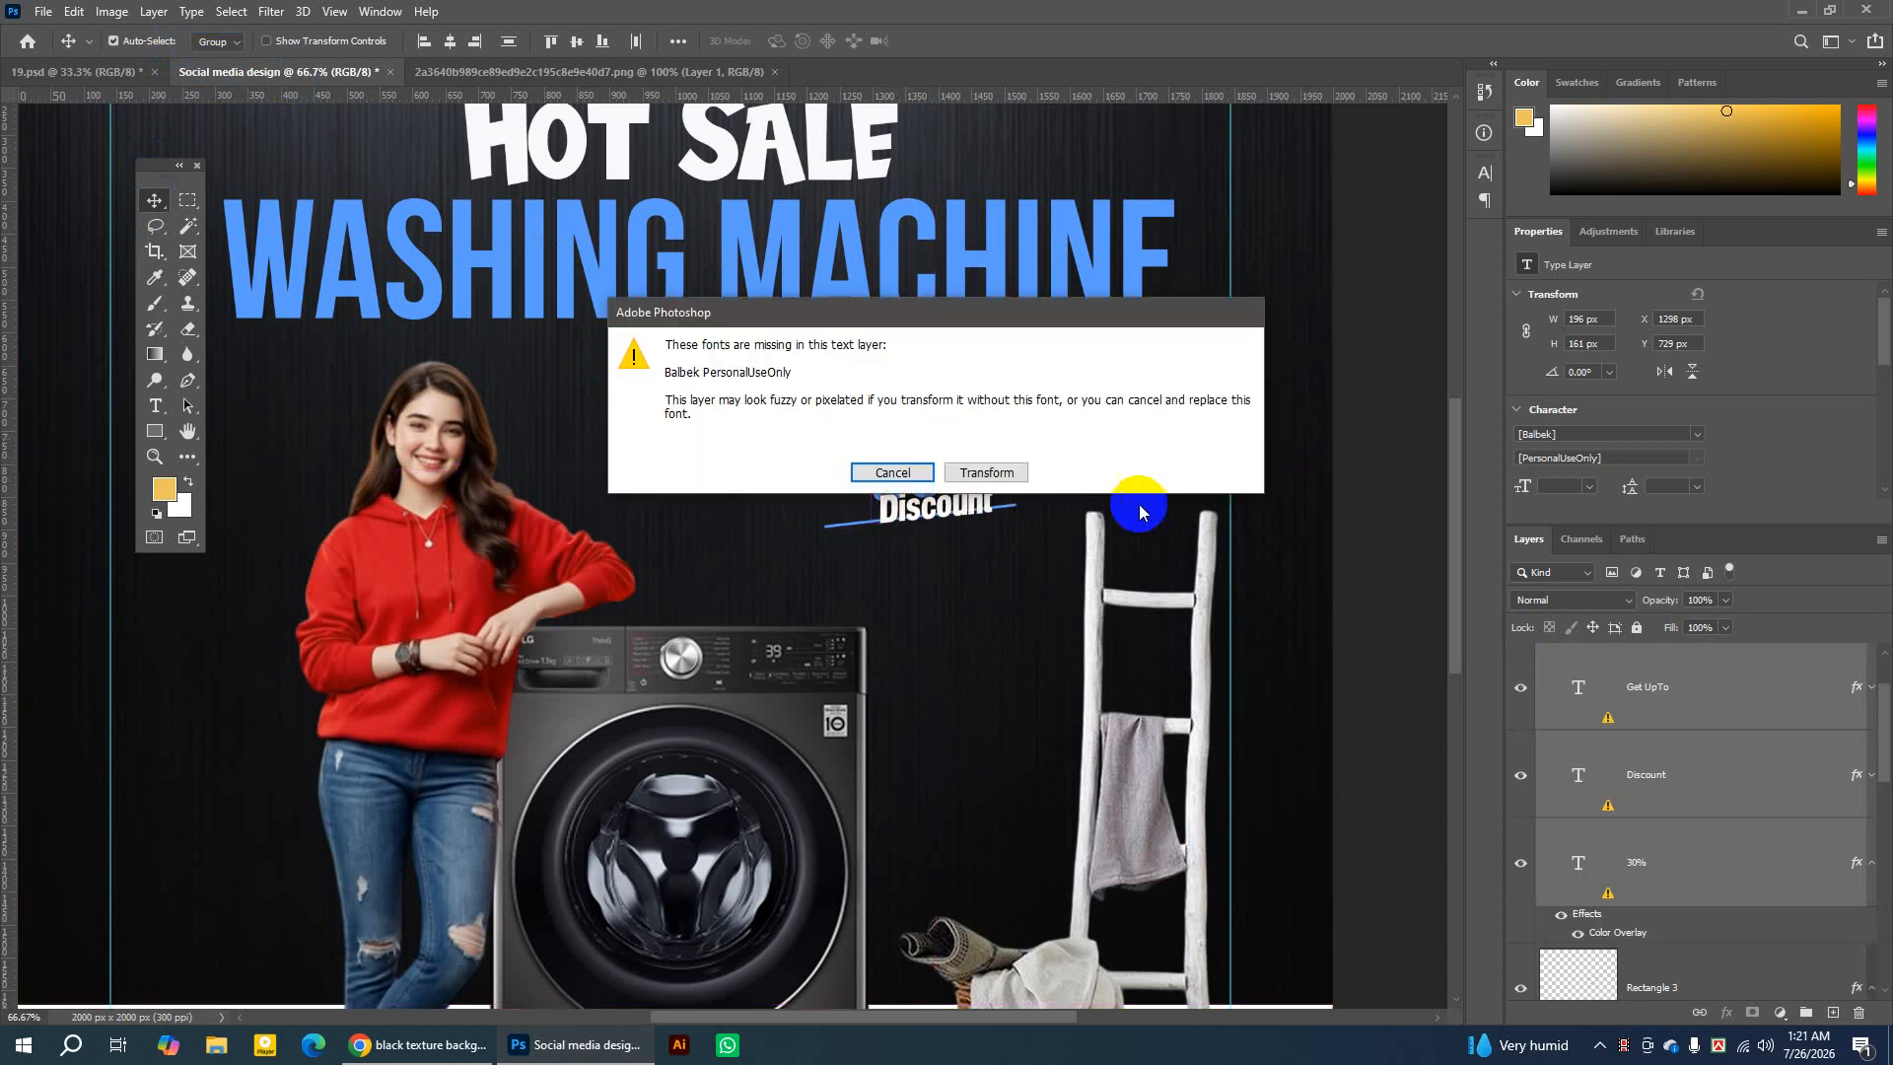
left_click(998, 479)
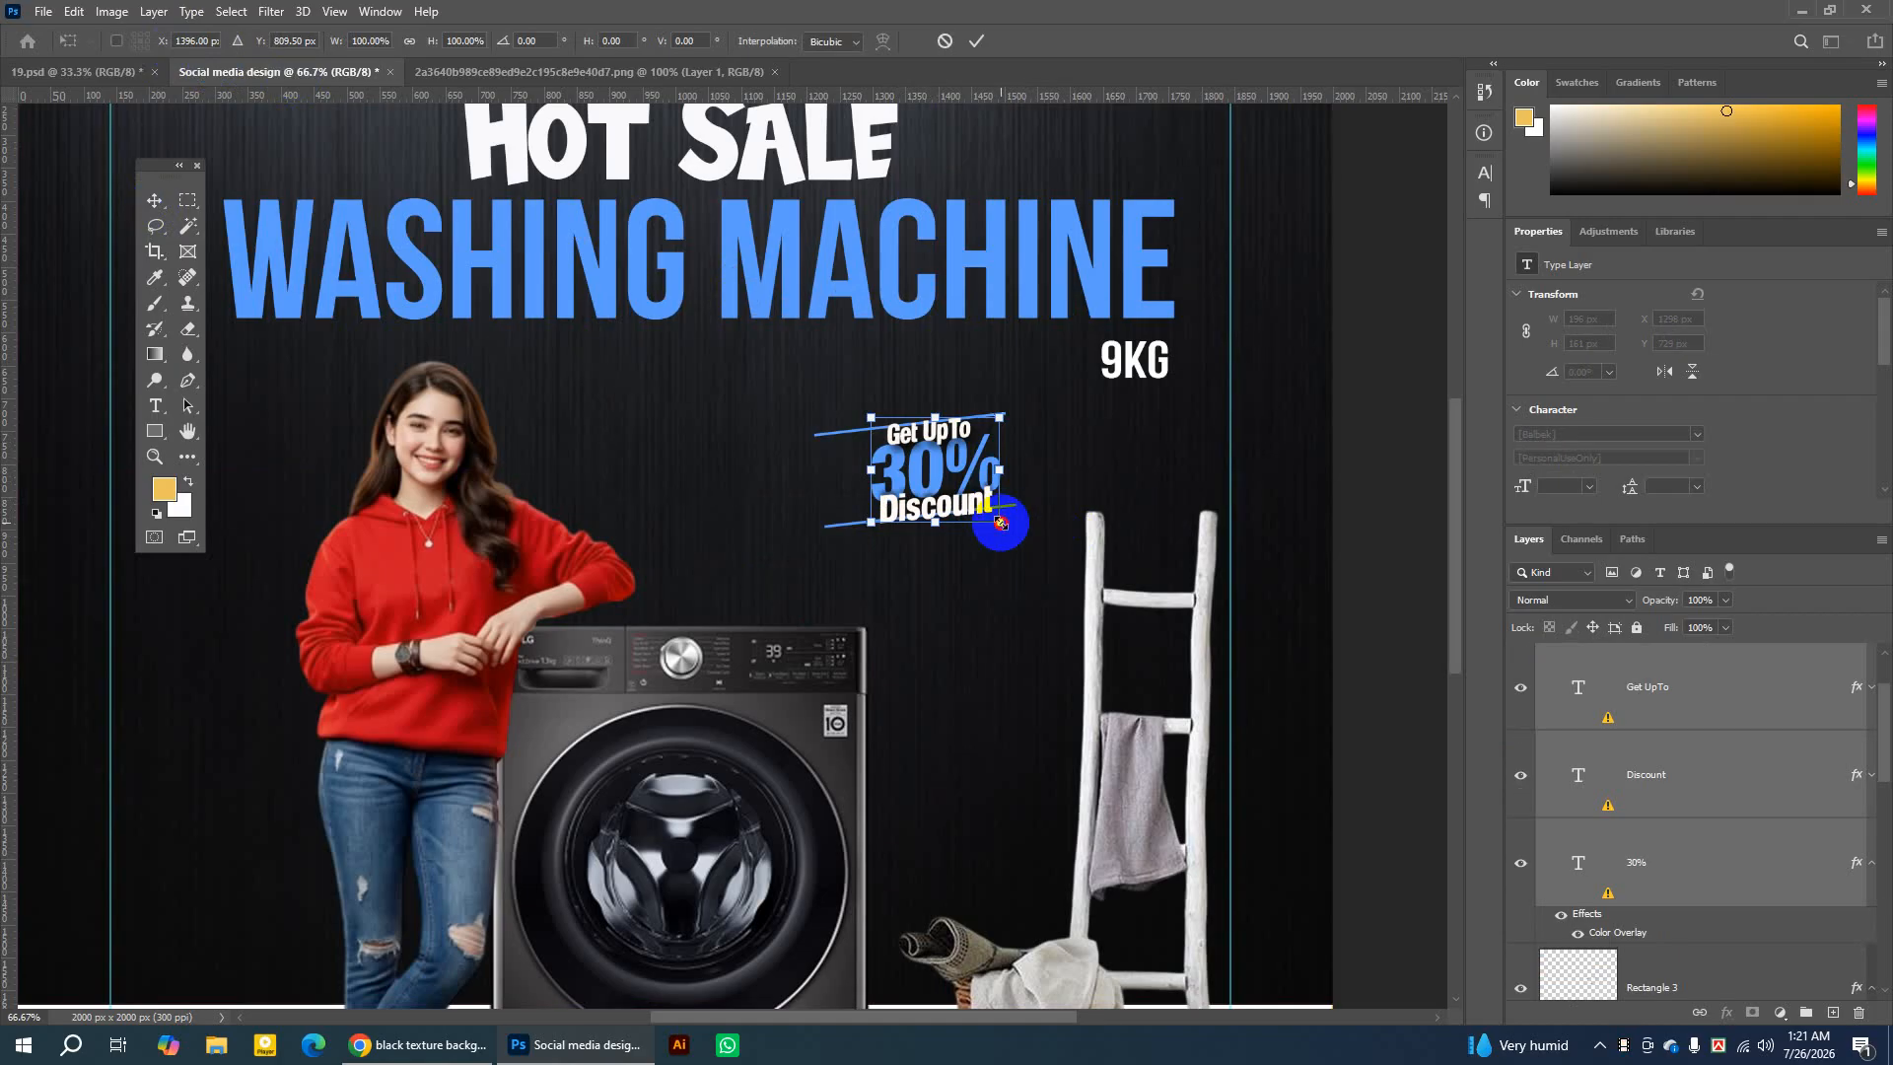
mouse_move(1000, 523)
left_mouse_down()
mouse_move(977, 506)
mouse_move(1010, 516)
left_mouse_up()
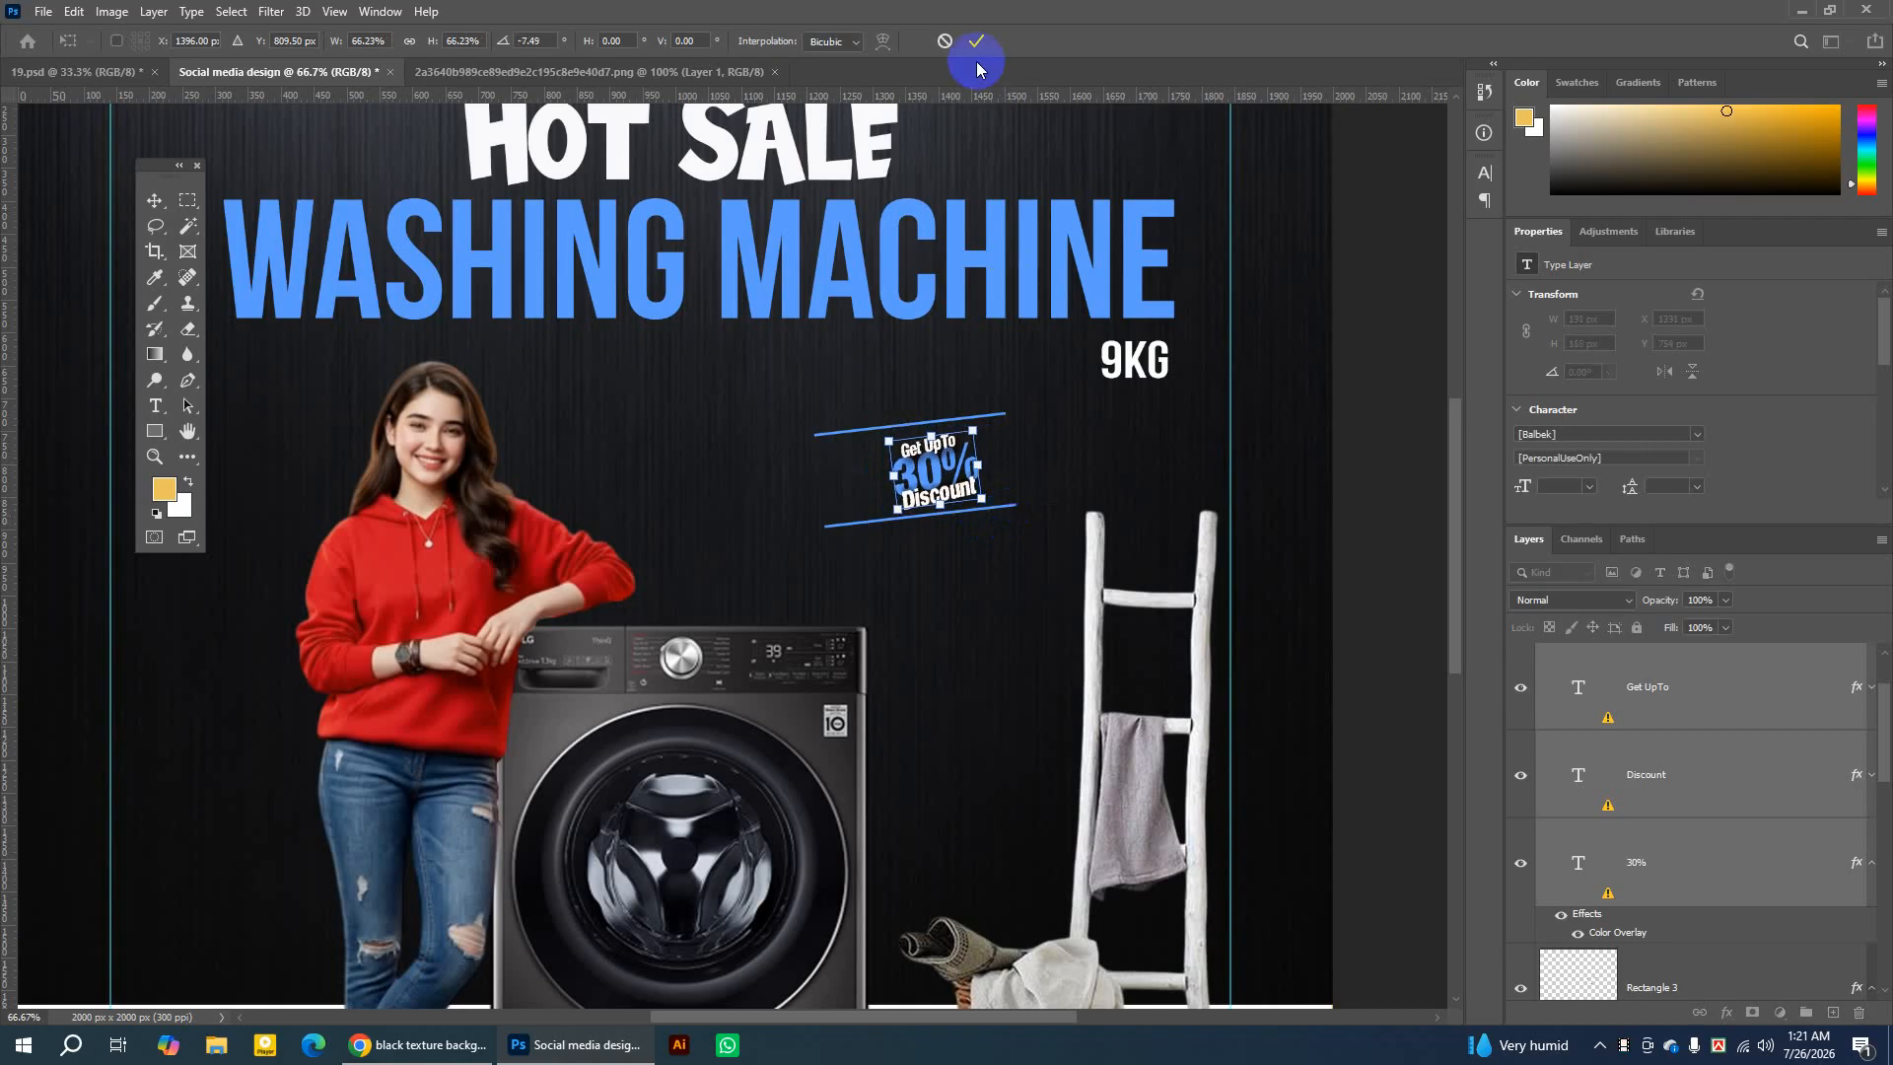
left_click(976, 40)
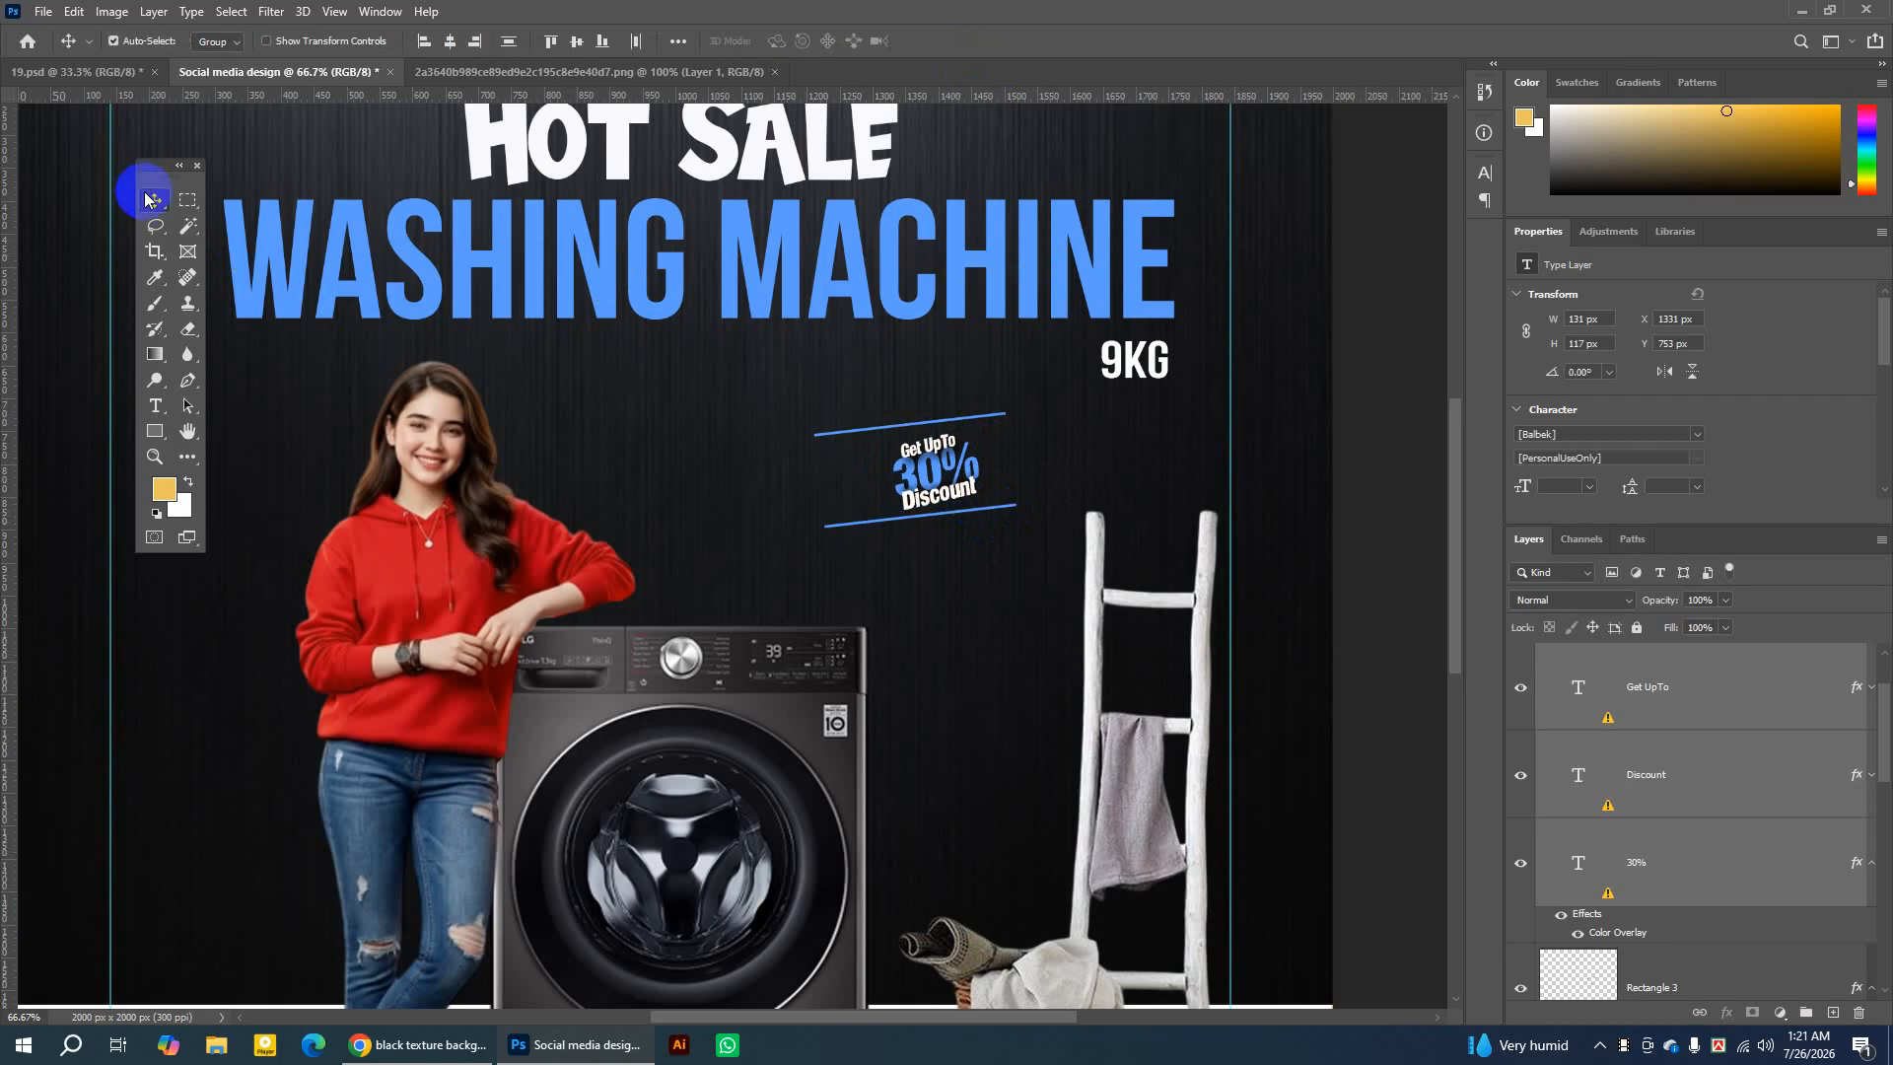
Shift the discount text horizontally to about X 1299 px and rotate it by about 4.94° with Free Transform.
left_click_drag(935, 450, 917, 450)
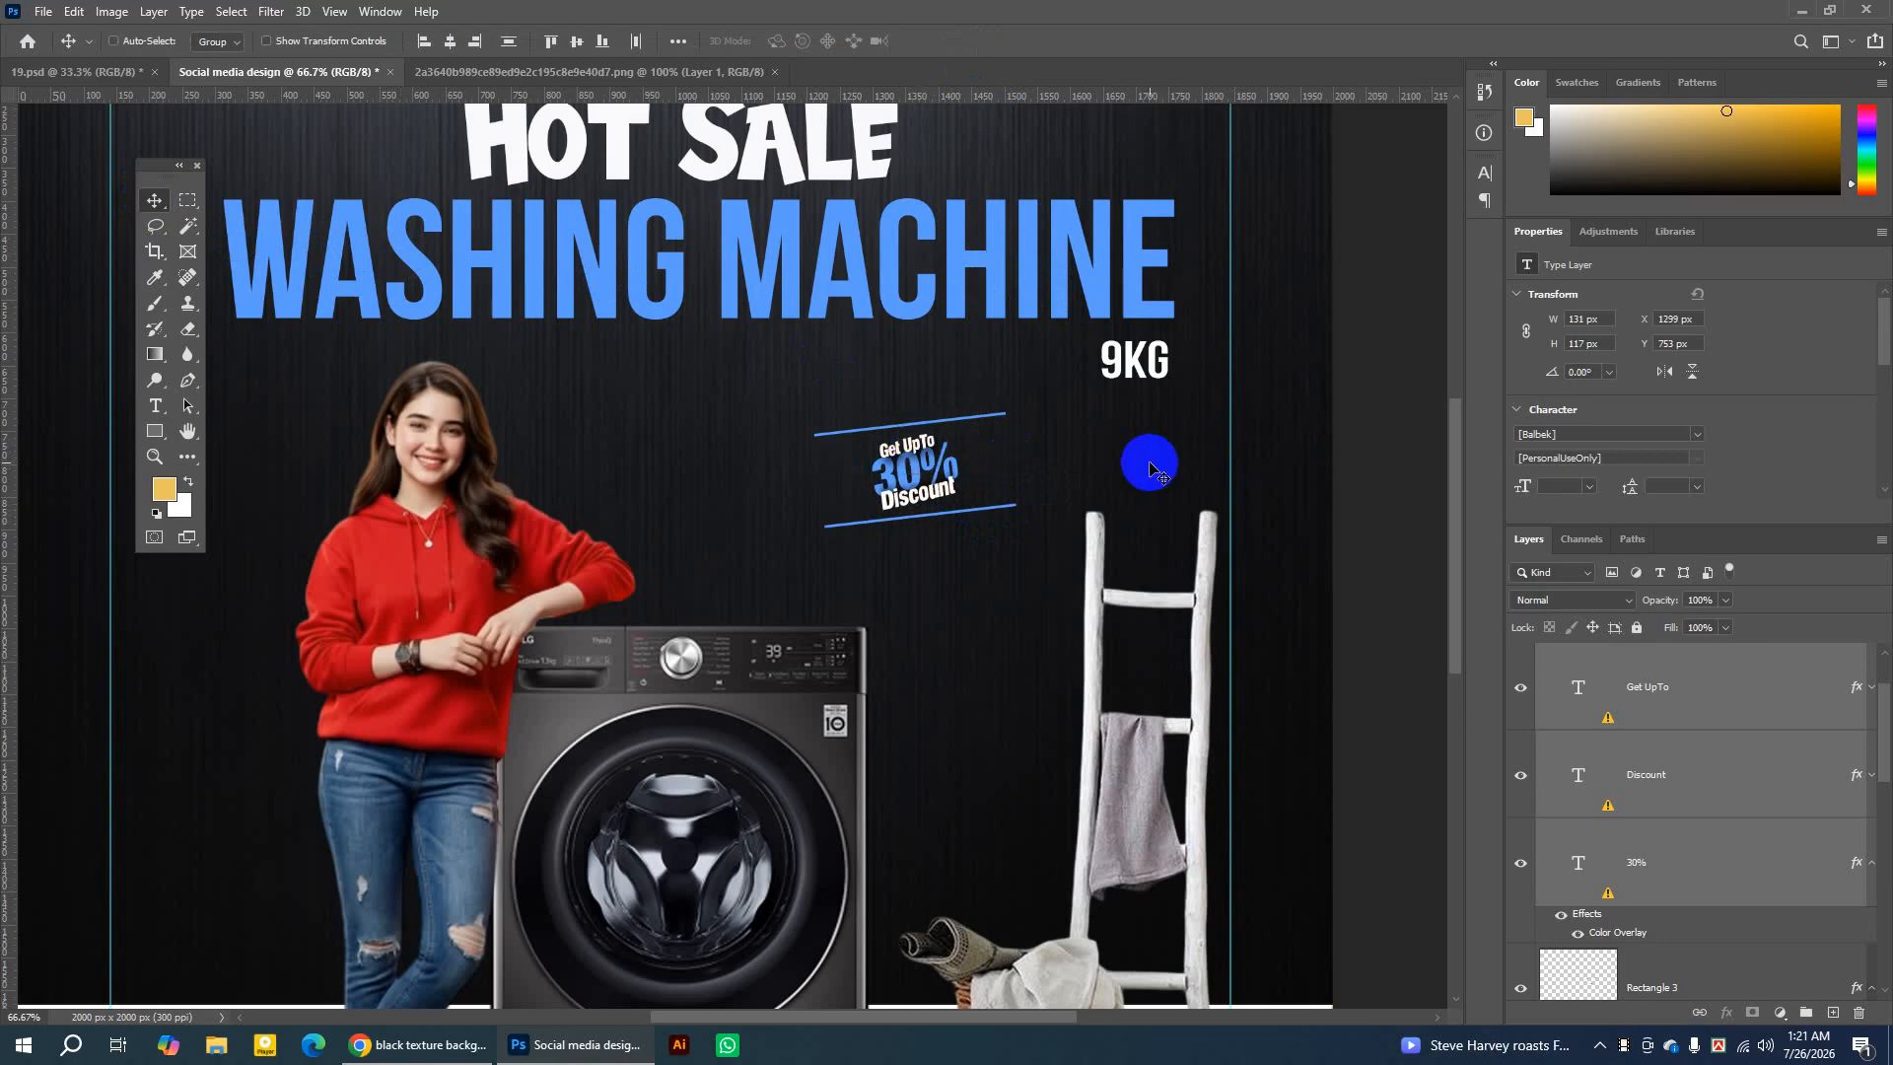
key("ctrl+t")
left_click(981, 472)
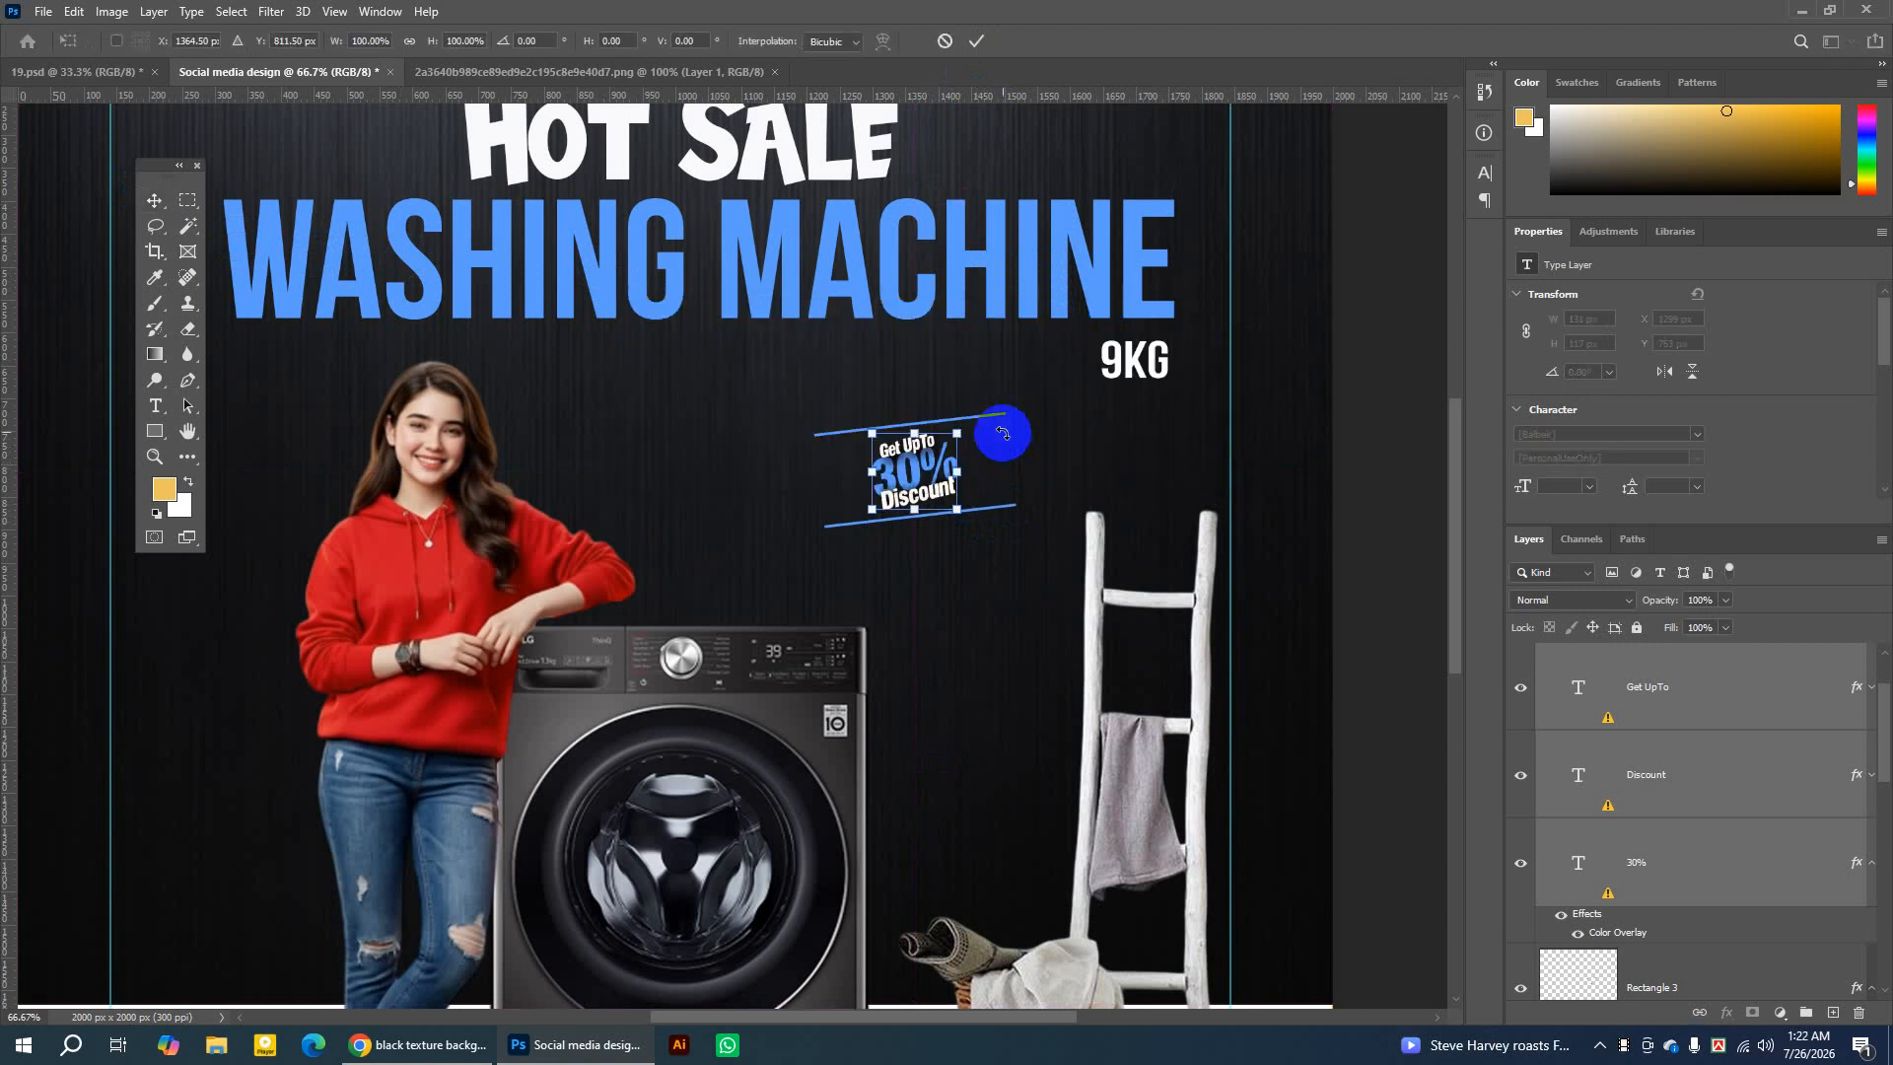
left_click_drag(987, 431, 991, 434)
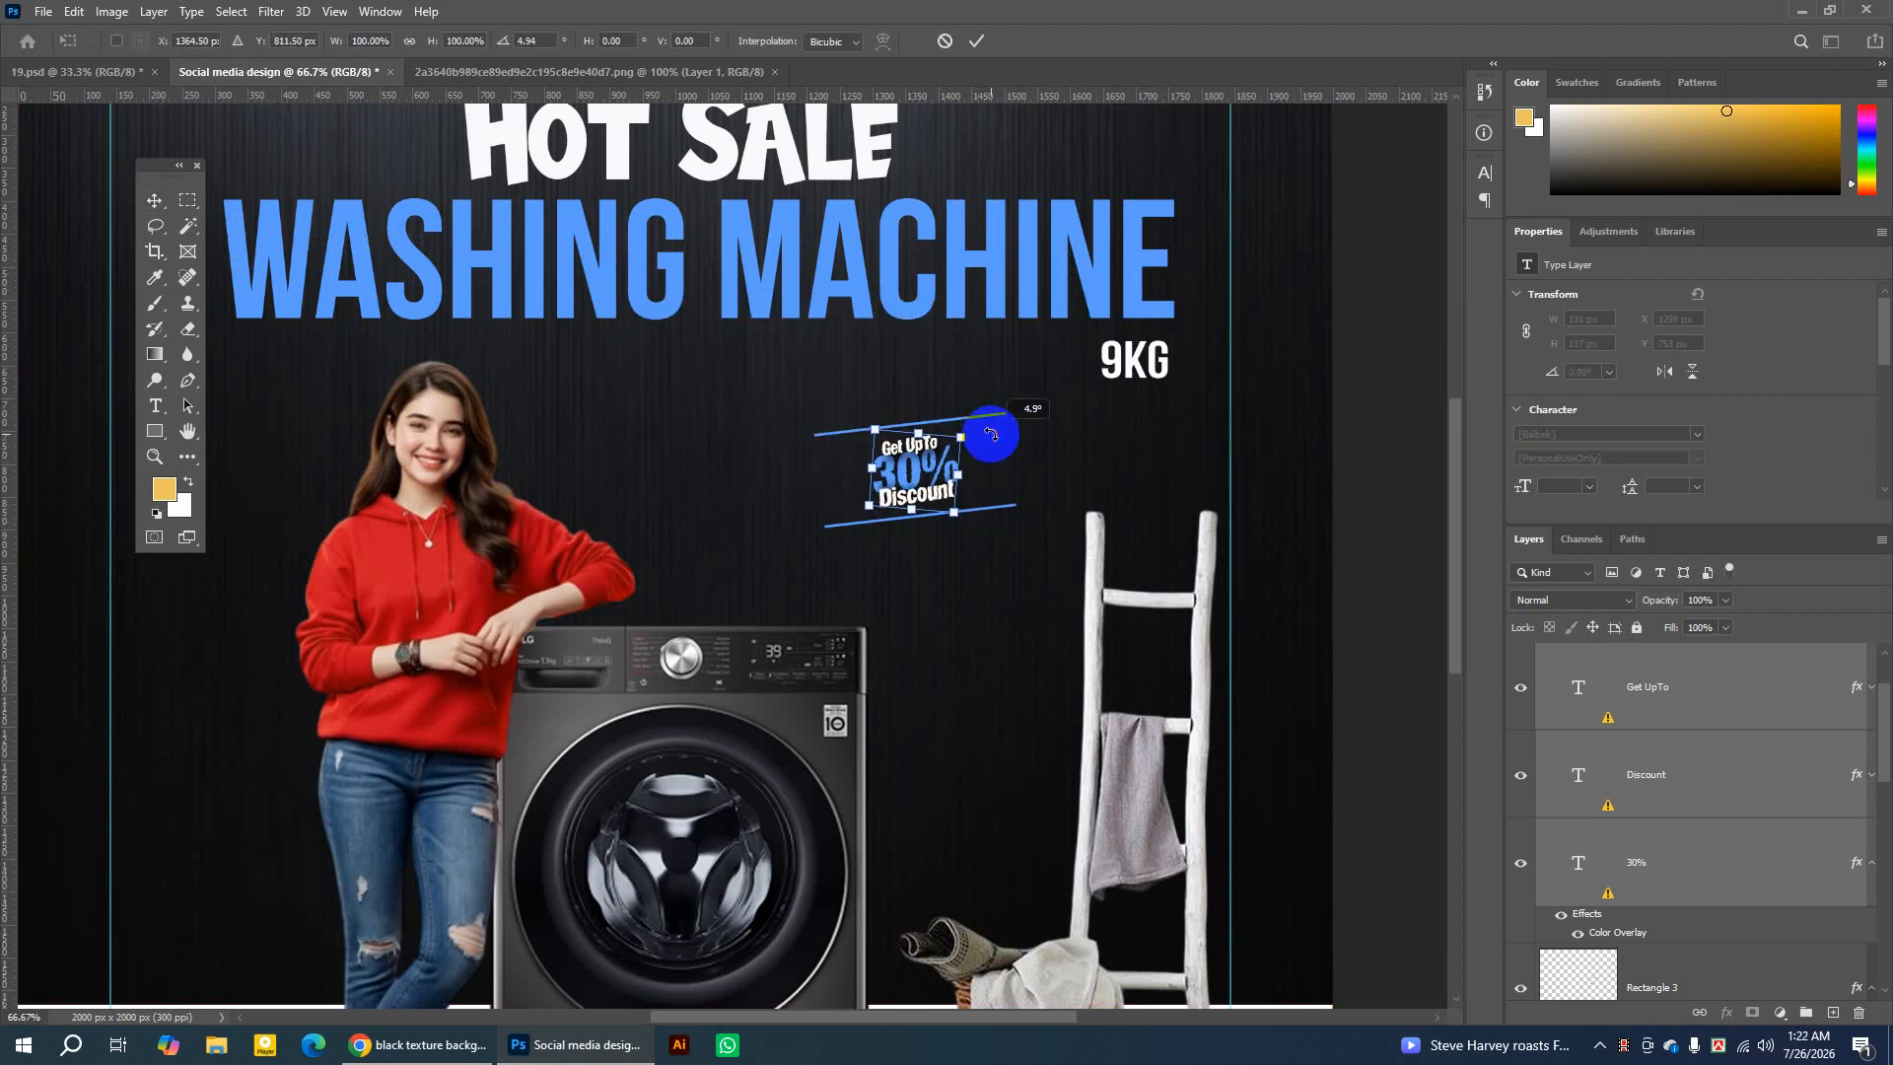
left_click(976, 40)
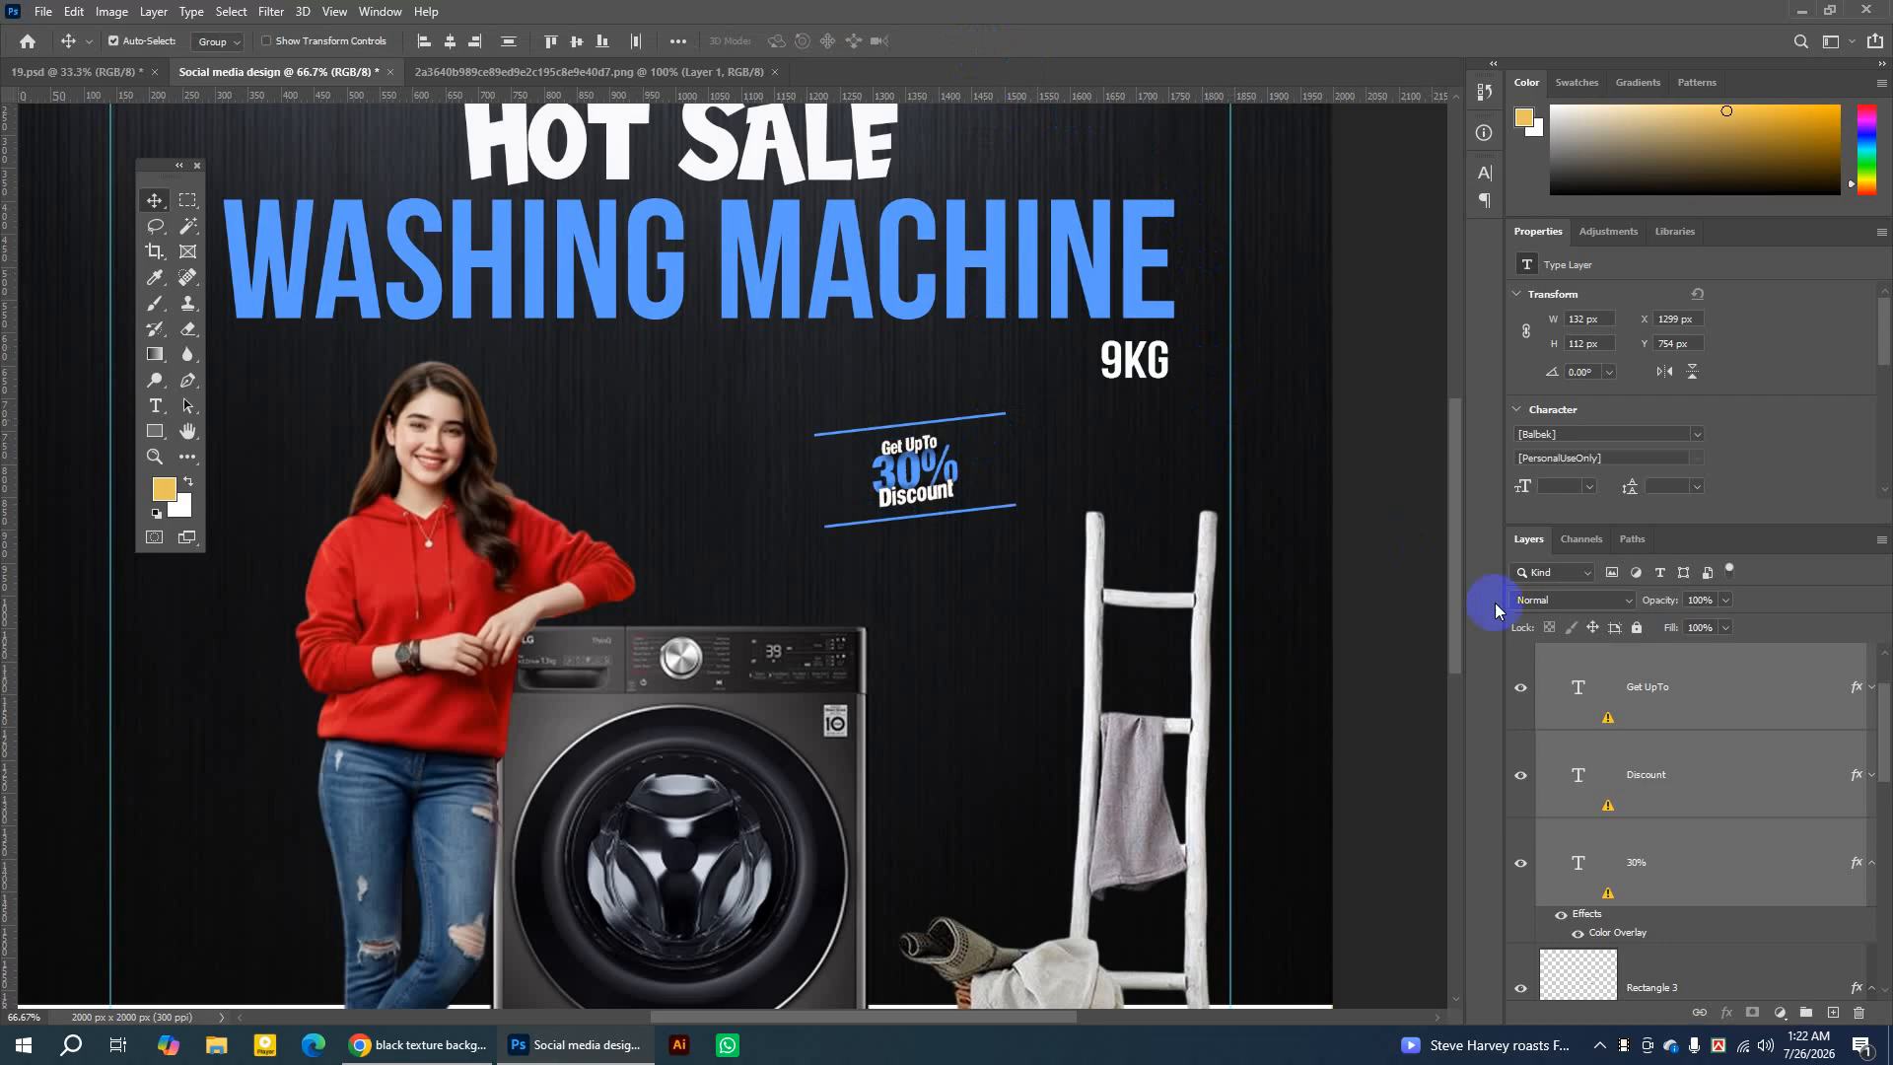
Move the discount text closer to the starting end of the blue lines, to about X 1232, Y 753 px.
key("ctrl+minus")
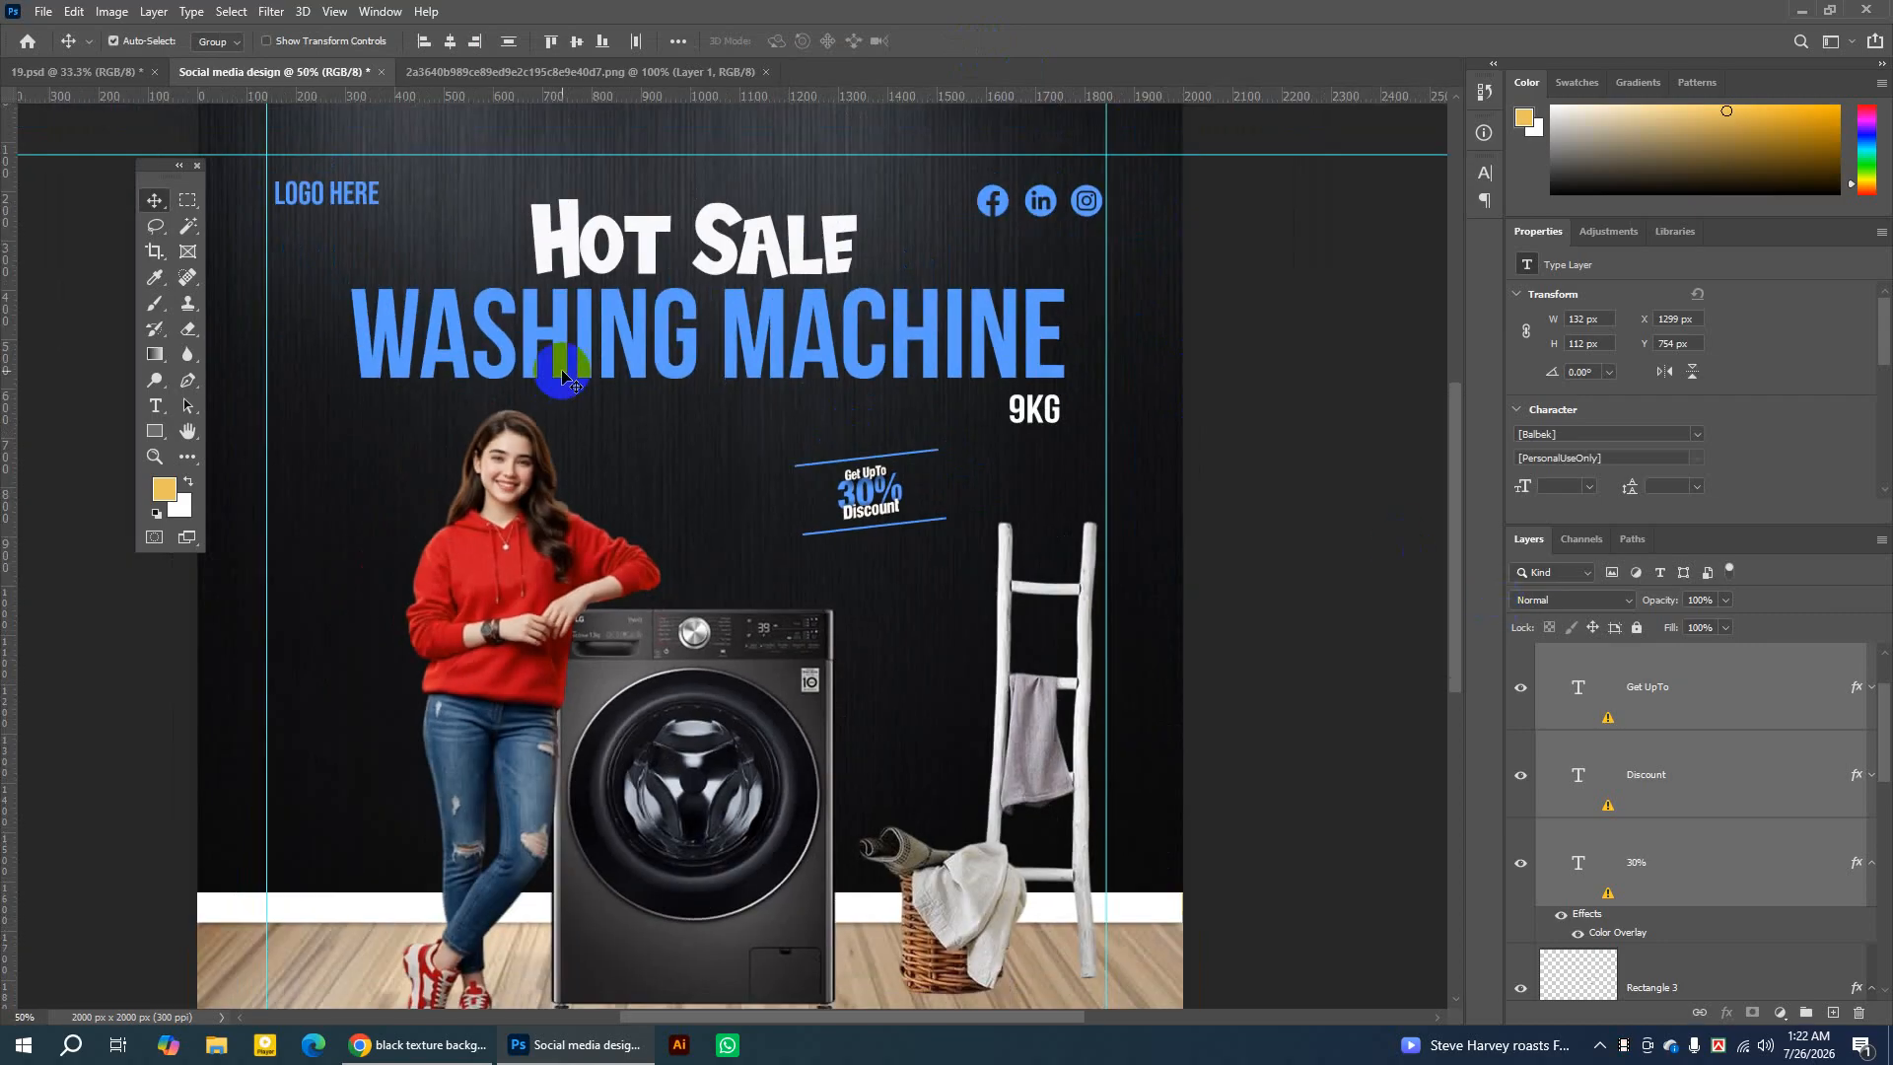
key("ctrl+minus")
key("ctrl+plus")
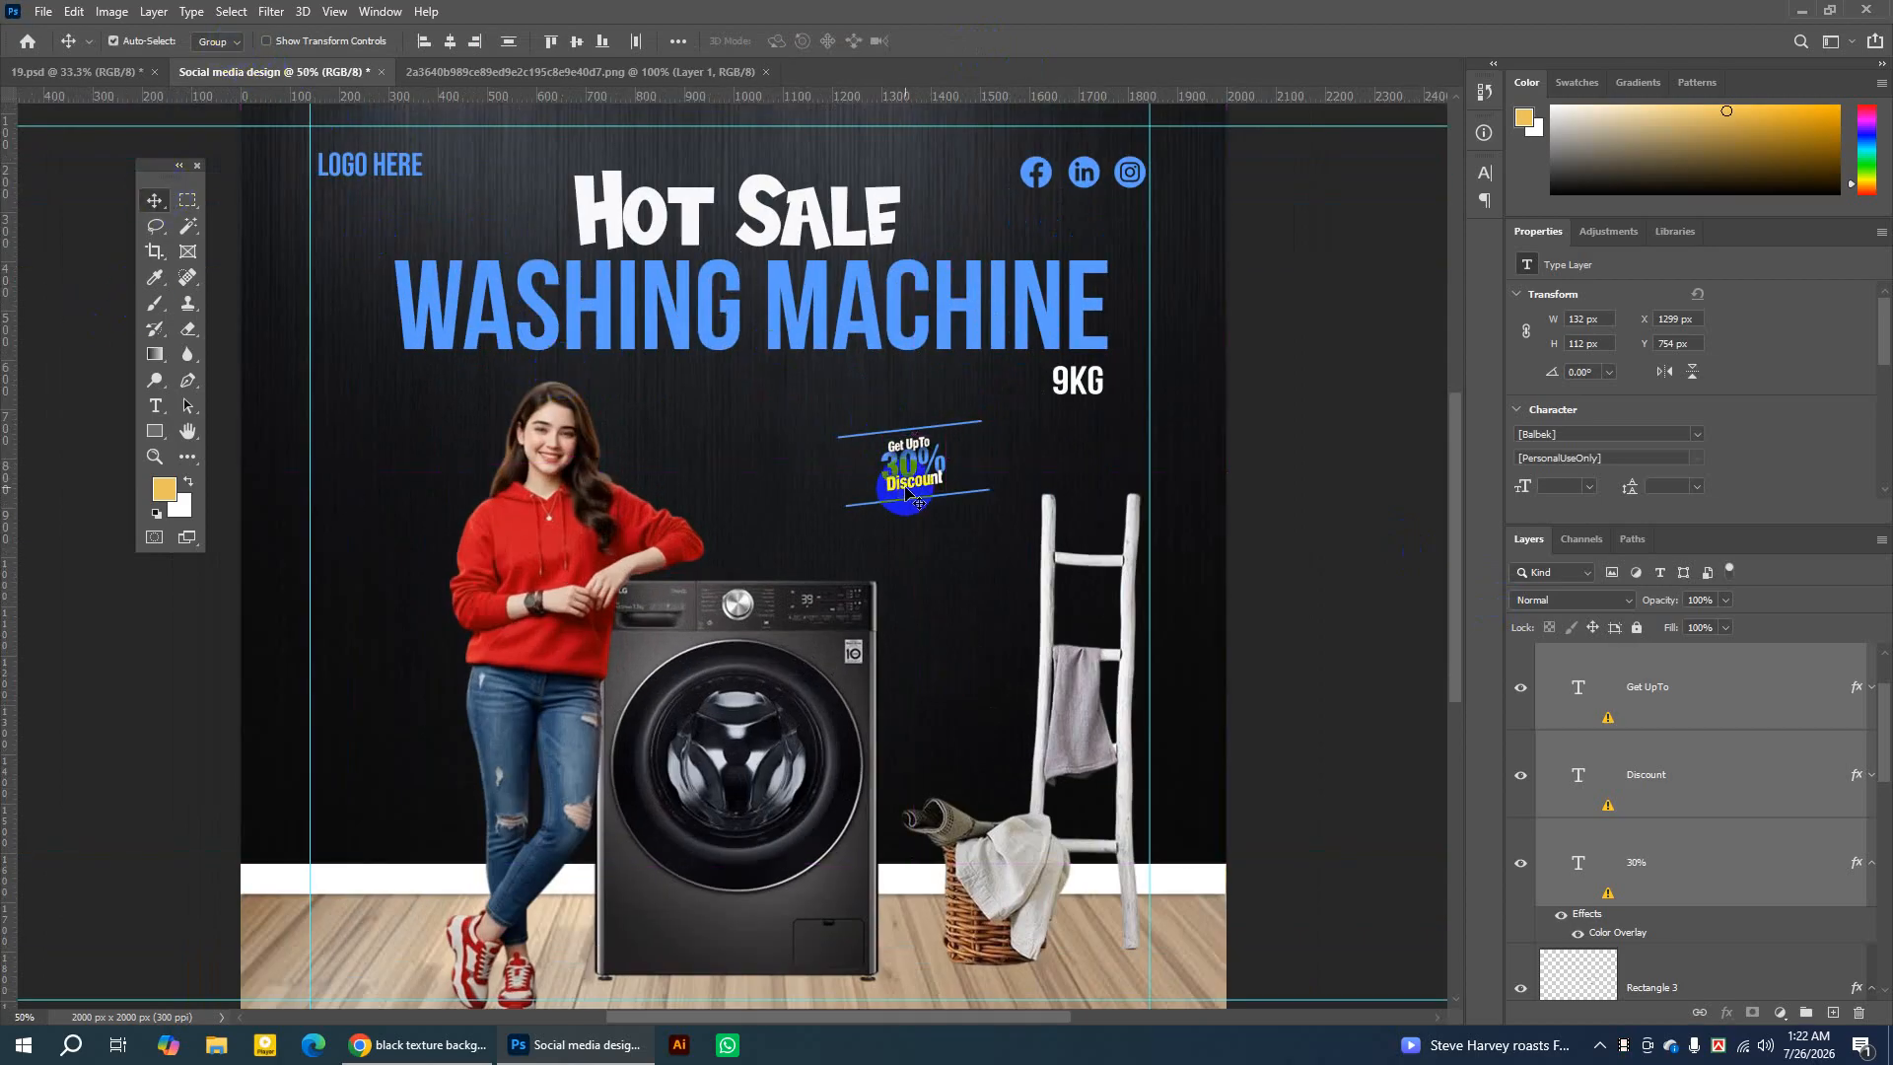
left_click_drag(905, 488, 873, 487)
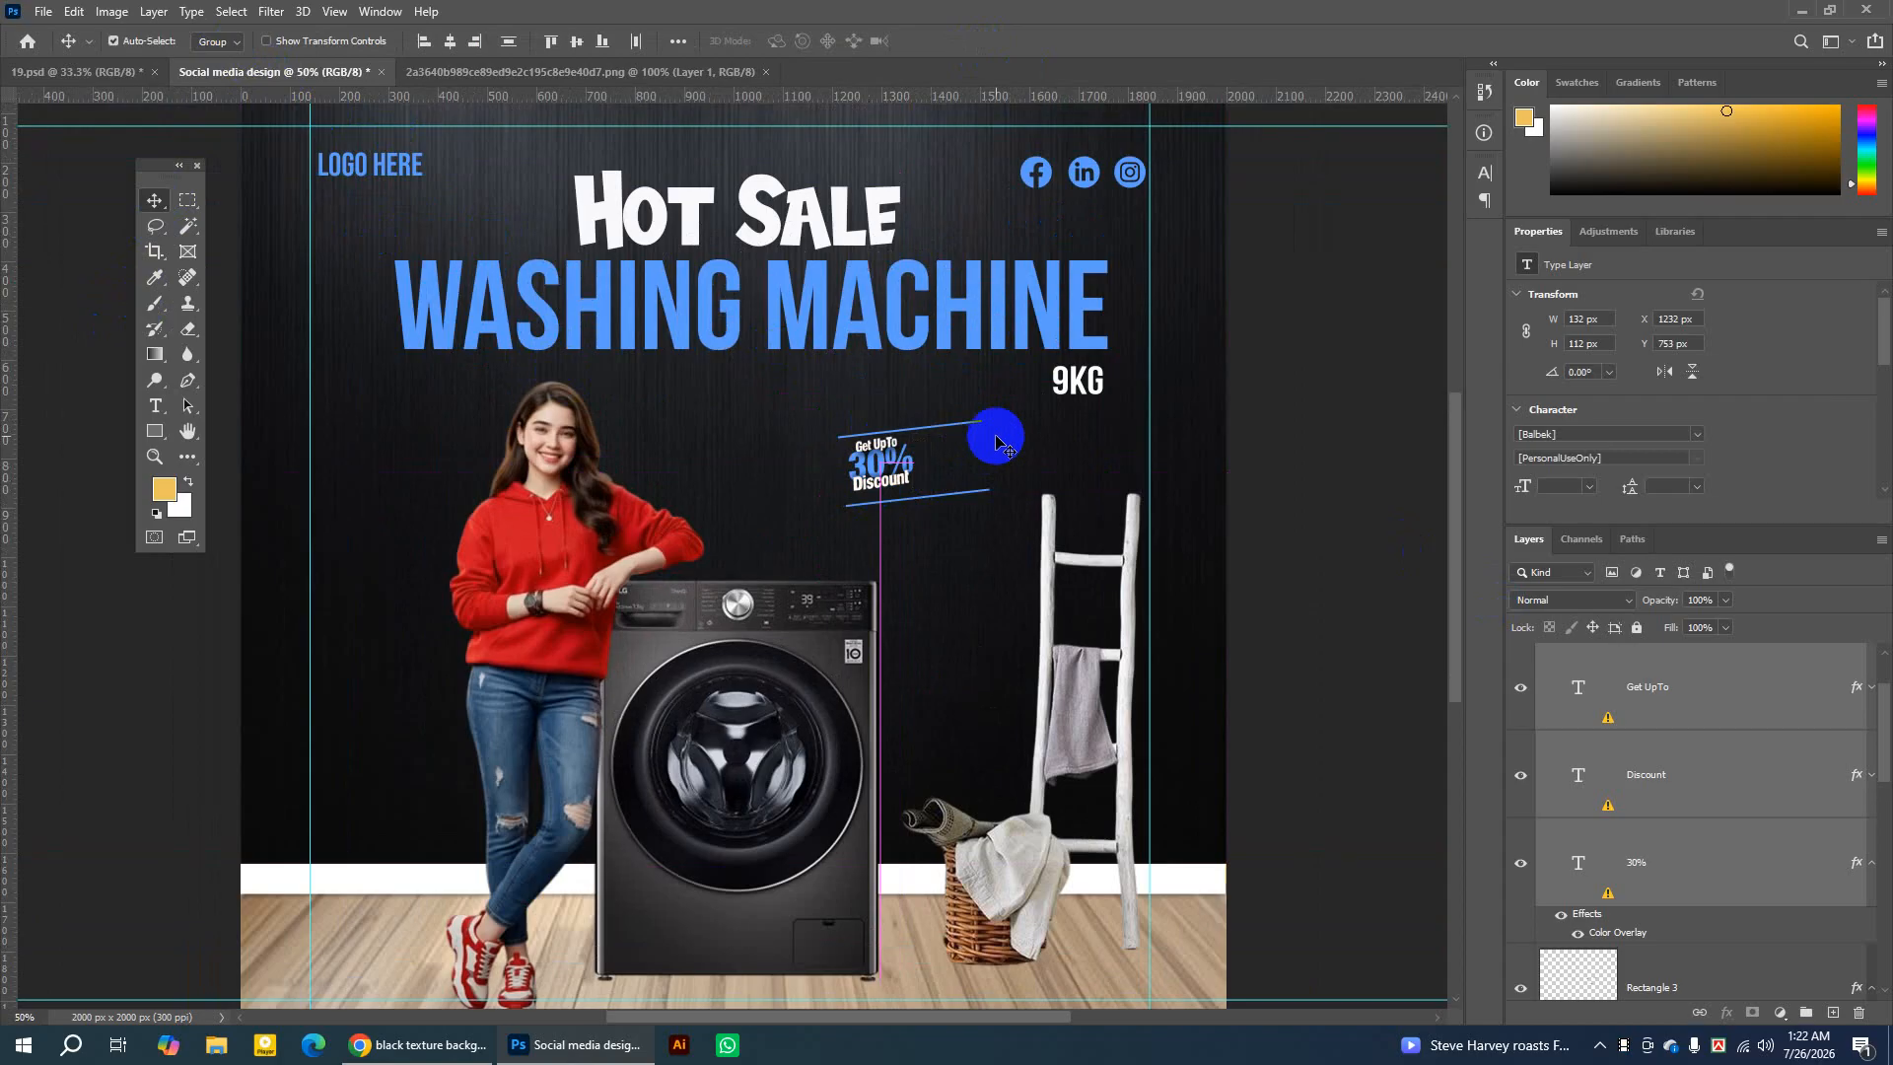
Undo the accidental move of the Screenshot_2 background and set the Move tool's auto-select to Layer.
left_click_drag(980, 422, 984, 432)
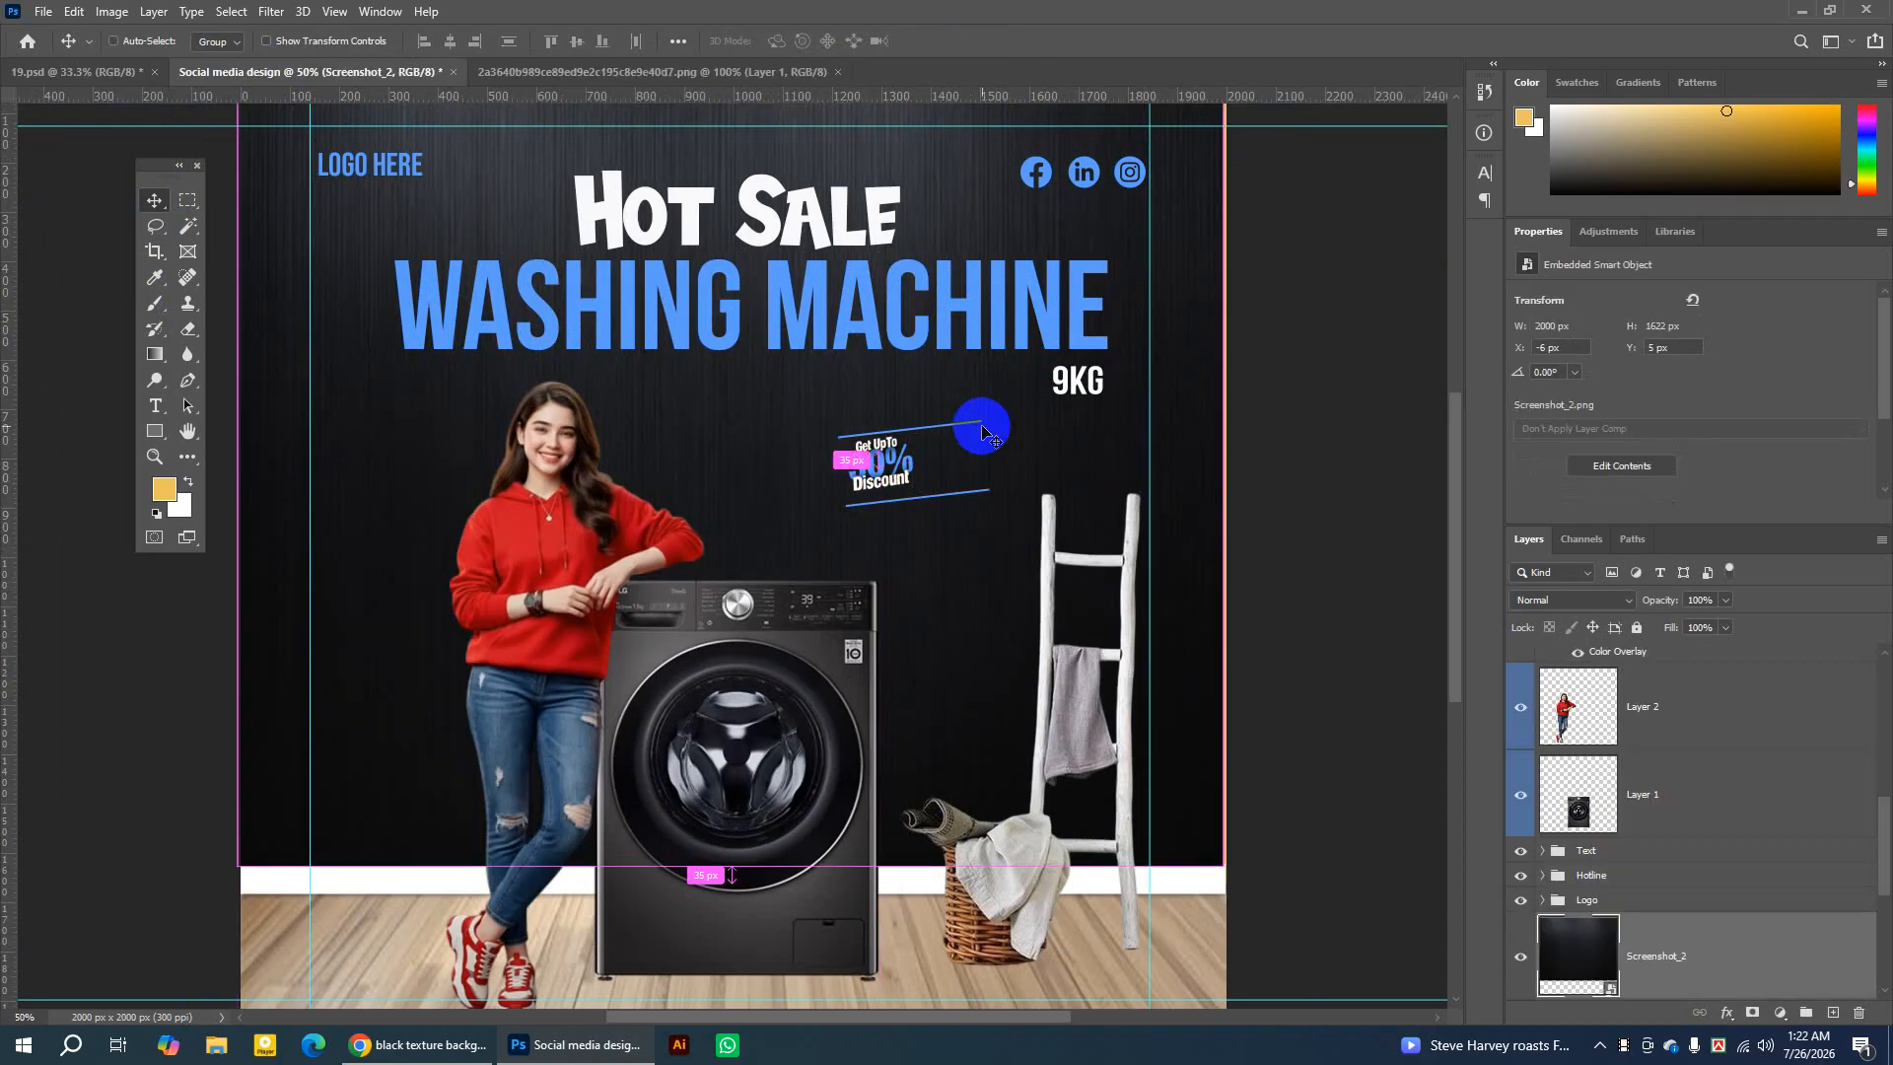
key("ctrl+z")
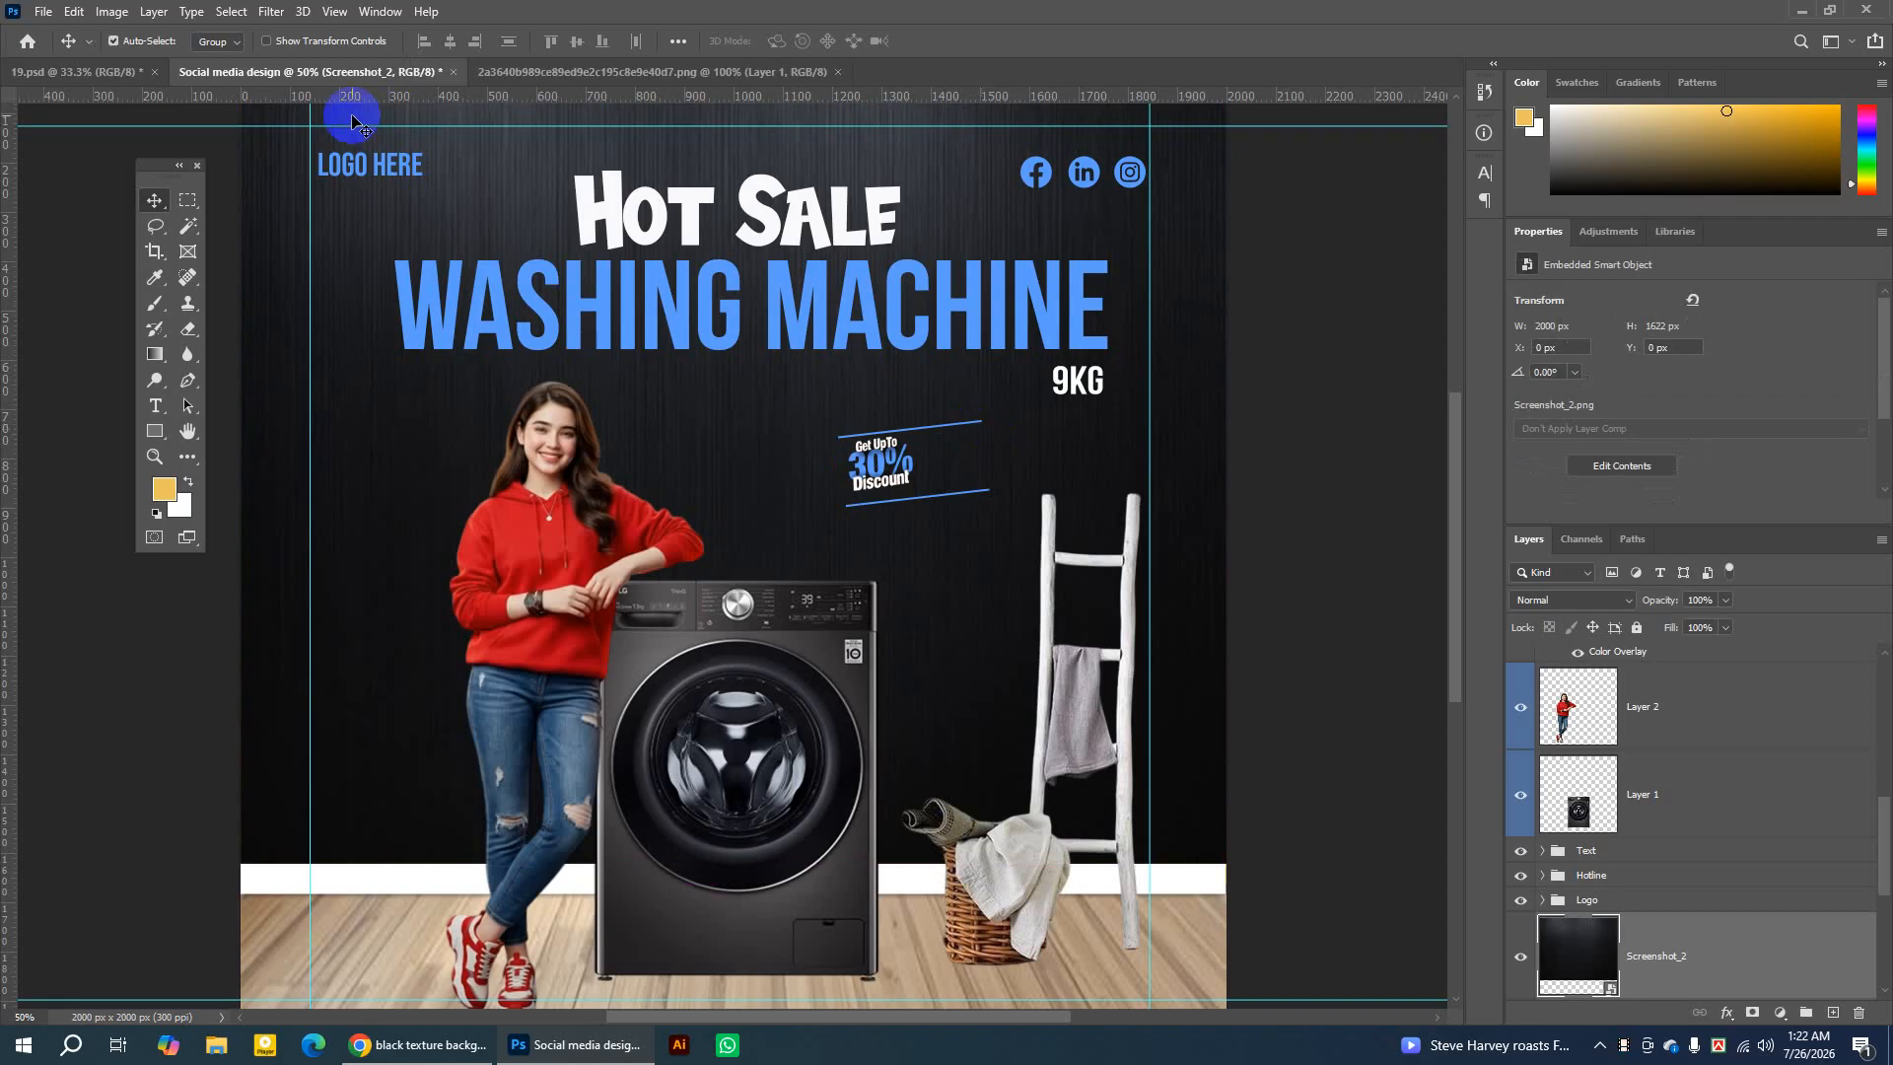
left_click(219, 41)
left_click(227, 81)
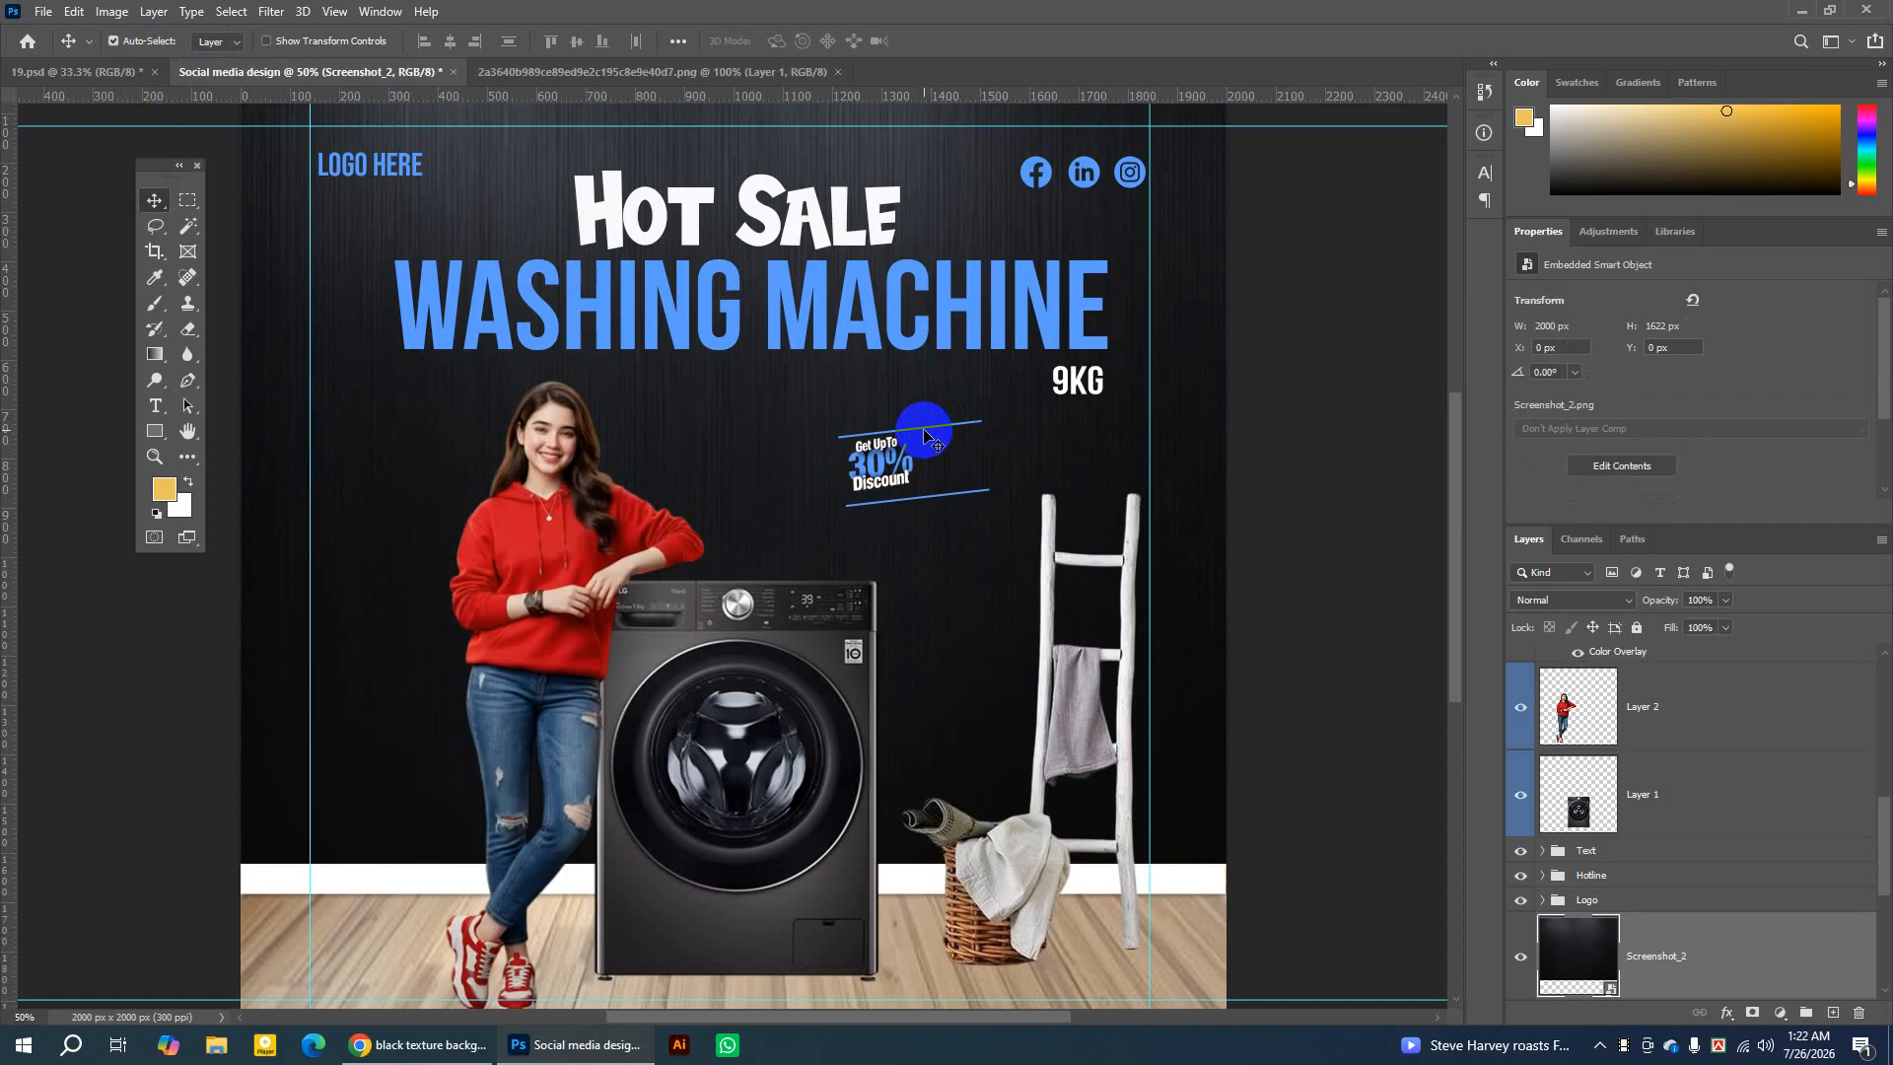
Select the Rectangle 3 layer with the two blue lines and nudge it horizontally to about X 1187 px, toward the woman.
scroll(1656, 794, "up", 3)
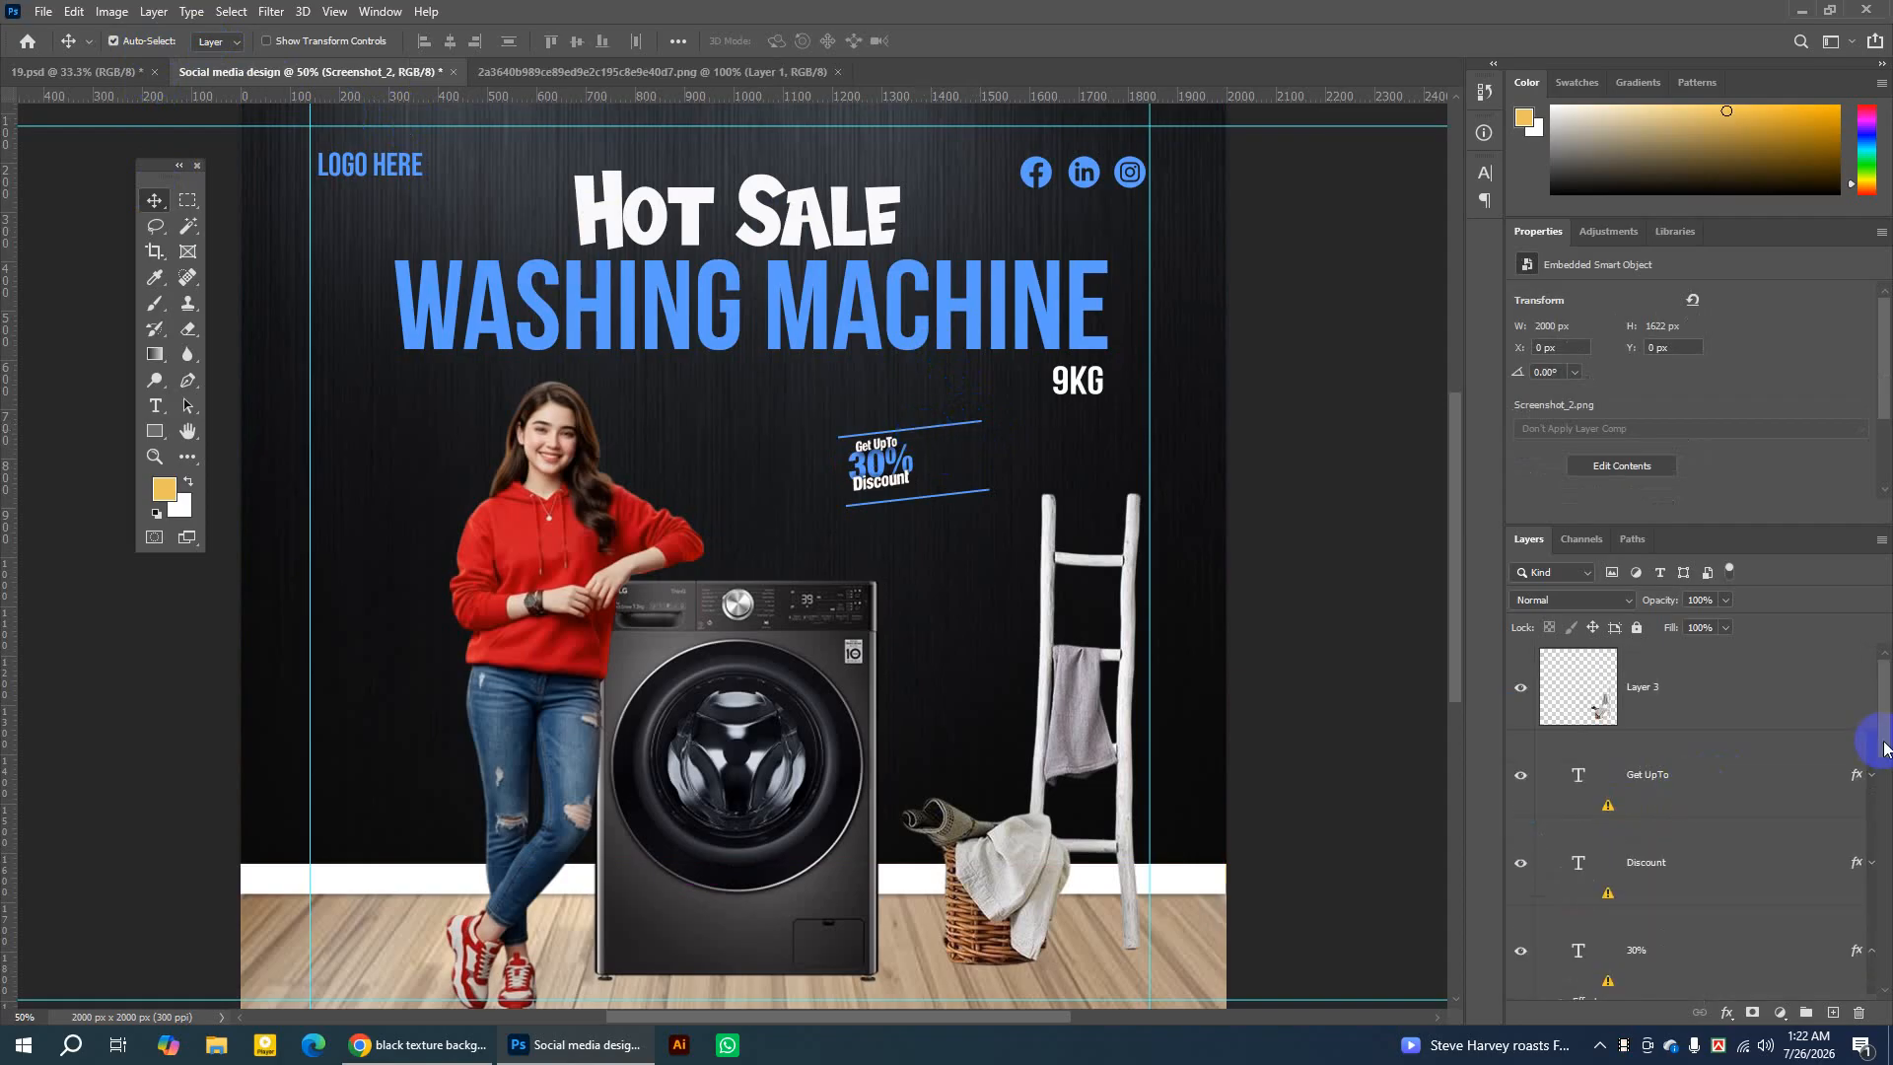
left_click(156, 458)
left_click(917, 454)
left_click(949, 490)
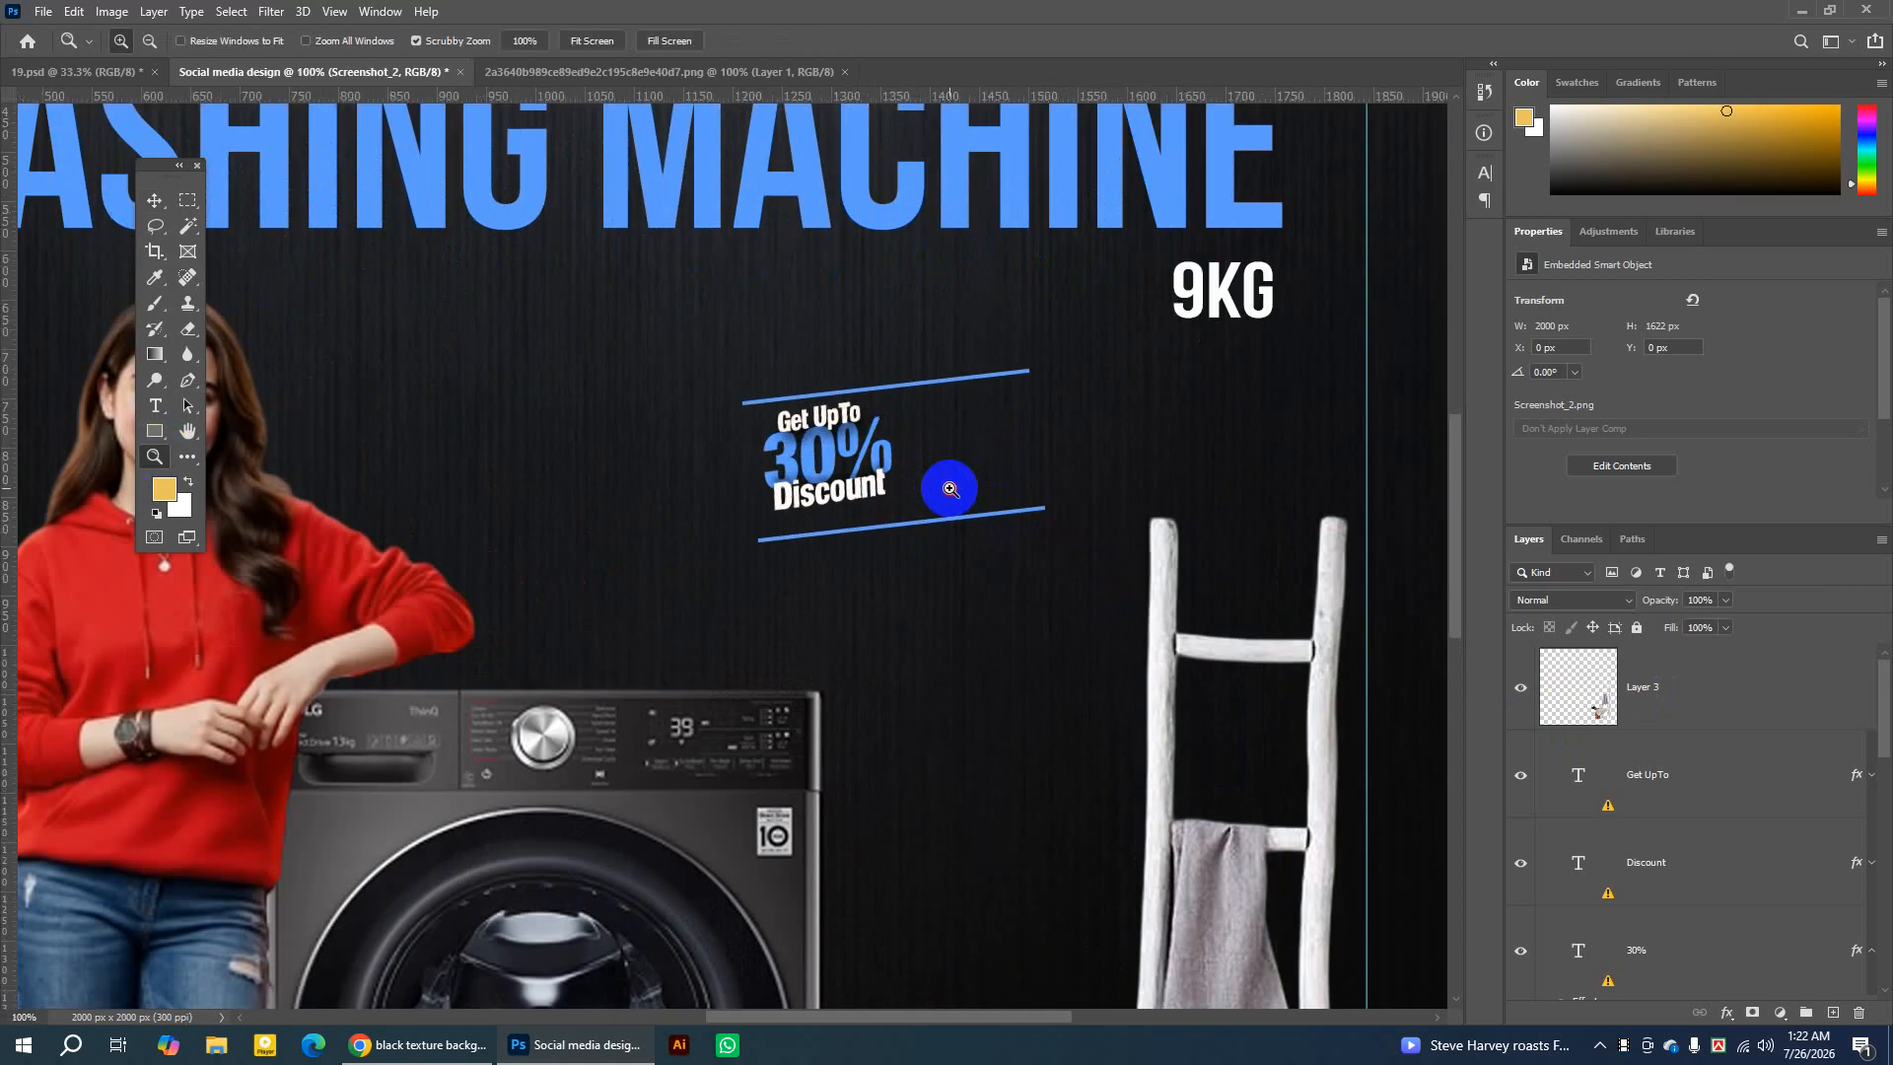
left_click(950, 490)
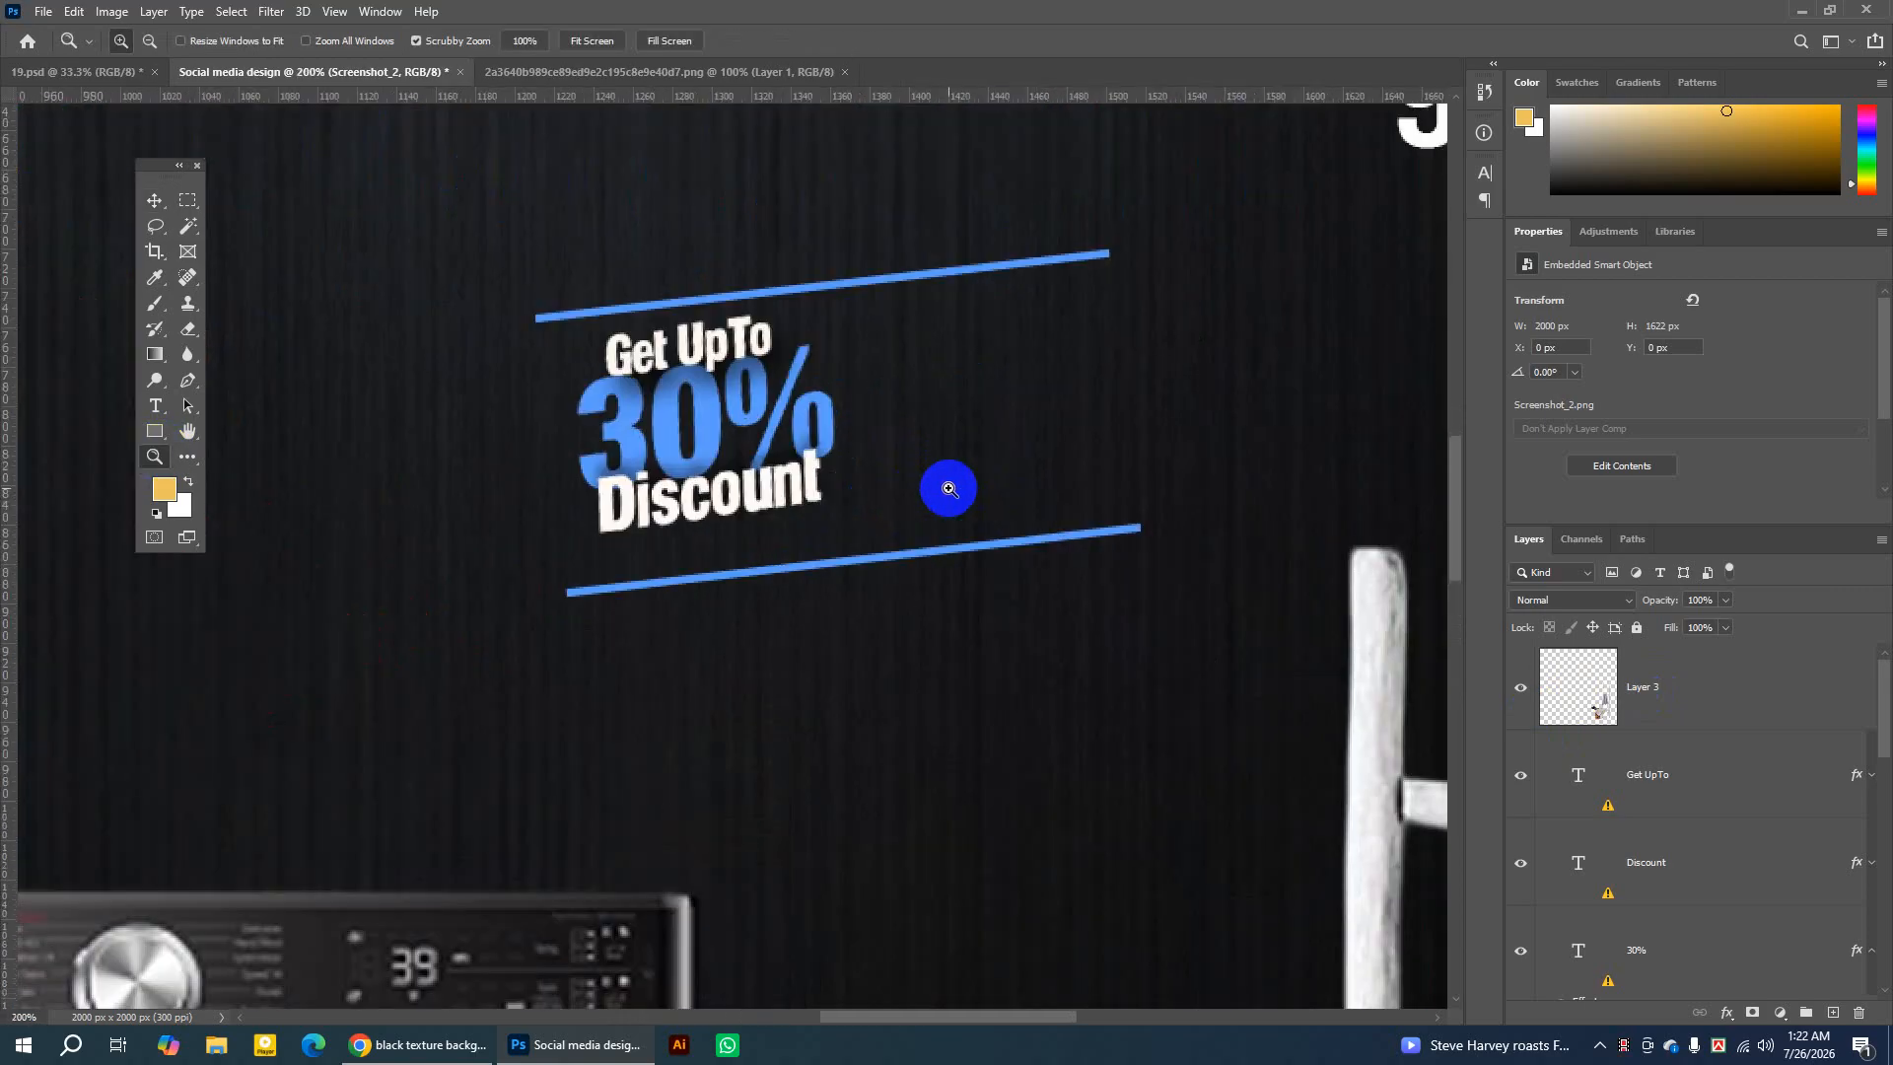
left_click(155, 200)
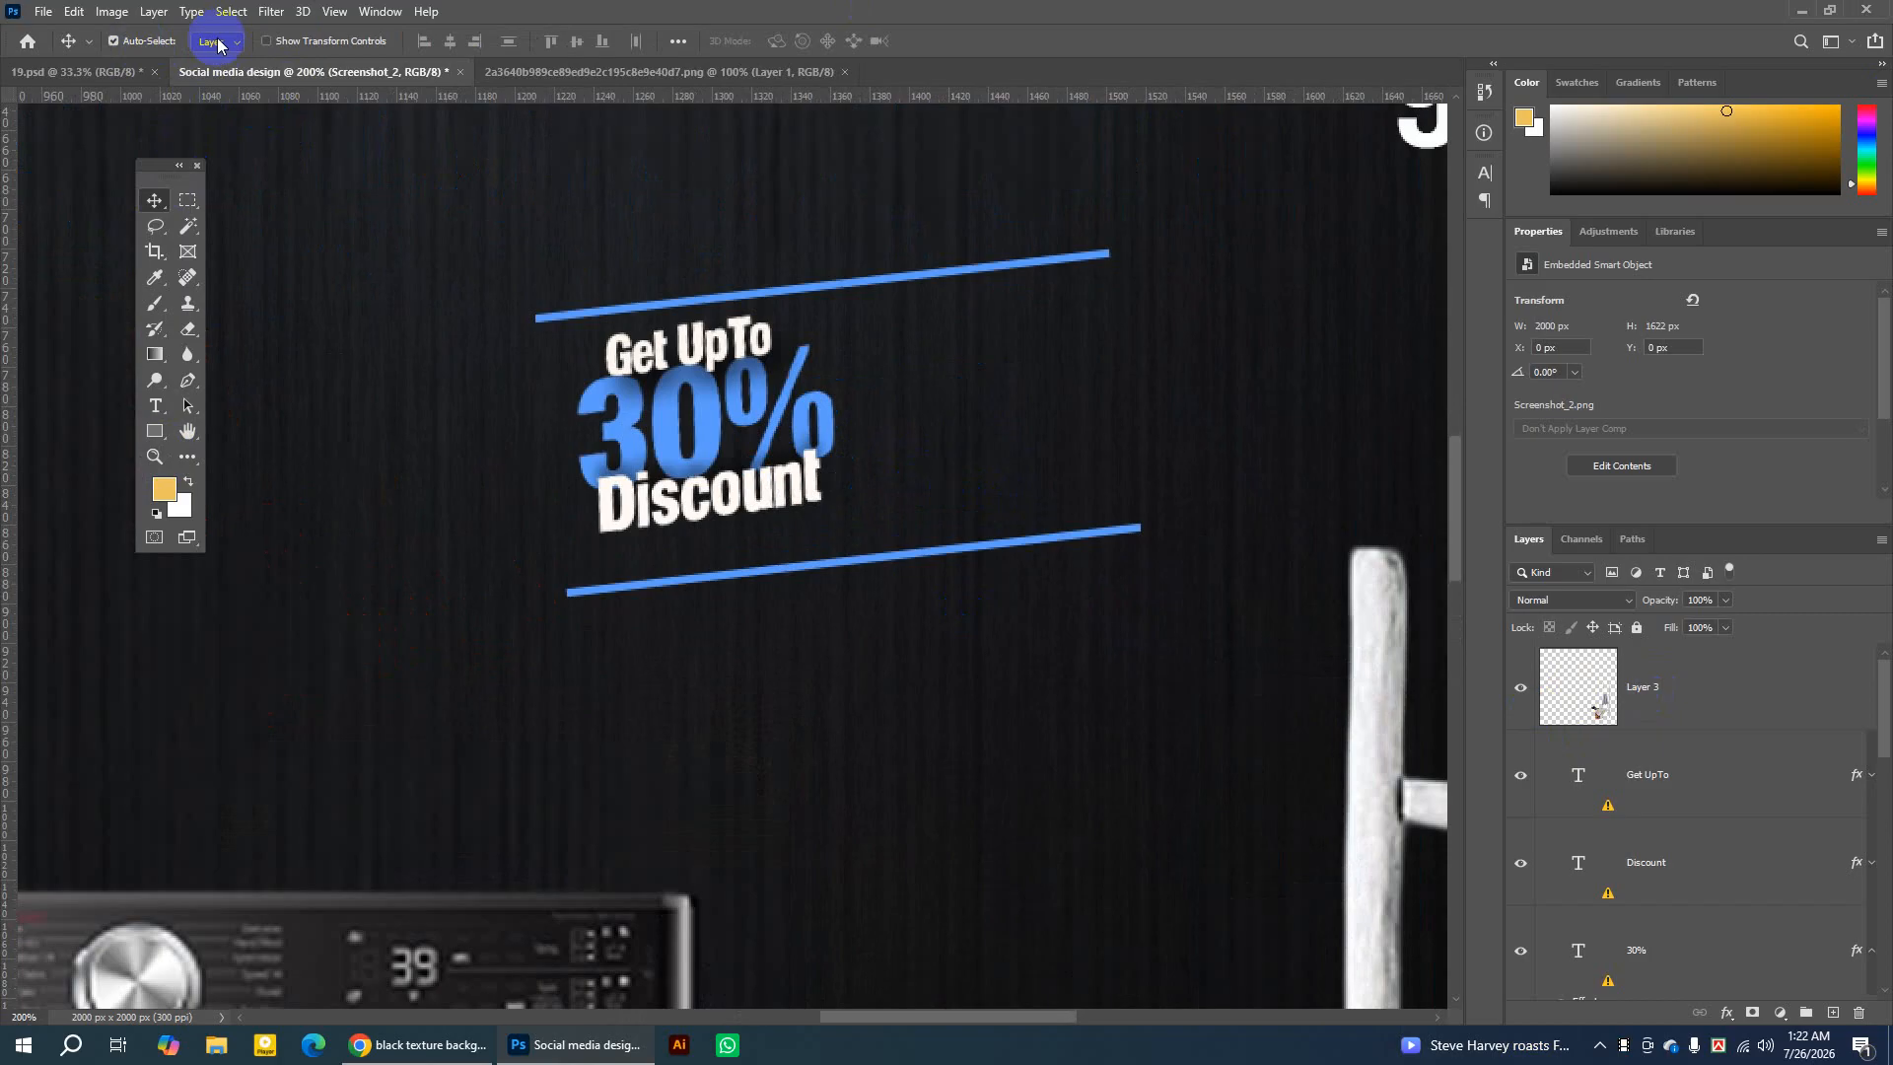
left_click(761, 287)
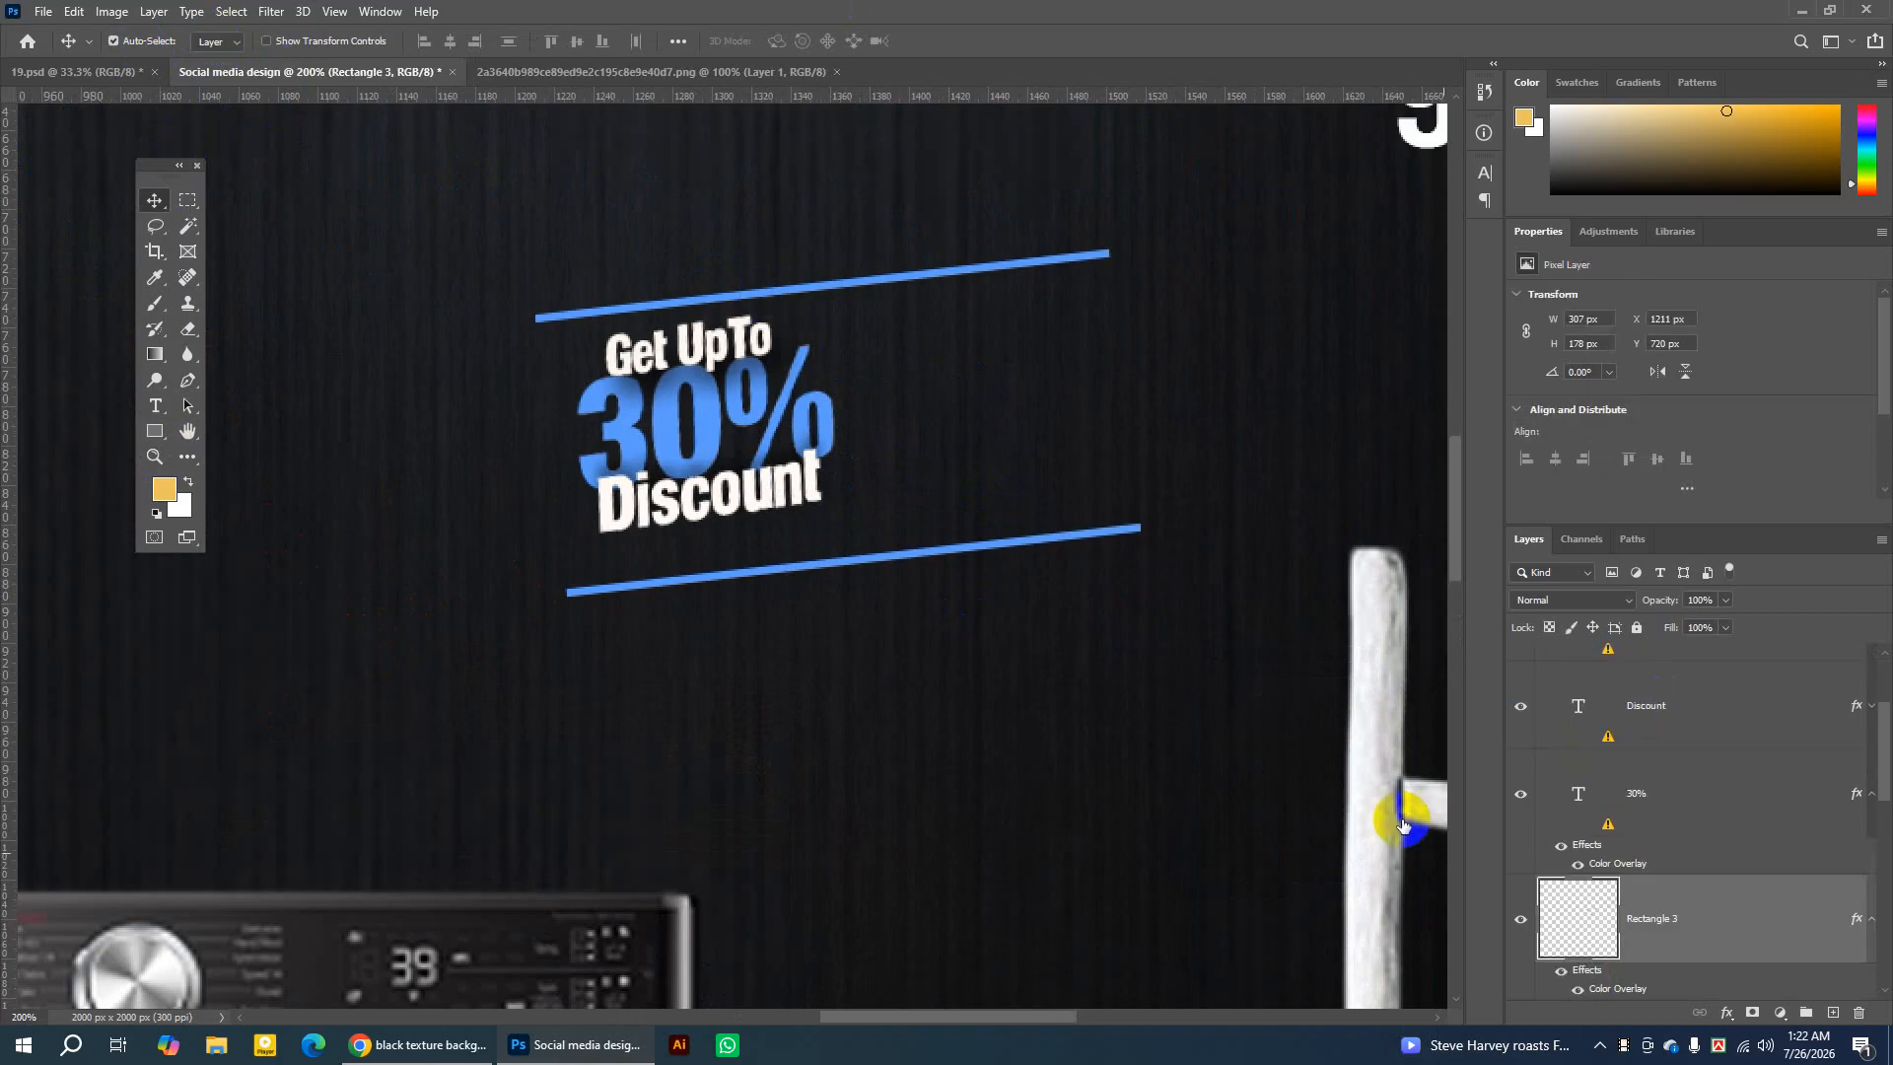
left_click(1522, 924)
left_click(1522, 923)
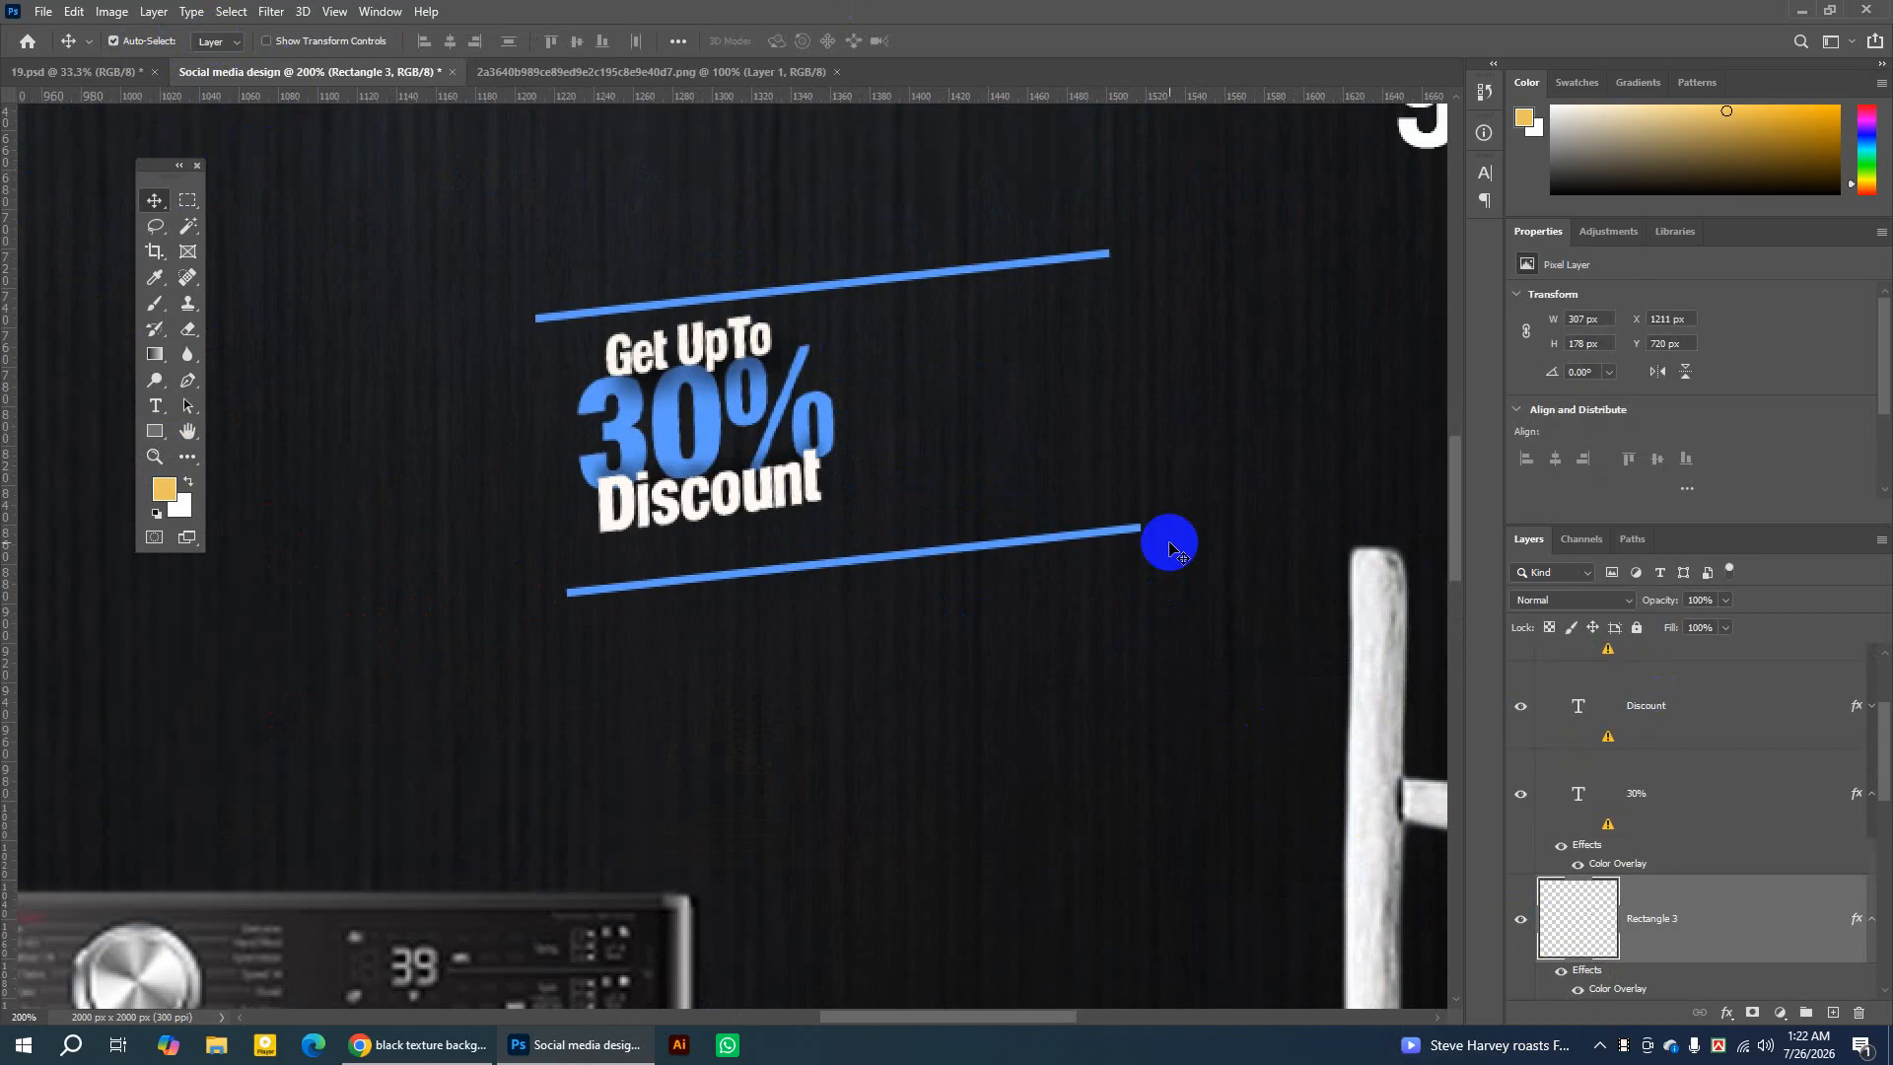
key("Left")
key("Left")
key("Left")
key("Left")
key("Left")
key("Left")
key("Left")
key("Left")
key("Left")
key("Left")
key("Left")
key("Left")
key("Left")
key("Left")
key("Left")
key("Left")
key("Left")
key("Left")
key("Left")
key("Left")
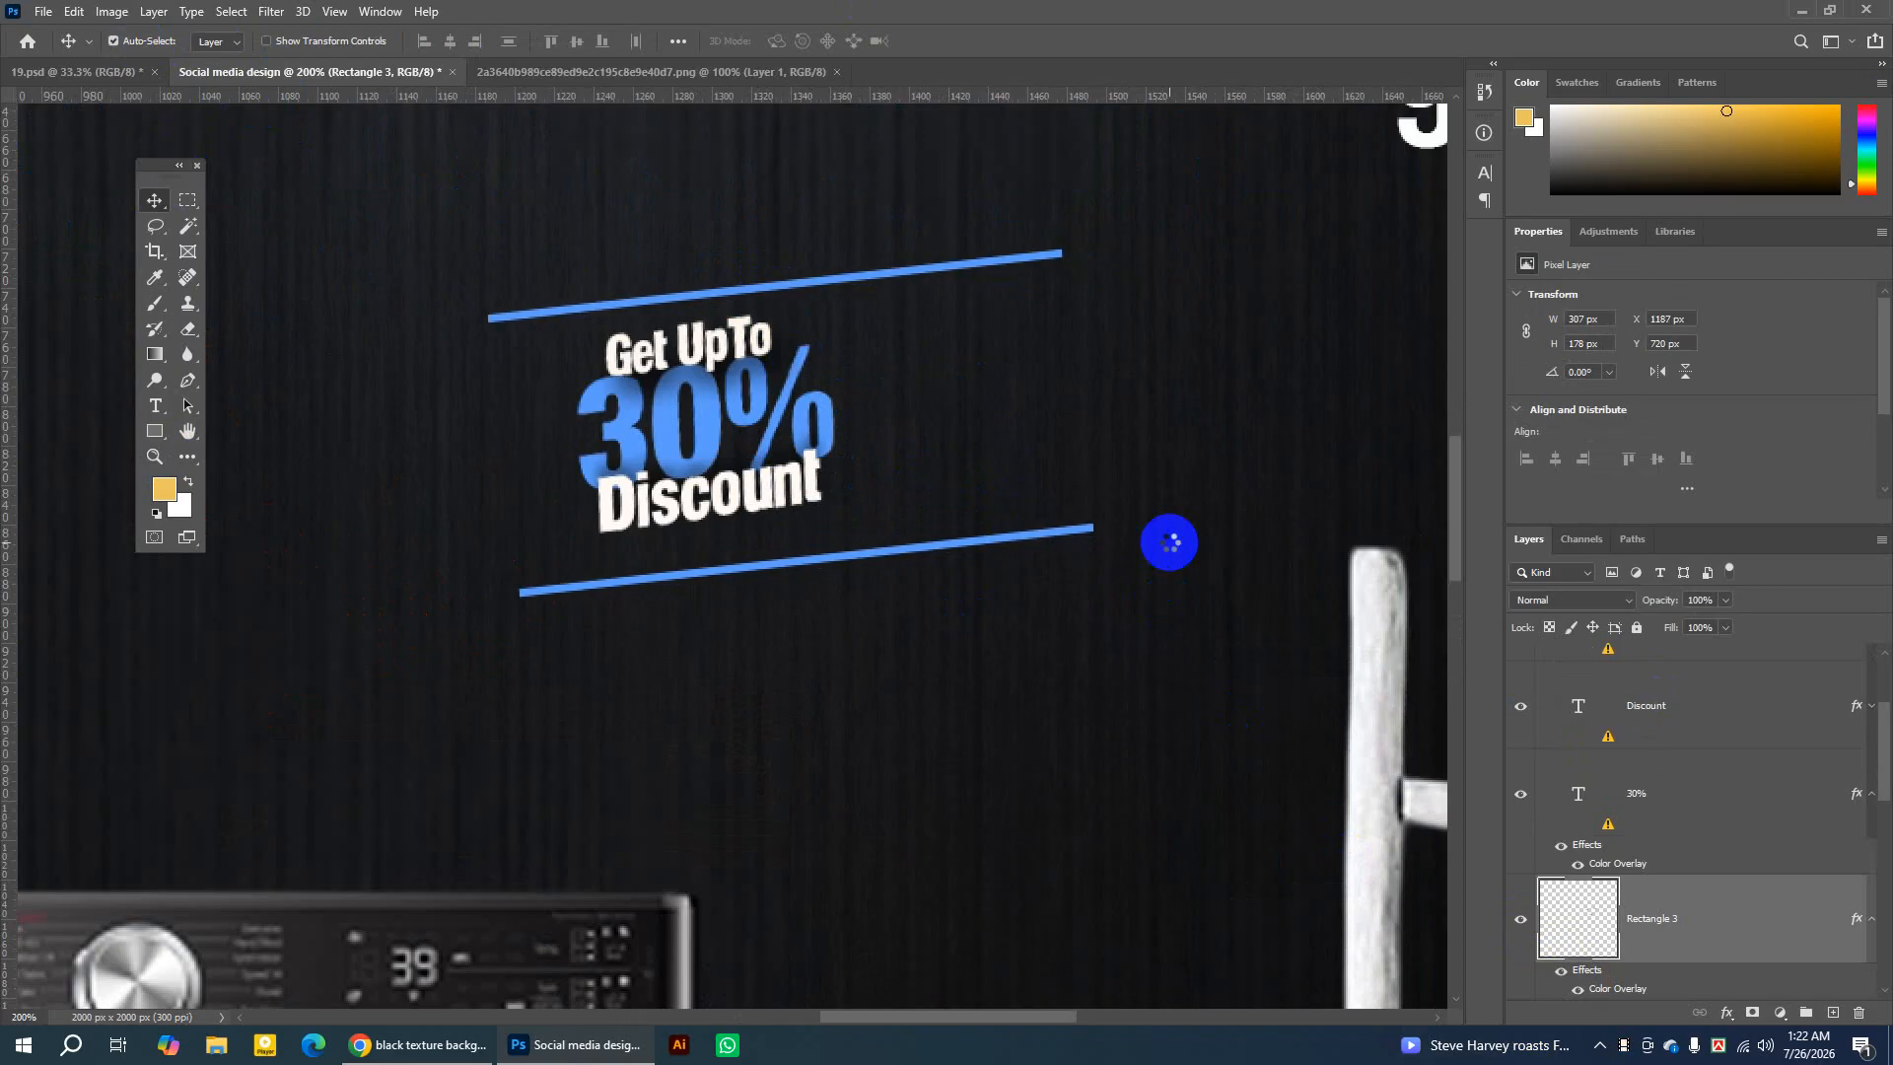
Nudge the Rectangle 3 lines horizontally to about X 1158 px so they sit evenly around the discount text.
key("Left")
key("Left")
key("Left")
key("Left")
key("Left")
key("Left")
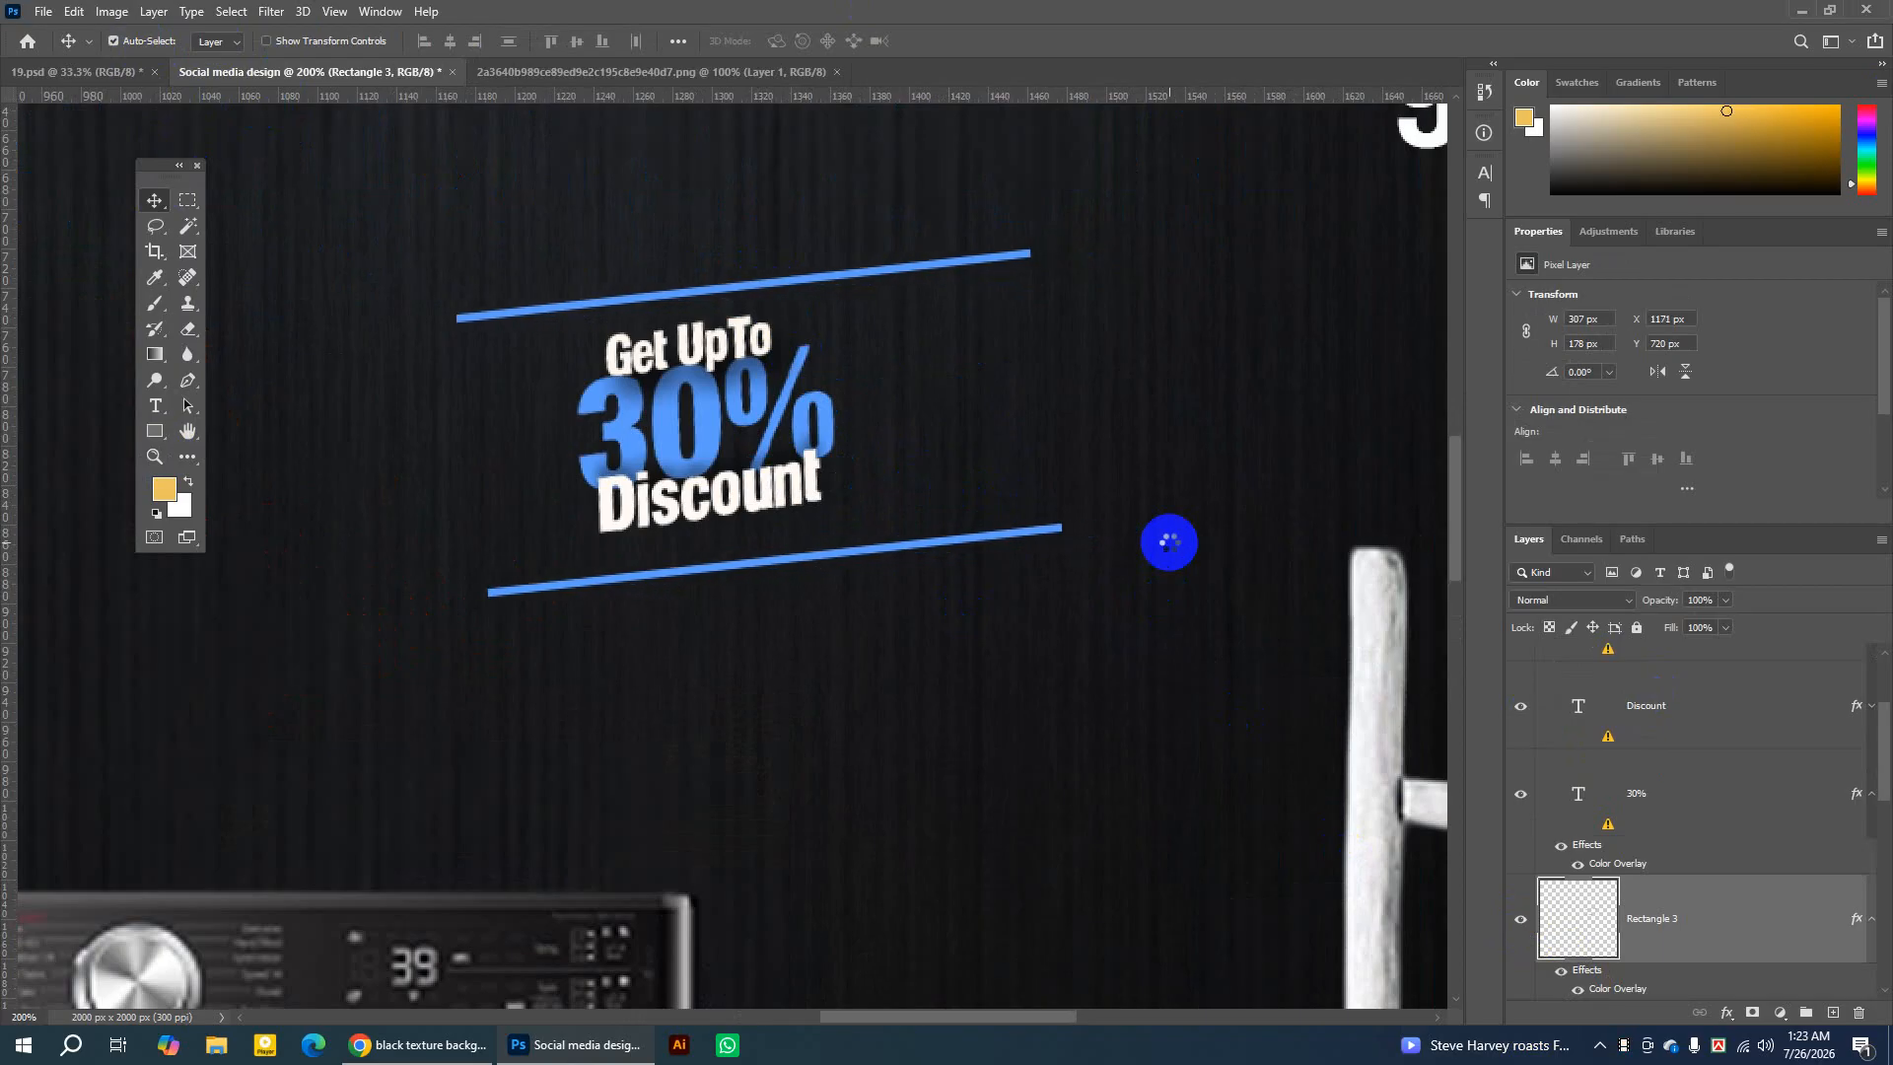
key("Left")
key("Left")
key("Left")
key("Left")
key("Left")
key("Left")
key("Left")
key("Left")
key("Left")
key("Left")
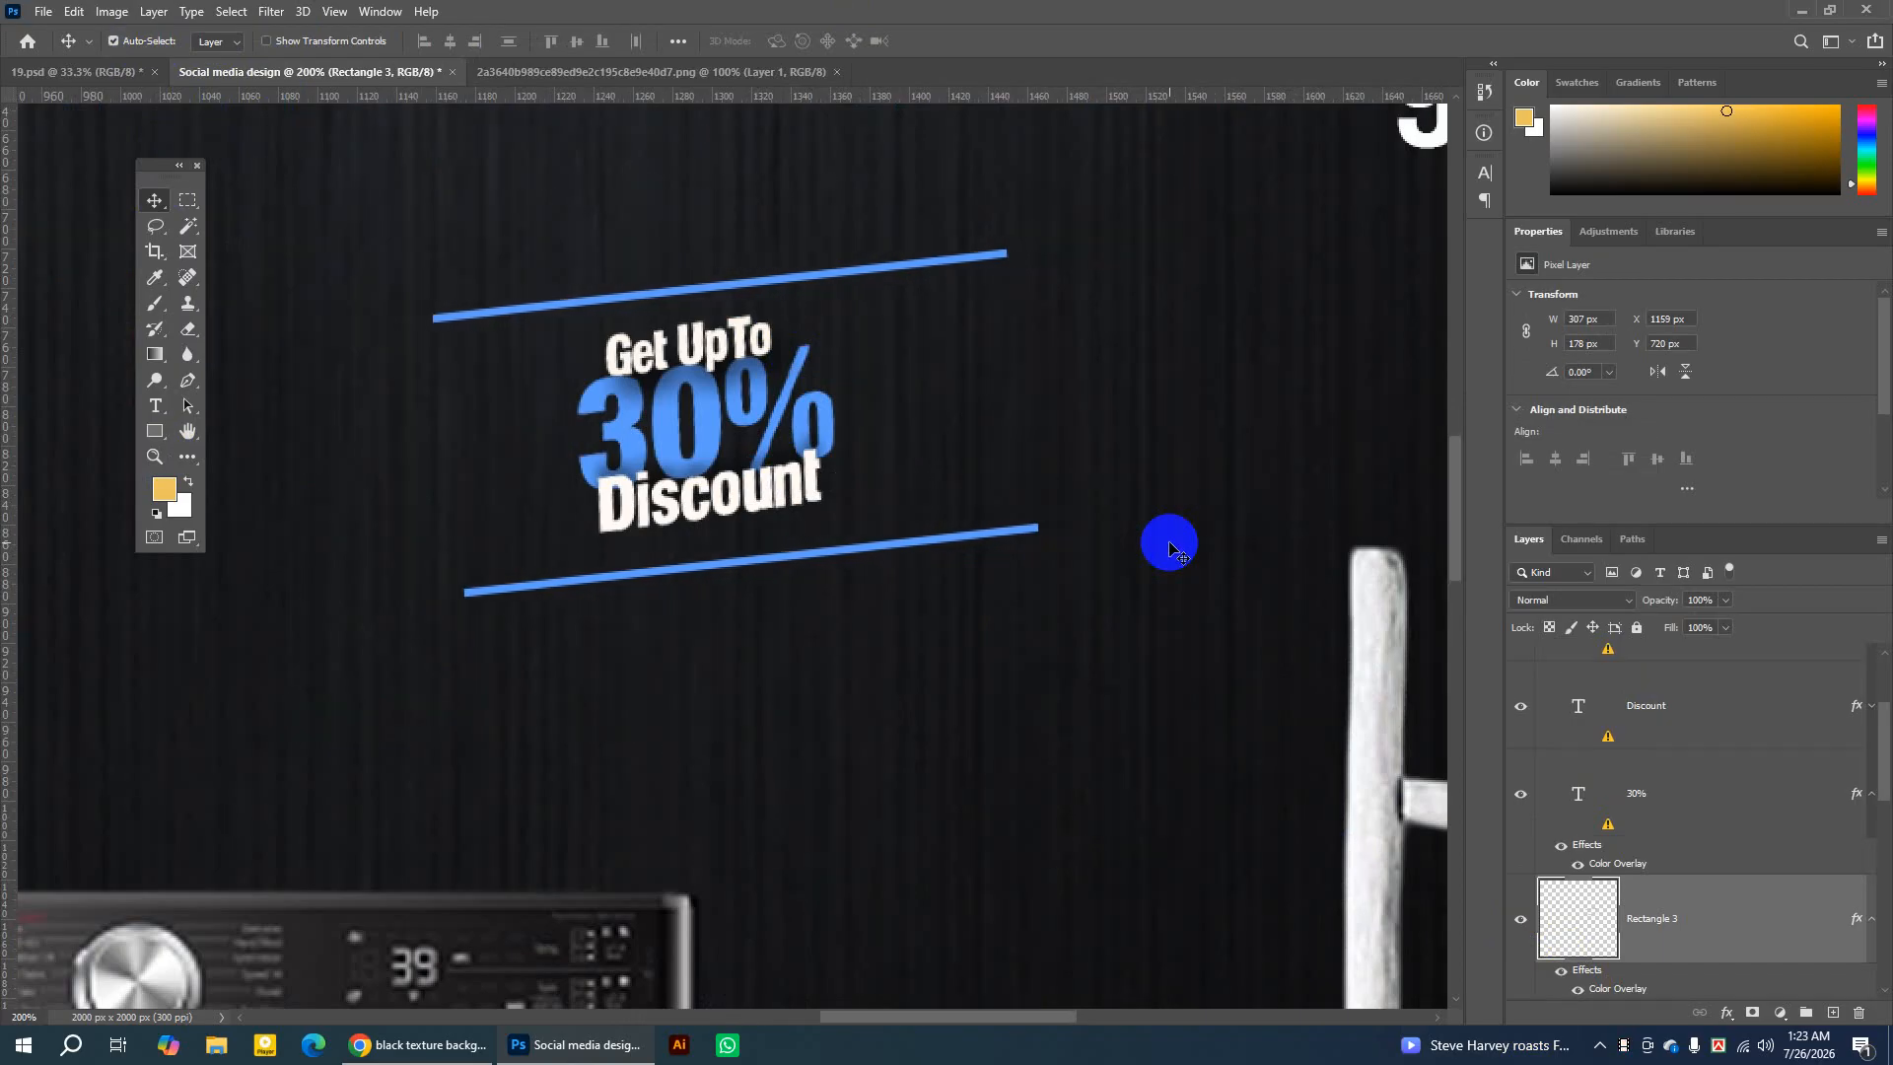
key("ctrl")
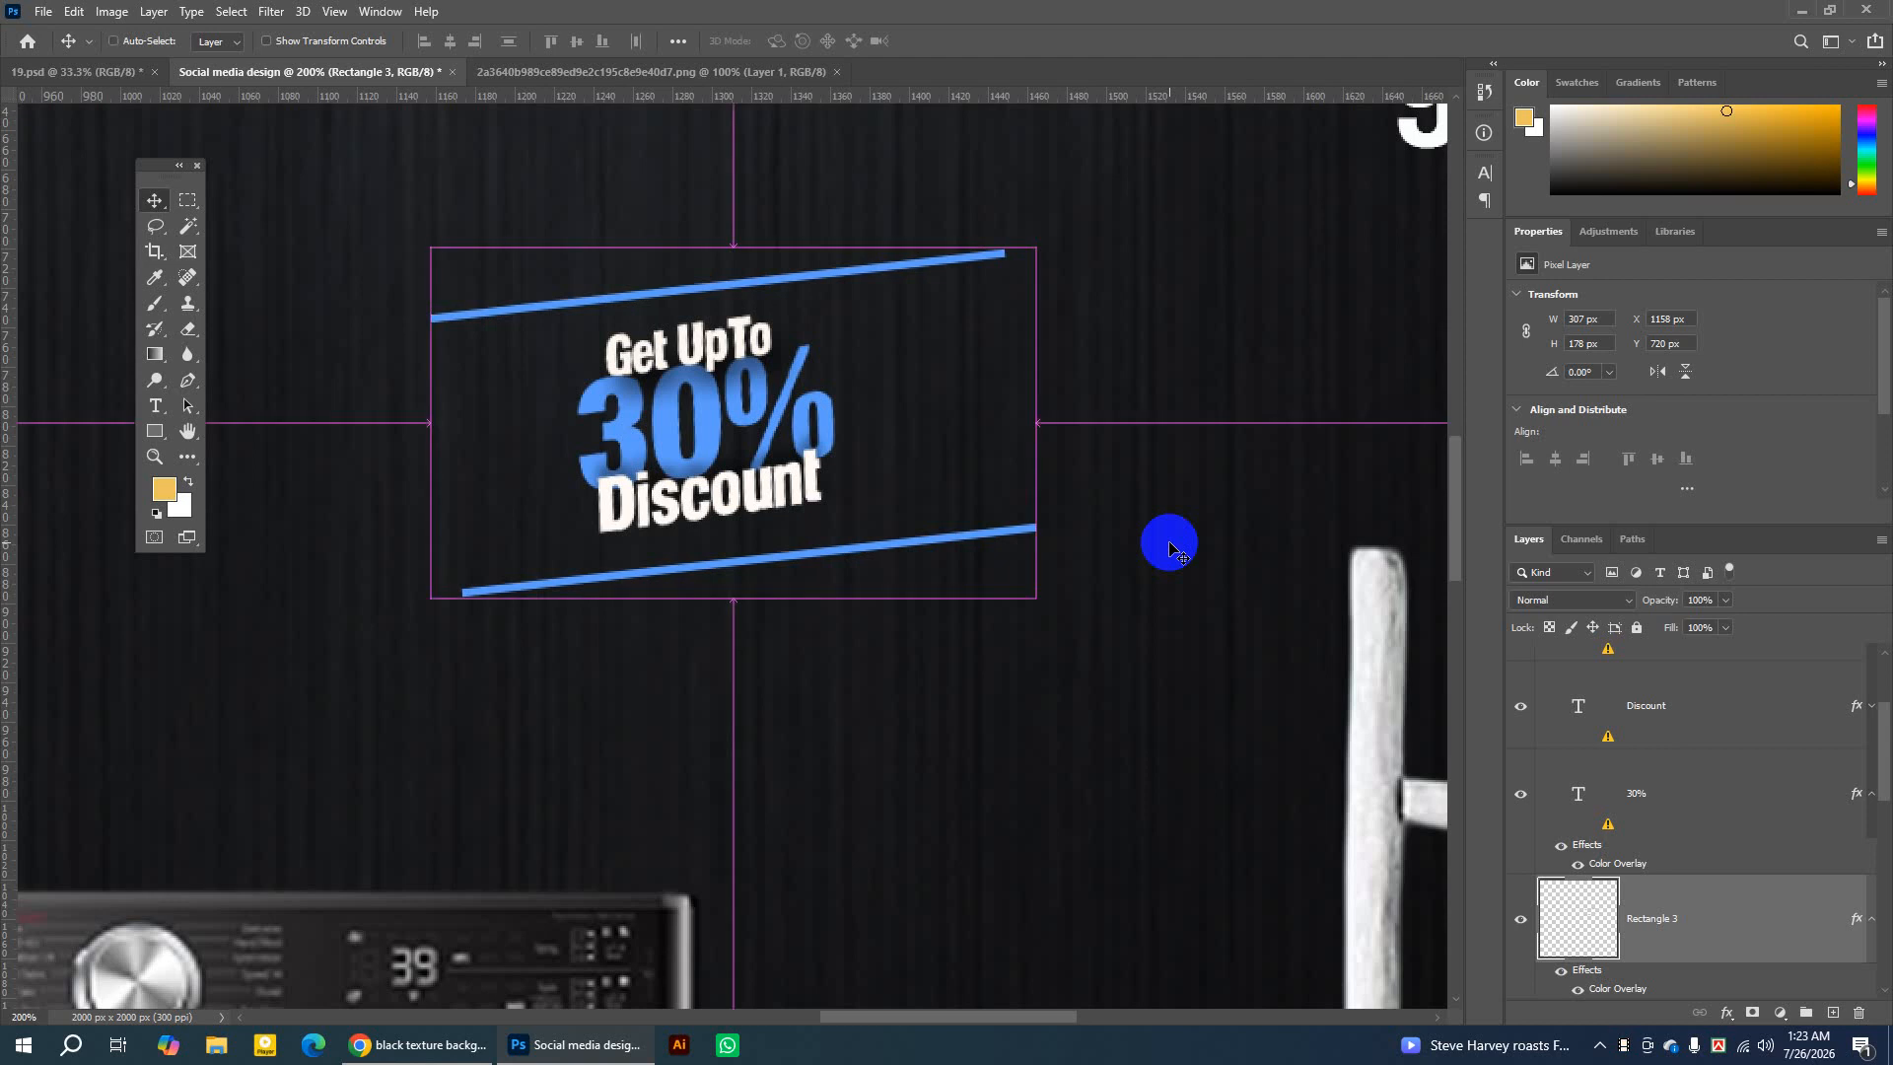
key("ctrl+minus")
key("ctrl+minus")
key("ctrl+minus")
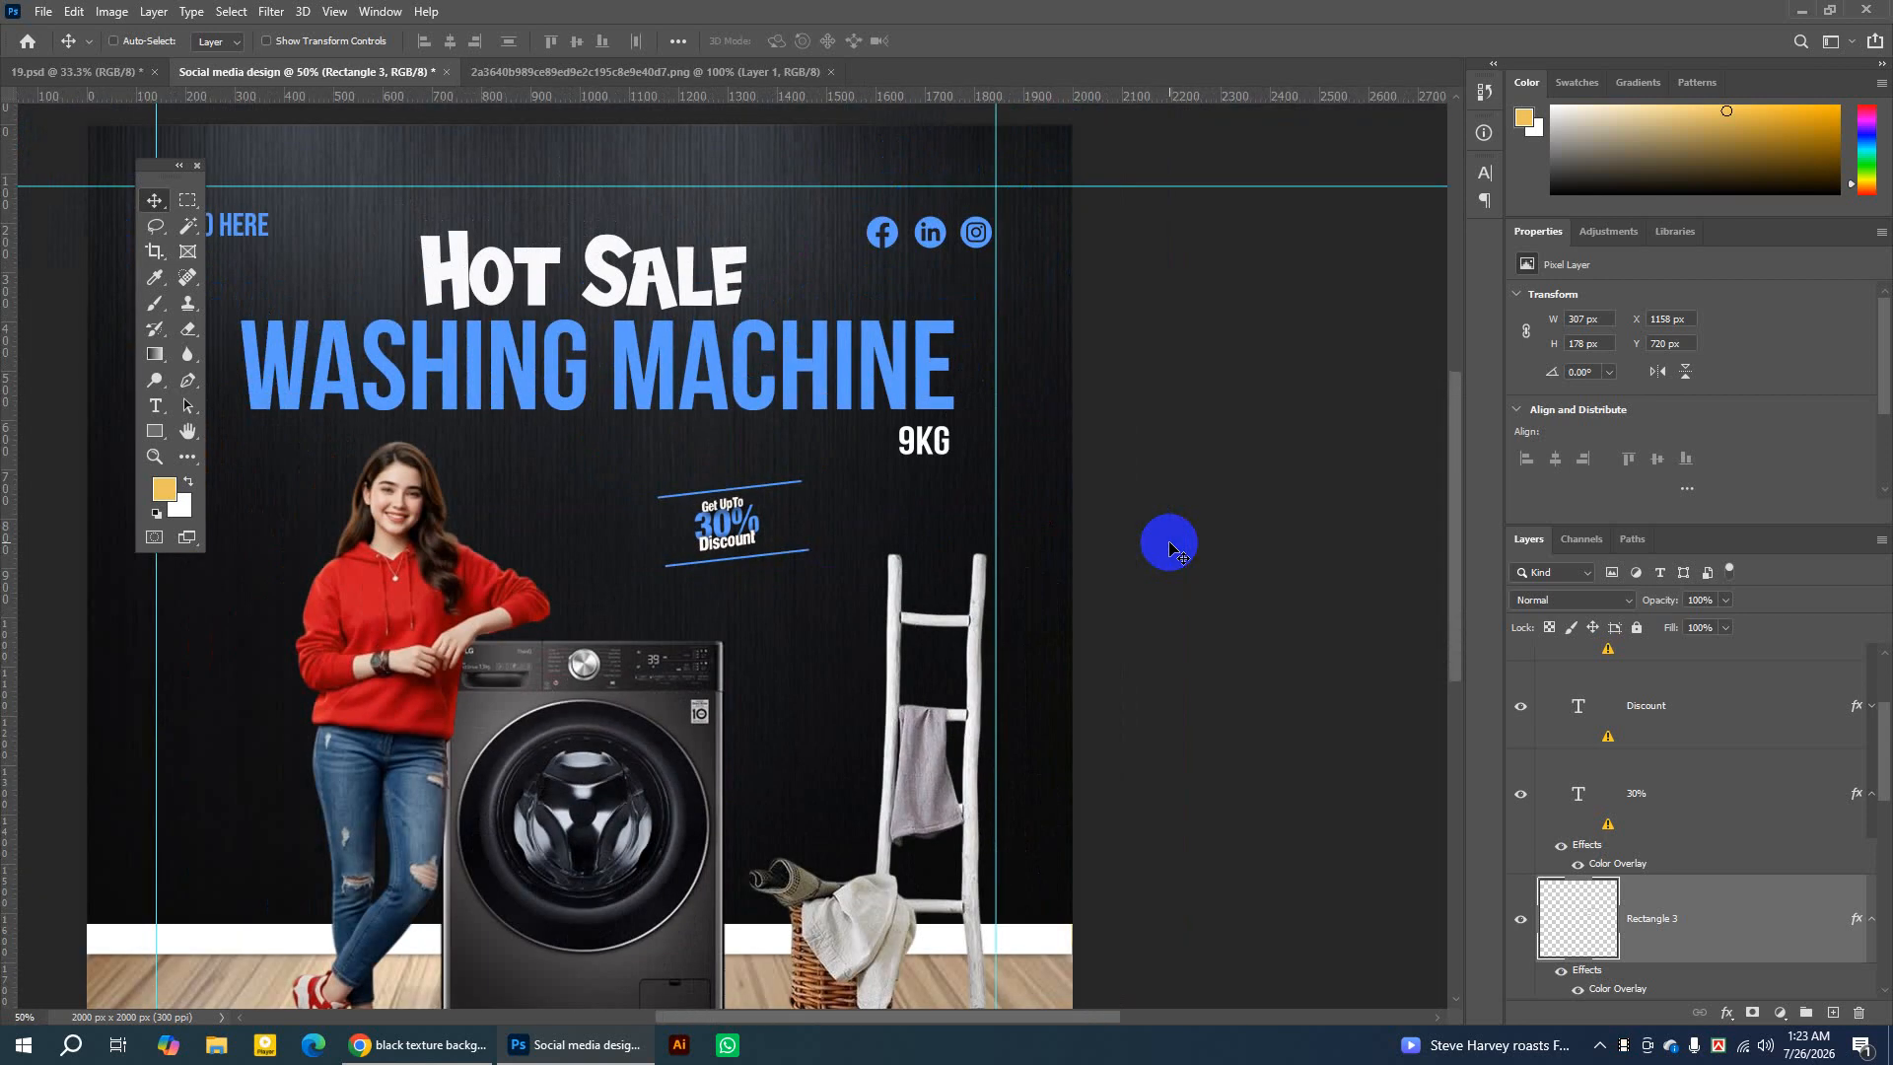
key("ctrl+minus")
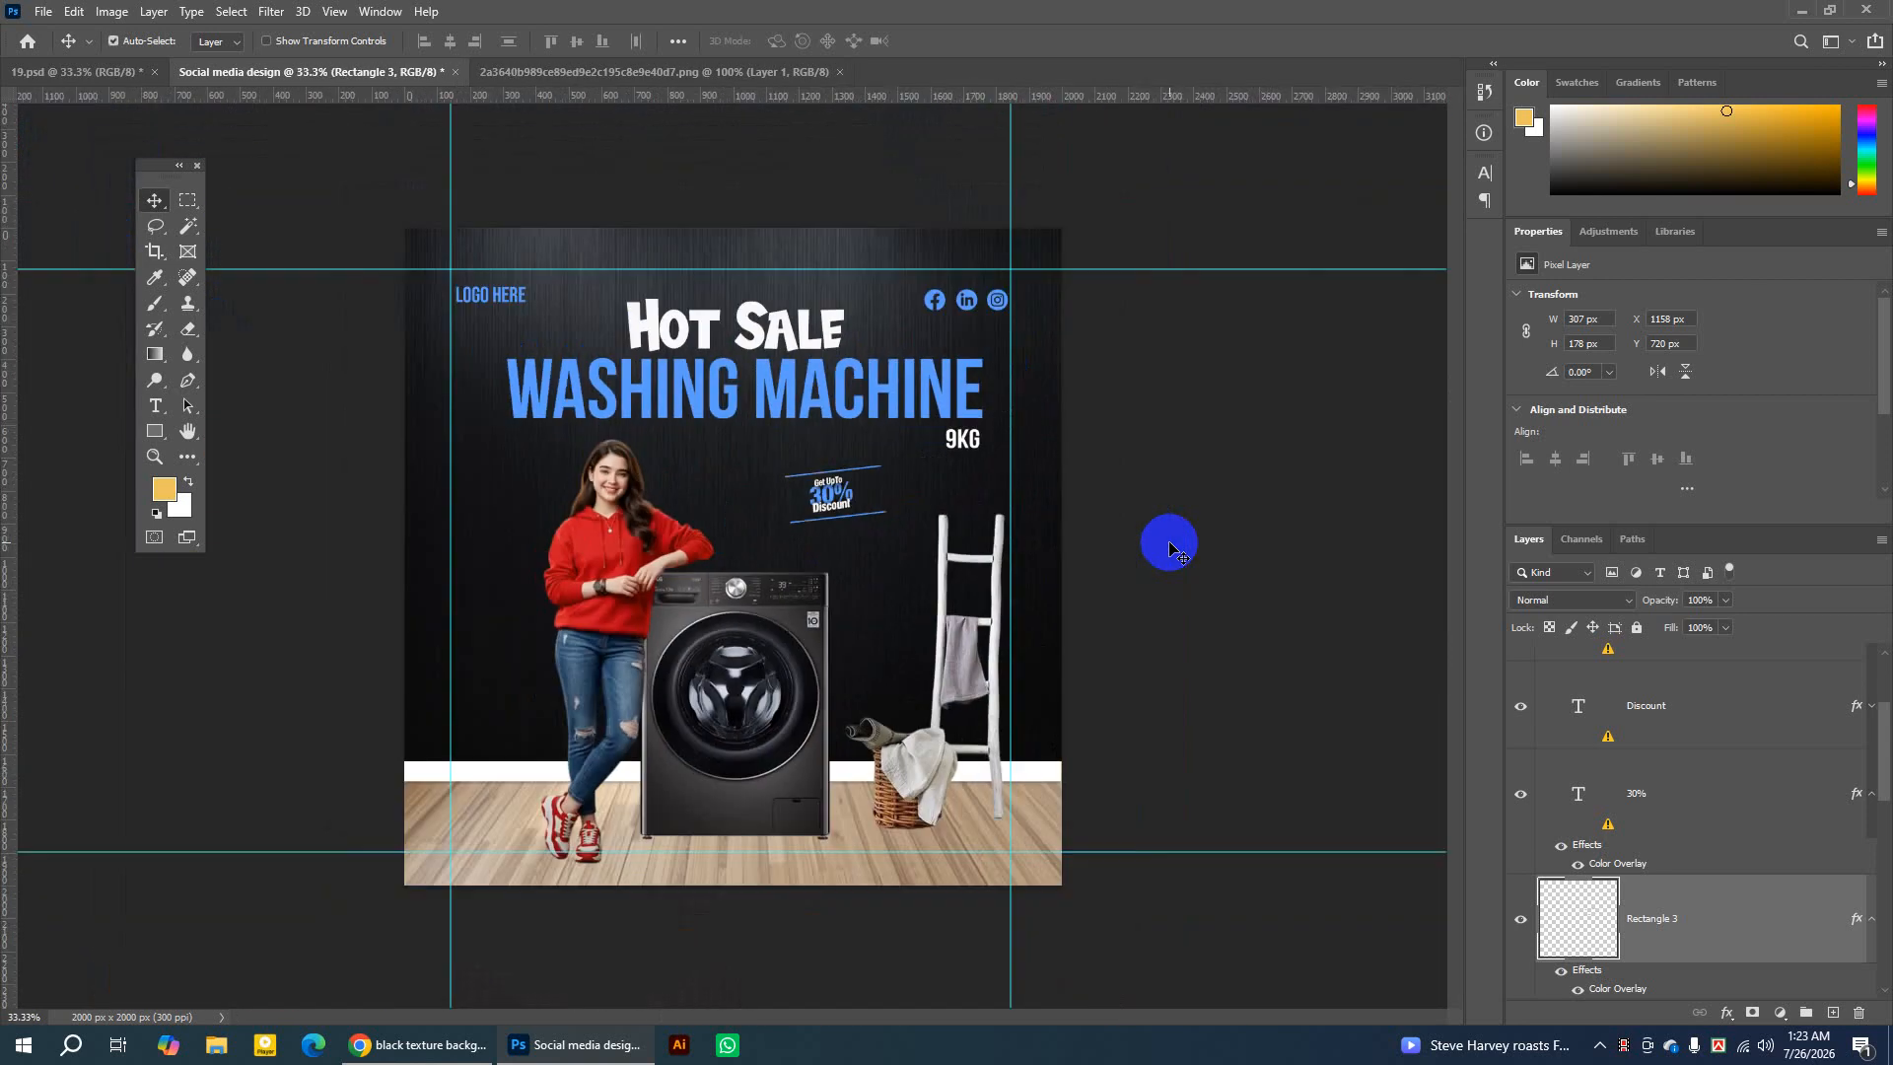
Duplicate the potted plant layer from 19.psd into the Social media design document and shift it slightly outward and down beside the woman.
left_click(106, 79)
left_click(494, 687)
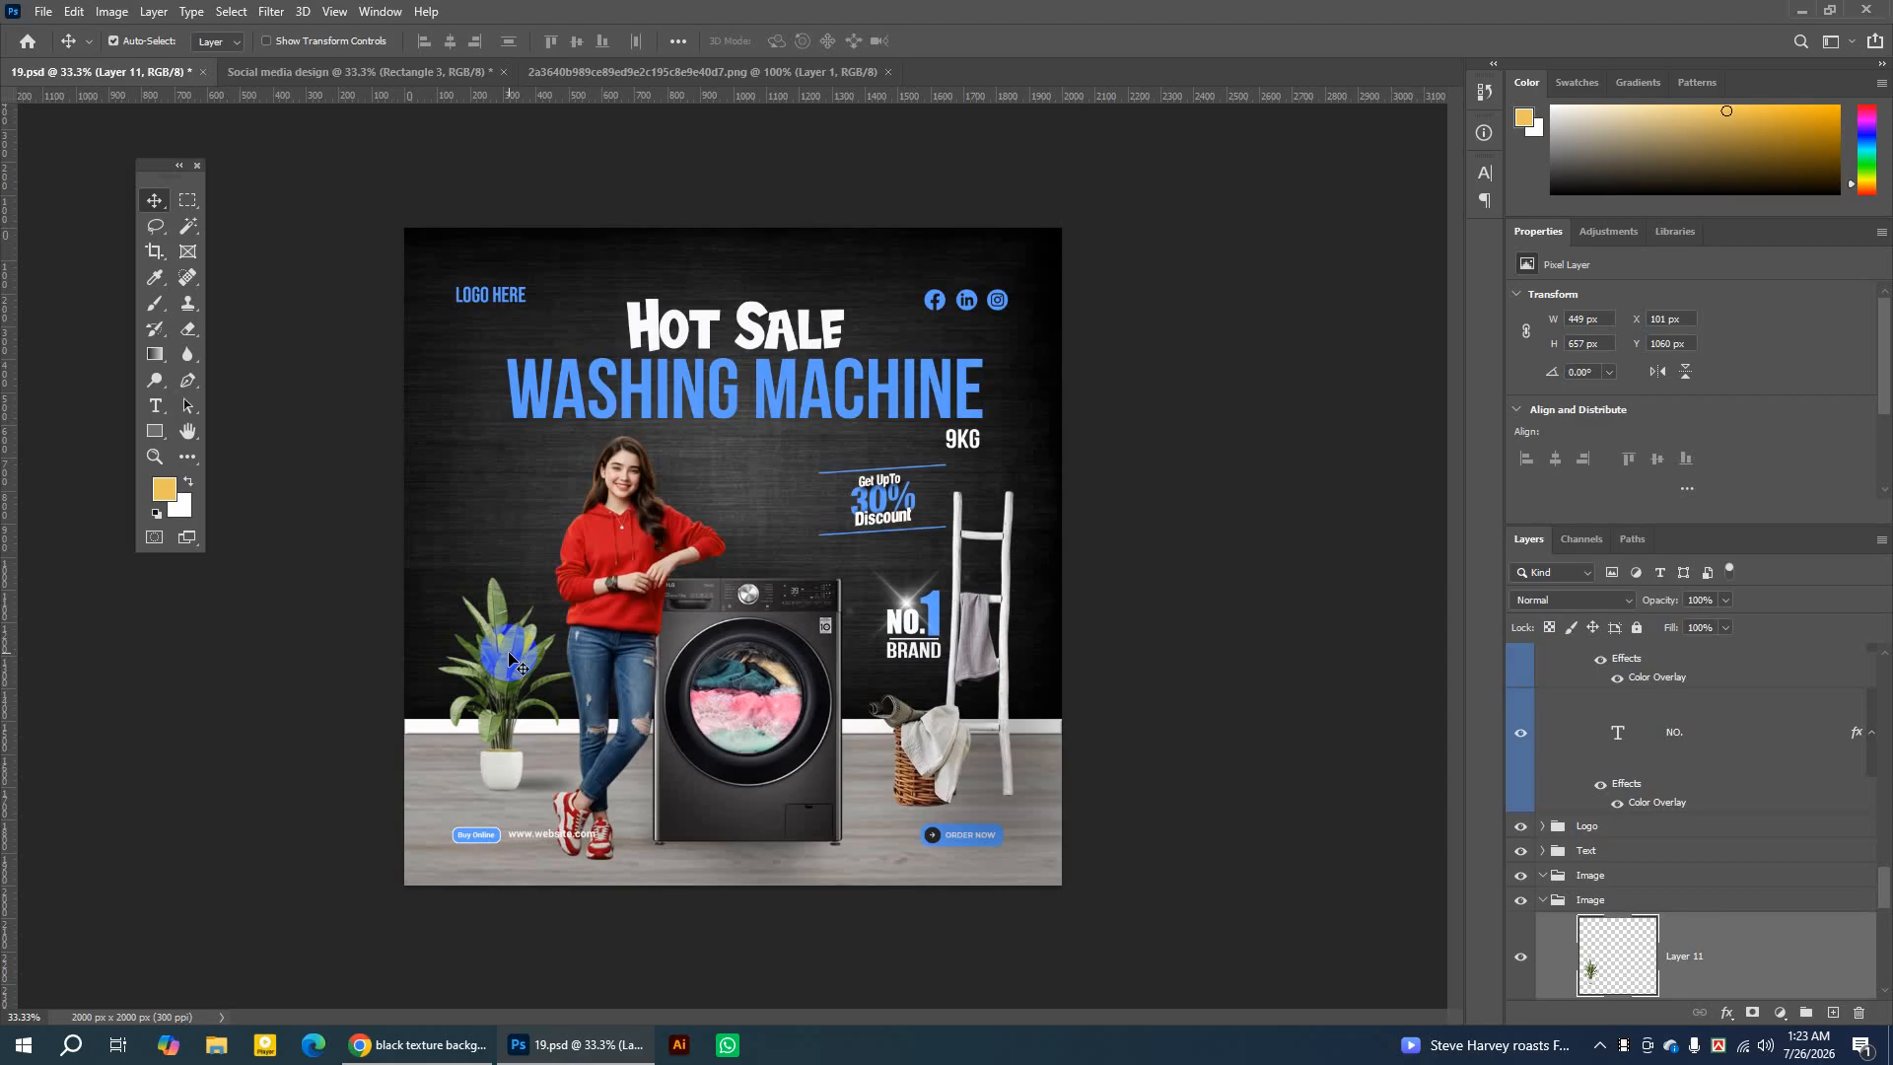
left_click_drag(509, 657, 496, 661)
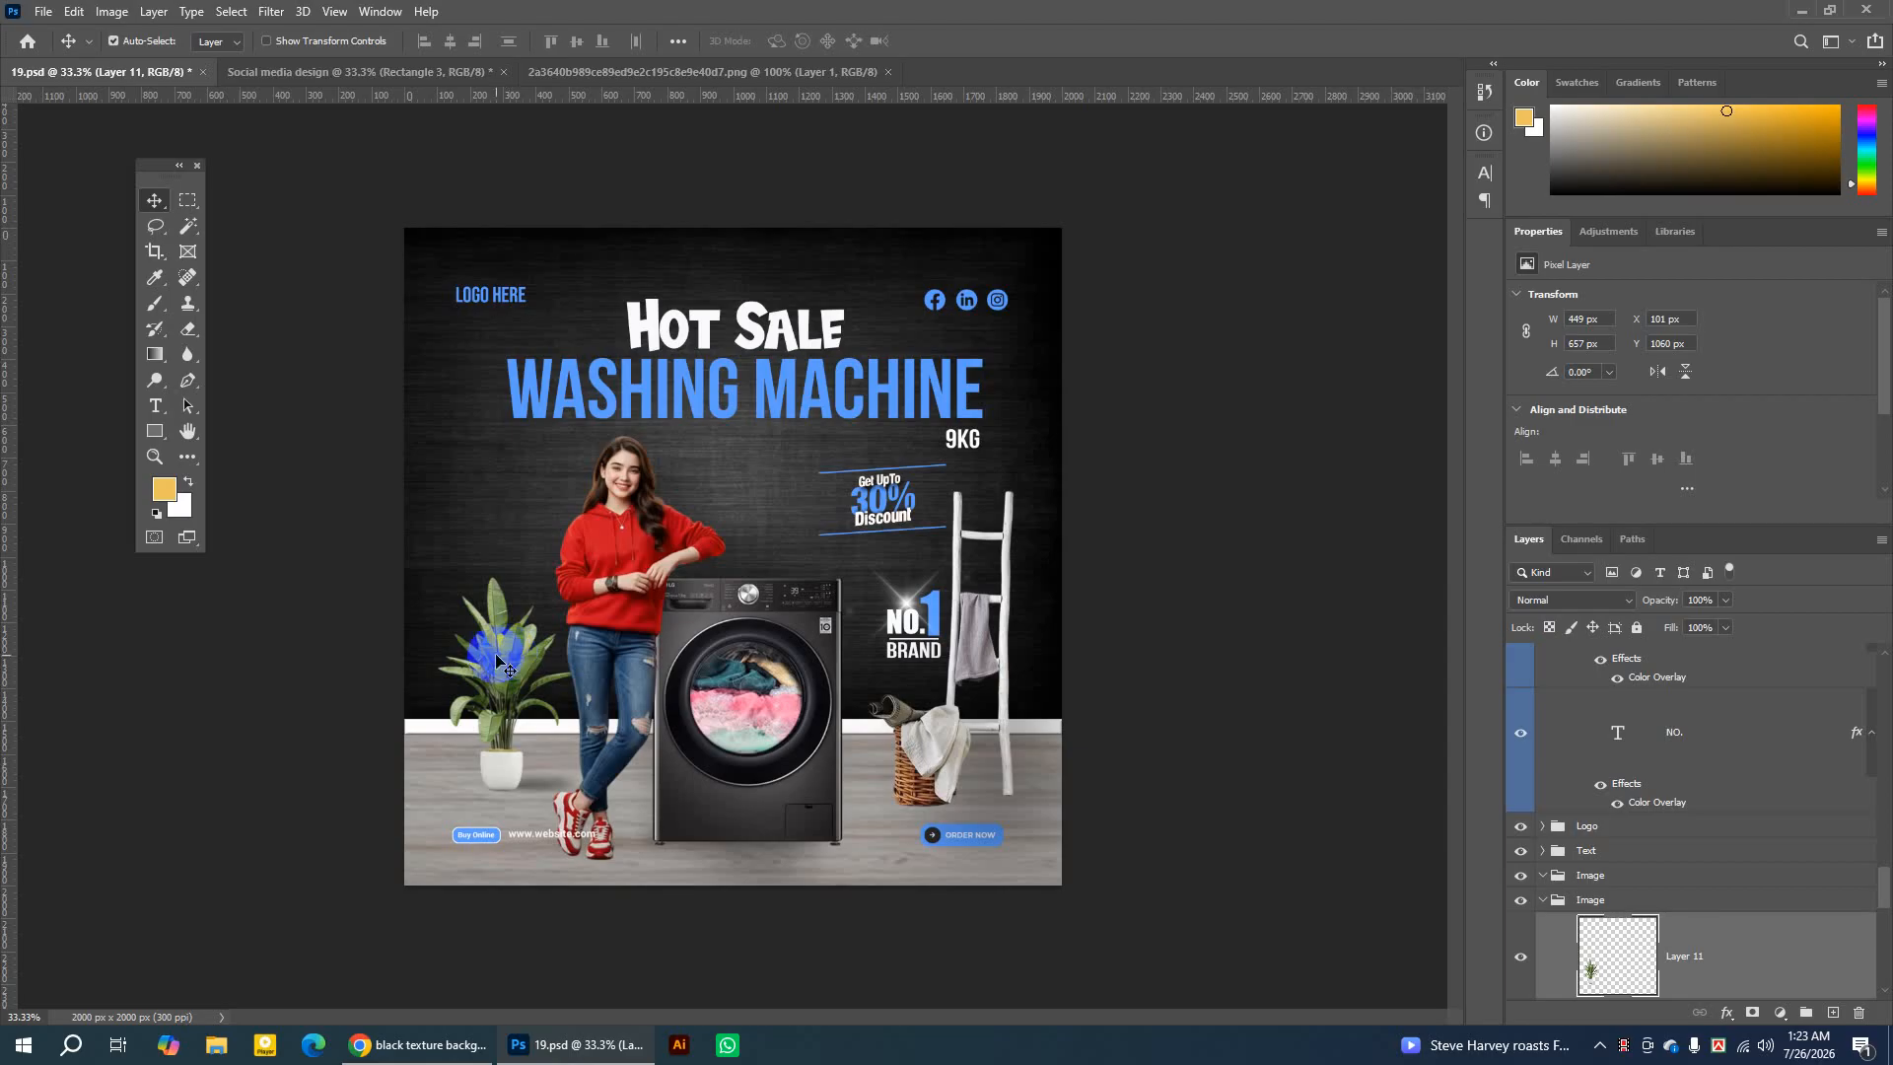
right_click(1721, 954)
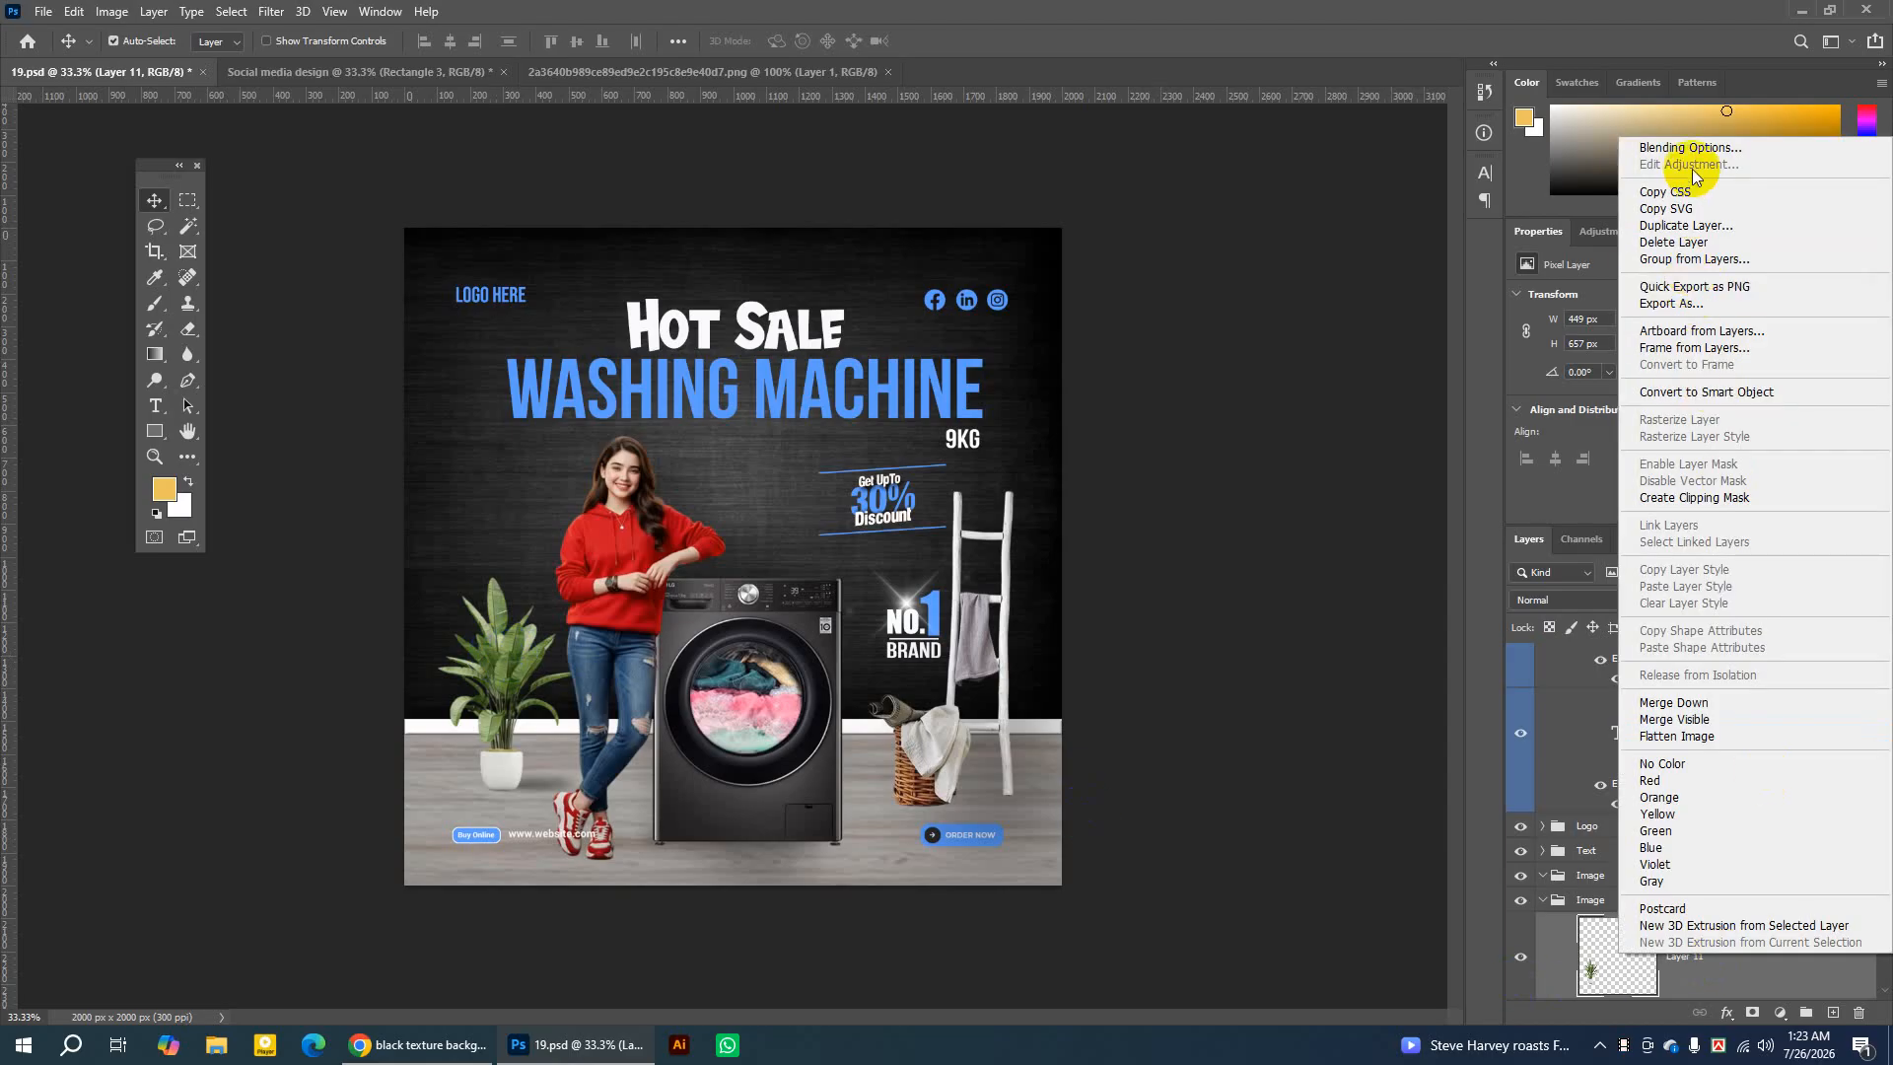
left_click(1684, 226)
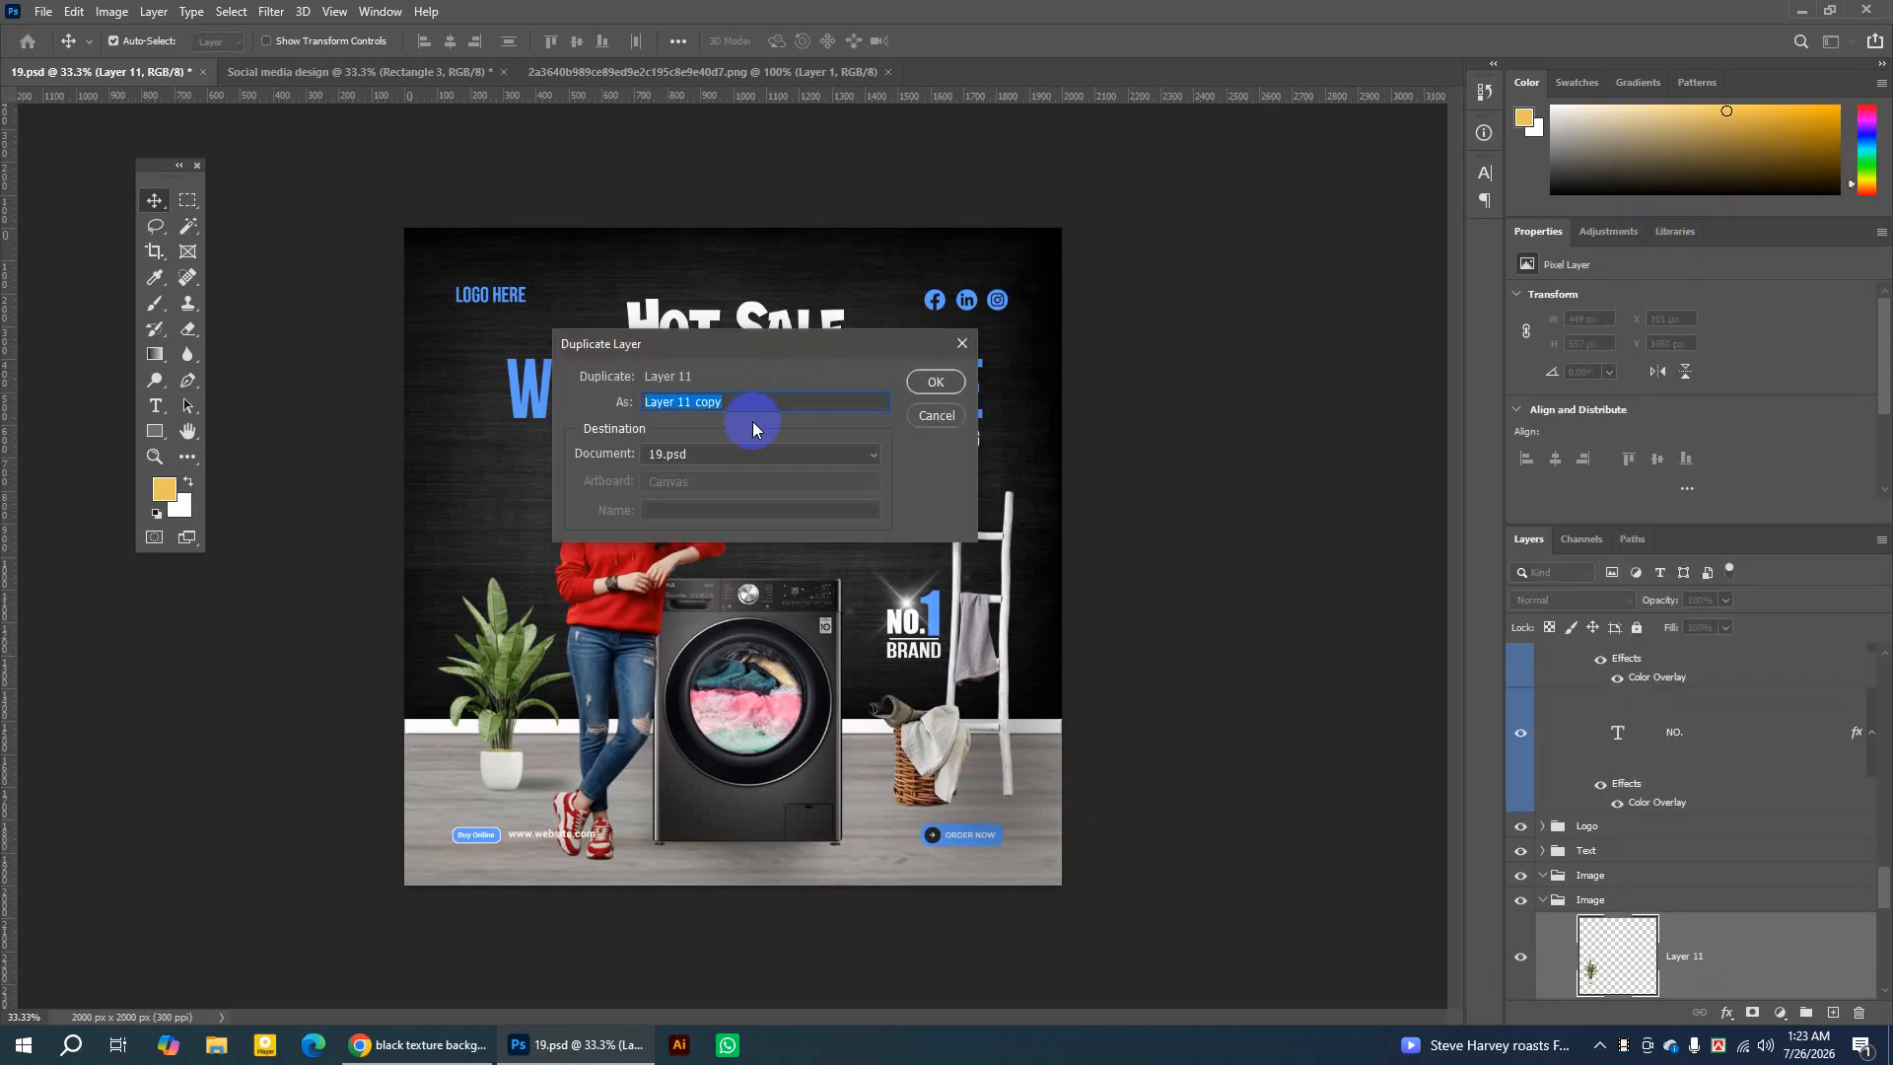
left_click(740, 453)
left_click(695, 489)
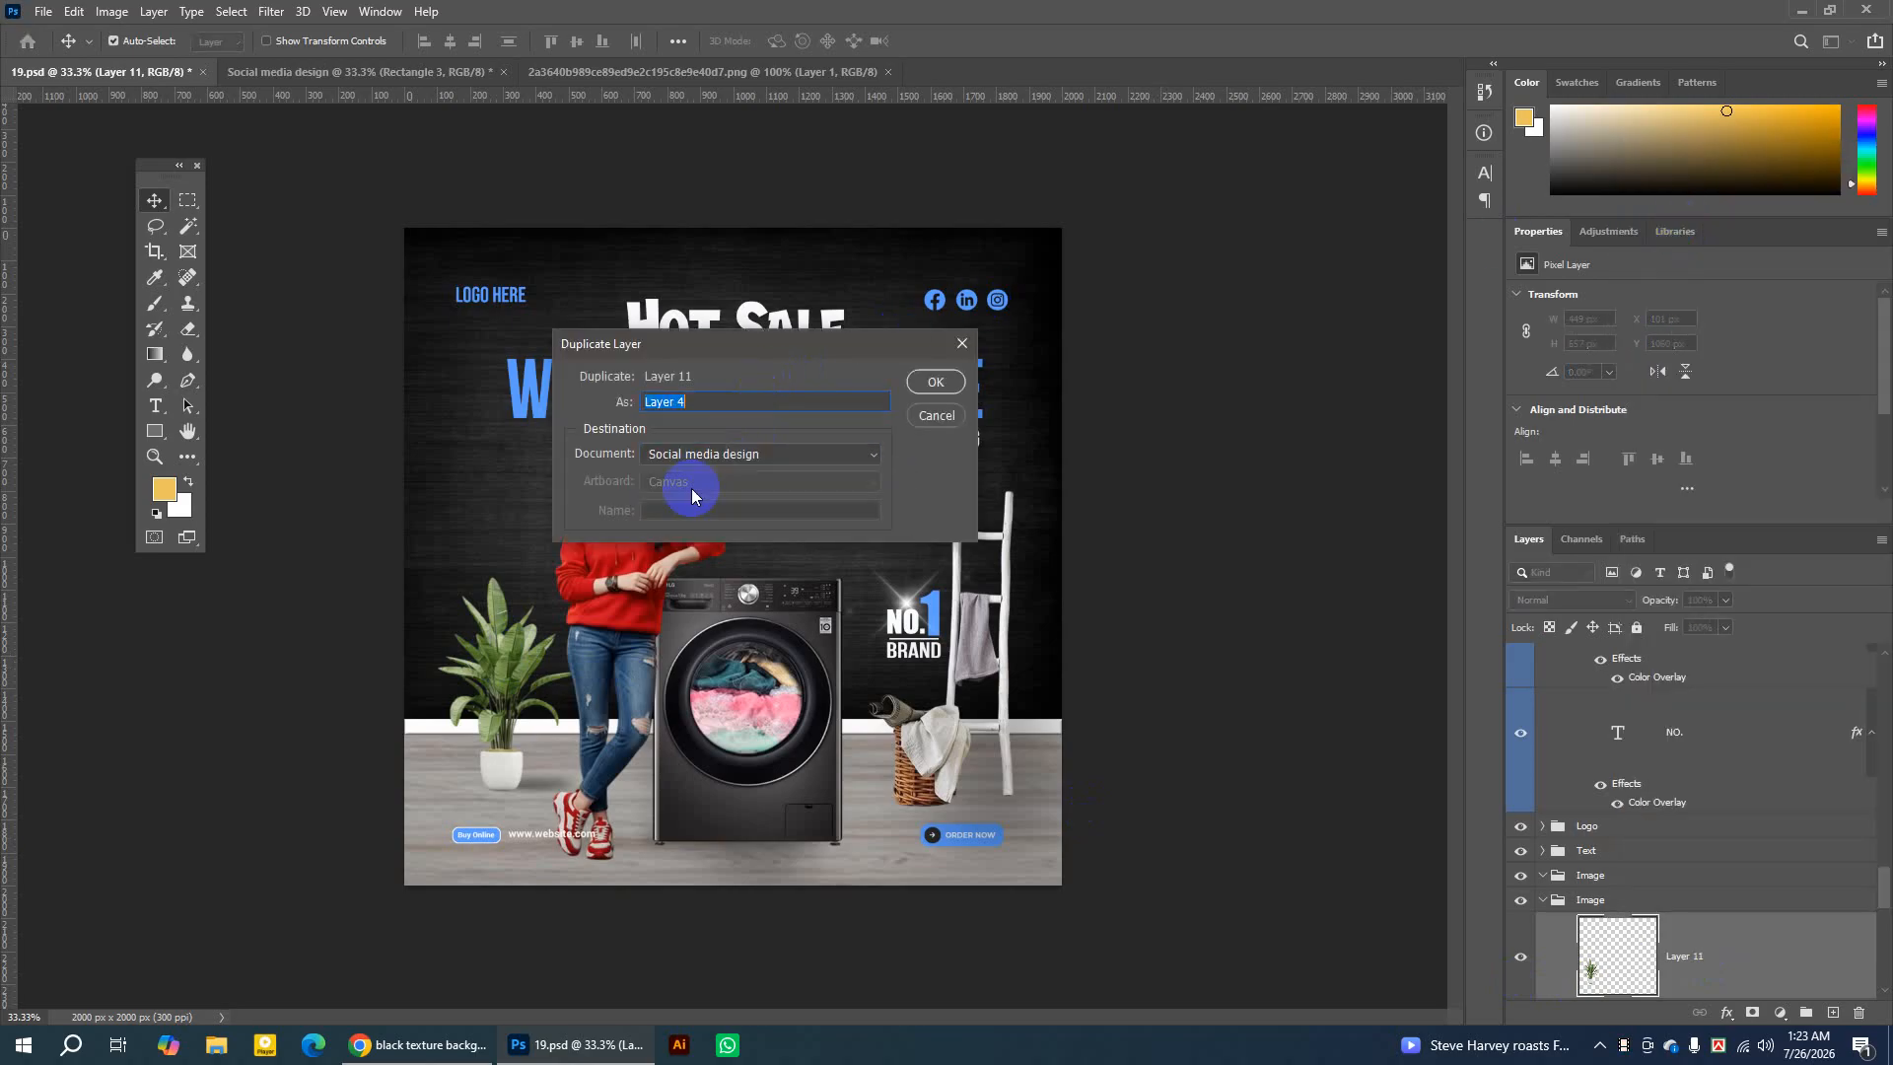
left_click(932, 384)
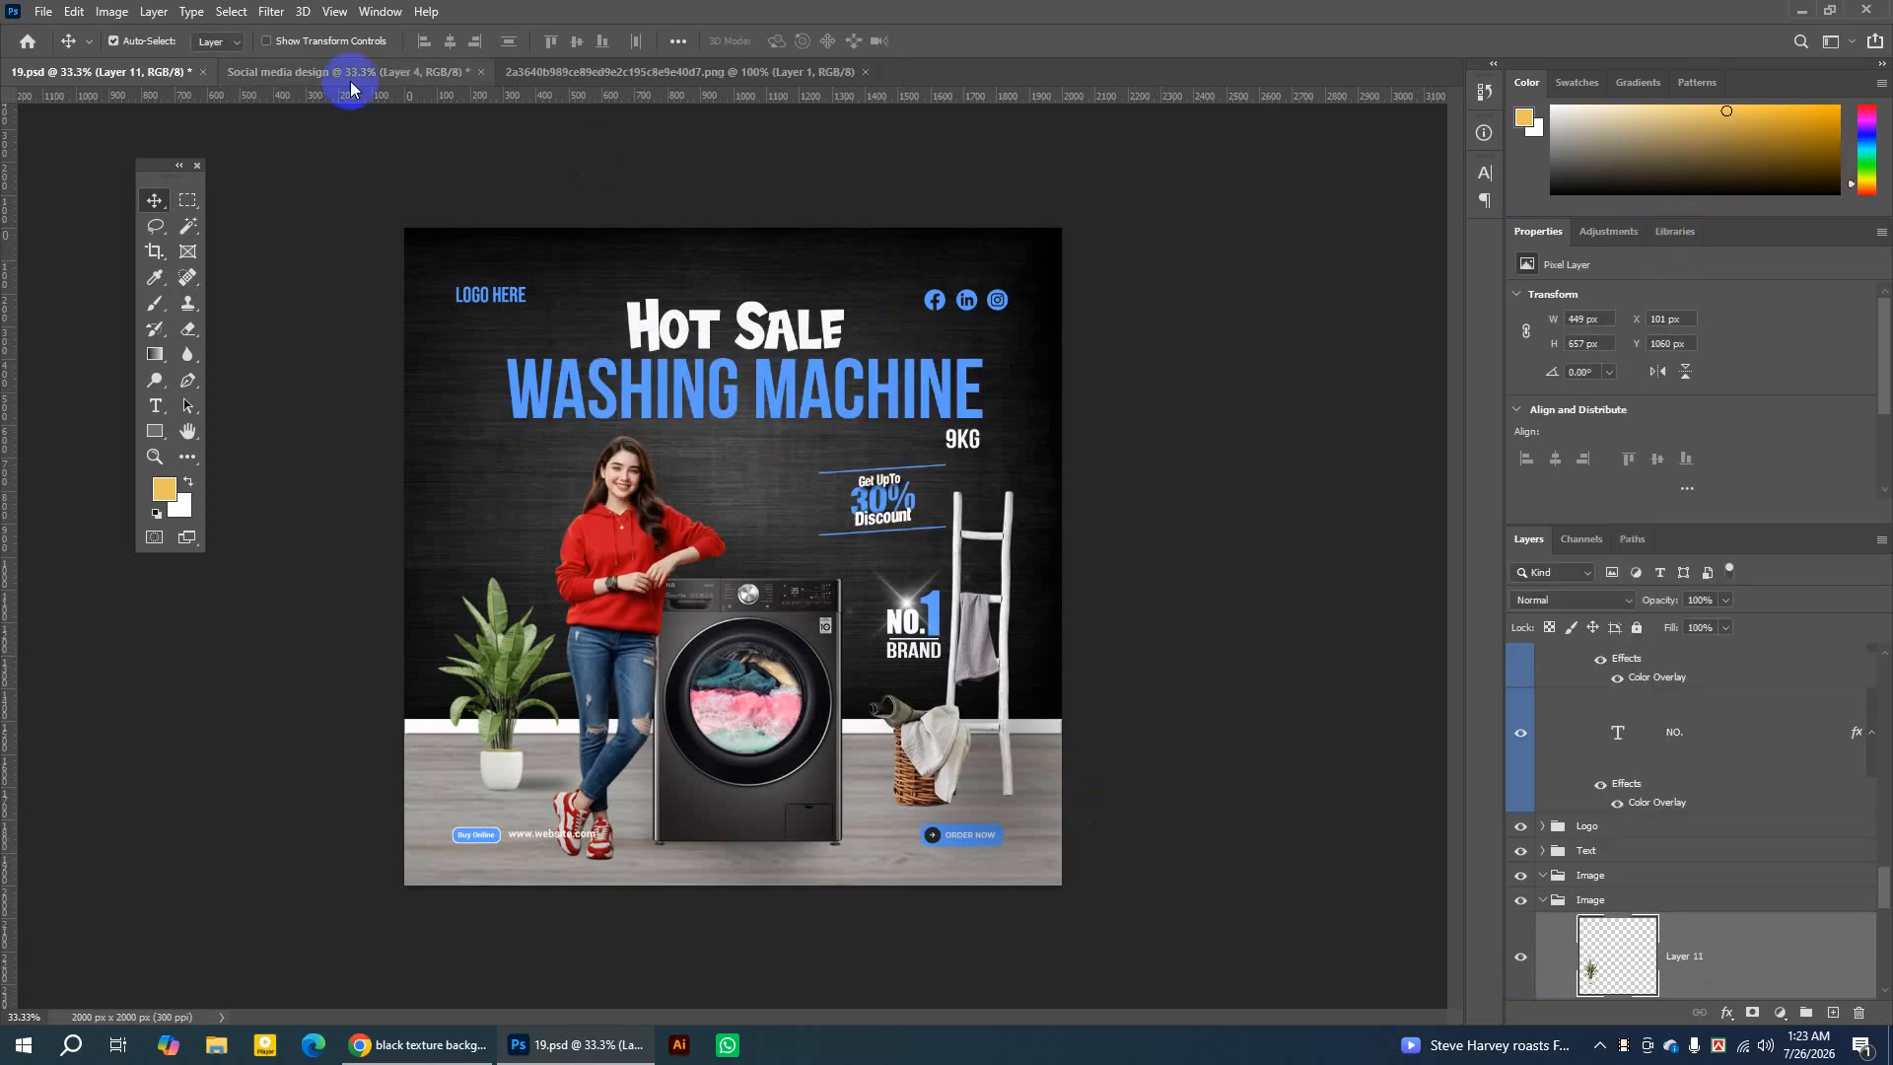
left_click(279, 76)
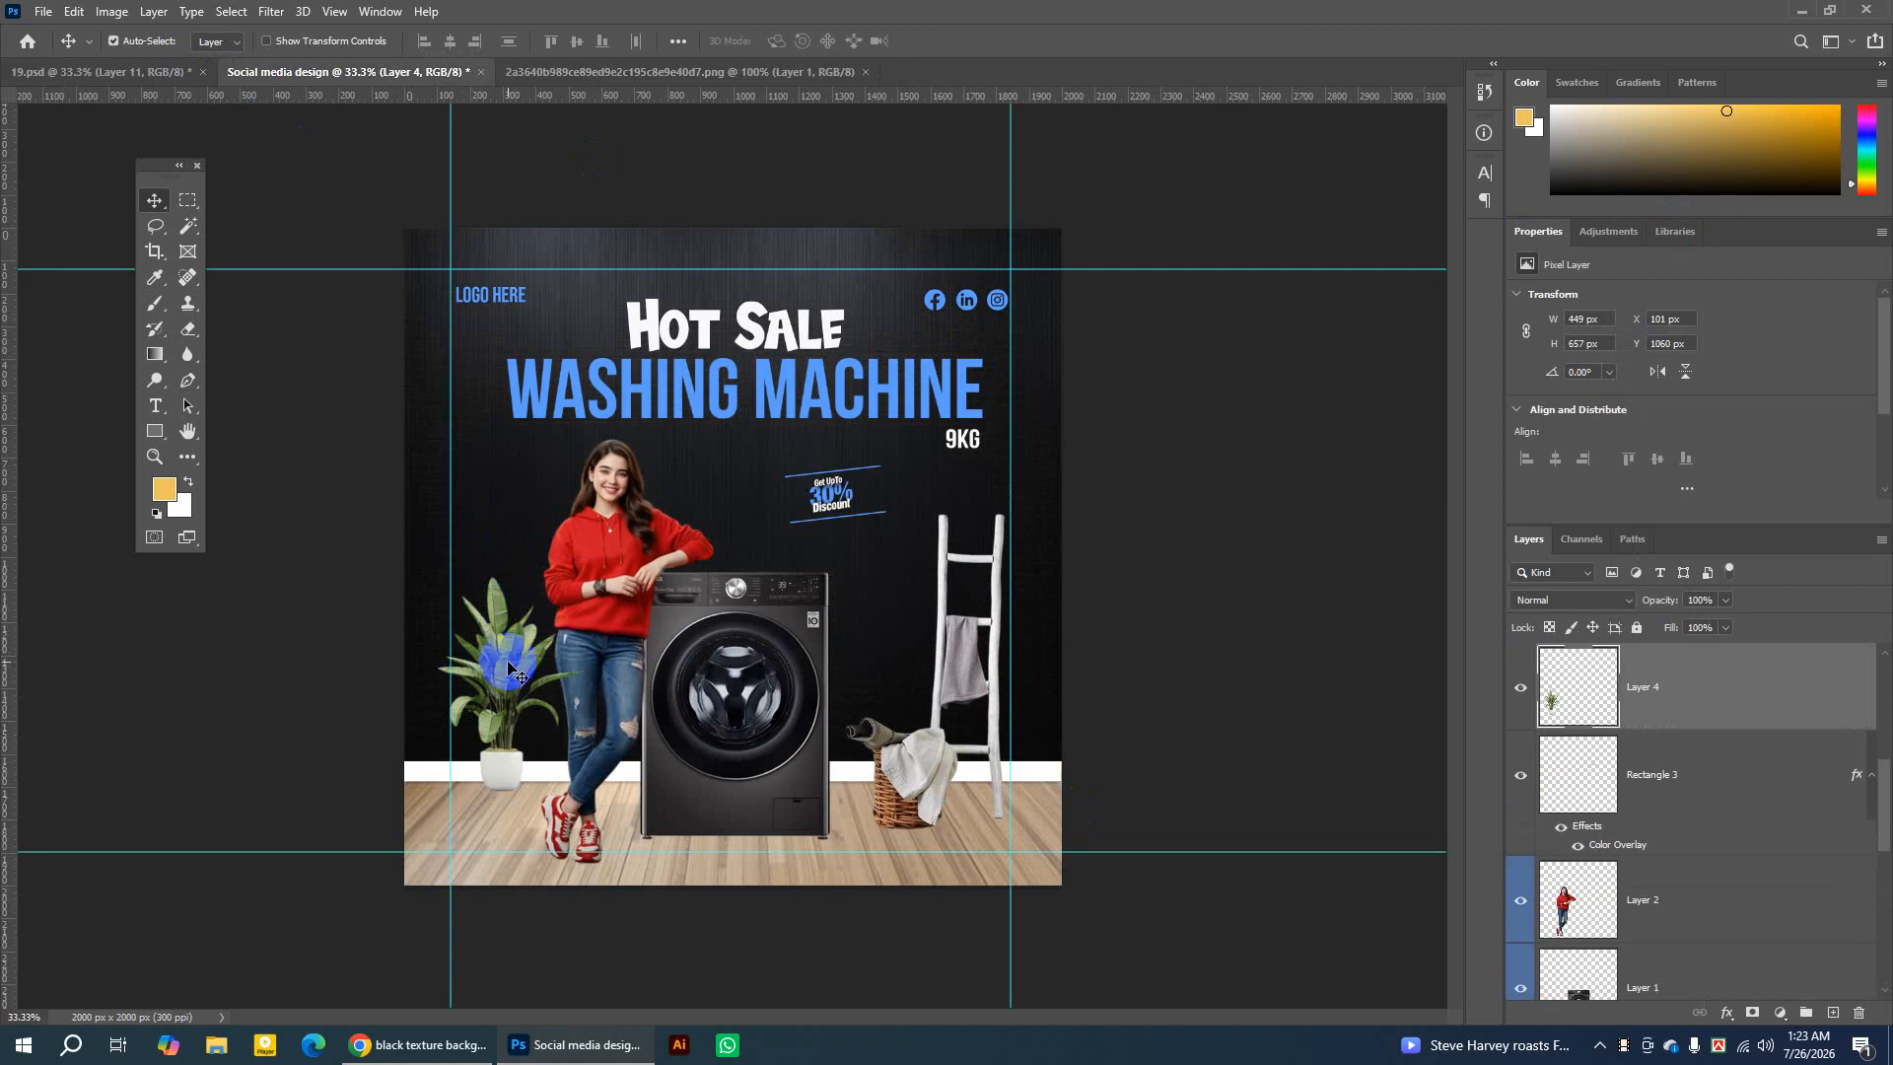
mouse_move(508, 664)
left_mouse_down()
mouse_move(510, 684)
mouse_move(528, 668)
mouse_move(501, 696)
mouse_move(483, 676)
left_mouse_up()
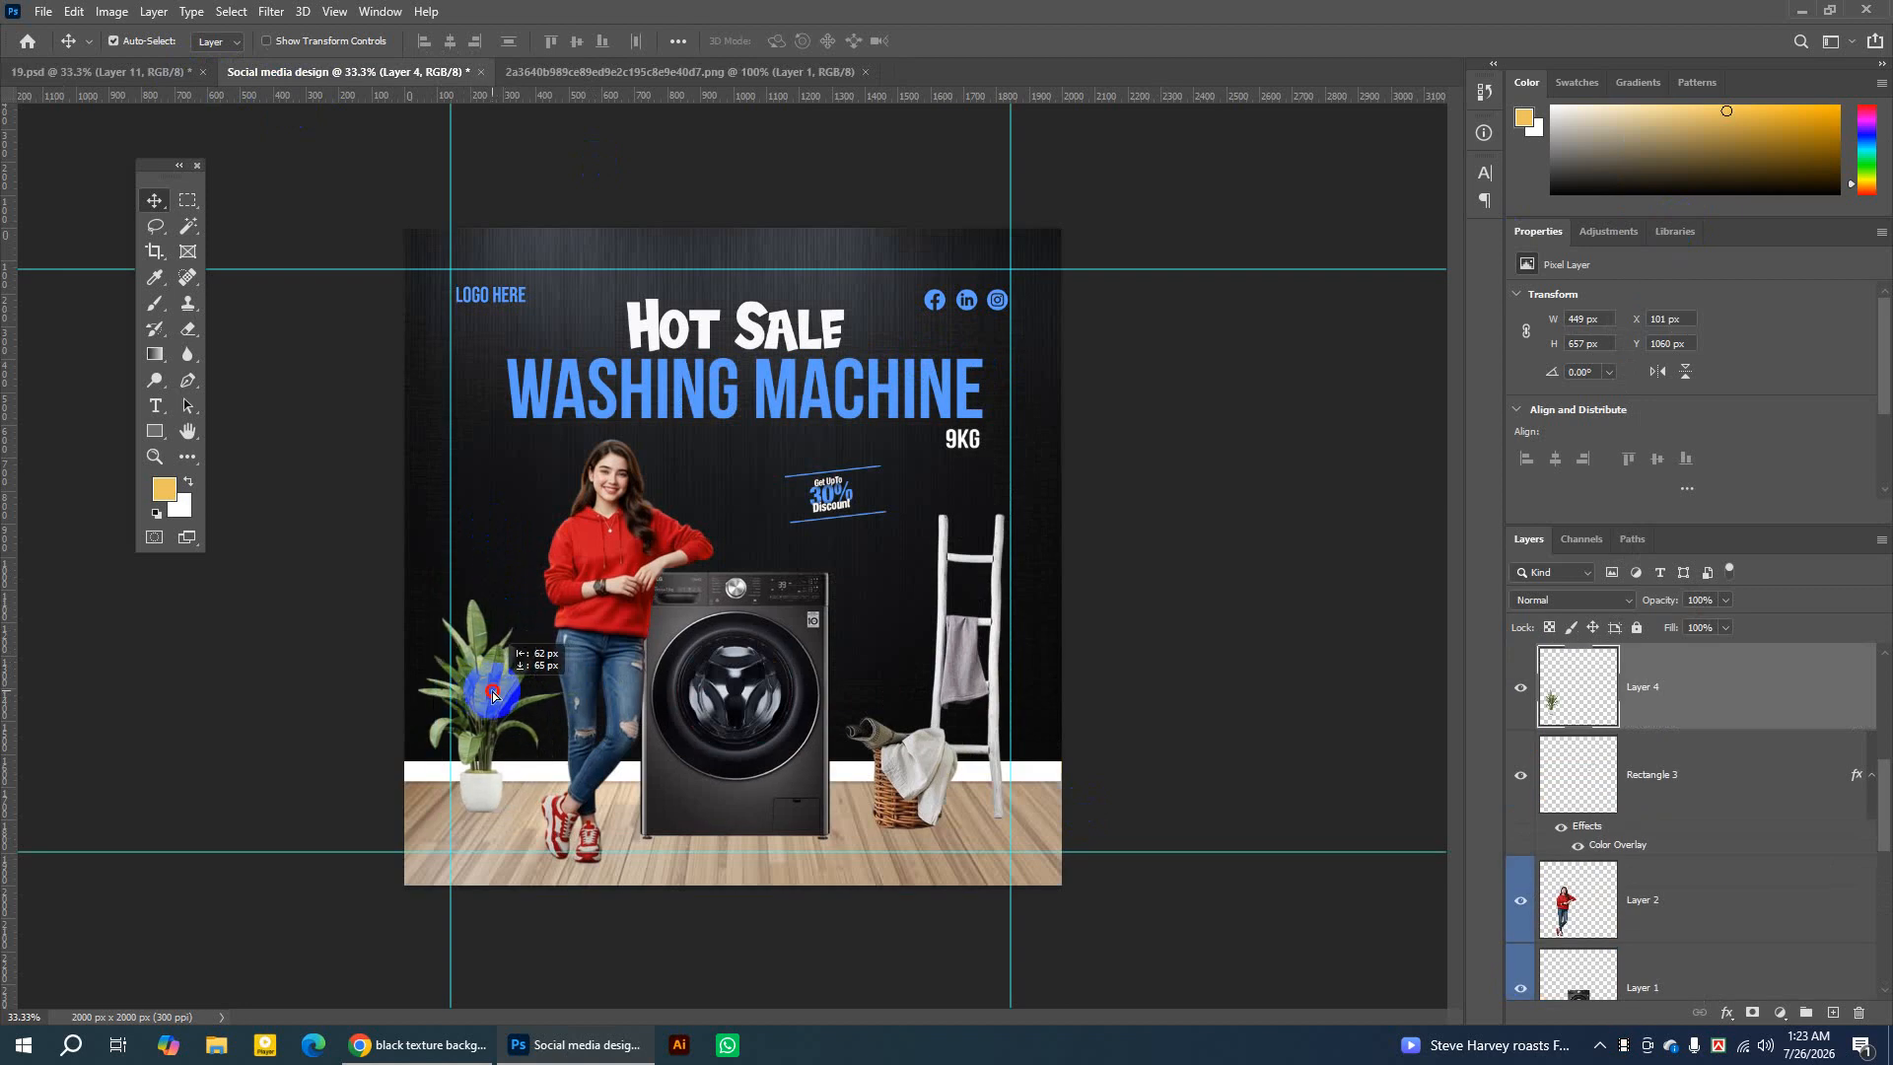
Shift the washing machine to about X 745 px and the woman to about X 441 px, toward the ladder.
left_click_drag(775, 636, 785, 632)
left_click_drag(610, 587, 621, 587)
key("Right")
key("Right")
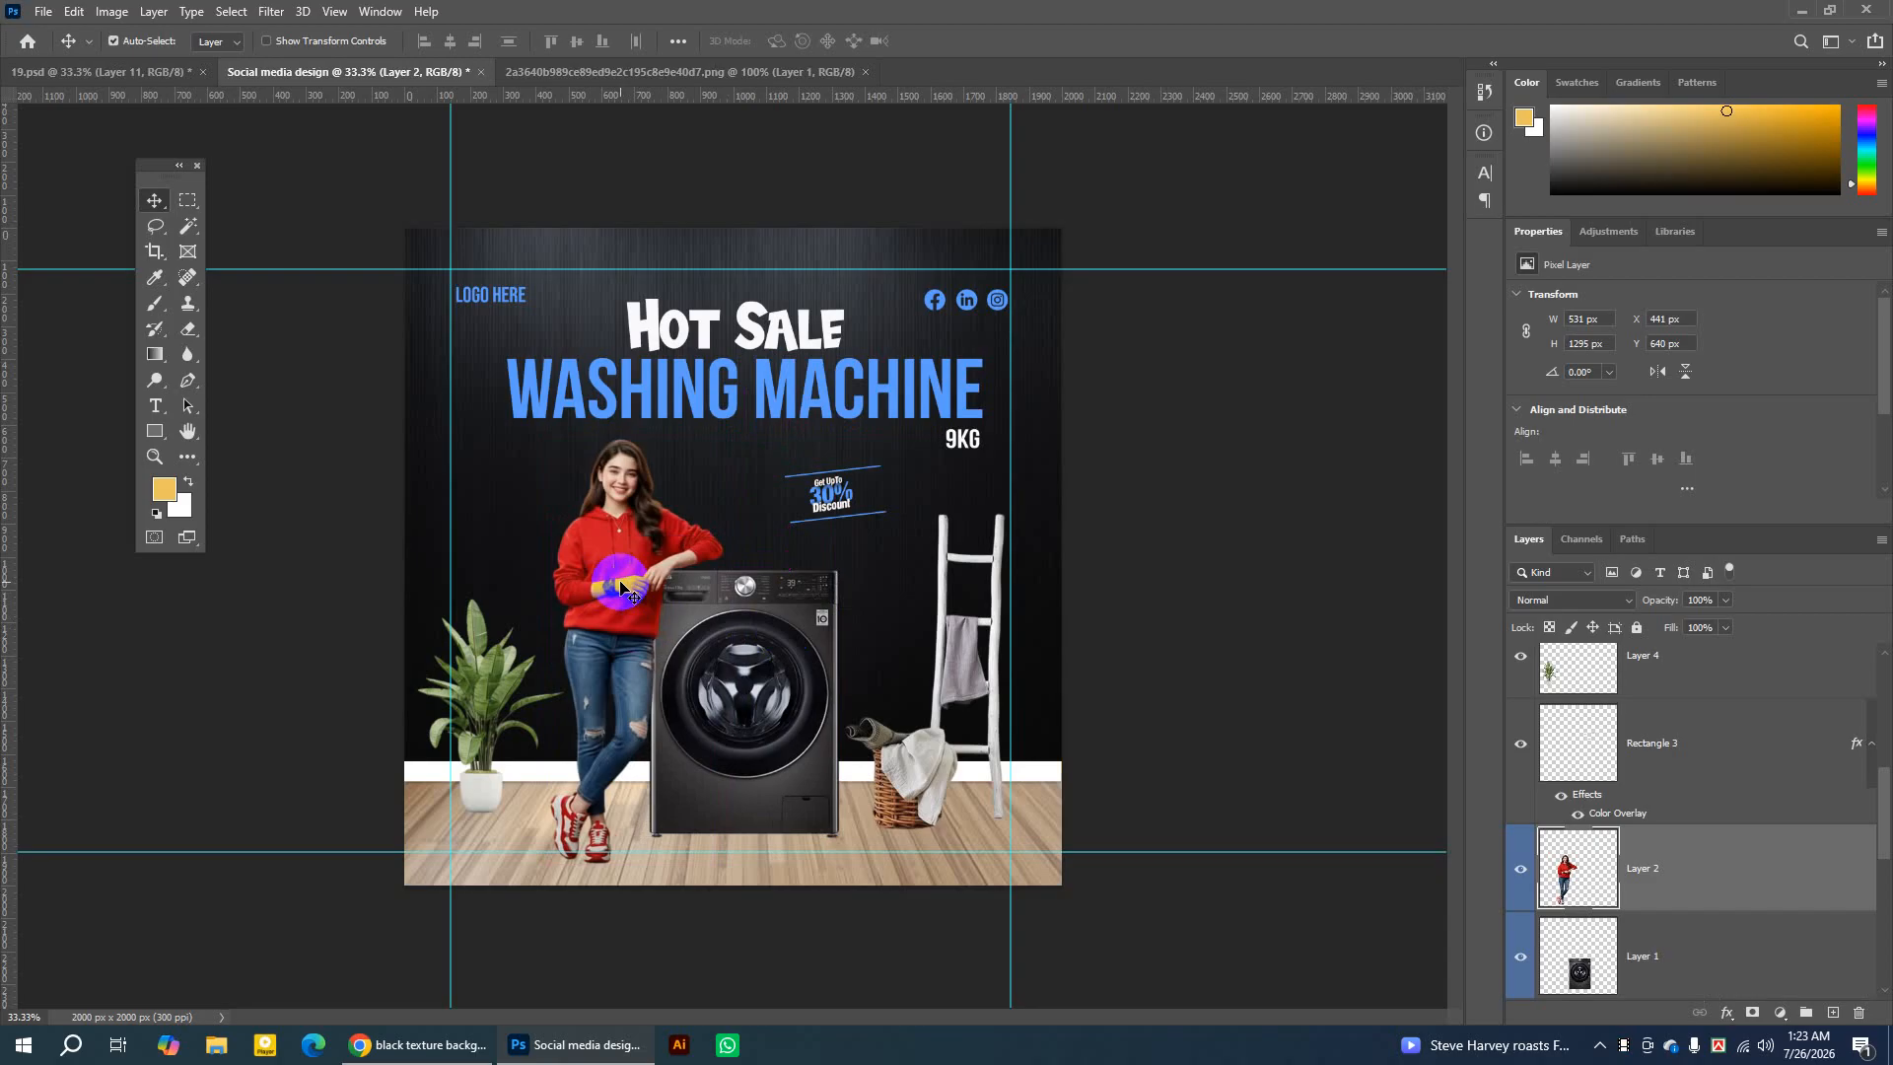
Create a new empty layer directly beneath the washing machine's layer, Layer 1.
left_click(723, 738)
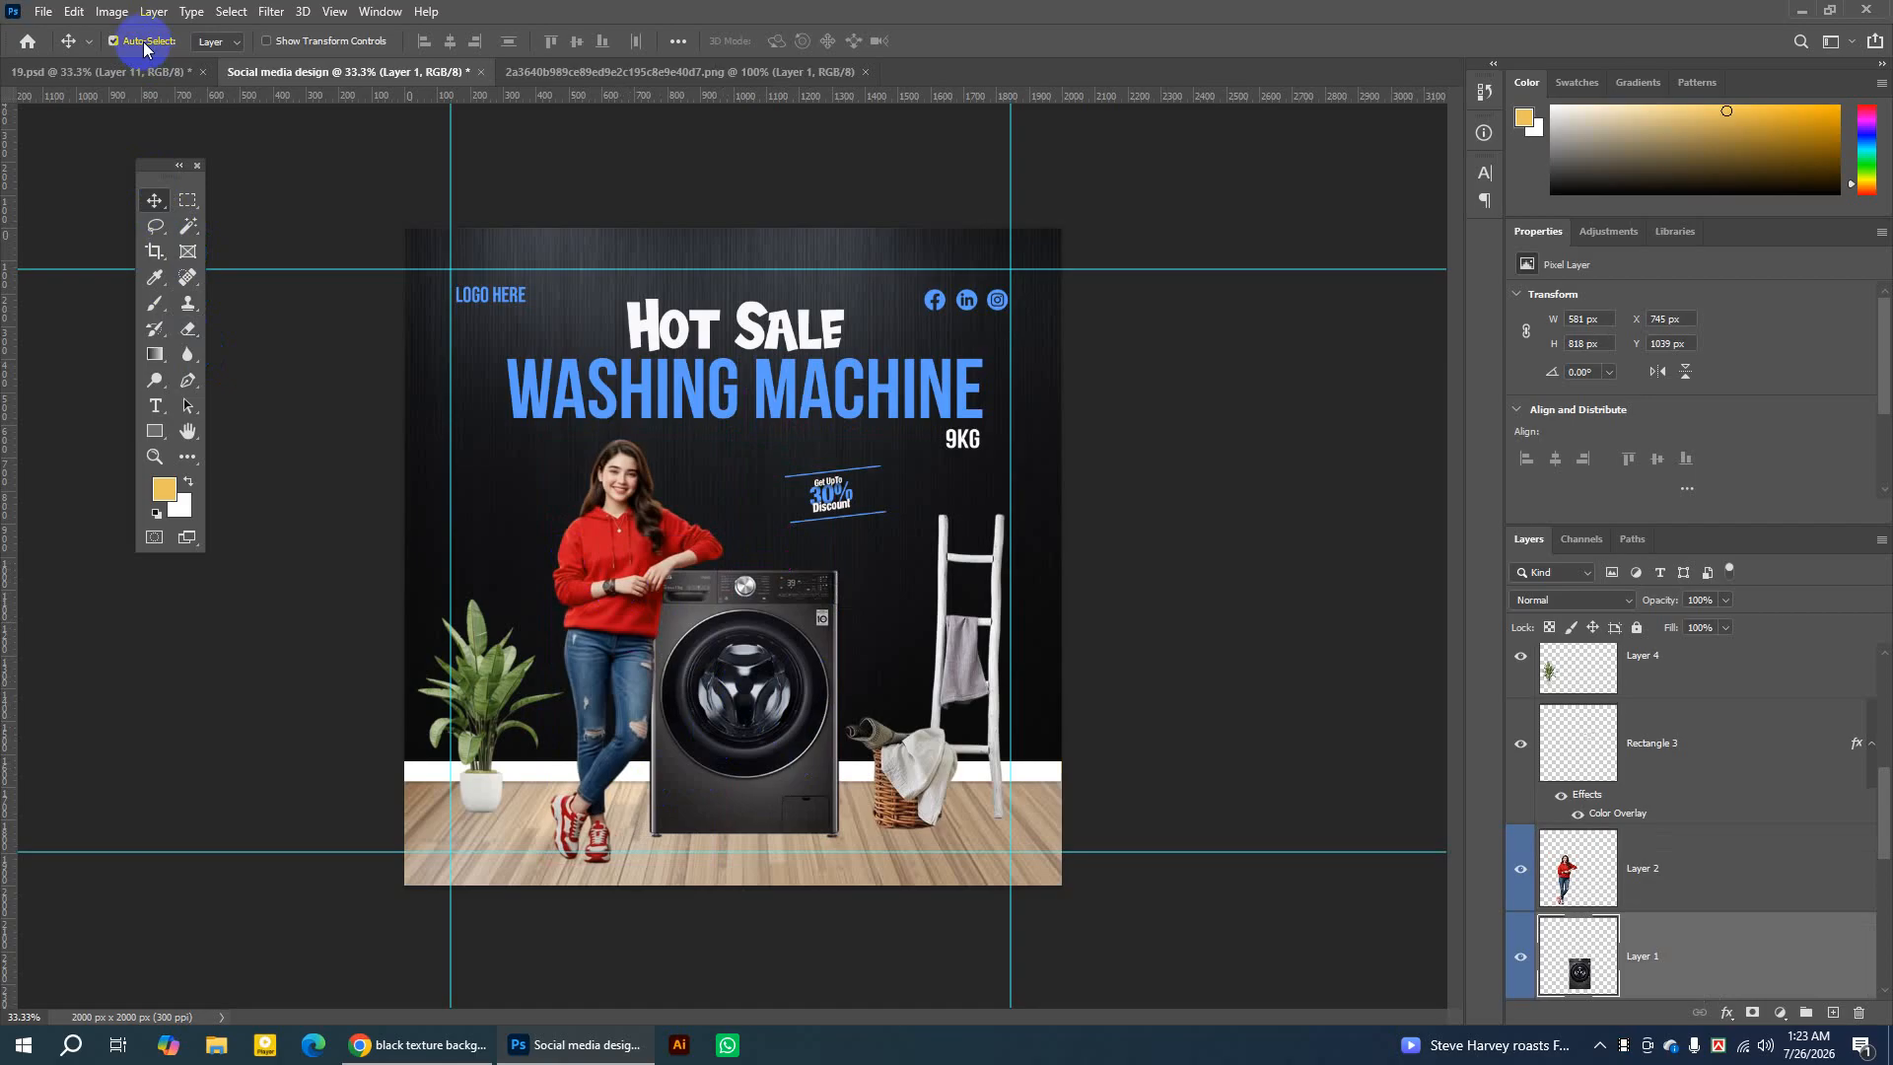
left_click(216, 46)
left_click(211, 74)
scroll(1622, 846, "down", 1)
scroll(1622, 846, "down", 1)
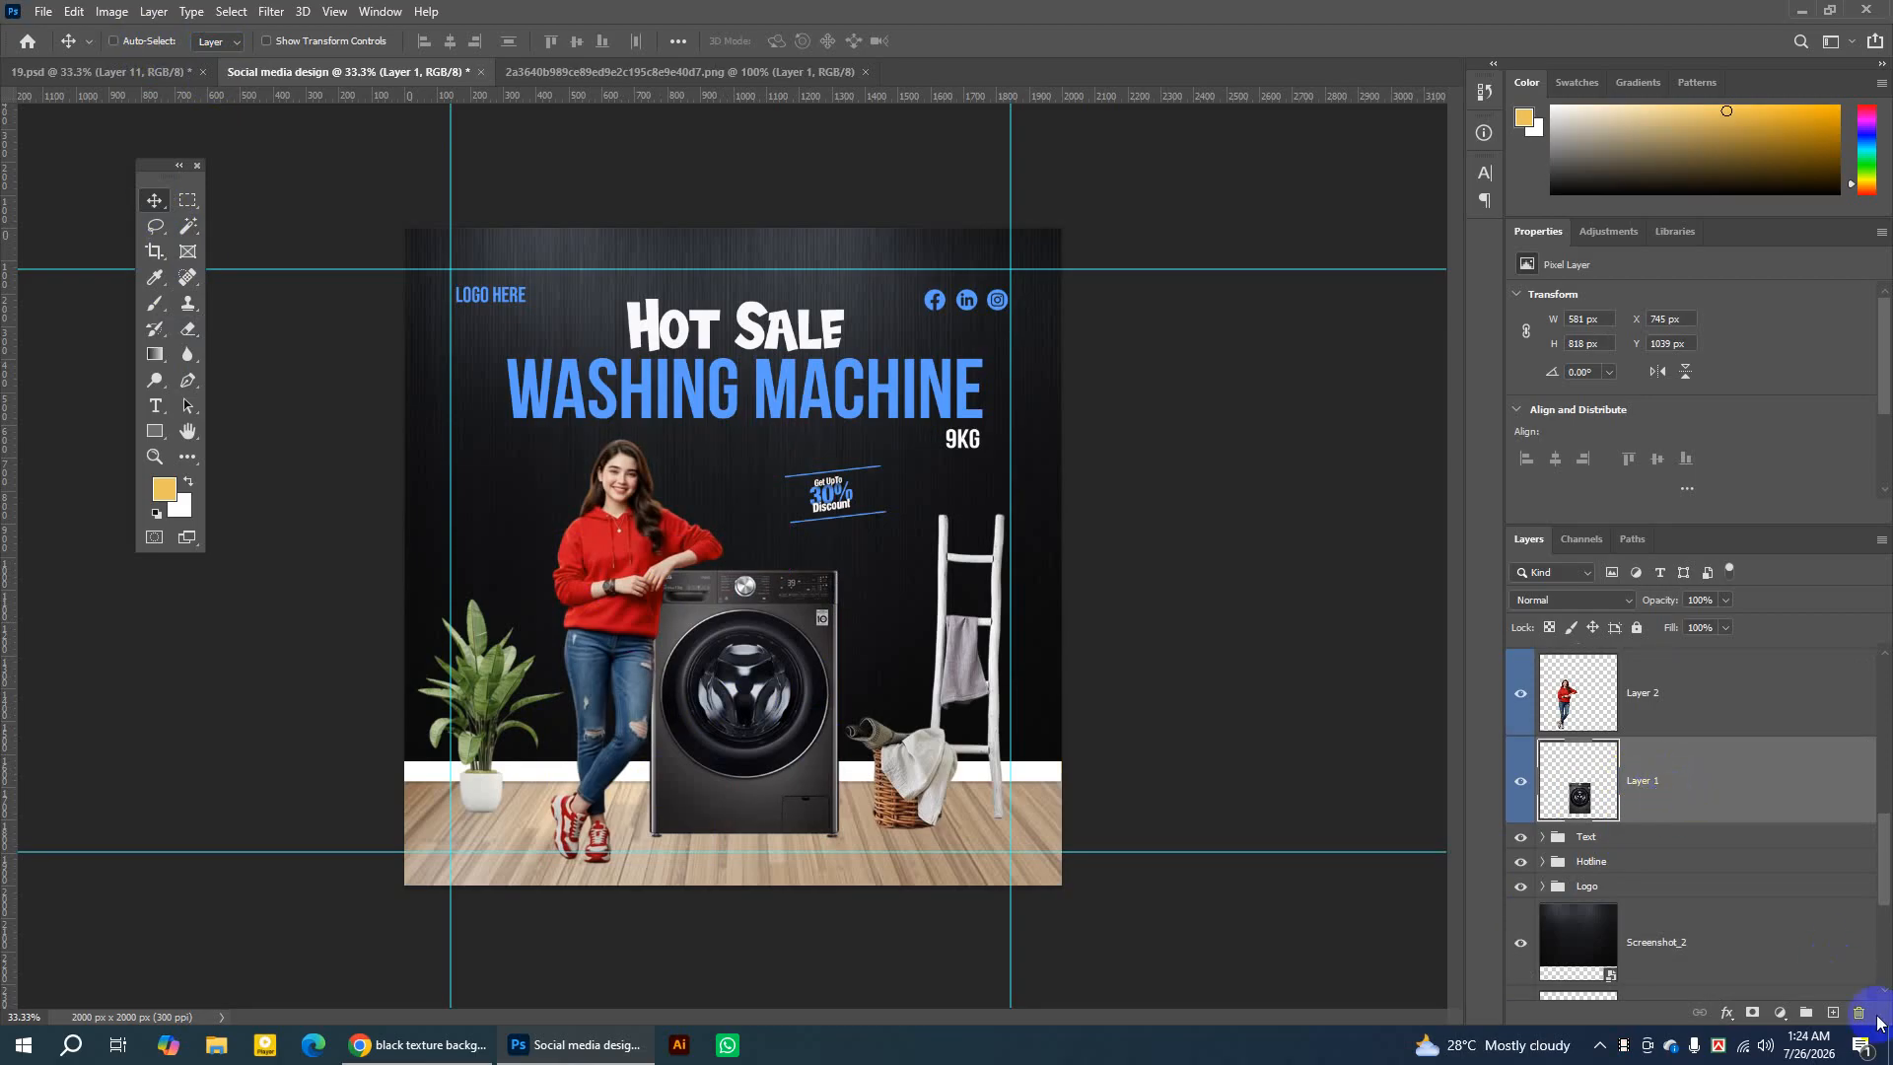
left_click(1833, 1013, "ctrl")
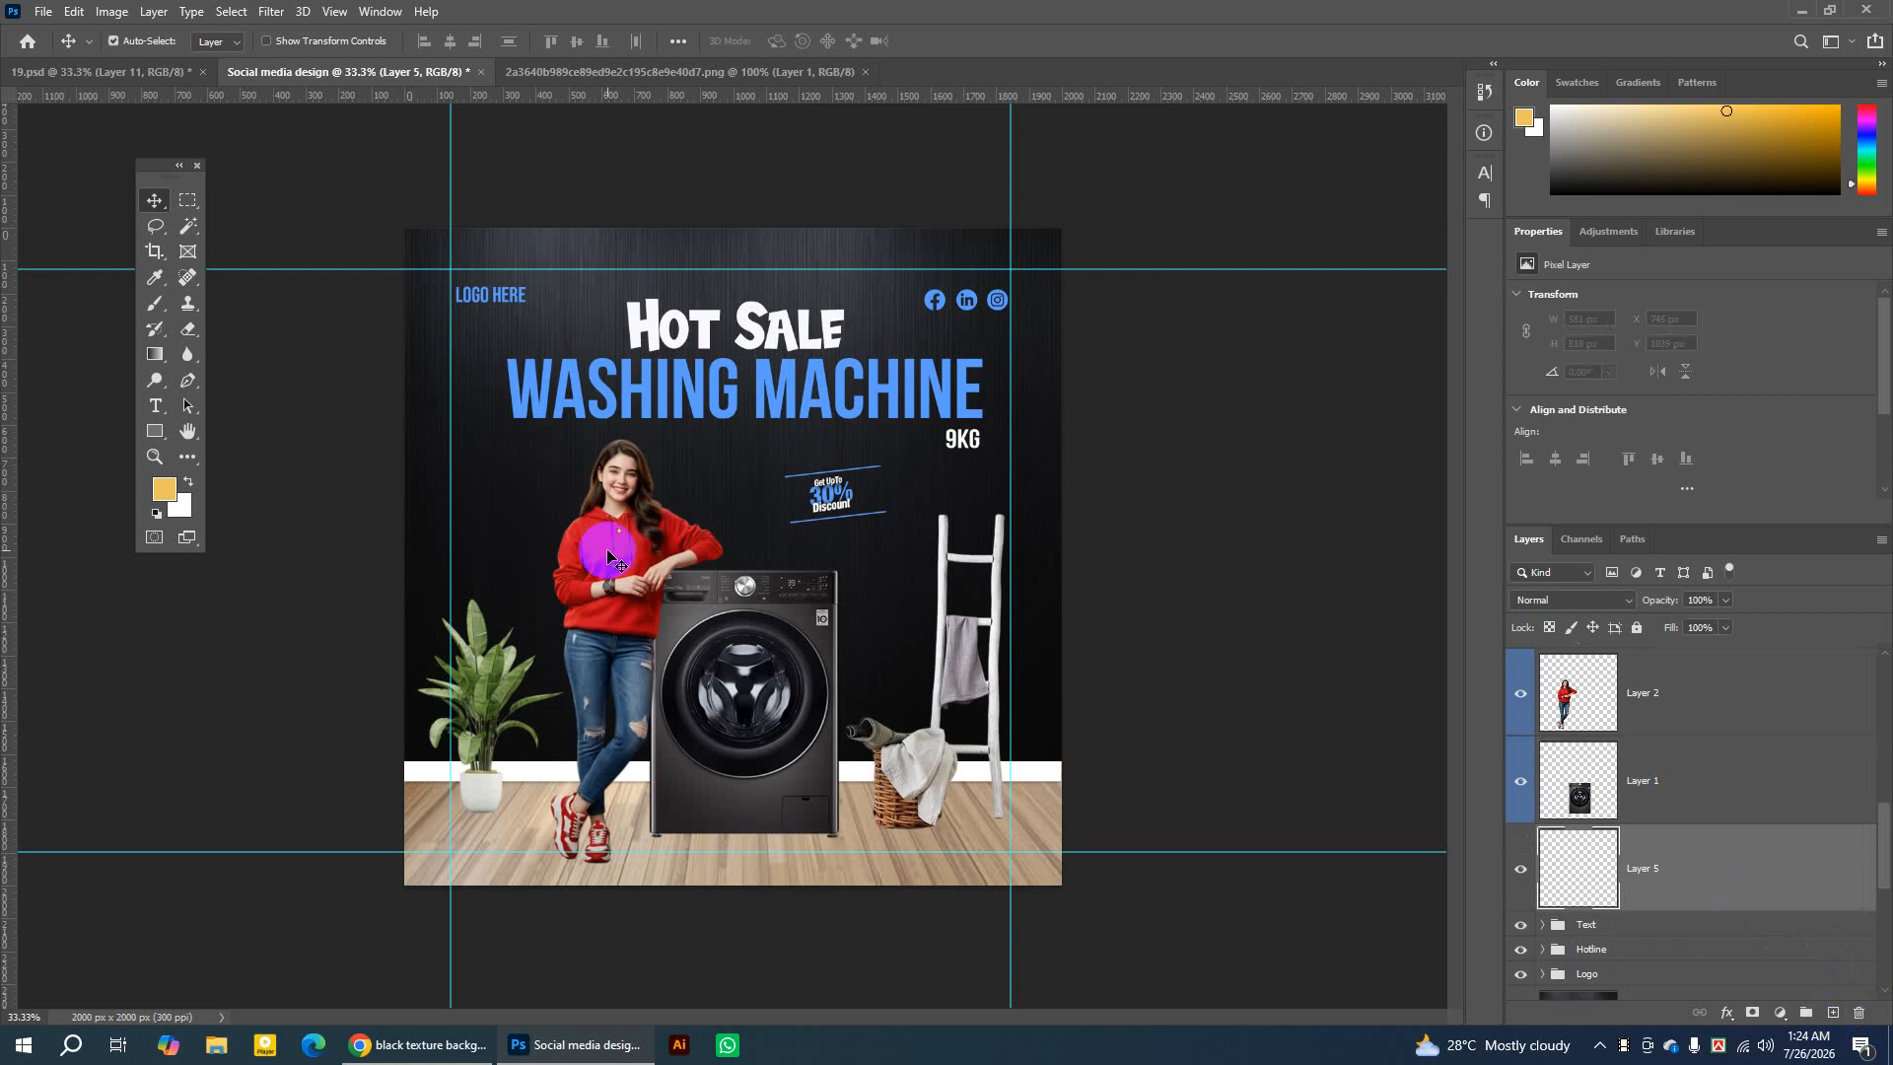
Draw a thin rectangle about 532 × 16 px along the washing machine's bottom edge and fill it with black.
left_click(154, 436)
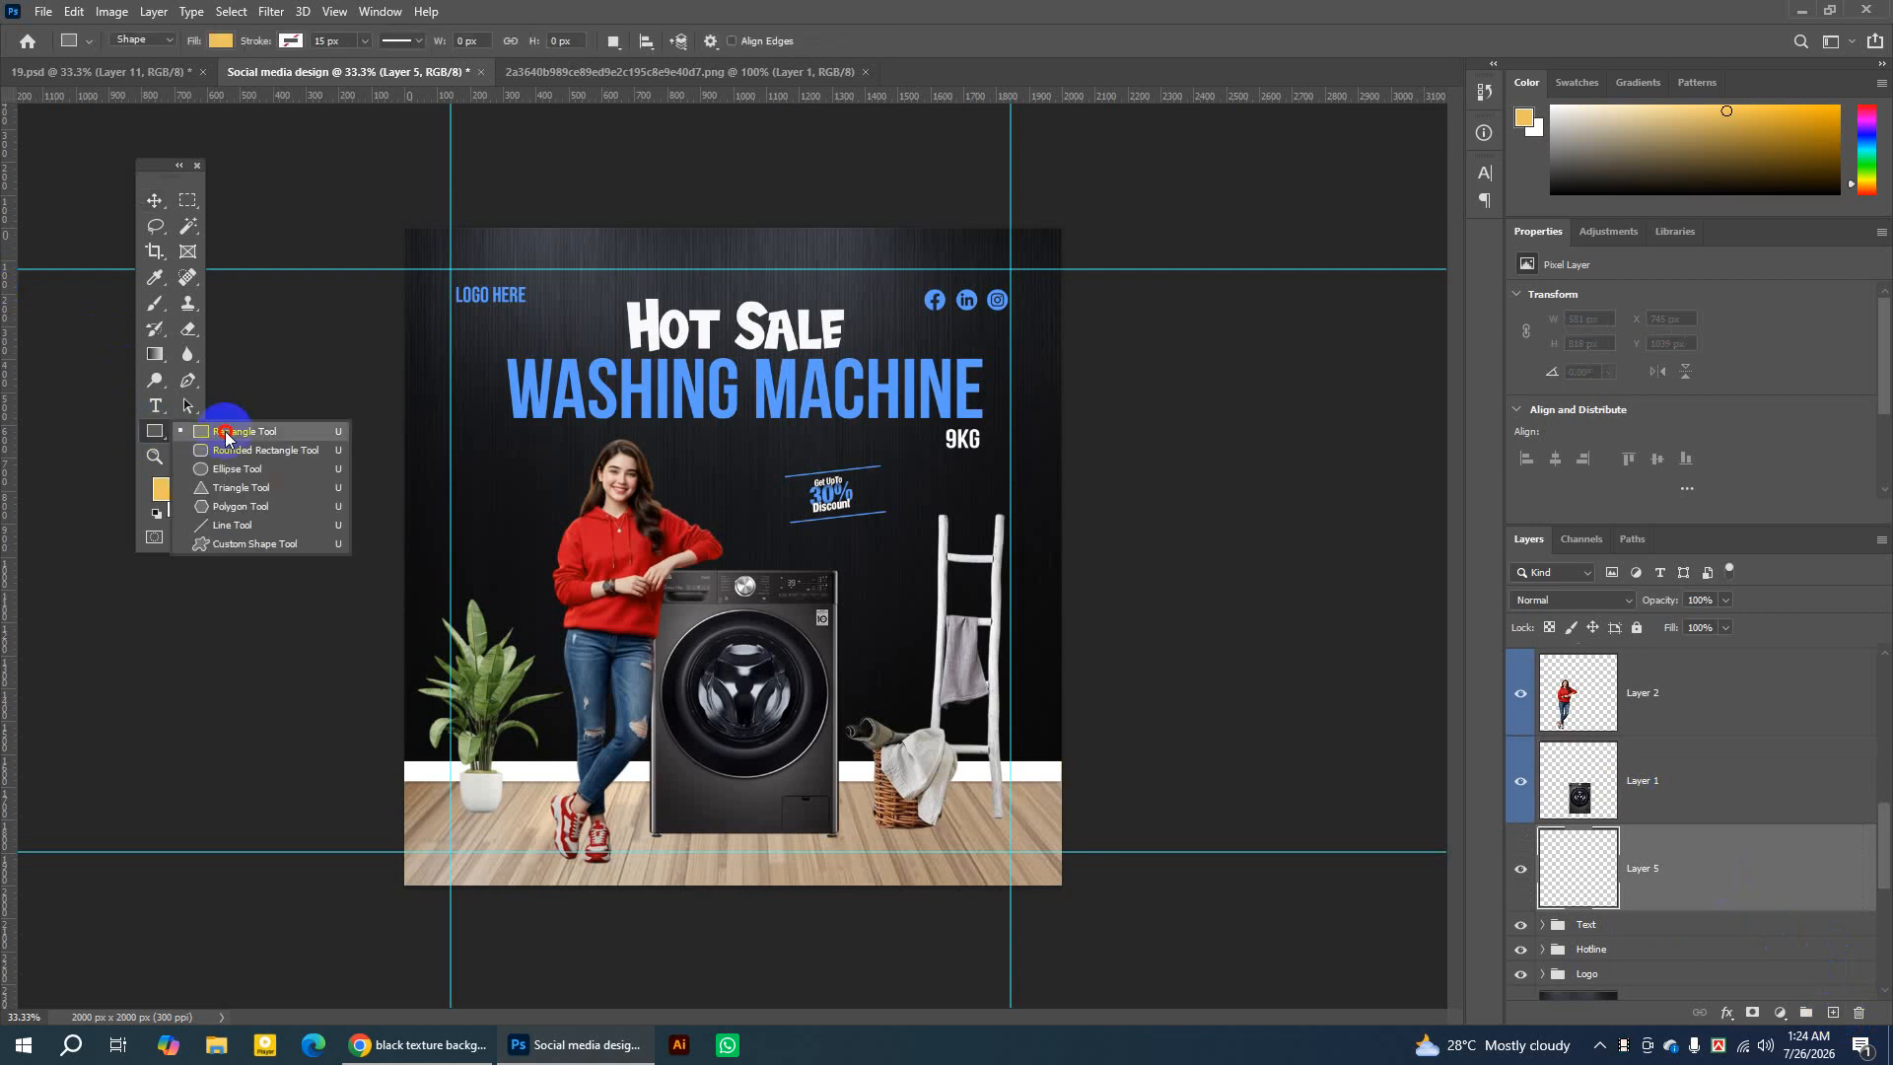
left_click(230, 434)
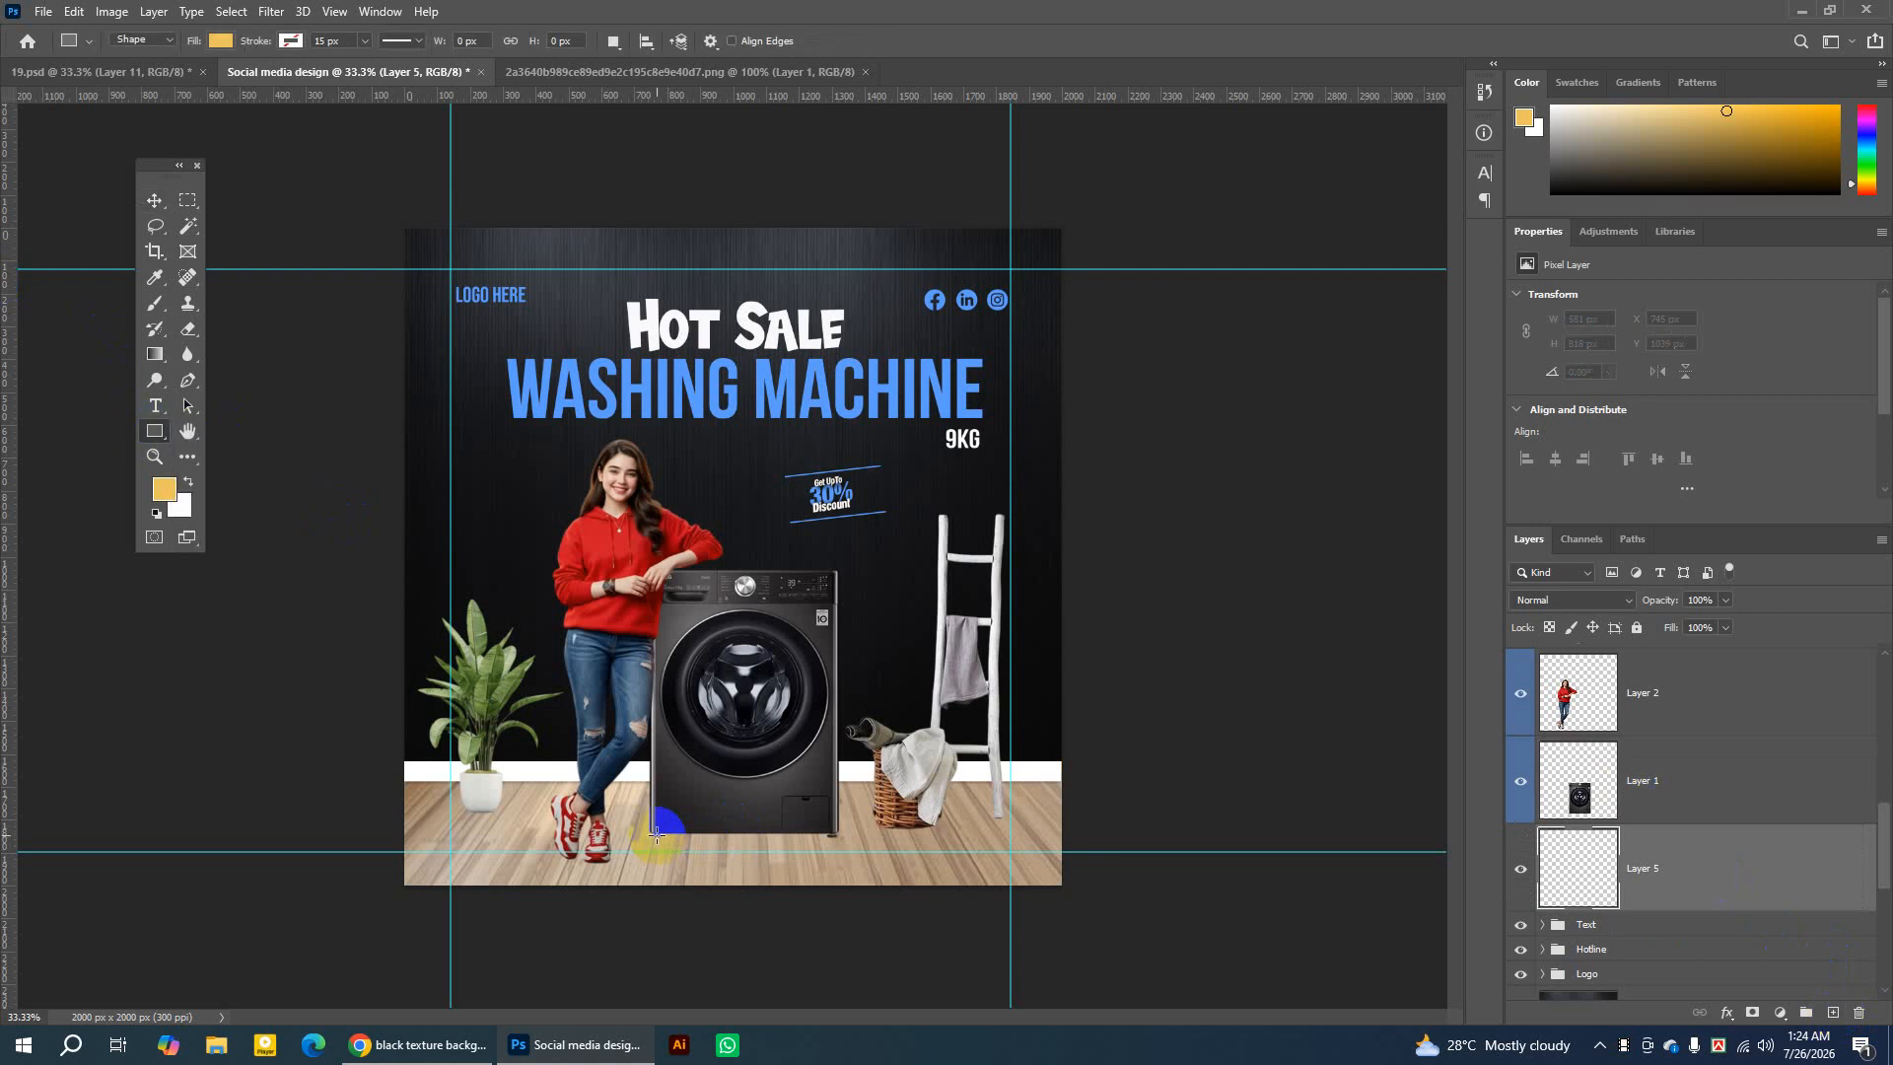
left_click_drag(656, 835, 830, 840)
left_click(221, 41)
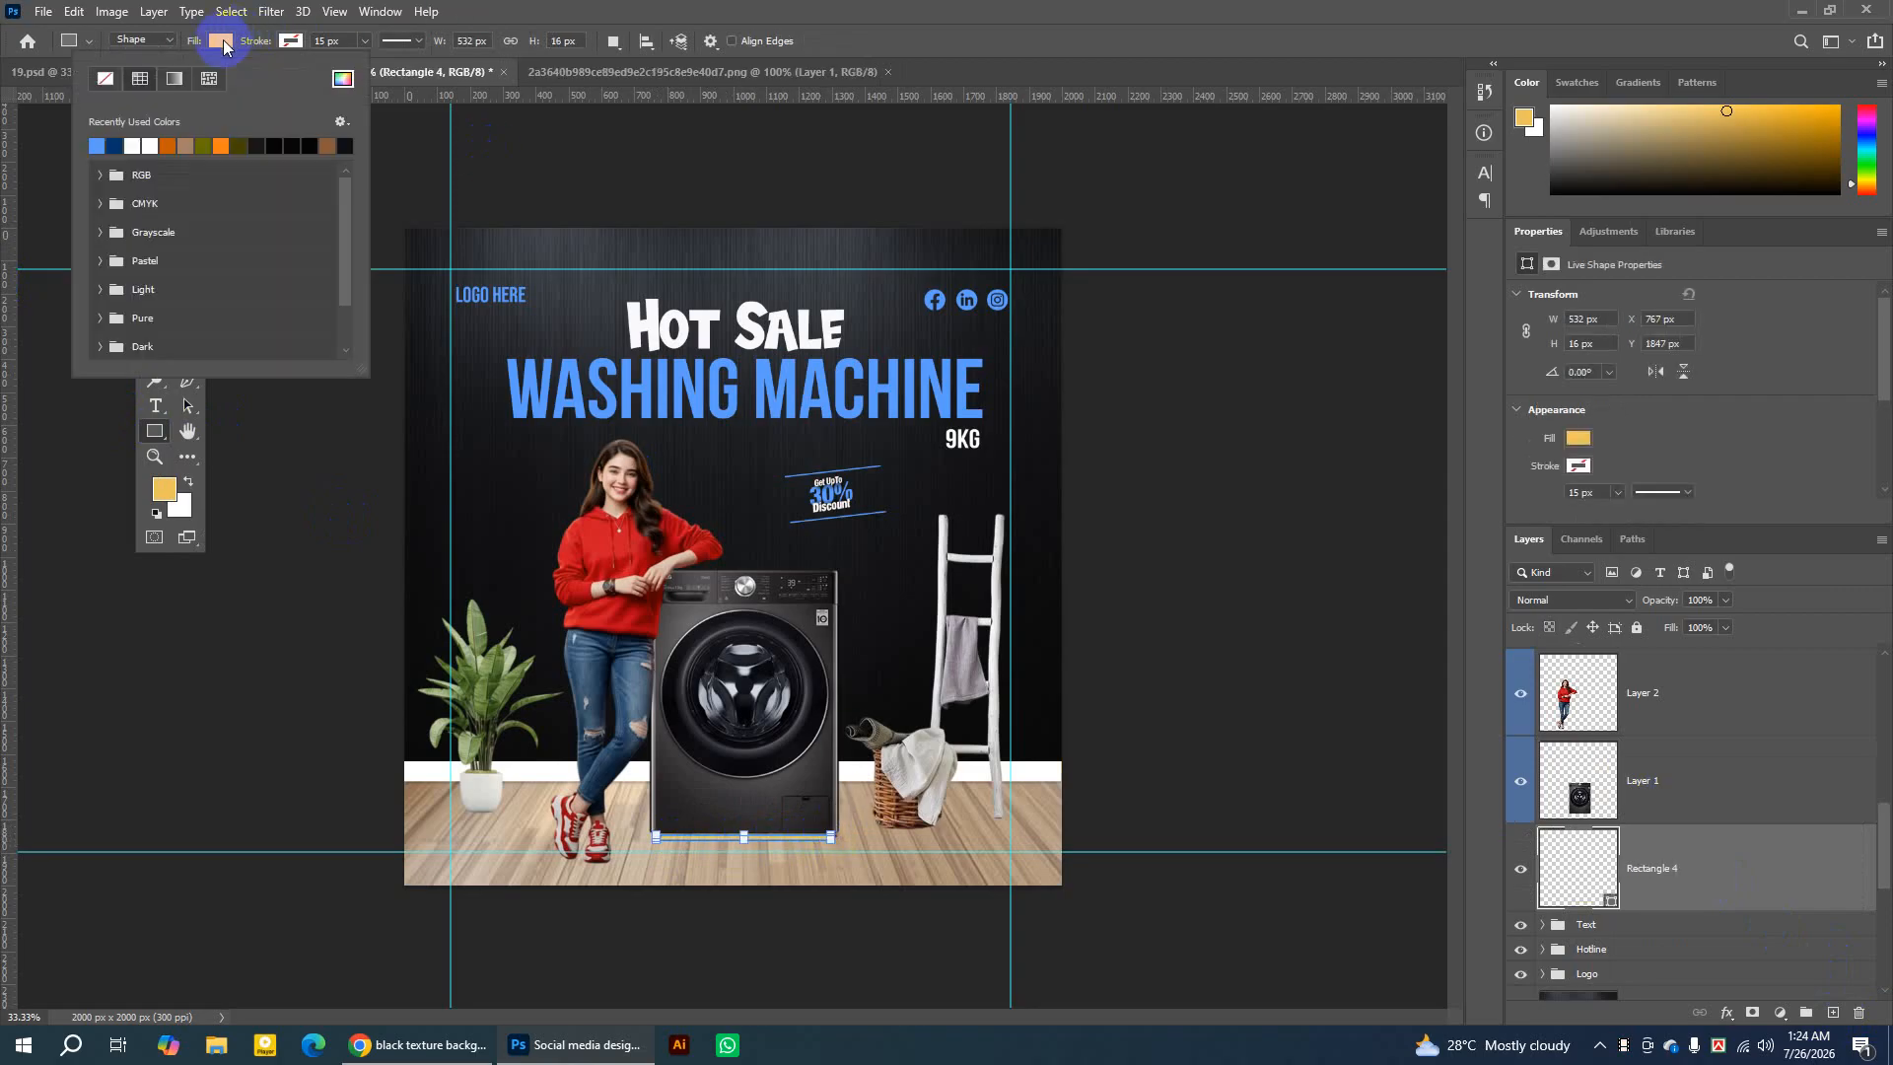
left_click(275, 145)
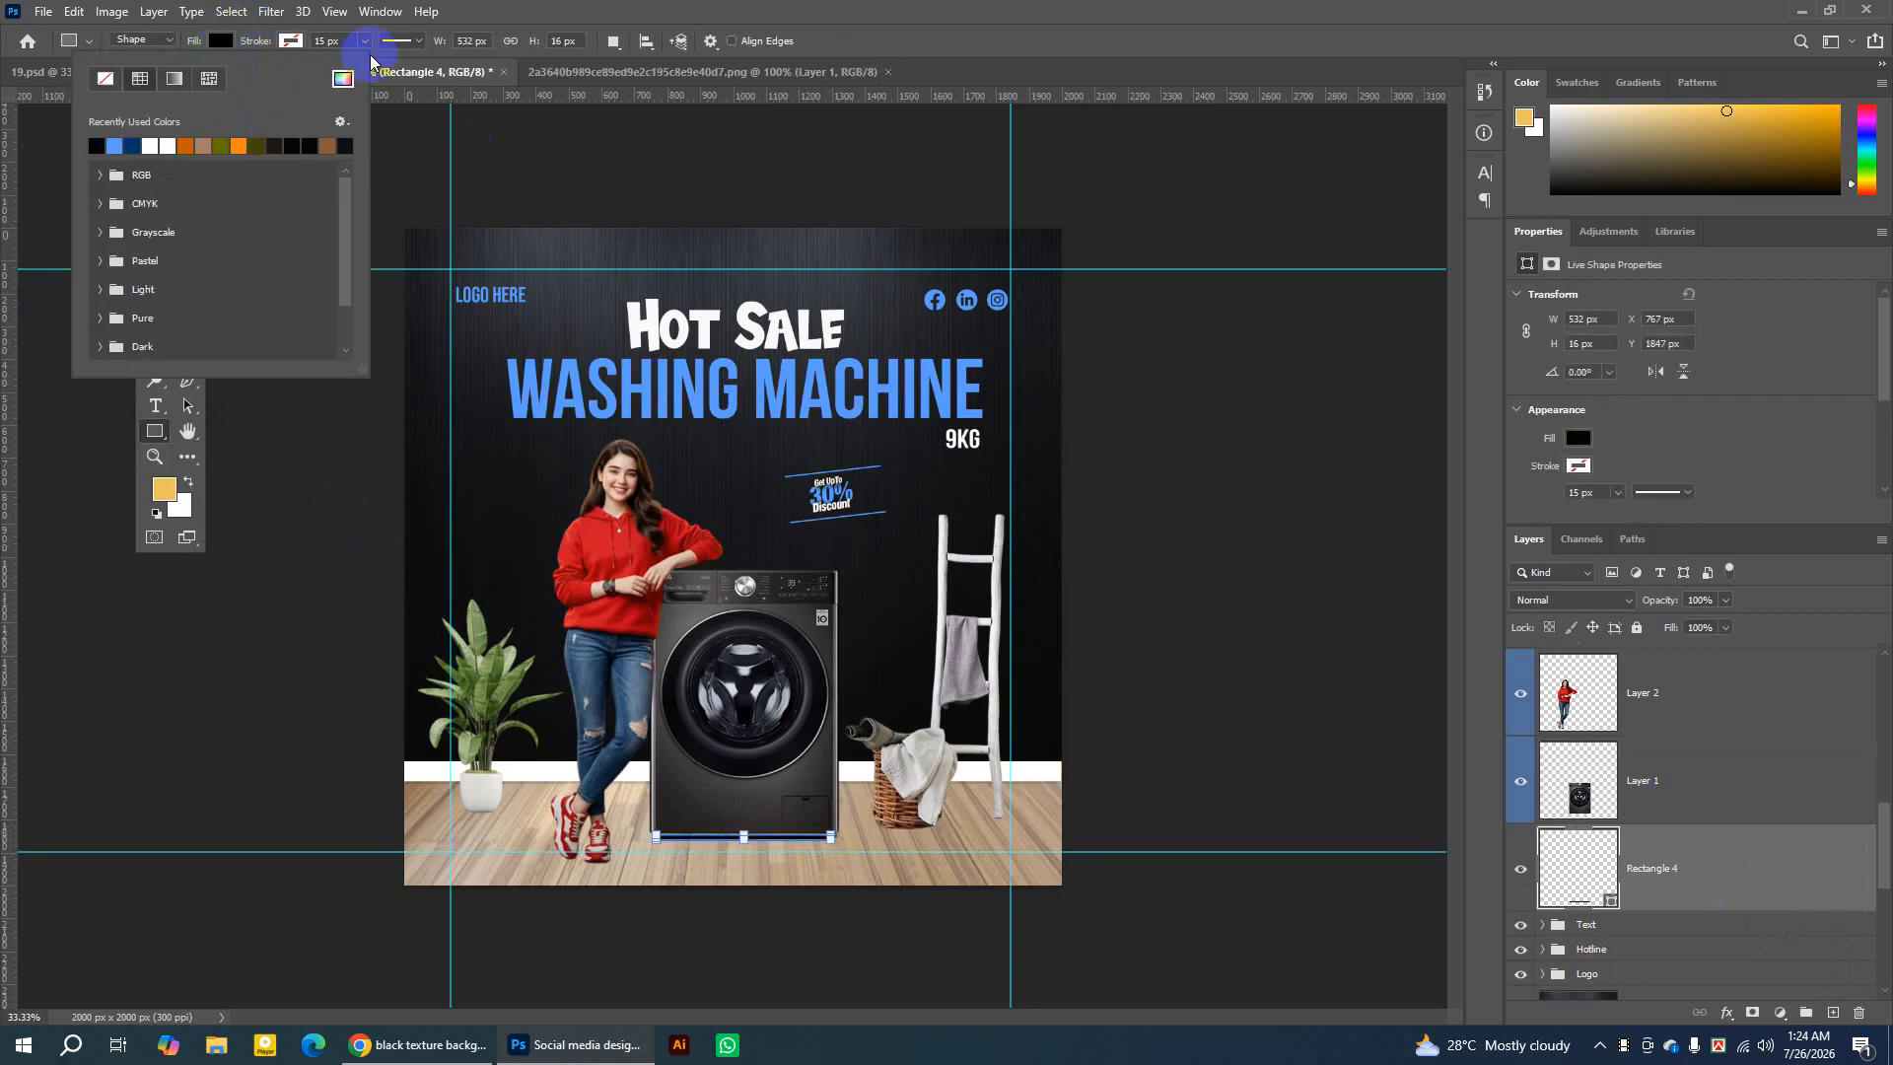
Convert the black rectangle to a smart object and apply a Gaussian Blur with a radius of 8.2 pixels.
left_click(271, 11)
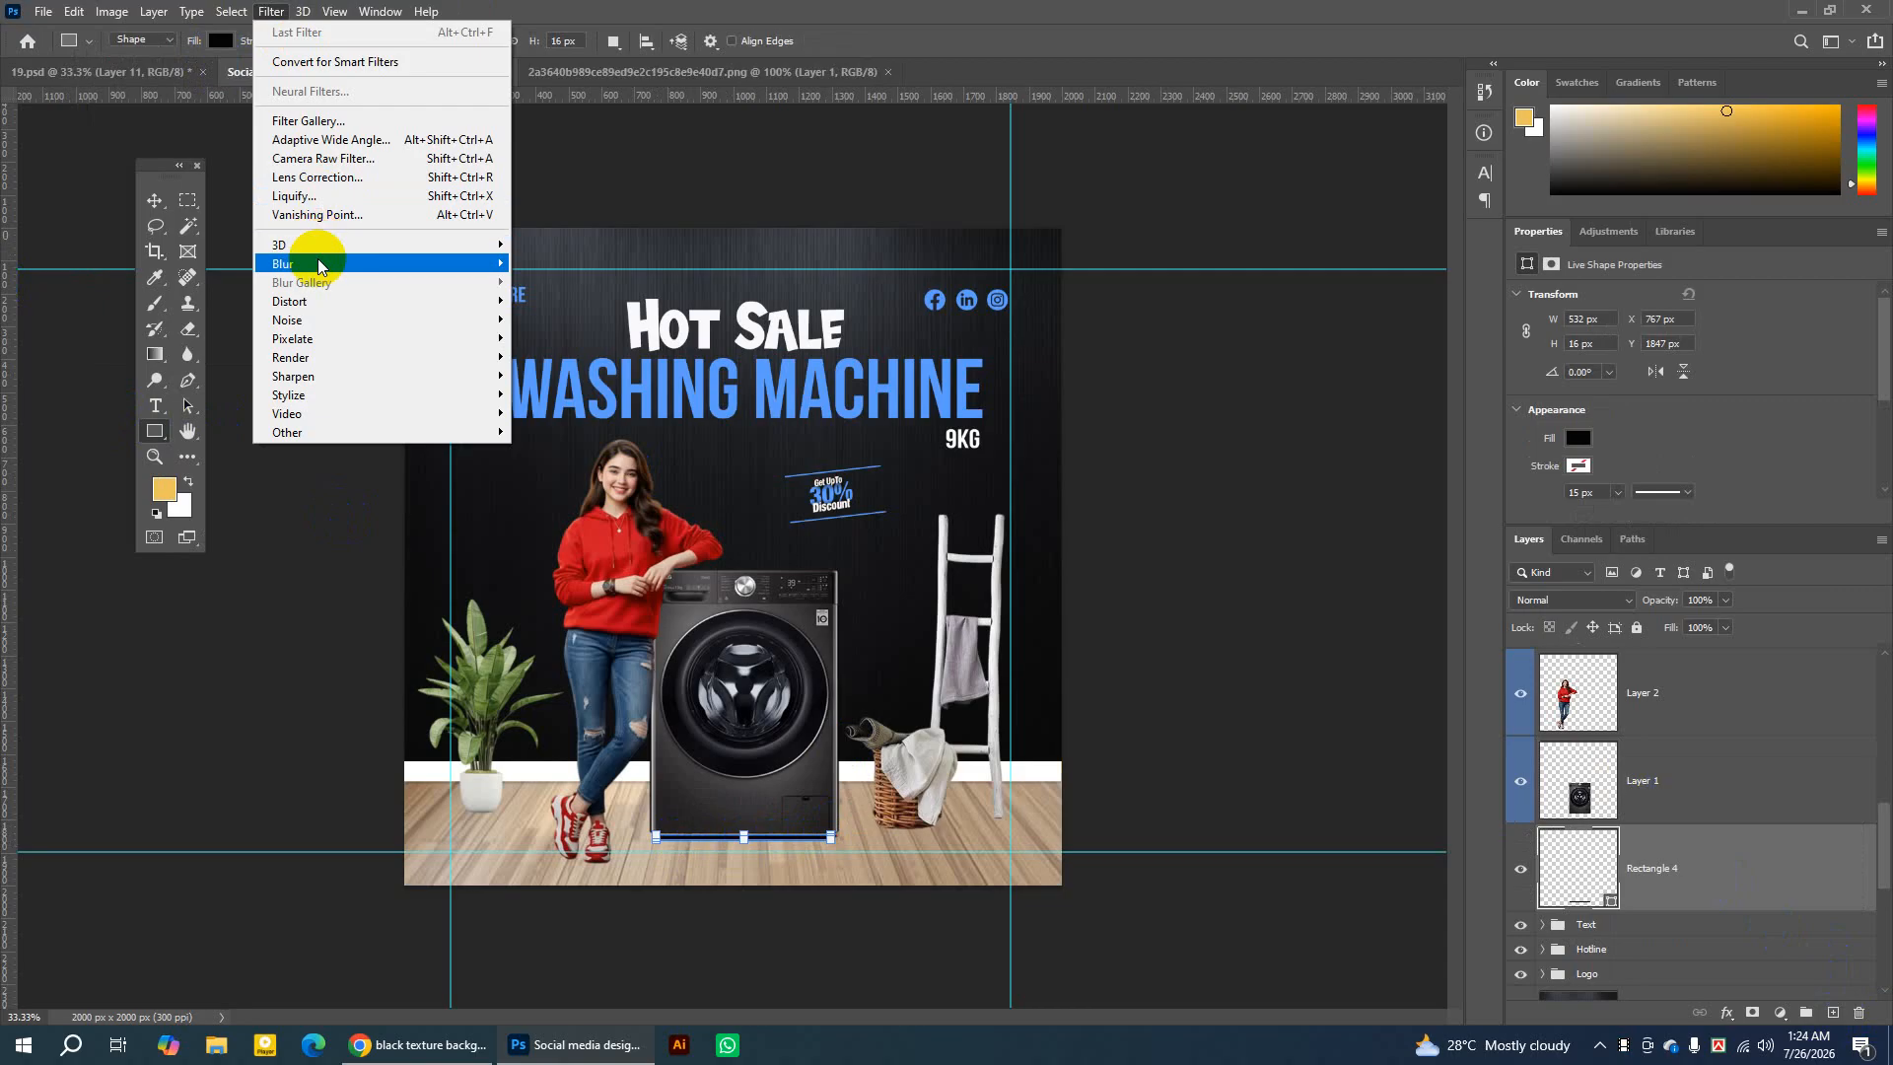
mouse_move(296, 263)
left_click(558, 338)
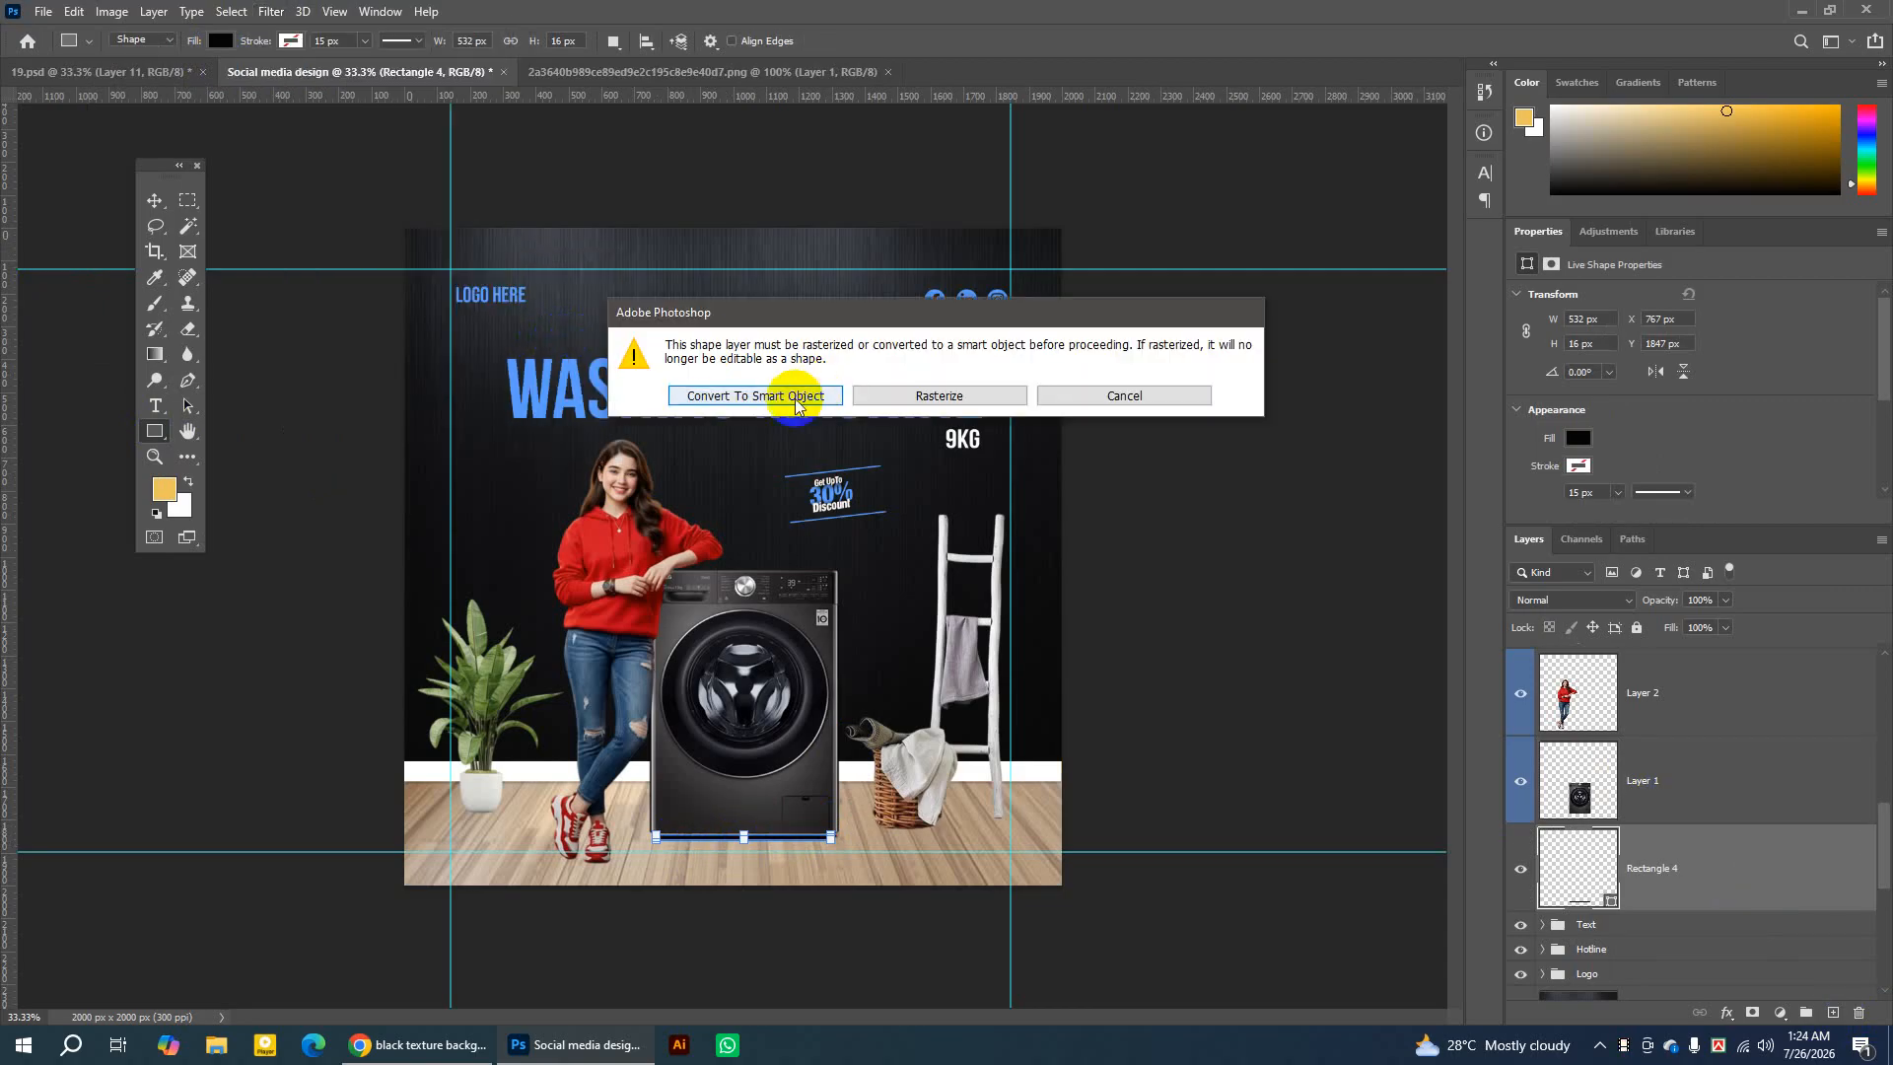
left_click(763, 402)
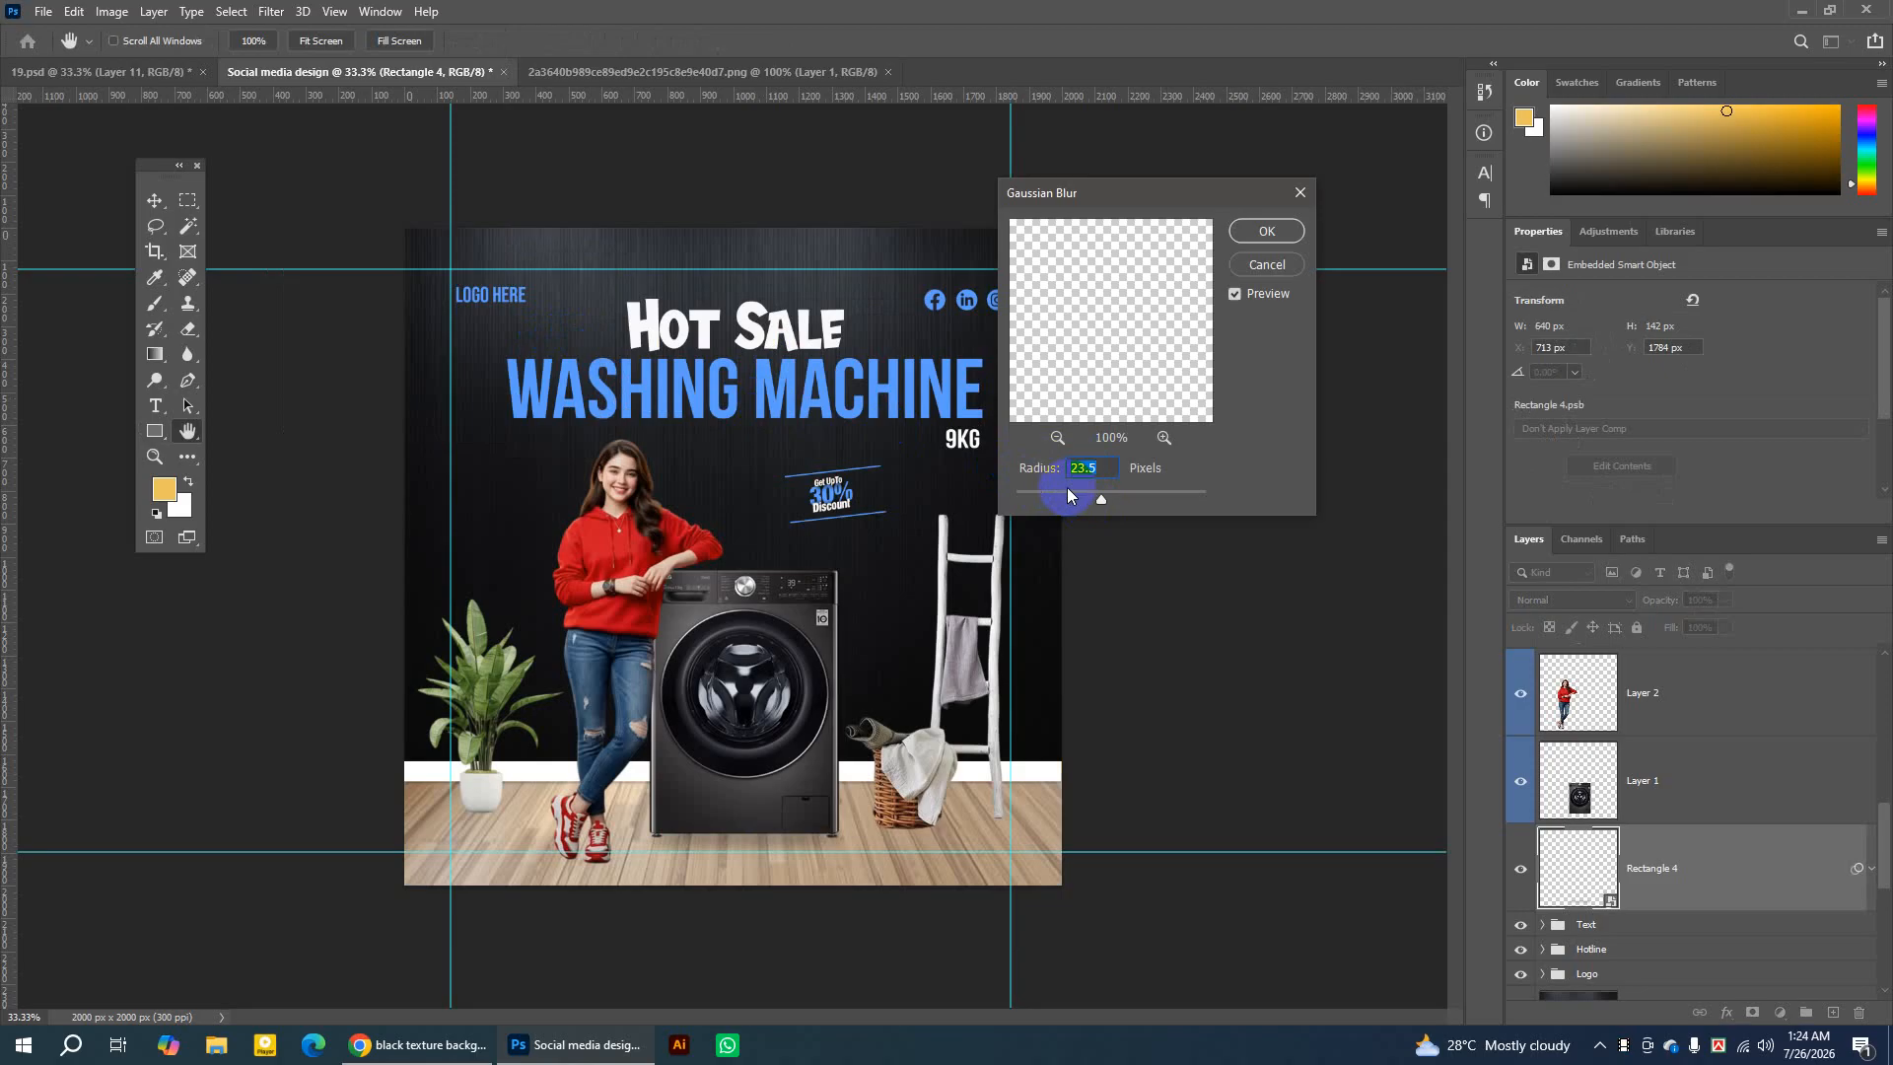
mouse_move(1092, 502)
left_mouse_down()
mouse_move(1108, 504)
mouse_move(1072, 506)
left_mouse_up()
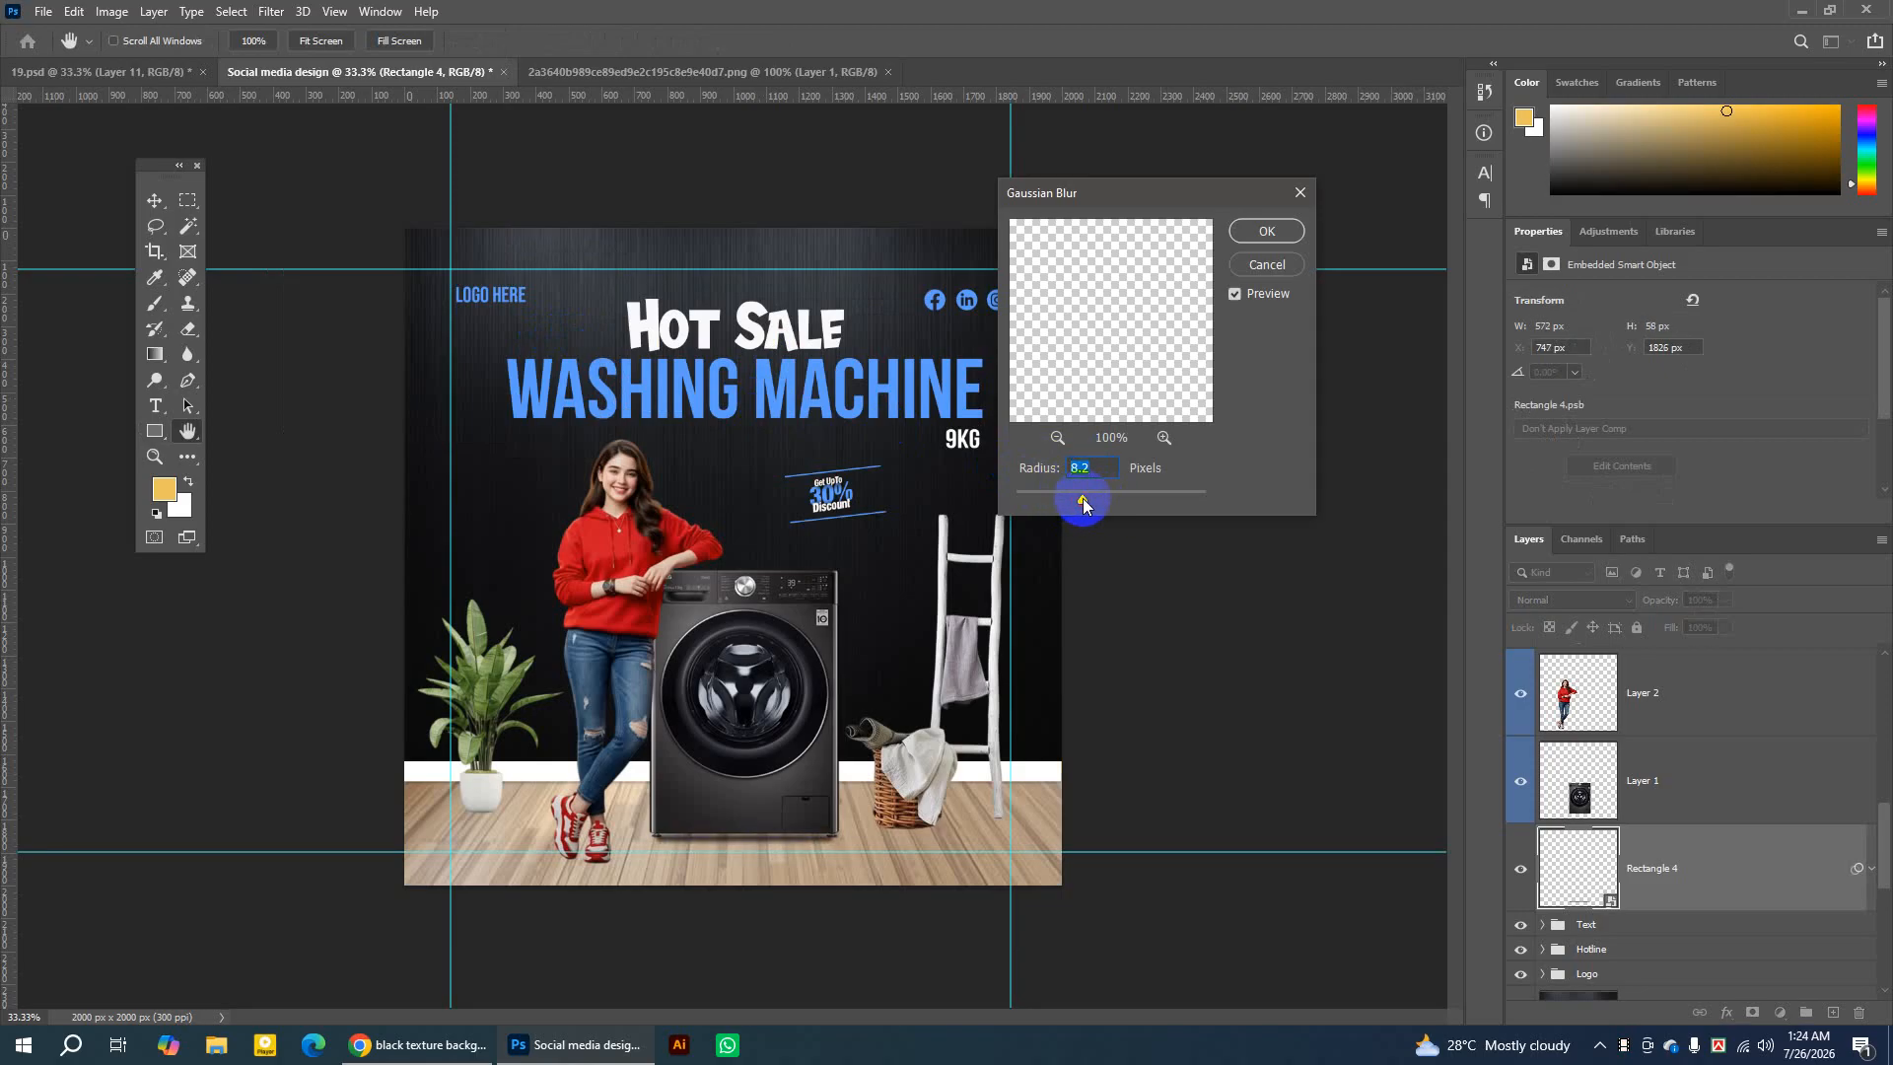
left_click(1263, 233)
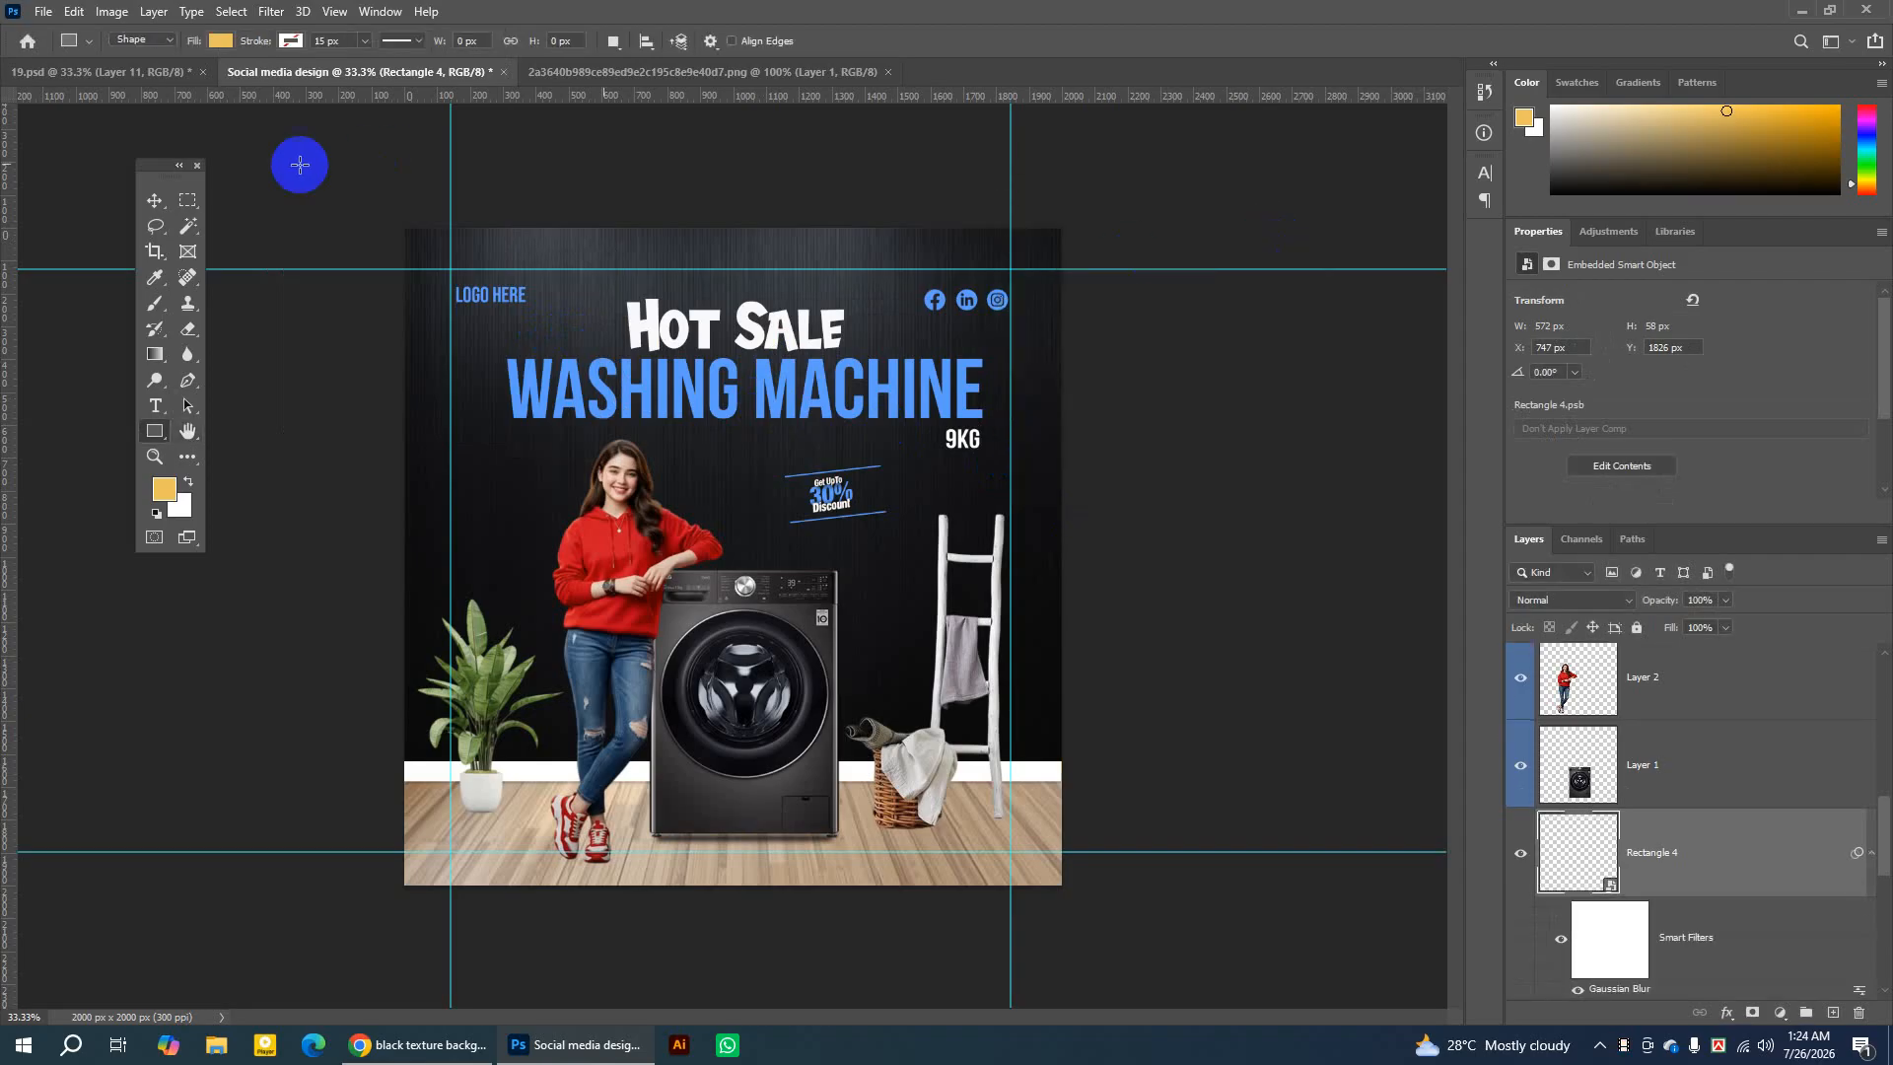
Set the Move tool's auto-select to Group and compare the washing machine with its shadow hidden and shown.
left_click(155, 202)
left_click(216, 41)
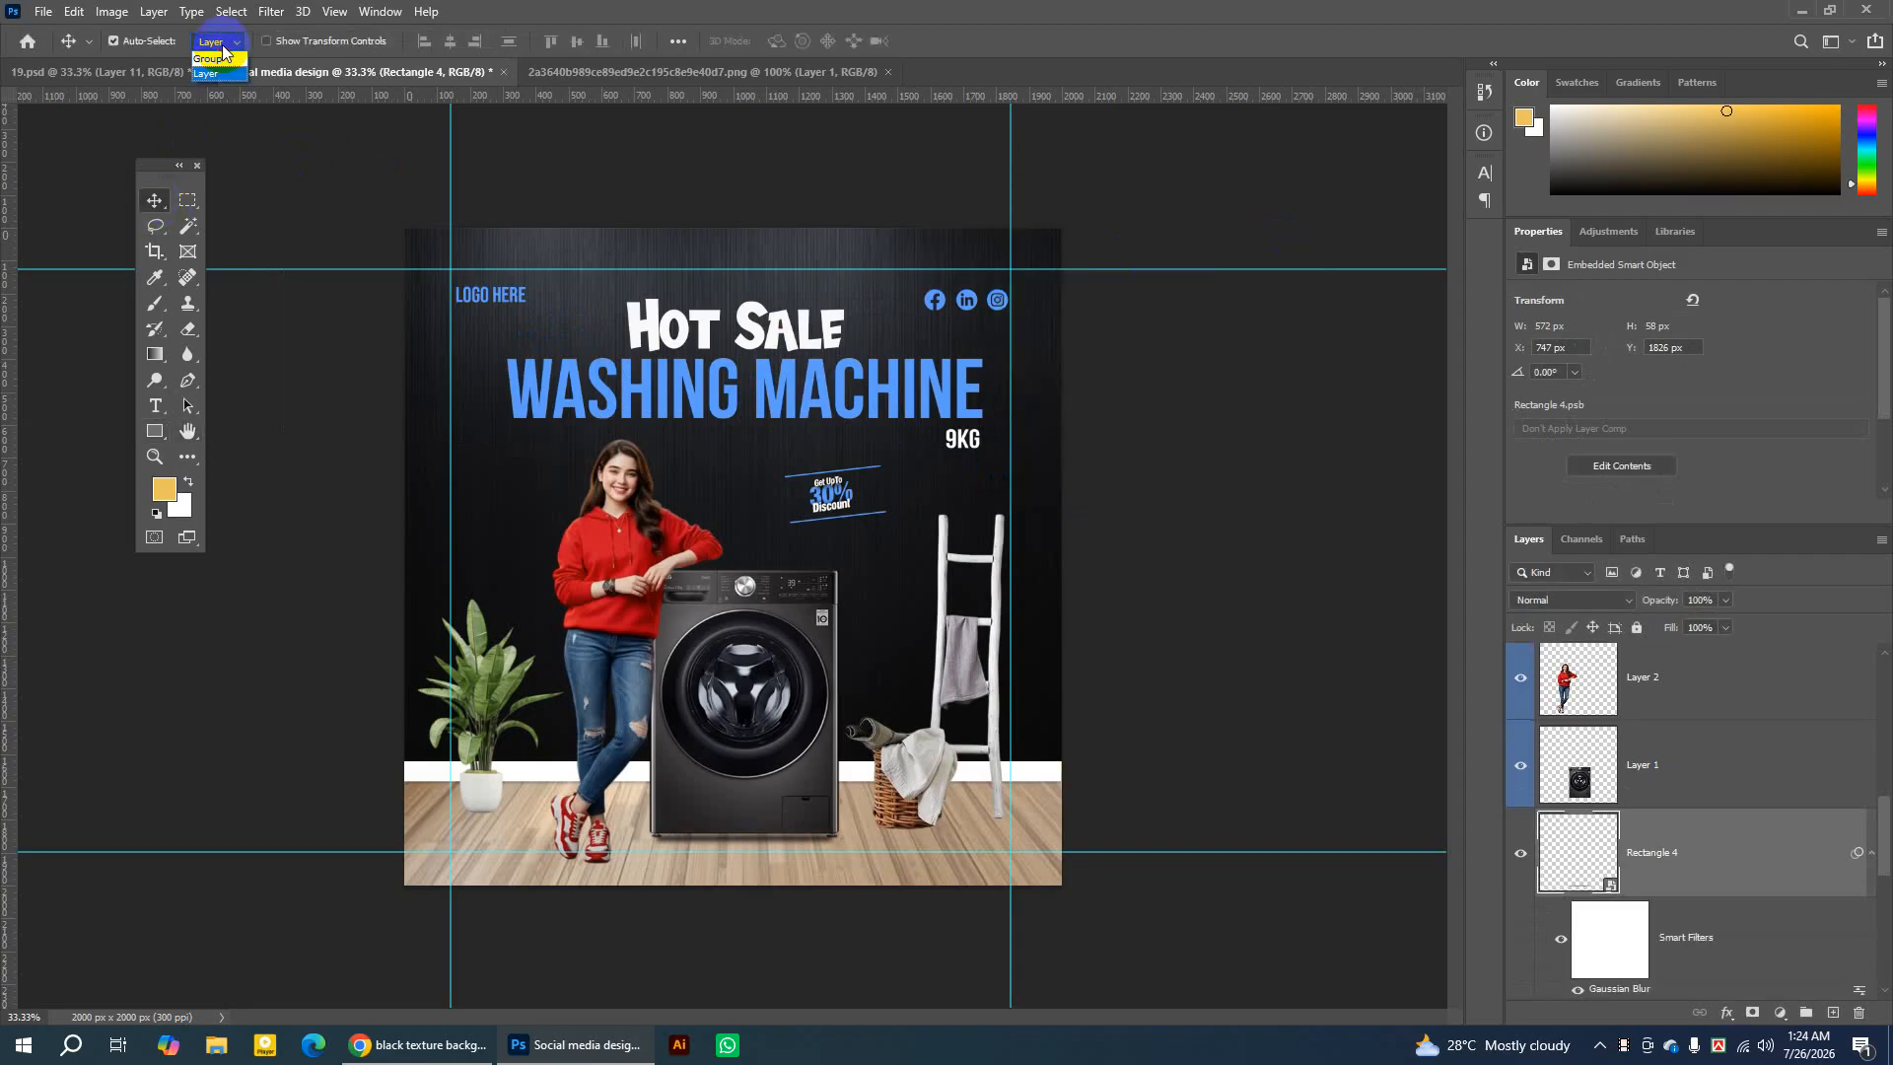
left_click(226, 75)
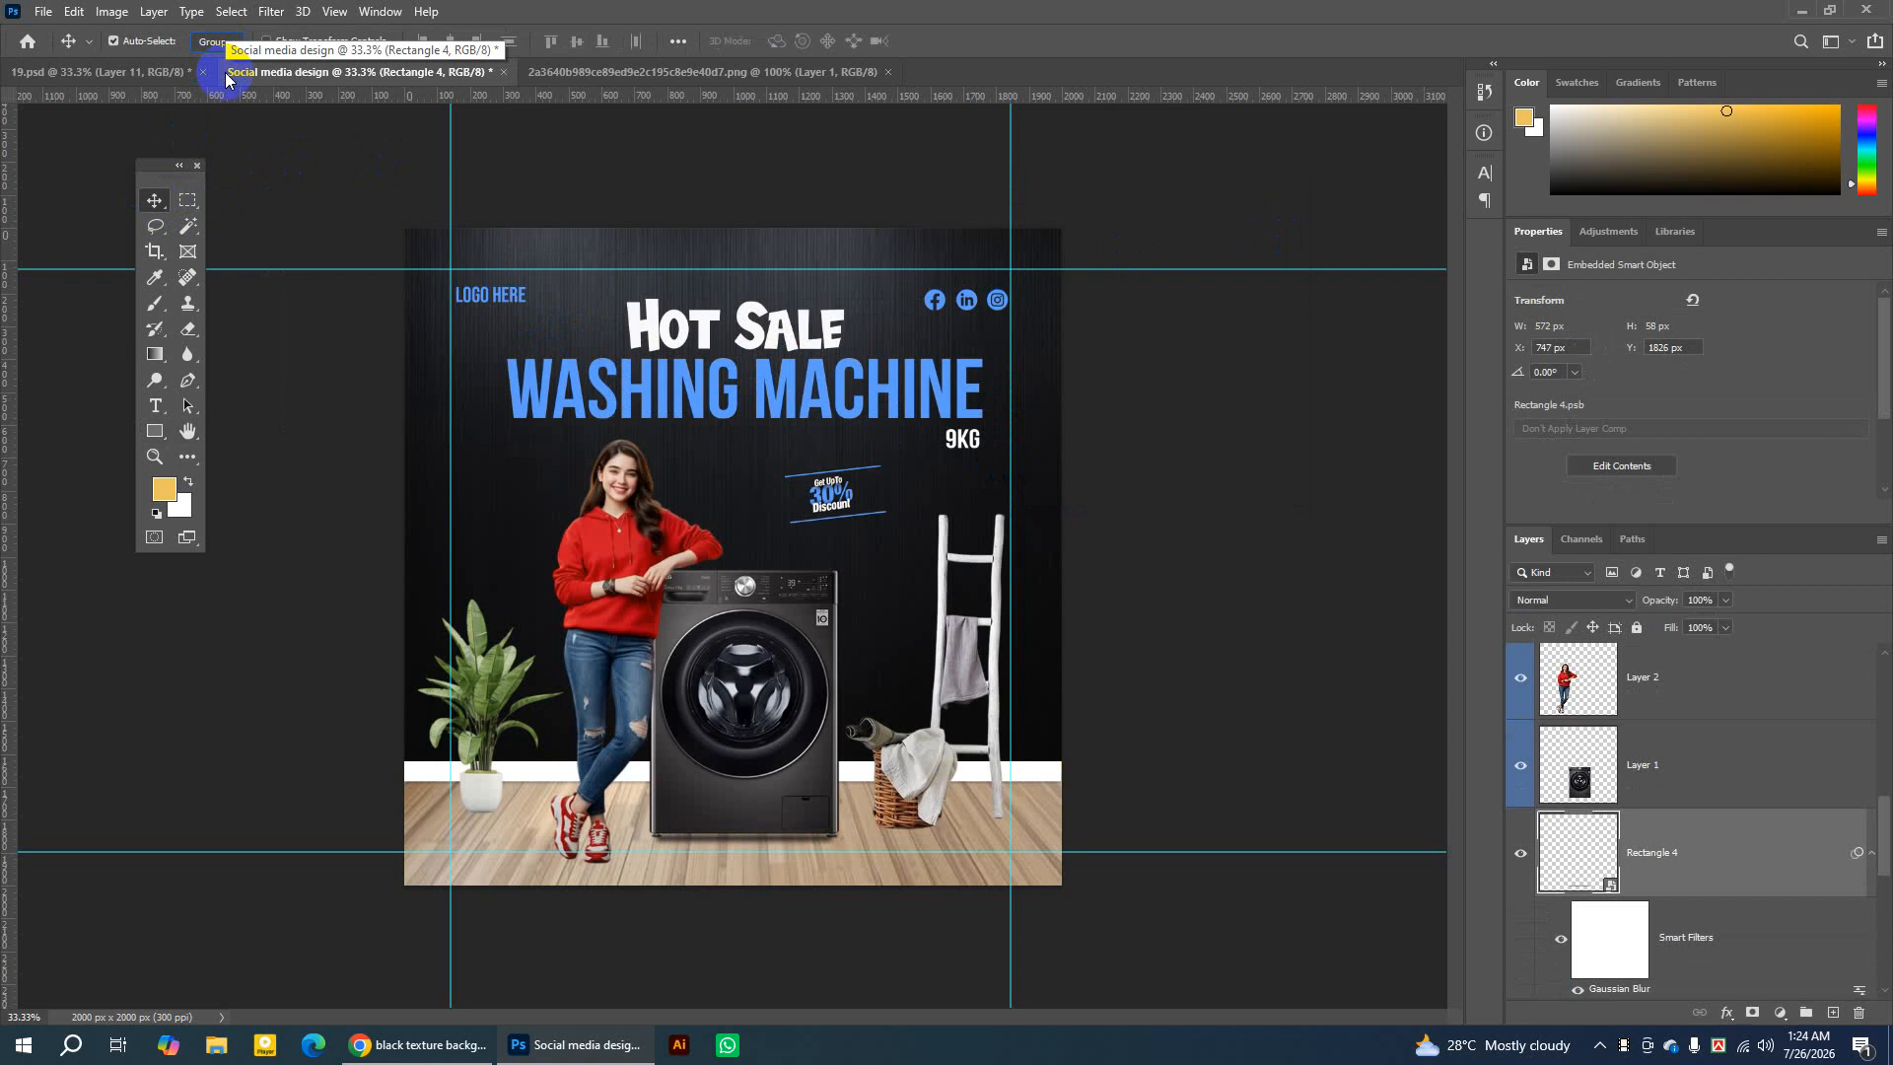
left_click(1521, 854)
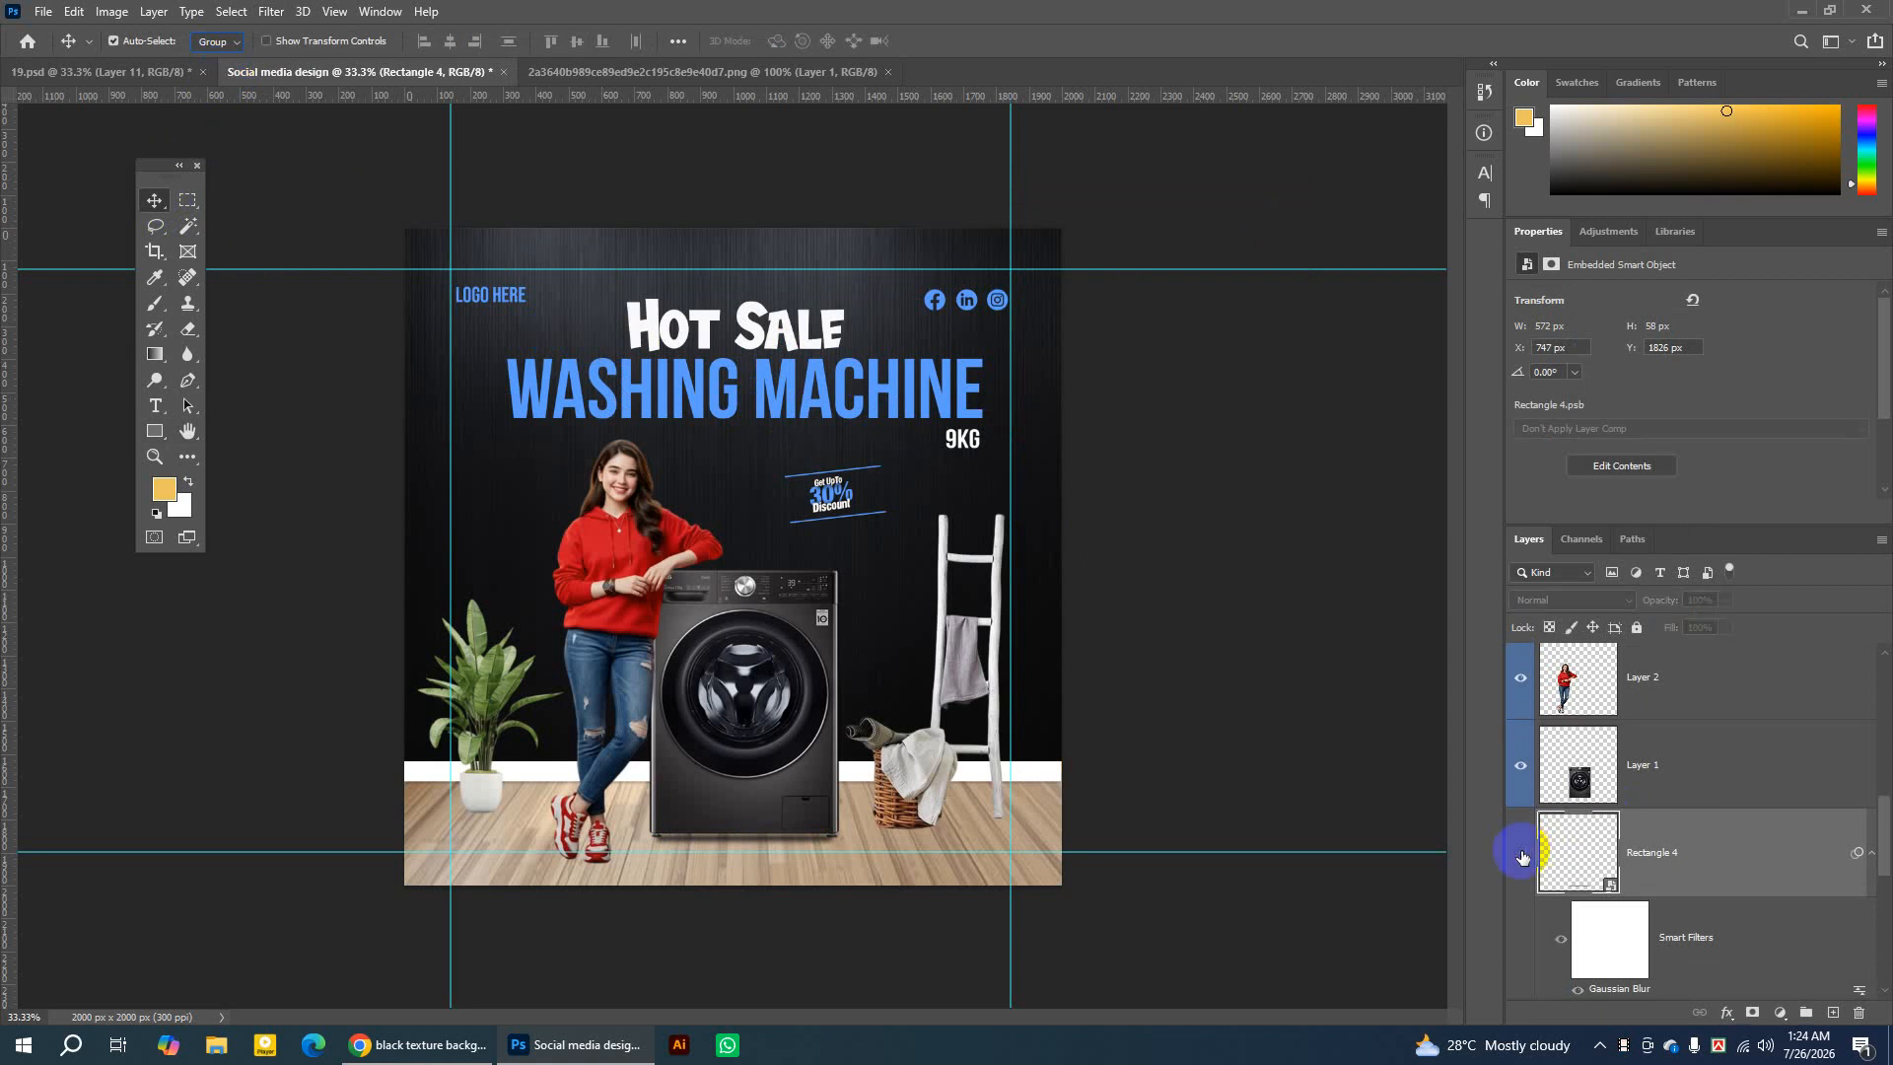
left_click(1520, 854)
key("ctrl+t")
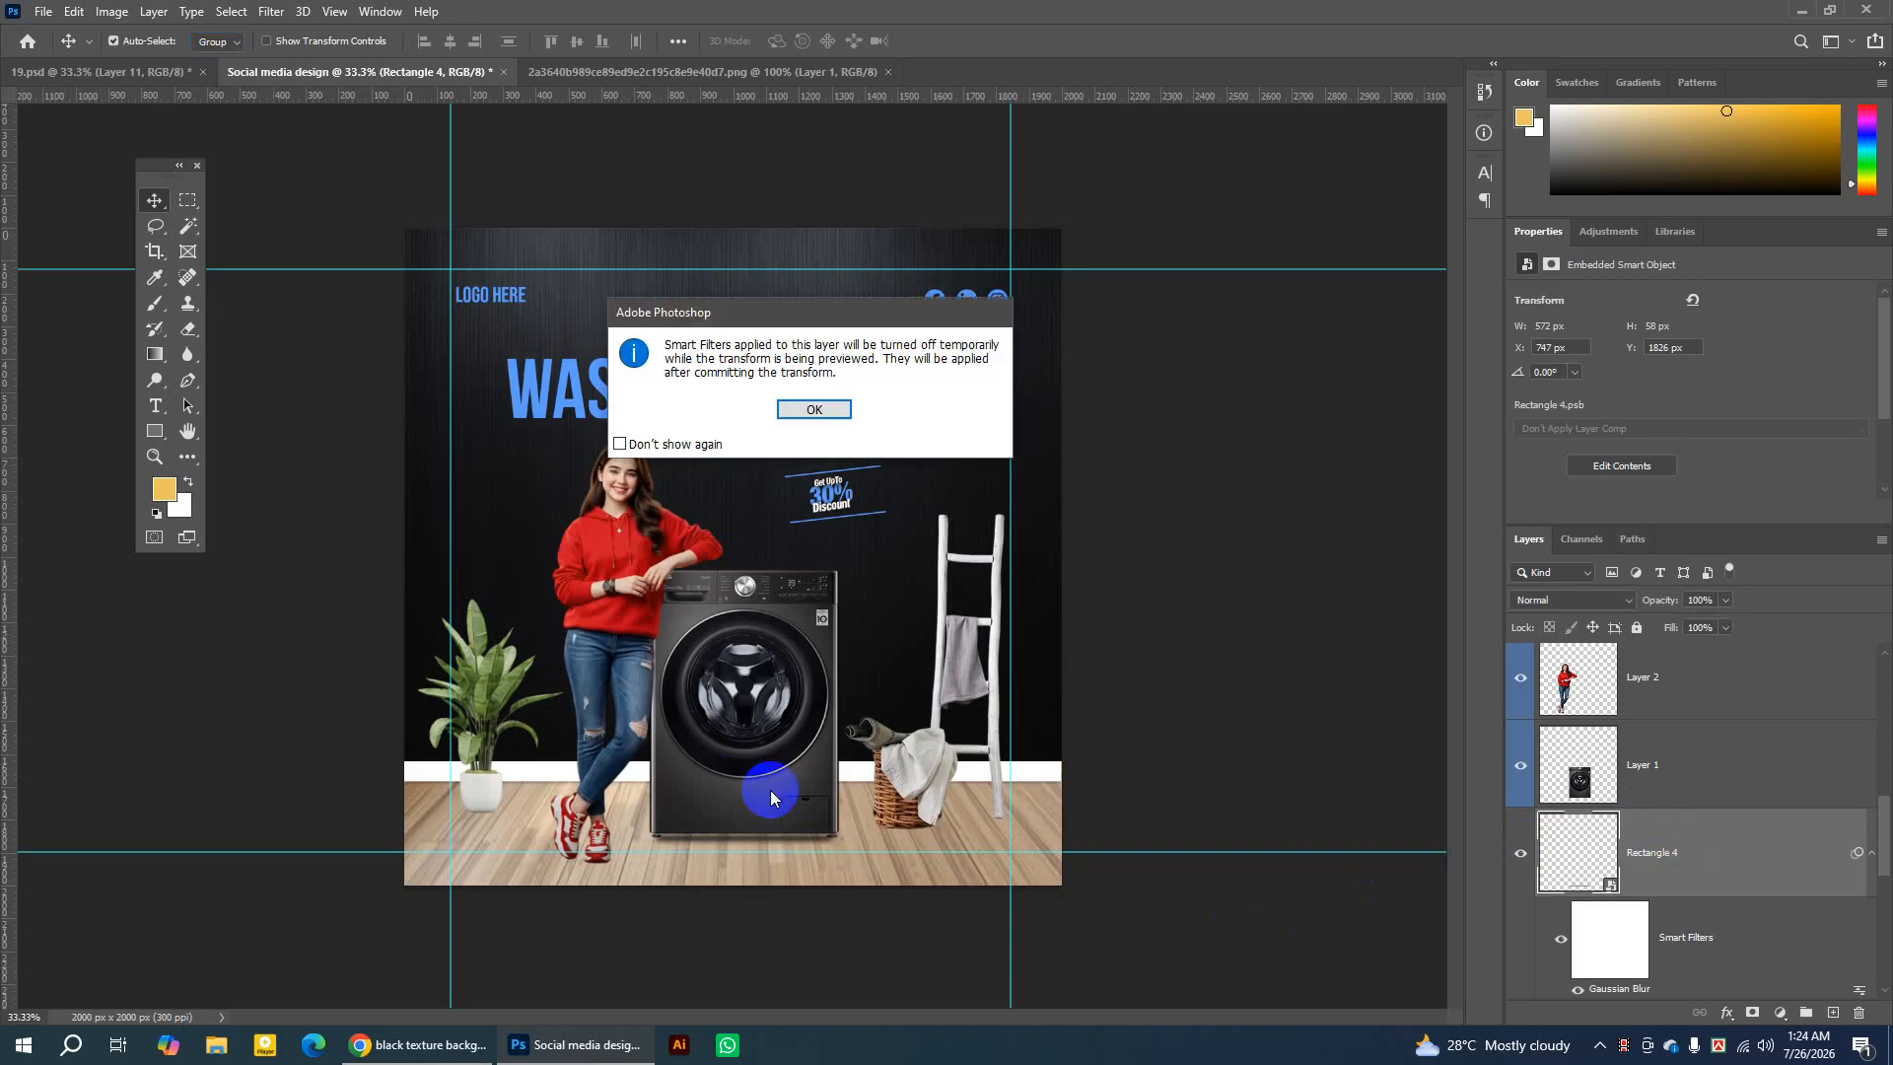
left_click(812, 402)
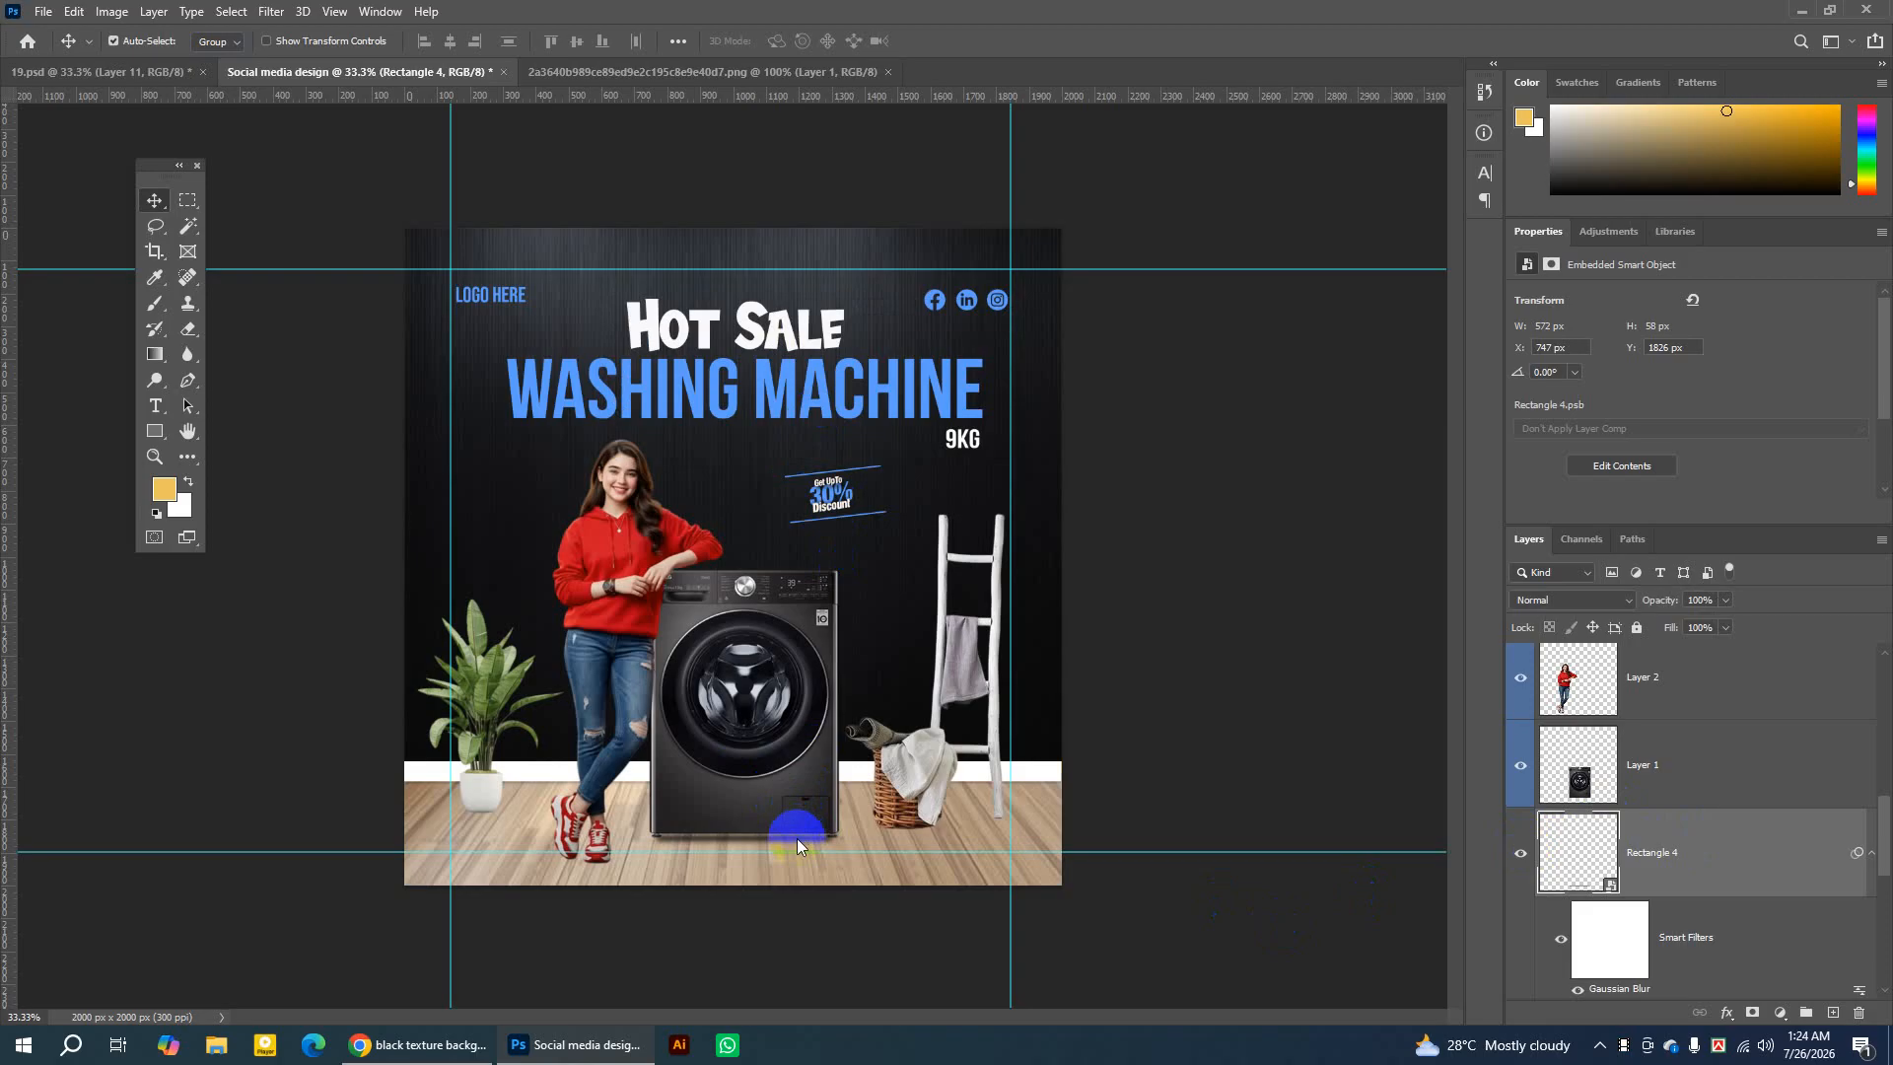
key("ctrl+t")
left_click(1522, 860)
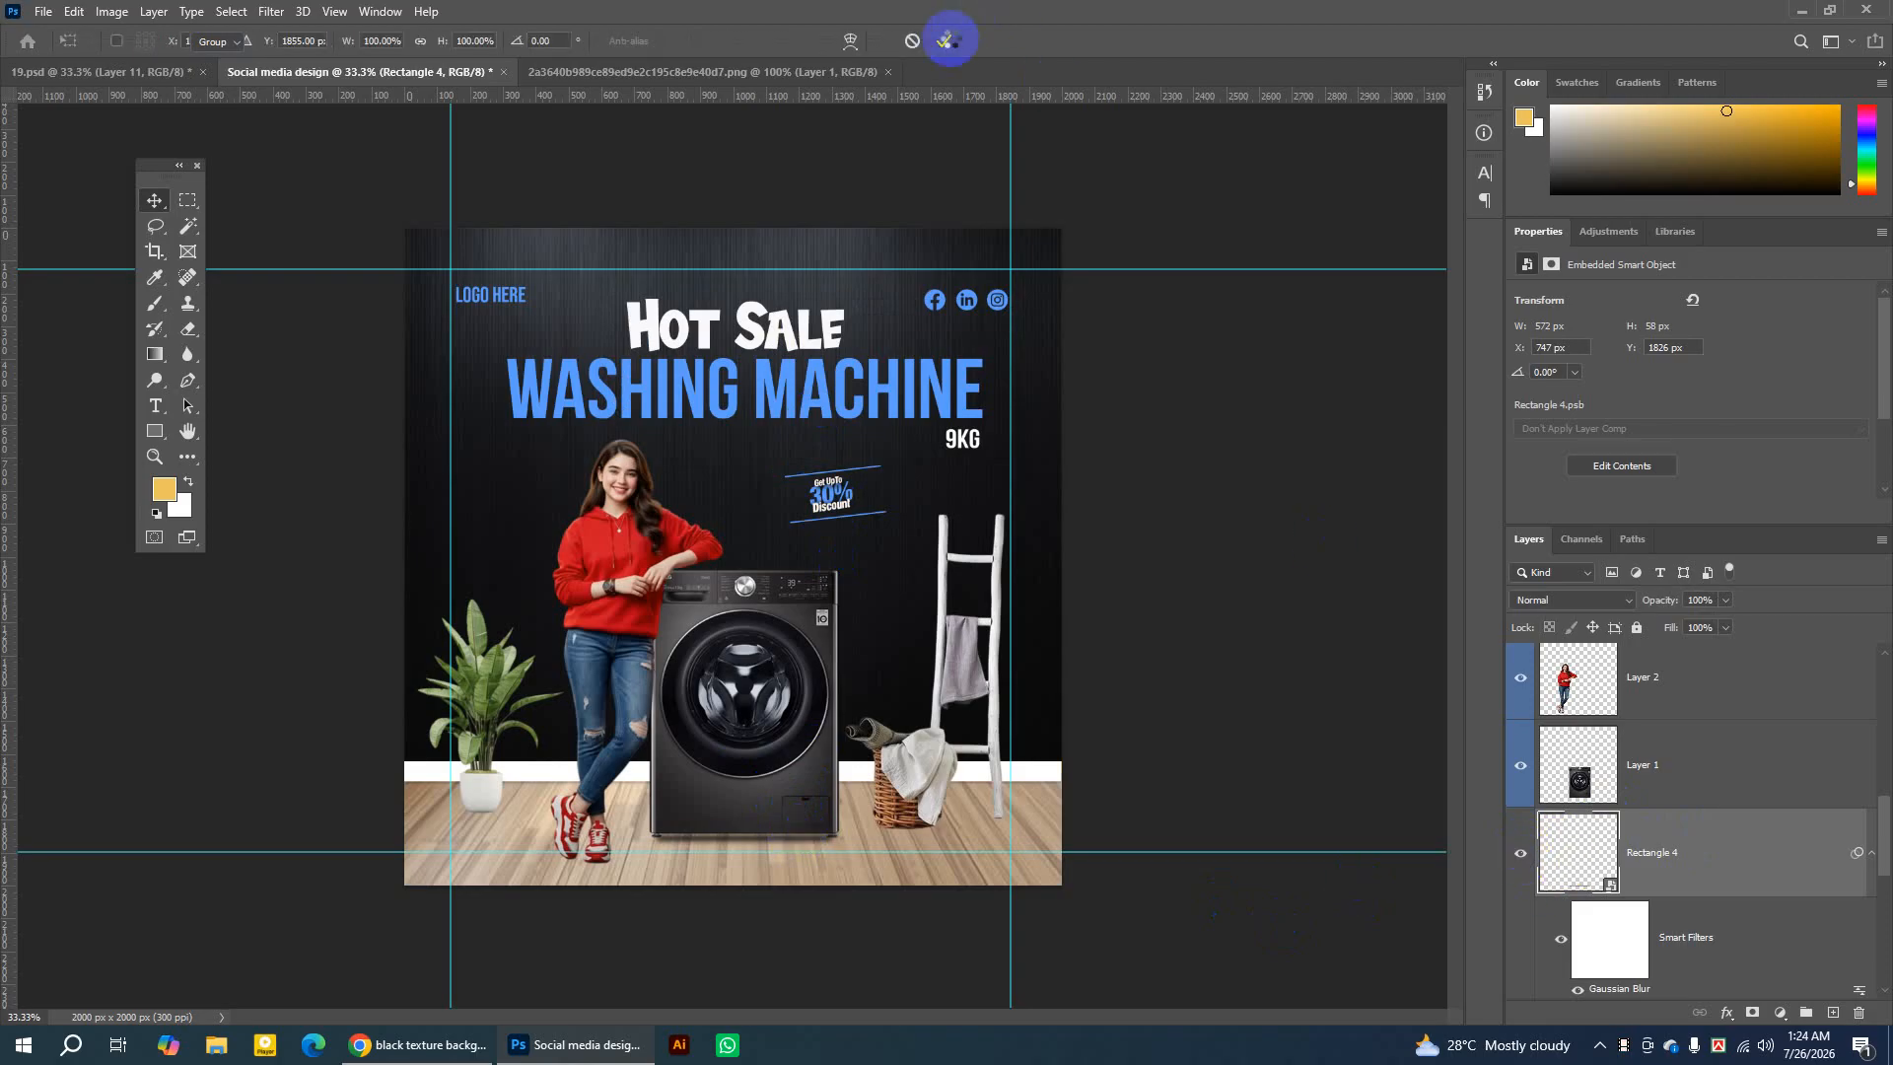
left_click(948, 43)
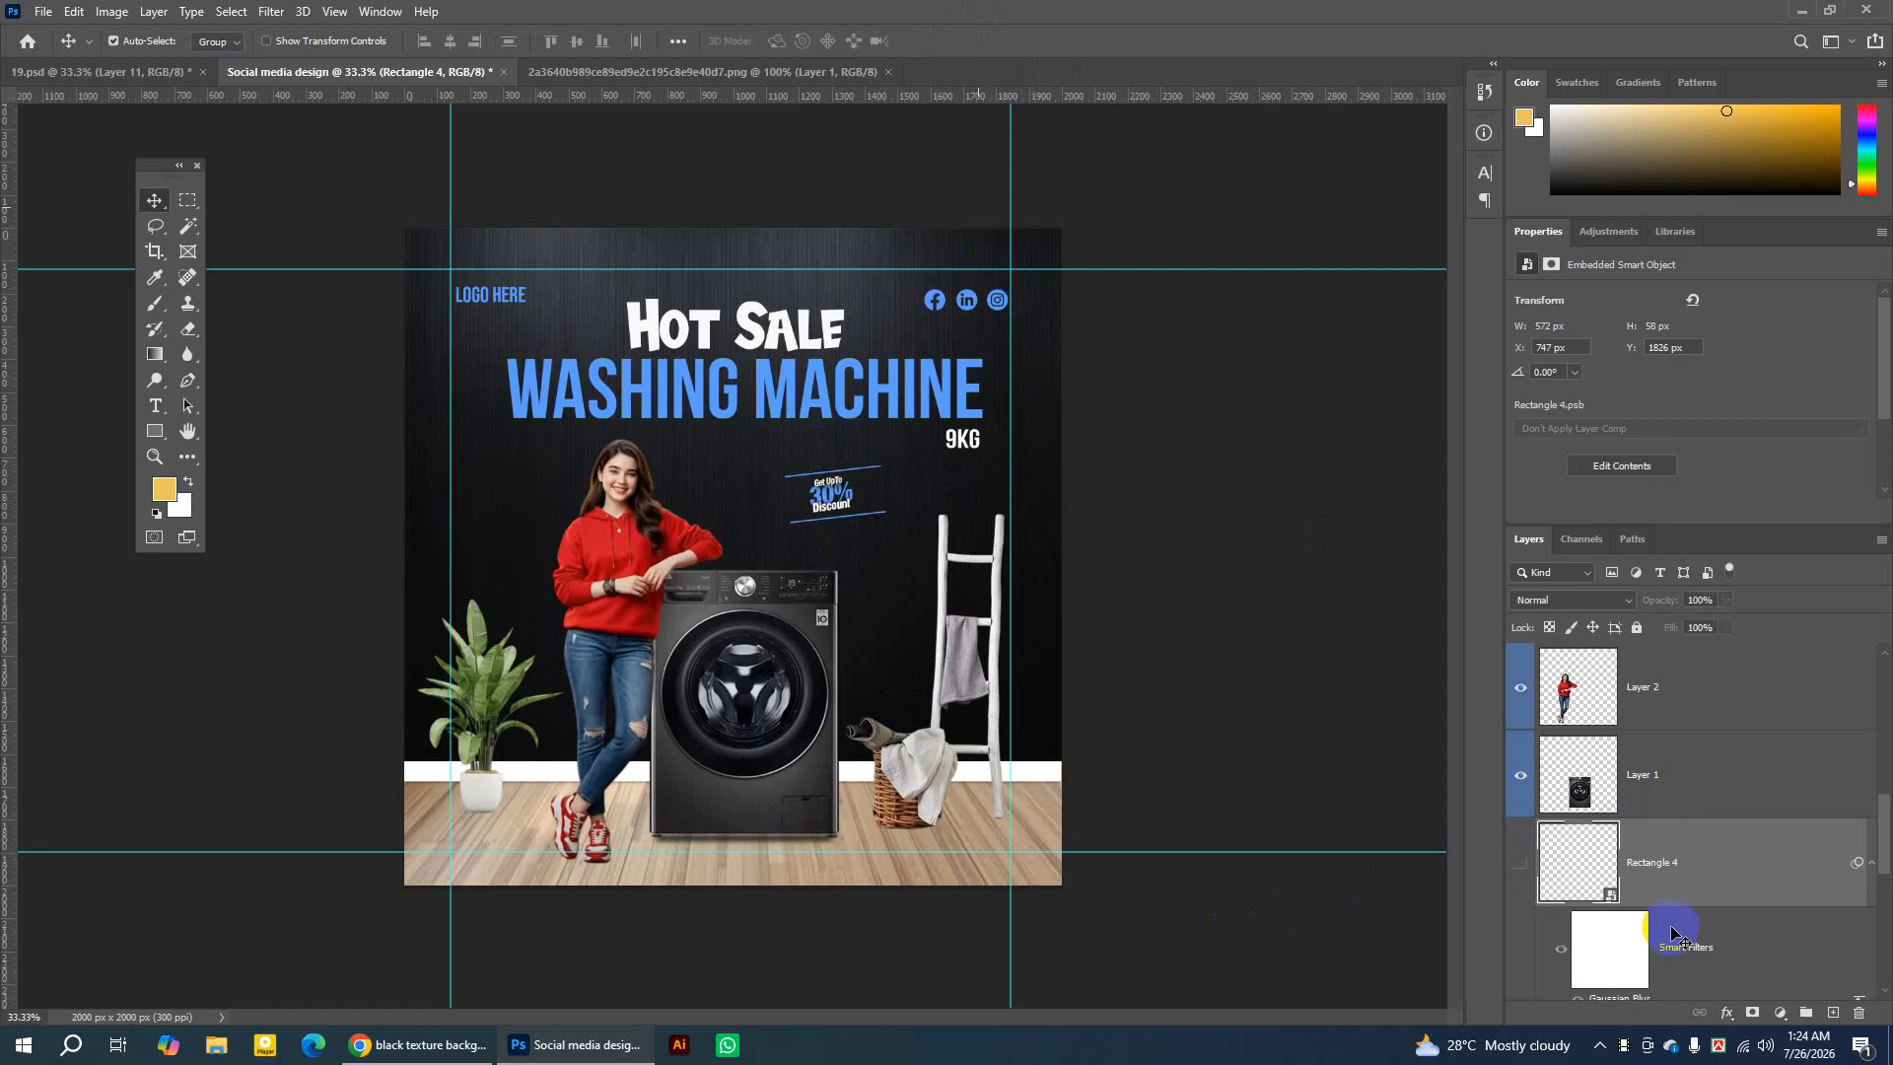
Toggle the Rectangle 4 shadow layer's visibility to check its effect under the washing machine.
left_click(1516, 864)
left_click(1518, 864)
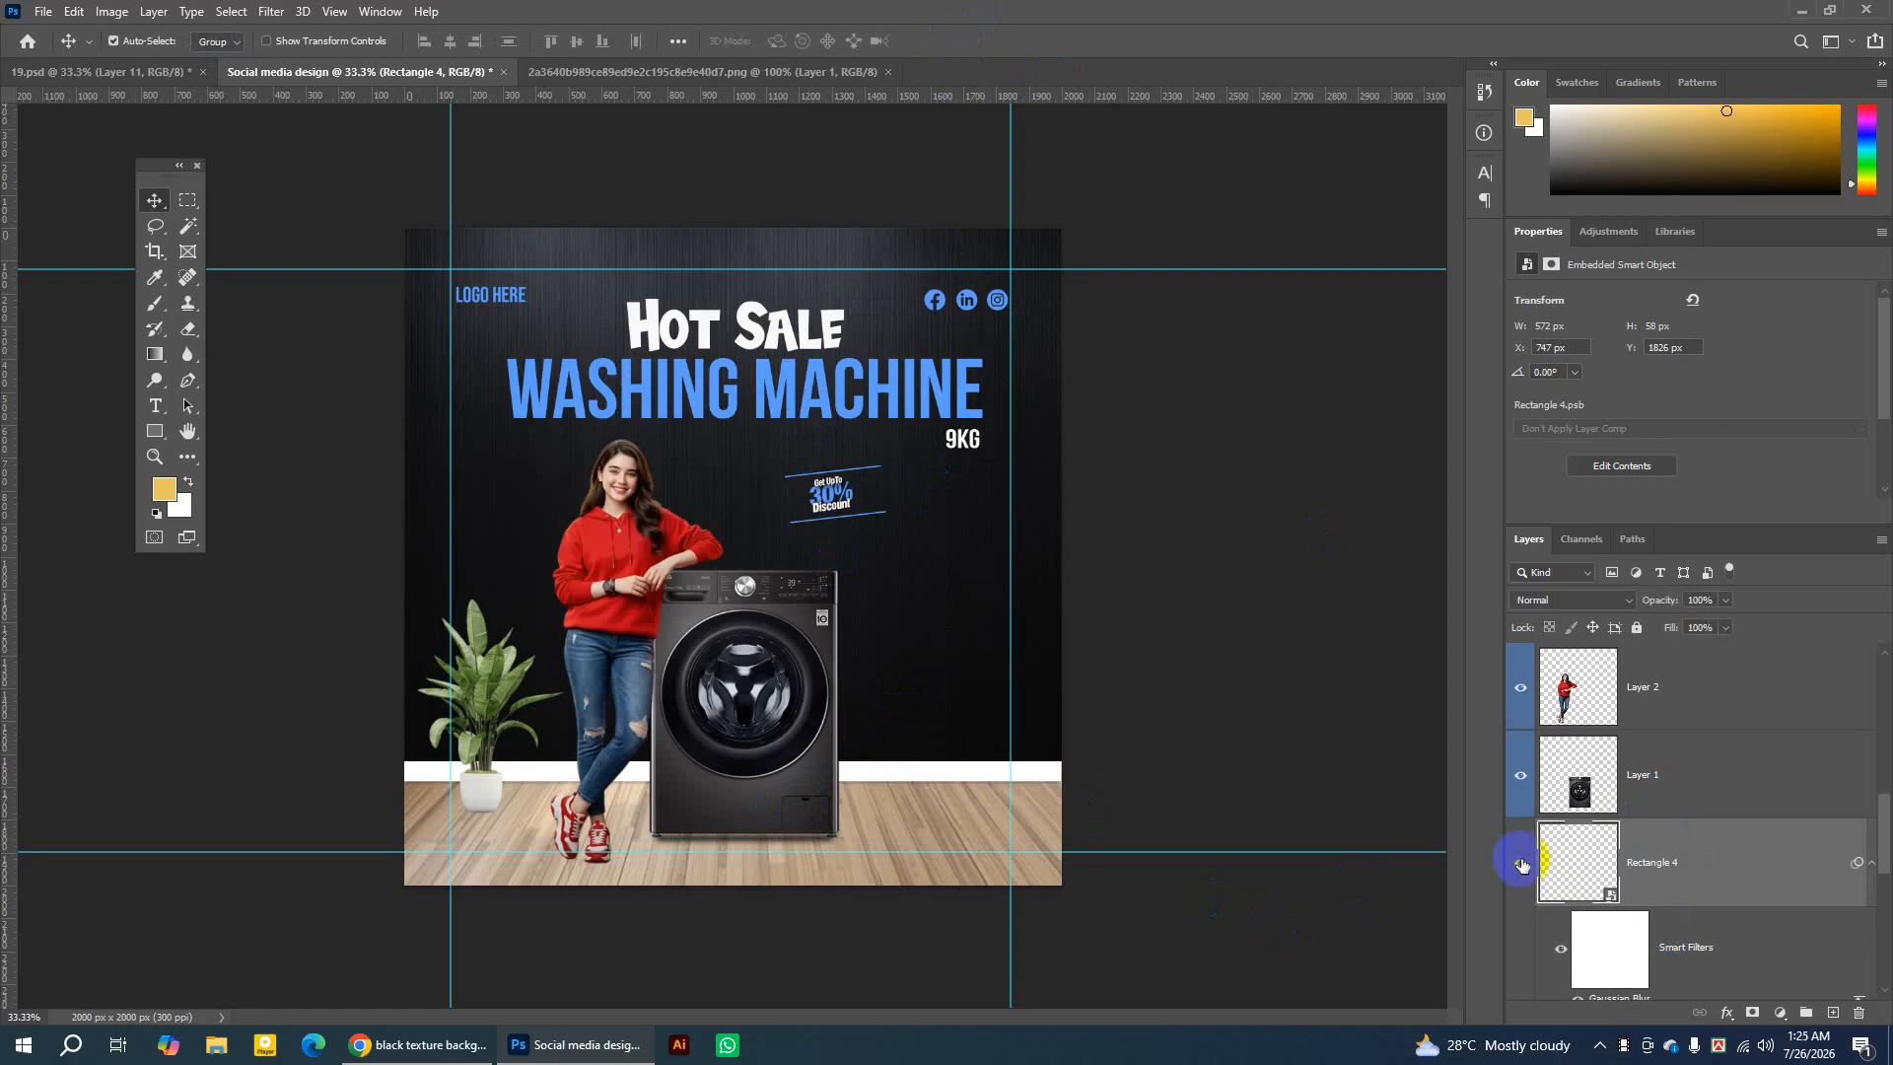
left_click(1522, 864)
left_click(1521, 864)
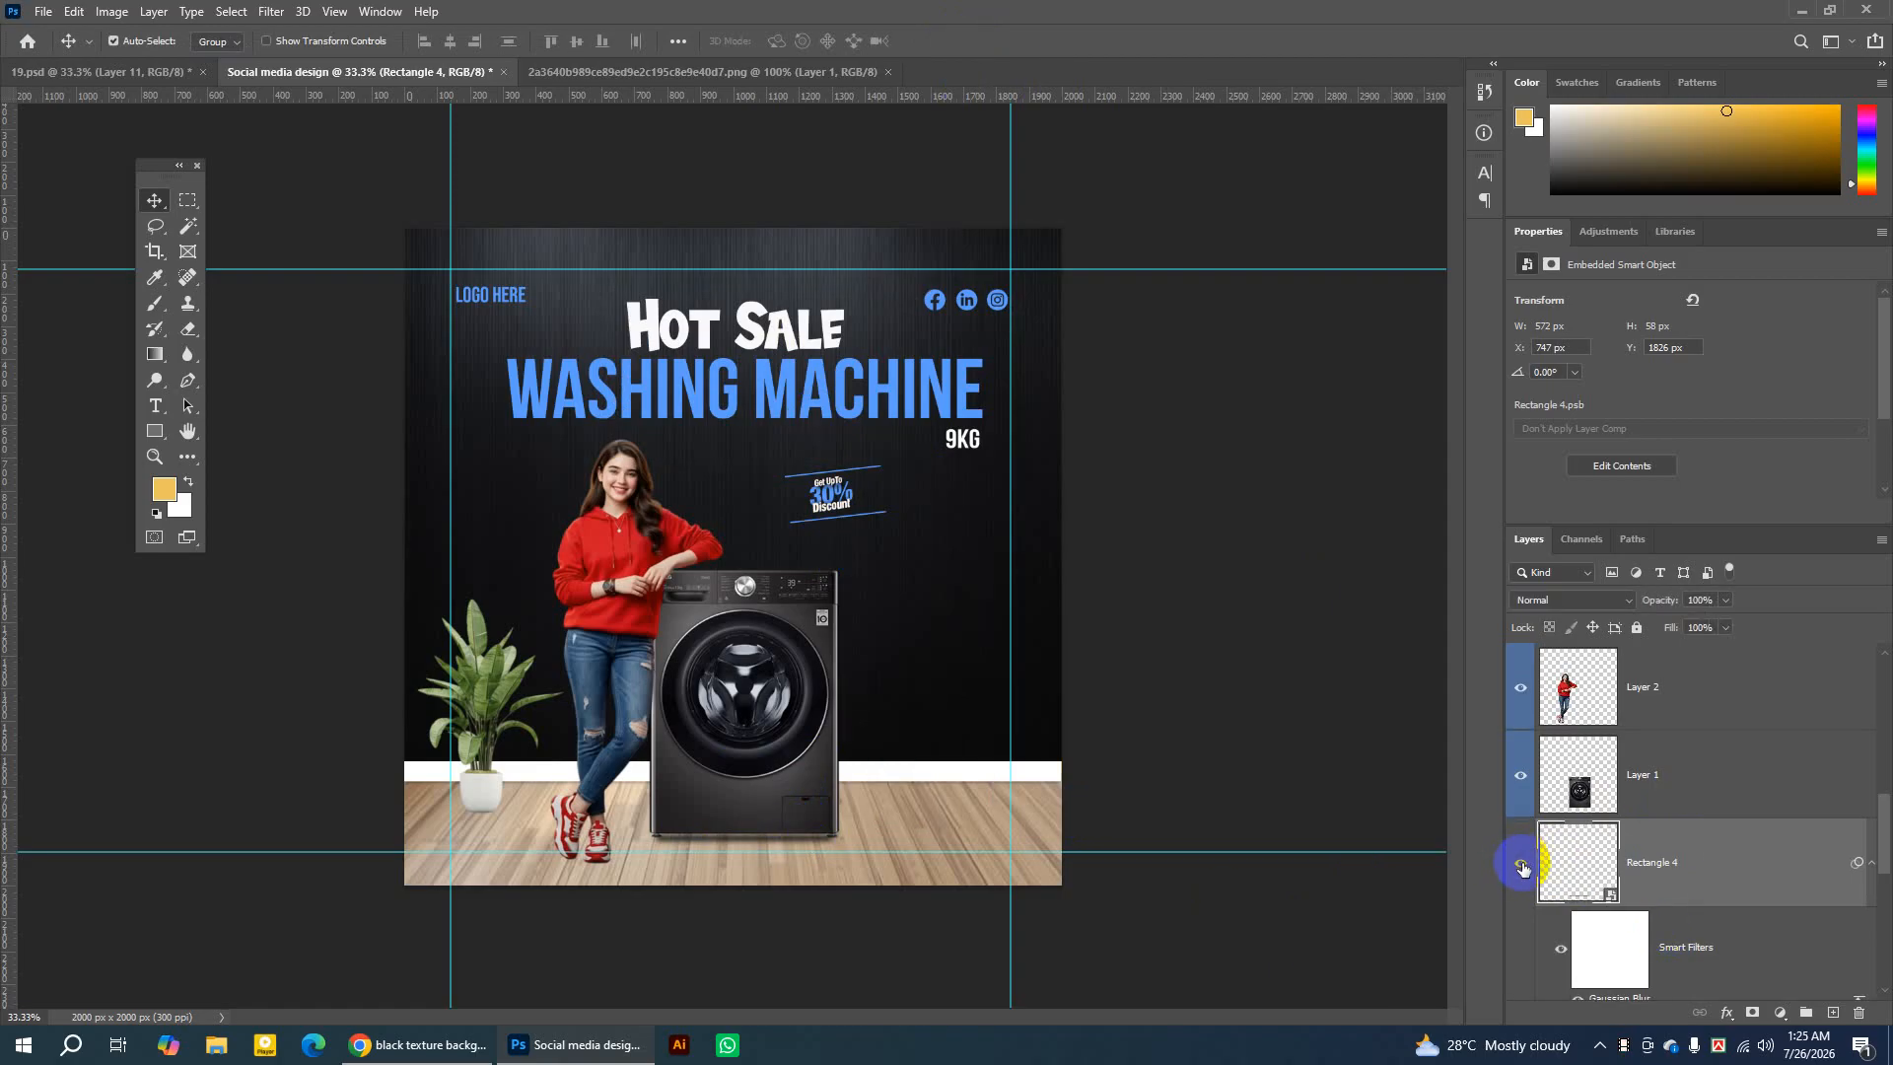
Compare the washing machine's base with the Rectangle 4 shadow layer hidden and shown.
left_click(1522, 866)
left_click(1522, 865)
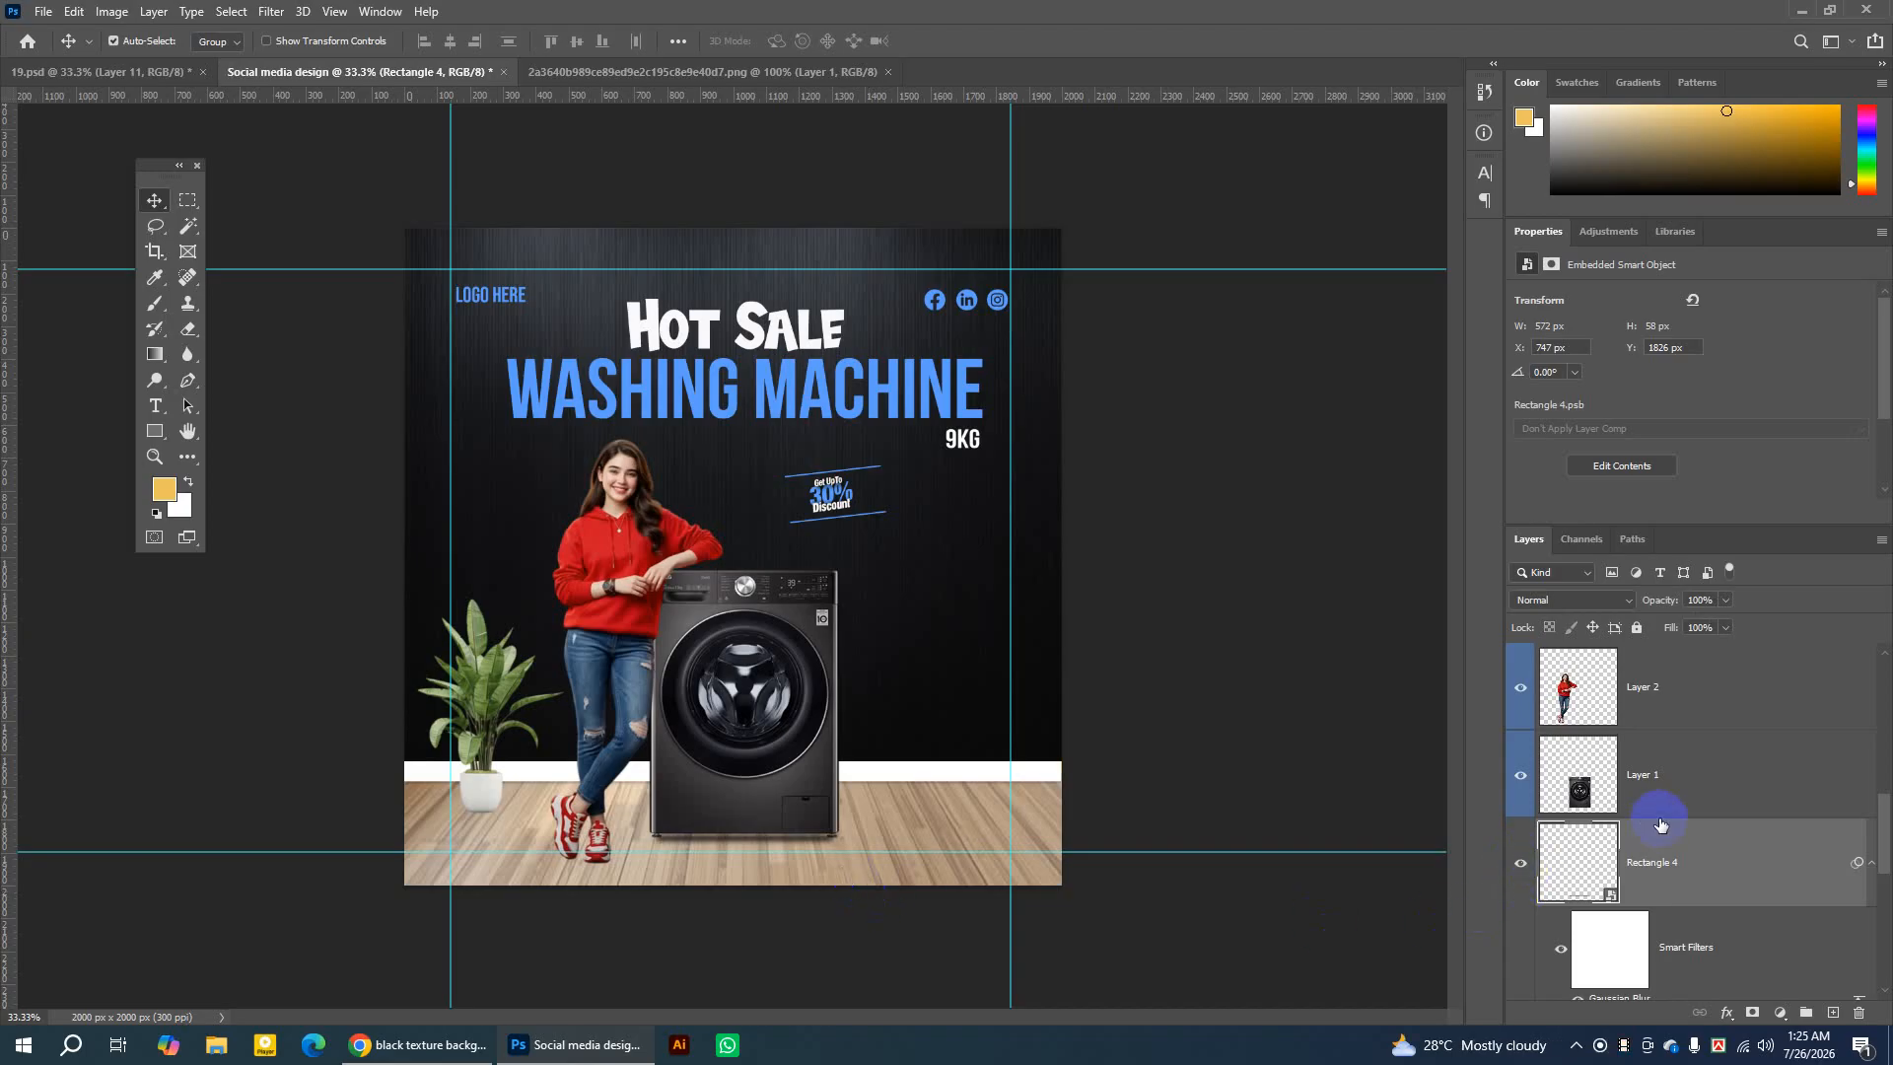
left_click(1521, 867)
left_click(1522, 868)
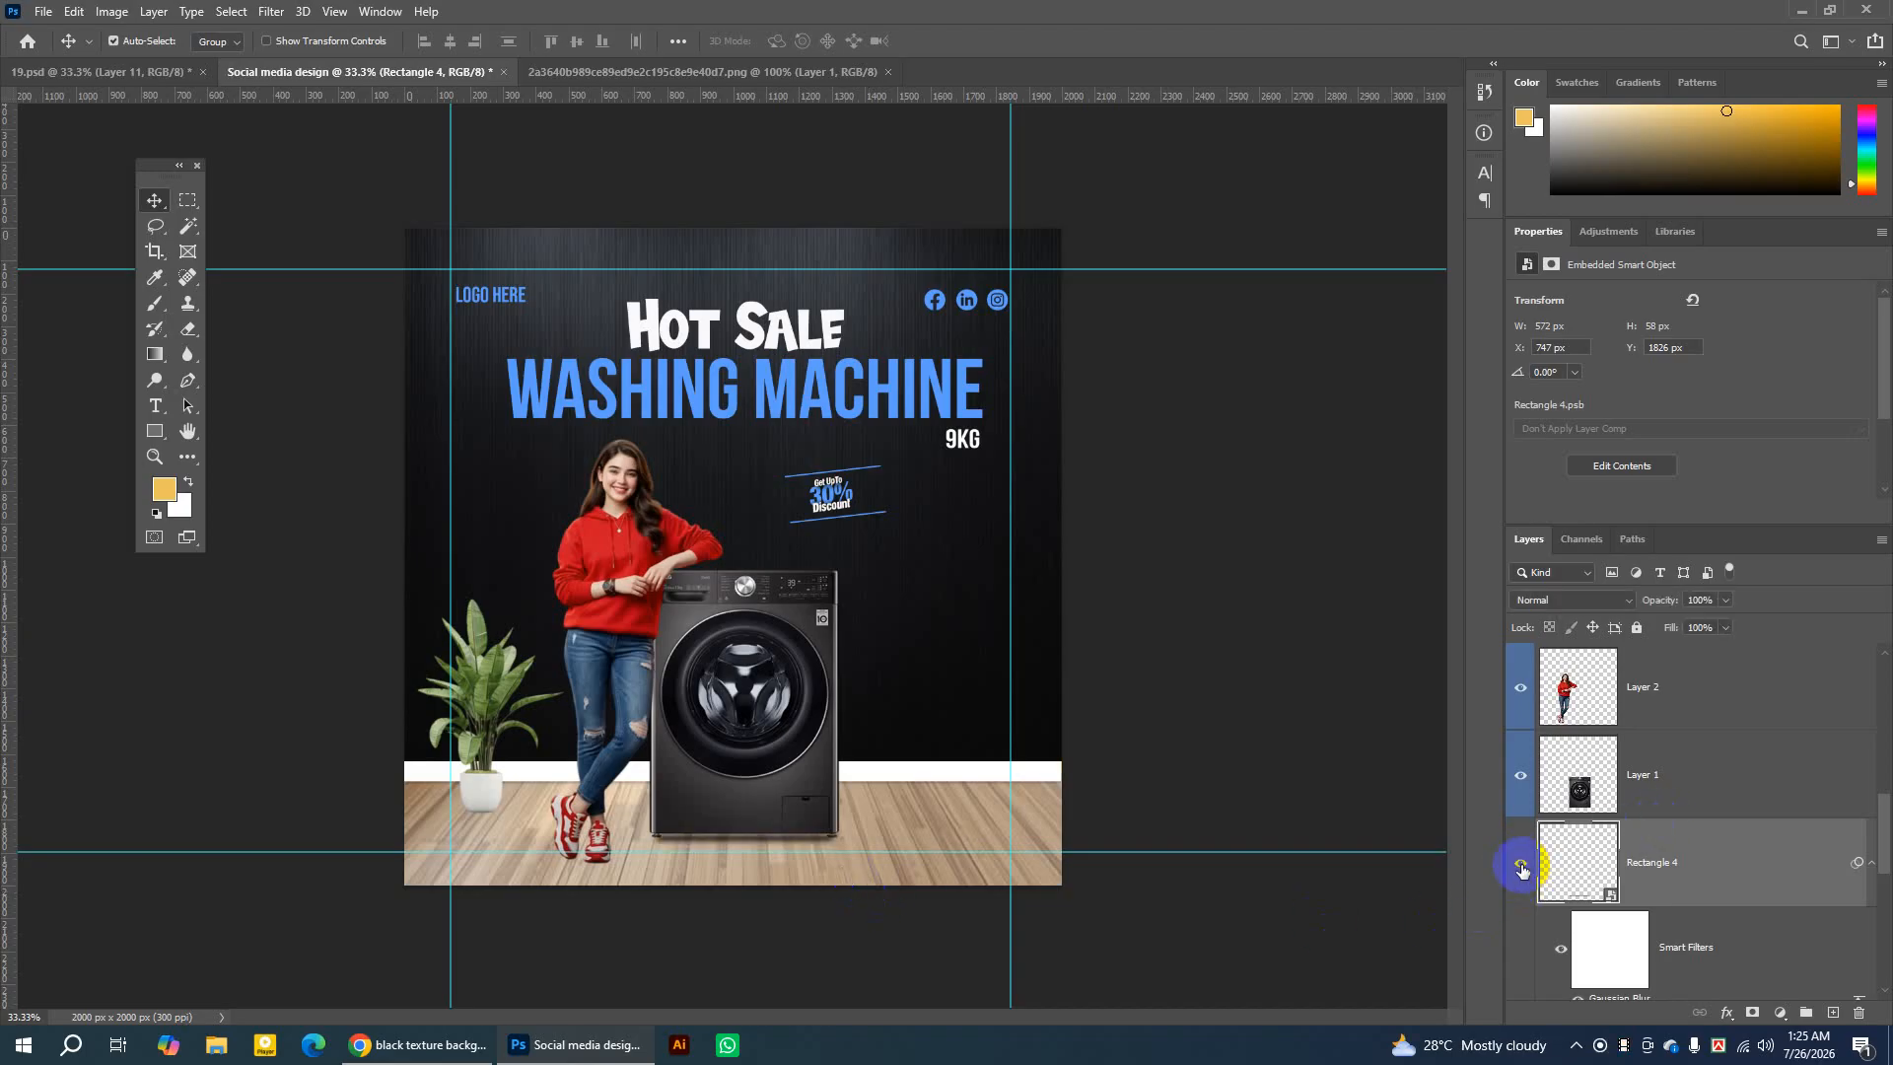
left_click(1521, 868)
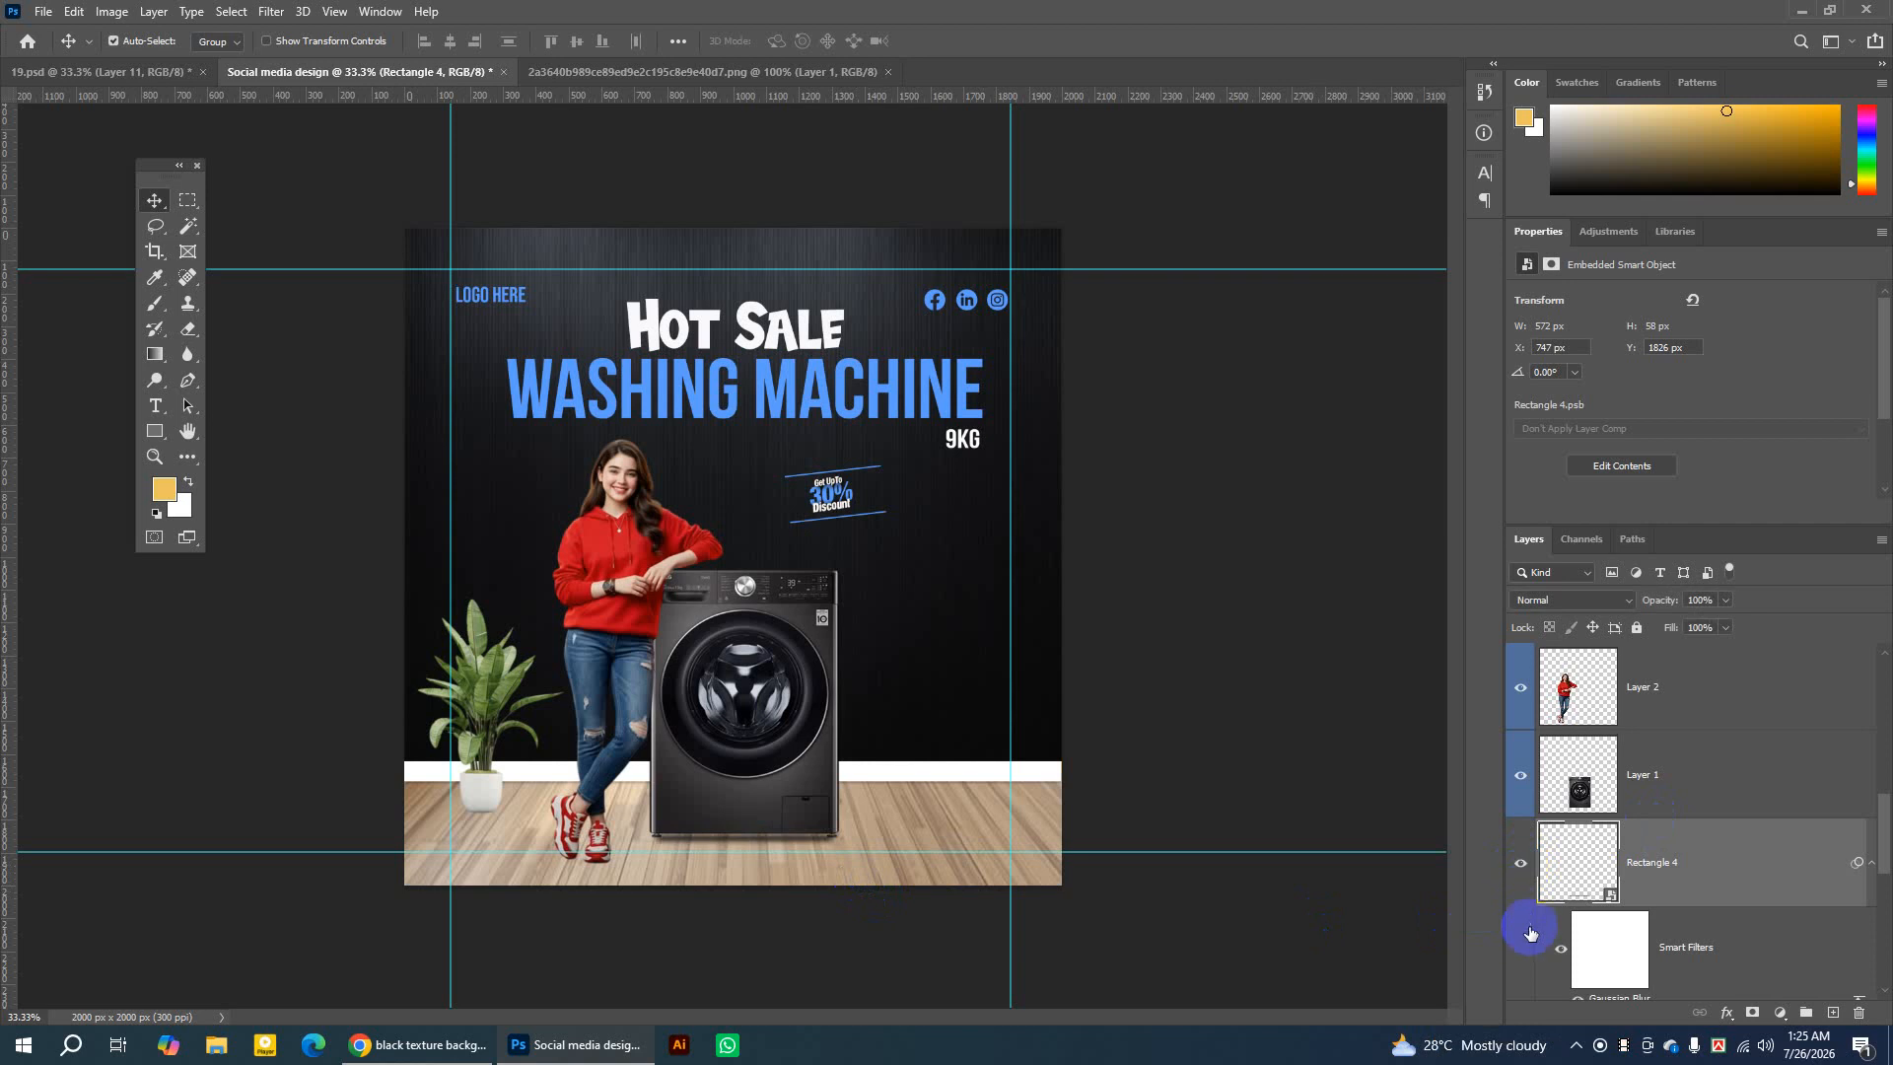
Show Layer 3 with the laundry basket and ladder beside the washing machine.
scroll(1536, 824, "down", 2)
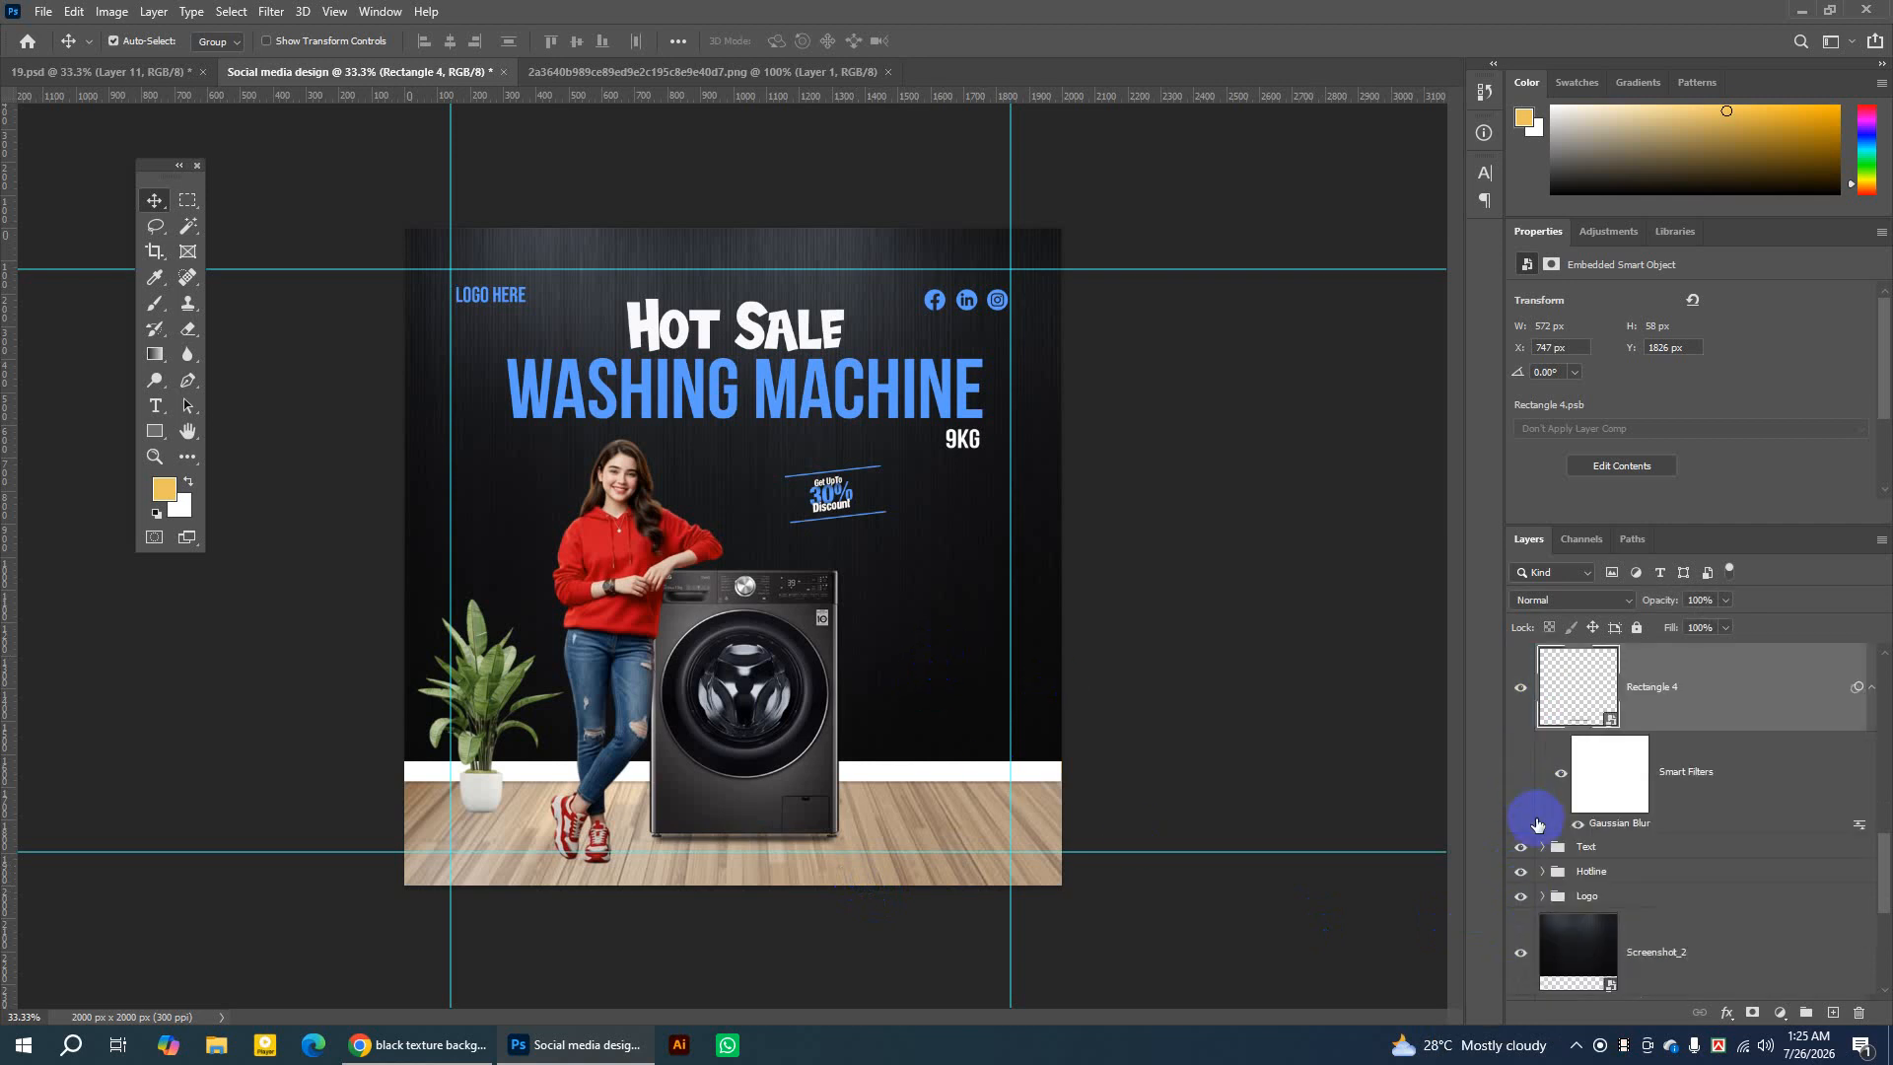
scroll(1536, 824, "up", 3)
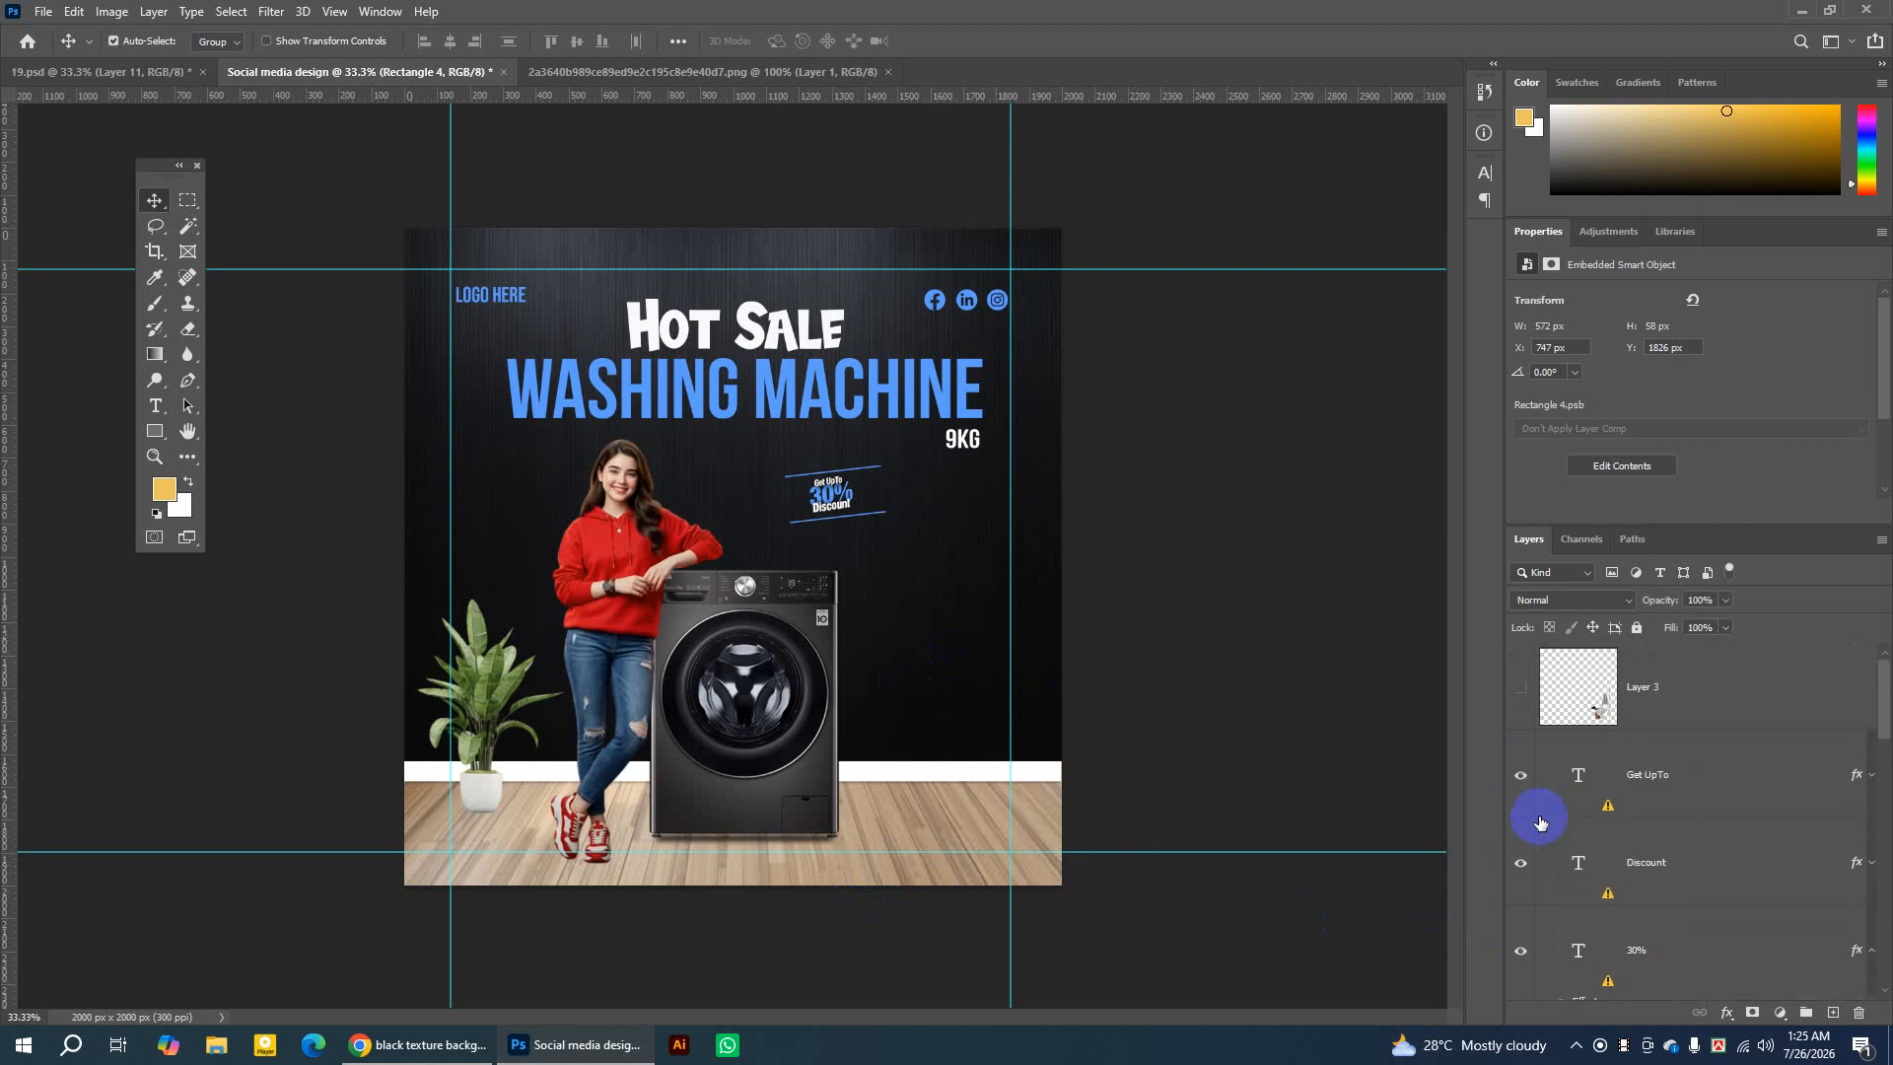
left_click(1519, 693)
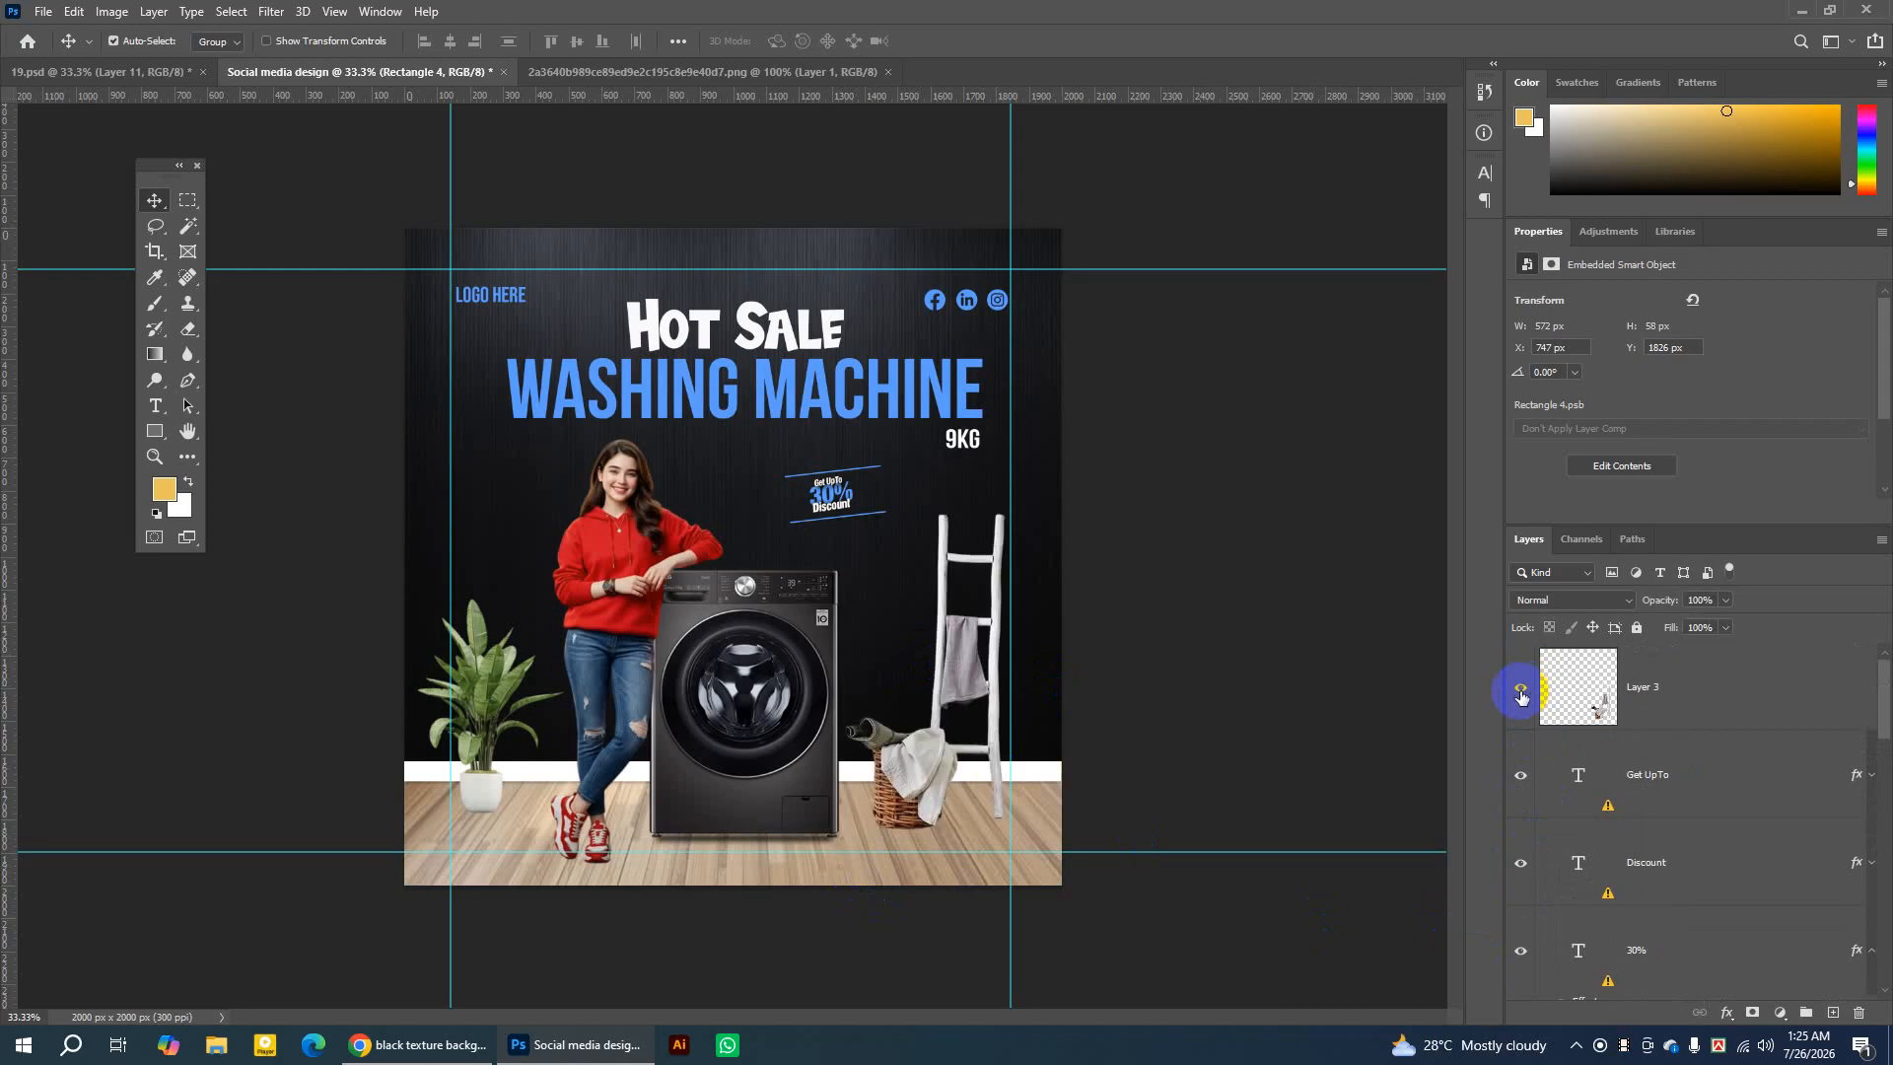
scroll(1523, 702, "down", 1)
scroll(1526, 706, "up", 1)
scroll(1527, 706, "down", 5)
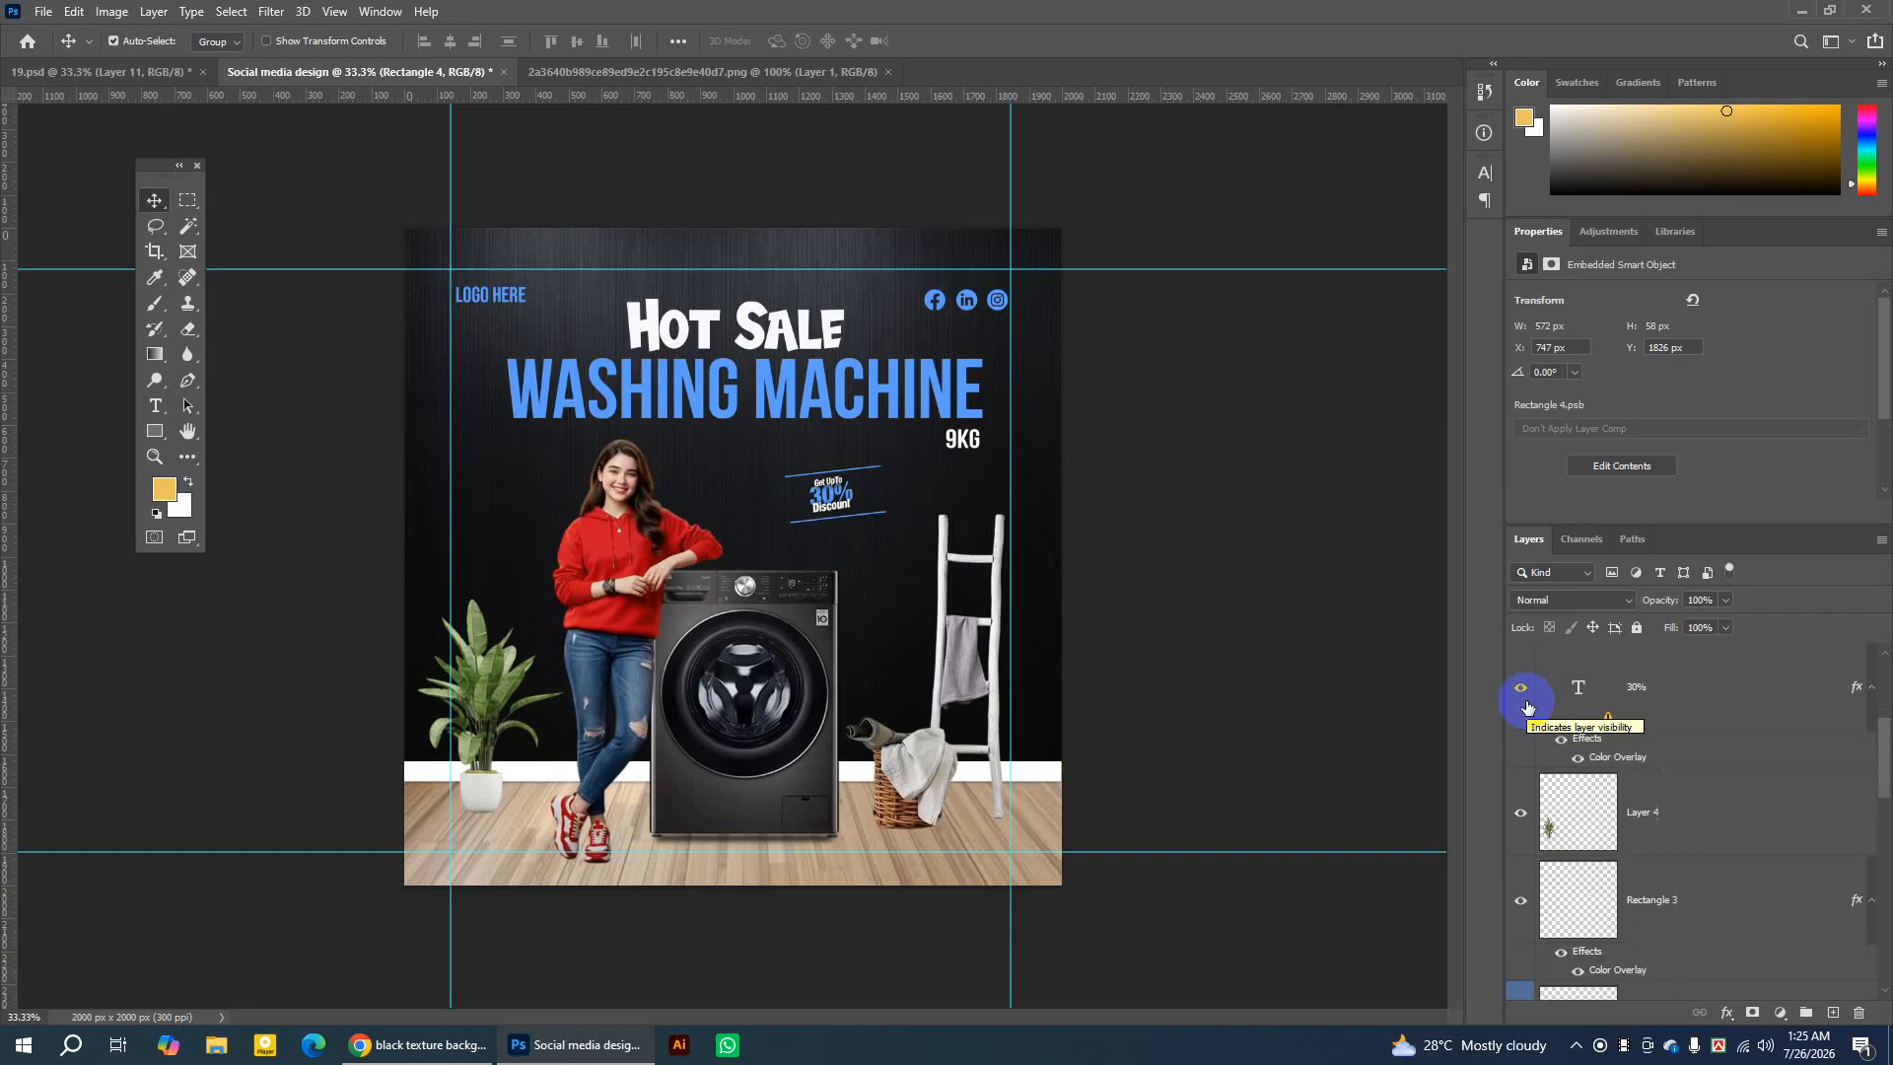
scroll(1531, 730, "up", 1)
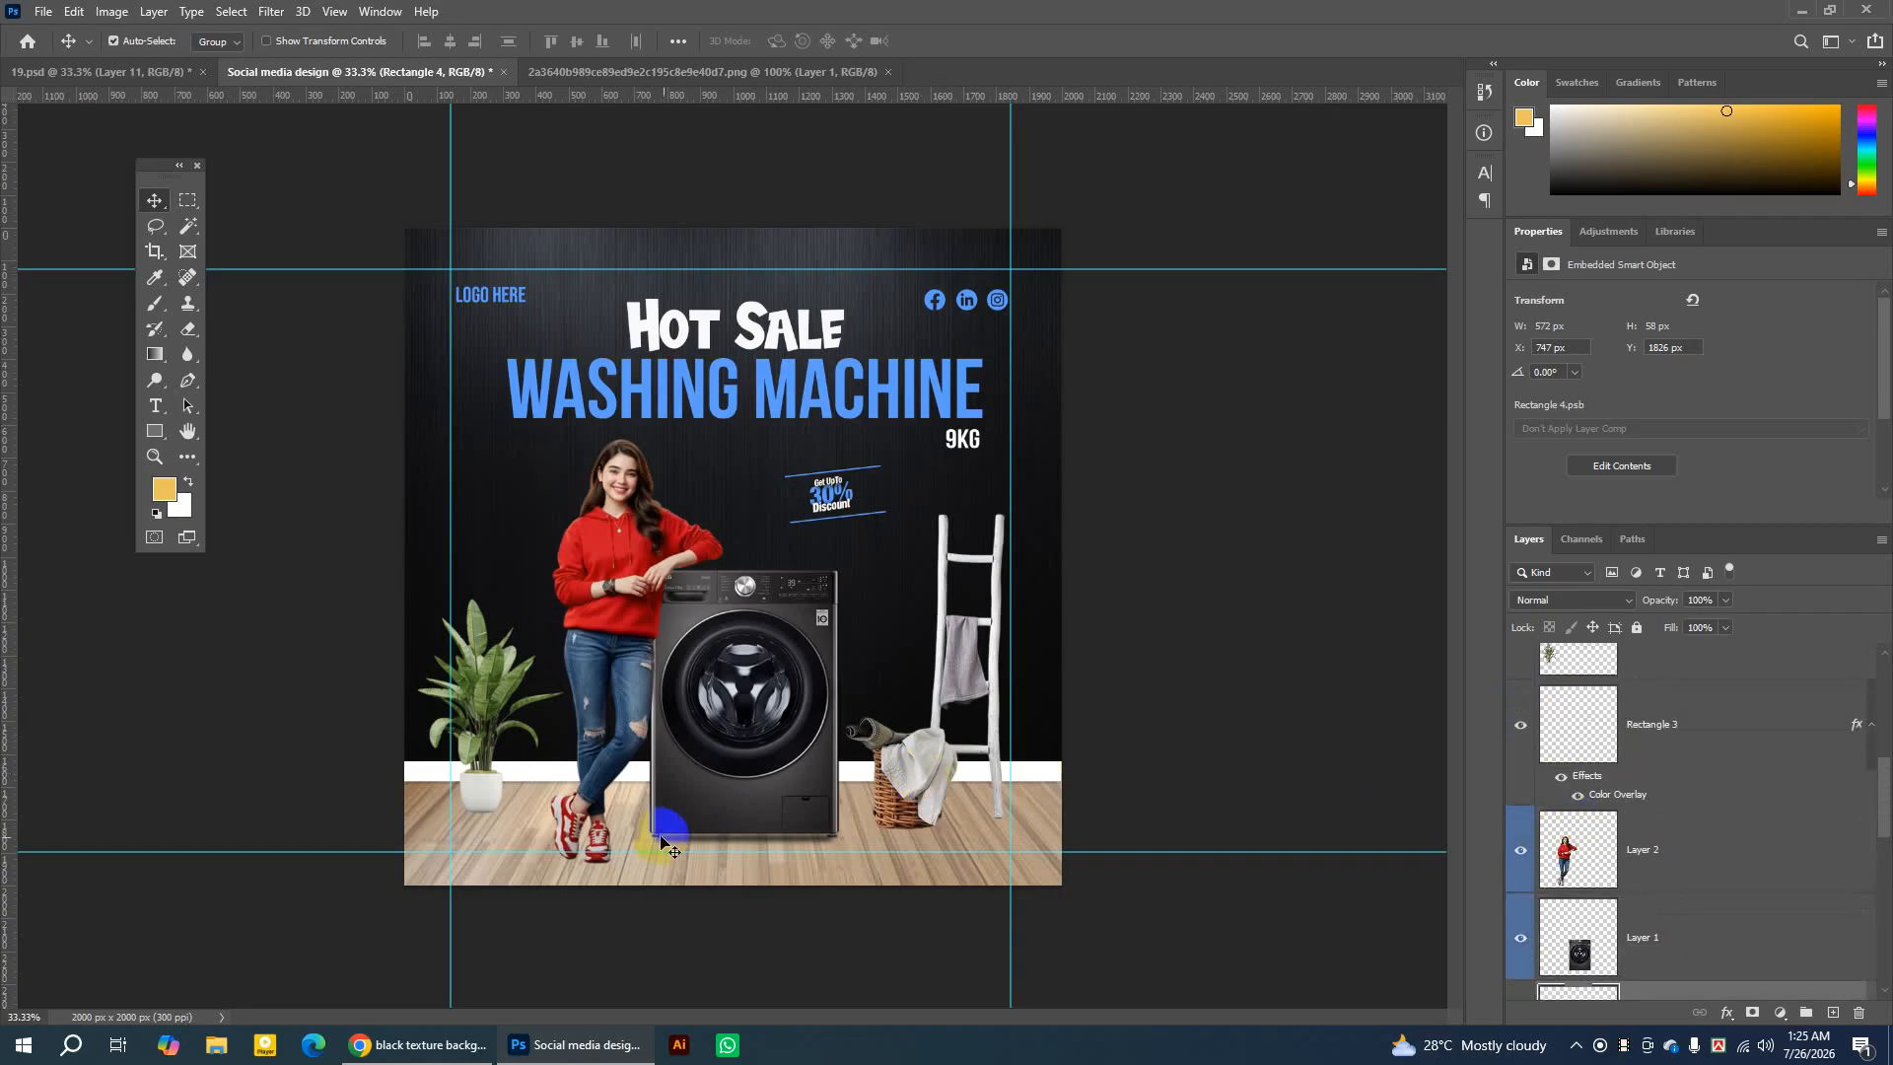
Set the Move tool's auto-select to Layer and check the Rectangle 4 shadow by hiding and reshowing it.
left_click(218, 41)
left_click(218, 75)
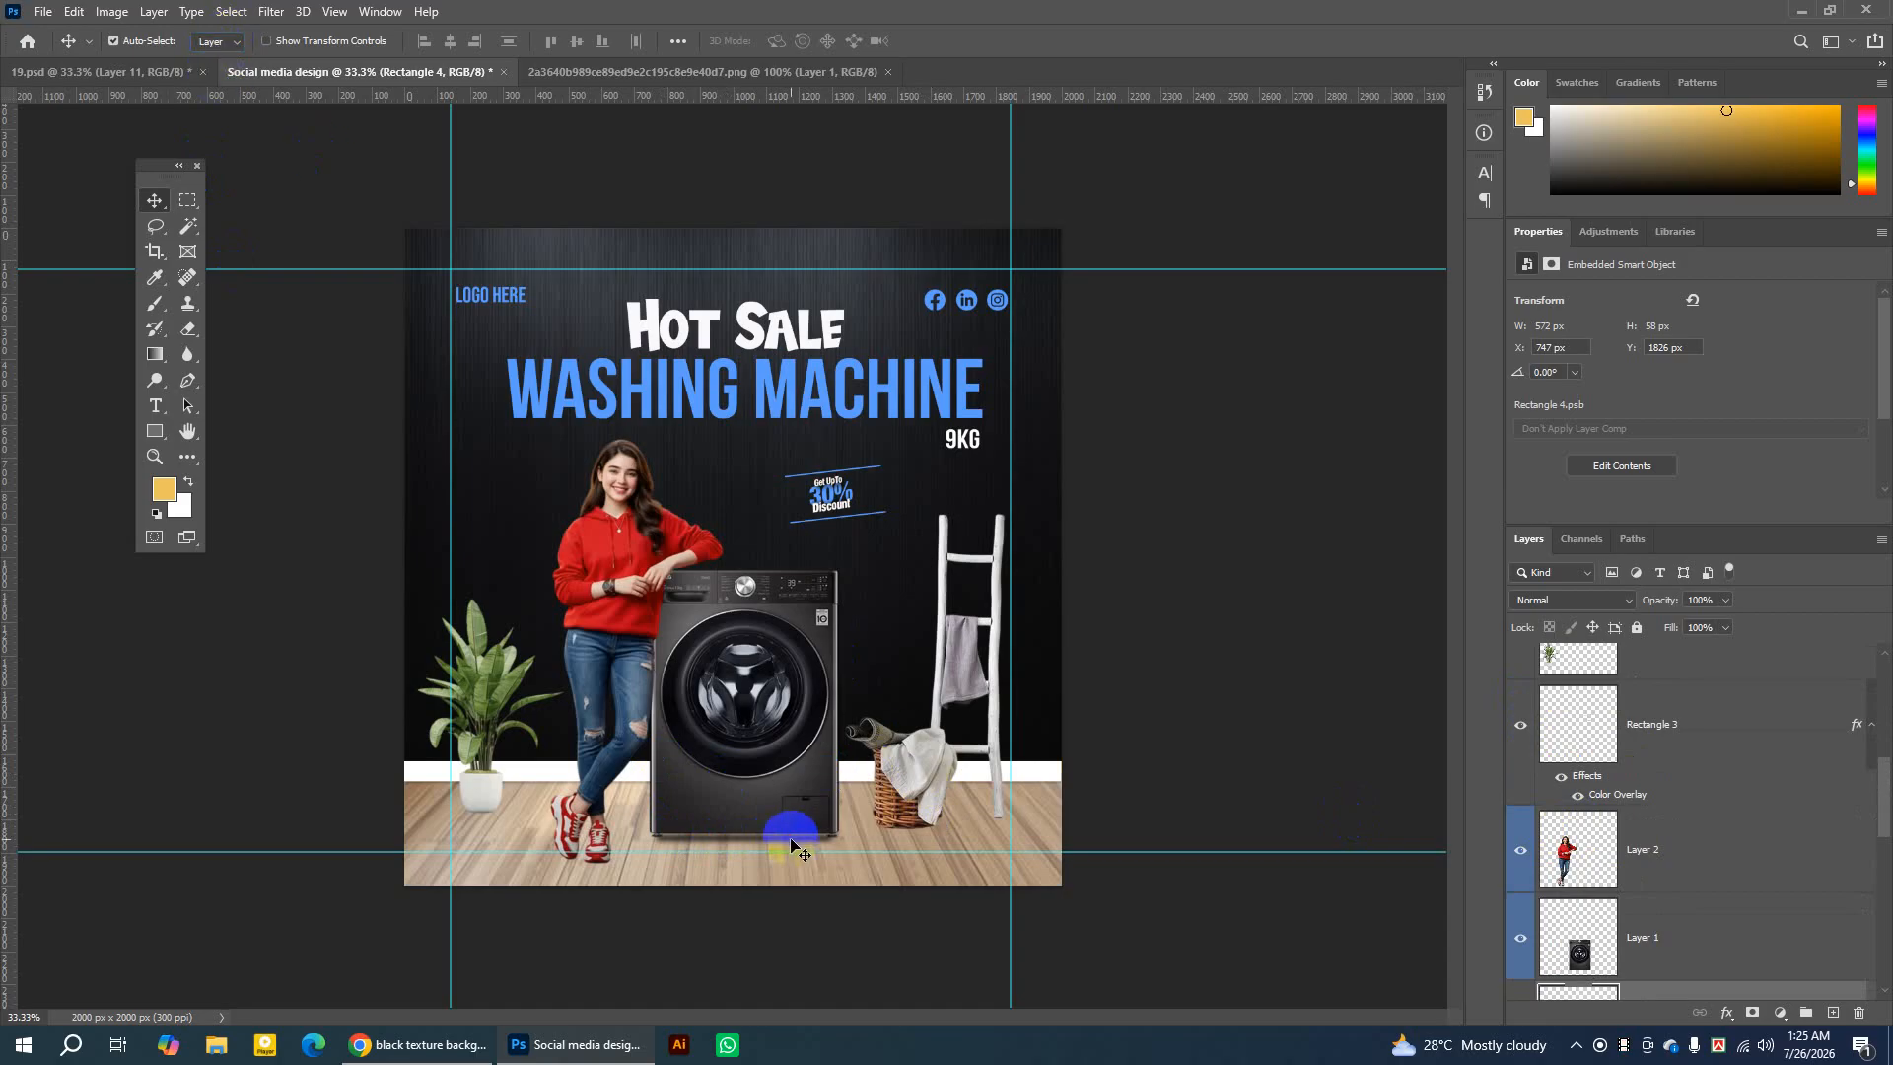
scroll(1627, 858, "down", 3)
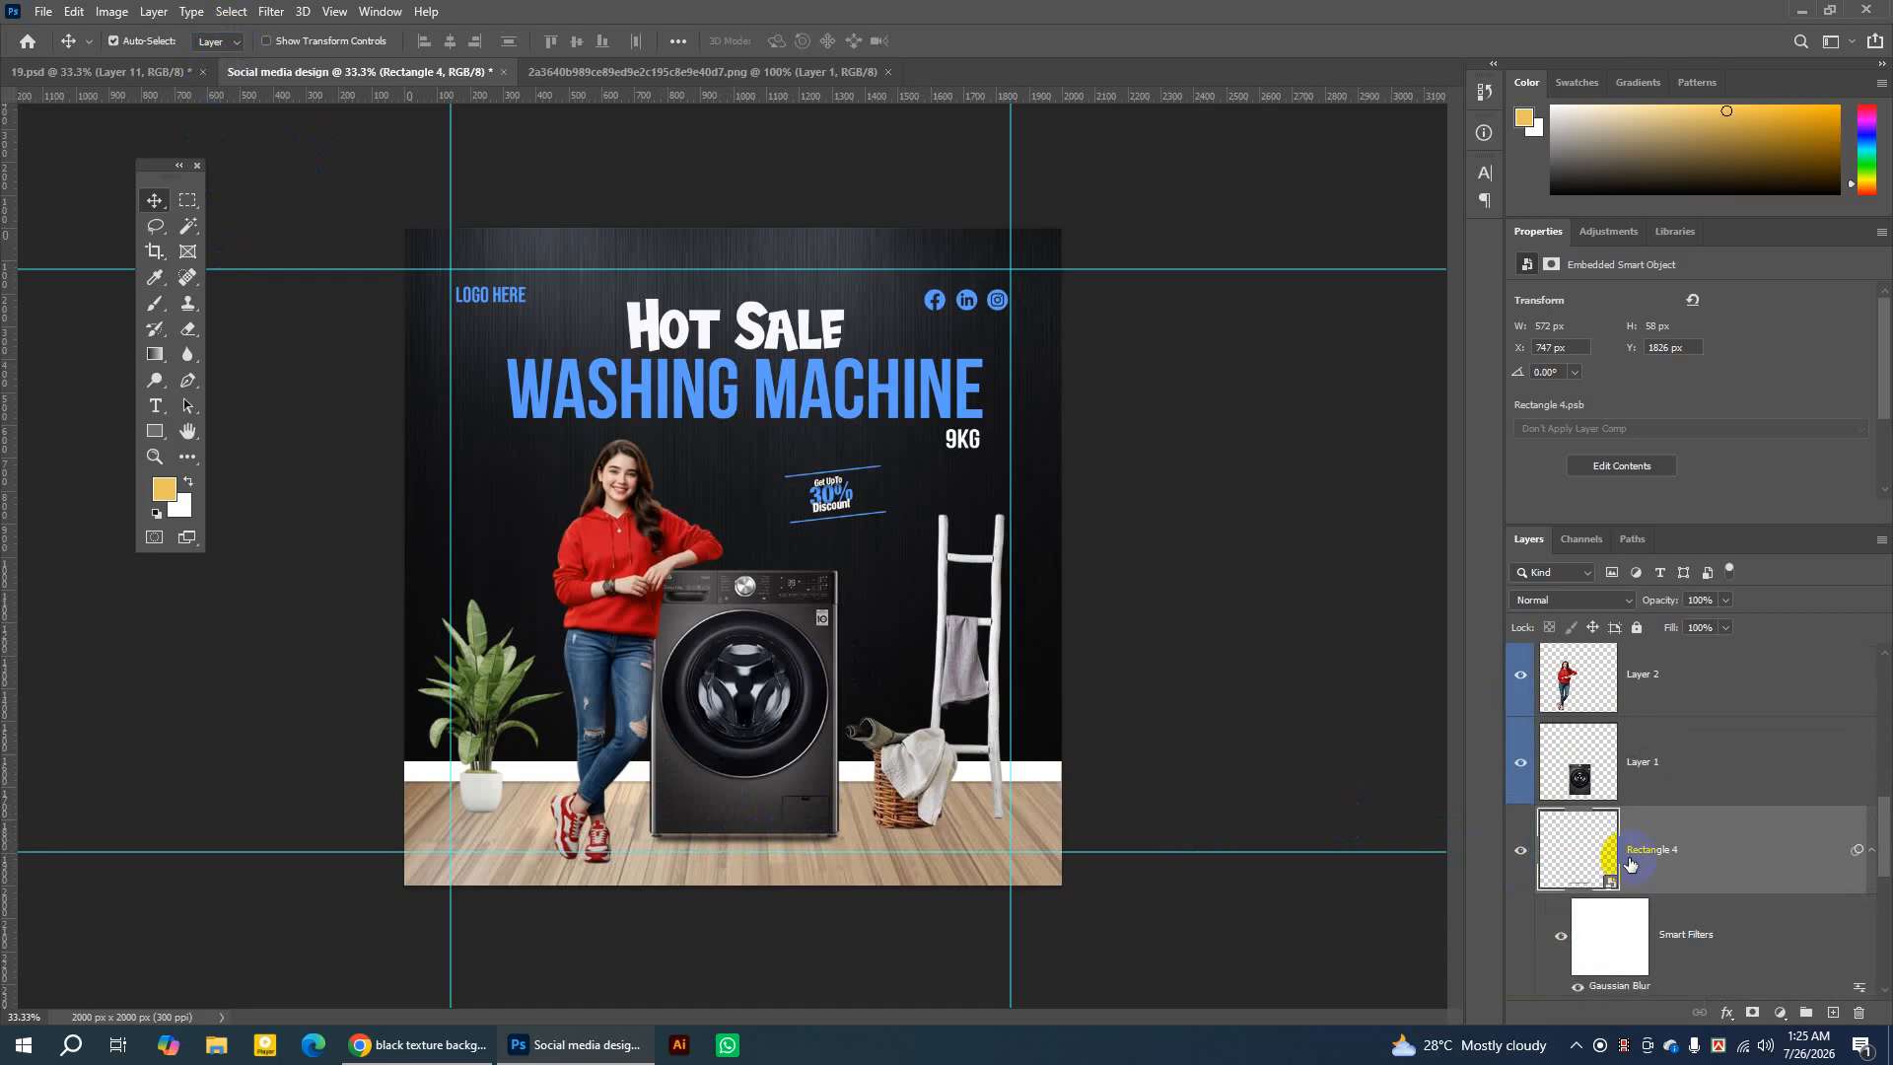
left_click(1519, 856)
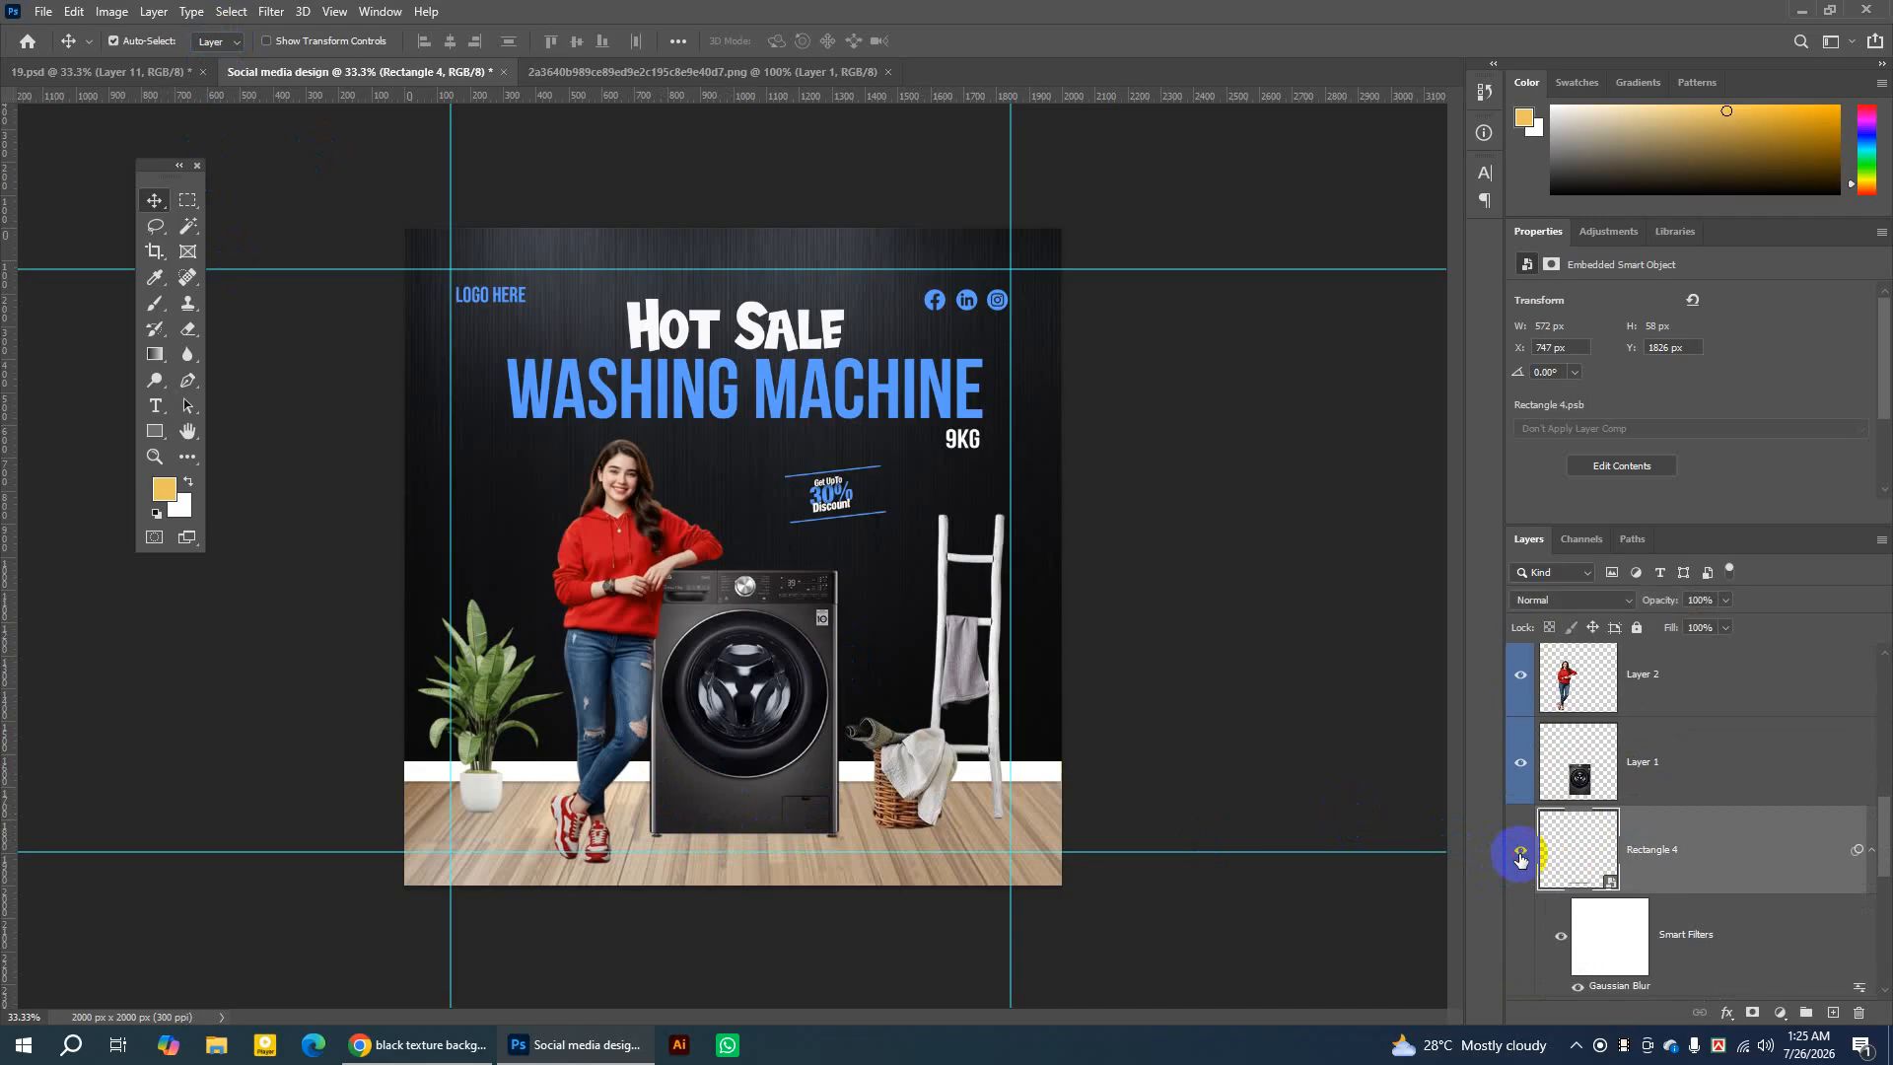
left_click(1520, 854)
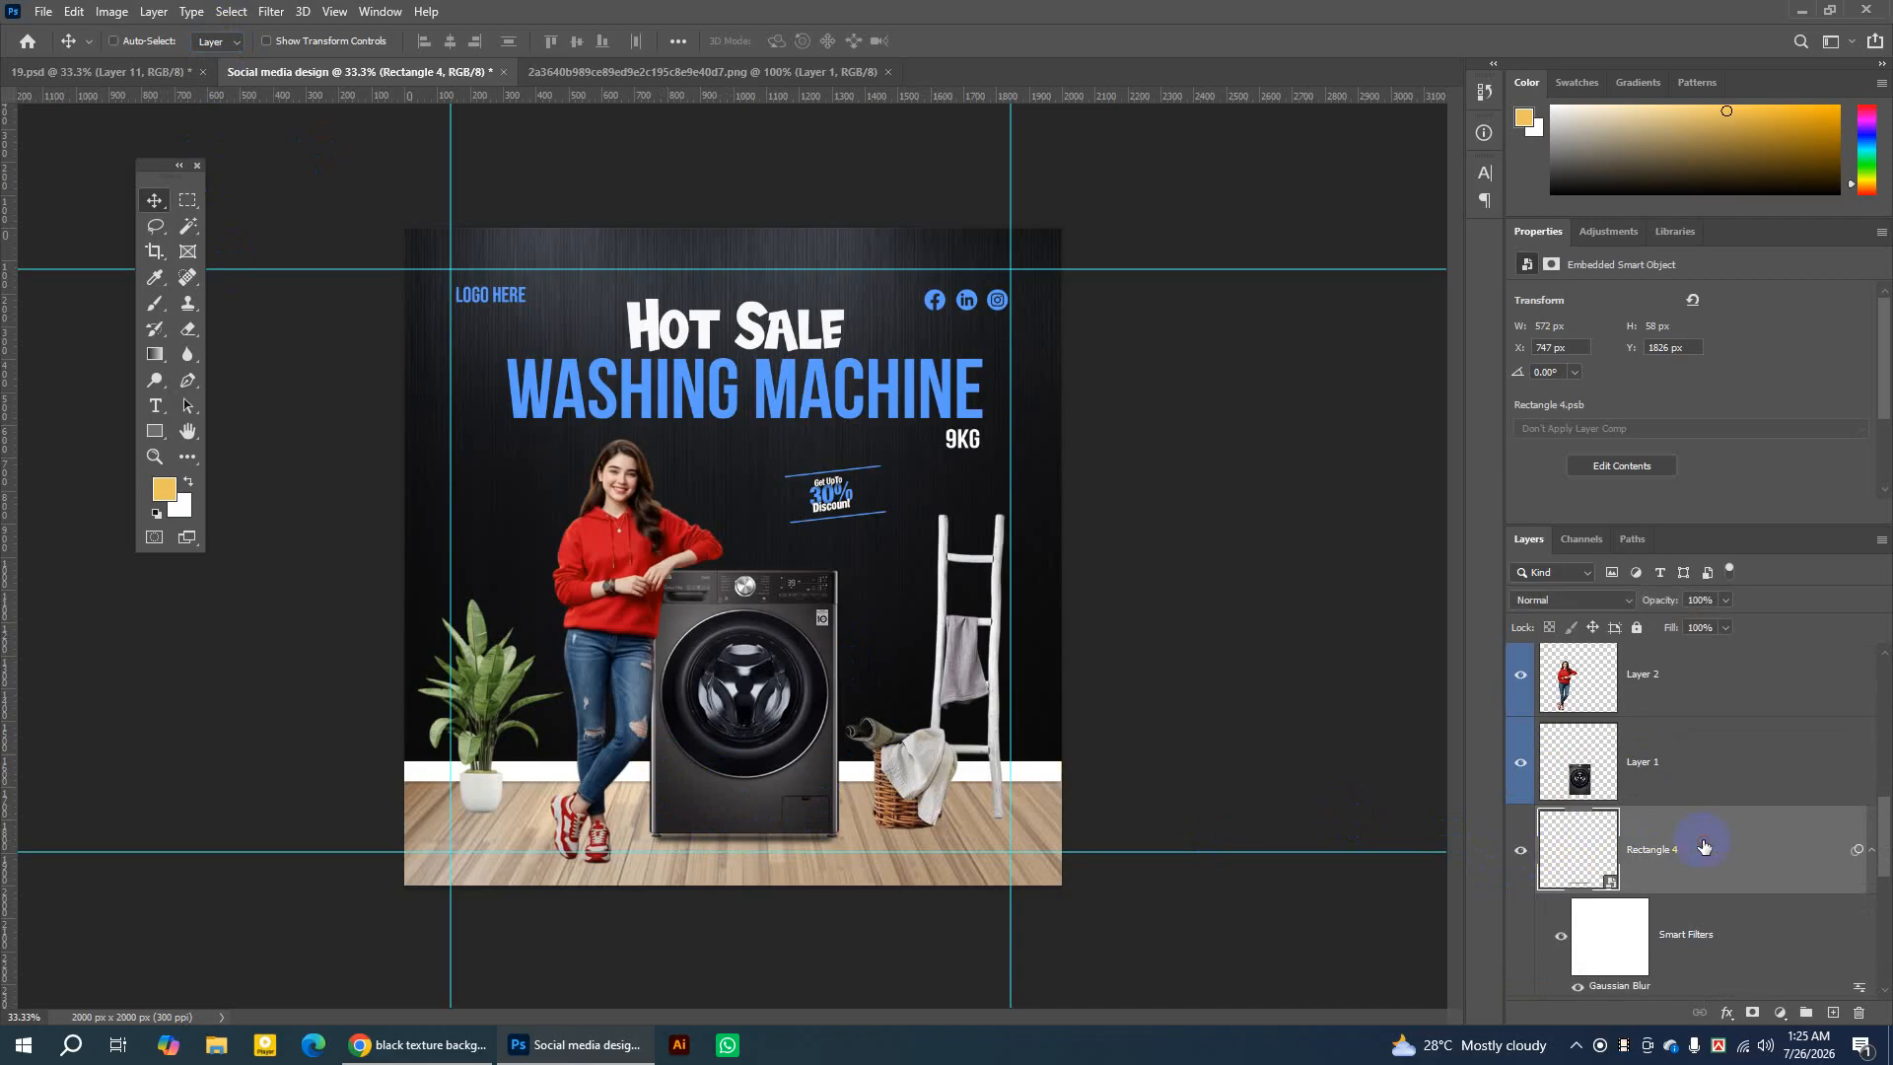
Stretch the Rectangle 4 shadow downward with Free Transform to a height of about 51 px.
key("ctrl+t")
left_click(828, 408)
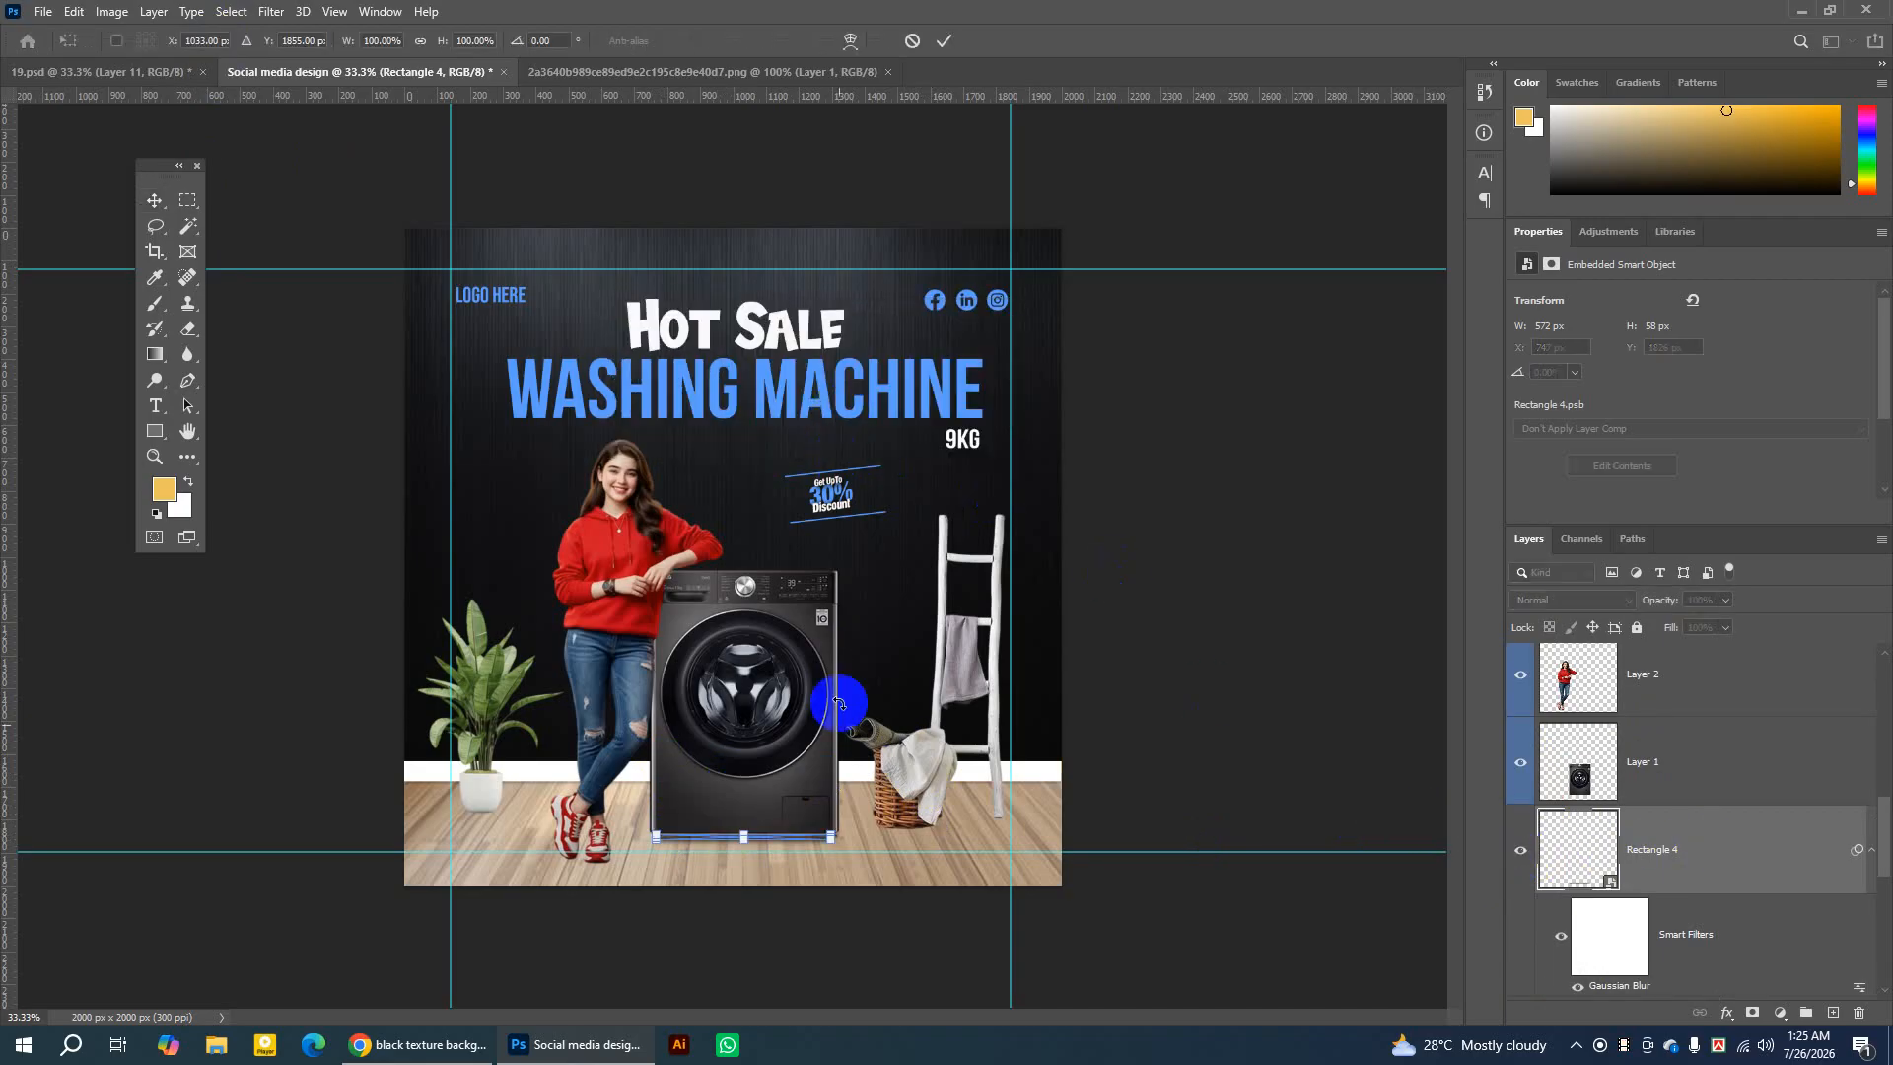
left_click_drag(744, 837, 746, 851)
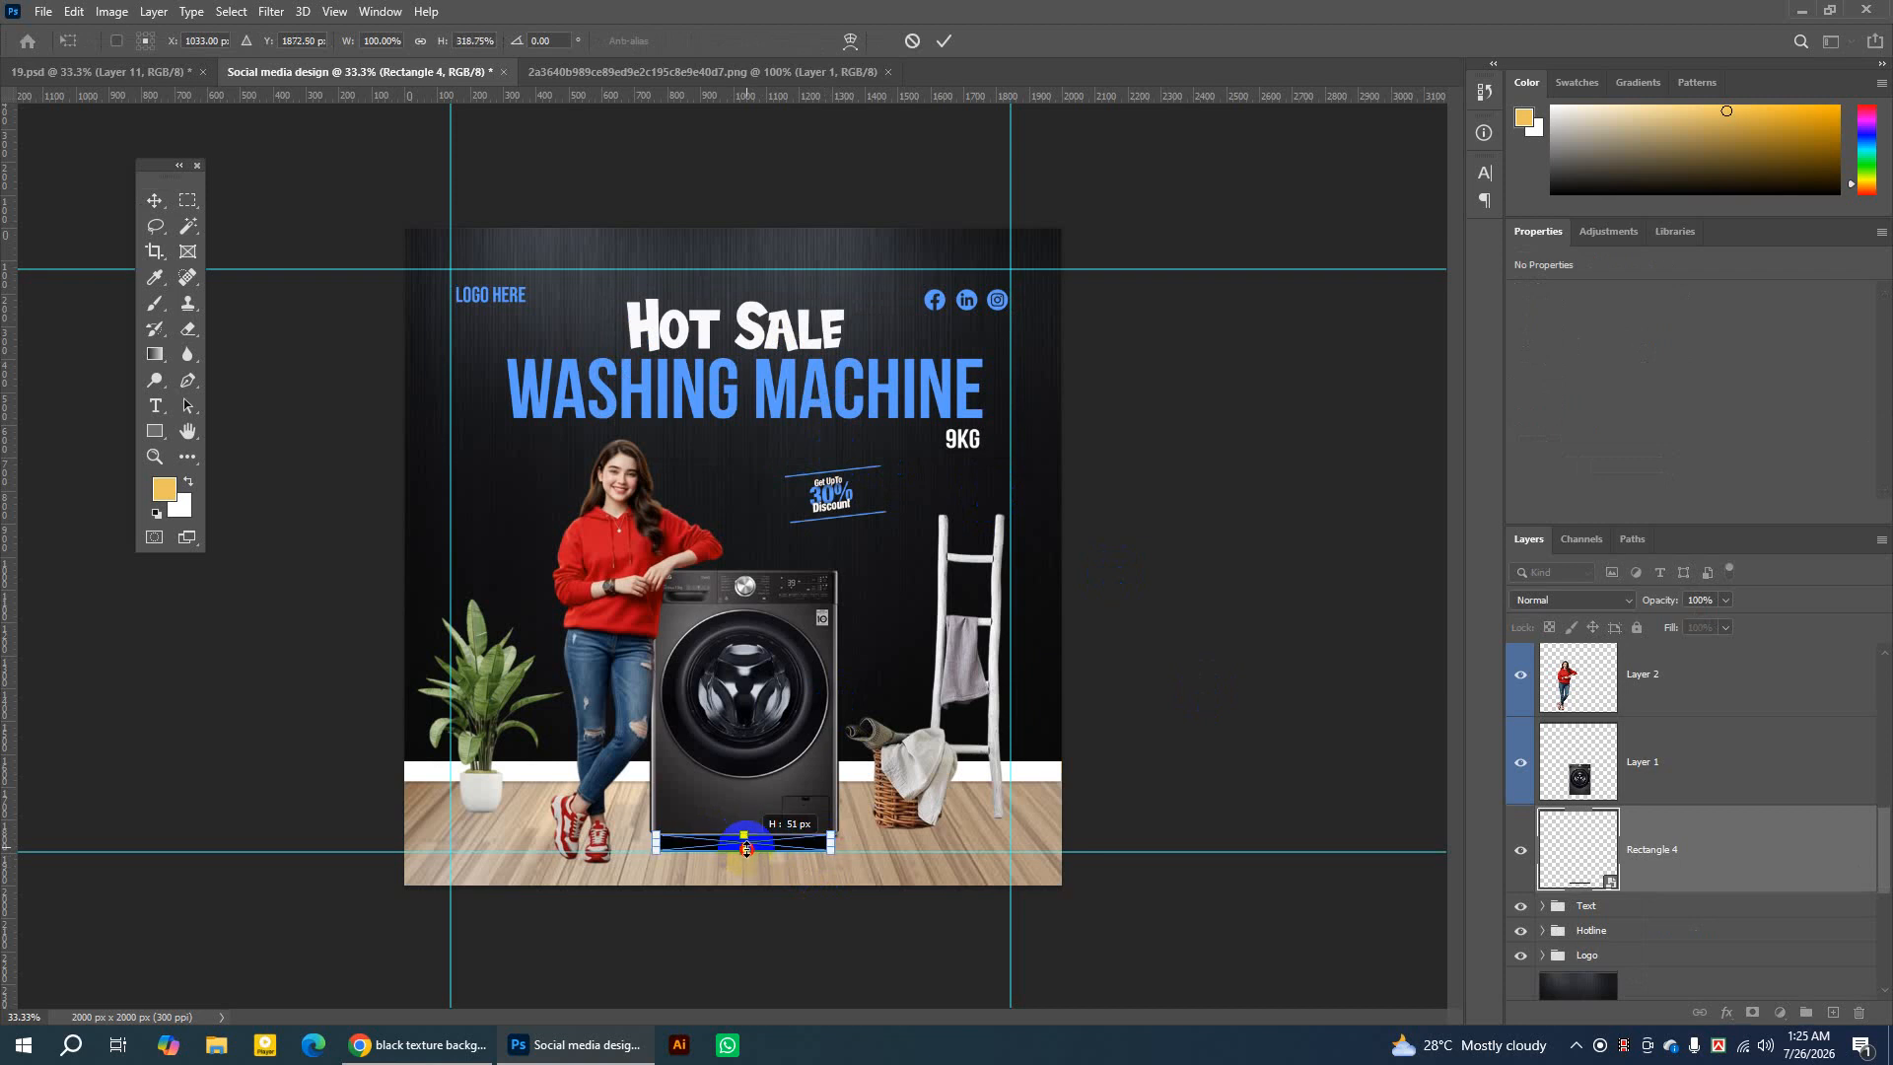
left_click(943, 40)
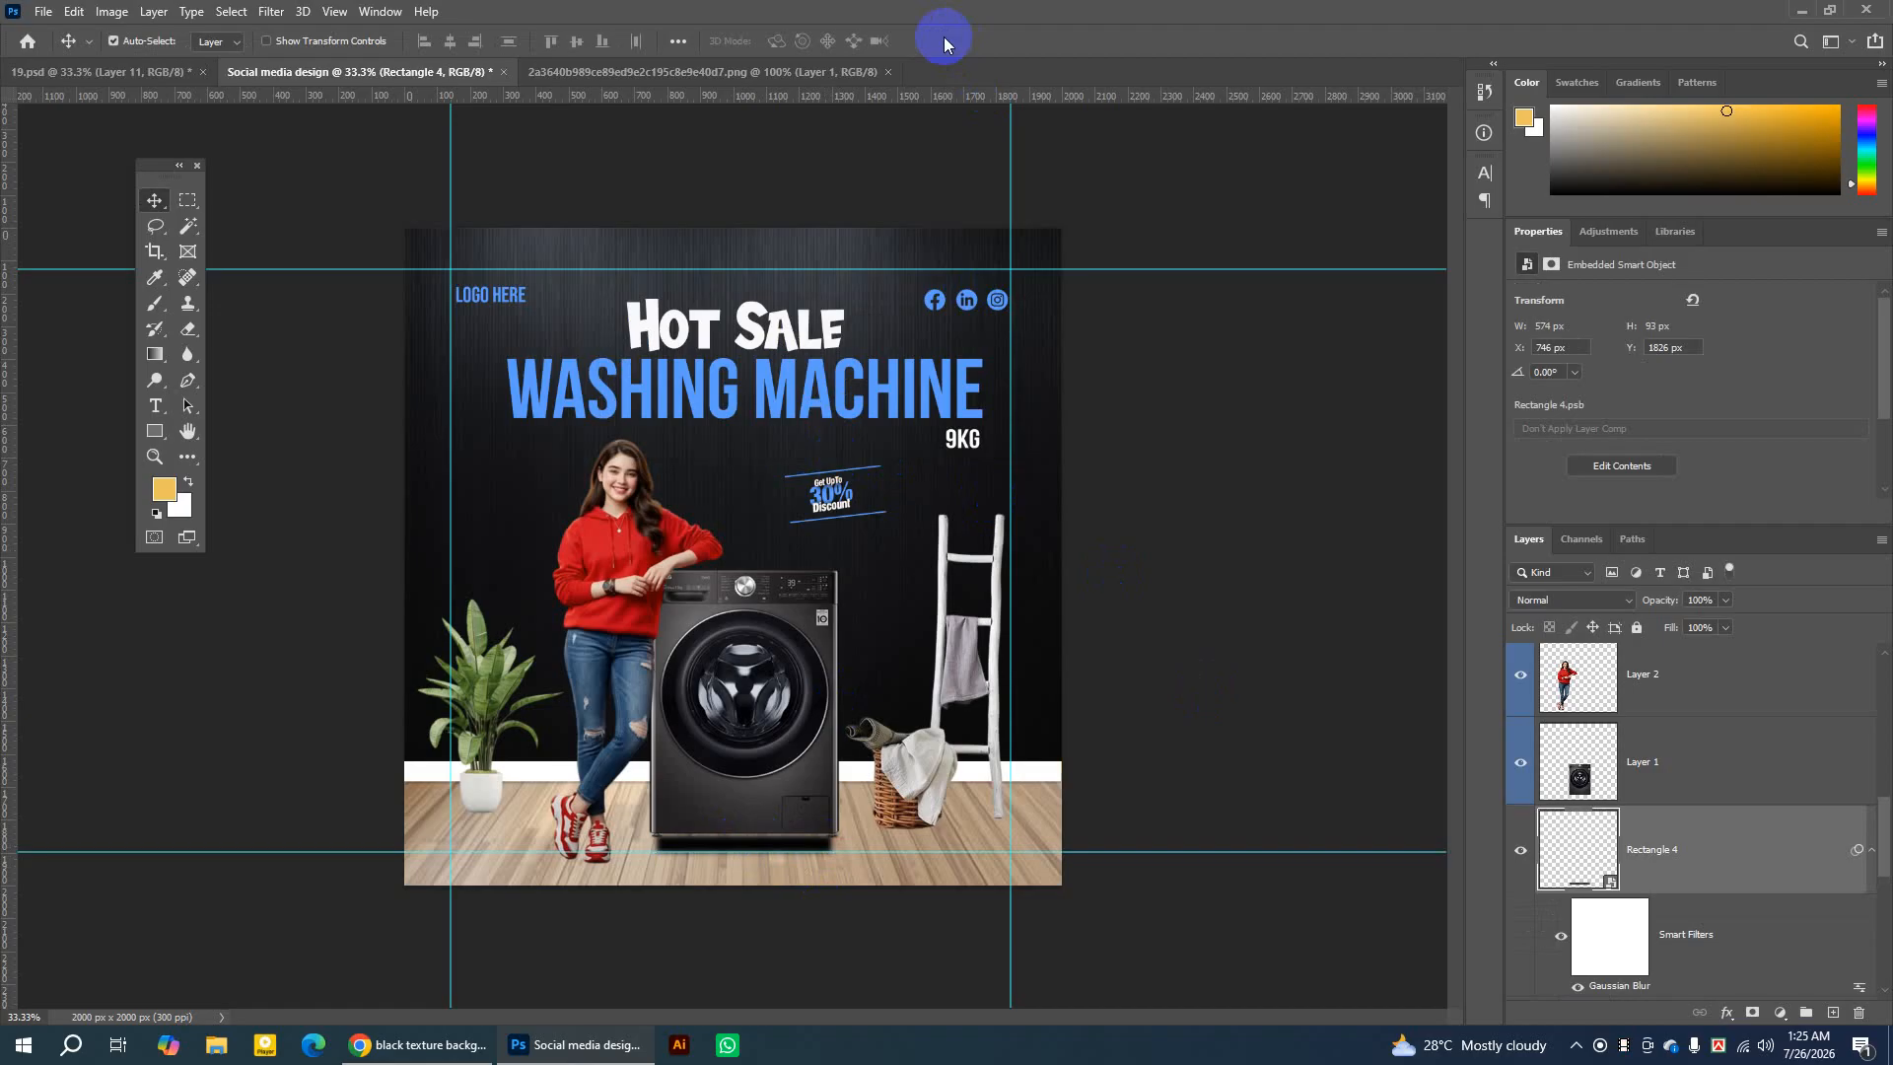
Nudge the Rectangle 4 shadow up behind the washing machine to Y 1787 px and lower its opacity to 67%.
key("Up")
key("Up")
key("Up")
key("Up")
key("Up")
key("Up")
key("Up")
key("Up")
key("Up")
key("Up")
key("Up")
key("Up")
key("Up")
key("Up")
key("Up")
key("Up")
key("Up")
key("Up")
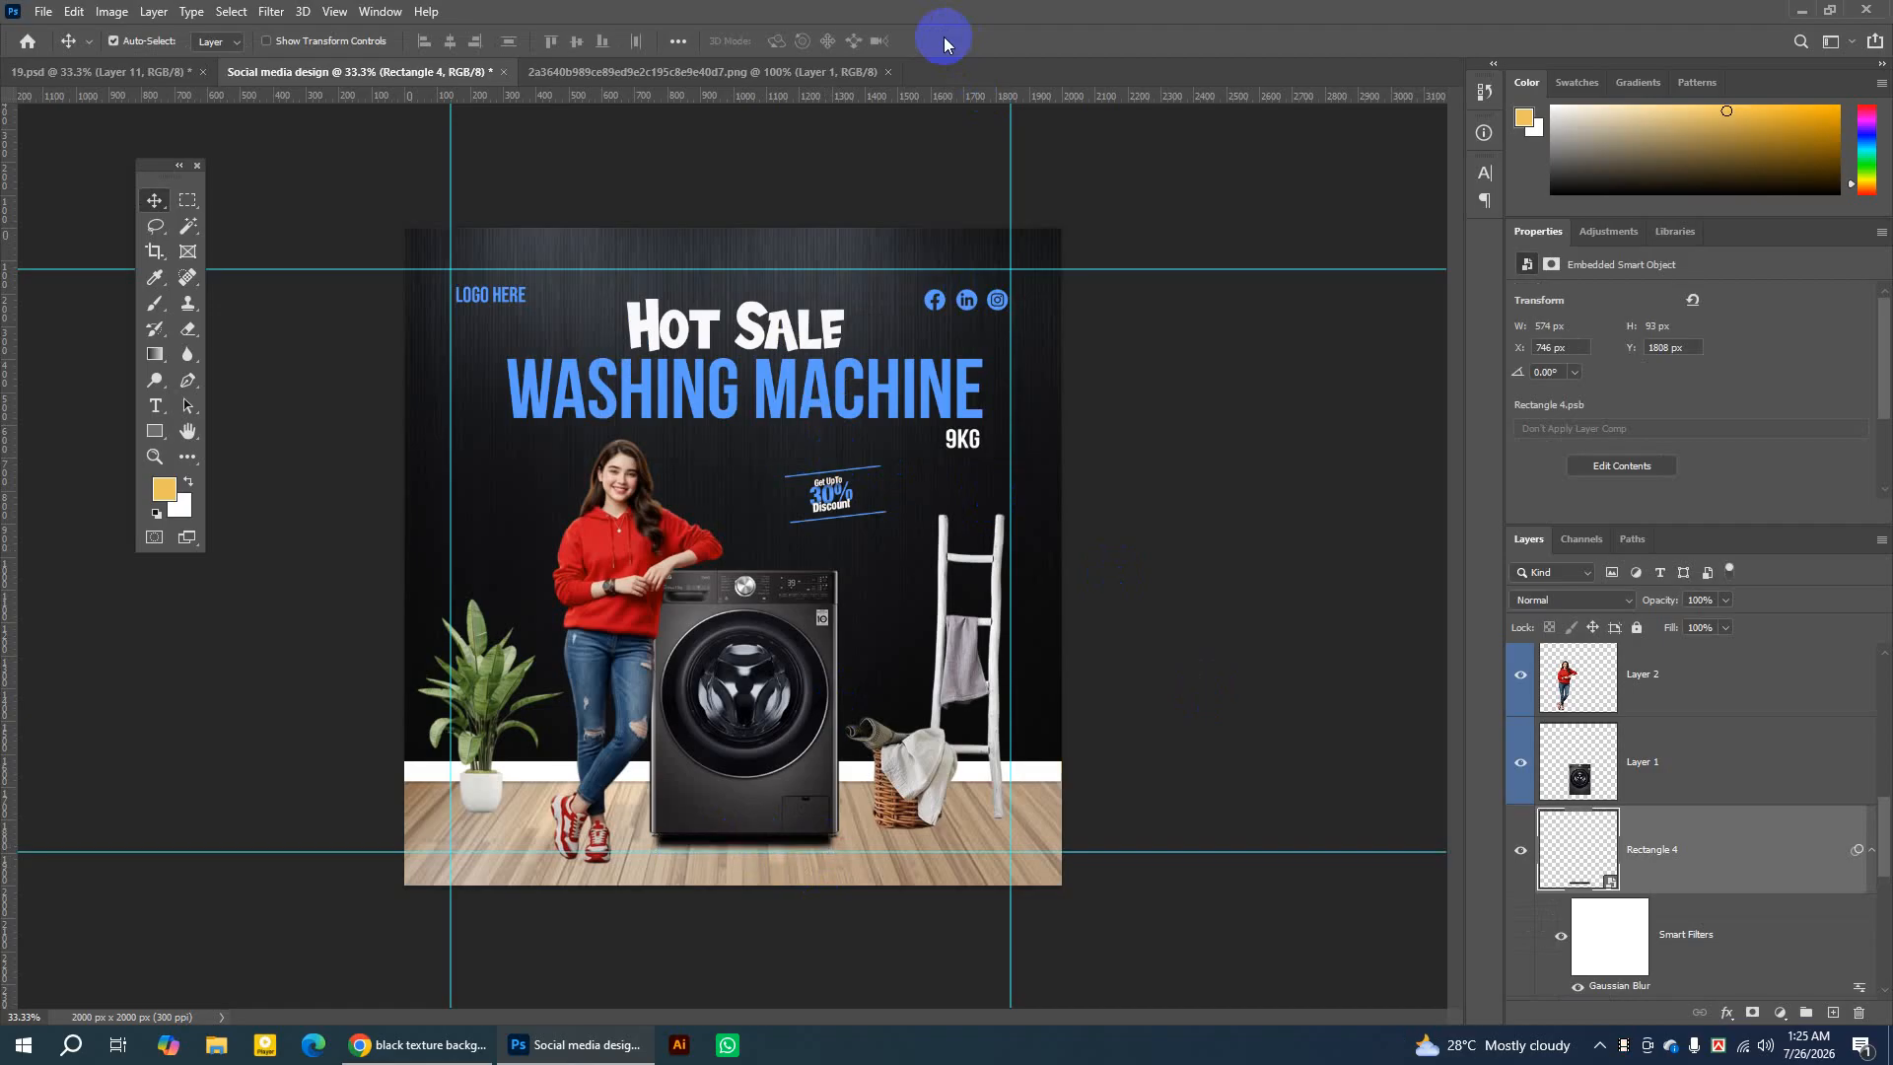
key("Up")
key("Up")
key("Up")
key("Up")
key("Up")
key("Up")
key("Up")
key("Up")
key("Up")
key("Up")
key("Up")
key("Up")
key("Up")
key("Up")
key("Up")
key("Up")
key("Up")
key("Up")
key("Up")
key("Up")
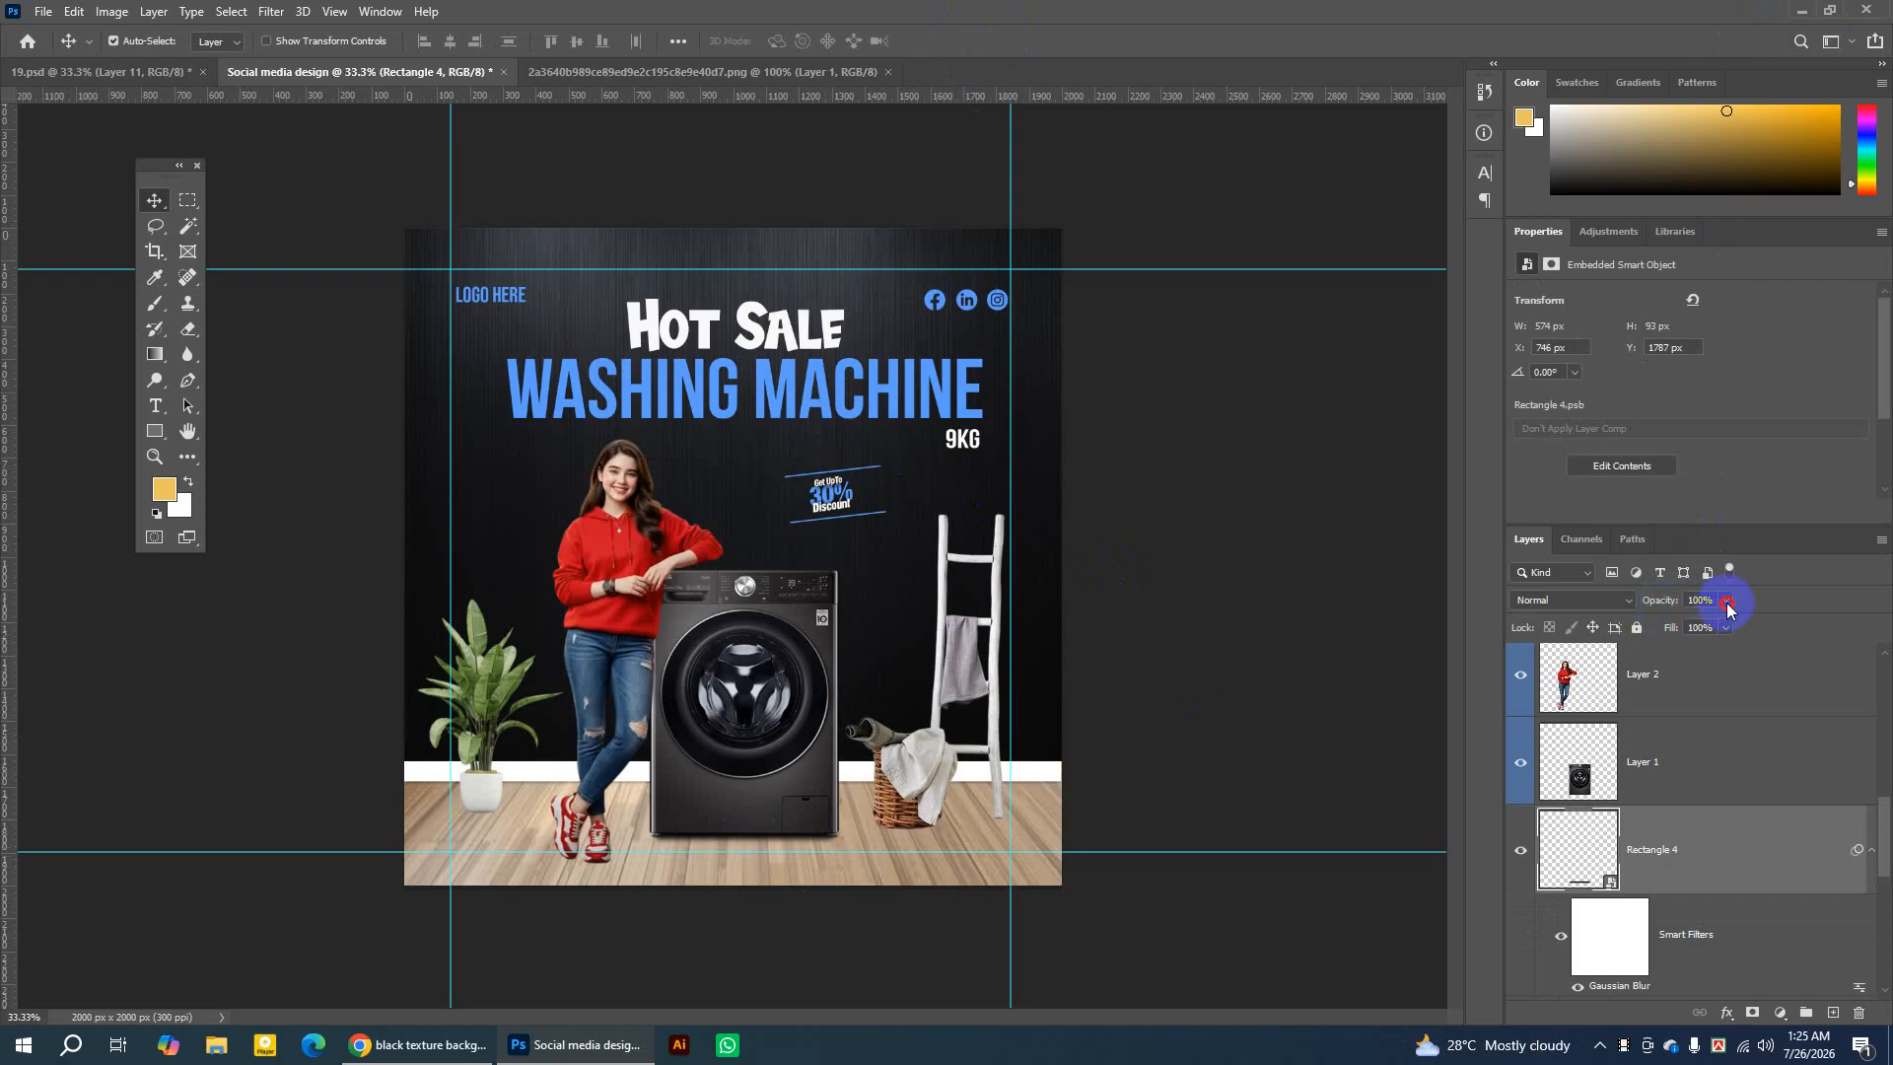
left_click_drag(1727, 628, 1681, 625)
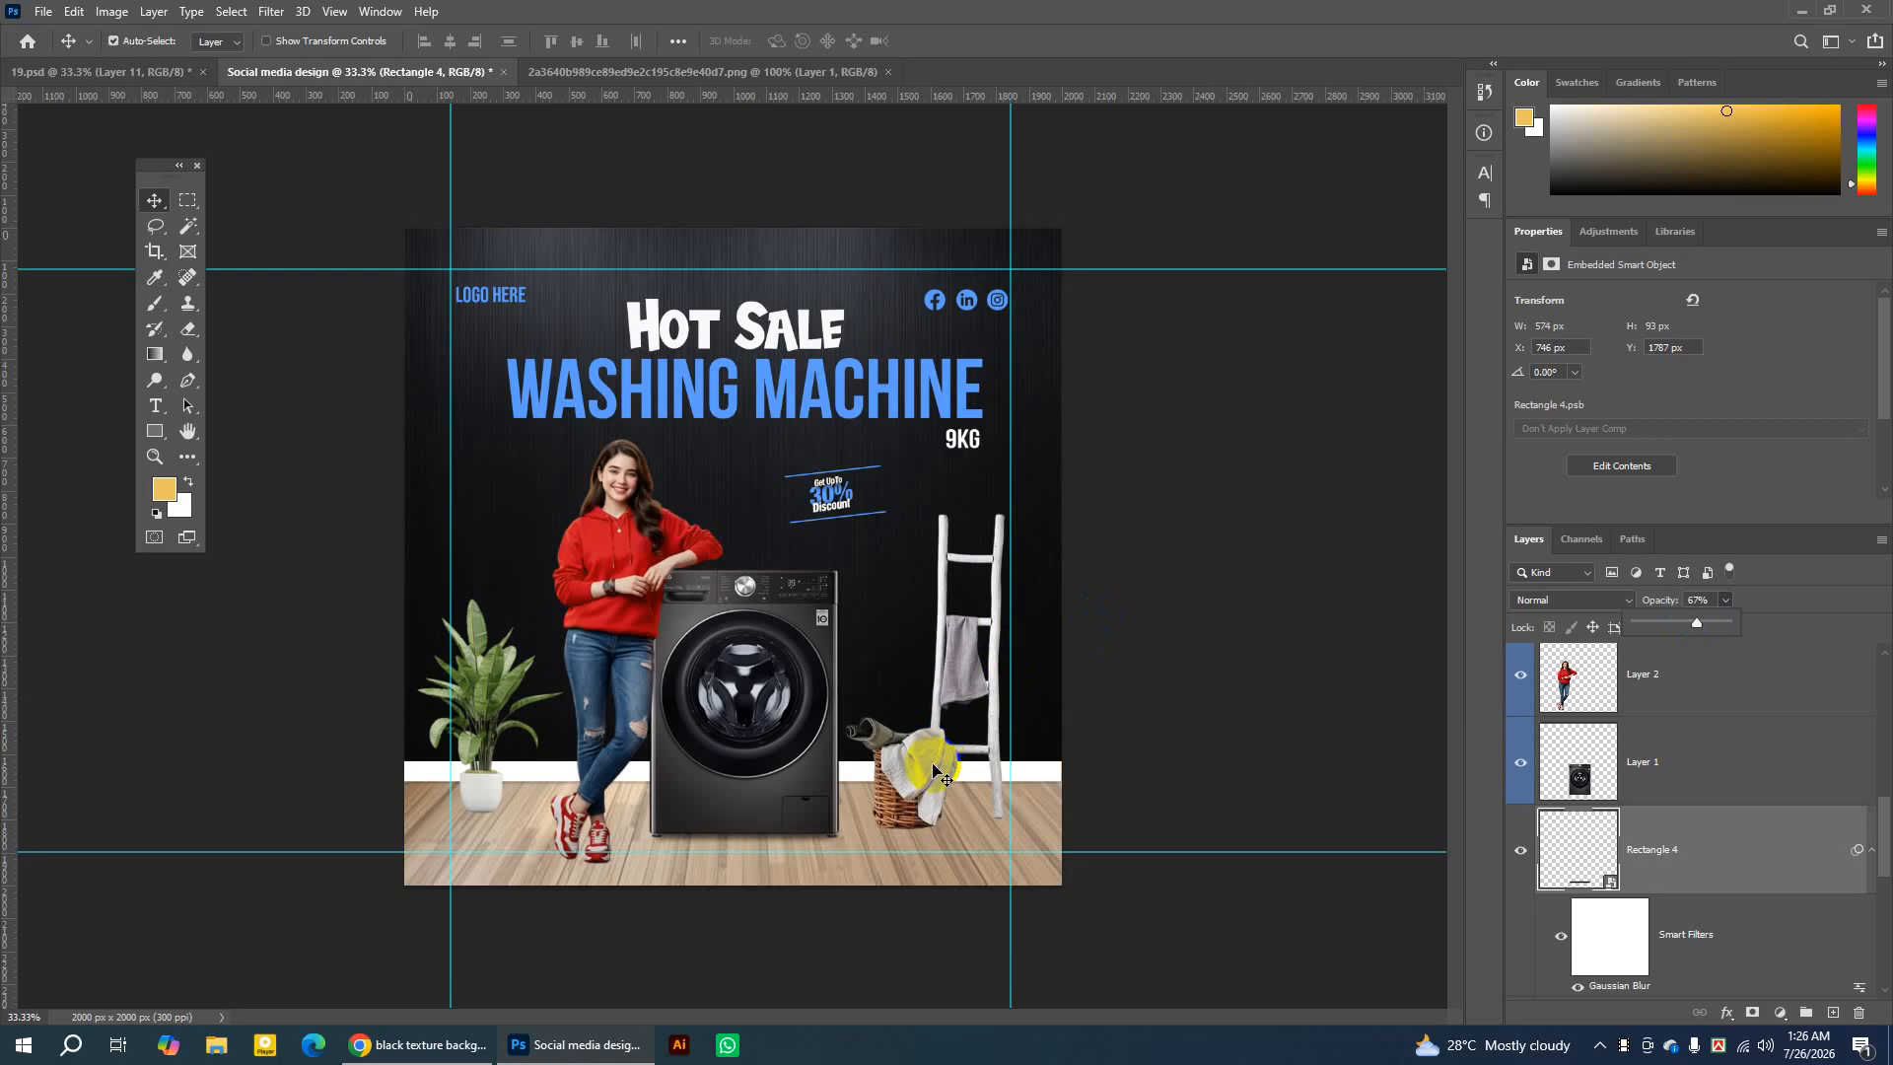
Select the laundry basket and ladder layer and toggle its visibility to check what it contains.
left_click(915, 819)
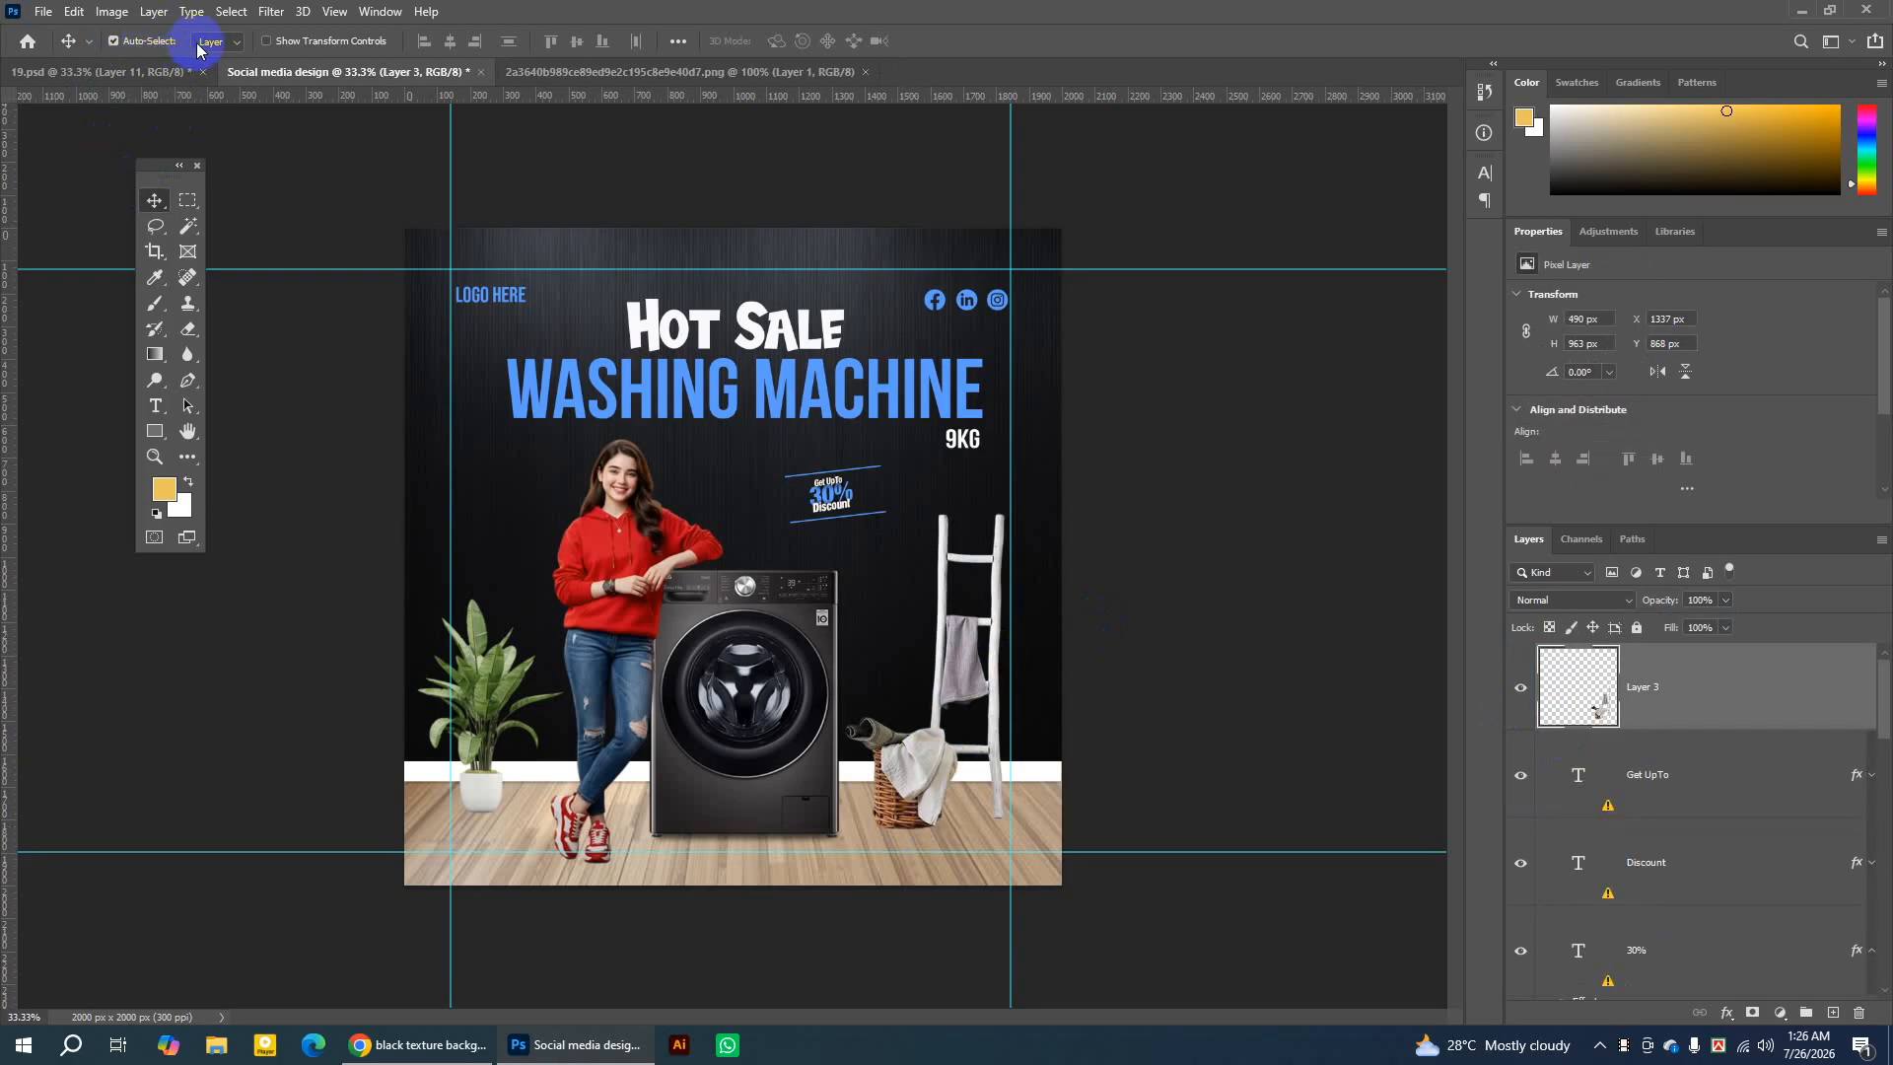
left_click(1520, 689)
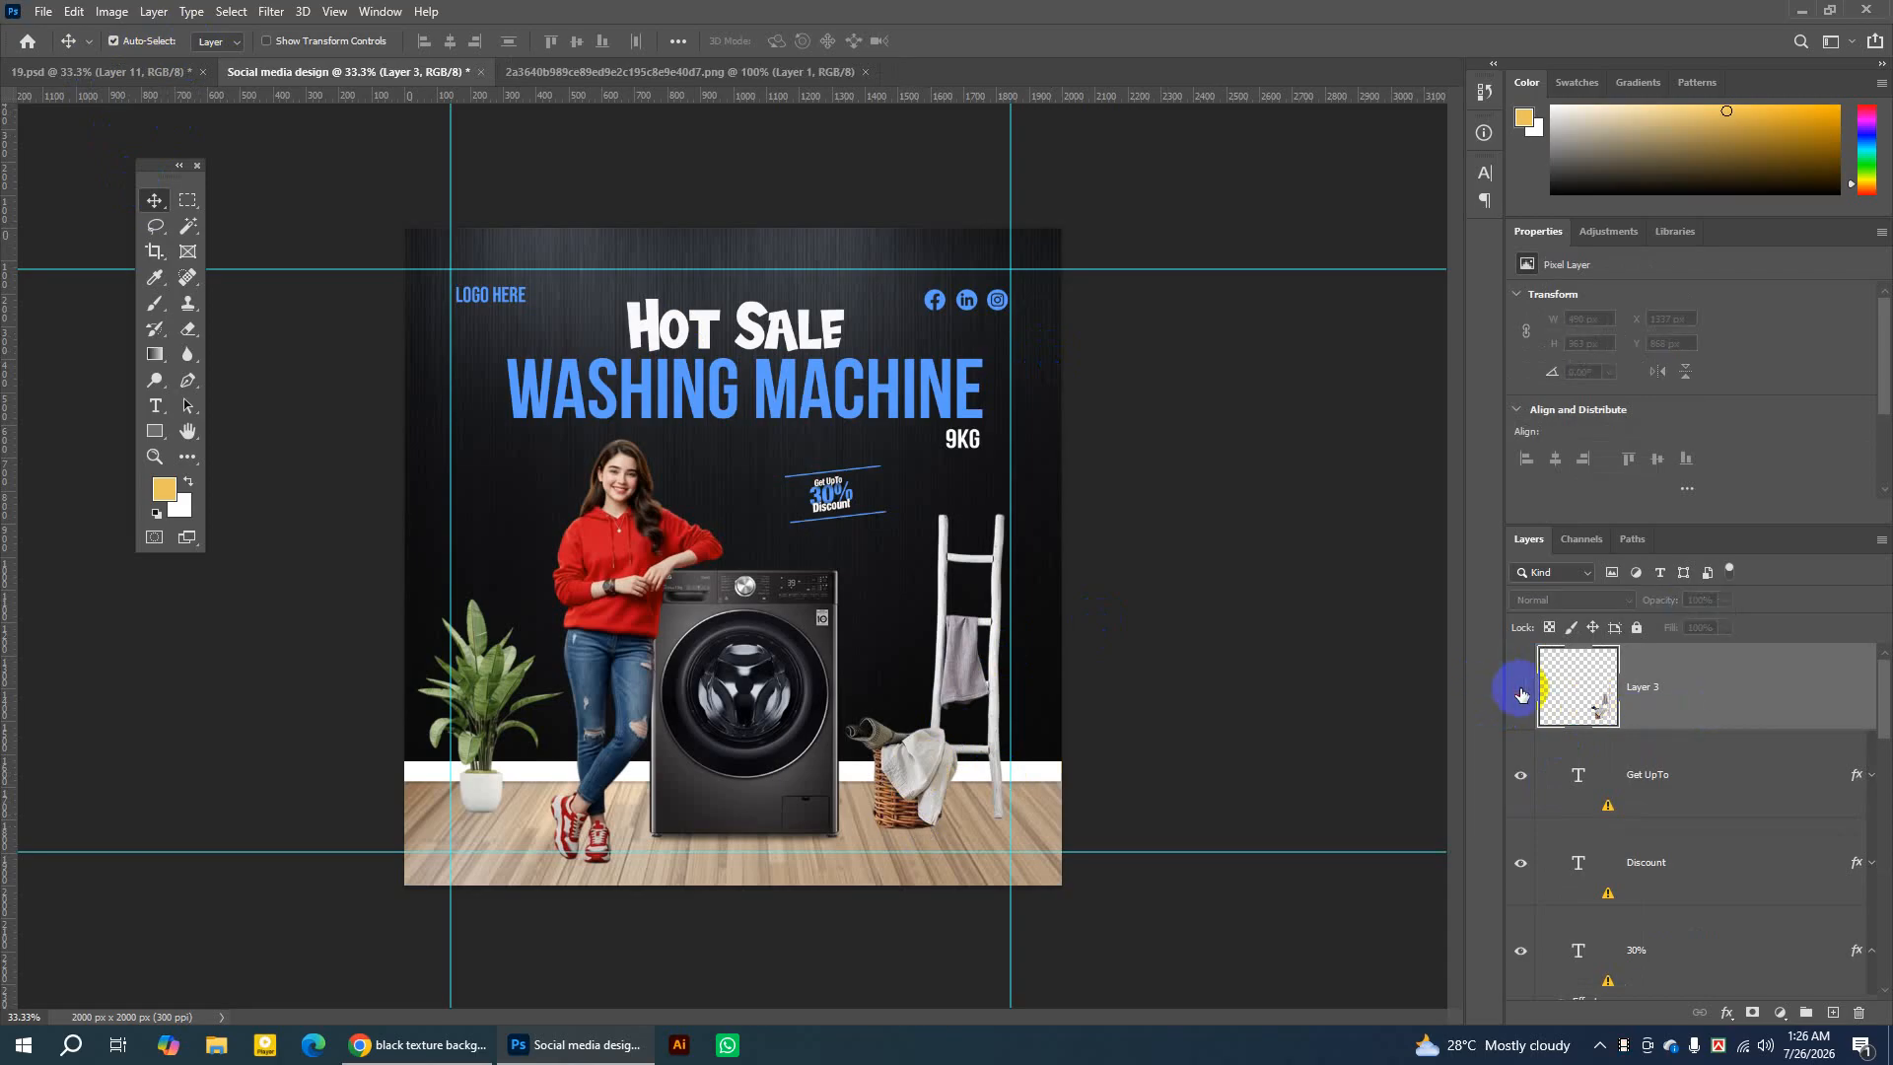
left_click(1520, 689)
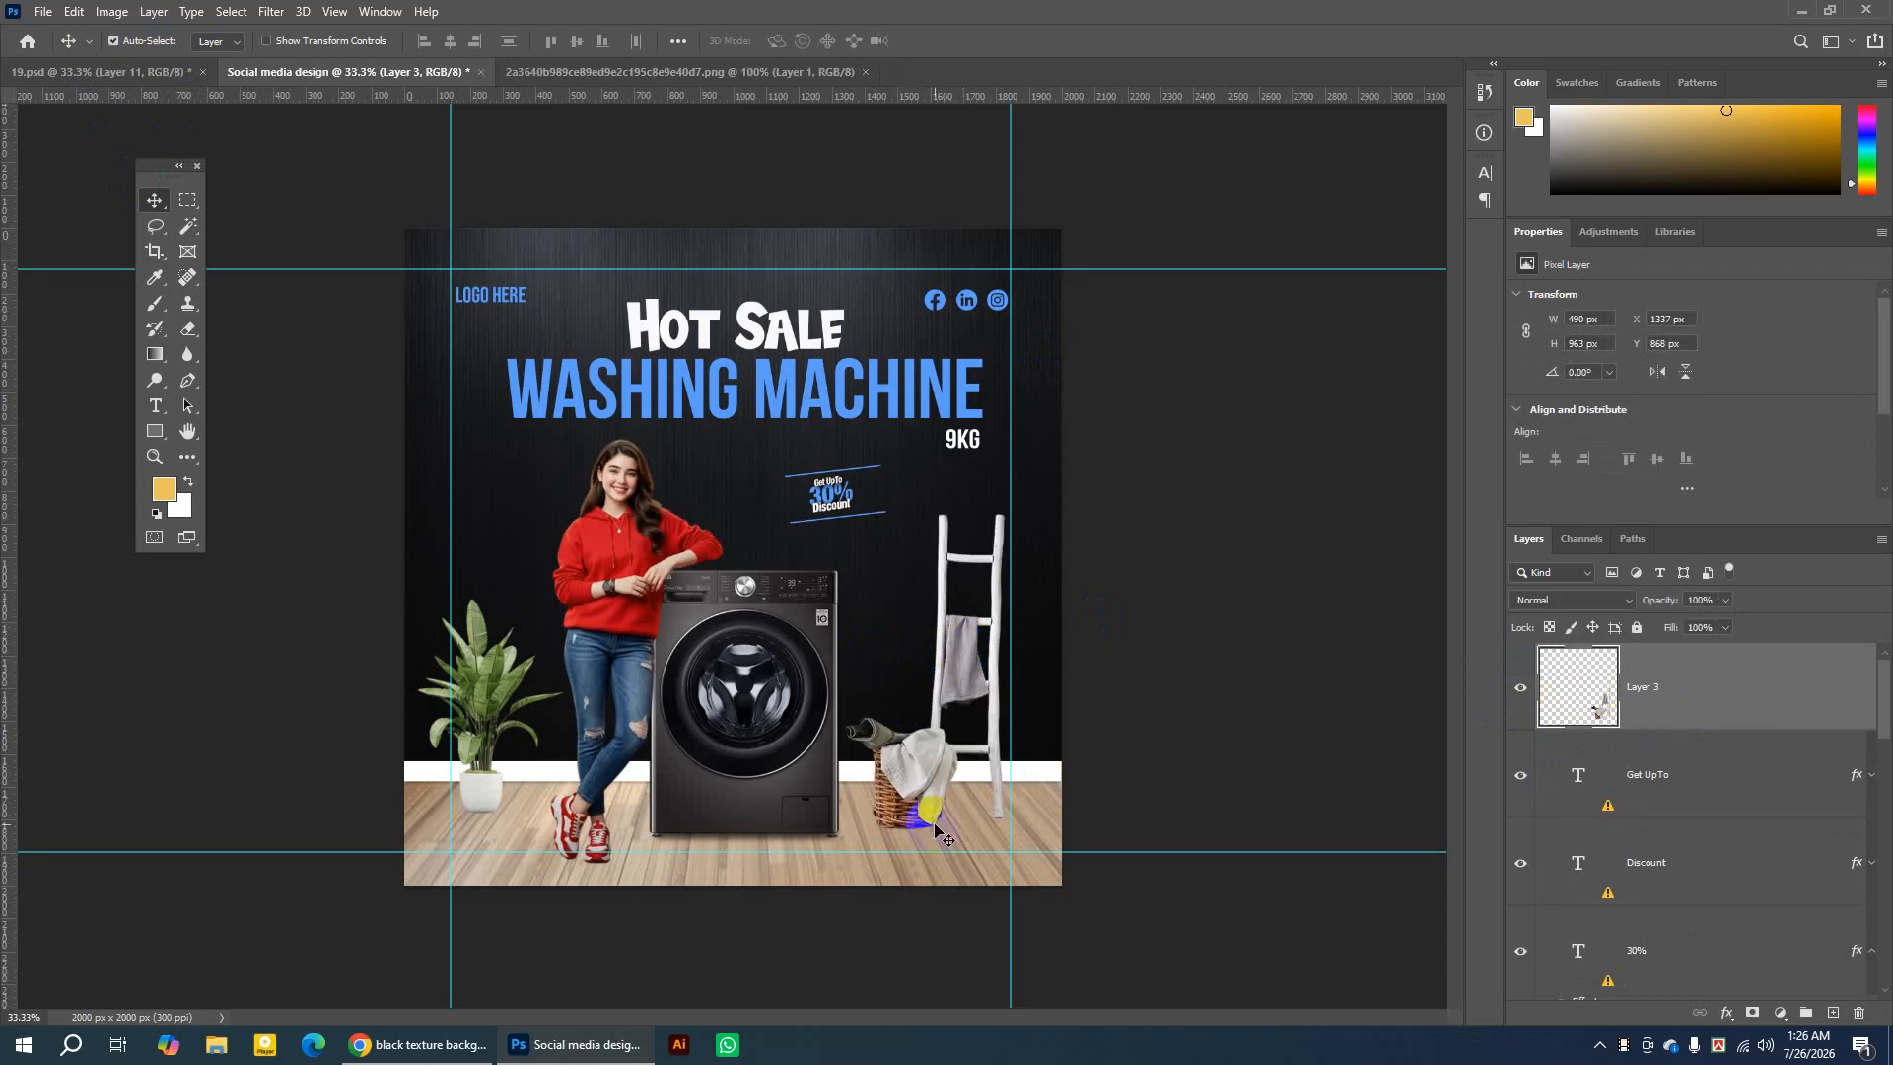
Draw a flat ellipse about 313 × 31 px along the laundry basket's base and fill it with black.
left_click_drag(155, 431, 210, 473)
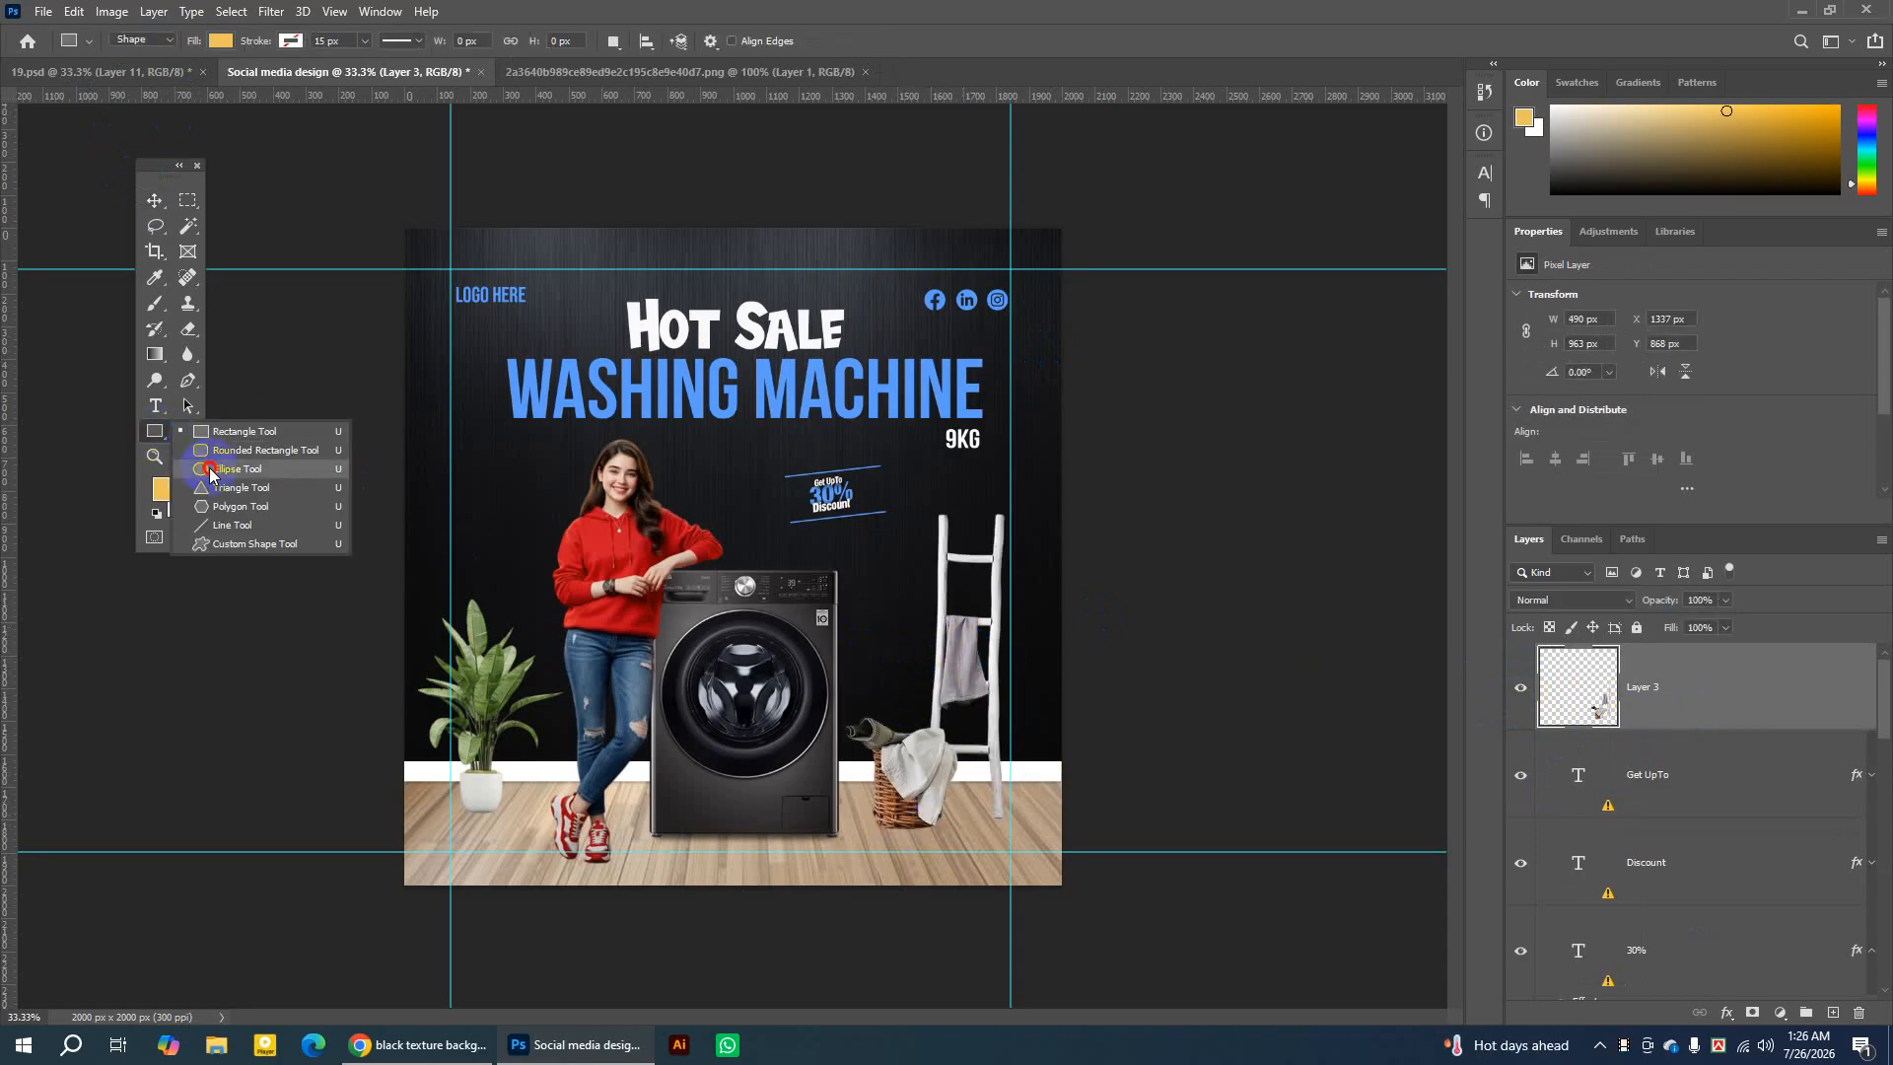
left_click(210, 473)
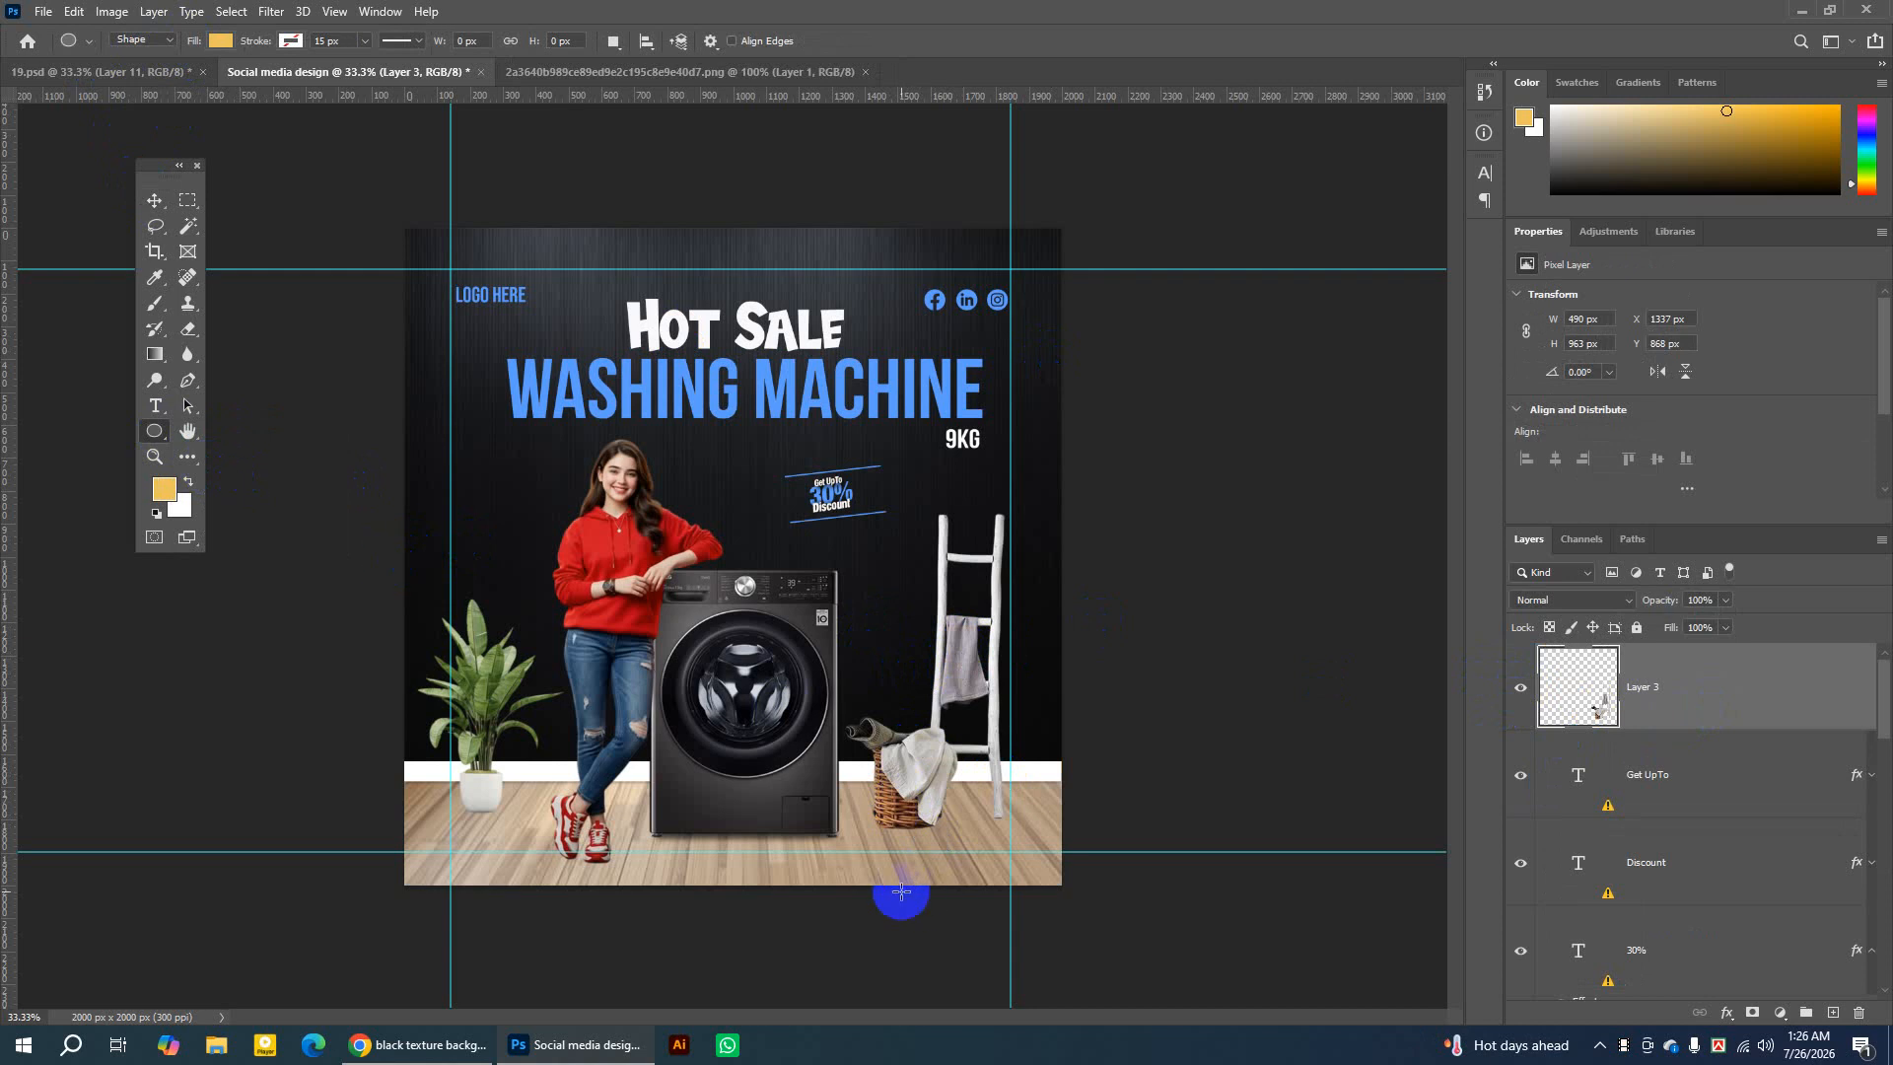
left_click_drag(867, 821, 969, 832)
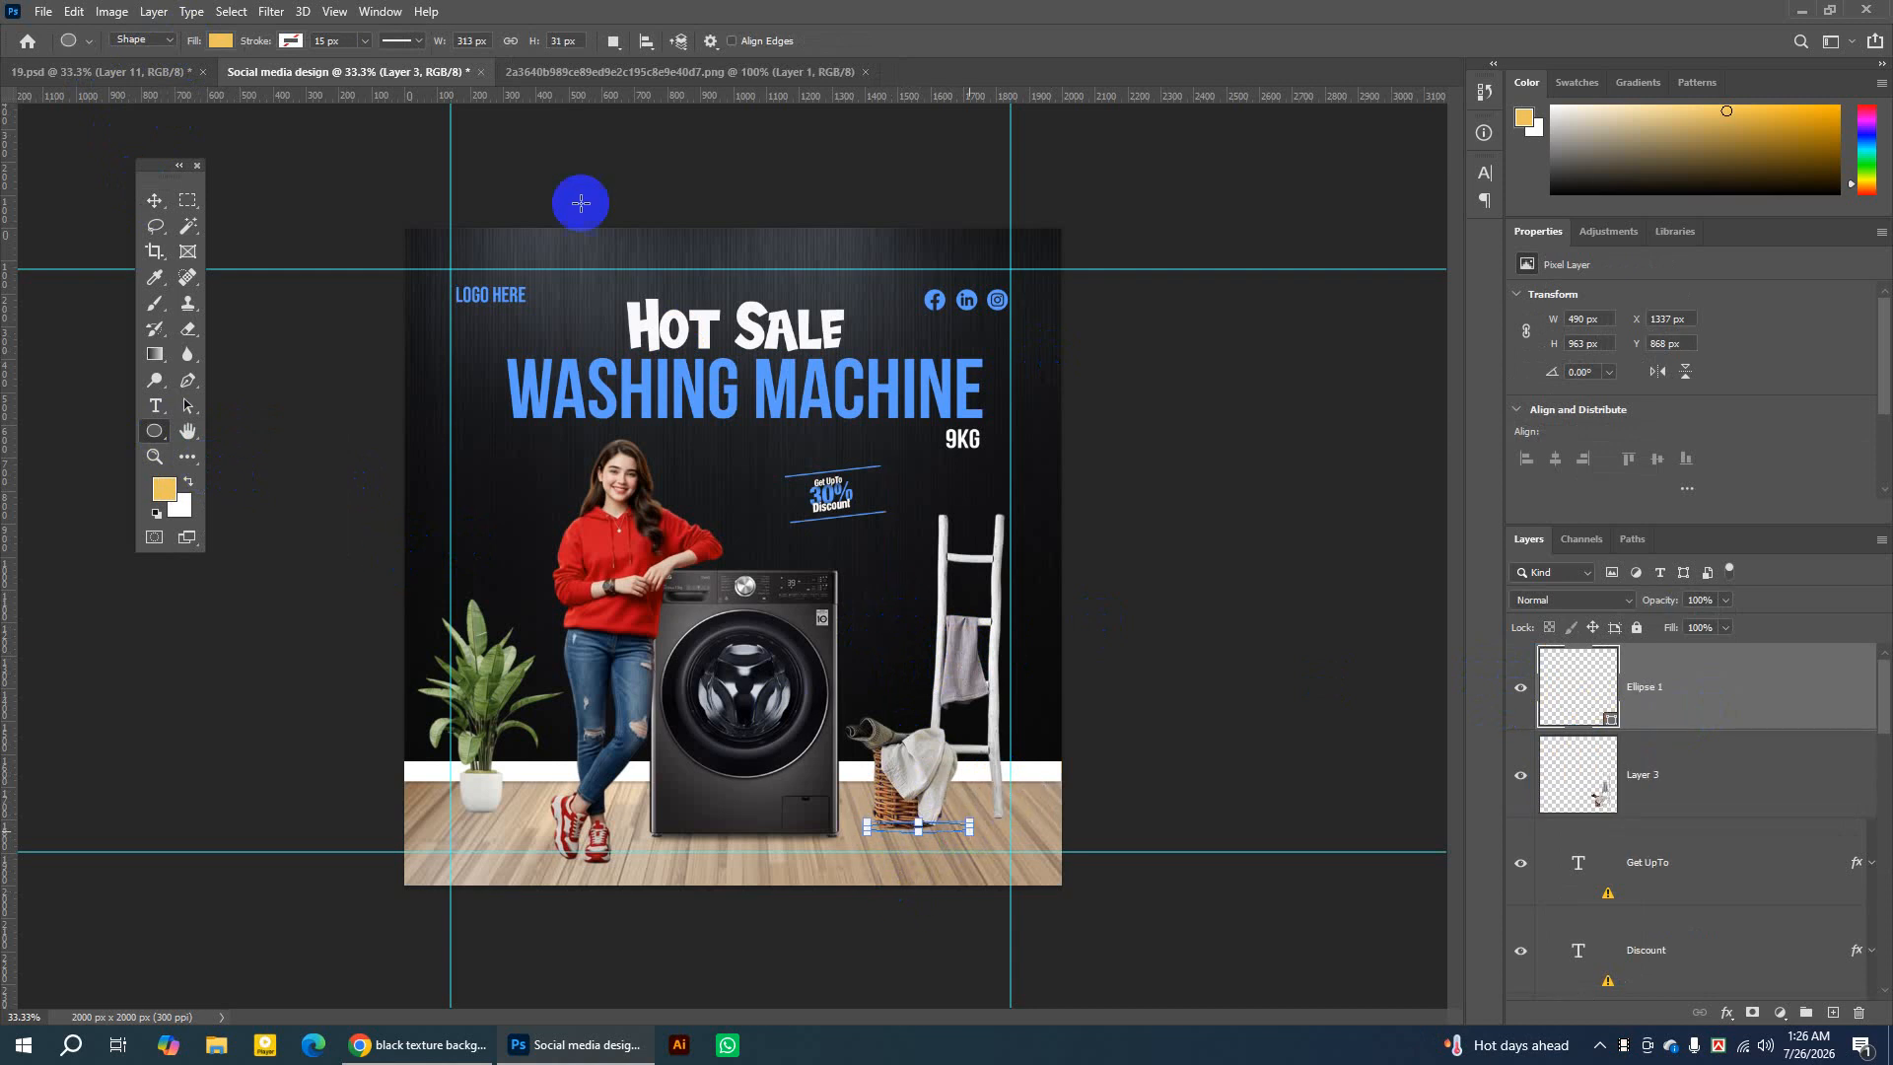
left_click(221, 40)
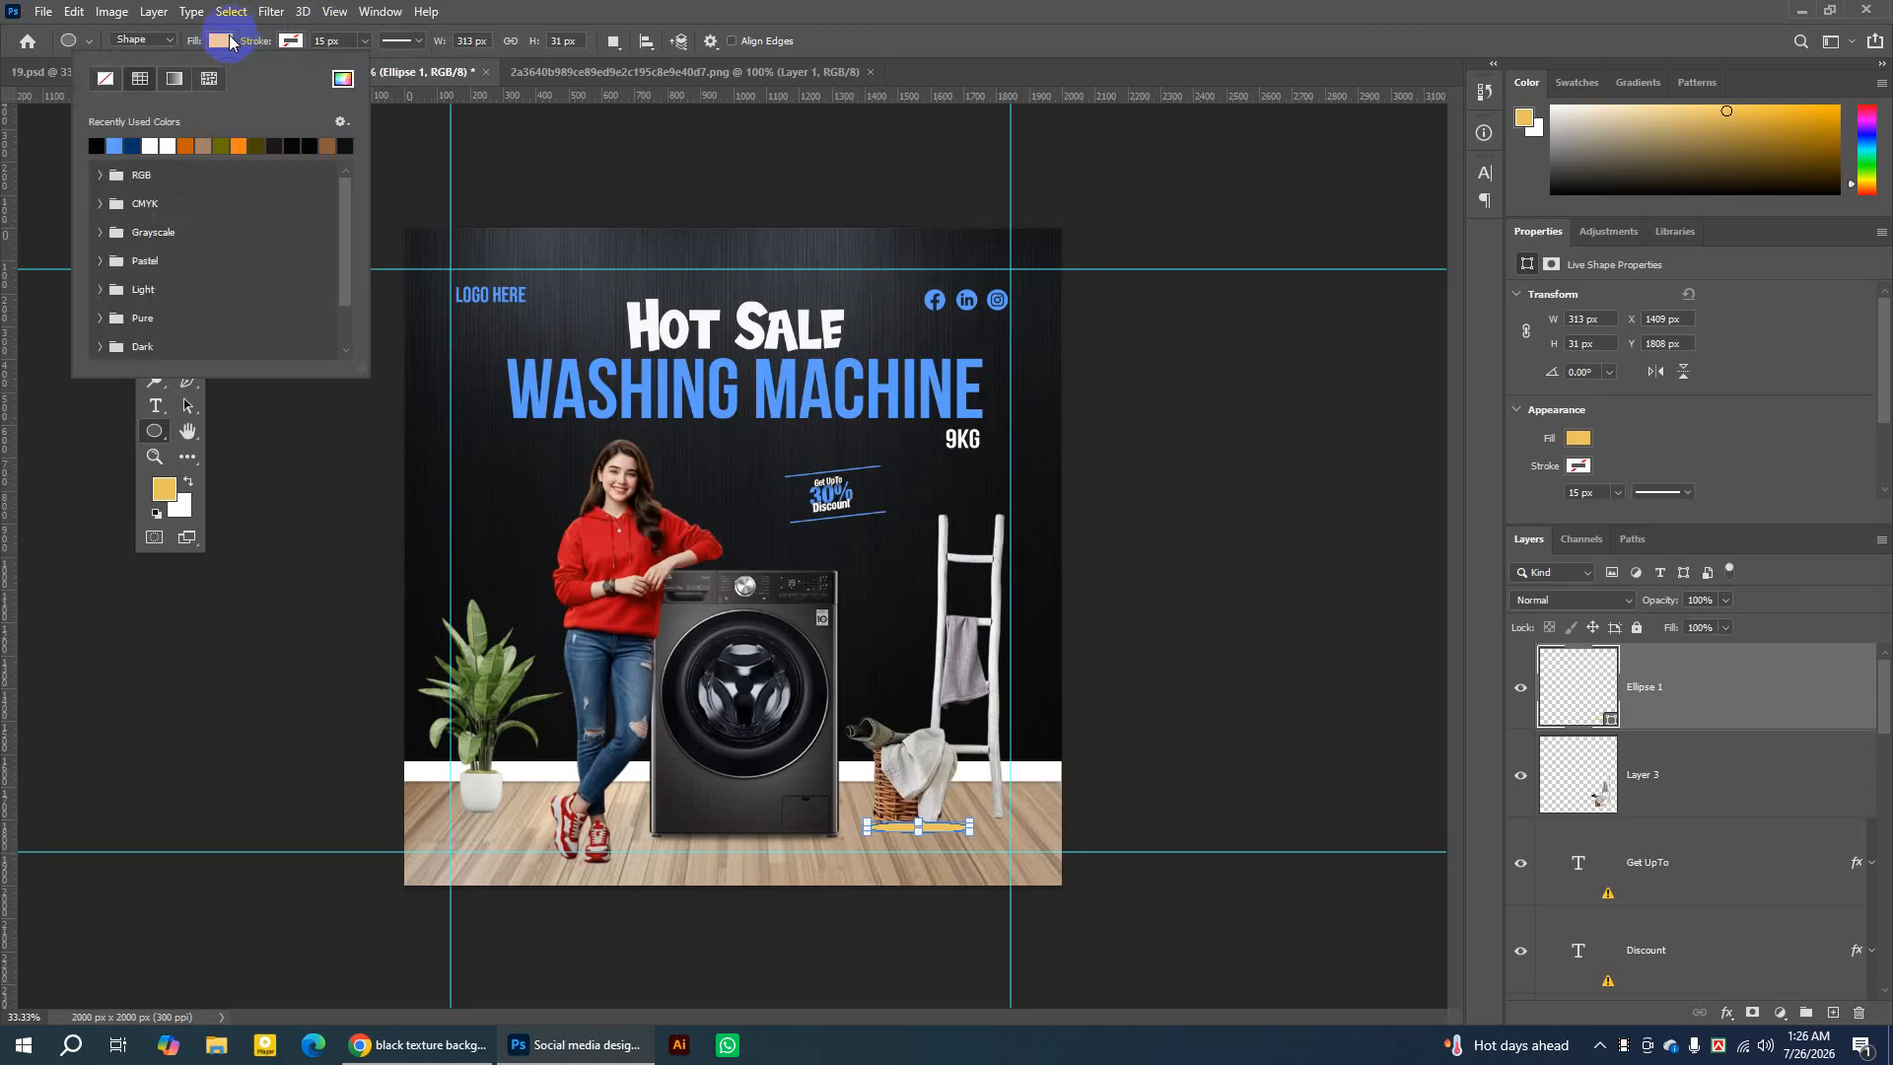
left_click(99, 140)
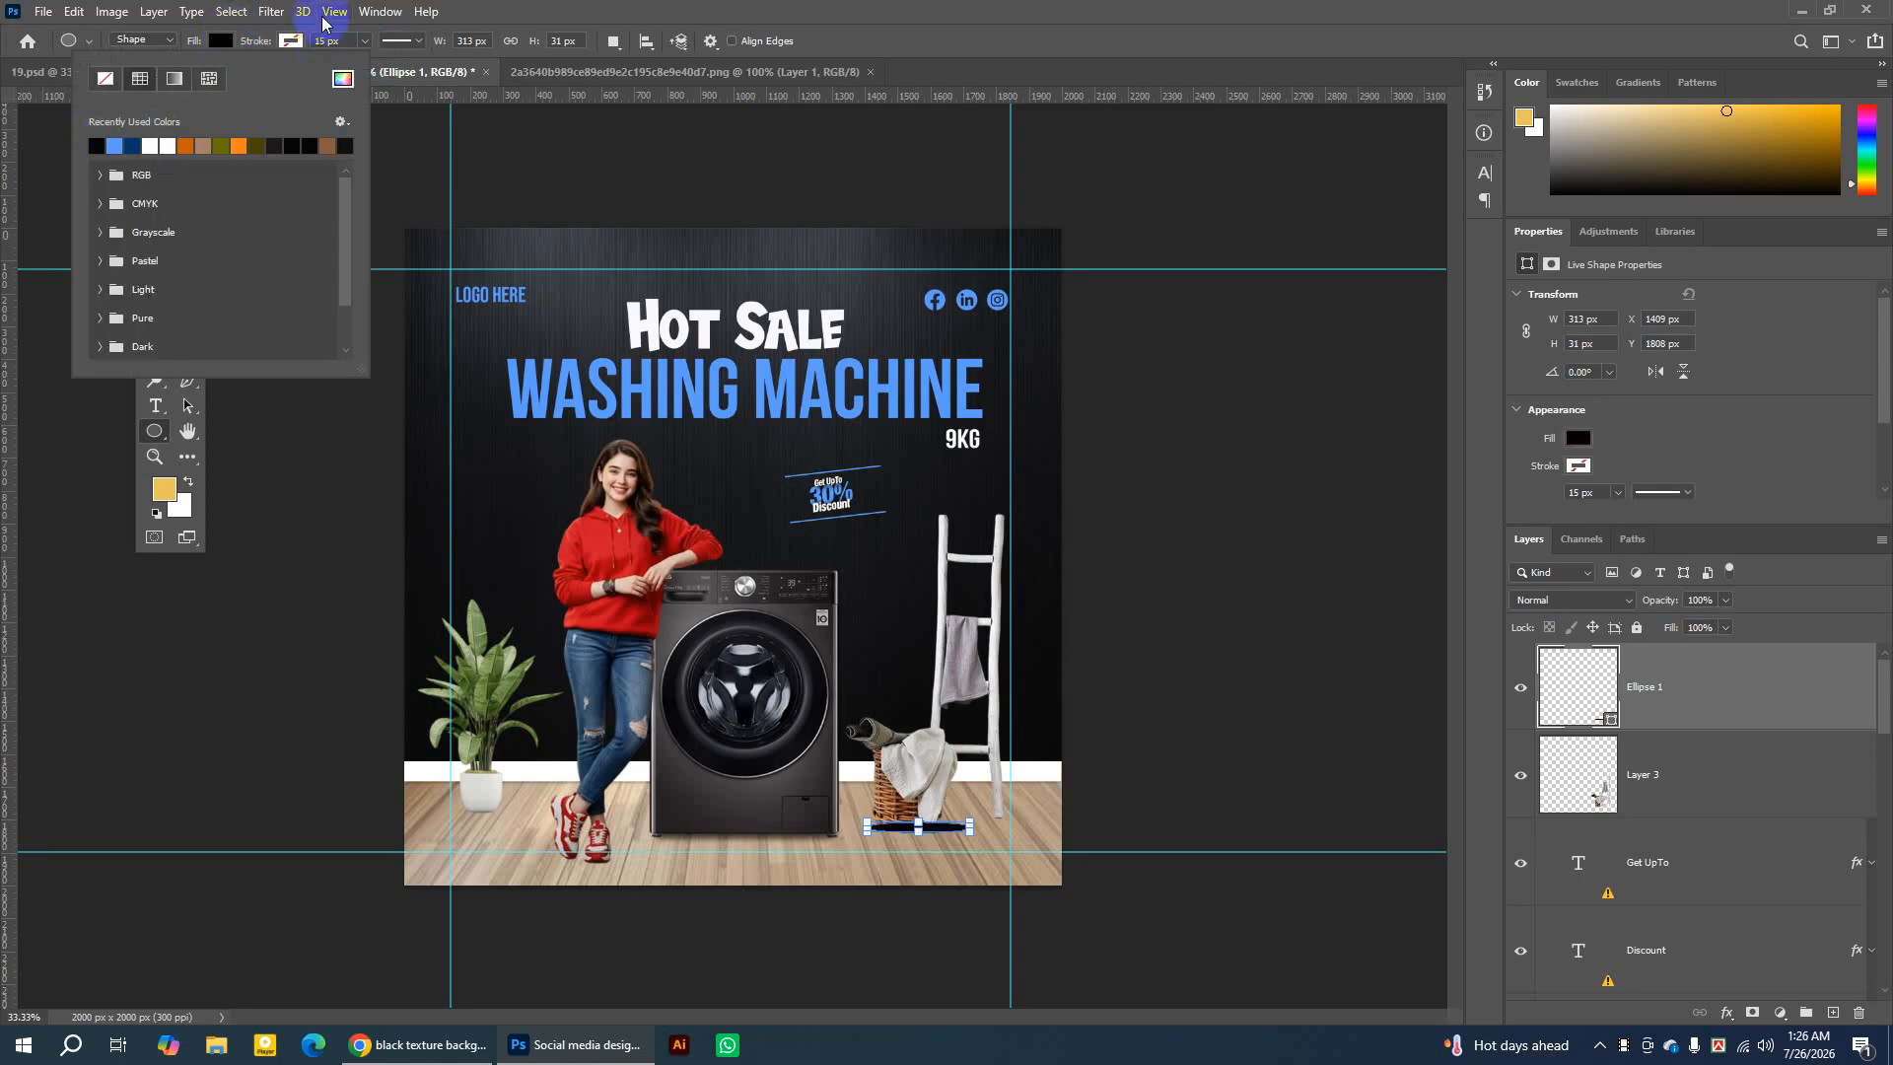
Convert the black ellipse to a smart object and apply a Gaussian Blur with a radius of 6.6 pixels.
left_click(271, 11)
mouse_move(474, 263)
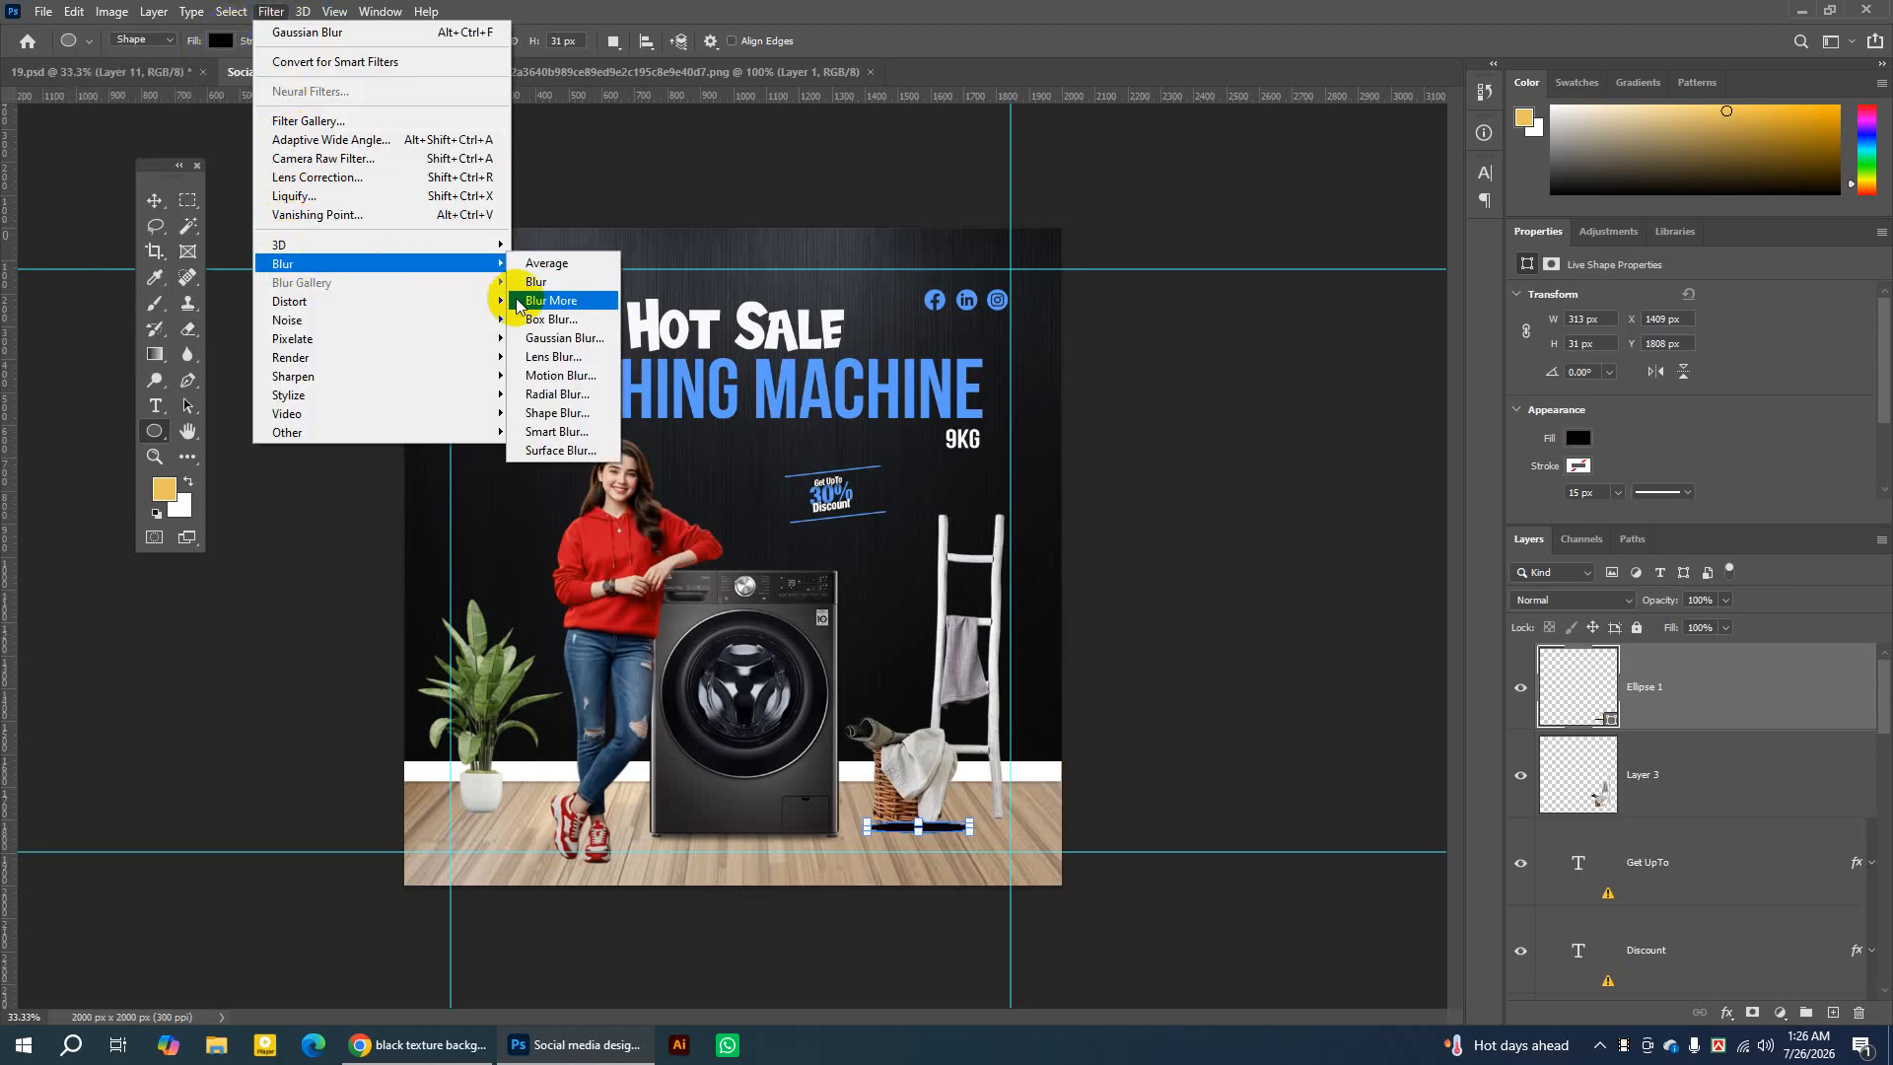
left_click(548, 340)
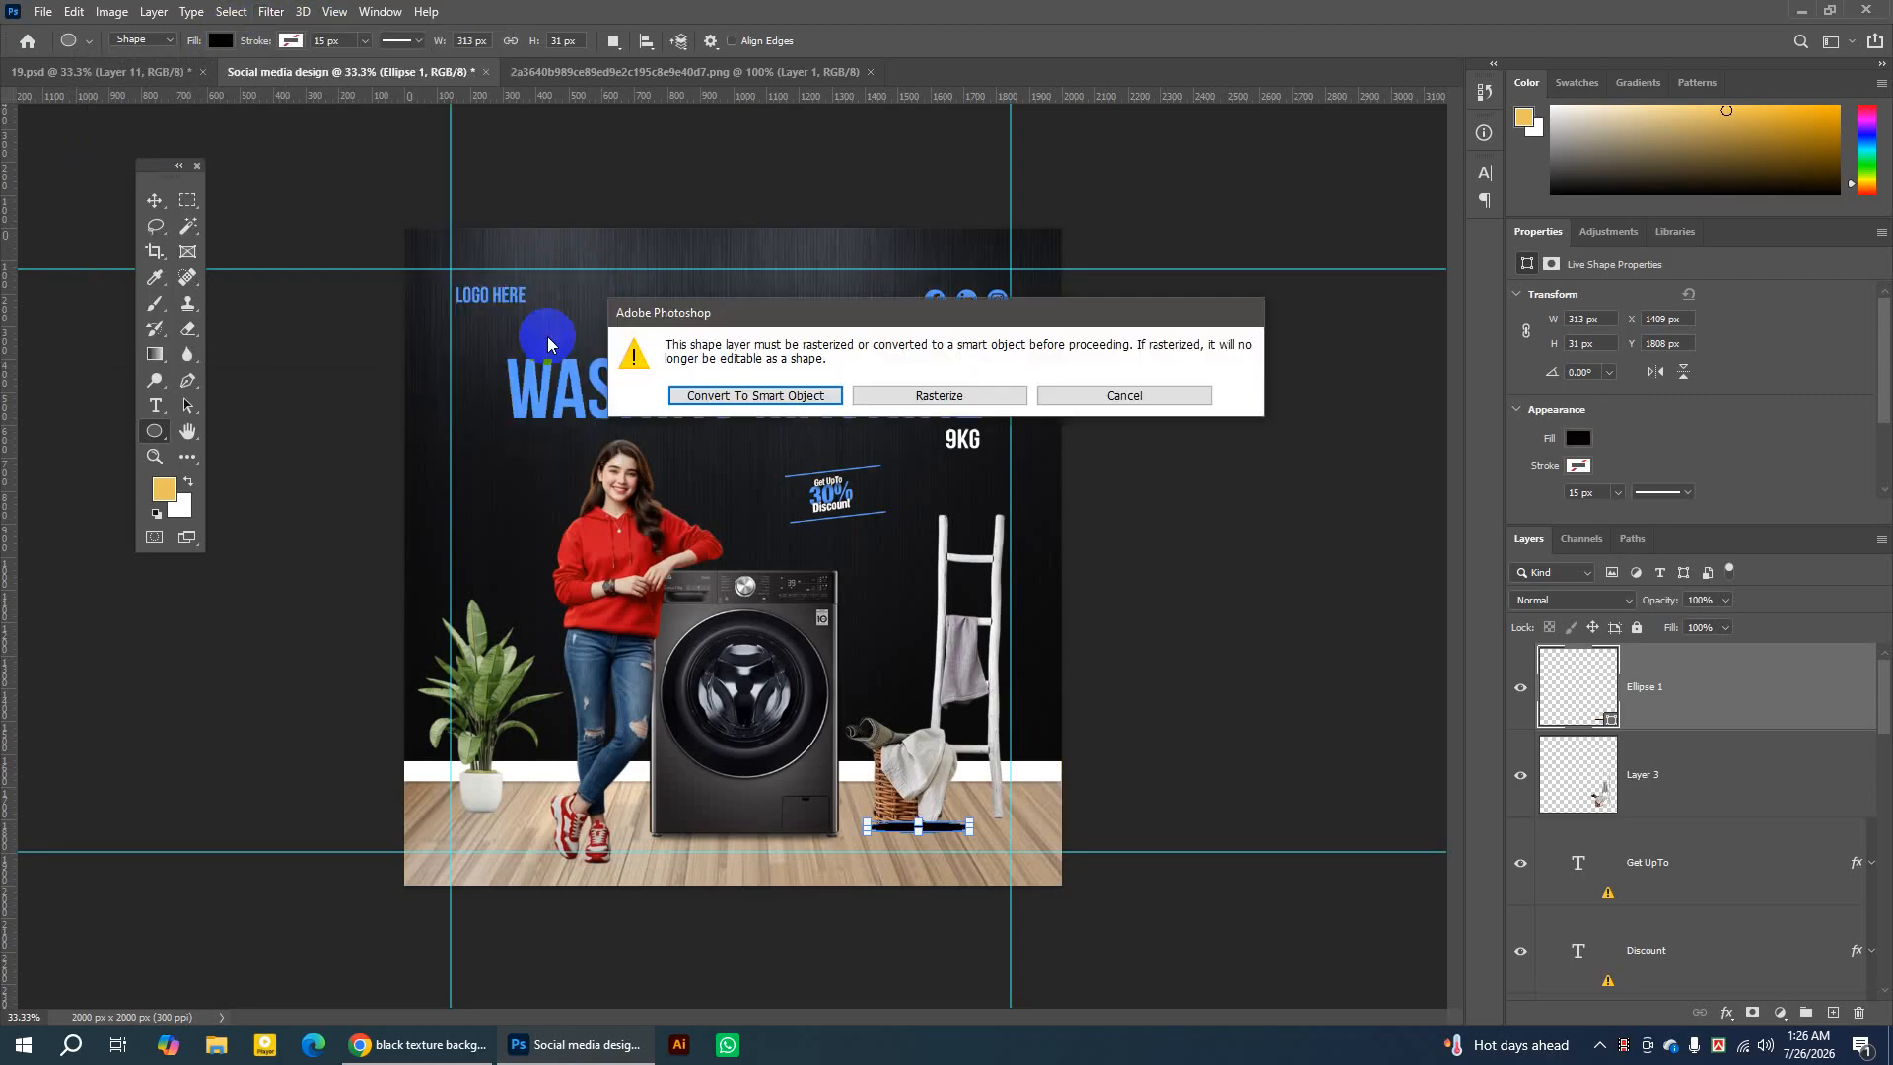
left_click(801, 395)
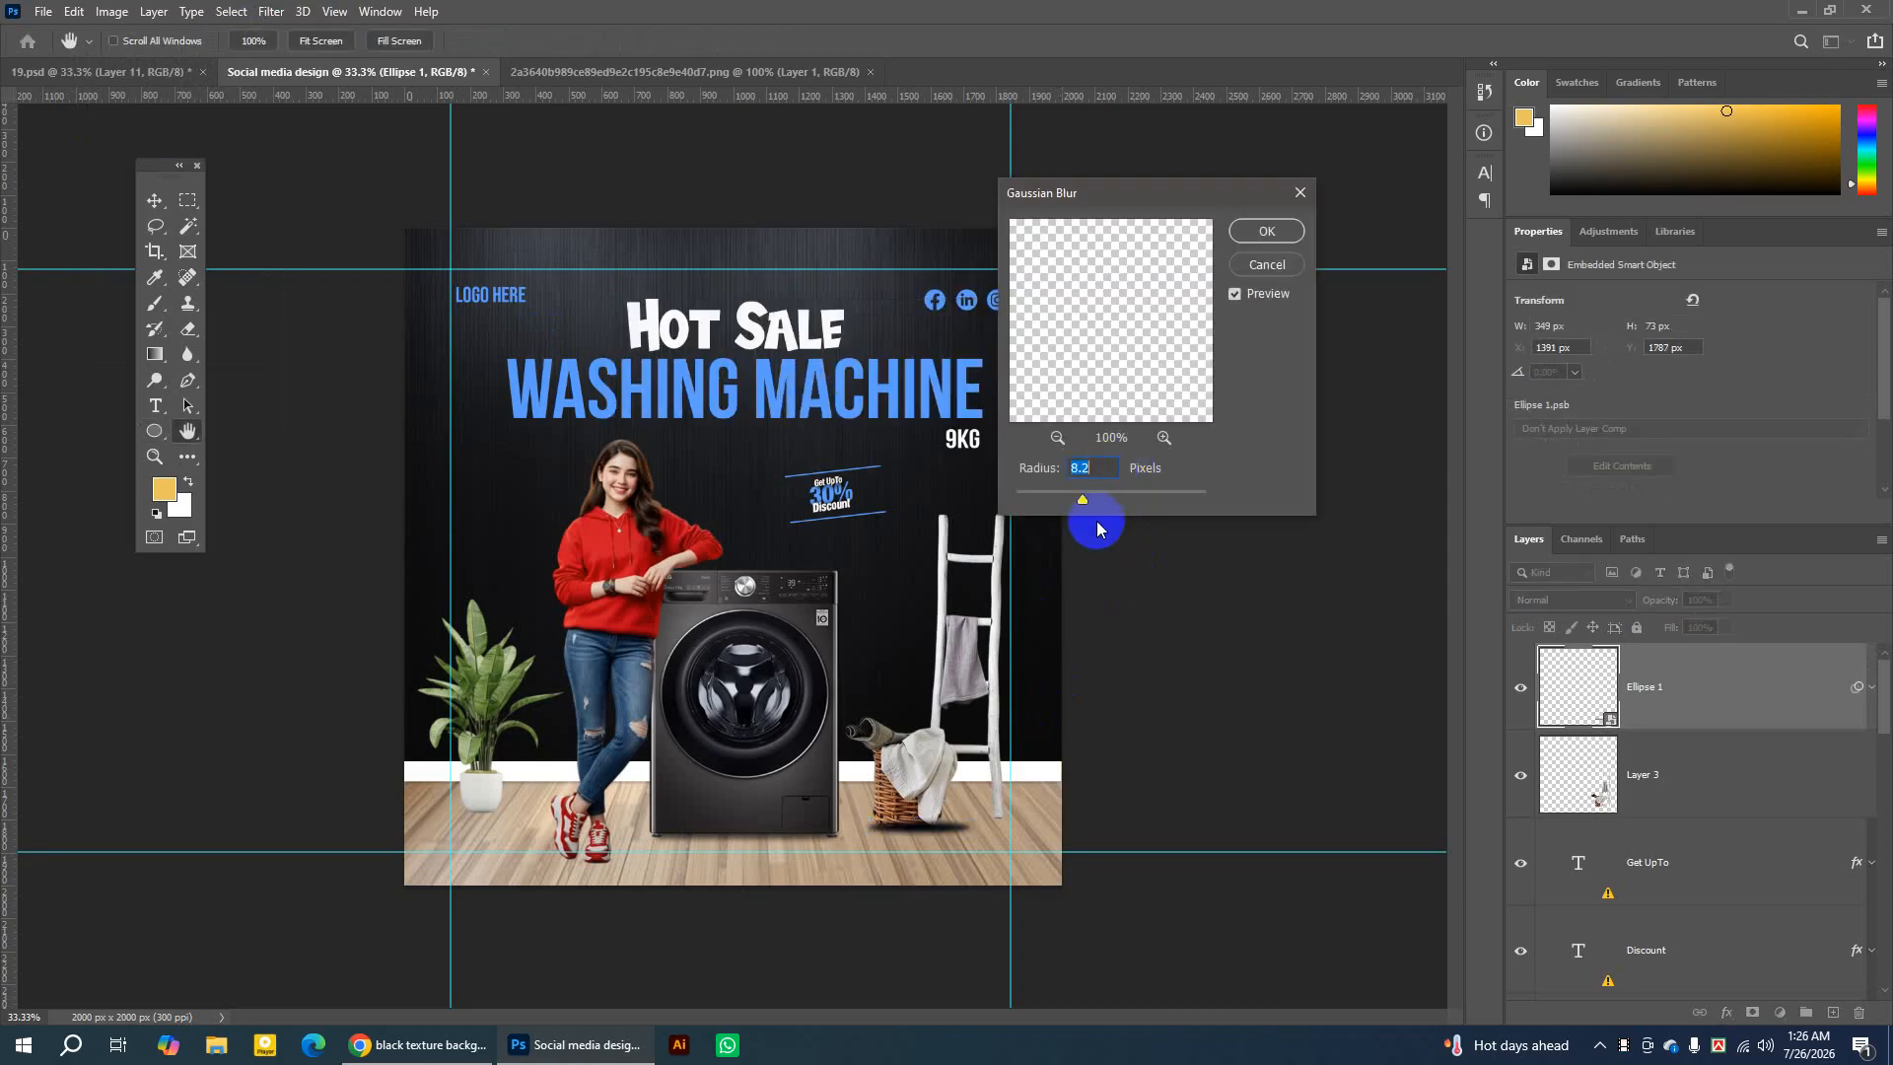
mouse_move(1088, 512)
left_mouse_down()
mouse_move(1102, 502)
mouse_move(1076, 504)
left_mouse_up()
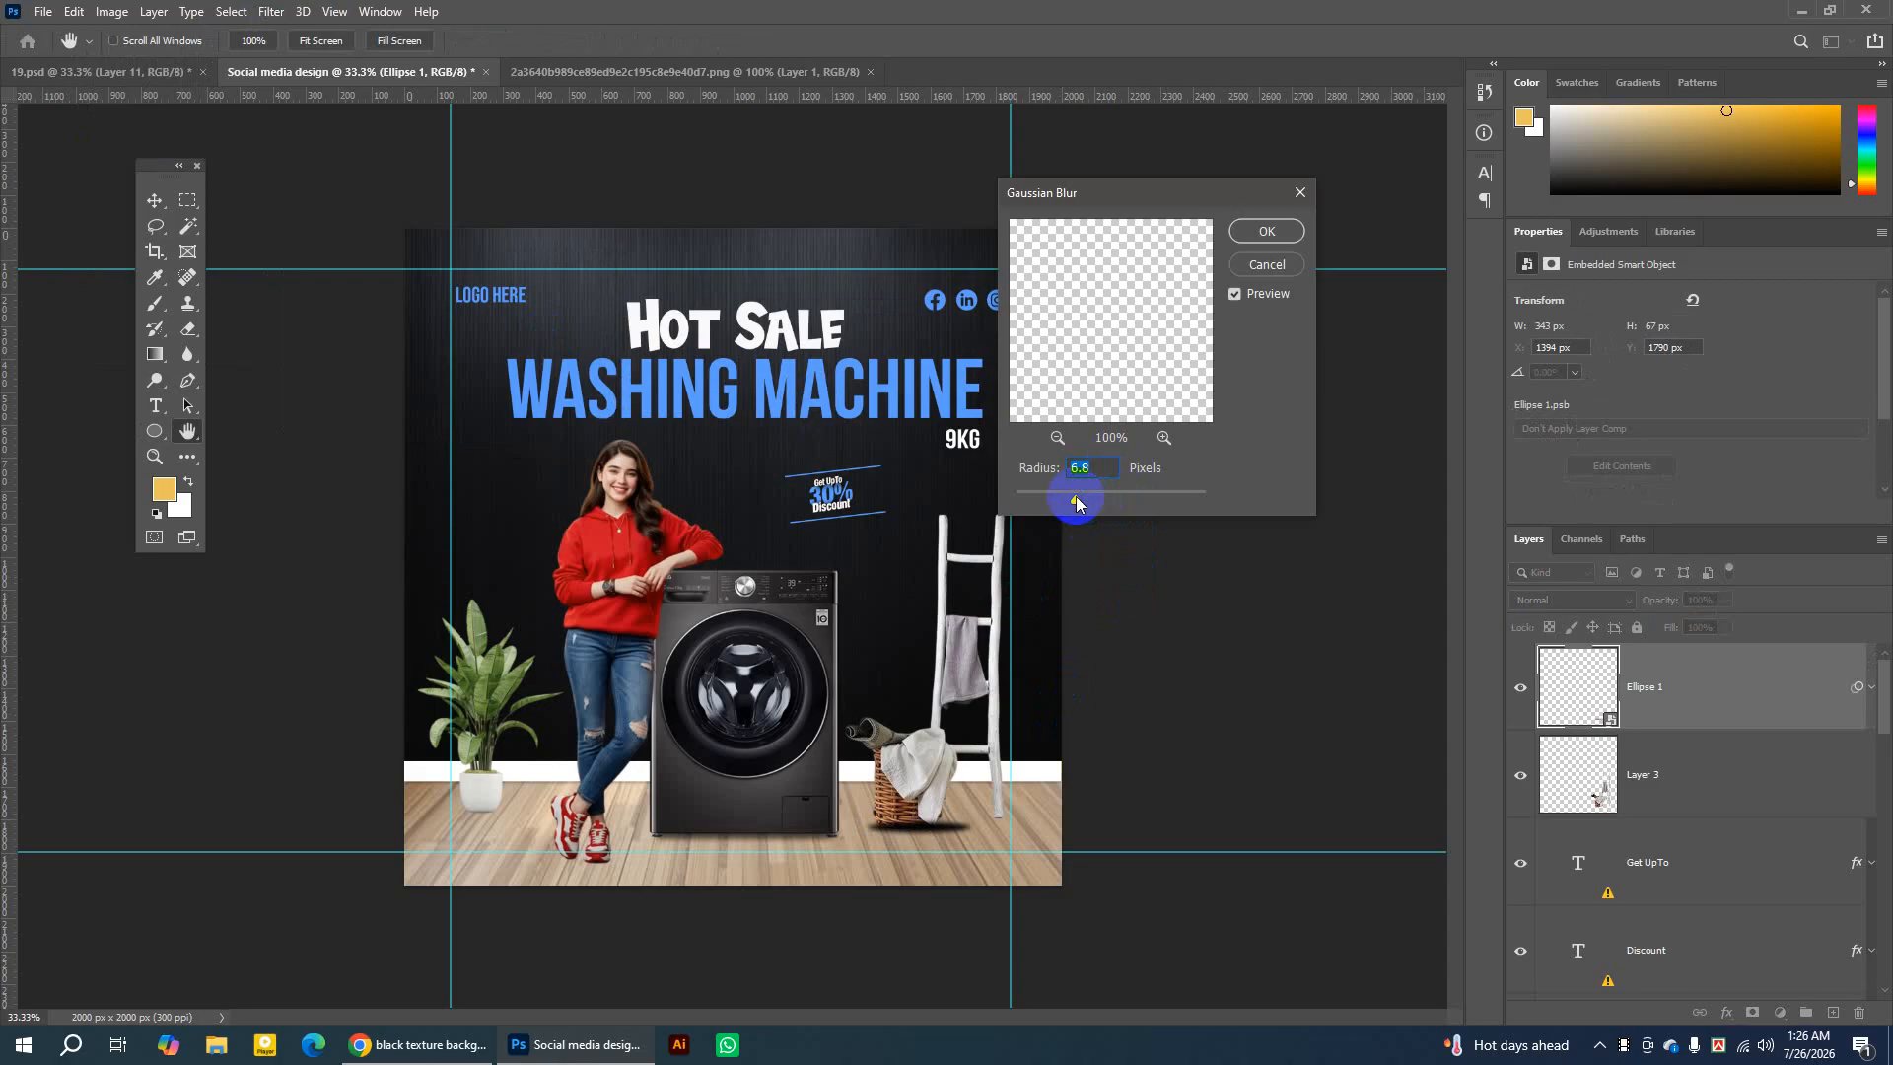
left_click(1266, 231)
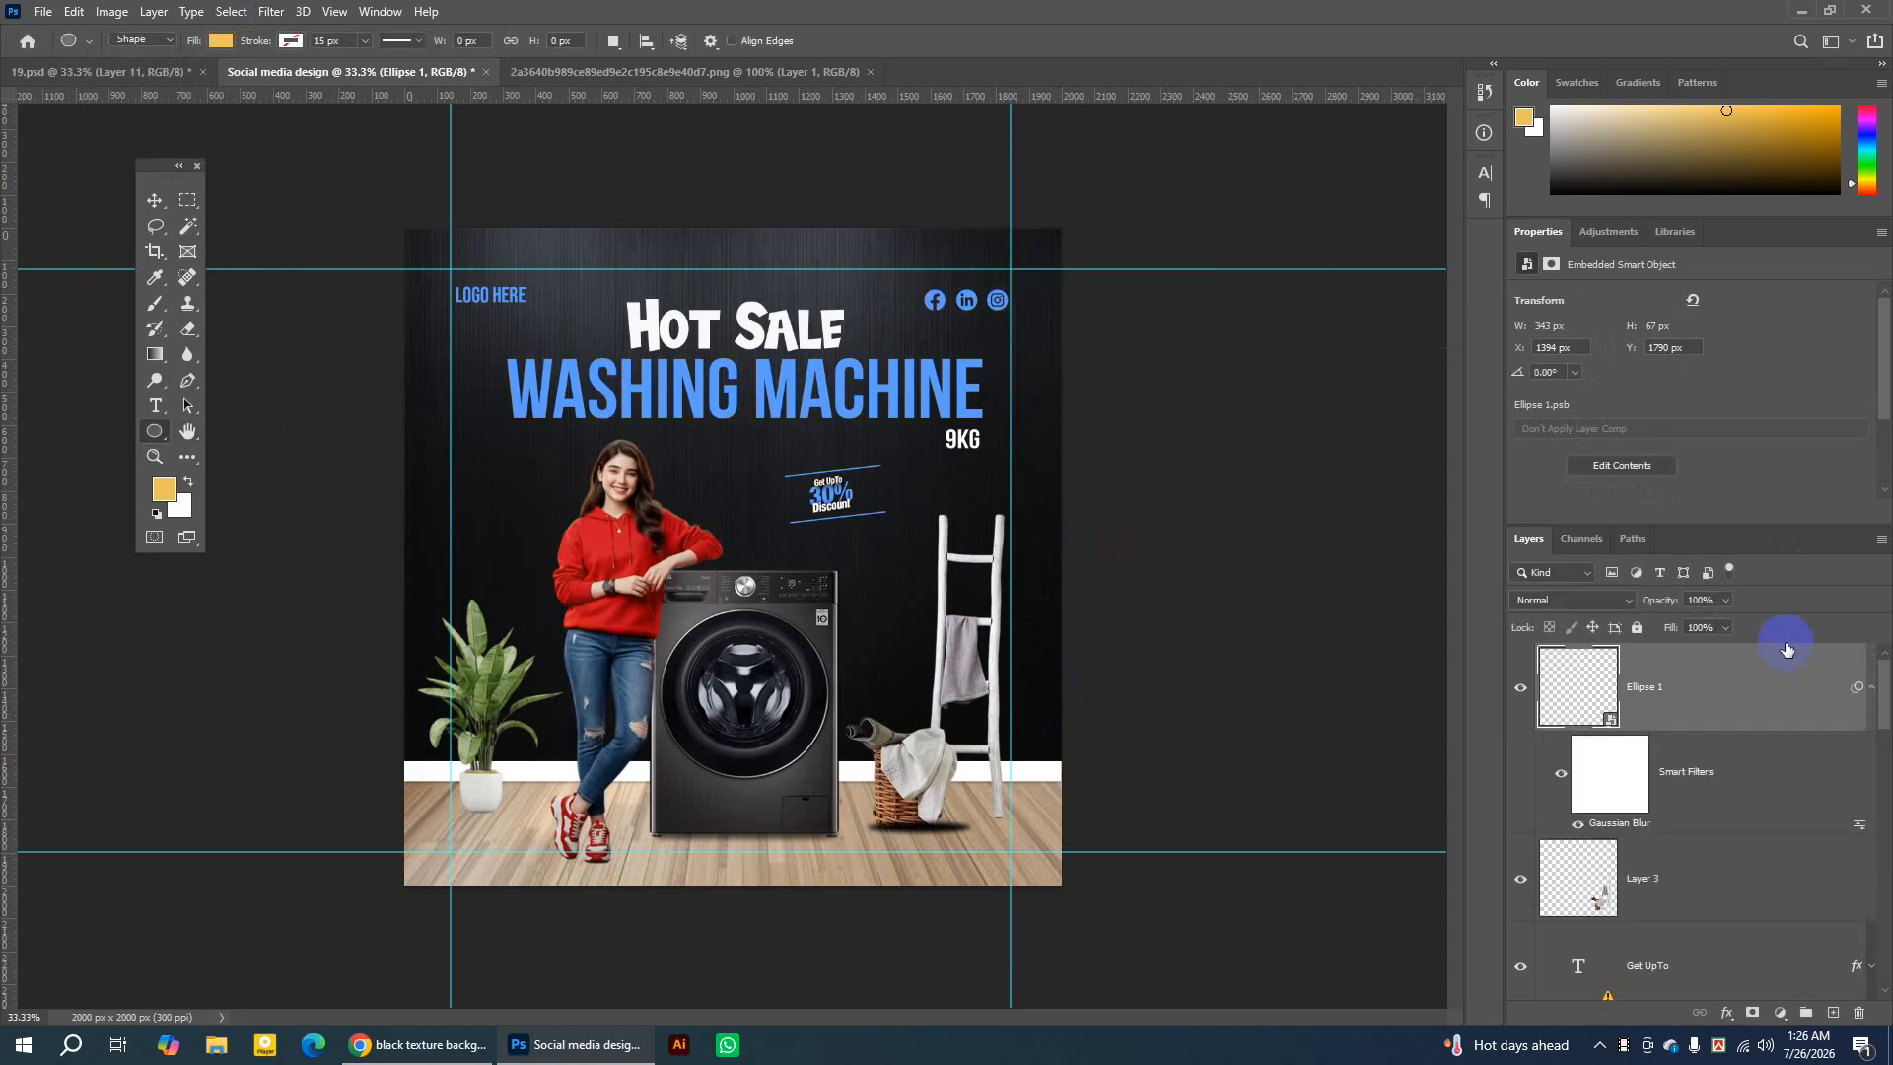
Lower the blurred ellipse's opacity to 39% and move it under the basket to about X 1406, Y 1782 px.
left_click(1725, 601)
left_click_drag(1725, 624, 1675, 632)
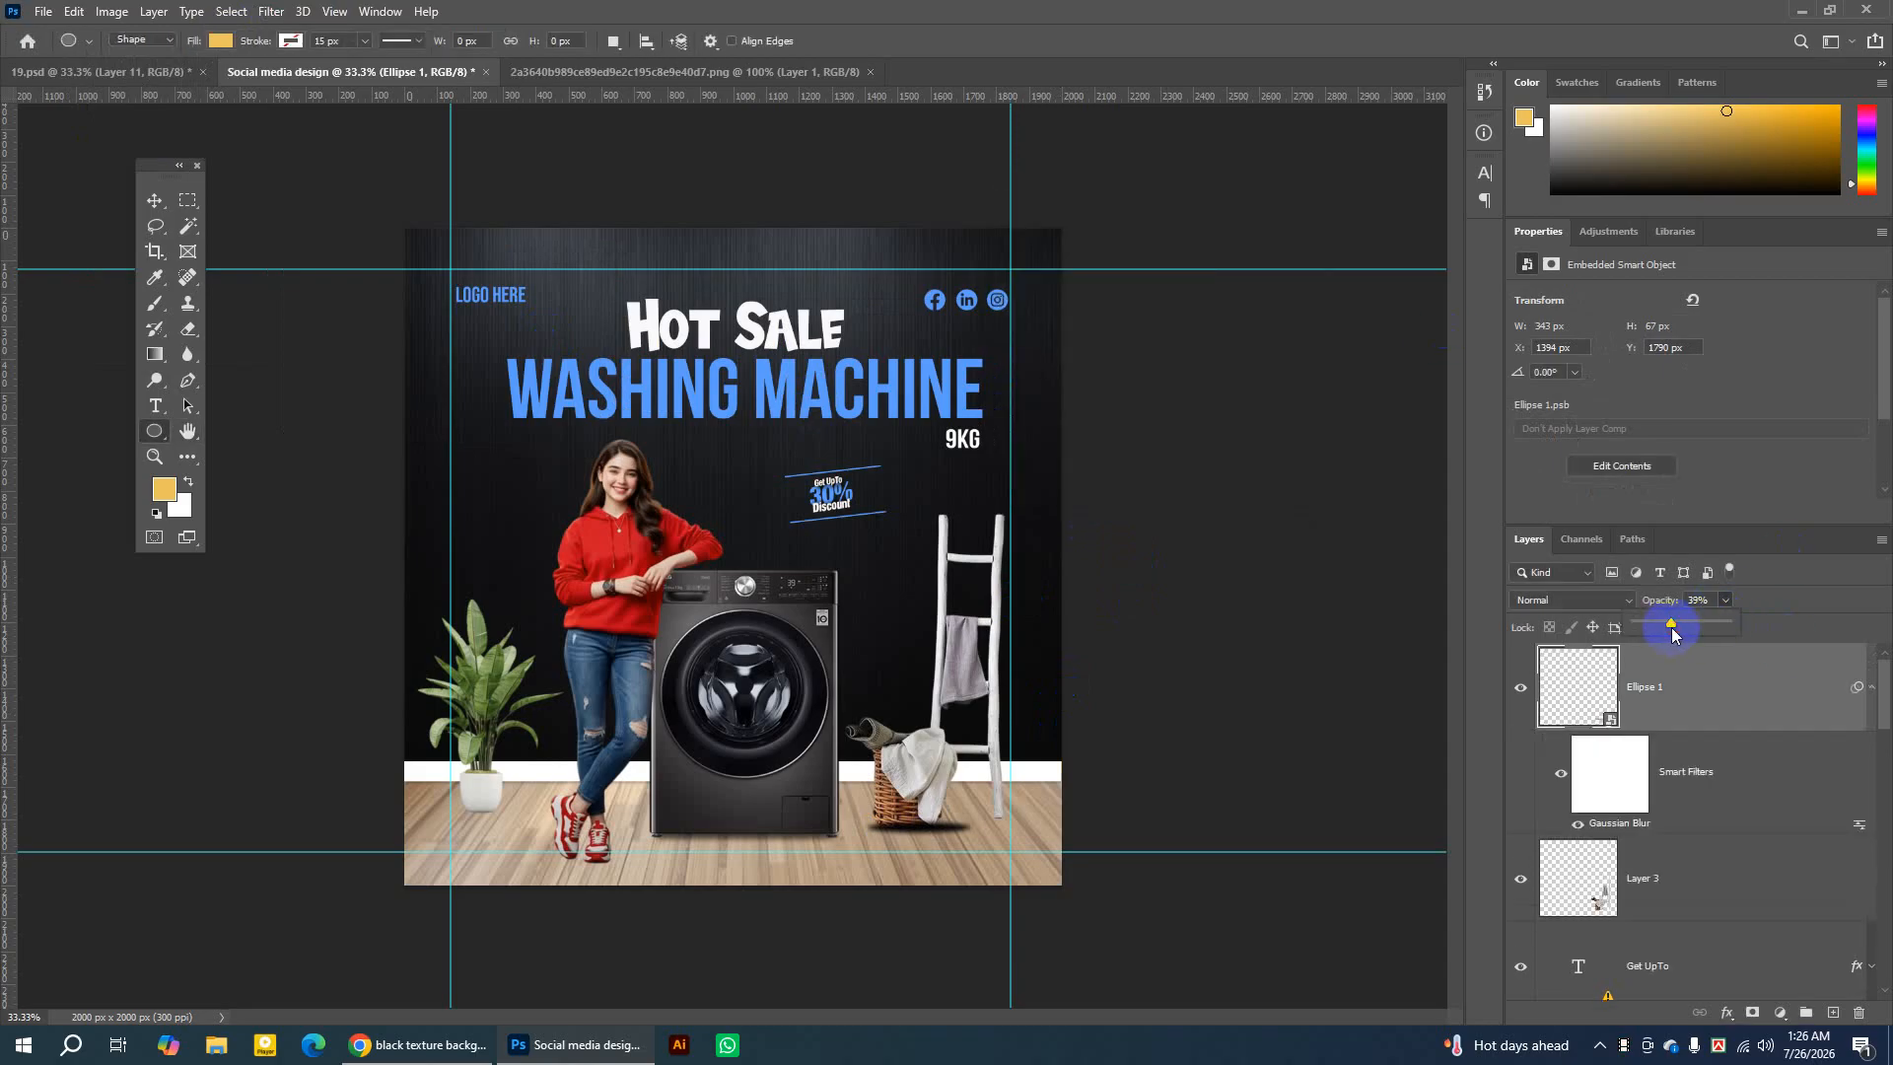
left_click(154, 200)
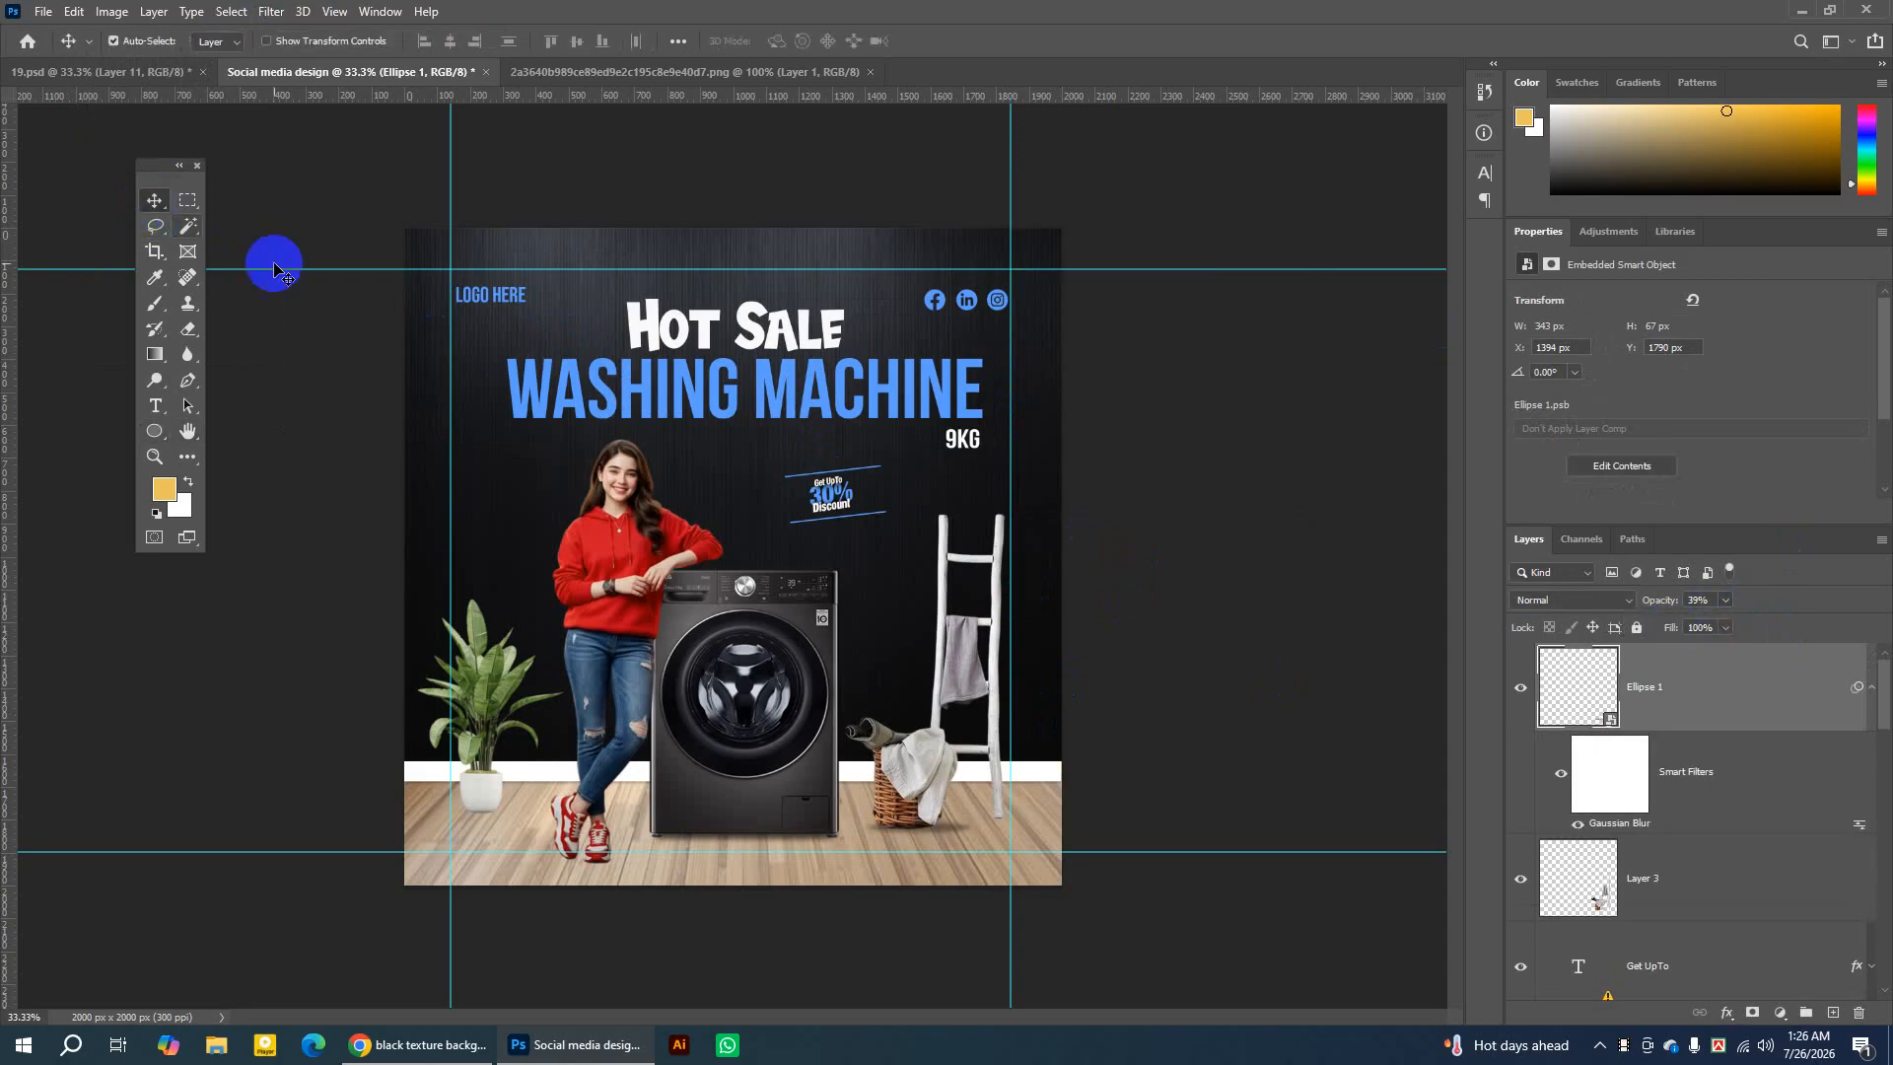
left_click(1564, 690)
left_click_drag(943, 831, 944, 826)
left_click(155, 457)
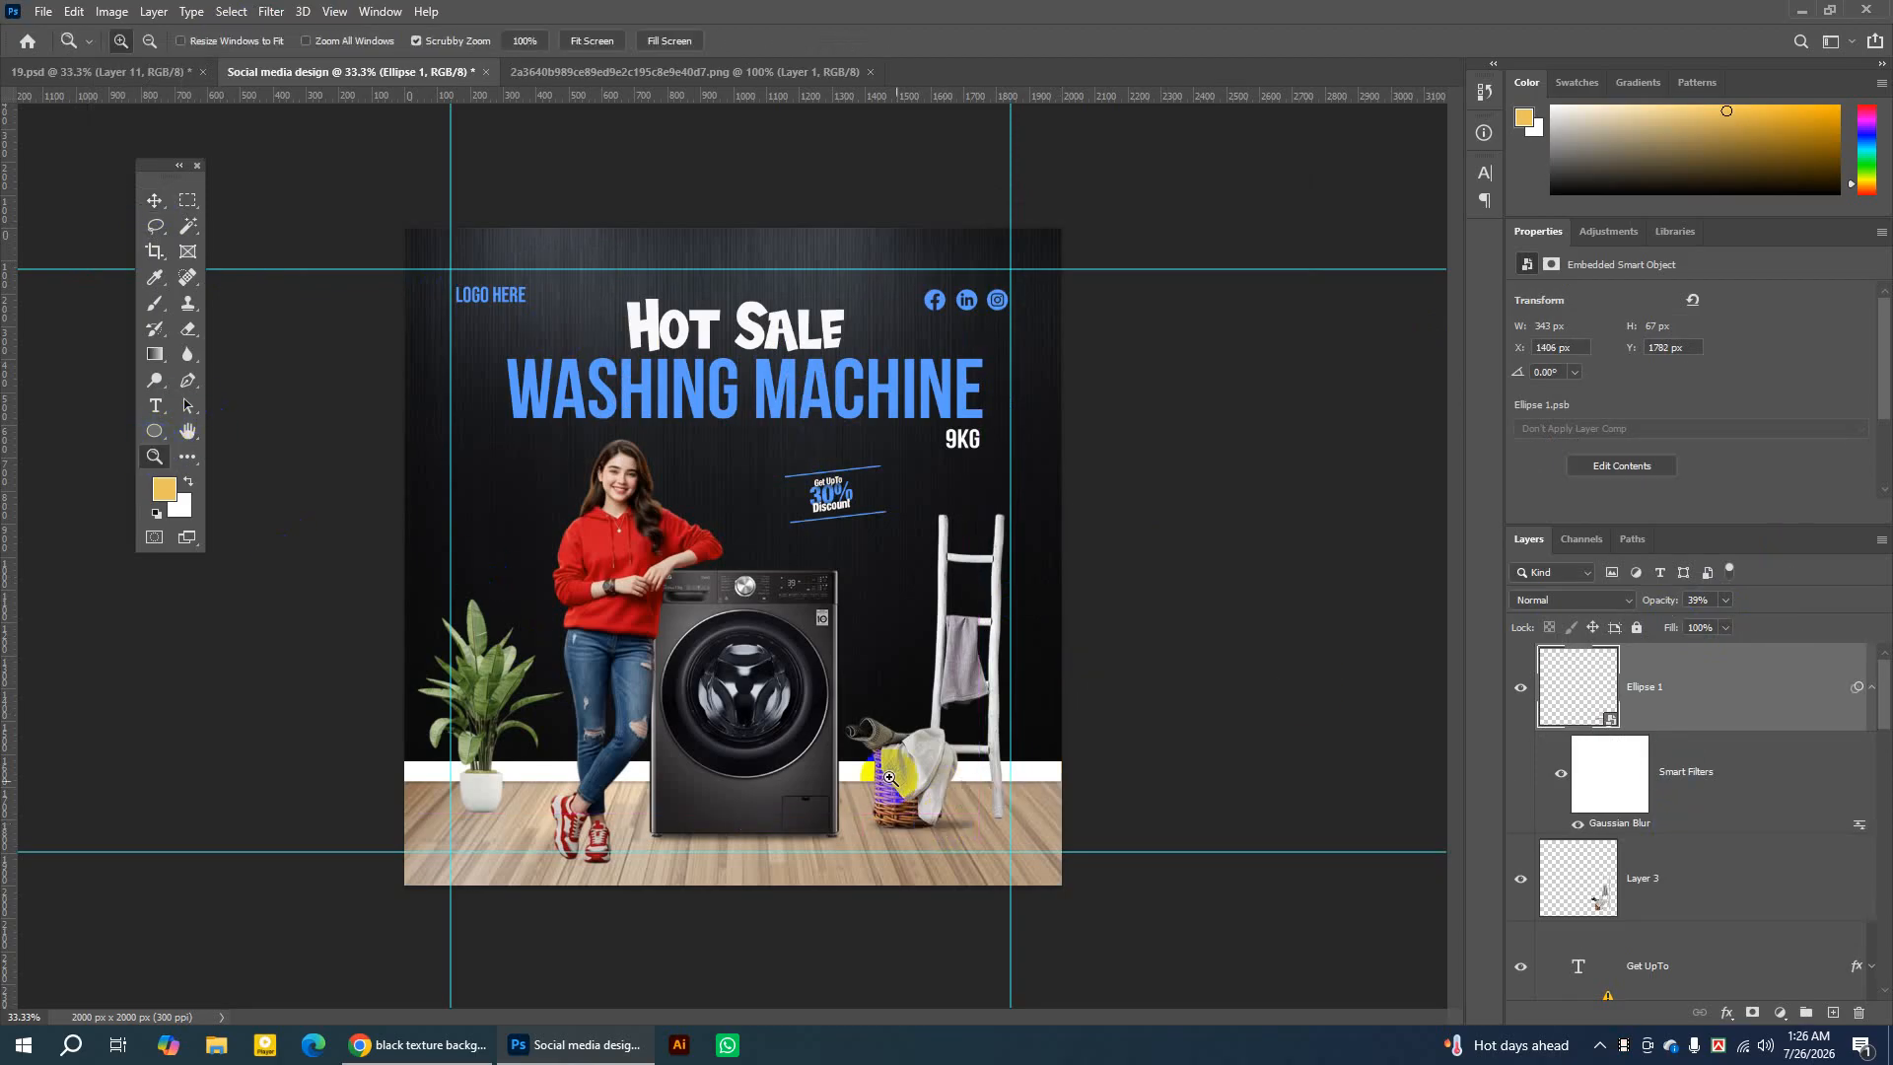
left_click(923, 794)
left_click(924, 794)
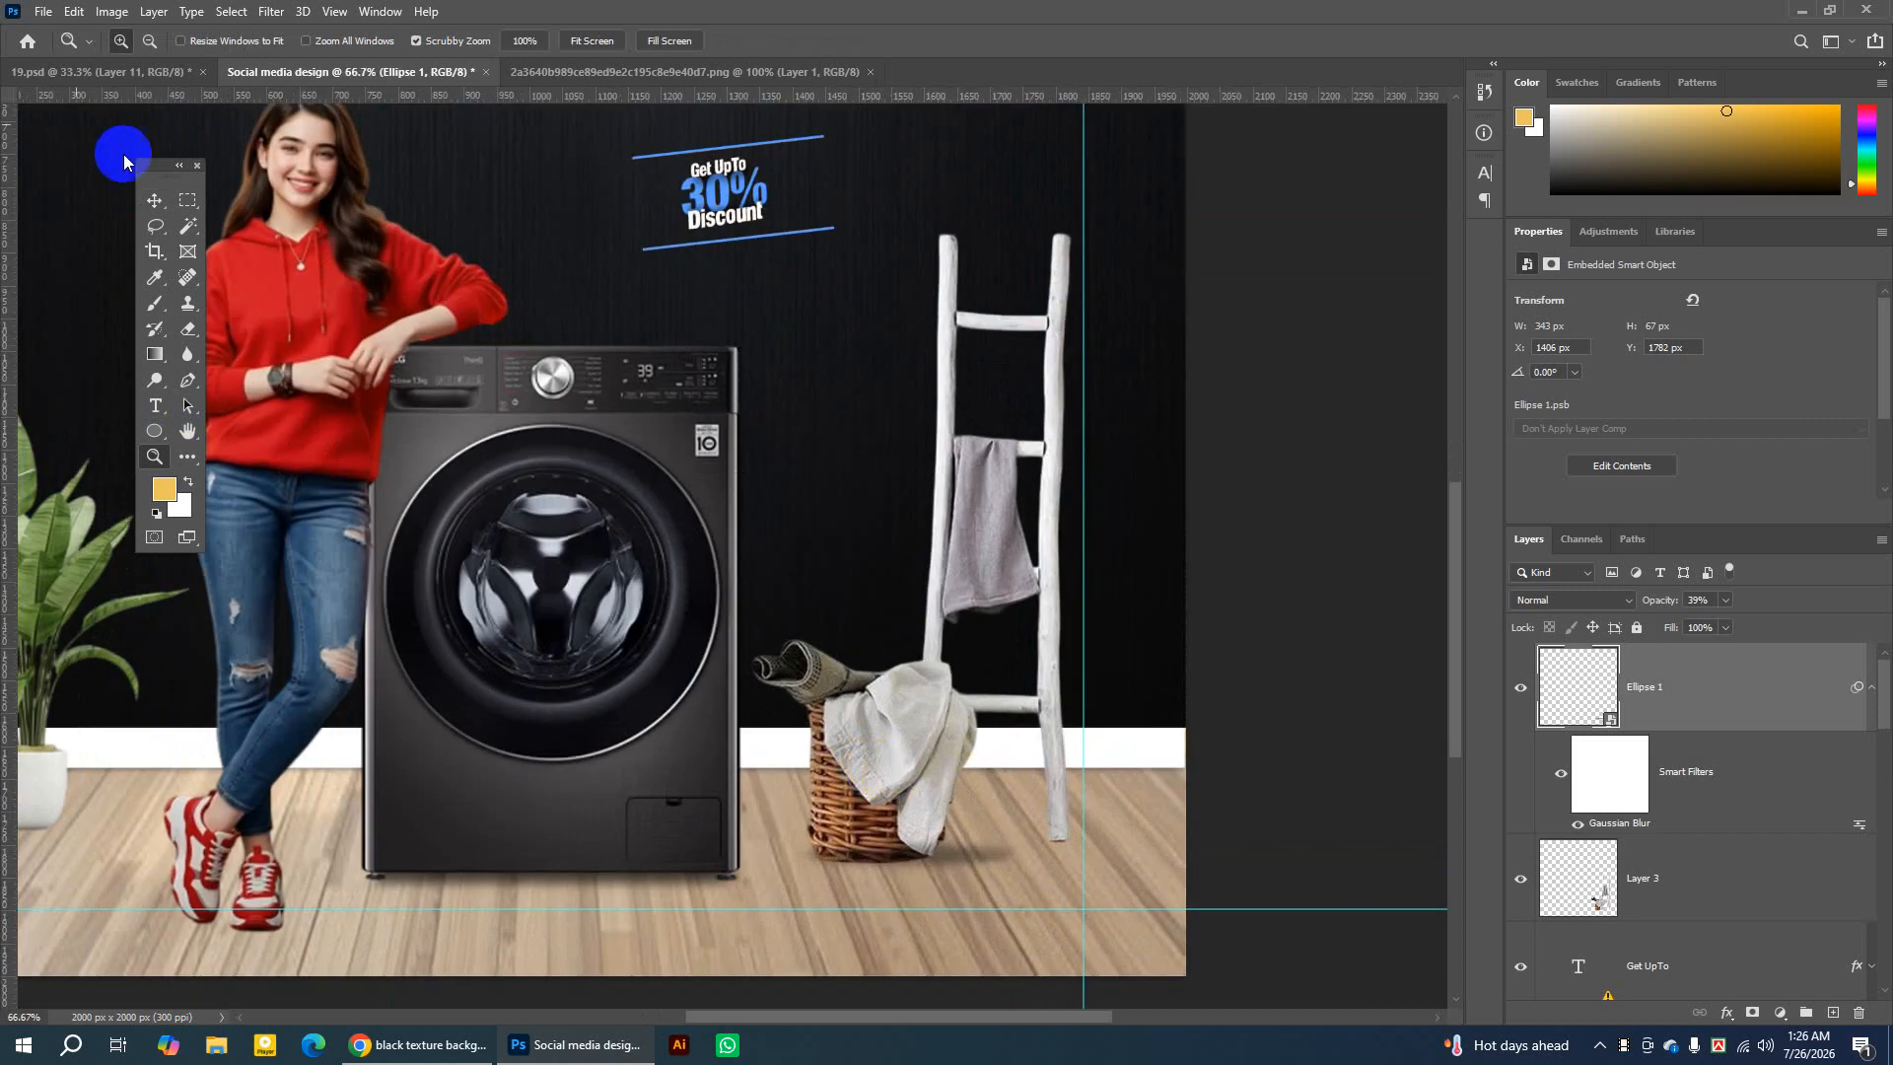
Place the basket shadow's layer beneath the laundry basket and ladder layer and position the shadow at about X 1406, Y 1782 px.
left_click(155, 201)
mouse_move(971, 858)
left_mouse_down()
mouse_move(975, 781)
mouse_move(978, 844)
left_mouse_up()
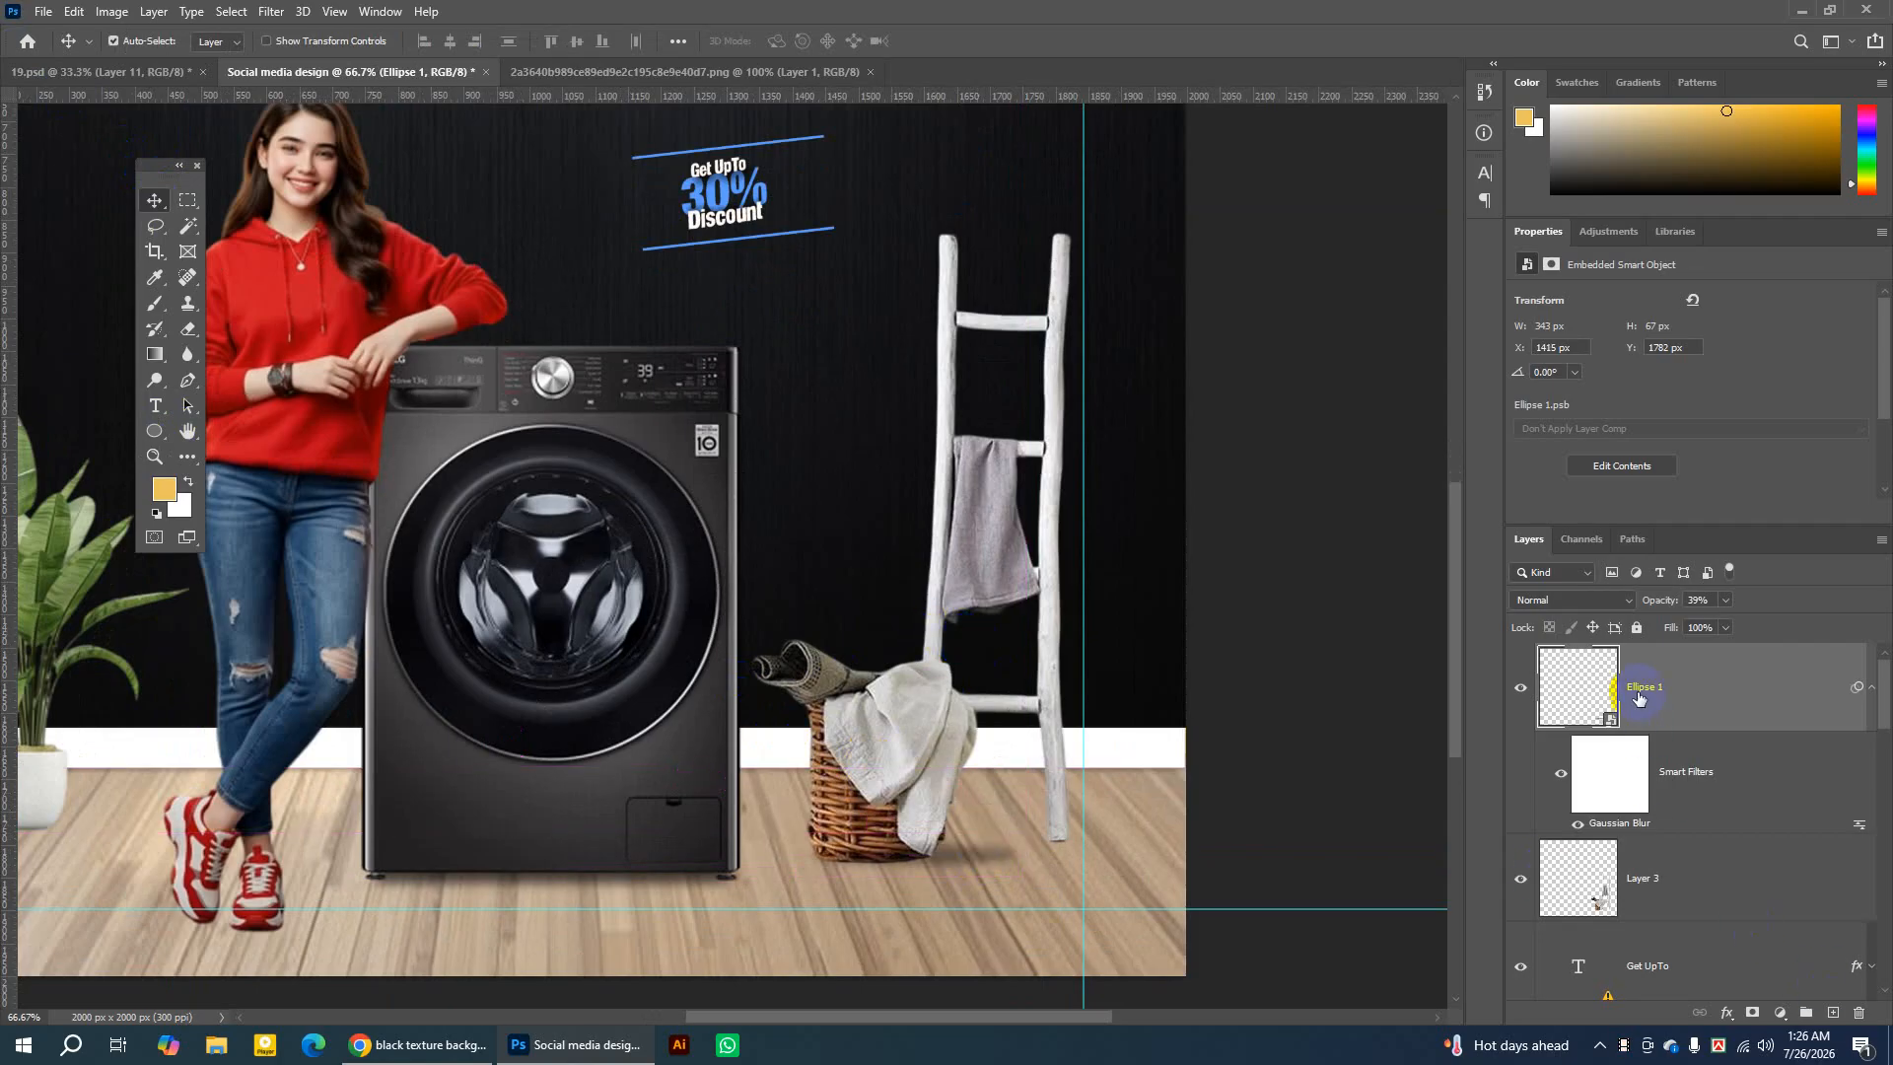
left_click(1518, 692)
left_click(1519, 690)
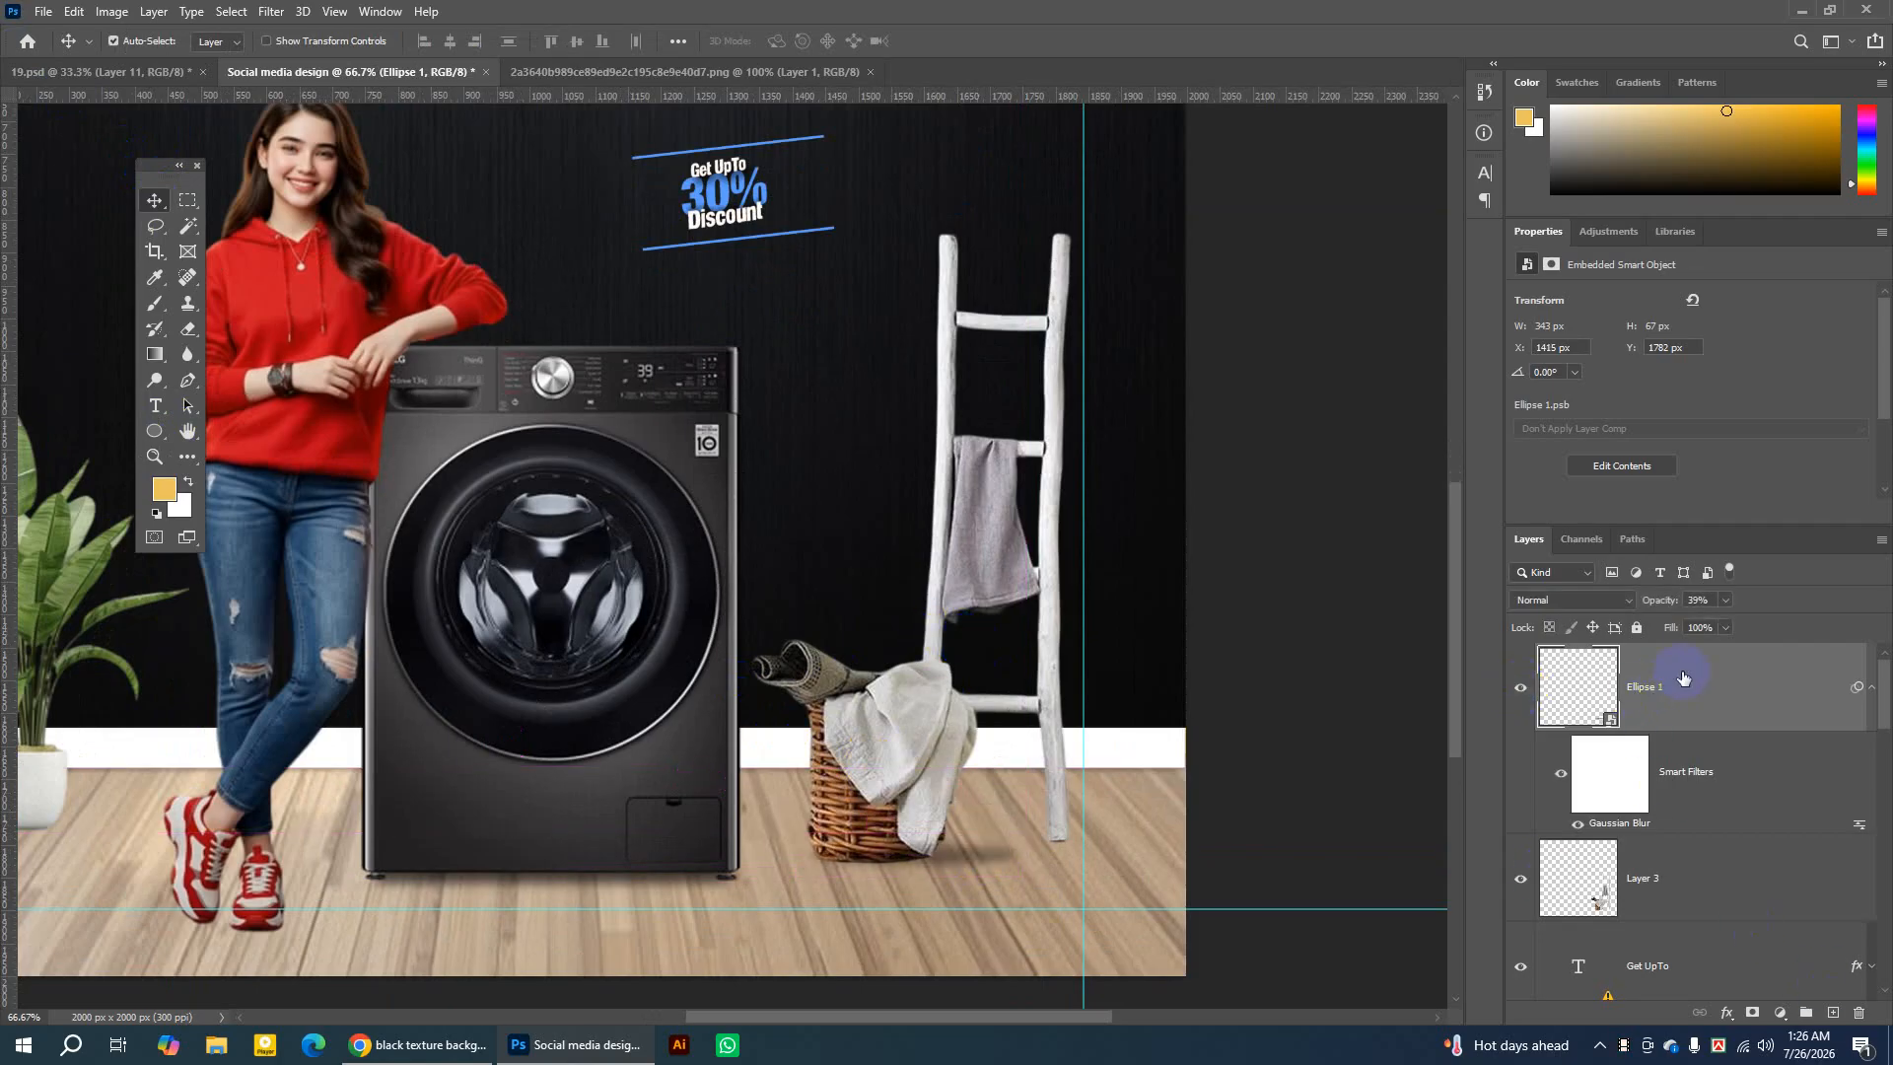
left_click(1523, 885)
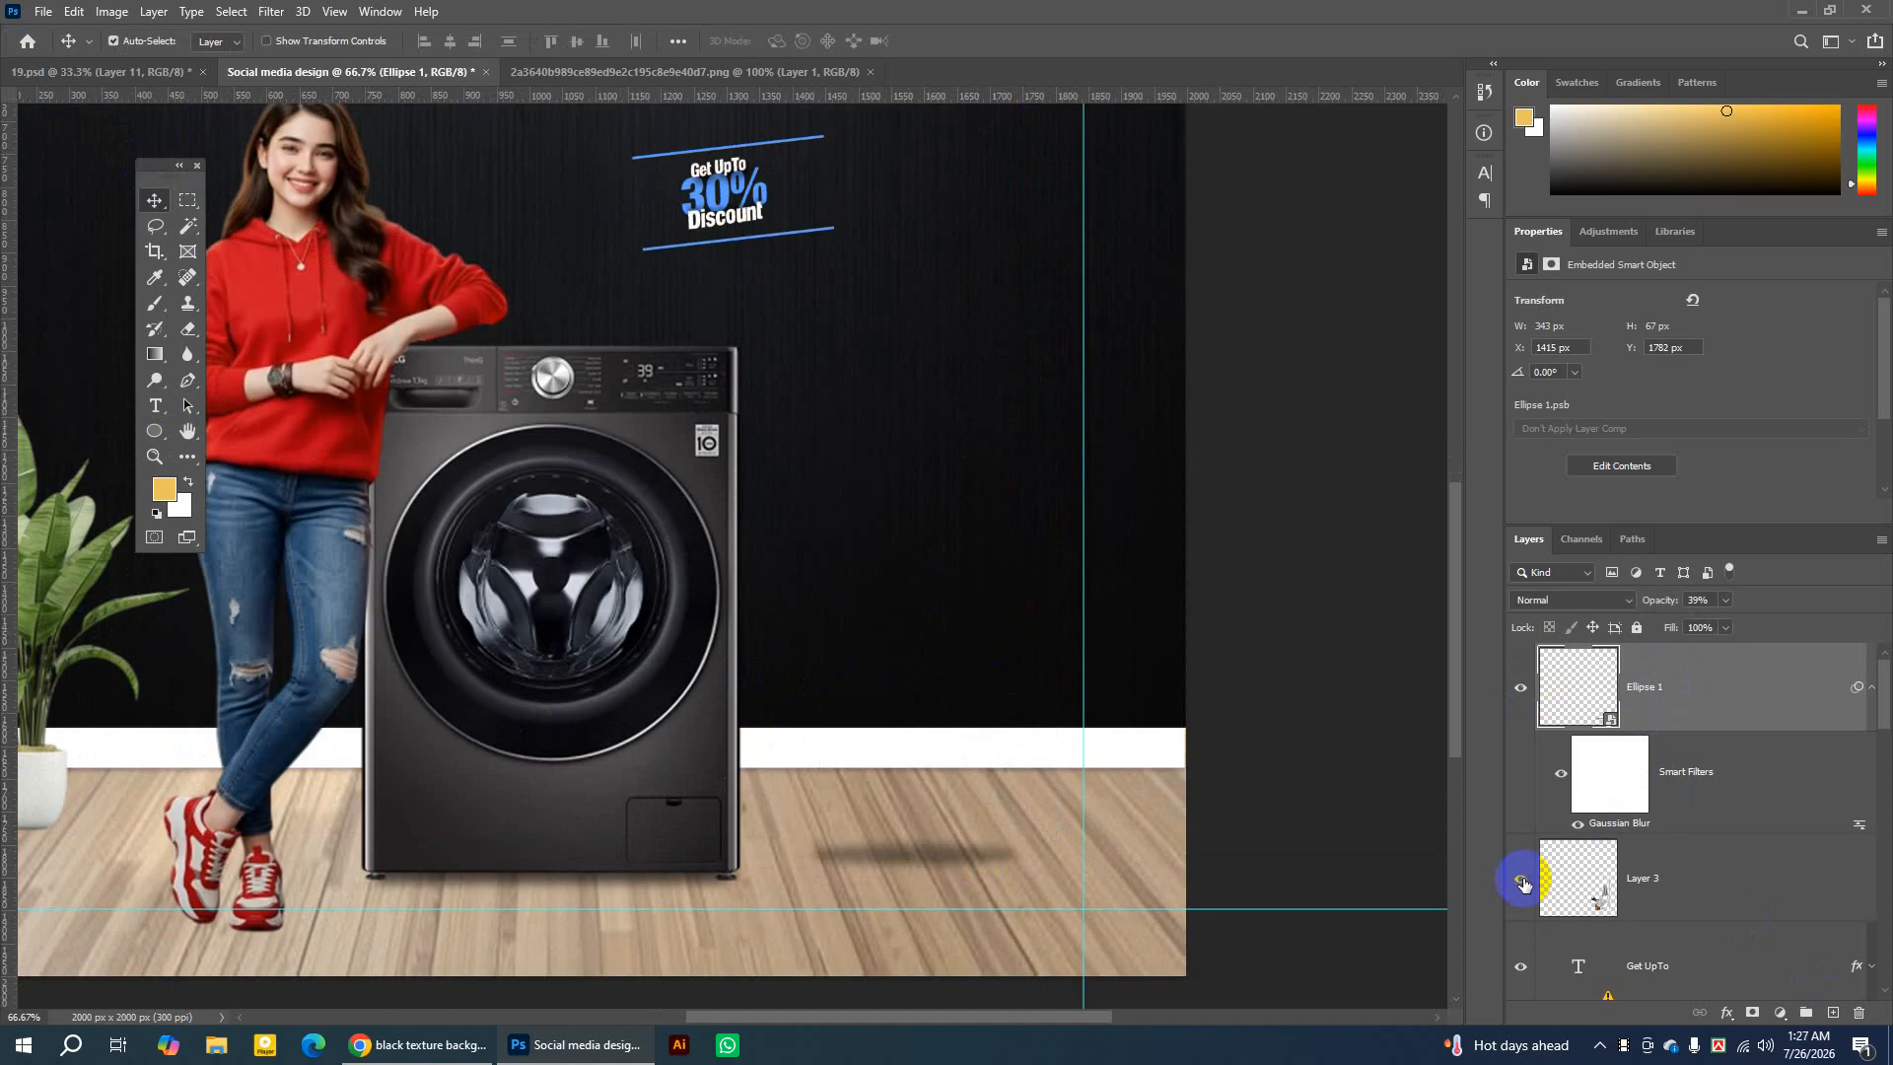
left_click(1523, 884)
left_click(1523, 885)
left_click(1526, 879)
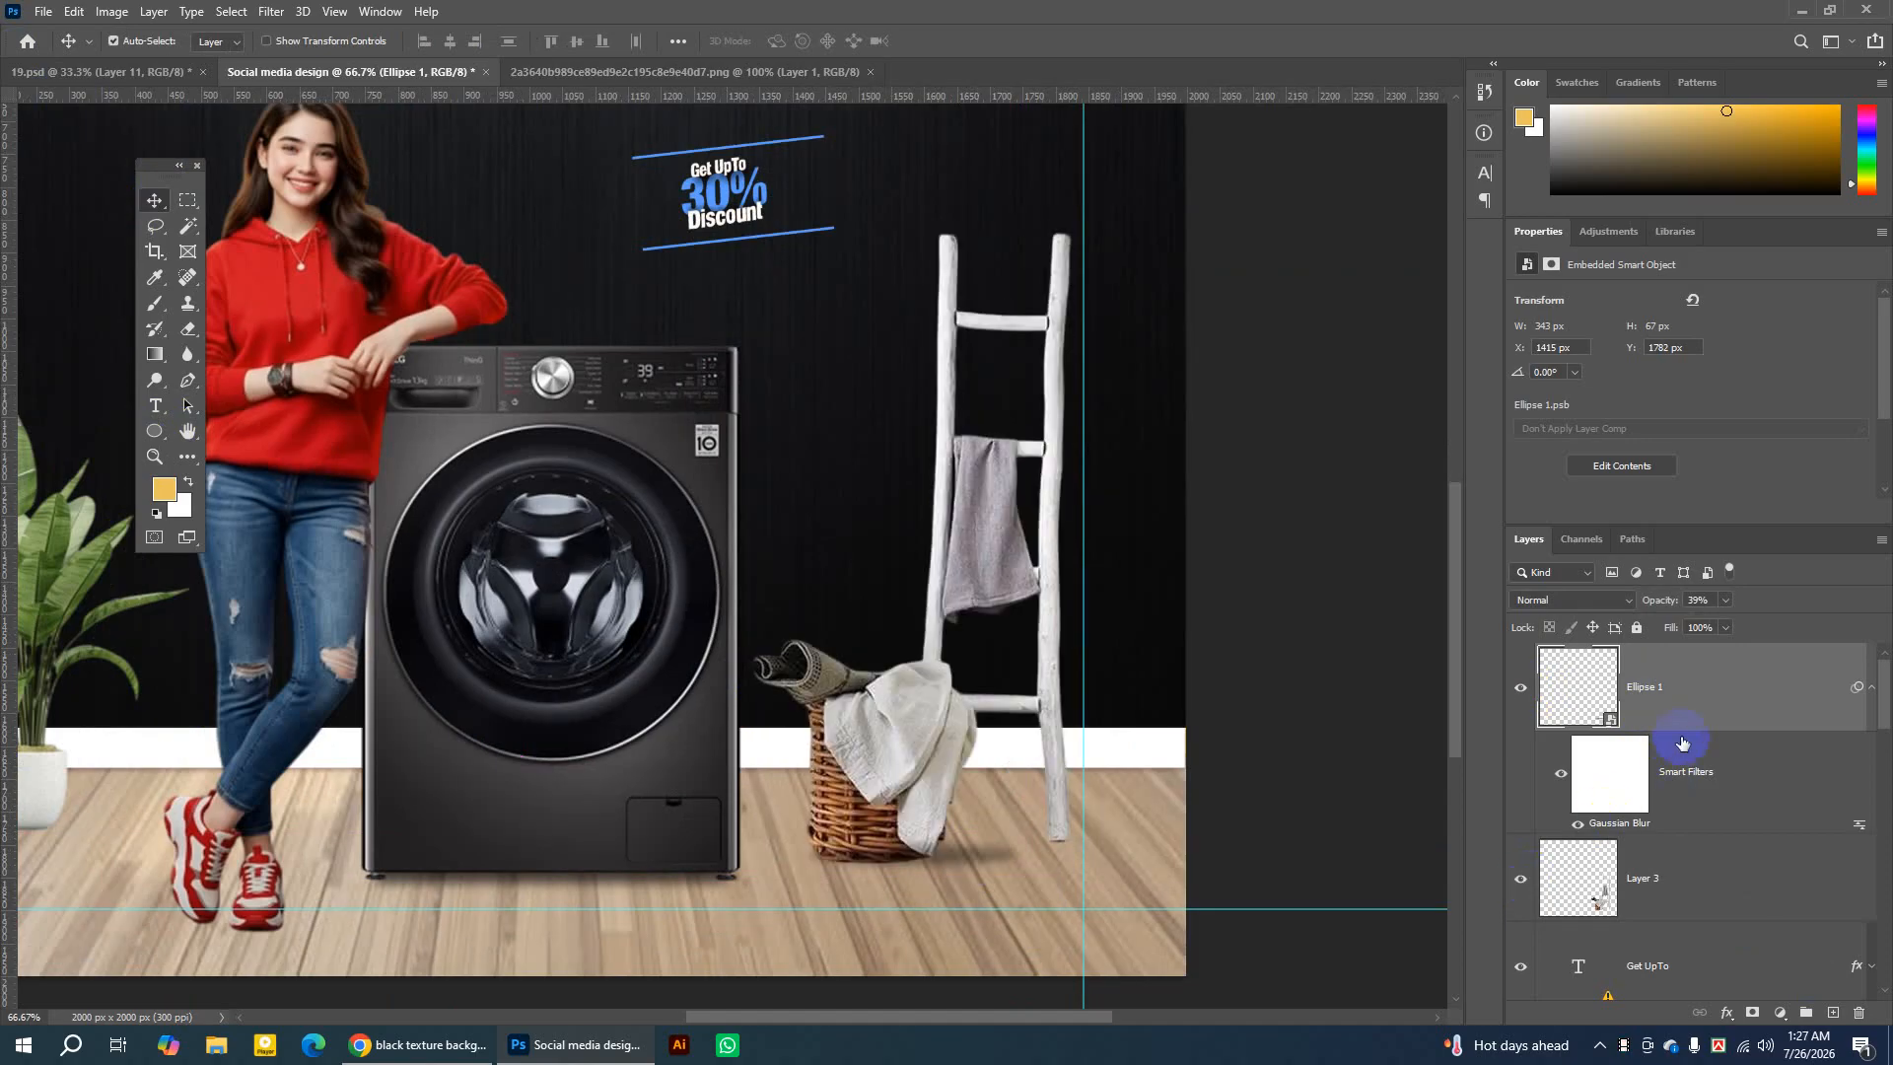
left_click_drag(1698, 689, 1679, 918)
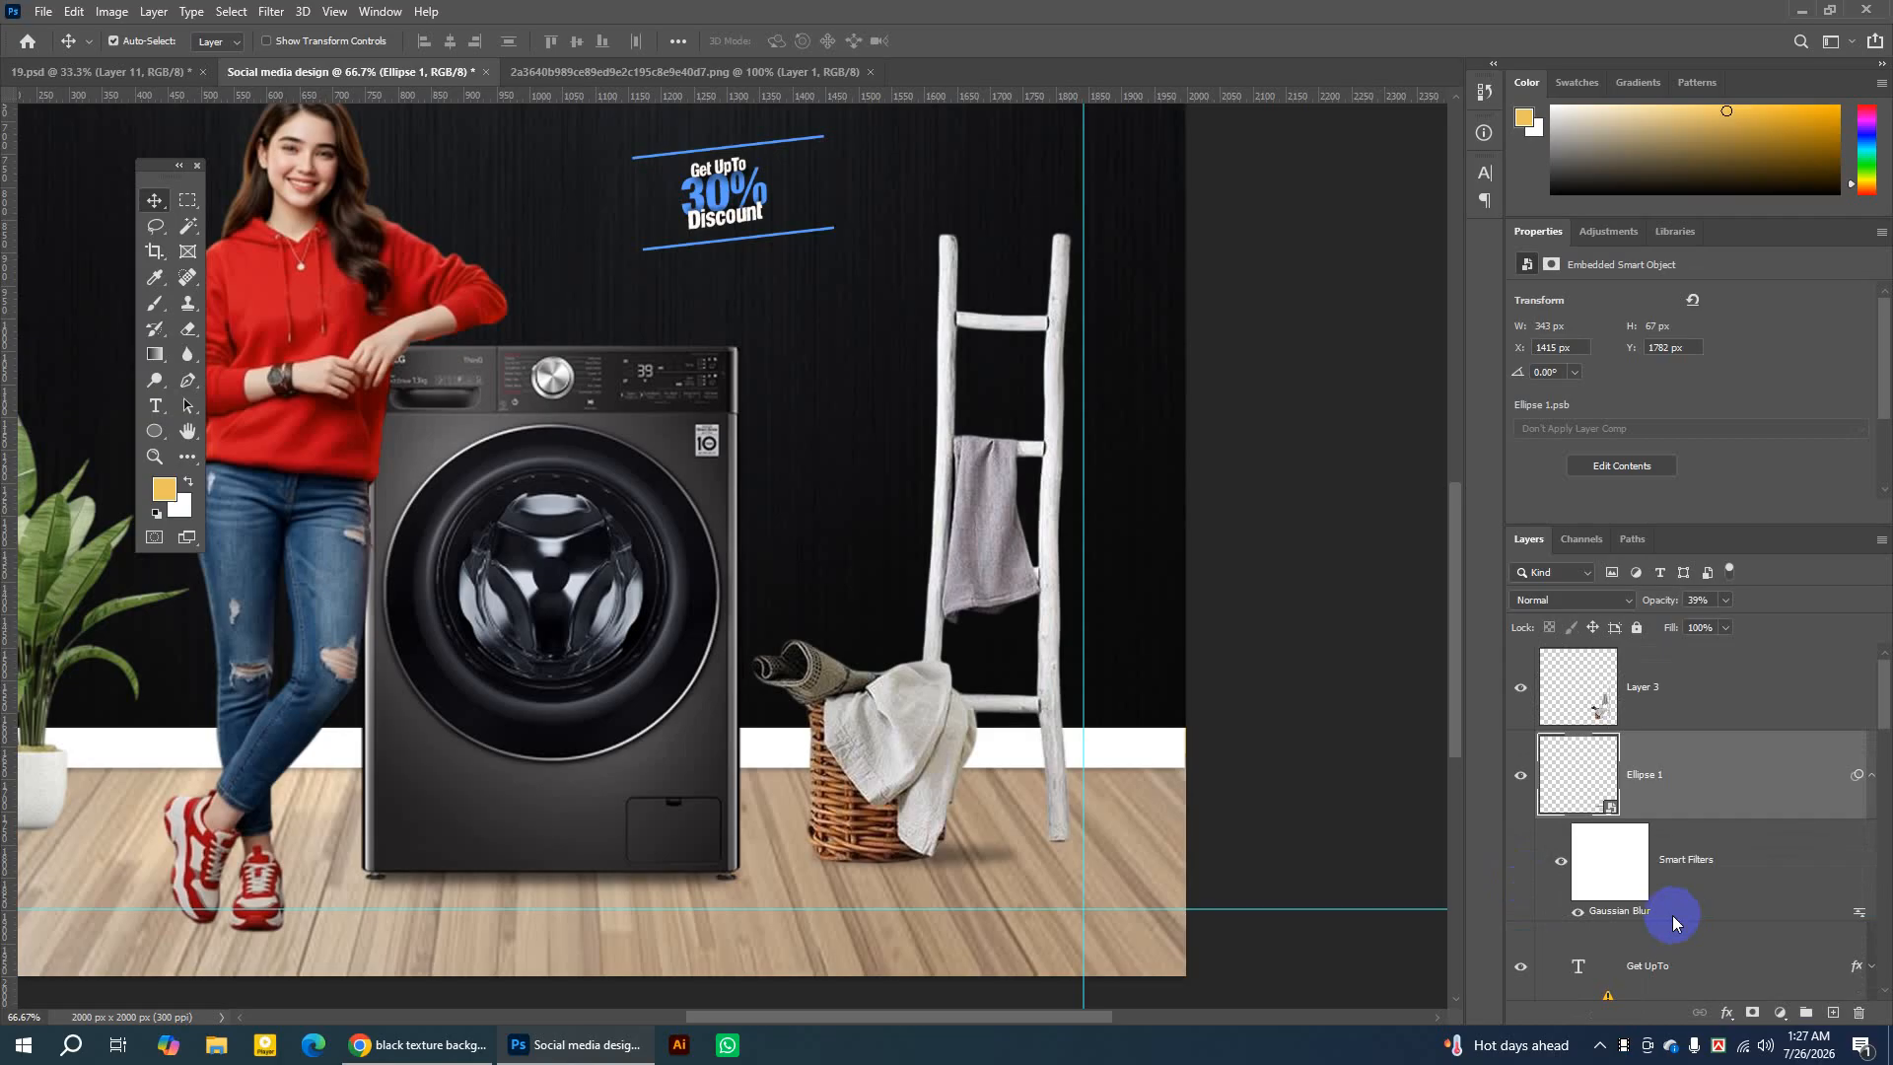
left_click_drag(975, 853, 969, 855)
Select the basket and ladder layer and toggle its visibility to check the shadow lying beneath it.
left_click(1066, 808)
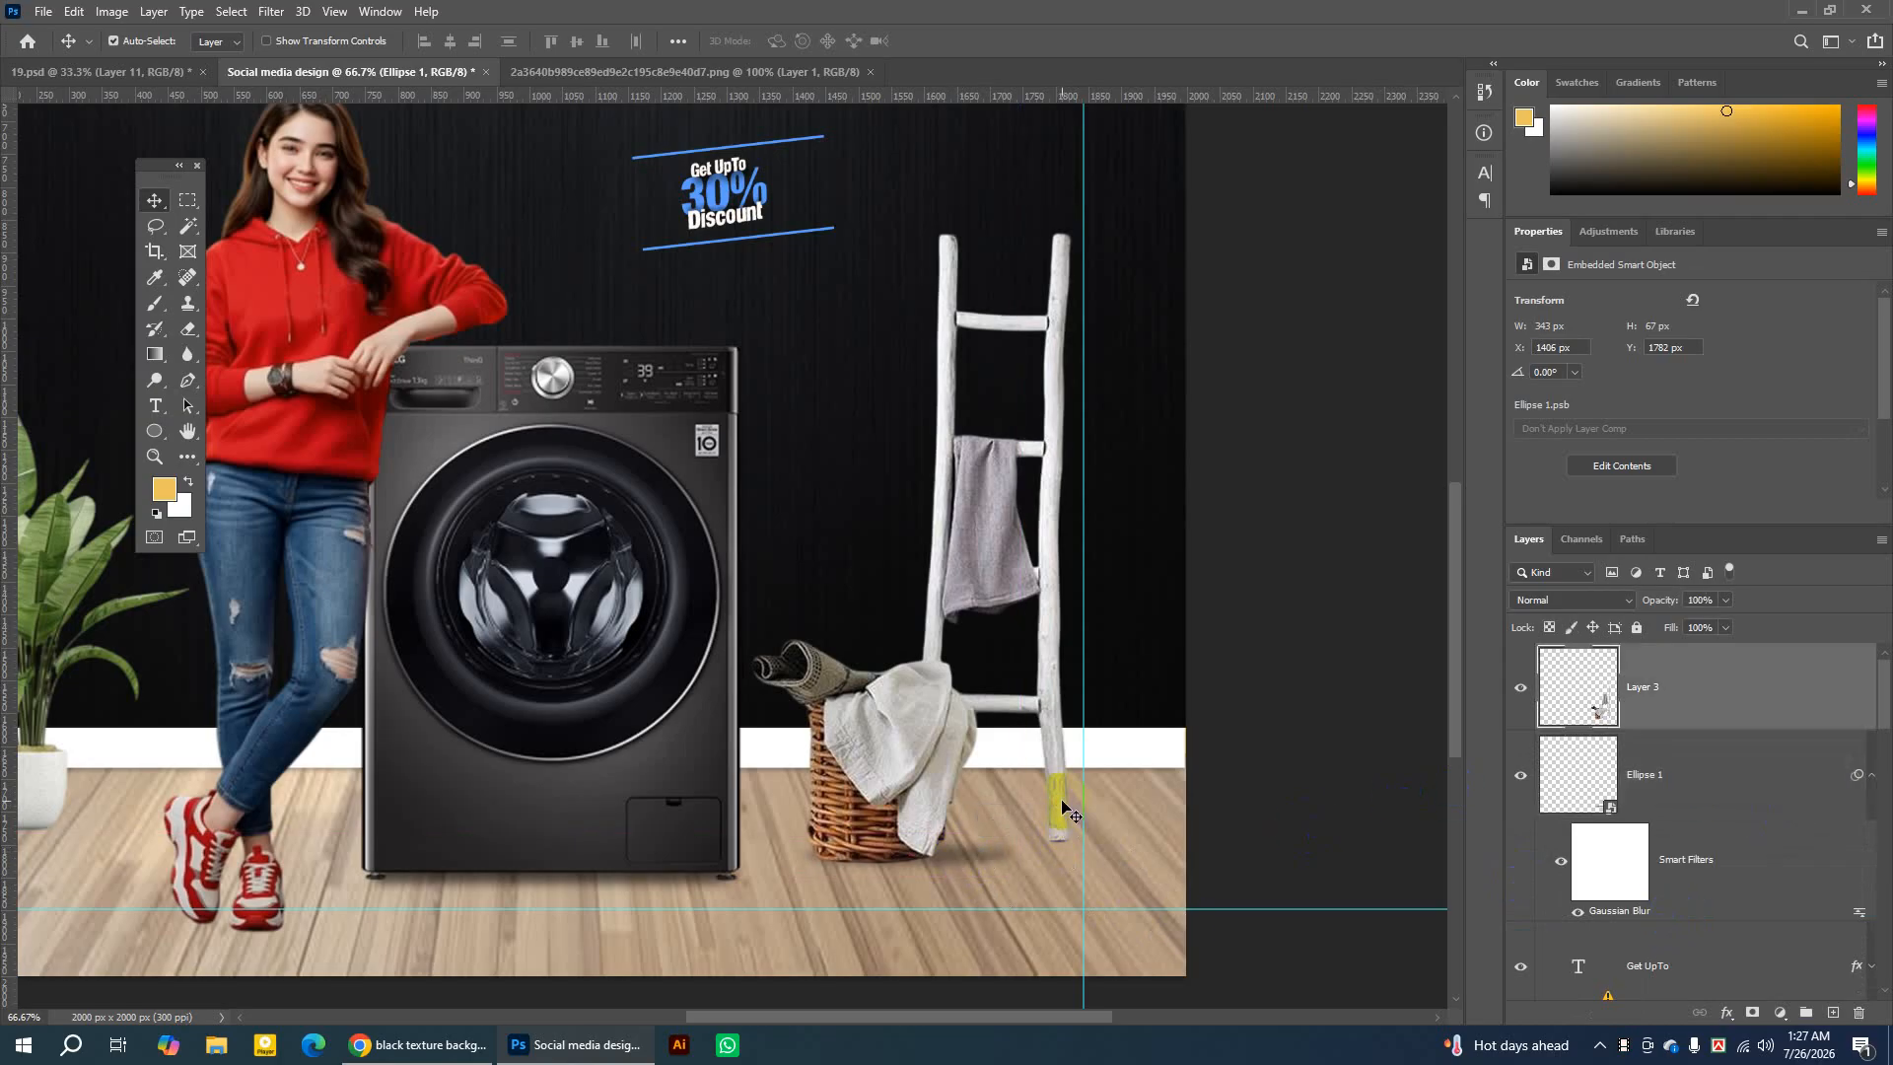
left_click(1523, 690)
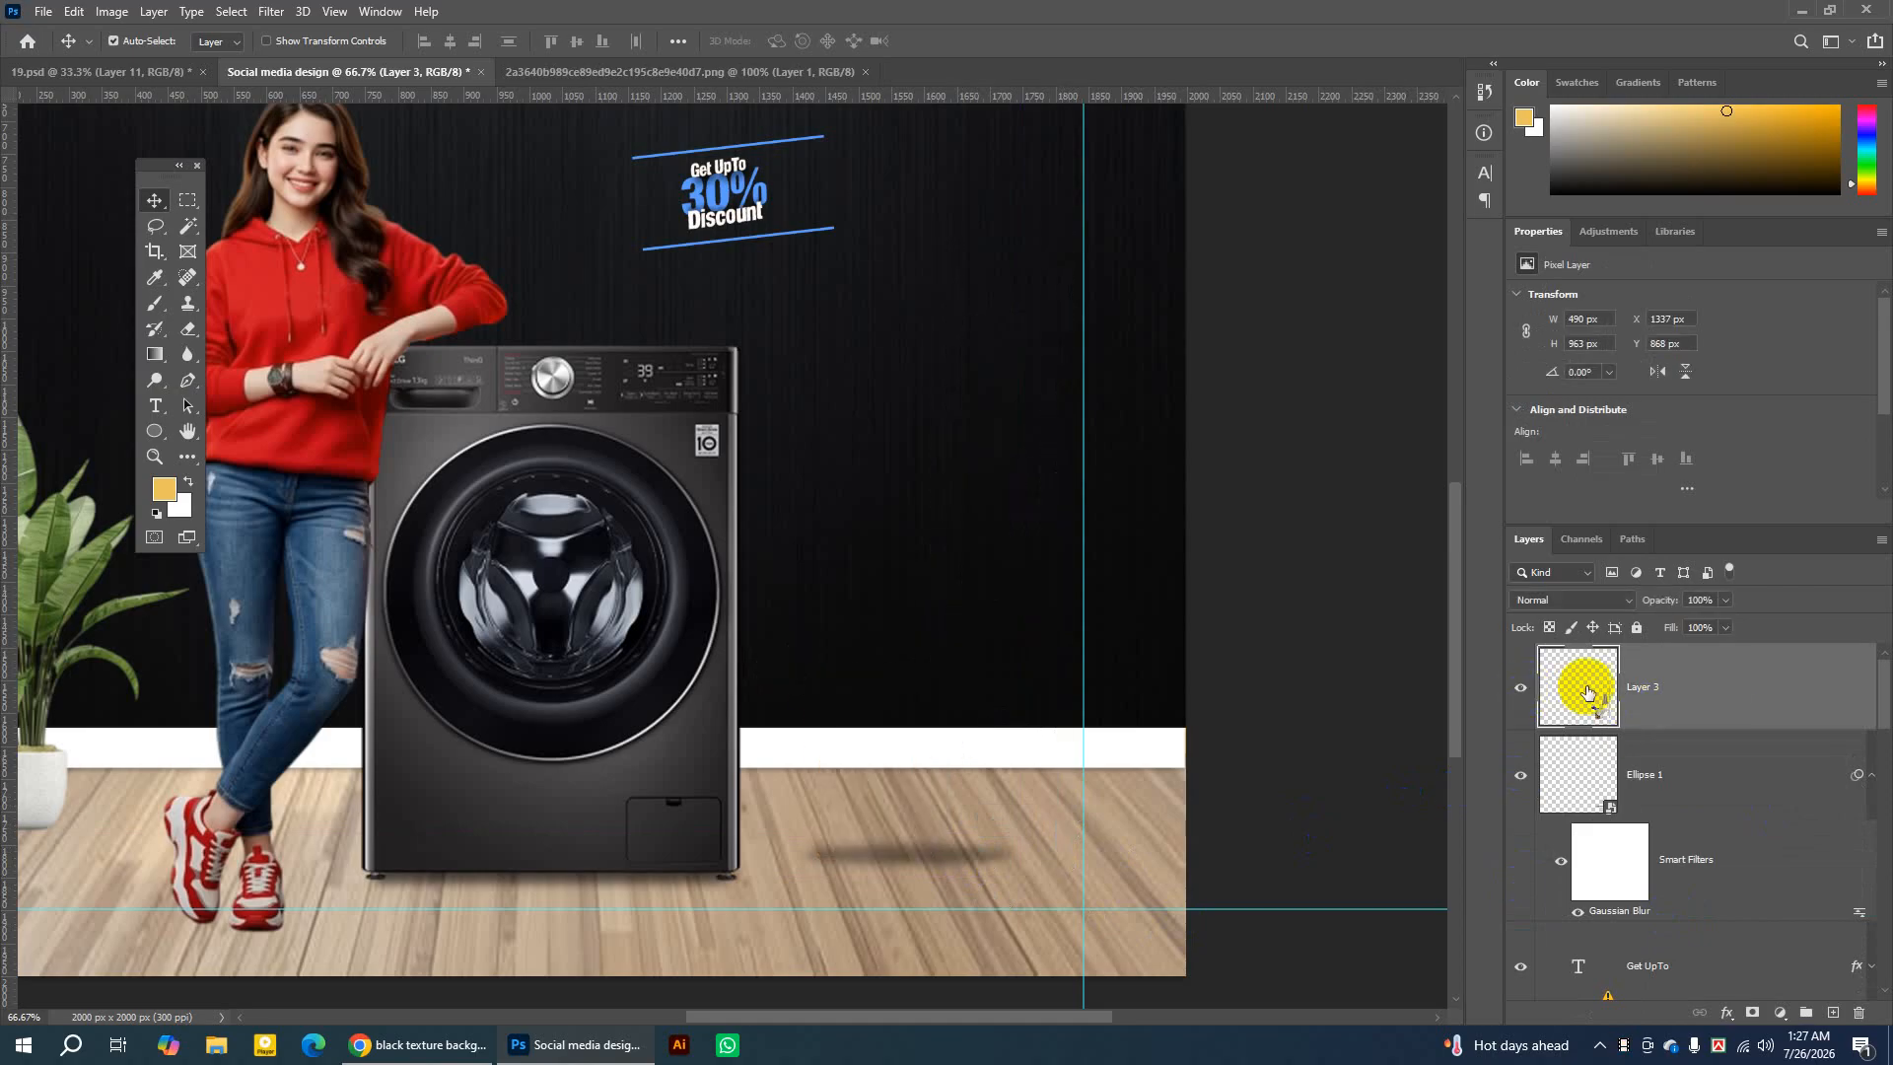
left_click(1521, 688)
left_click(1535, 690)
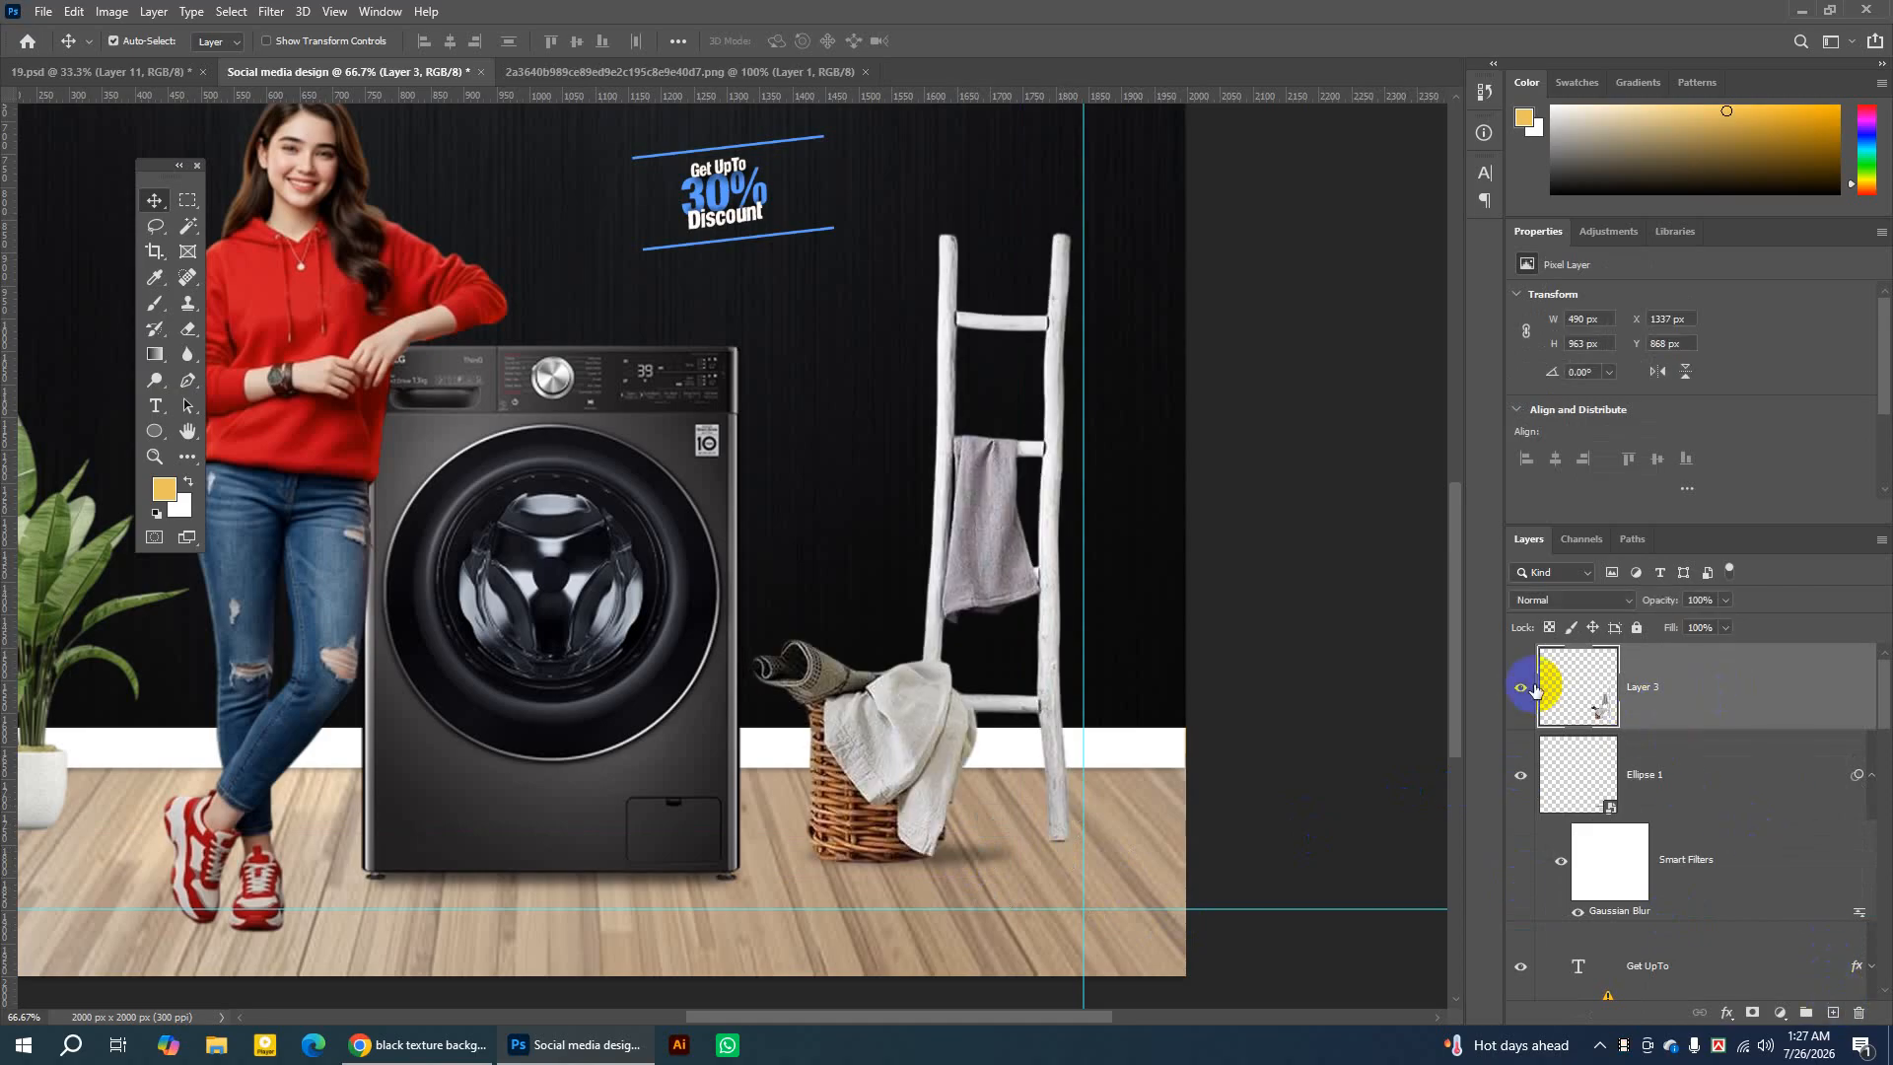
left_click(1523, 691)
left_click(1524, 691)
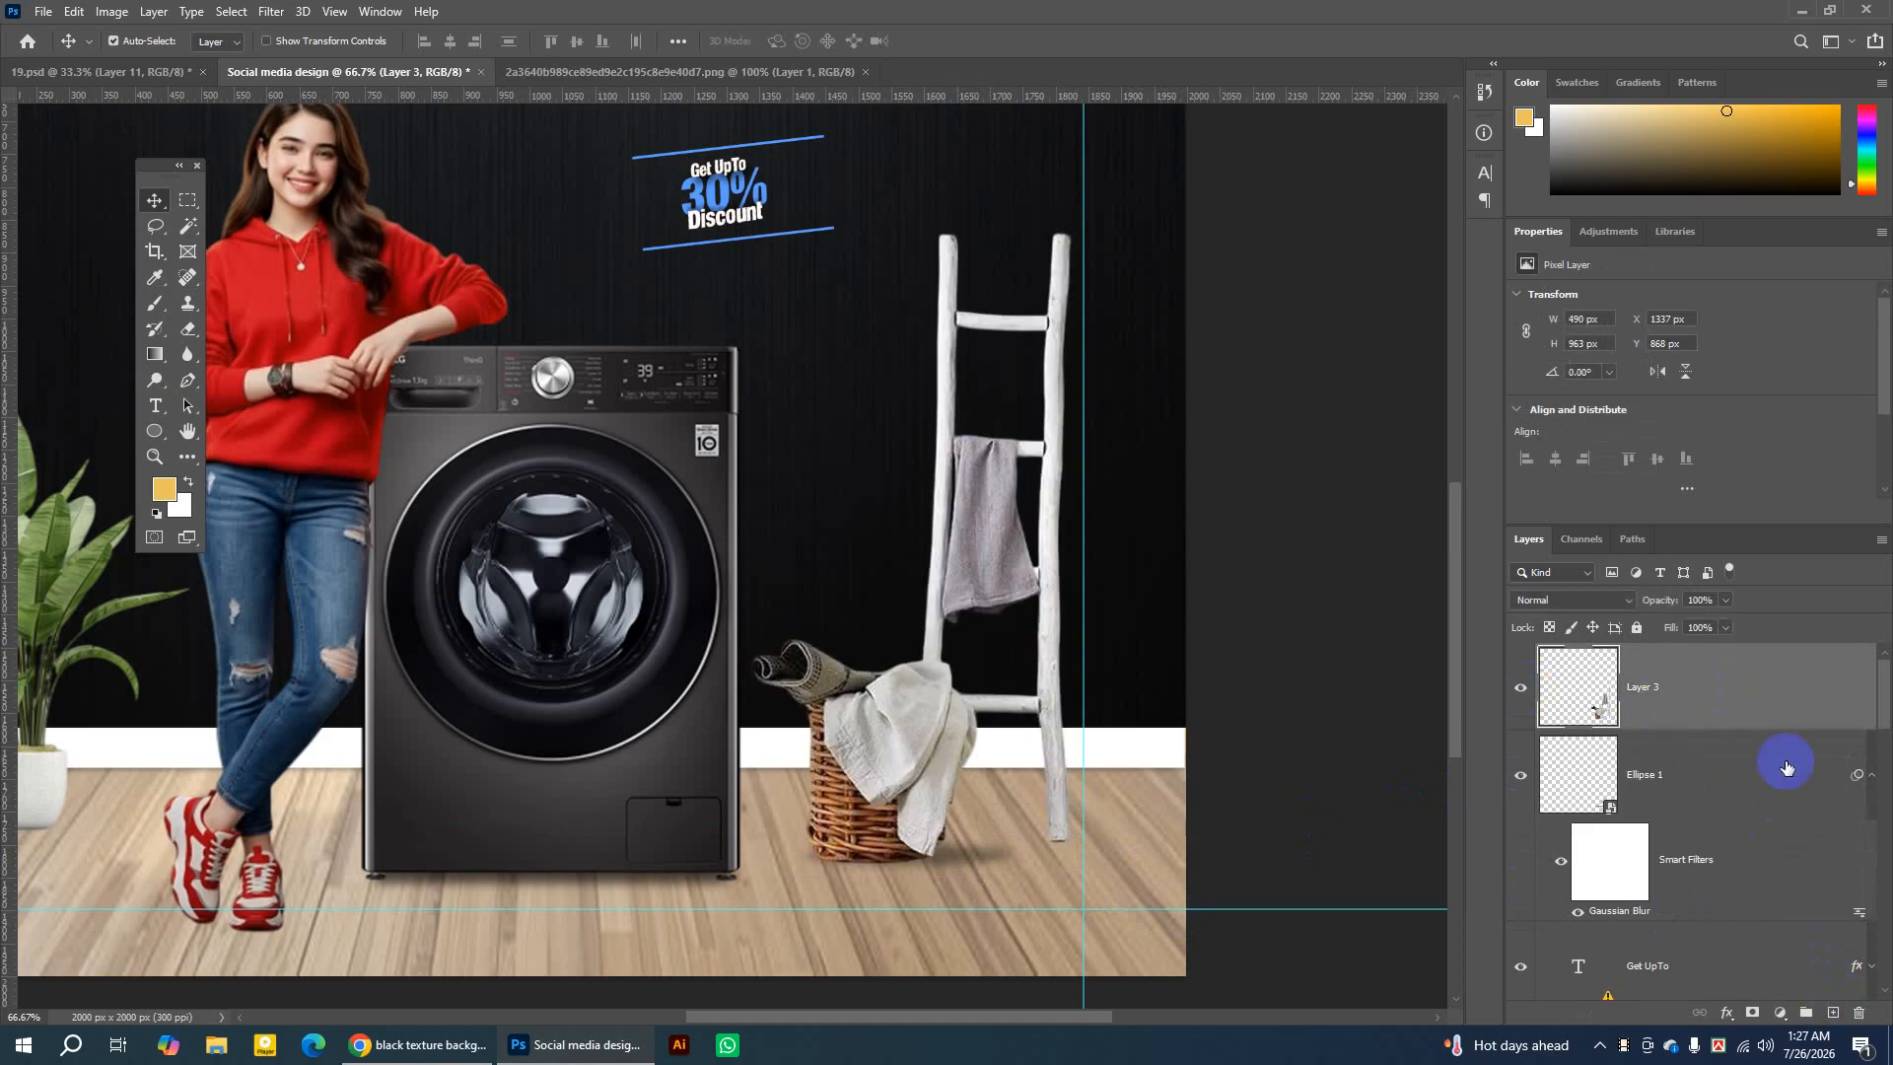
On a new layer beneath the basket and ladder, draw a flat ellipse about 276 × 19 px at the ladder's feet.
left_click(1797, 821)
left_click(1833, 1013)
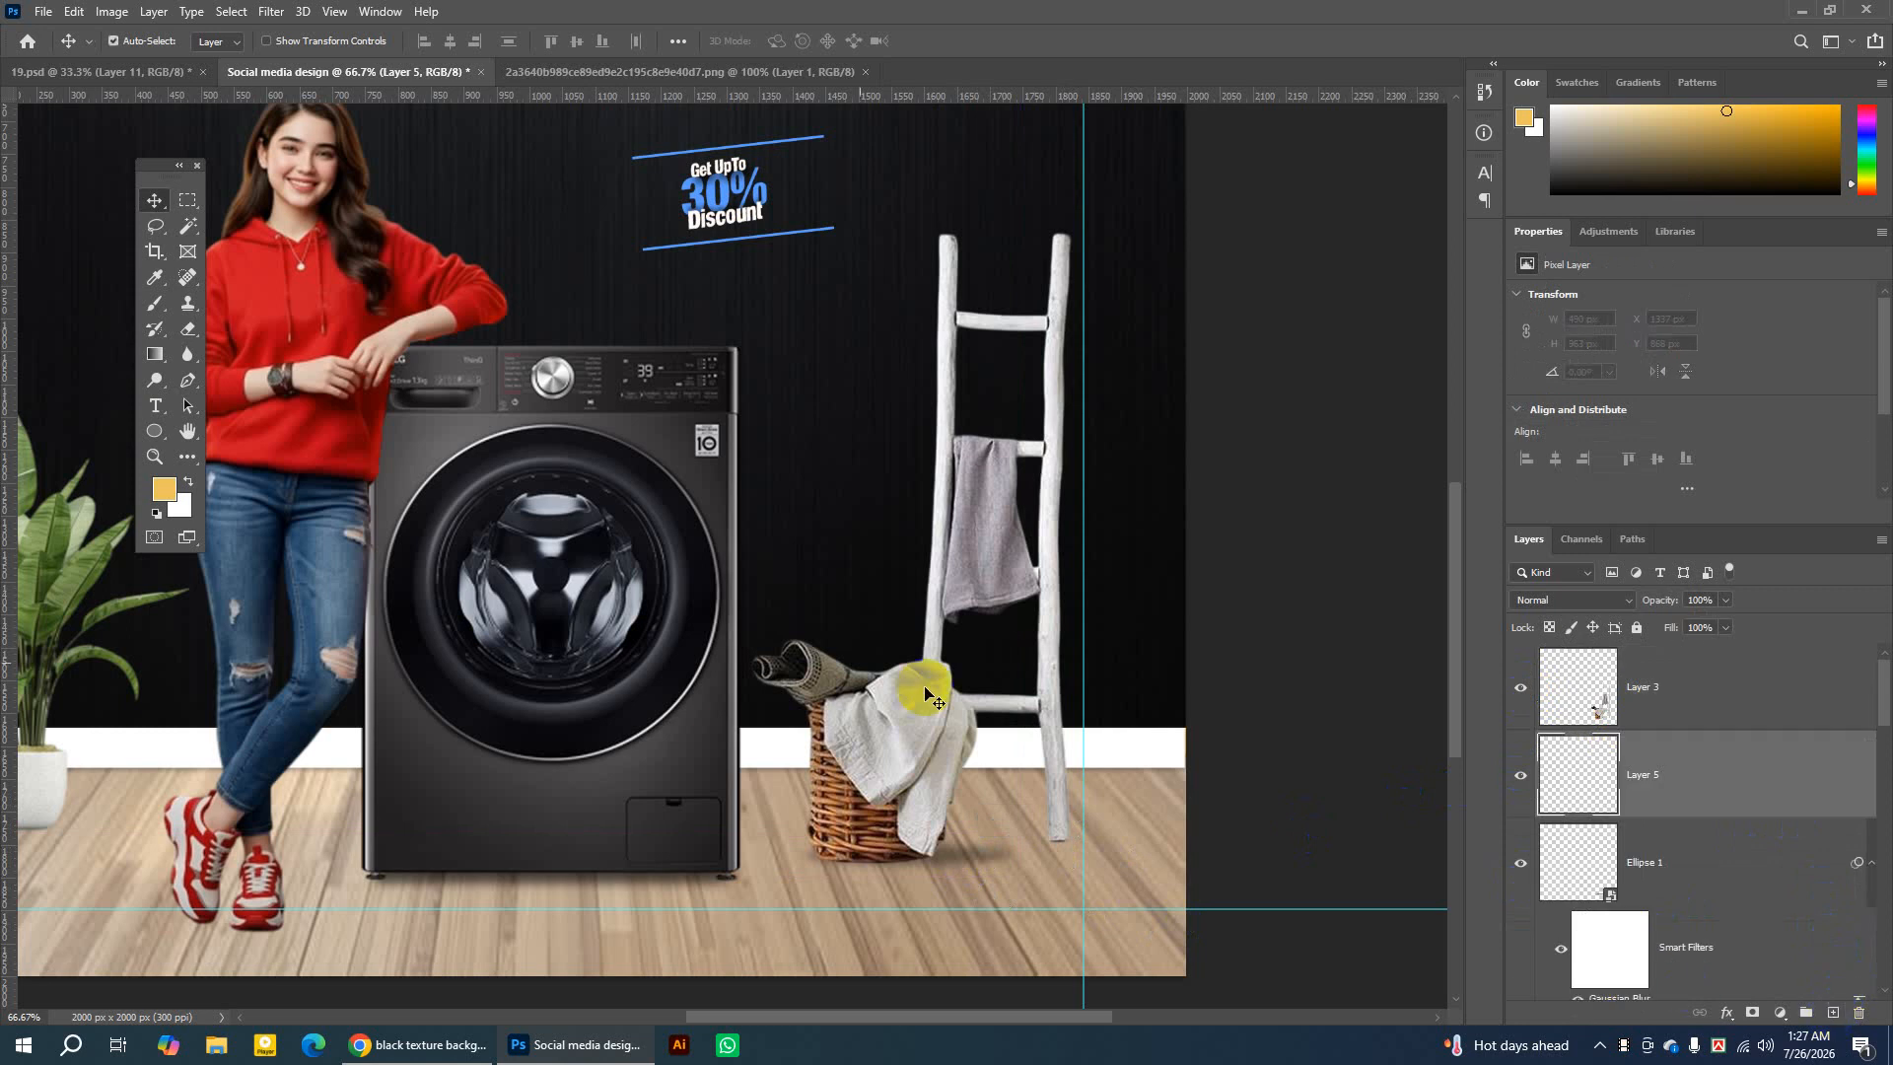
left_click(151, 437)
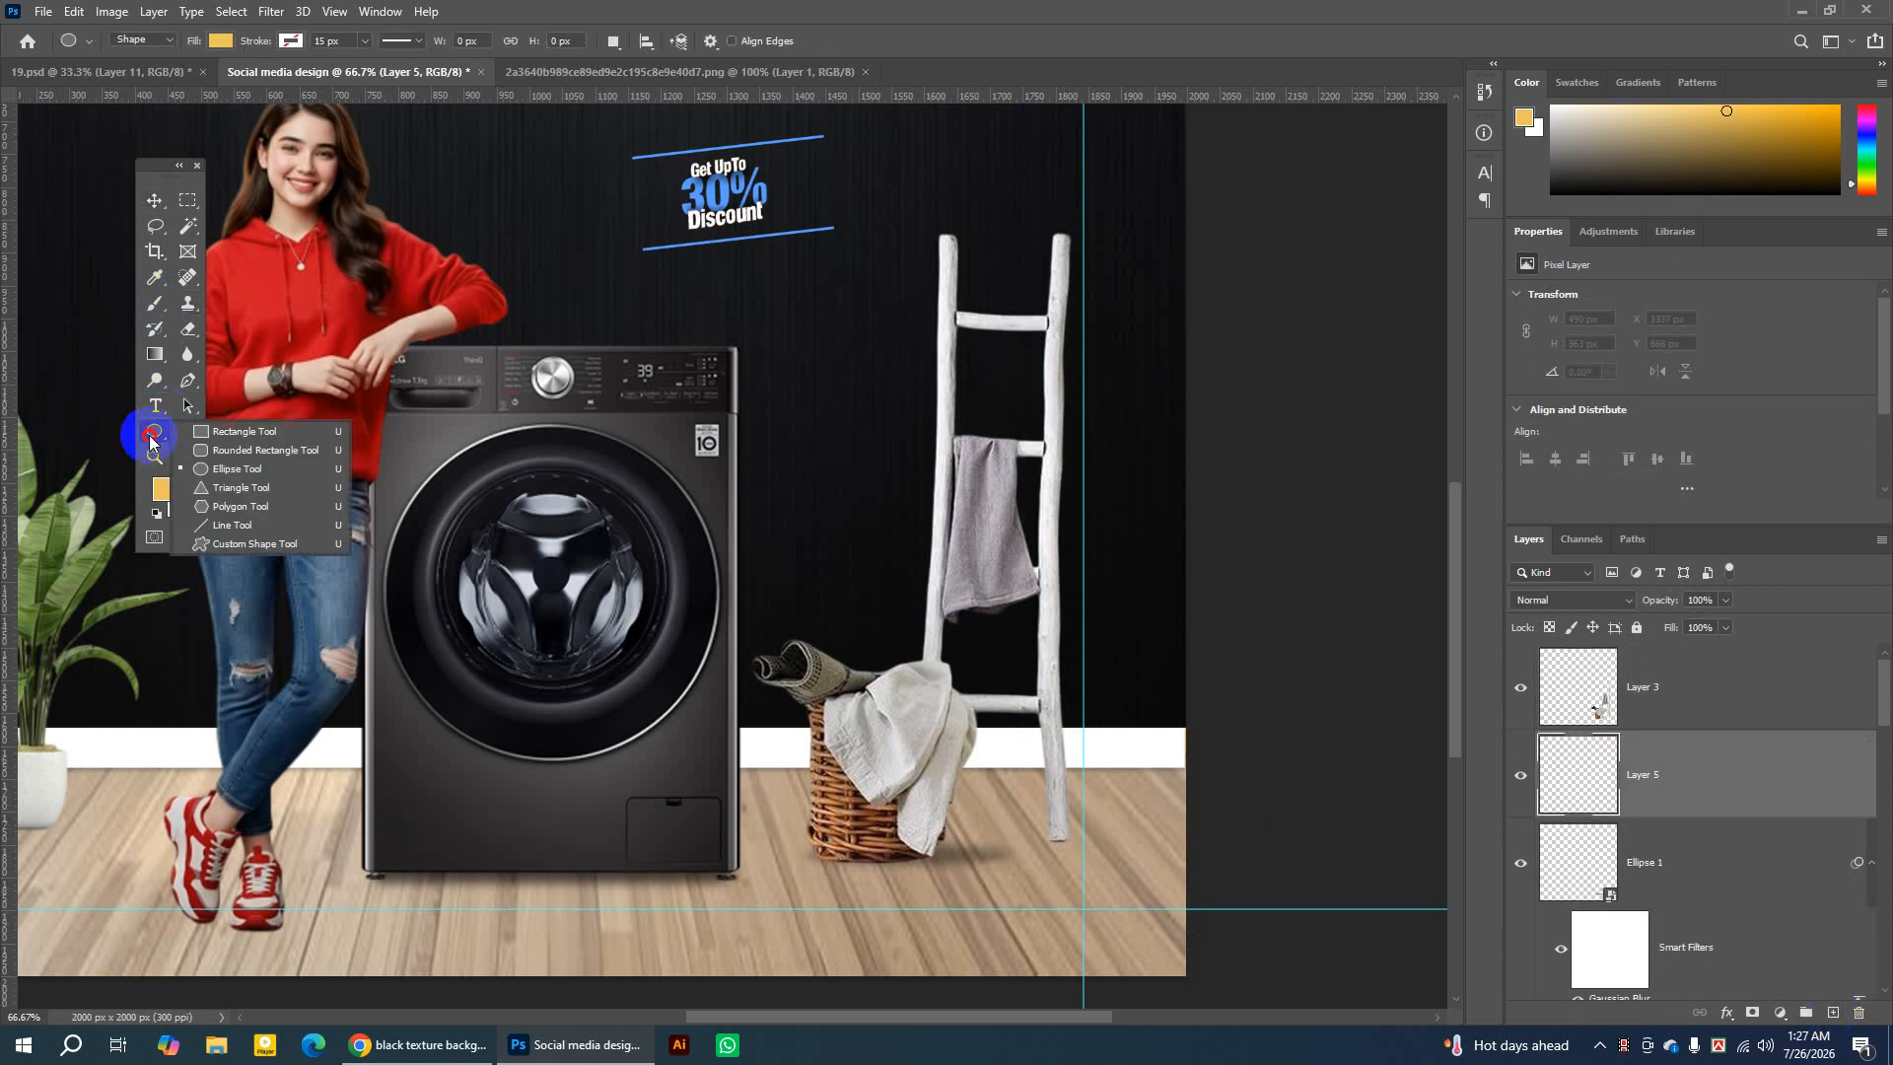
left_click(233, 472)
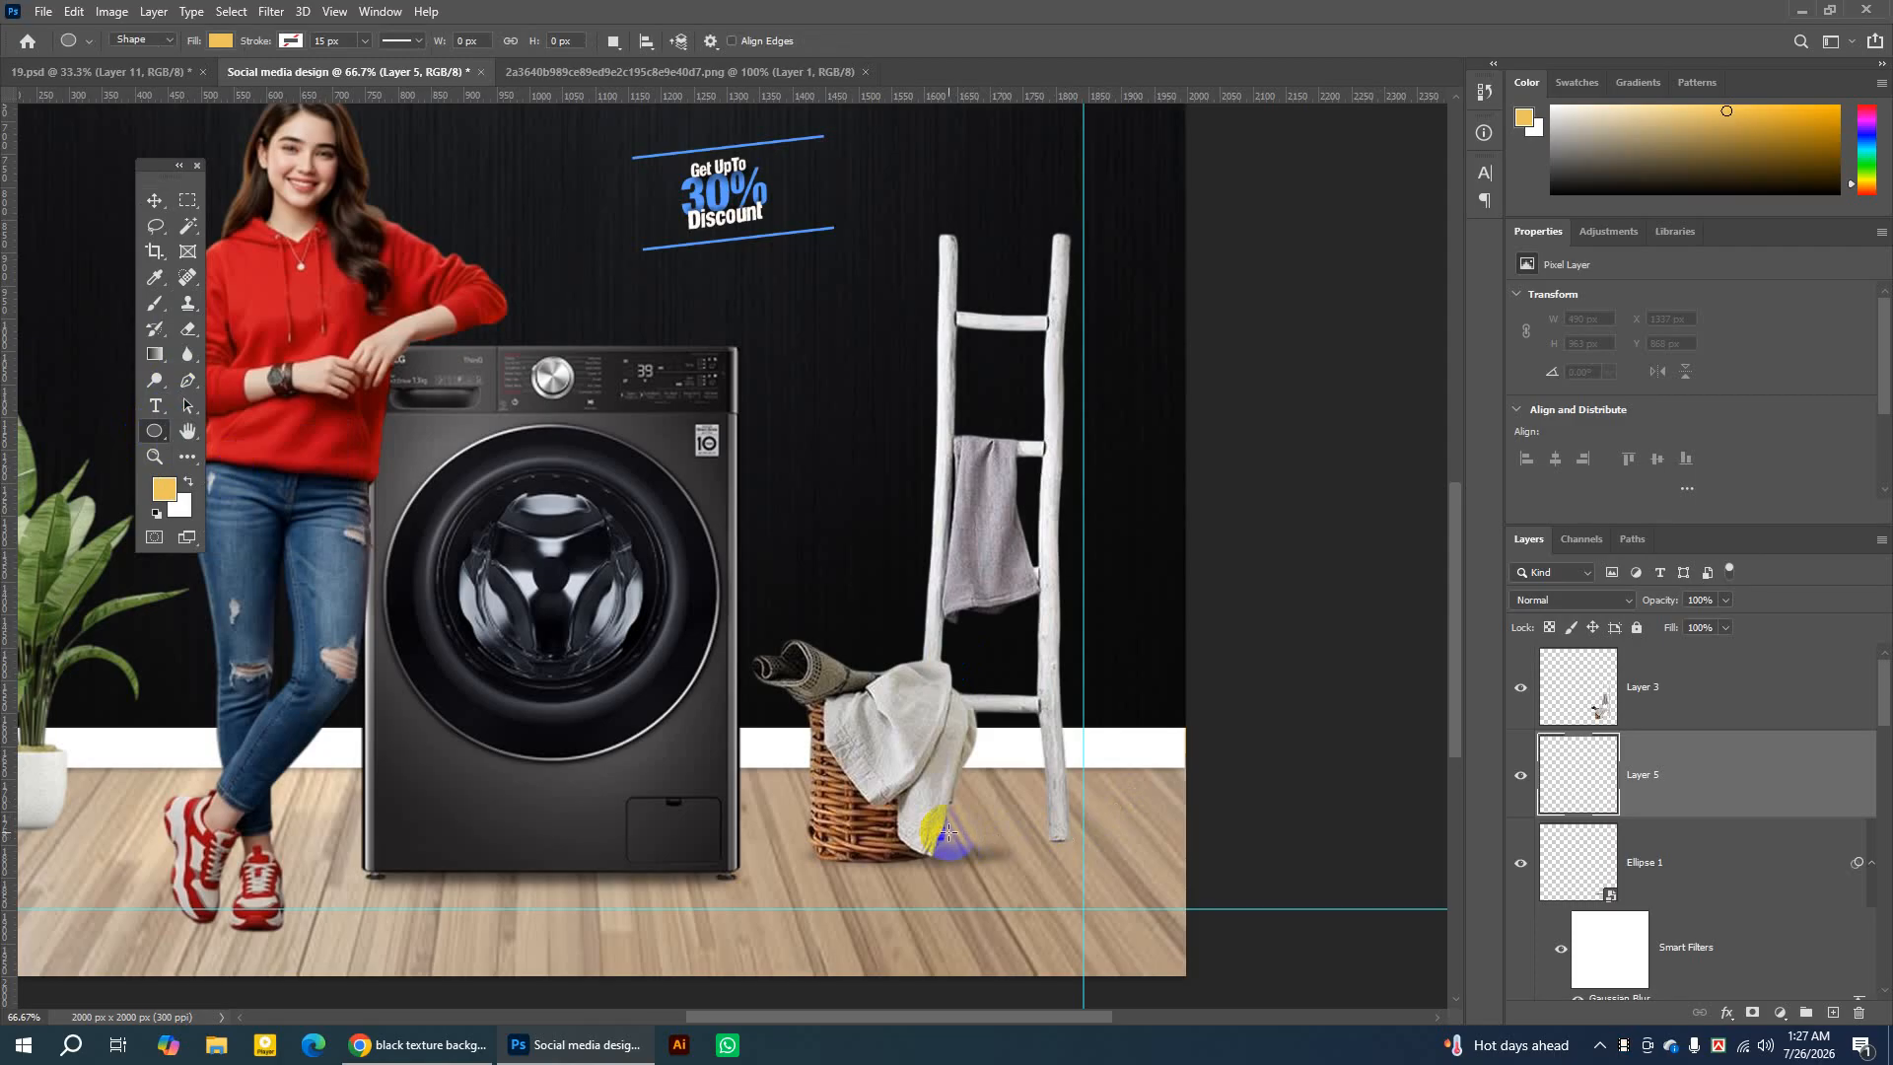
left_click_drag(947, 833, 1129, 841)
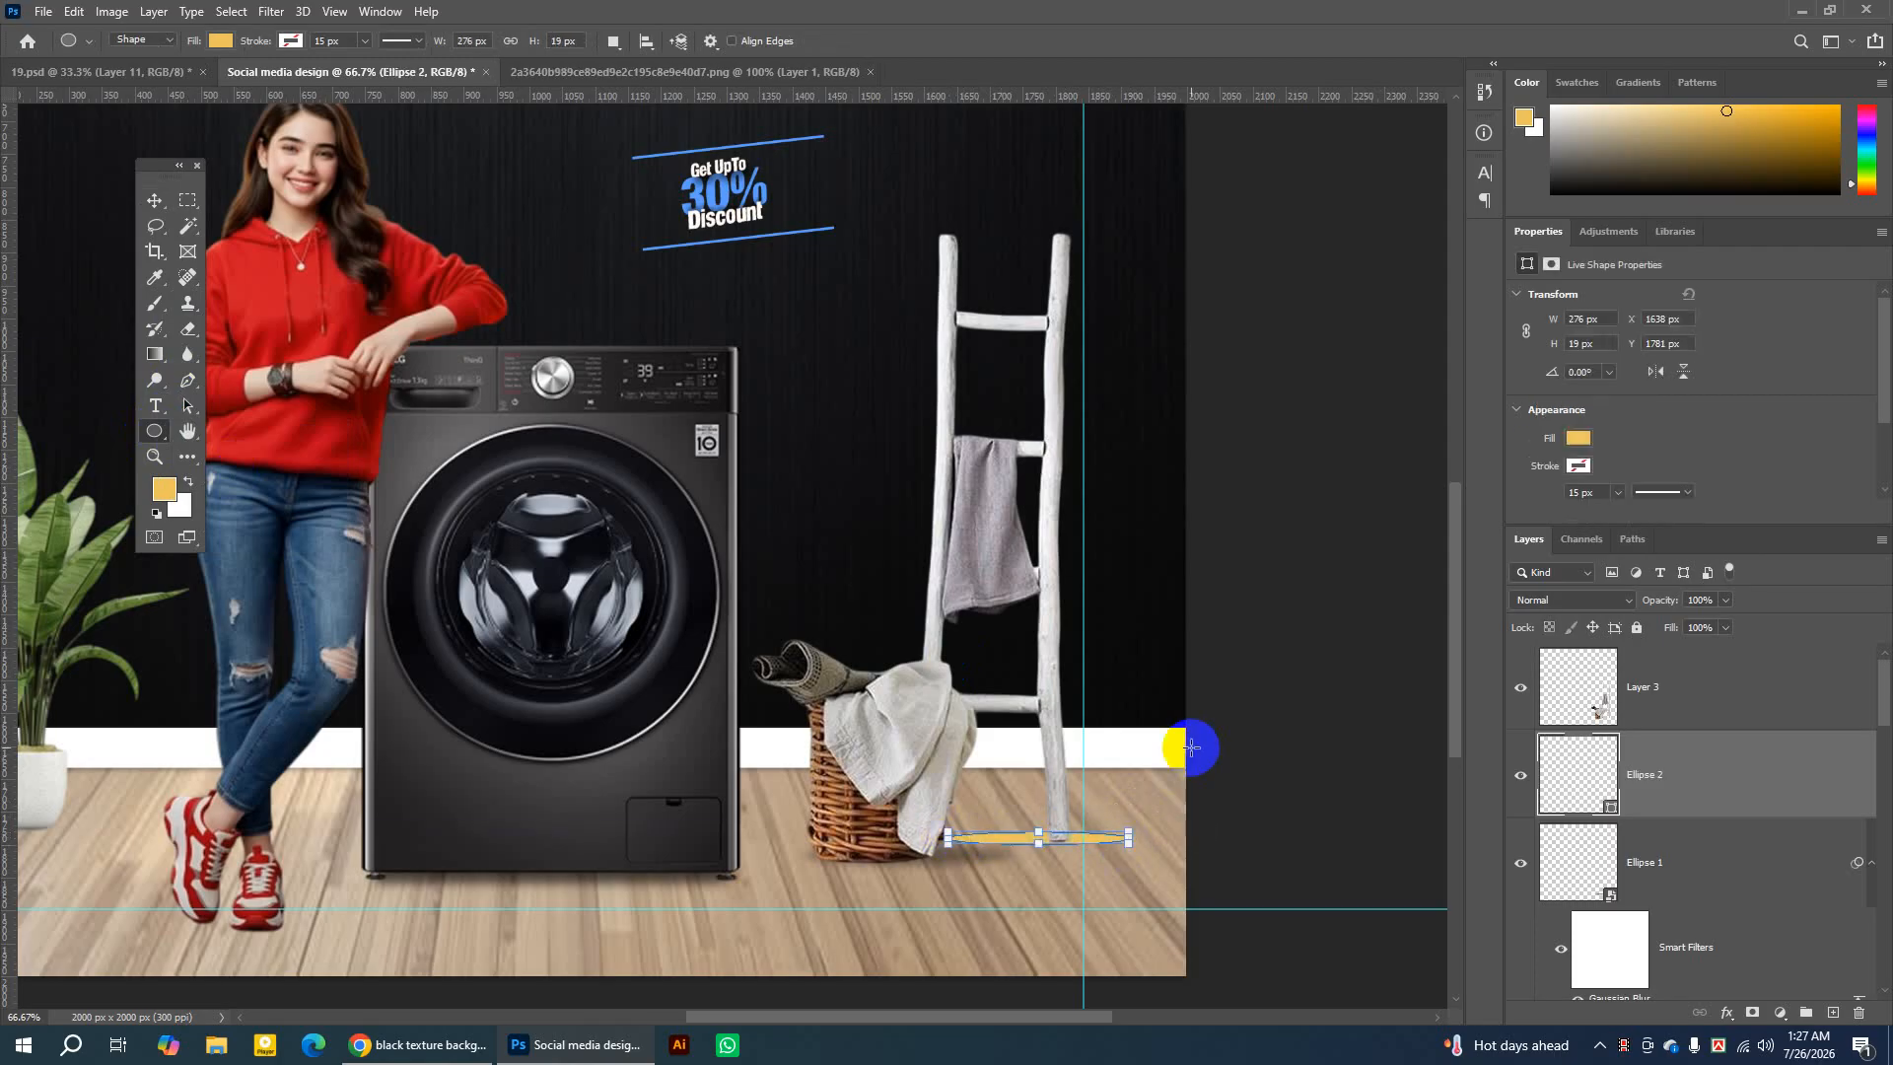
Convert the ladder's ellipse to a smart object and apply a Gaussian Blur with a radius of 6.6 pixels.
left_click(261, 14)
mouse_move(355, 264)
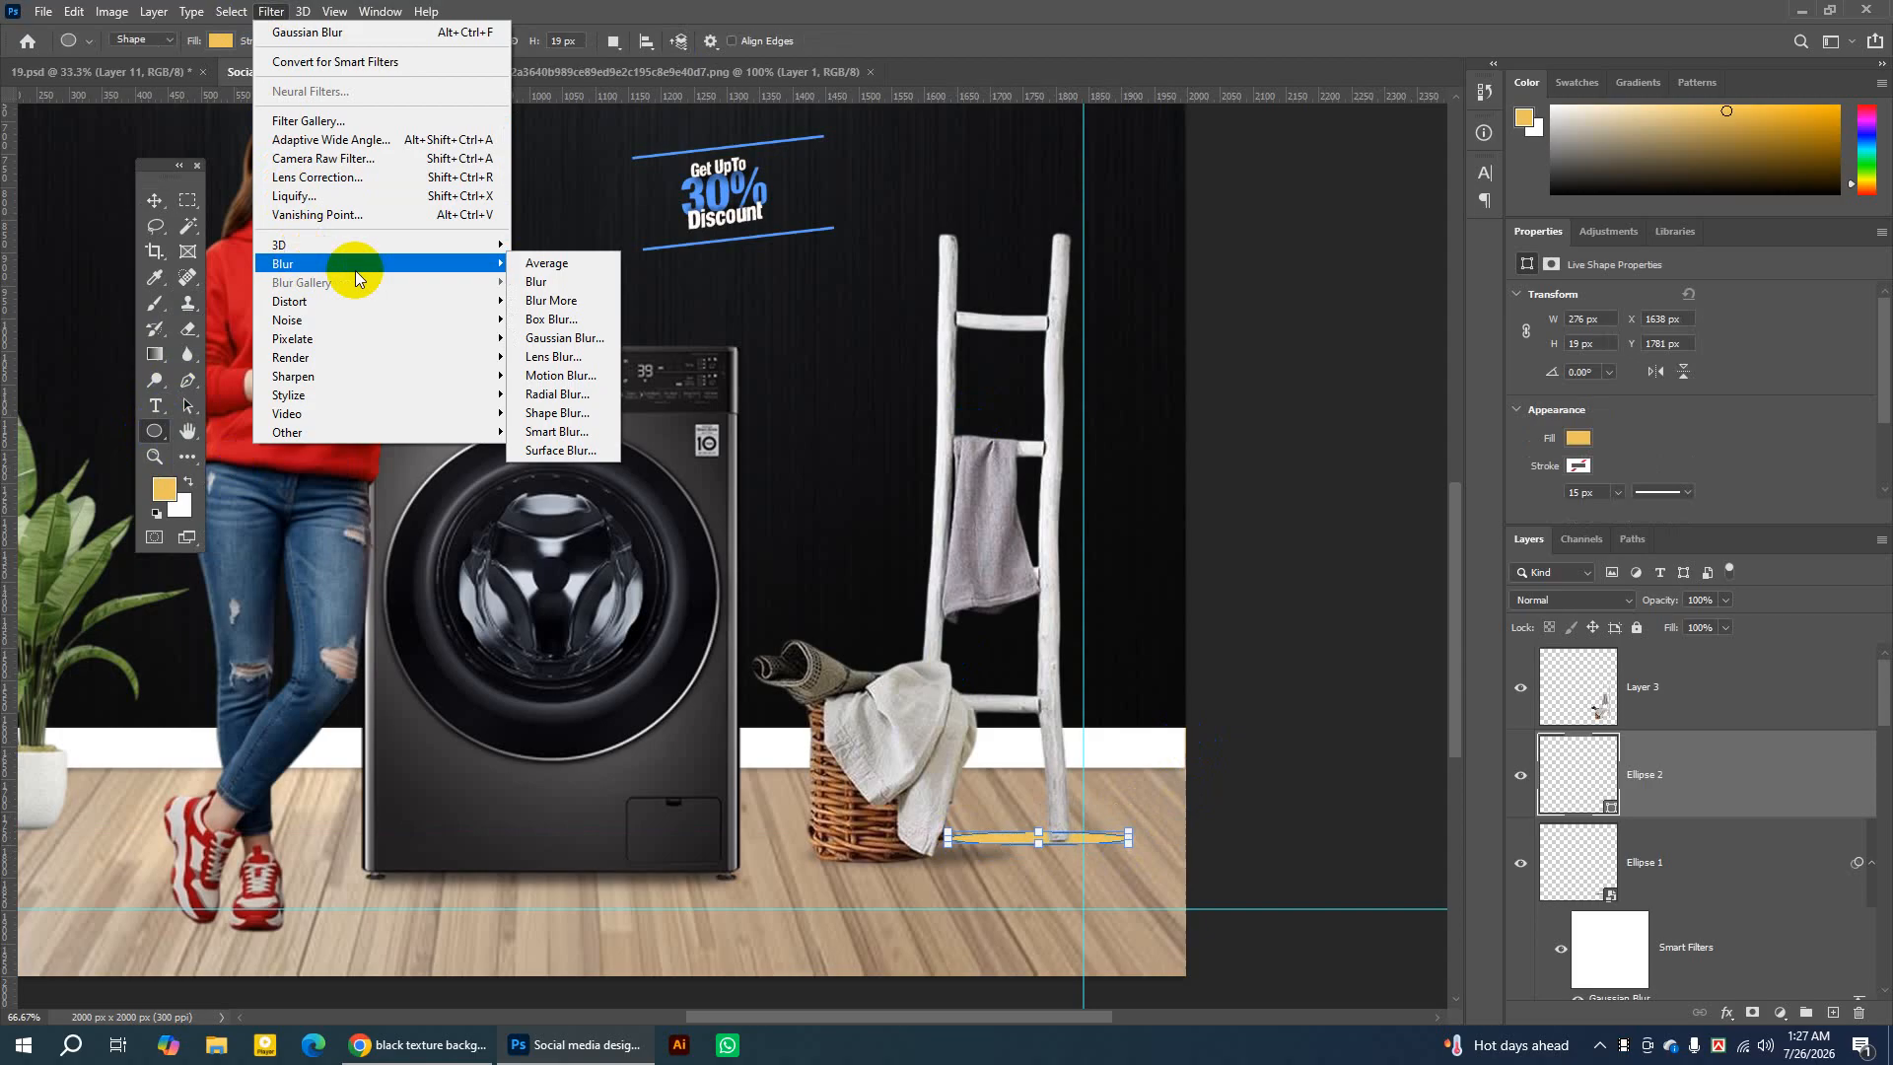
left_click(520, 336)
left_click(772, 399)
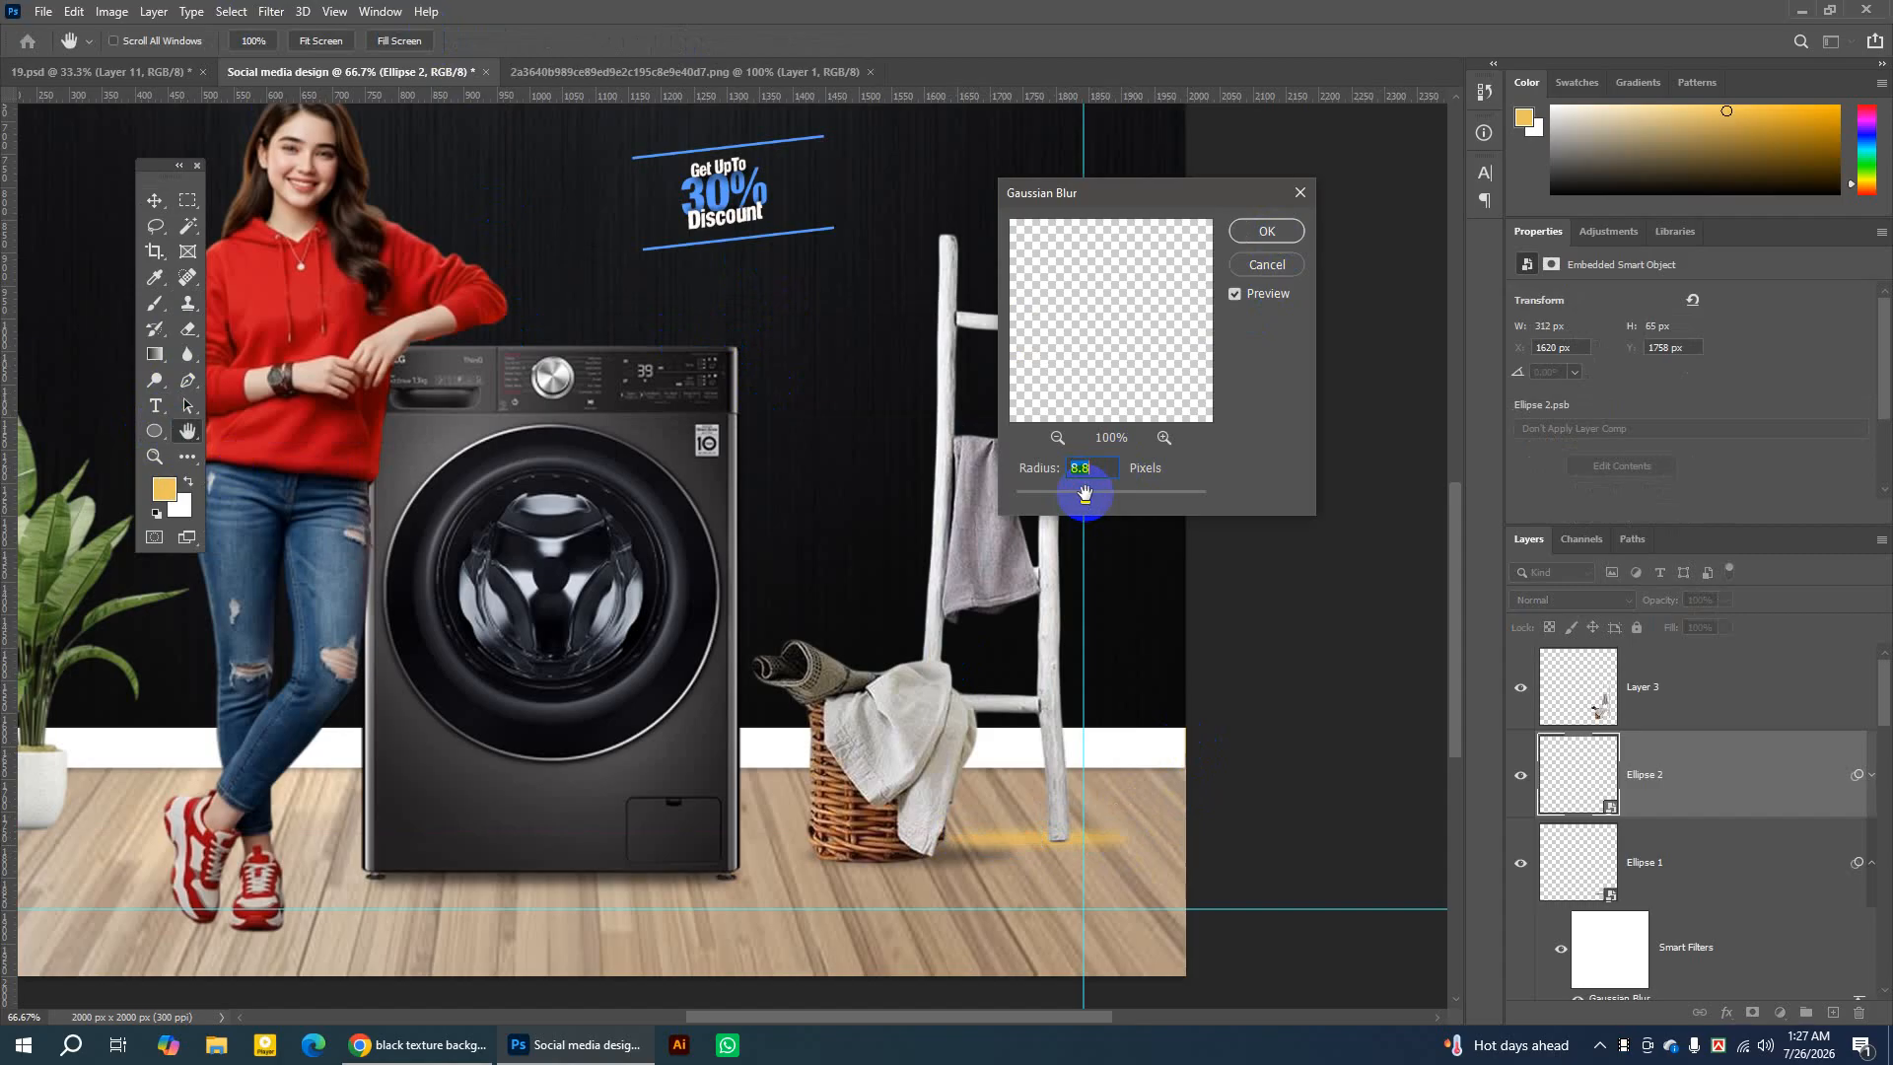
left_click(1262, 232)
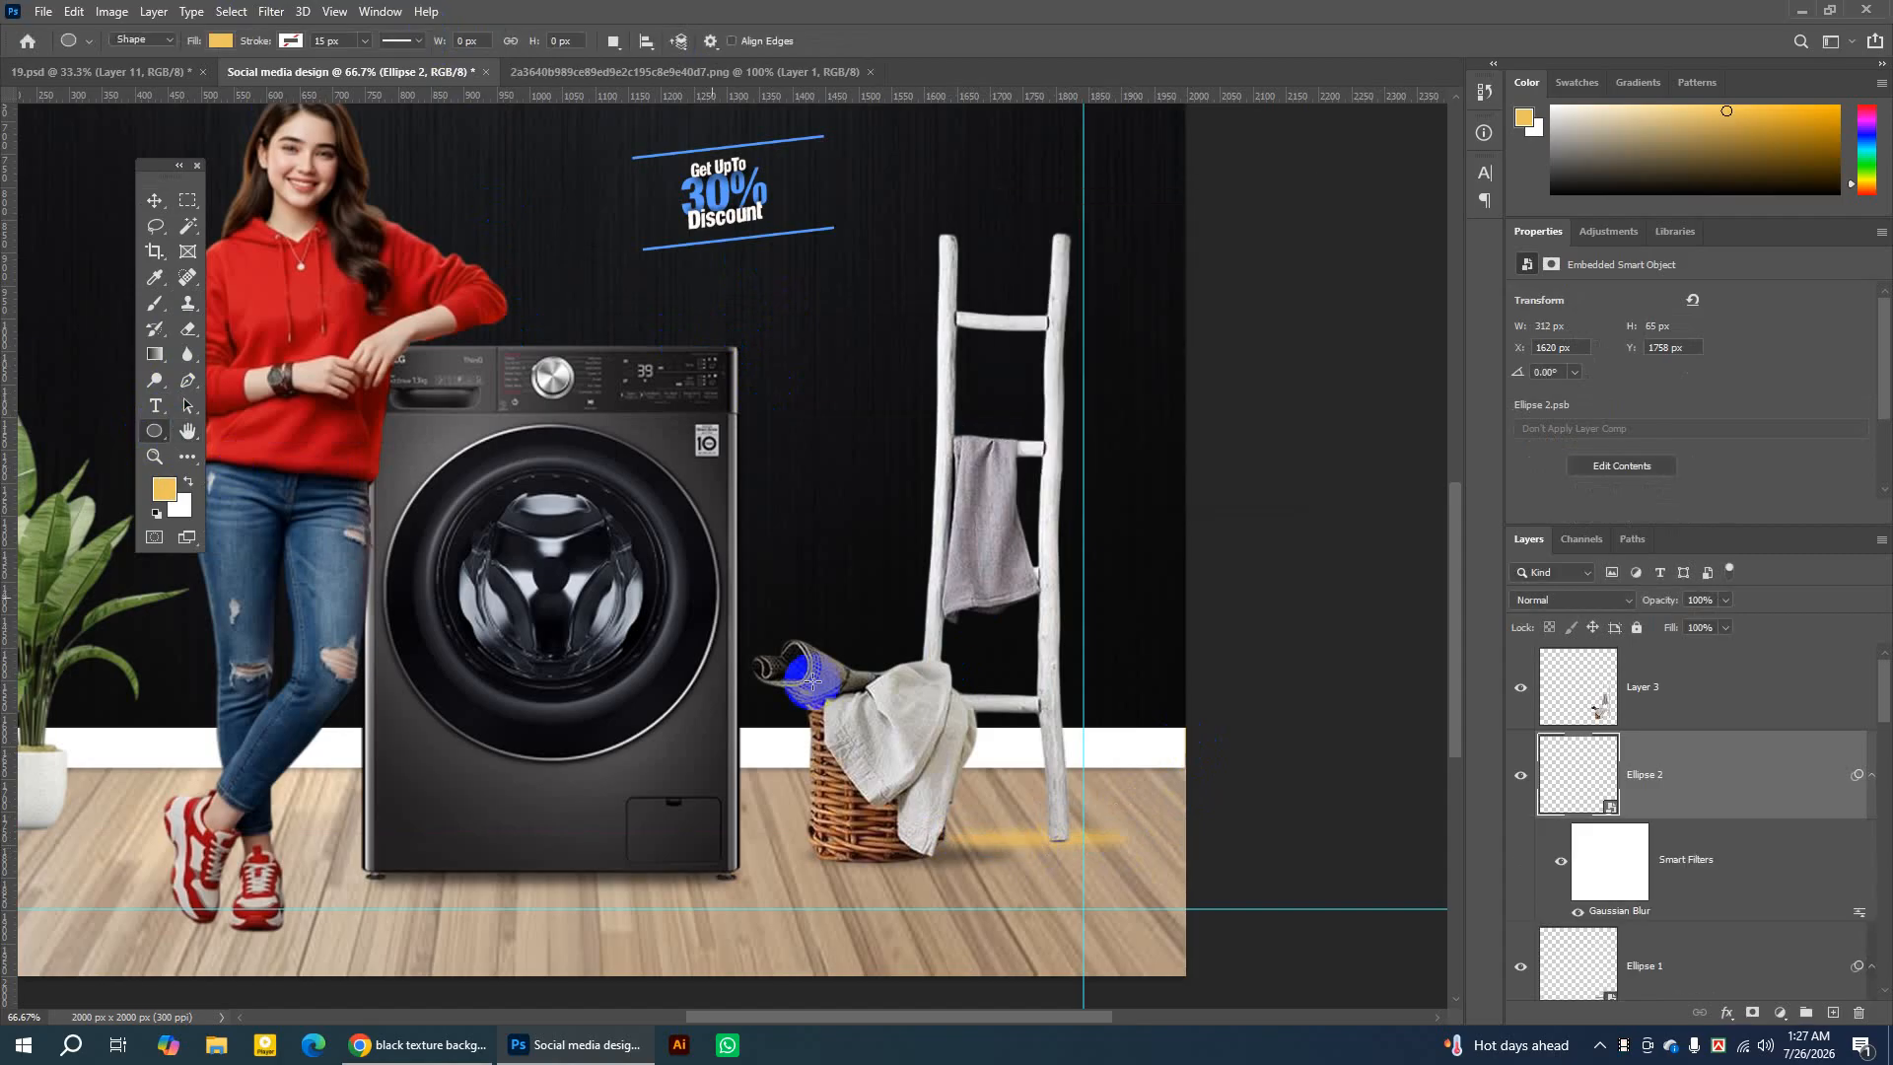
Try to recolour the blurred ellipse under the ladder by setting the shape fill to black.
left_click(219, 40)
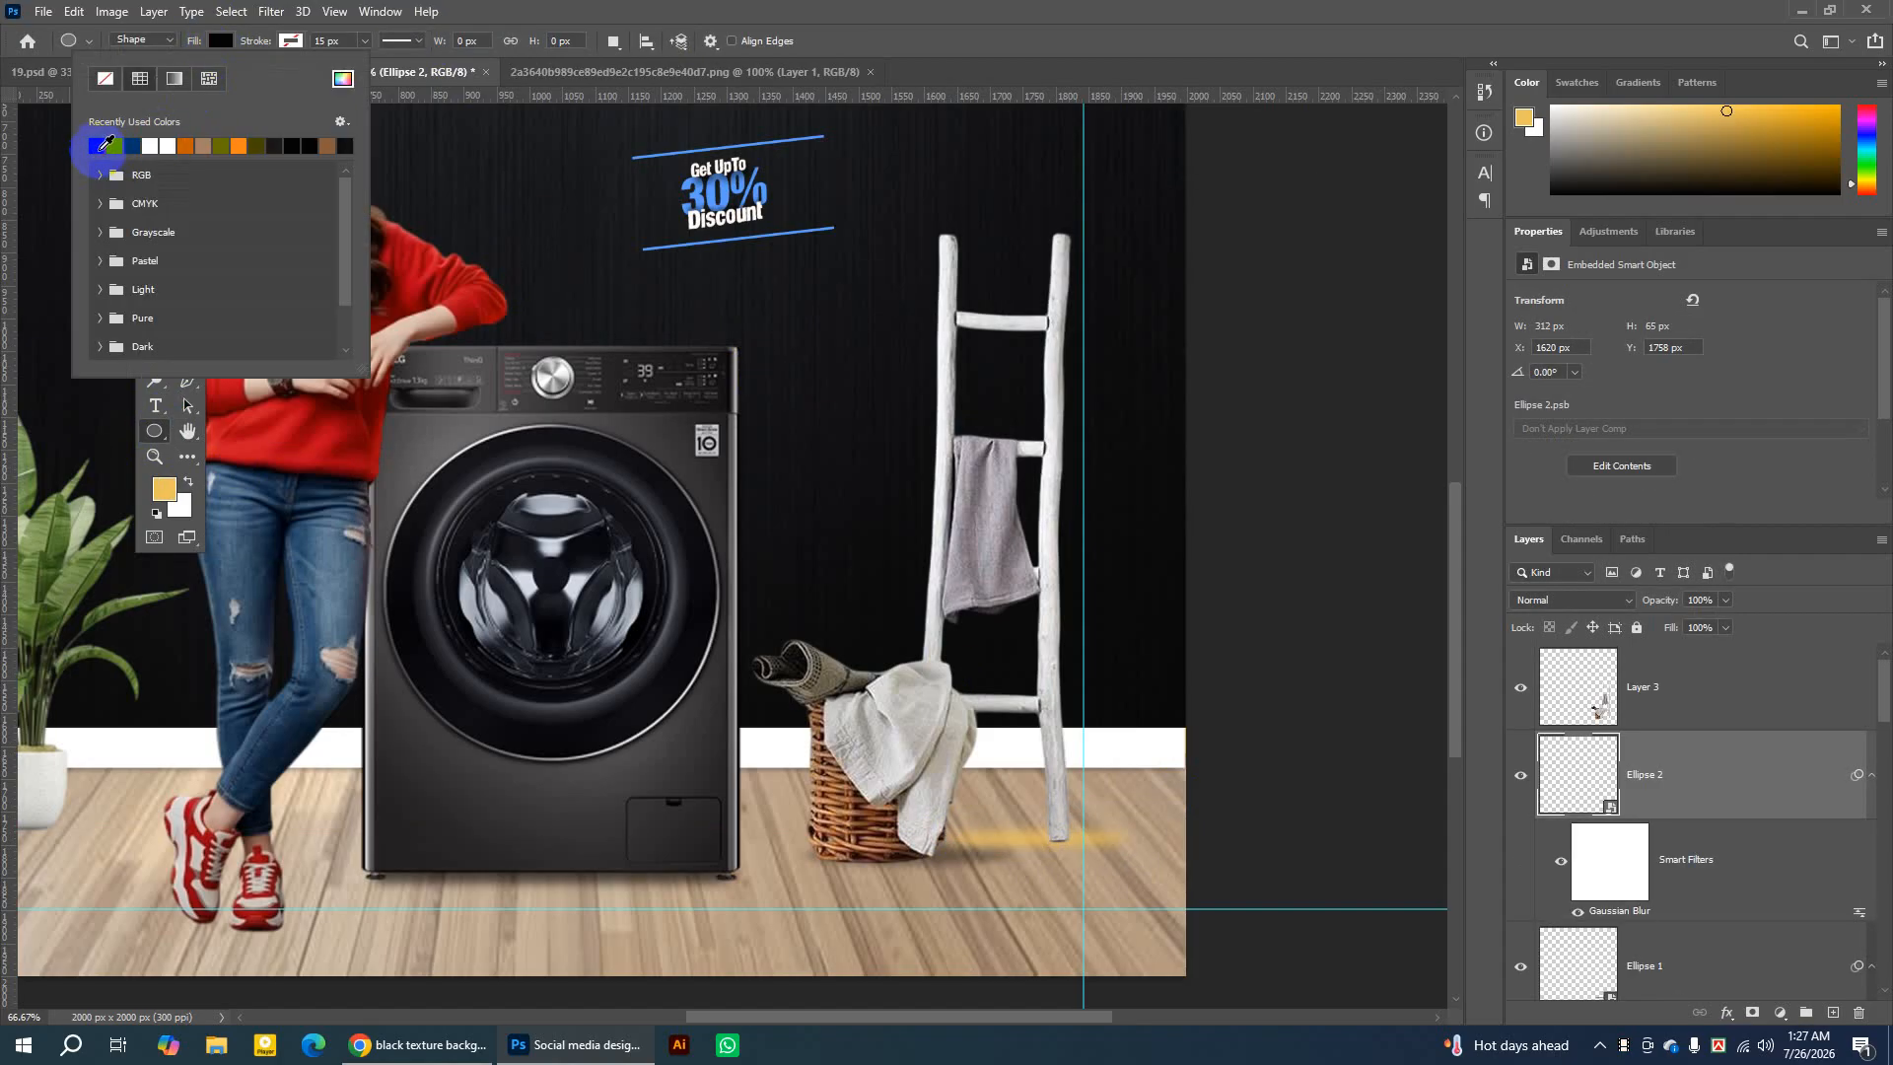
left_click(829, 13)
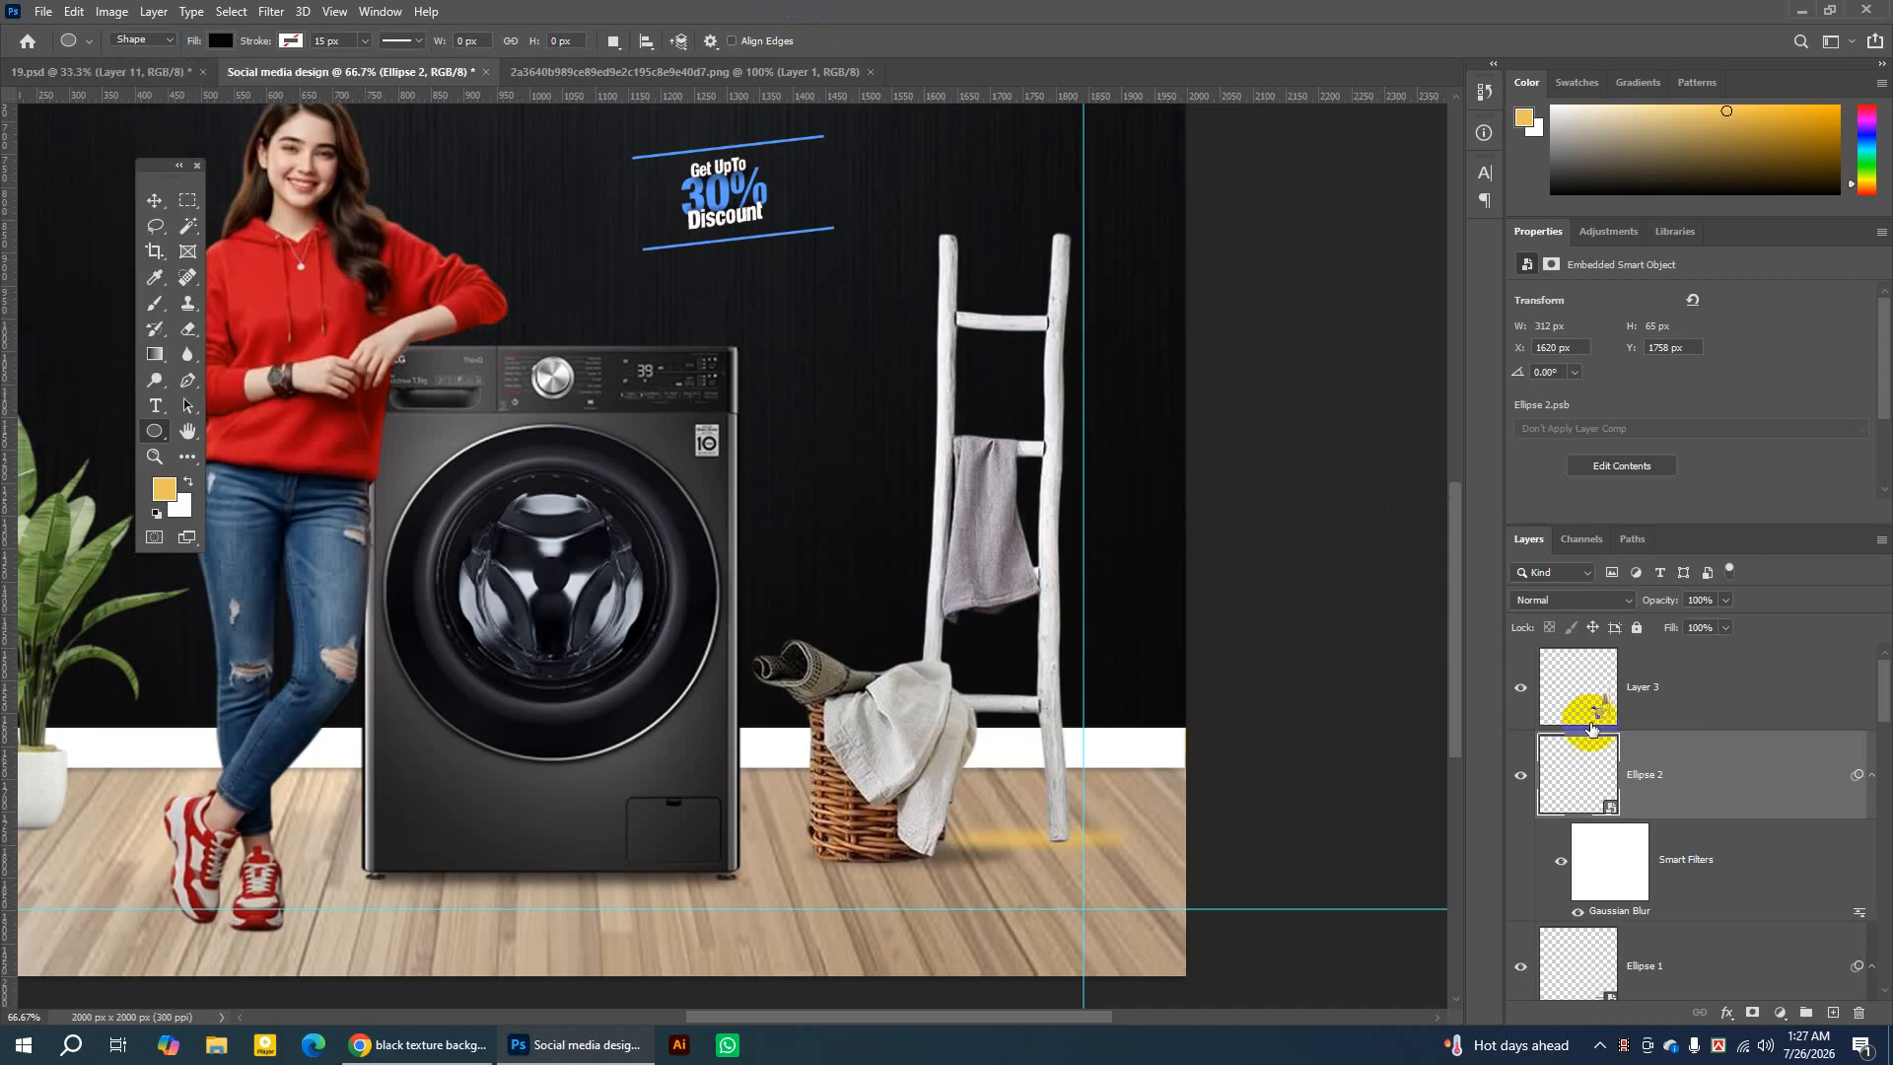
left_click(1520, 777)
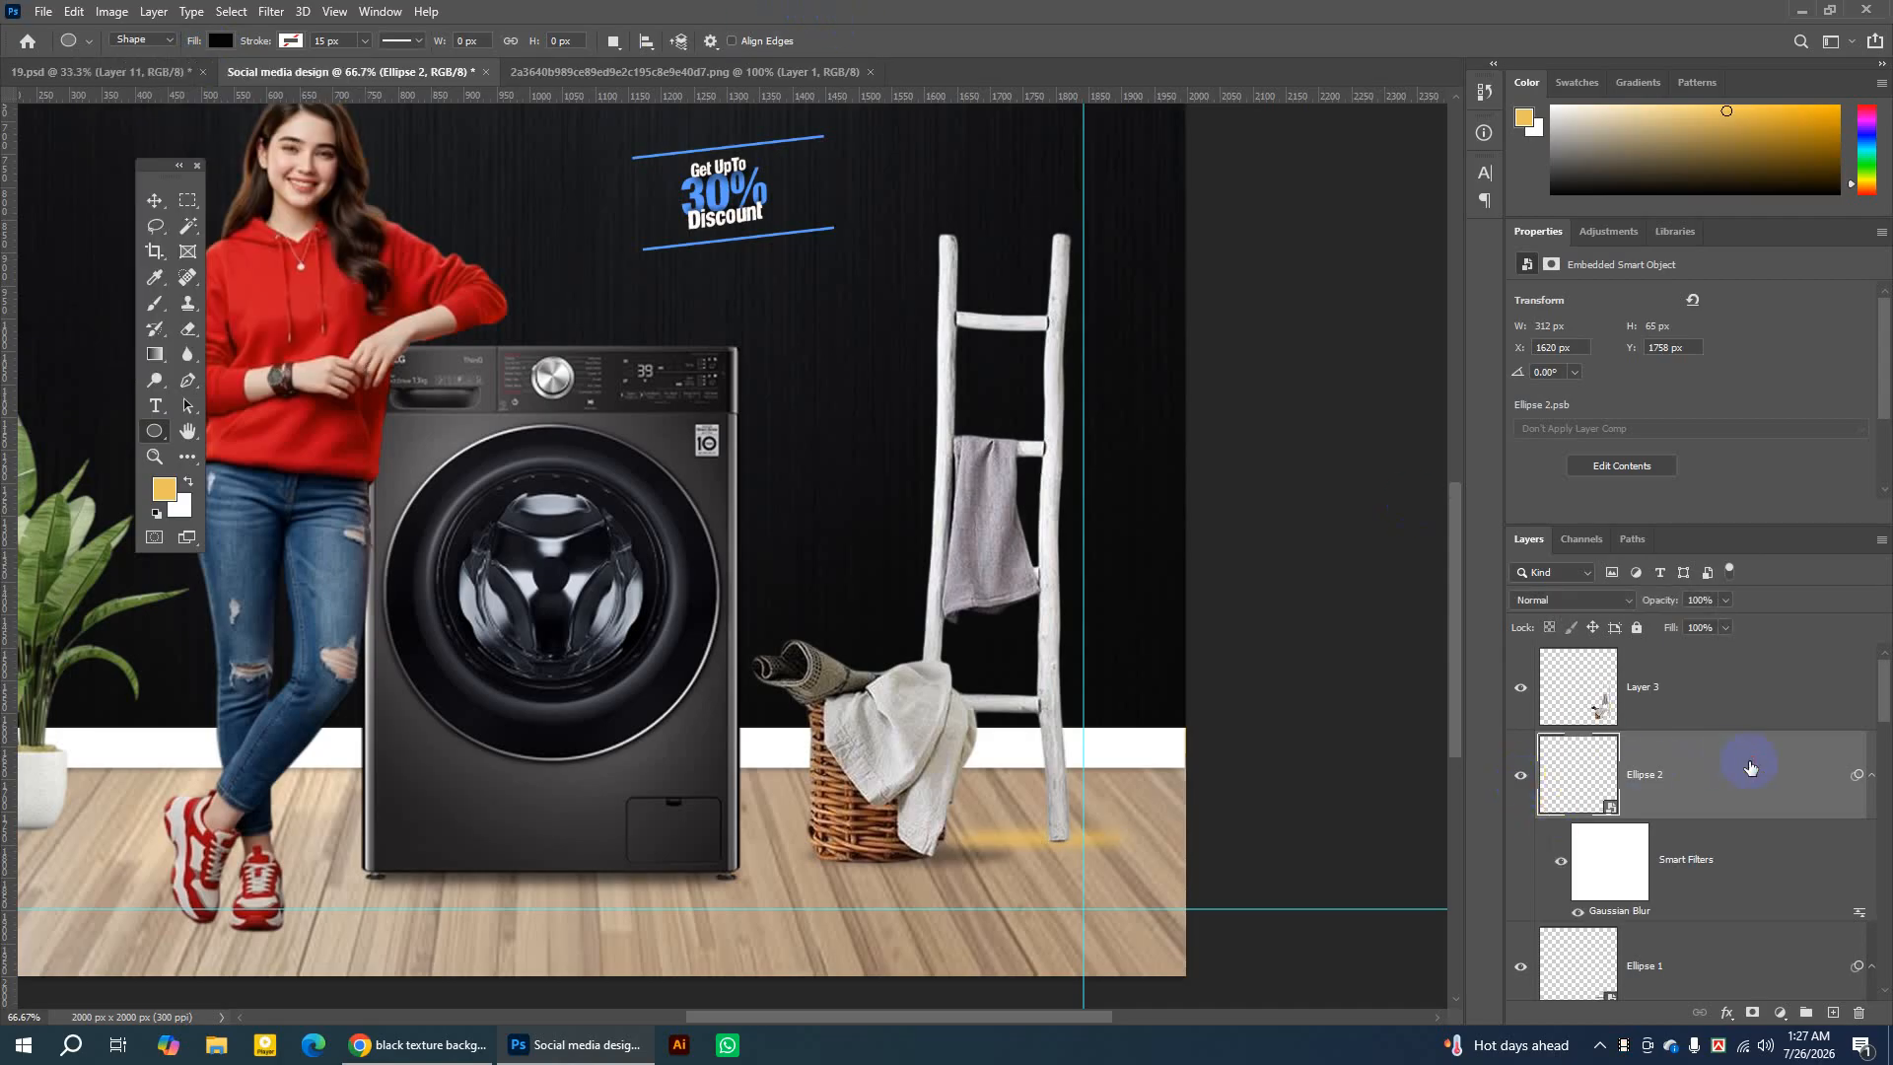
Add a Color Overlay layer style in near-black #060606 to the blurred ellipse under the ladder.
double_click(1750, 767)
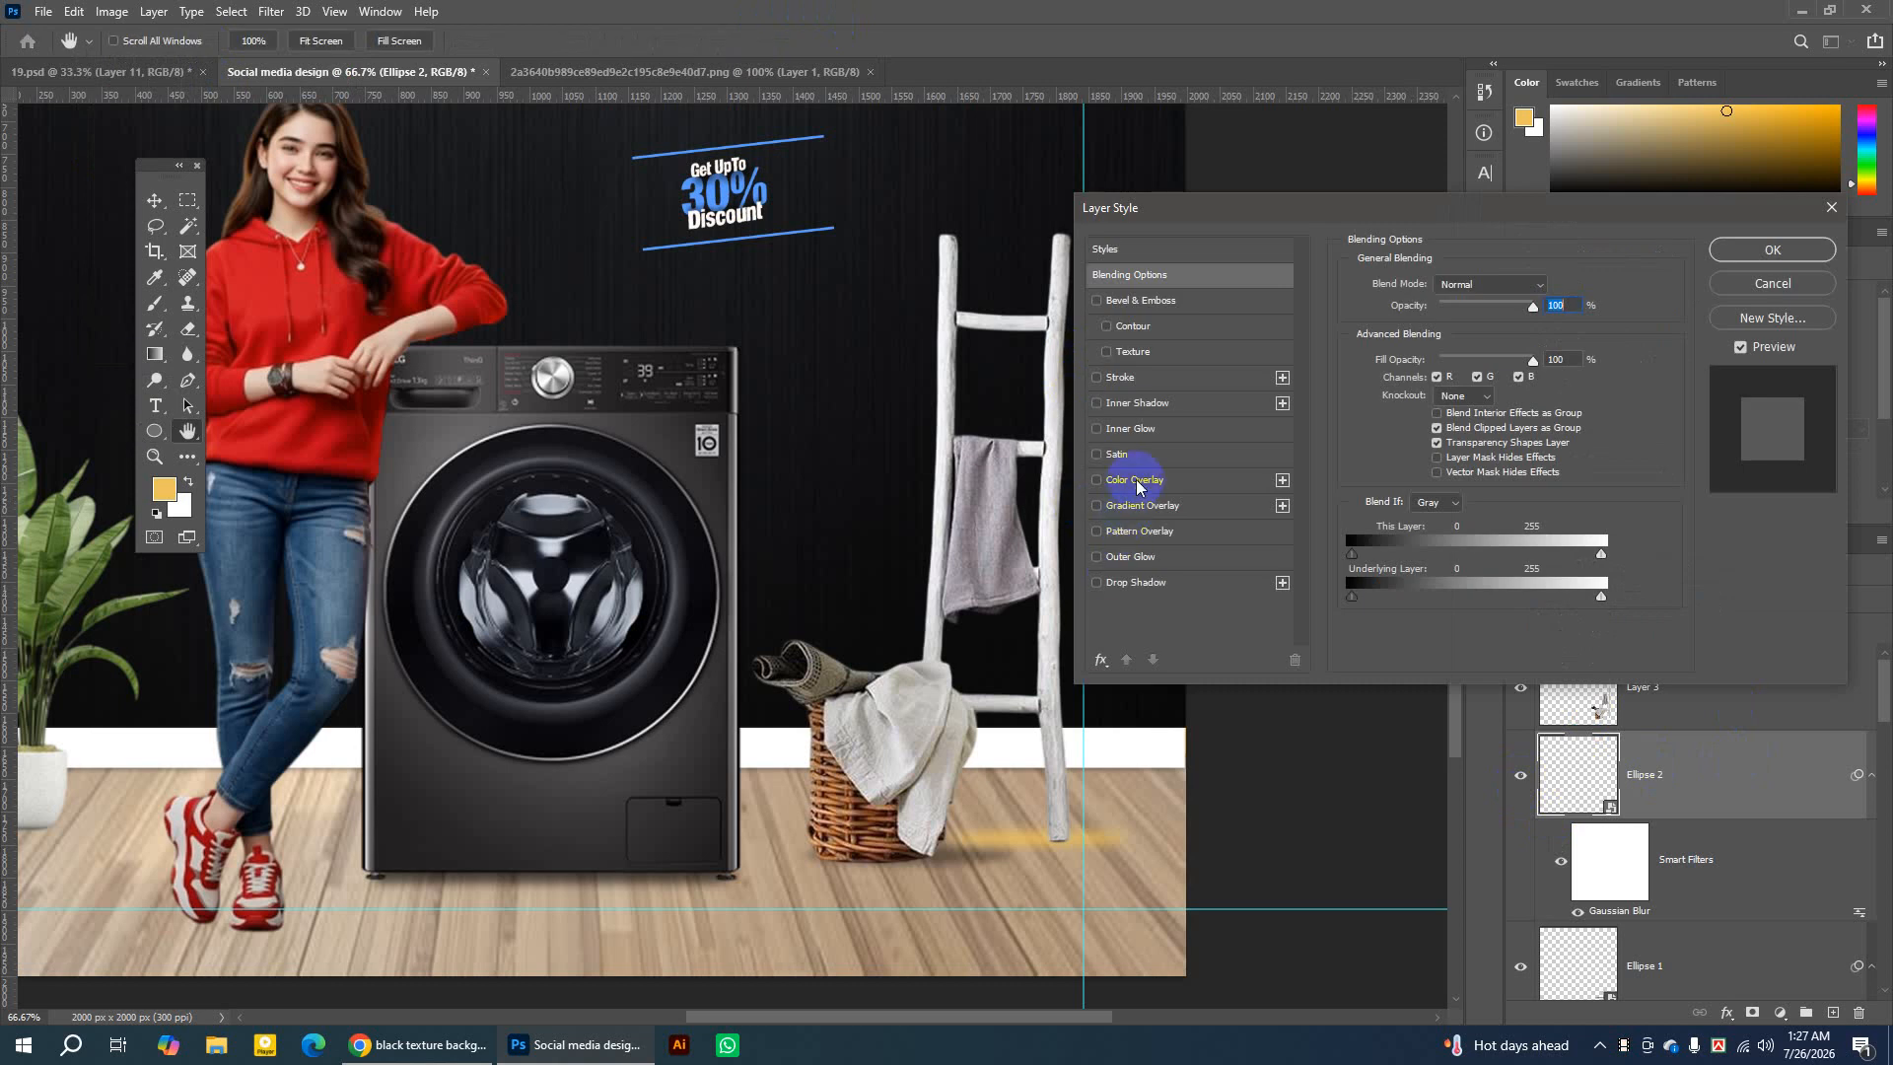
left_click(1137, 481)
left_click(1552, 286)
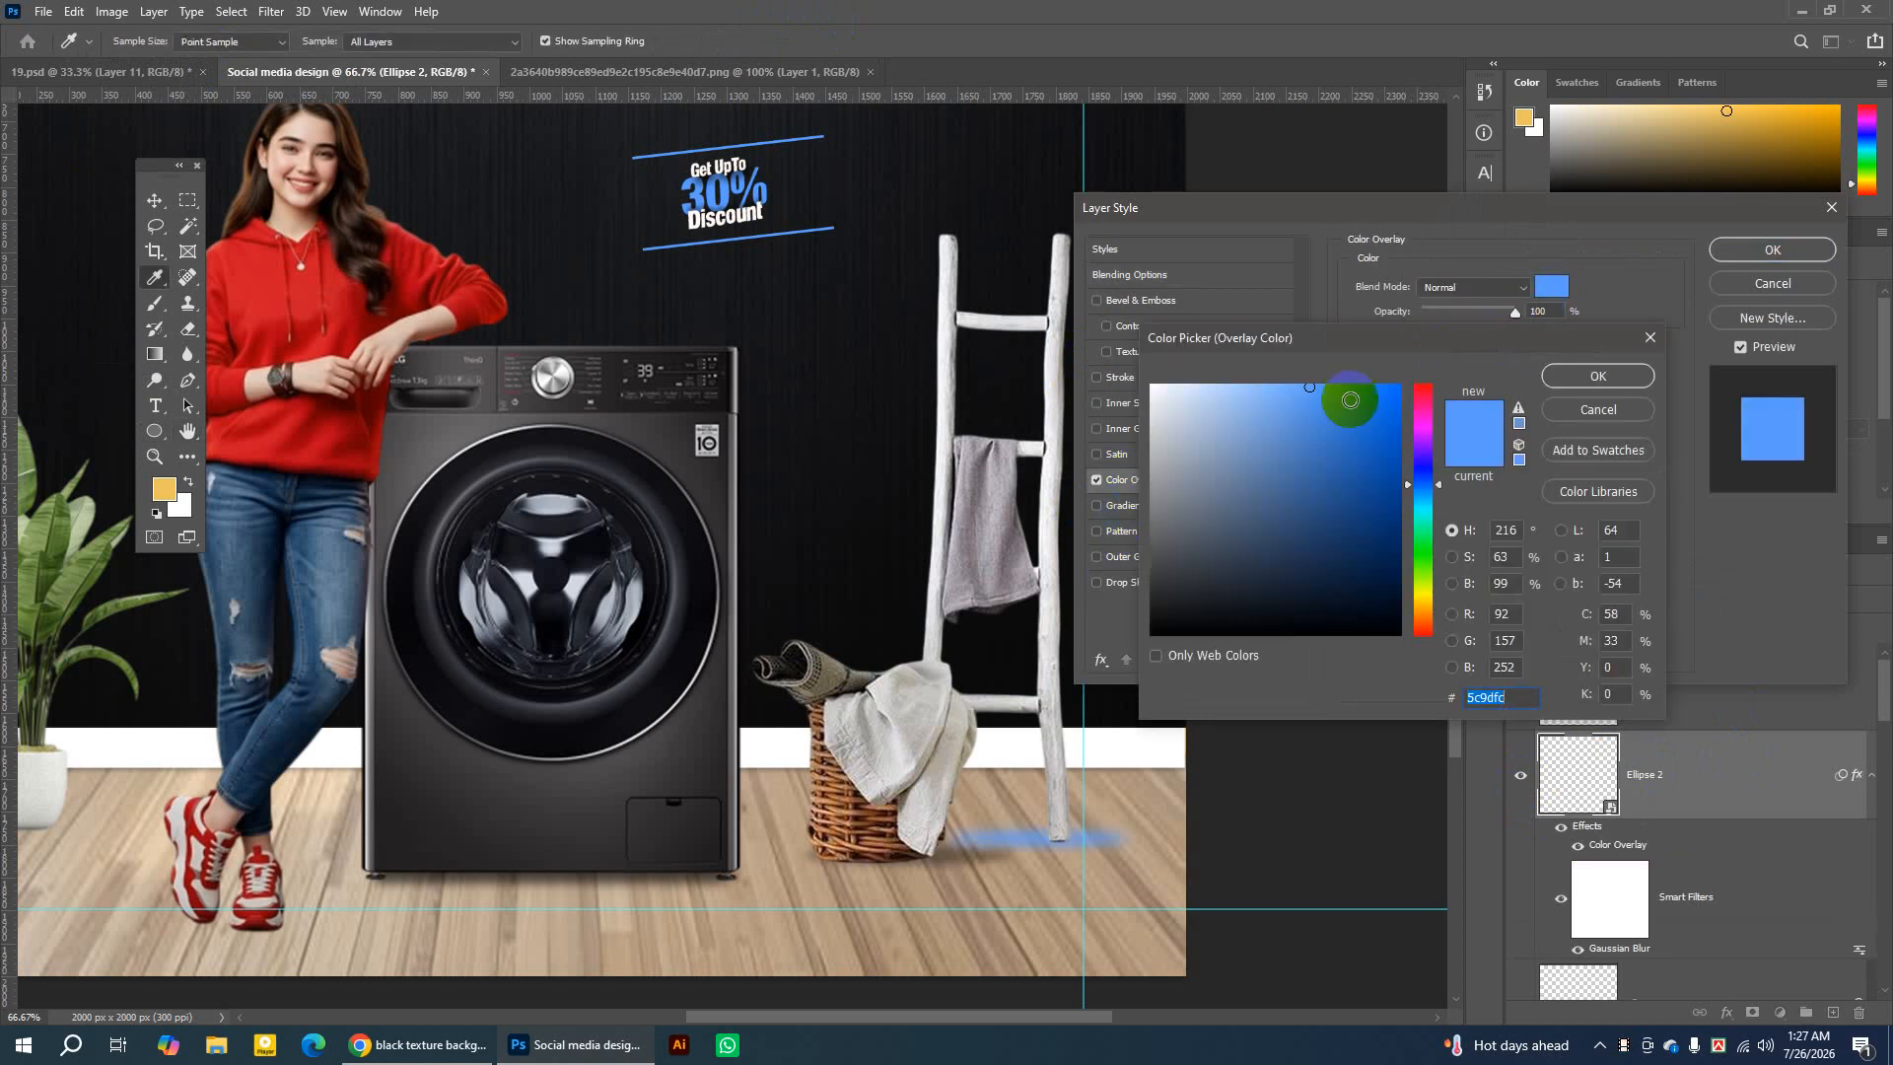
left_click(1156, 629)
left_click(1613, 378)
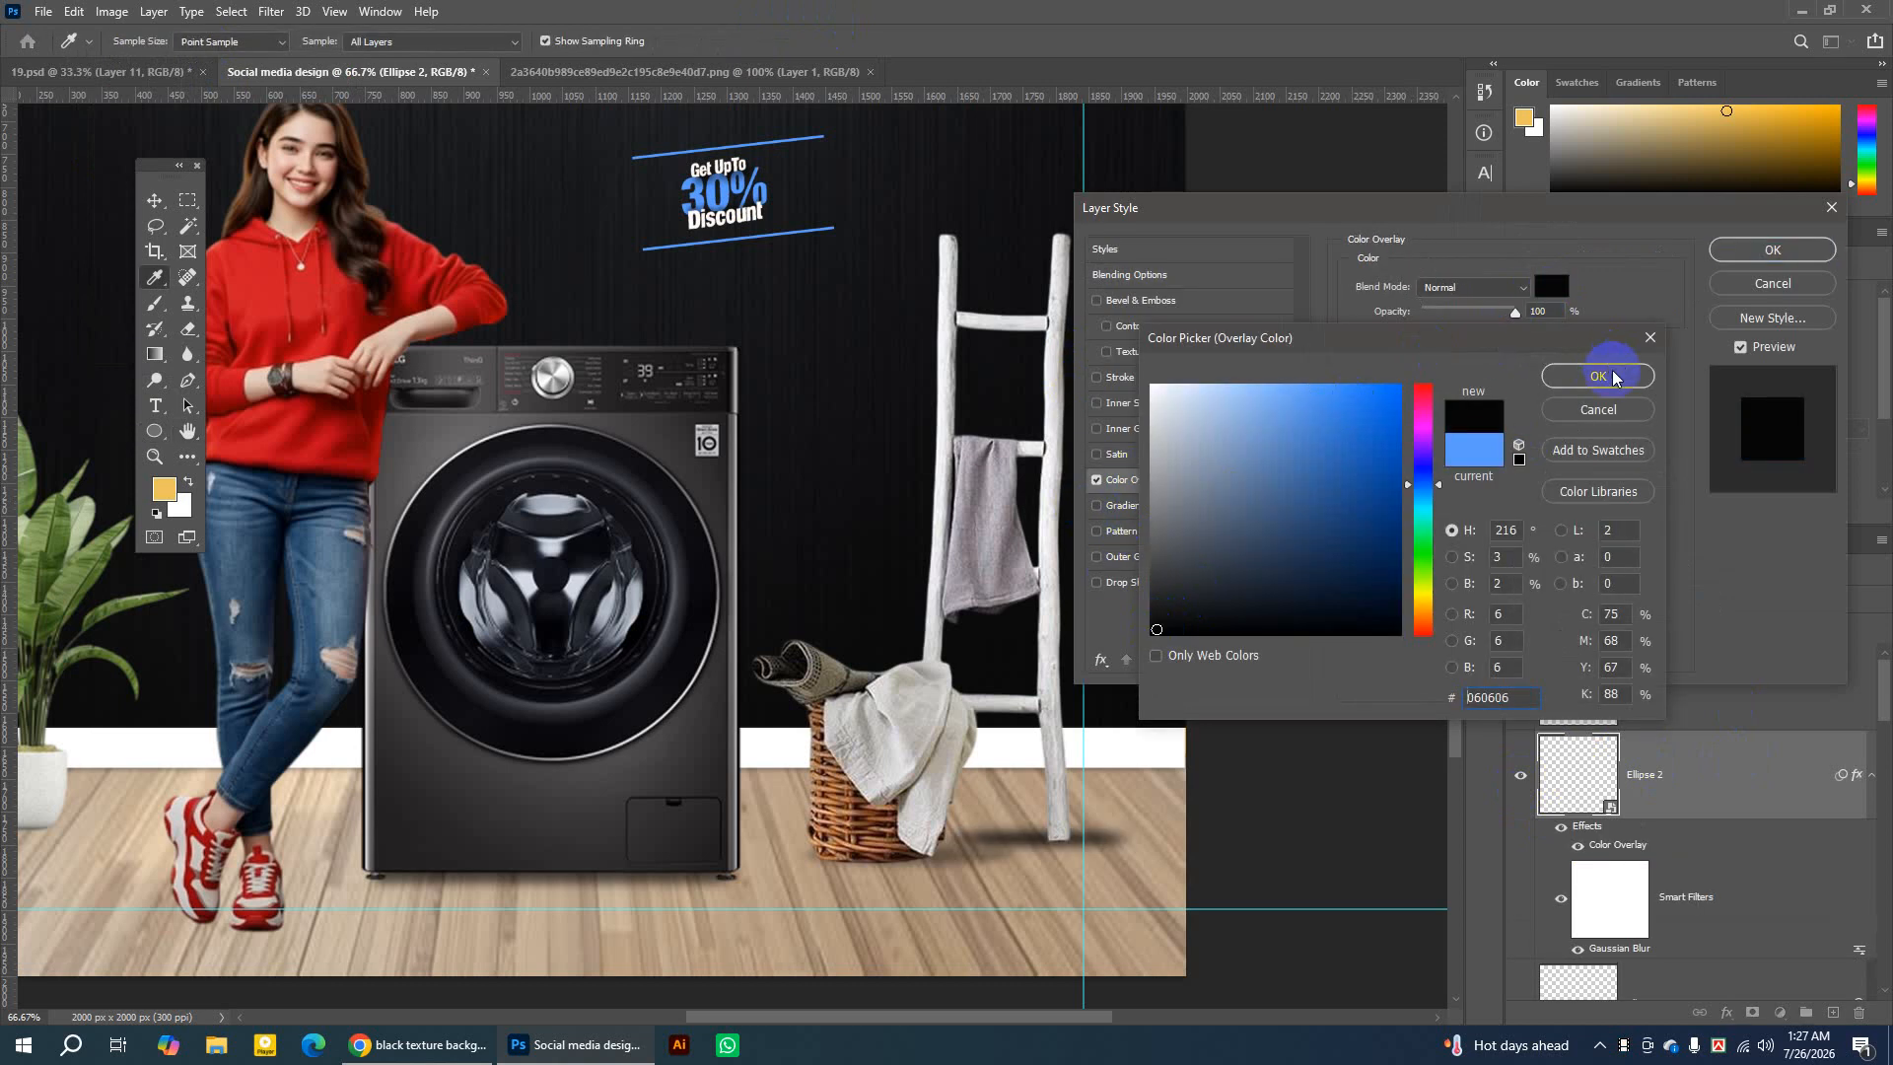
left_click(1772, 249)
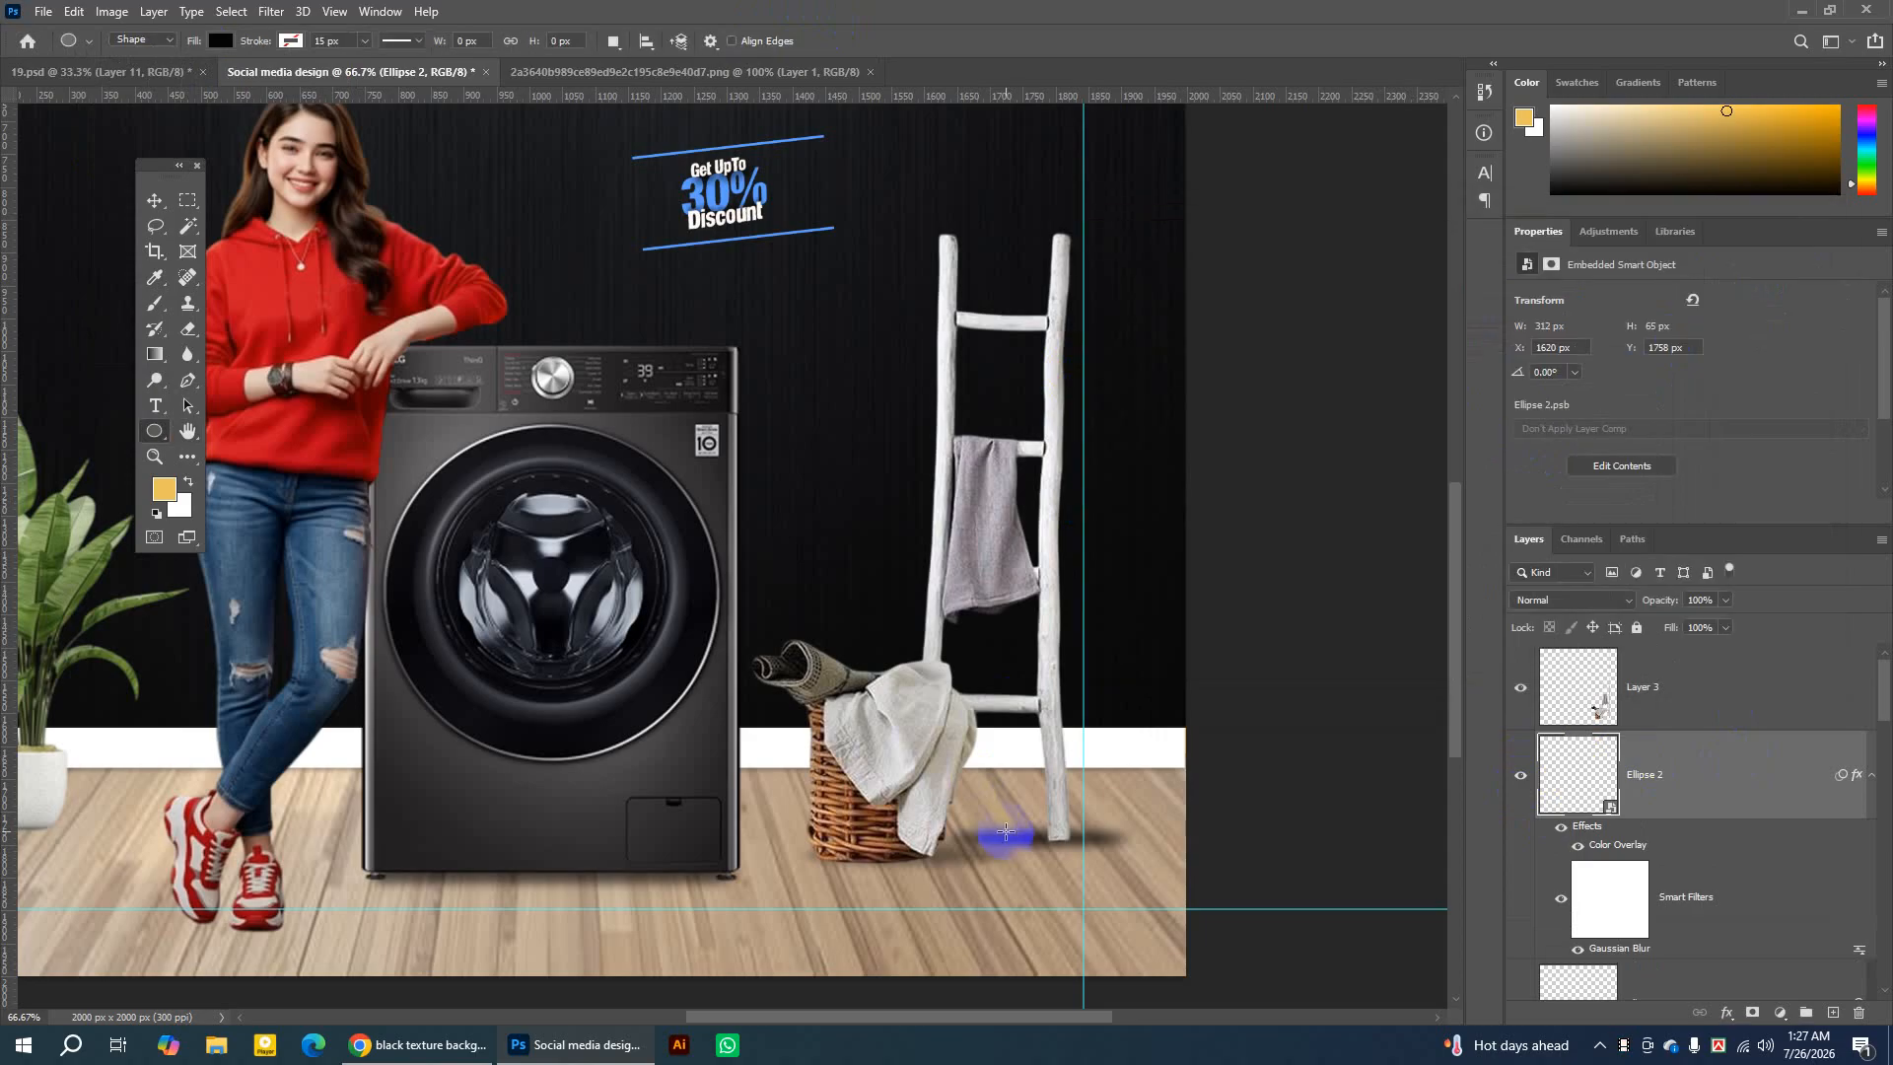
Move the ladder's shadow to about X 1593, Y 1766 px and lower its opacity to 76%.
left_click(154, 201)
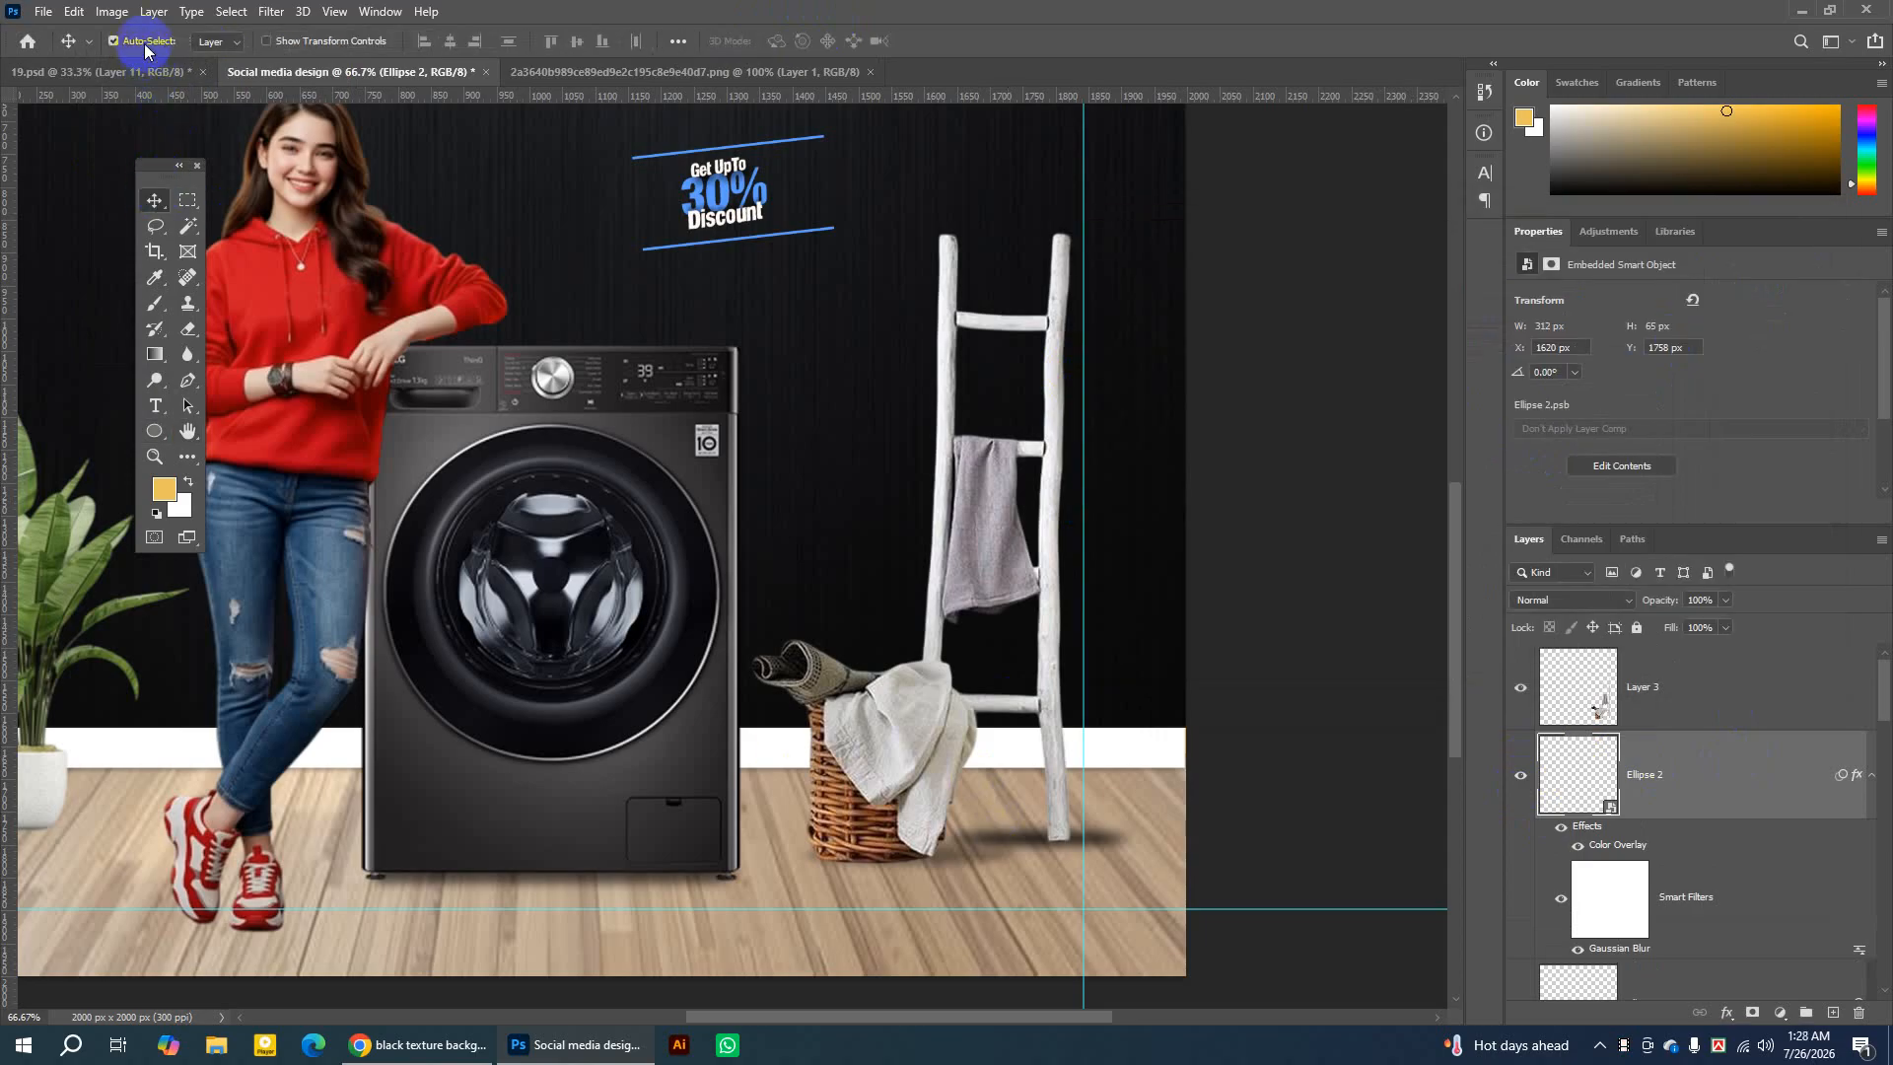
left_click_drag(1005, 843, 986, 848)
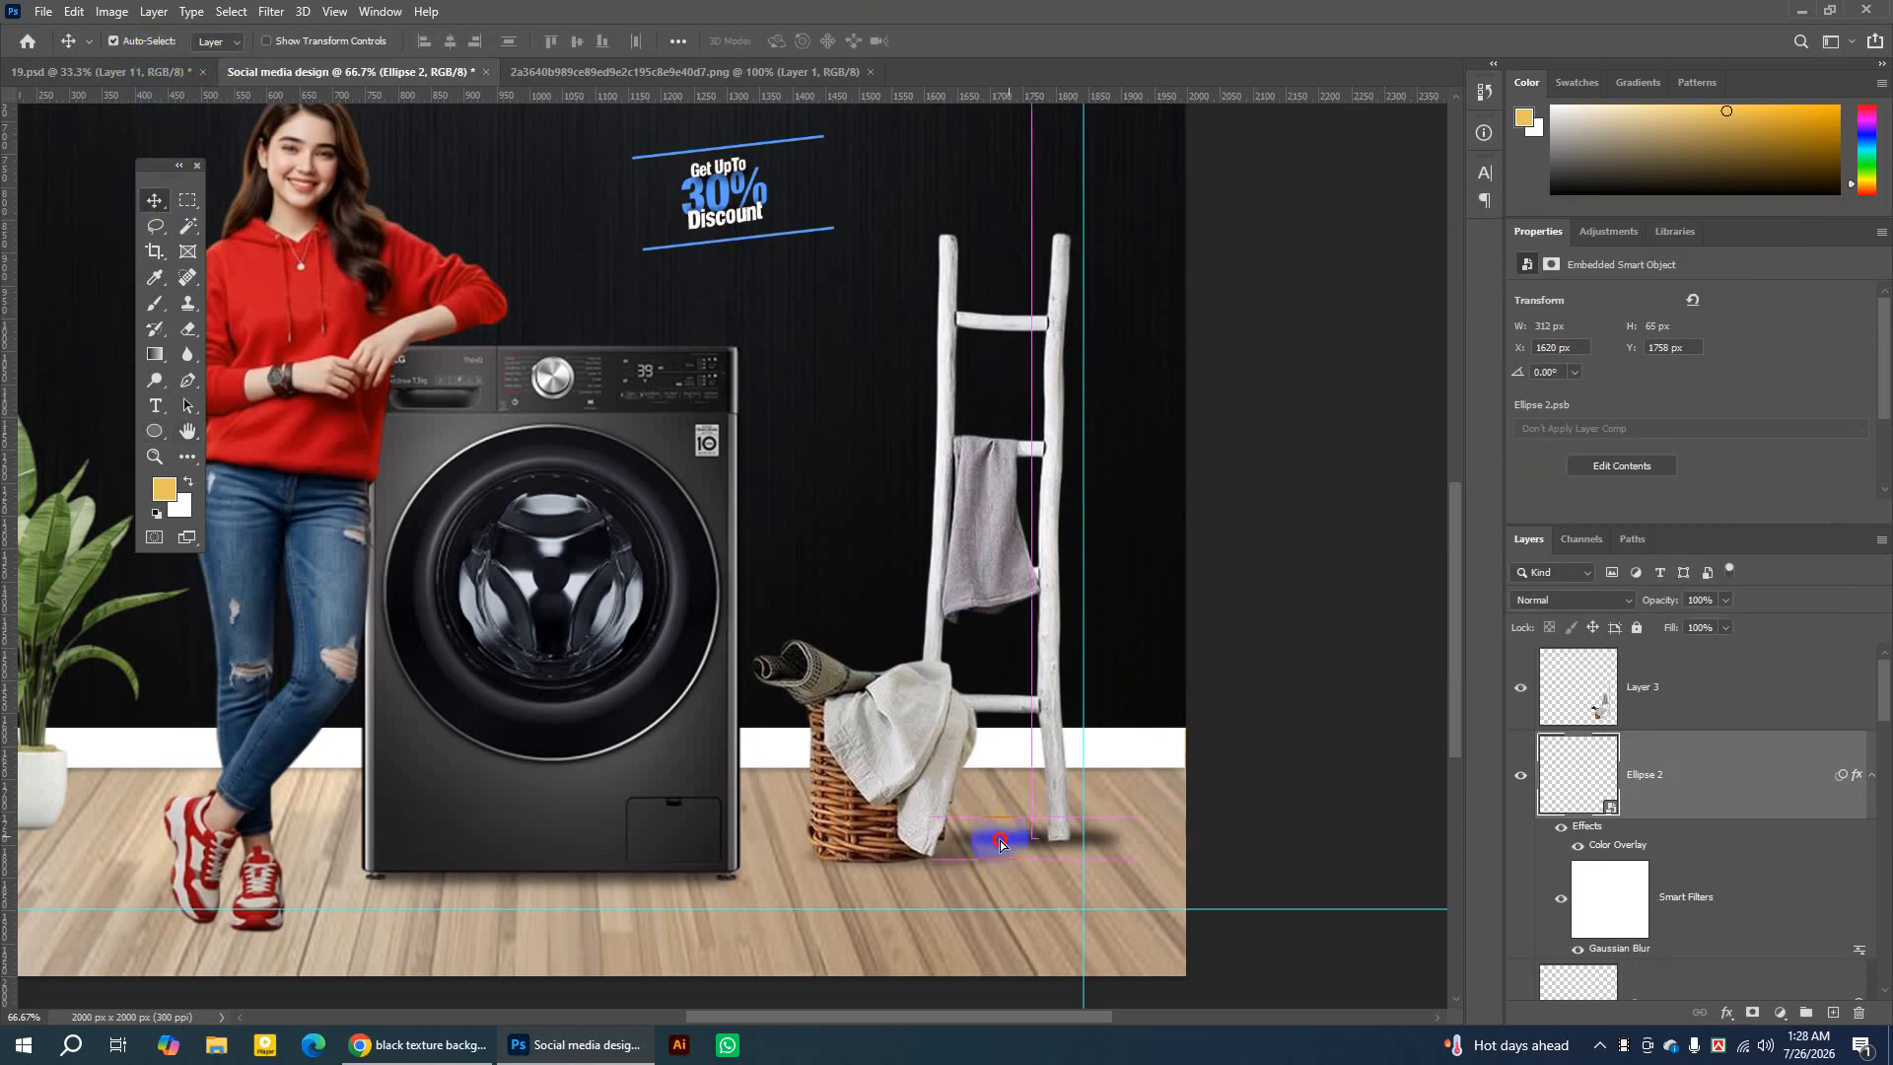
left_click(1812, 767)
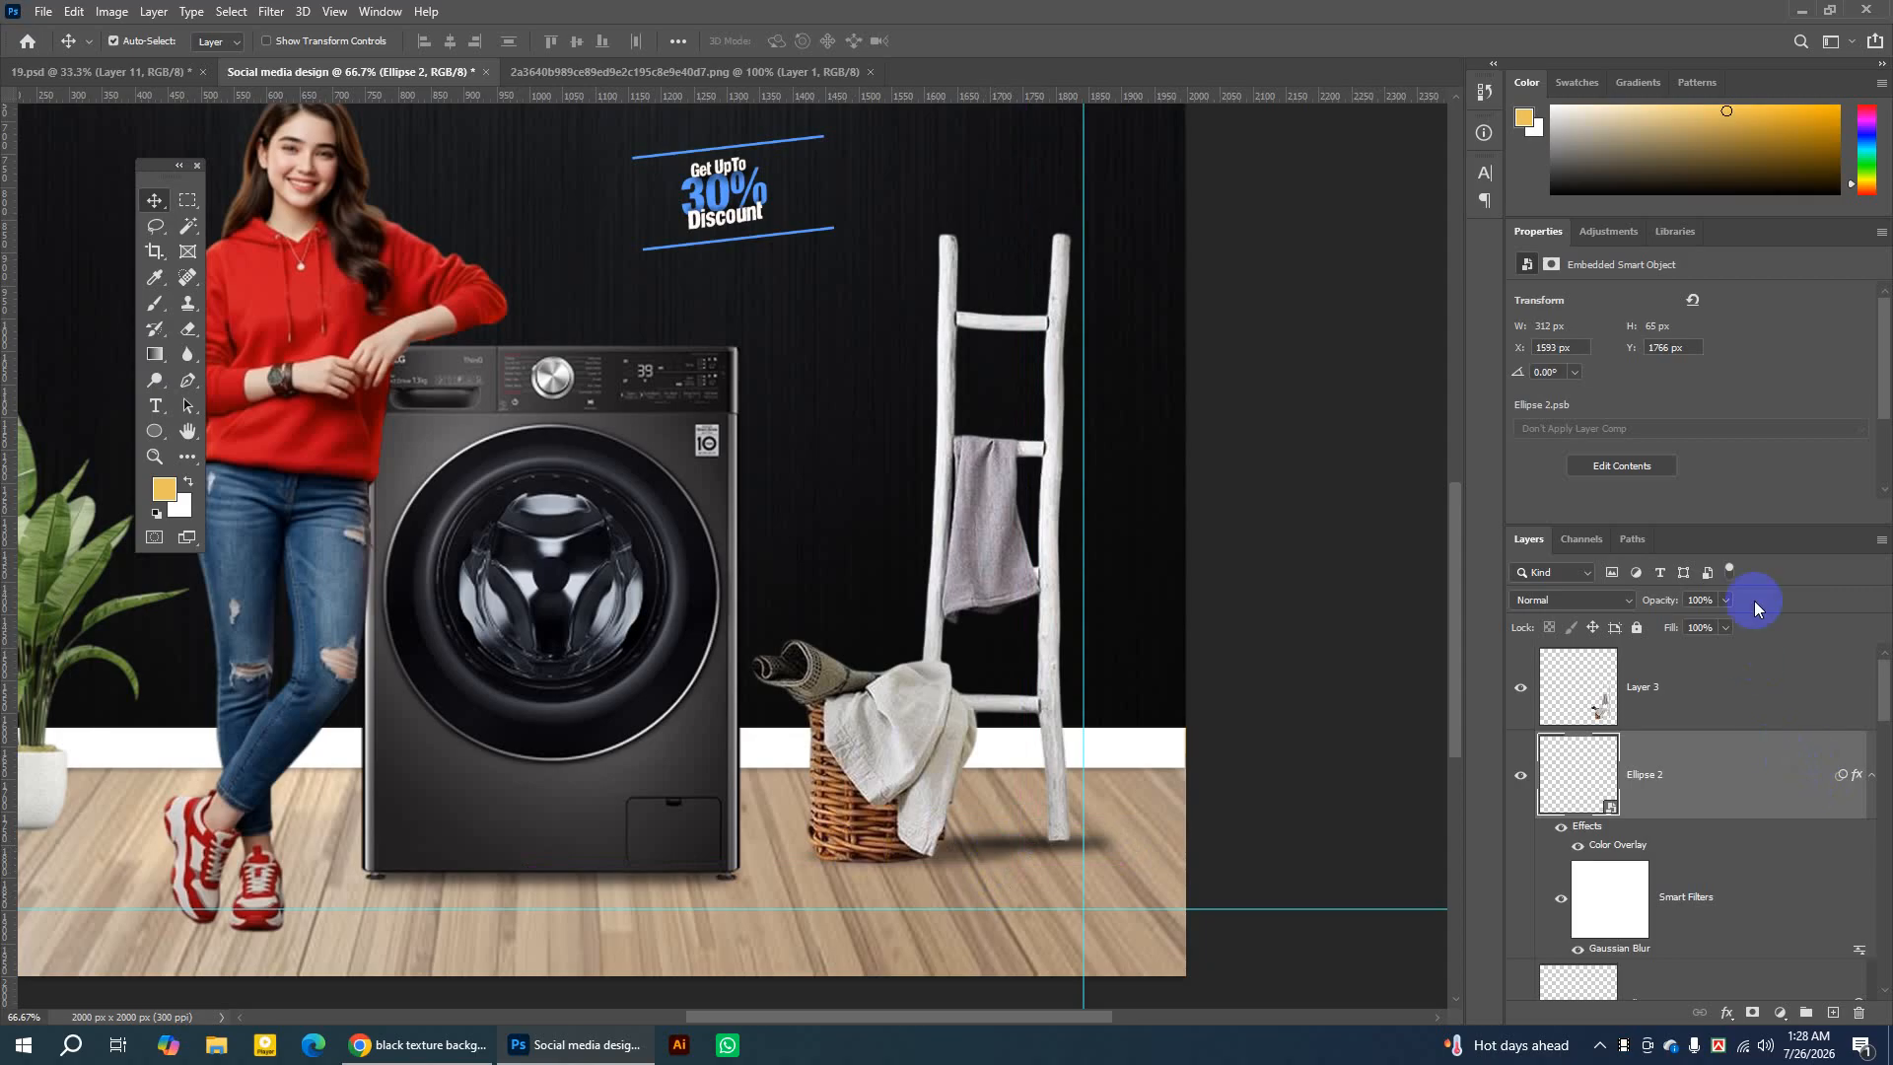
mouse_move(1715, 623)
left_mouse_down()
mouse_move(1698, 625)
mouse_move(1719, 624)
left_mouse_up()
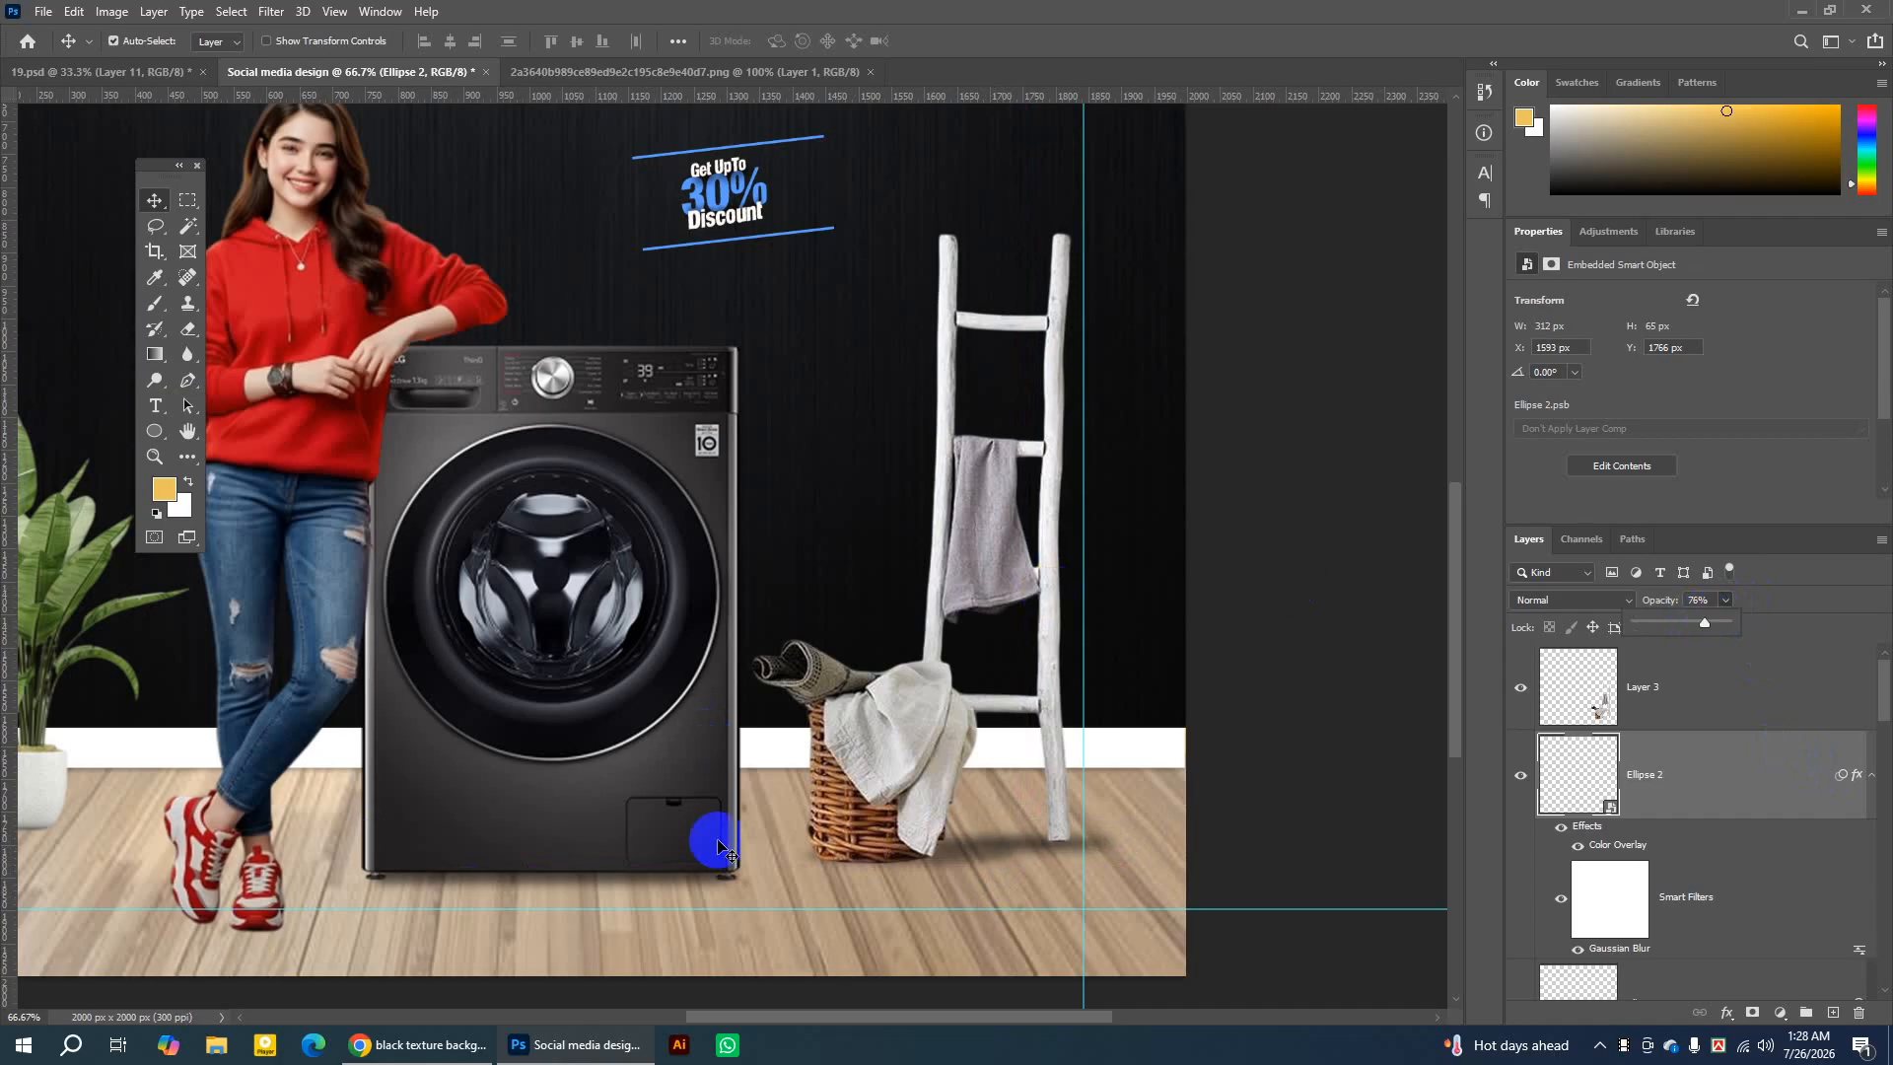
key("ctrl")
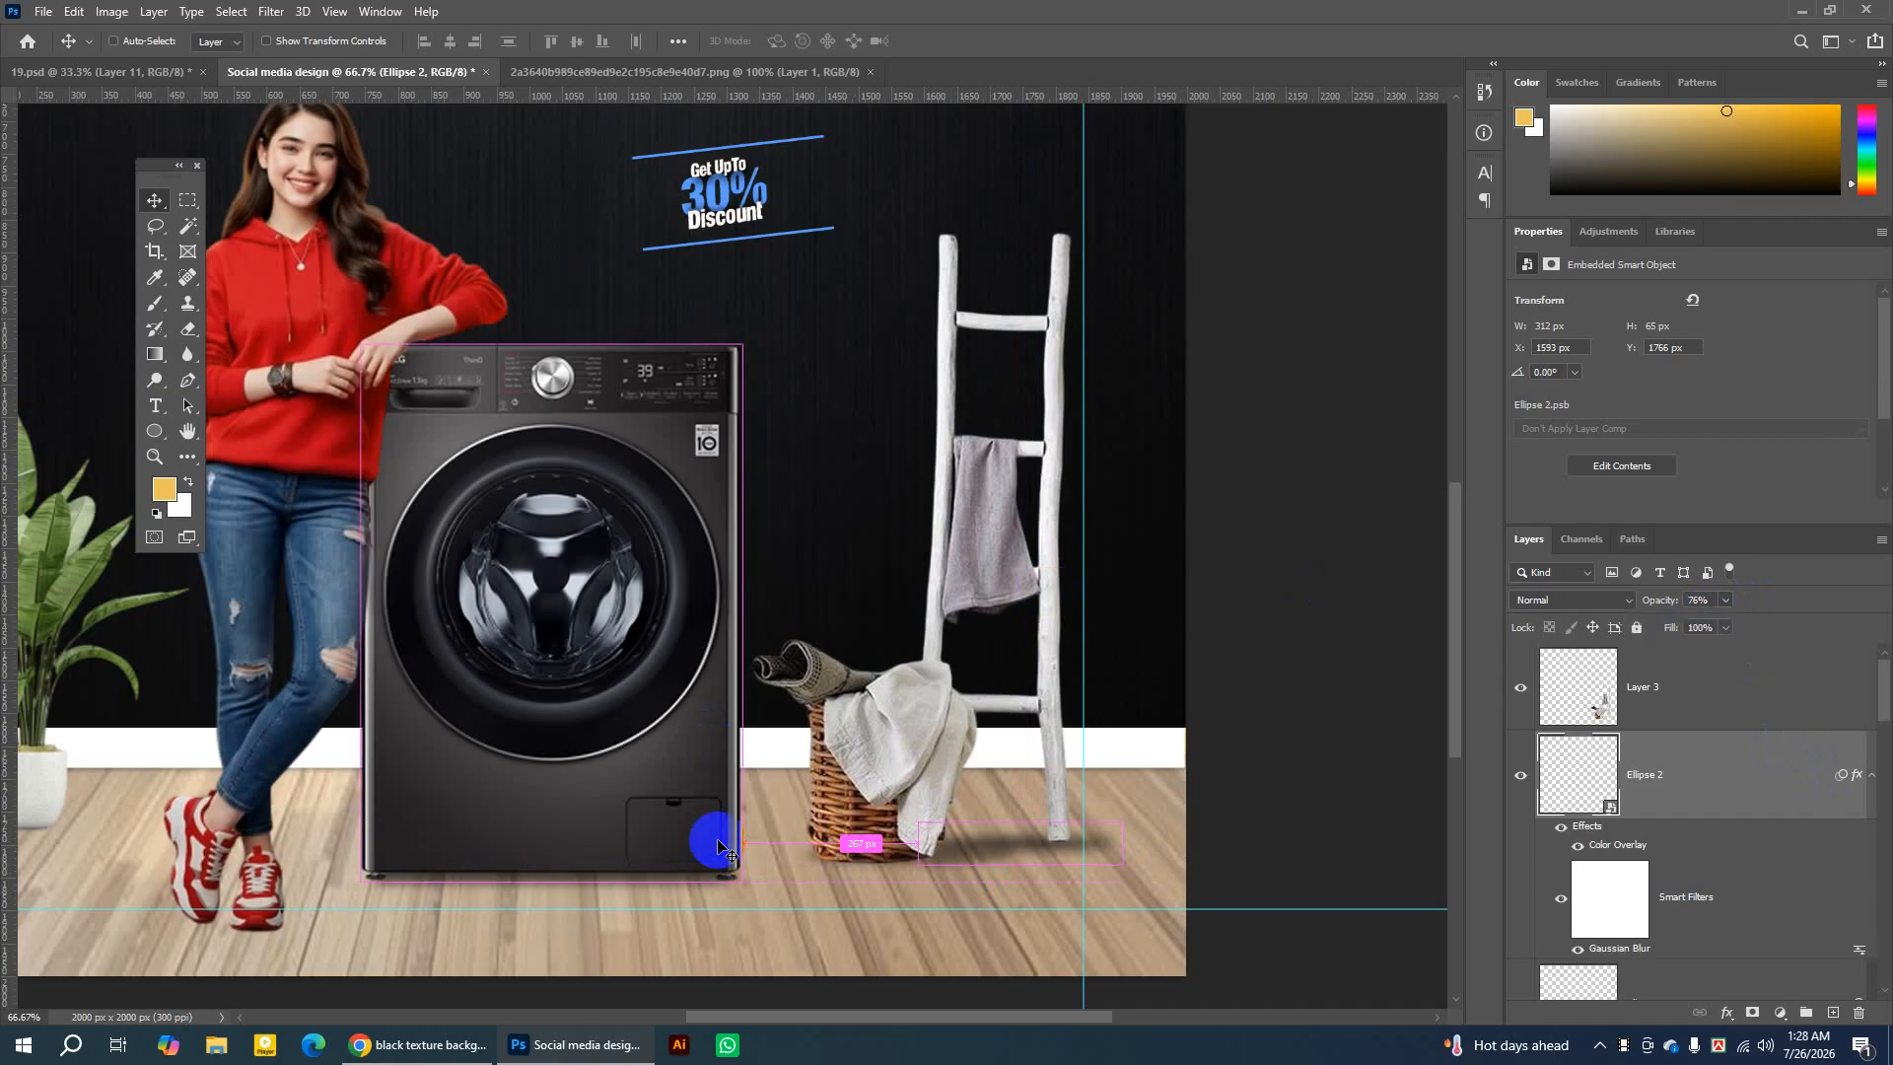
key("ctrl+minus")
key("ctrl+minus")
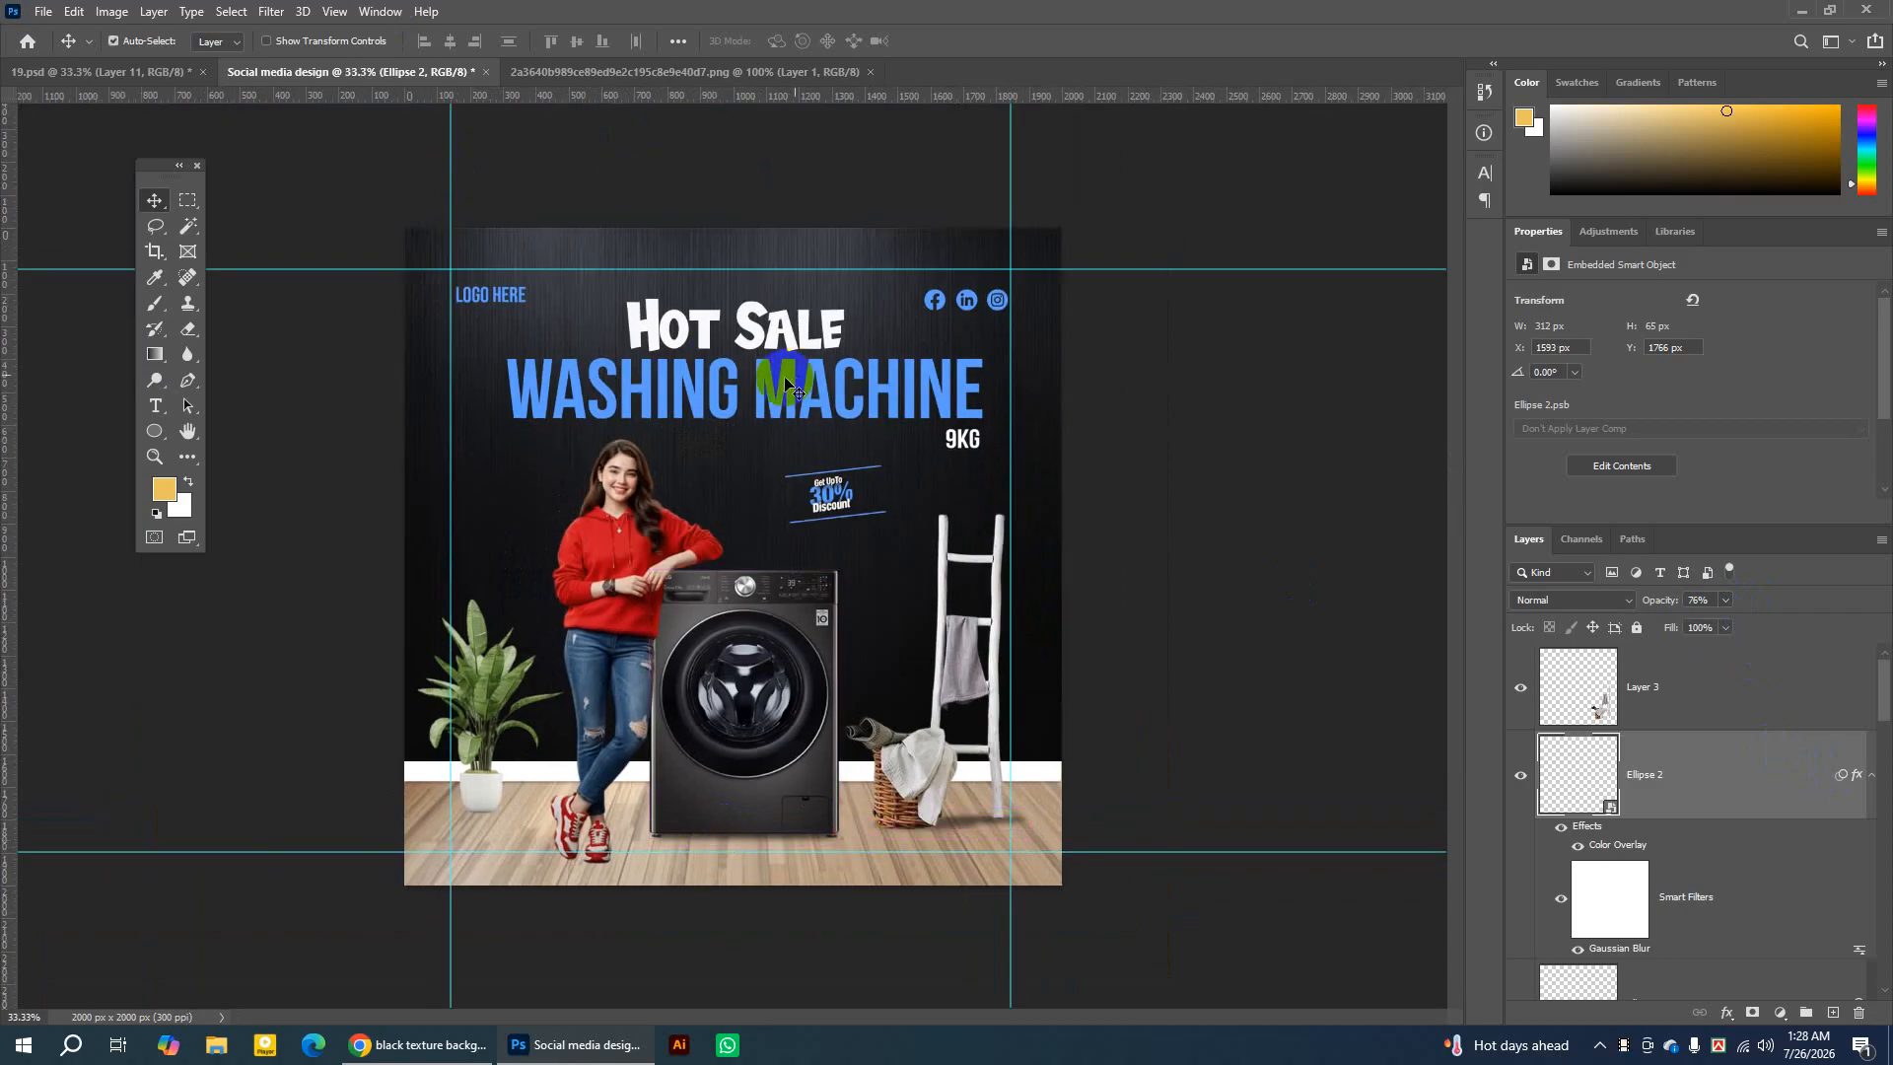
left_click_drag(761, 690, 741, 710)
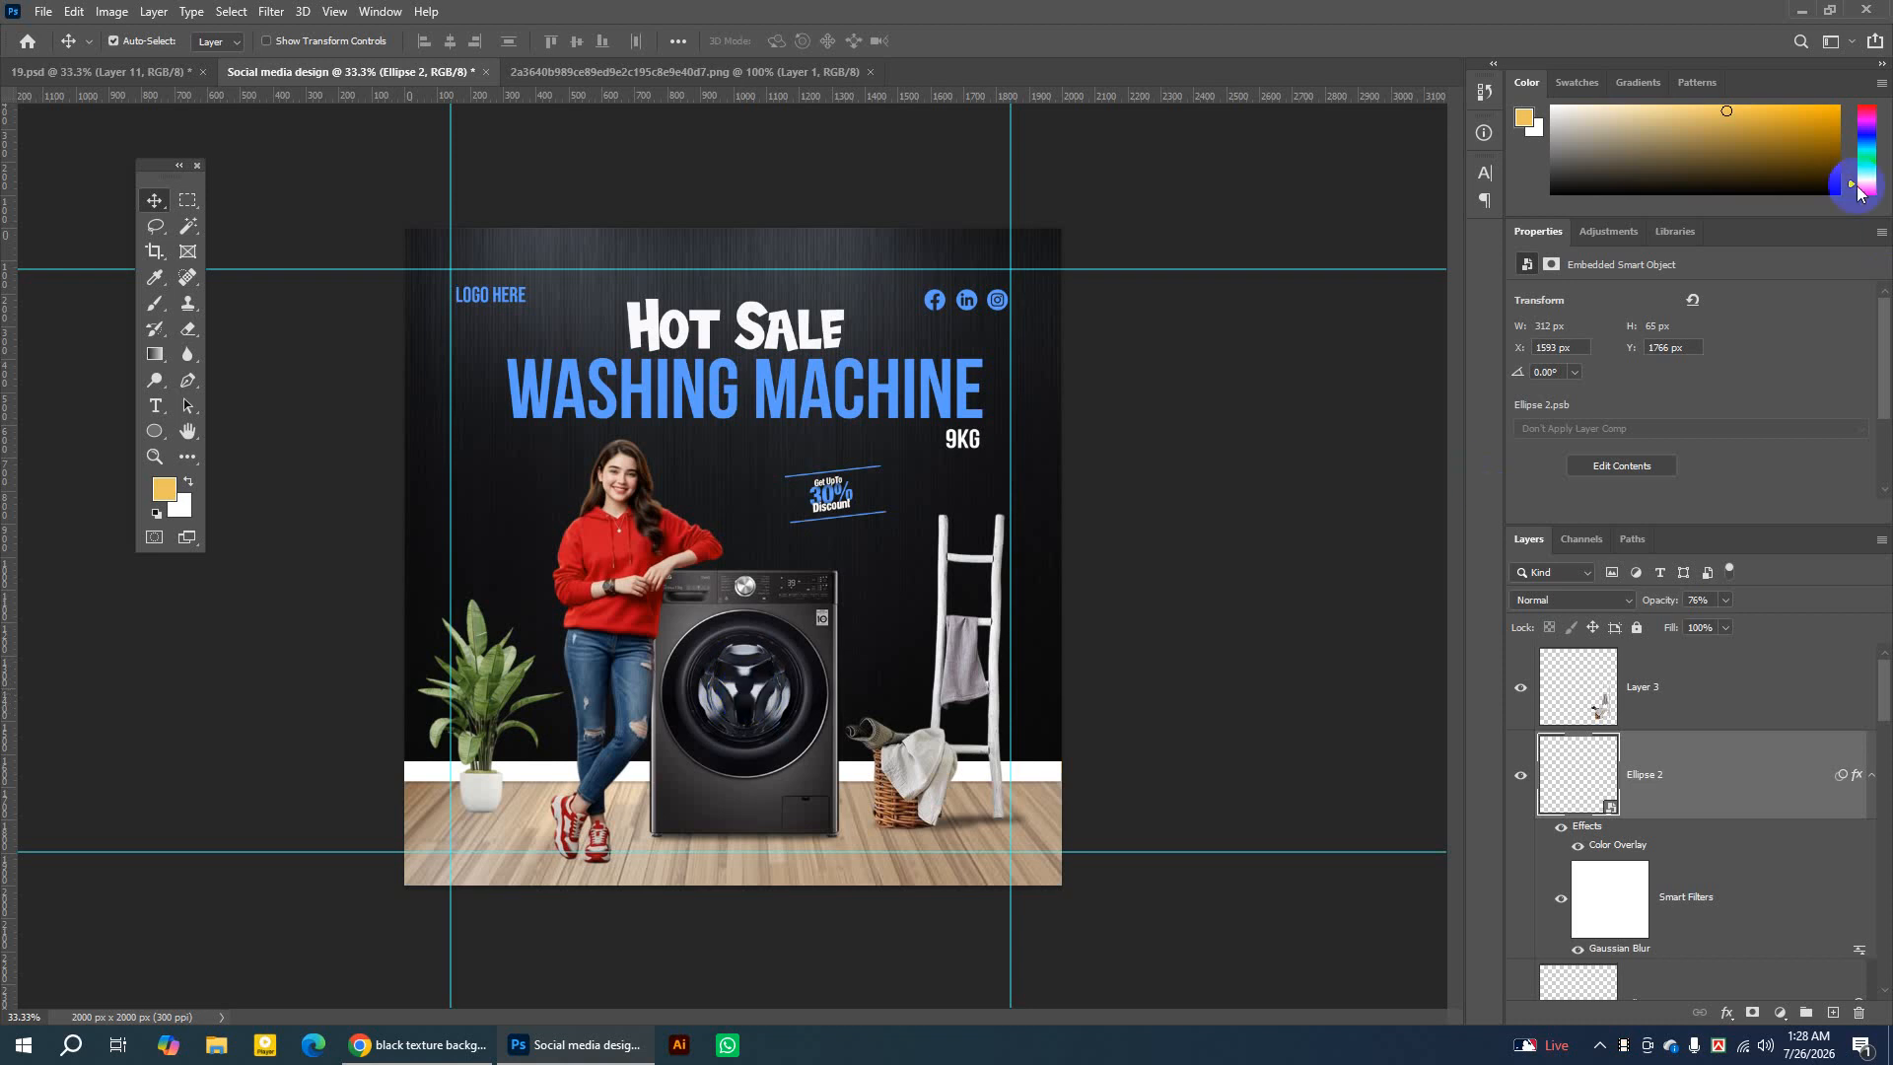
Open 446f07b12122aad6eb99bb45c71d2bb2.jpg from the desktop as its own document and convert its locked background into the regular layer Layer 0.
left_click(1800, 10)
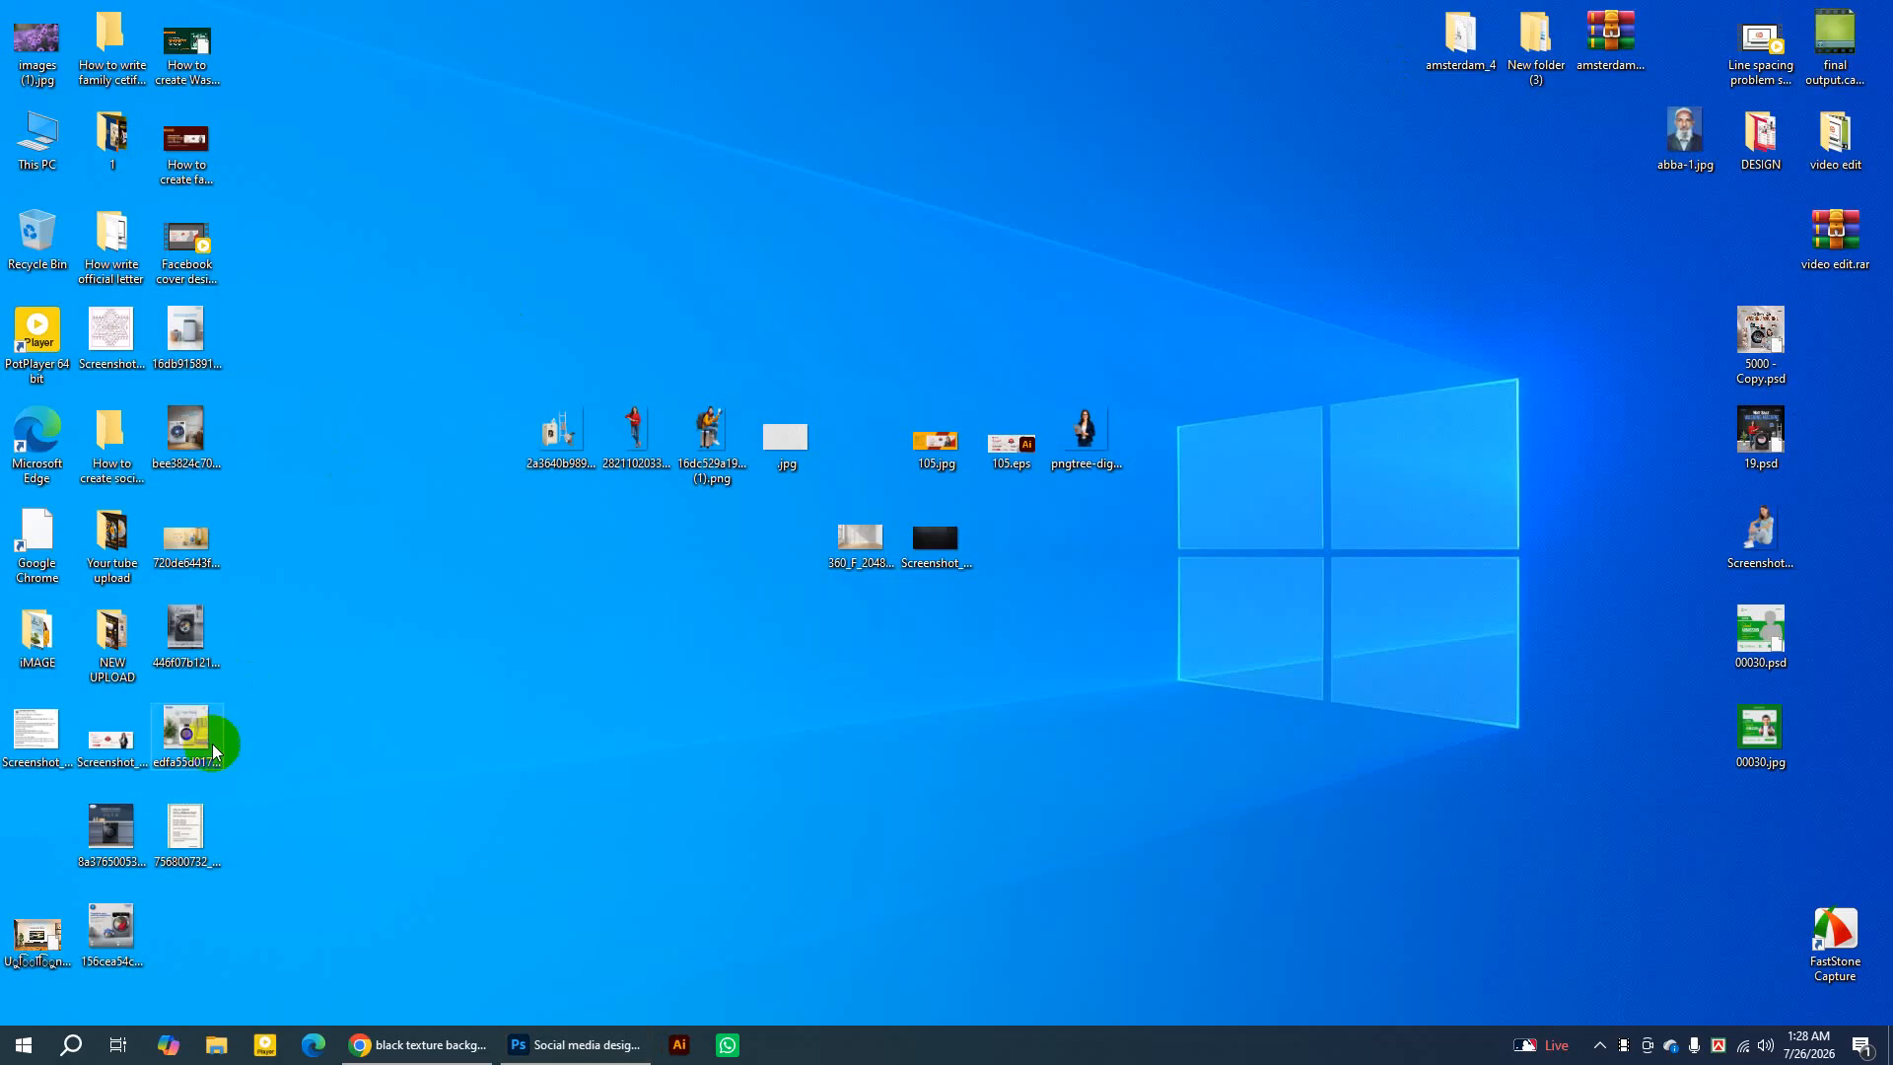
left_click(186, 636)
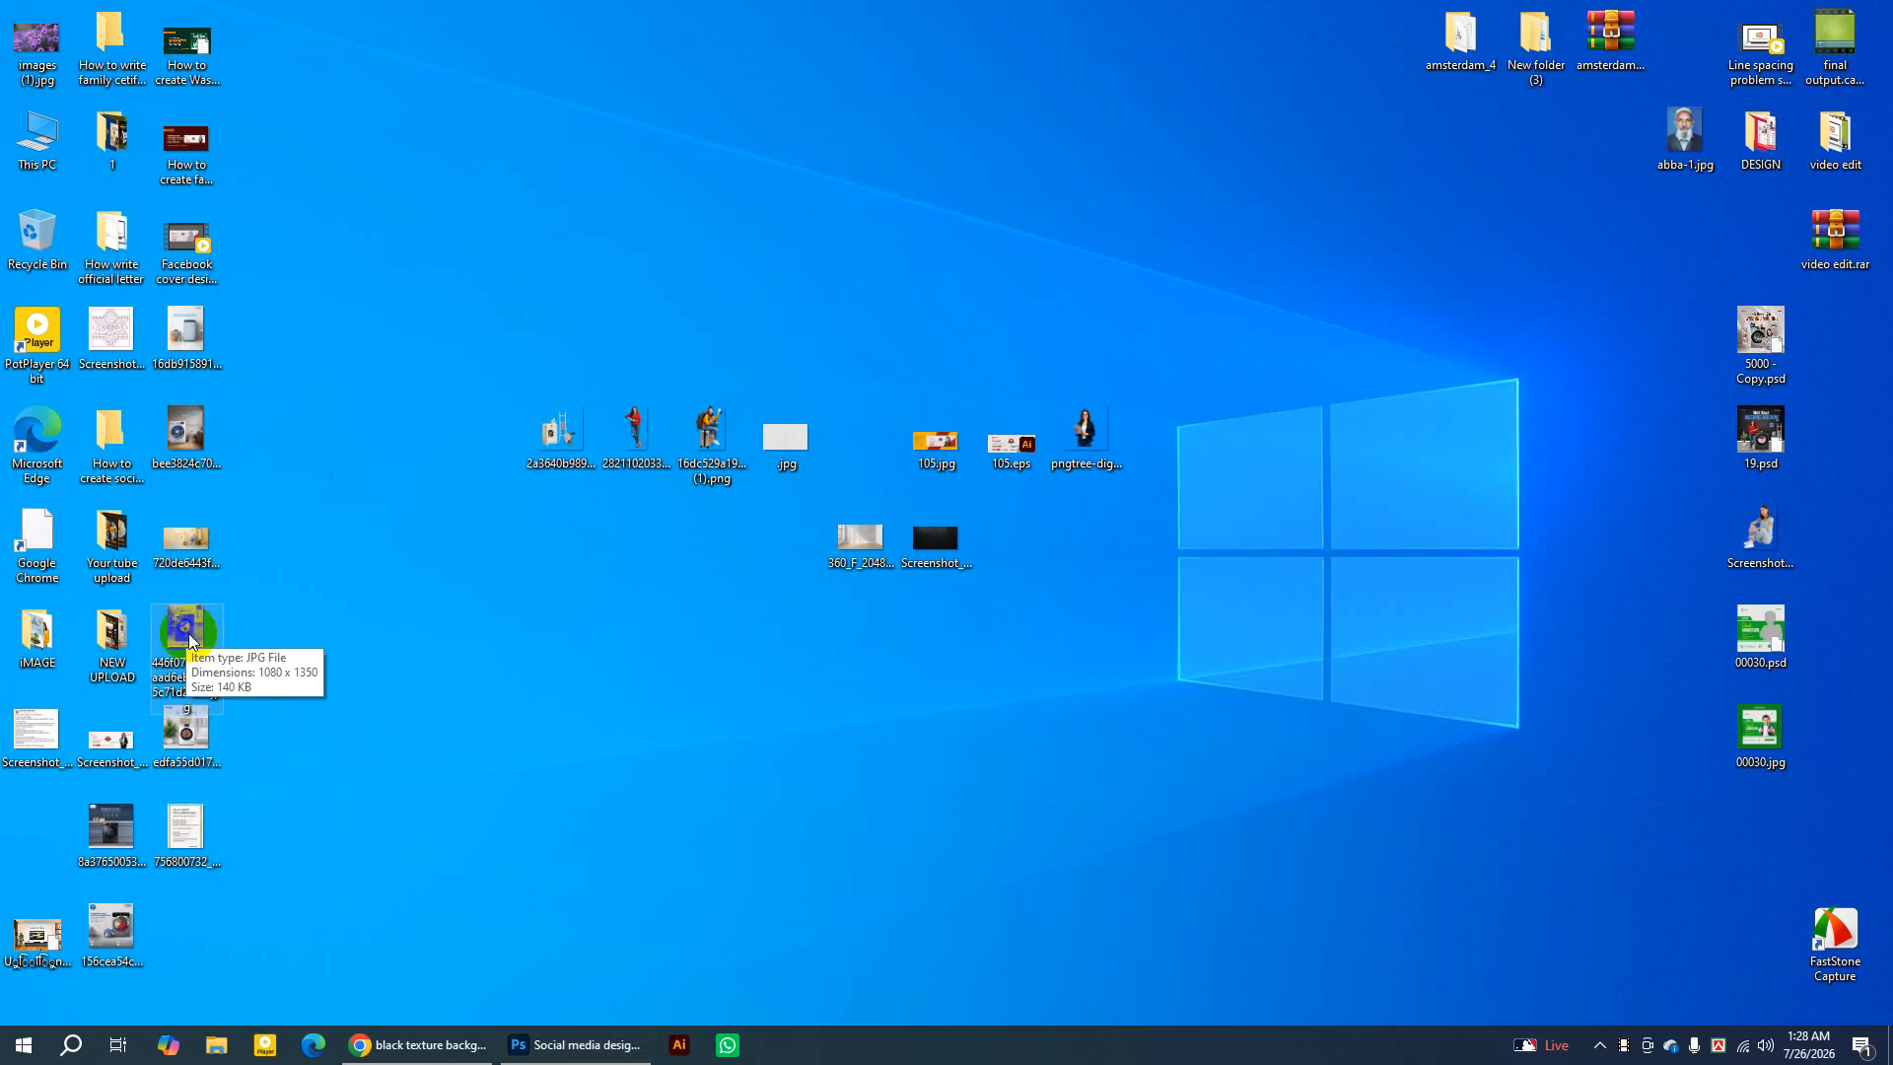
left_click_drag(190, 641, 998, 83)
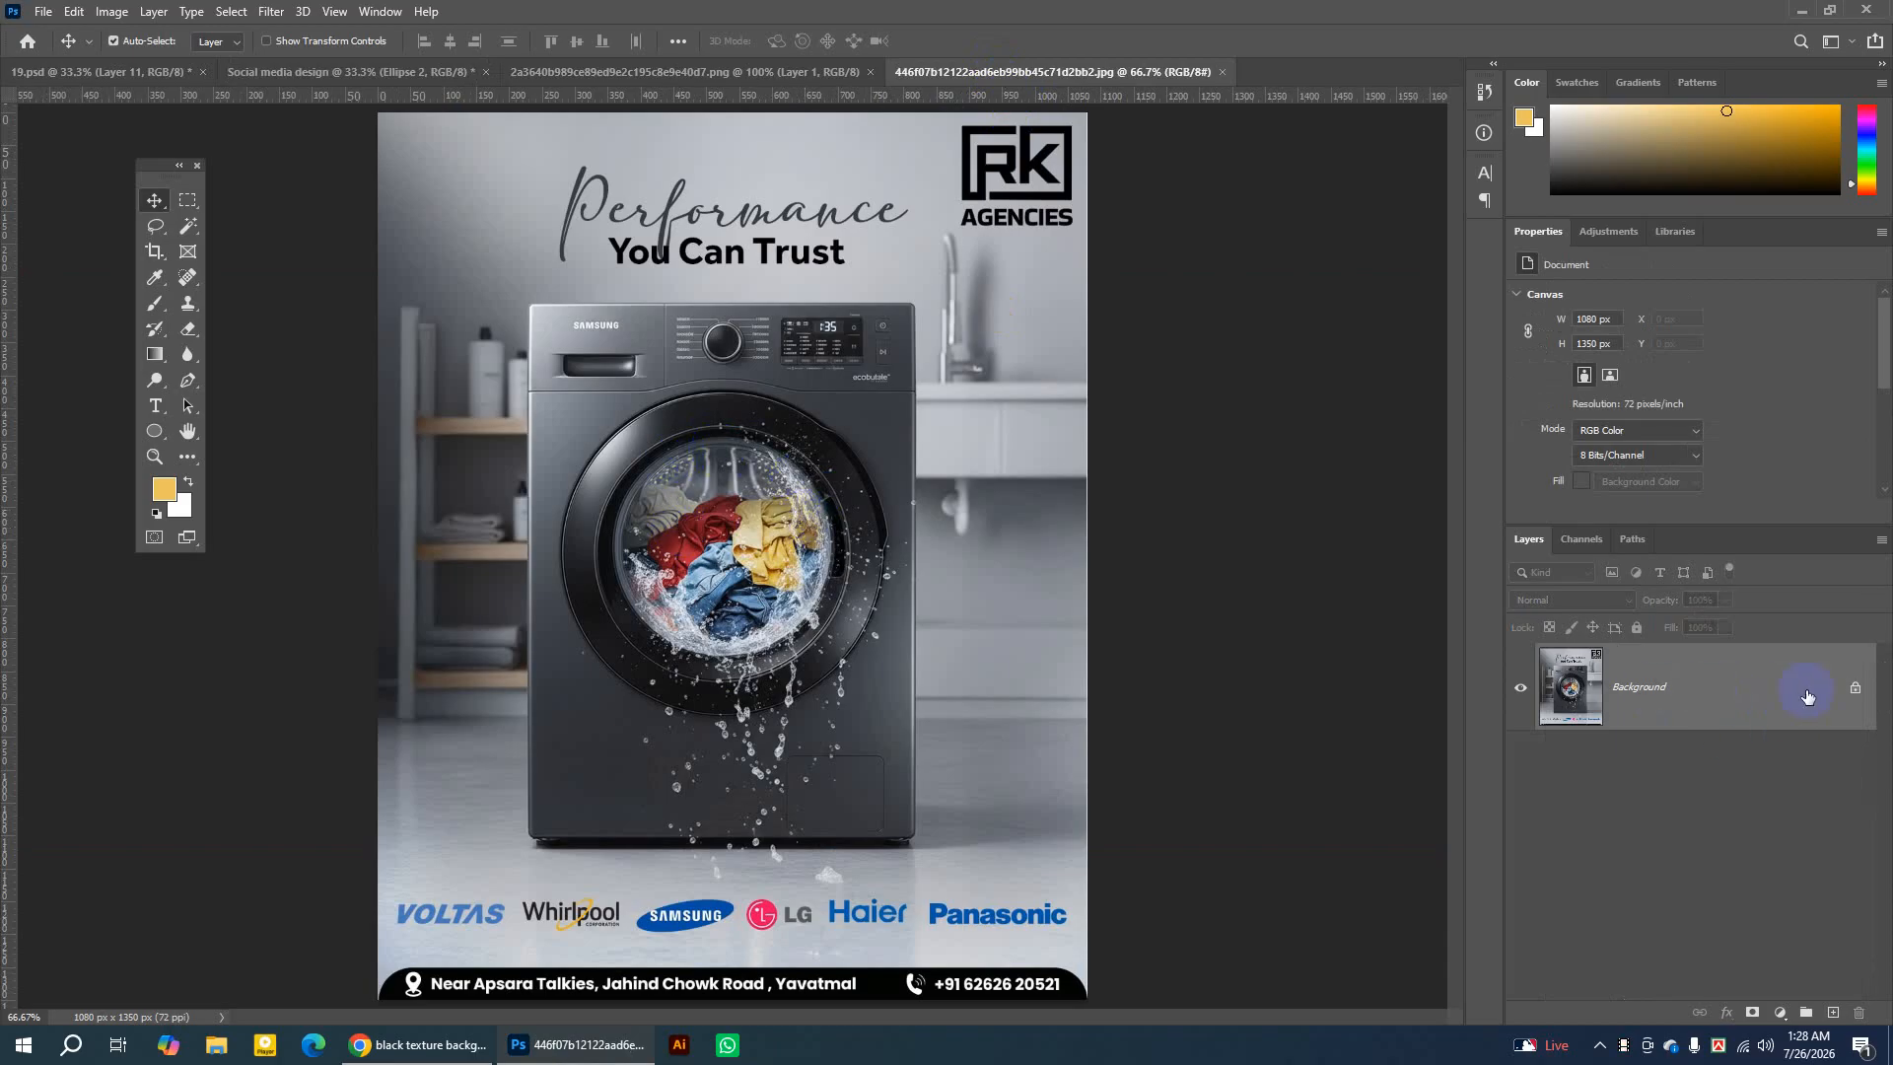
double_click(1726, 696)
left_click(1094, 317)
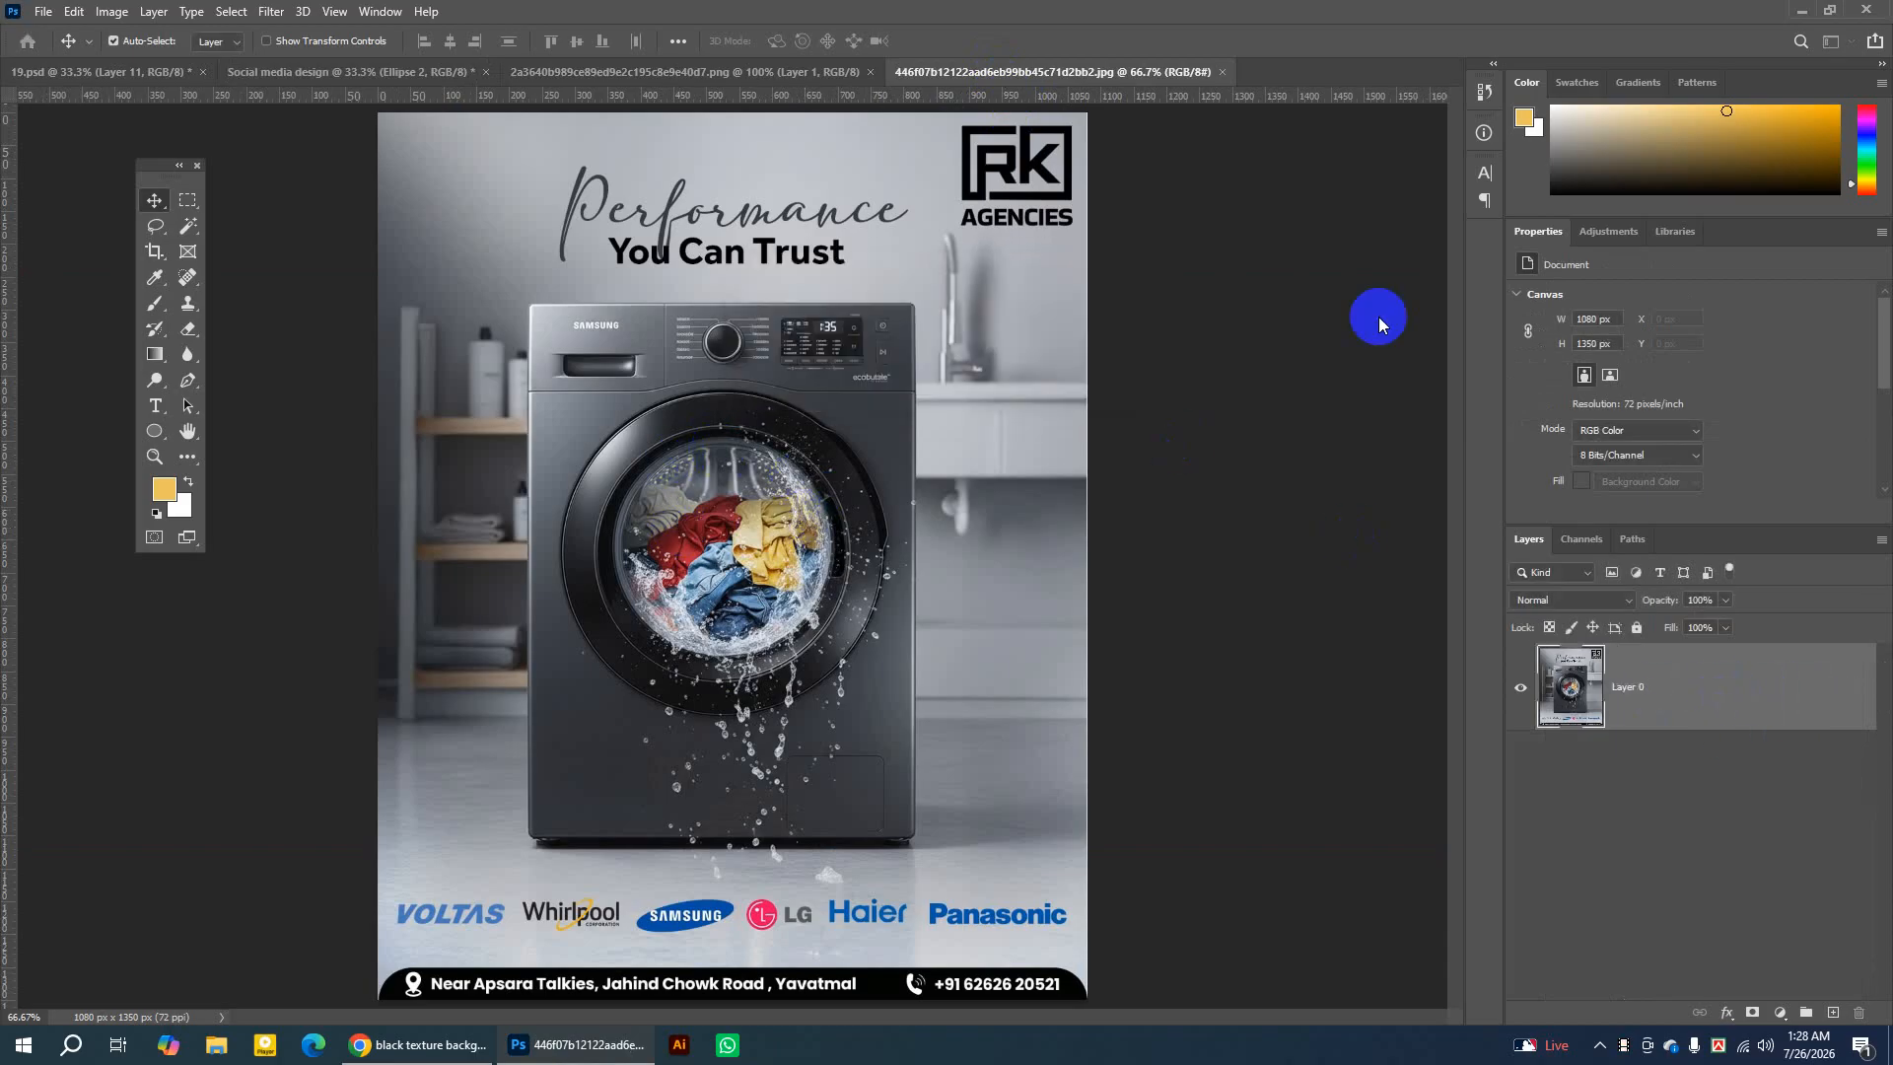
Select the clothes-filled drum of the washing machine with a circular marquee about 292 px in diameter and copy it.
left_click_drag(187, 200, 256, 225)
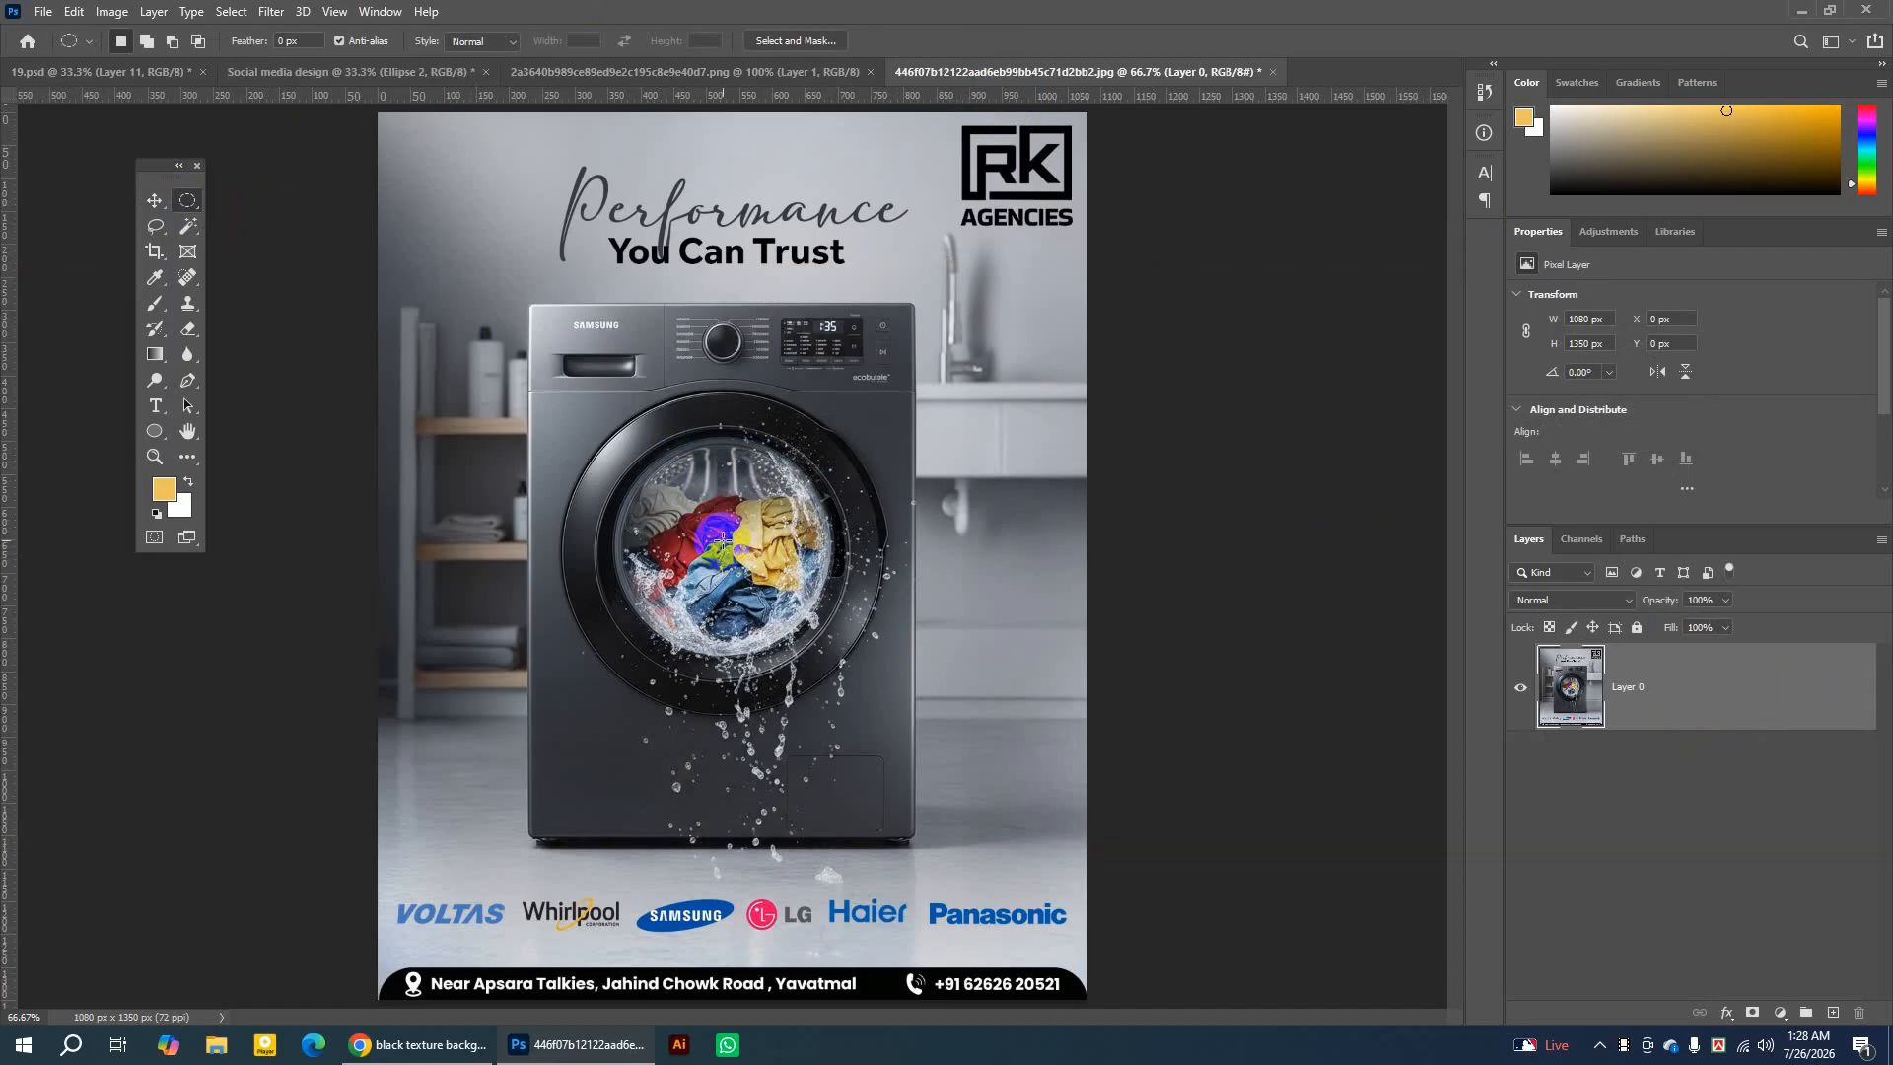
left_click_drag(723, 540, 823, 676)
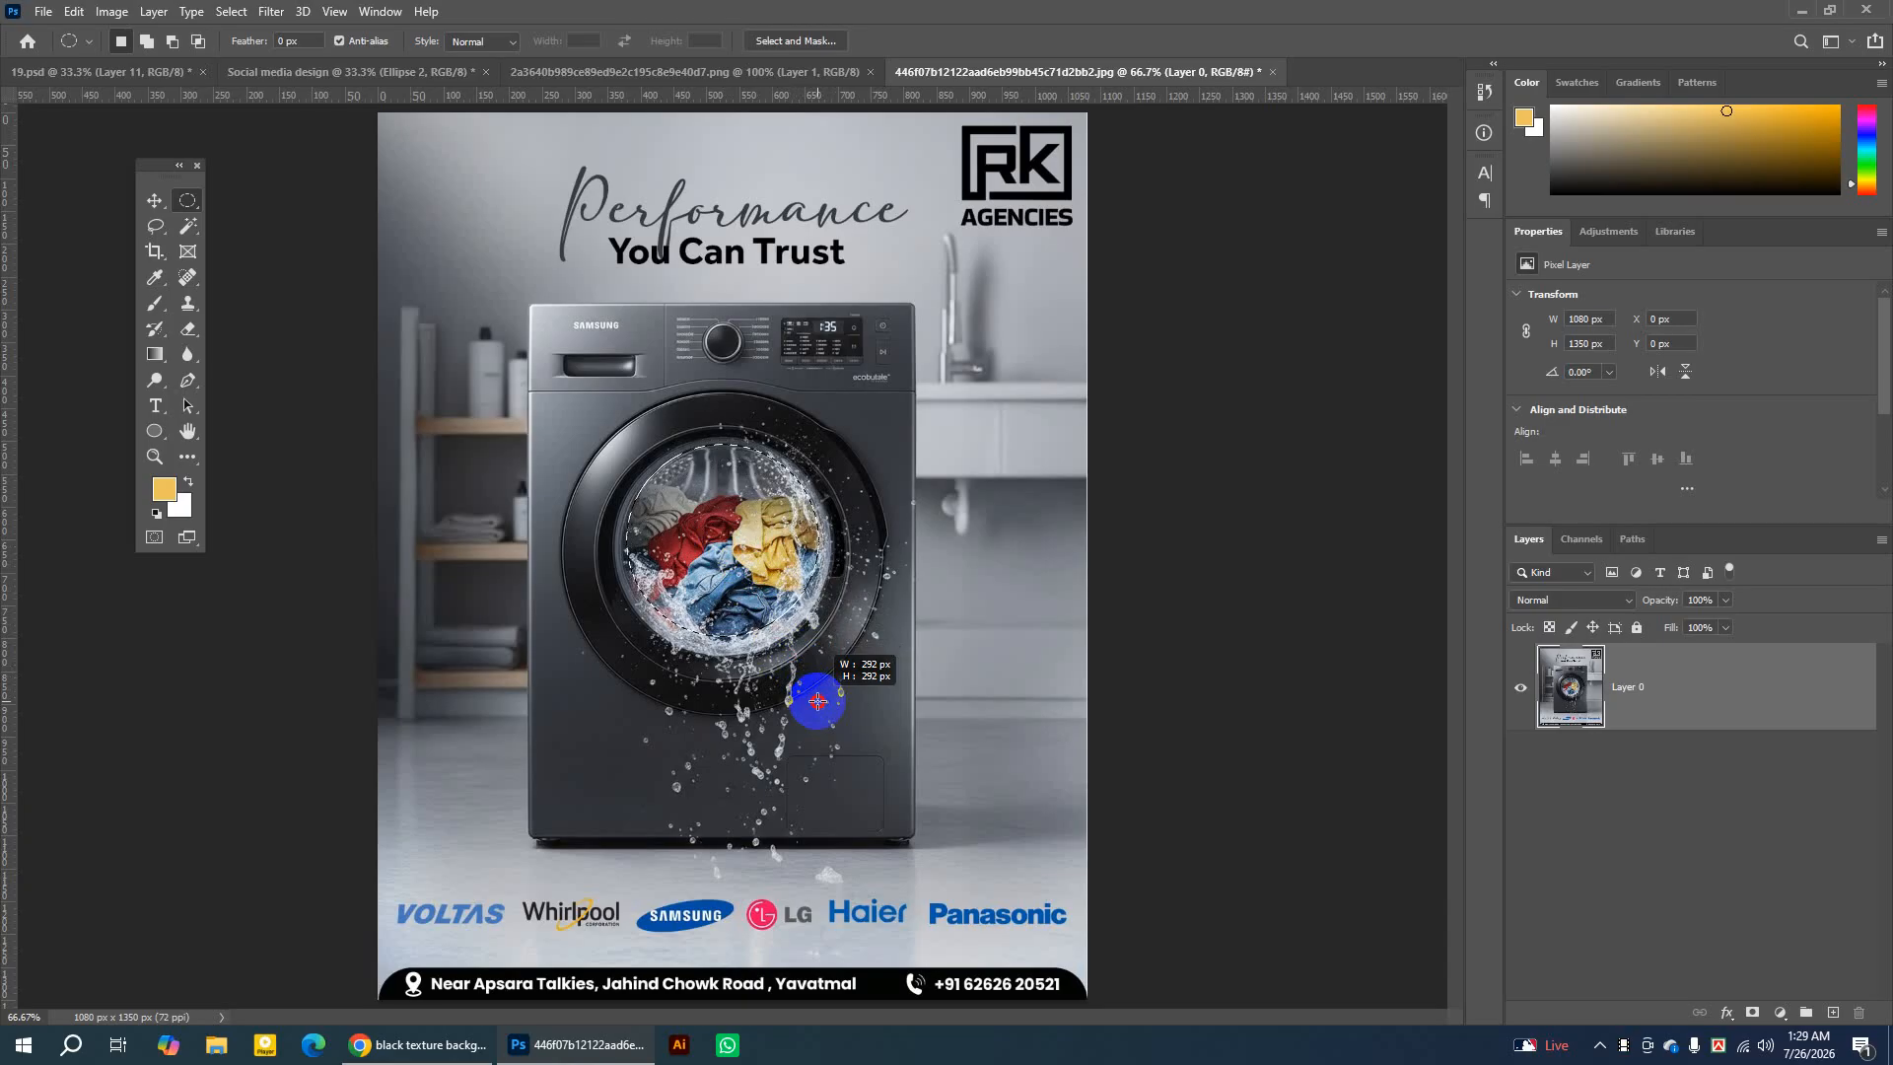
left_click_drag(817, 701, 822, 707)
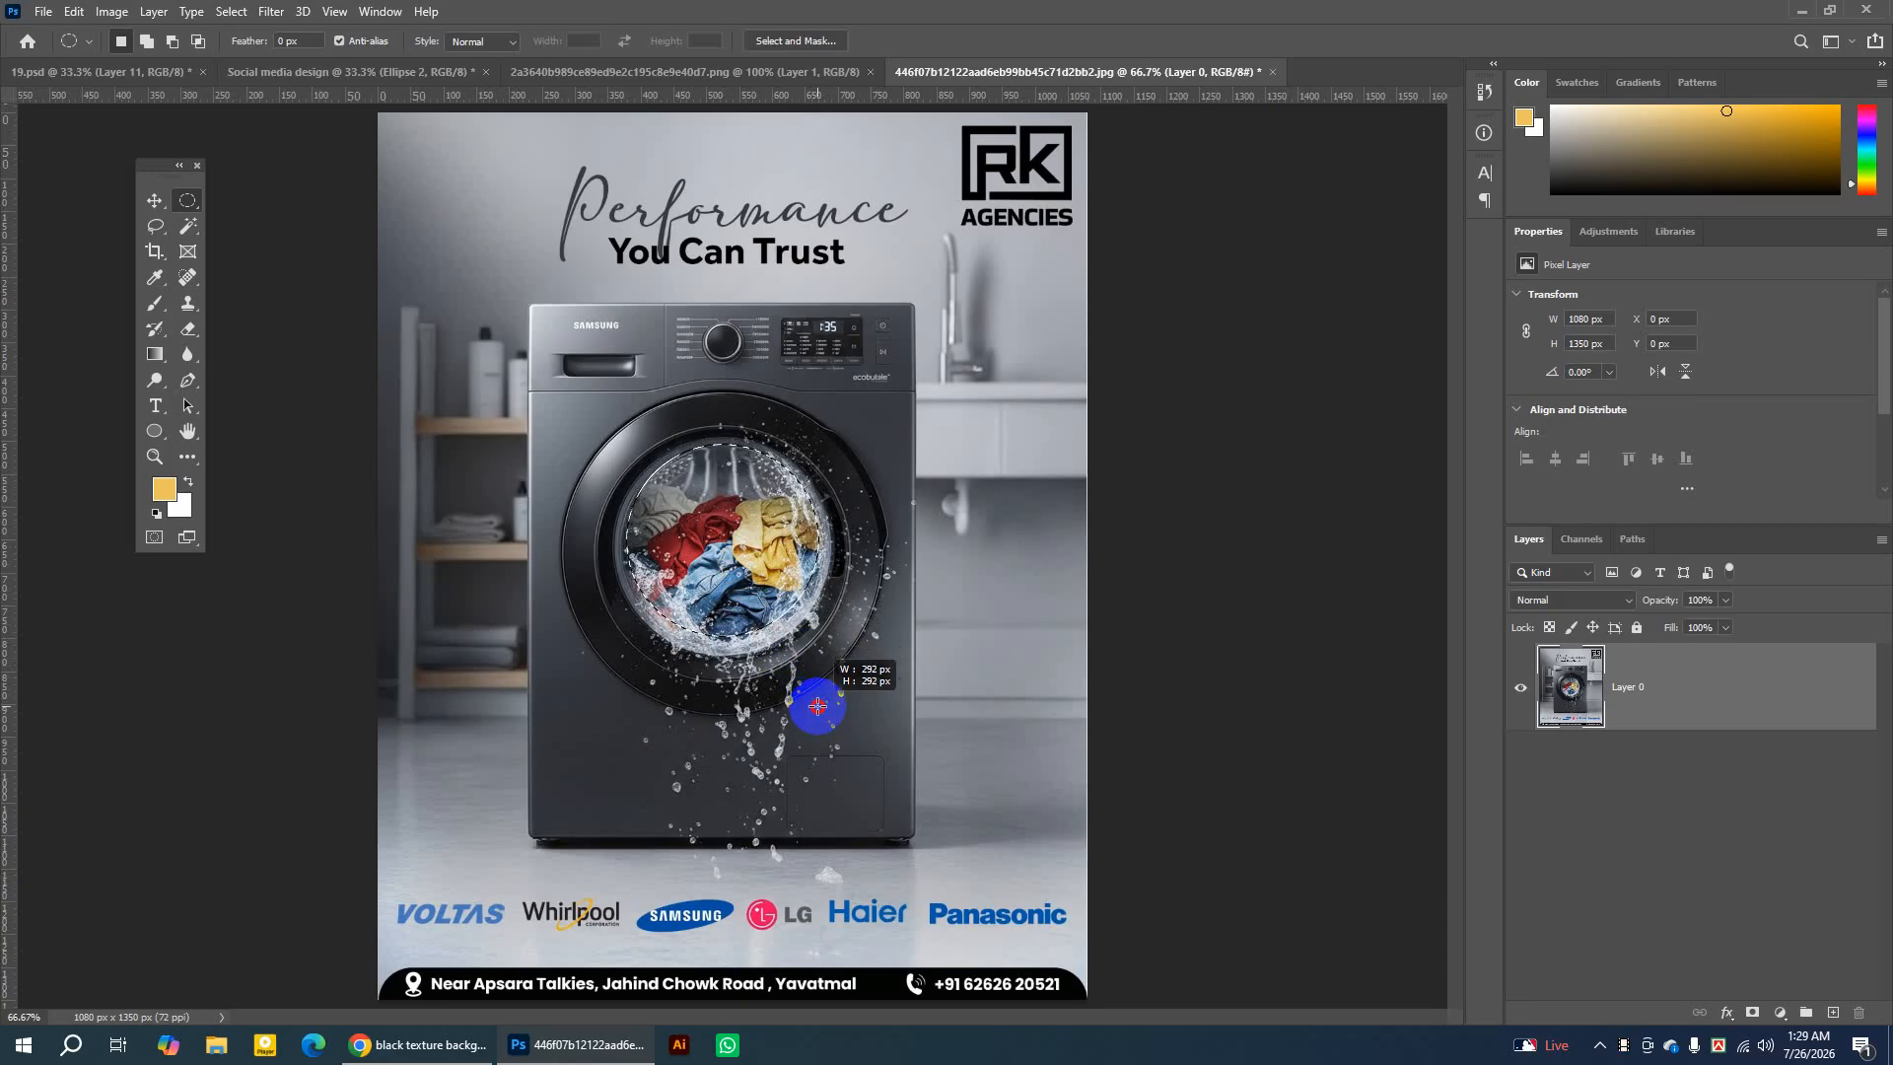
left_click_drag(817, 706, 818, 706)
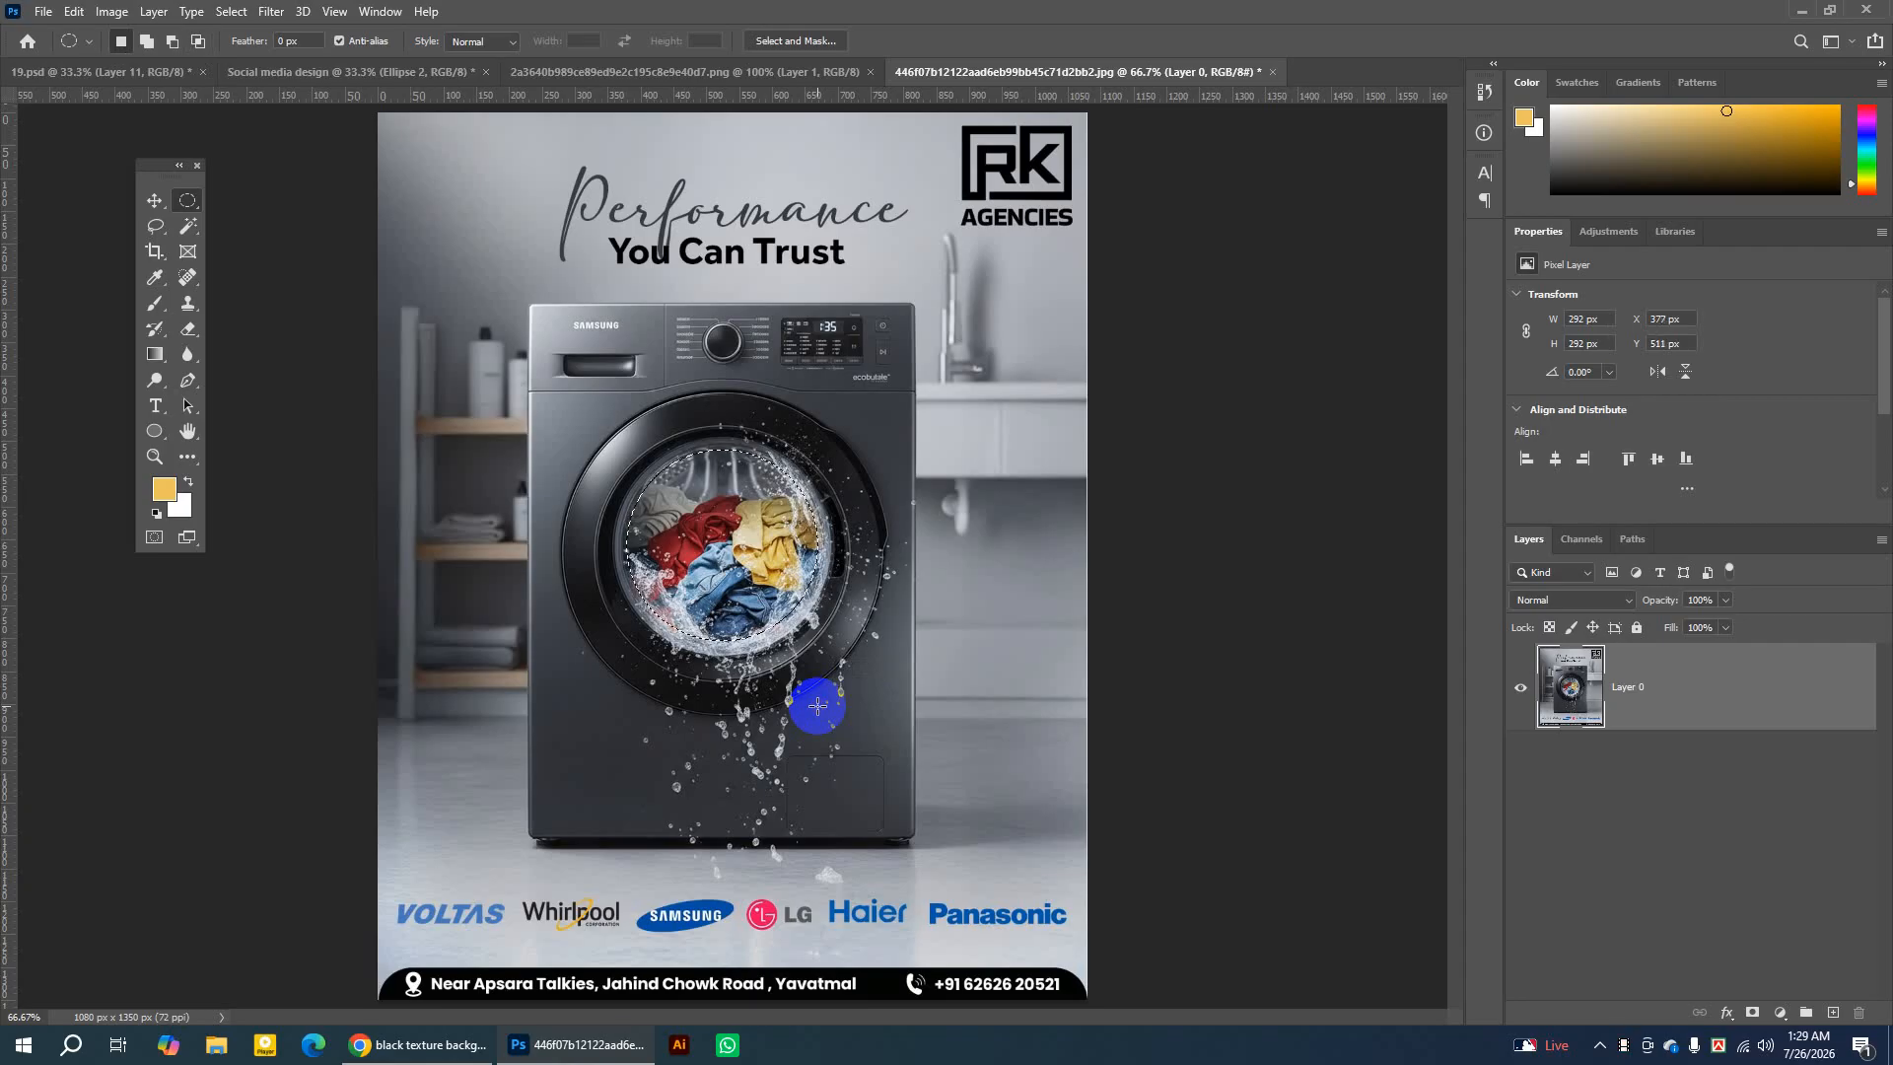
left_click(74, 12)
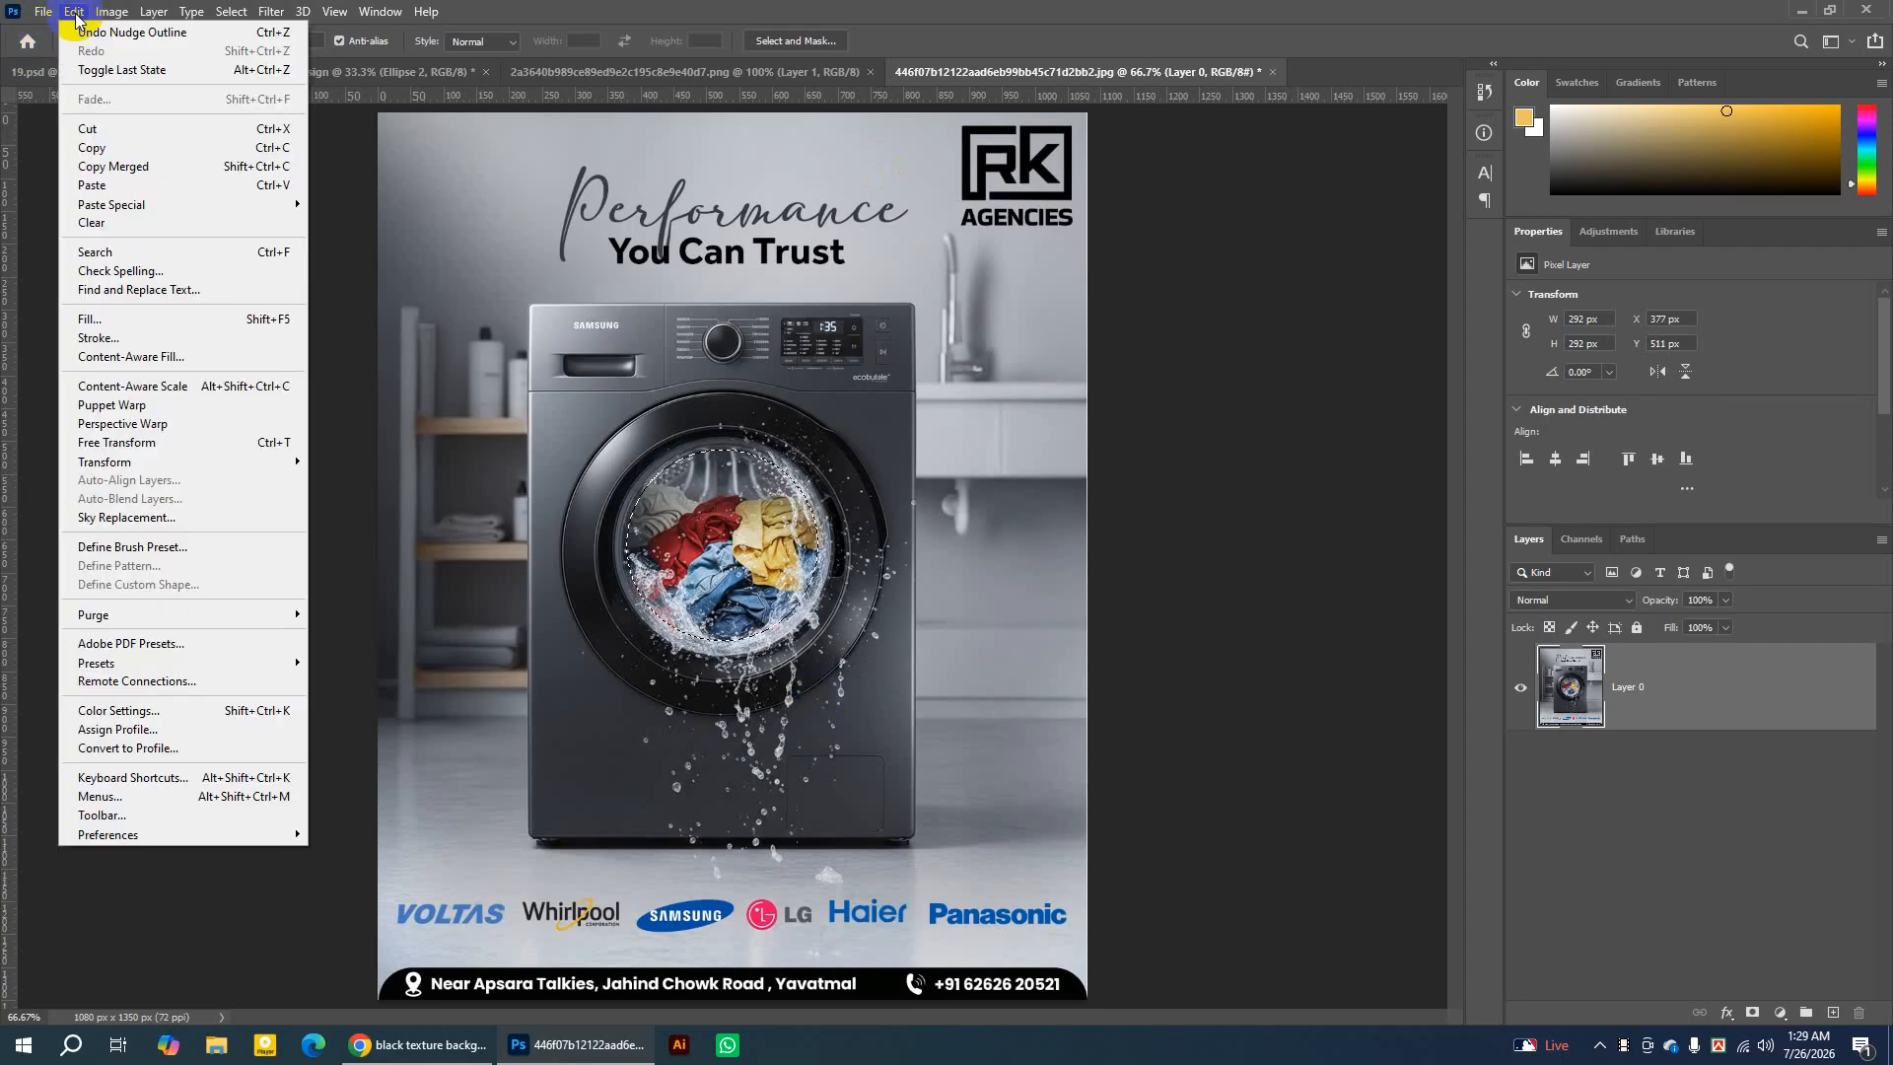
left_click(99, 148)
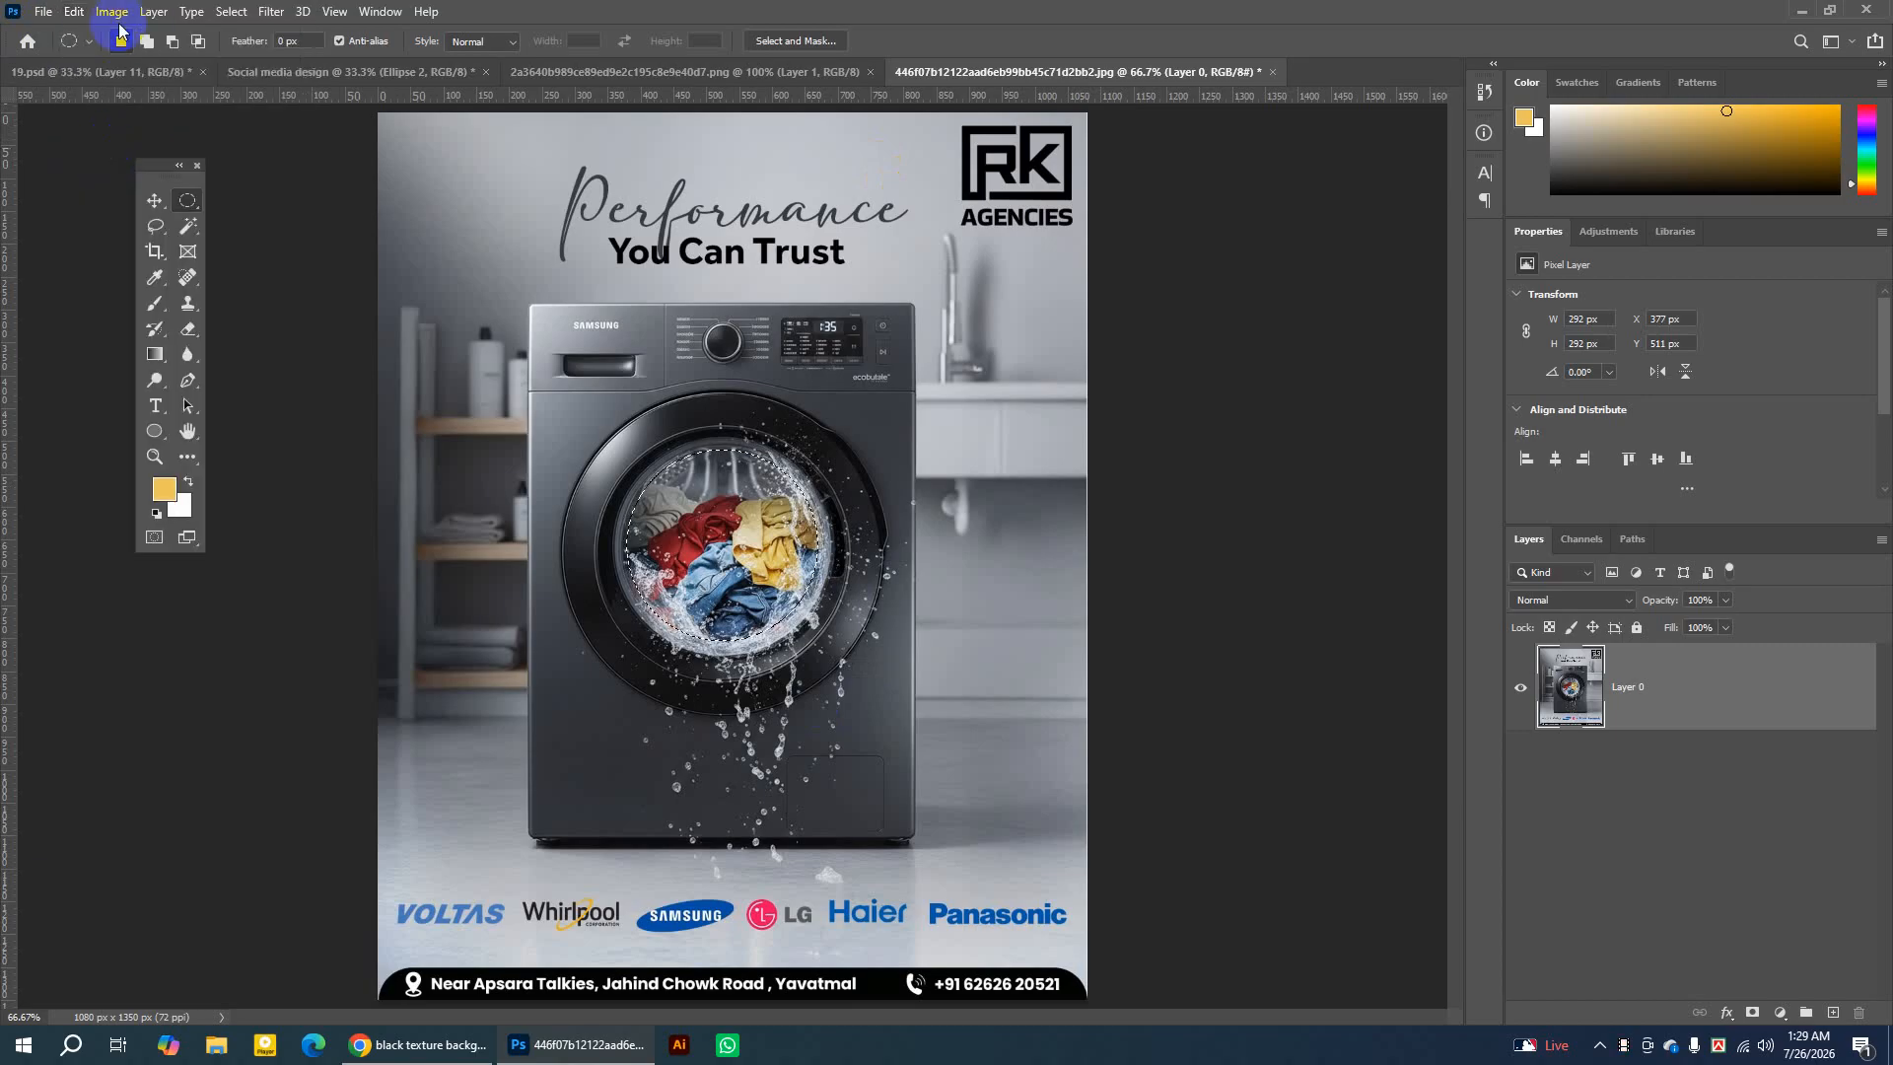
left_click(74, 12)
left_click(96, 150)
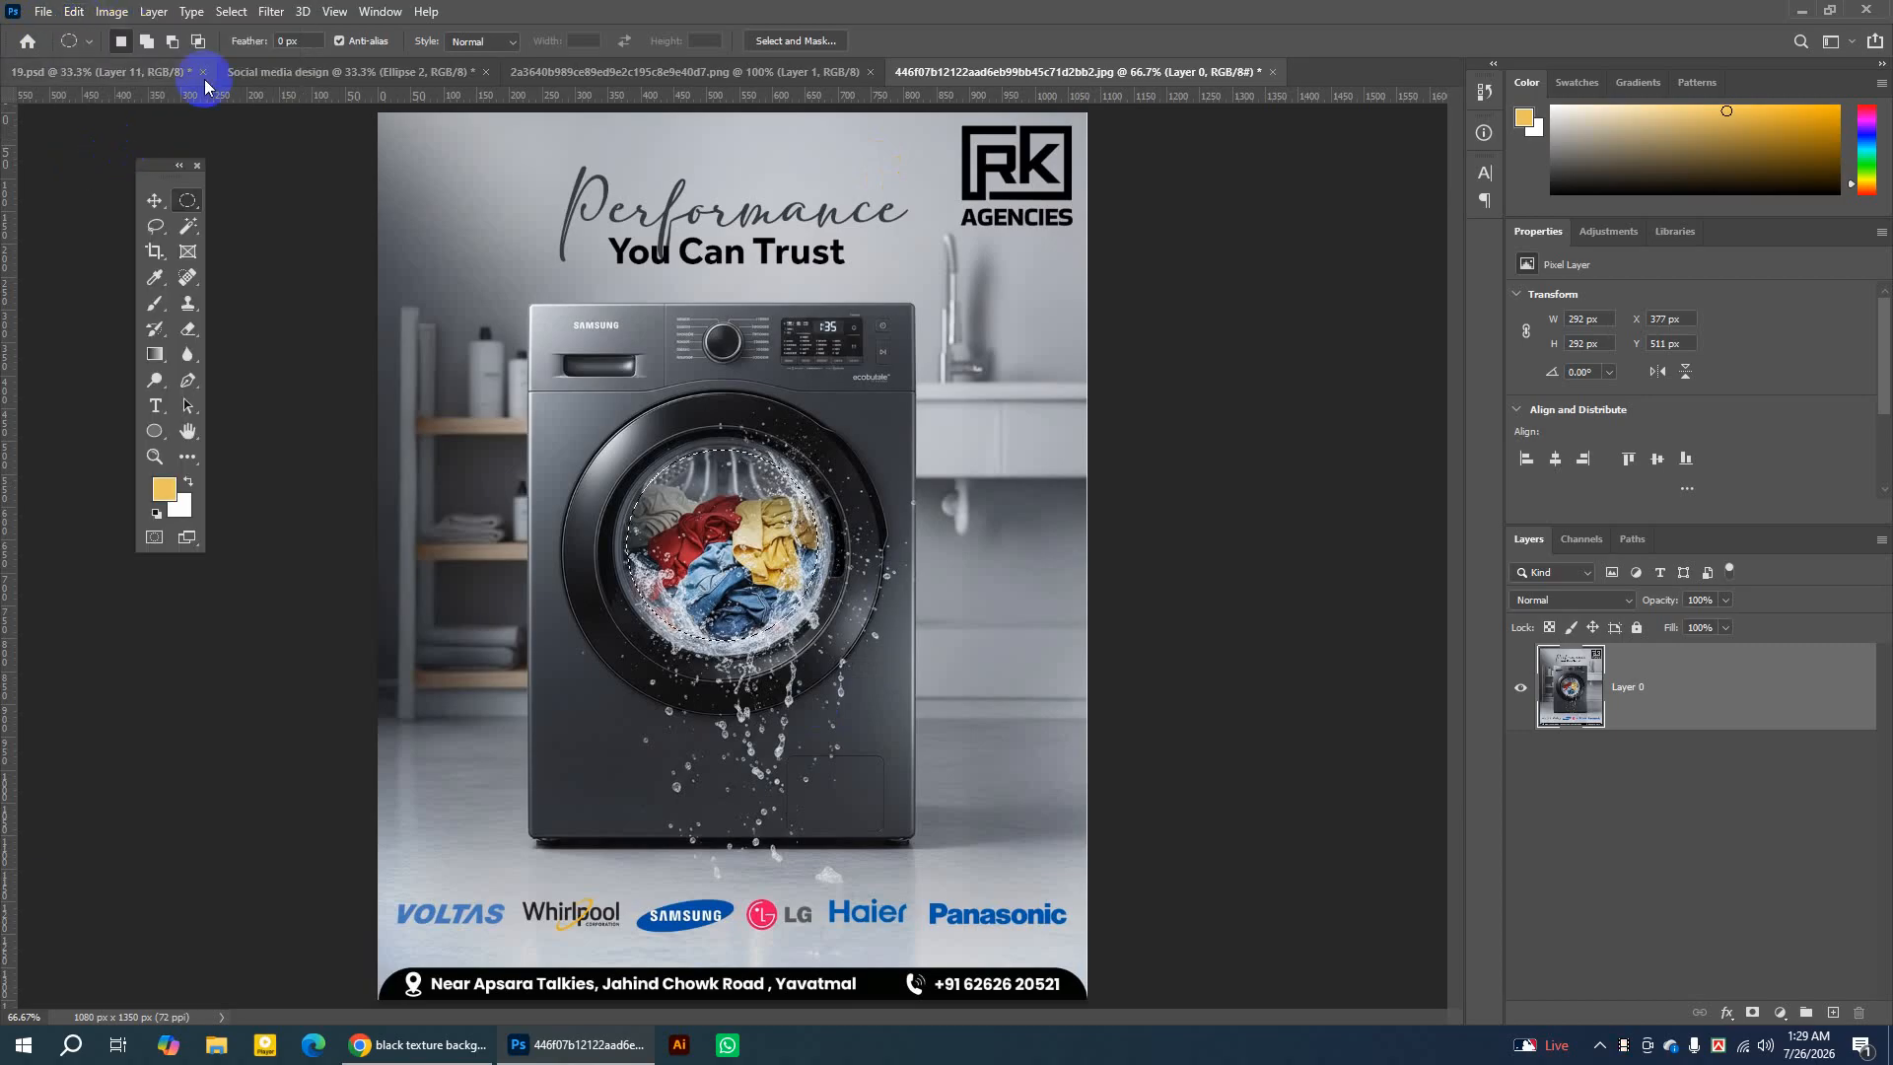
Paste the copied drum into the Social media design document and place it over the washing machine's door glass at about X 890, Y 1252 px.
left_click(154, 71)
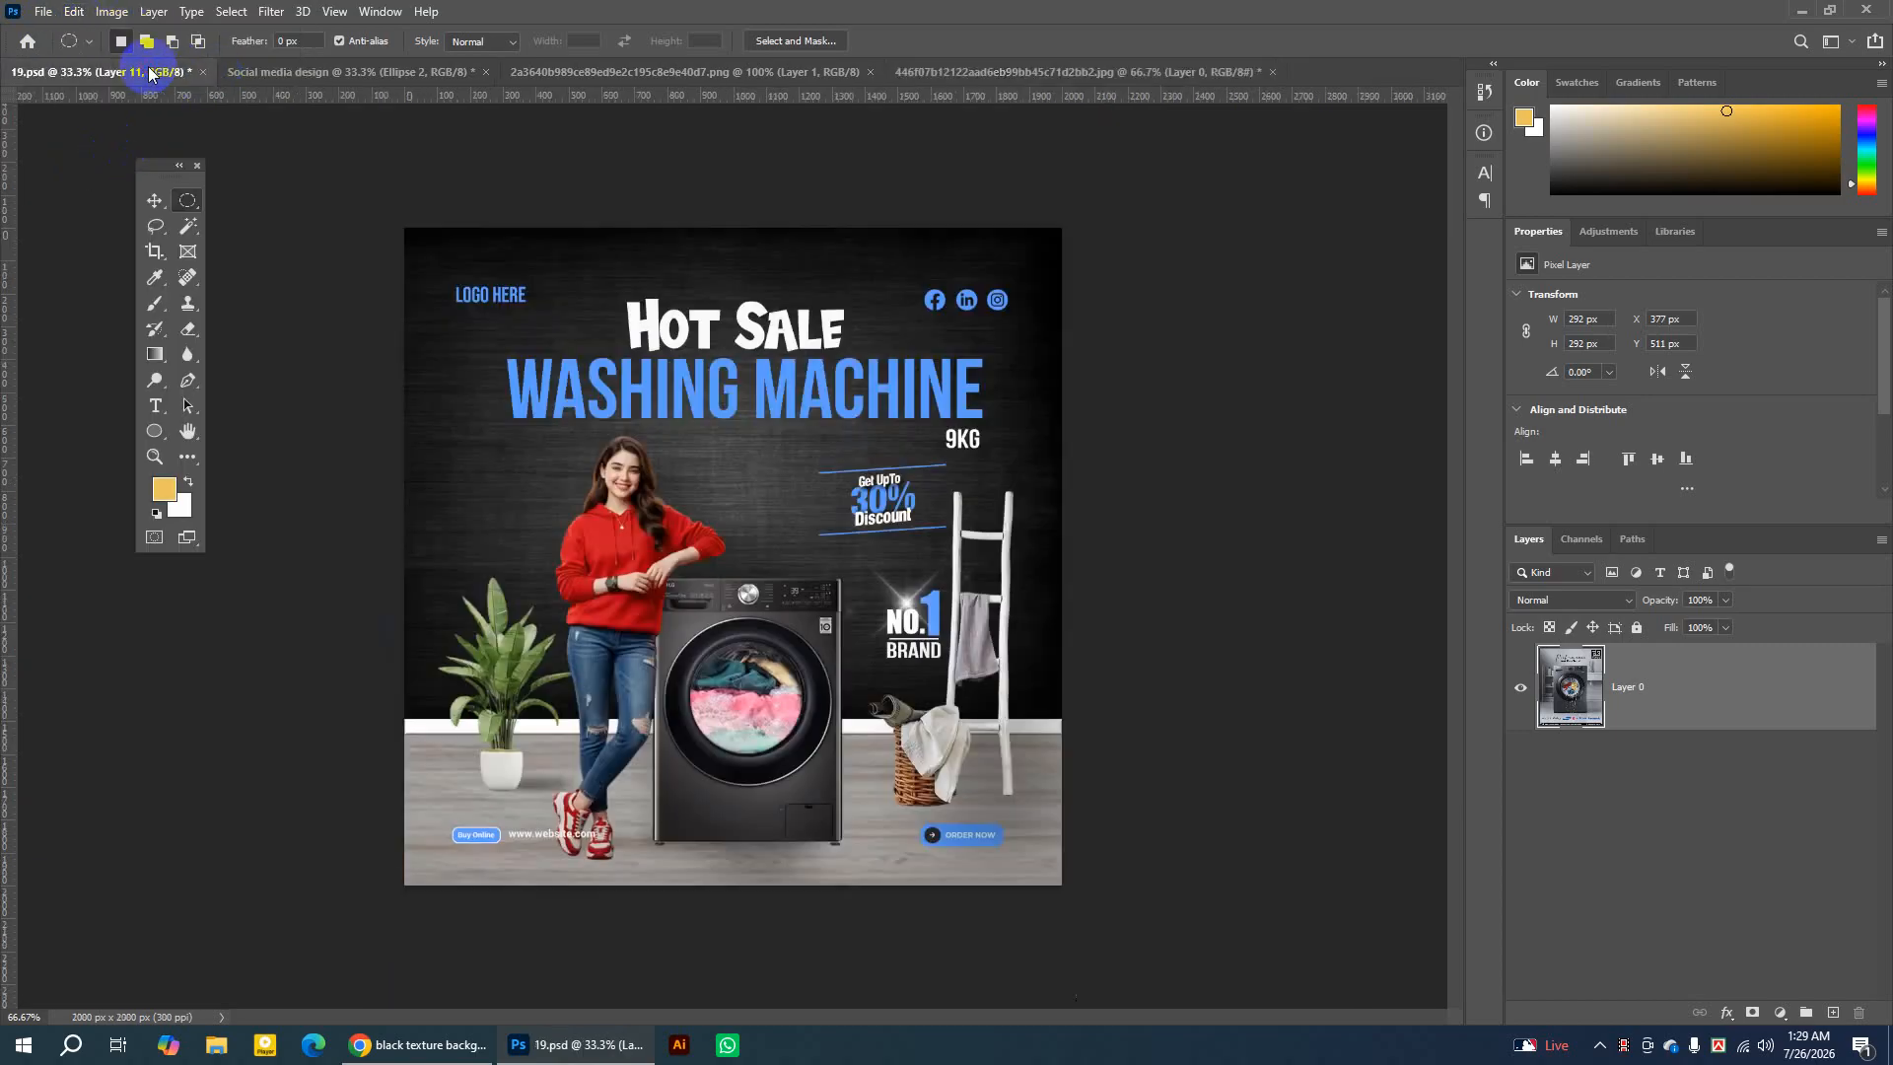
left_click(256, 71)
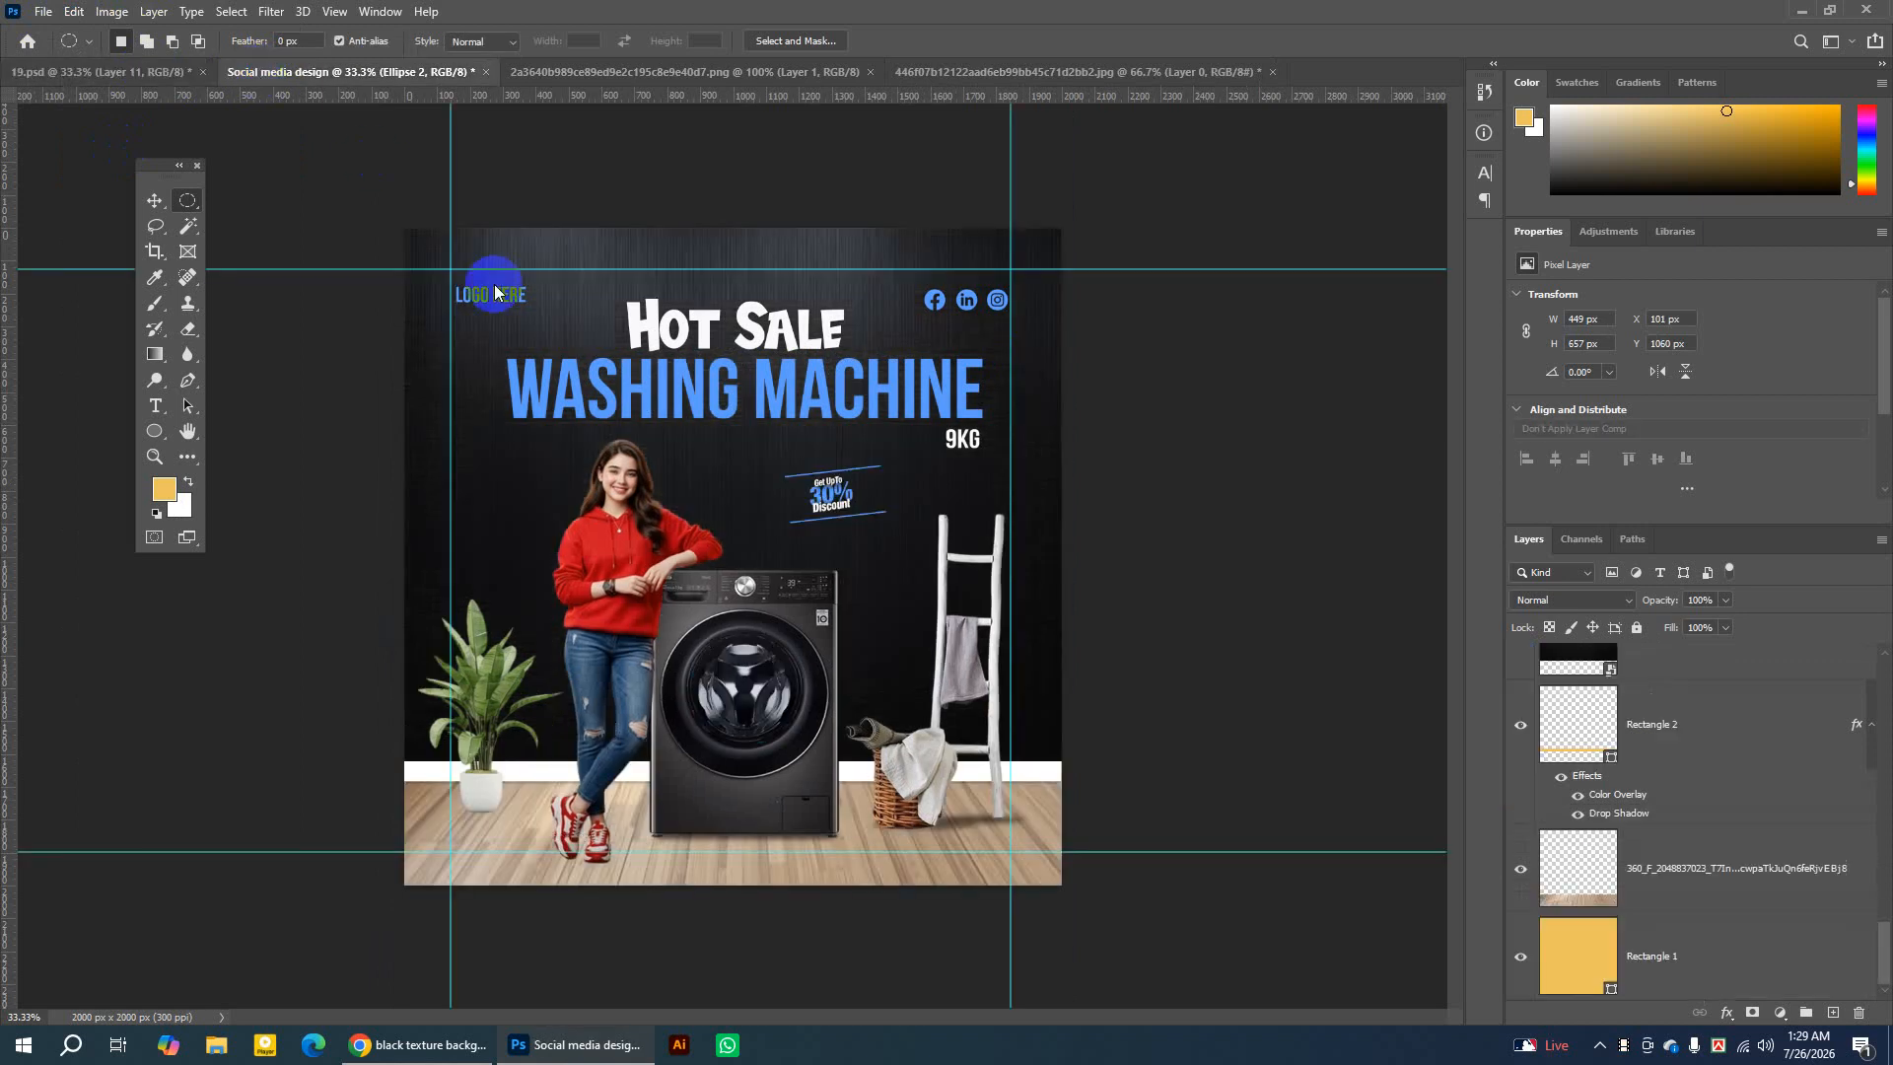
left_click(79, 12)
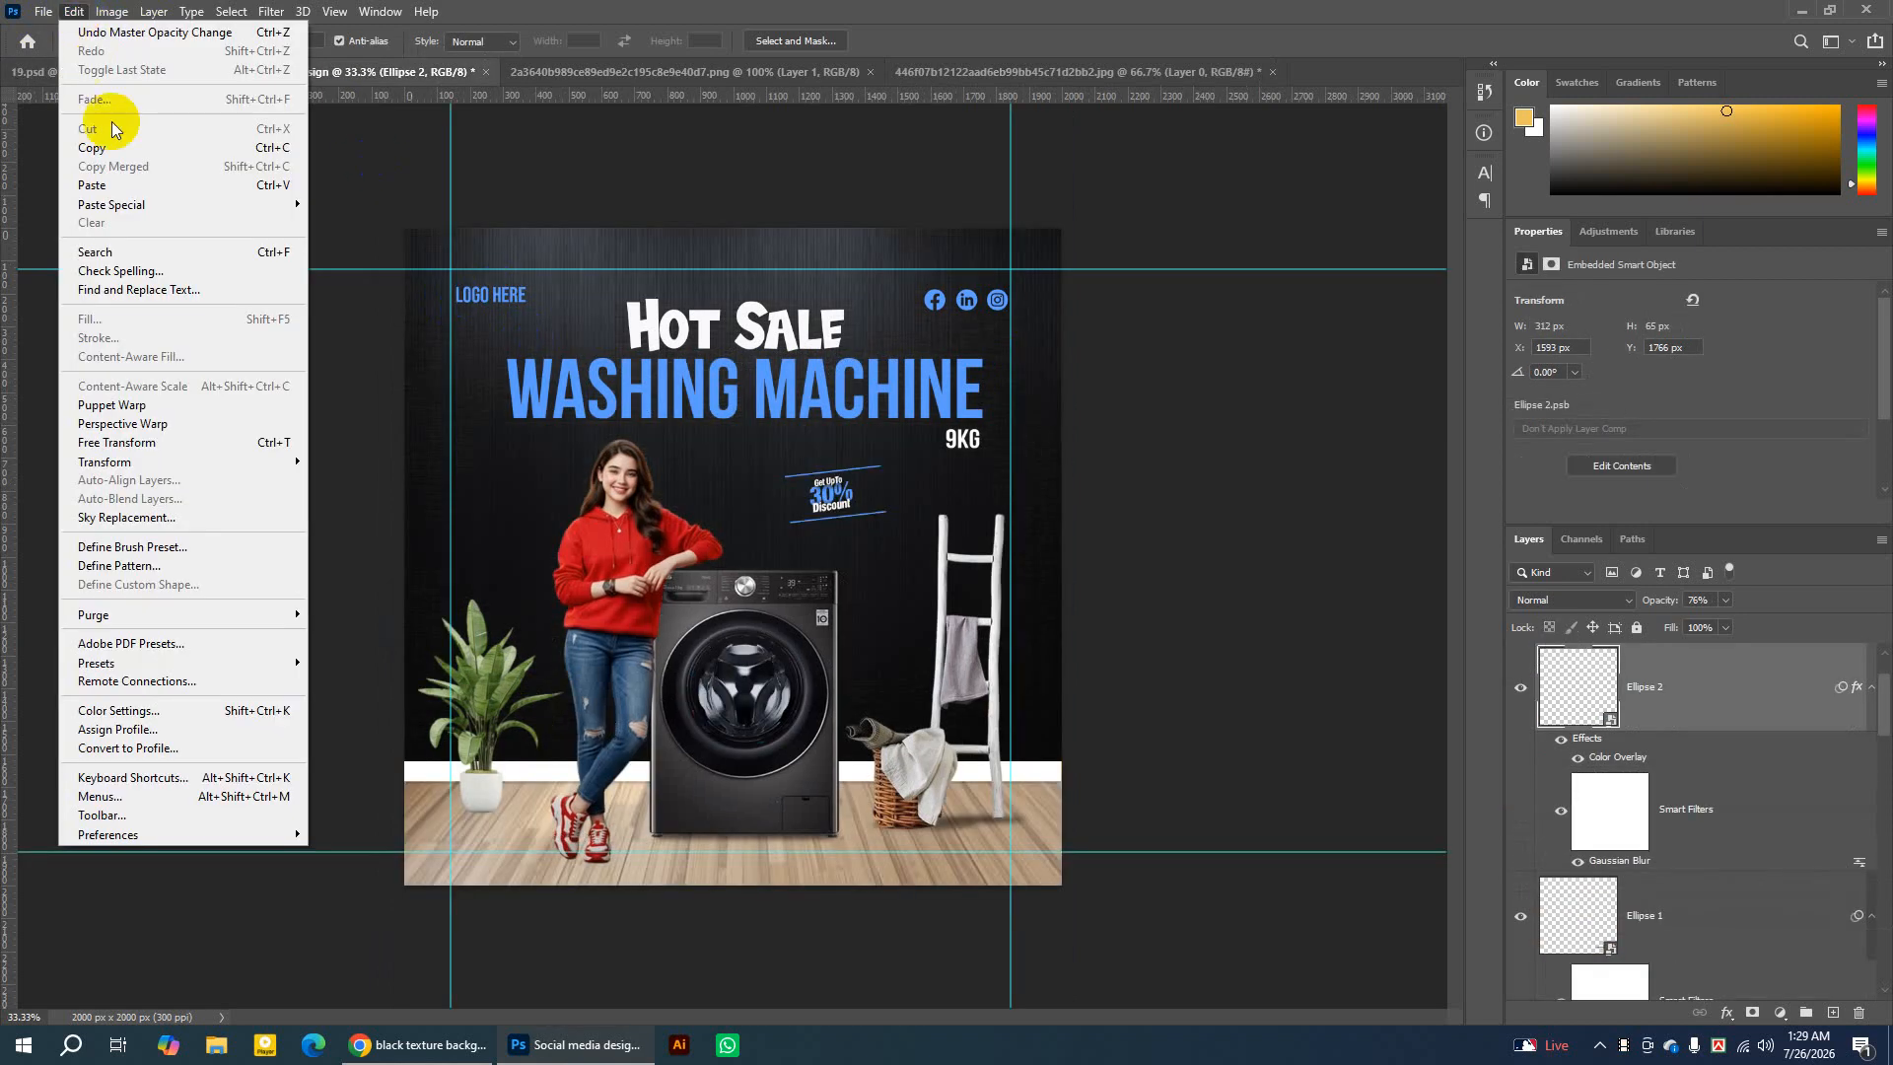
left_click(105, 184)
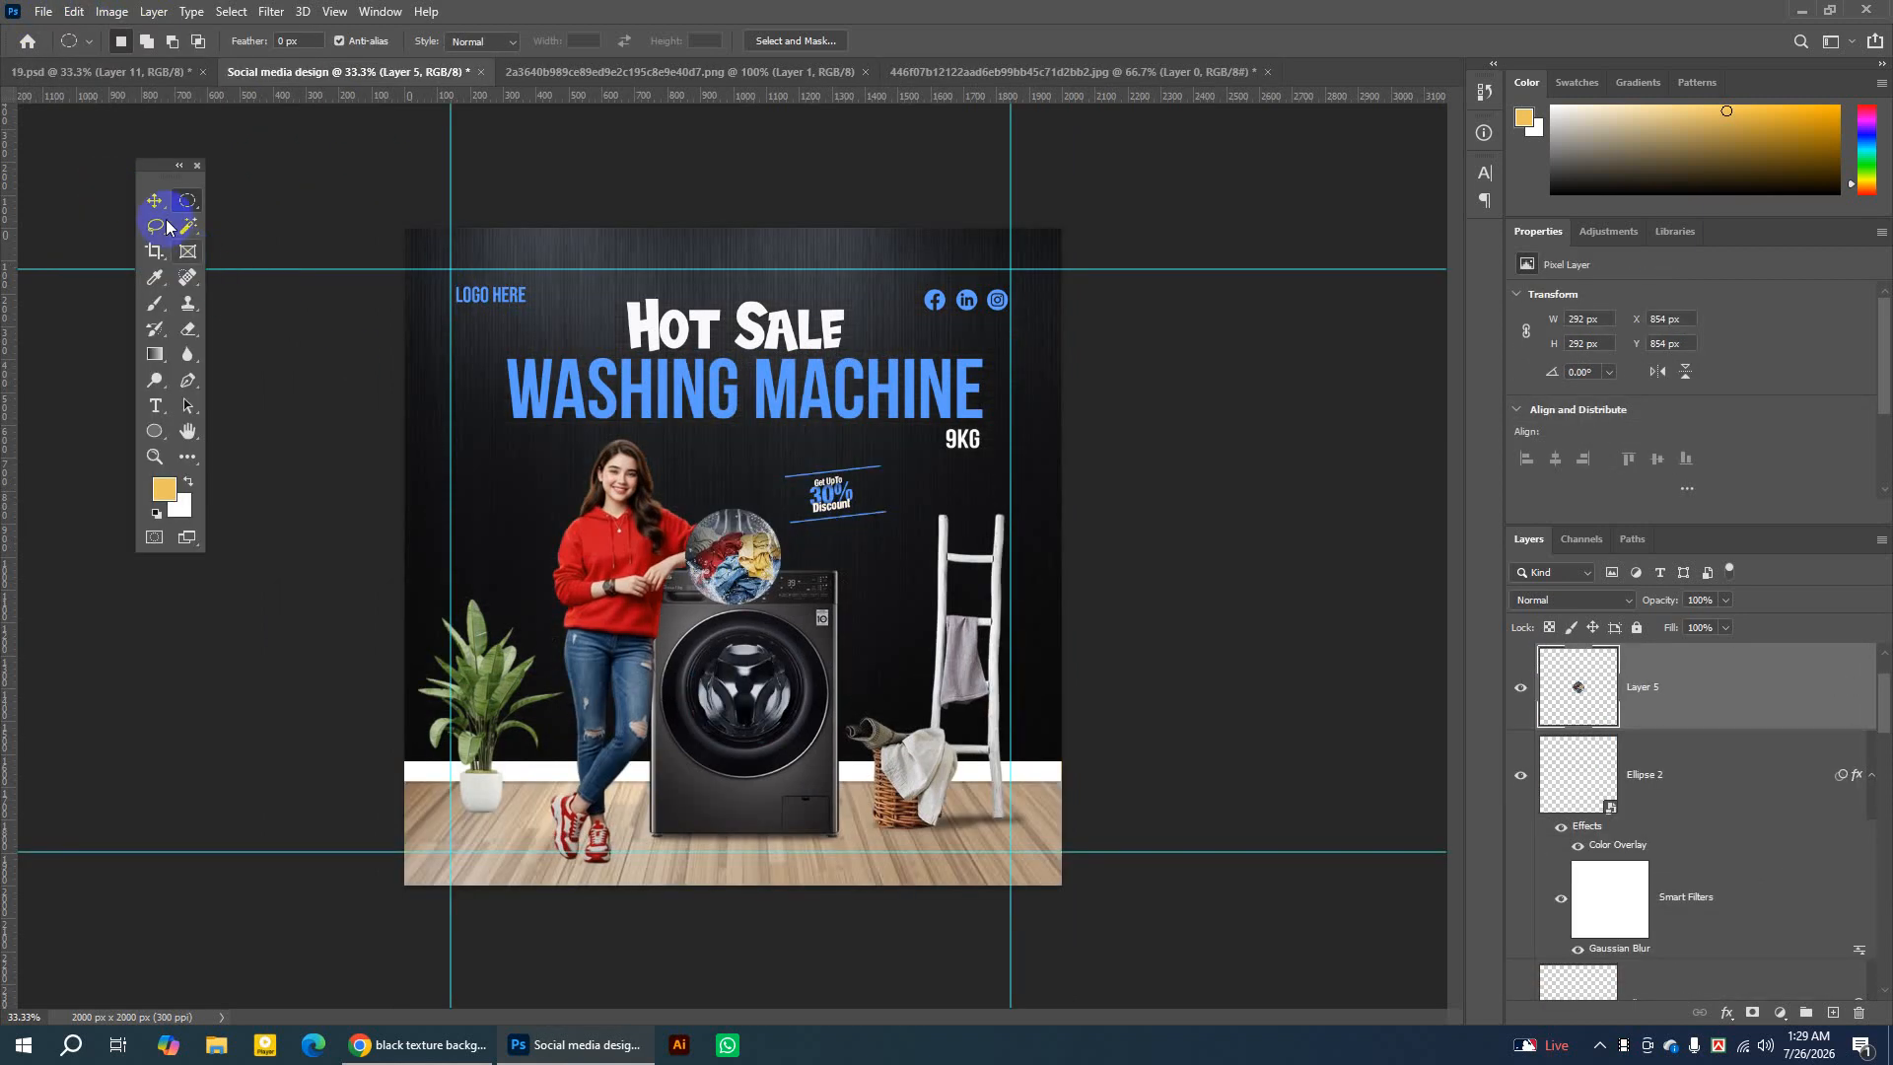
left_click(156, 200)
left_click_drag(757, 552, 770, 690)
key("Down")
key("Down")
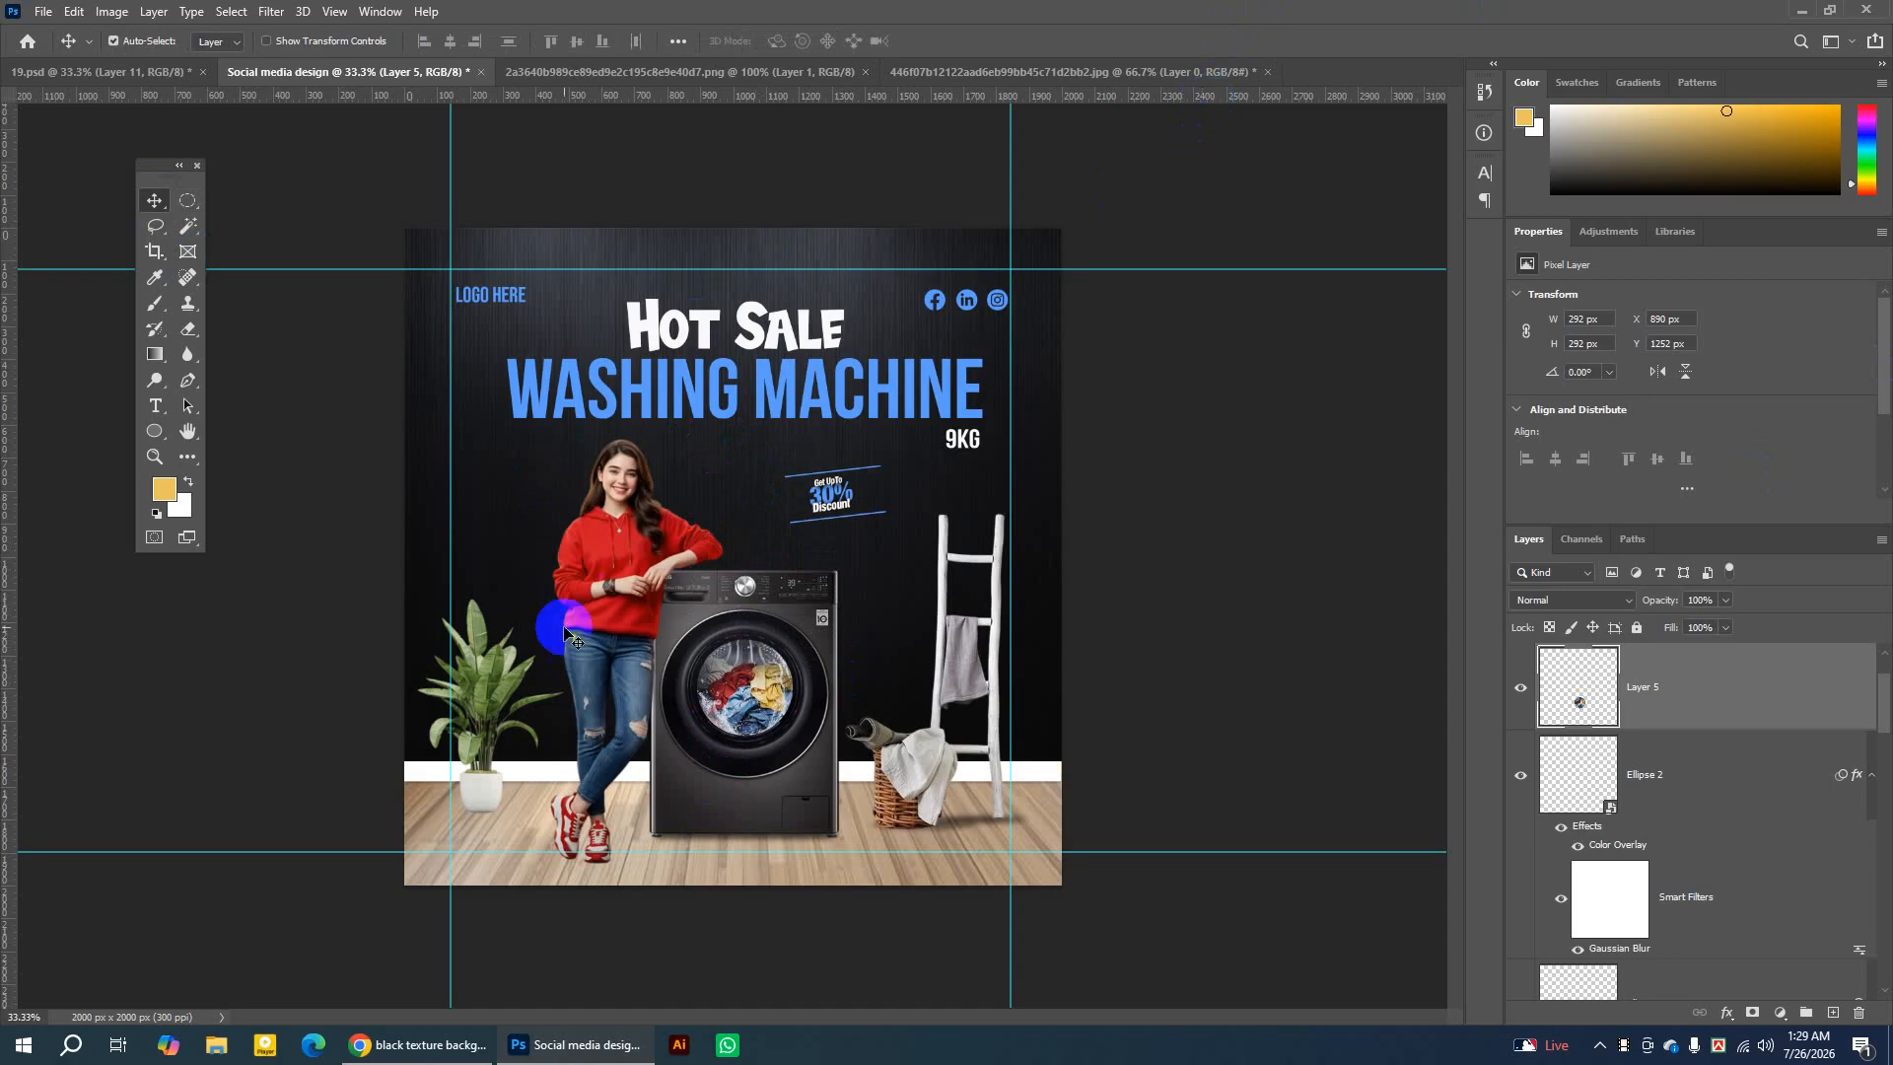
Duplicate the ladder's shadow layer Ellipse 2 and move the copy beside the plant pot's base at about X 153, Y 1744 px.
left_click(476, 797)
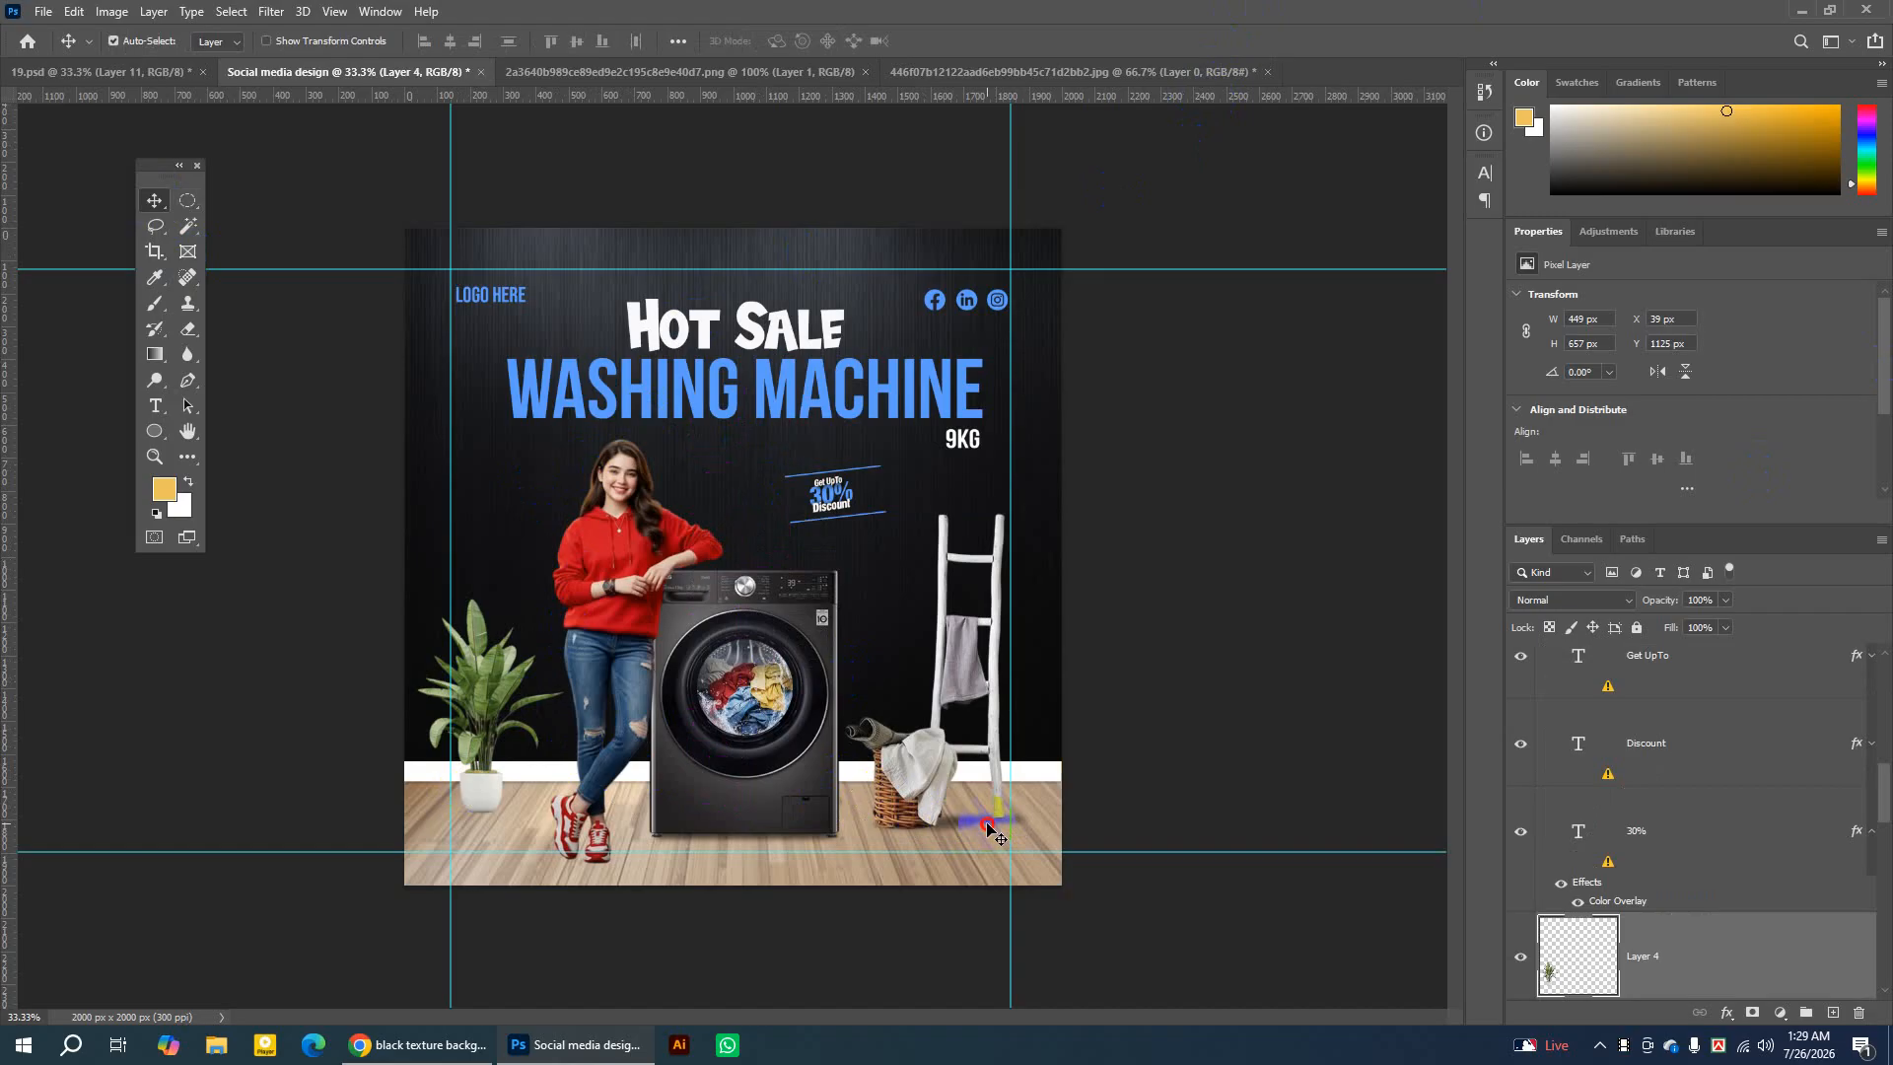
left_click(988, 826)
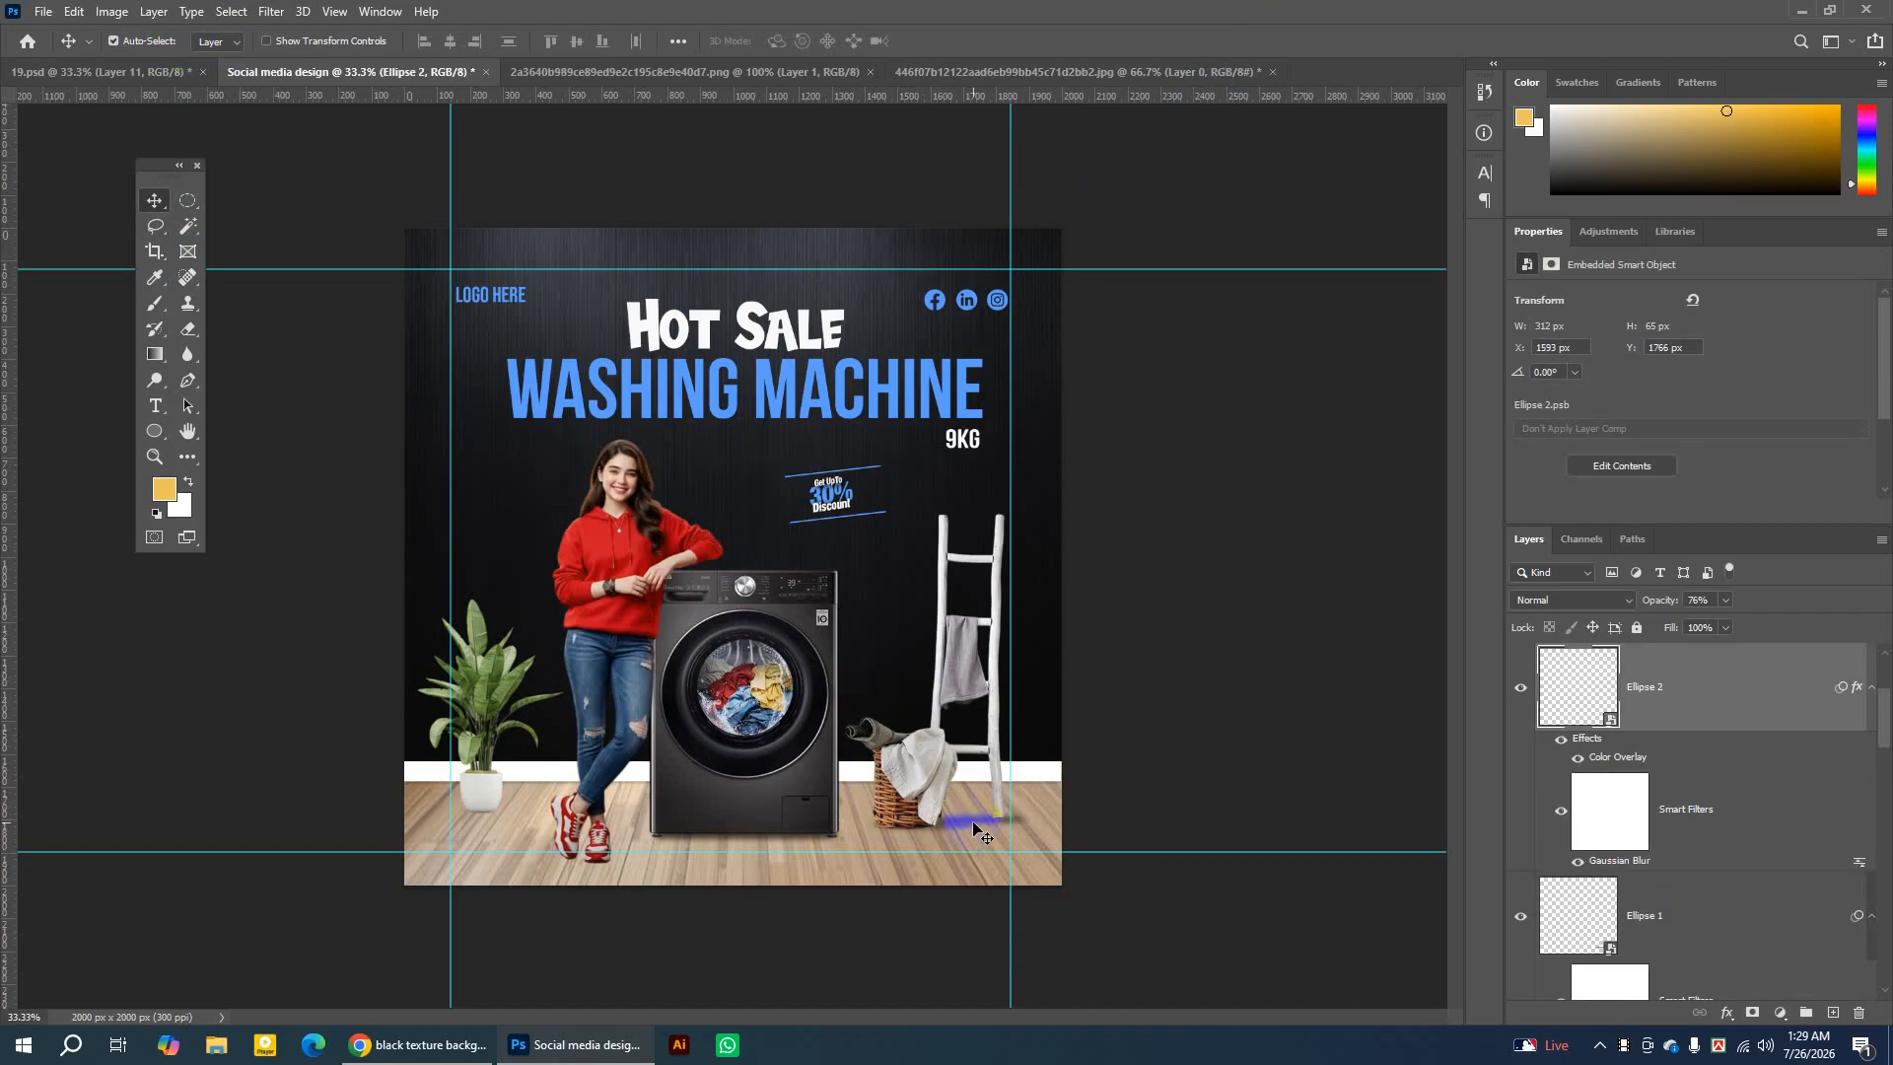
left_click(1520, 688)
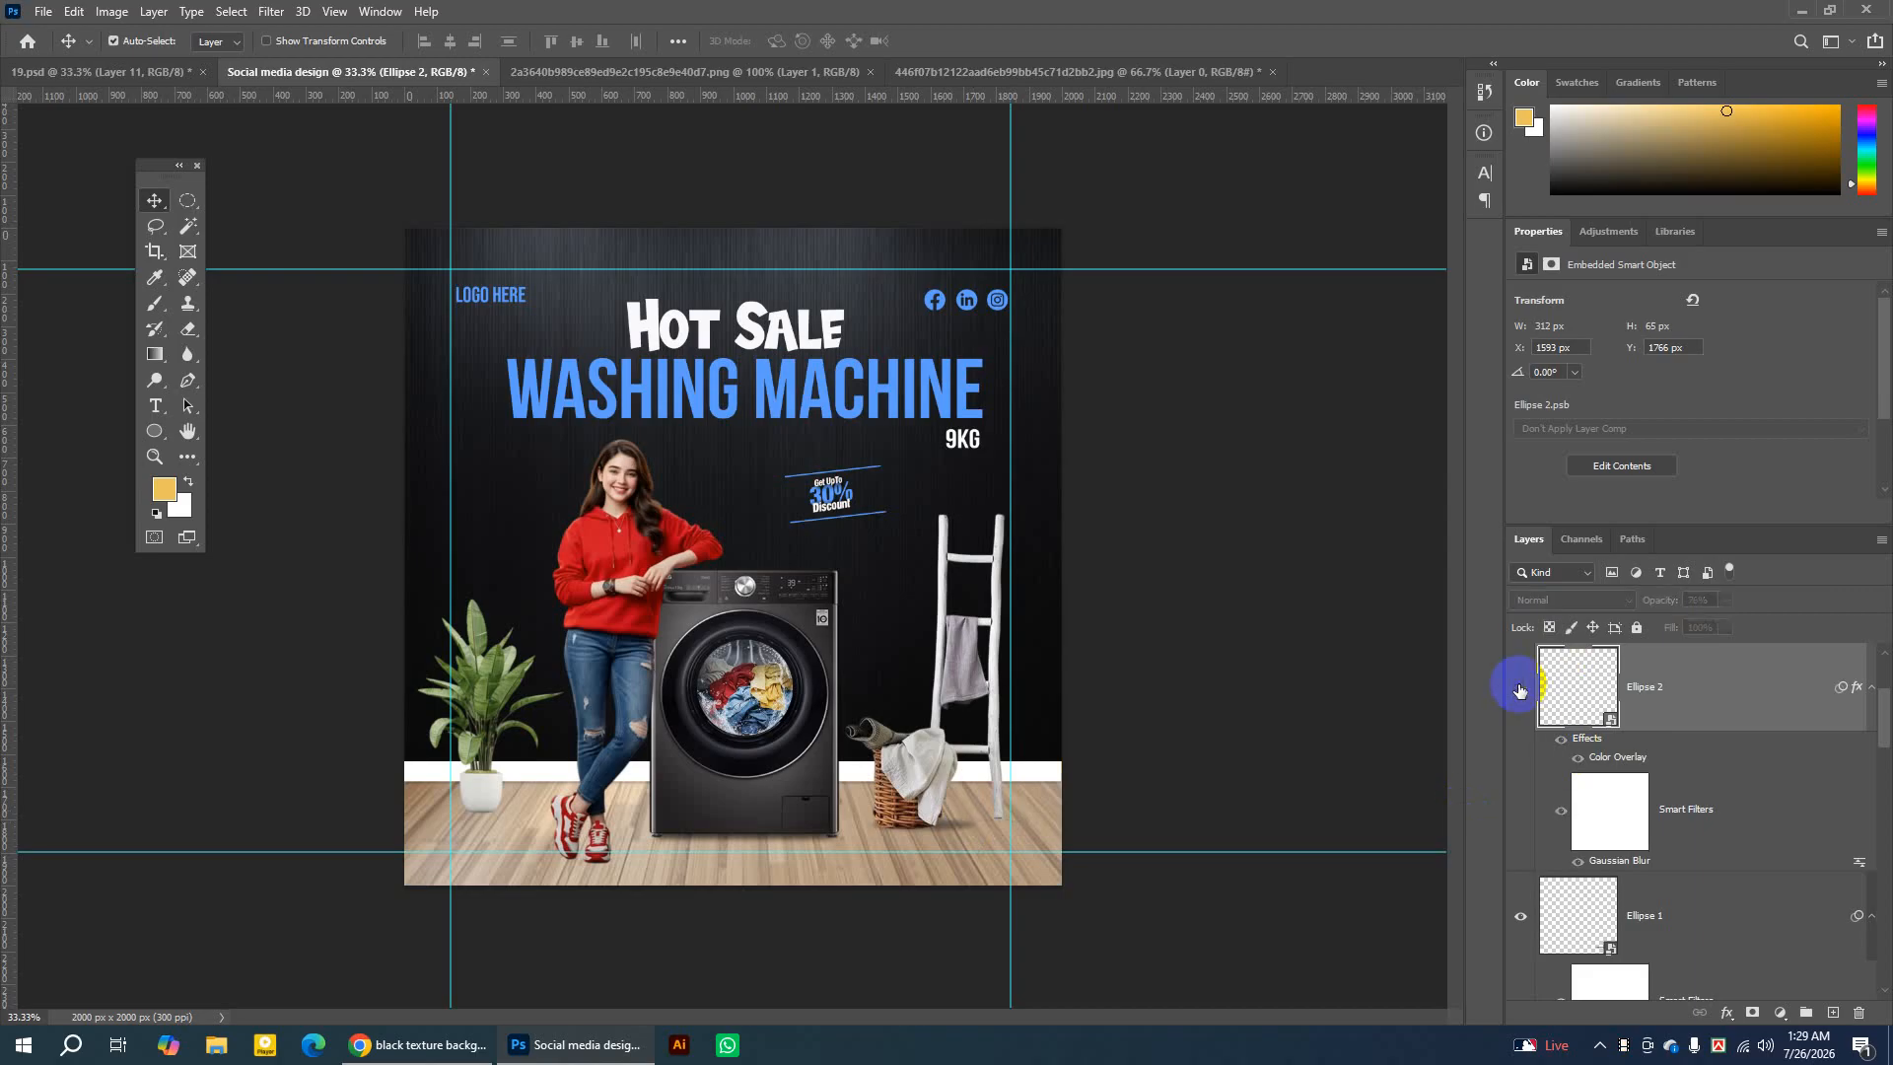
left_click(1519, 689)
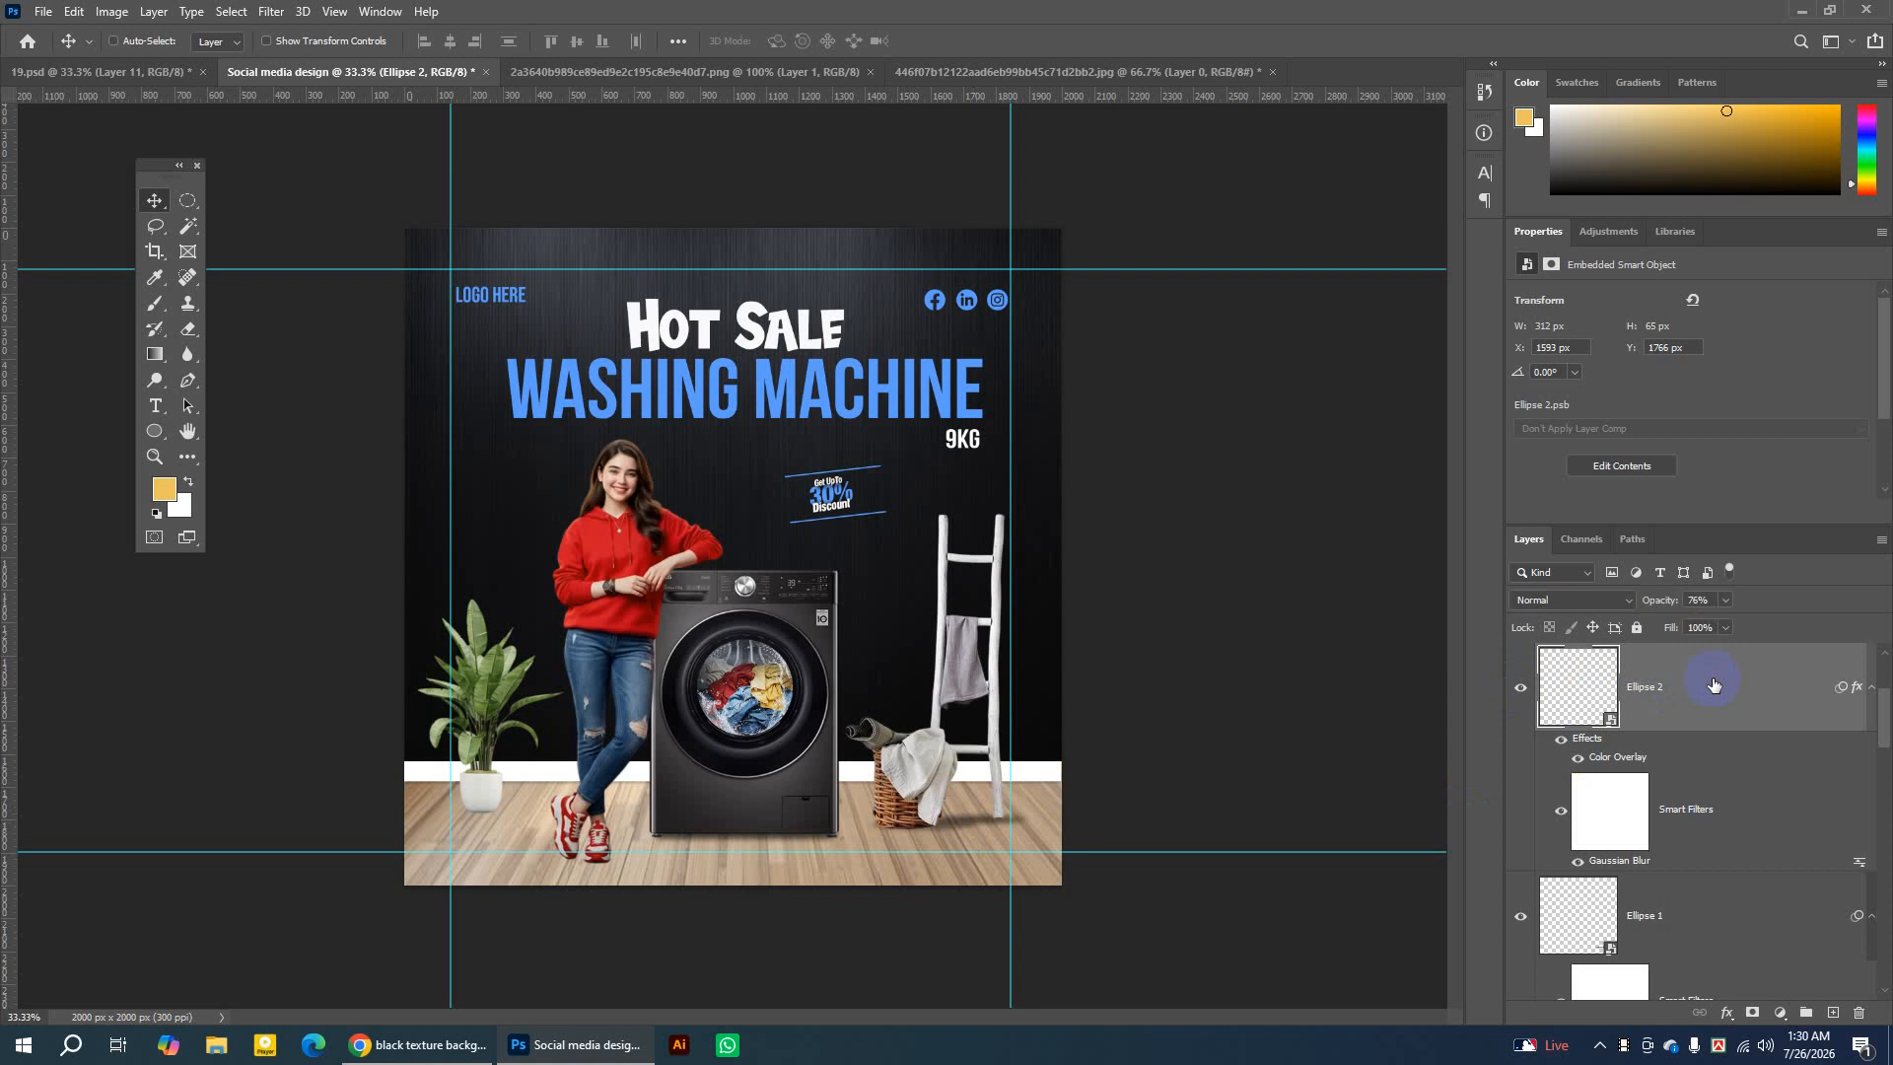
key("ctrl+j")
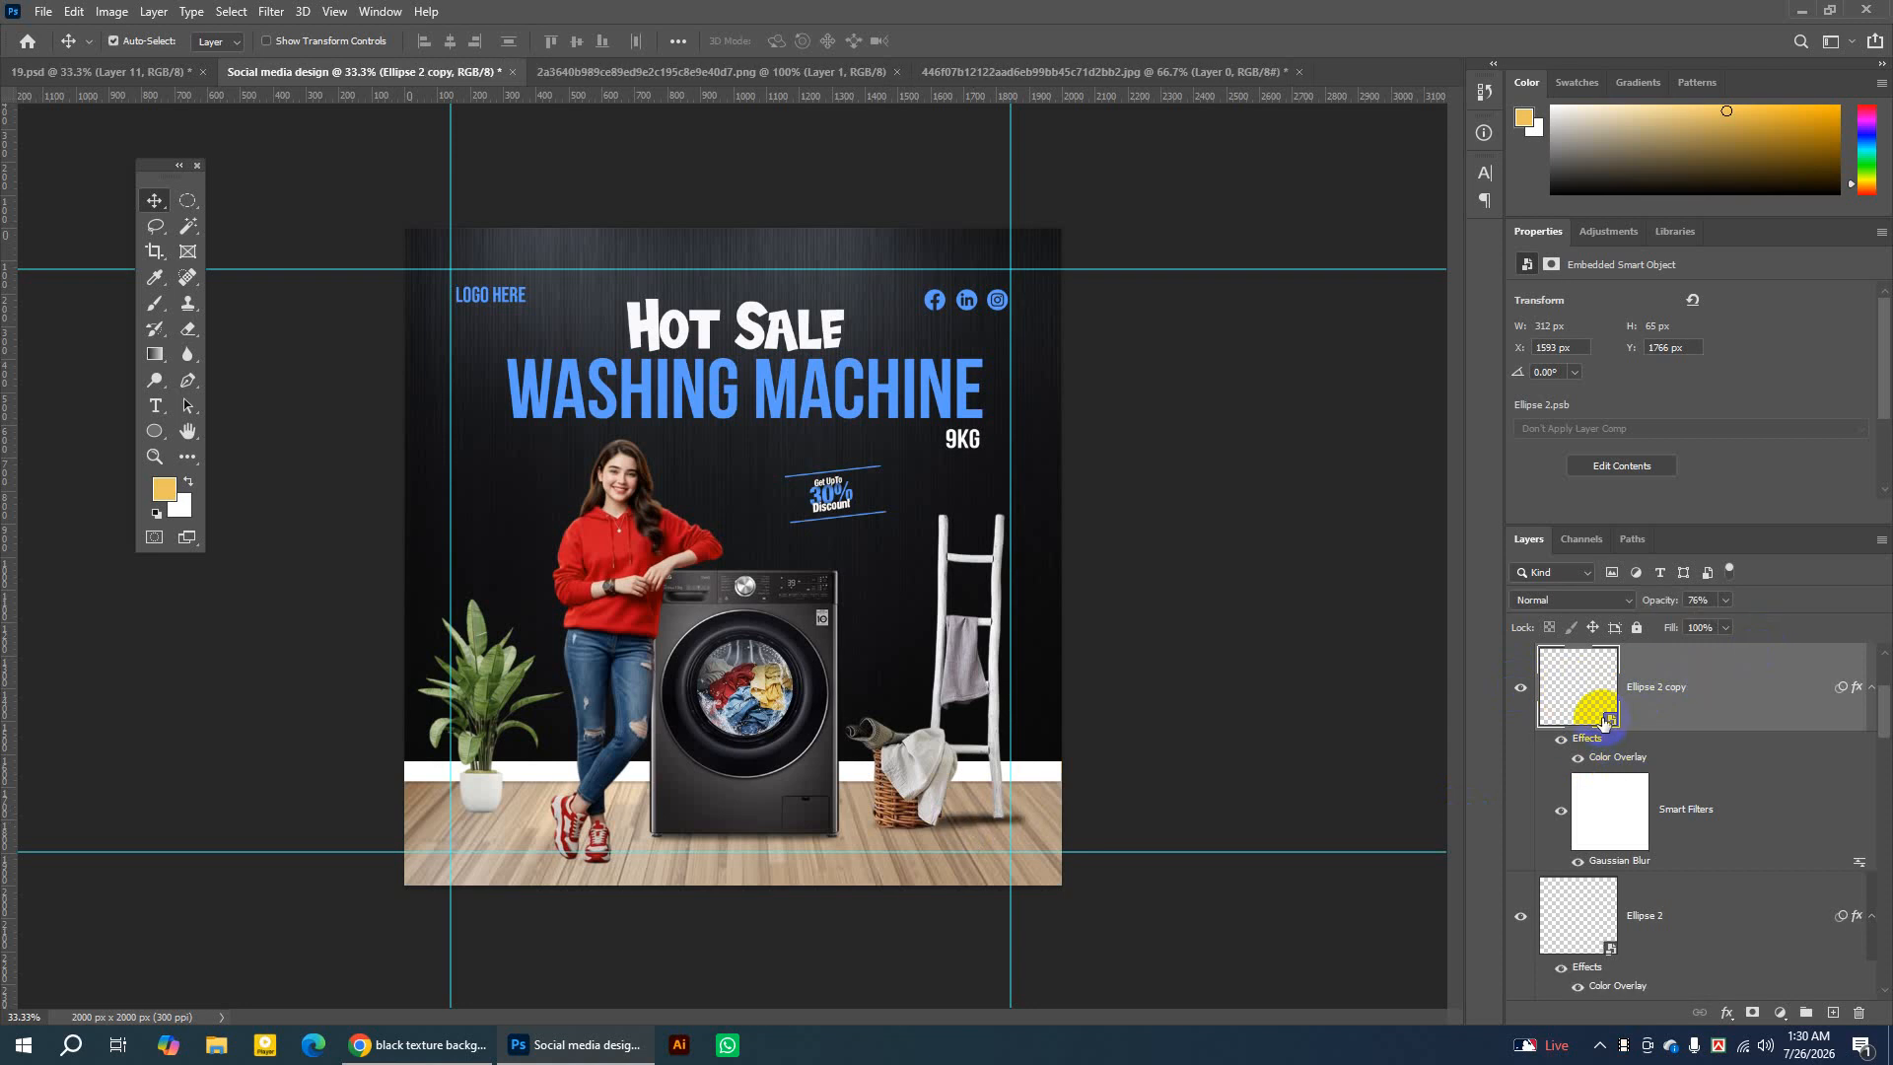
left_click(1521, 692)
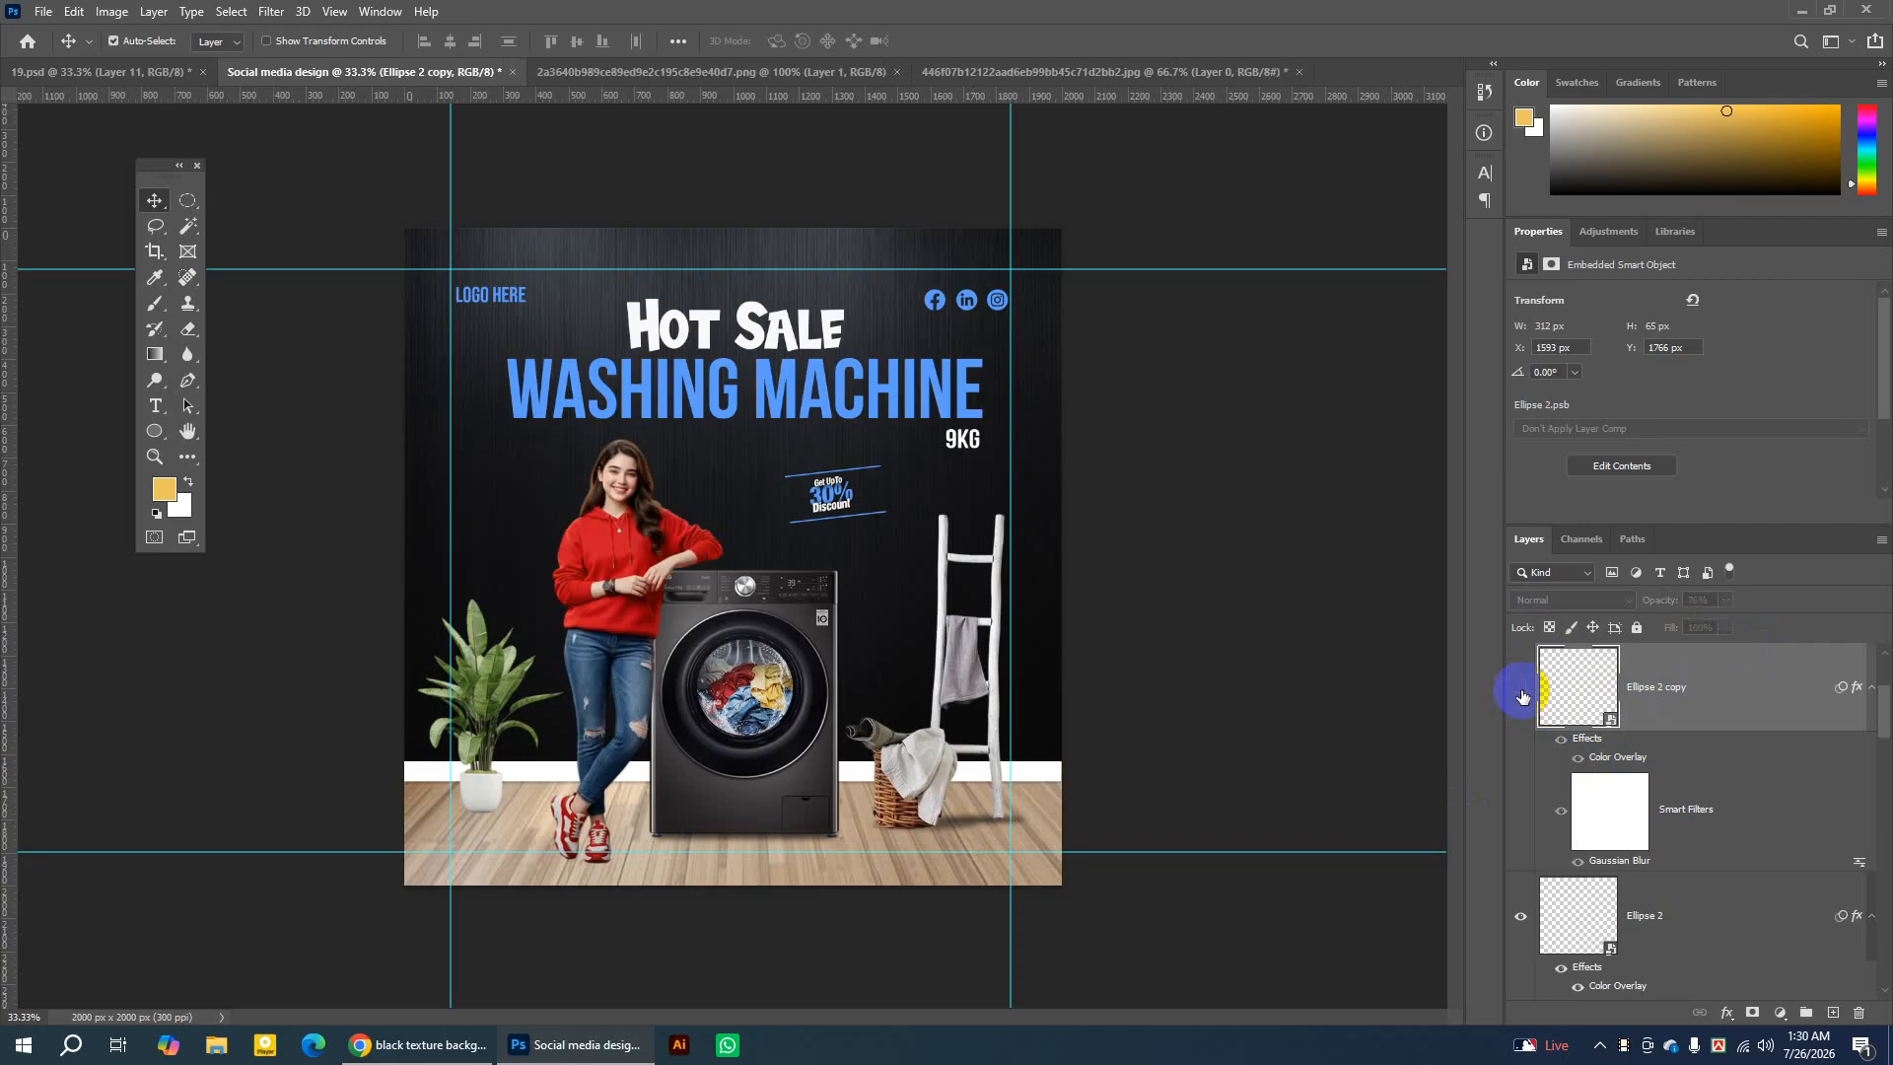
left_click(1522, 689)
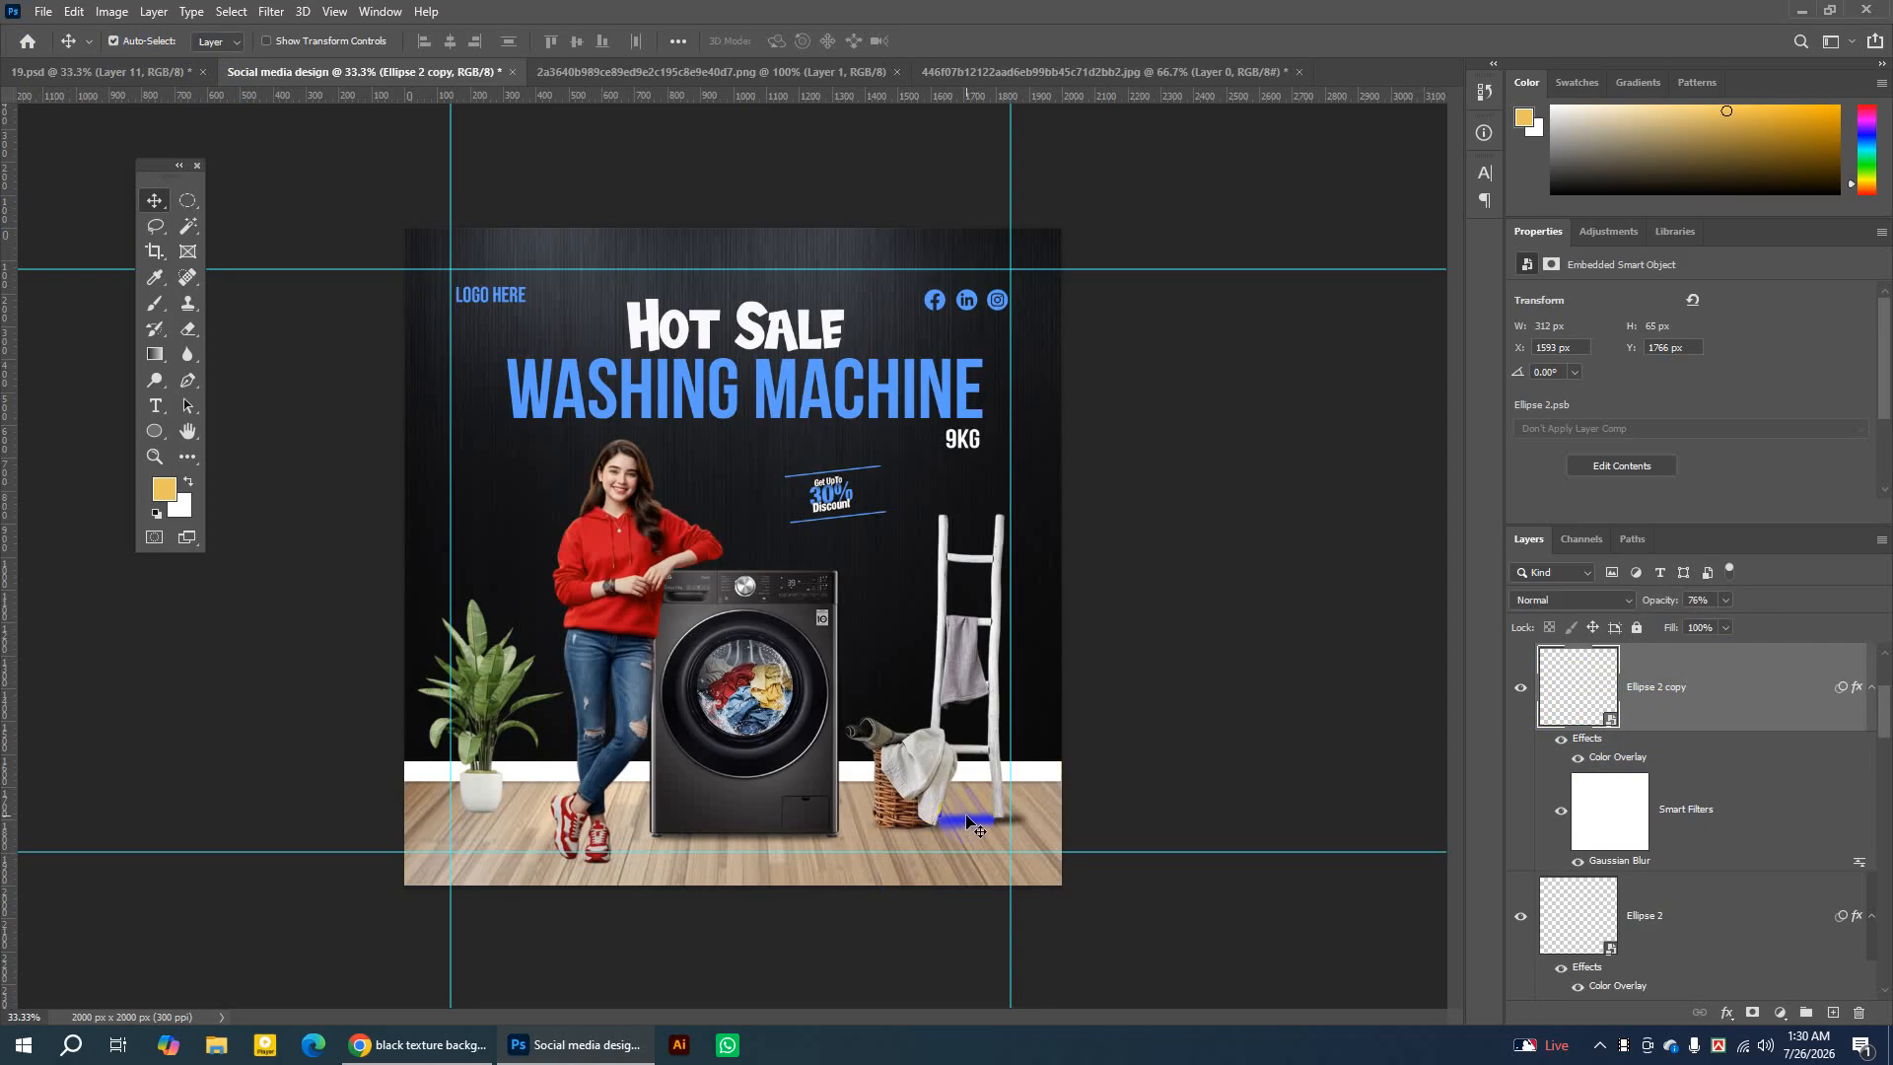
left_click_drag(953, 831, 496, 715)
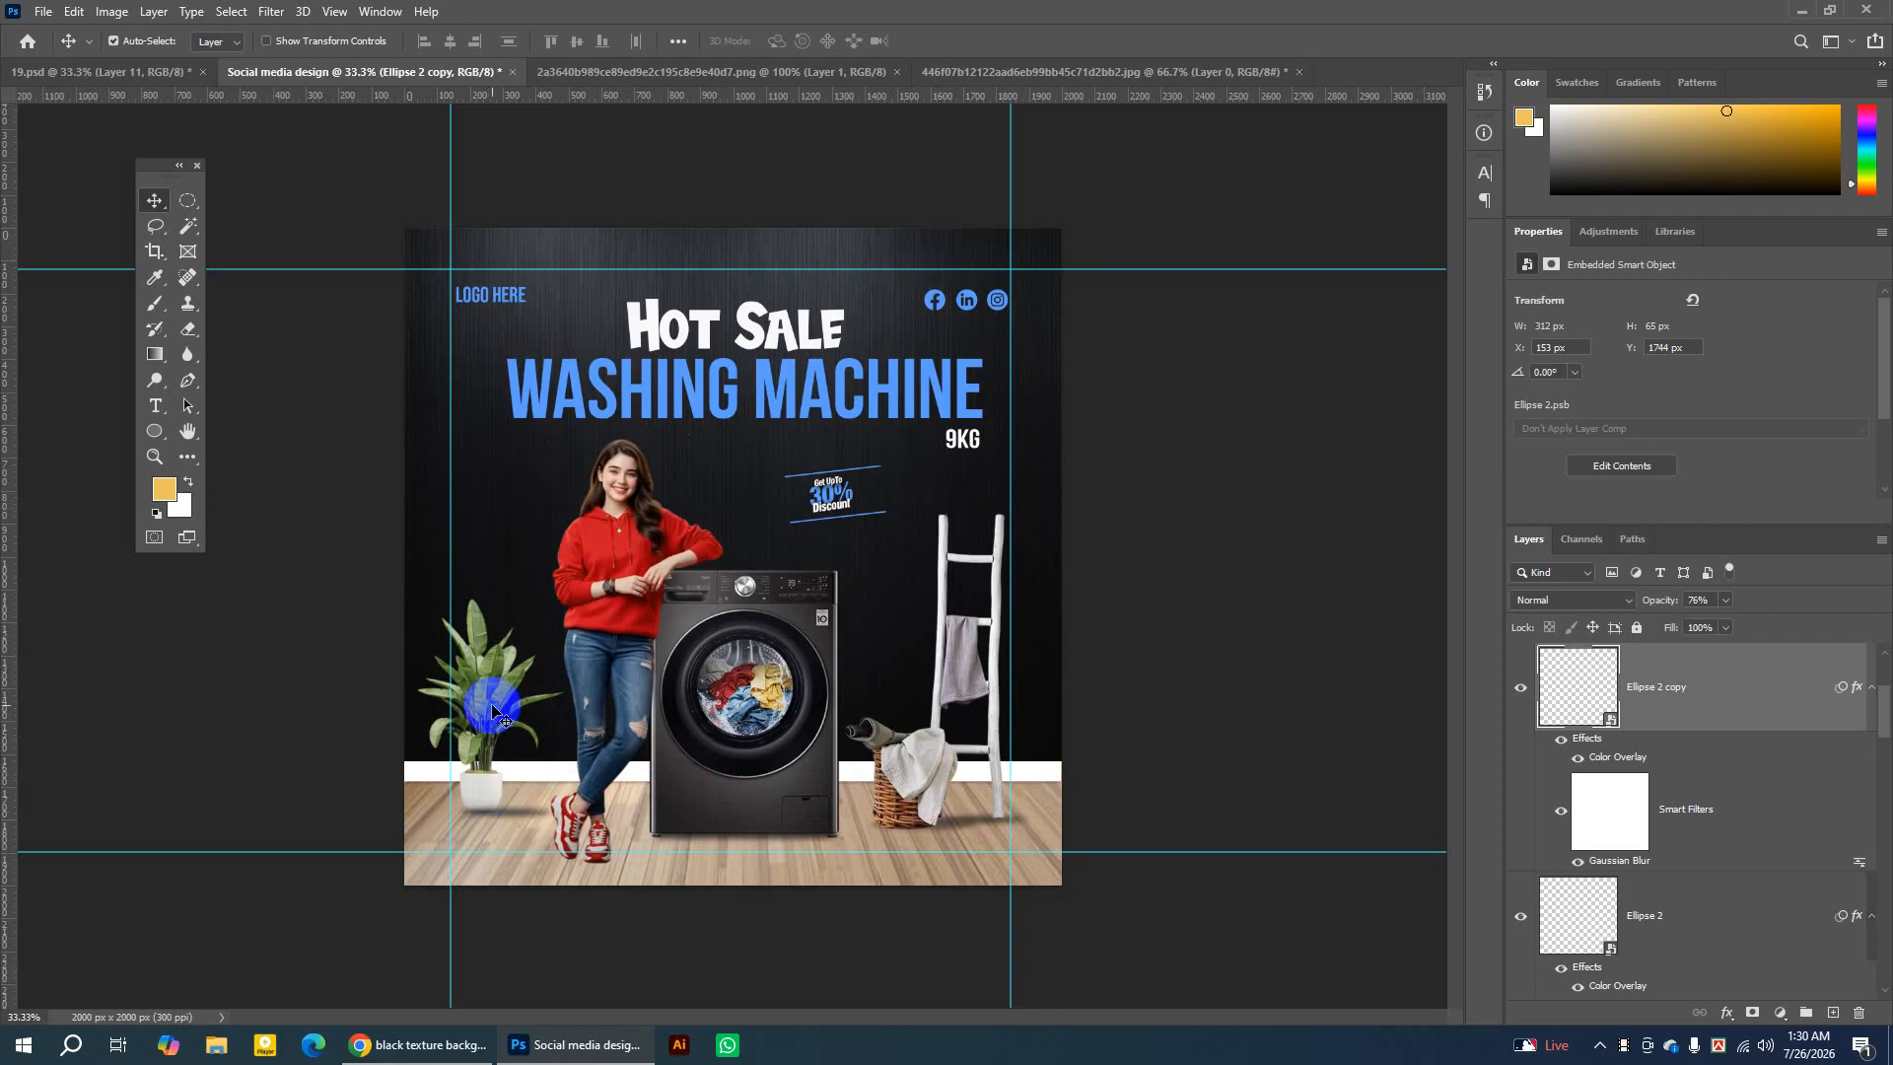
Bring the potted plant's layer, Layer 4, to the front of the layer stack above Layer 3.
scroll(1534, 807, "up", 2)
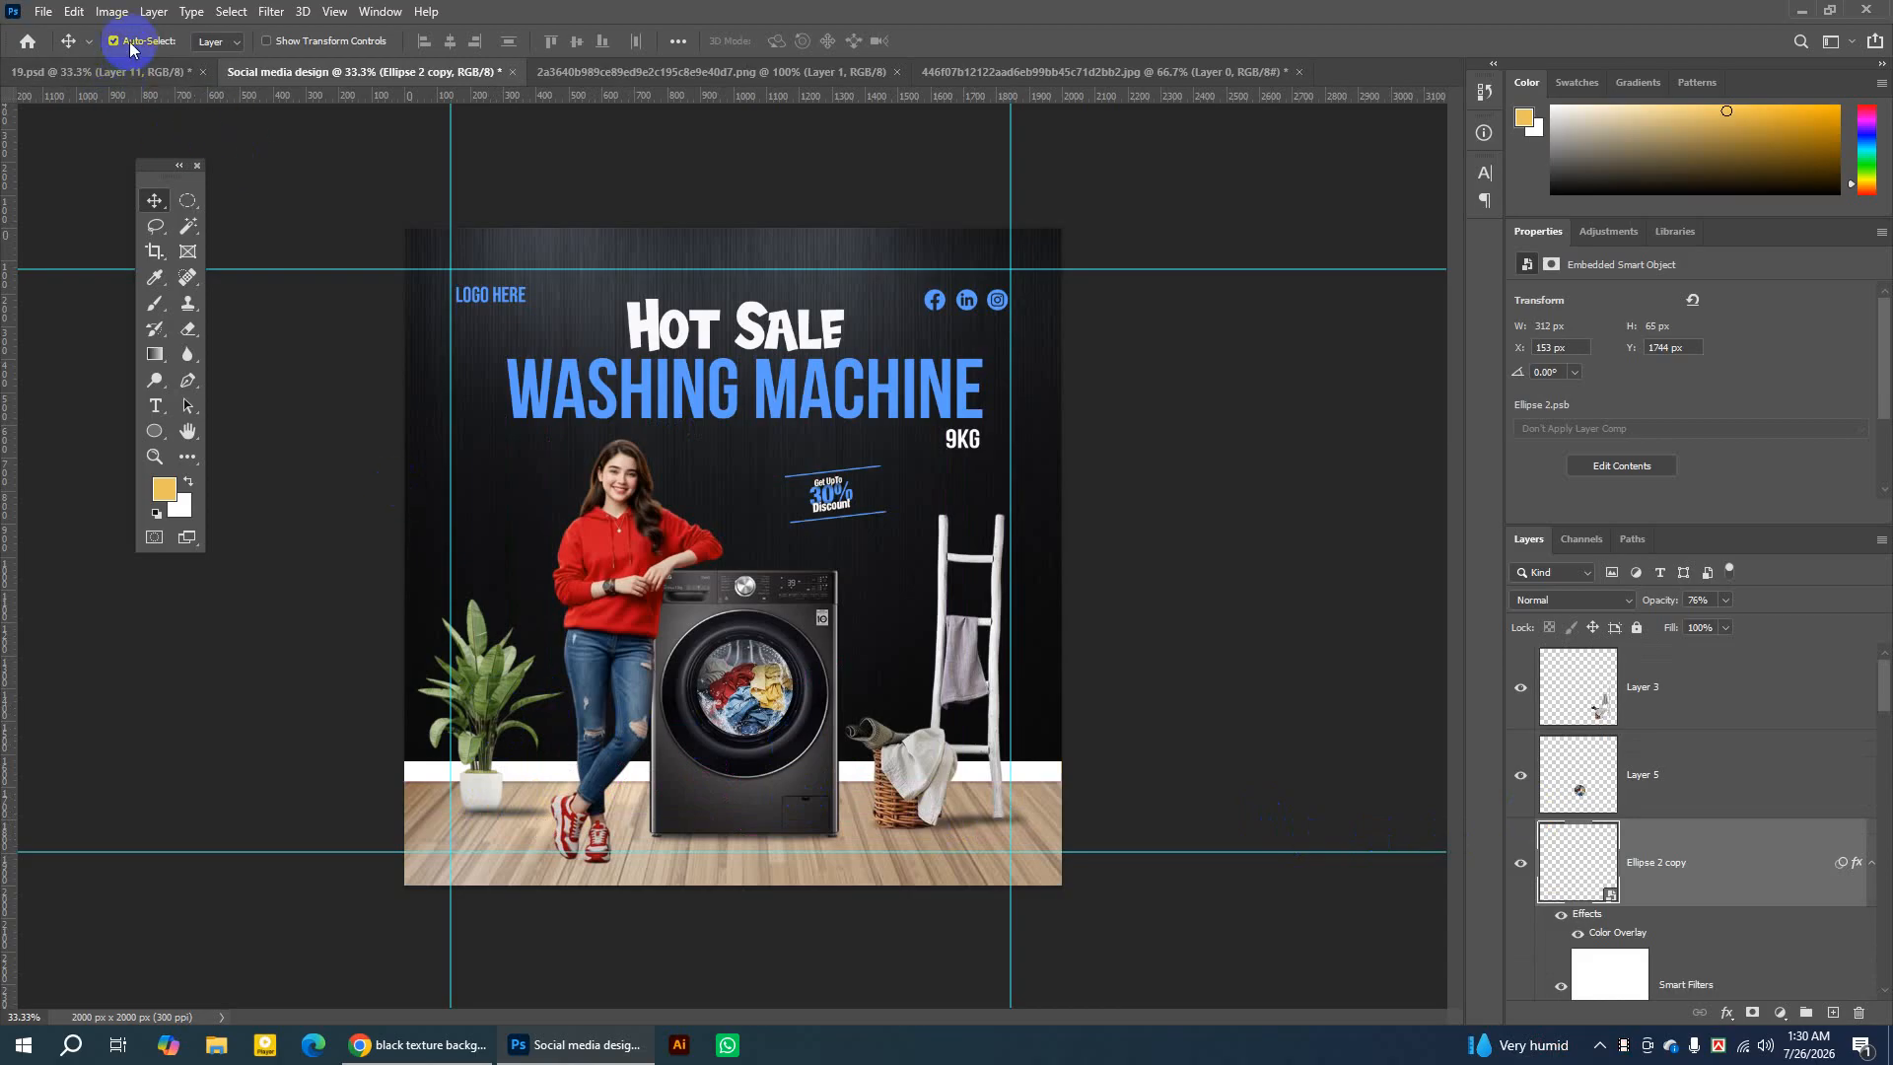
left_click(501, 738)
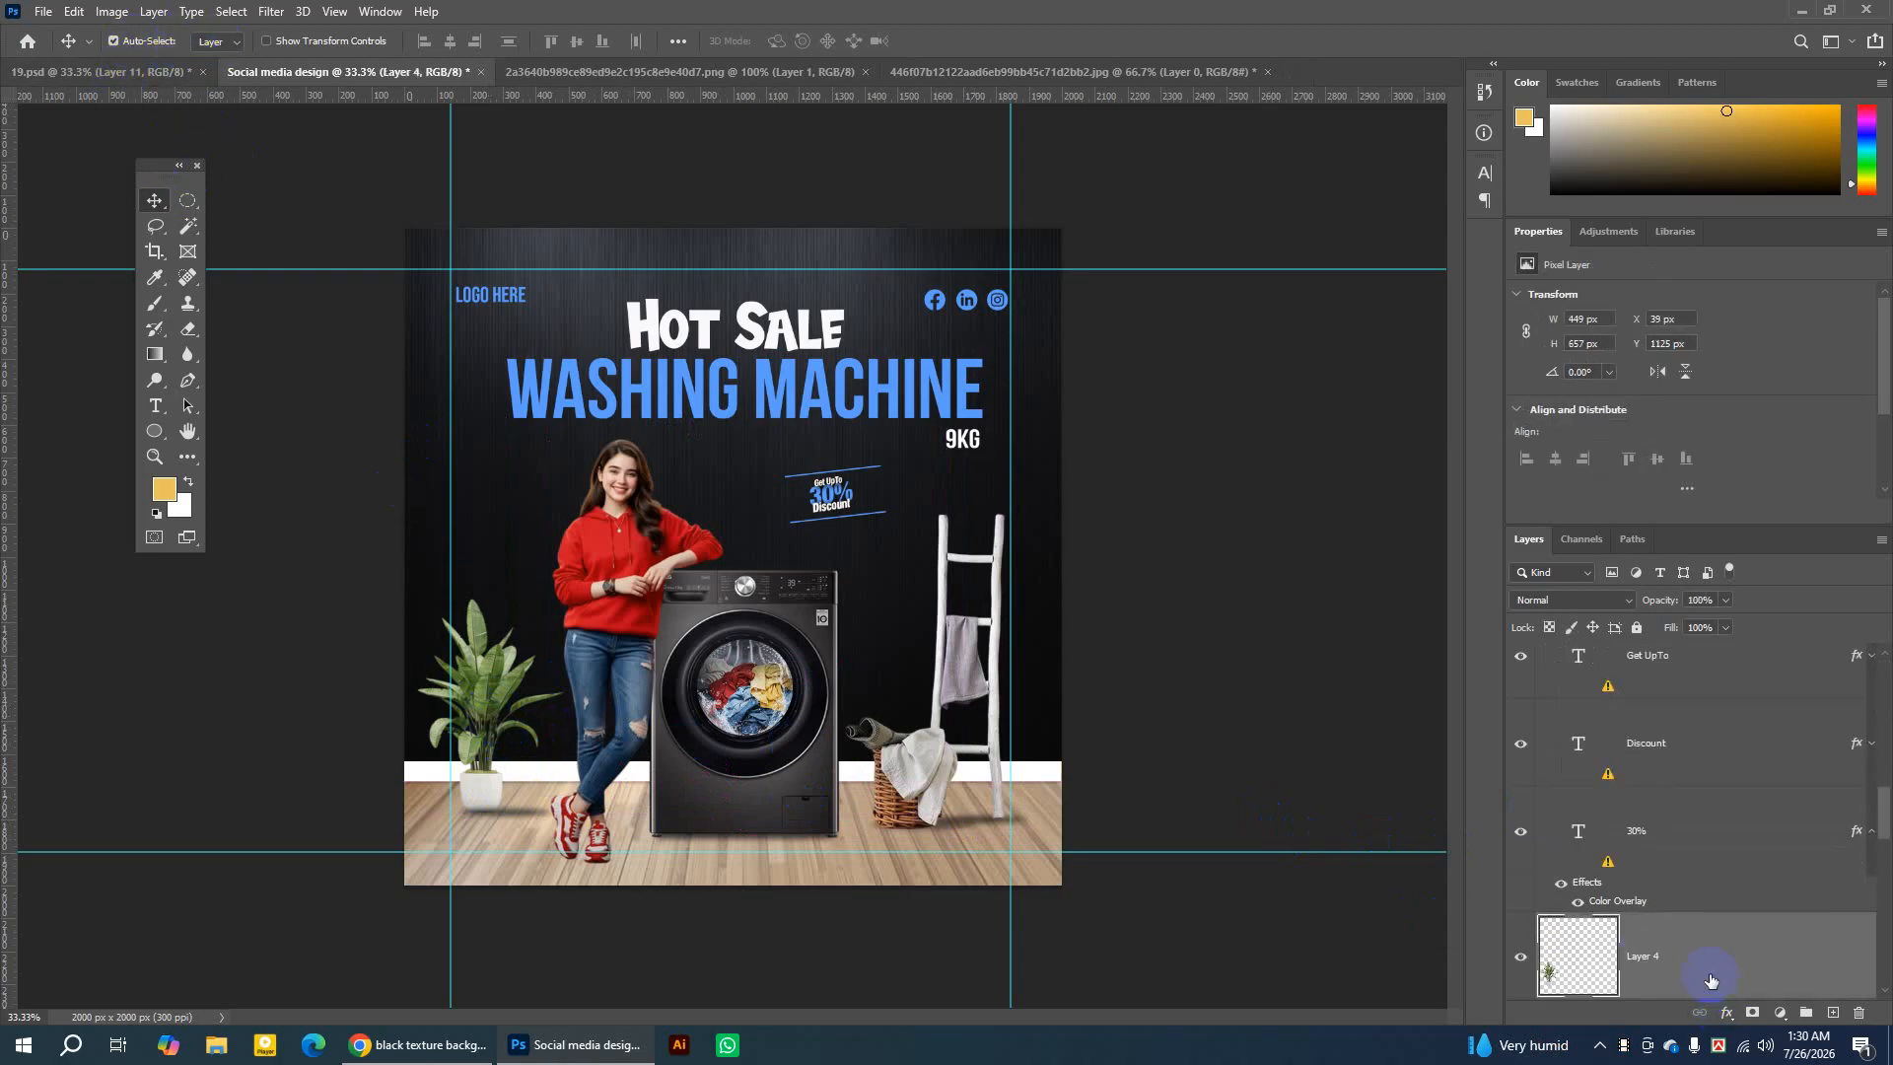
left_click_drag(1711, 979, 1647, 651)
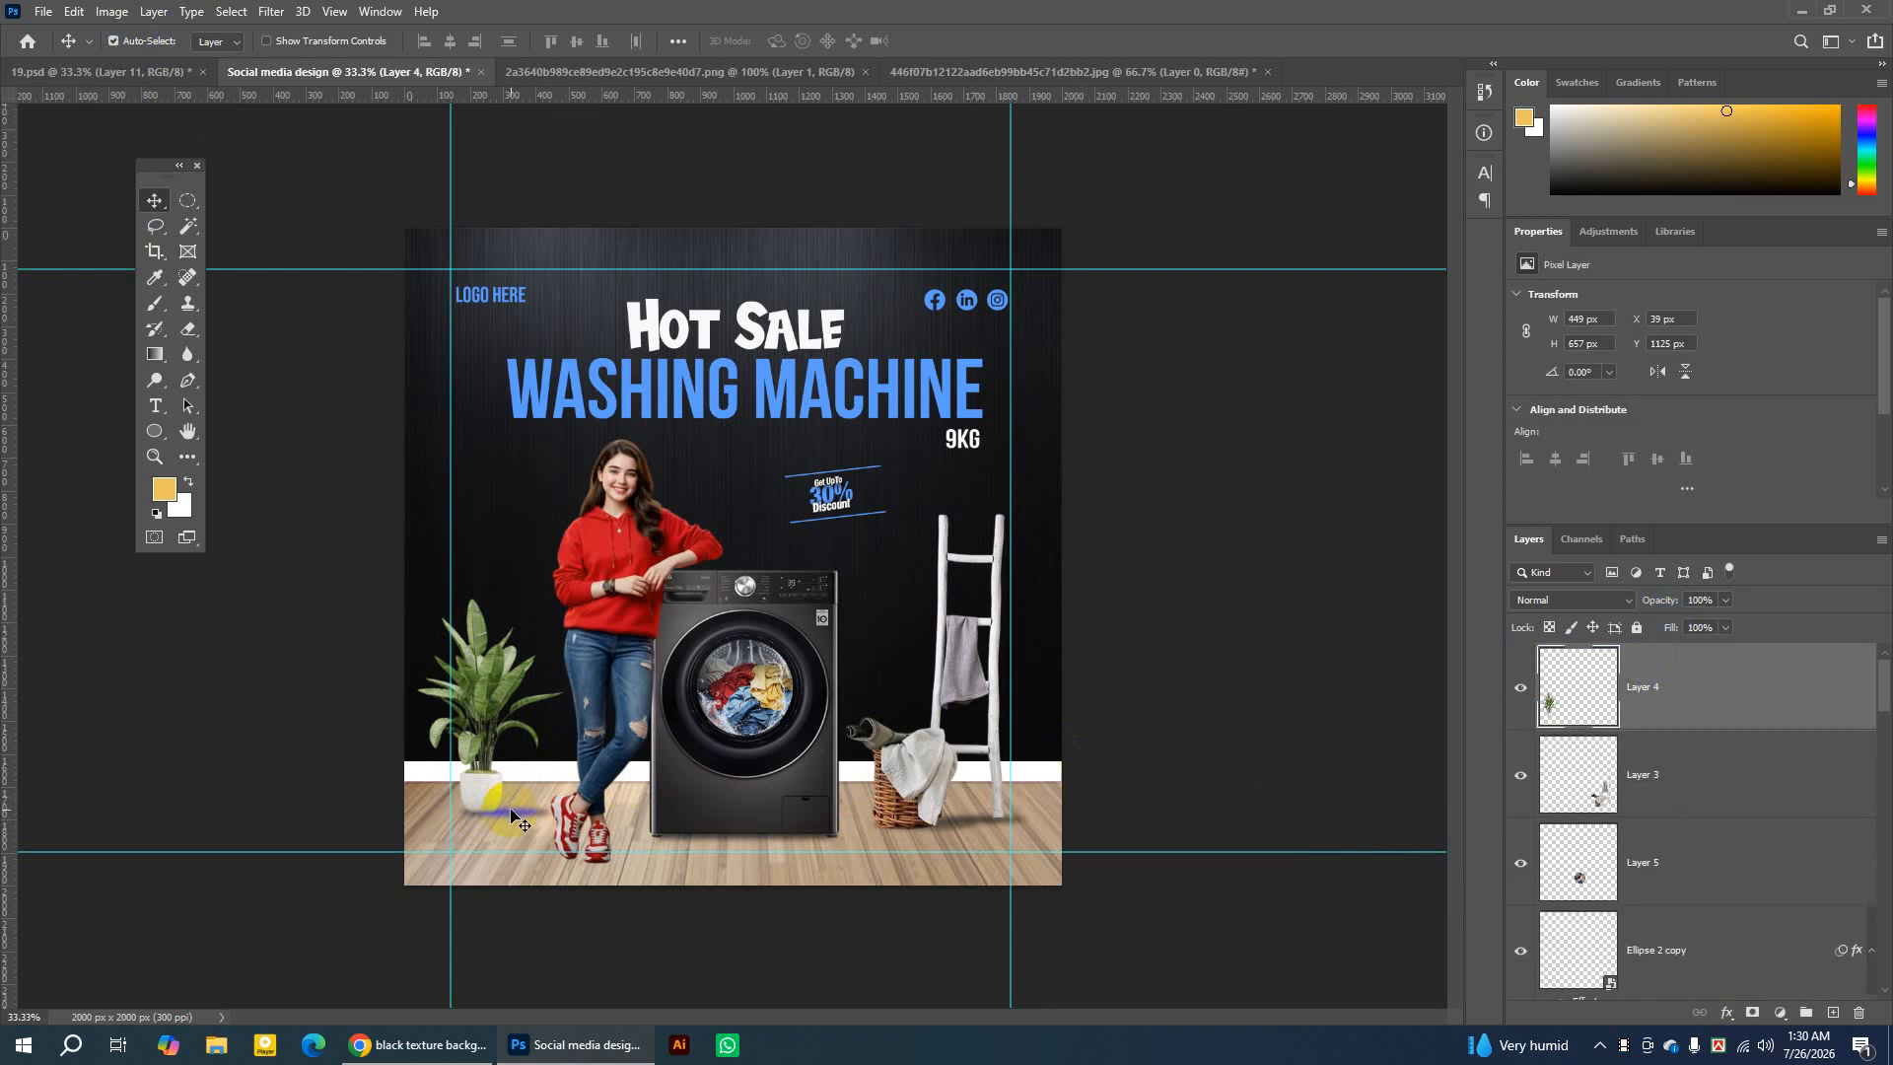
Move the plant's shadow up to about Y 1723 px and lower its opacity to 37%.
left_click_drag(513, 815, 619, 809)
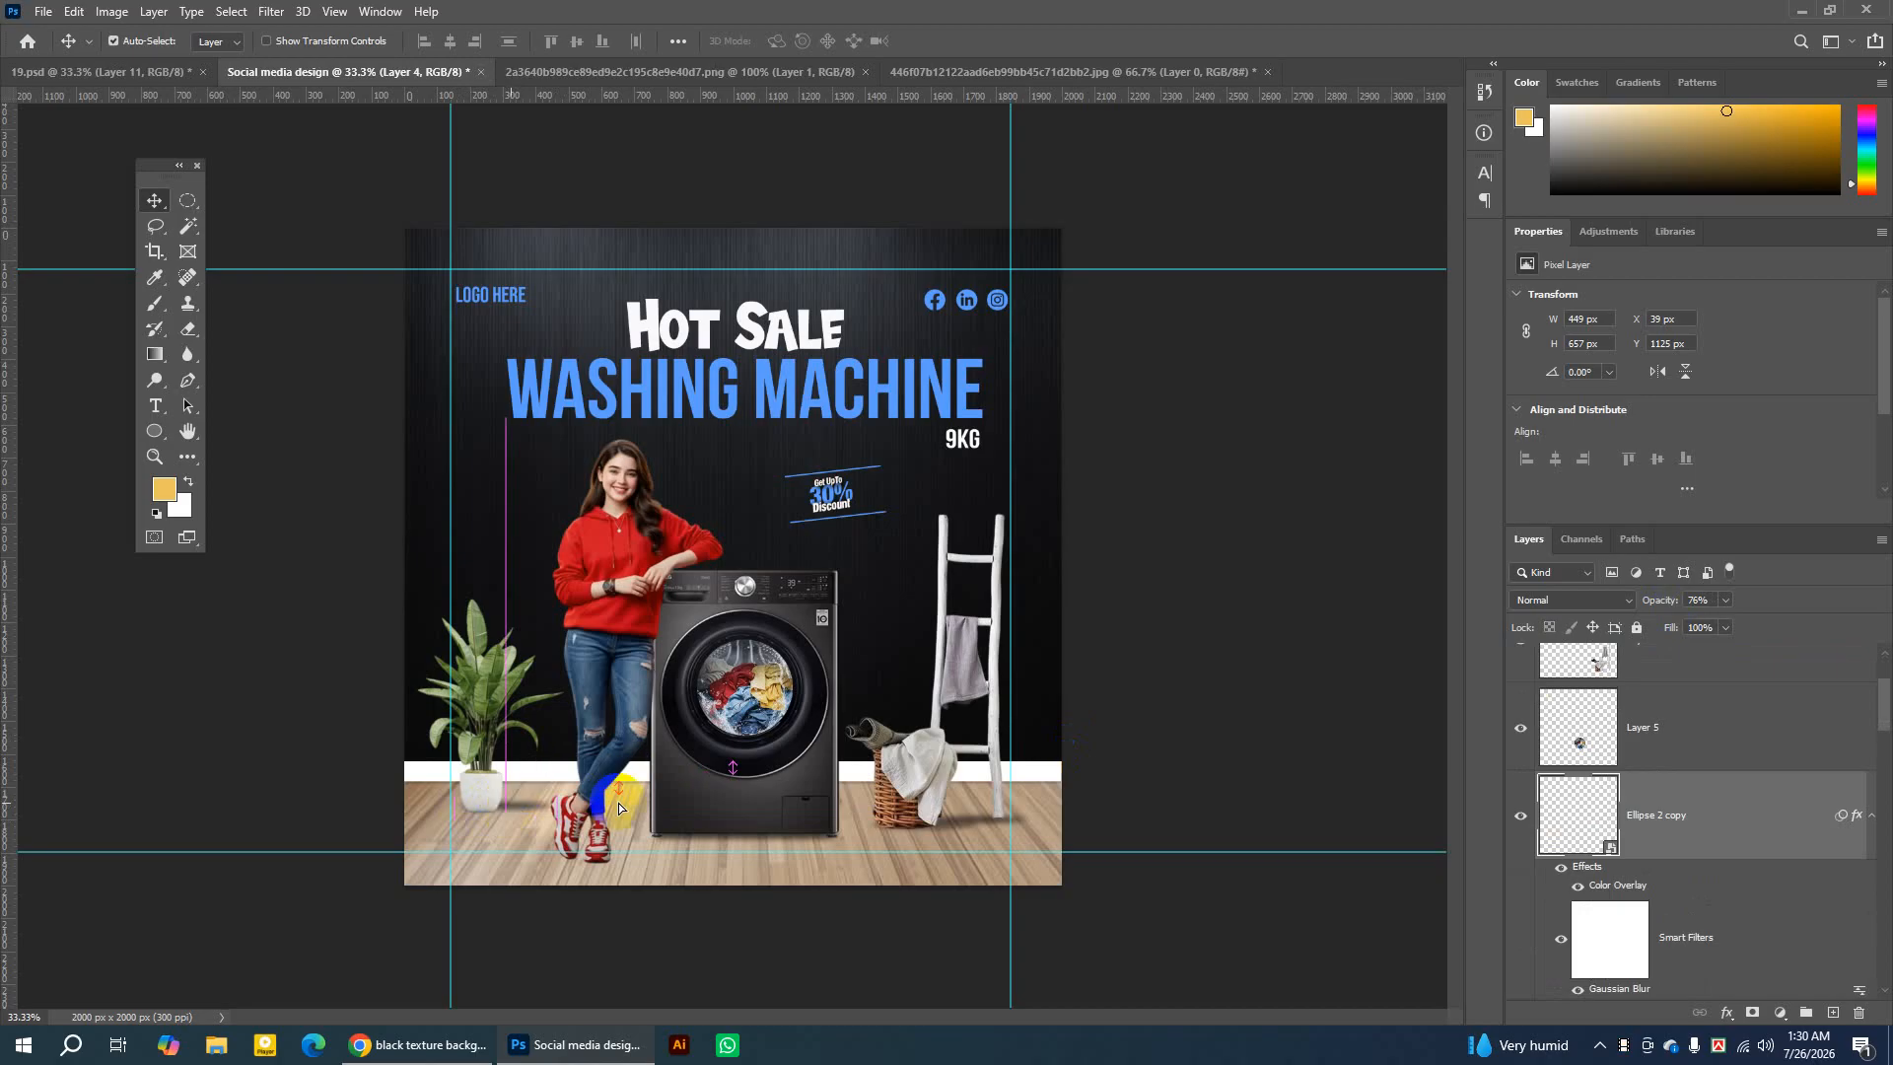
left_click(1725, 602)
left_click_drag(1717, 631, 1692, 629)
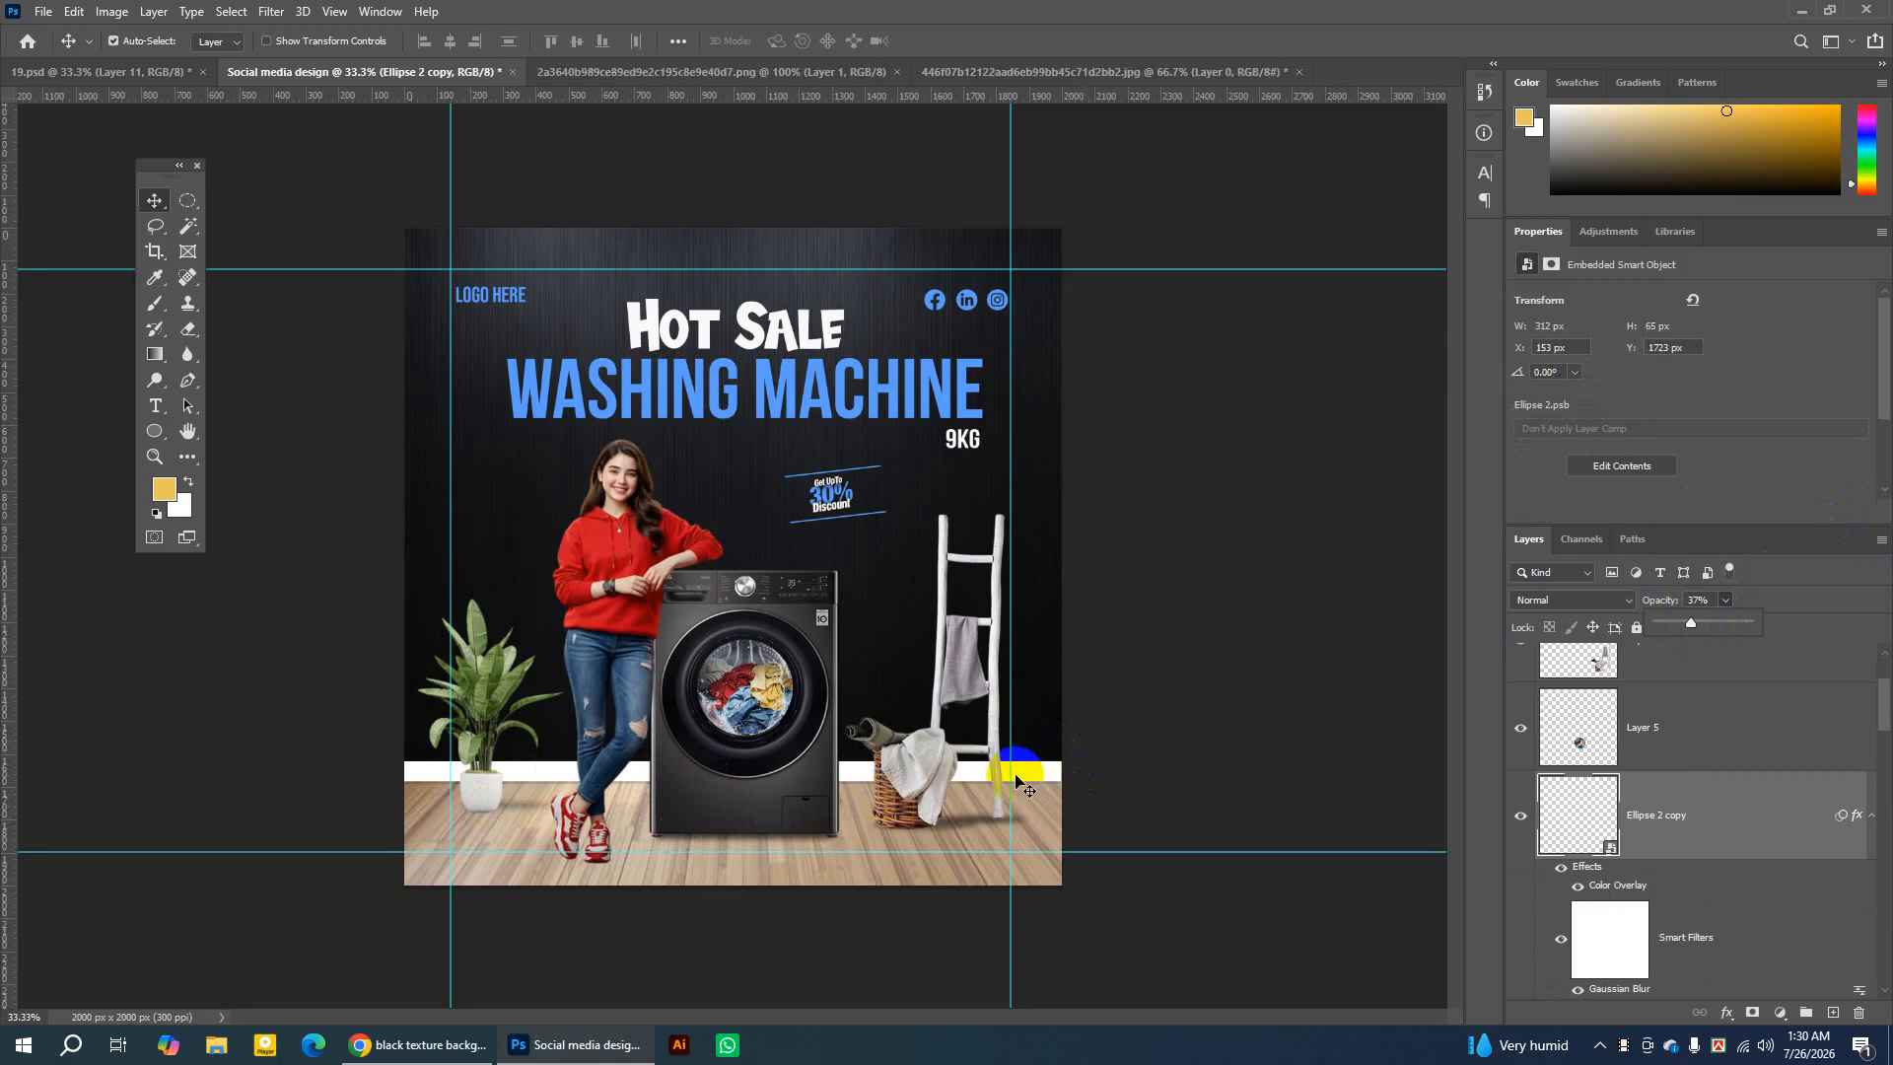
left_click_drag(1016, 779, 847, 316)
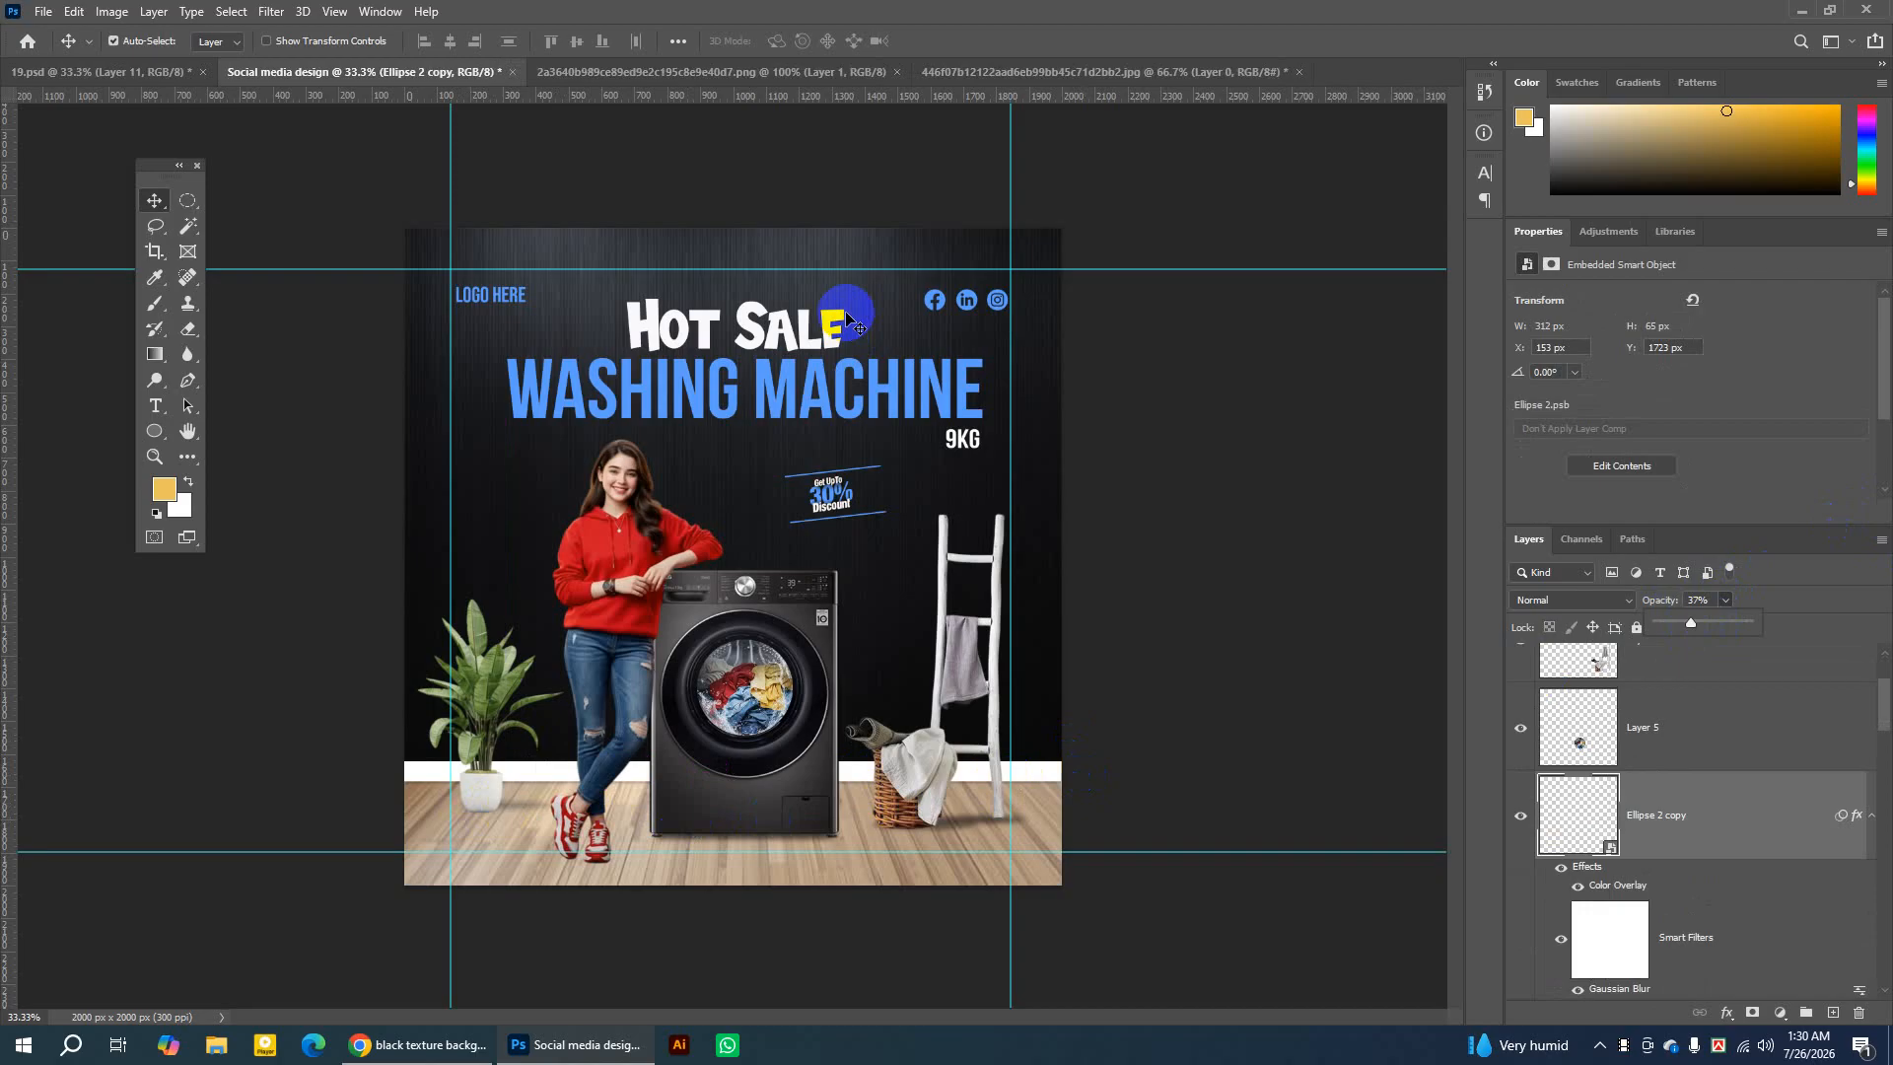
left_click(154, 192)
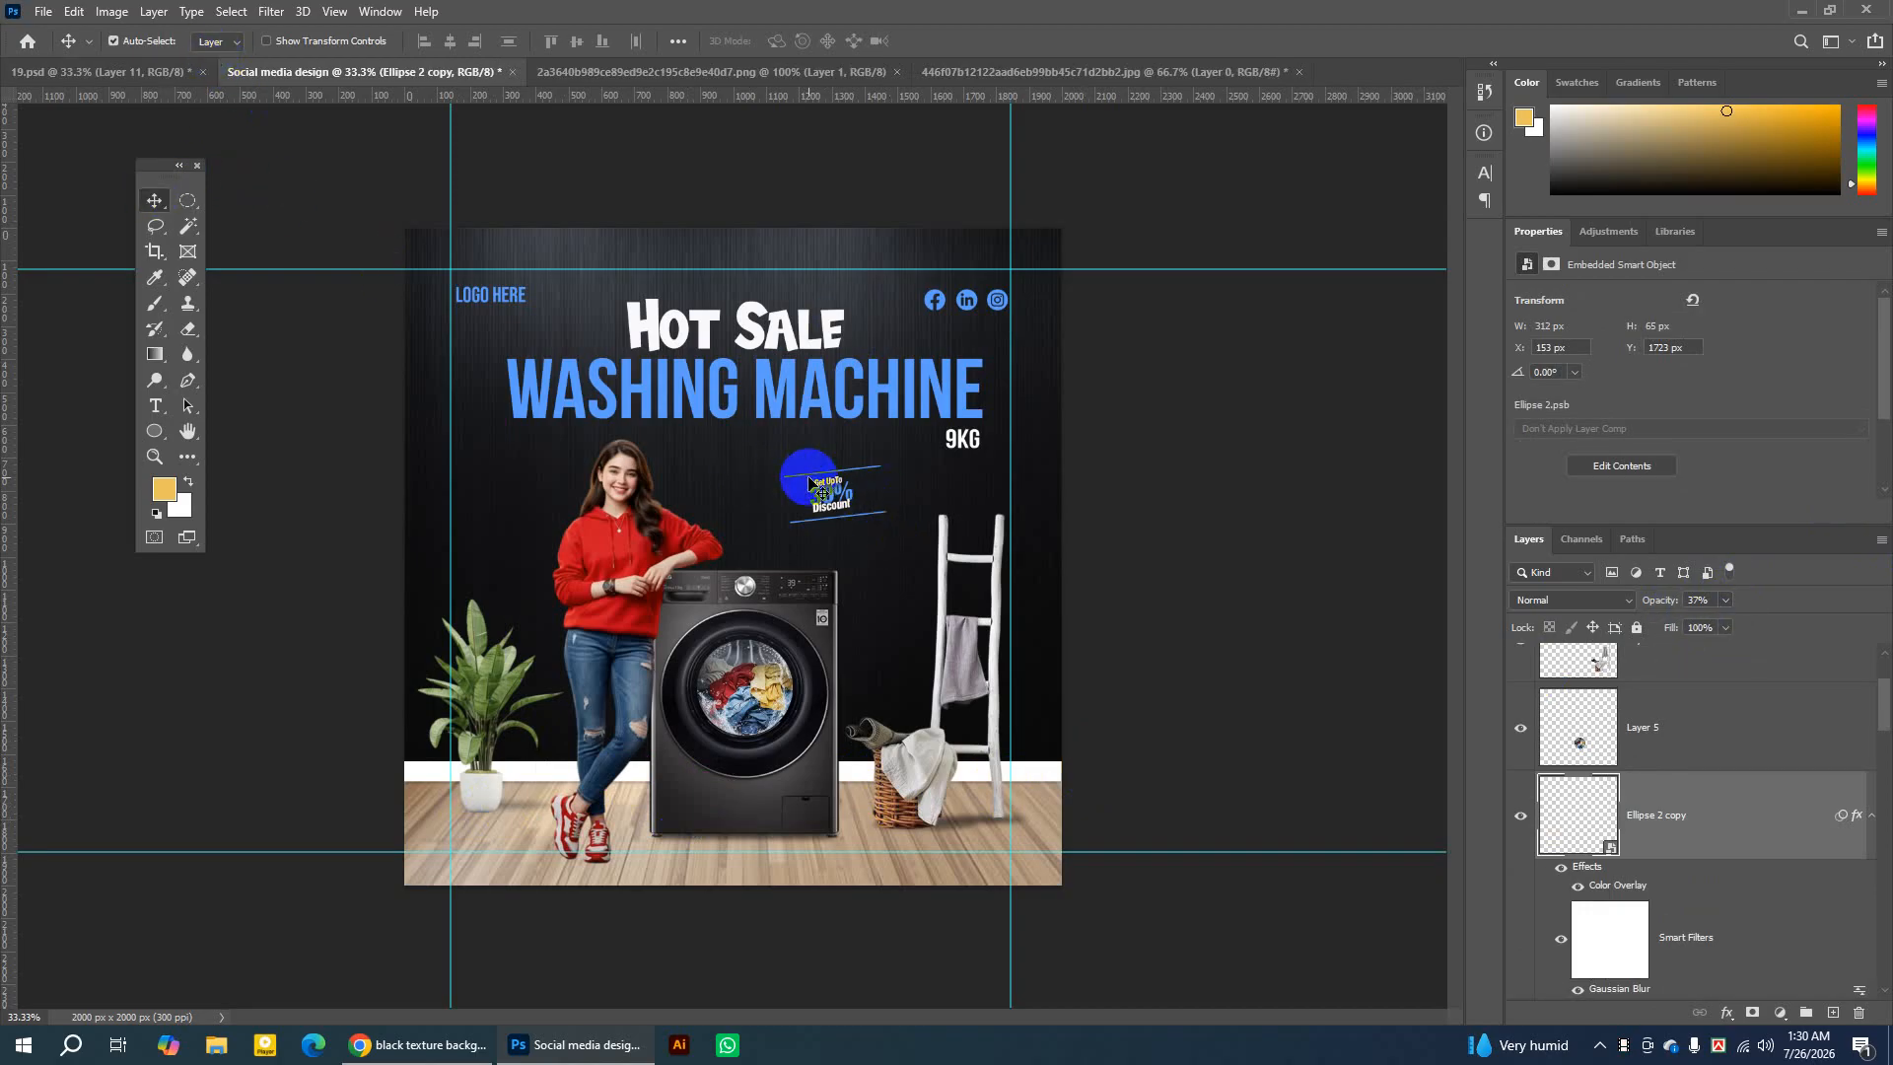
Move the pair of slanted blue lines, Rectangle 3, left of the 30% discount text.
left_click_drag(809, 482, 818, 470)
key("ctrl")
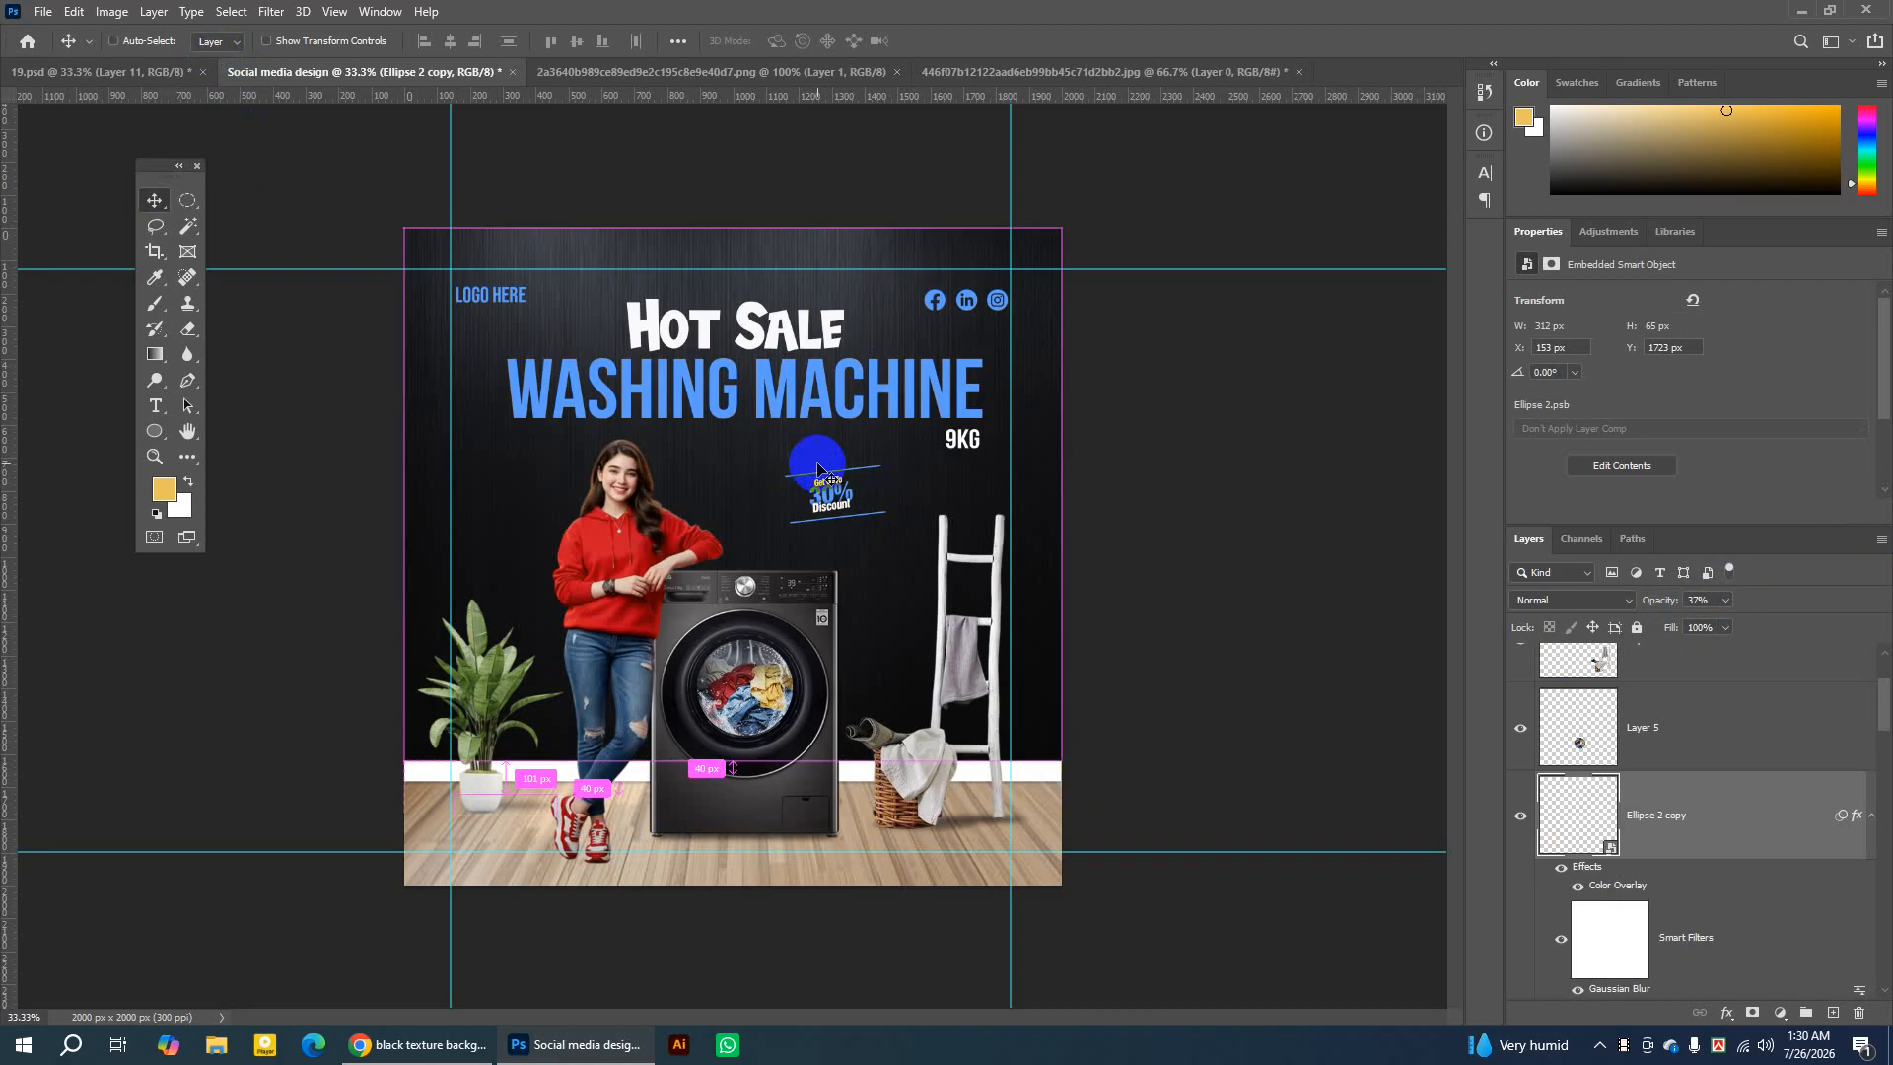
key("ctrl+plus")
left_click_drag(817, 469, 830, 420)
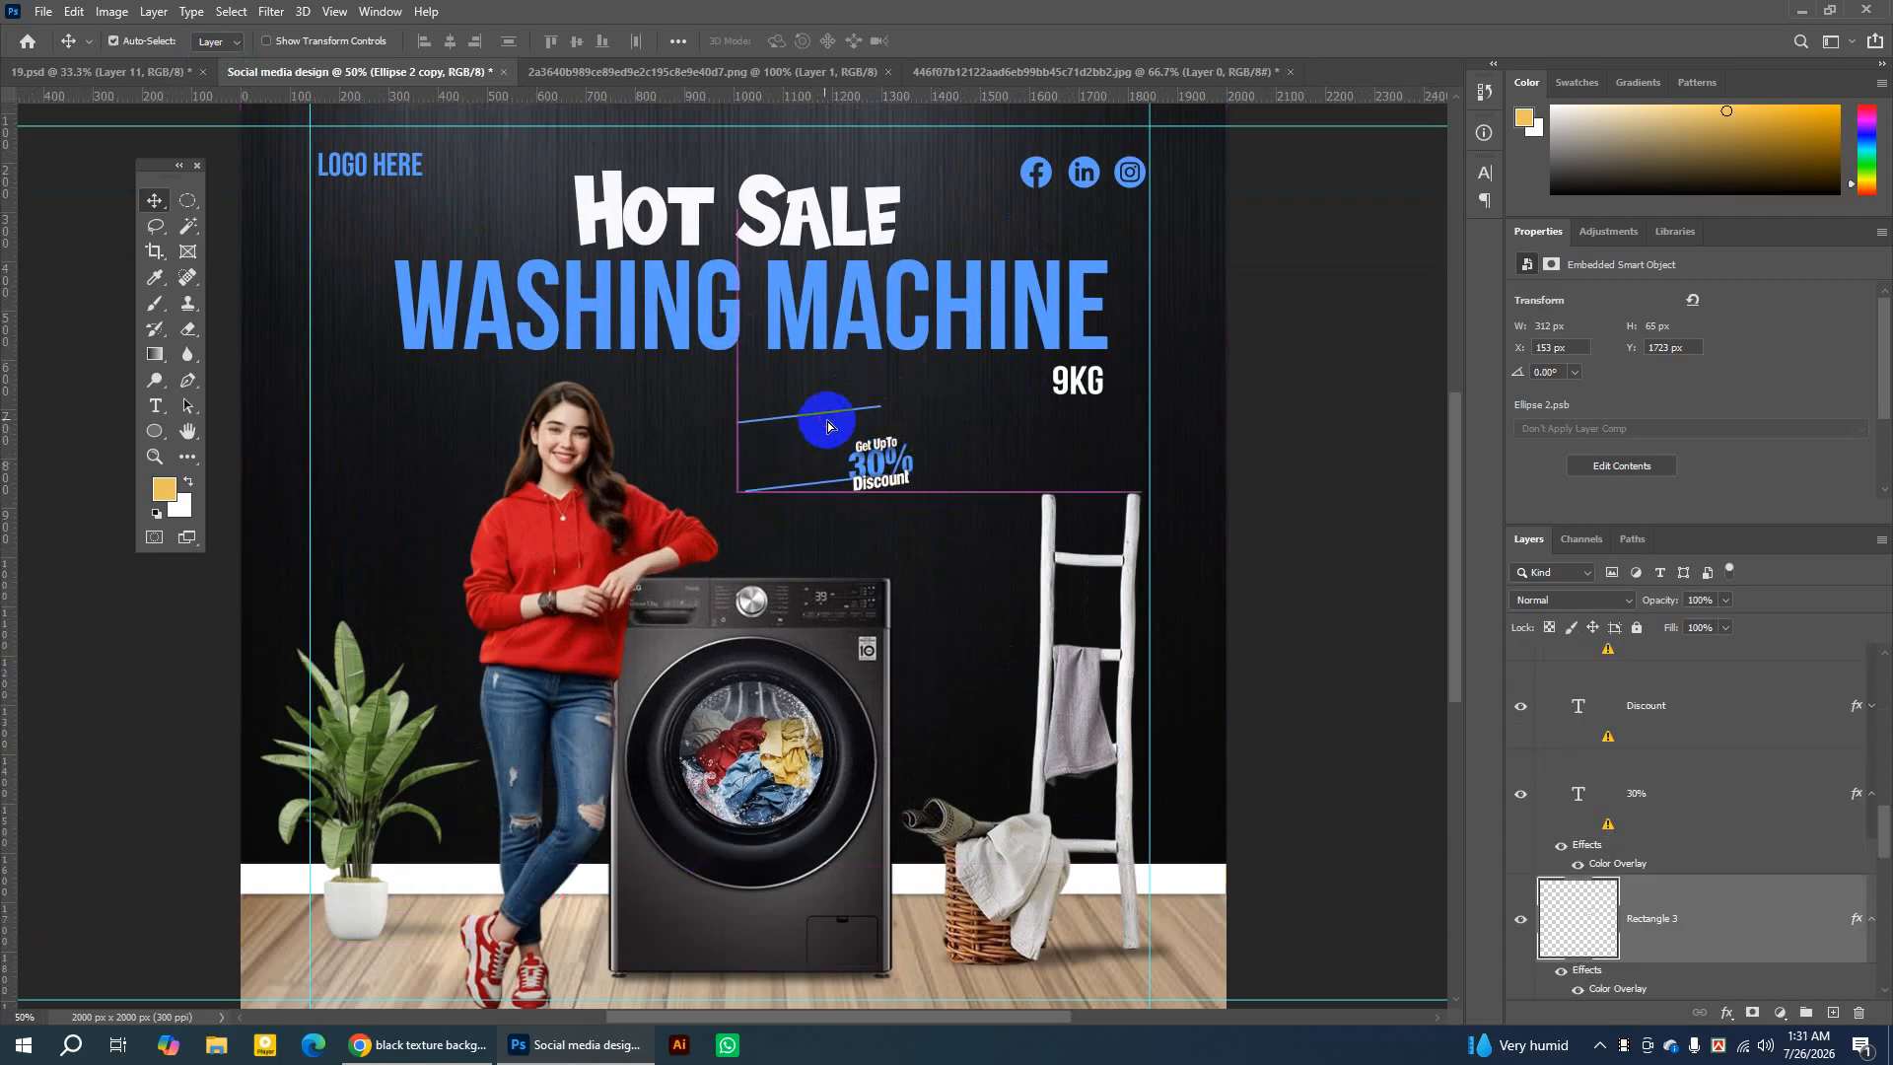
Try to move the Get UpTo text between the slanted blue lines, and undo that move.
left_click(884, 448)
double_click(887, 454)
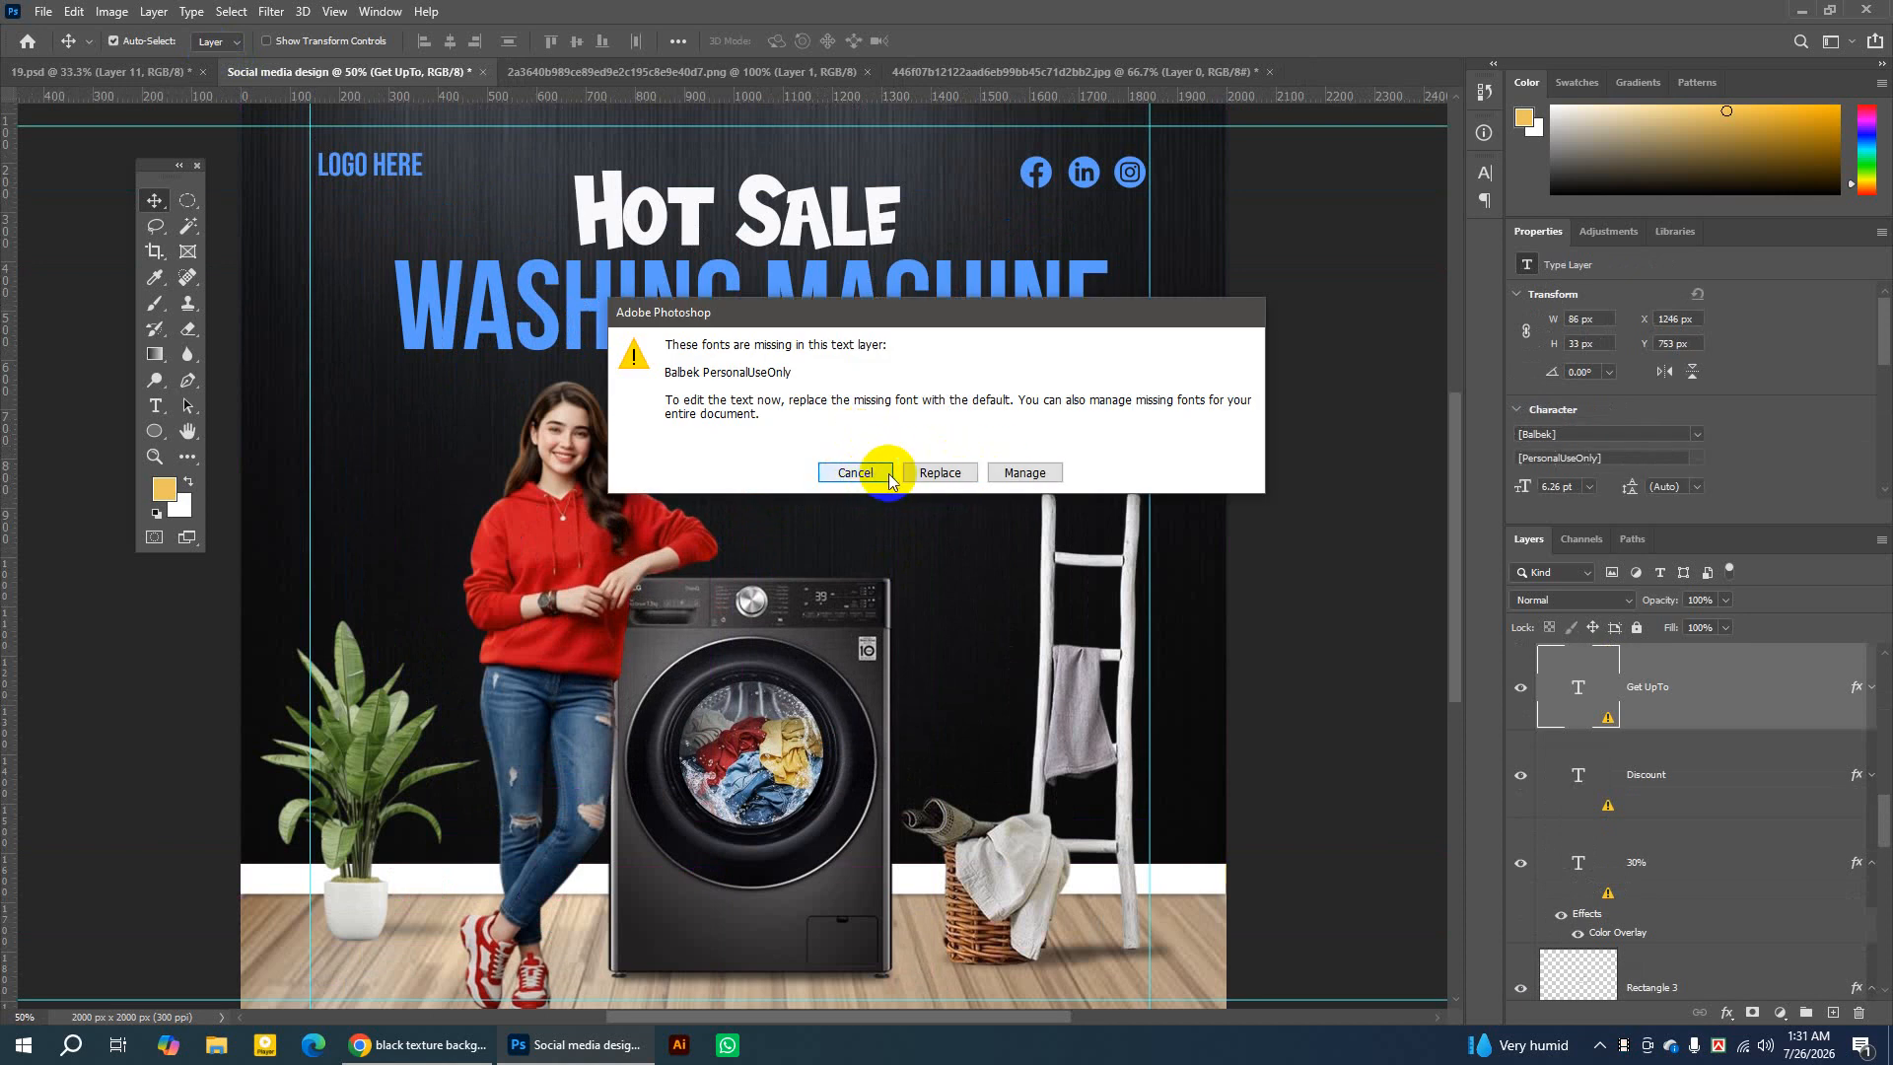
left_click(874, 474)
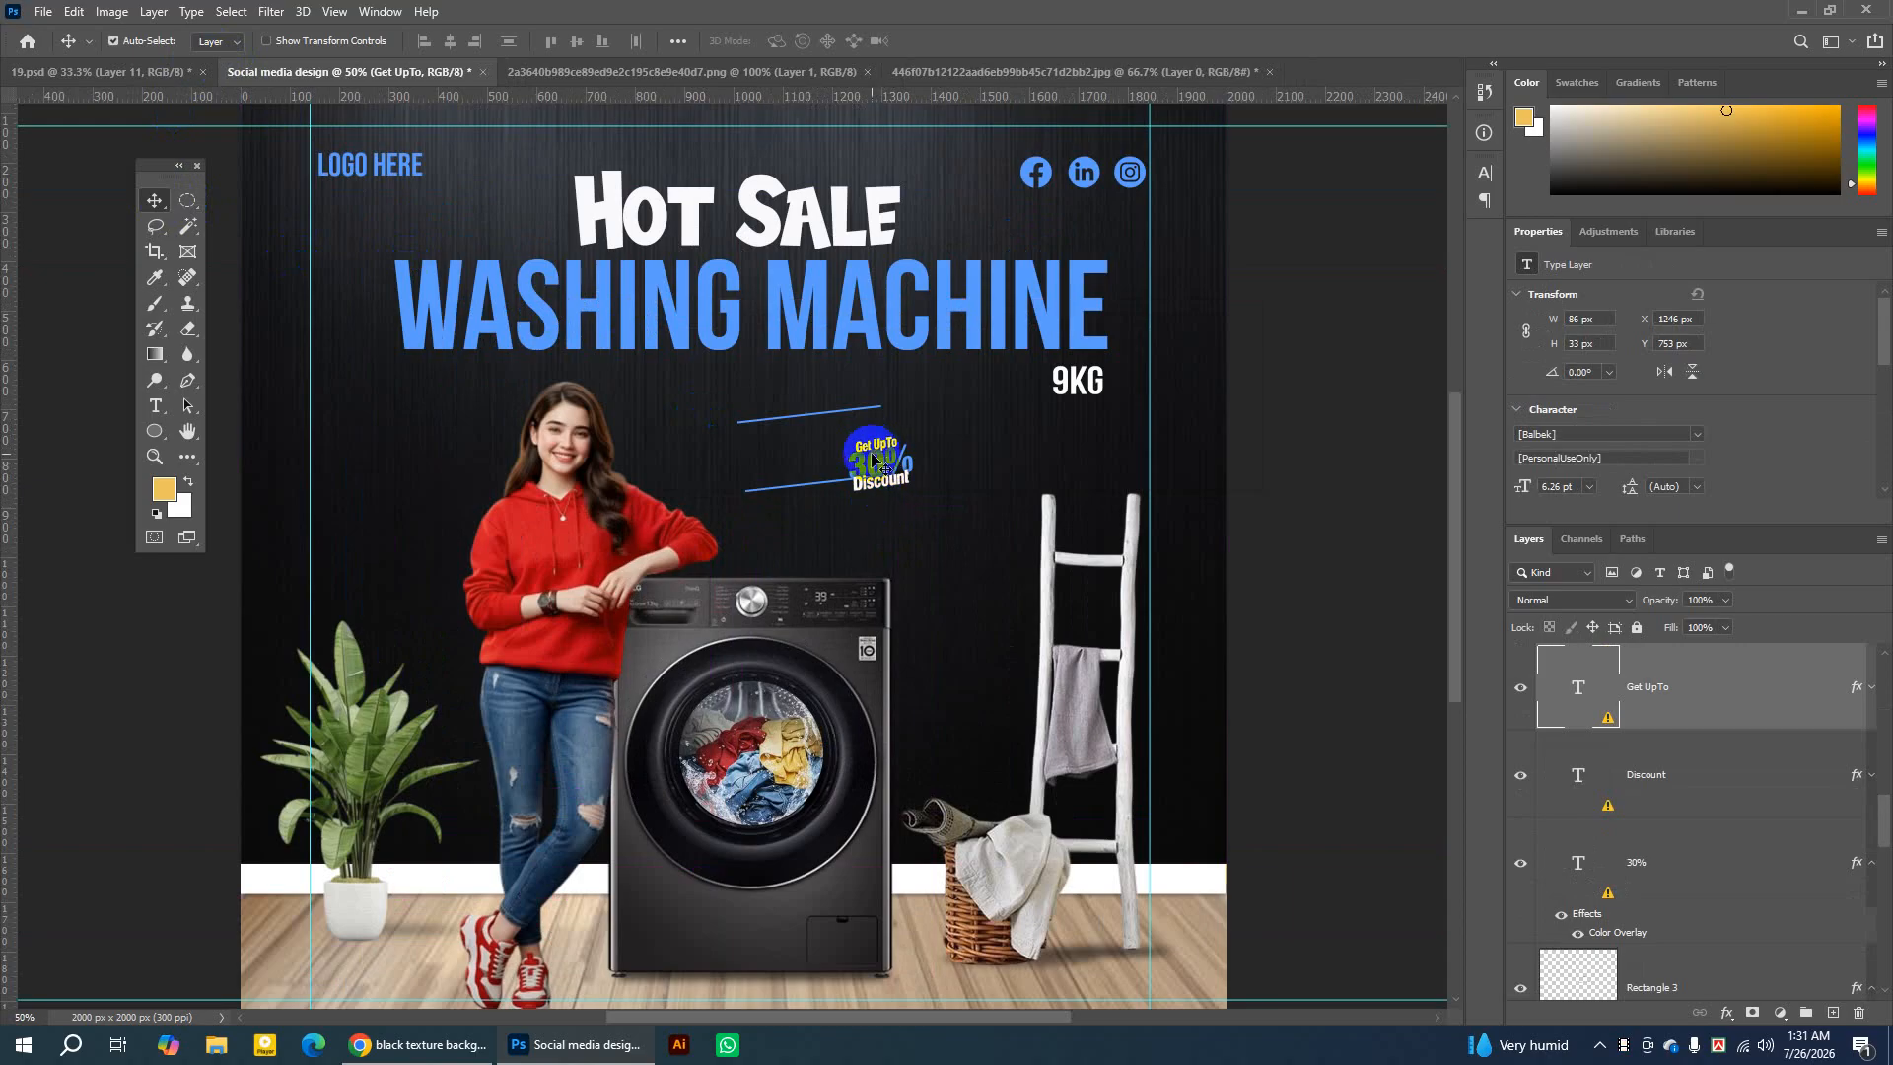
left_click_drag(872, 449, 832, 438)
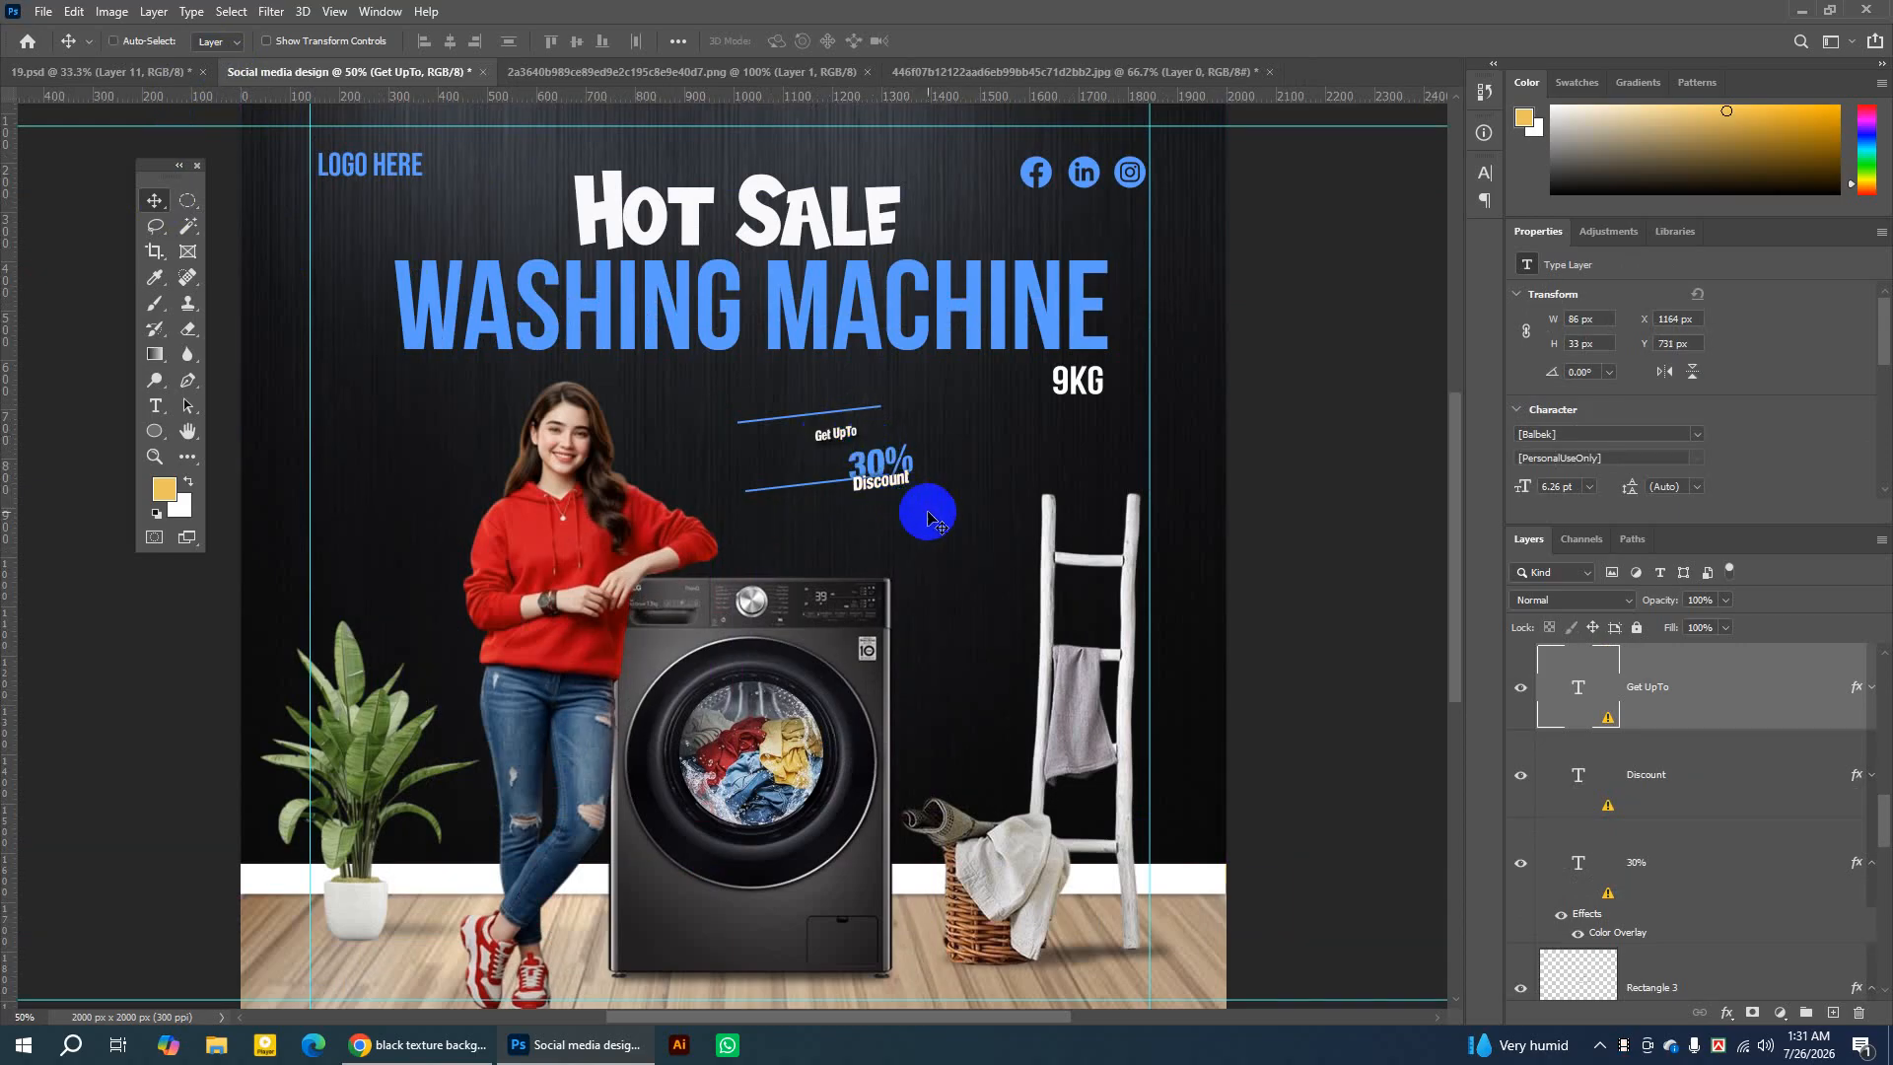
key("ctrl+z")
Set the Move tool's auto-select target to Group, try to move the 30% text between the slanted lines, and undo that move.
left_click(212, 40)
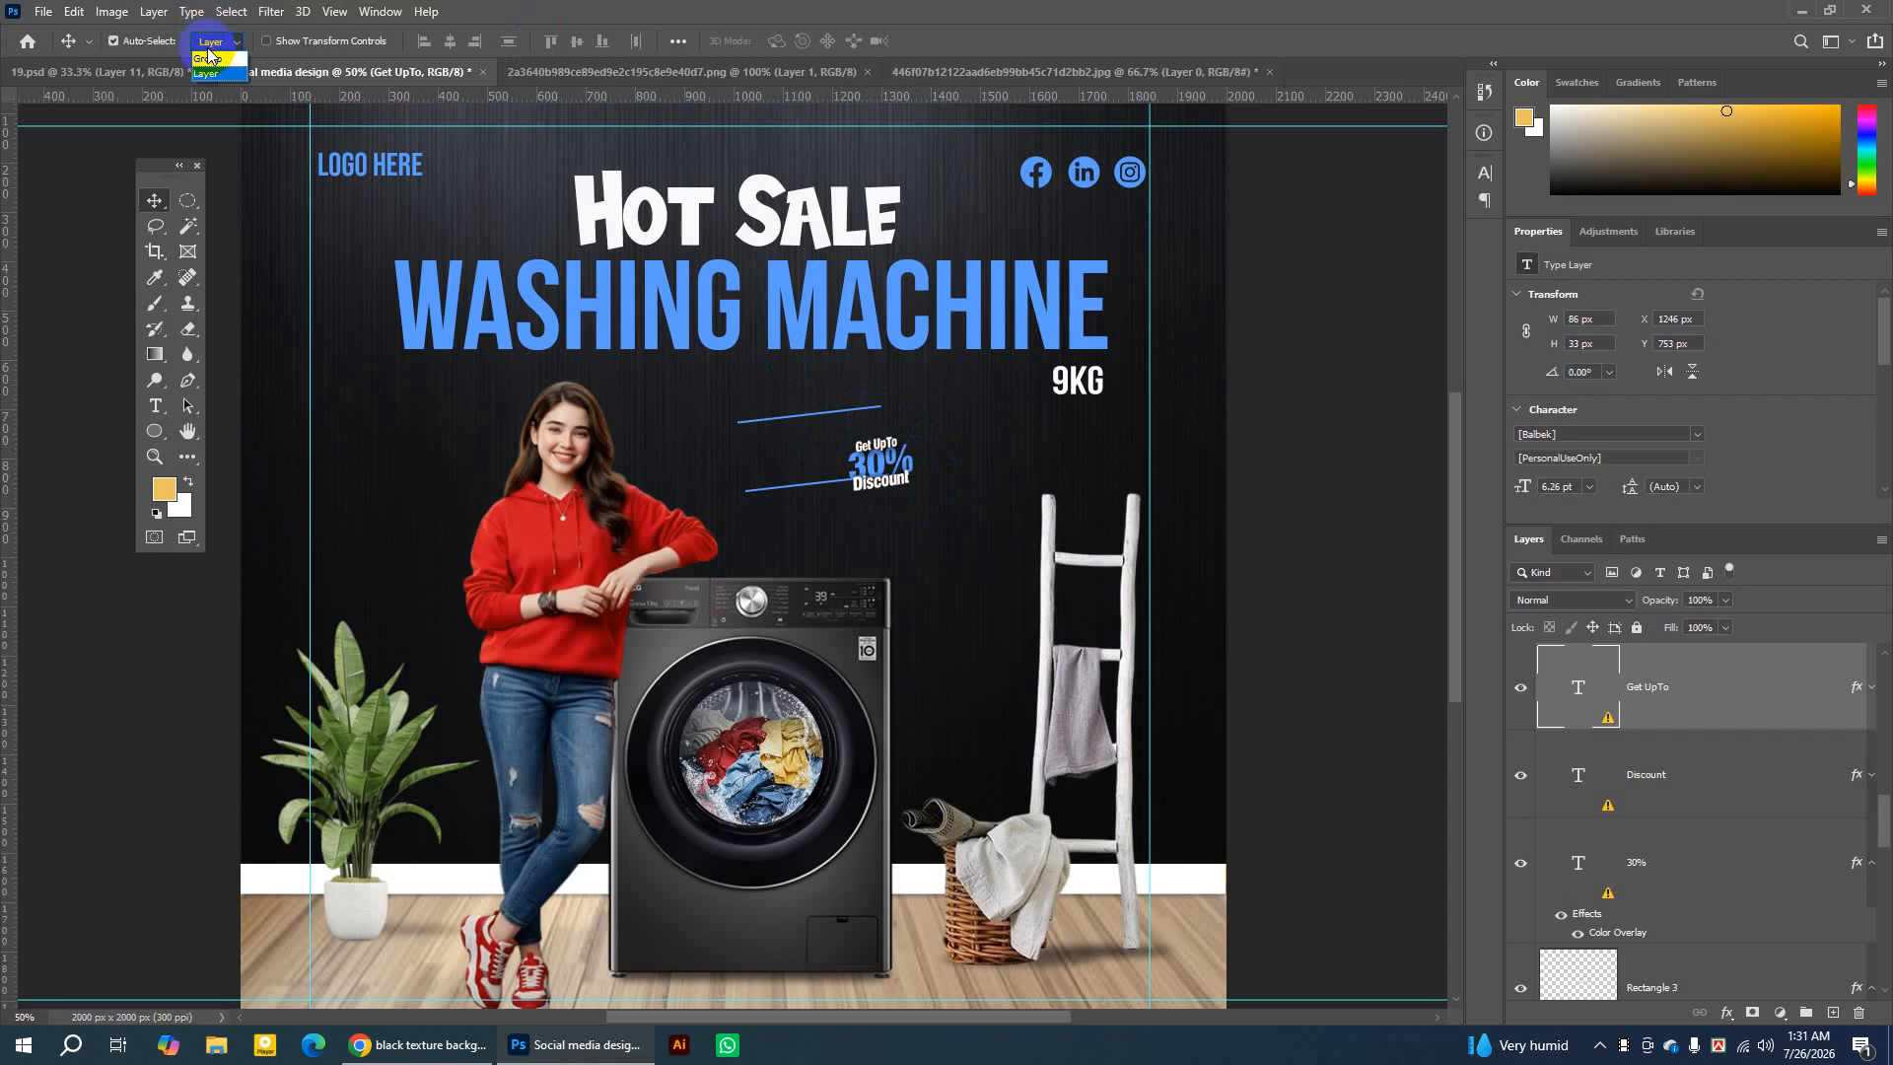
left_click(210, 59)
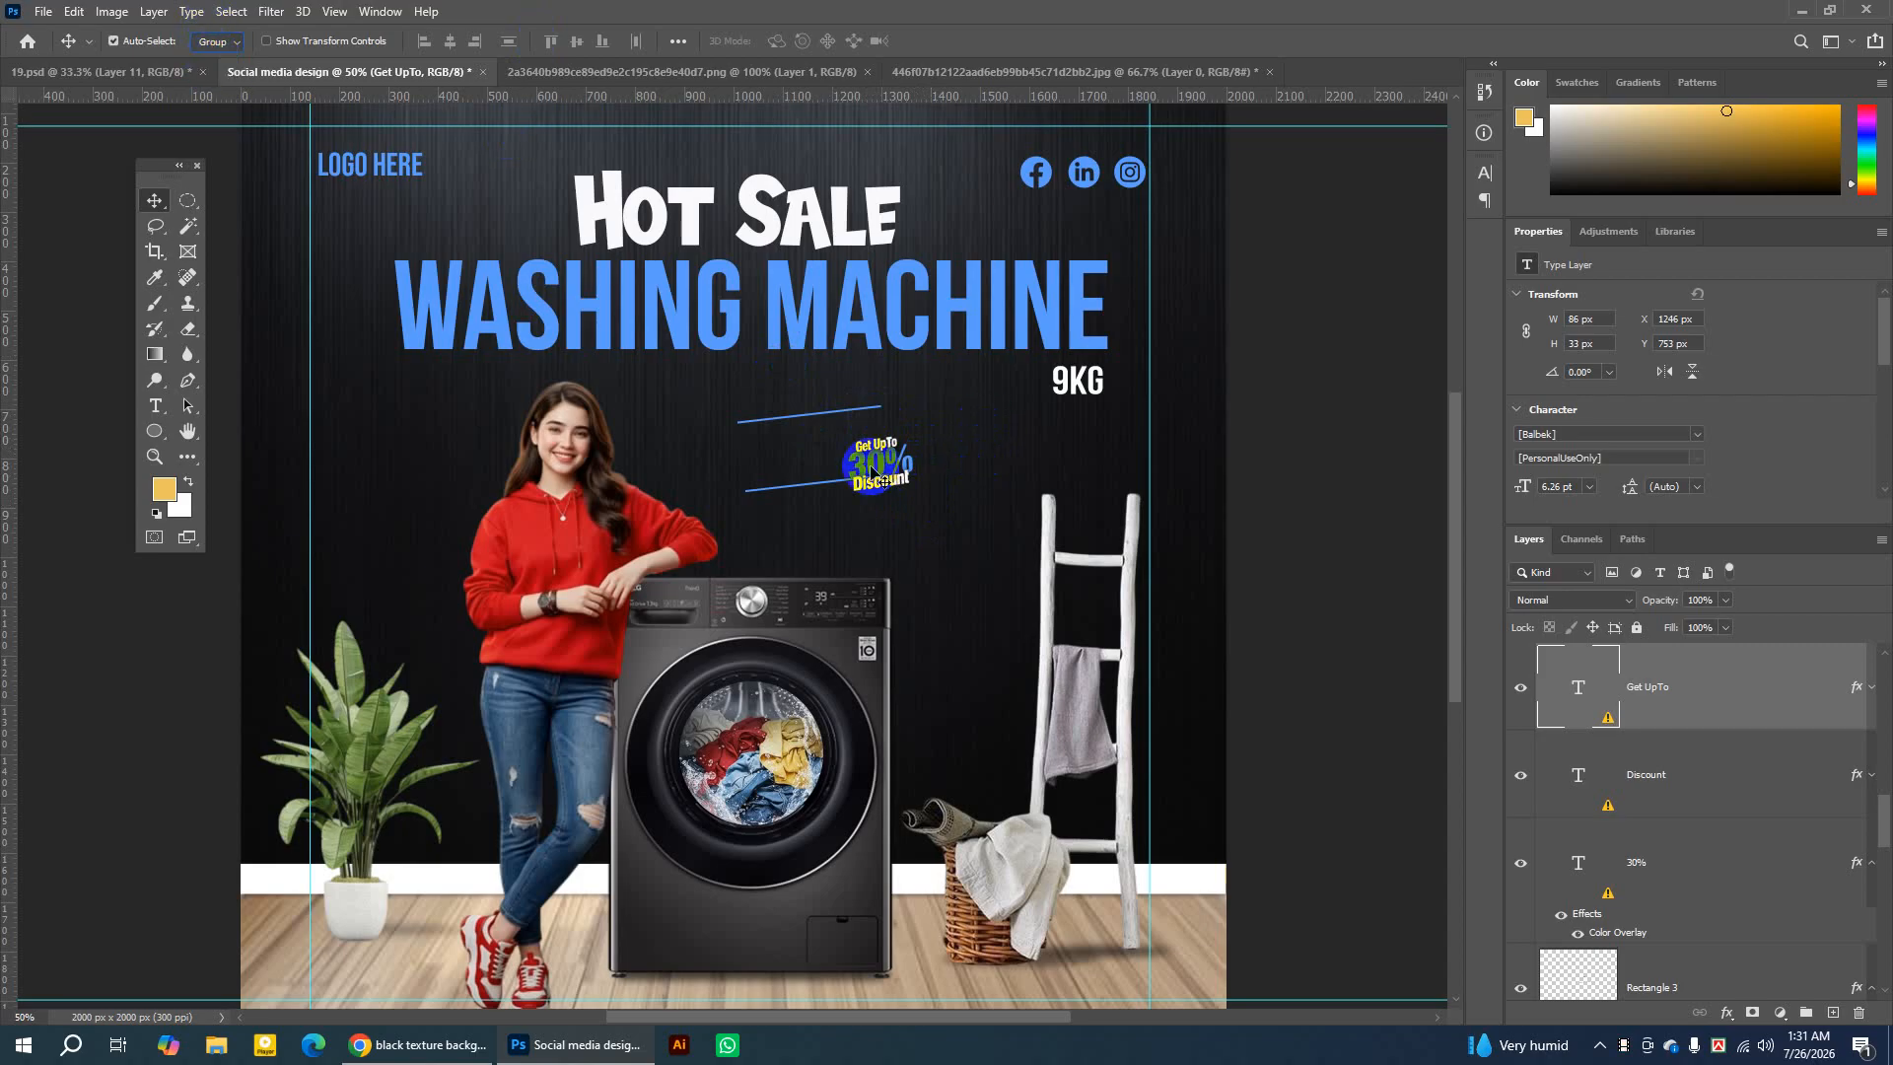
left_click_drag(879, 472, 850, 460)
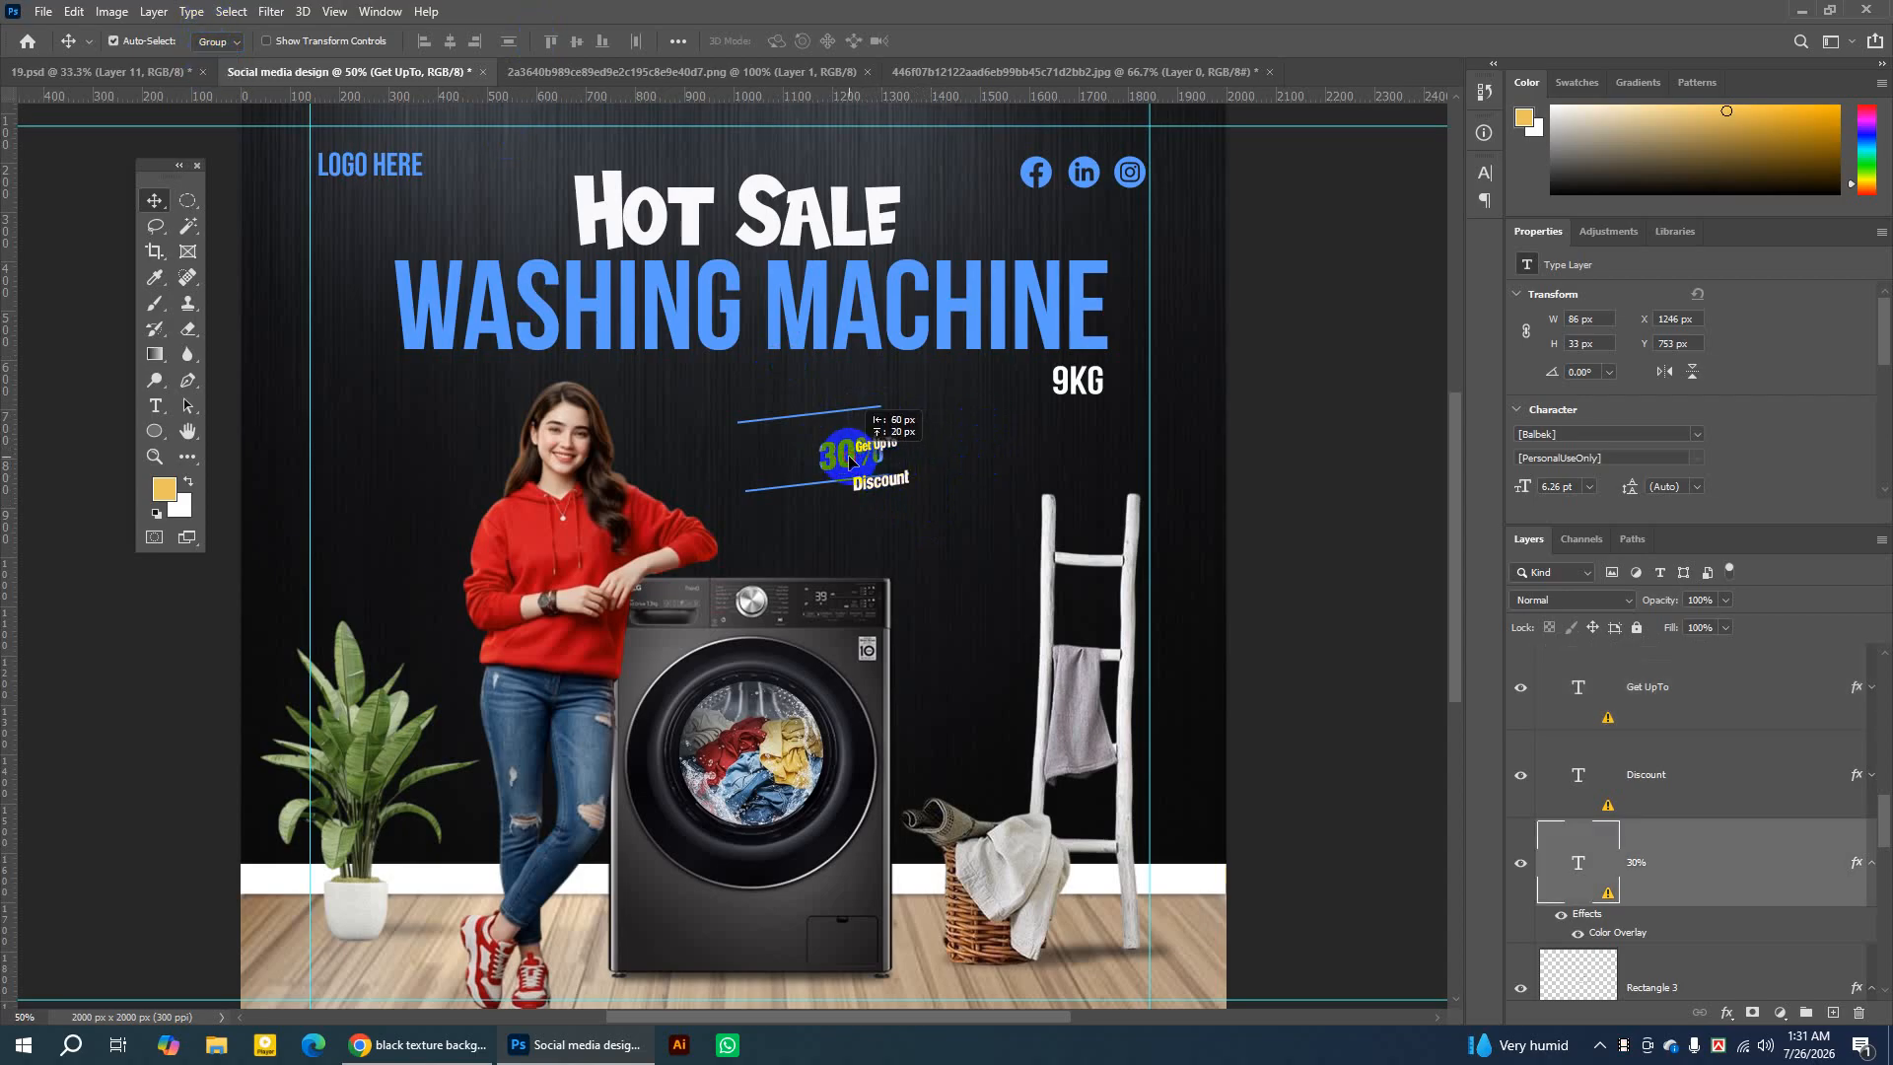
key("ctrl+z")
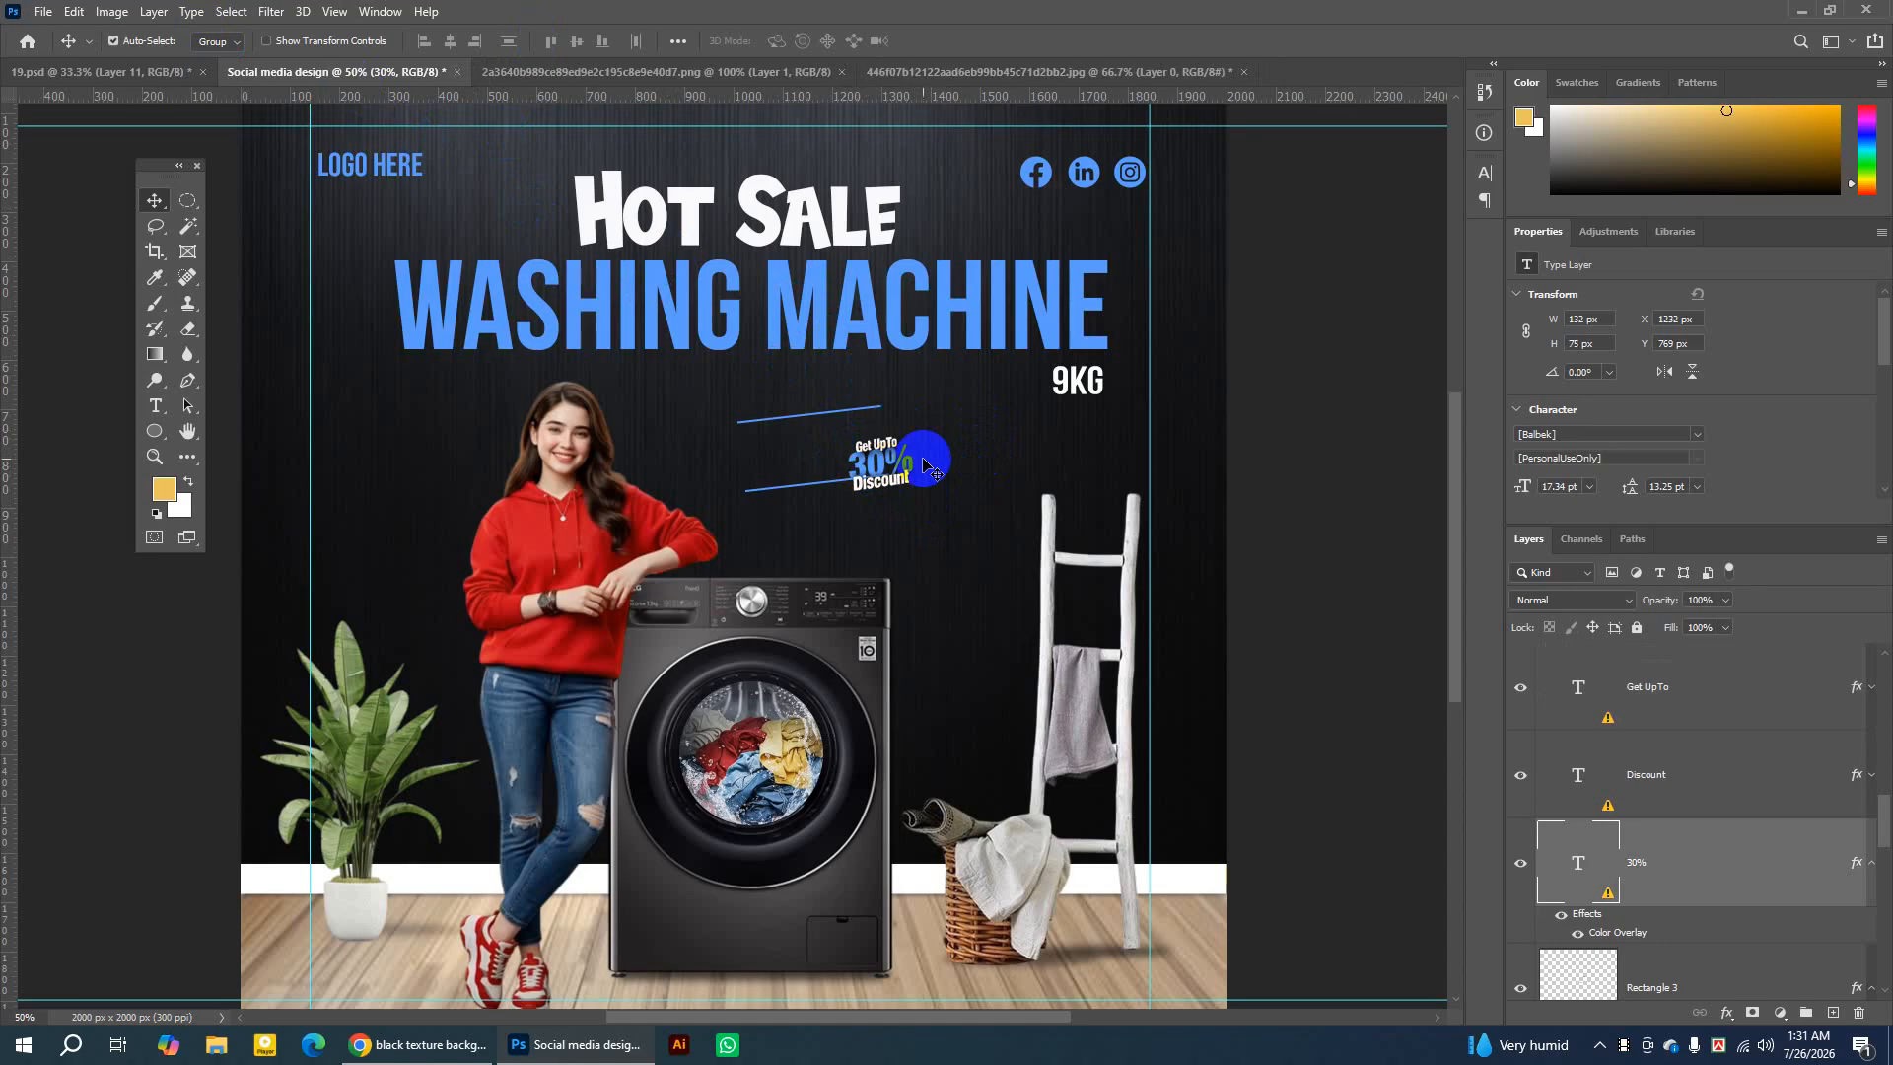
Move the Get UpTo, 30% and Discount texts between the slanted blue lines as one overlapping block, with Get UpTo at about X 1127, Y 735 px.
scroll(1565, 731, "up", 1)
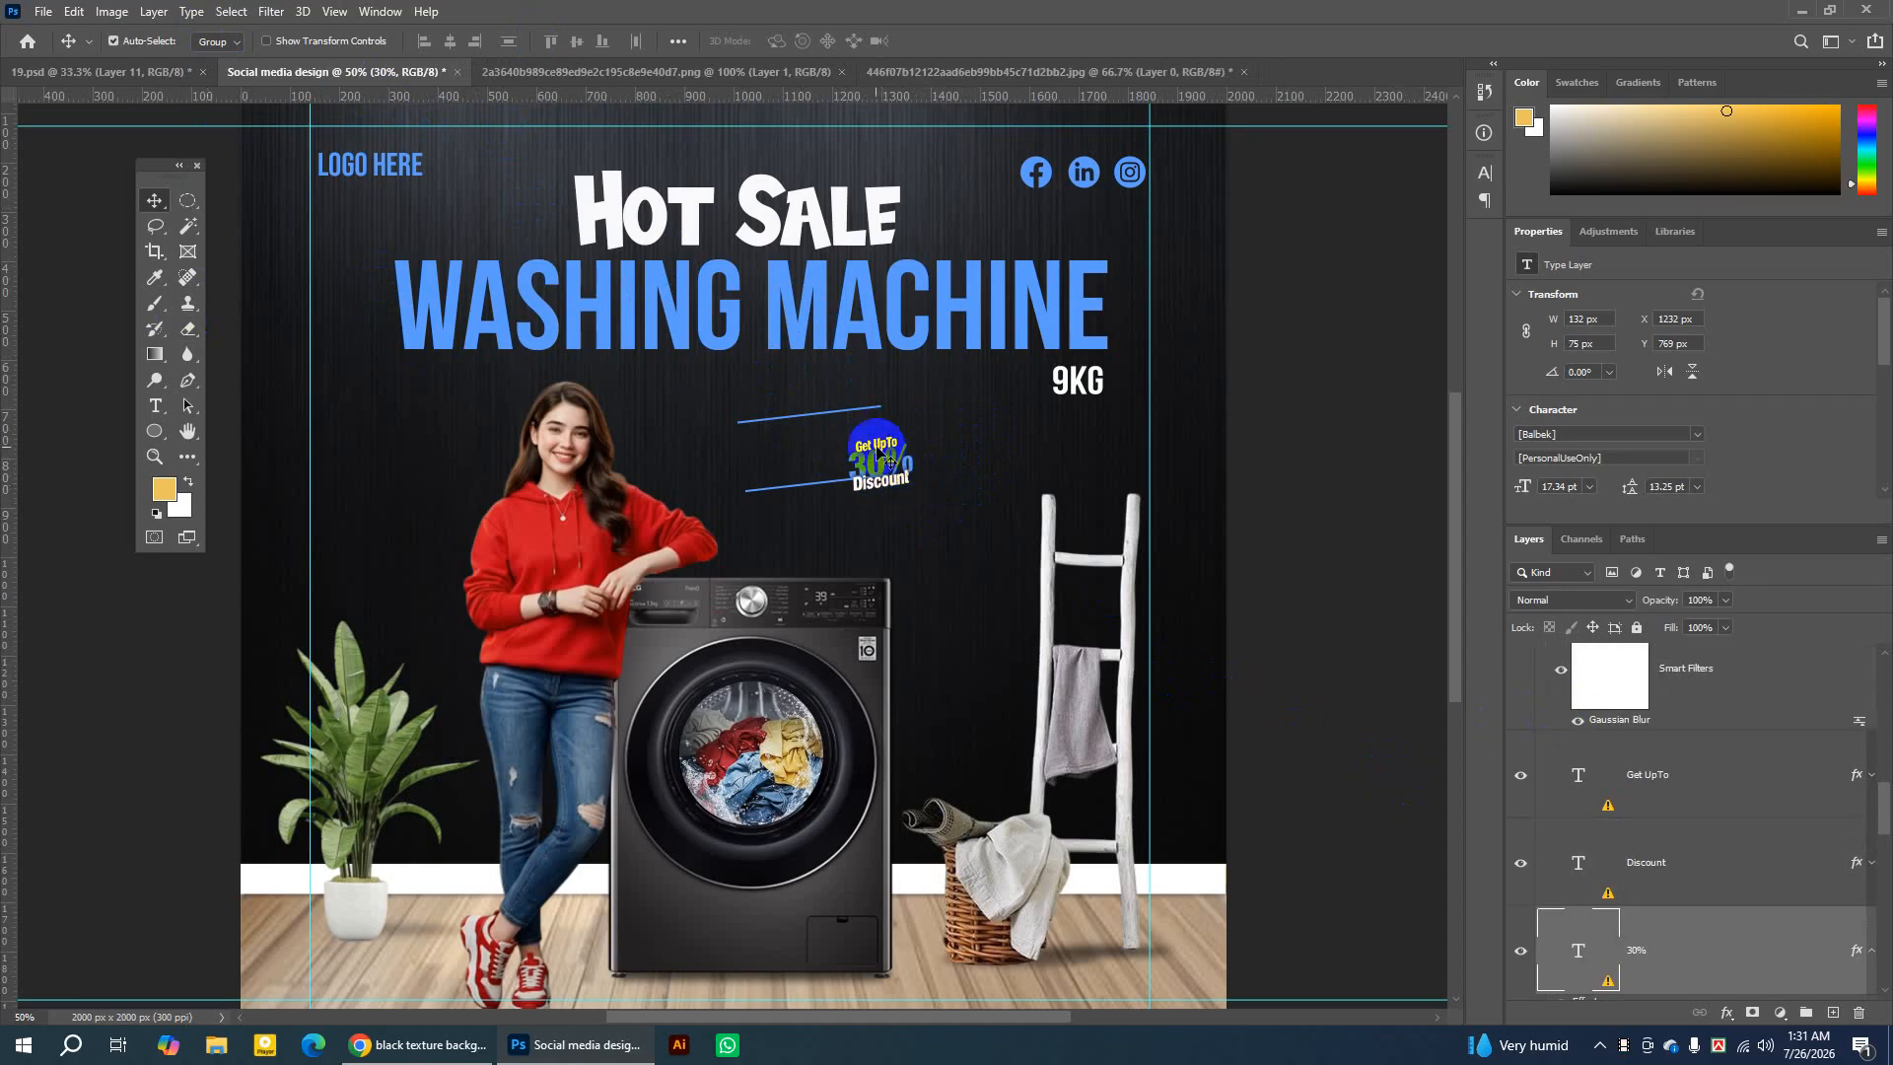
left_click(155, 456)
left_click(822, 447)
left_click(836, 473)
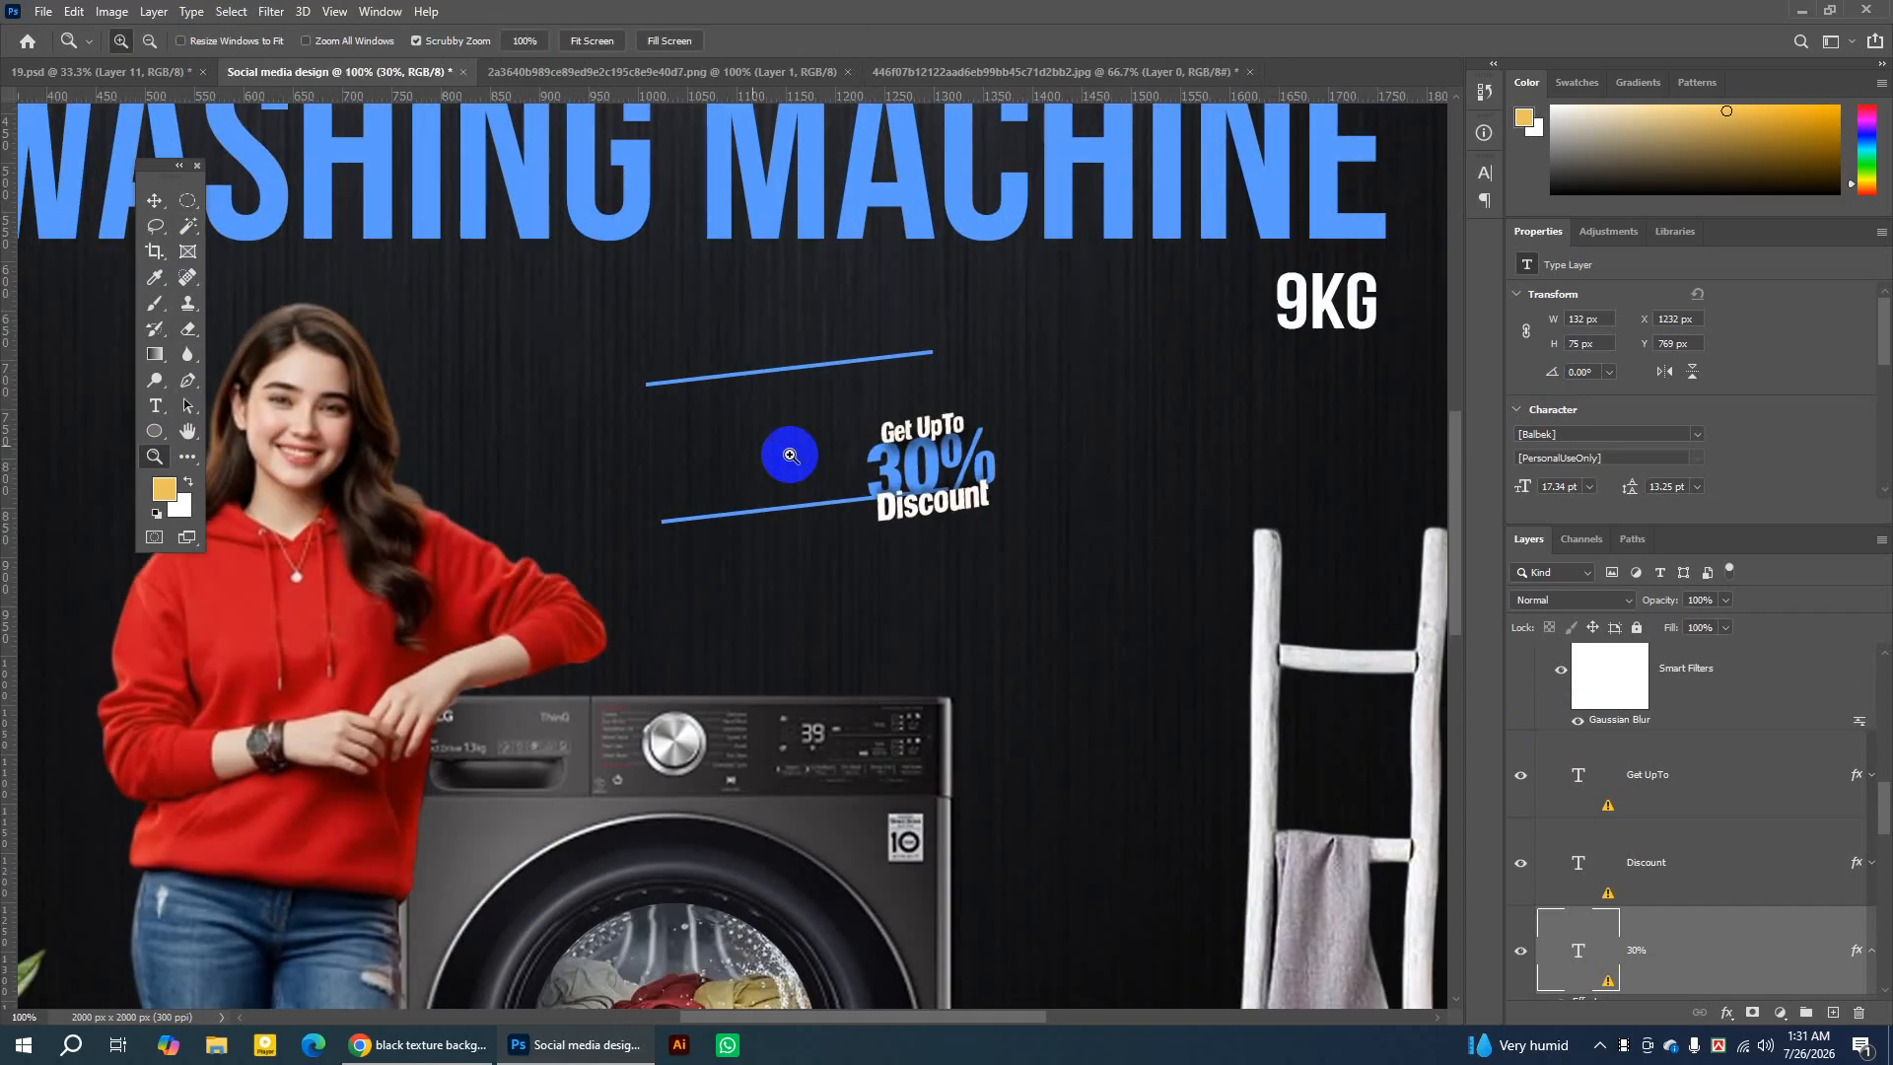
left_click(155, 200)
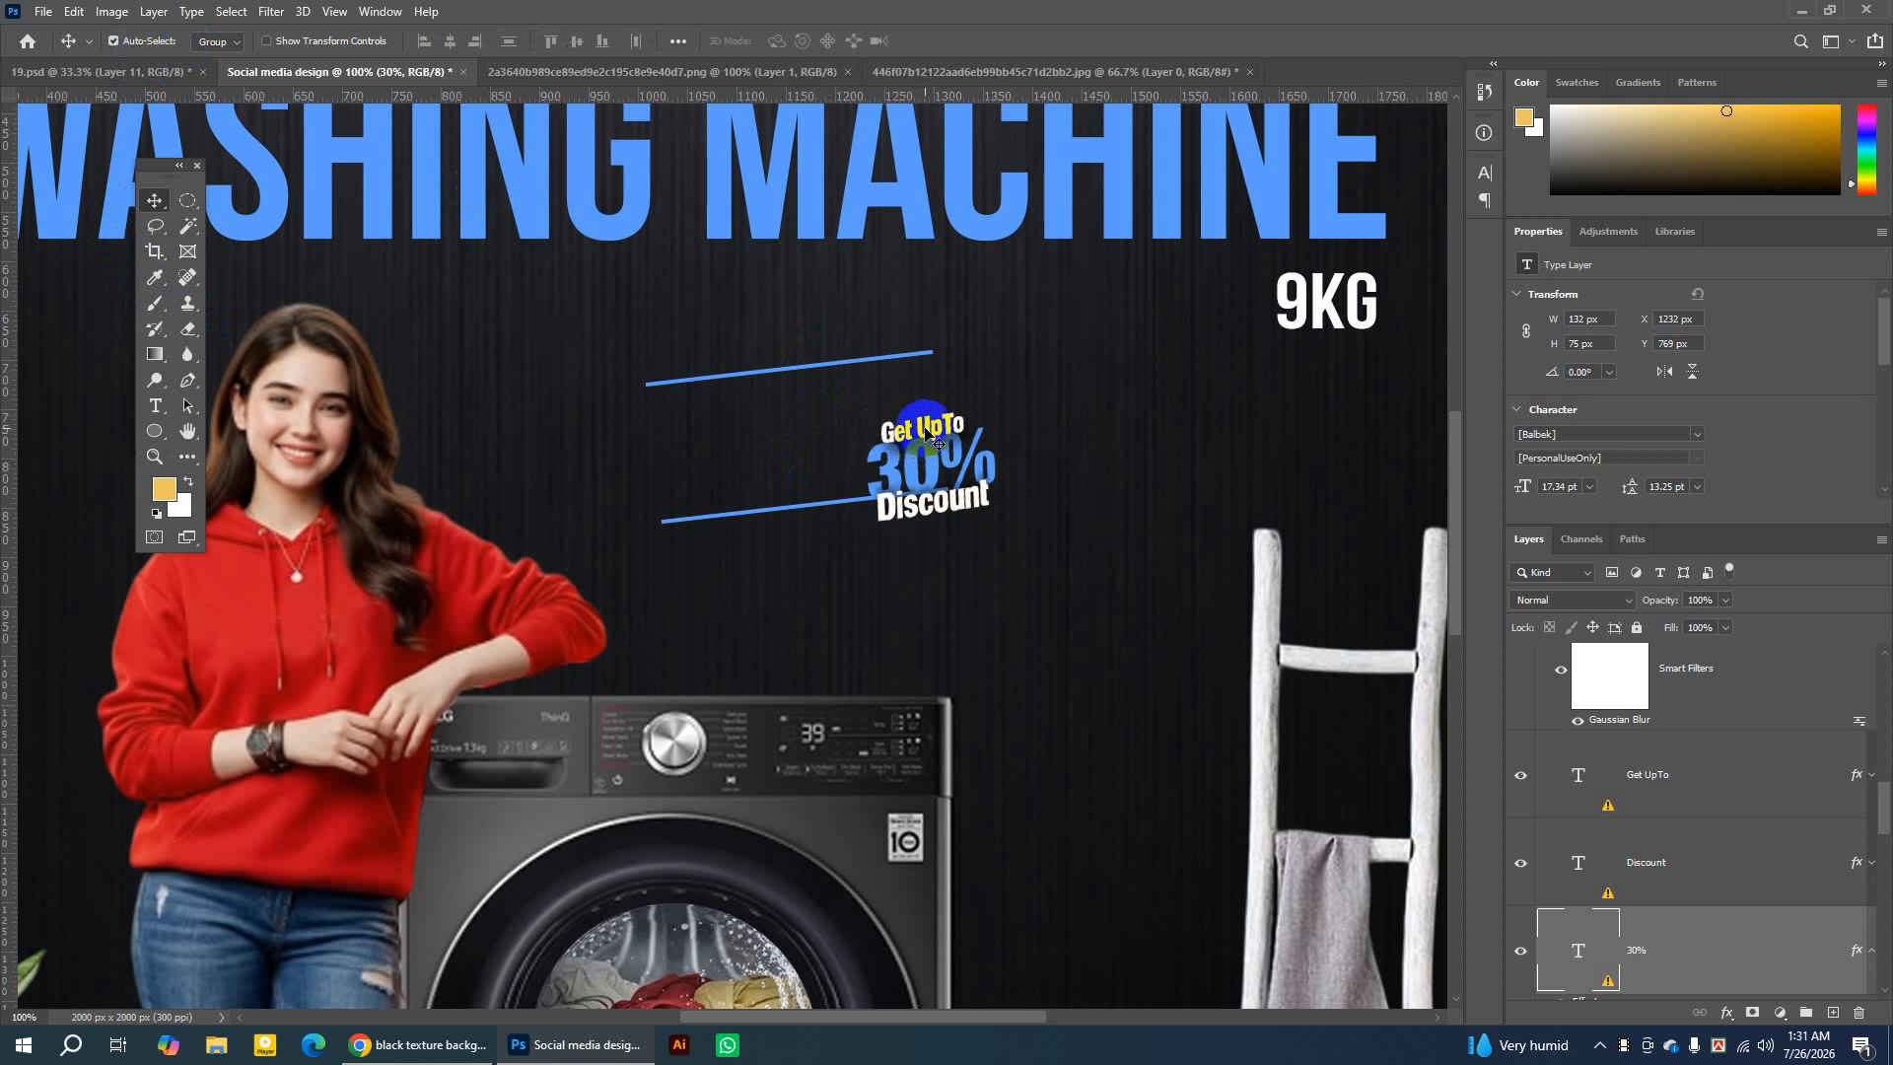
left_click_drag(925, 430, 798, 399)
left_click_drag(930, 483, 815, 456)
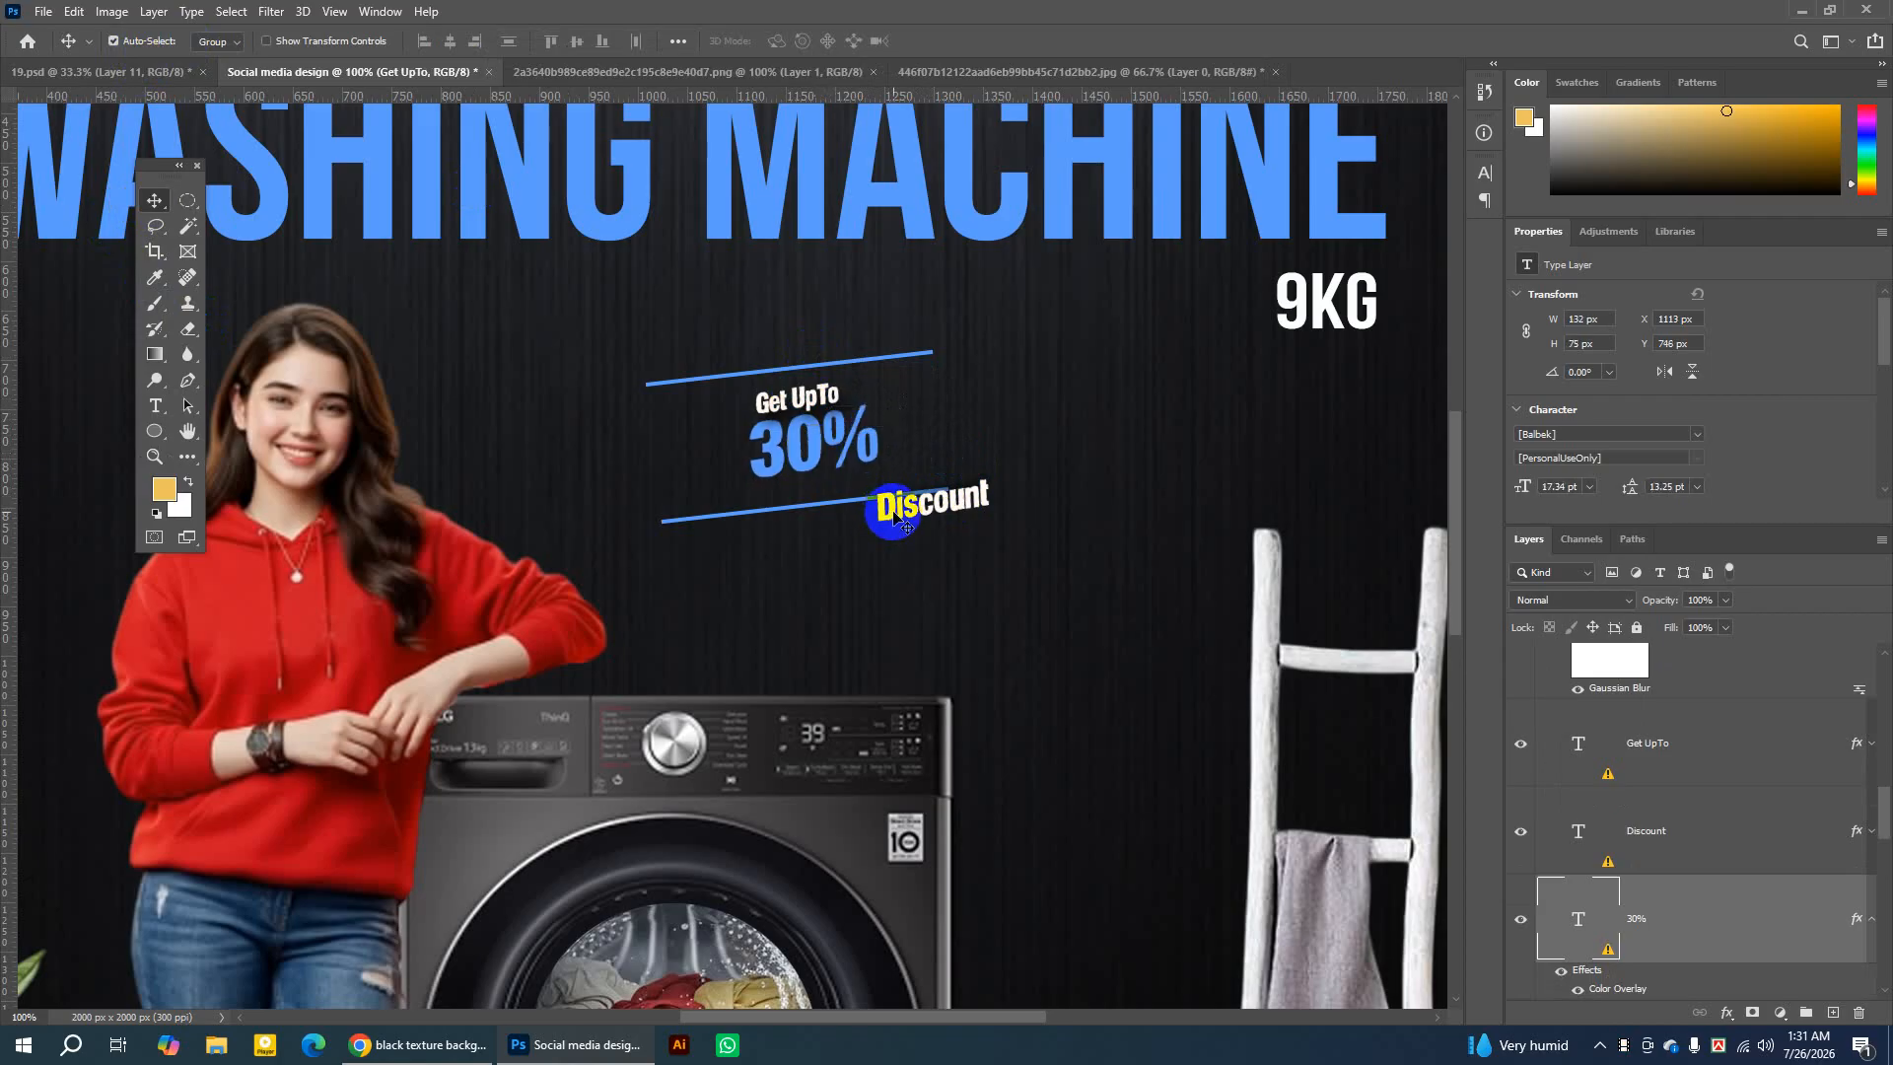
left_click_drag(893, 511, 779, 490)
left_click_drag(813, 411, 819, 418)
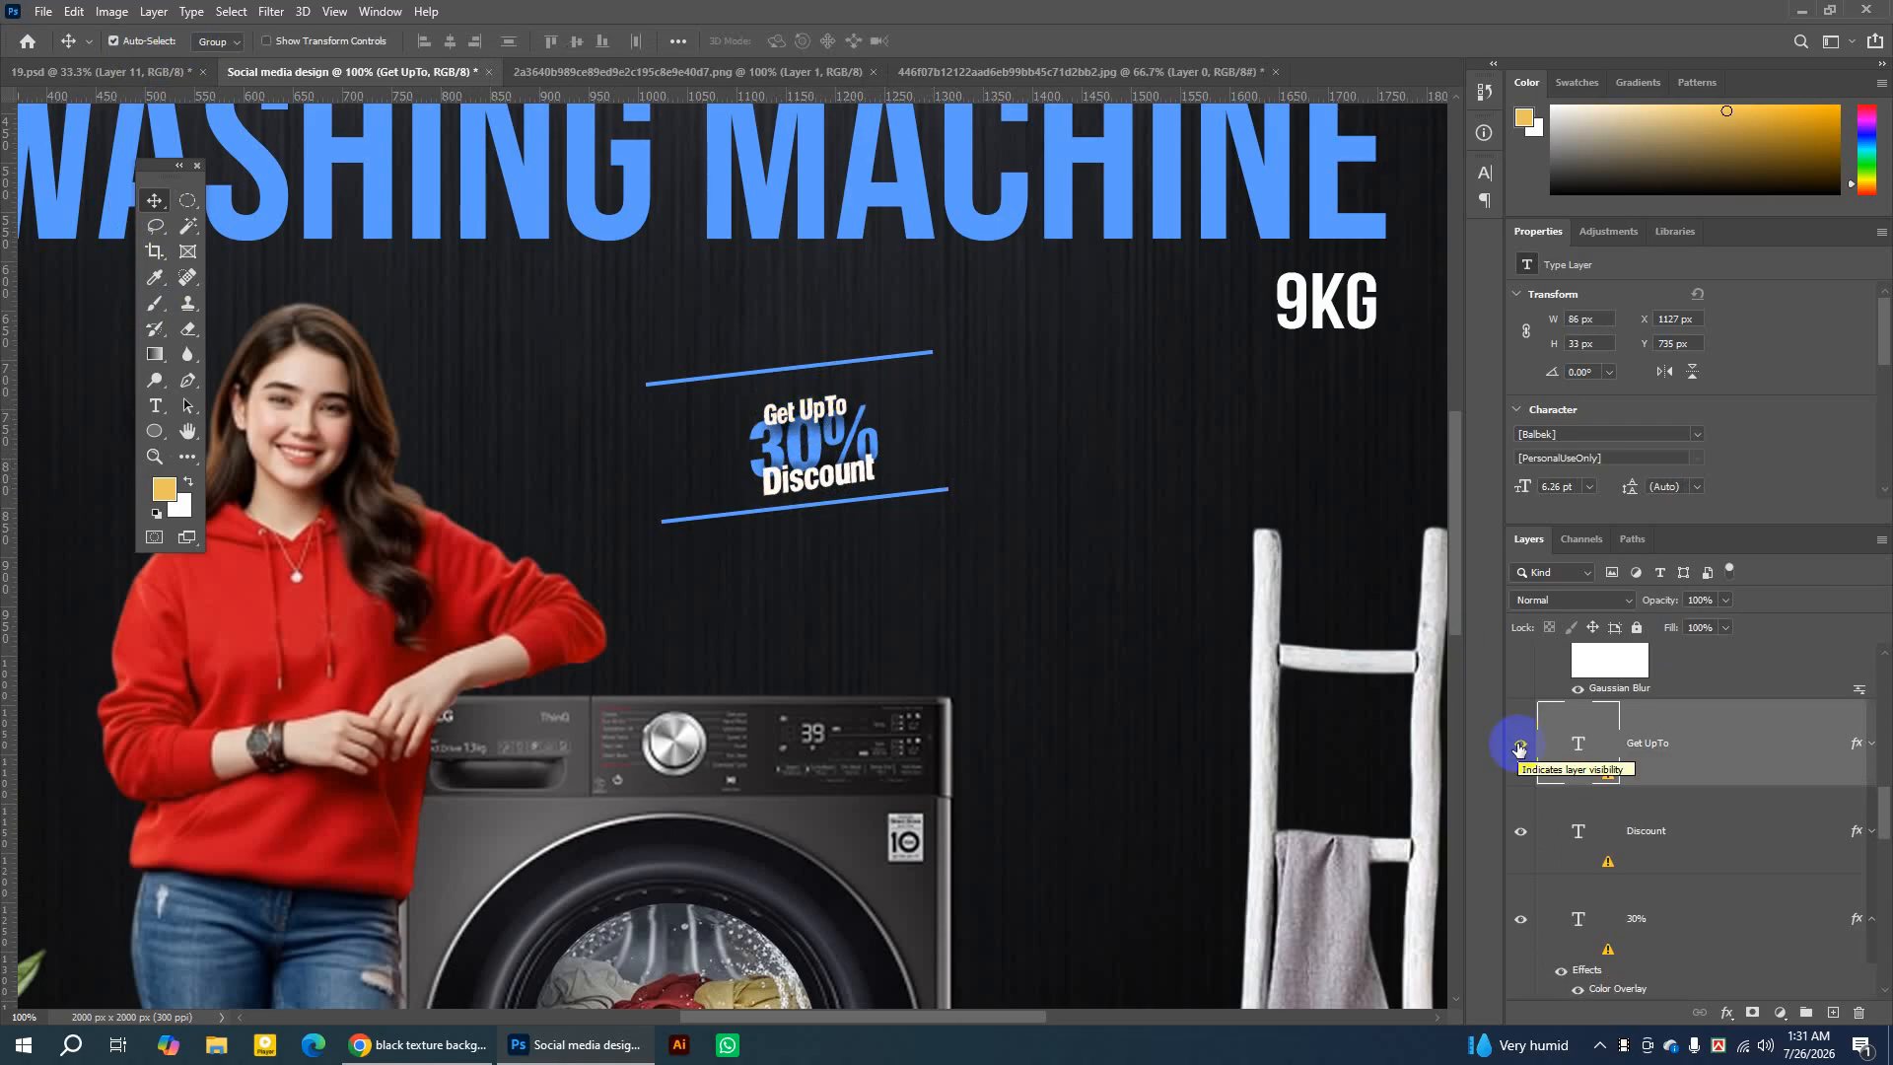
Slightly reduce the distance of the drop shadow on the Get UpTo text layer, leaving the effect enabled.
left_click(1519, 747)
left_click(1519, 747)
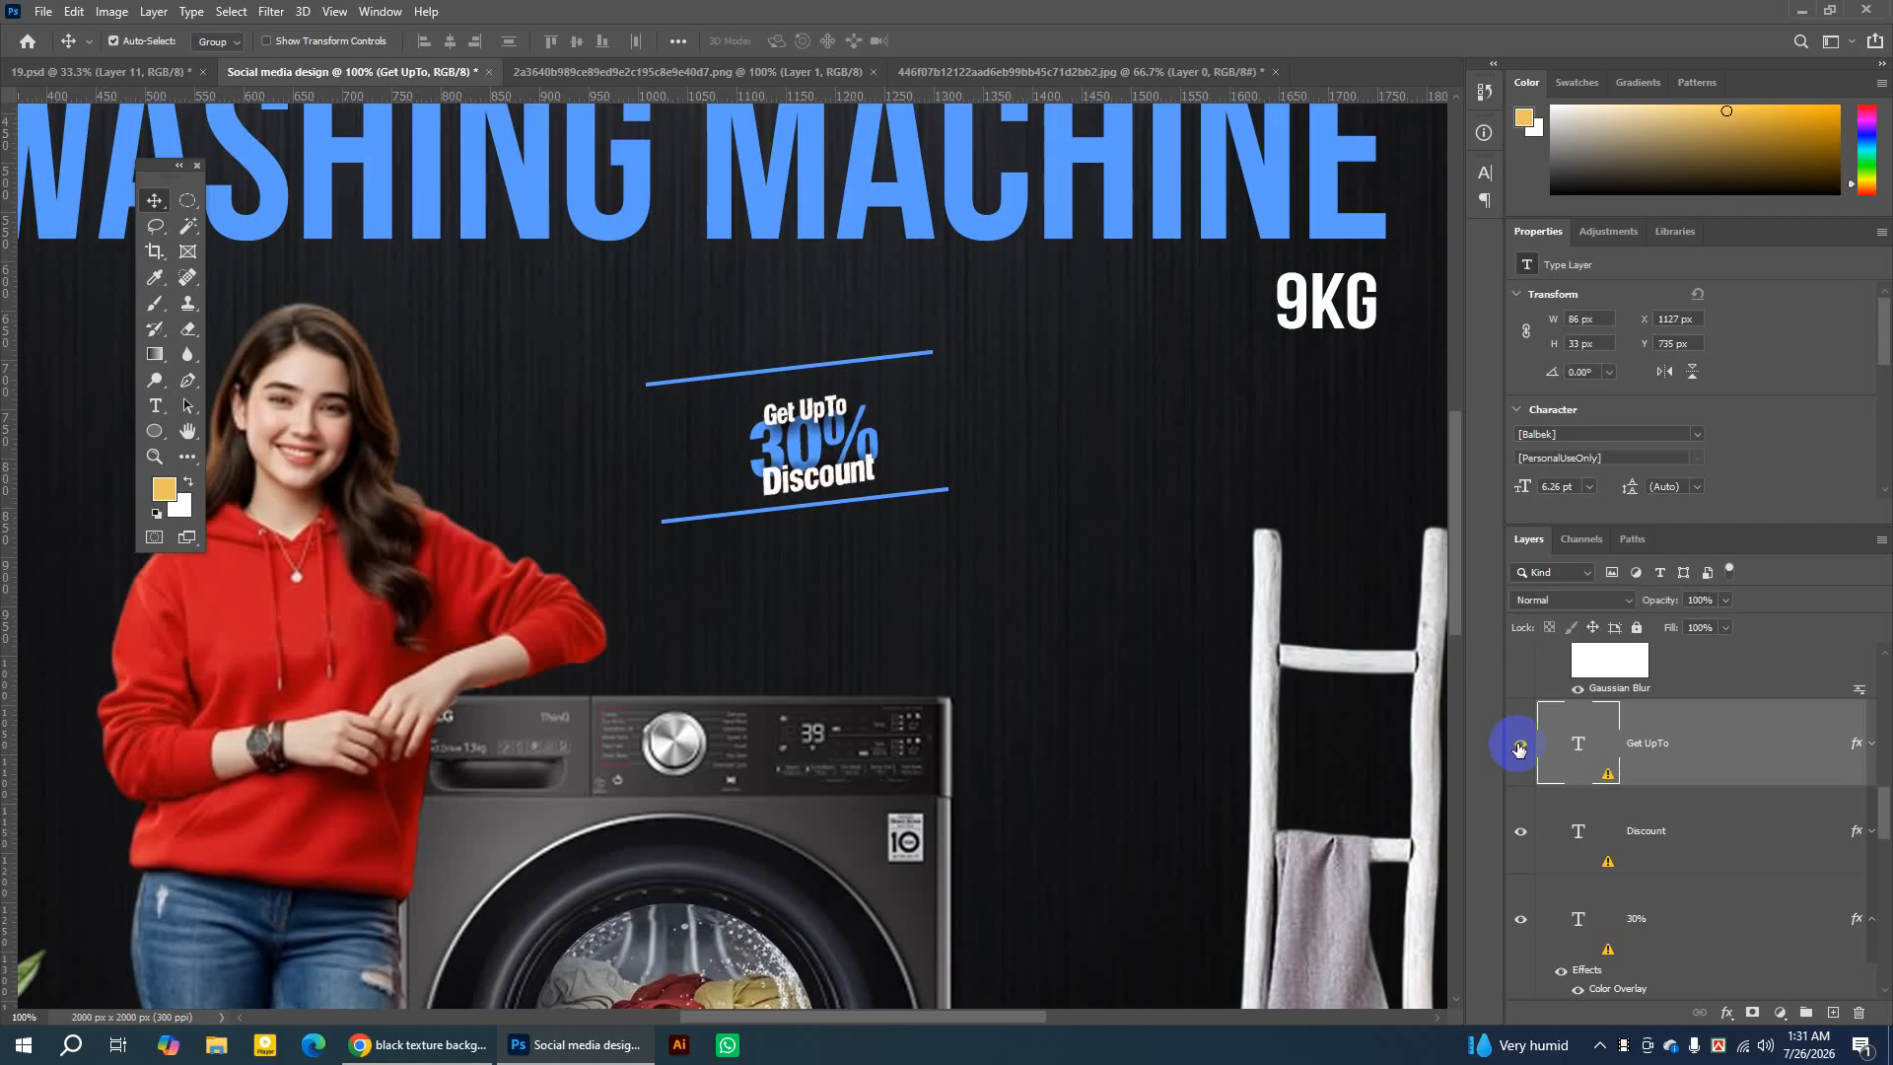
double_click(1748, 730)
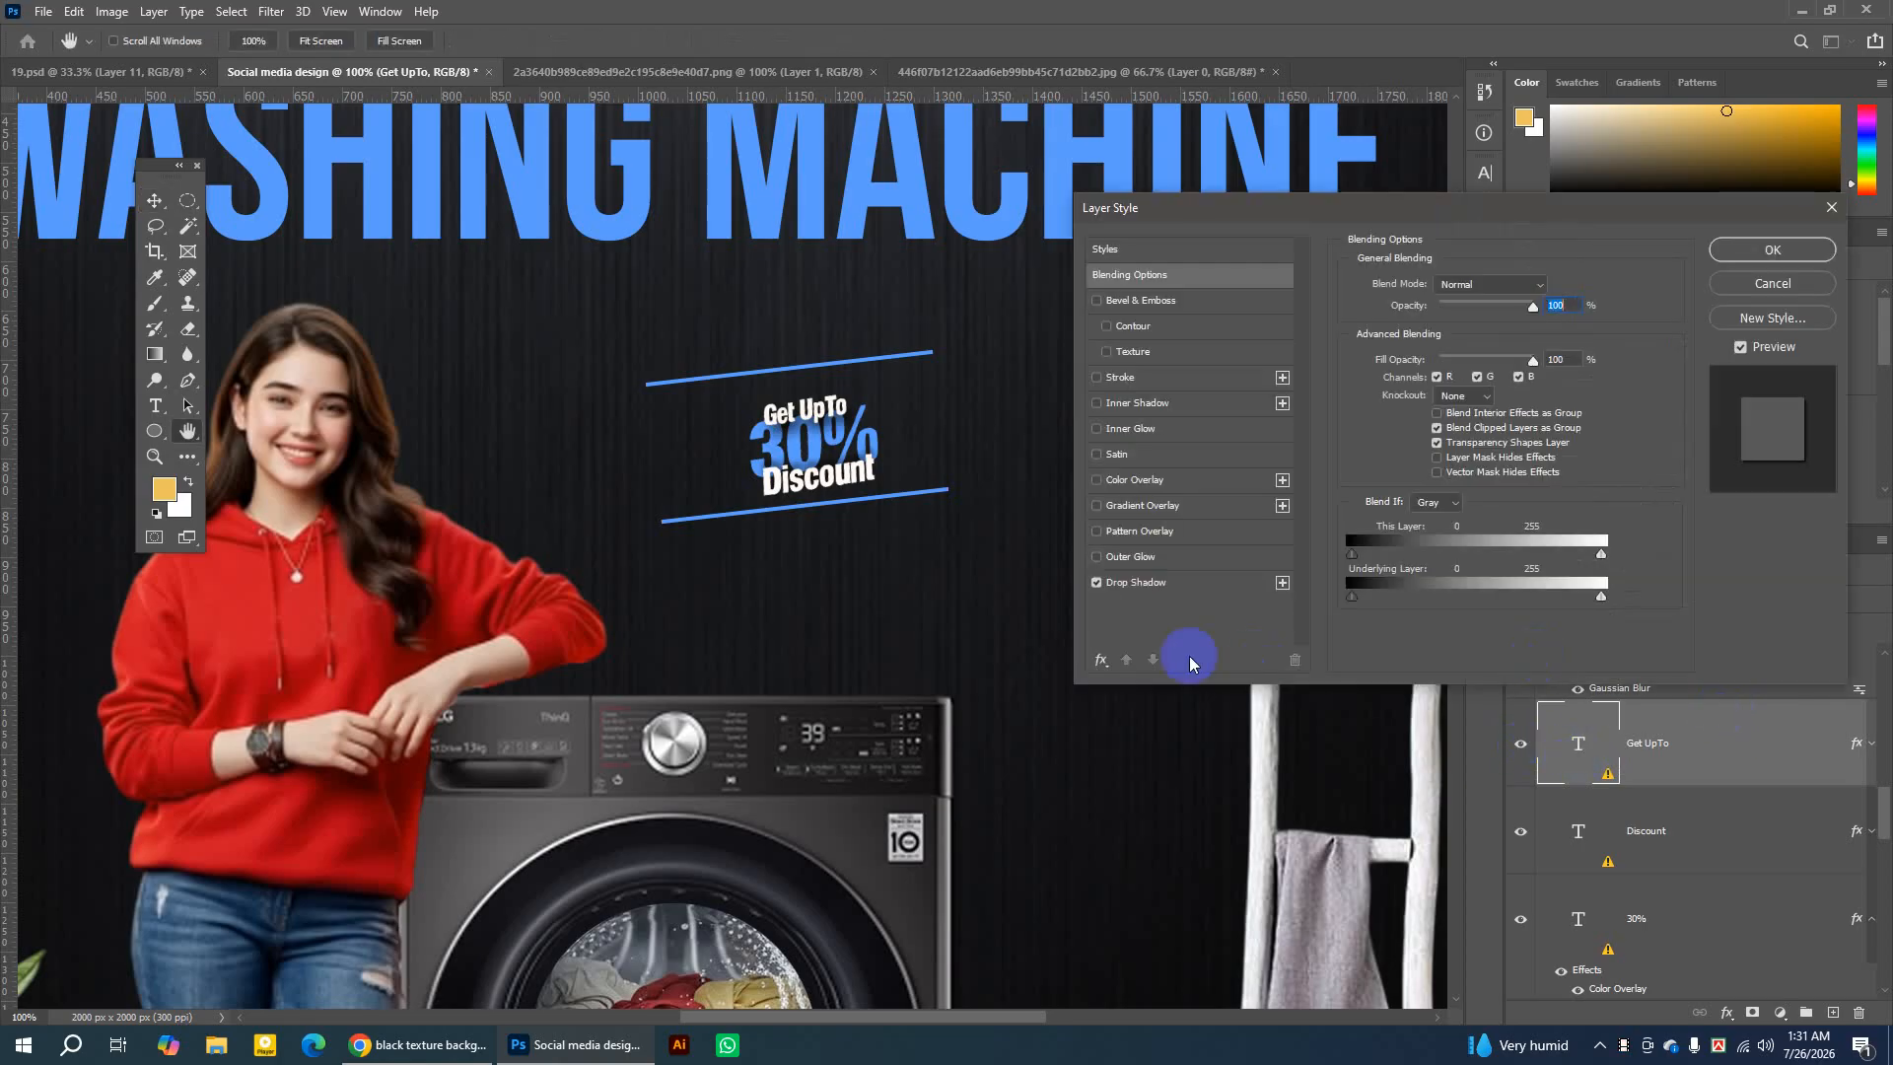
left_click(1129, 590)
left_click(1097, 582)
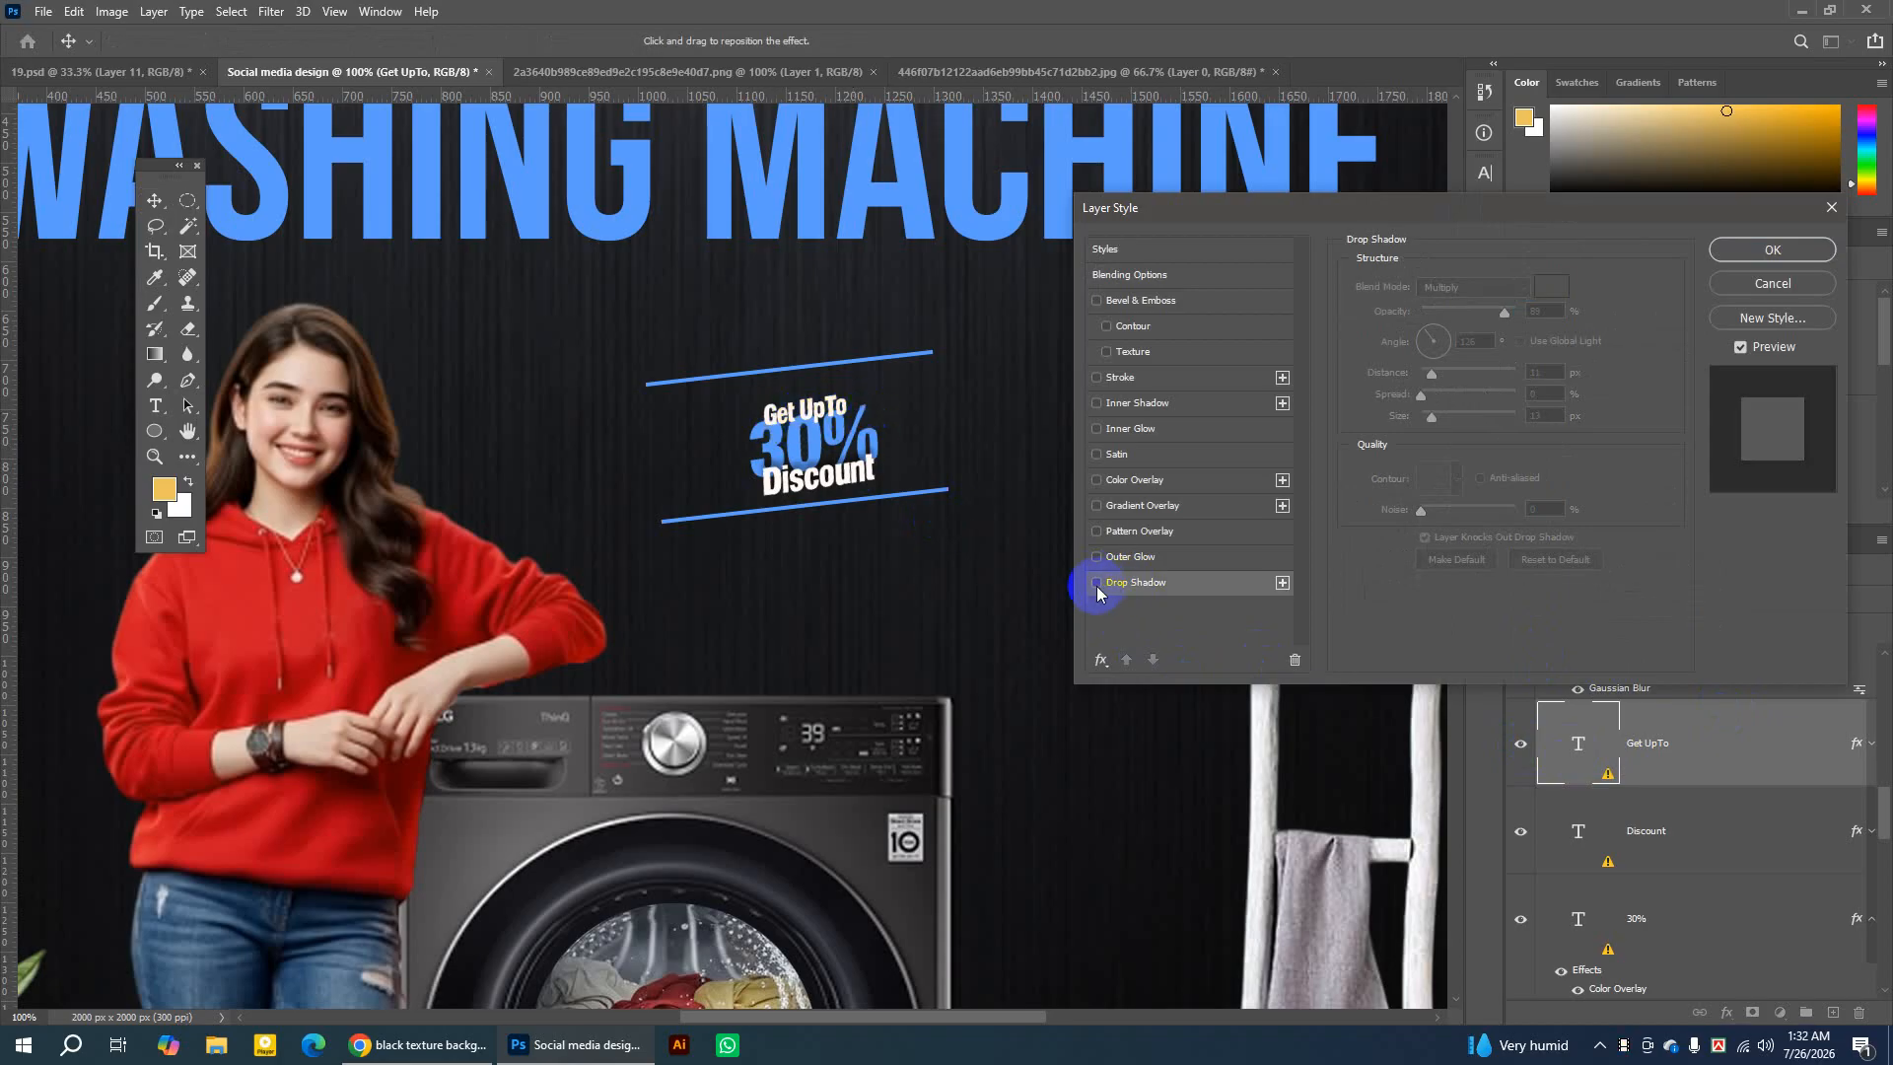
left_click(1097, 588)
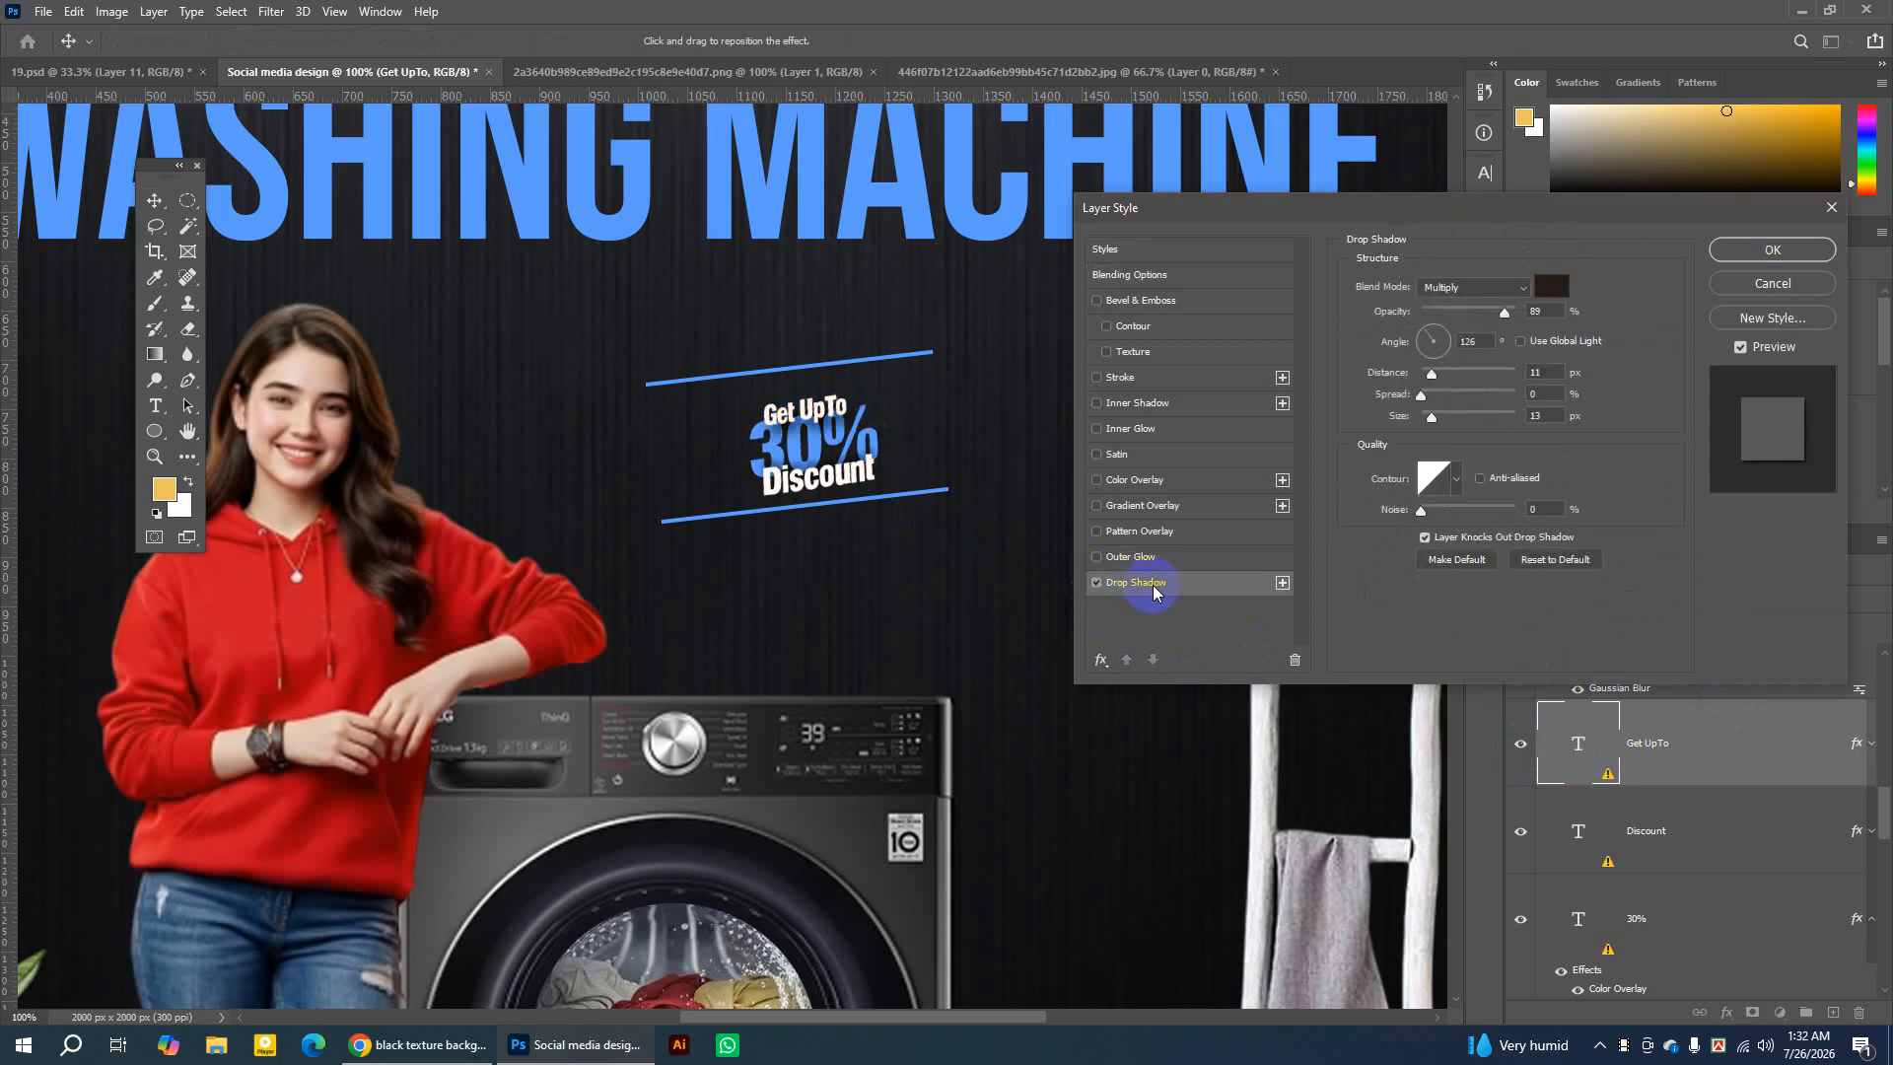
mouse_move(1432, 416)
left_mouse_down()
mouse_move(1453, 421)
mouse_move(1429, 422)
mouse_move(1431, 388)
left_mouse_up()
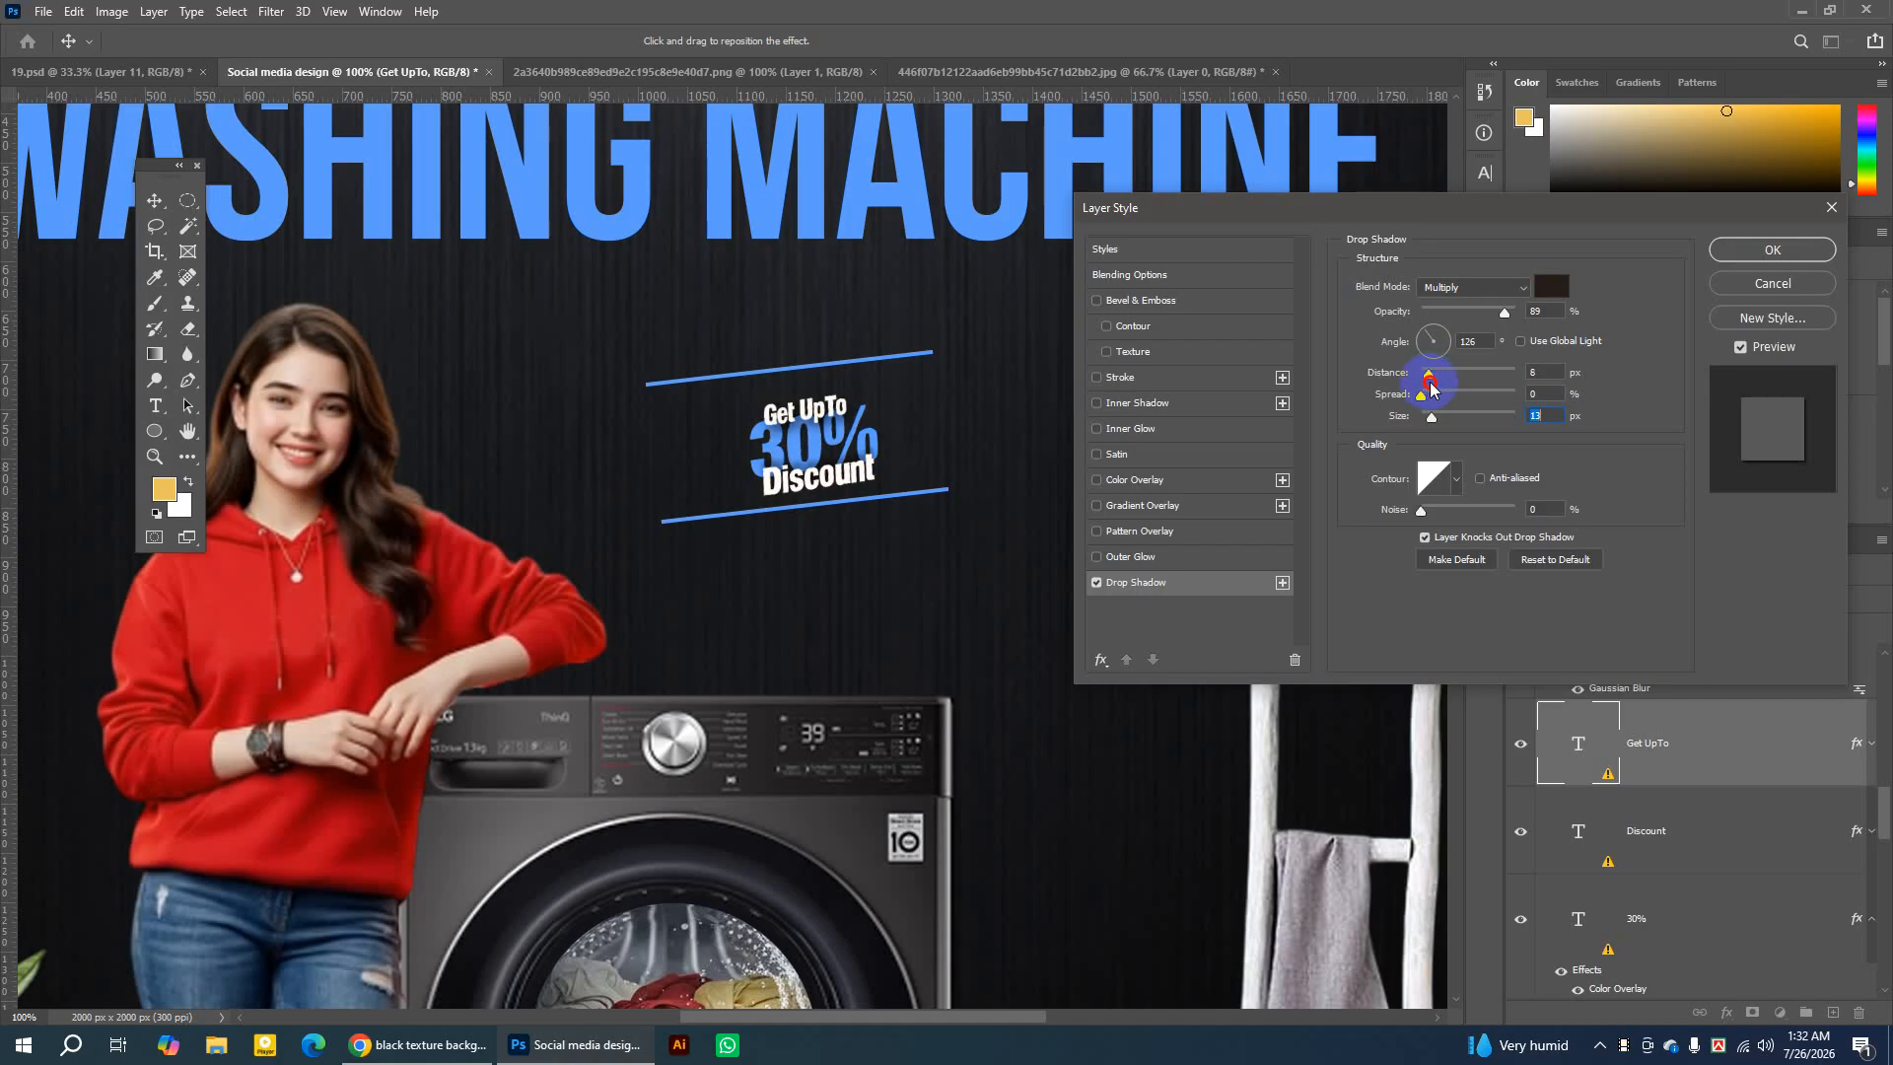
left_click(1741, 249)
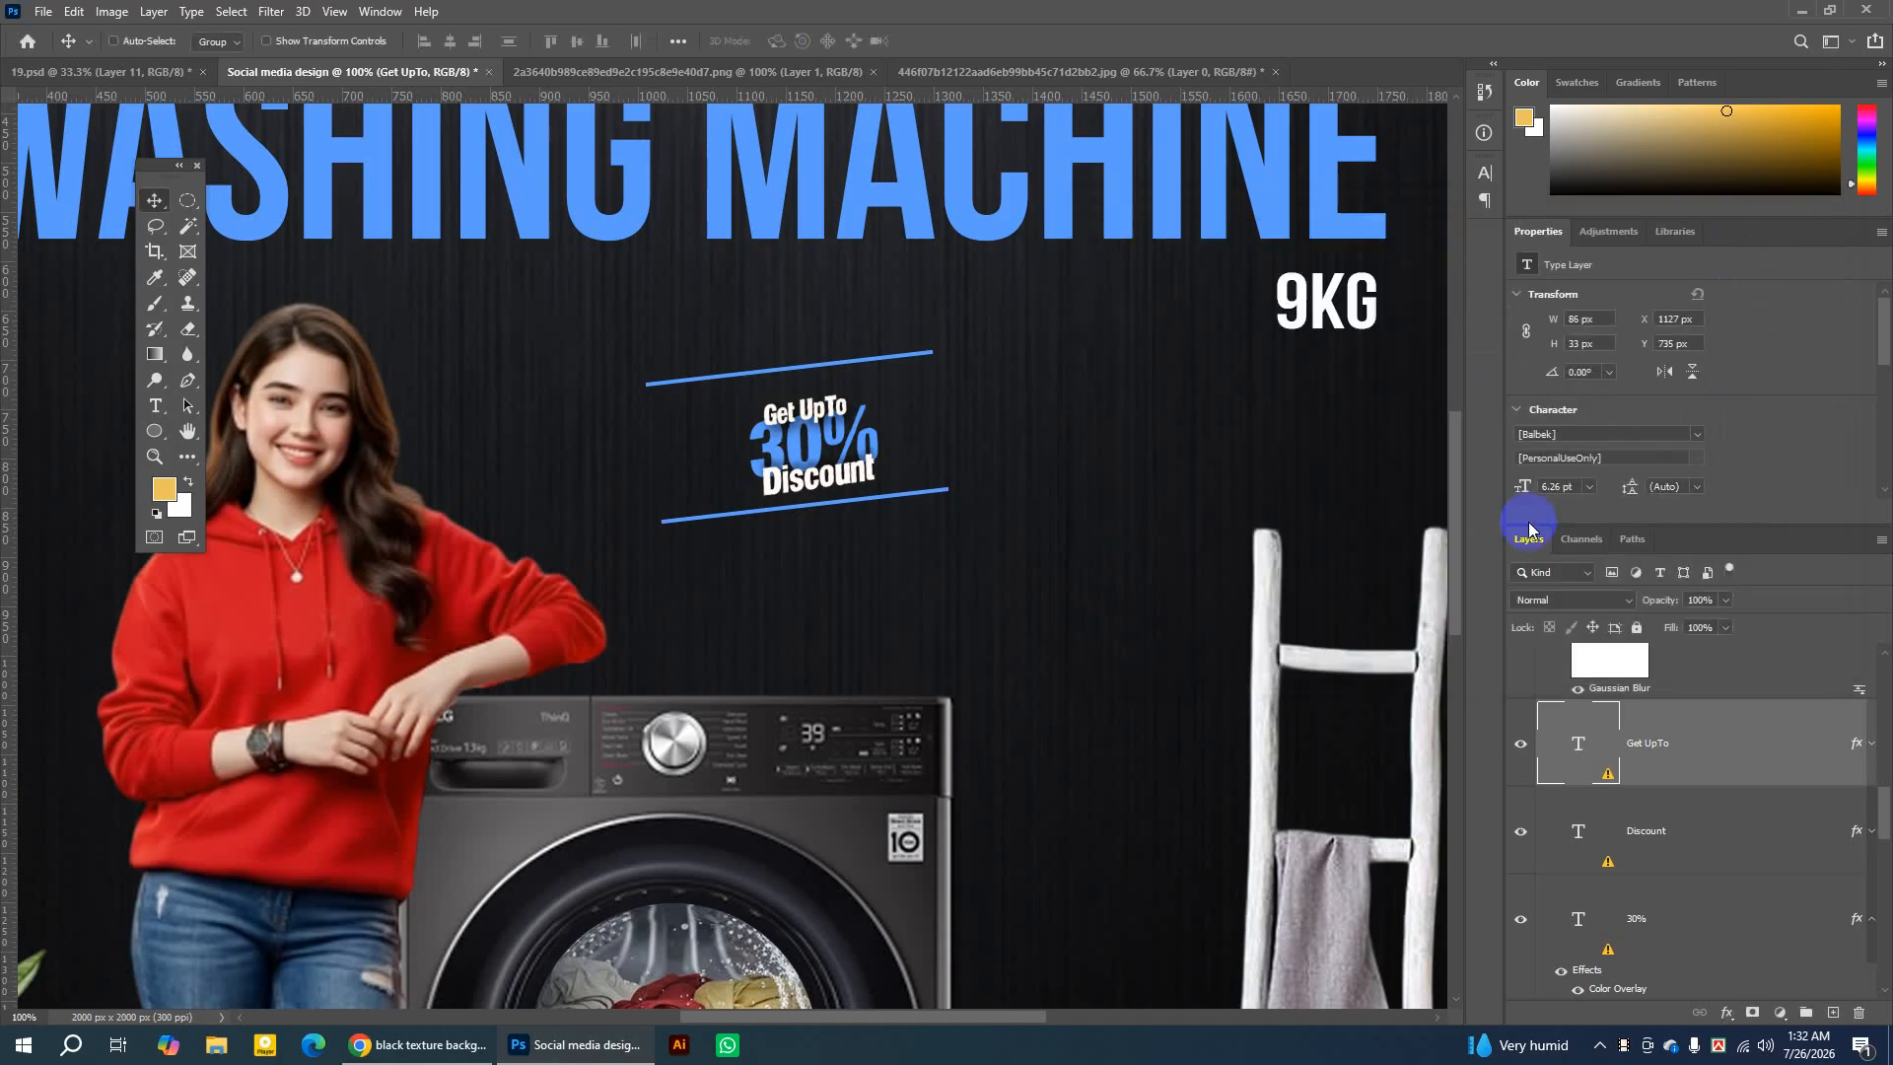
Hide the guides on the washing machine post.
key("ctrl+minus")
key("ctrl+minus")
key("ctrl+minus")
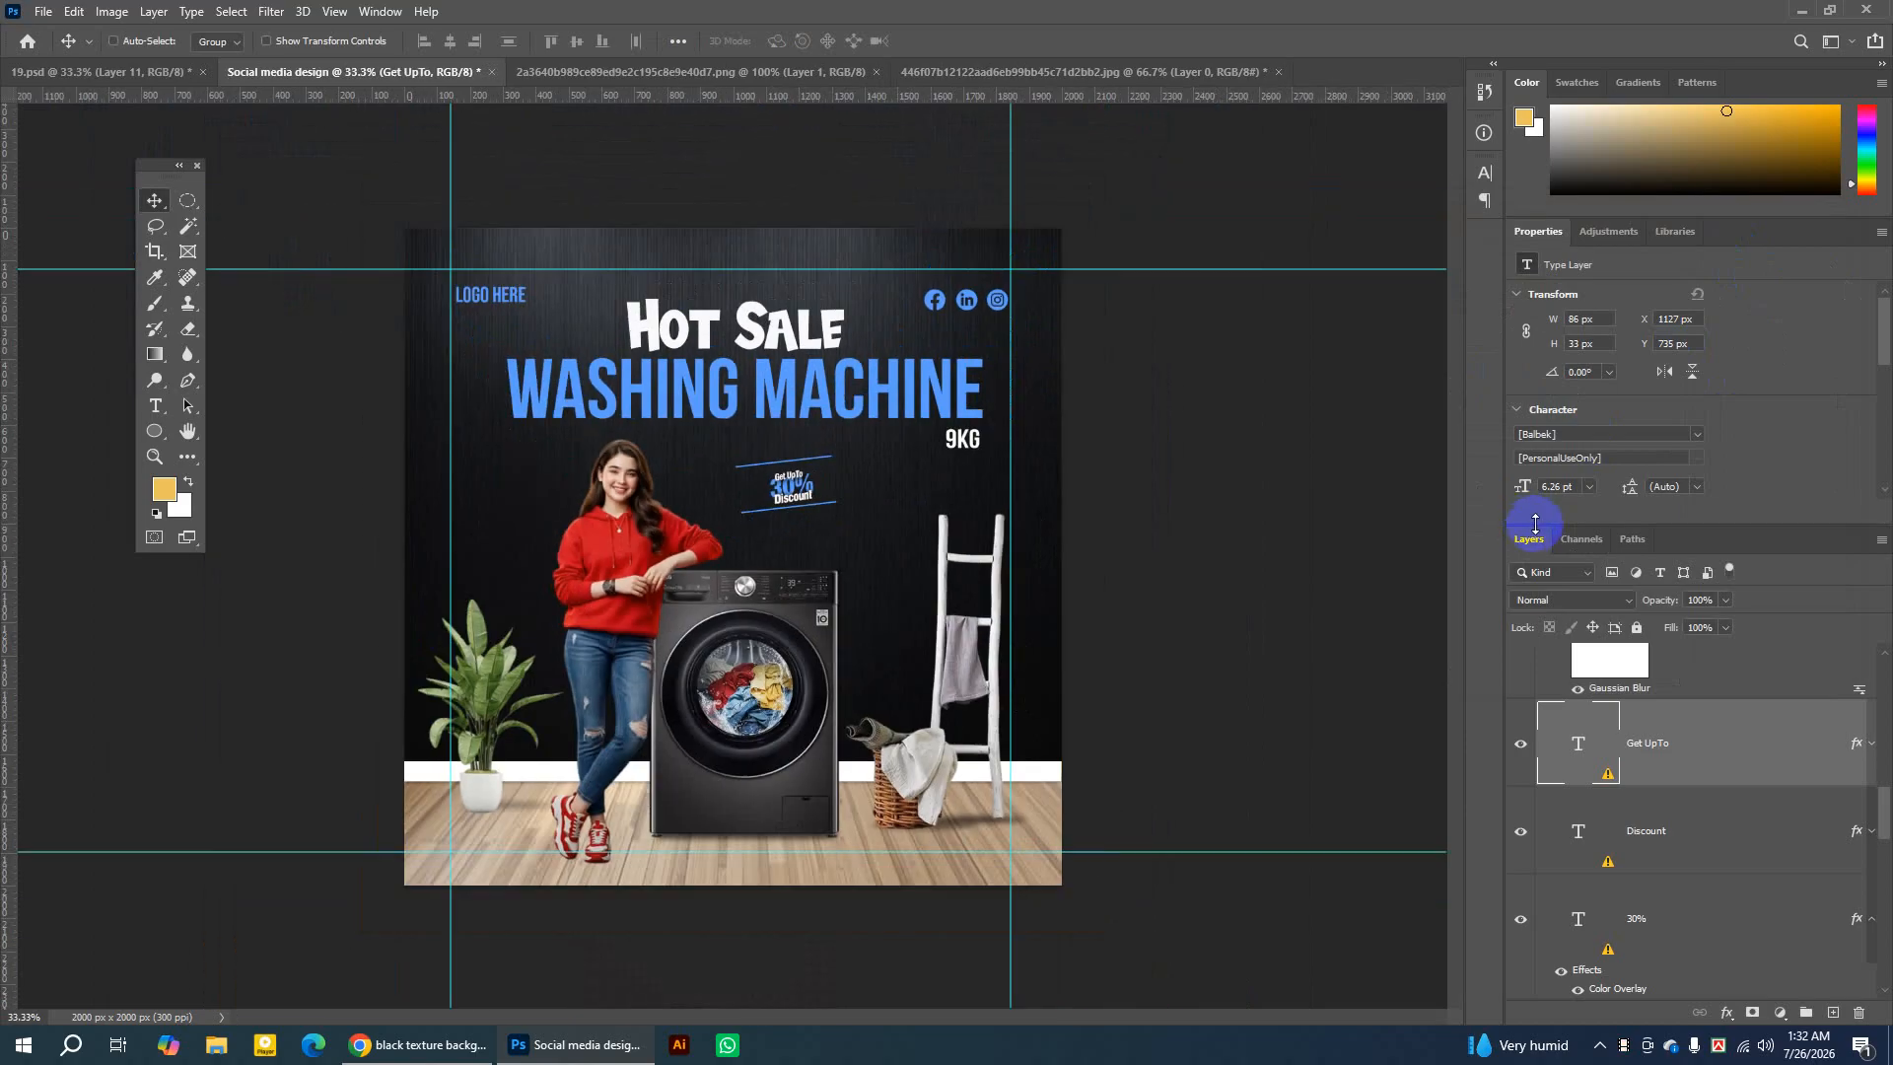
key("ctrl+semicolon")
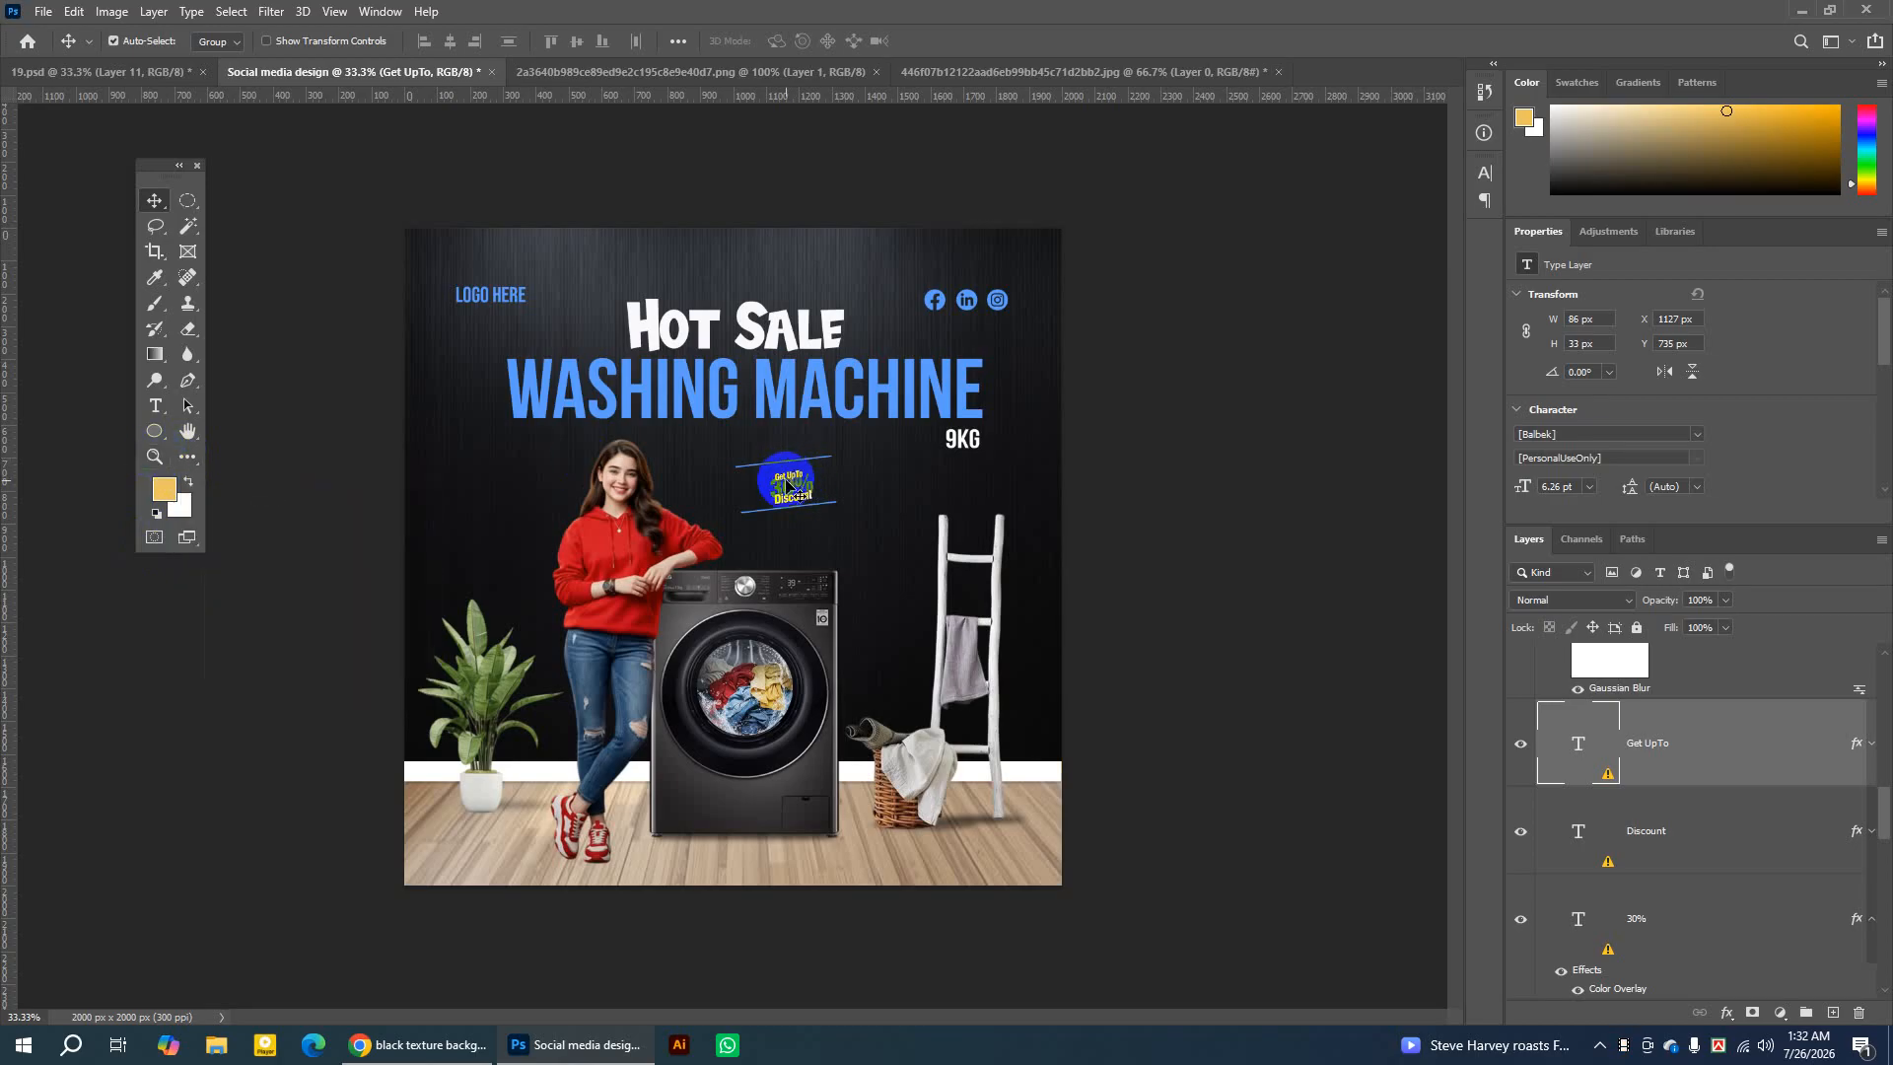
Move the slanted blue lines, Rectangle 3, to about X 1019, Y 700 px so they frame the discount text more evenly.
left_click(155, 458)
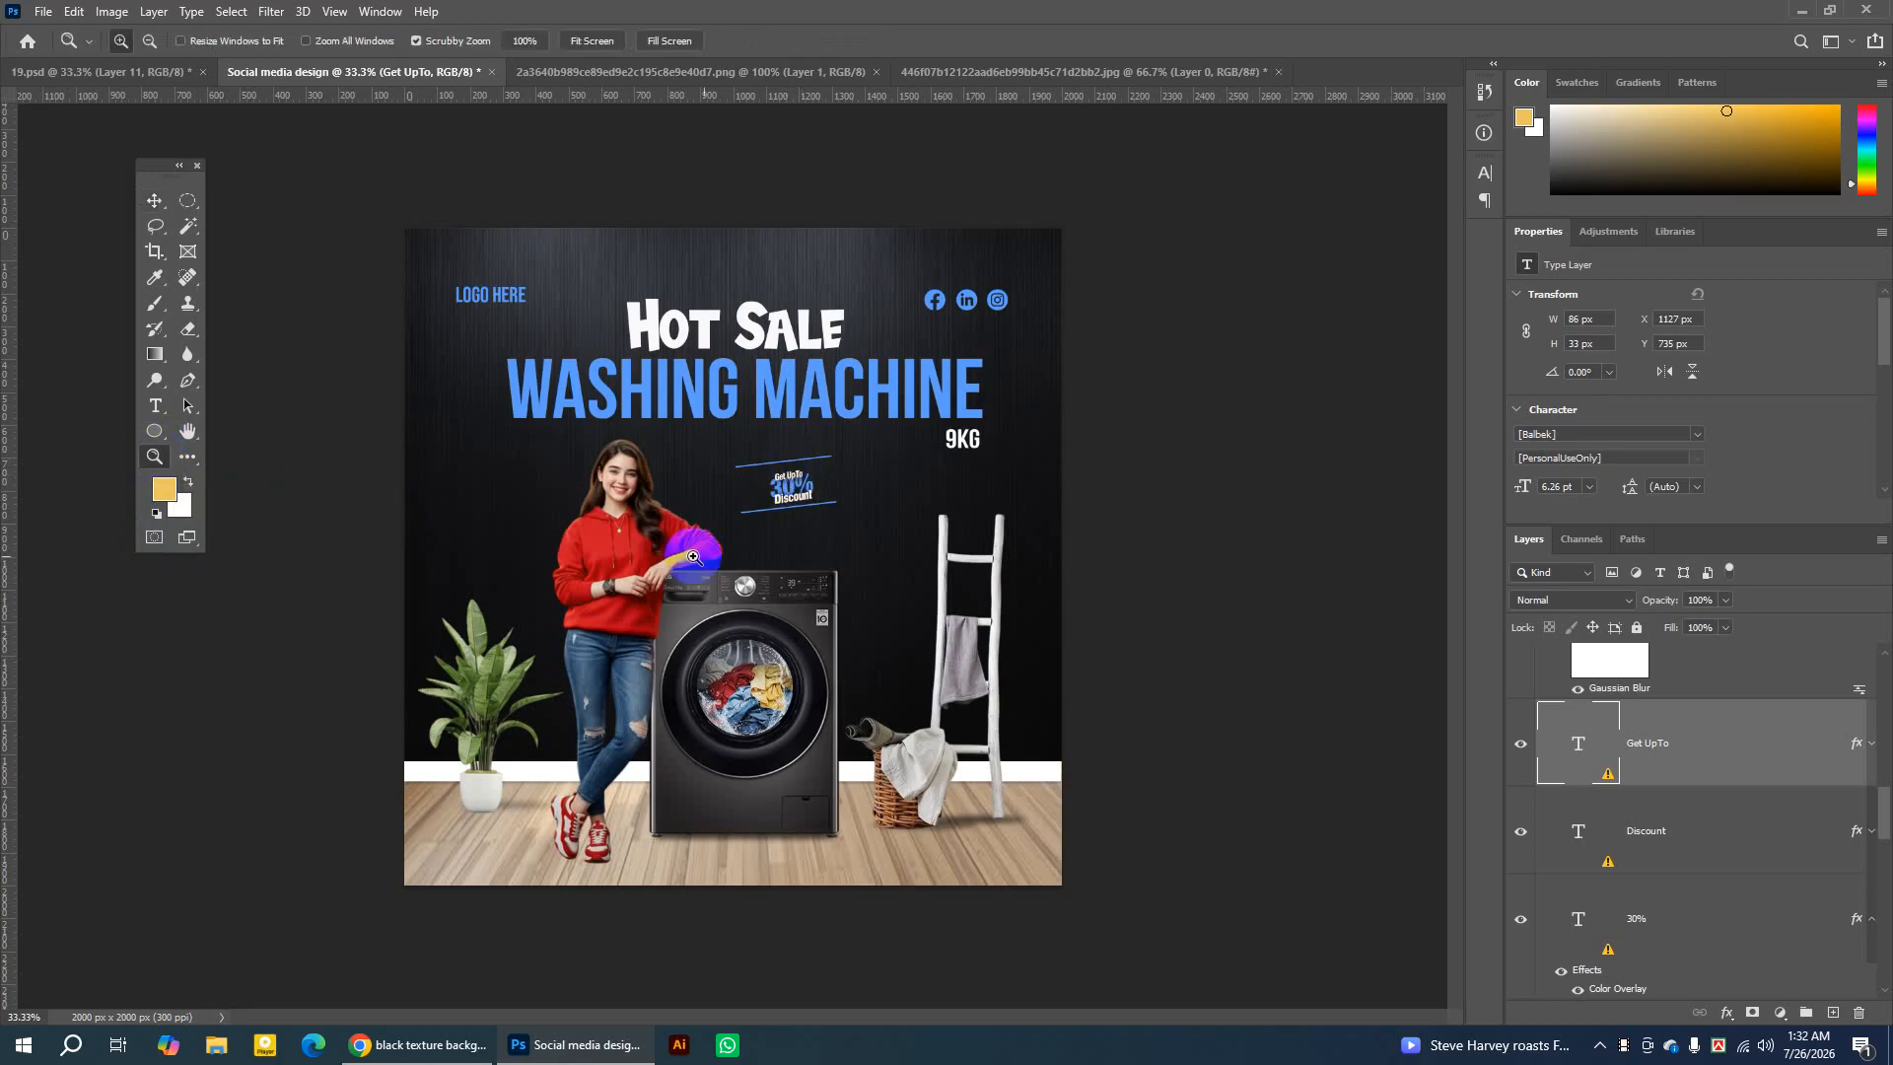
left_click(779, 498)
left_click(789, 501)
left_click(789, 501)
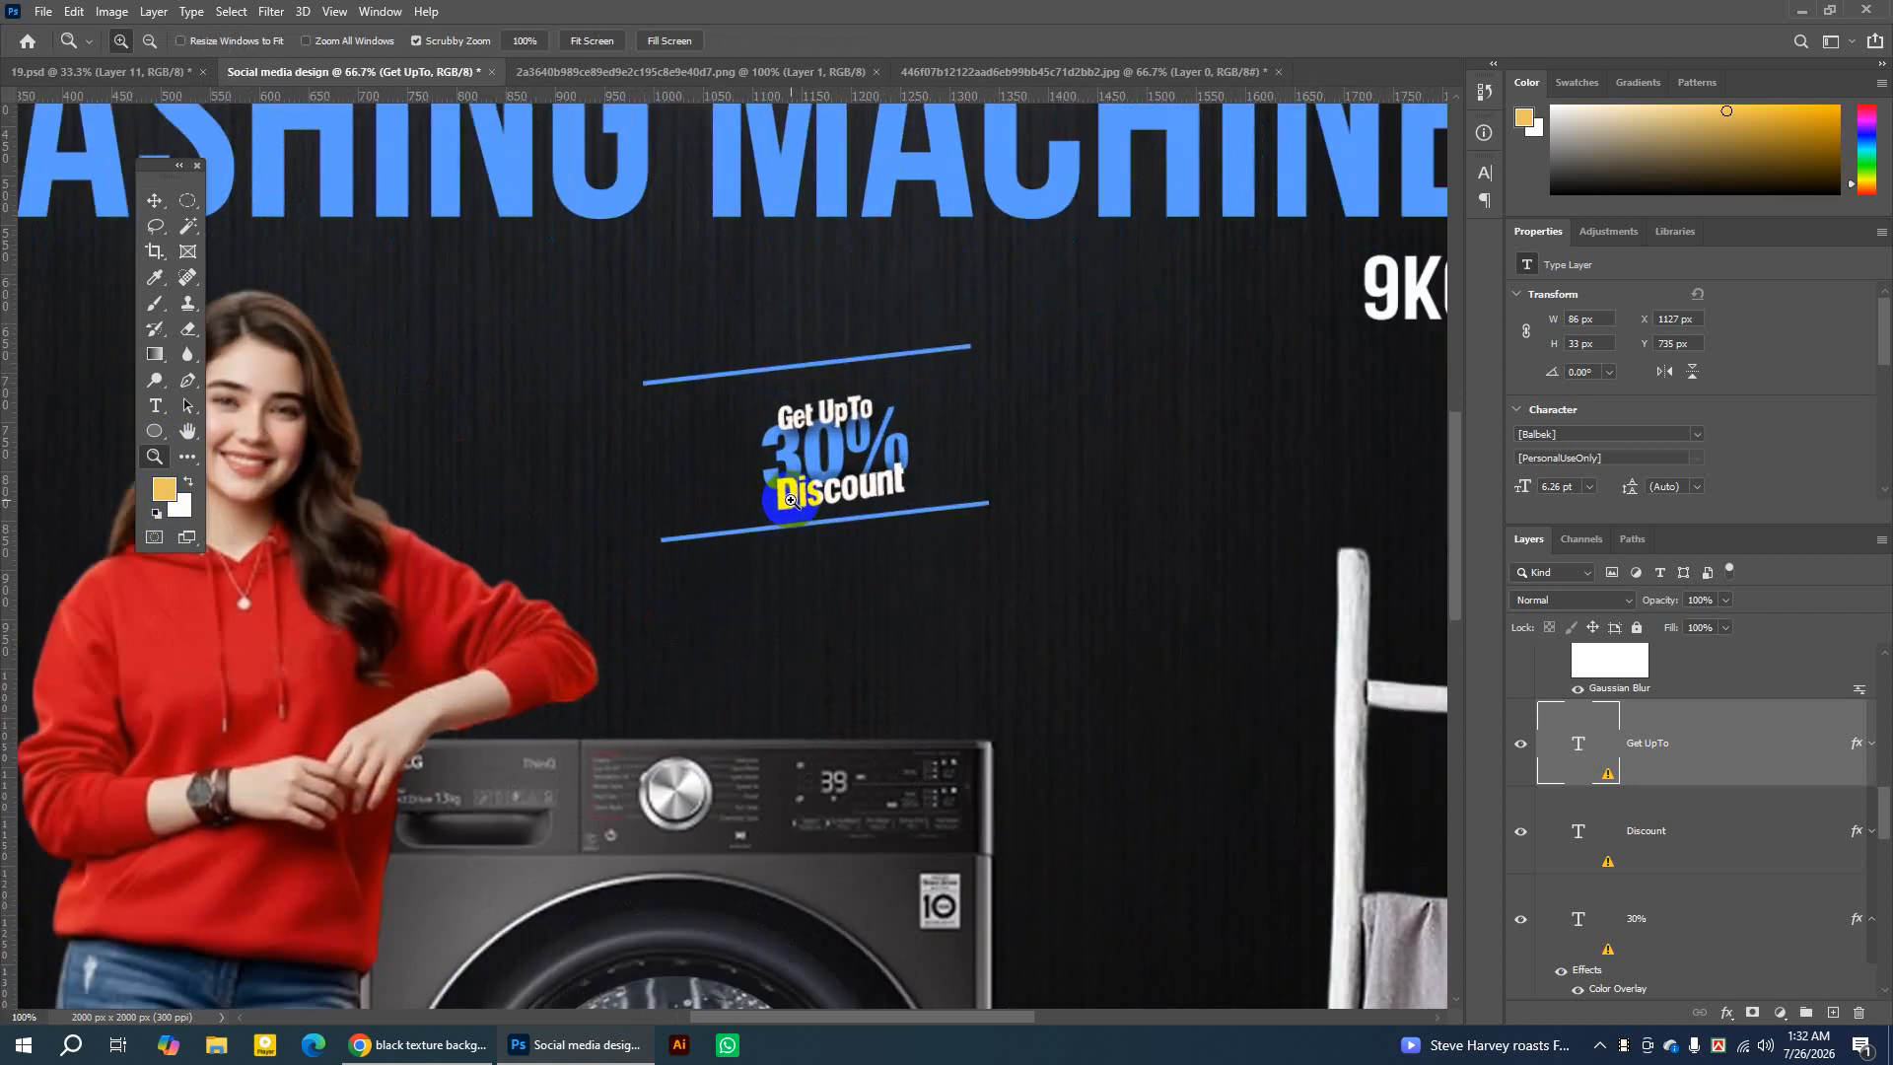
left_click(789, 501)
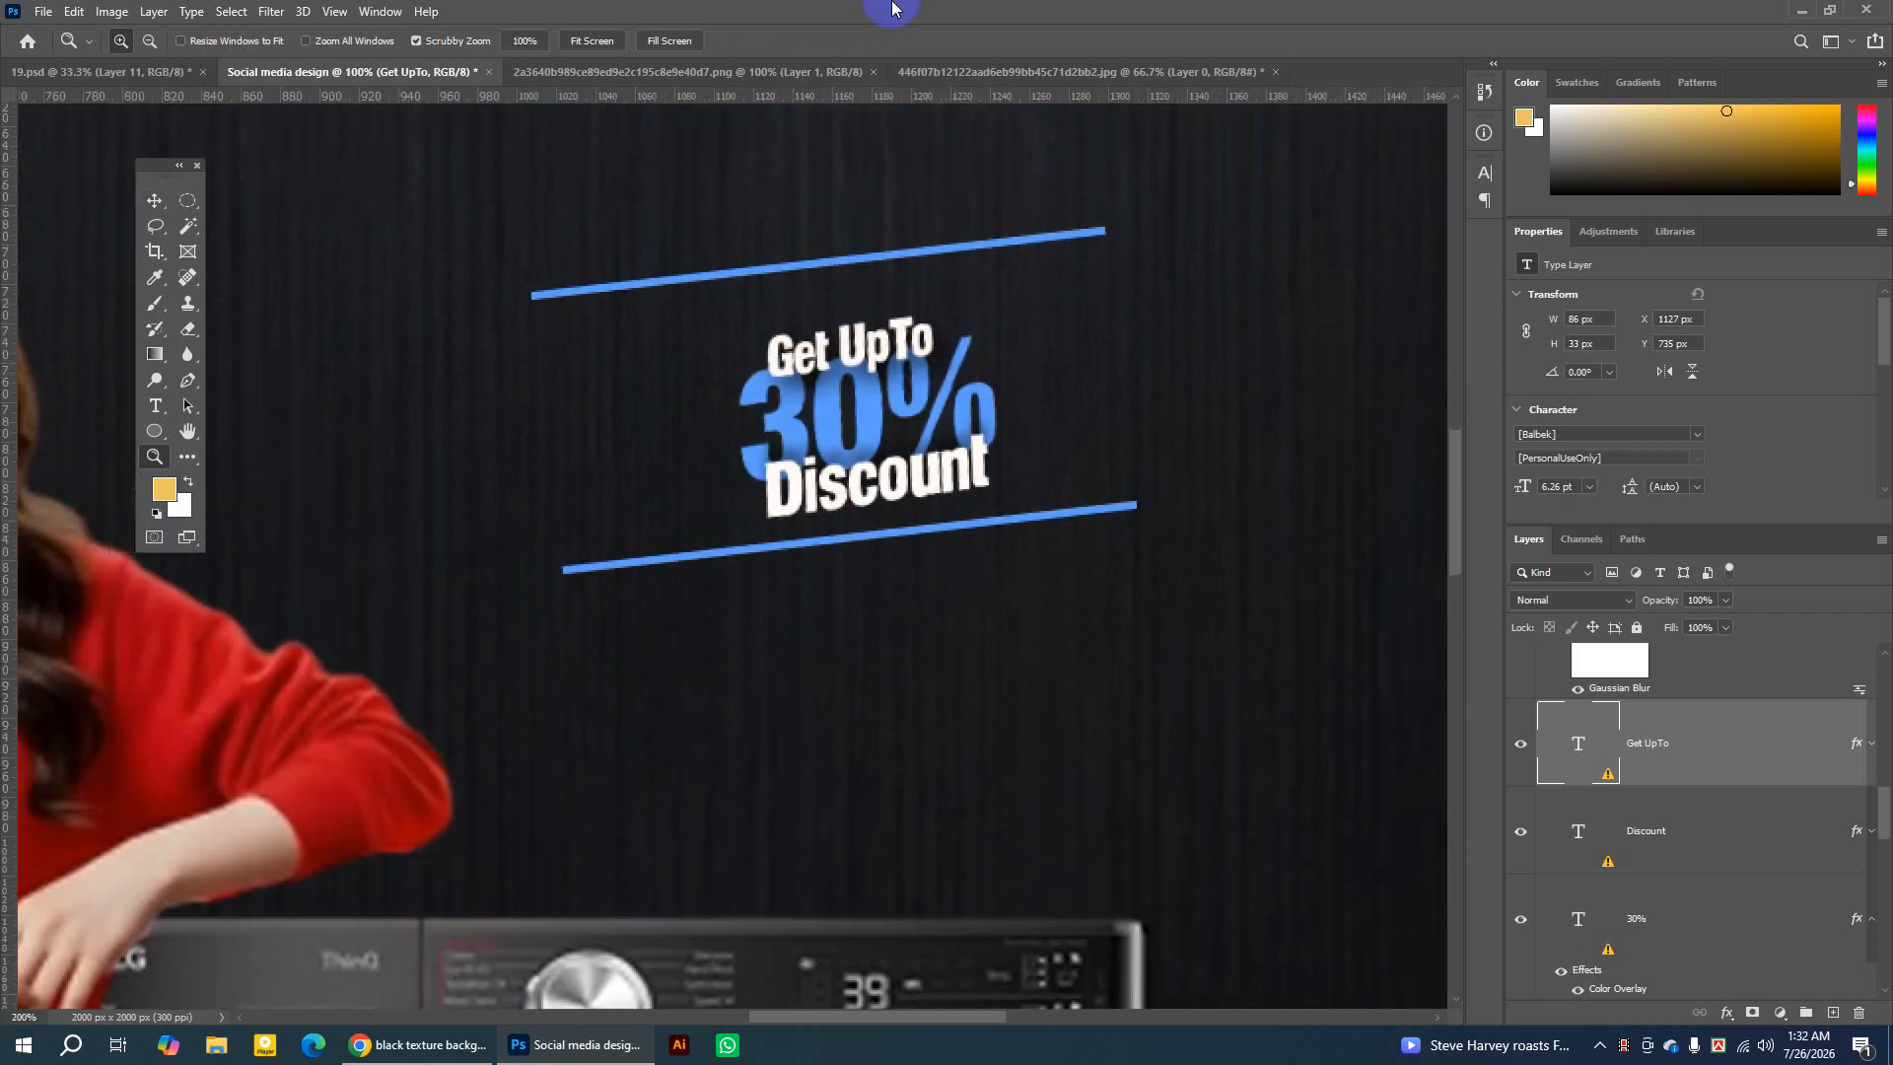
left_click(153, 202)
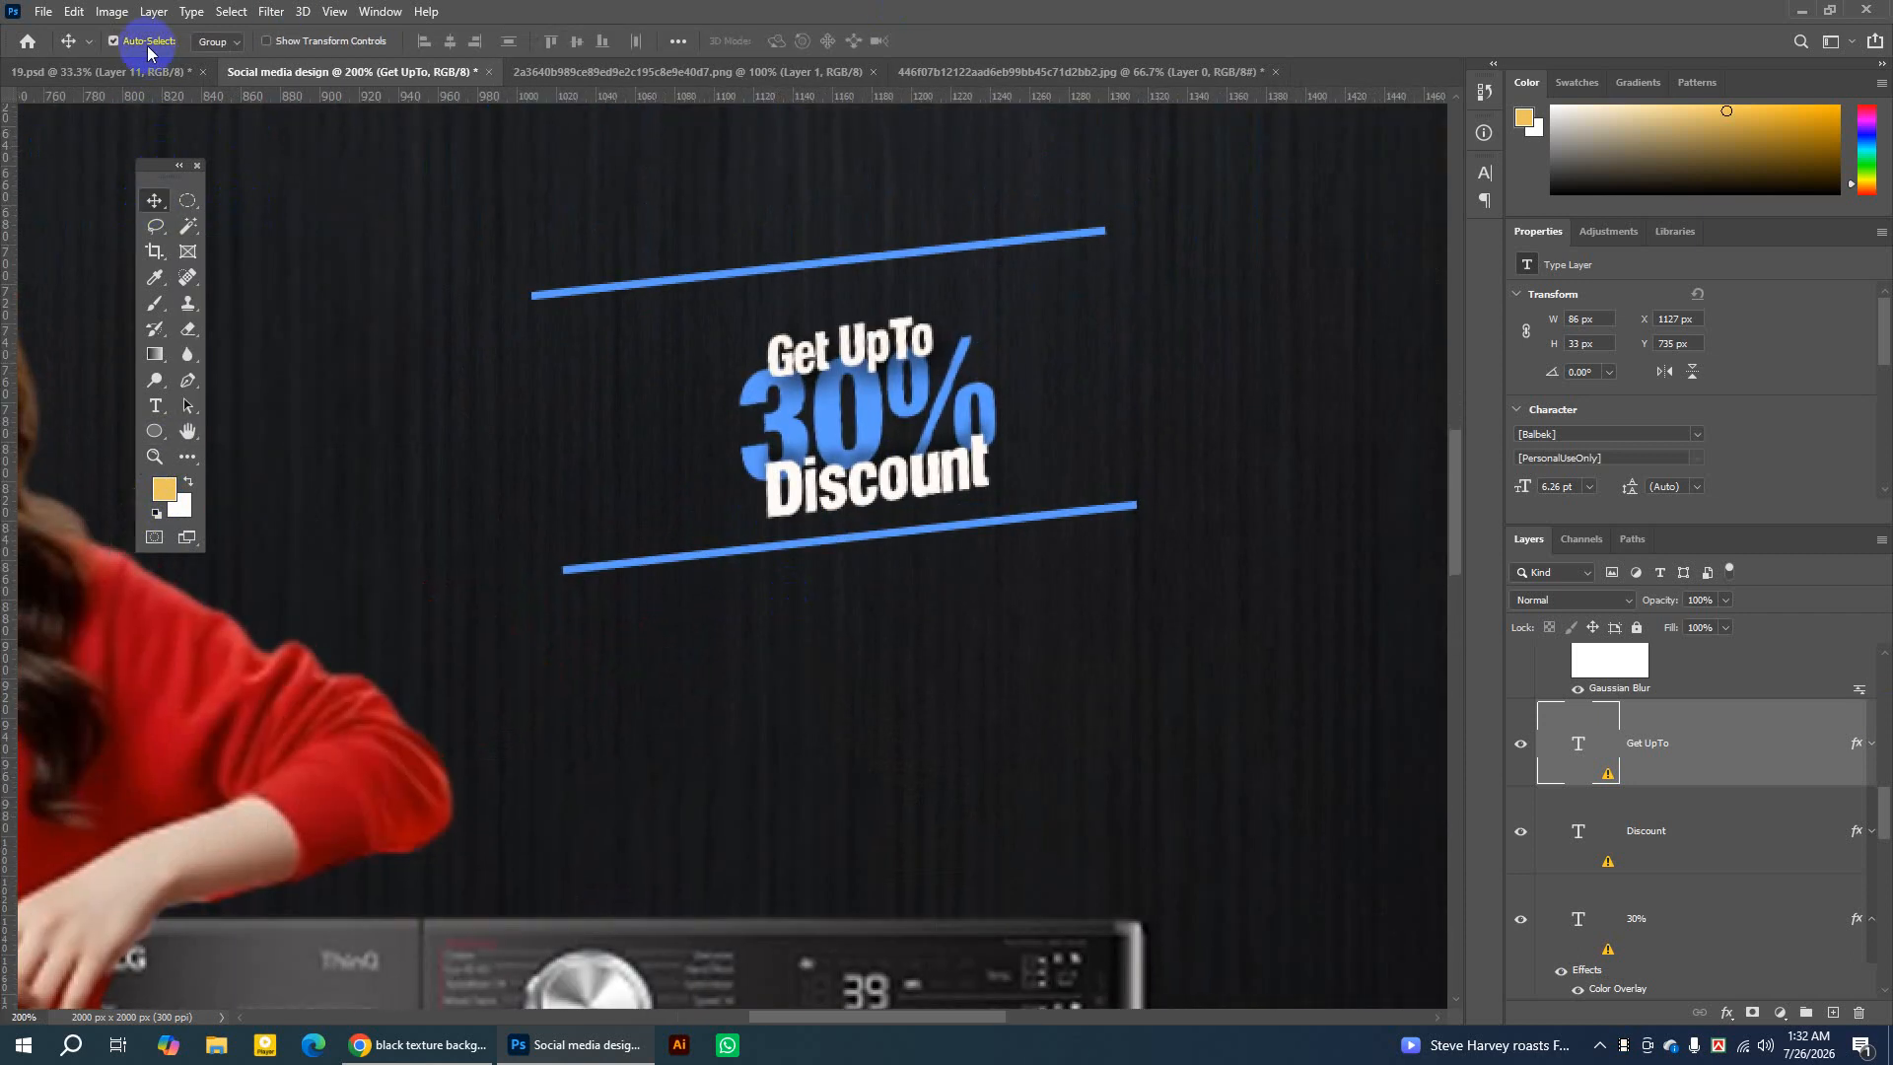
left_click(1075, 513)
left_click_drag(1075, 513, 1092, 536)
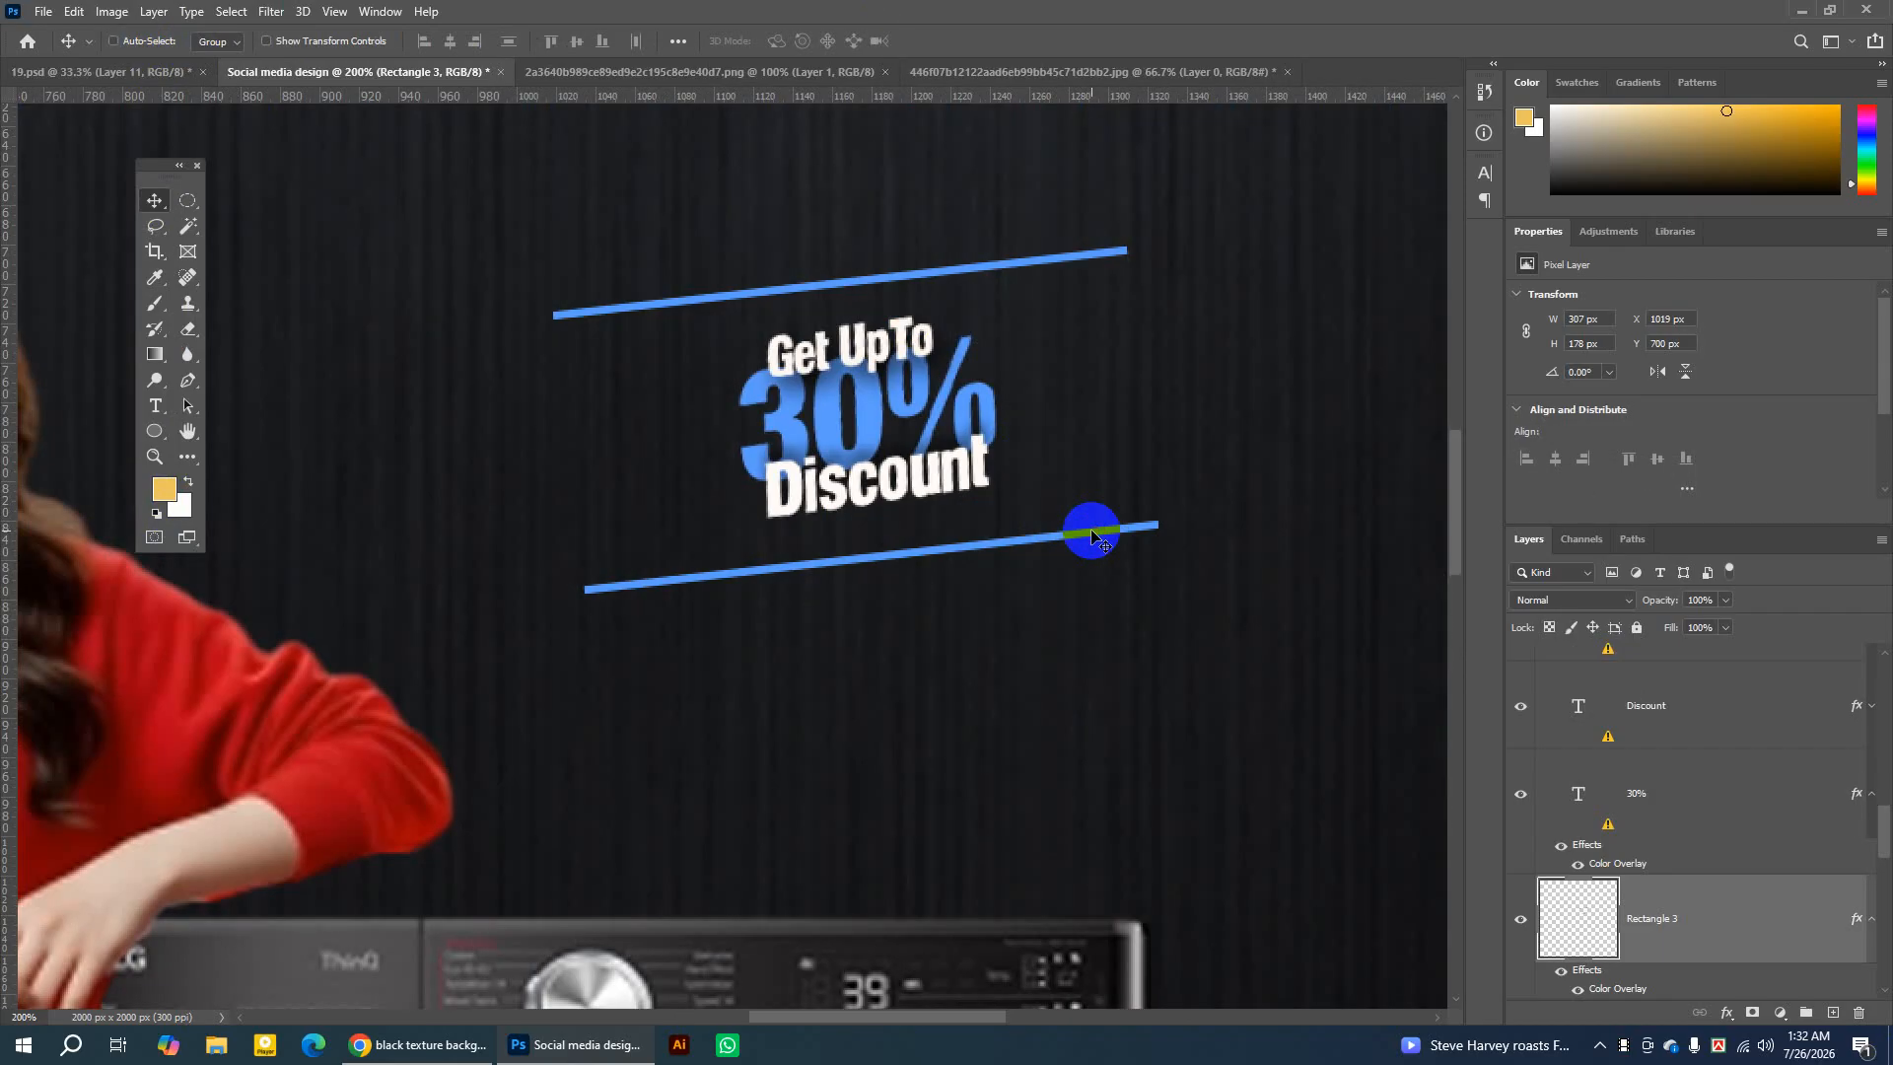
Scale the slanted blue lines, Rectangle 3, vertically to about 97.75% while keeping their width at 100%.
key("ctrl+t")
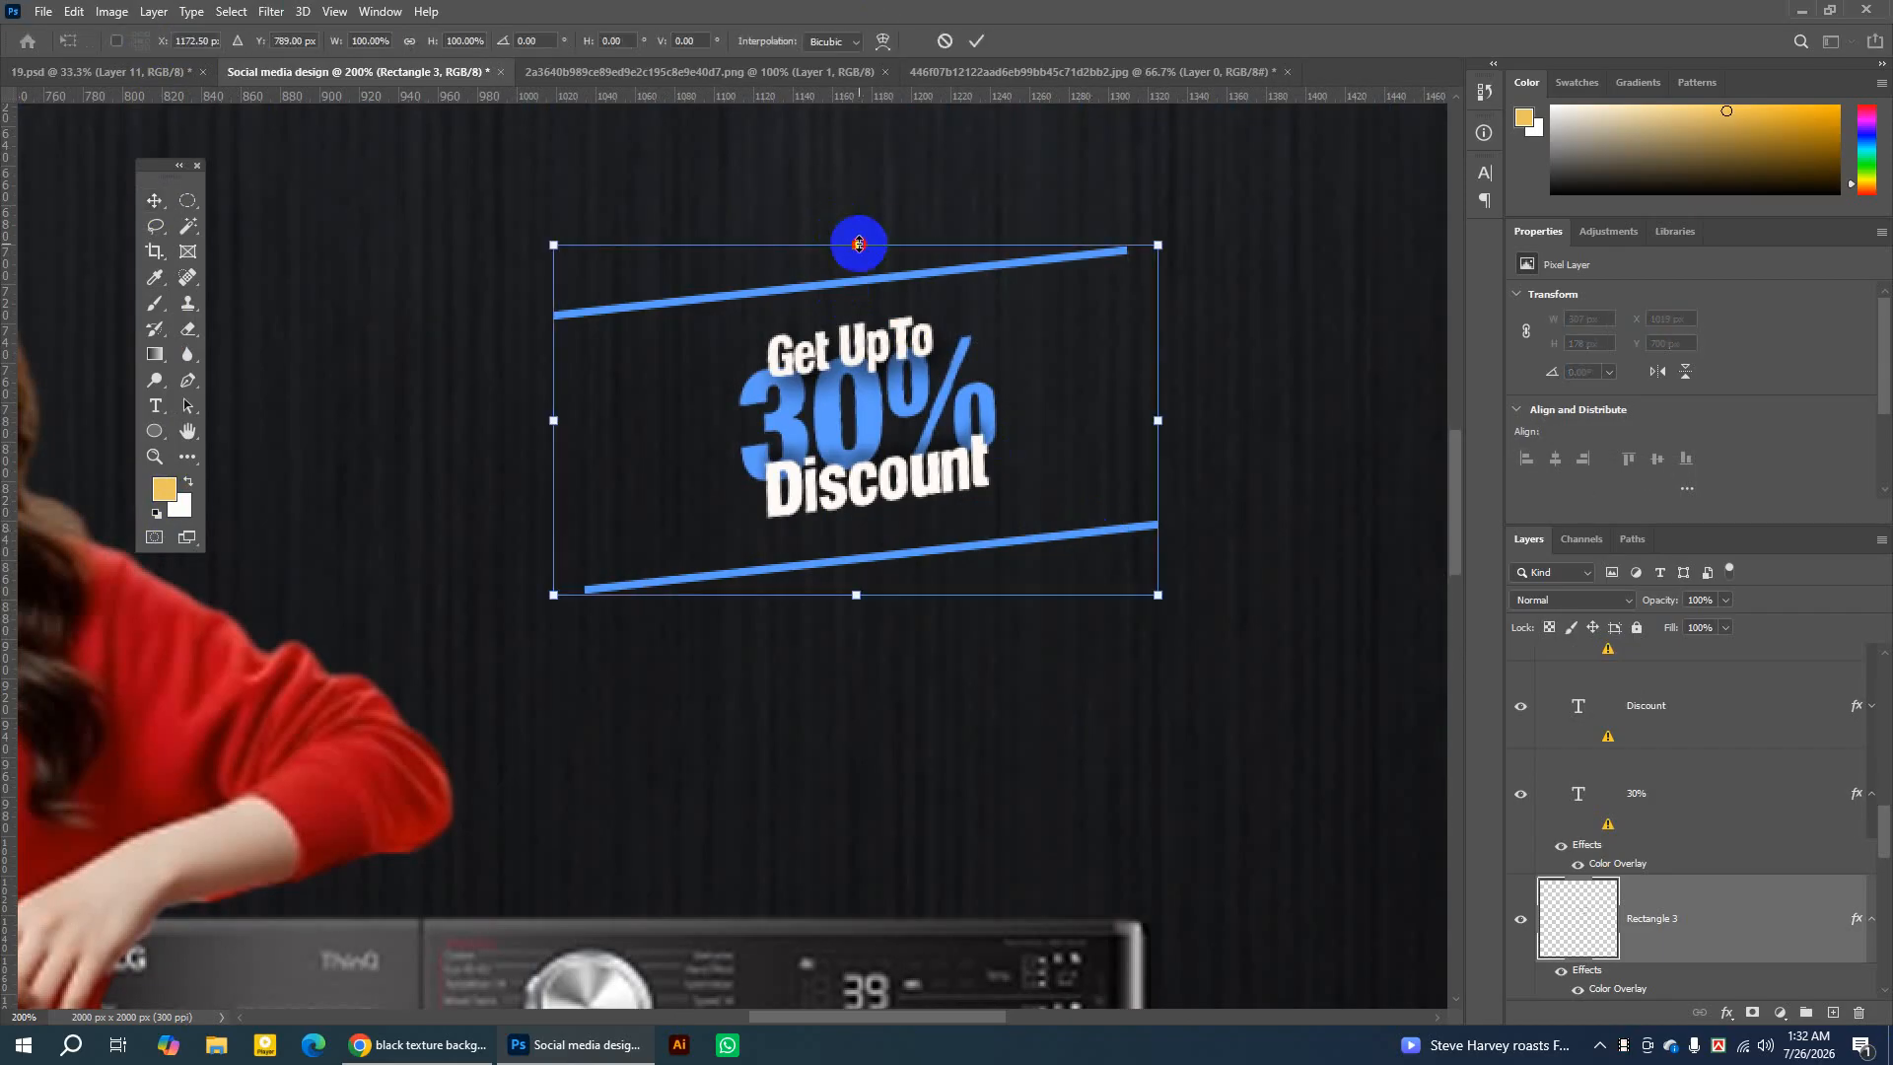
left_click_drag(858, 244, 858, 251)
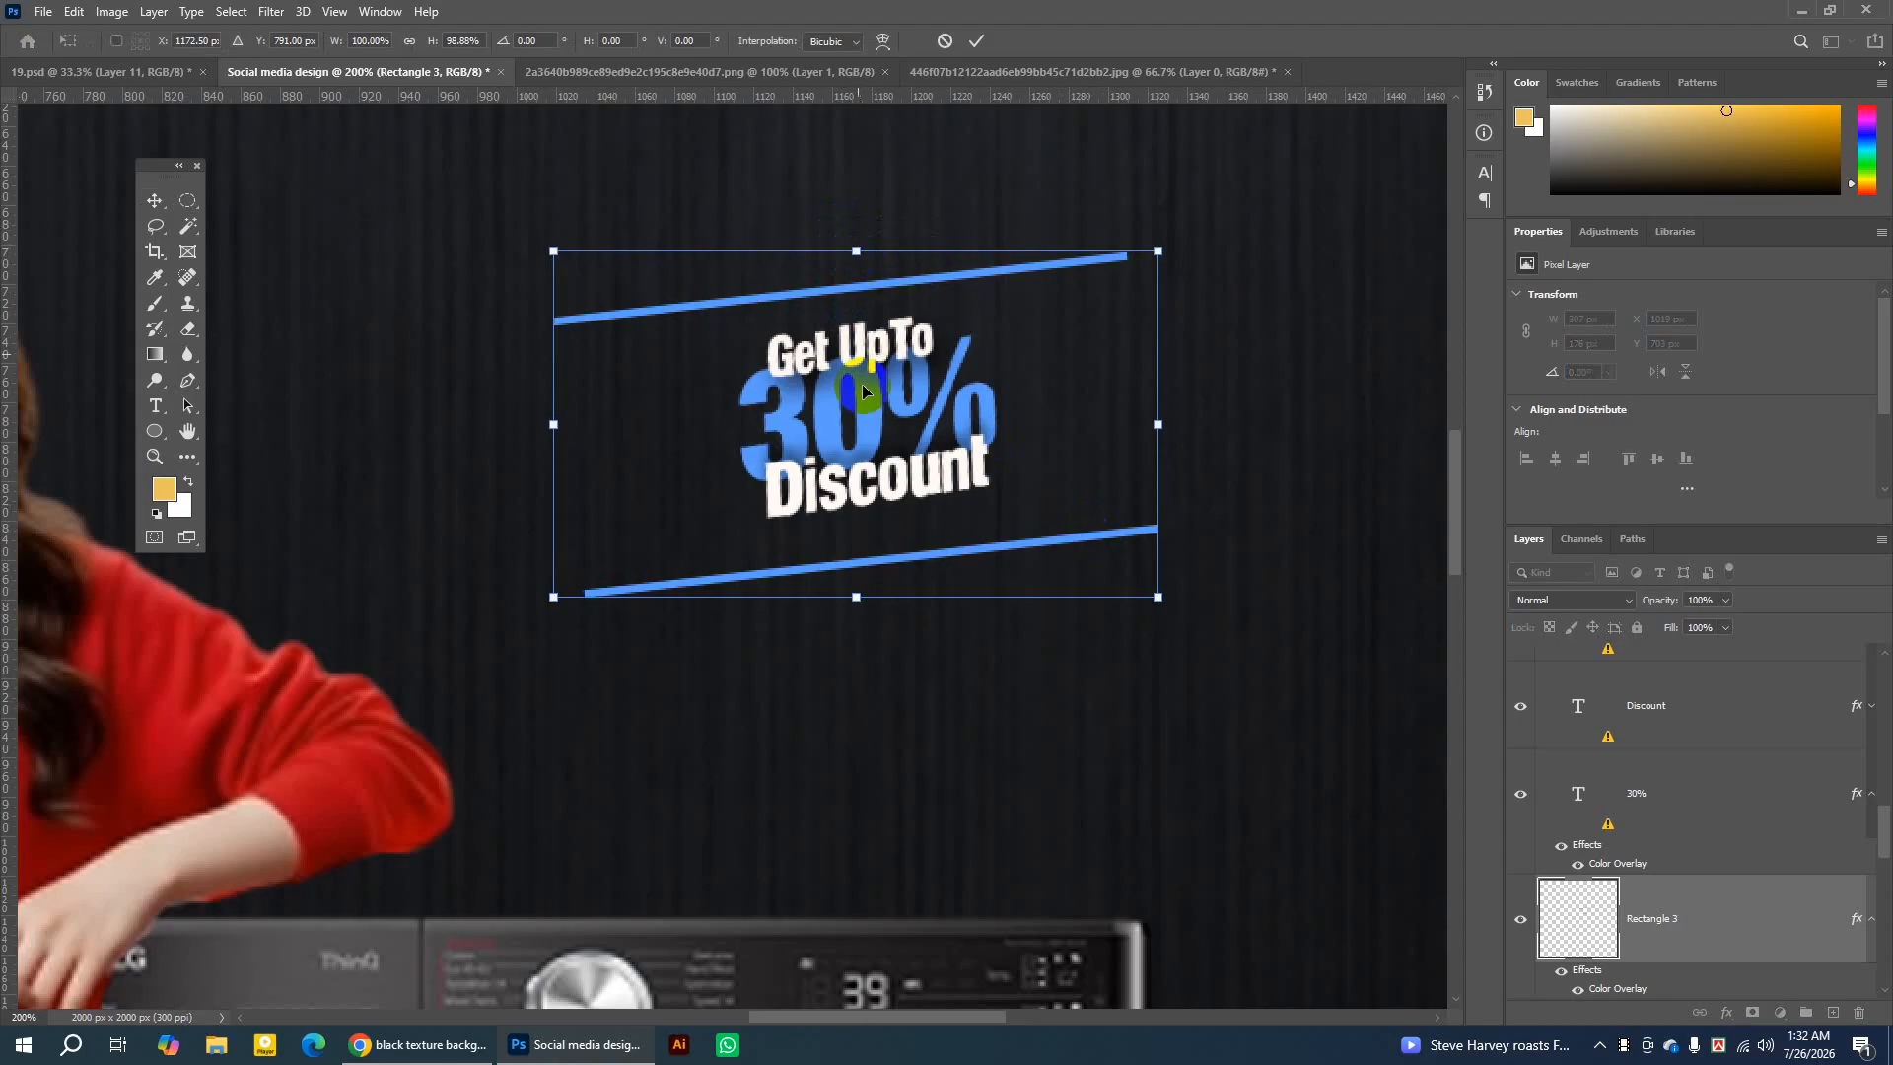
left_click_drag(856, 596, 856, 593)
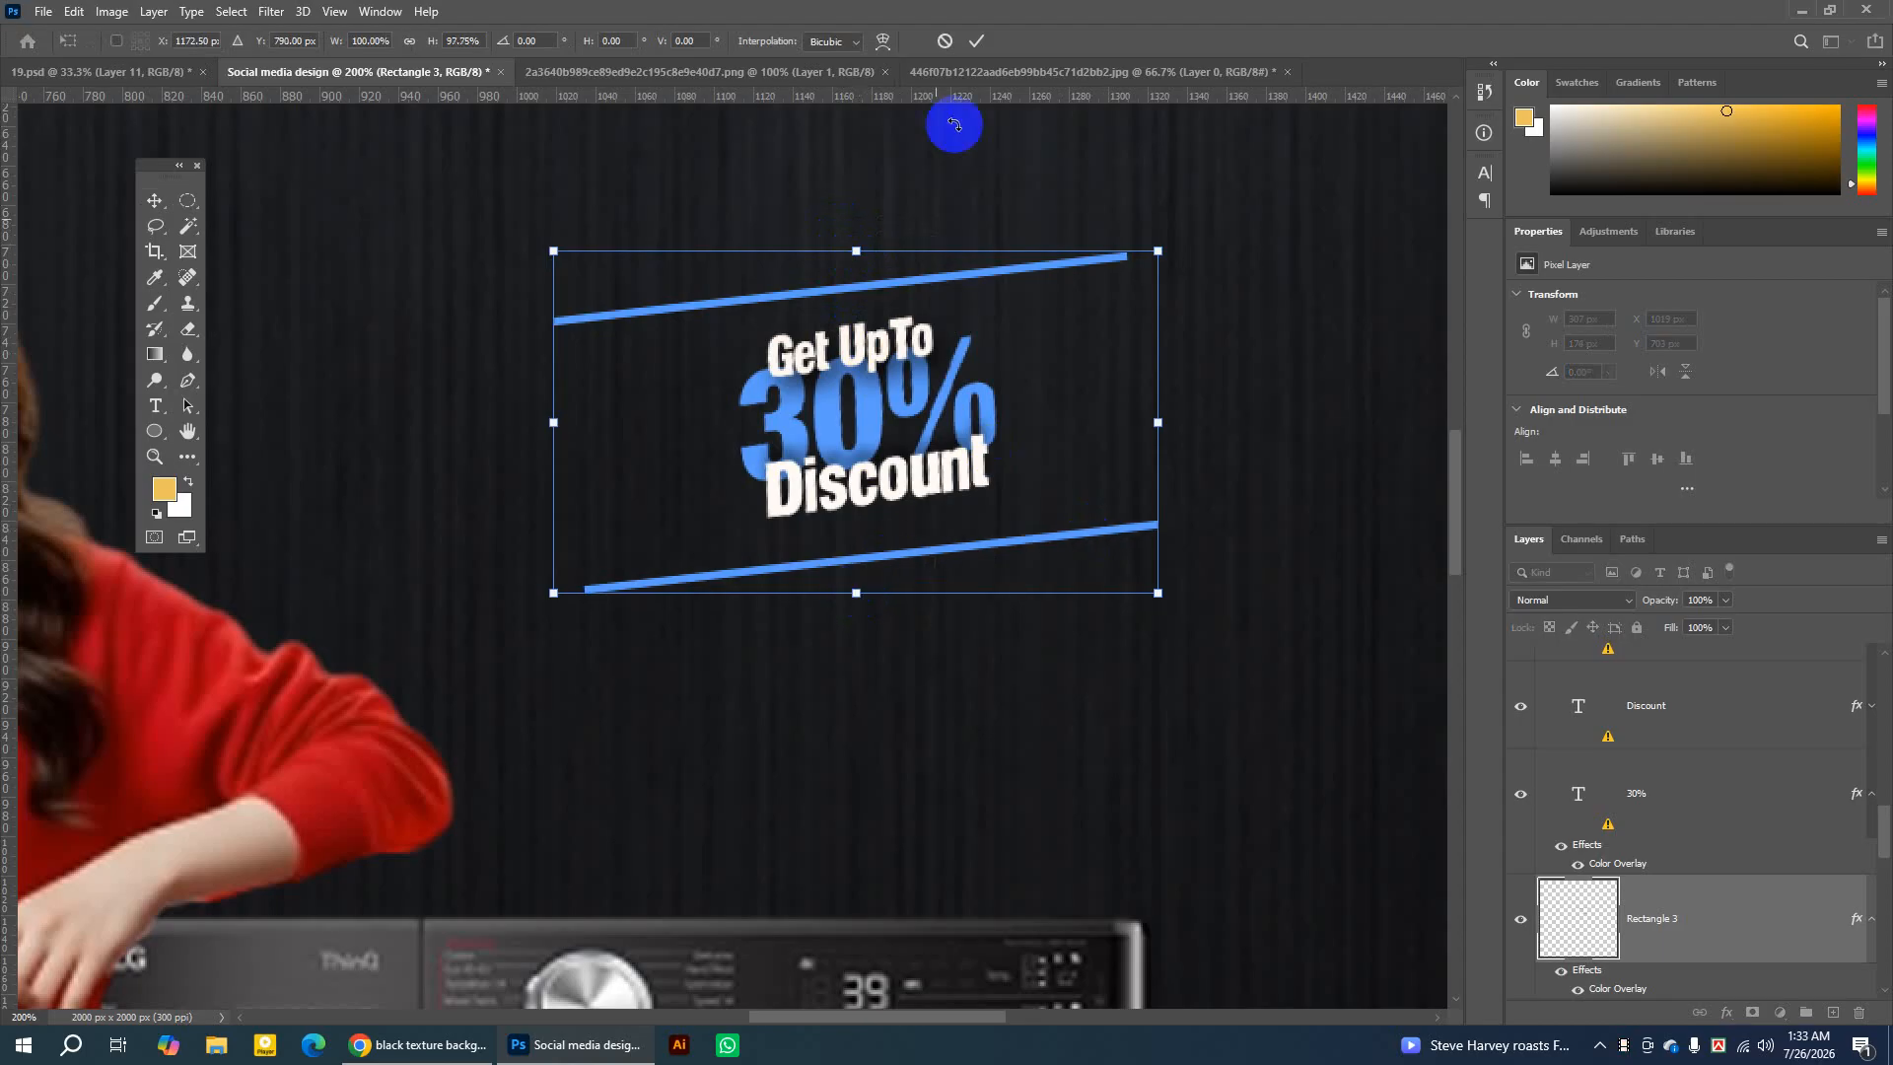
left_click(974, 42)
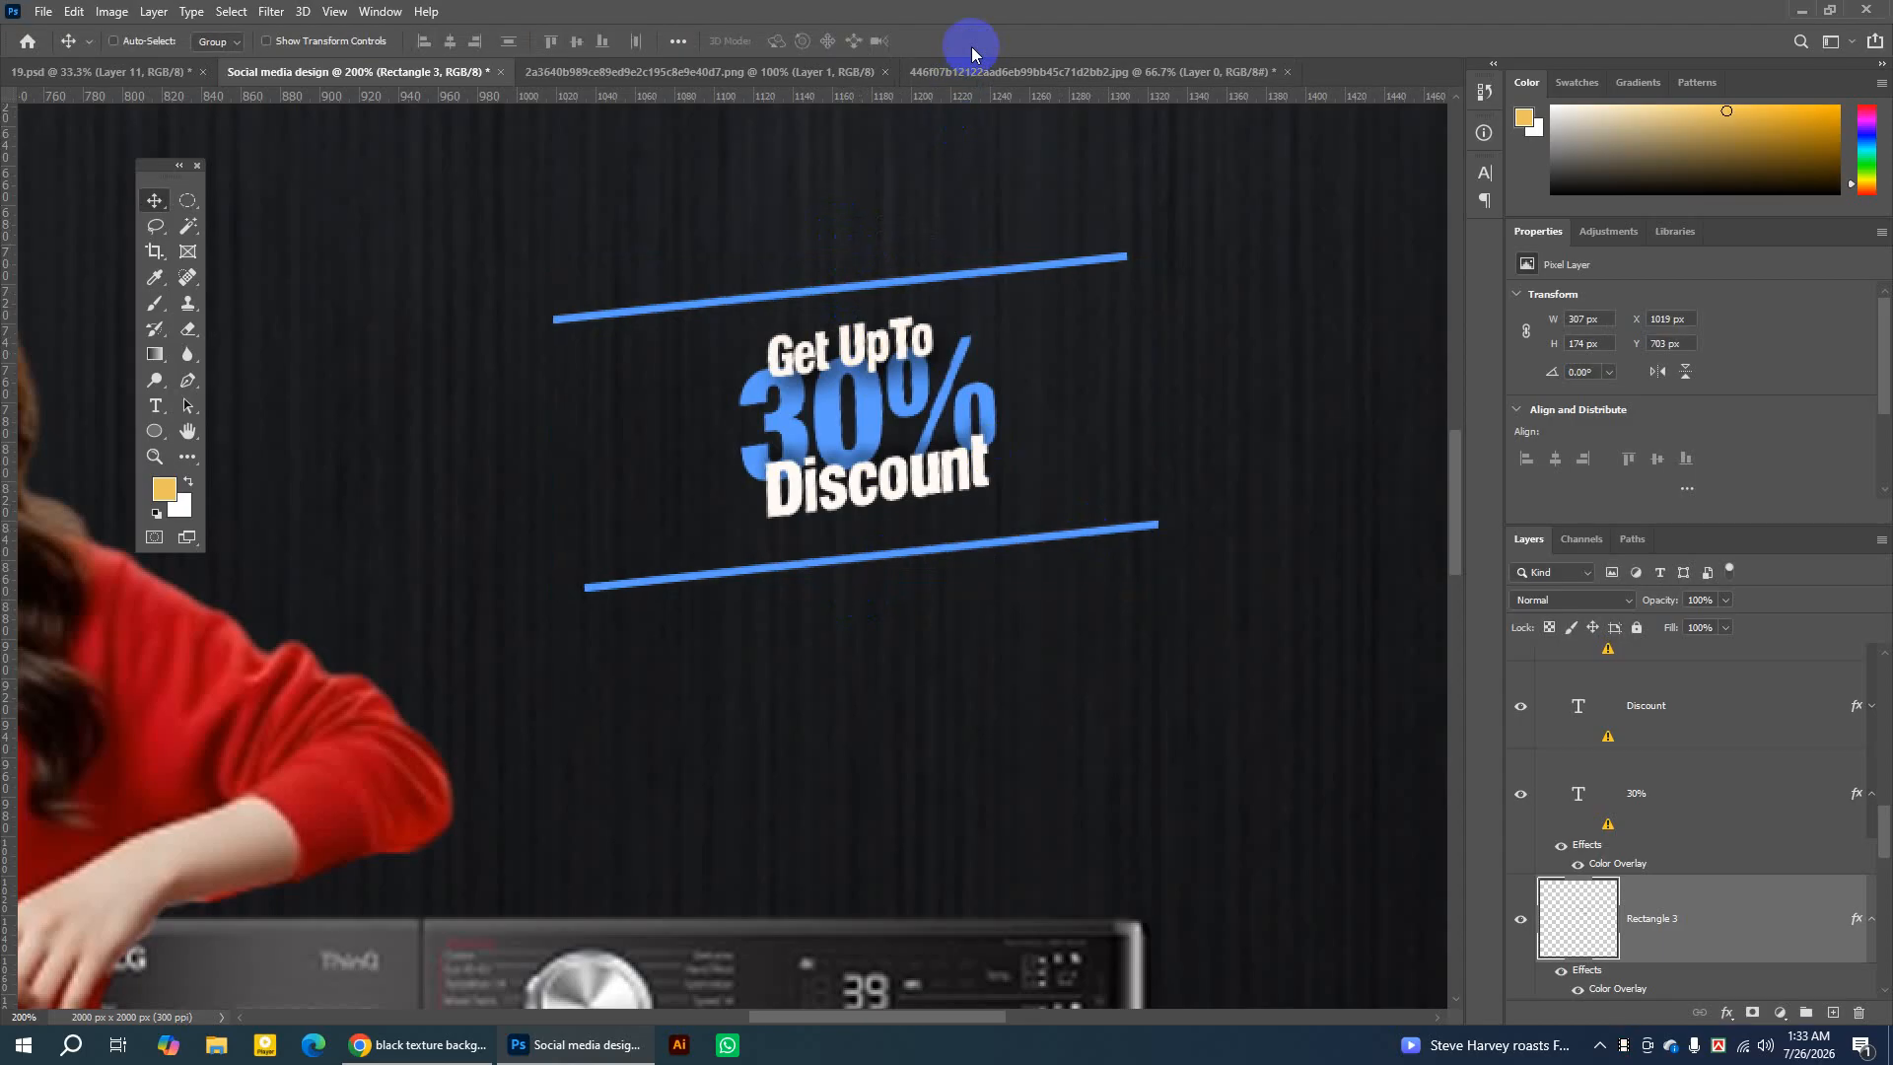
Add a new empty layer directly beneath the woman's layer, Layer 2.
key("ctrl+minus")
key("ctrl+minus")
key("ctrl+minus")
key("ctrl+minus")
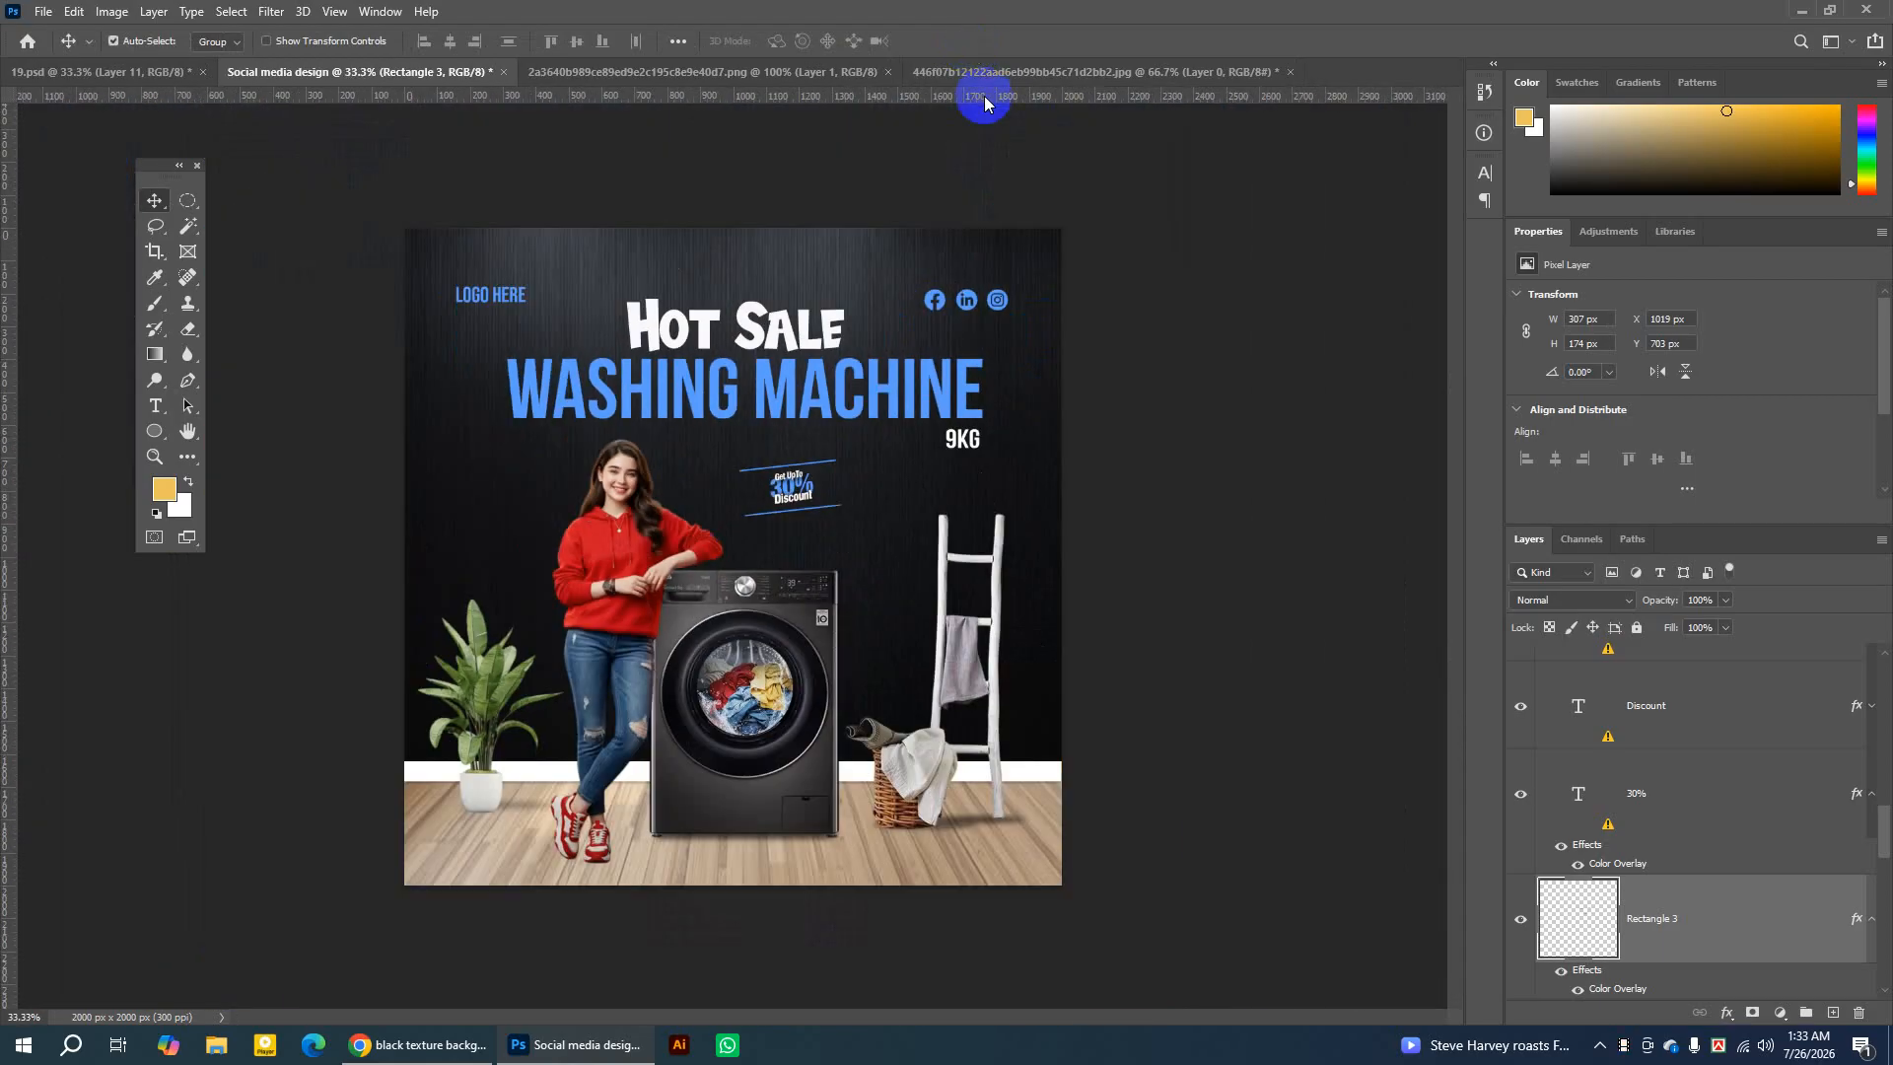
left_click(625, 562)
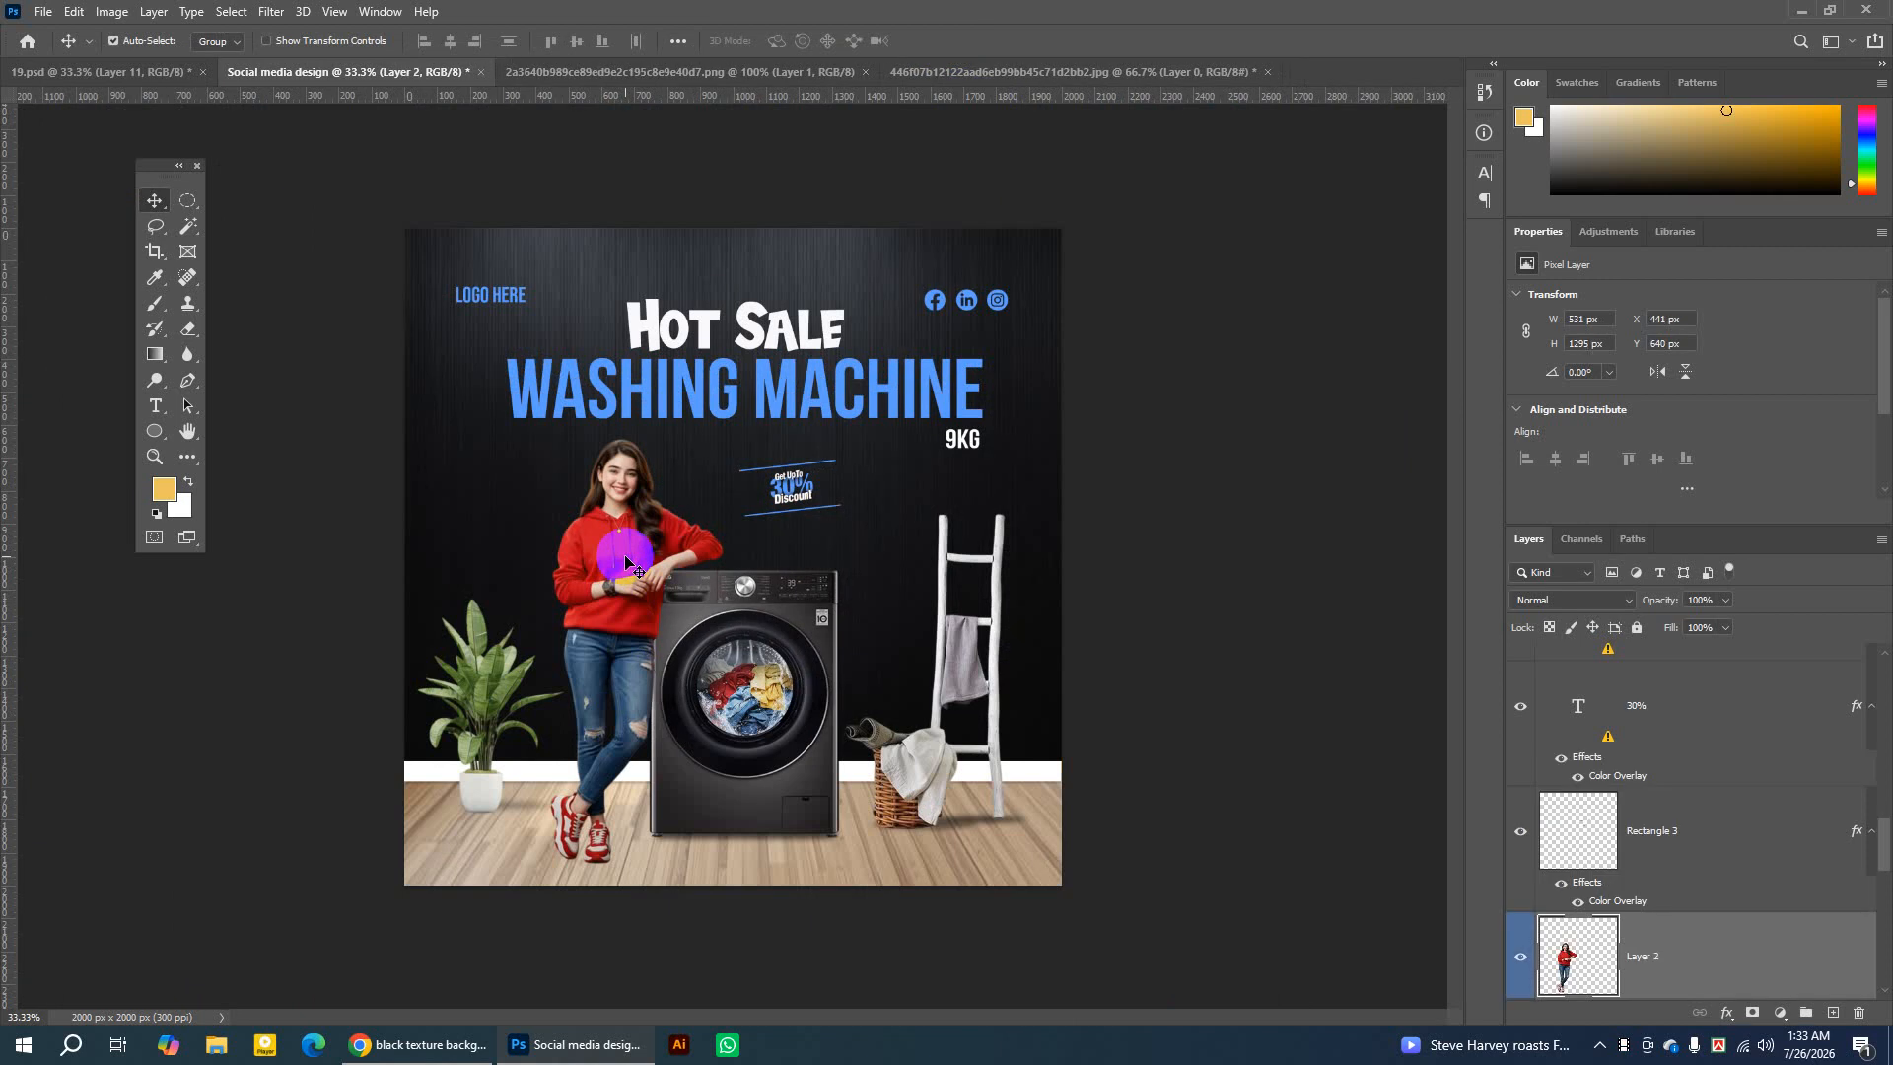
scroll(1686, 944, "up", 2)
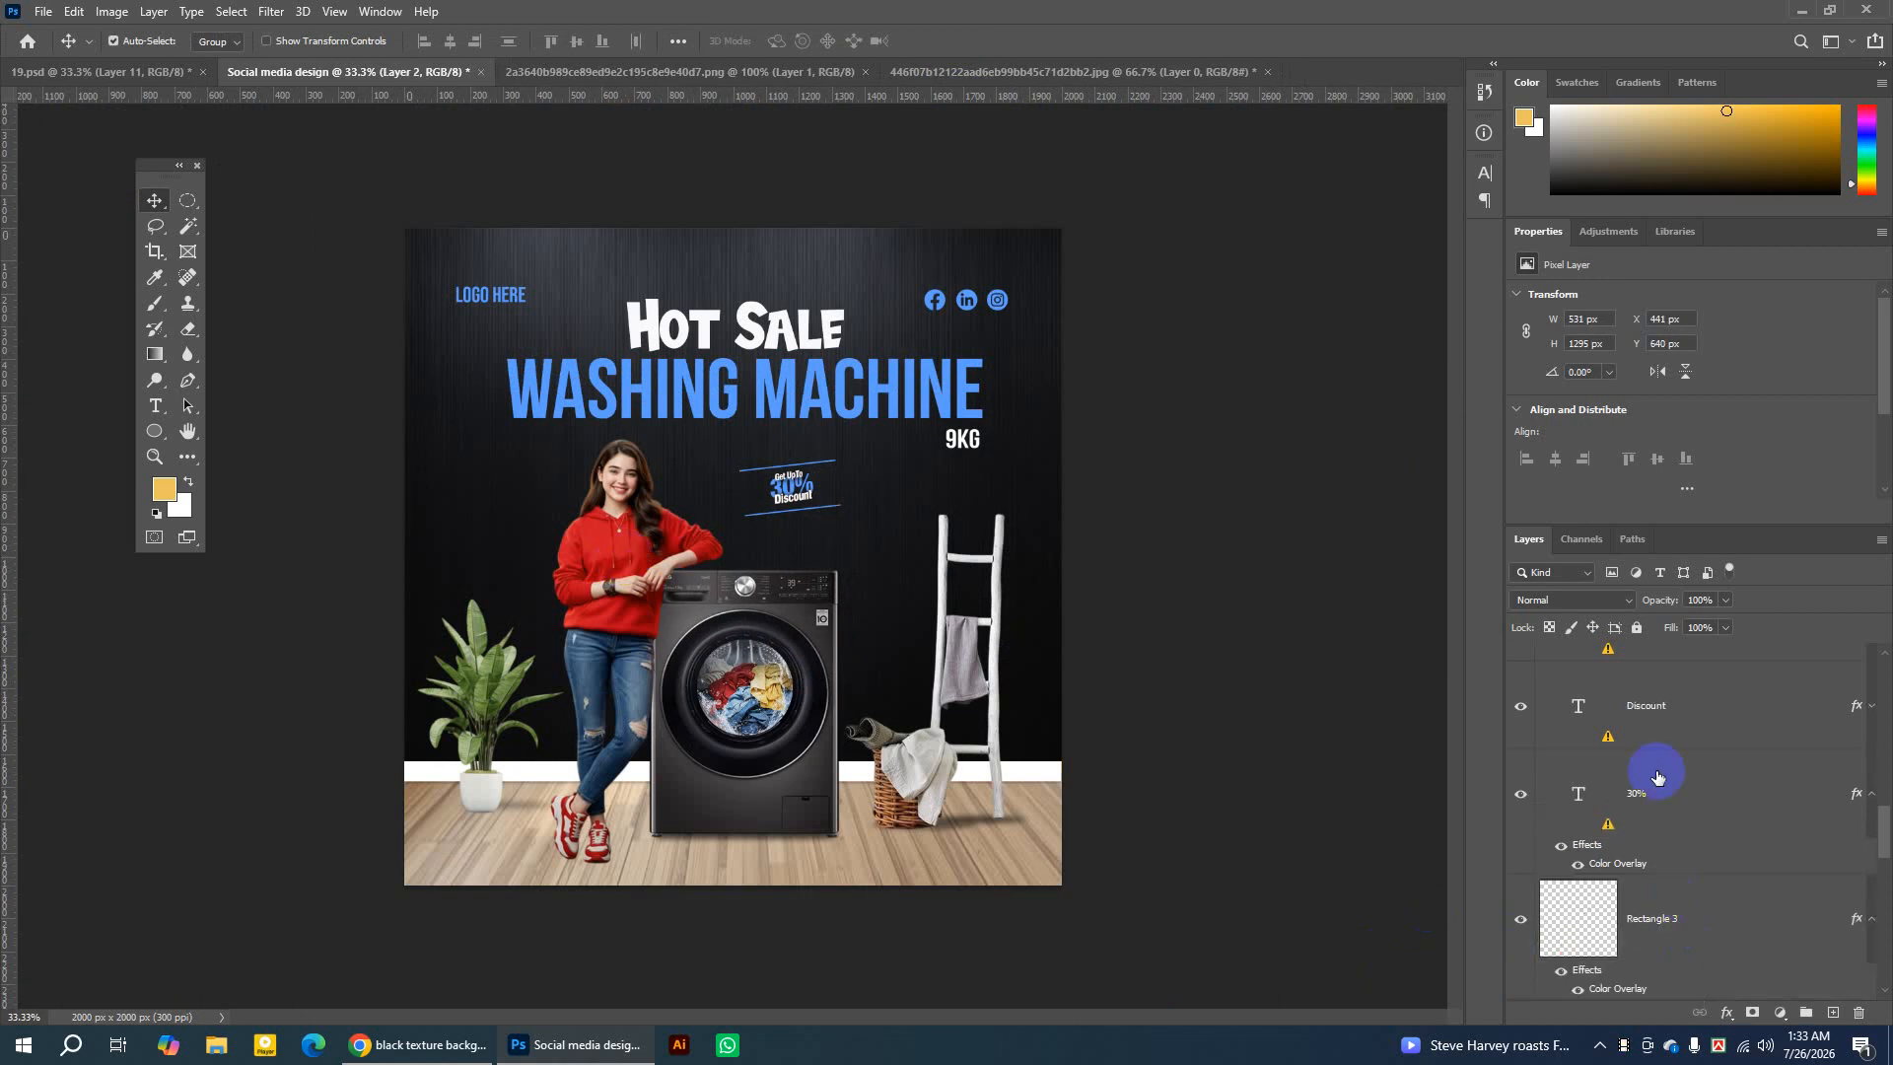
scroll(1661, 775, "down", 2)
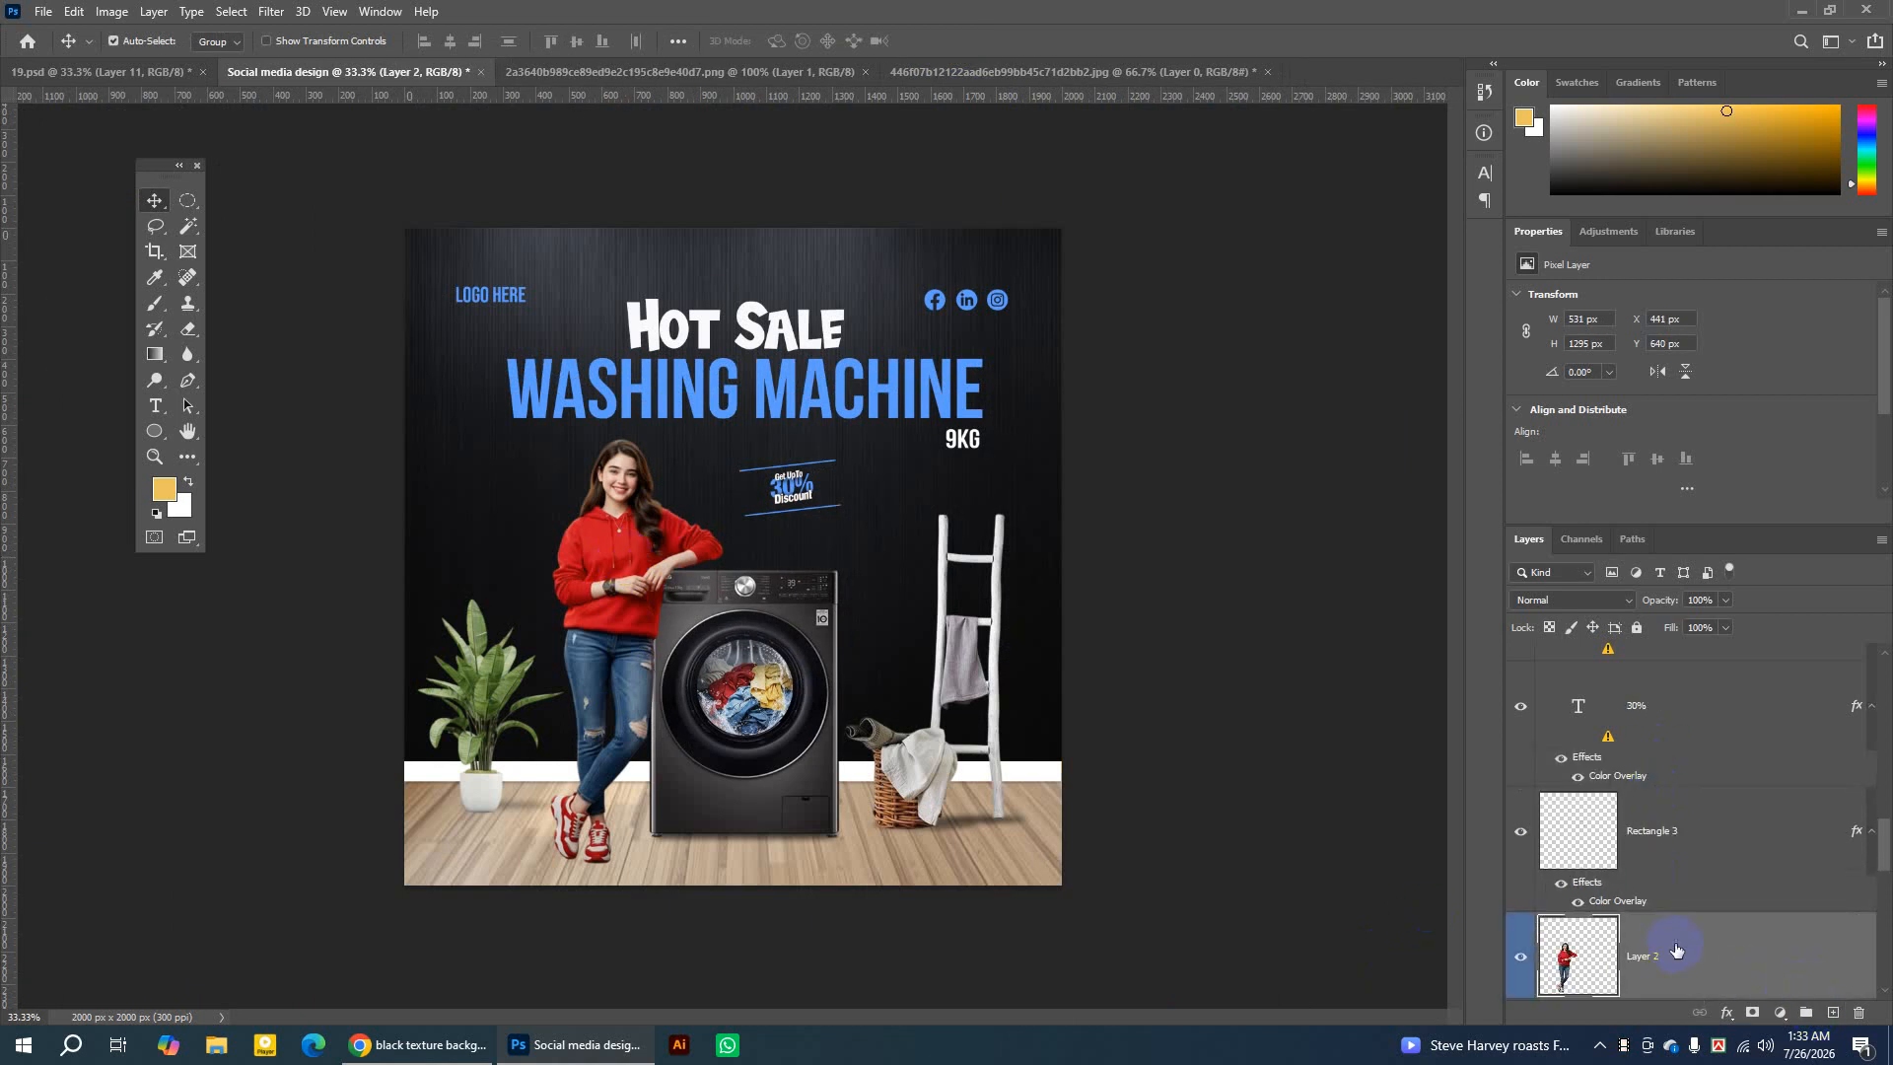
left_click(1521, 960)
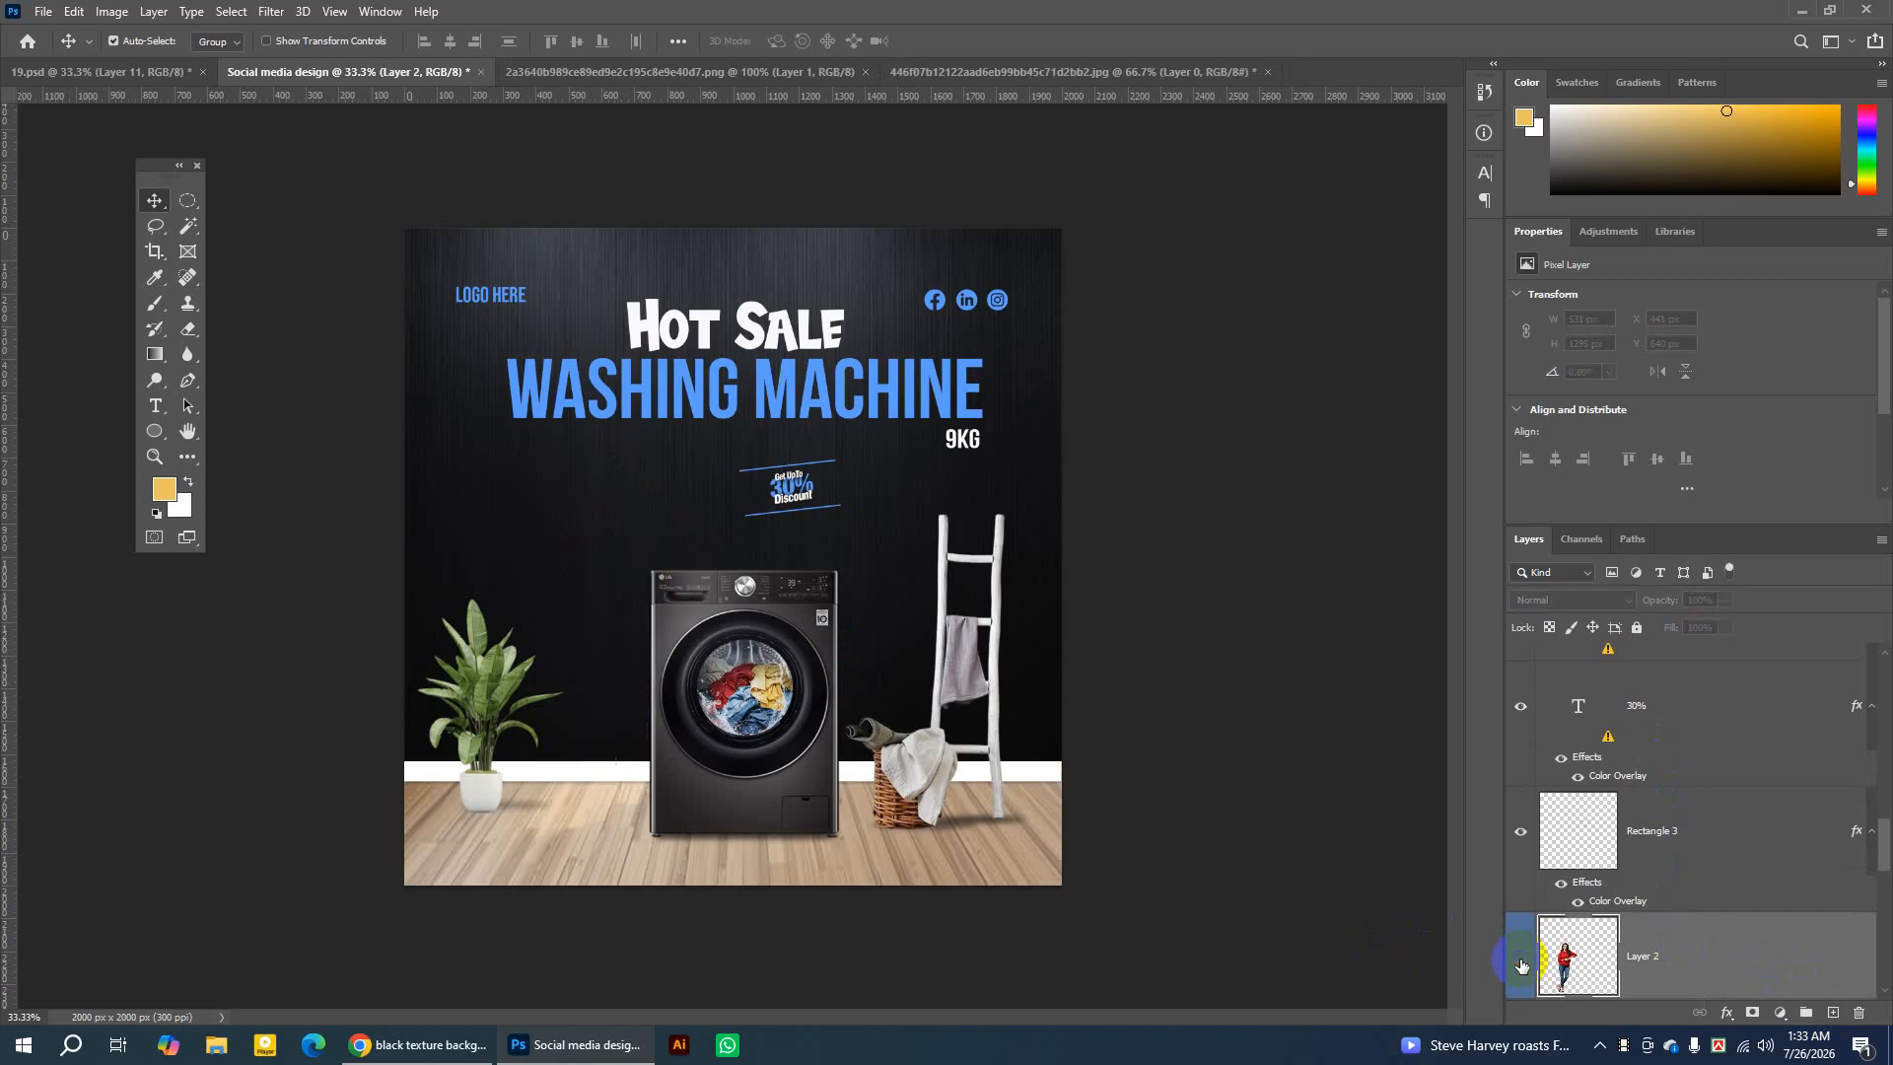
left_click(1521, 959)
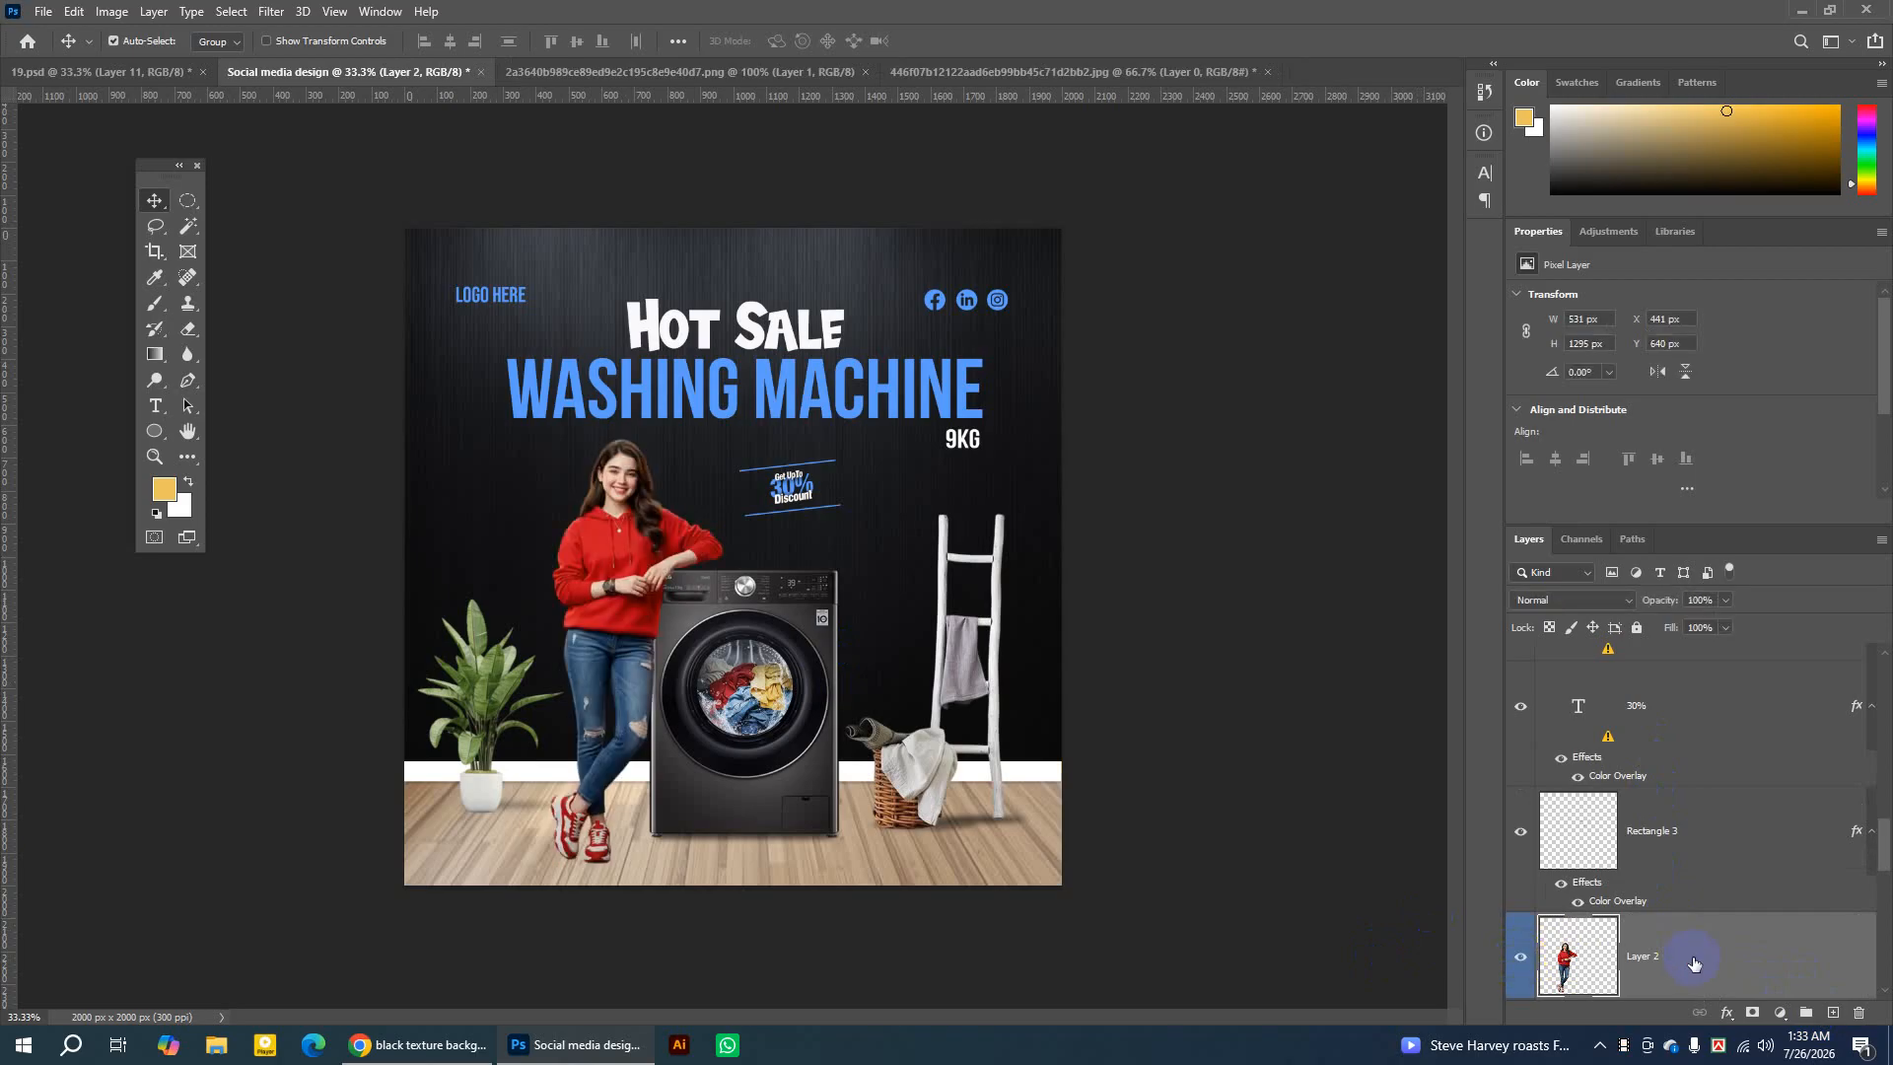
left_click(1833, 1013, "ctrl")
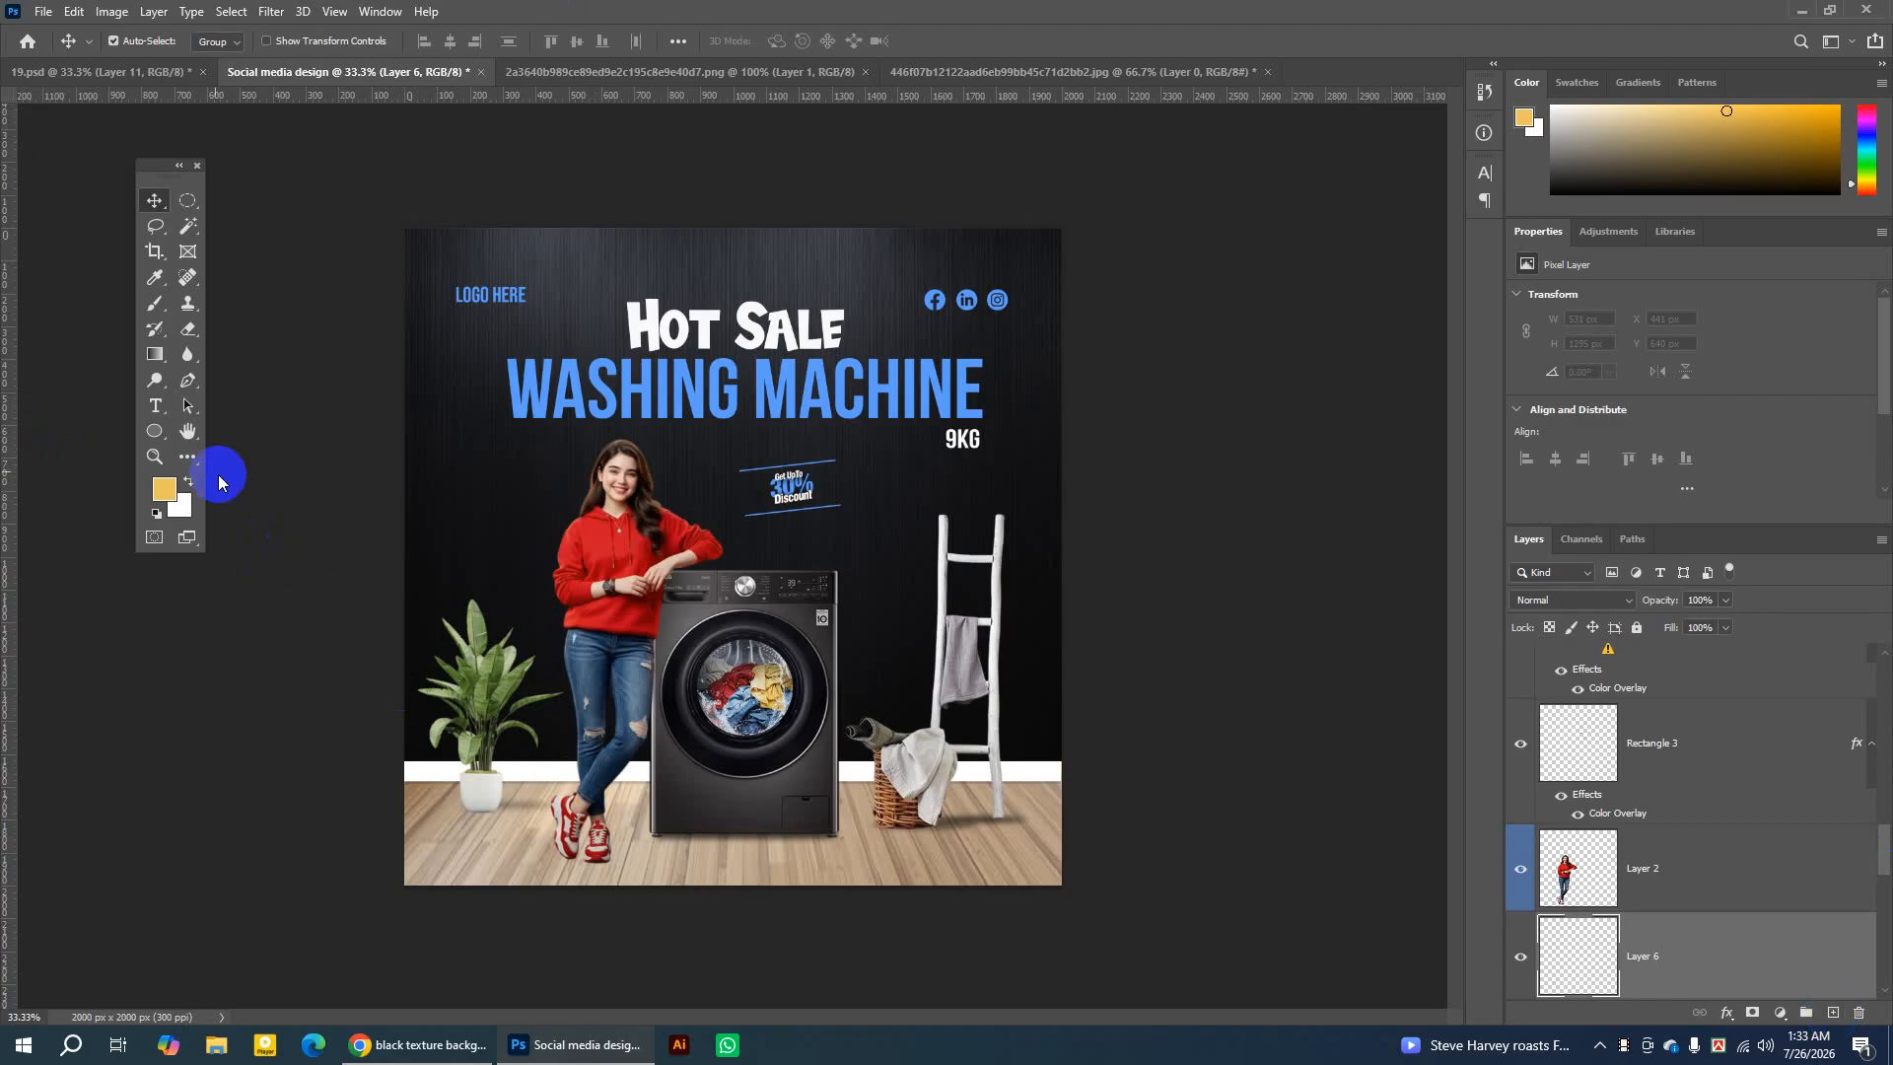
Draw a flat black ellipse about 265 px wide and 31 px high beneath the woman's shoes with the Ellipse tool.
left_click_drag(155, 431, 219, 469)
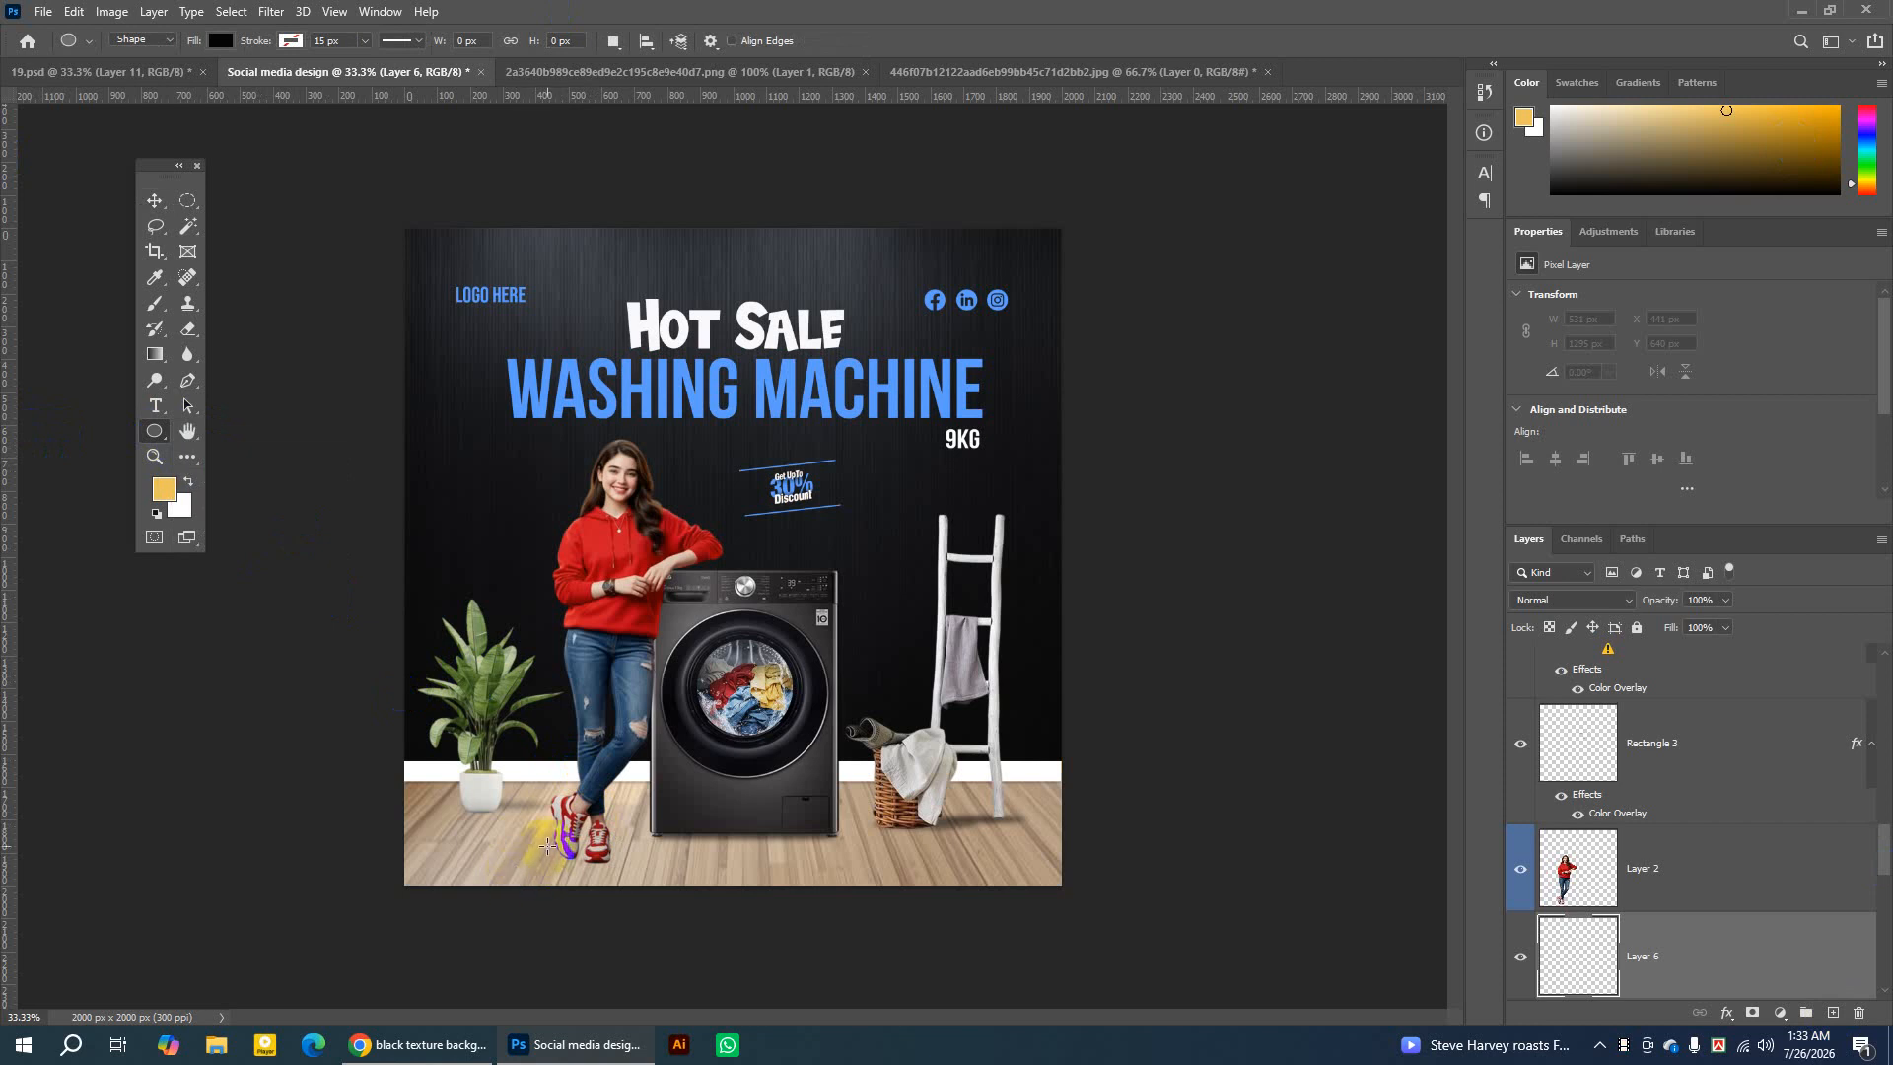
left_click_drag(548, 846, 634, 855)
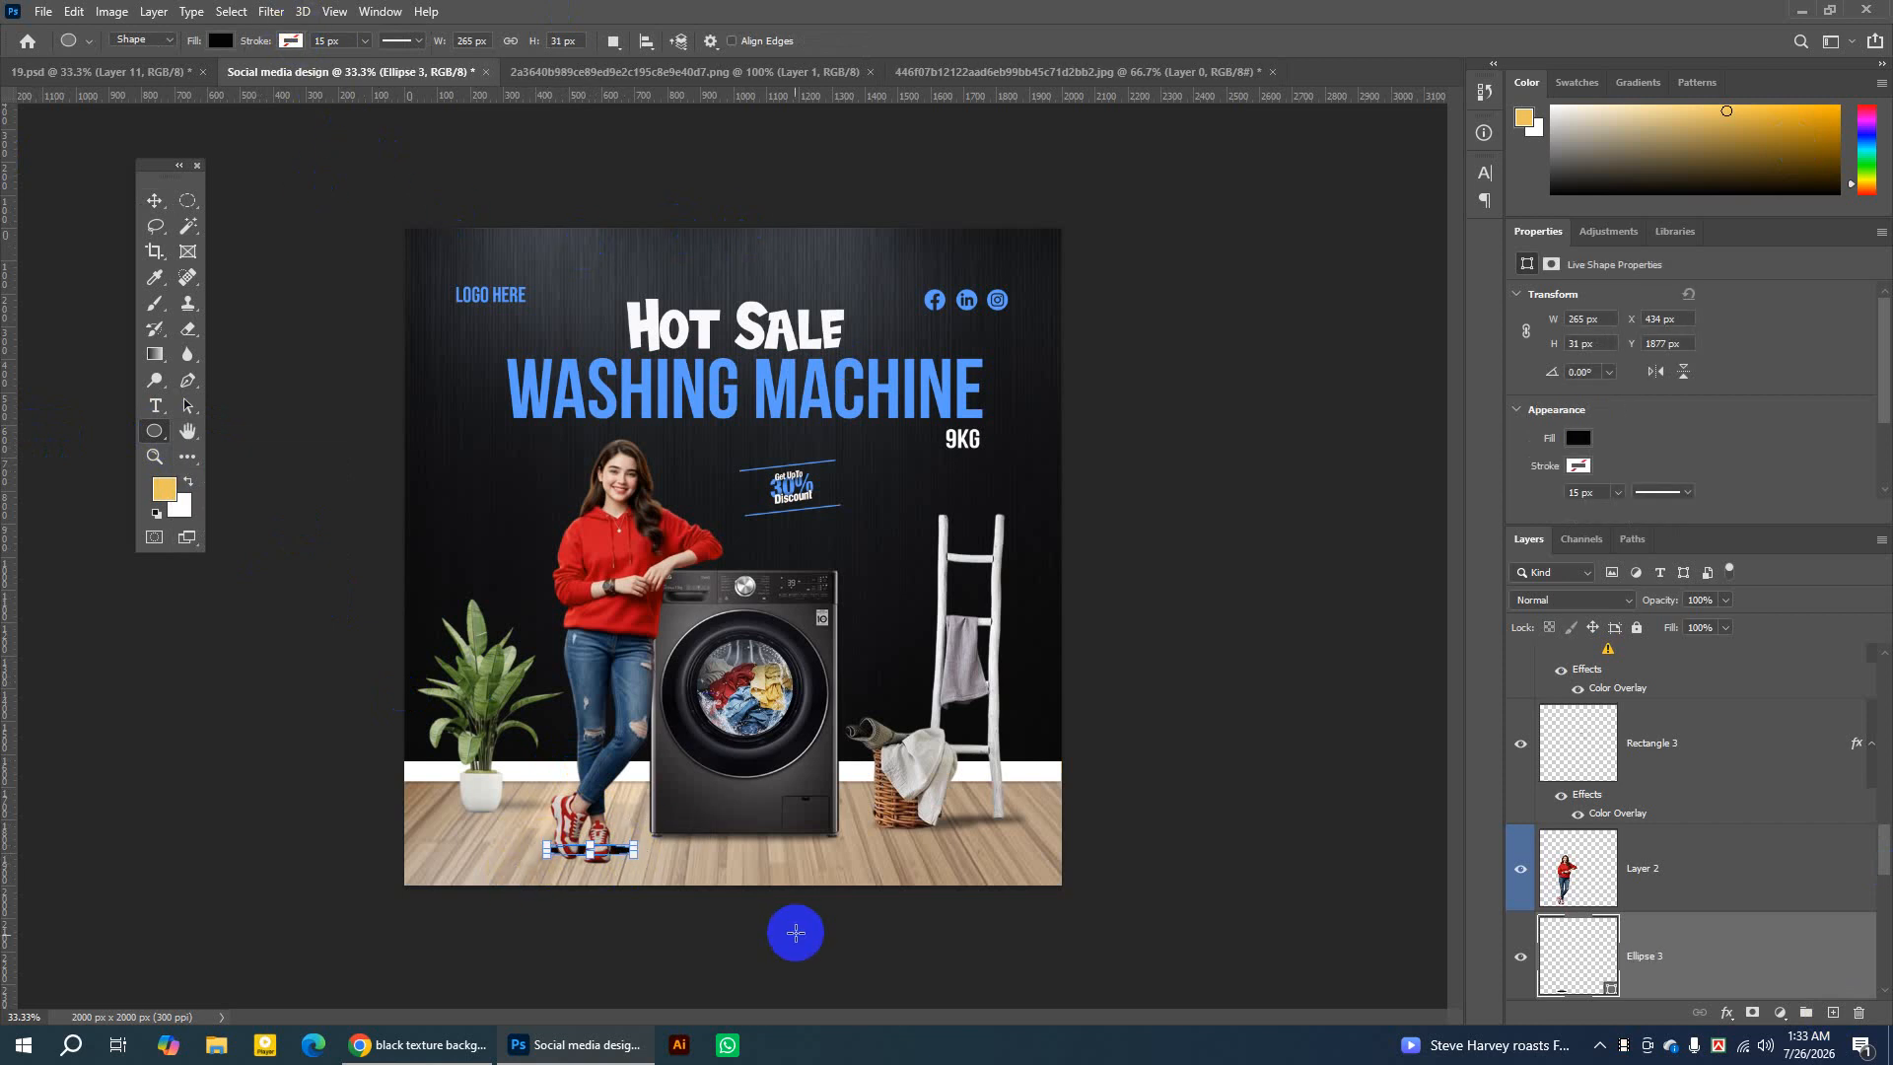
Convert the black ellipse under the woman's shoes to a smart object and apply a Gaussian Blur with a 9.4 px radius.
left_click(270, 10)
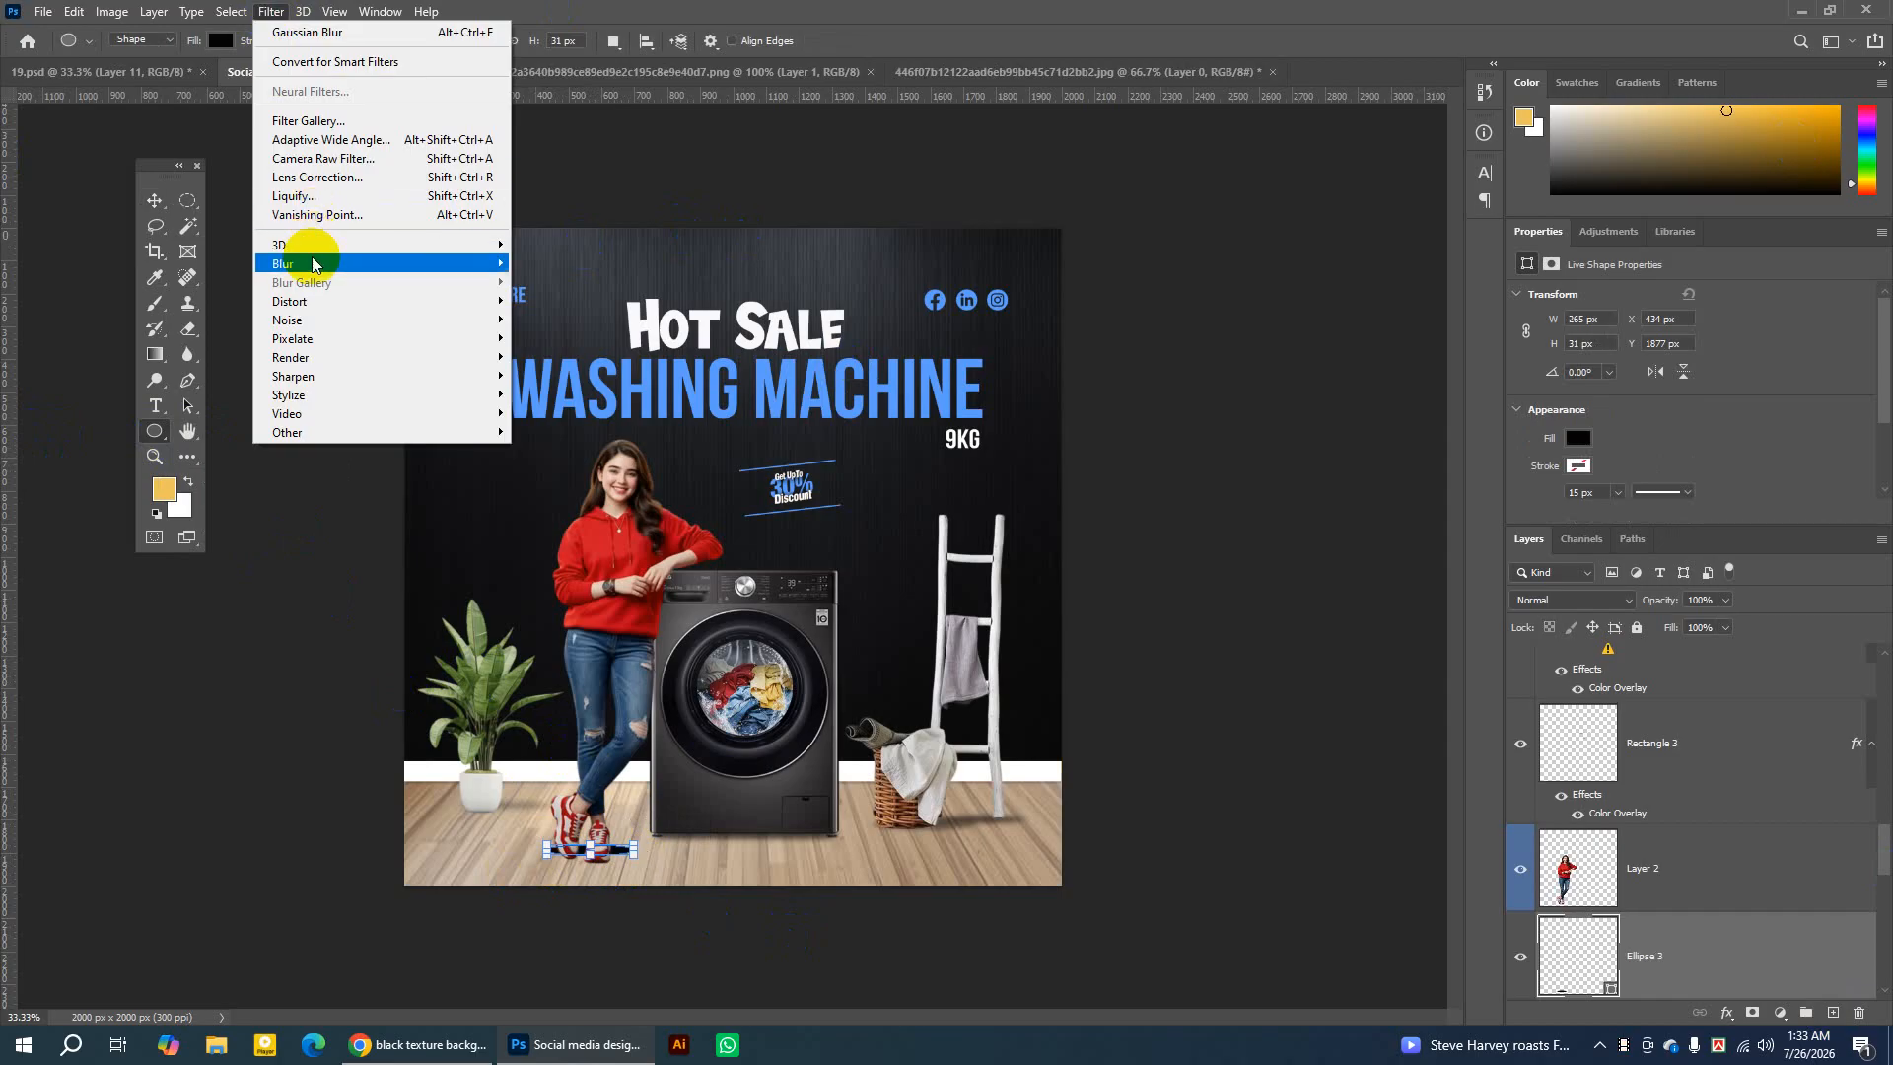
mouse_move(313, 264)
left_click(581, 339)
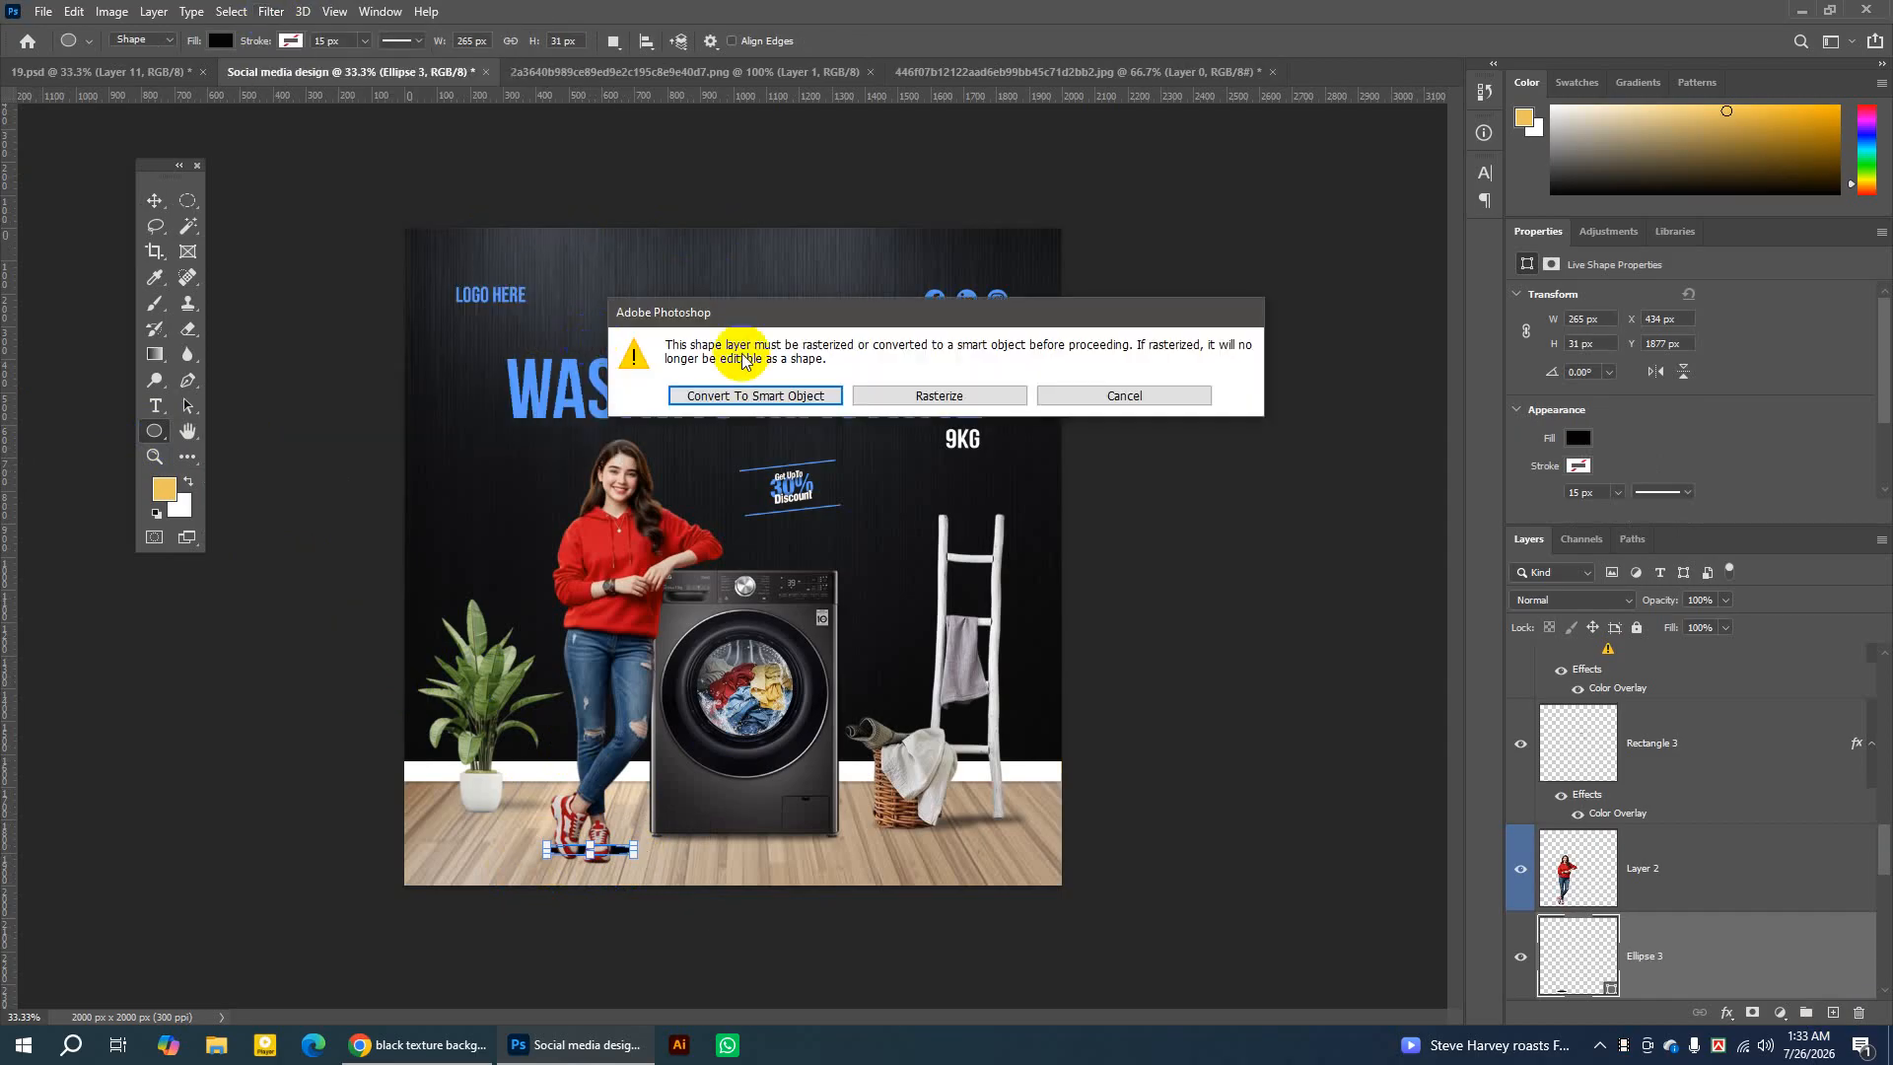
left_click(729, 401)
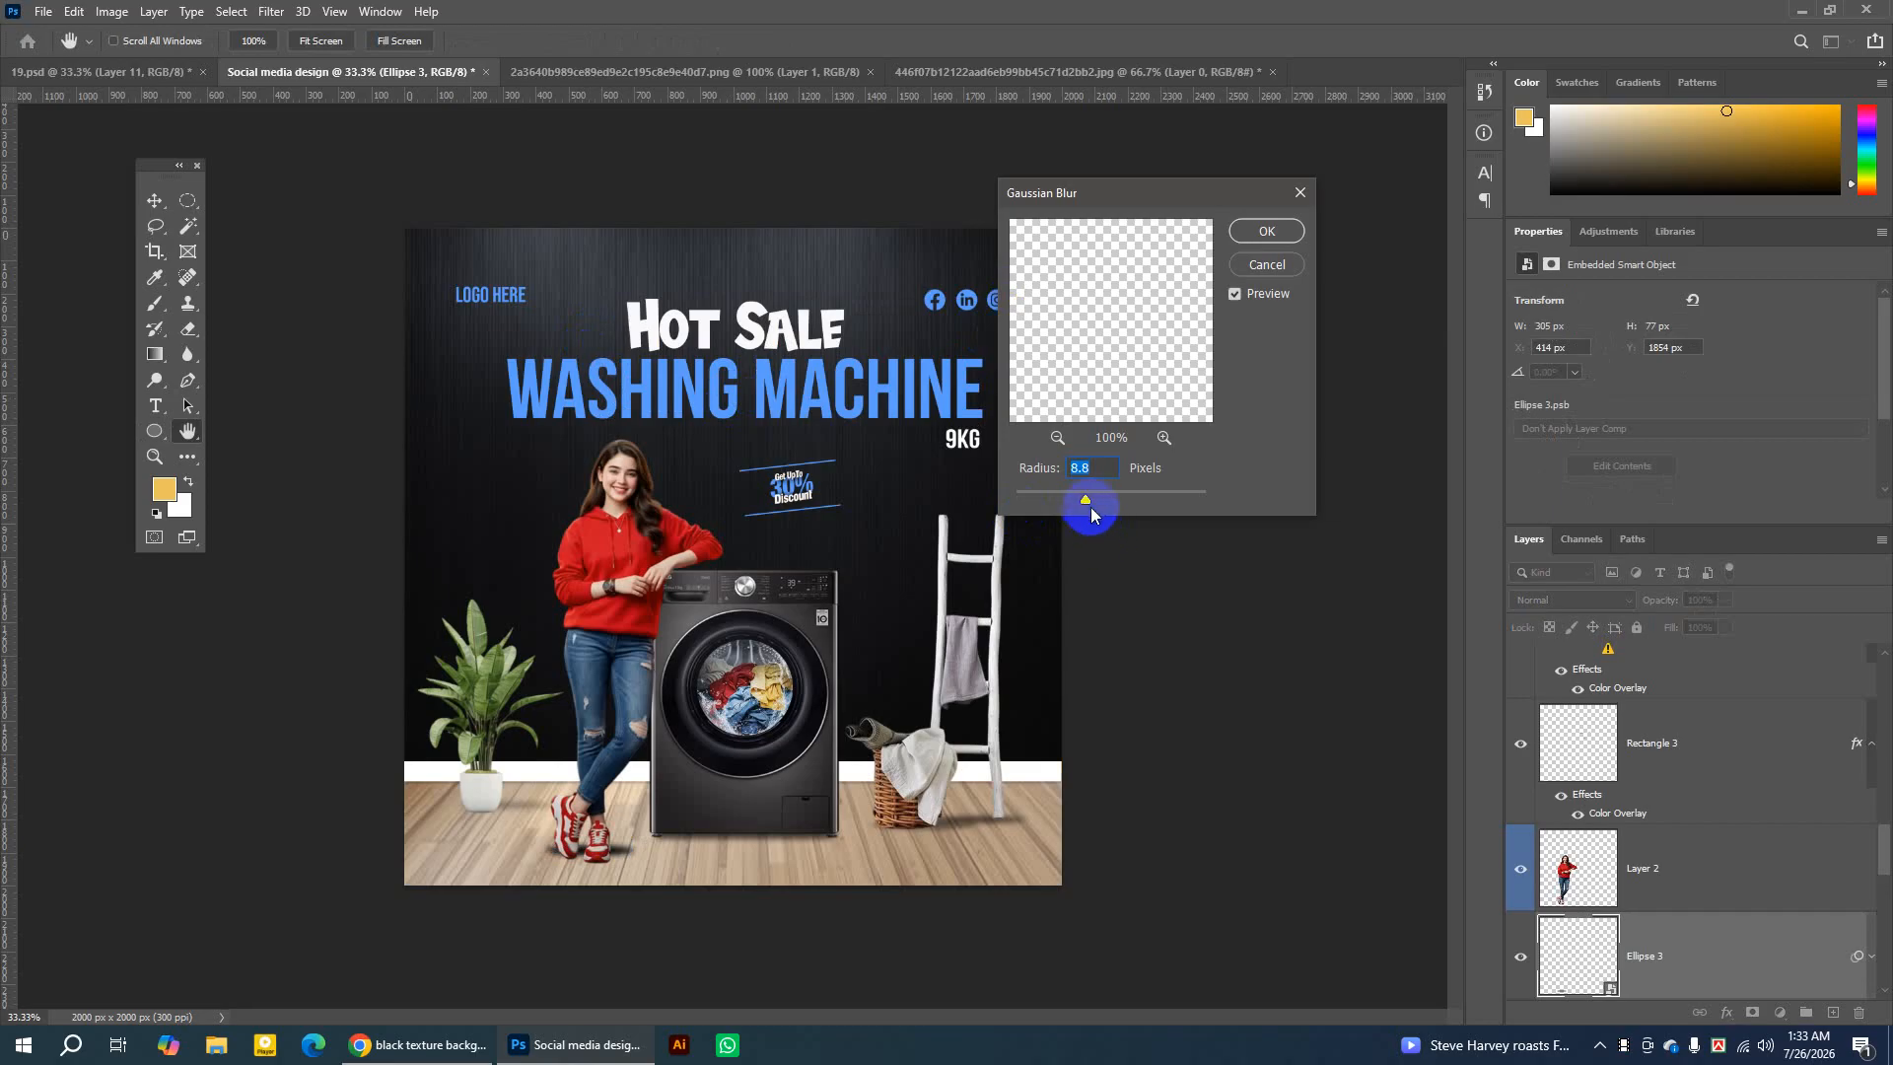
left_click_drag(1086, 501, 1089, 501)
left_click(1267, 231)
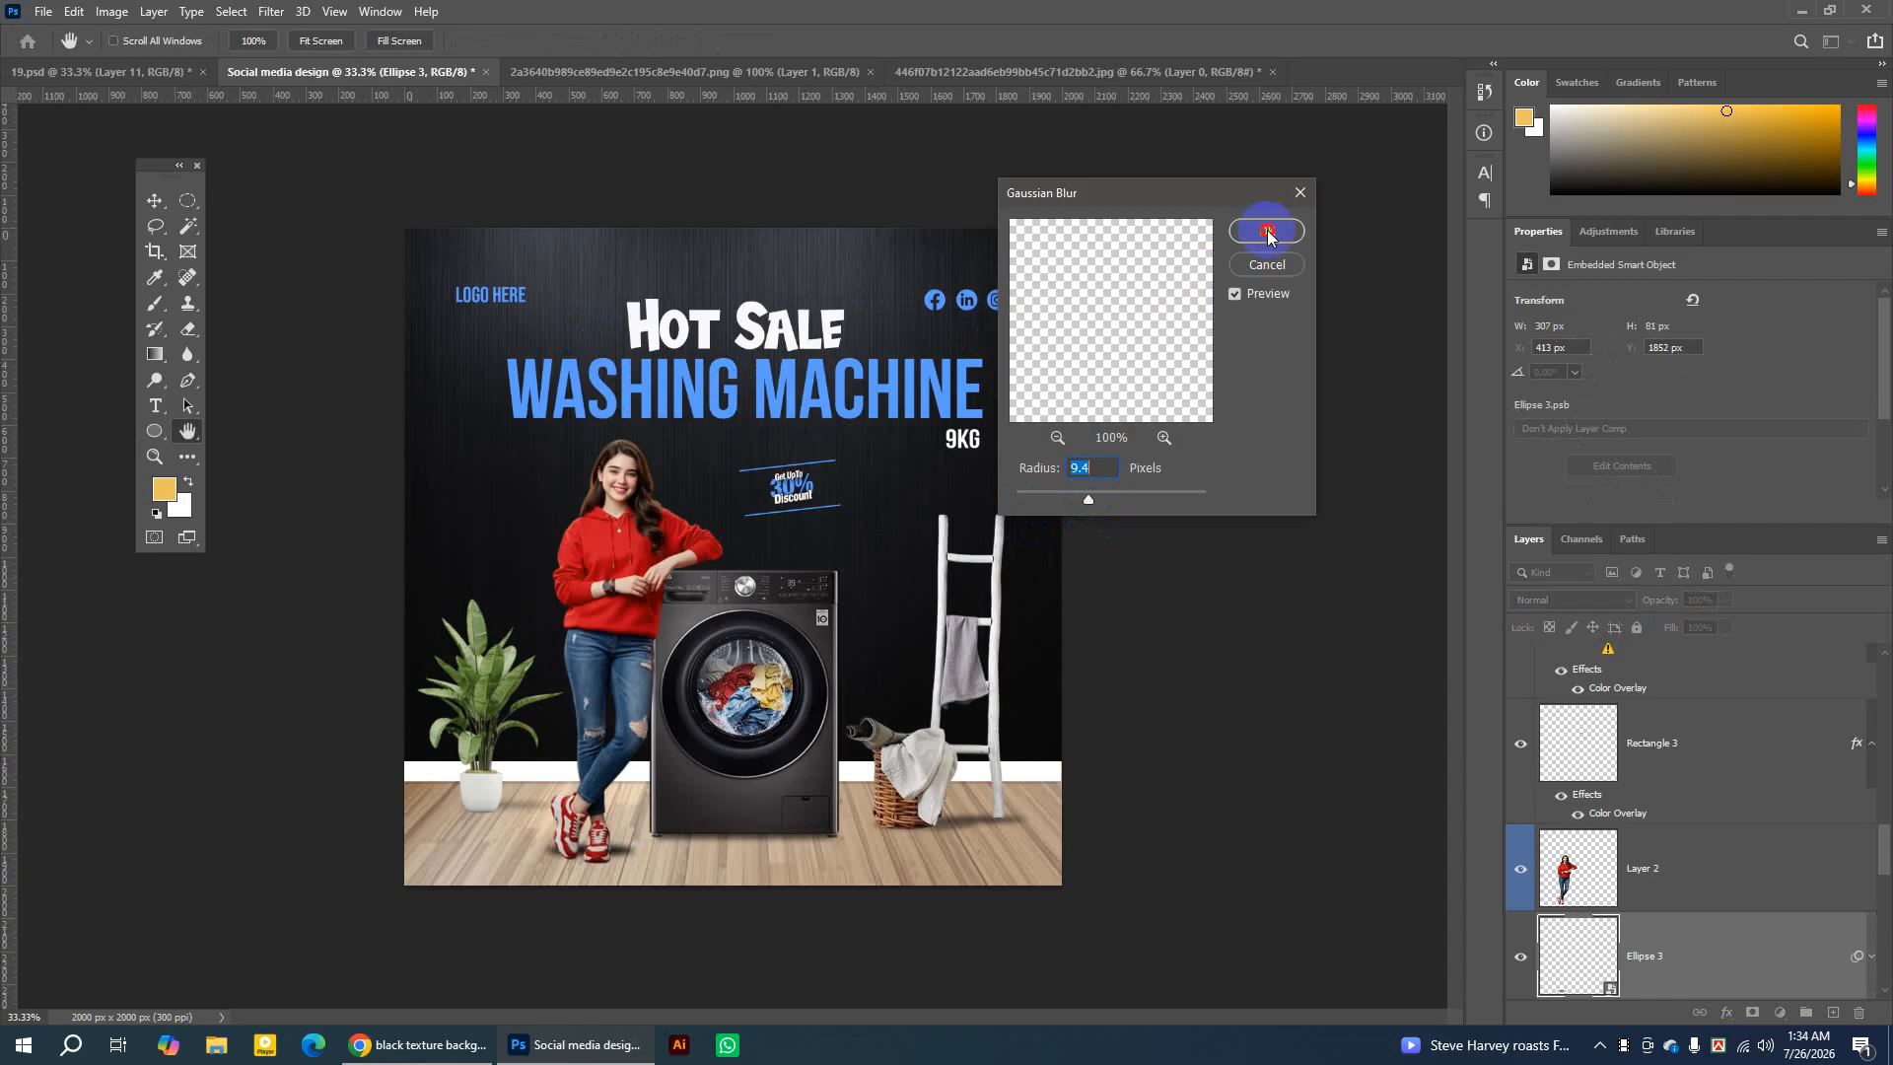
Move the blurred shadow, Ellipse 3, to about X 438, Y 1873 px under the woman's shoes and lower its opacity to 42%.
left_click(1726, 600)
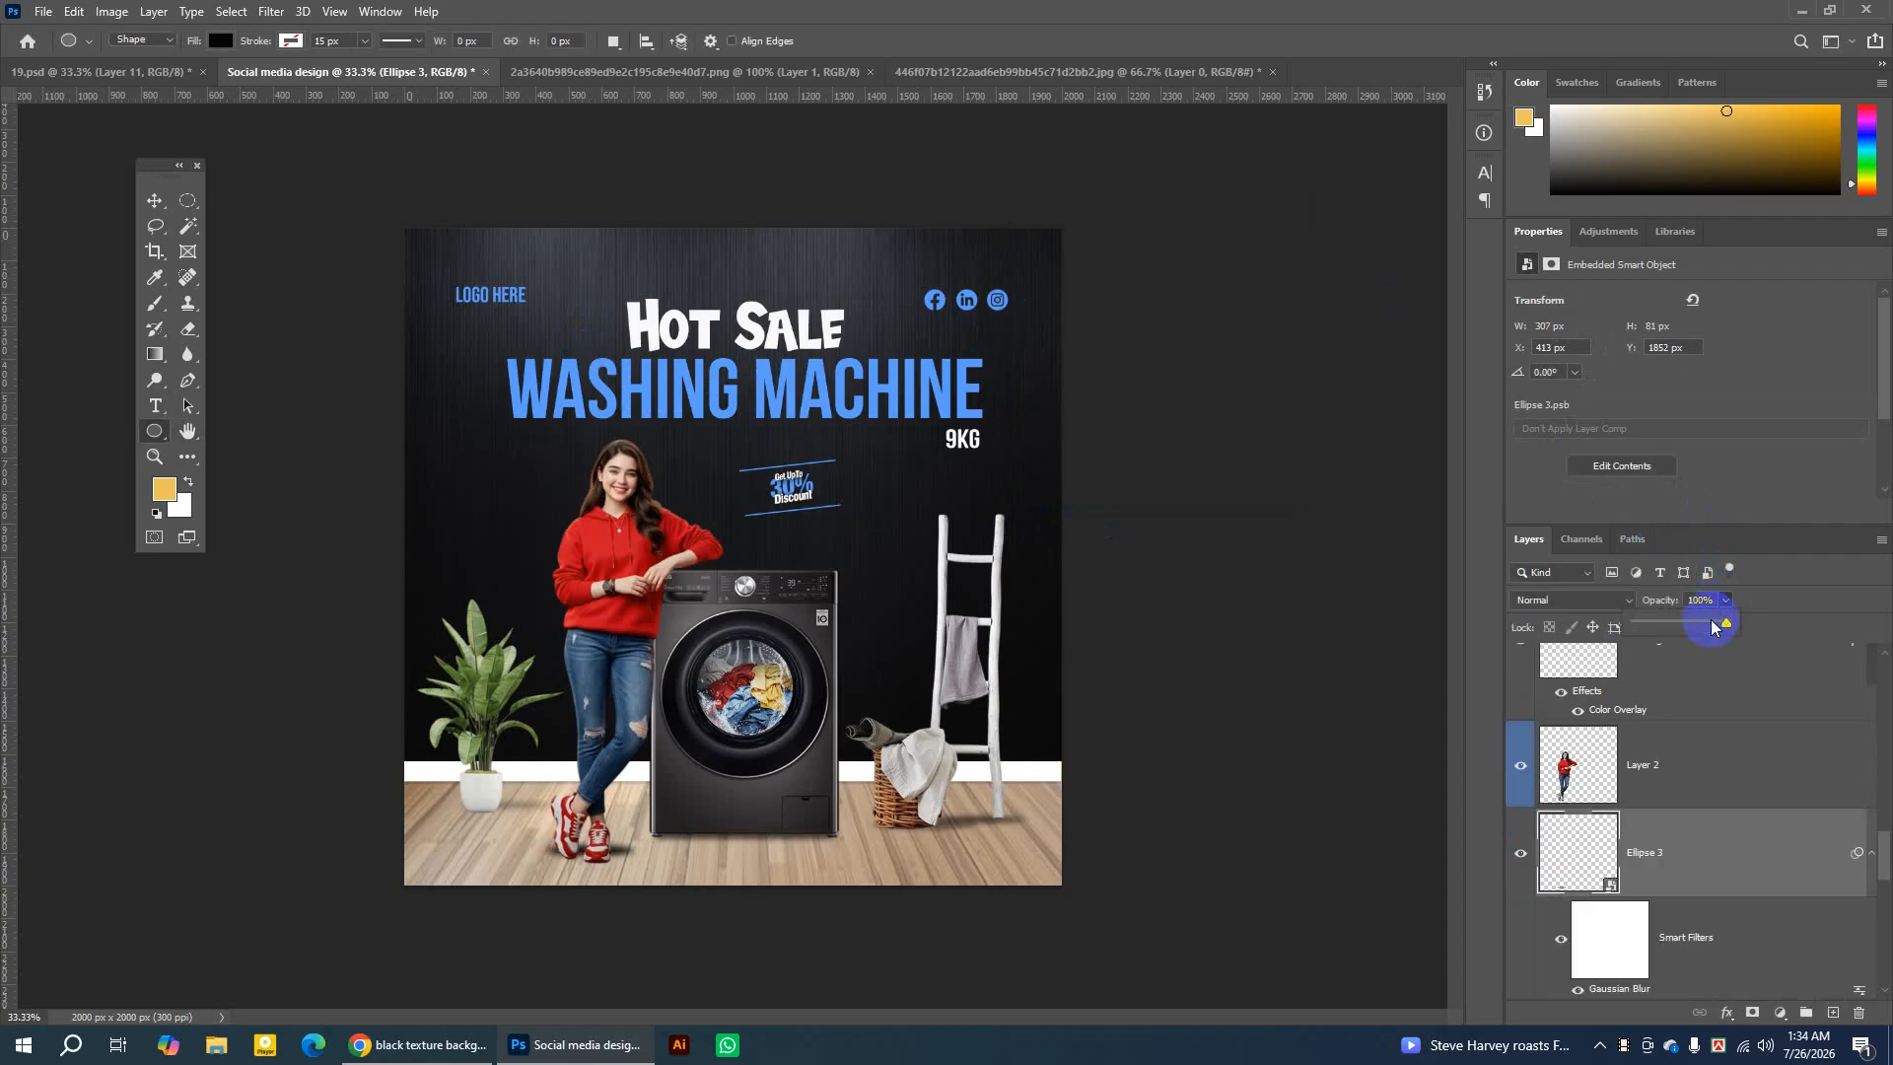
left_click_drag(1713, 627, 1694, 629)
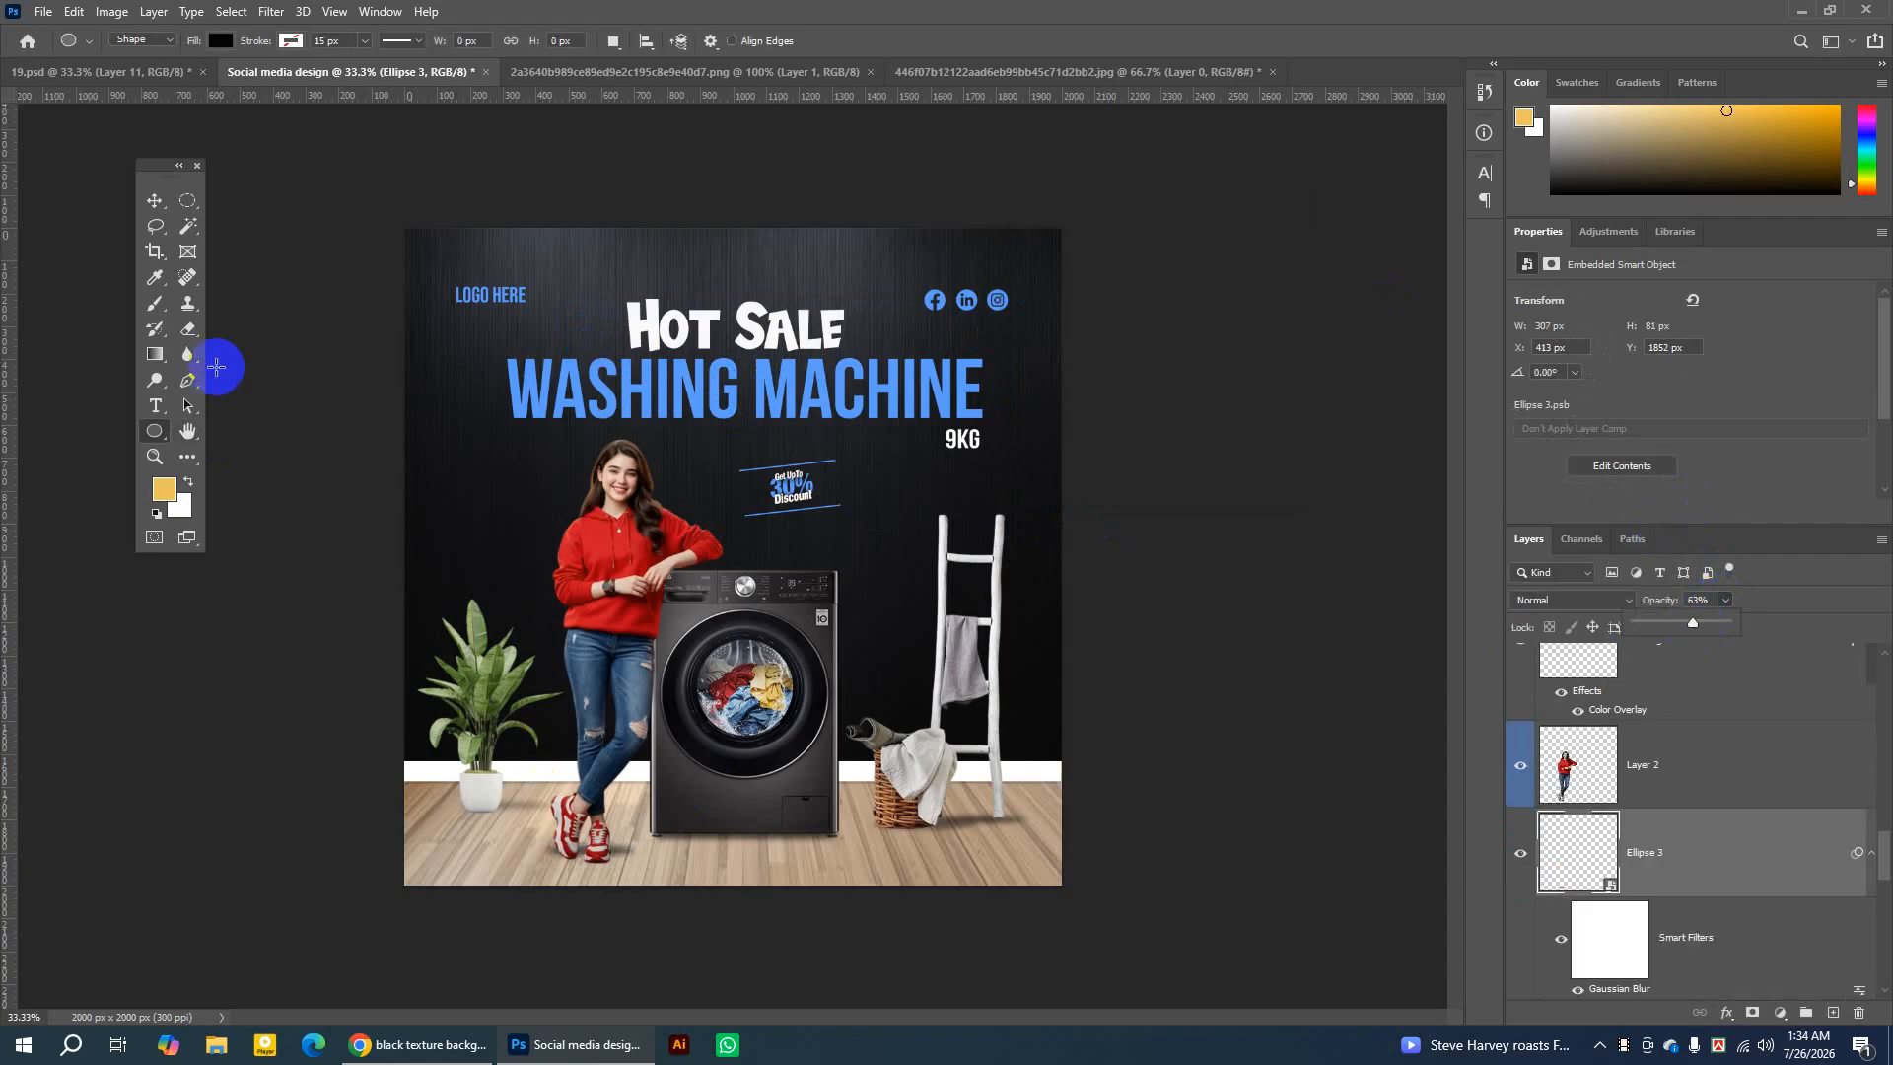
left_click(154, 200)
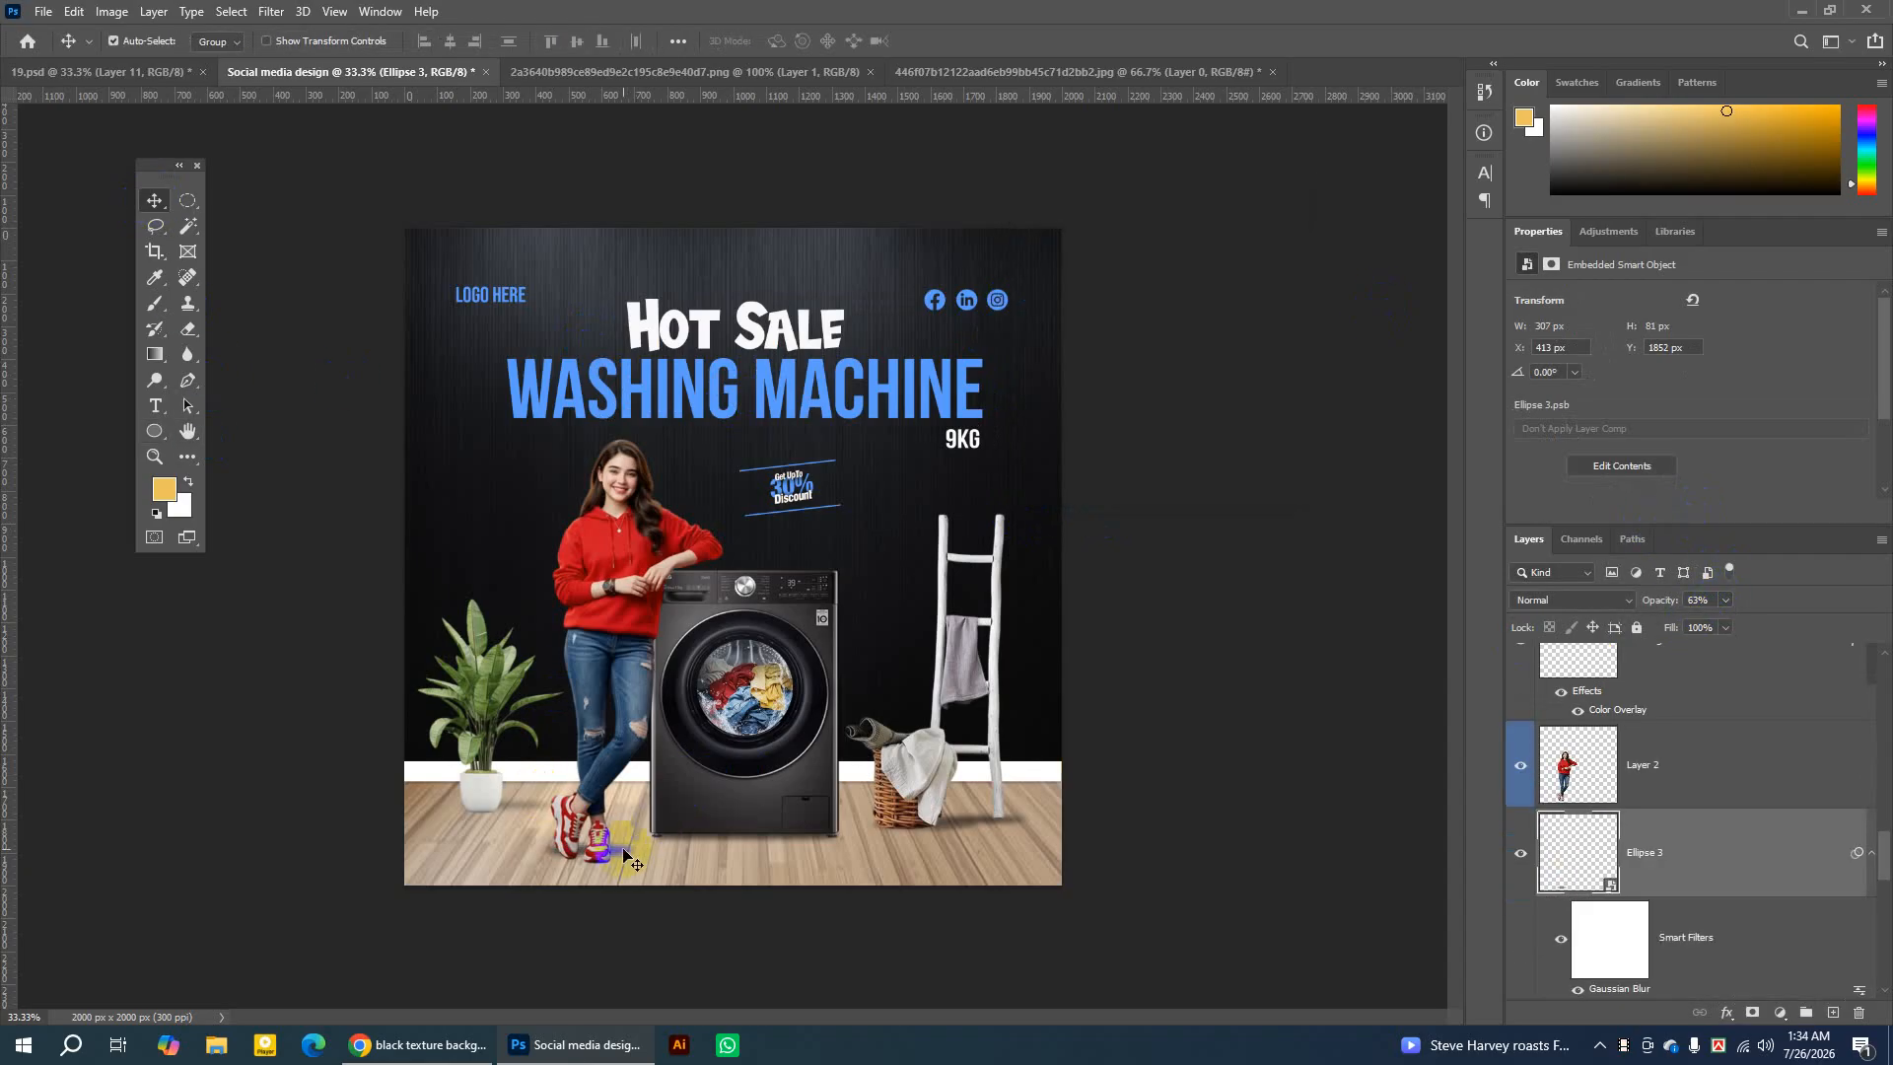
left_click_drag(619, 851, 1047, 727)
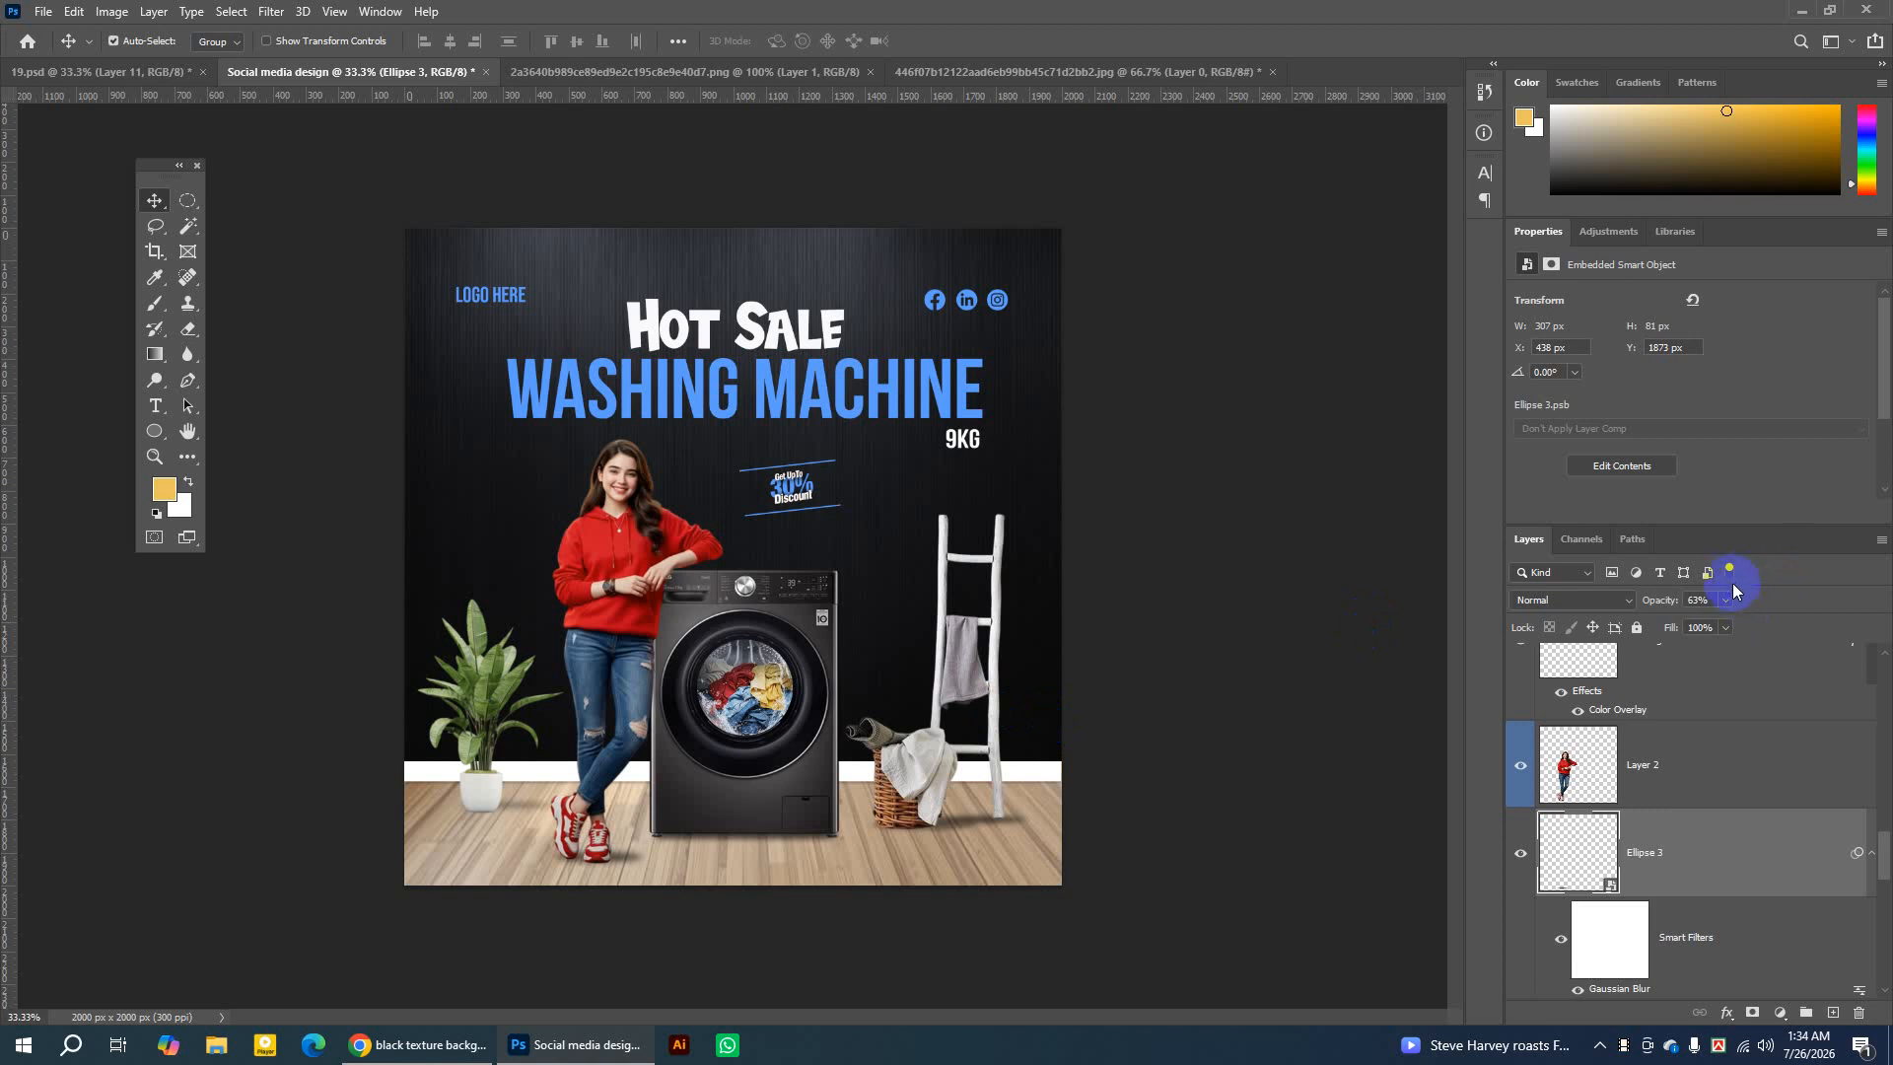
left_click_drag(1728, 604, 1709, 631)
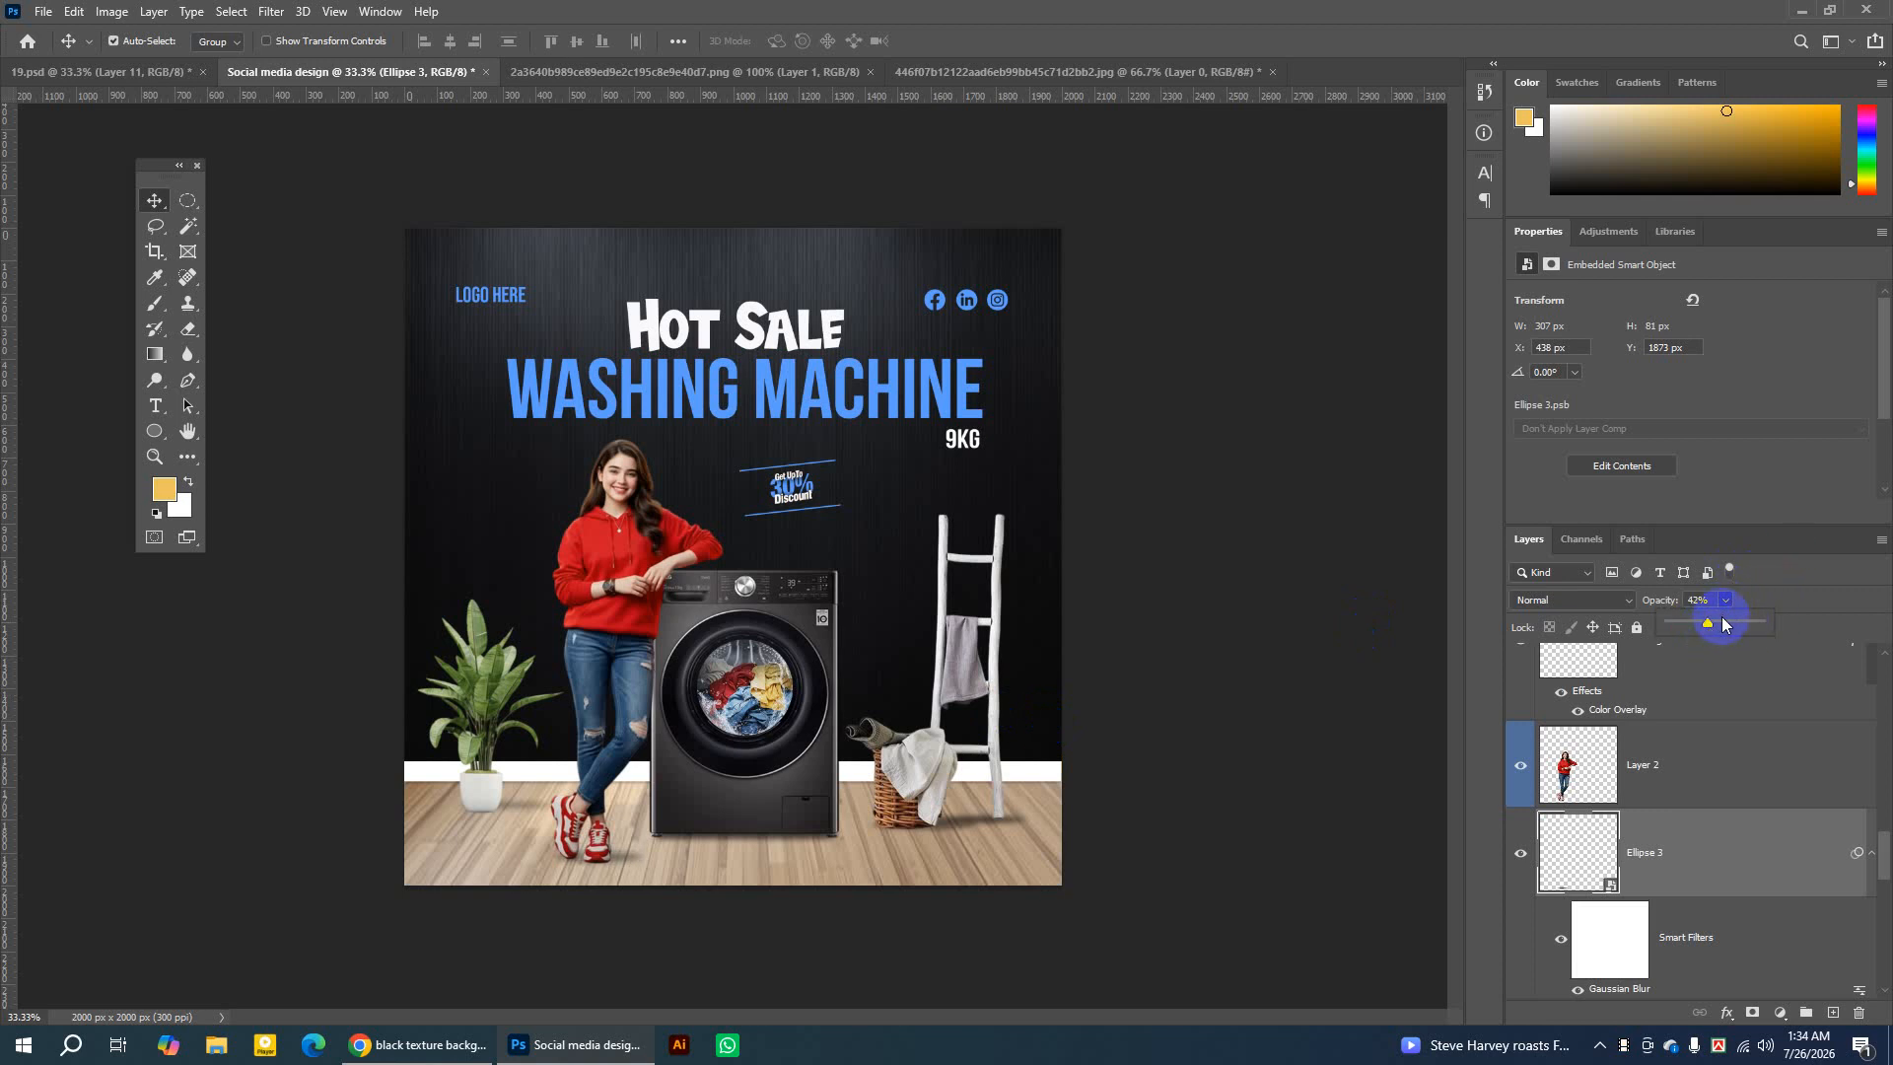